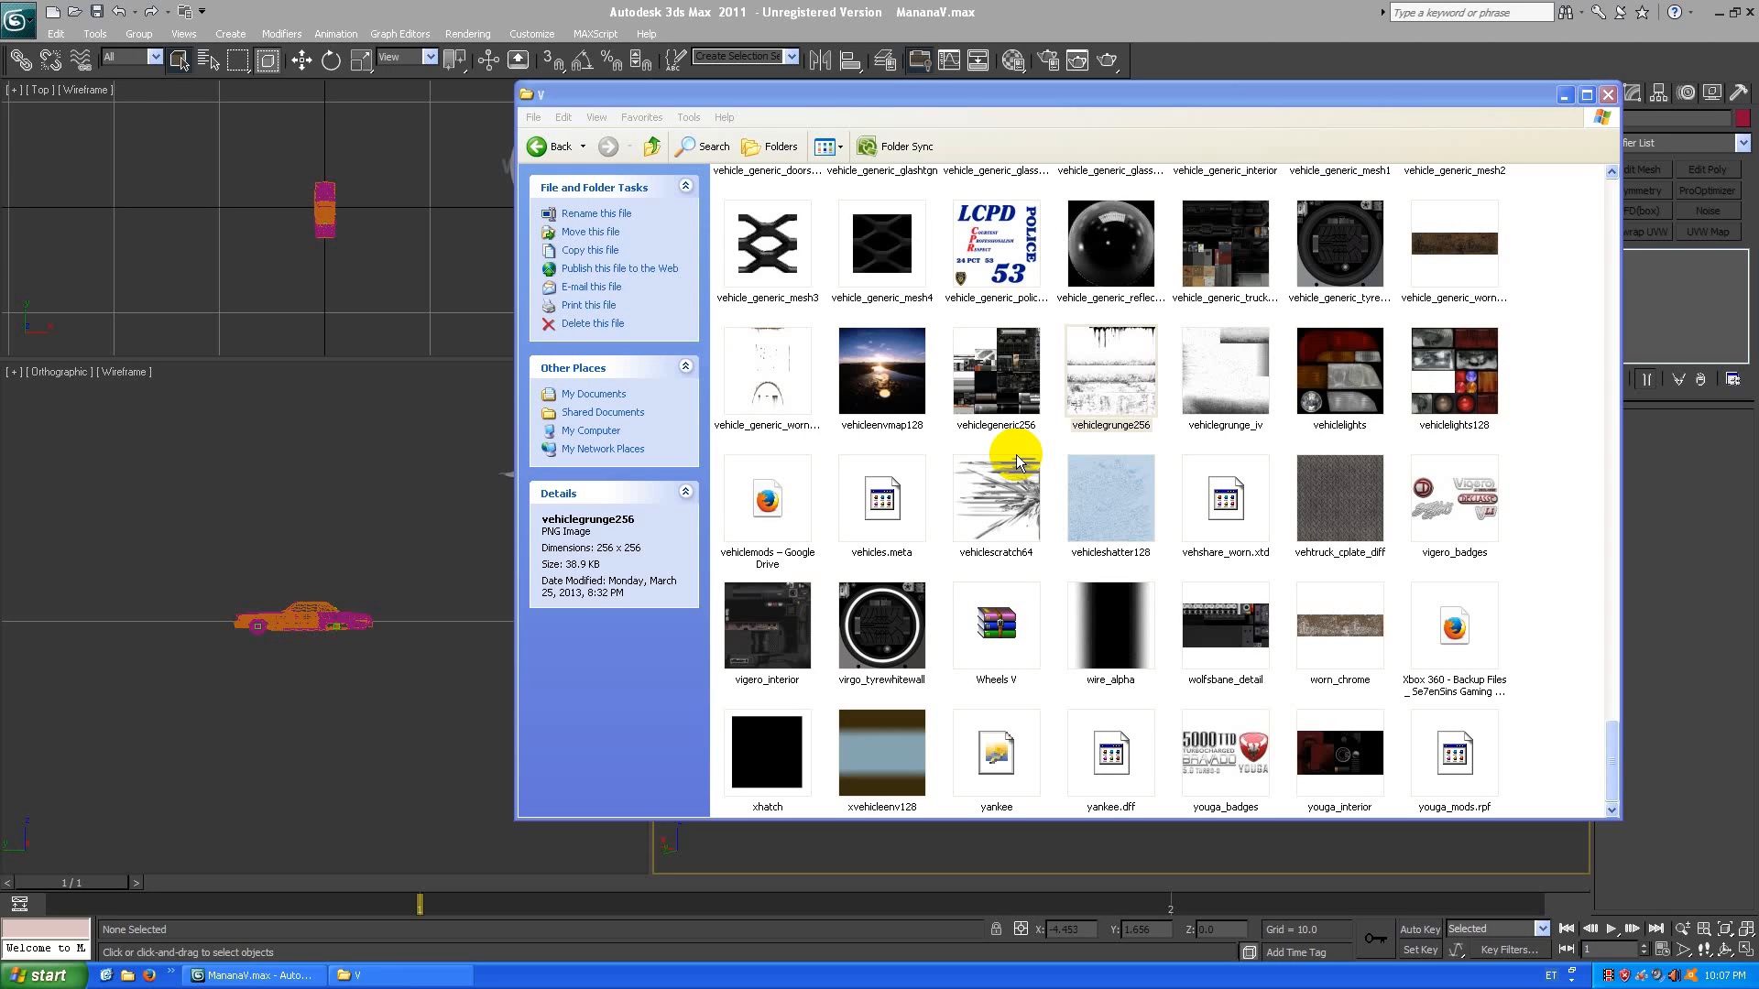
Inspect the vehiclegrunge256 and vehiclegrunge_iv textures in the V folder, and switch back to 3ds Max.
{"action": "left_click", "coordinate": [1108, 440]}
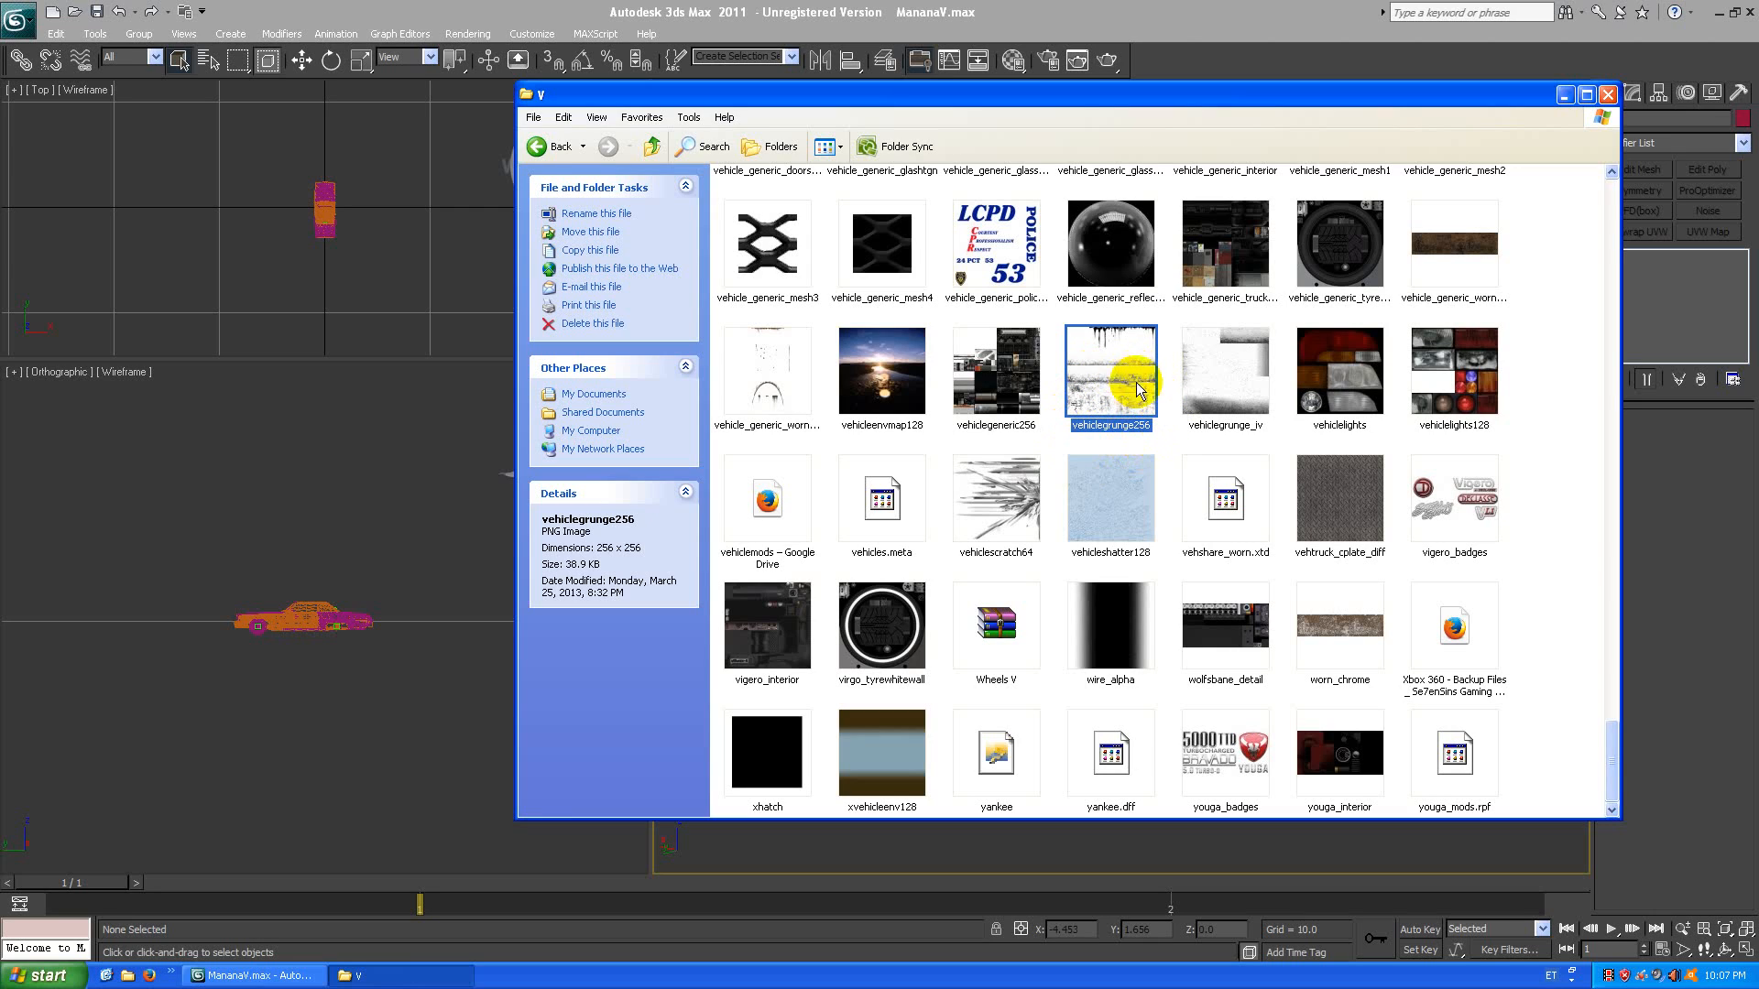
{"action": "left_click", "coordinate": [1240, 374]}
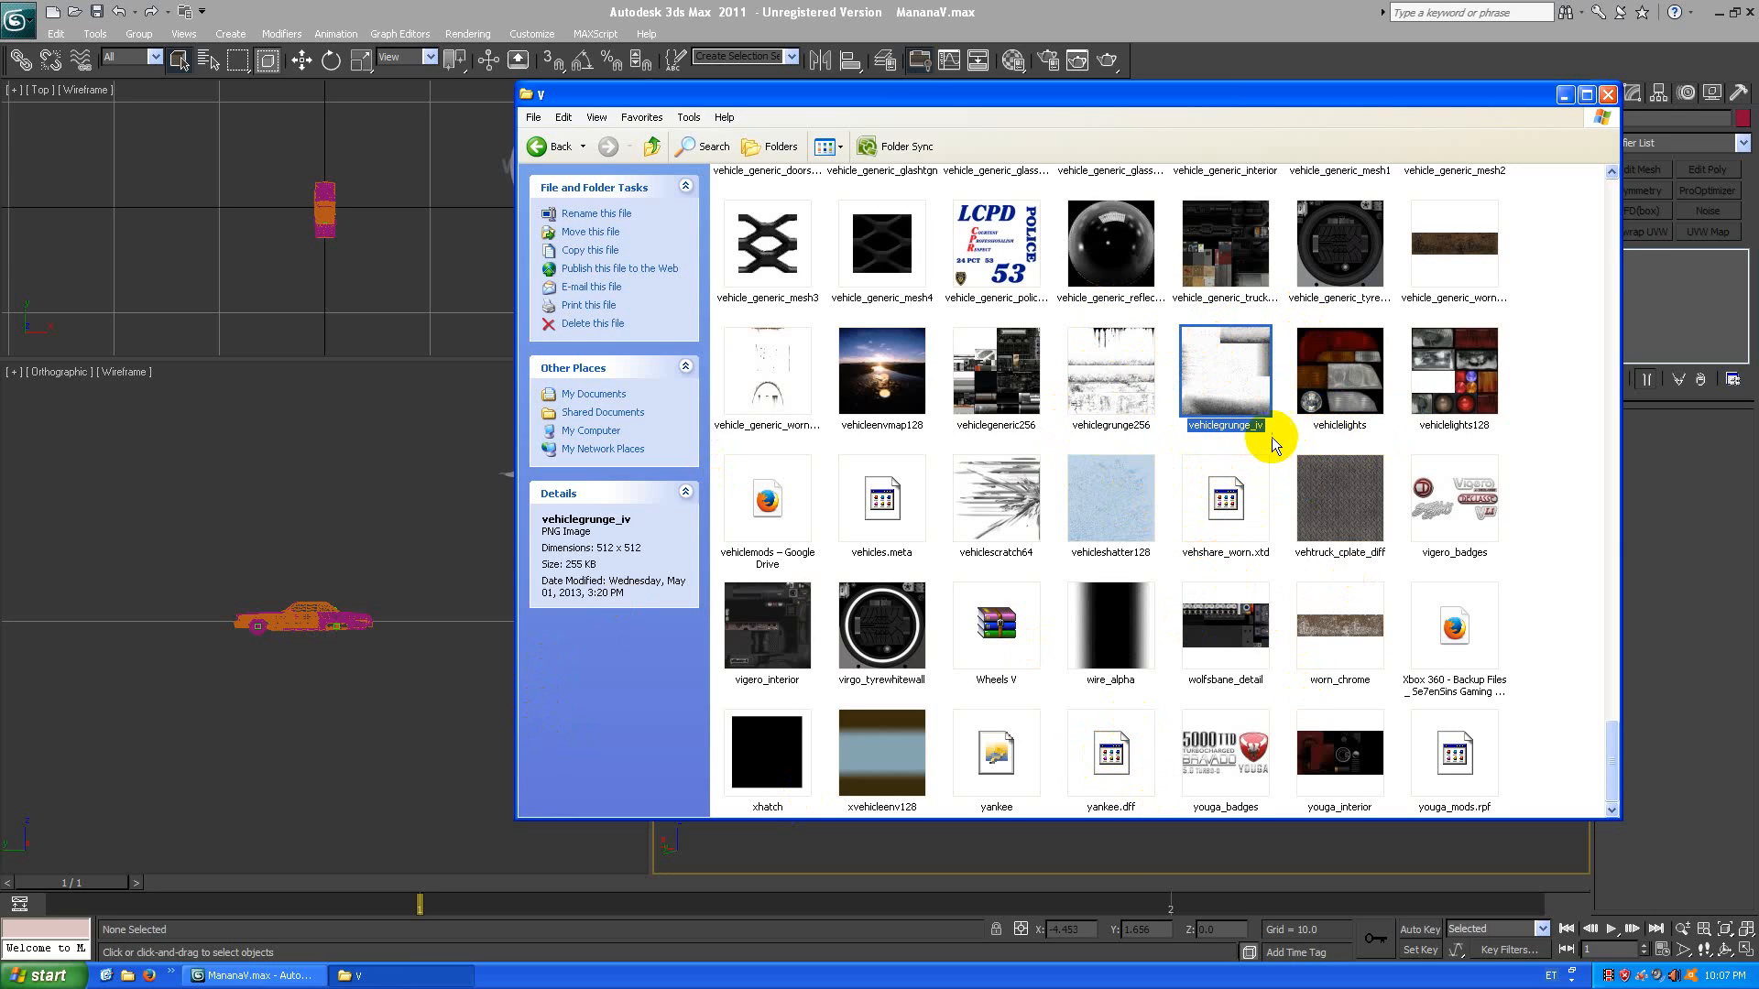
{"action": "mouse_move", "coordinate": [1271, 439]}
{"action": "left_mouse_down"}
{"action": "mouse_move", "coordinate": [1170, 353]}
{"action": "mouse_move", "coordinate": [1254, 423]}
{"action": "left_mouse_up"}
{"action": "left_click_drag", "start_coordinate": [1284, 438], "coordinate": [1294, 403]}
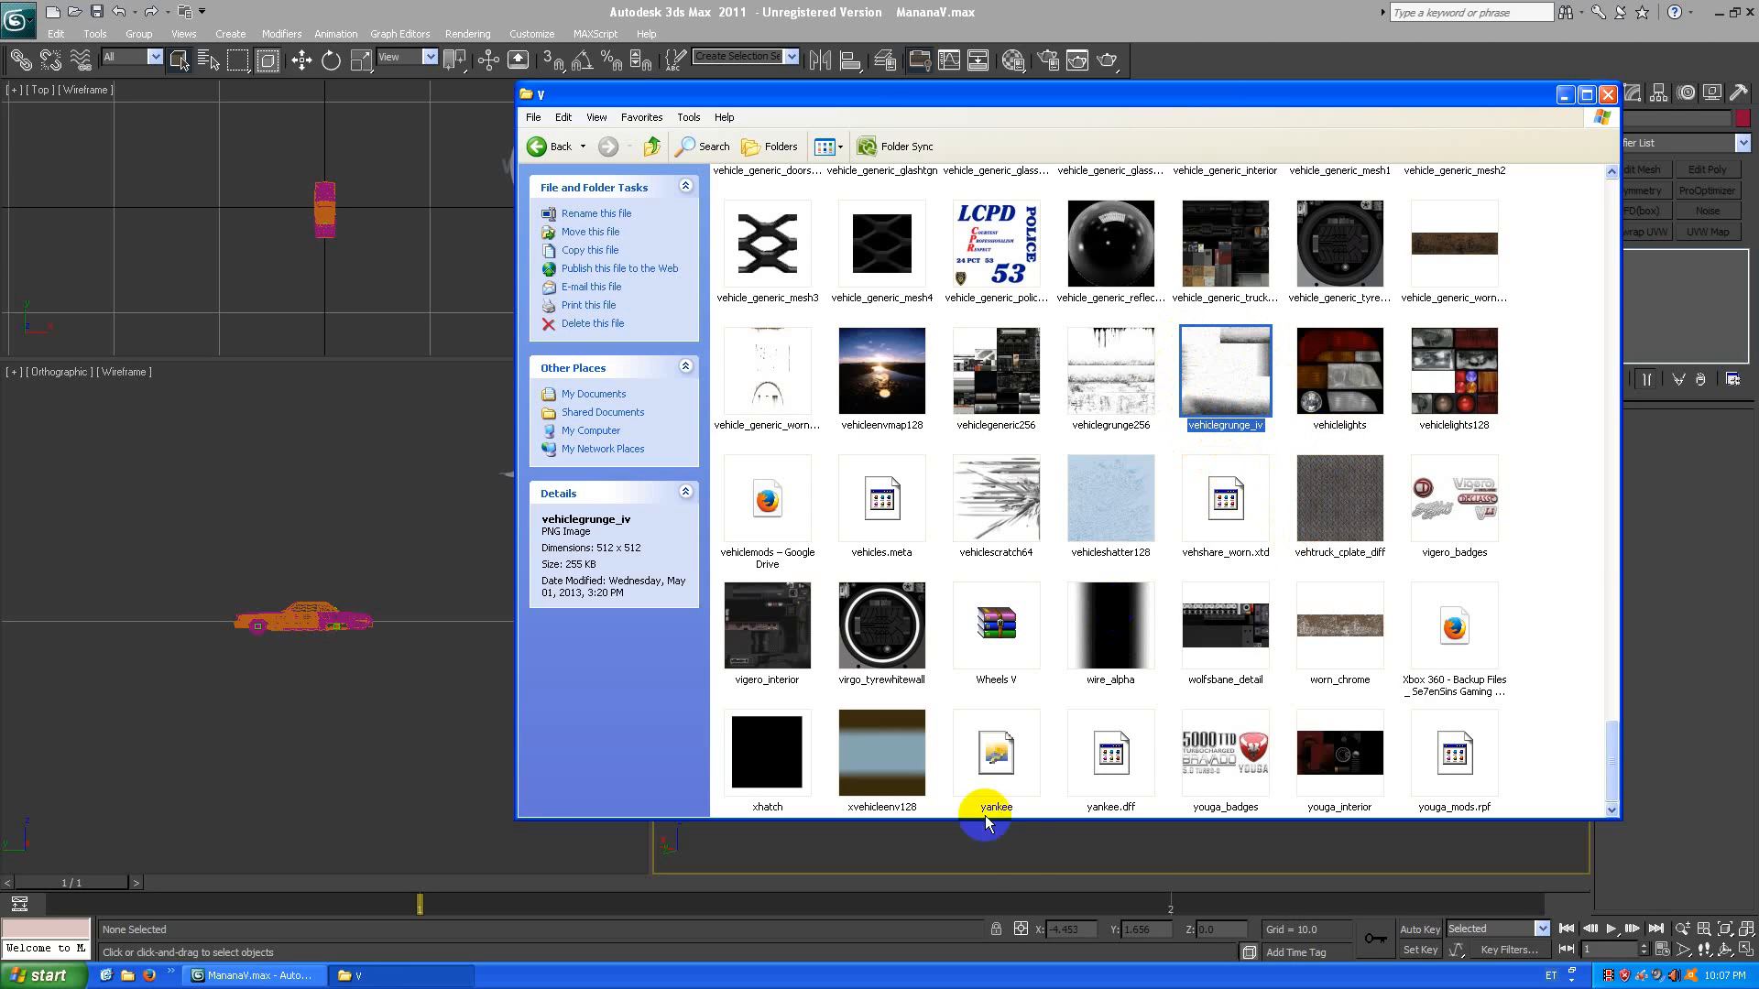
{"action": "left_click", "coordinate": [1040, 850]}
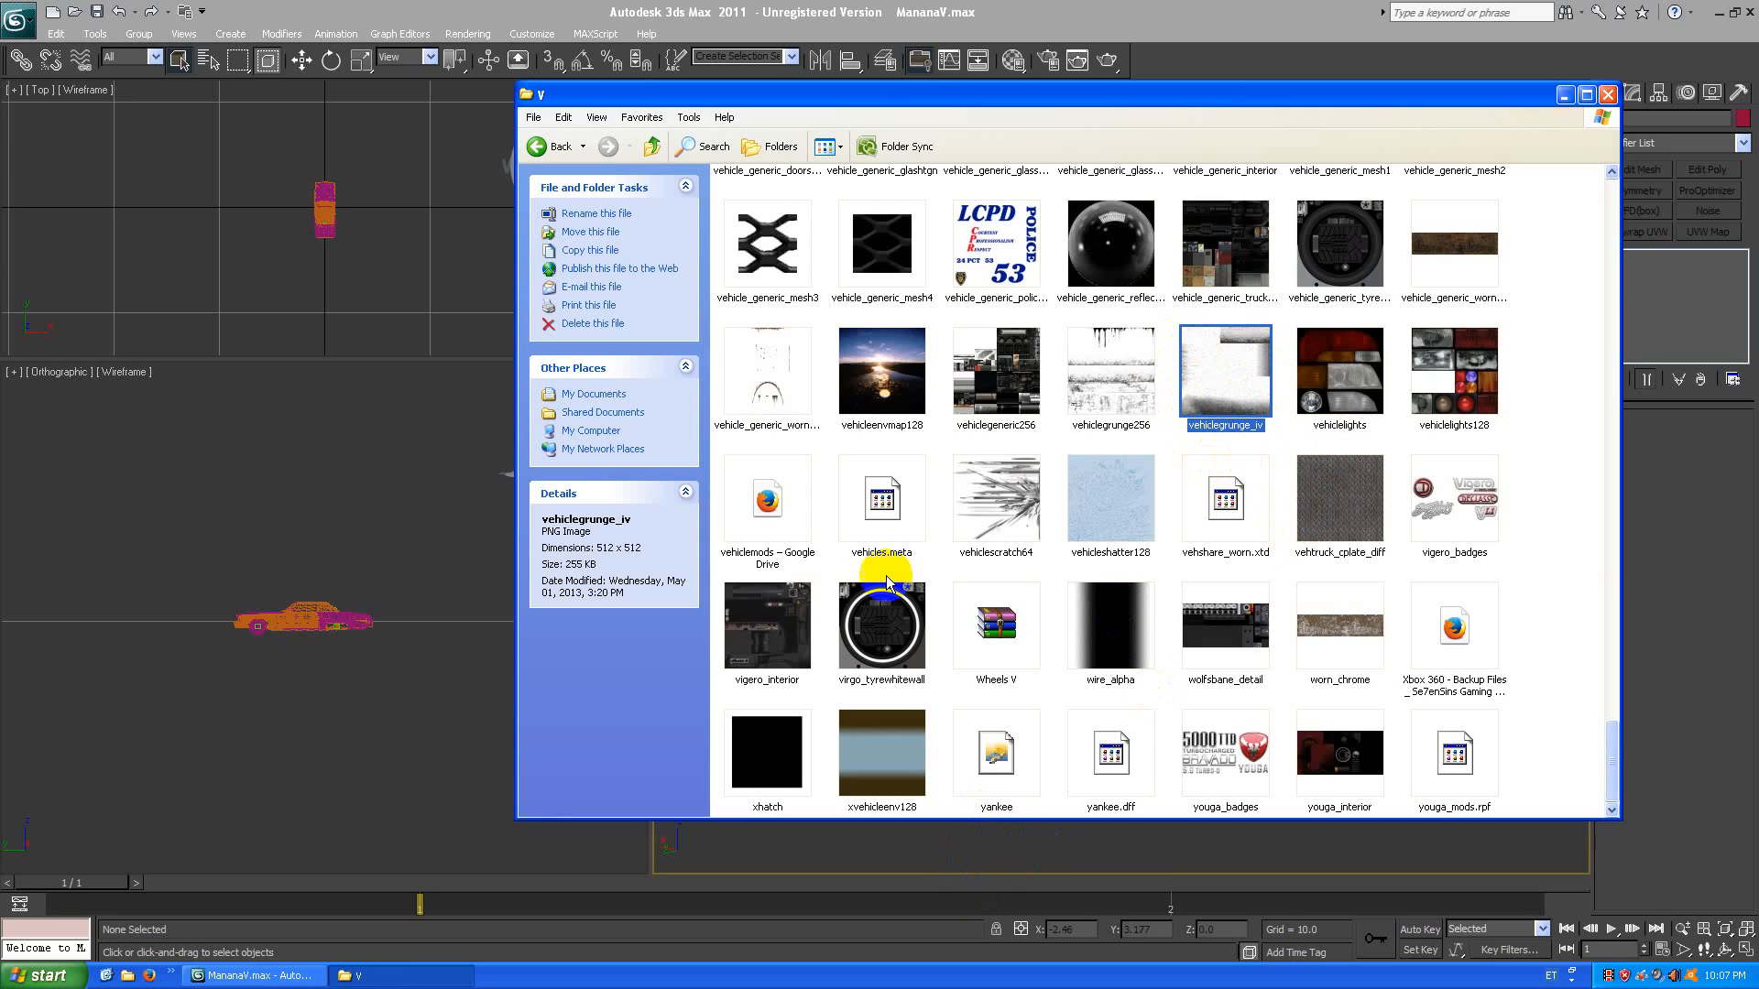
{"action": "left_click", "coordinate": [1127, 841]}
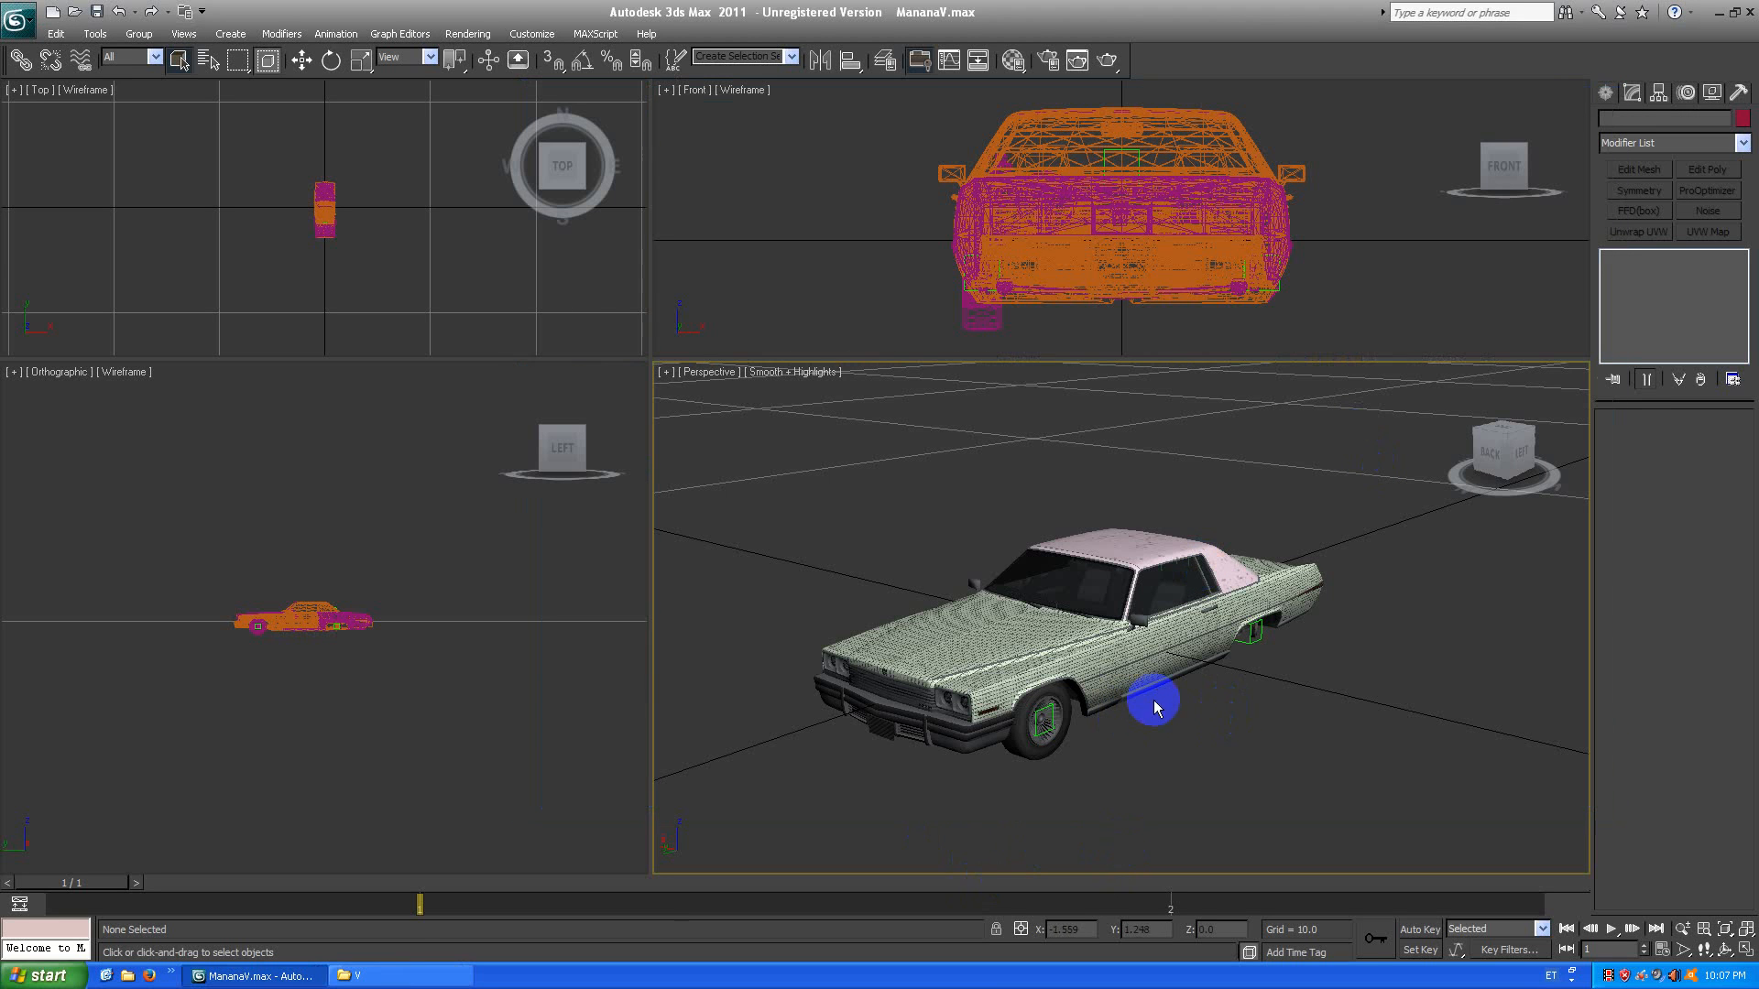
Select the car's bonnet, left front wing, left door and roof together in the Perspective view.
{"action": "mouse_move", "coordinate": [1497, 437]}
{"action": "left_mouse_down"}
{"action": "mouse_move", "coordinate": [1346, 427]}
{"action": "mouse_move", "coordinate": [1512, 445]}
{"action": "mouse_move", "coordinate": [660, 459]}
{"action": "mouse_move", "coordinate": [1578, 448]}
{"action": "mouse_move", "coordinate": [1350, 439]}
{"action": "mouse_move", "coordinate": [1421, 456]}
{"action": "mouse_move", "coordinate": [1551, 431]}
{"action": "mouse_move", "coordinate": [1492, 450]}
{"action": "left_mouse_up"}
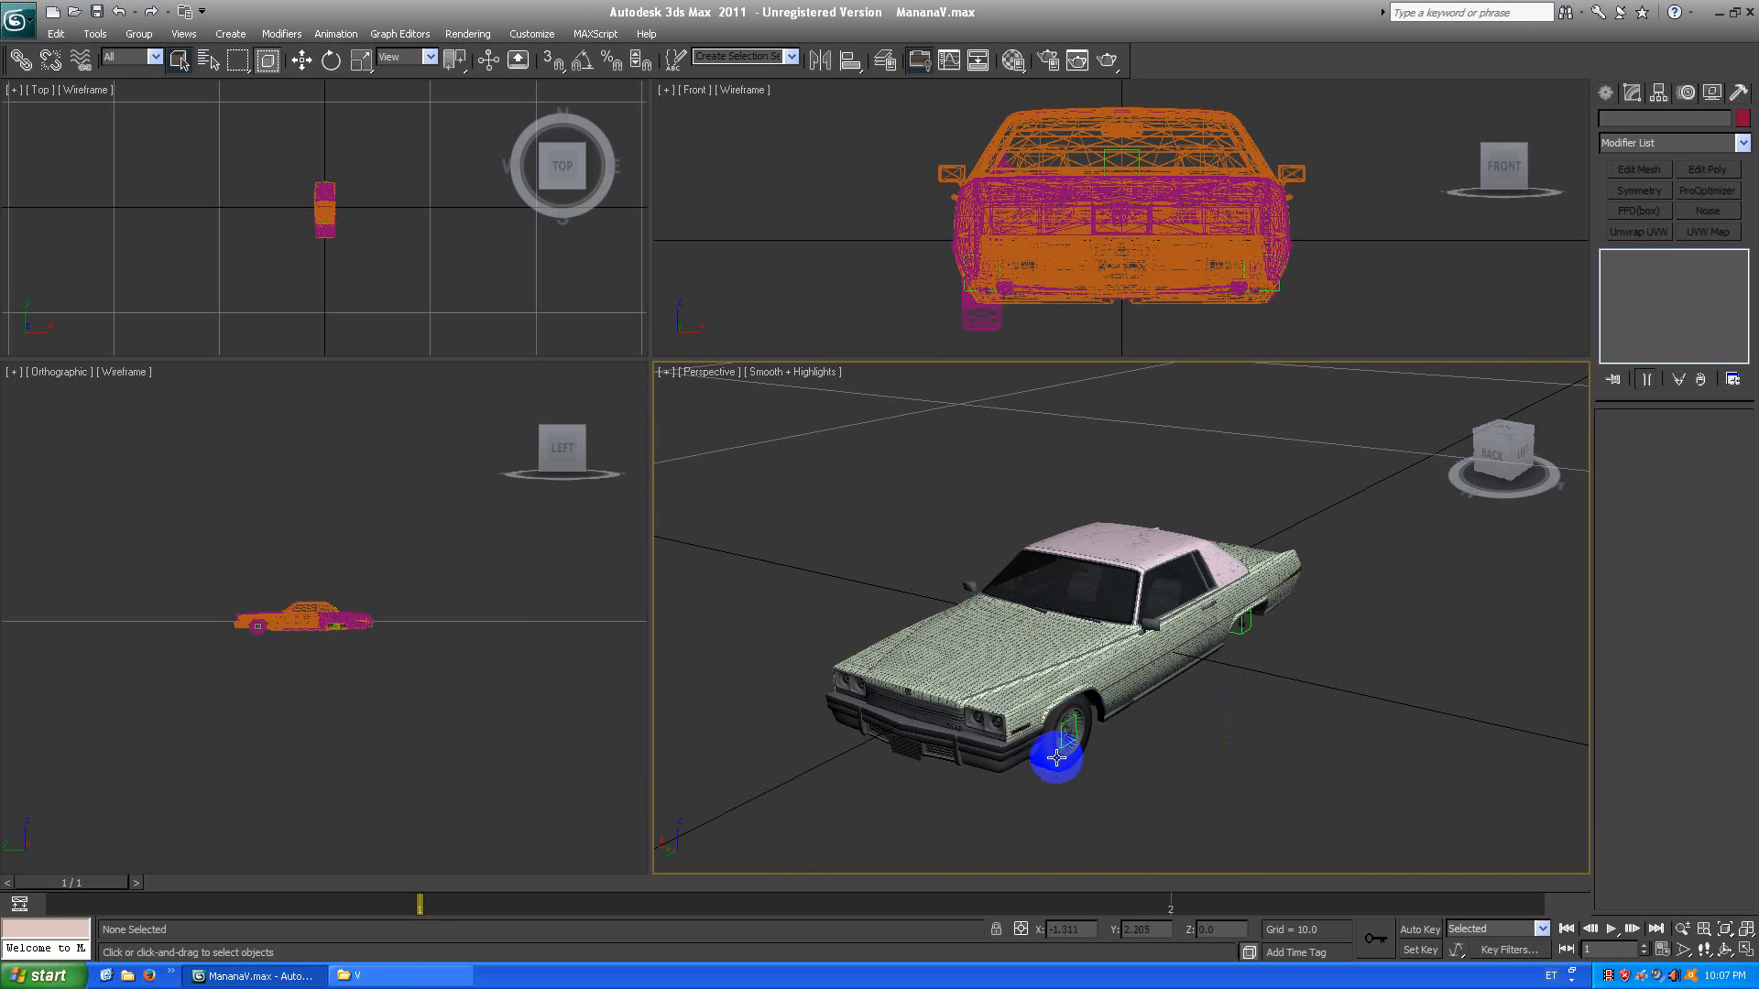
{"action": "middle_click_drag", "start_coordinate": [1068, 770], "coordinate": [1119, 727]}
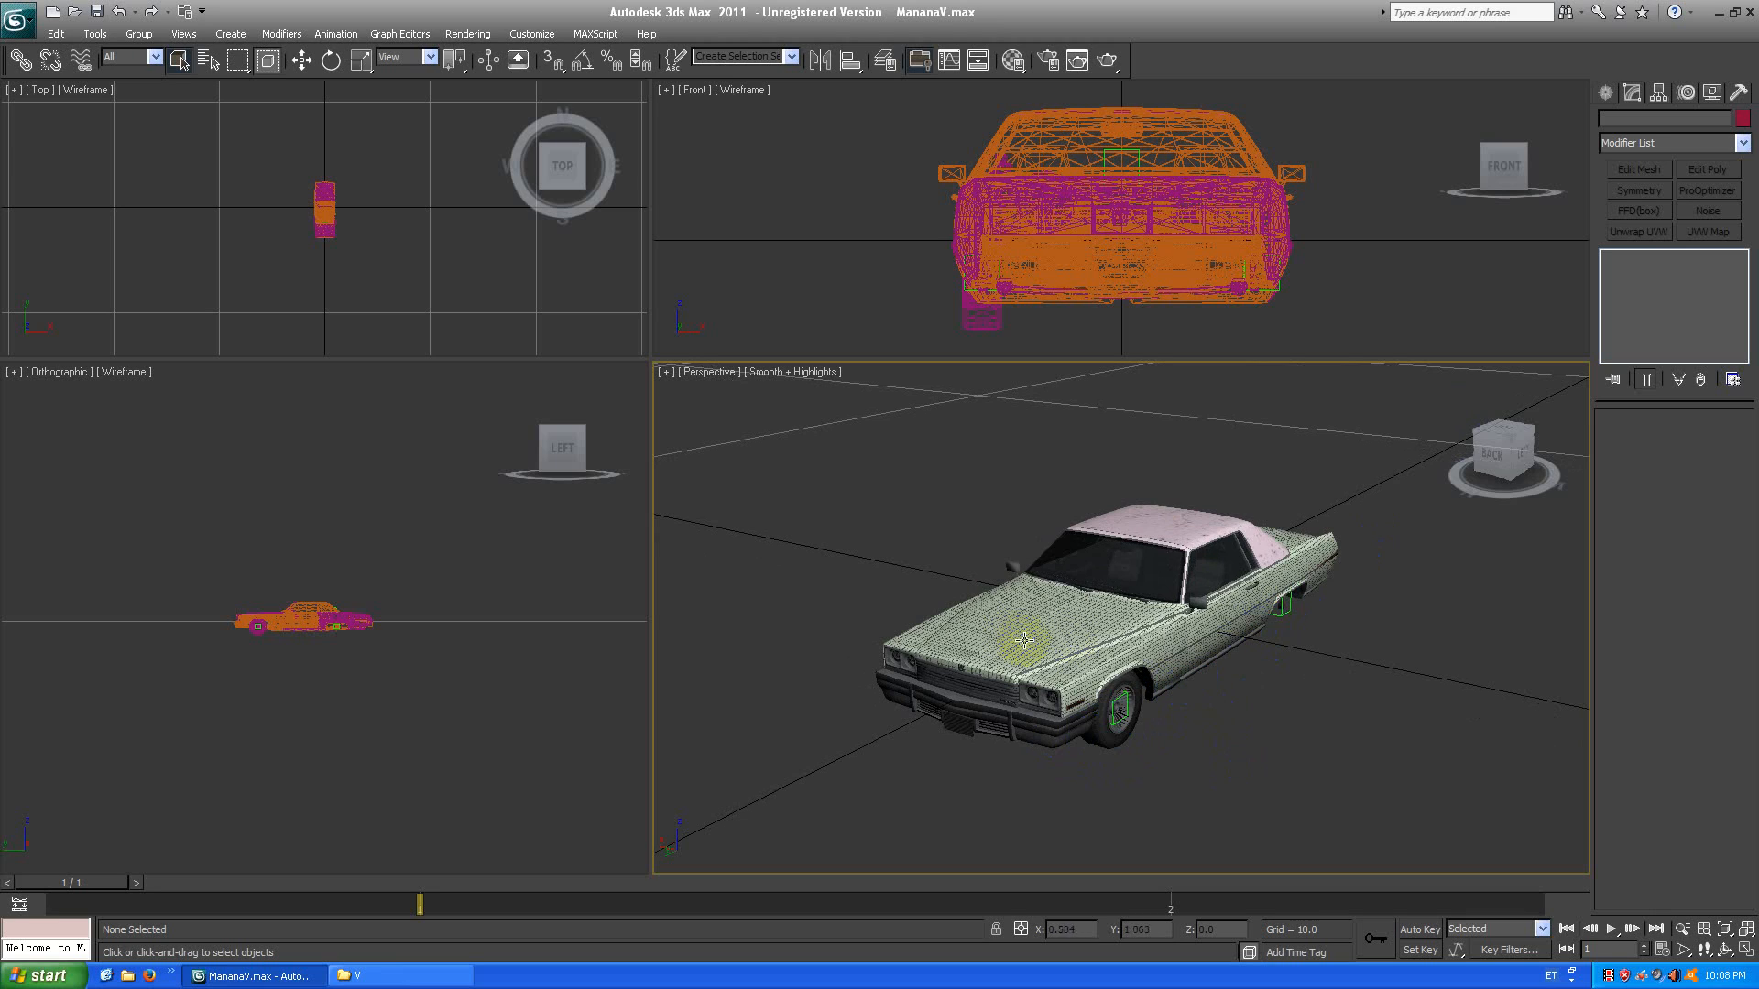
{"action": "scroll", "coordinate": [1189, 688], "scroll_direction": "up", "scroll_amount": 3}
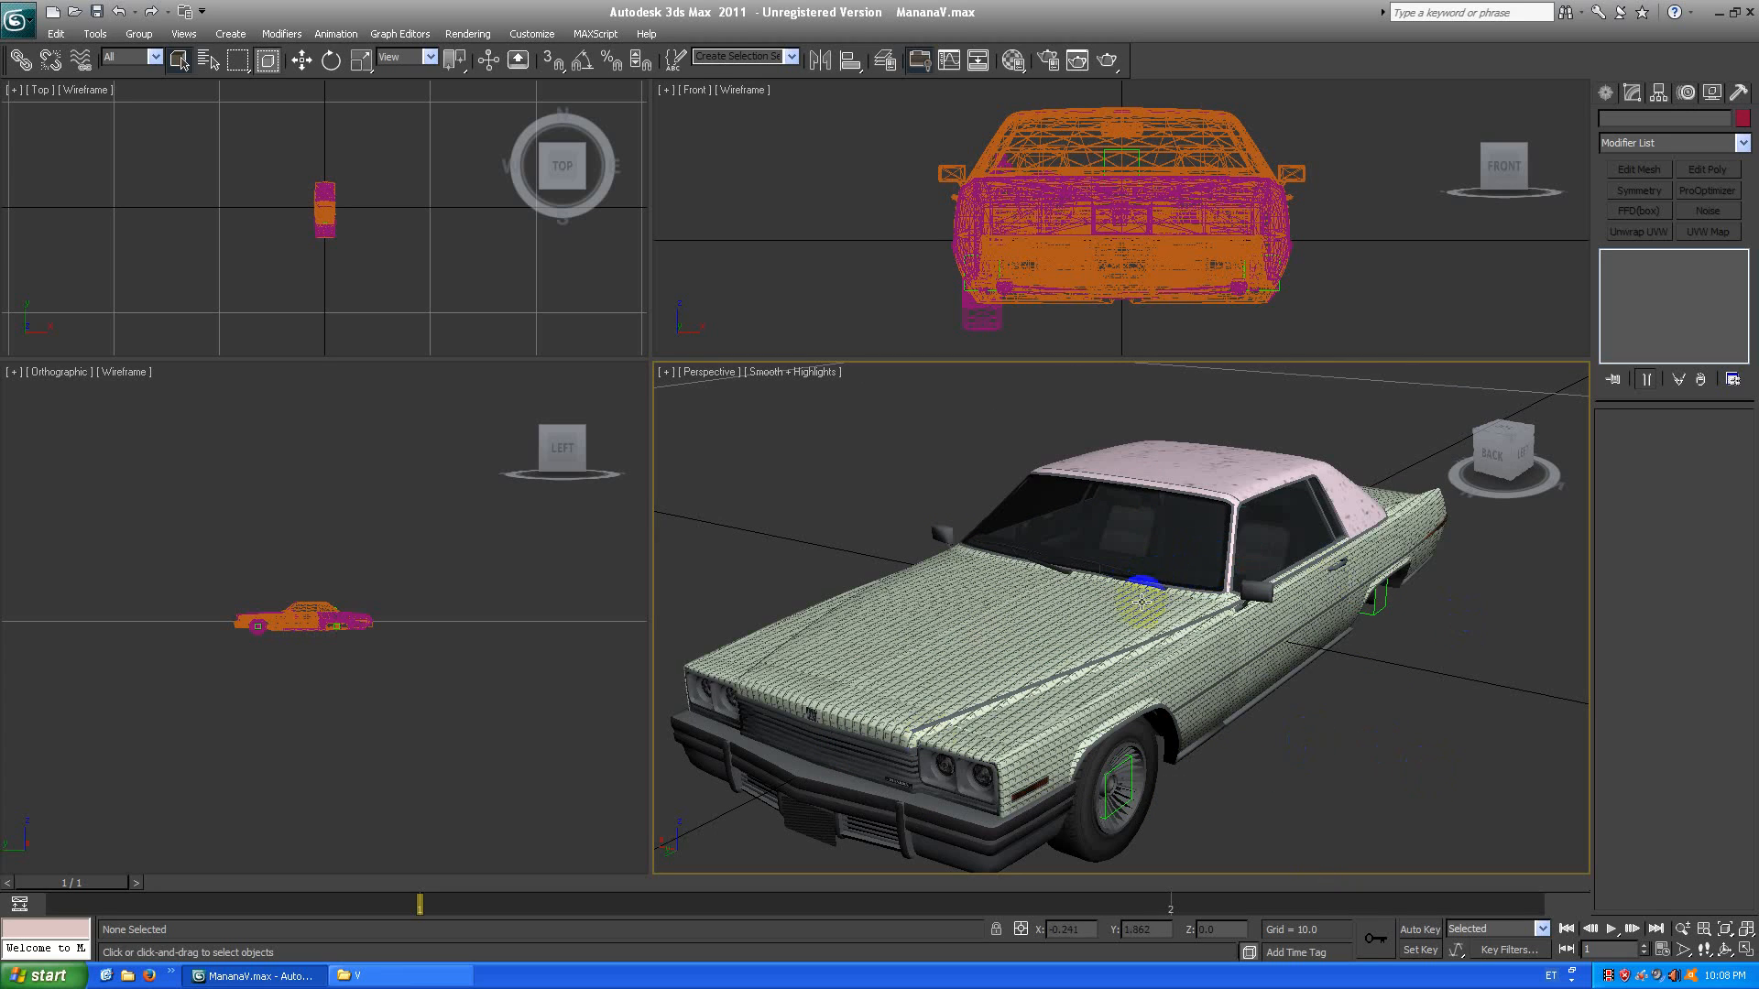
{"action": "left_click", "coordinate": [1045, 644]}
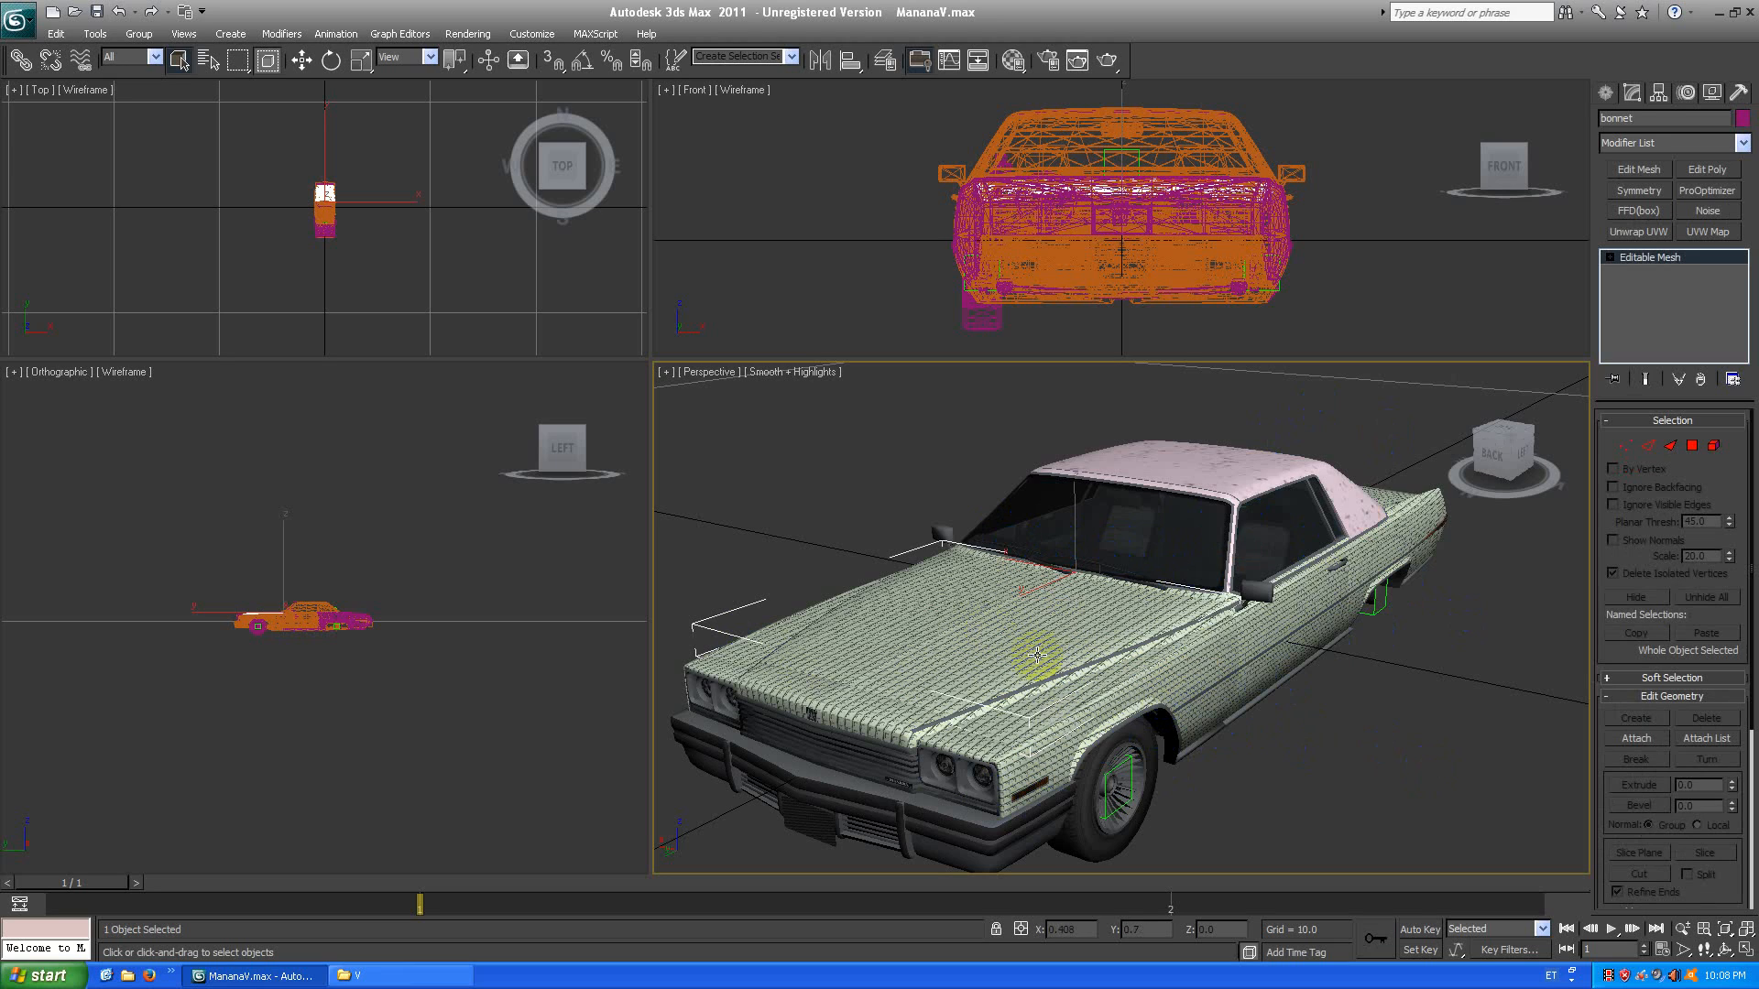
{"action": "left_click", "coordinate": [1194, 678], "text": "ctrl"}
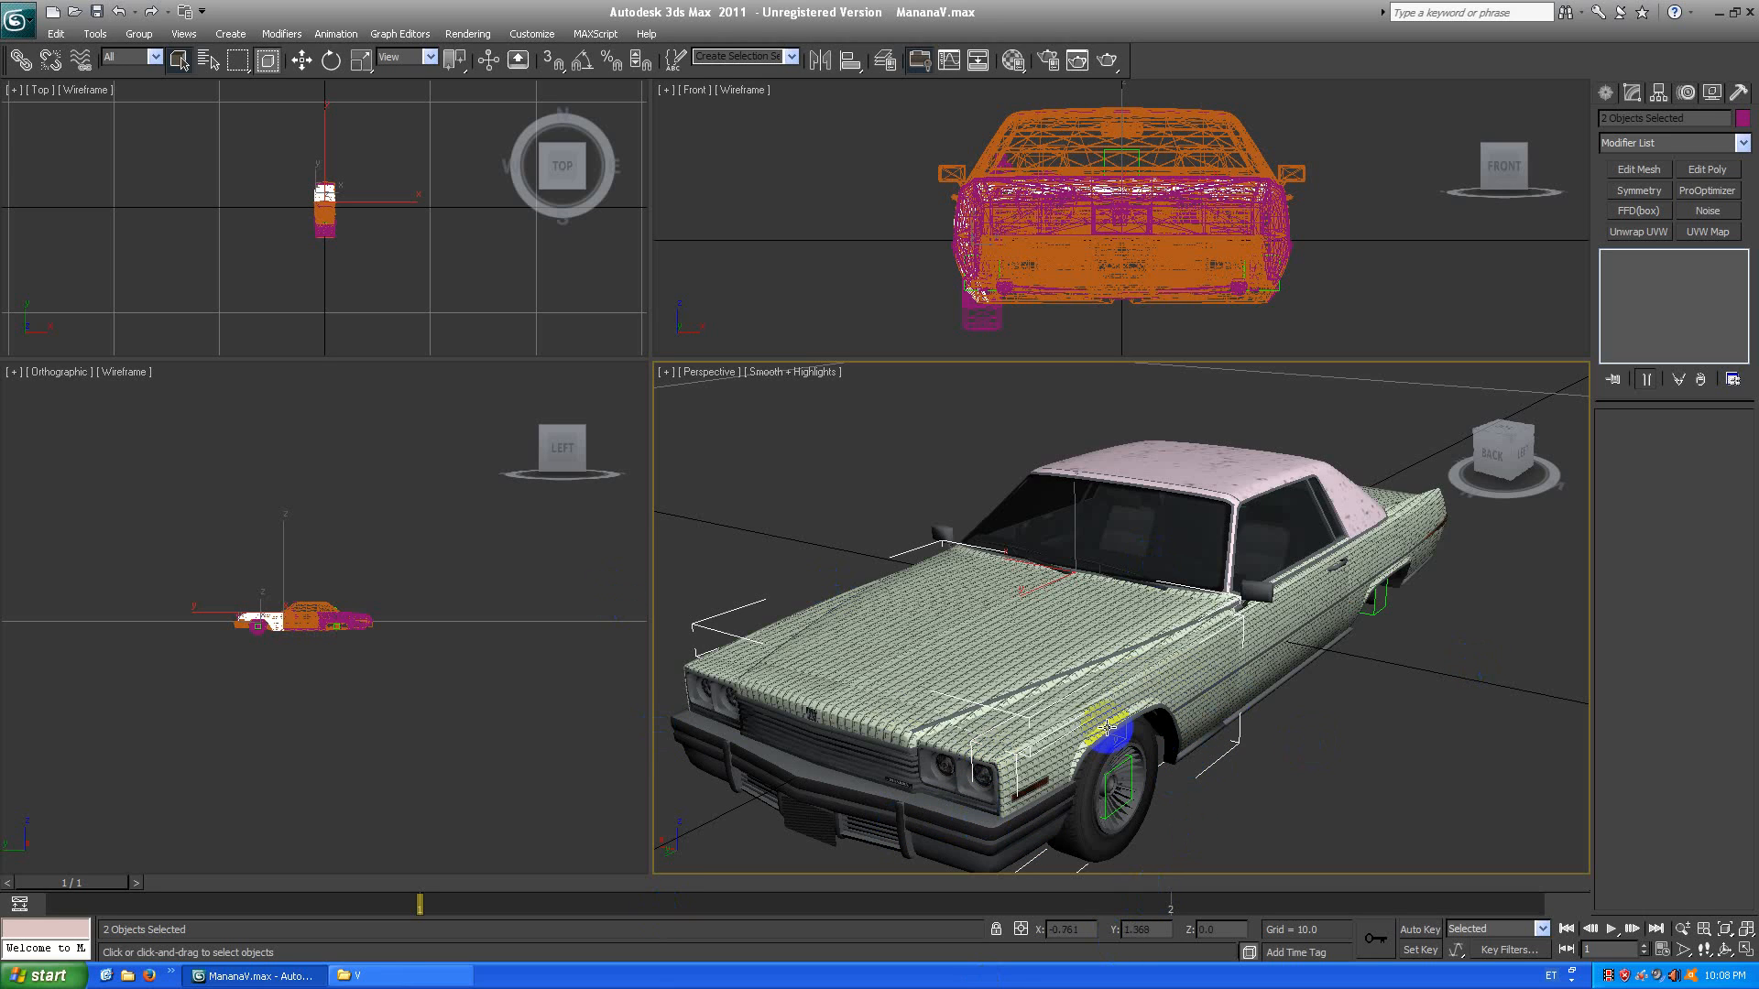
{"action": "left_click", "coordinate": [1288, 631], "text": "ctrl"}
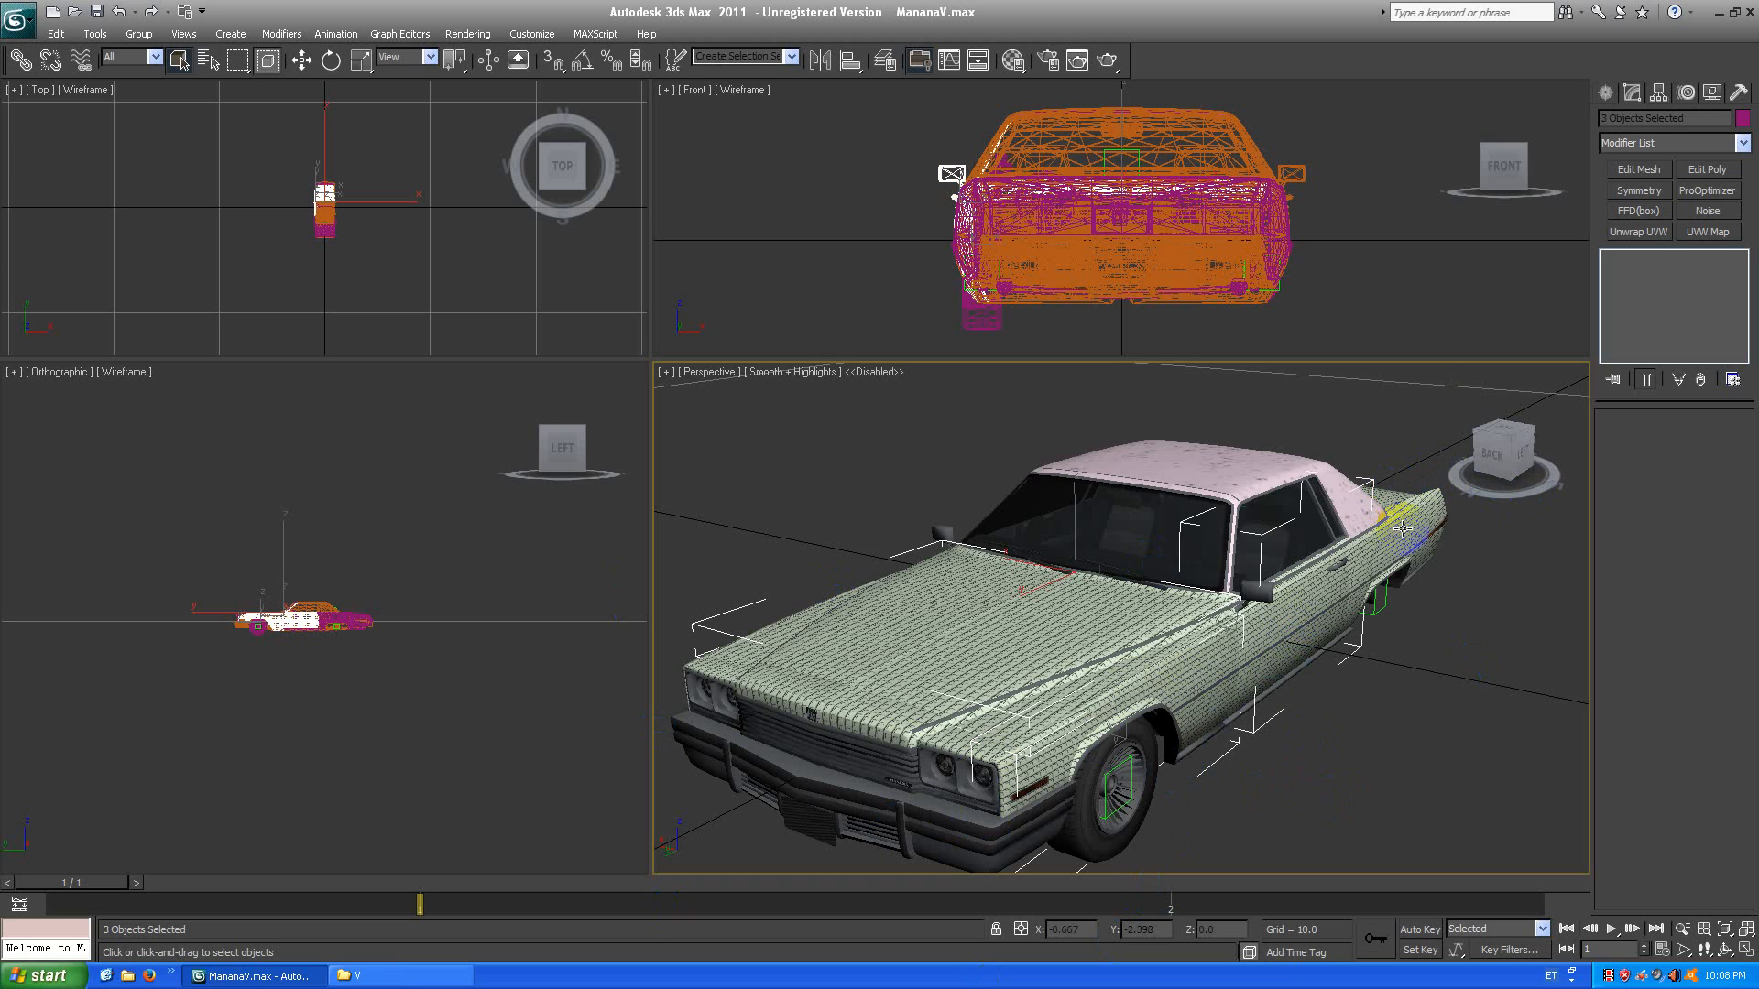
{"action": "left_click", "coordinate": [1207, 462], "text": "ctrl"}
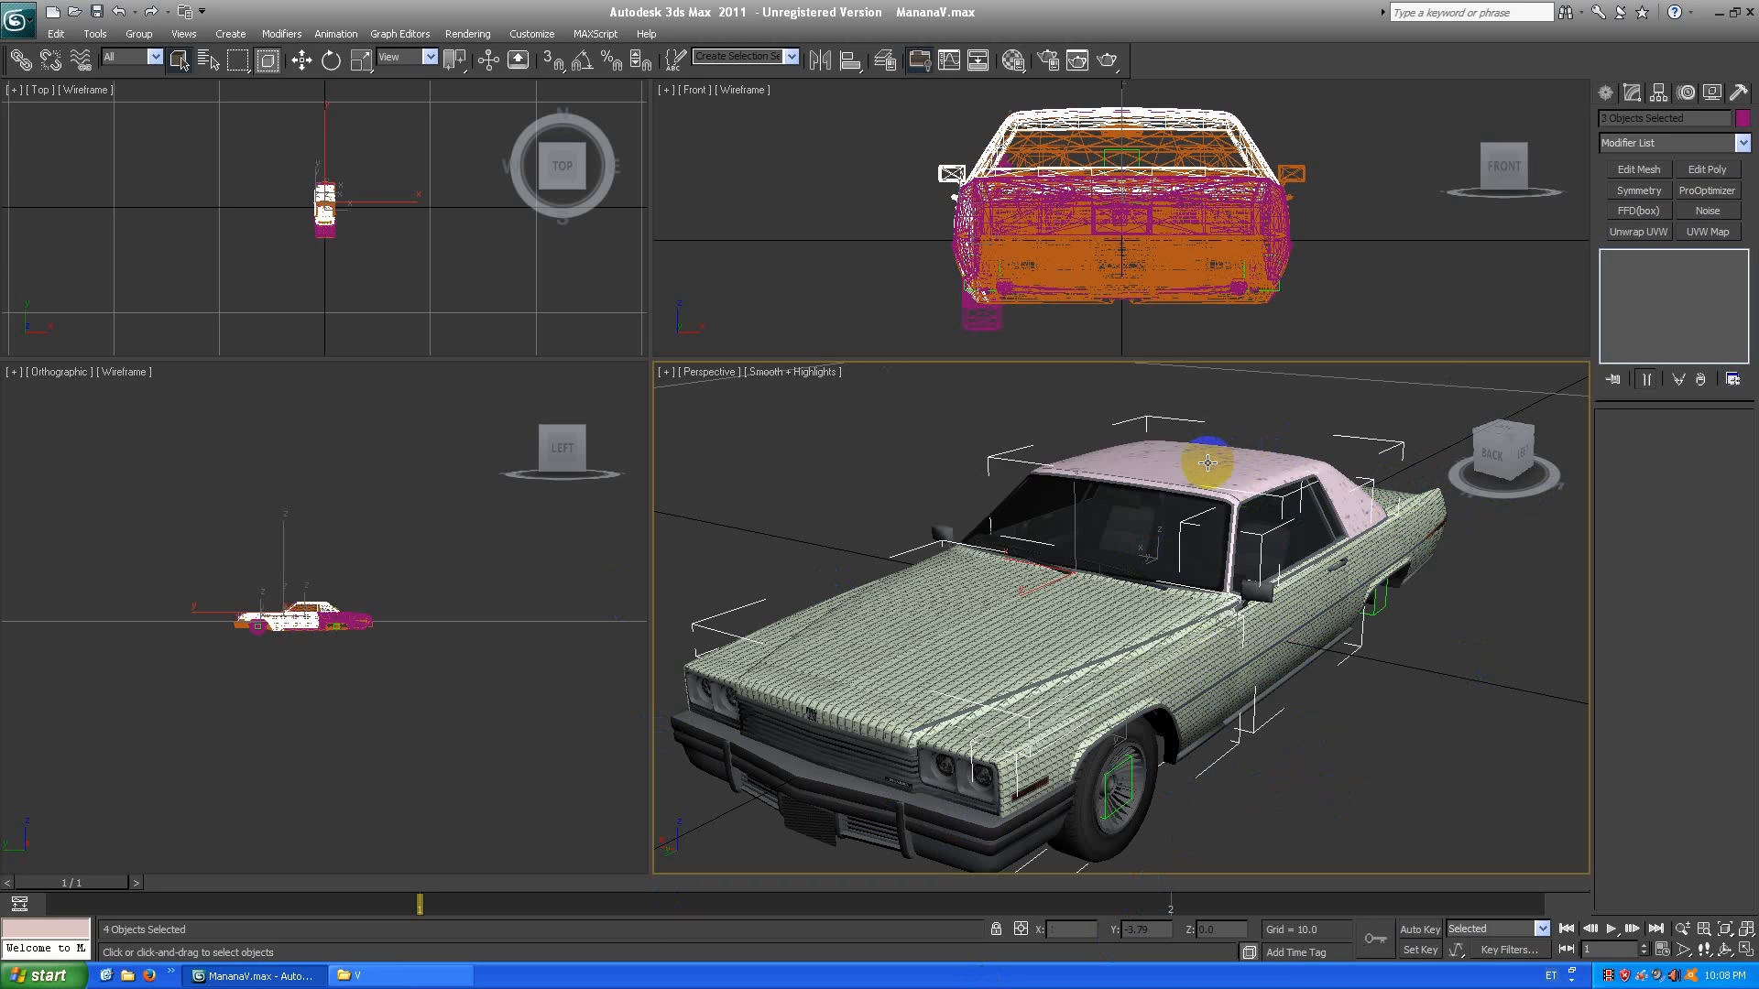
Add the boot lid, the right door and the rear body panel to the current selection.
{"action": "left_click", "coordinate": [1504, 457]}
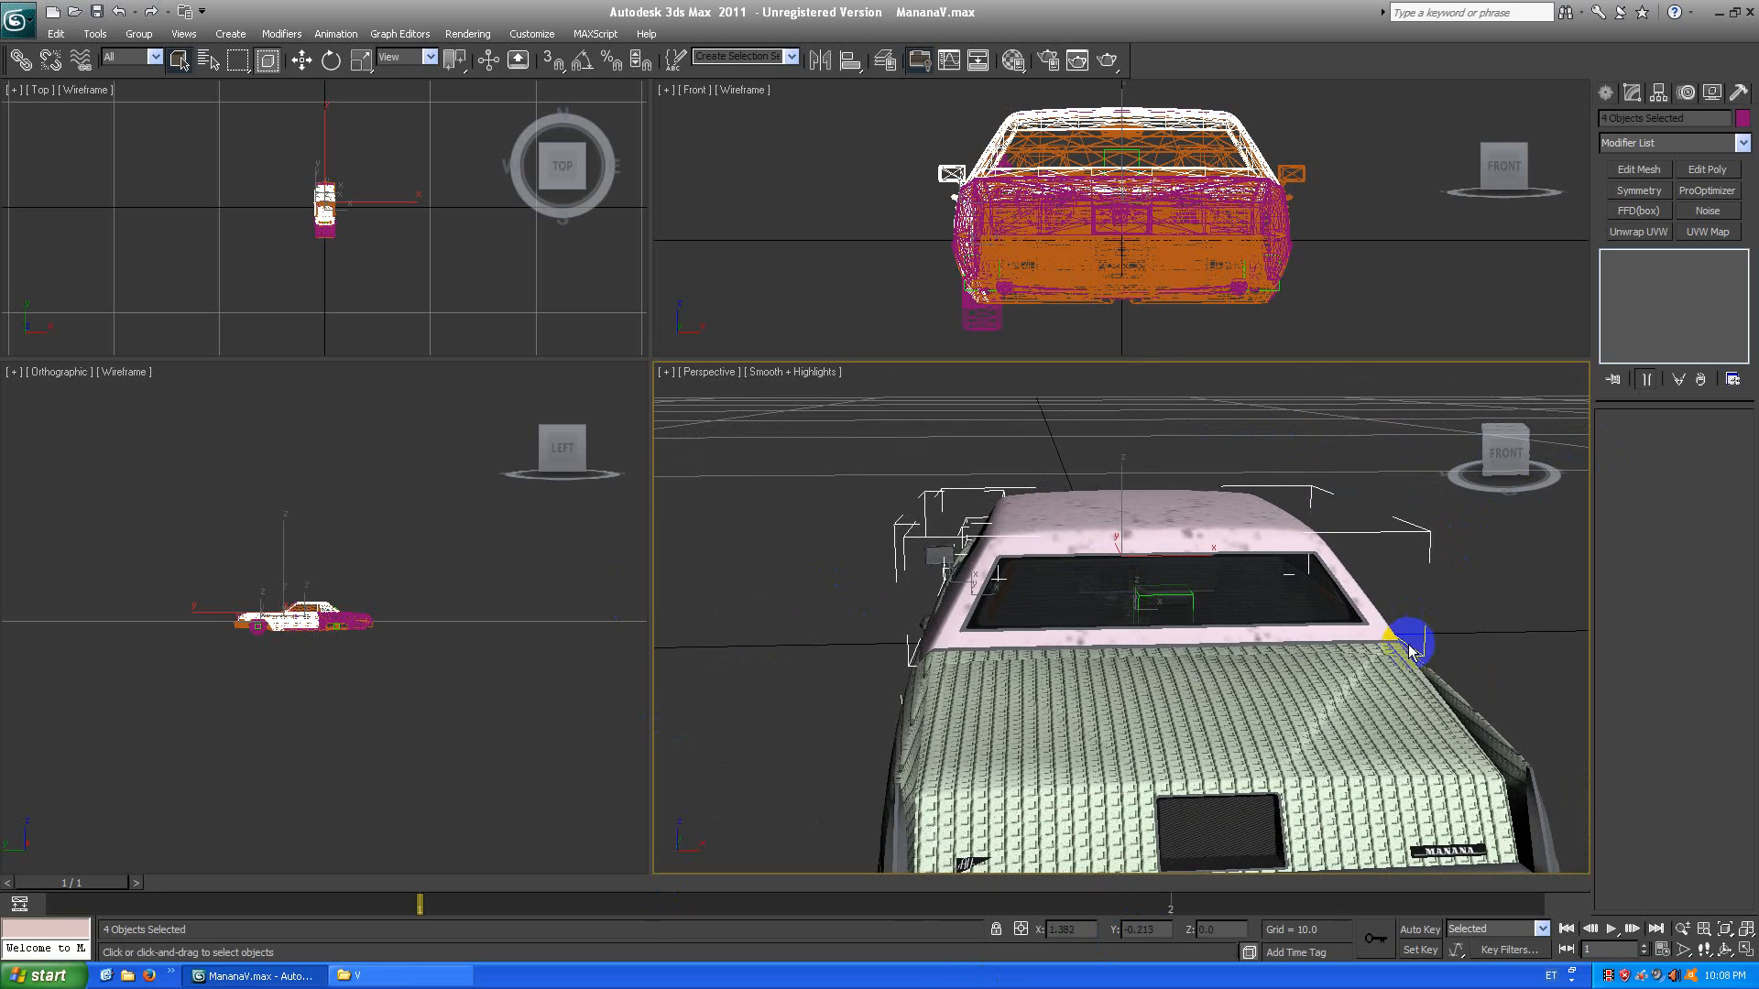
{"action": "left_click", "coordinate": [1338, 719], "text": "ctrl"}
{"action": "middle_click_drag", "start_coordinate": [1373, 777], "coordinate": [1358, 684]}
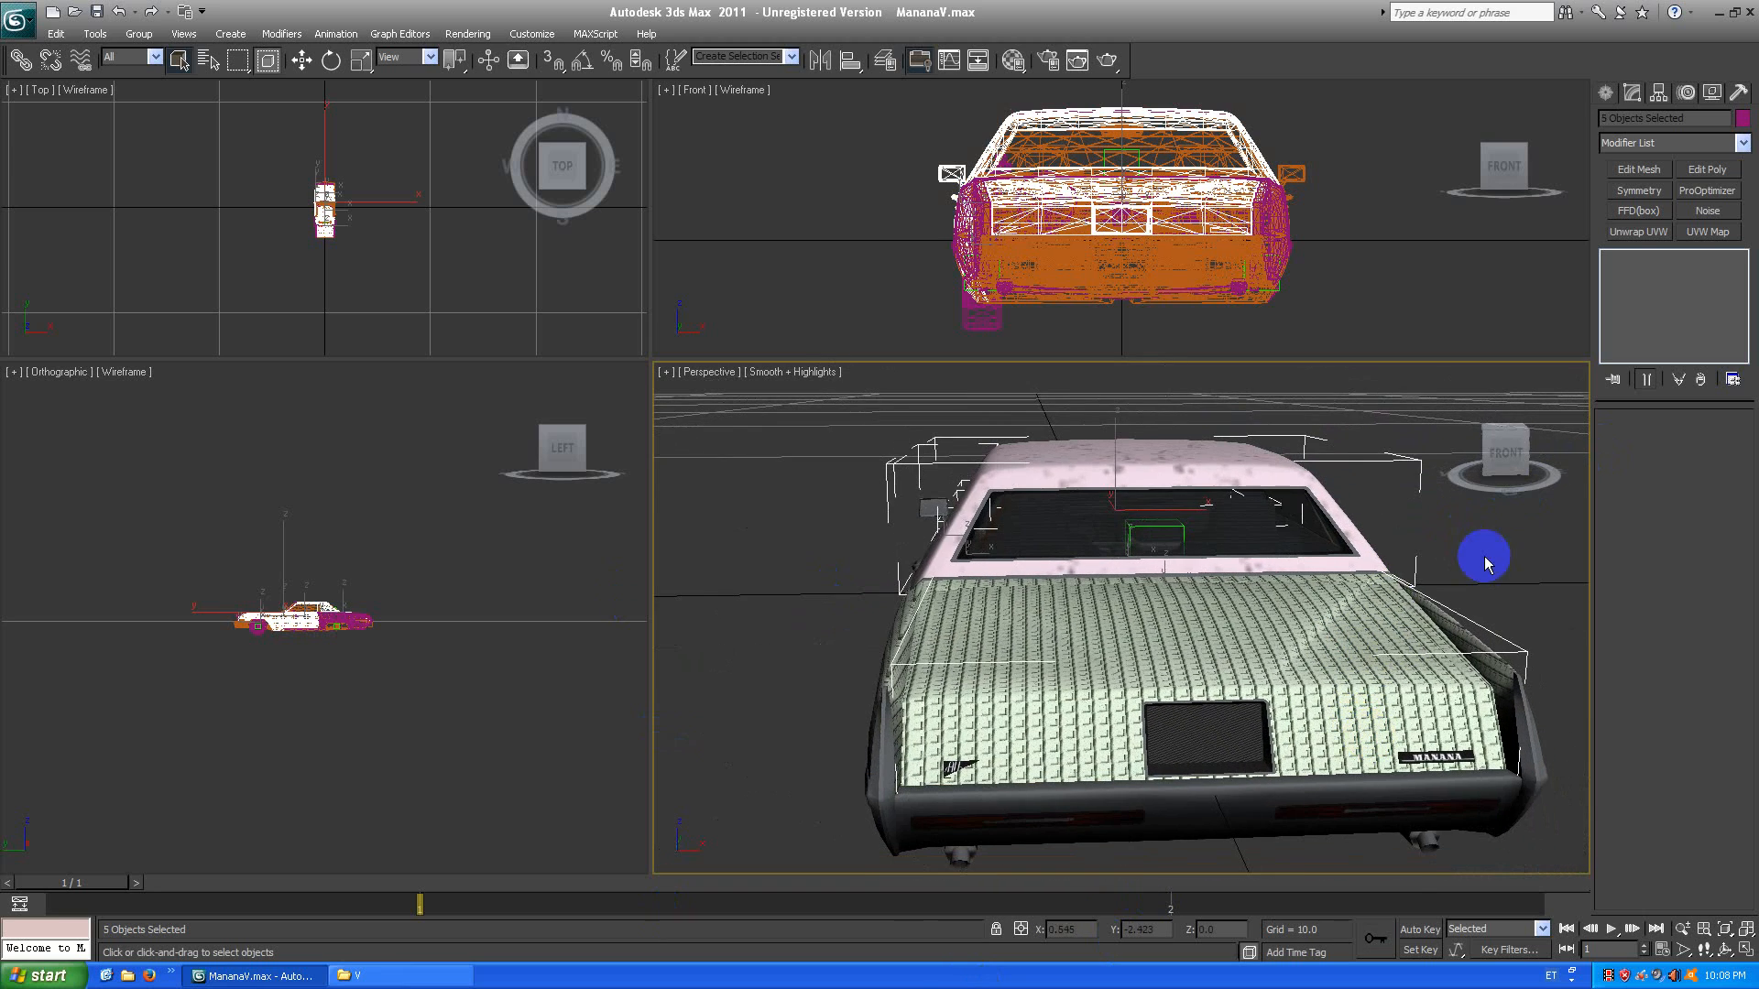
{"action": "left_click_drag", "start_coordinate": [1504, 464], "coordinate": [1354, 506]}
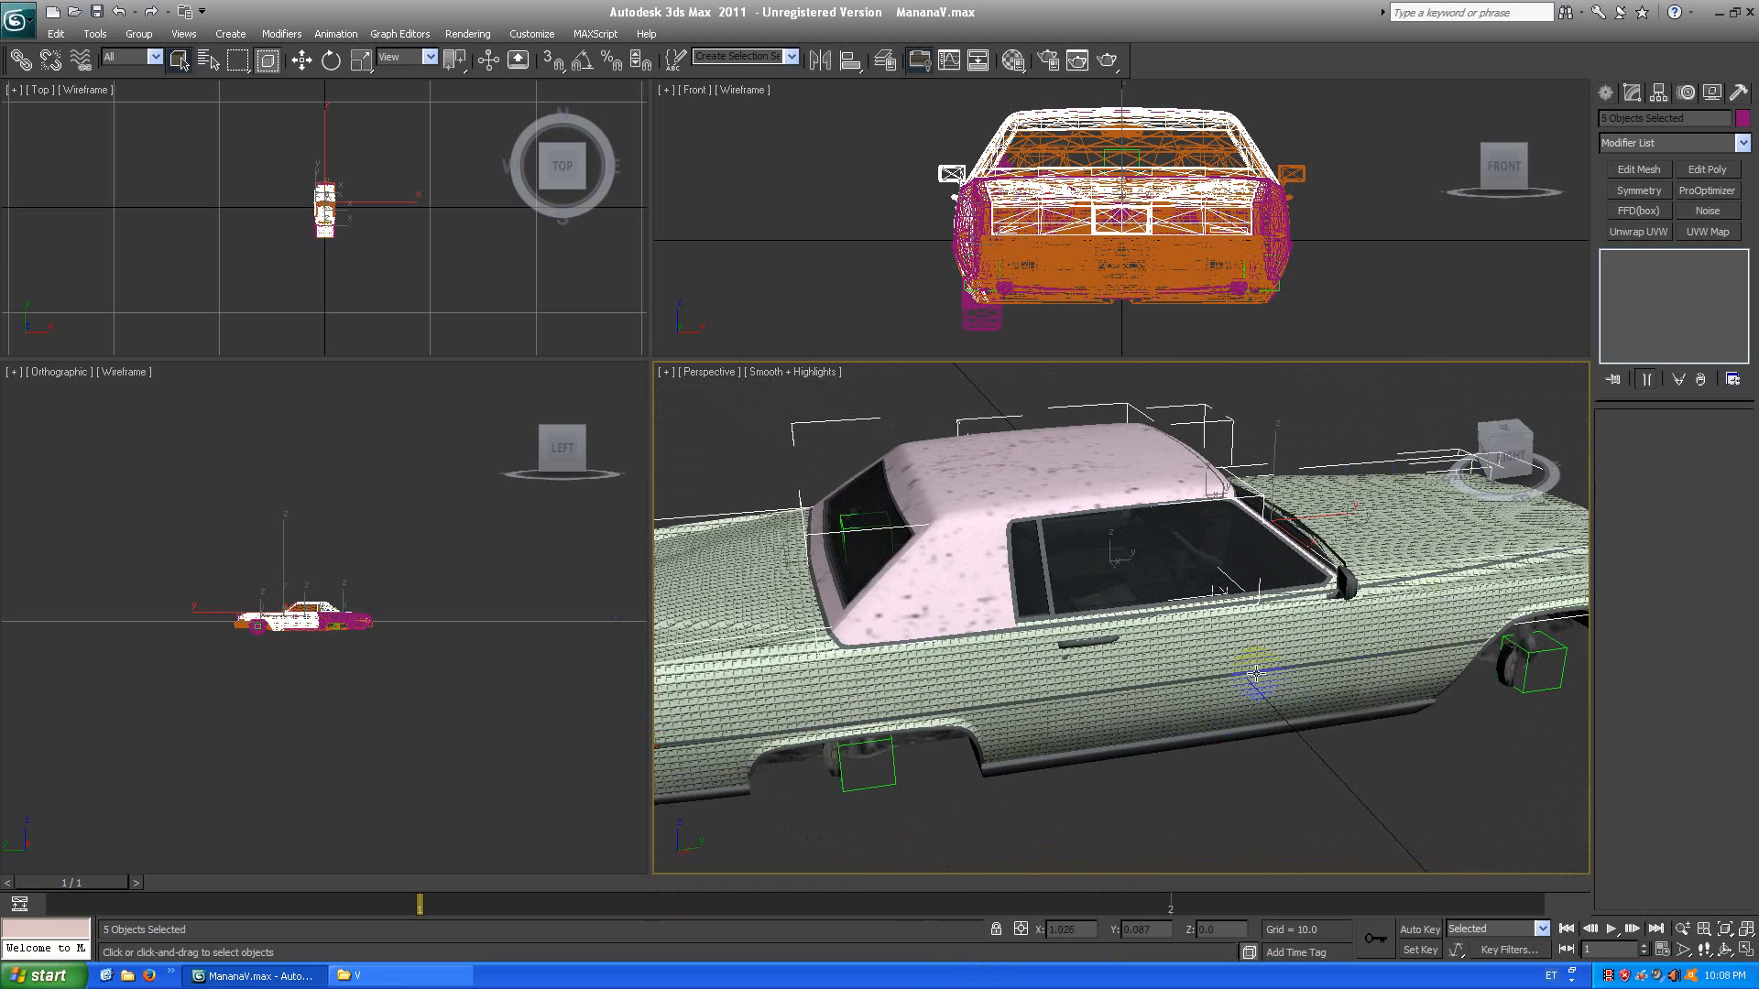
{"action": "left_click", "coordinate": [1217, 649], "text": "ctrl"}
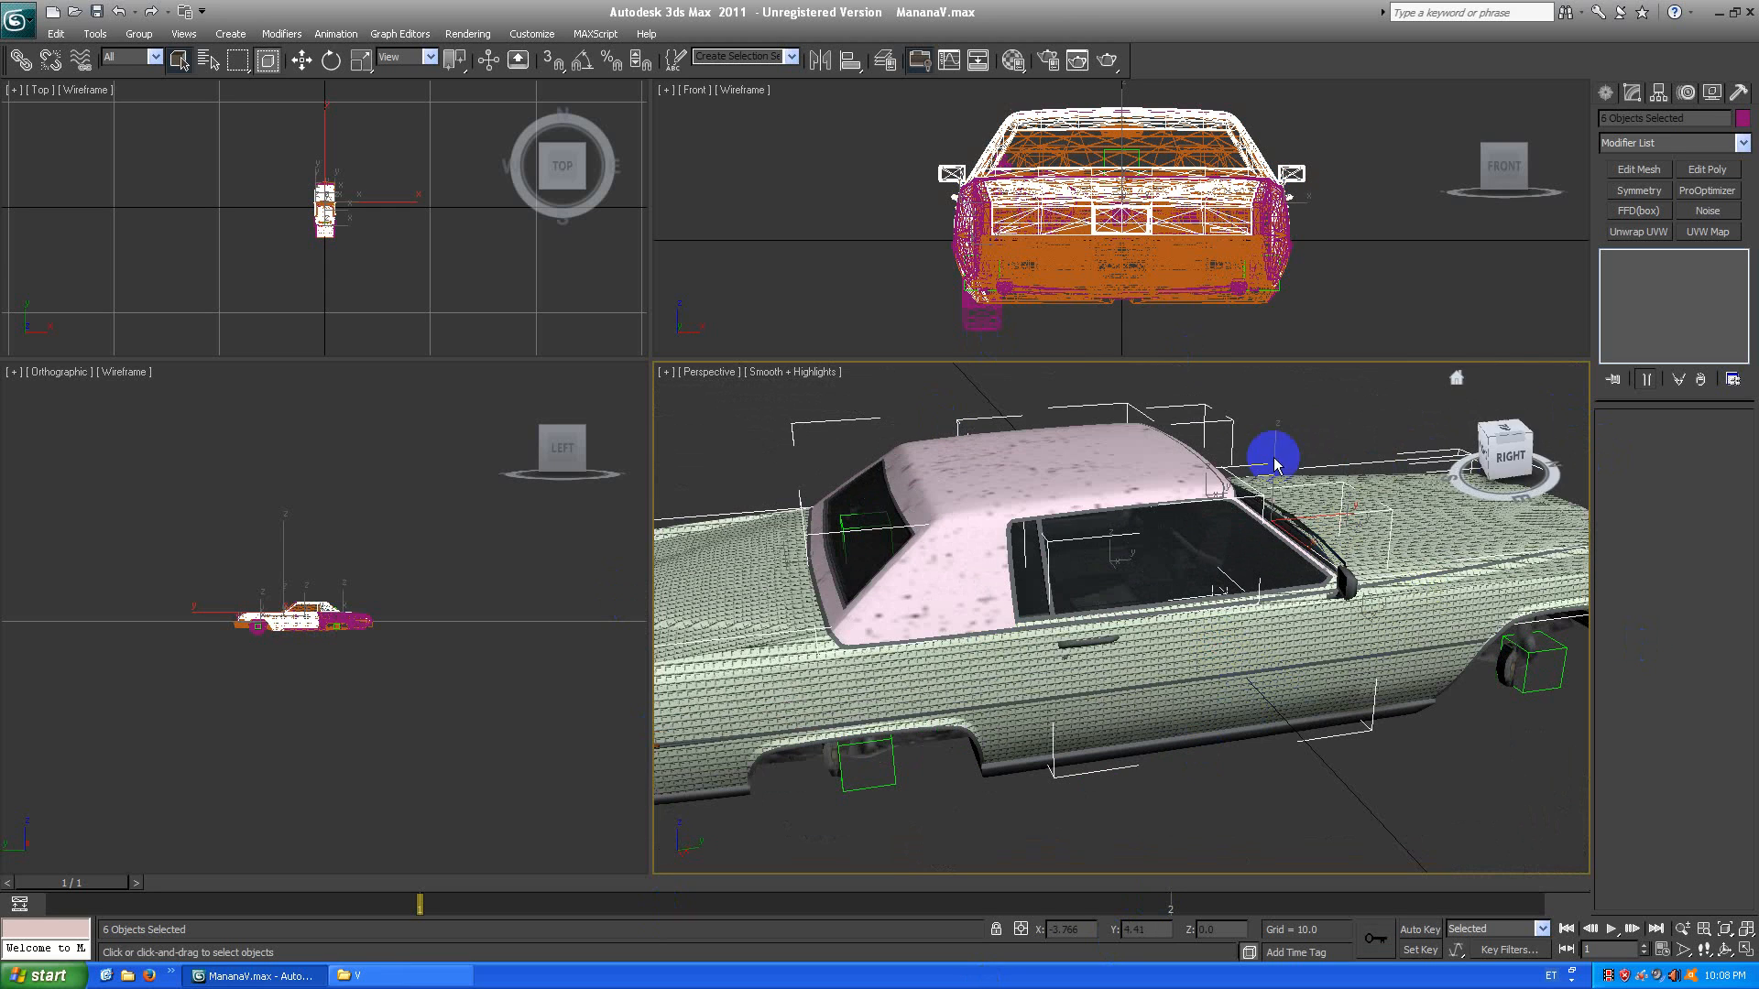
{"action": "key", "text": "d"}
{"action": "middle_click_drag", "start_coordinate": [1256, 600], "coordinate": [1446, 553]}
{"action": "left_click", "coordinate": [913, 655], "text": "ctrl"}
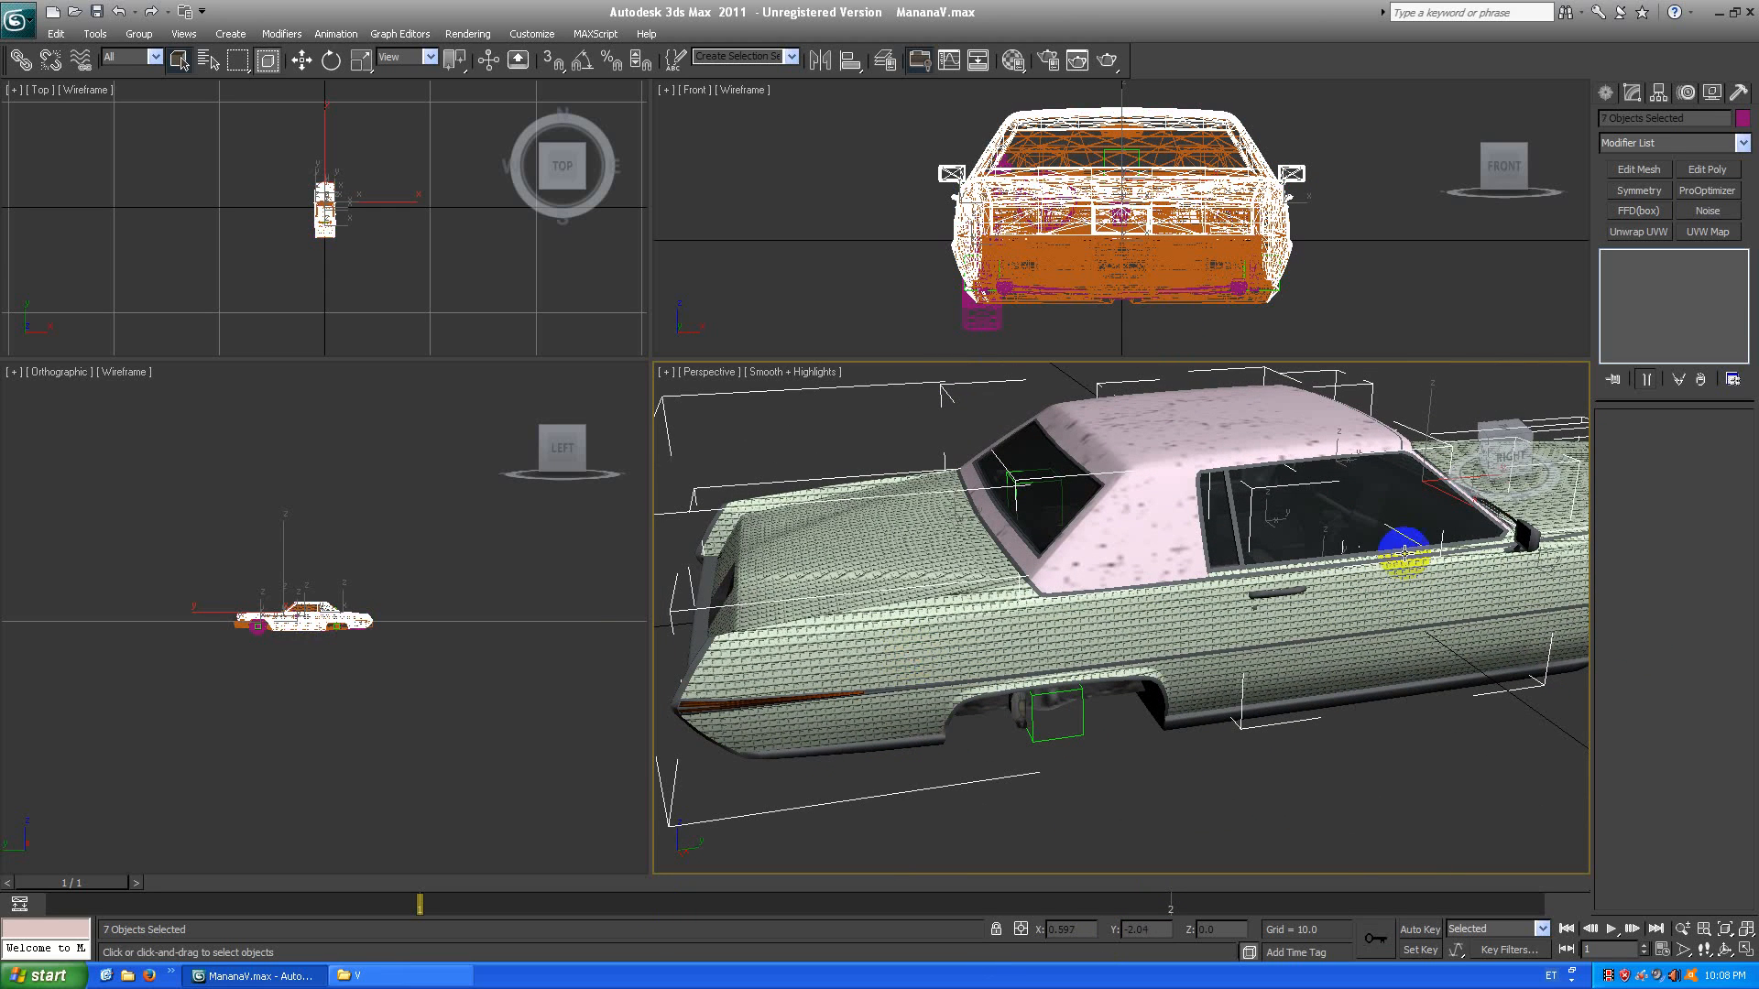
{"action": "middle_click_drag", "start_coordinate": [1473, 778], "coordinate": [1289, 774]}
{"action": "scroll", "coordinate": [1288, 772], "scroll_direction": "down", "scroll_amount": 4}
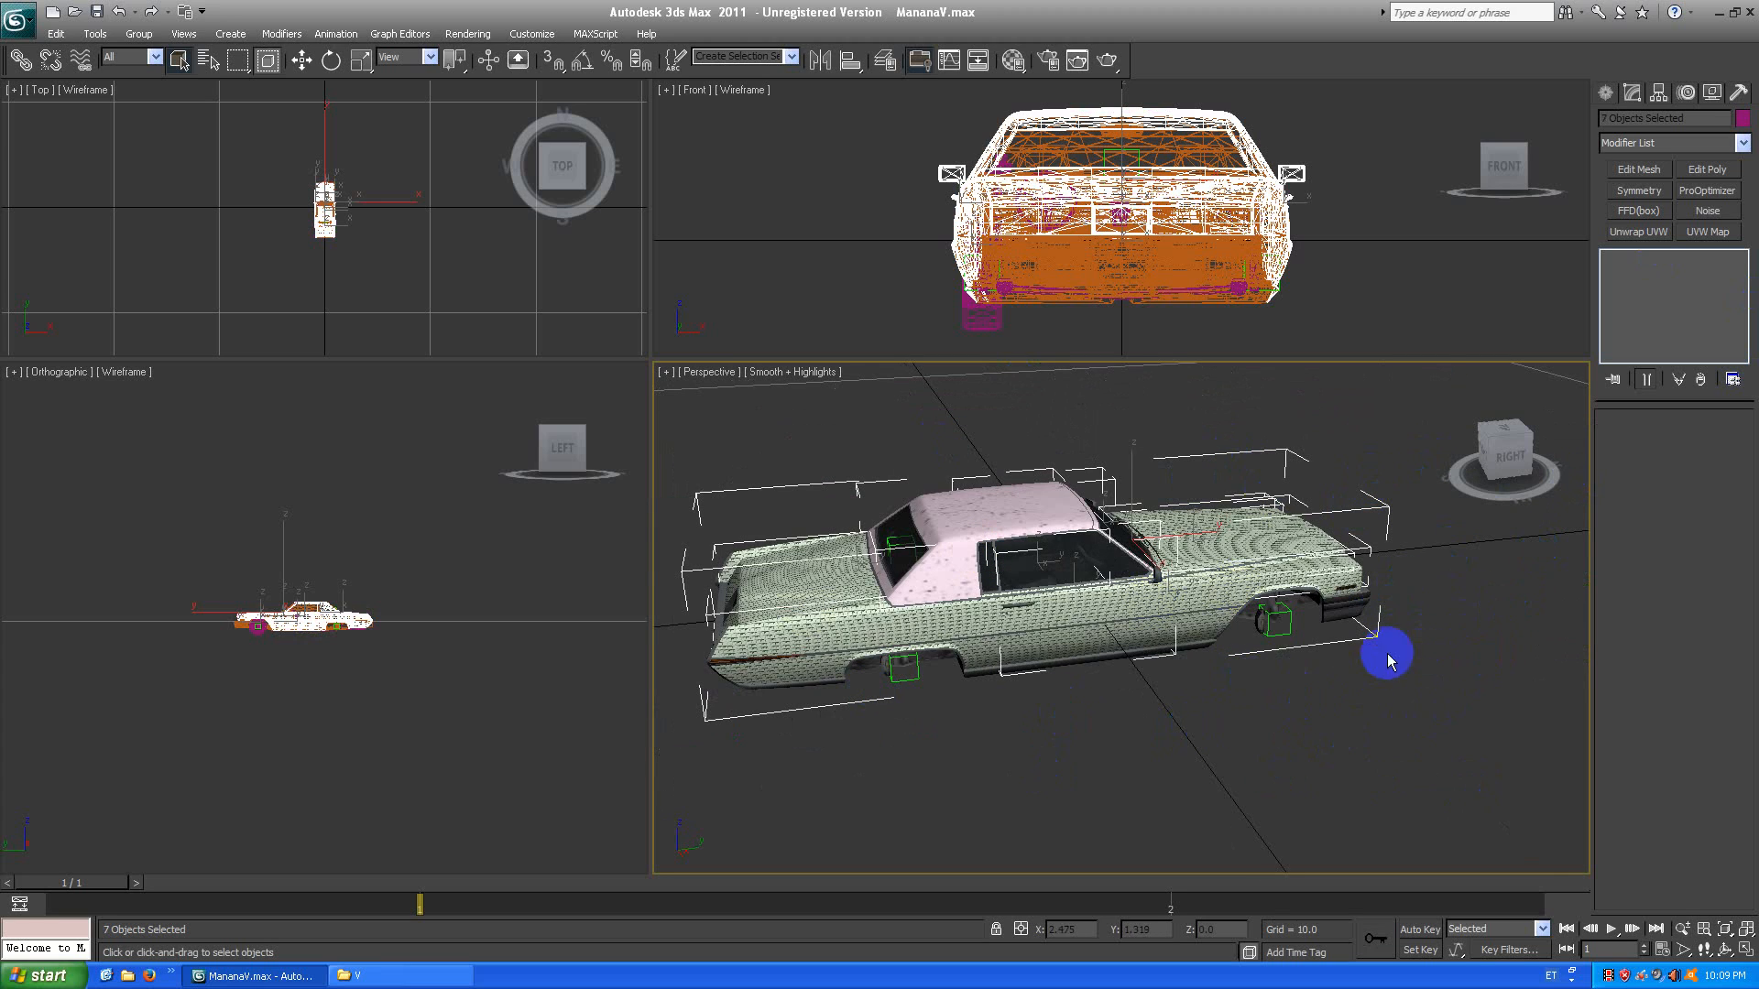
Hide the selected body panels to check the car for any missed painted part, and undo the hiding.
{"action": "right_click", "coordinate": [1374, 682]}
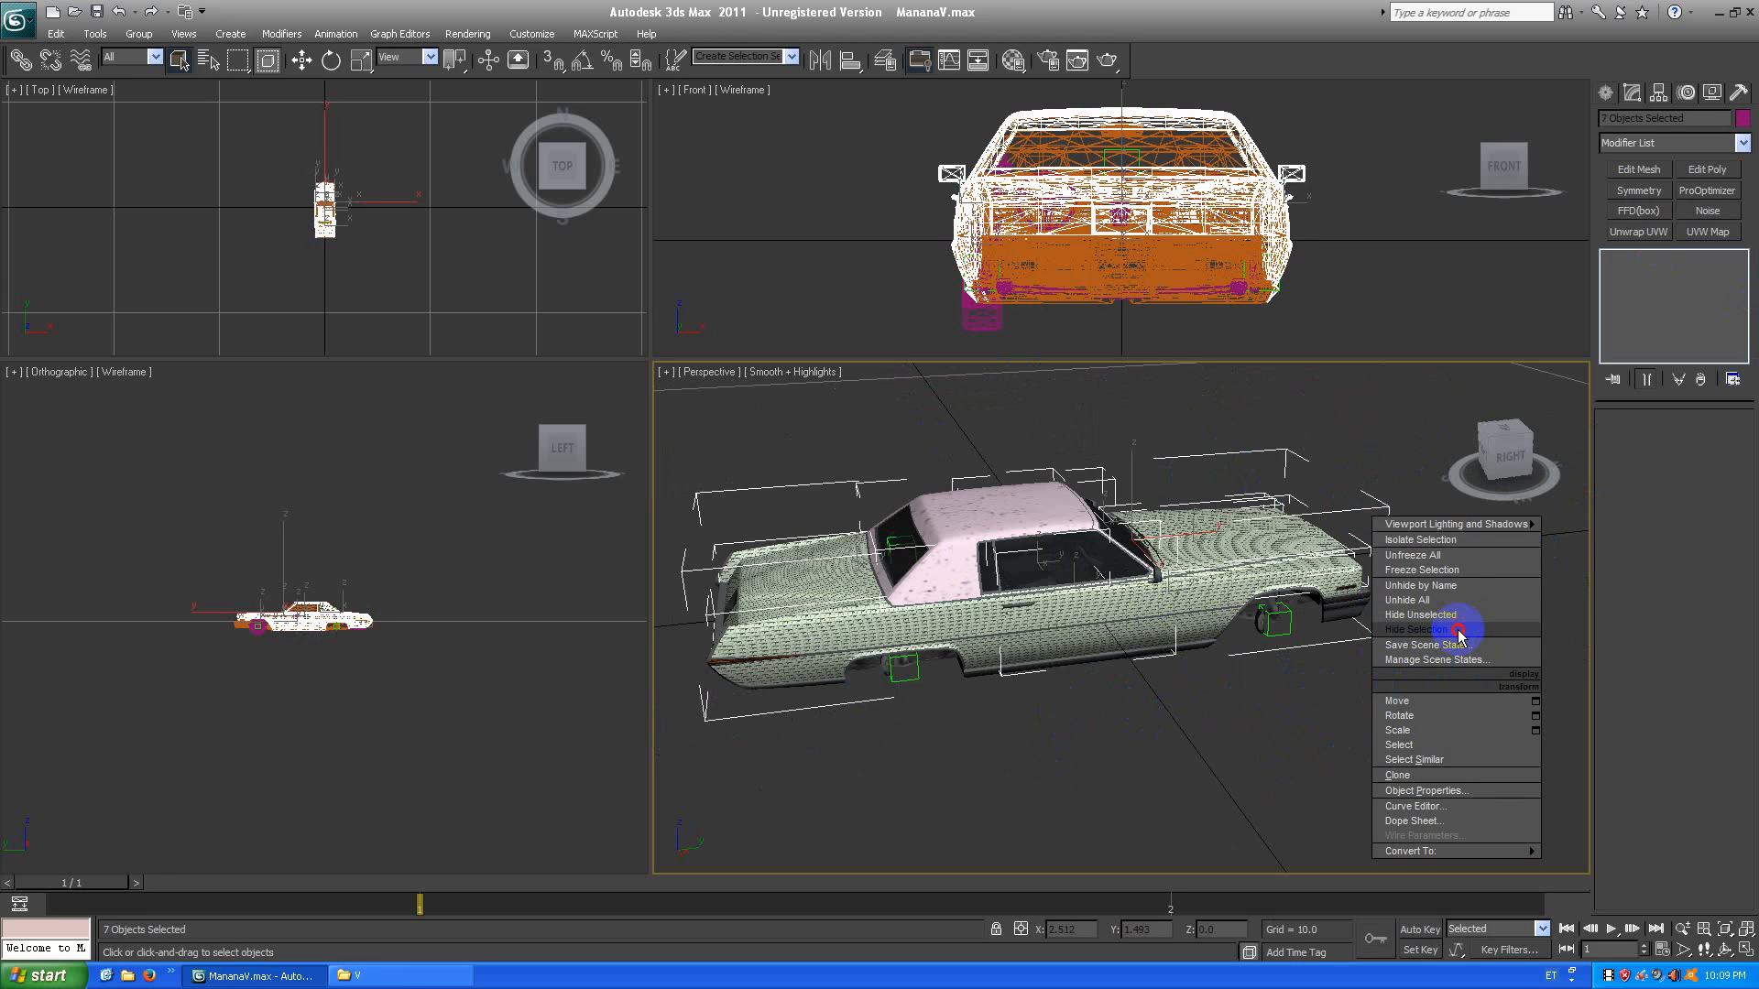
{"action": "left_click", "coordinate": [1458, 630]}
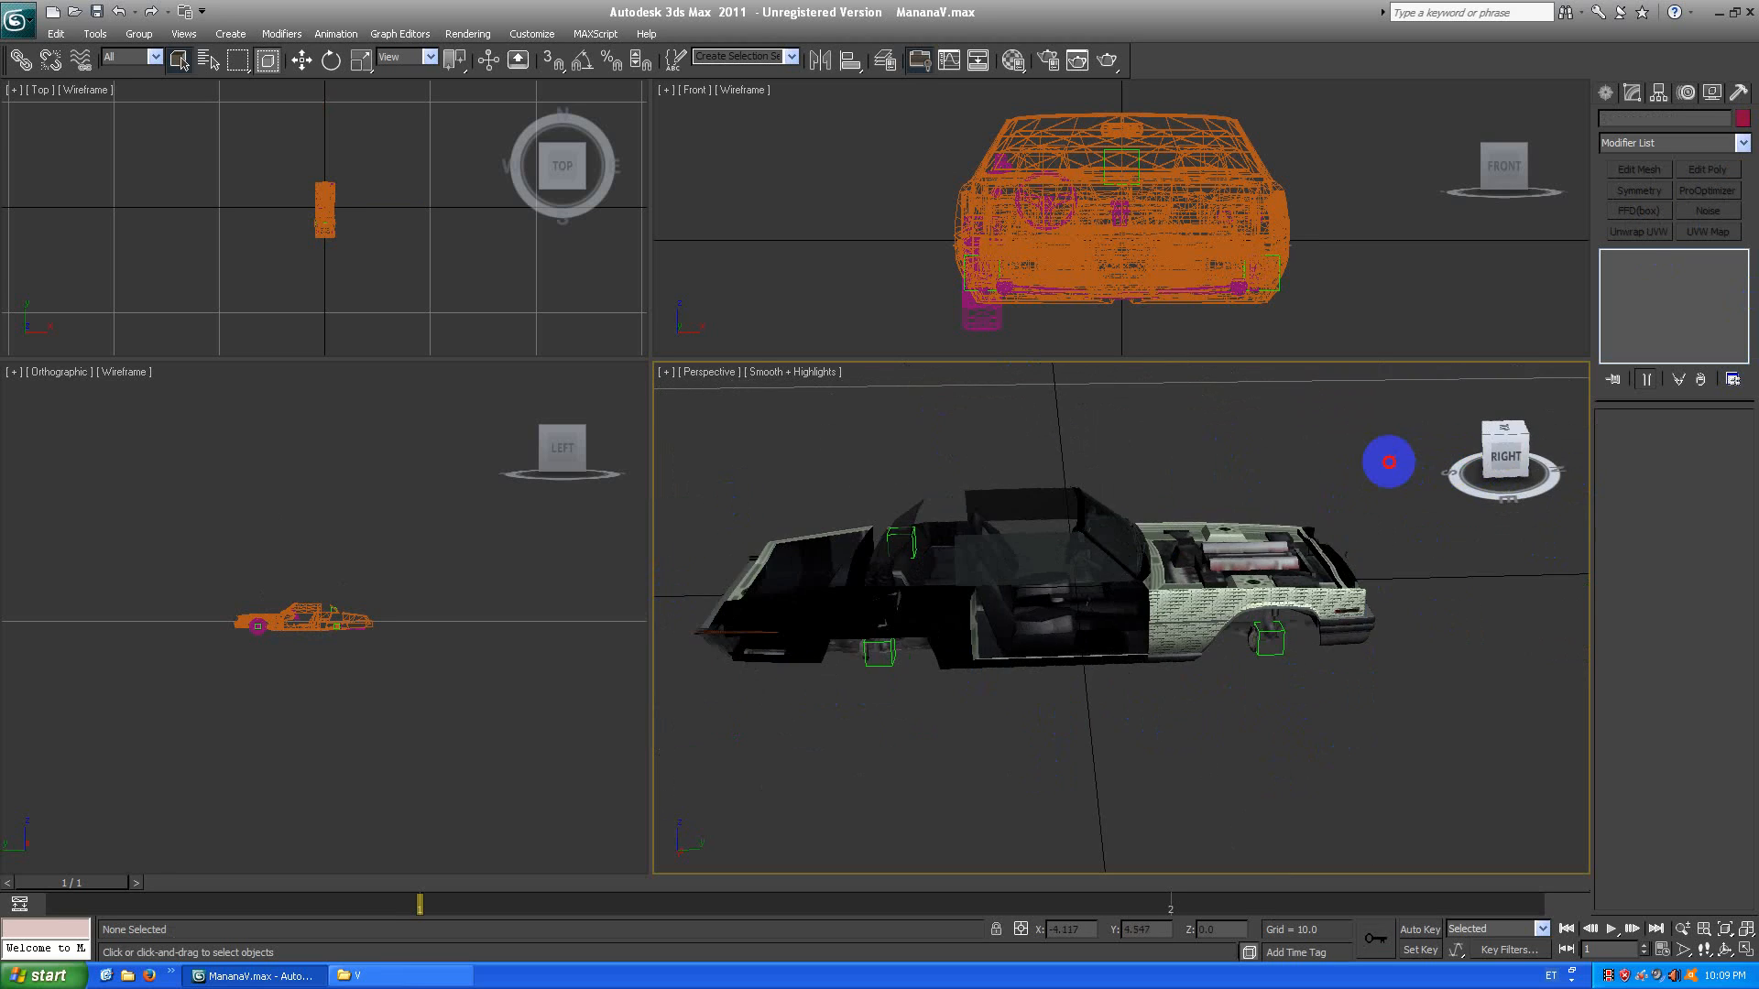
{"action": "middle_click_drag", "start_coordinate": [1388, 461], "coordinate": [1016, 793], "text": "alt"}
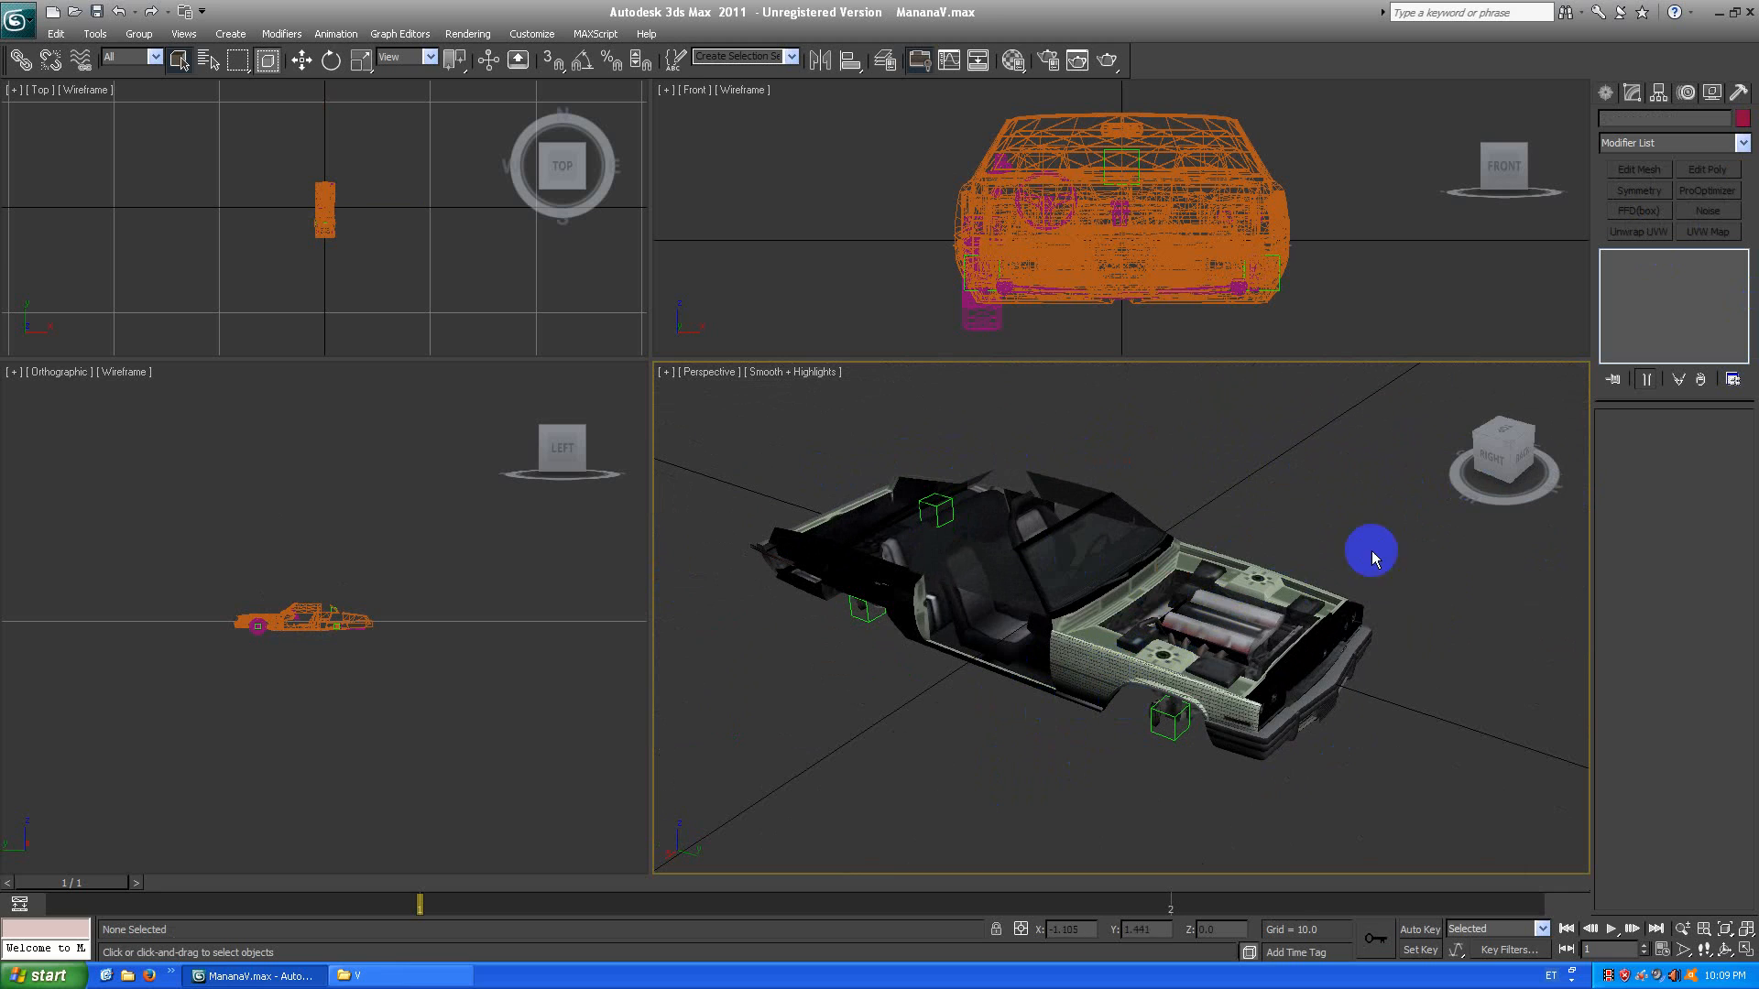
{"action": "left_click", "coordinate": [1502, 458]}
{"action": "left_click_drag", "start_coordinate": [1557, 448], "coordinate": [1574, 449]}
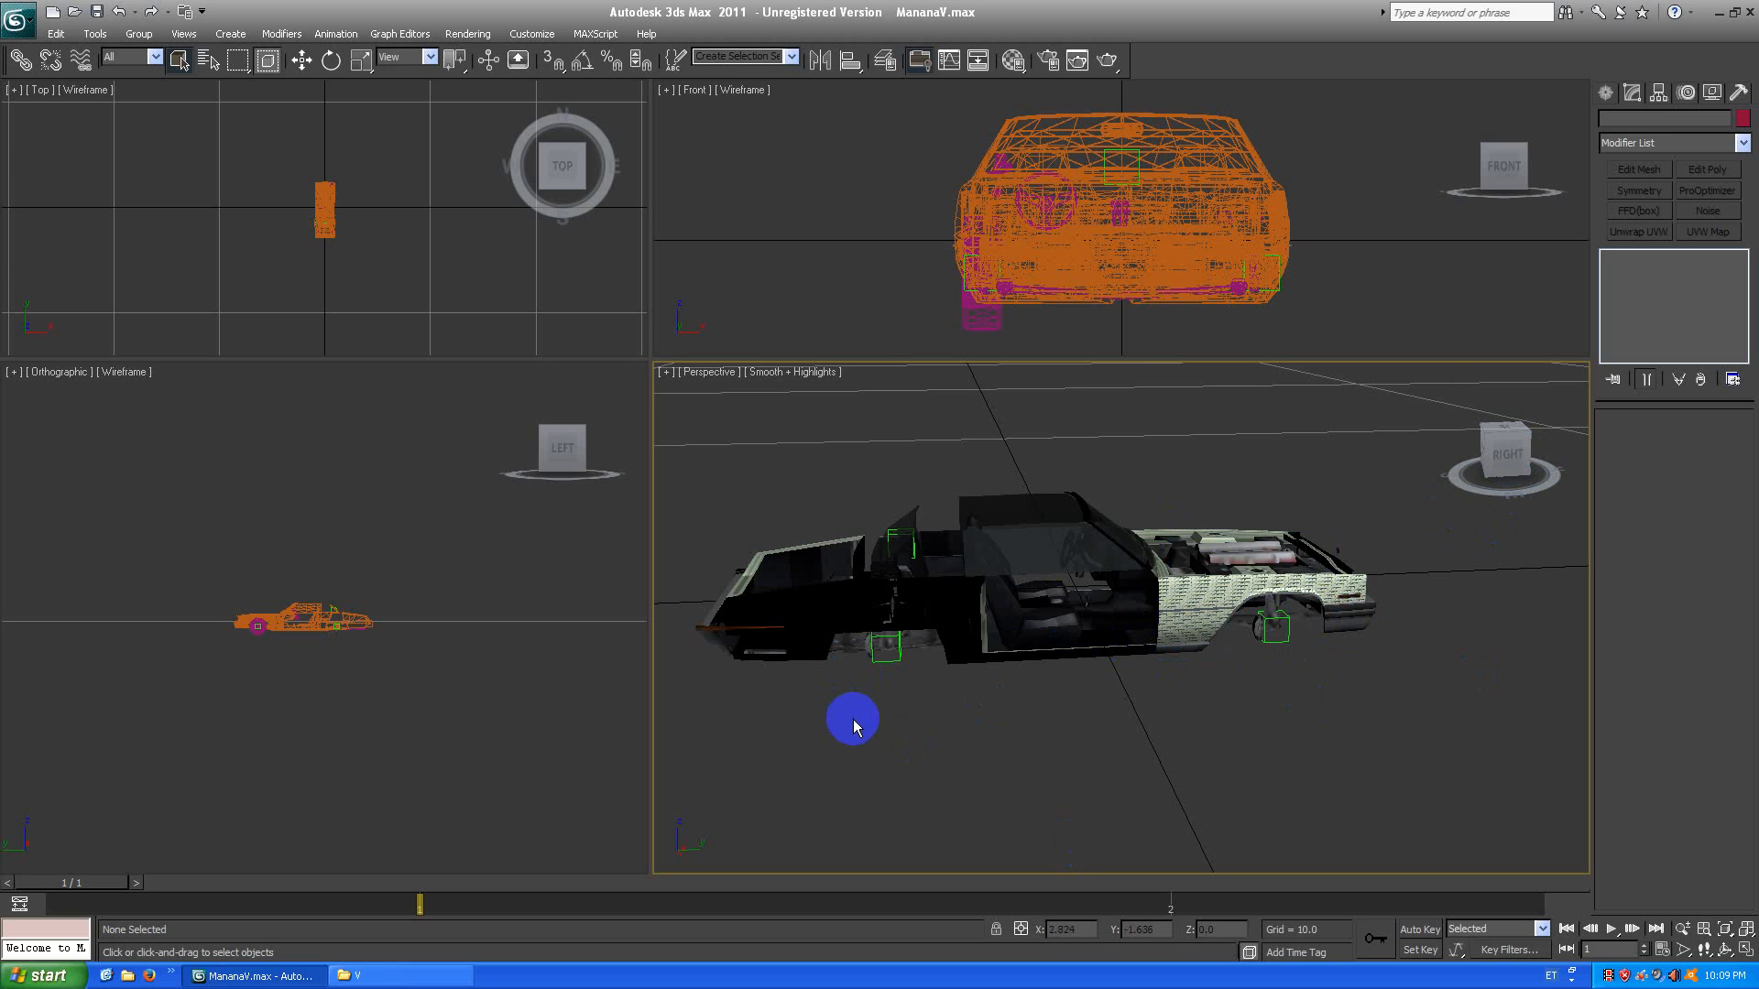
{"action": "key", "text": "ctrl+z"}
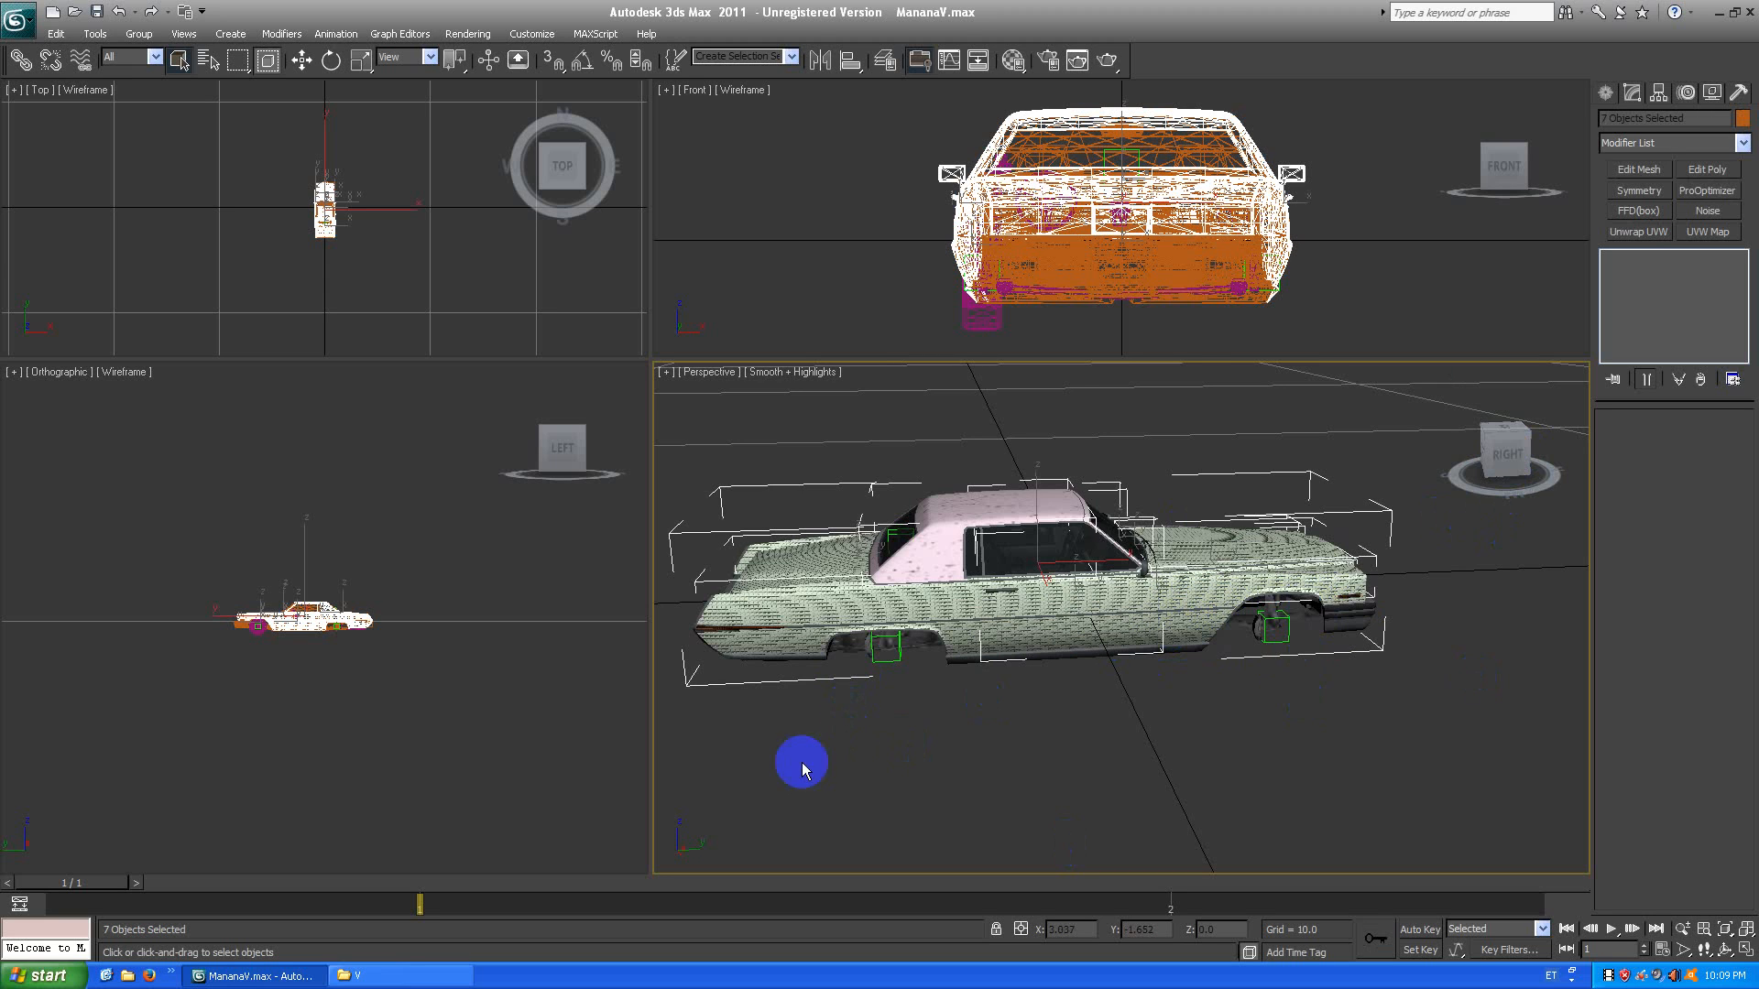
Add the right front wing to the selection, and check the selection by temporarily hiding it.
{"action": "left_click", "coordinate": [1264, 619], "text": "ctrl"}
{"action": "right_click", "coordinate": [1268, 674]}
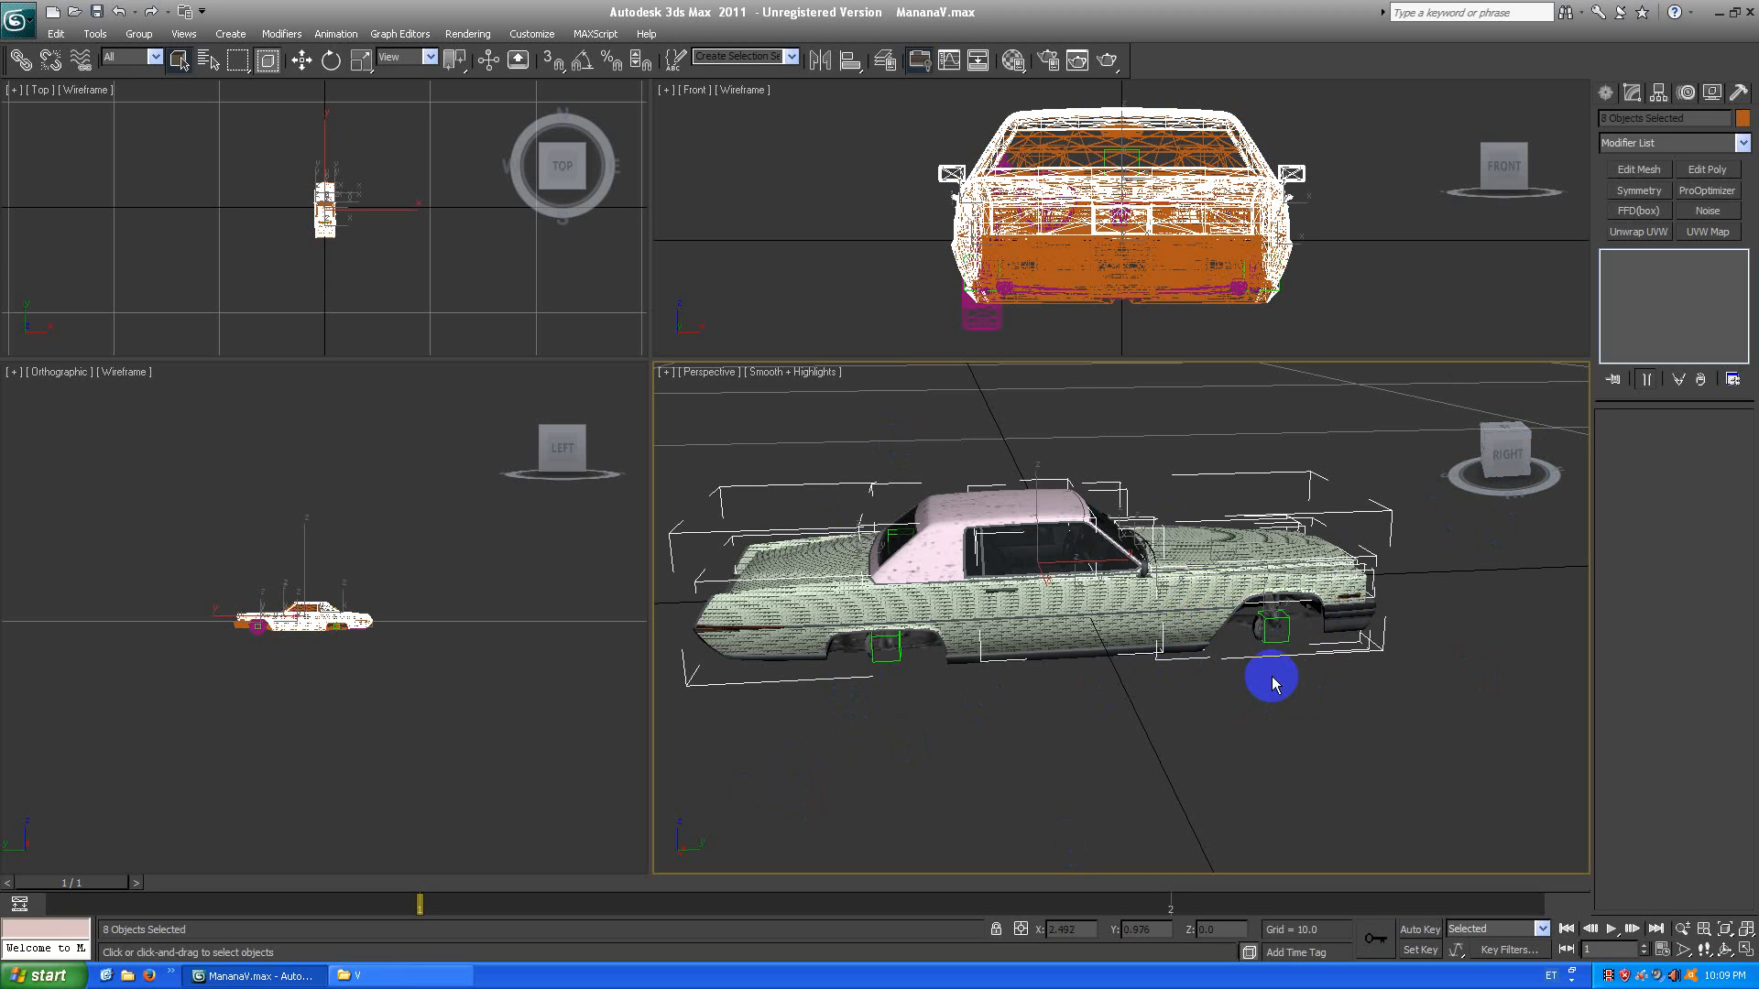
{"action": "left_click", "coordinate": [1381, 622]}
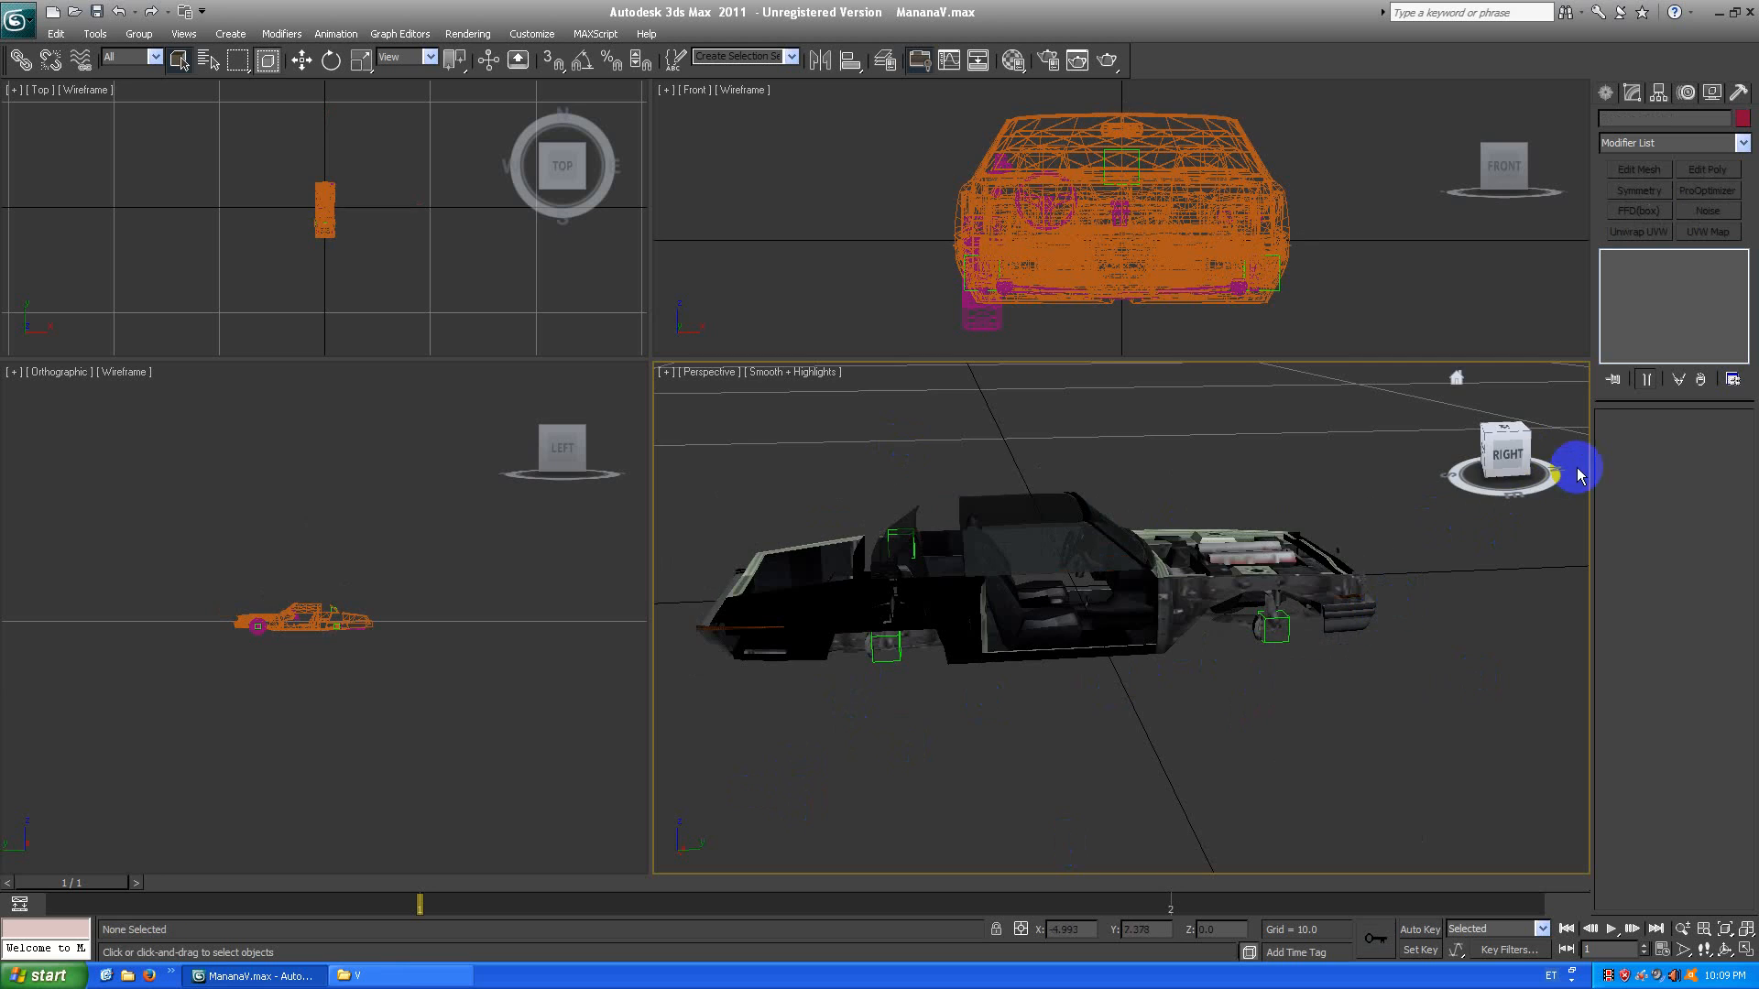
{"action": "left_click_drag", "start_coordinate": [1405, 451], "coordinate": [1499, 464]}
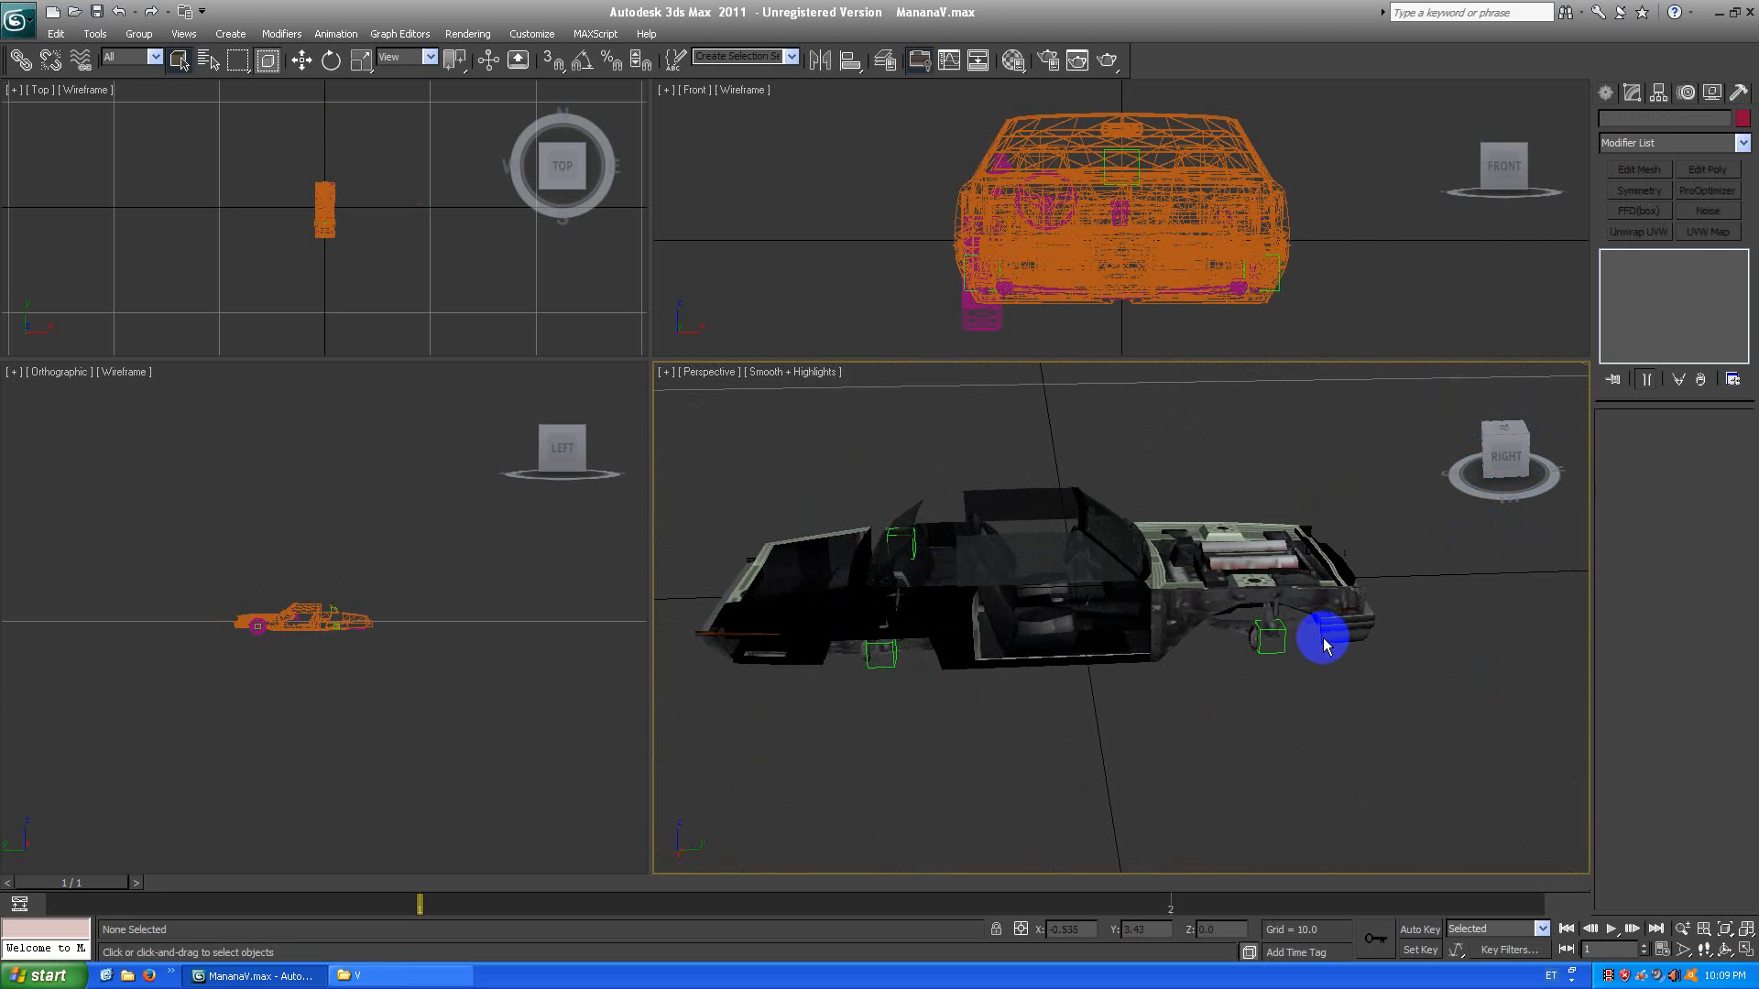
{"action": "key", "text": "ctrl+z"}
Hide all unselected objects, leaving only the selected painted body panels.
{"action": "right_click", "coordinate": [1363, 667]}
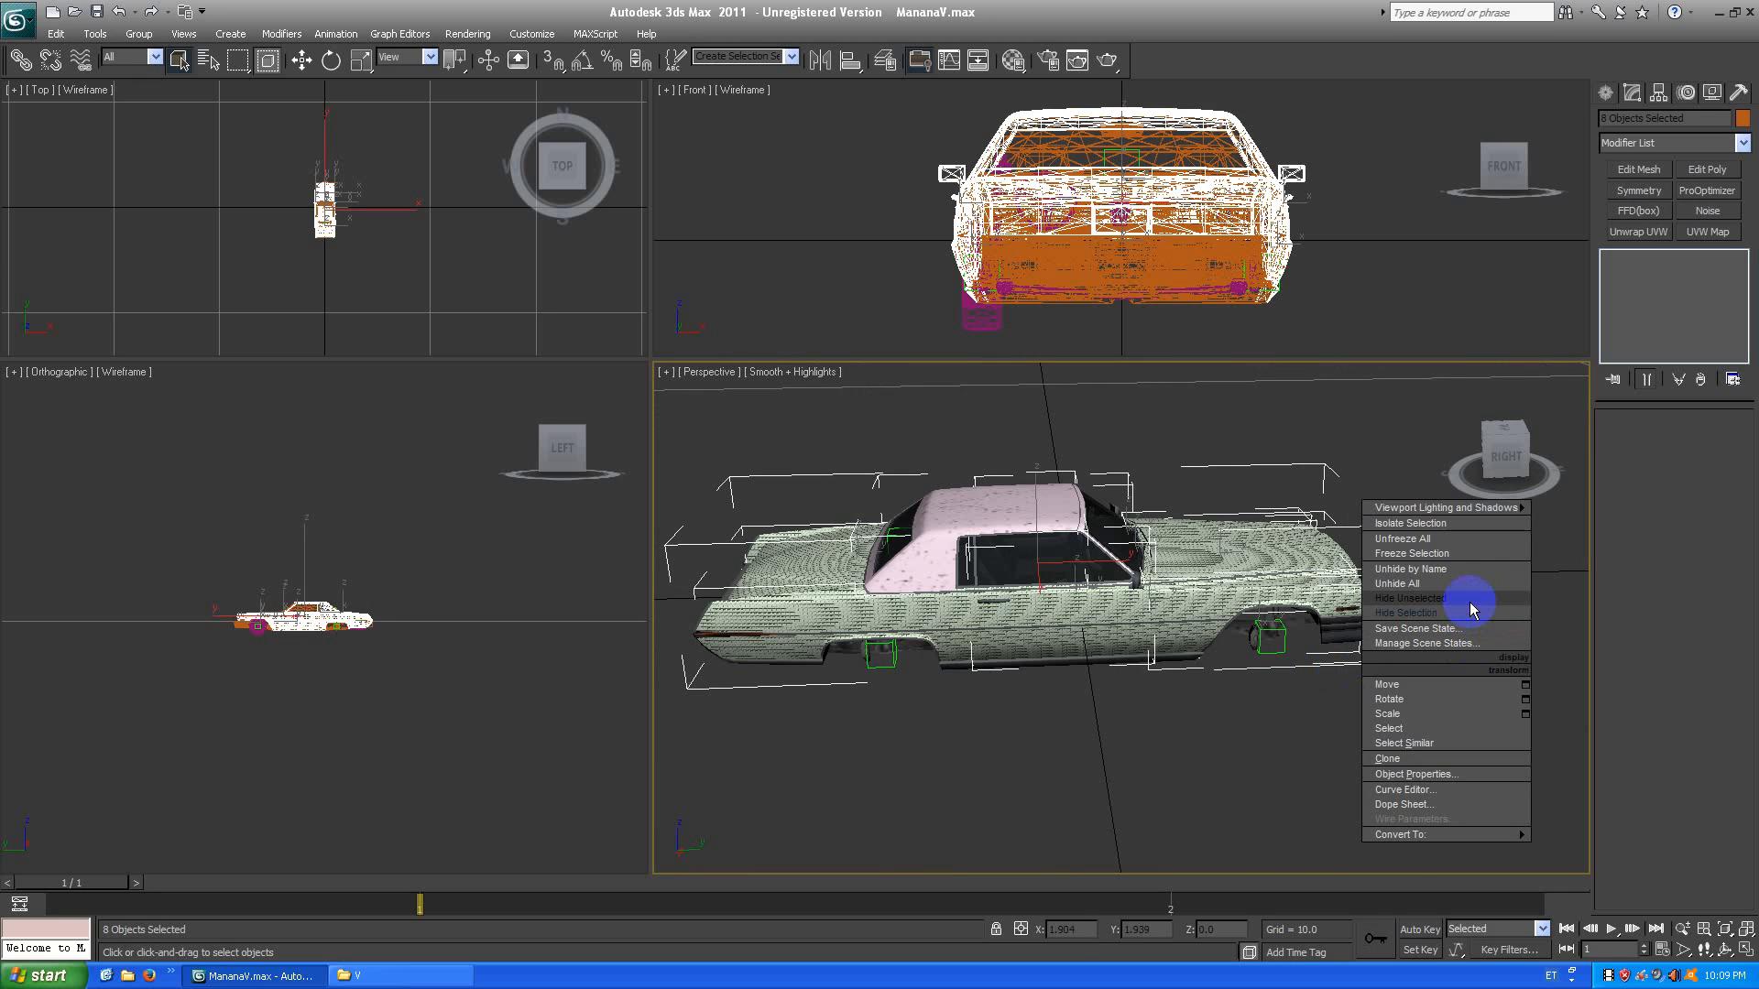
{"action": "left_click", "coordinate": [1463, 601]}
{"action": "left_click", "coordinate": [1420, 707]}
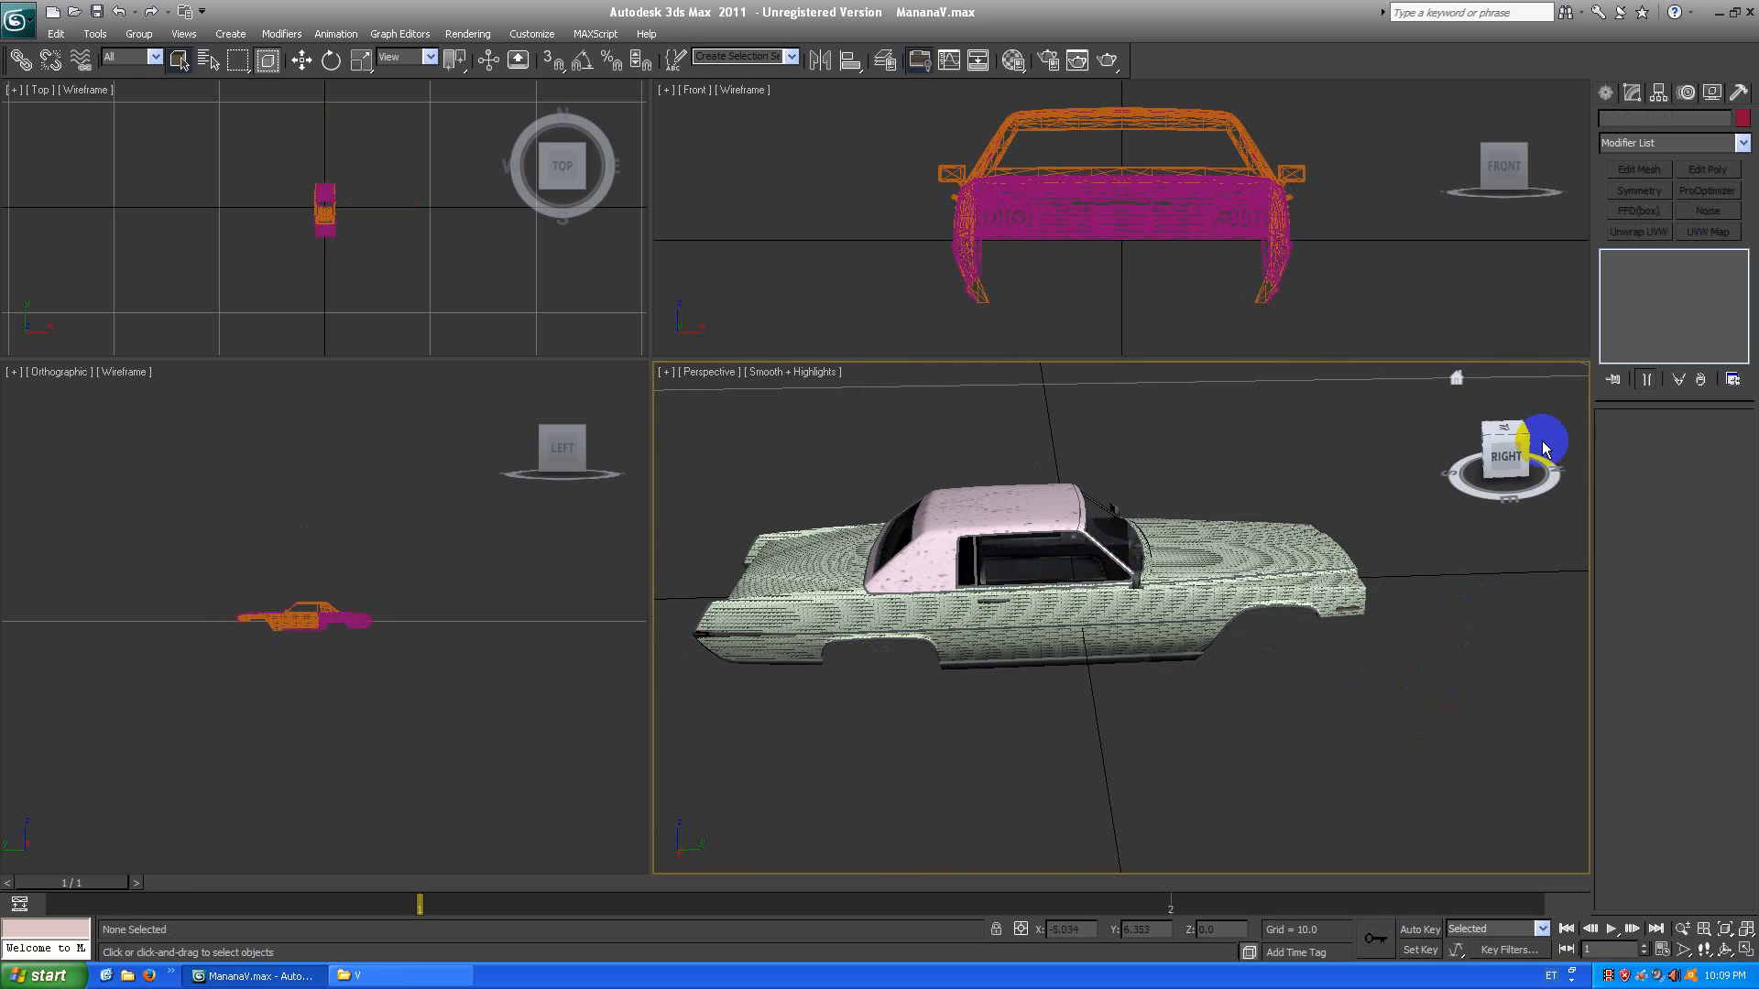
Select the bonnet and enter the Element sub-object level of its Editable Mesh.
{"action": "left_click_drag", "start_coordinate": [1503, 447], "coordinate": [1296, 455]}
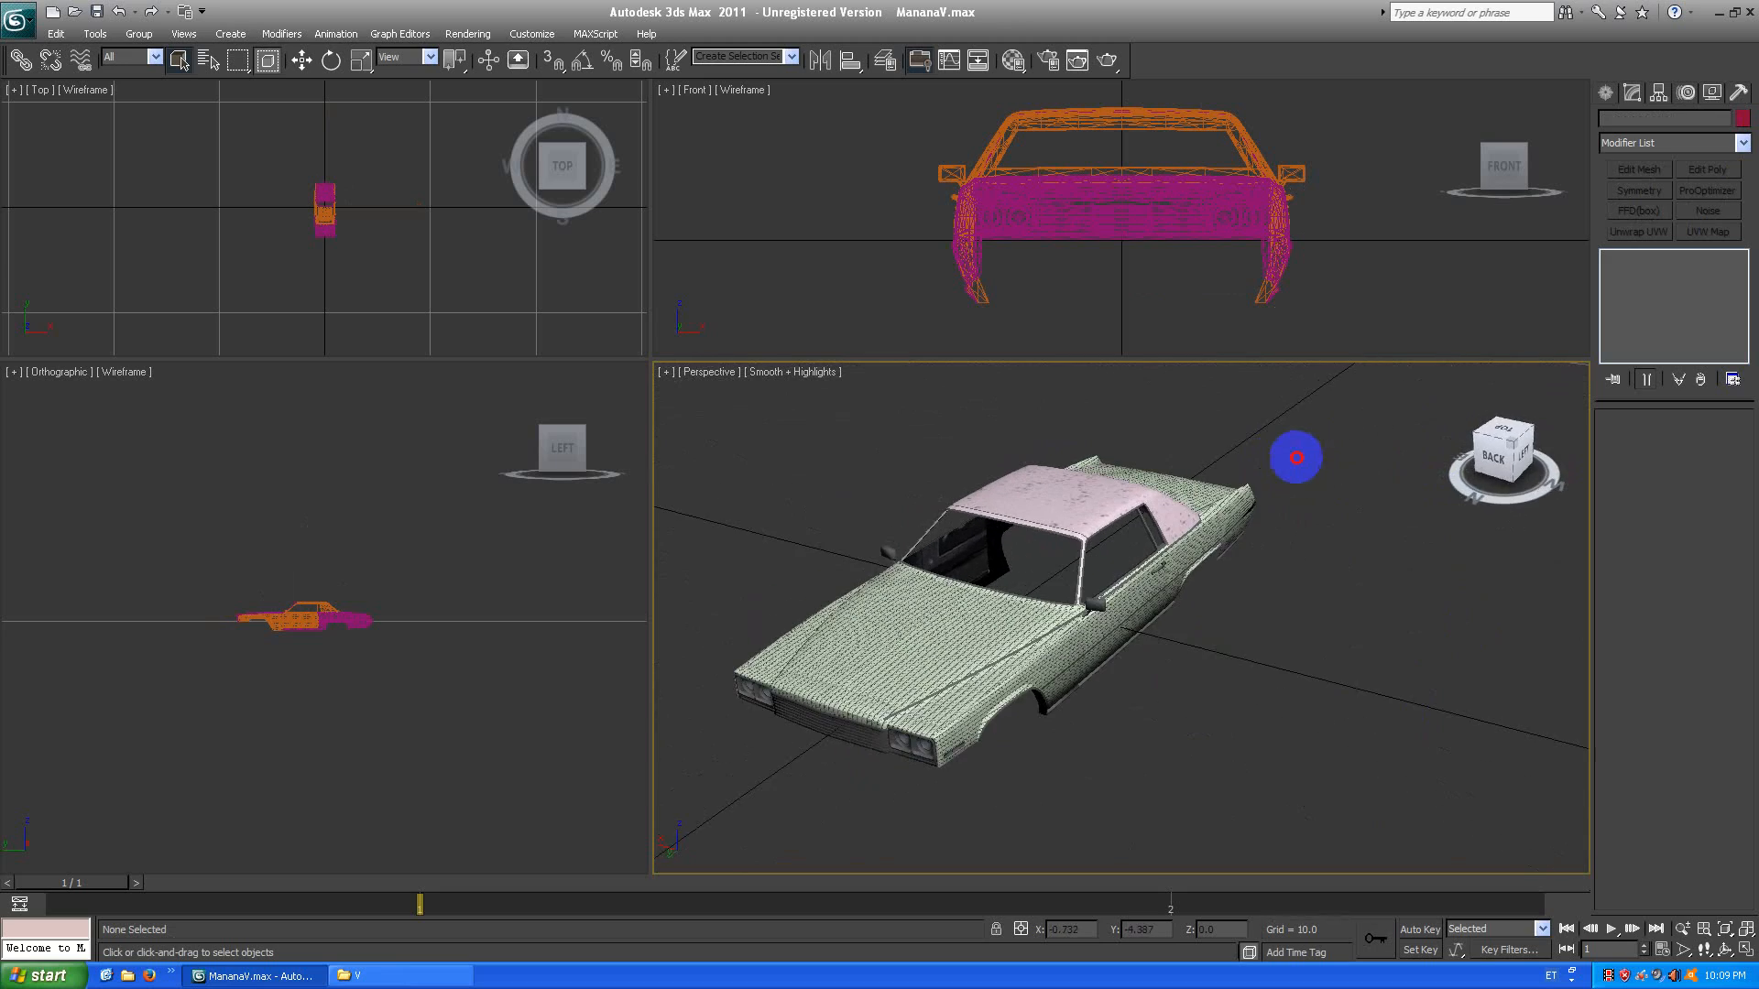
{"action": "scroll", "coordinate": [1018, 707], "scroll_direction": "up", "scroll_amount": 3}
{"action": "middle_click_drag", "start_coordinate": [1018, 708], "coordinate": [1165, 624]}
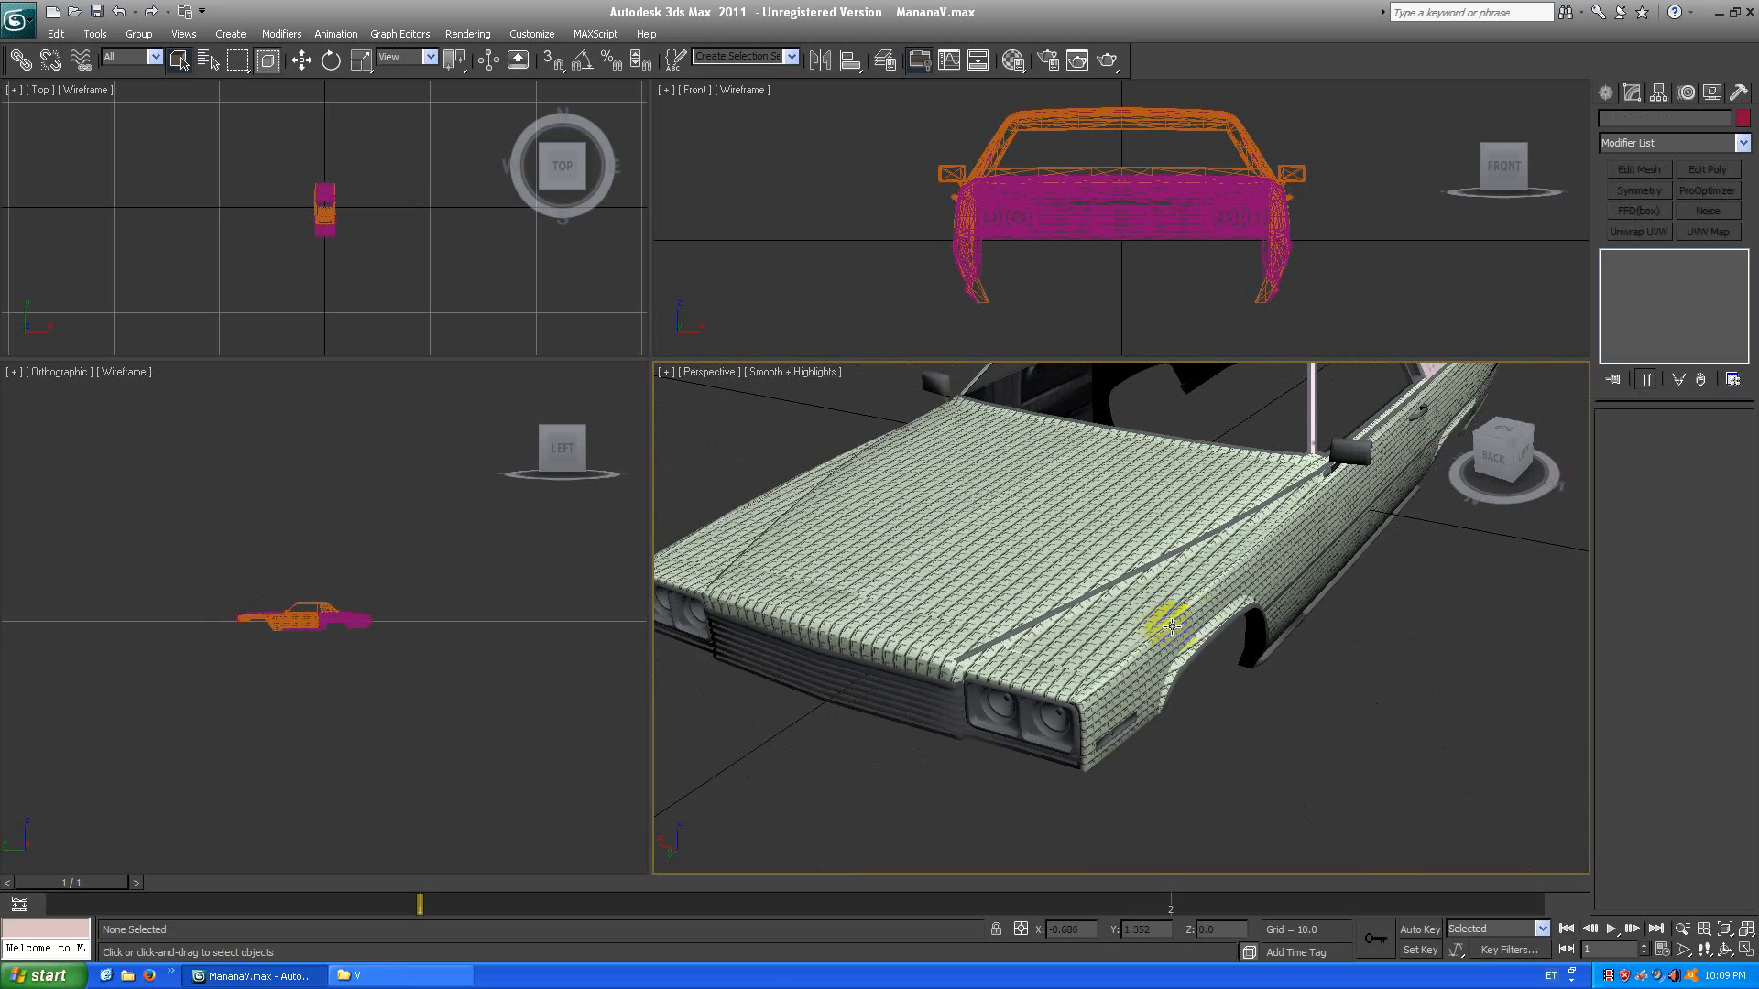
{"action": "middle_click_drag", "start_coordinate": [1287, 677], "coordinate": [1226, 677]}
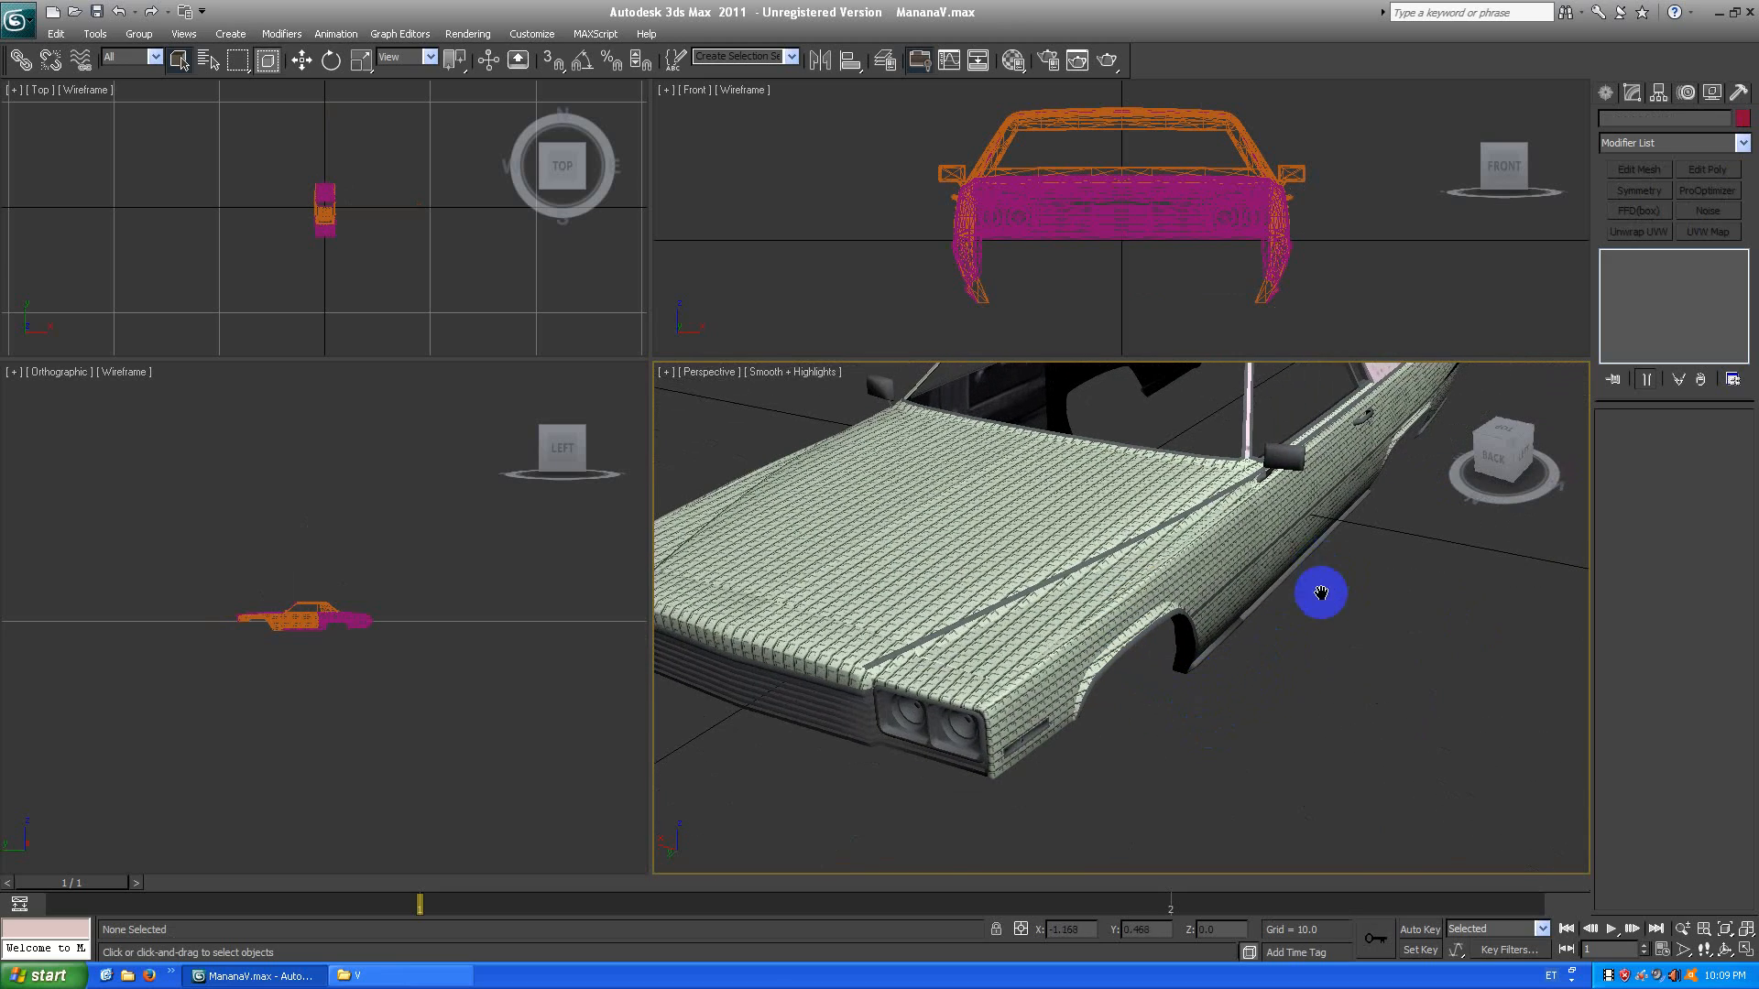
{"action": "middle_click_drag", "start_coordinate": [1325, 600], "coordinate": [1317, 615]}
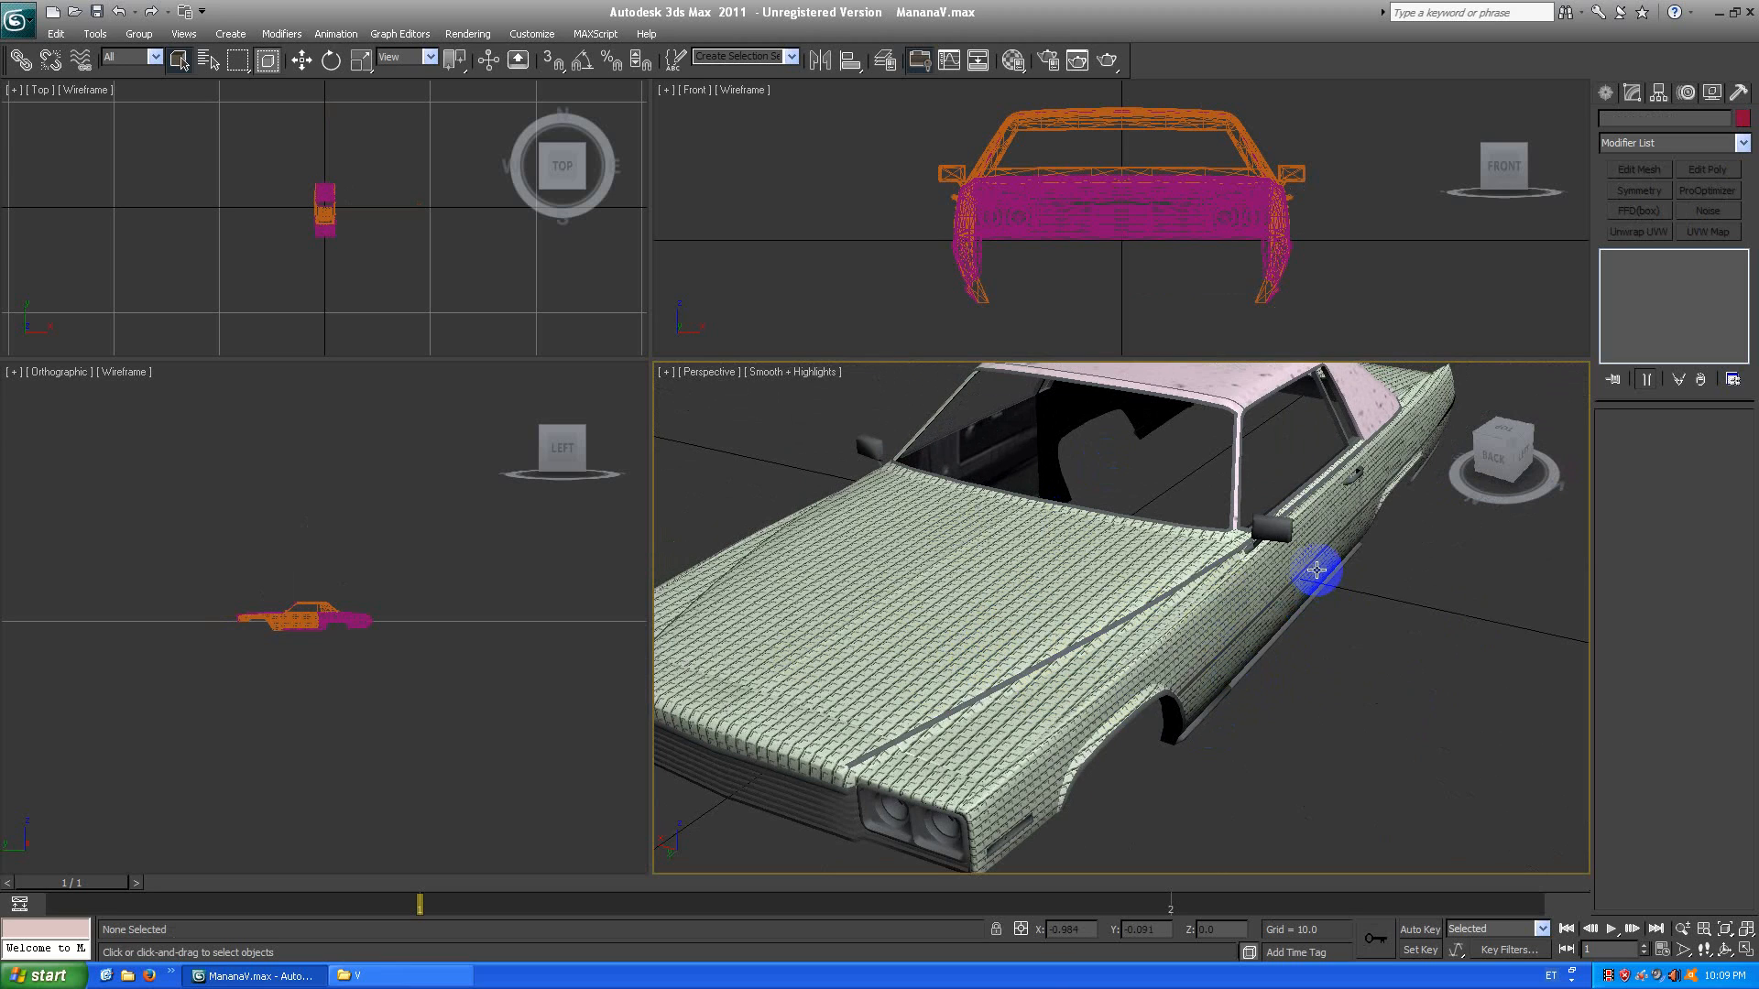
{"action": "left_click", "coordinate": [1032, 575]}
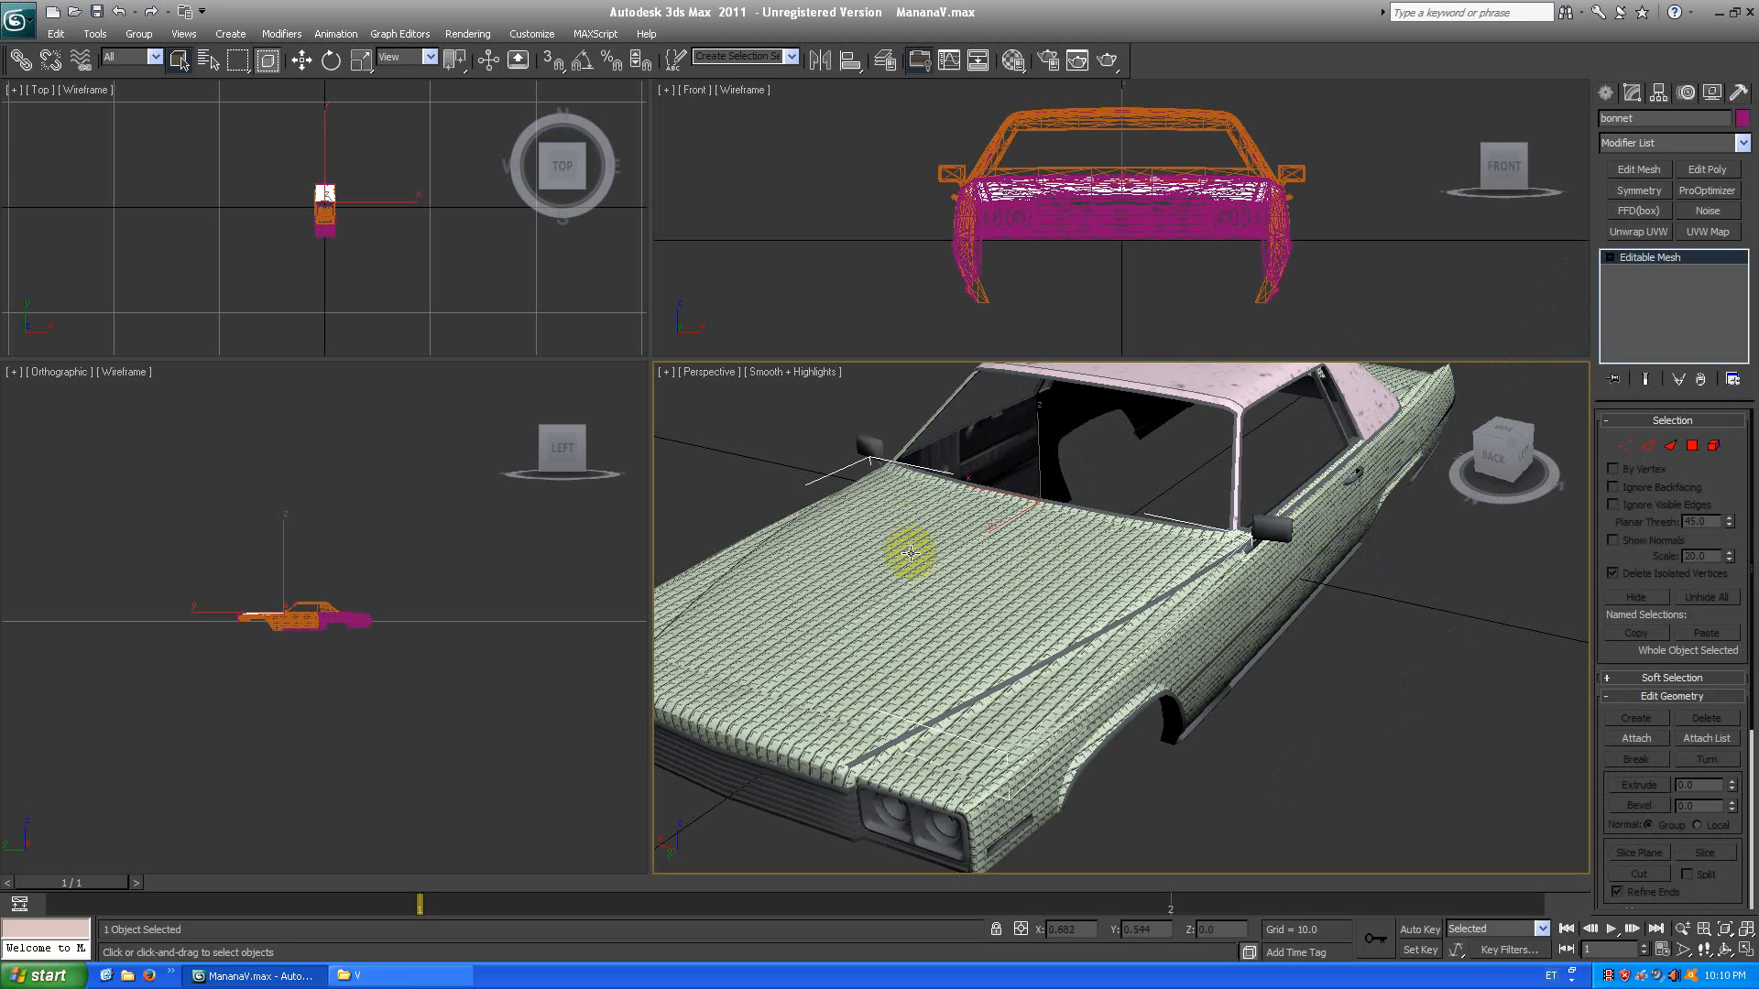
{"action": "left_click", "coordinate": [1610, 257]}
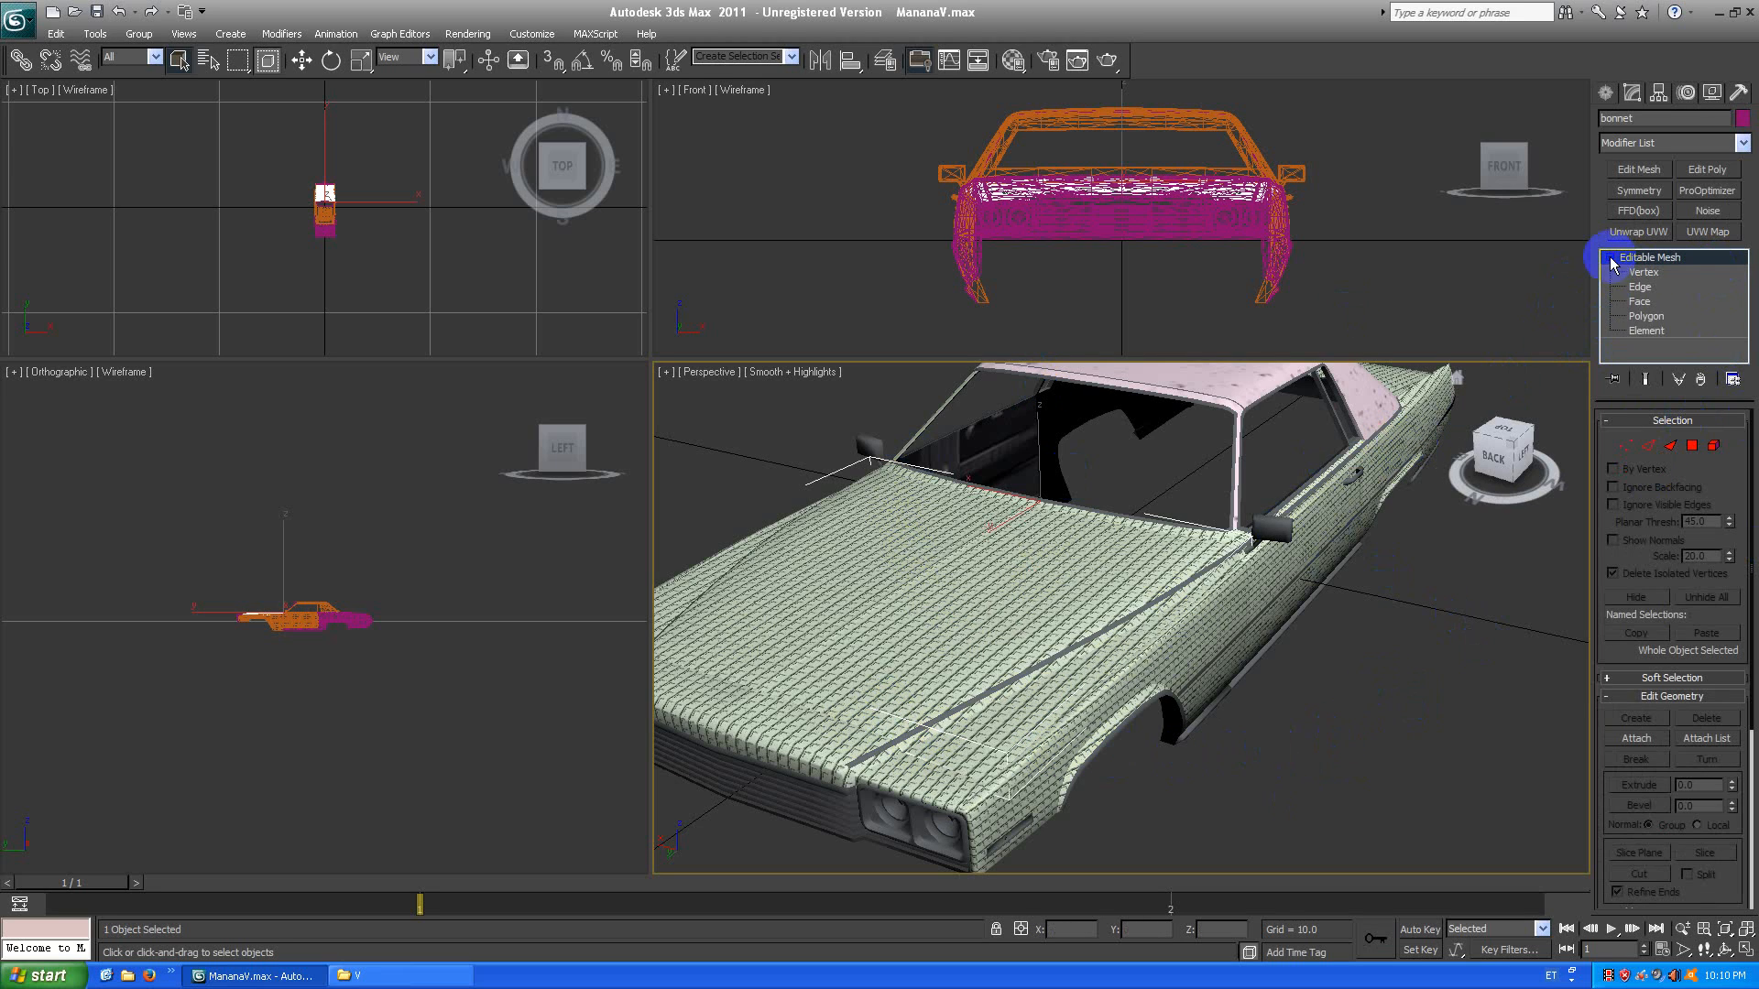
{"action": "left_click", "coordinate": [1647, 331]}
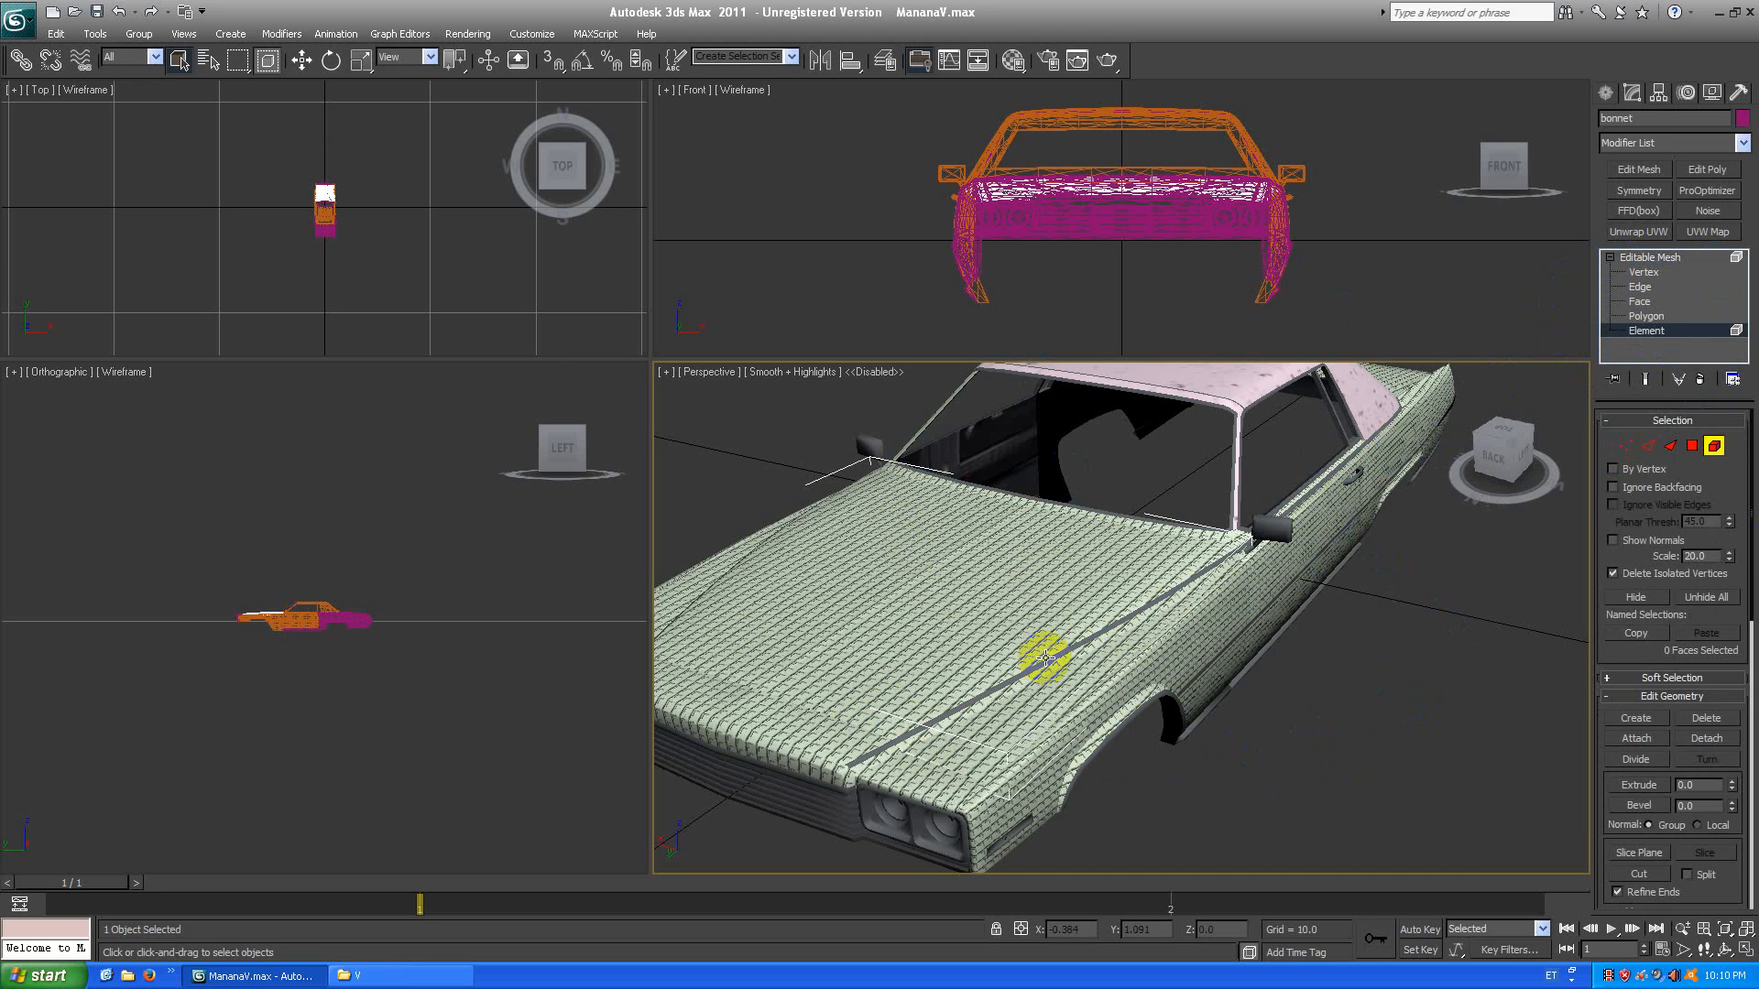
Inspect the dark strip element along the bonnet's edge and view the bonnet from underneath.
{"action": "left_click", "coordinate": [1045, 657]}
{"action": "left_click", "coordinate": [1279, 547]}
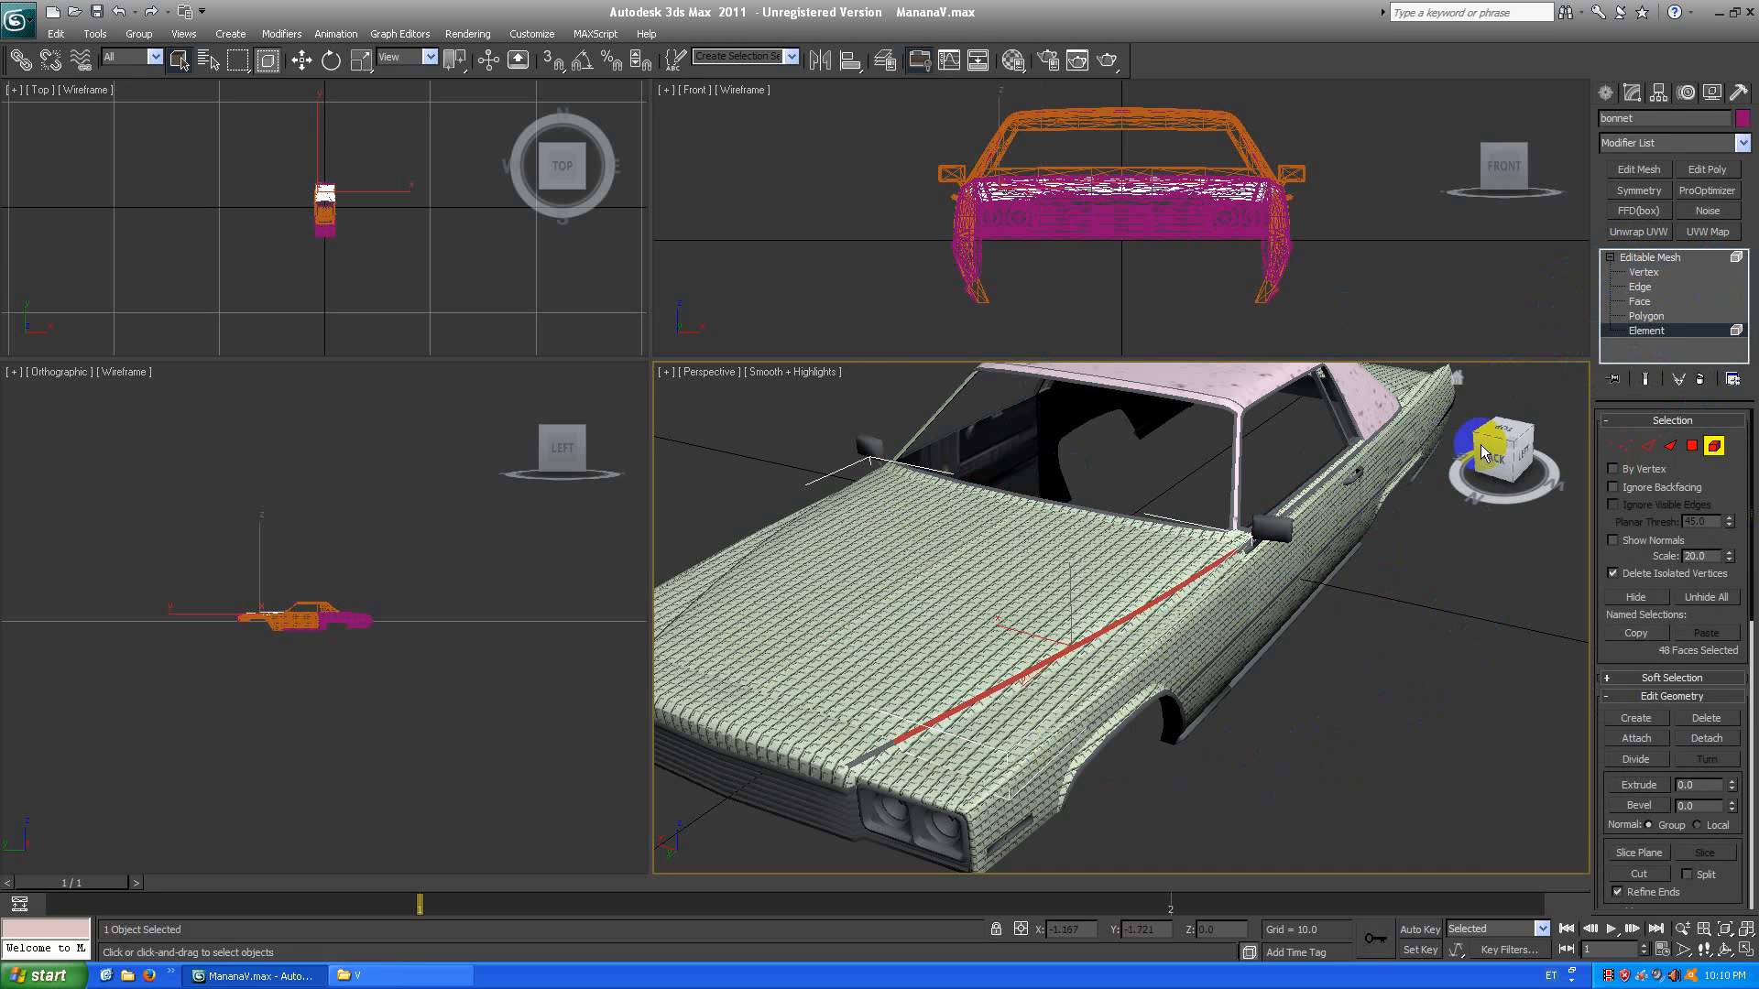
{"action": "left_click_drag", "start_coordinate": [1502, 453], "coordinate": [1169, 562]}
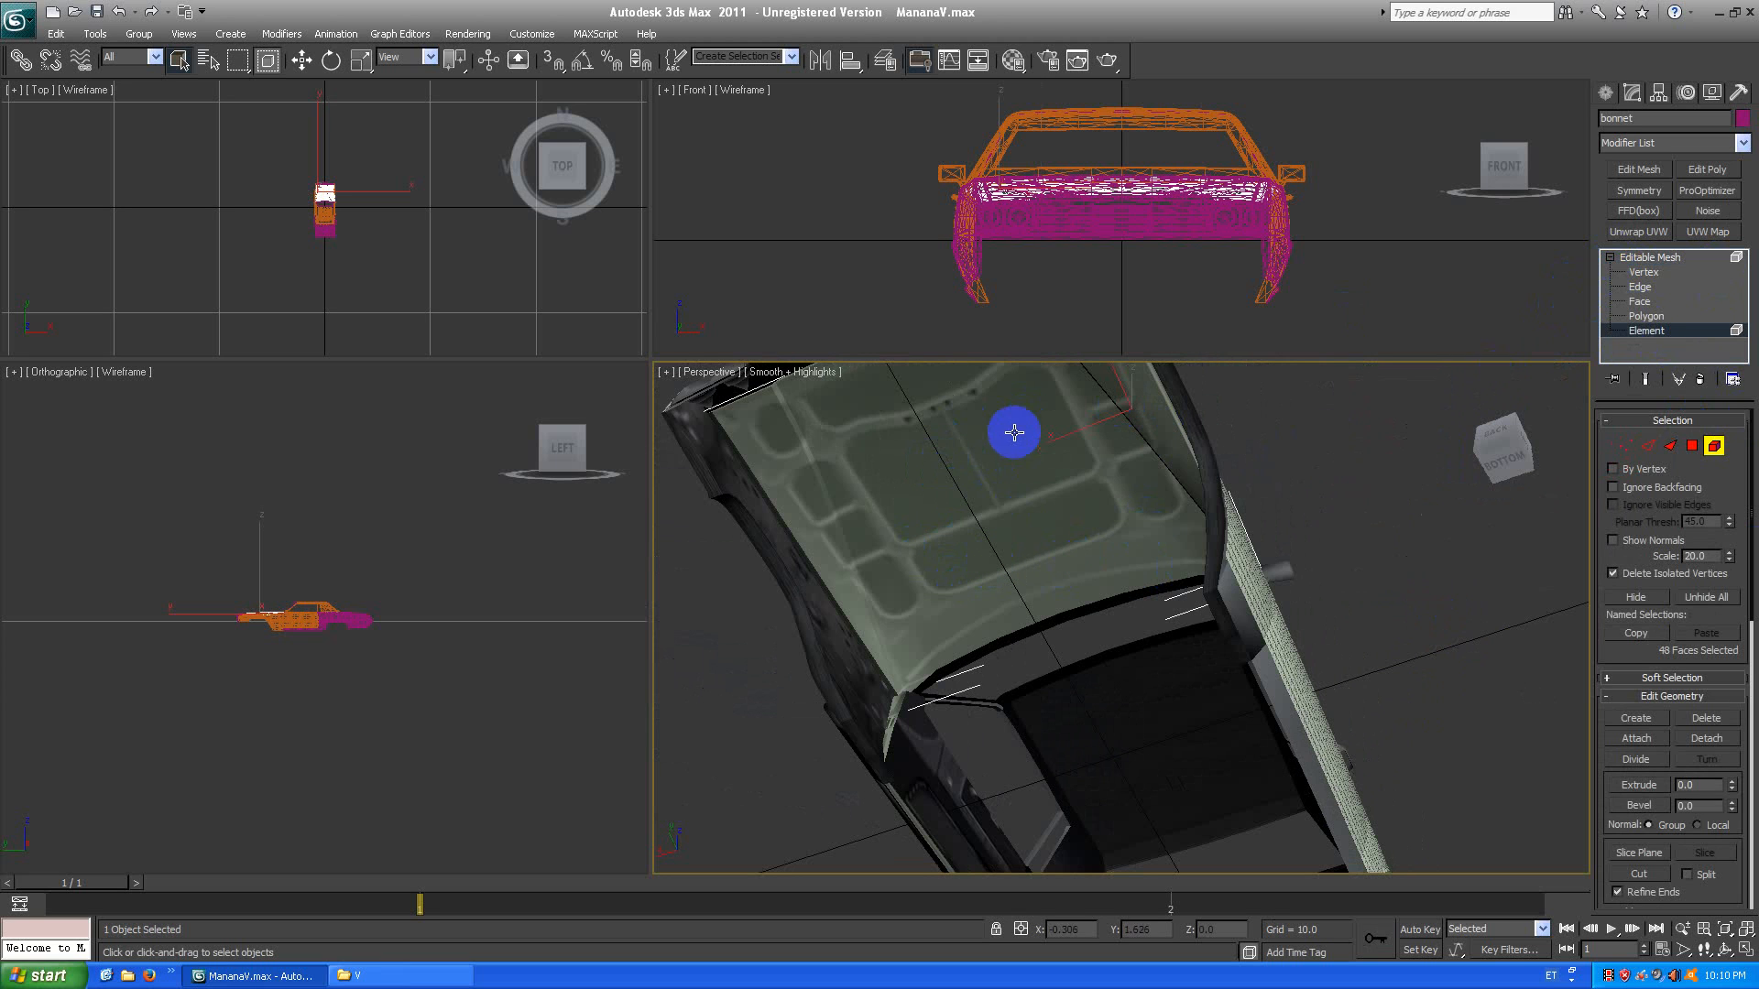
{"action": "left_click_drag", "start_coordinate": [1498, 470], "coordinate": [1493, 531]}
{"action": "middle_click_drag", "start_coordinate": [1281, 683], "coordinate": [1306, 591]}
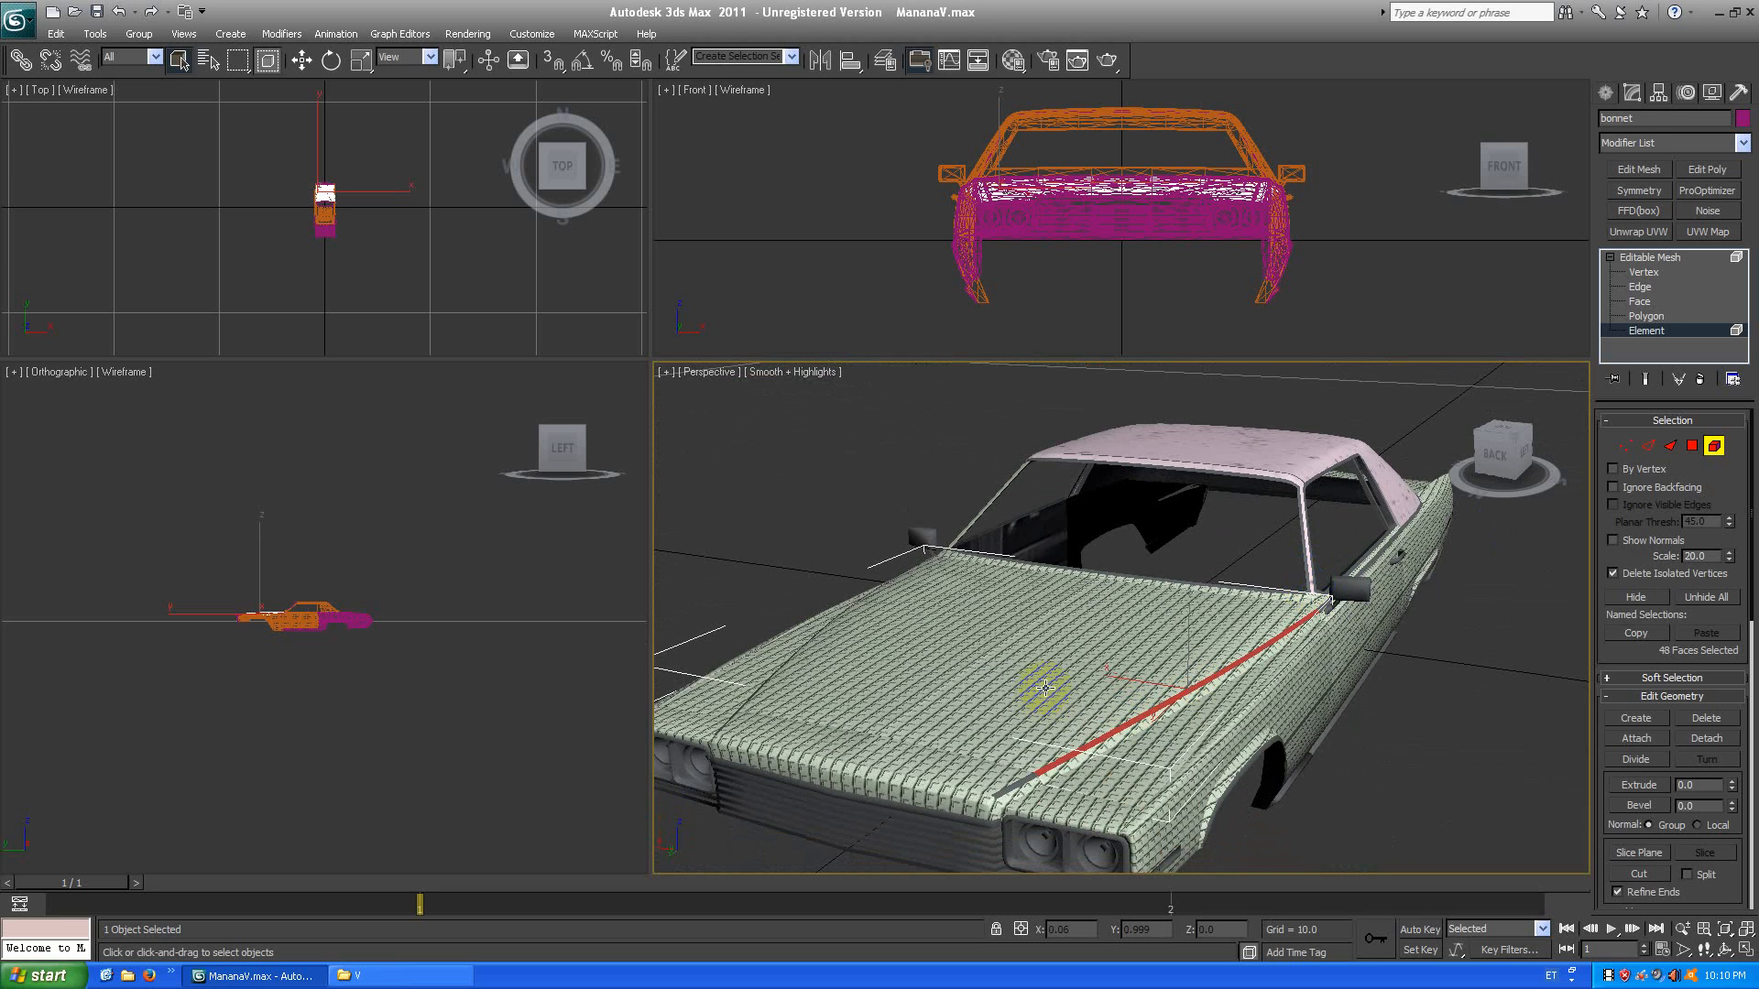
Check the material IDs of the bonnet's painted centre element and its dark edge strip in the surface properties.
{"action": "left_click", "coordinate": [1098, 665]}
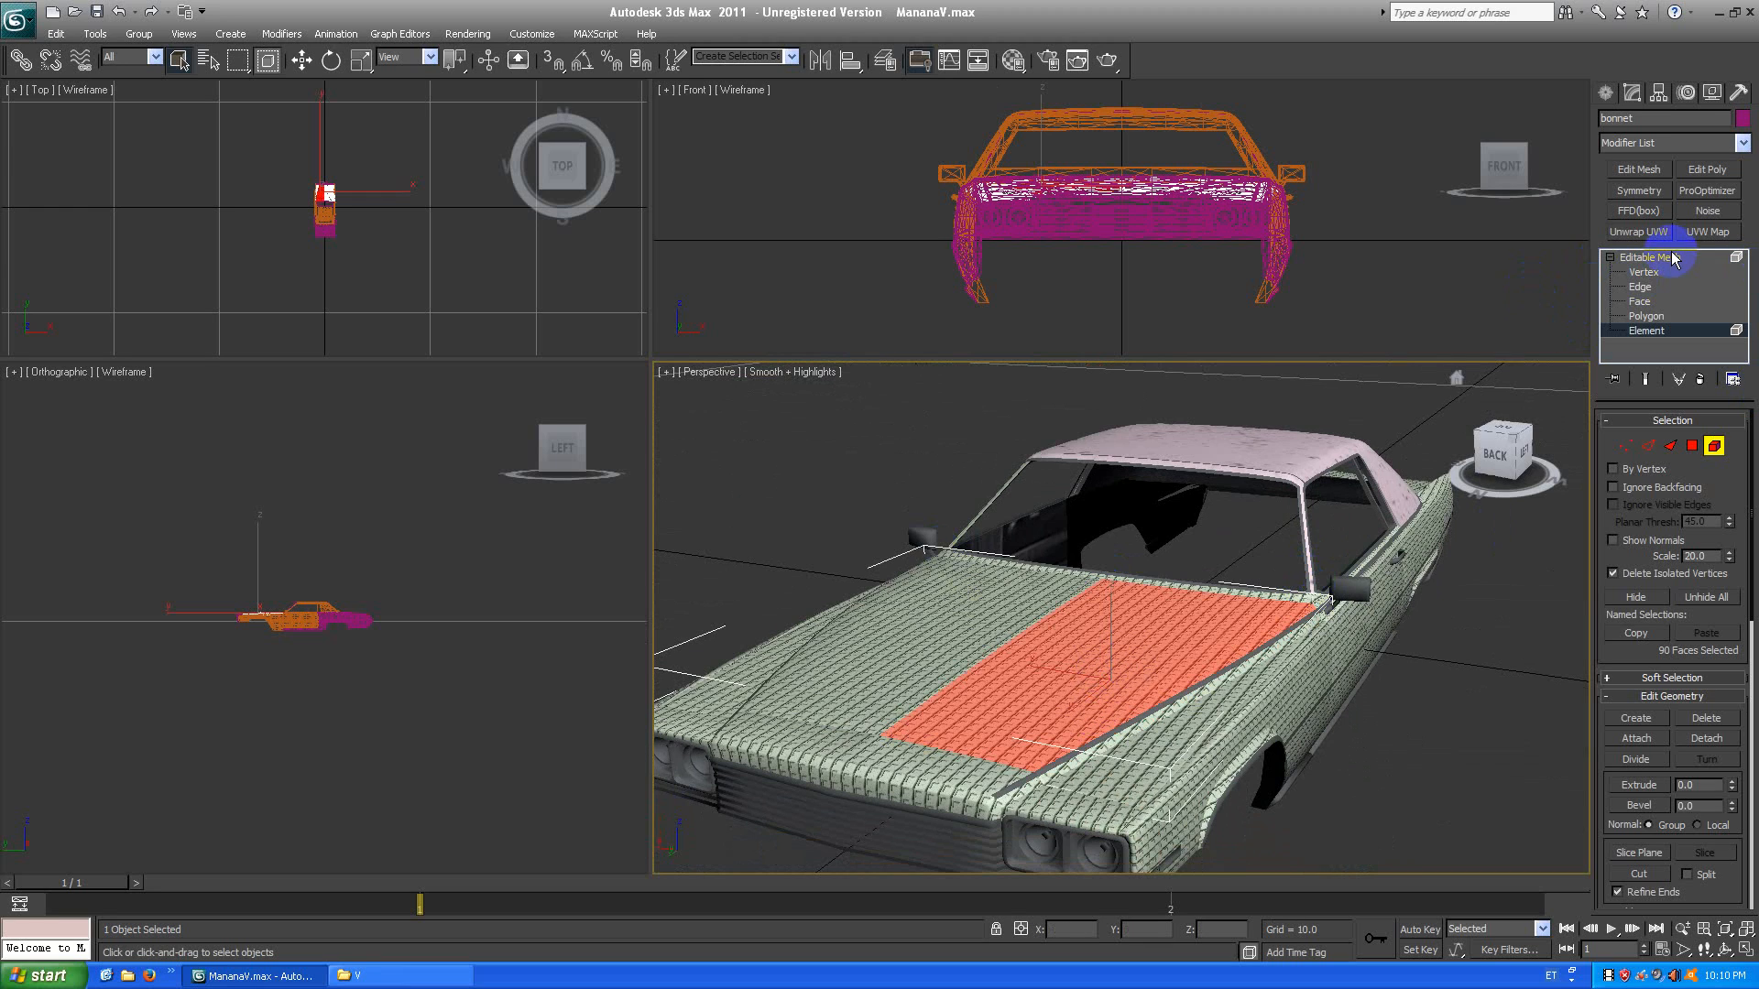
{"action": "scroll", "coordinate": [1727, 552], "scroll_direction": "down", "scroll_amount": 5}
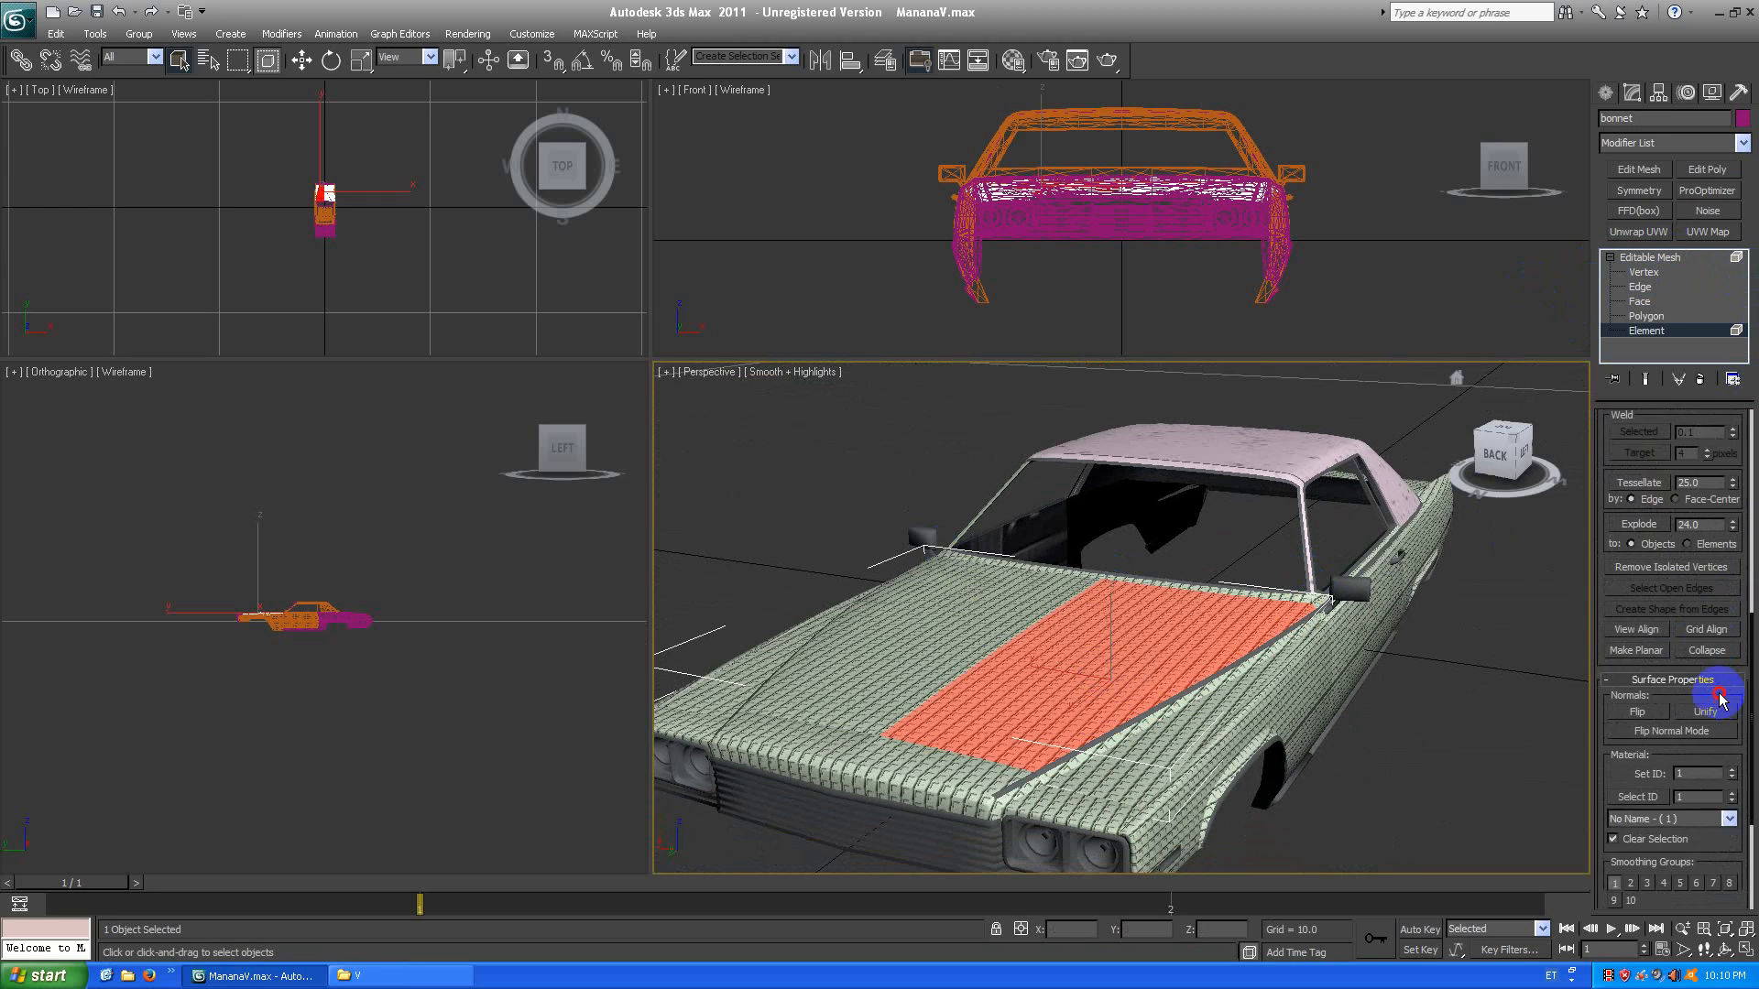
{"action": "left_click_drag", "start_coordinate": [1732, 722], "coordinate": [1733, 731]}
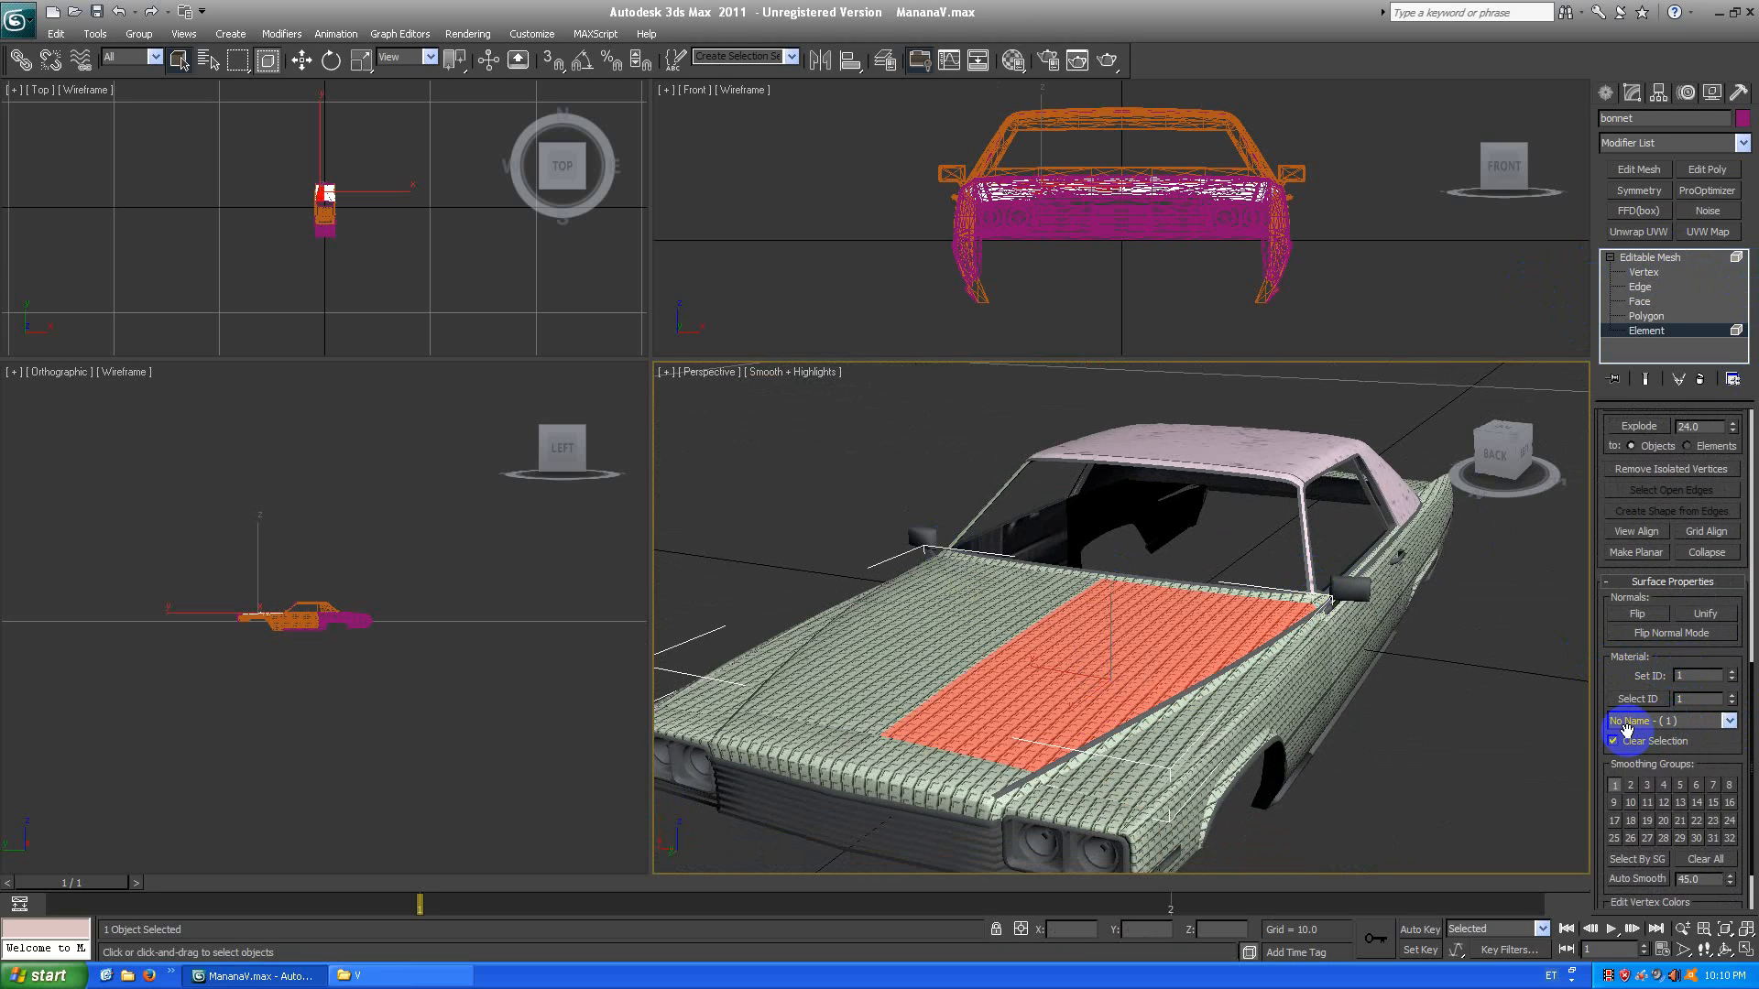
{"action": "left_click", "coordinate": [1520, 809]}
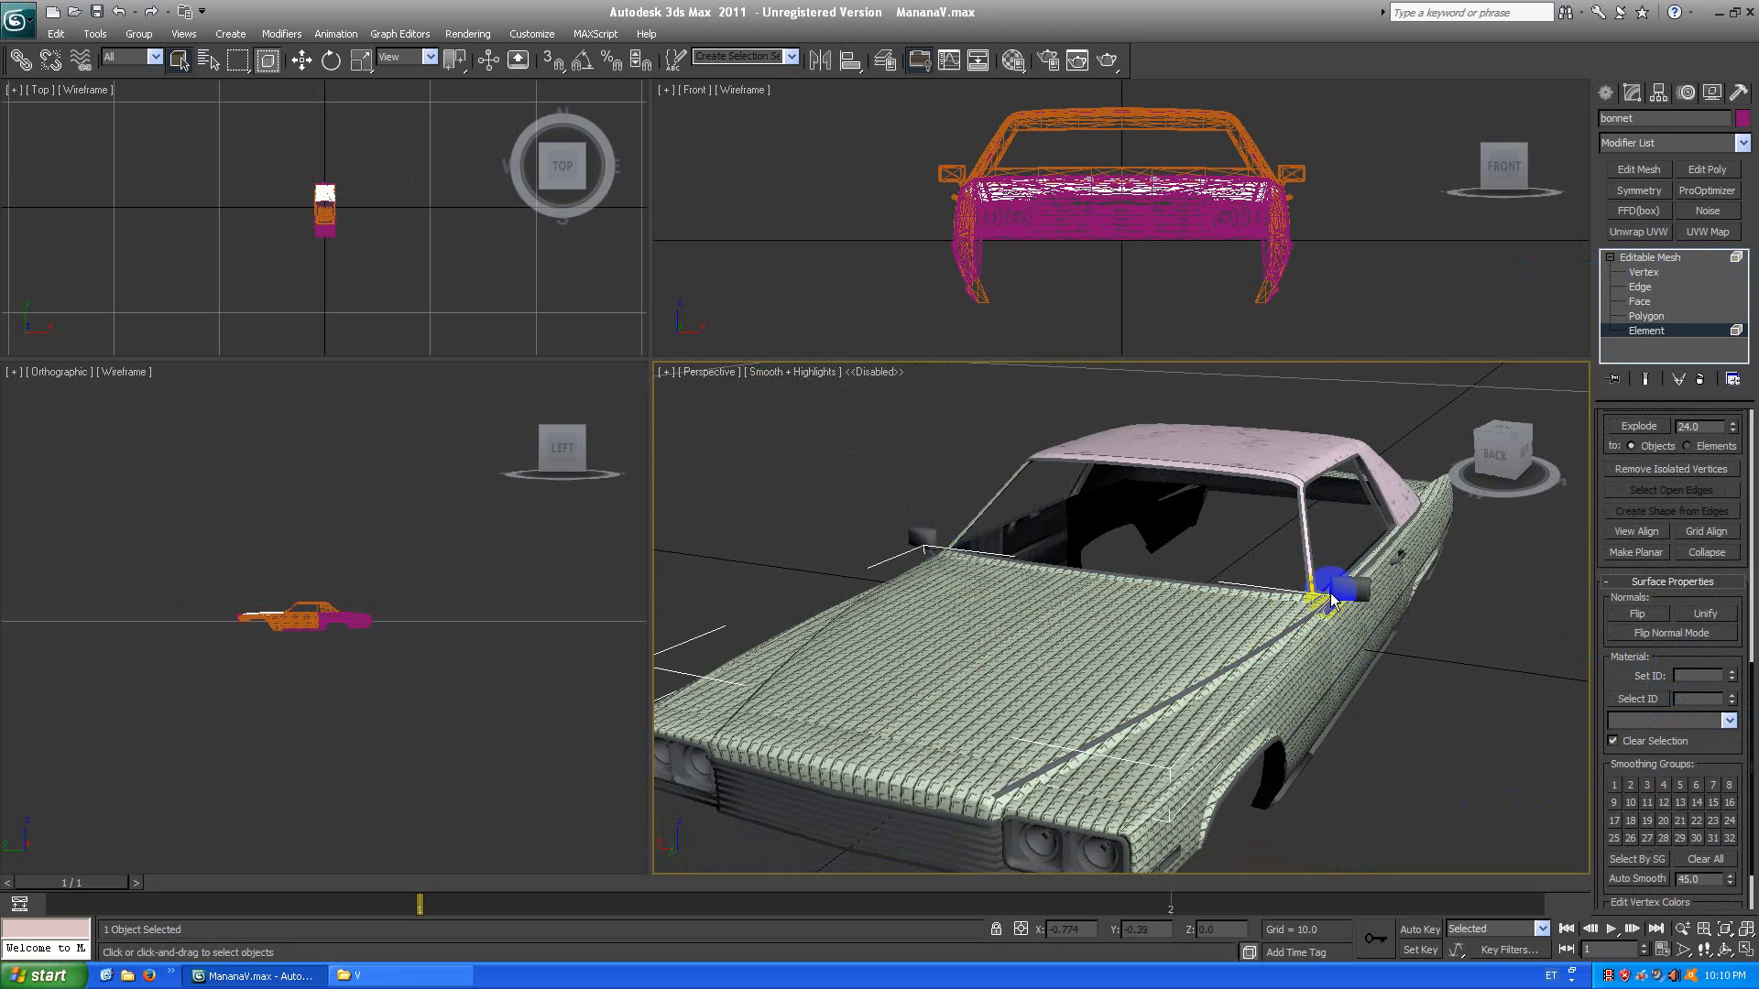
{"action": "left_click", "coordinate": [1630, 721]}
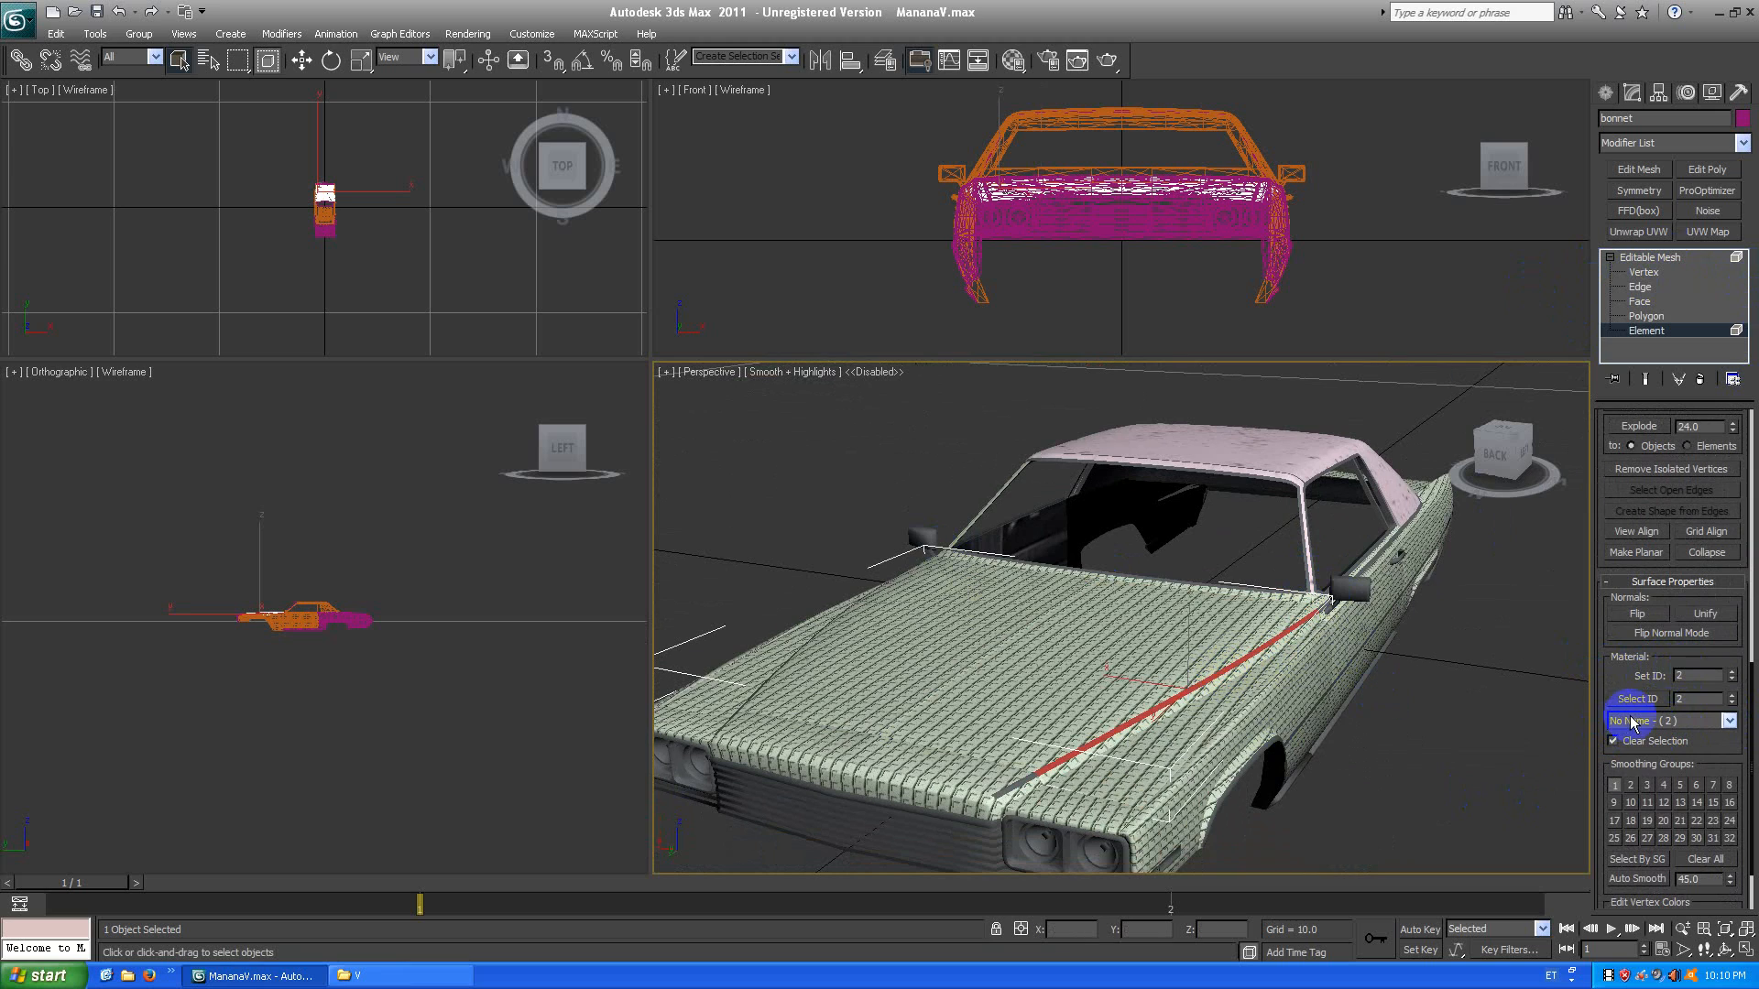
{"action": "left_click", "coordinate": [1661, 722]}
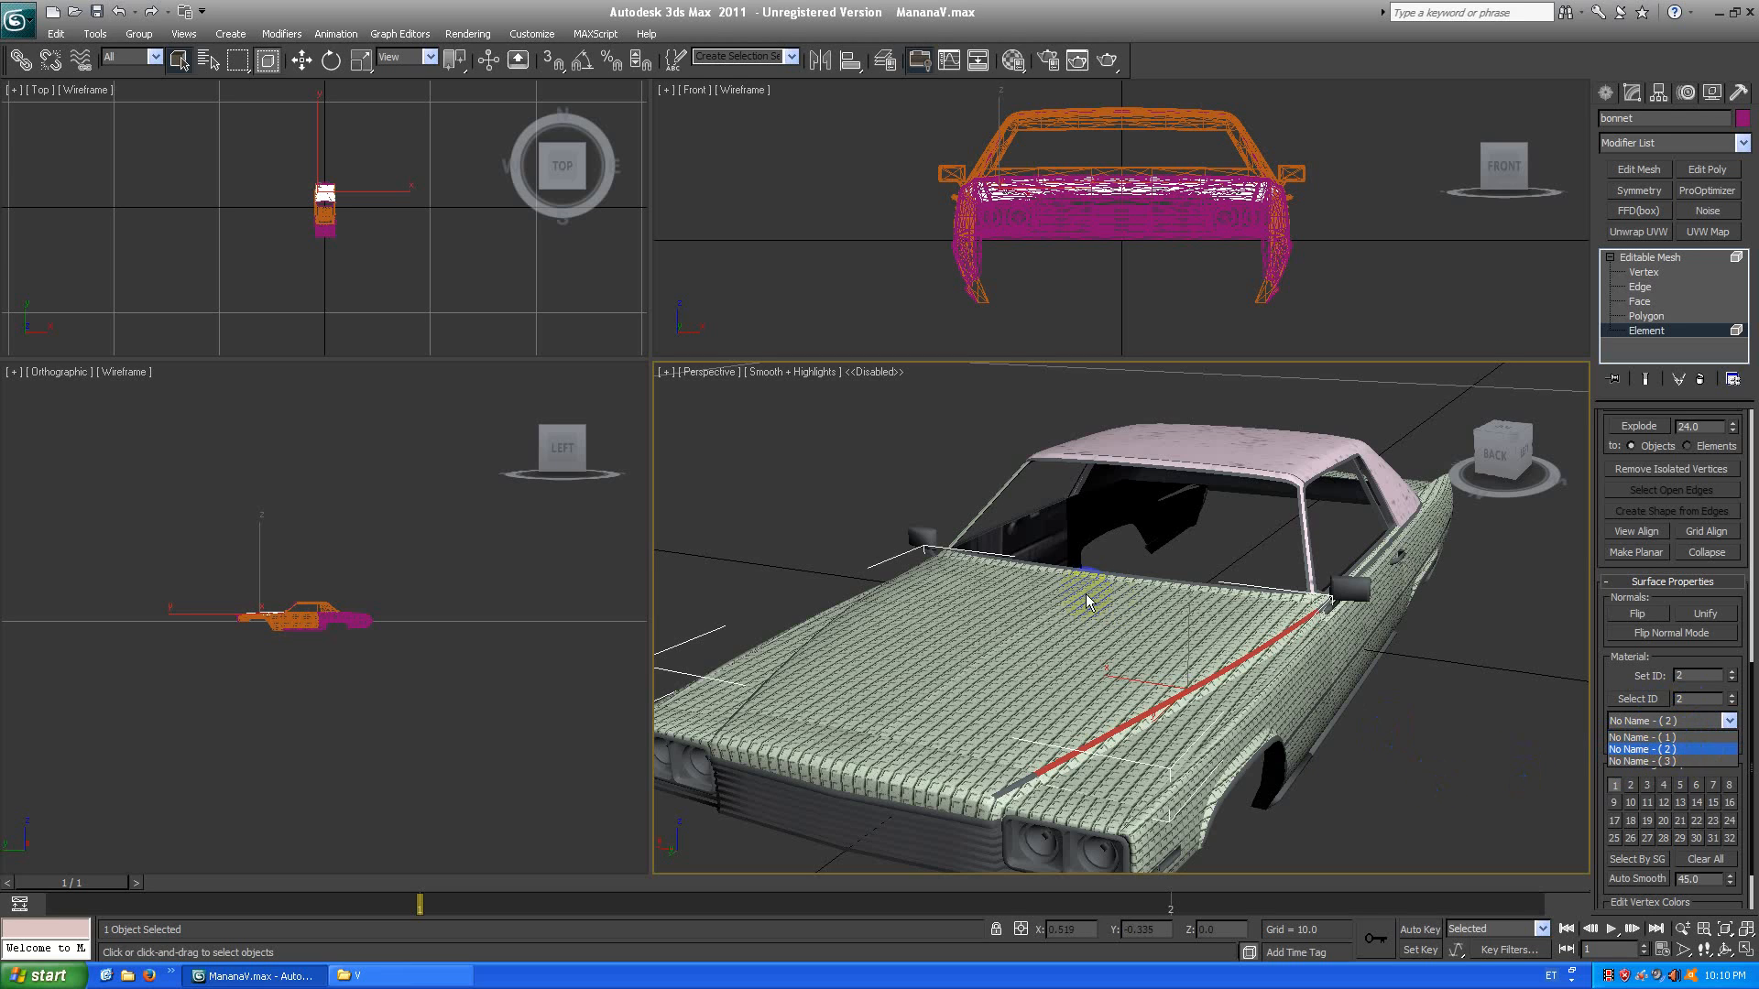
{"action": "left_click", "coordinate": [1415, 693]}
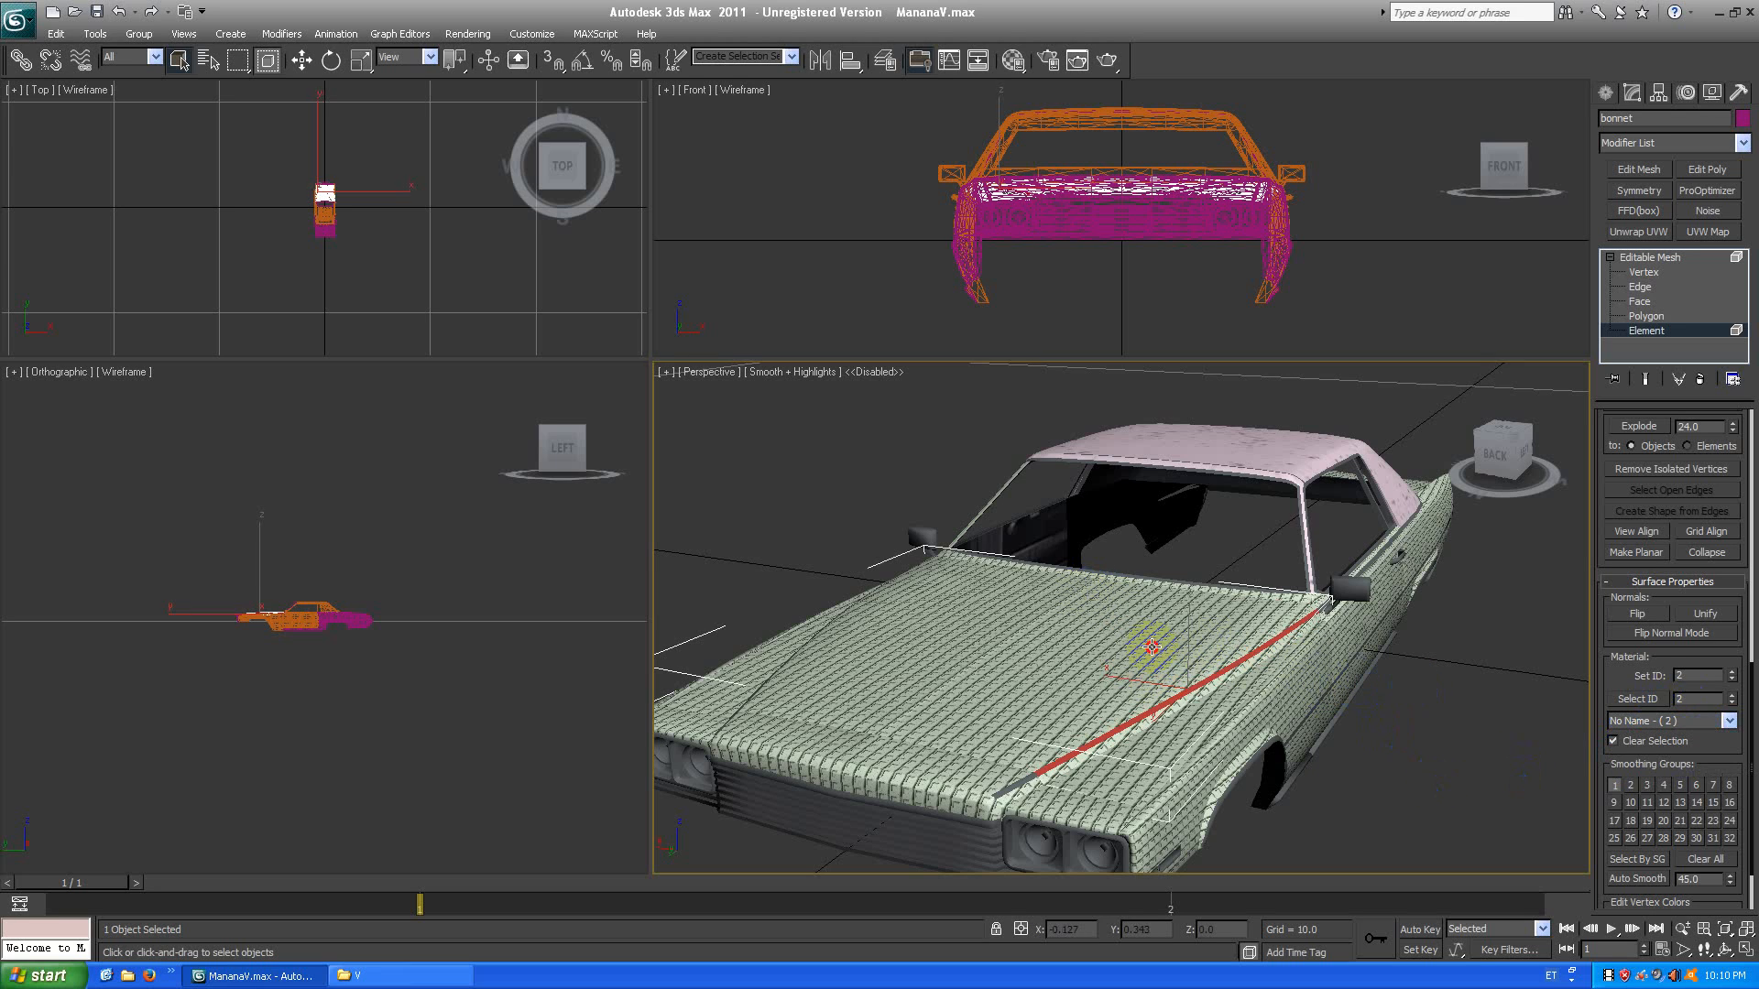
Select all painted faces of the bonnet by material ID 1.
{"action": "left_click", "coordinate": [1152, 648]}
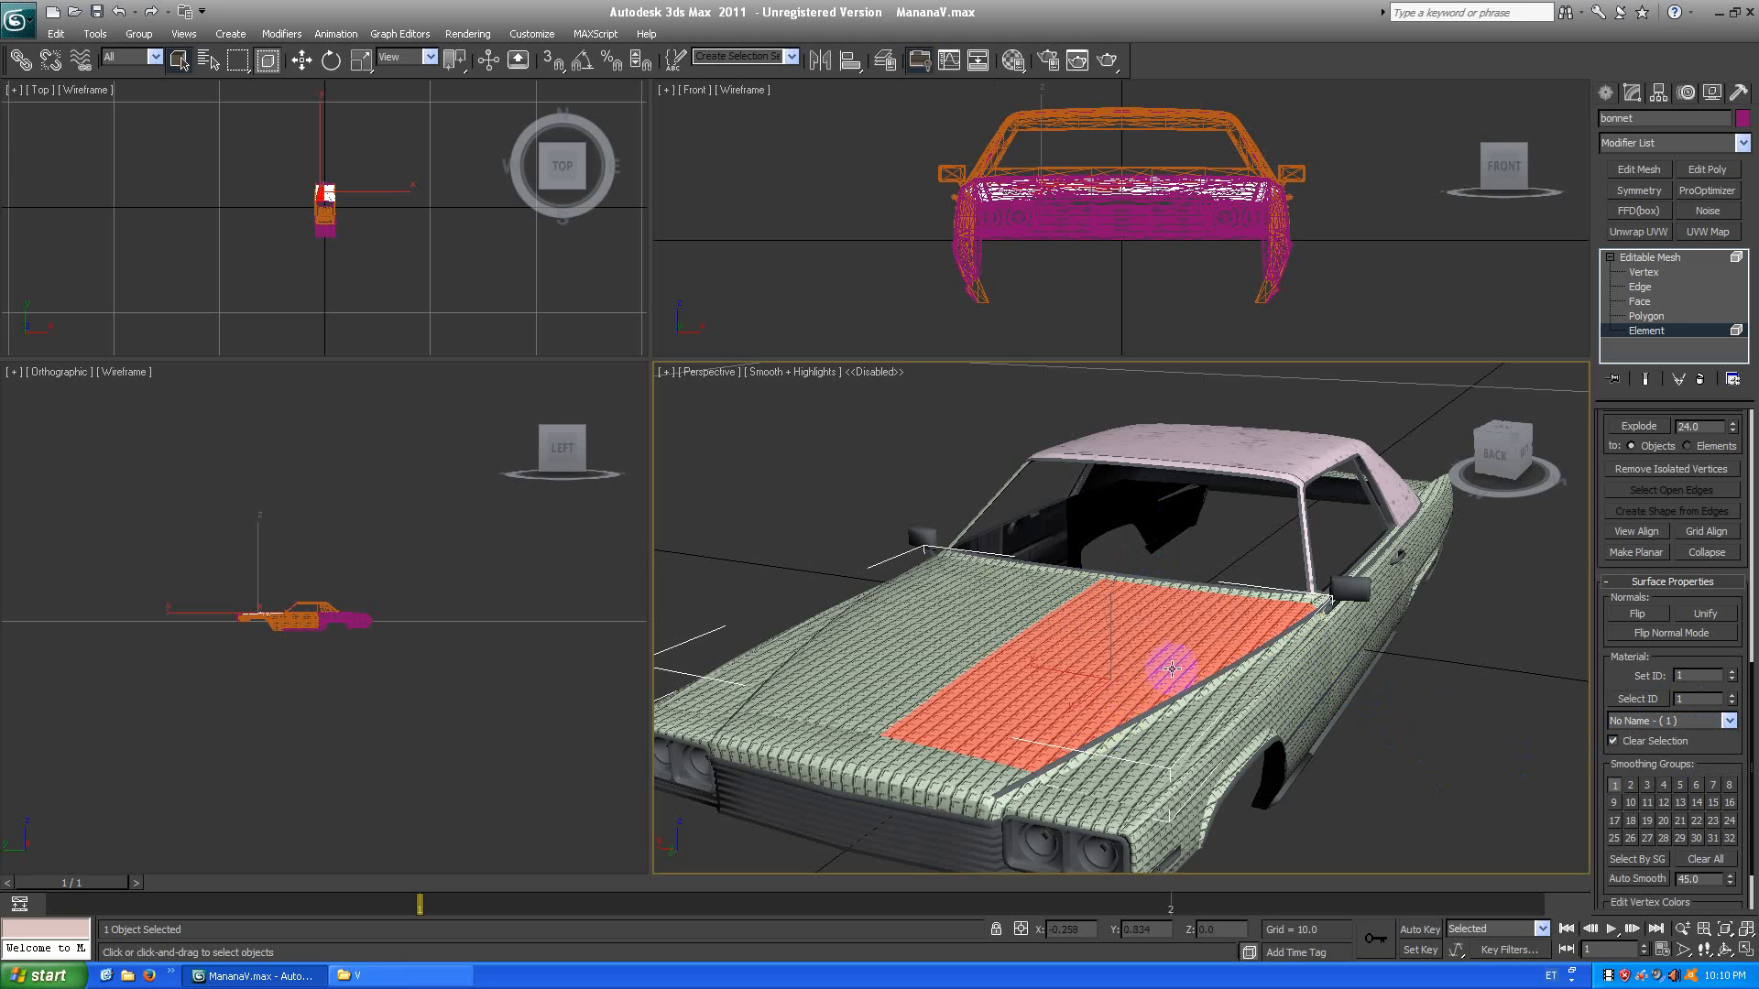
{"action": "left_click", "coordinate": [1680, 721]}
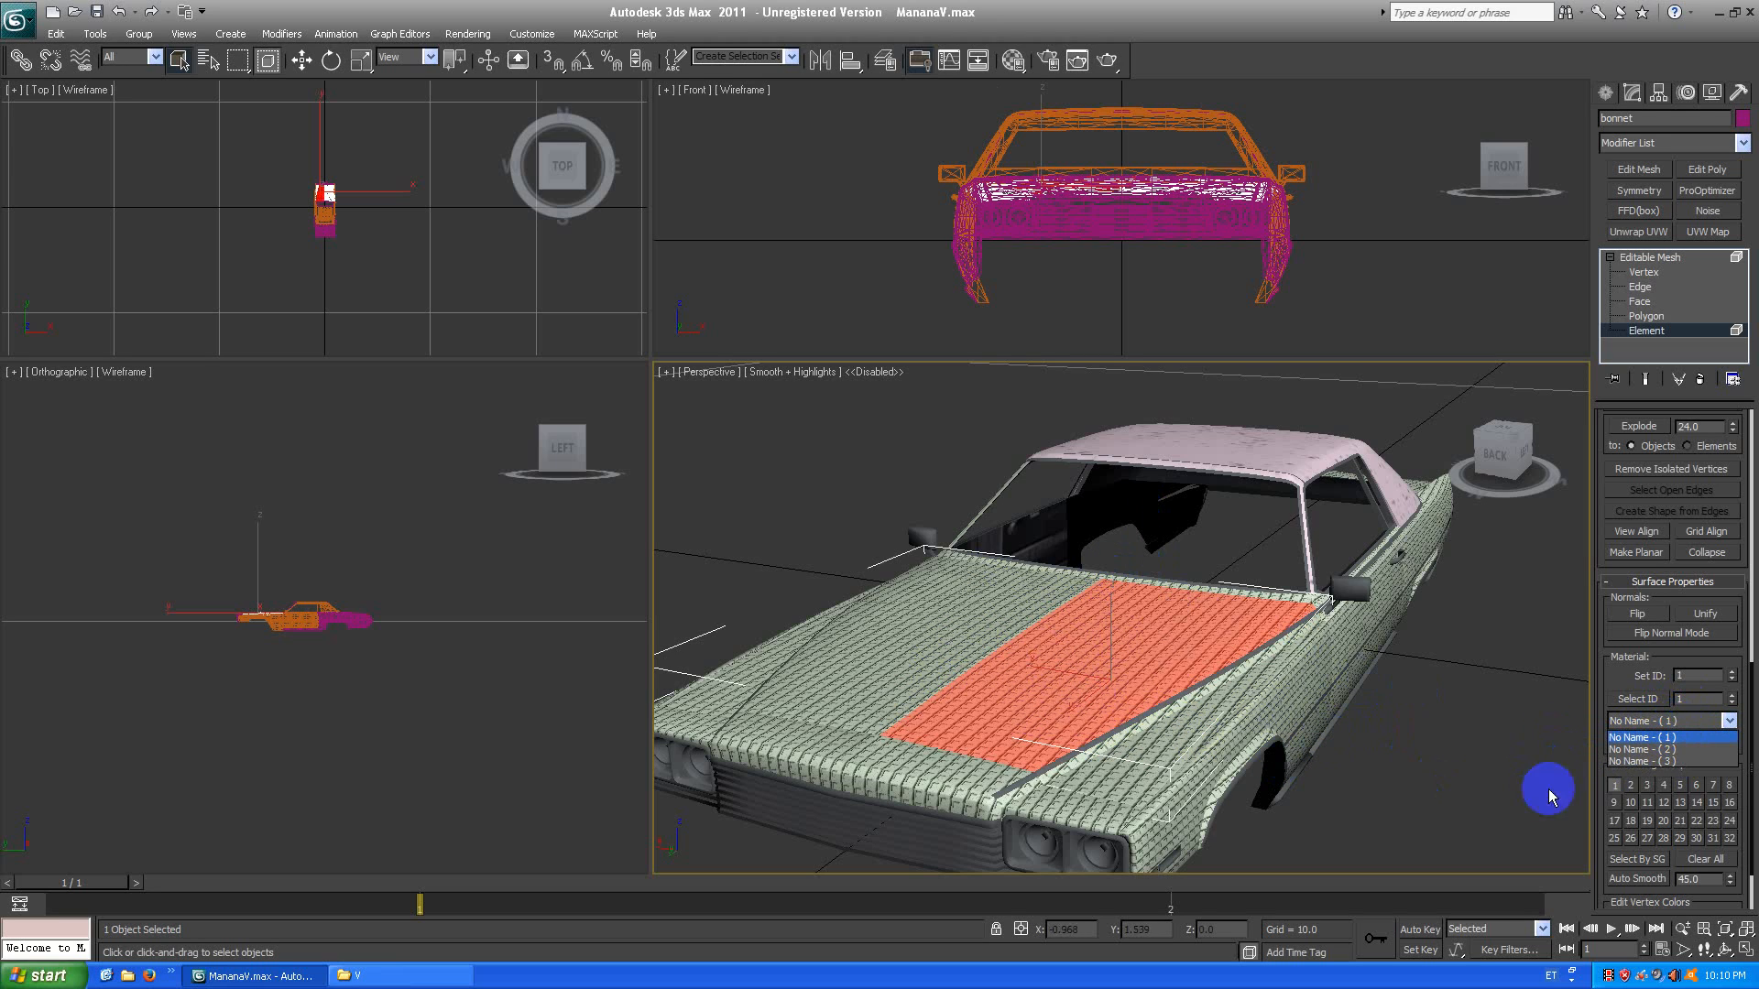
{"action": "left_click", "coordinate": [1671, 738]}
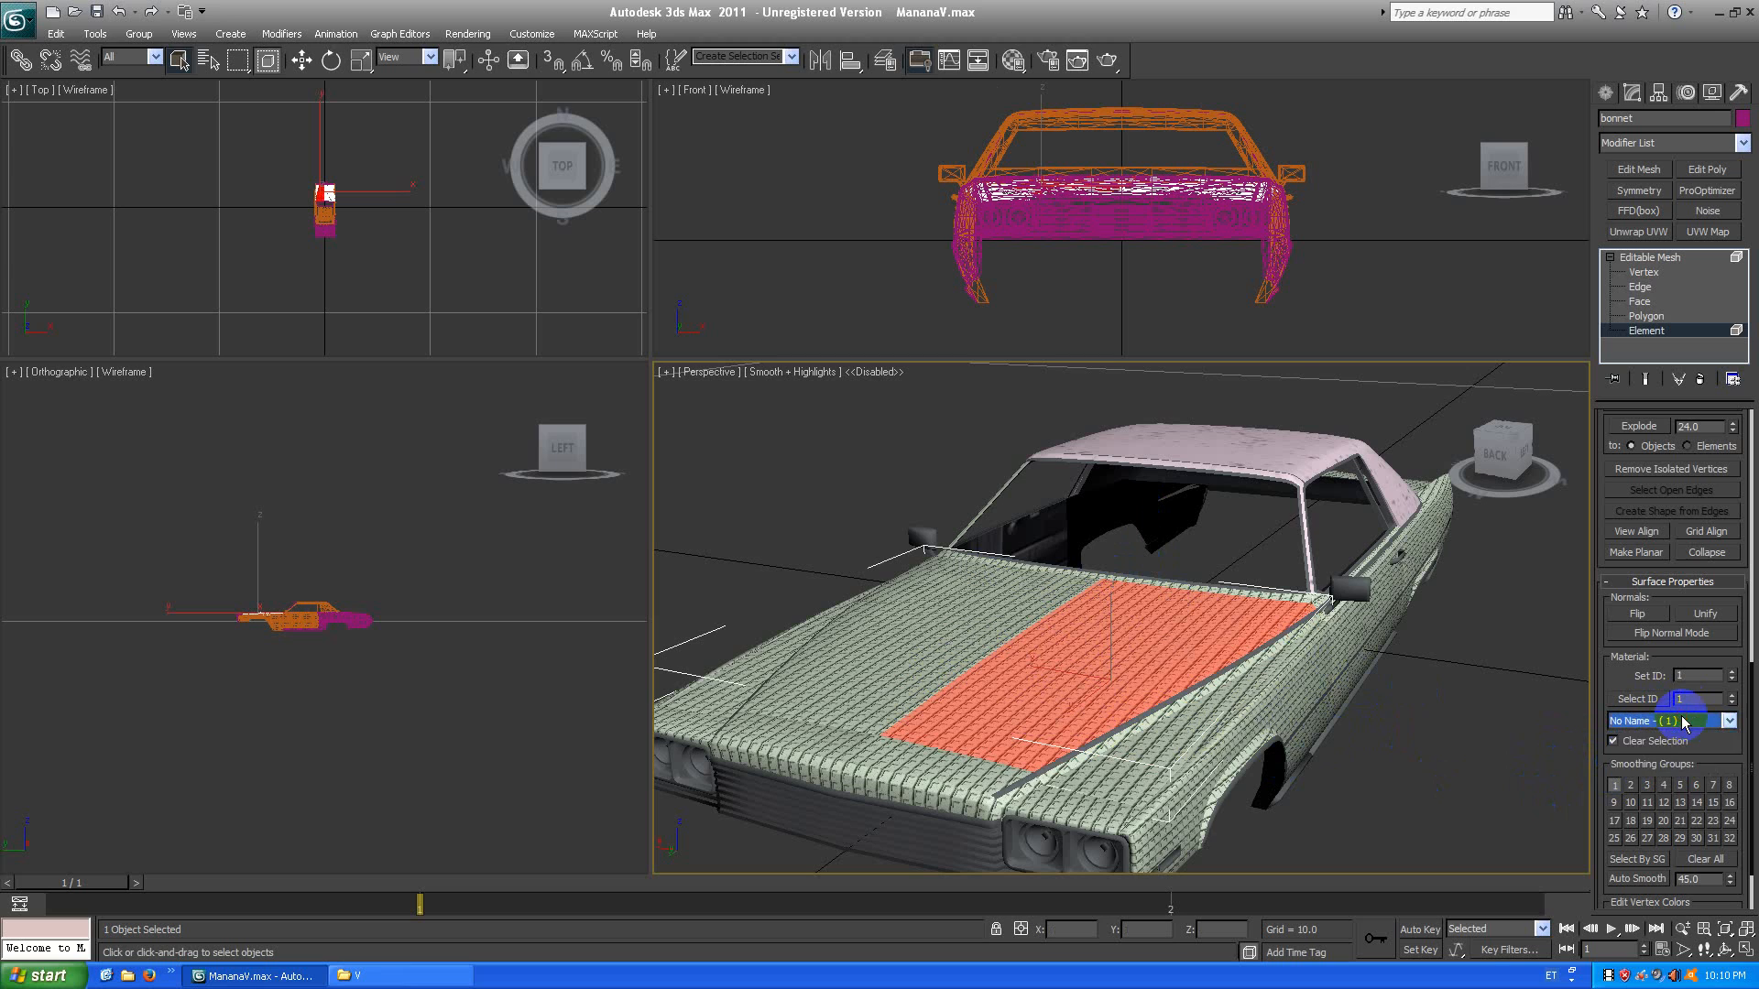
{"action": "left_click", "coordinate": [1682, 722]}
{"action": "left_click", "coordinate": [1673, 738]}
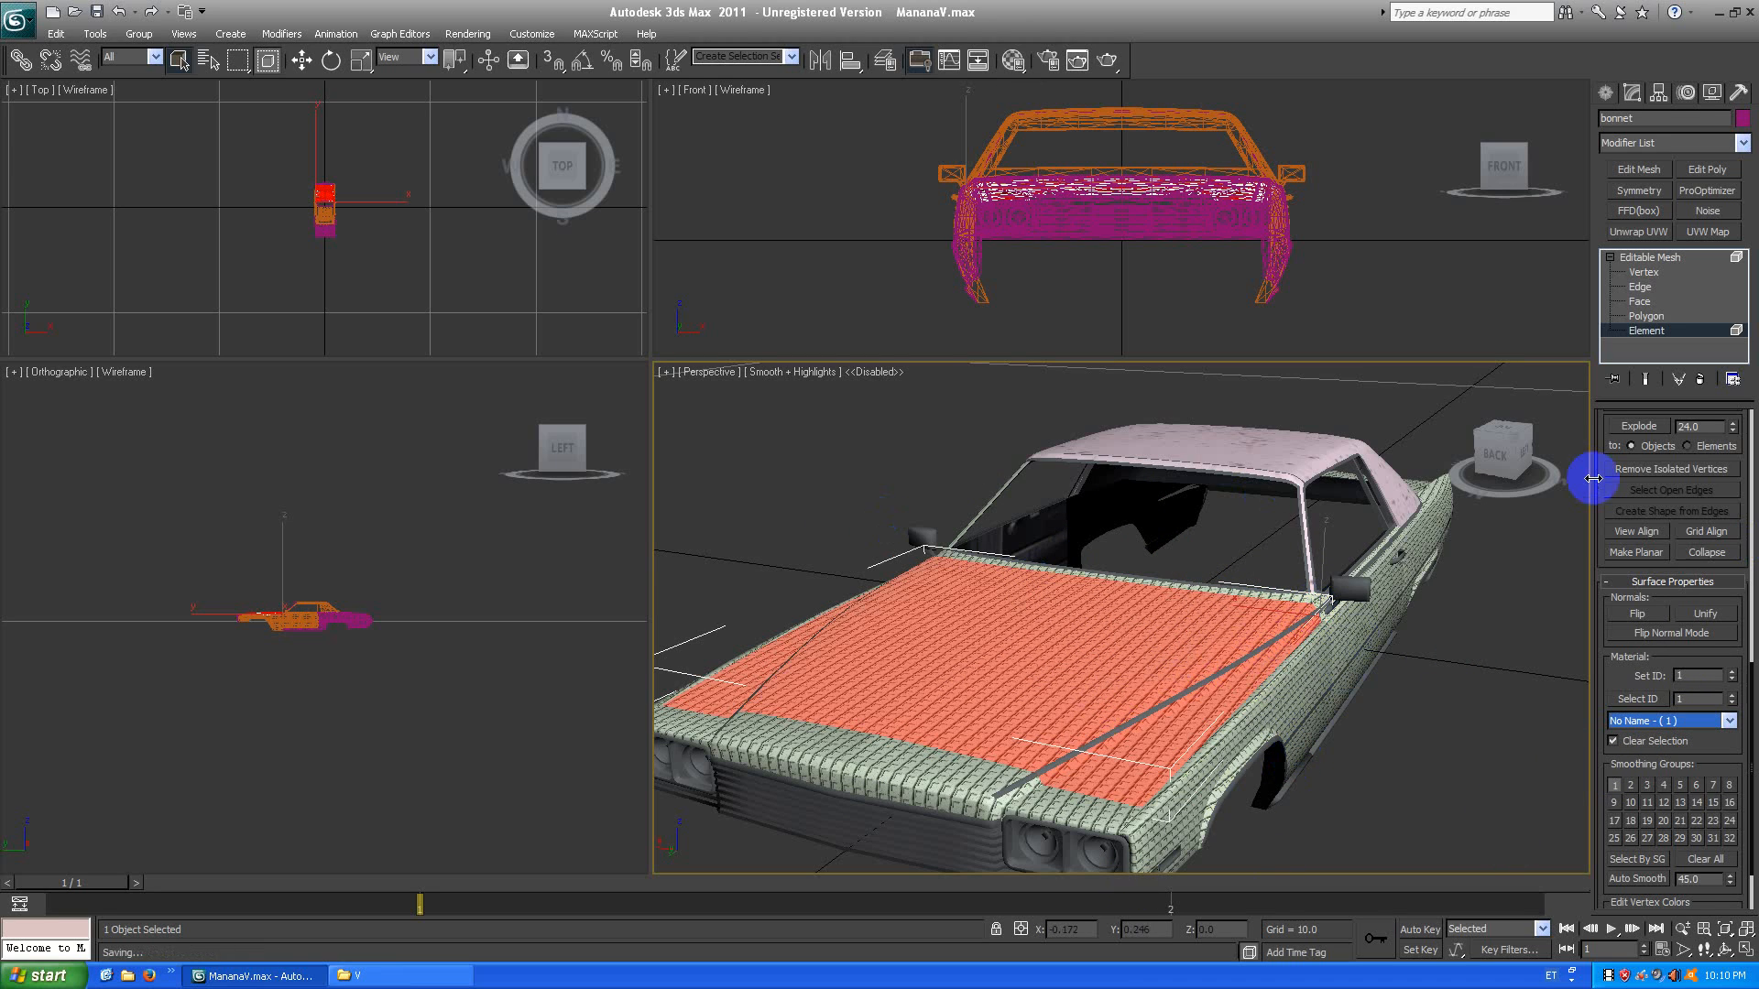
Check the selection by lifting the painted faces off the bonnet, and undo the move.
{"action": "middle_click_drag", "start_coordinate": [1249, 663], "coordinate": [1267, 697], "text": "alt"}
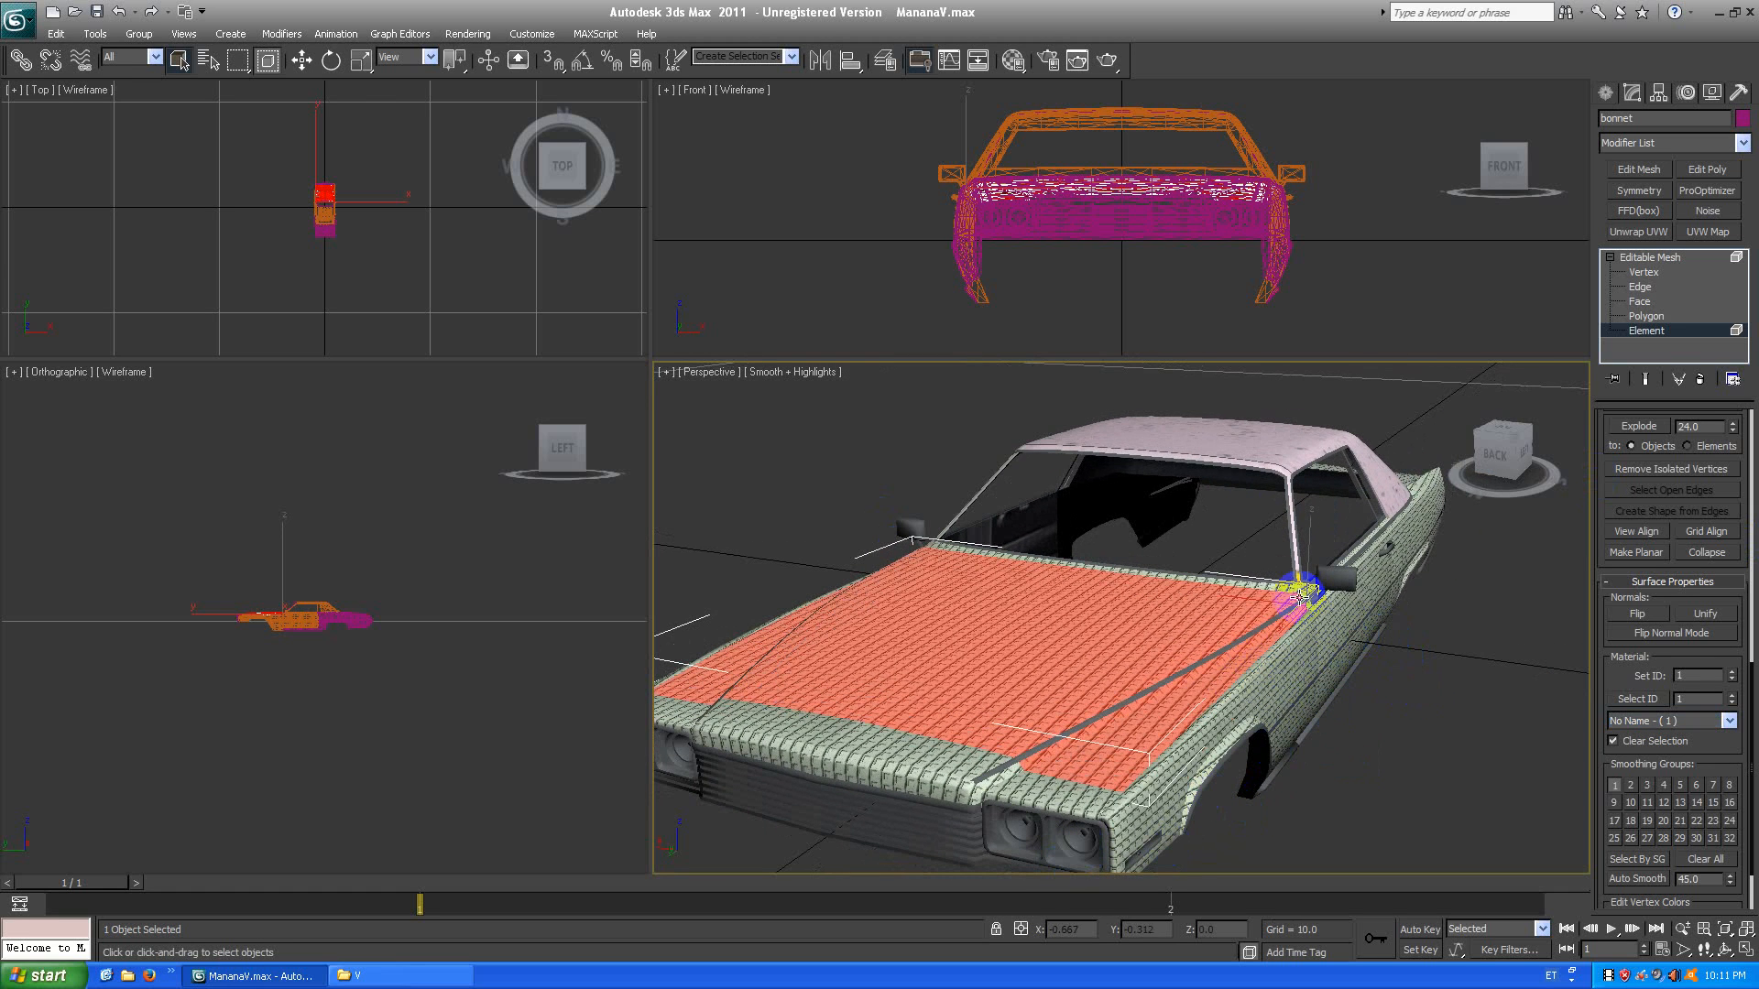
{"action": "left_click", "coordinate": [291, 64]}
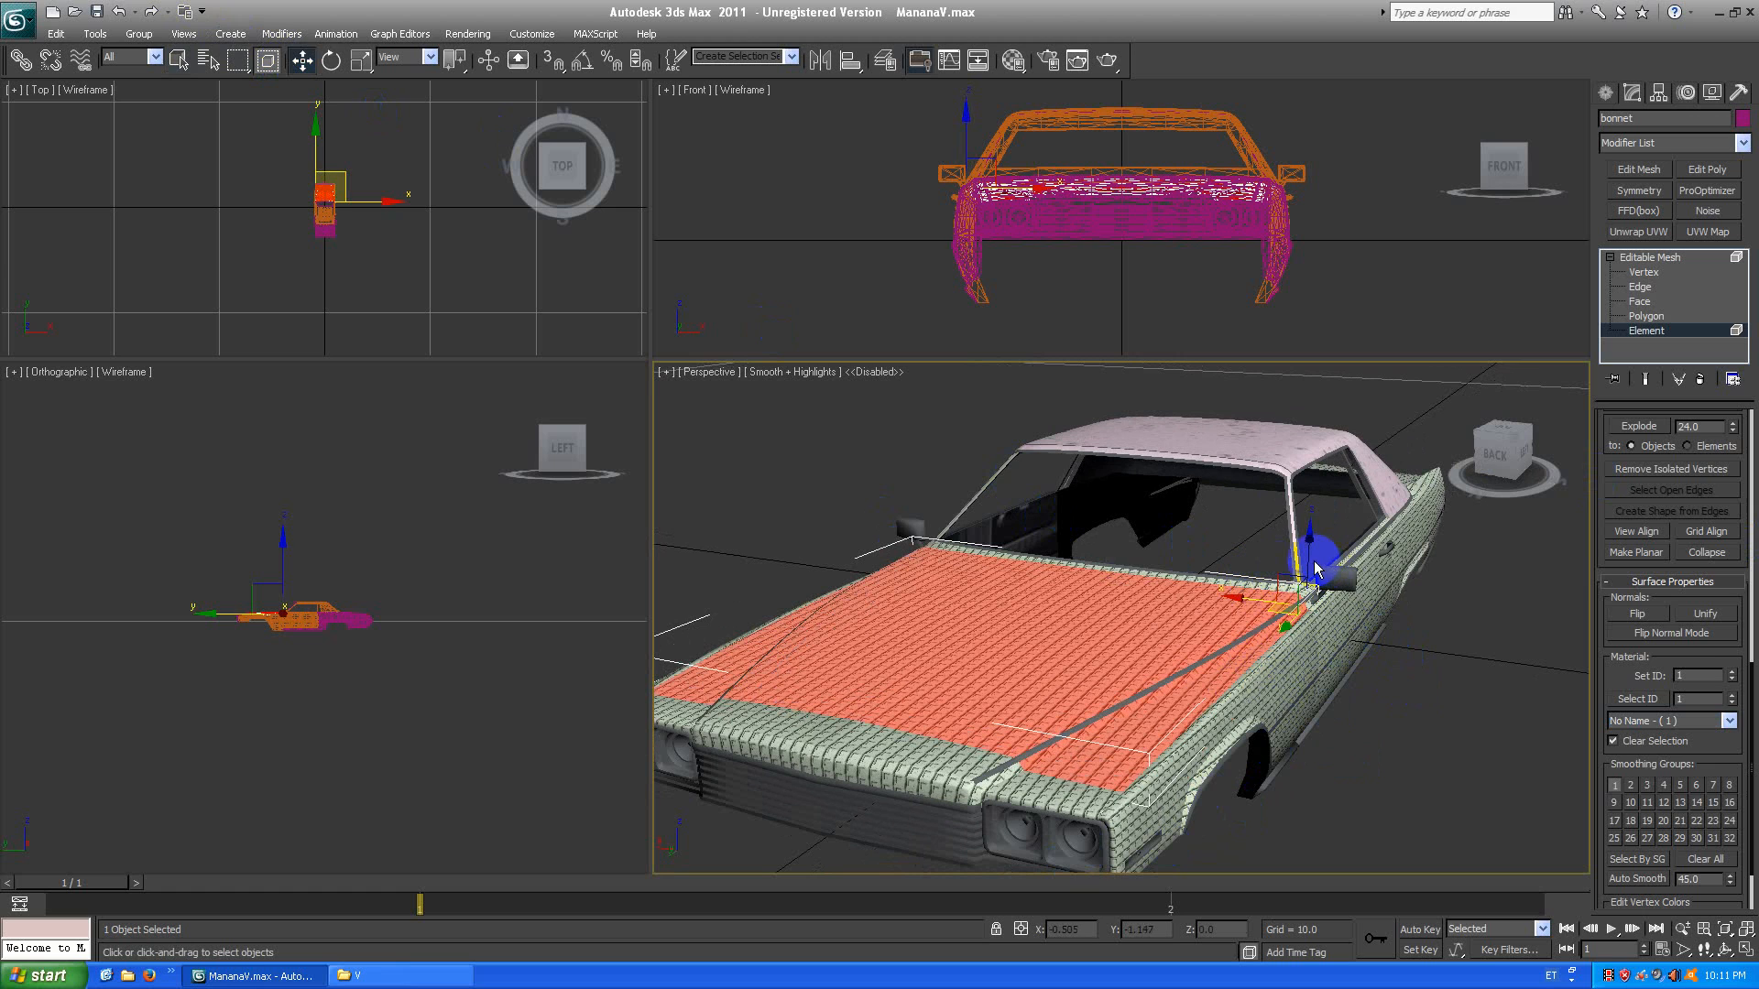
{"action": "left_click_drag", "start_coordinate": [1304, 566], "coordinate": [1314, 453]}
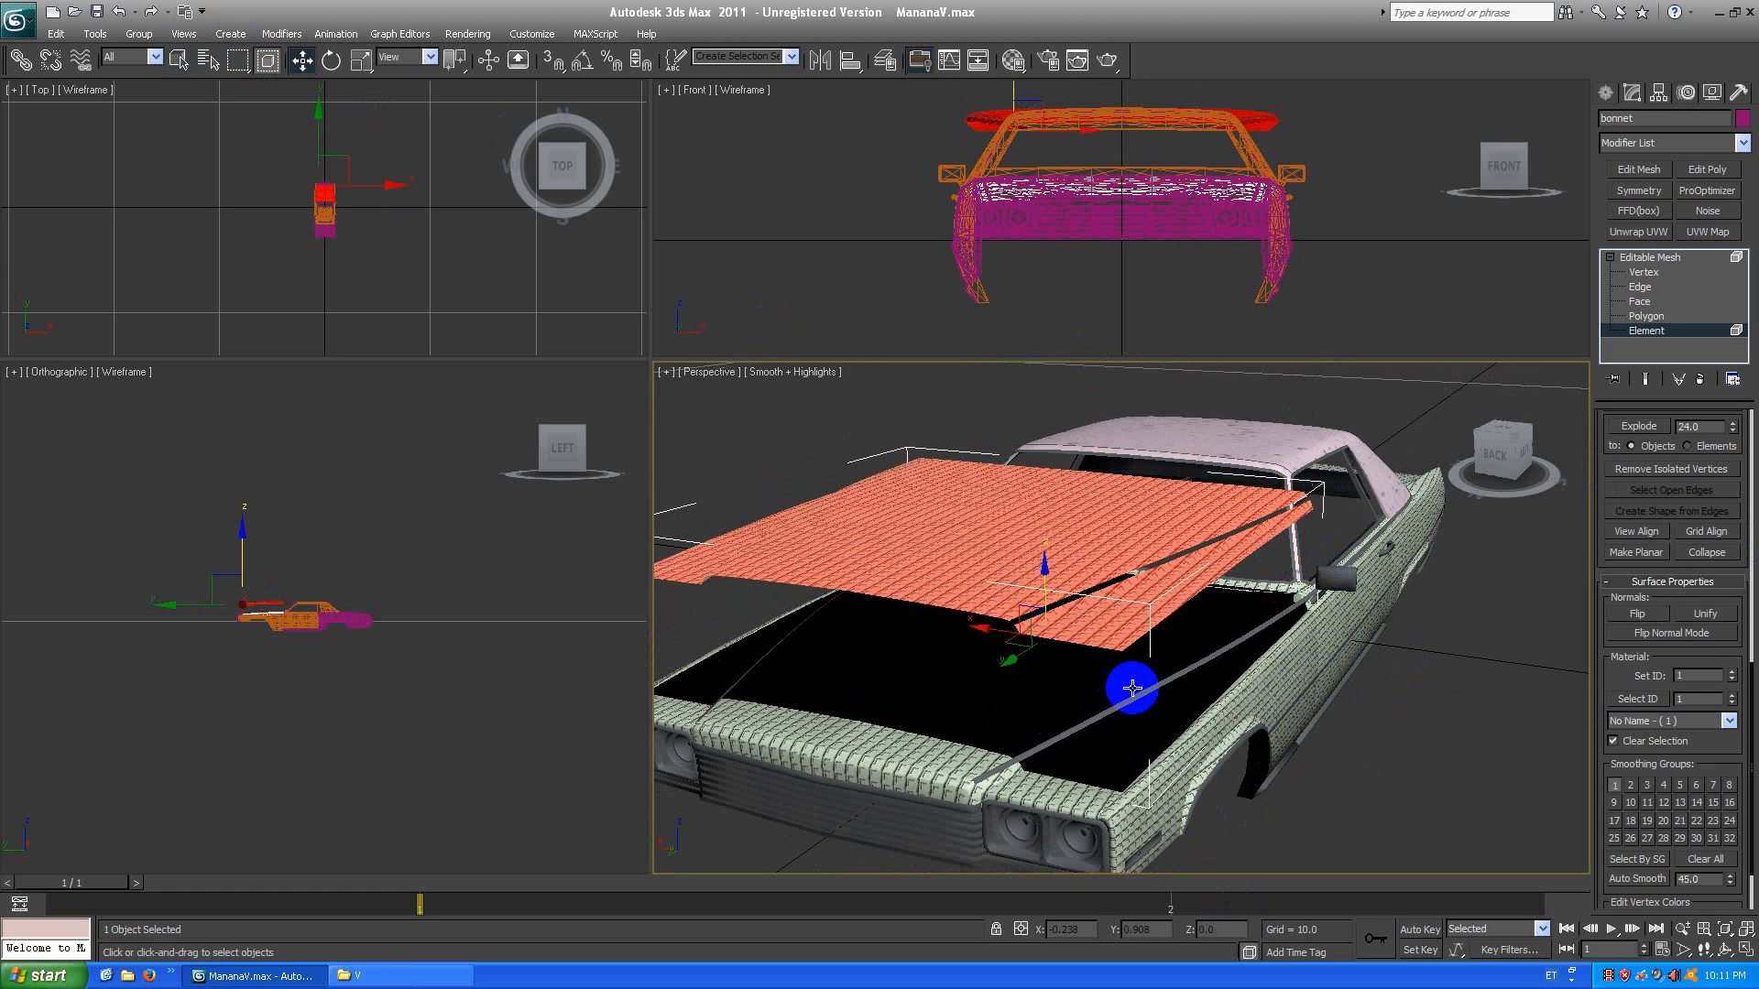
{"action": "key", "text": "ctrl+z"}
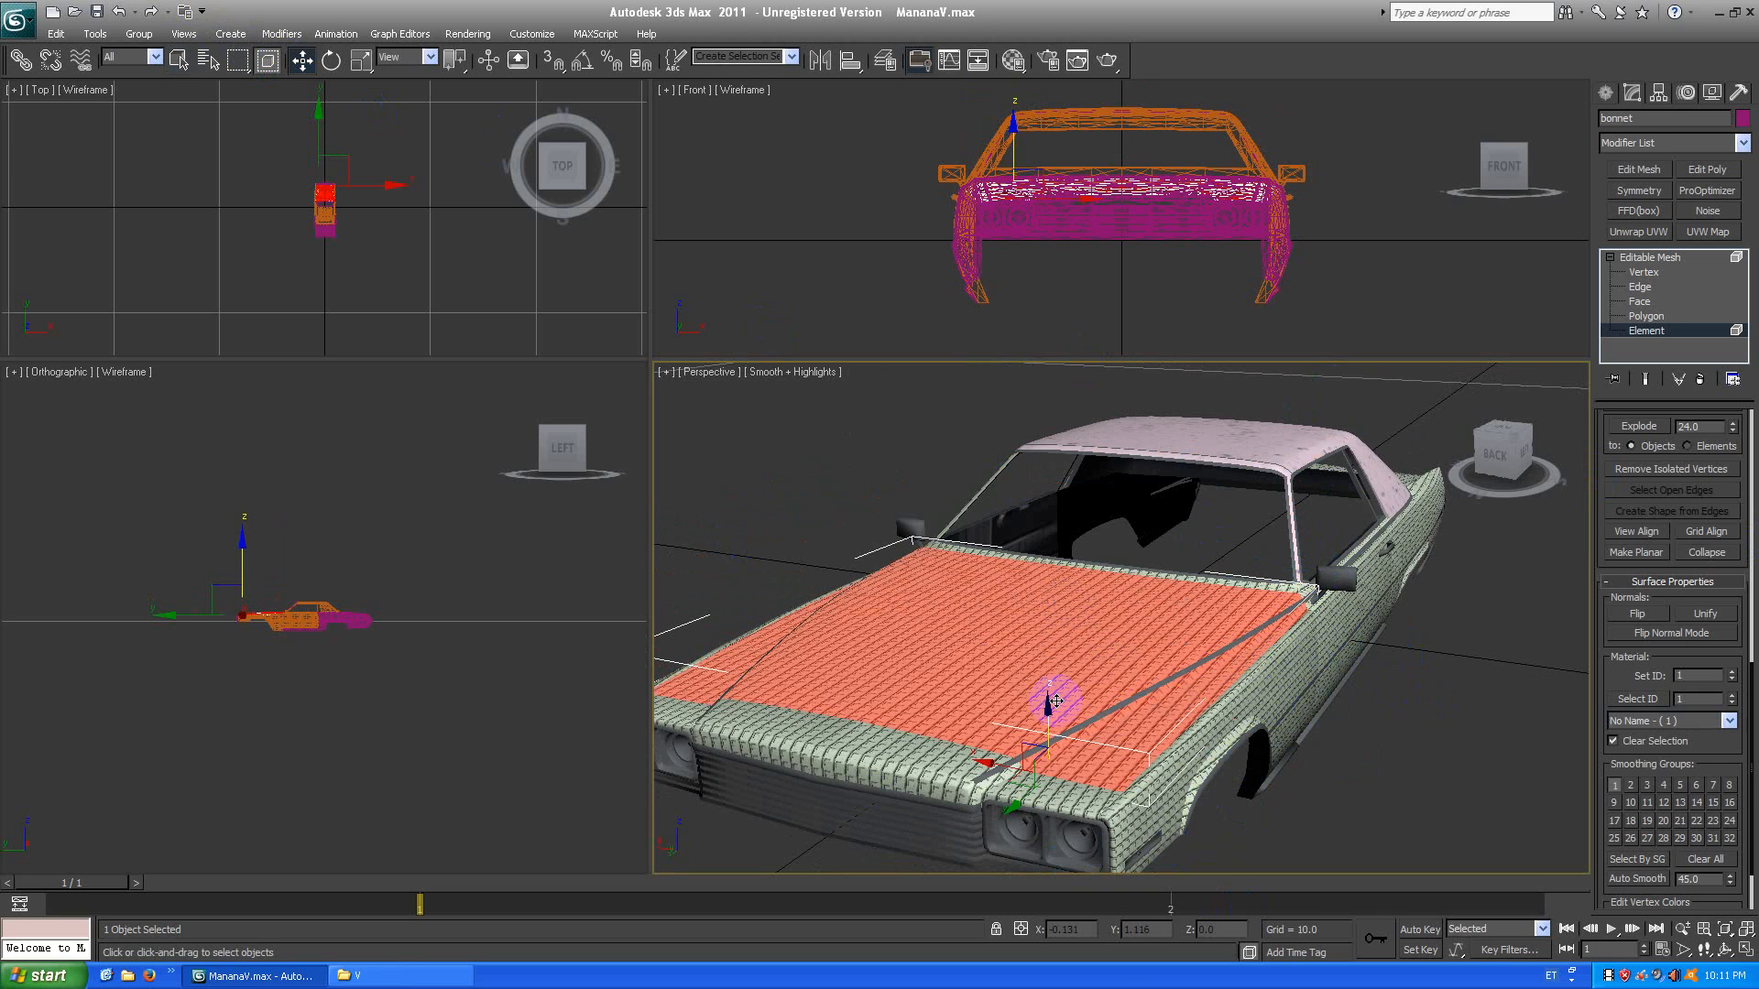
Invert the selection to the bonnet's unpainted elements, and hide them.
{"action": "key", "text": "ctrl+z"}
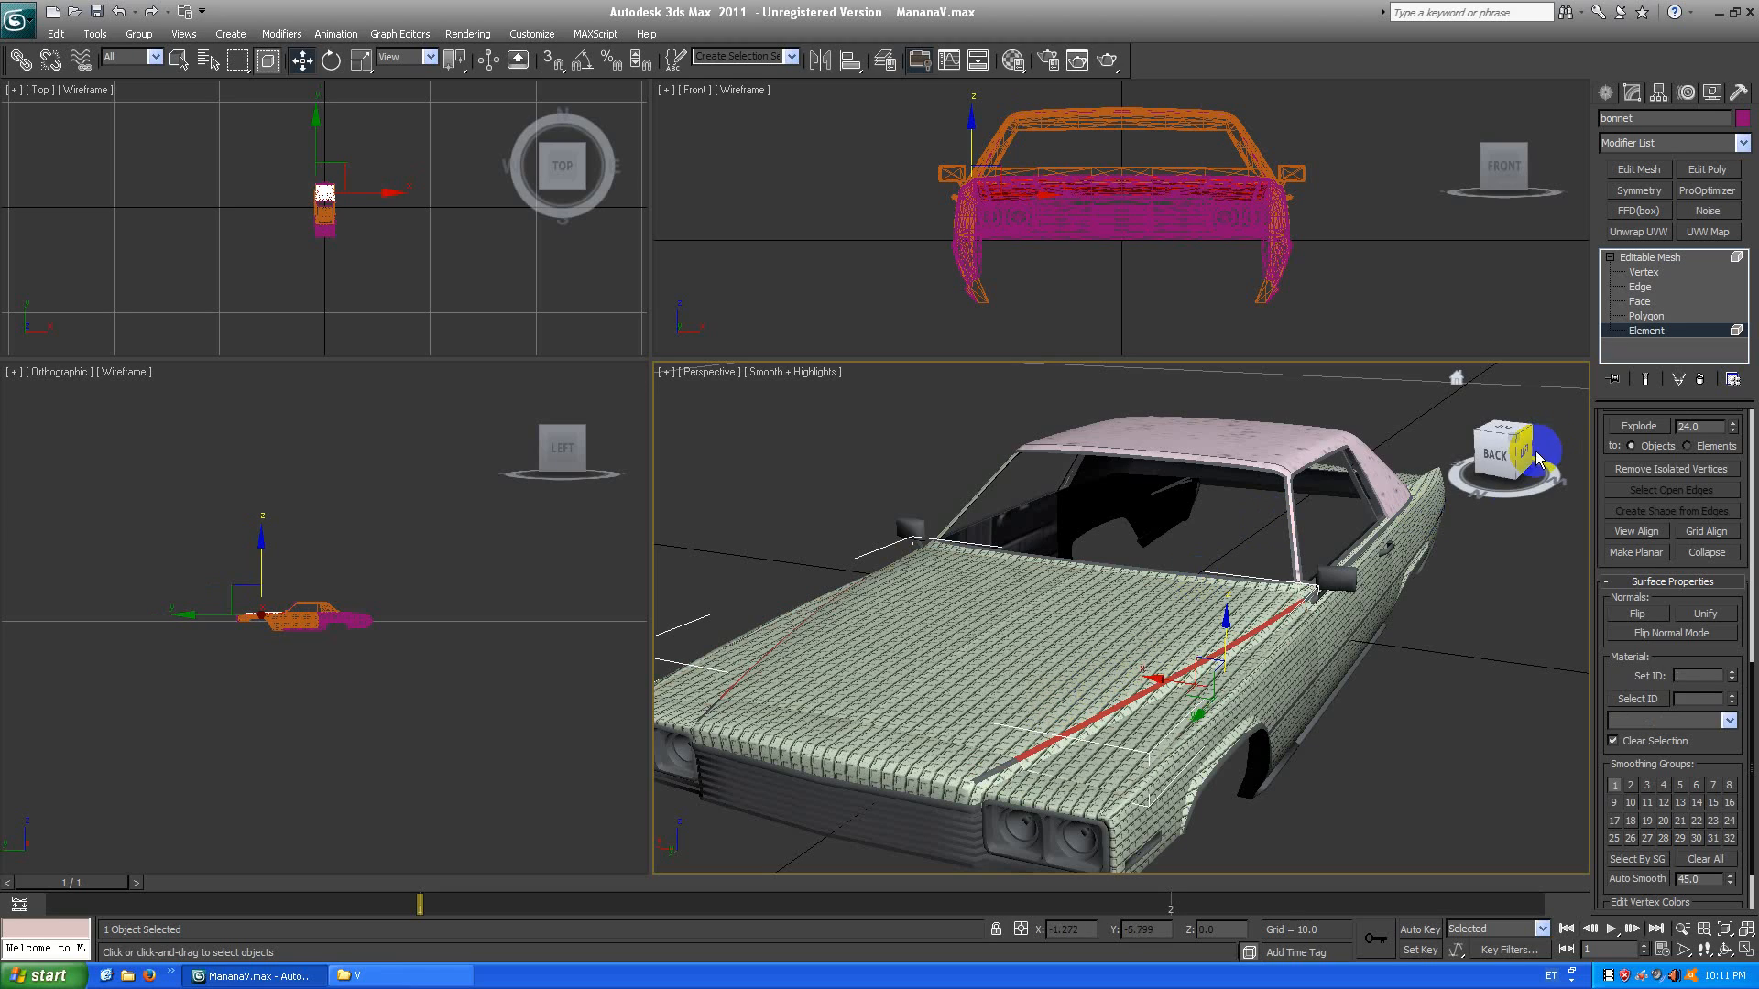
{"action": "mouse_move", "coordinate": [1517, 472]}
{"action": "left_mouse_down"}
{"action": "mouse_move", "coordinate": [1489, 403]}
{"action": "mouse_move", "coordinate": [1519, 477]}
{"action": "mouse_move", "coordinate": [1509, 463]}
{"action": "left_mouse_up"}
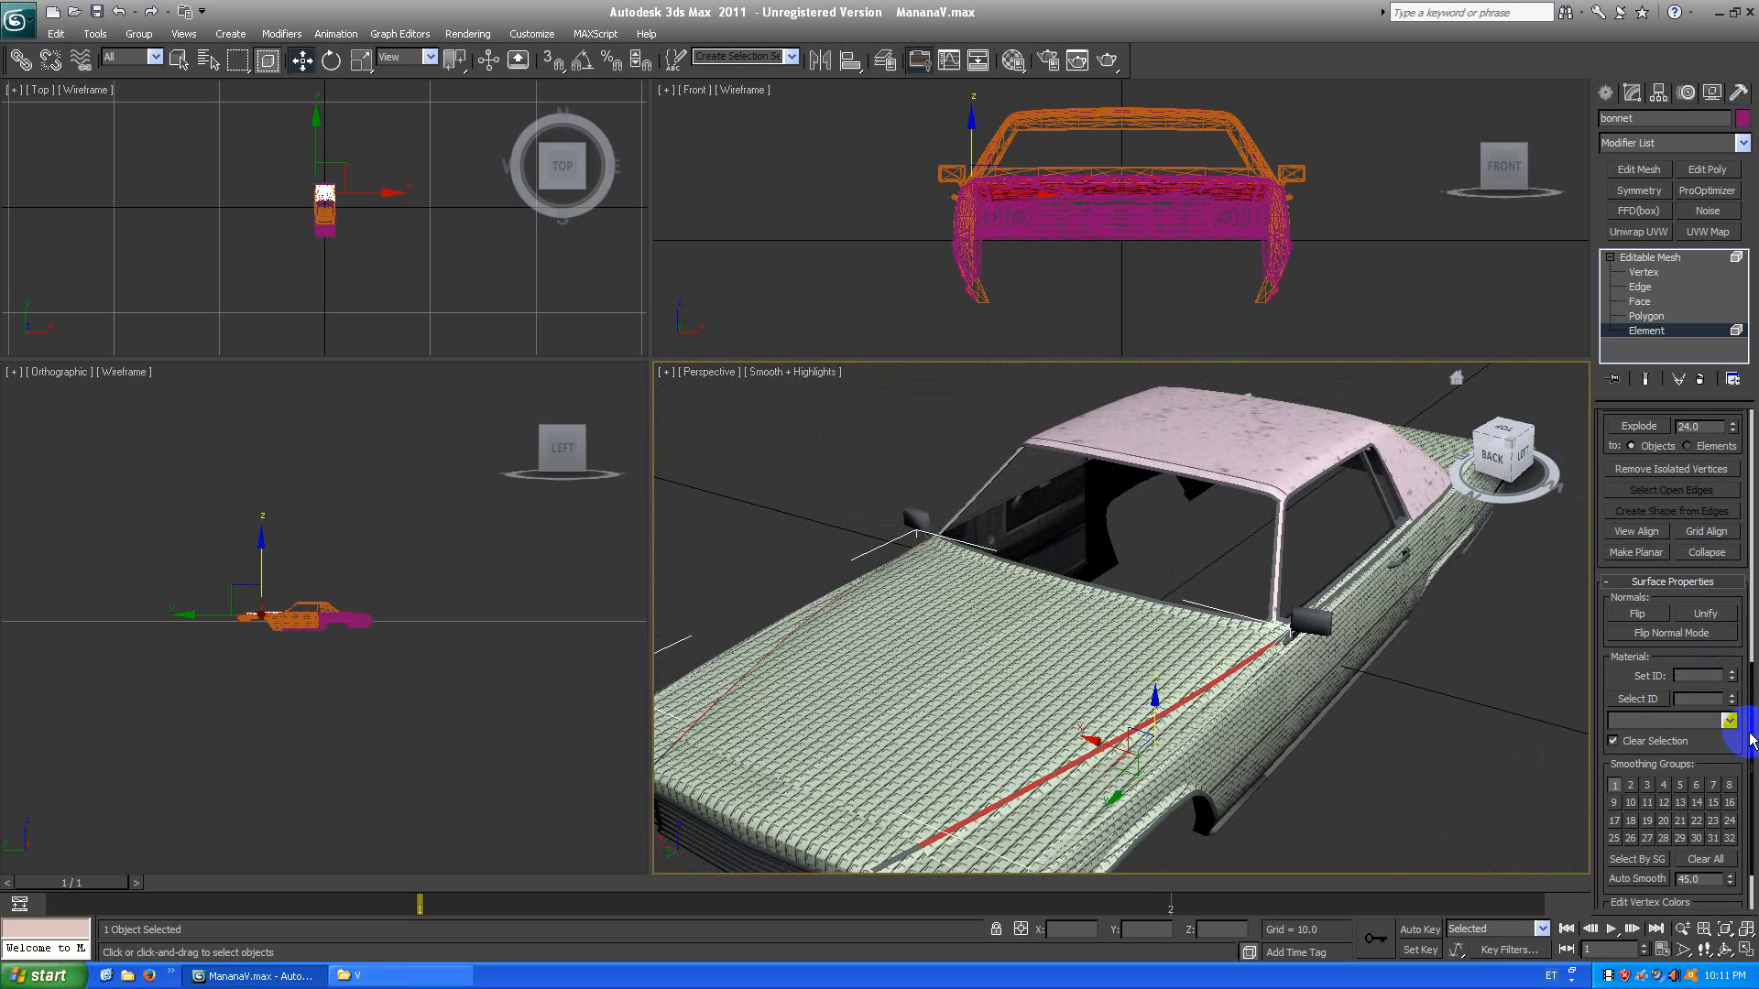
{"action": "left_click_drag", "start_coordinate": [1747, 733], "coordinate": [1741, 555]}
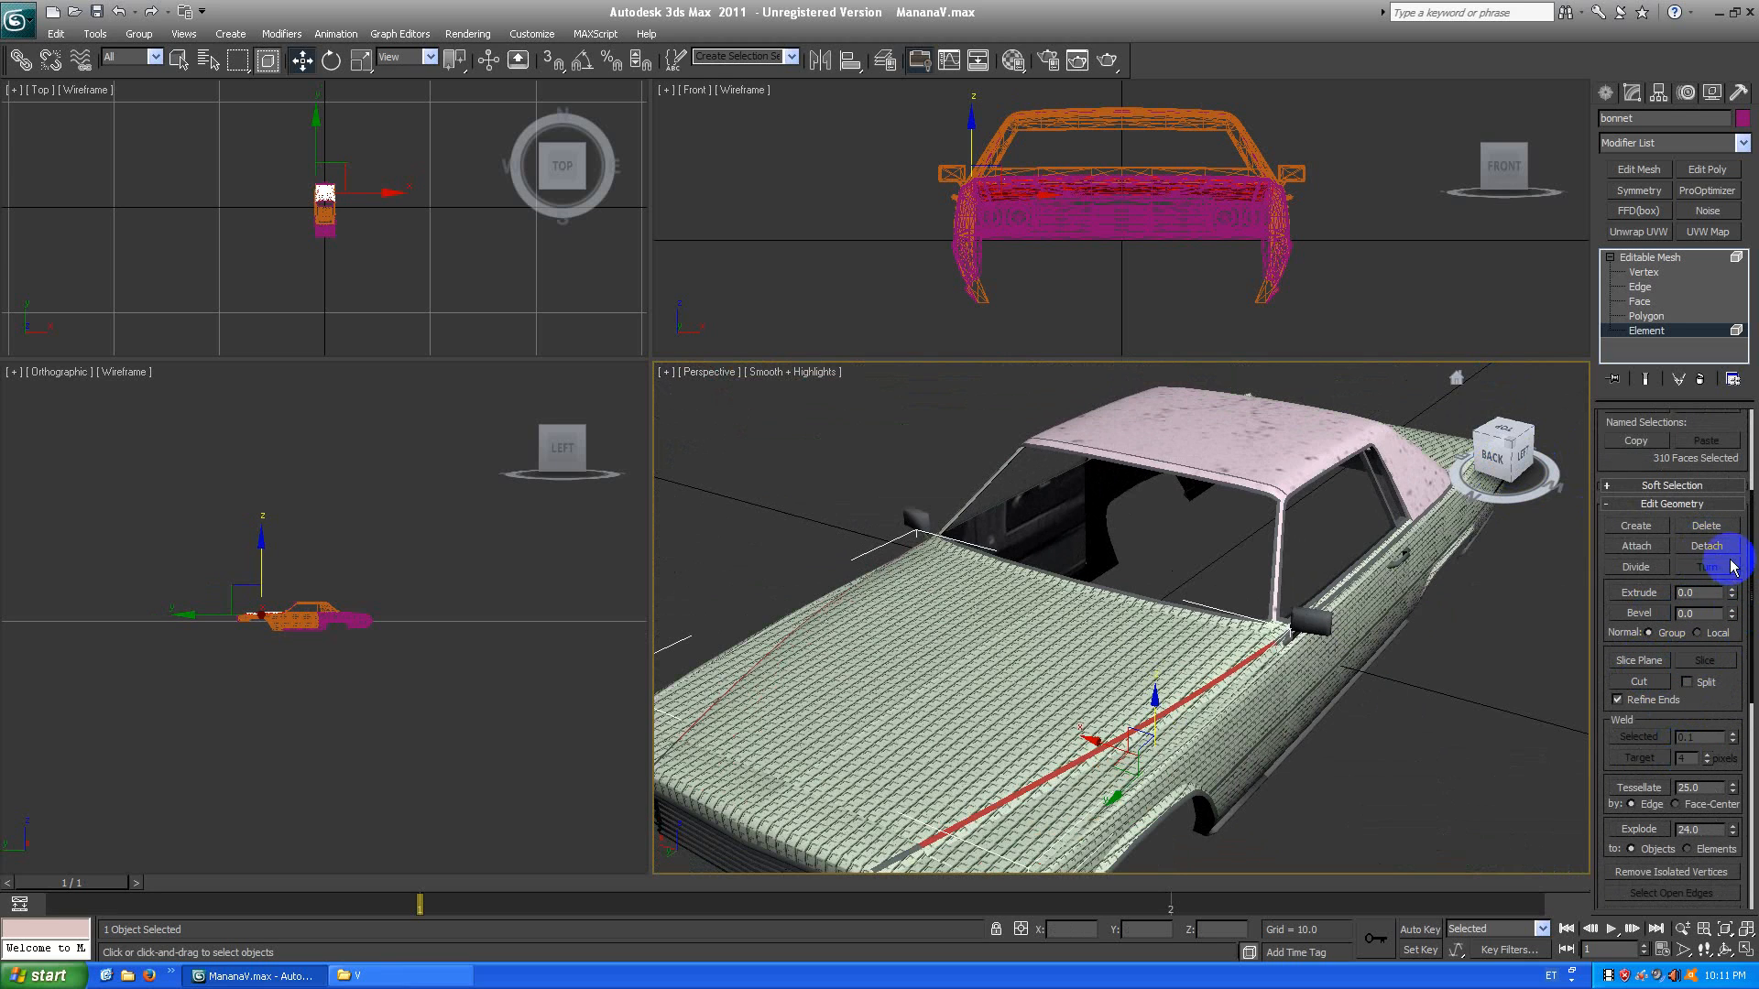
{"action": "left_click_drag", "start_coordinate": [1752, 568], "coordinate": [1740, 471]}
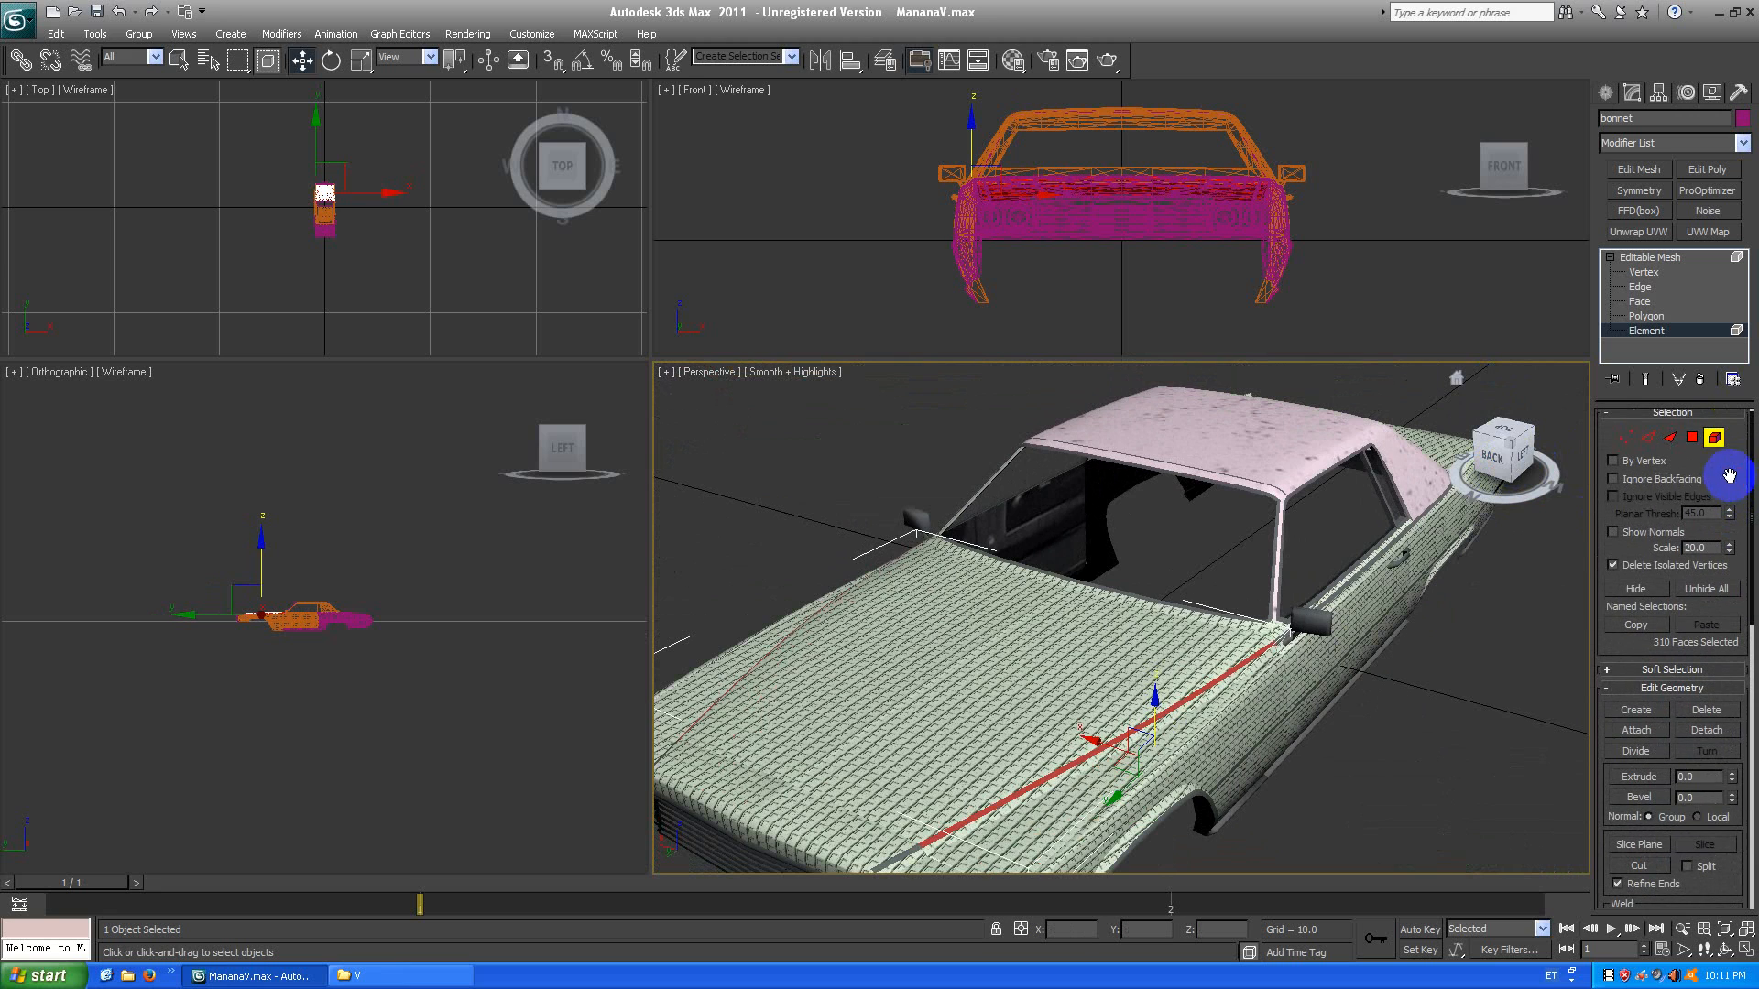
{"action": "left_click", "coordinate": [1635, 589]}
{"action": "middle_click_drag", "start_coordinate": [1354, 711], "coordinate": [914, 579], "text": "alt"}
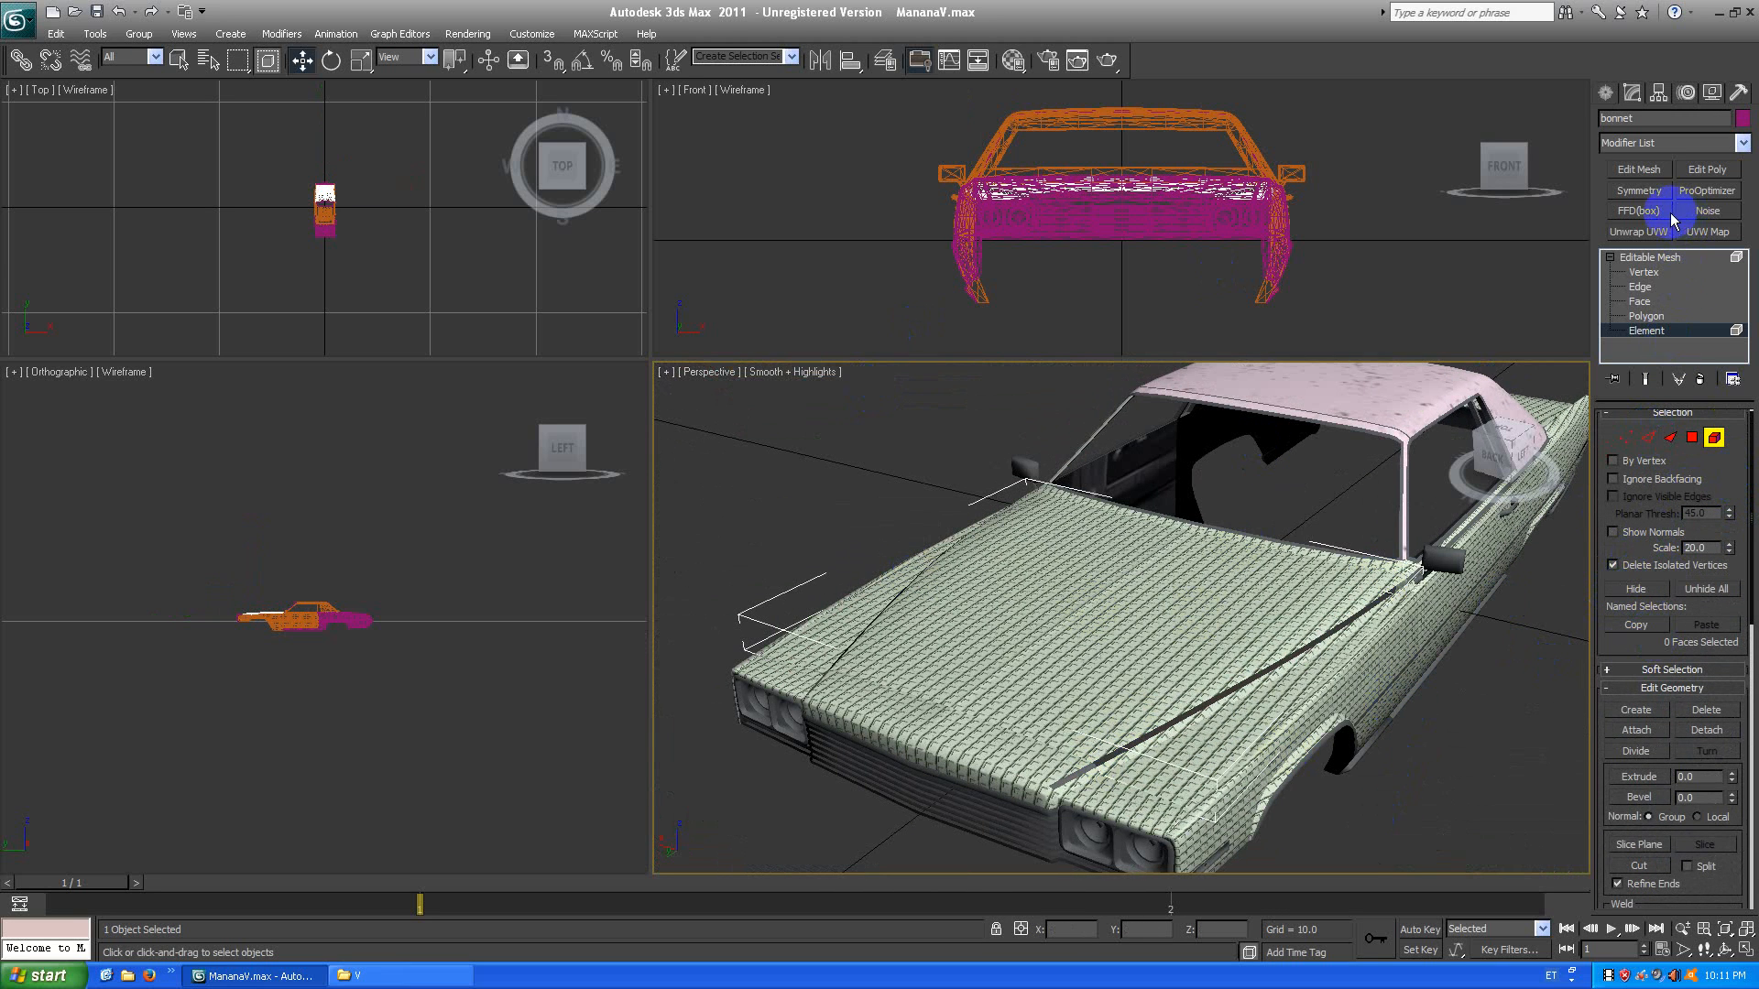
{"action": "left_click", "coordinate": [1648, 258]}
On the left front wing, select all painted faces by material ID 1 at the Element level.
{"action": "middle_click_drag", "start_coordinate": [1062, 642], "coordinate": [1162, 698], "text": "alt"}
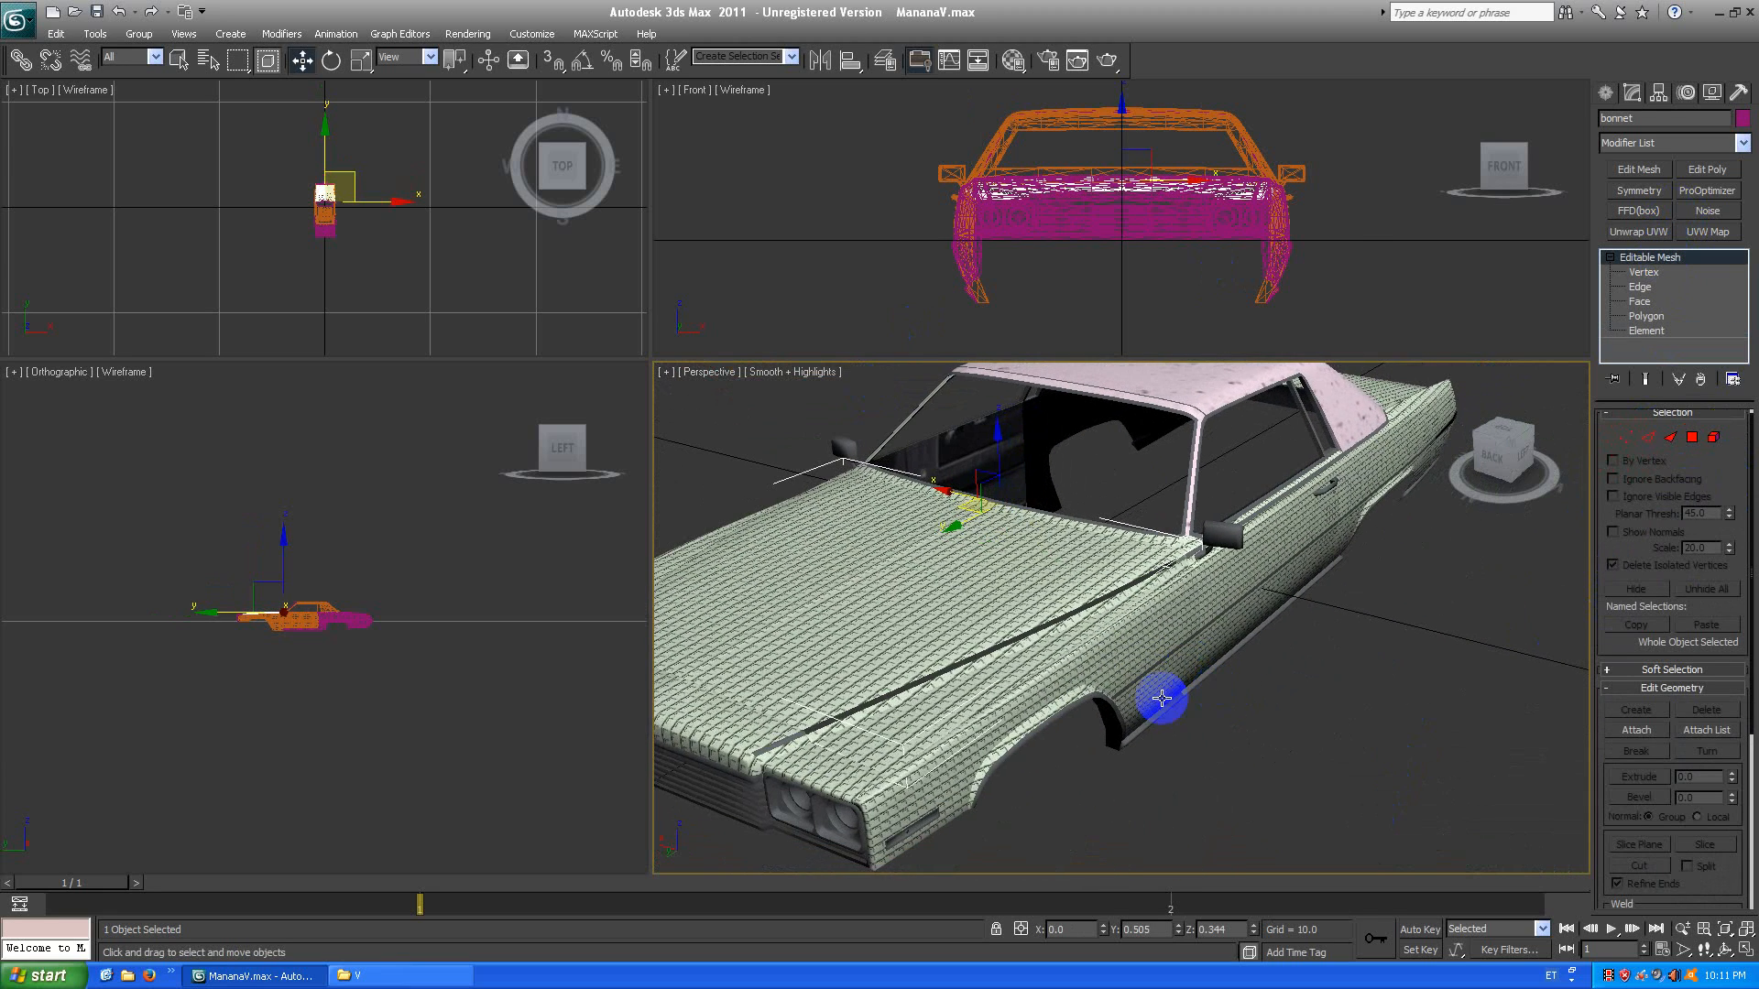
{"action": "left_click", "coordinate": [1109, 663]}
{"action": "left_click", "coordinate": [1630, 305]}
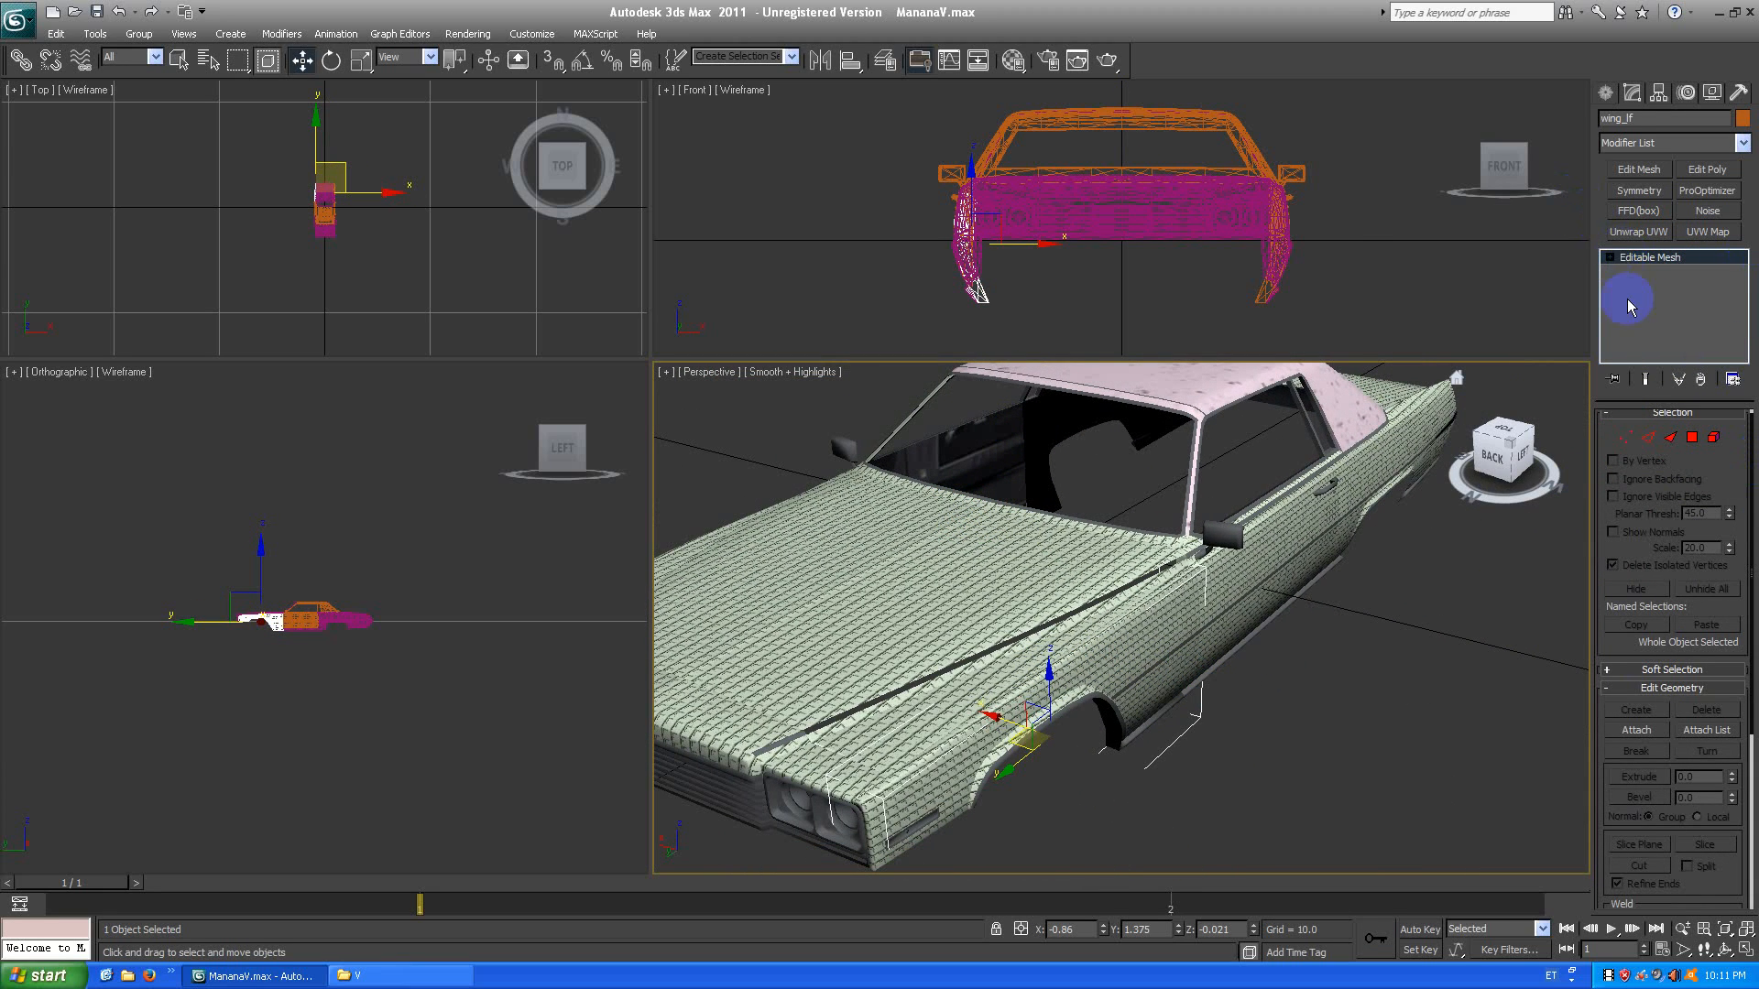
{"action": "left_click", "coordinate": [1646, 331]}
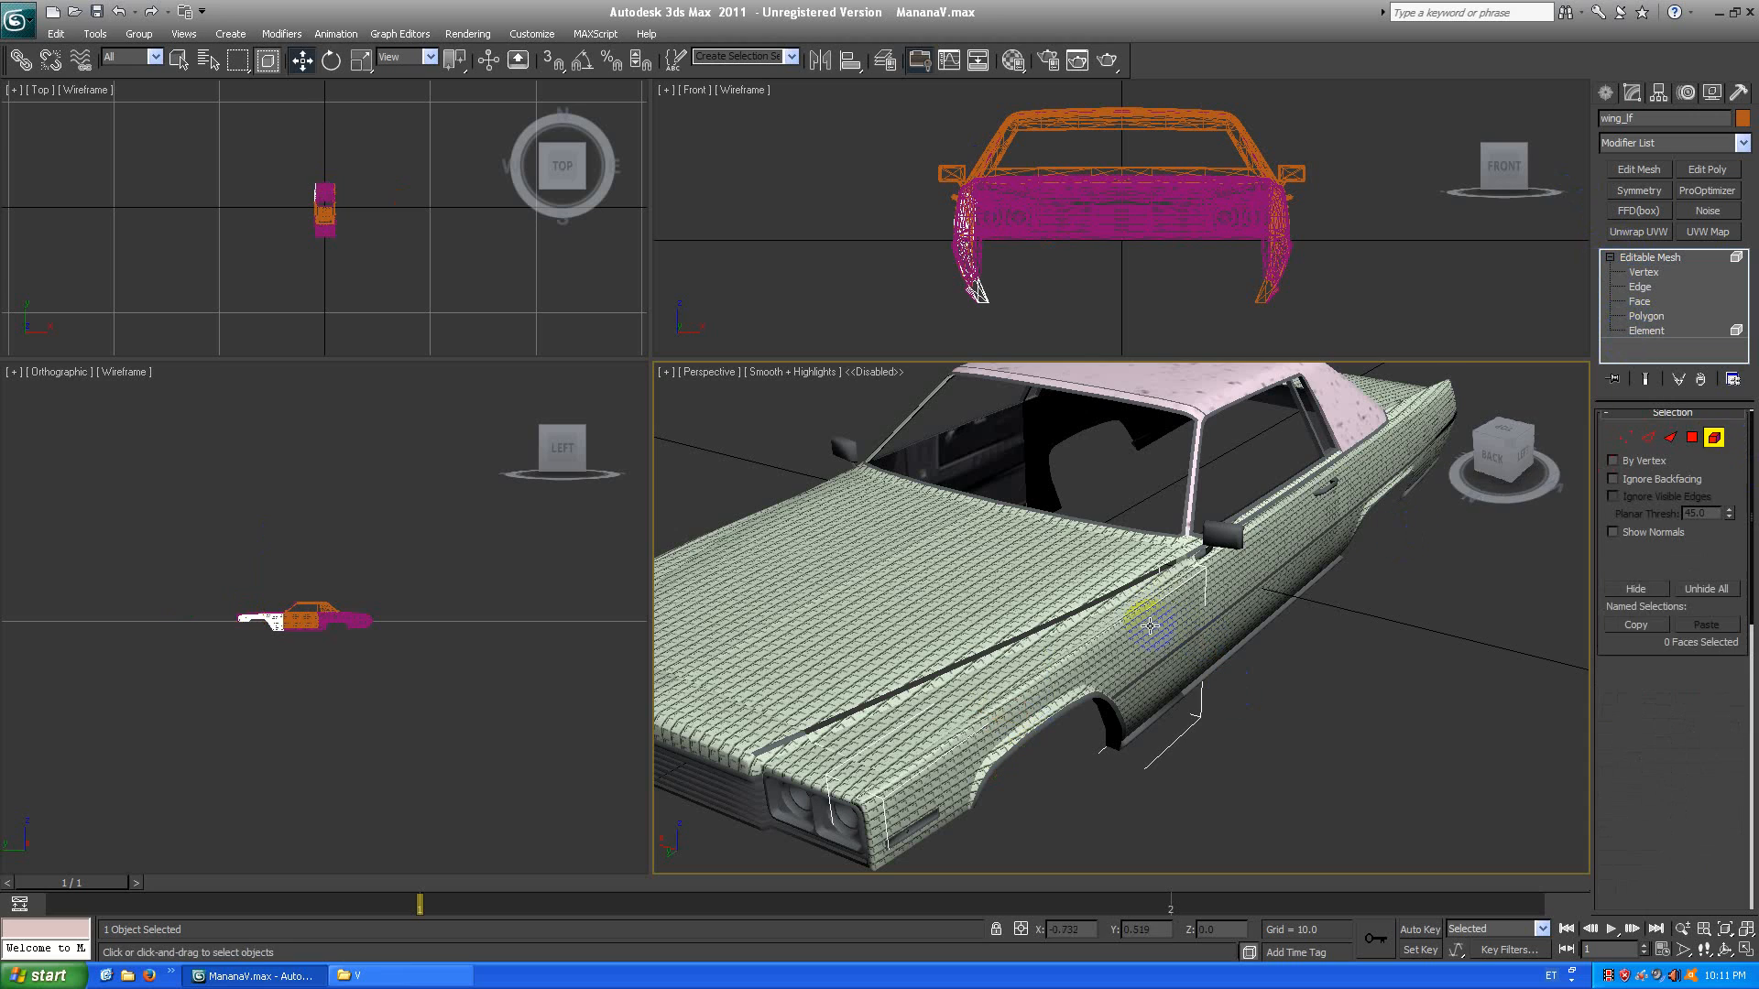
{"action": "left_click", "coordinate": [1182, 659]}
{"action": "left_click_drag", "start_coordinate": [1751, 502], "coordinate": [1691, 730]}
{"action": "left_click", "coordinate": [1677, 747]}
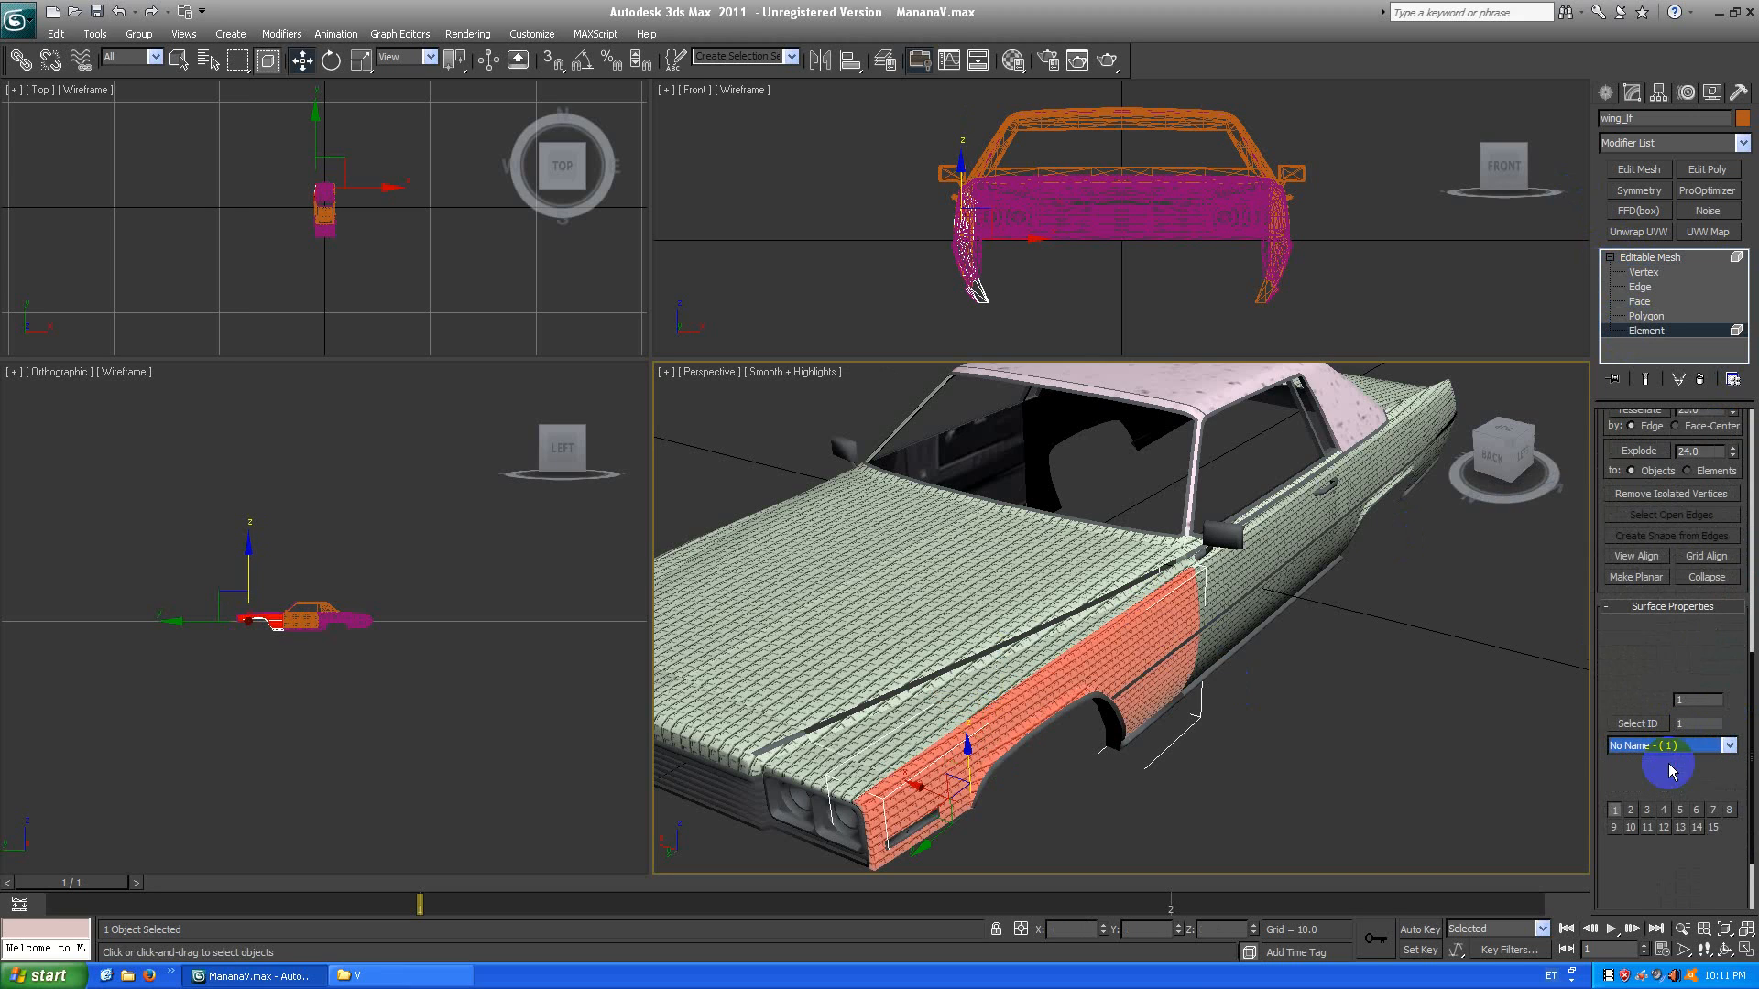
{"action": "left_click", "coordinate": [1663, 762]}
Switch the selection to the left front wing's unpainted faces with material ID 2, and hide them.
{"action": "key", "text": "Down"}
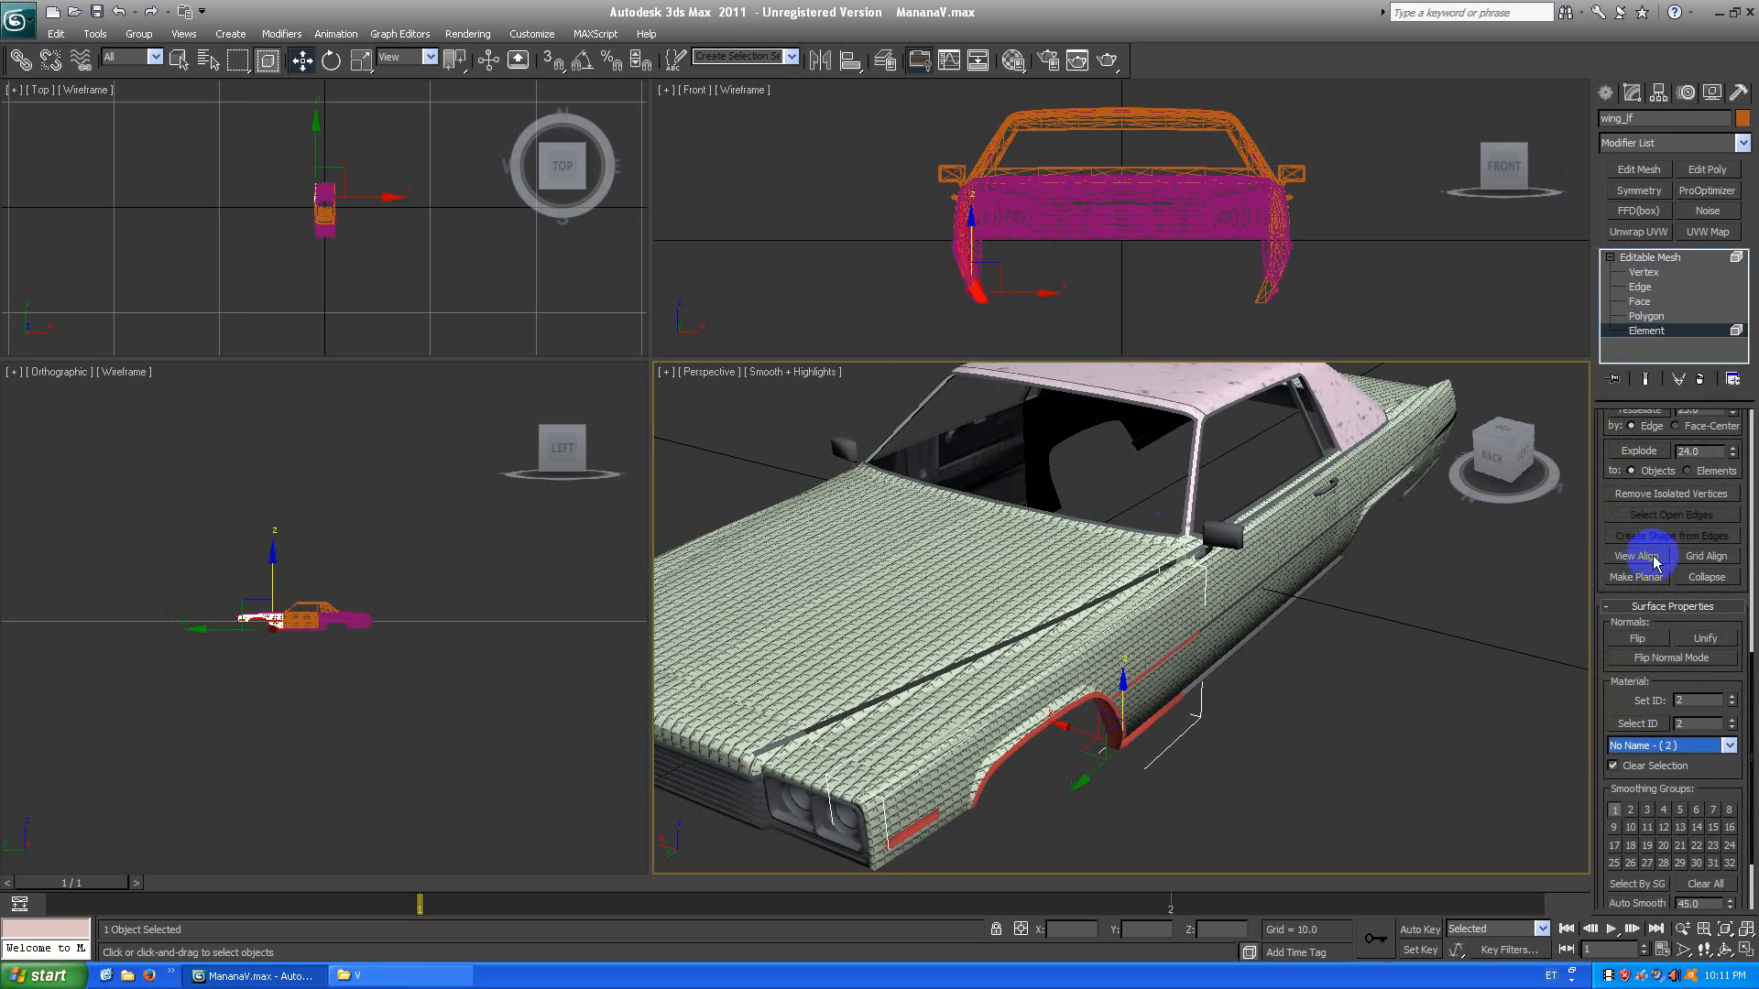
{"action": "left_click_drag", "start_coordinate": [1750, 698], "coordinate": [1672, 498]}
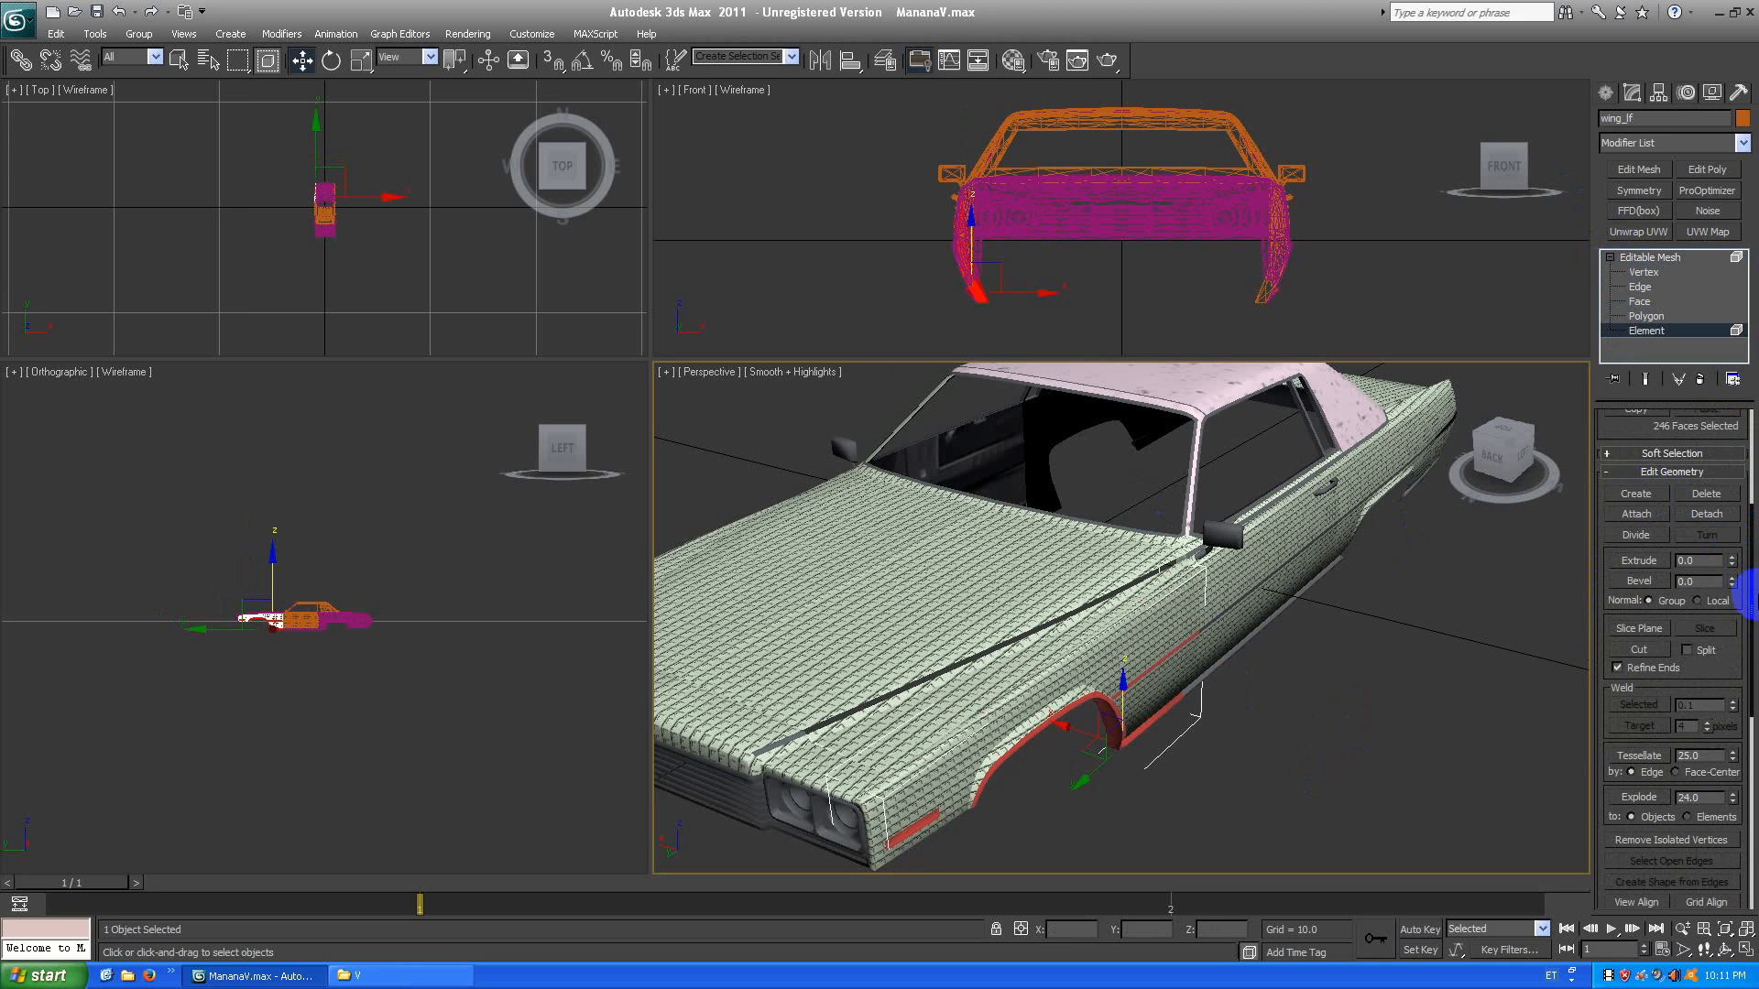
{"action": "left_click_drag", "start_coordinate": [1751, 621], "coordinate": [1750, 512]}
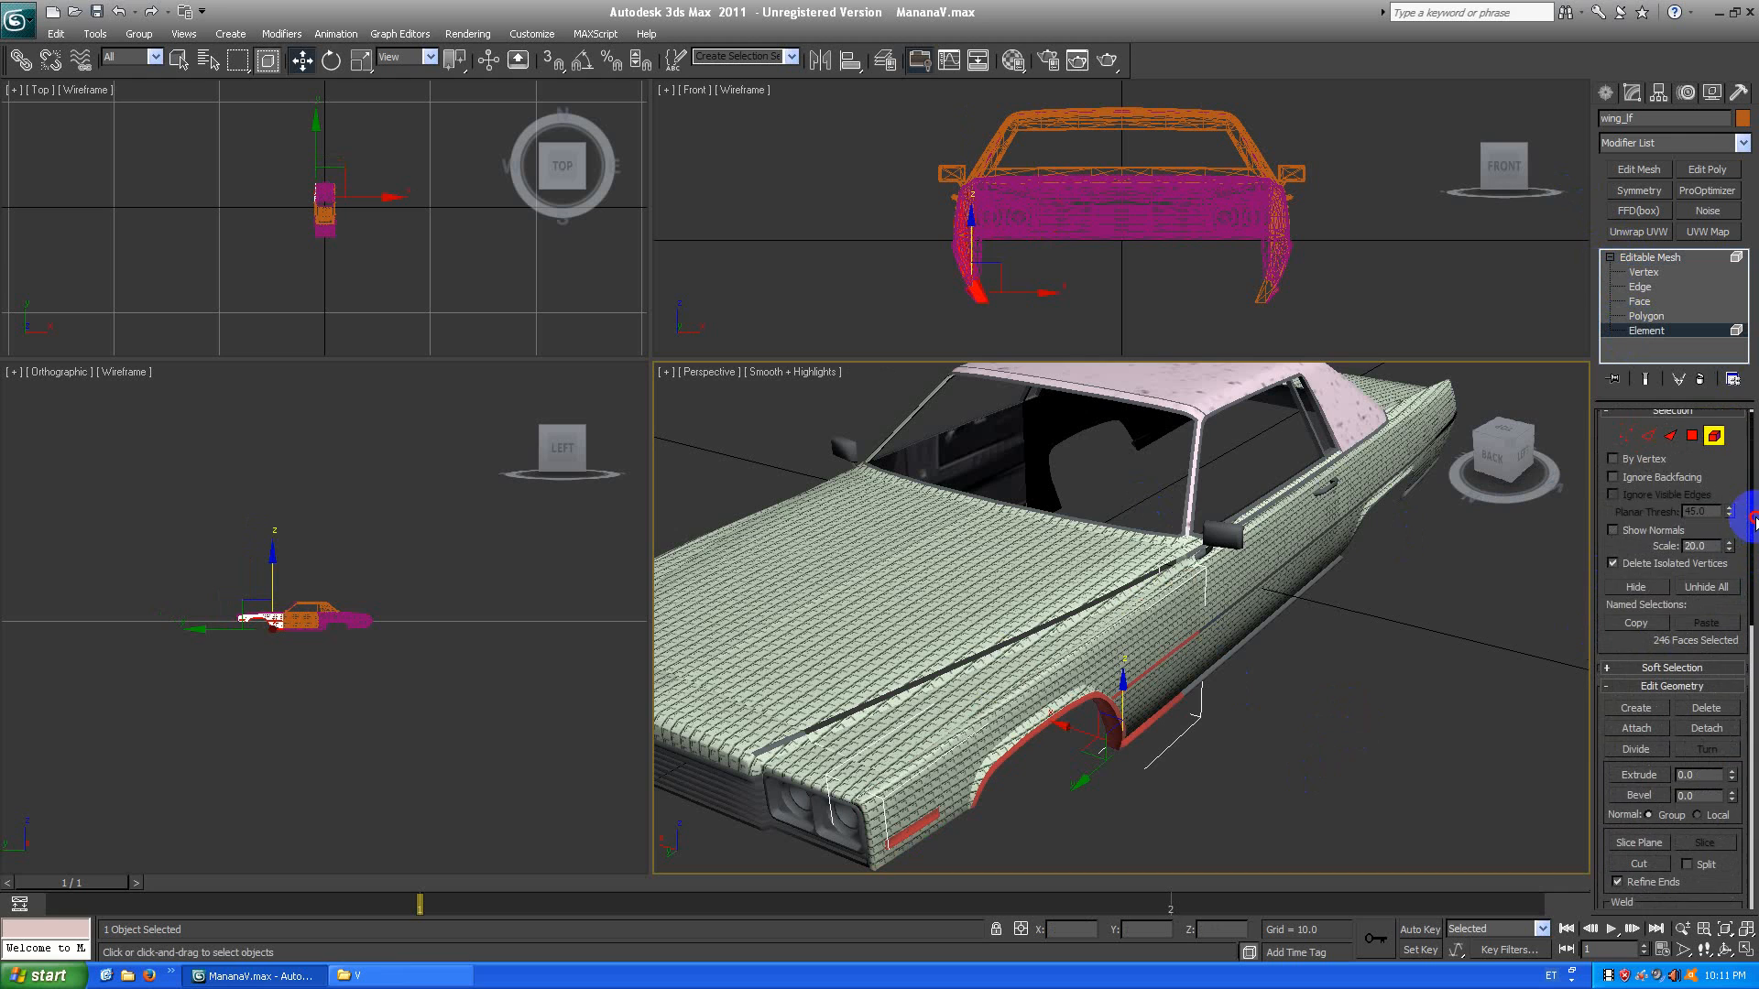
{"action": "left_click", "coordinate": [1636, 587]}
{"action": "left_click", "coordinate": [1667, 258]}
On the driver's side front door, select all painted faces by material ID 1 at the Element level.
{"action": "middle_click_drag", "start_coordinate": [1276, 692], "coordinate": [1352, 633]}
{"action": "left_click_drag", "start_coordinate": [1516, 447], "coordinate": [1466, 453]}
{"action": "middle_click_drag", "start_coordinate": [1366, 541], "coordinate": [1277, 619]}
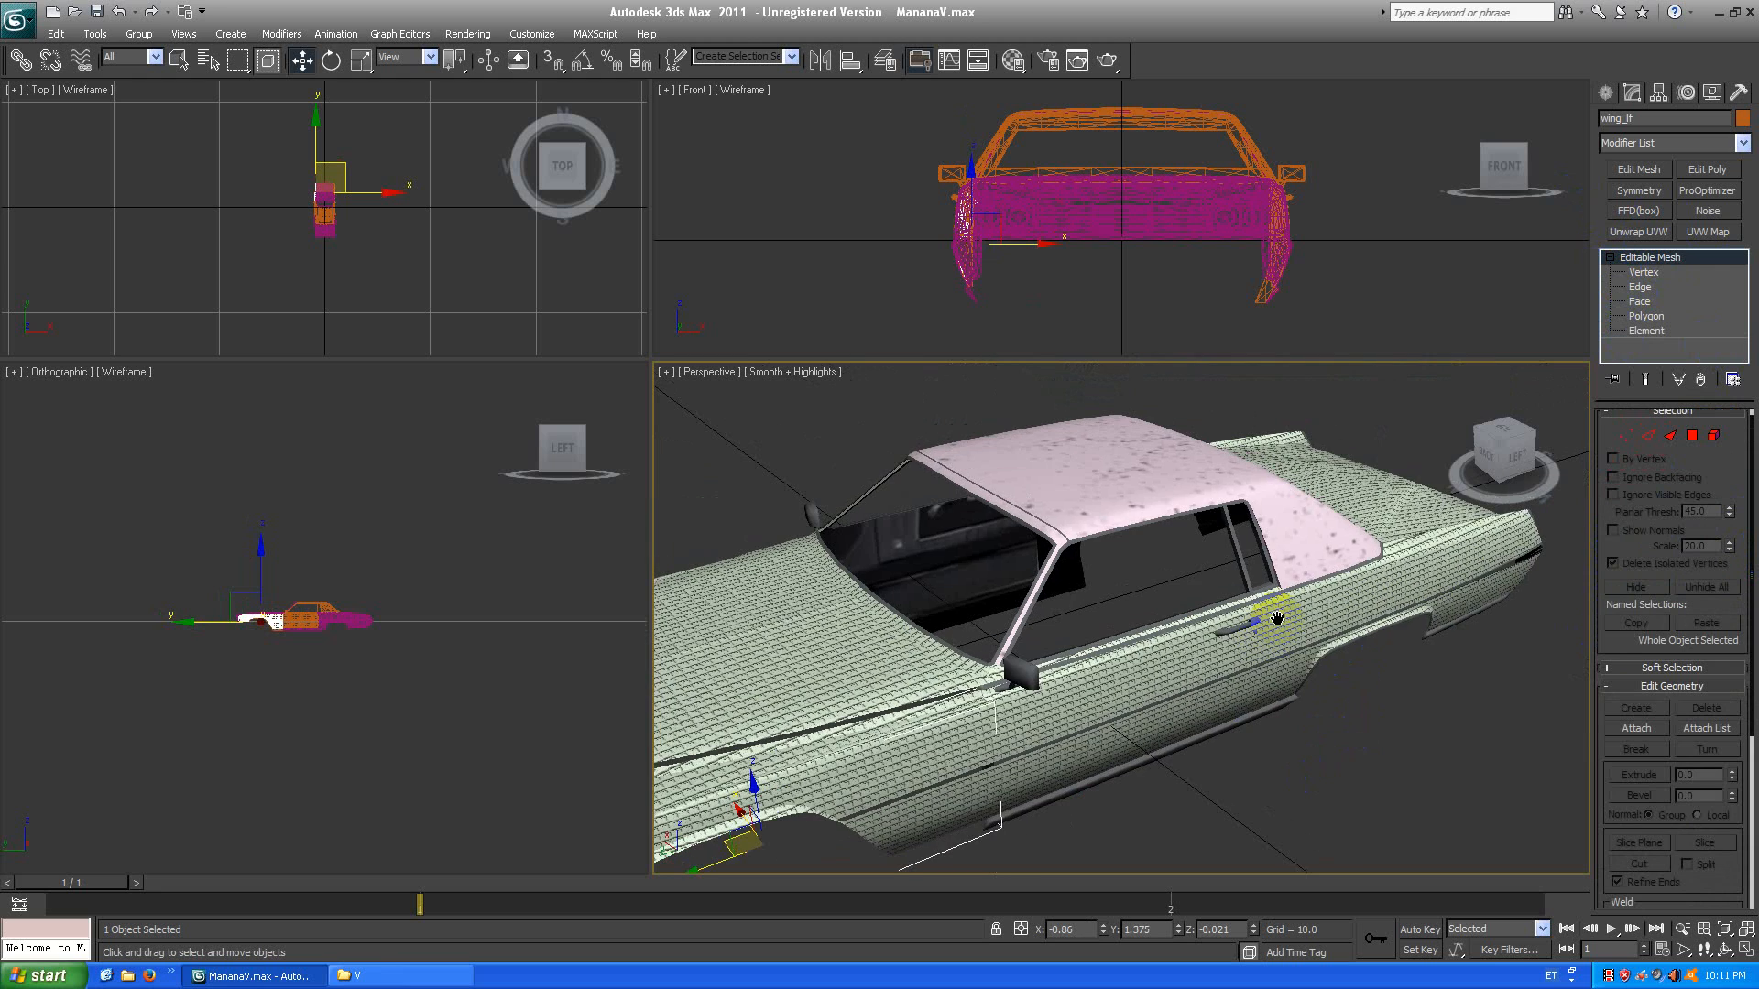
{"action": "left_click", "coordinate": [1167, 668]}
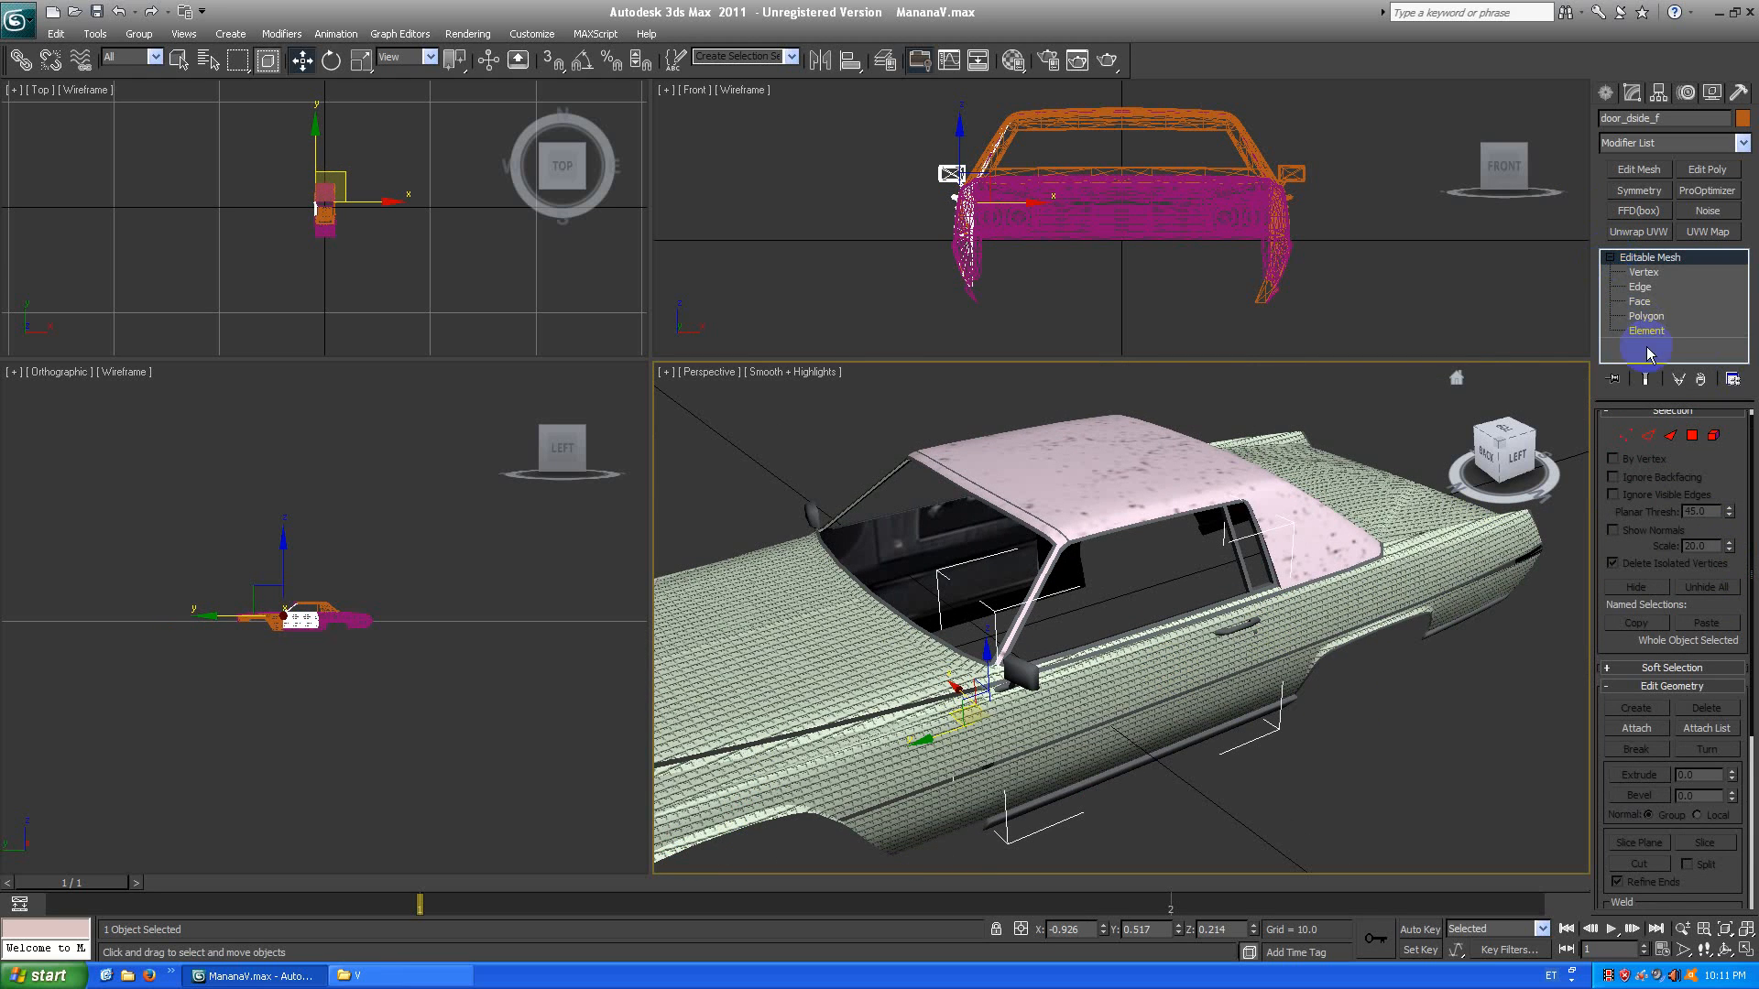
{"action": "left_click", "coordinate": [1655, 332]}
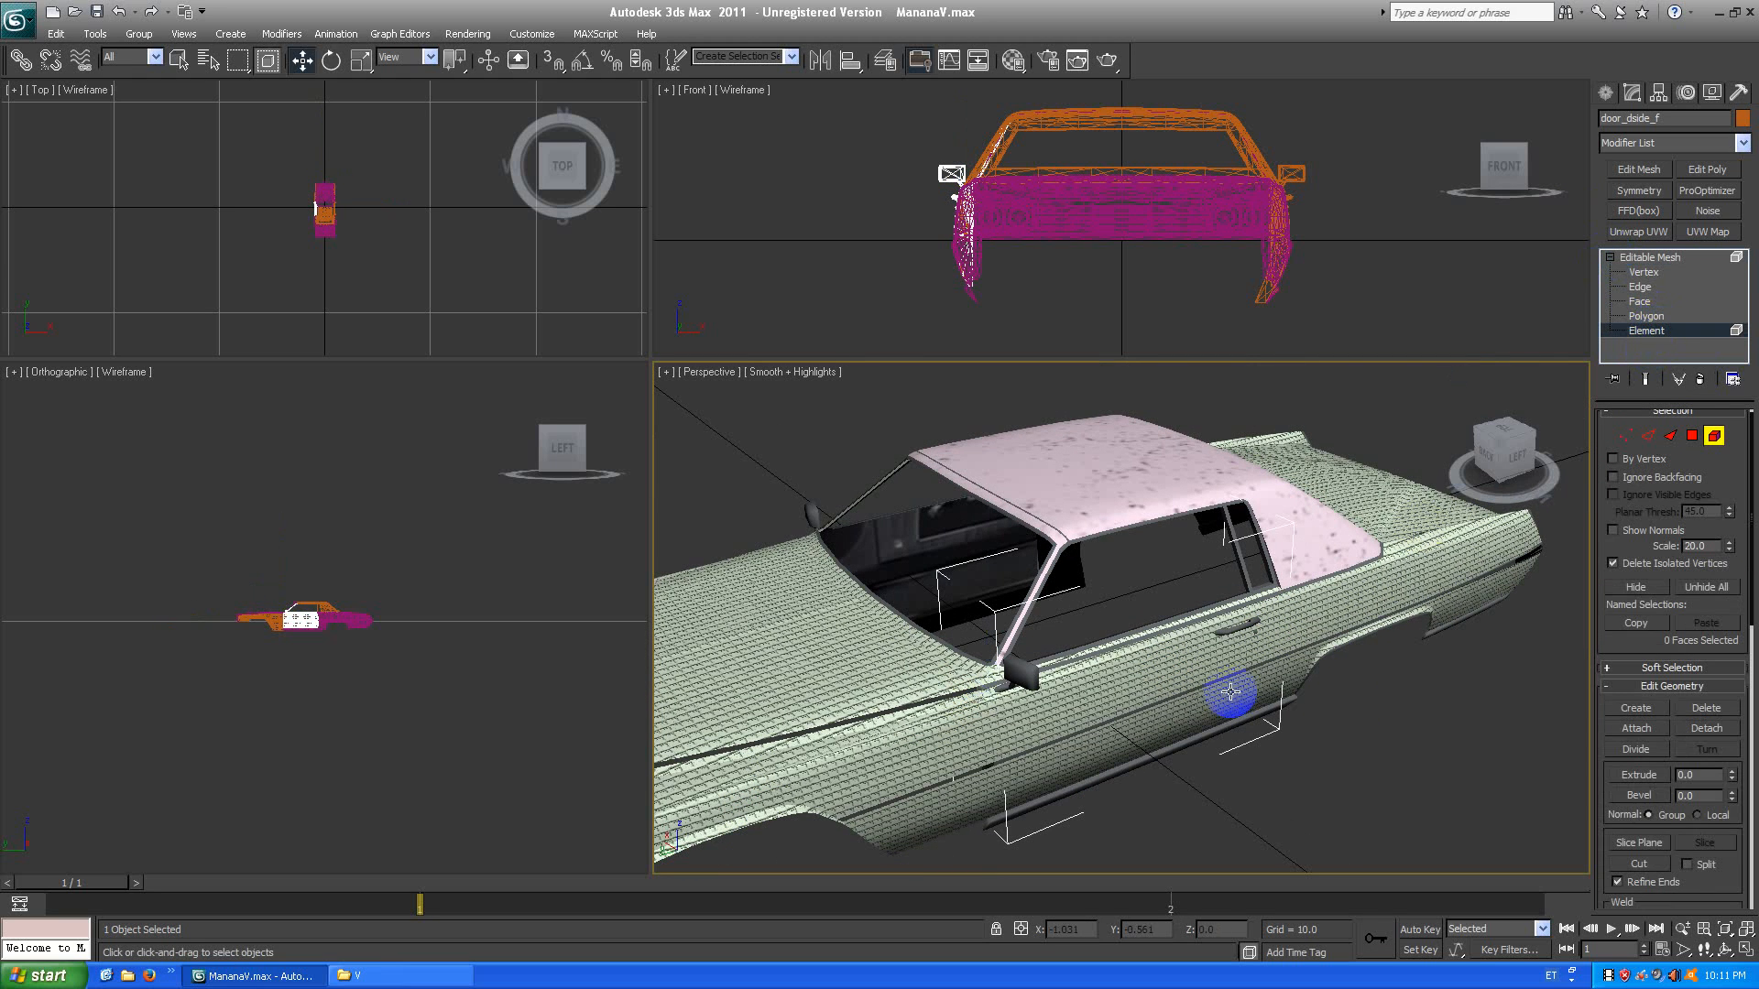
{"action": "left_click", "coordinate": [1174, 665]}
{"action": "left_click_drag", "start_coordinate": [1731, 550], "coordinate": [1751, 708]}
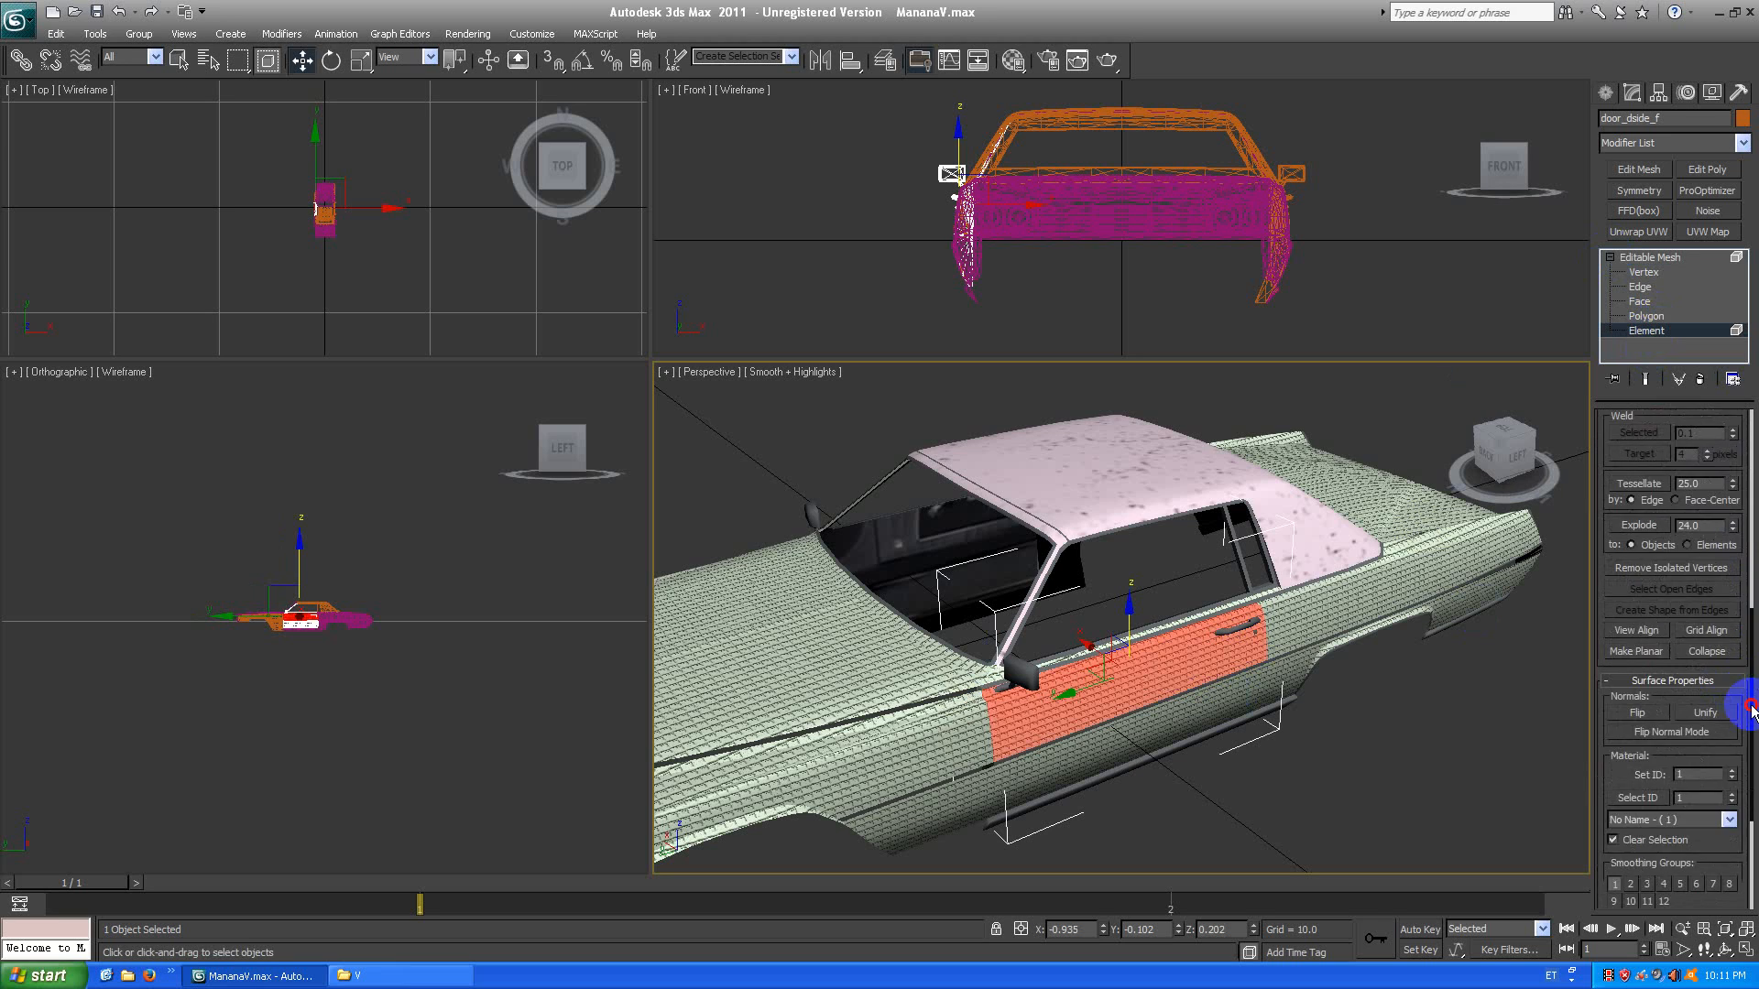
{"action": "left_click", "coordinate": [1676, 819]}
{"action": "left_click", "coordinate": [1673, 840]}
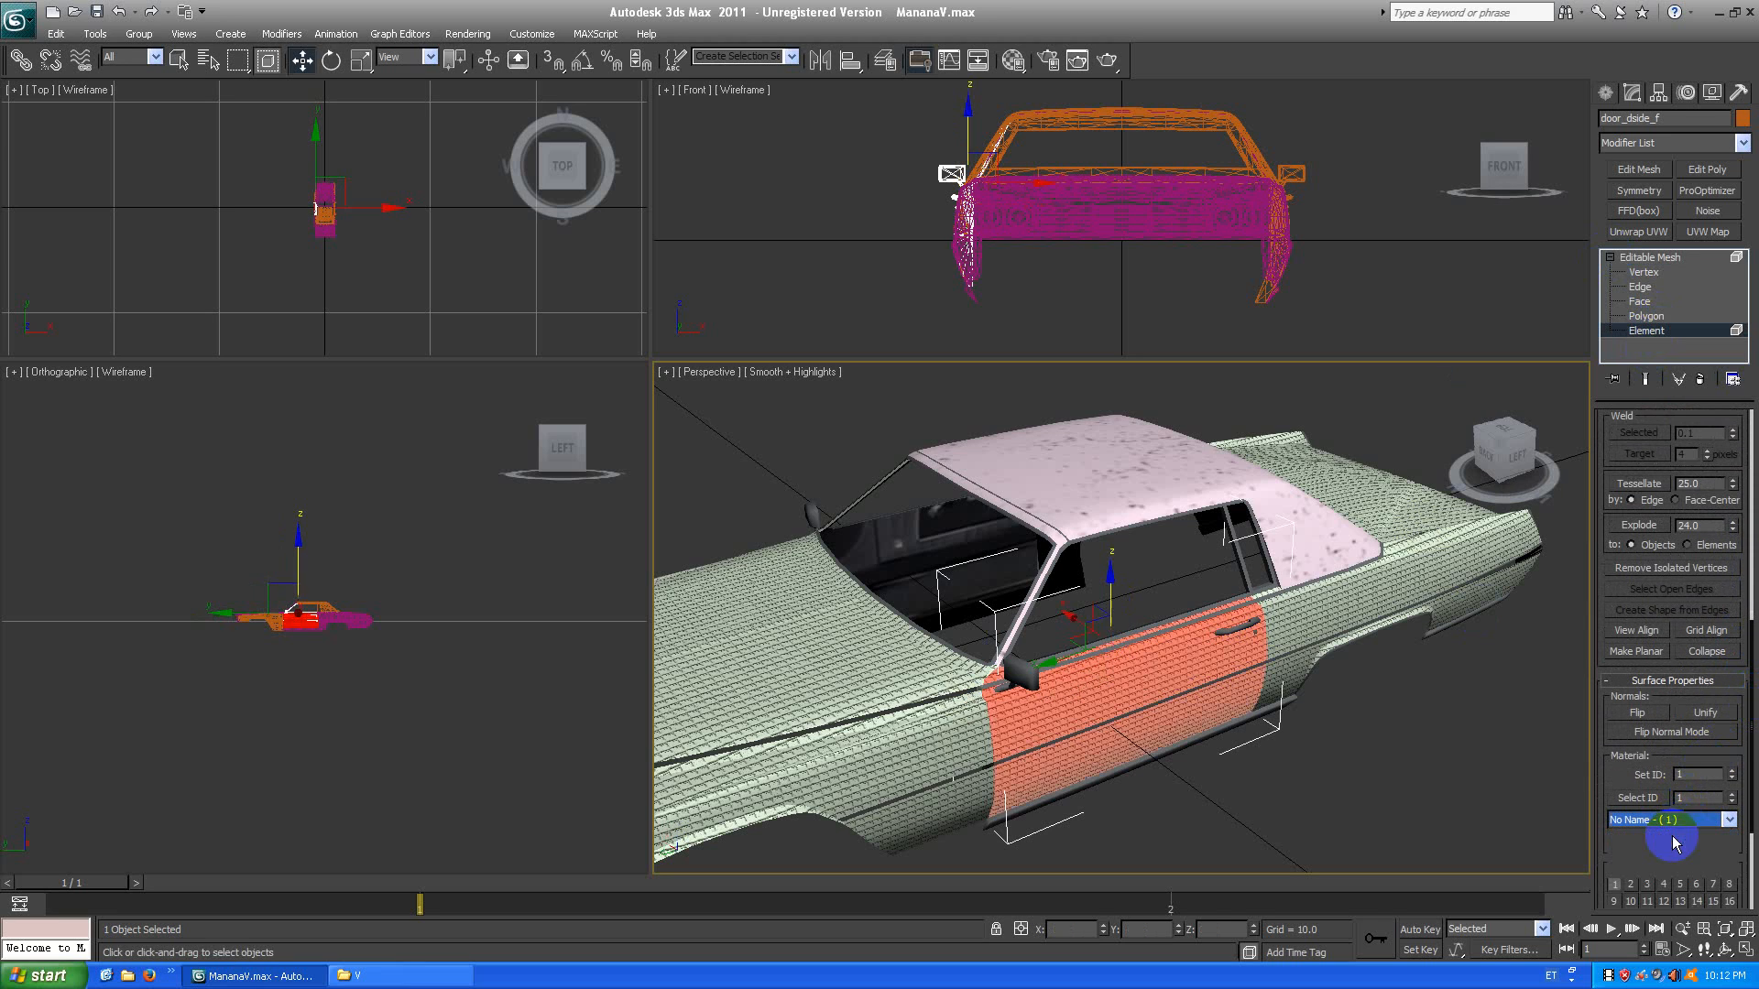
Invert the selection to the driver's side front door's unpainted elements, and hide them.
{"action": "left_click", "coordinate": [1315, 754]}
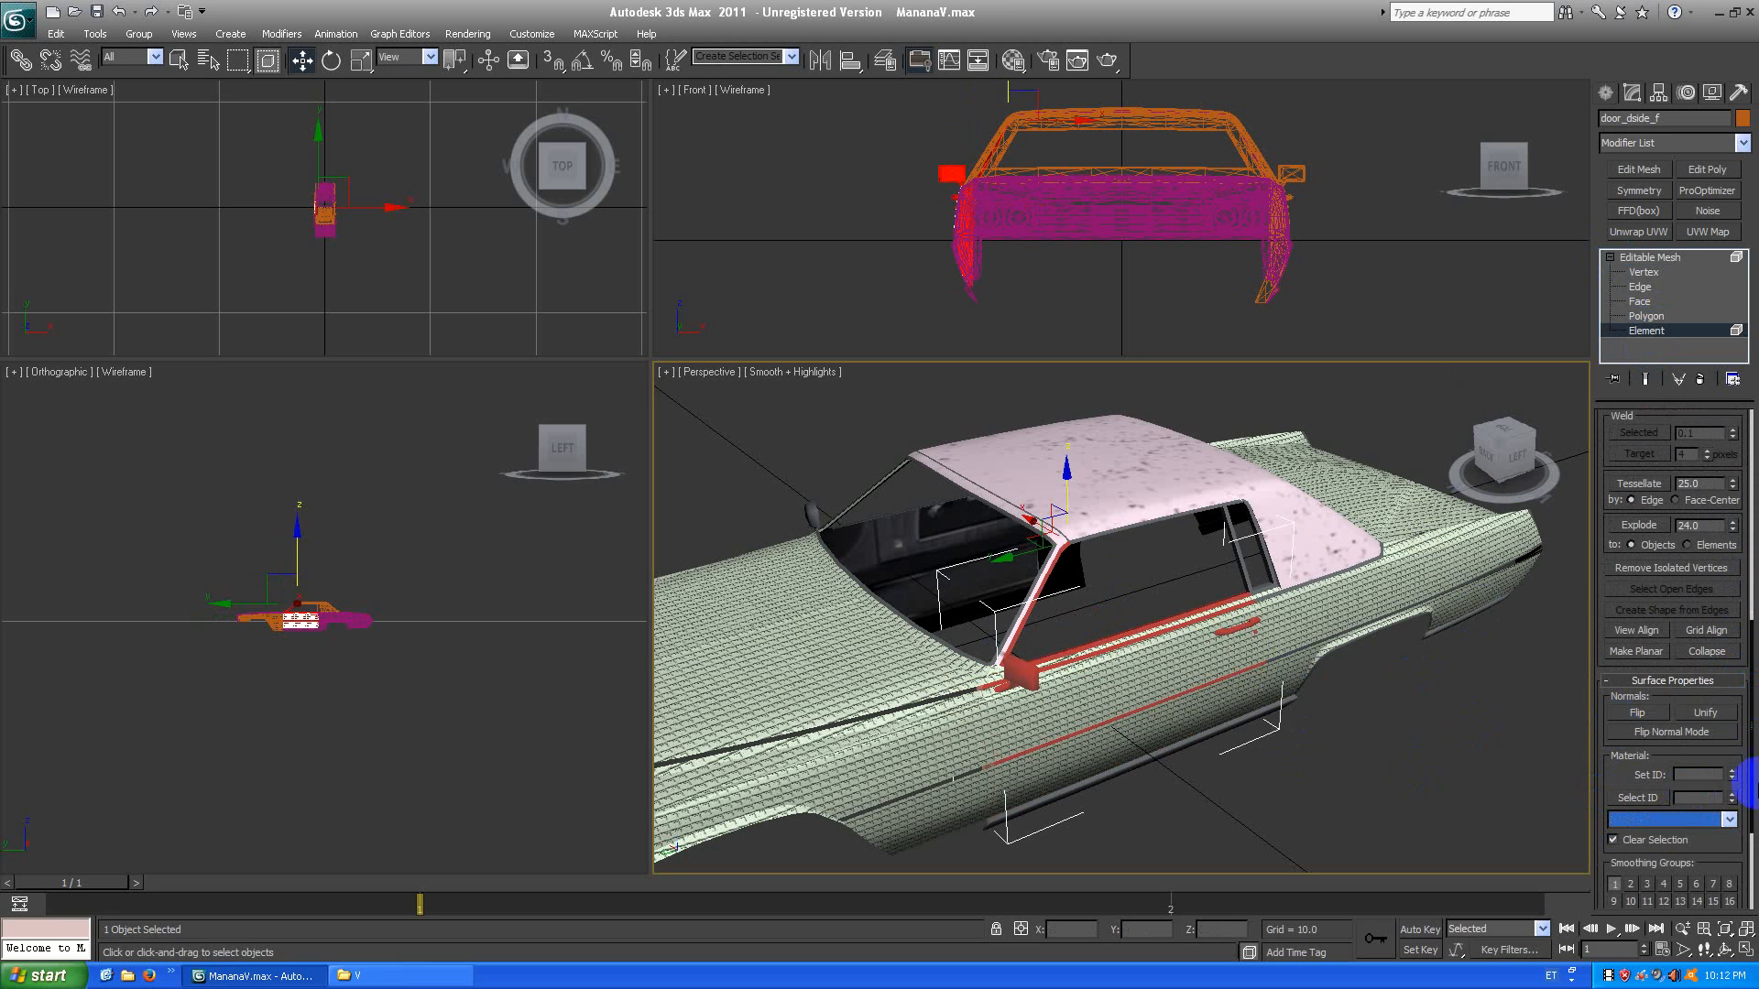
{"action": "left_click_drag", "start_coordinate": [1752, 753], "coordinate": [1752, 542]}
{"action": "left_click", "coordinate": [1645, 589]}
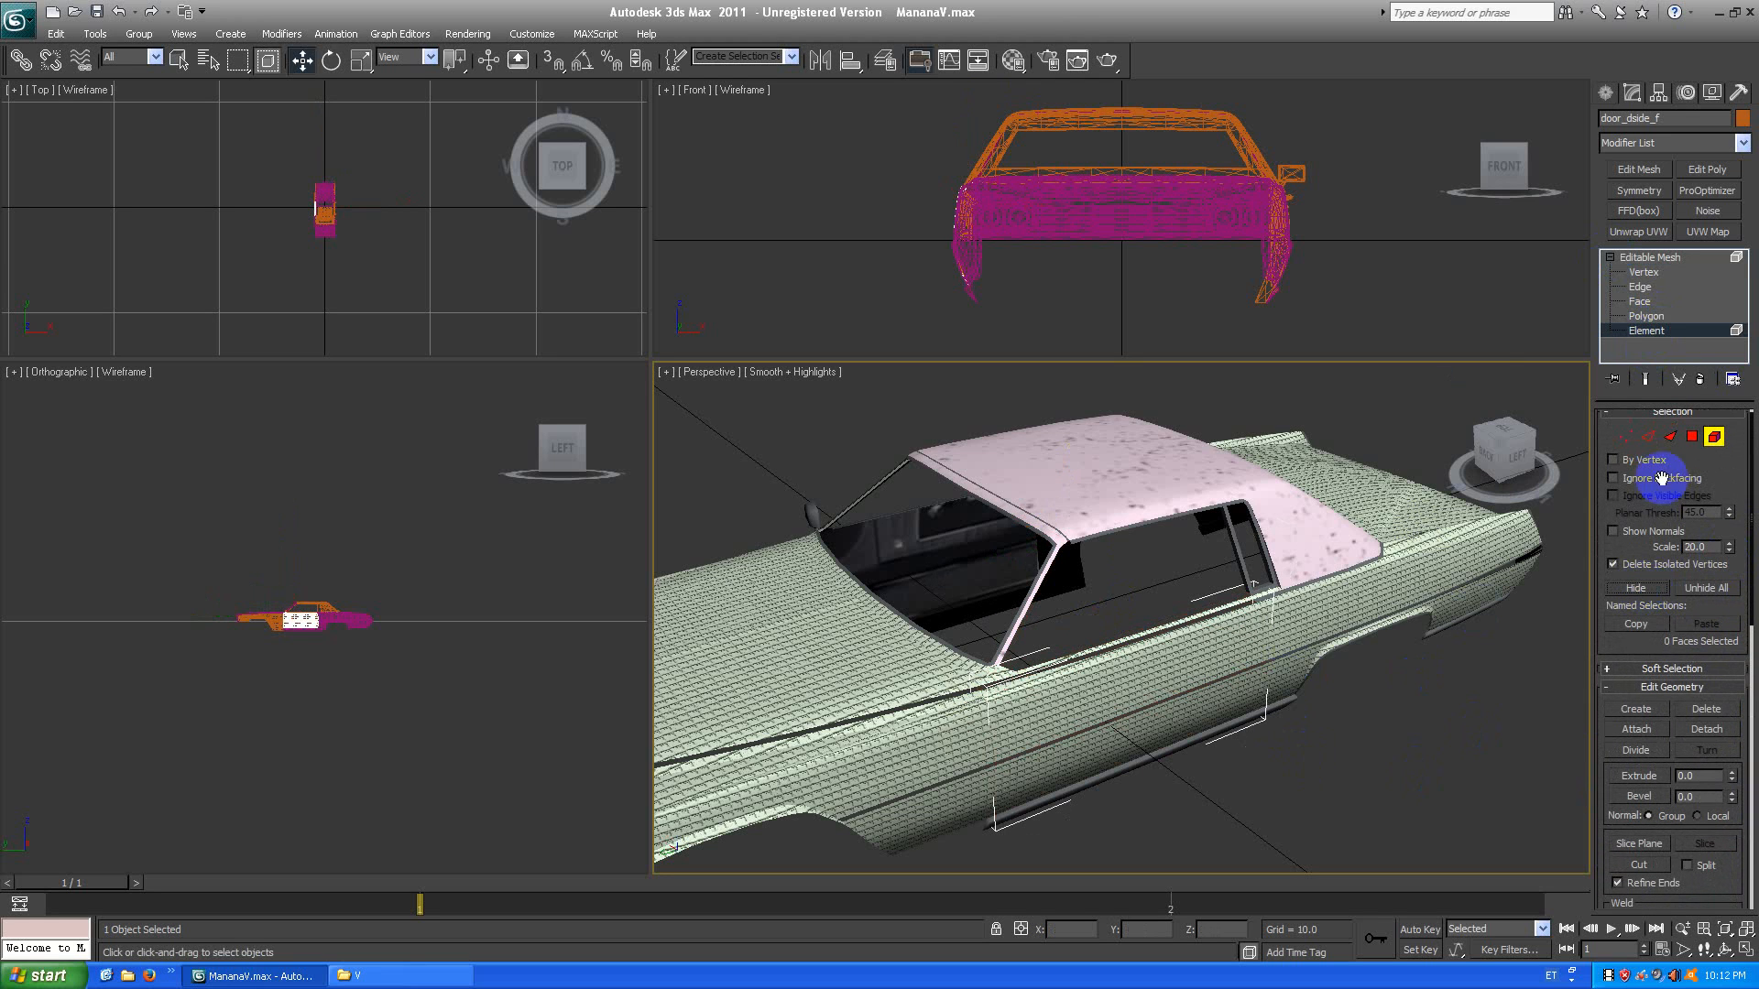
{"action": "left_click", "coordinate": [1648, 258]}
On the roof, select all painted faces by material ID 1 at the Element level.
{"action": "left_click_drag", "start_coordinate": [1510, 456], "coordinate": [1386, 456]}
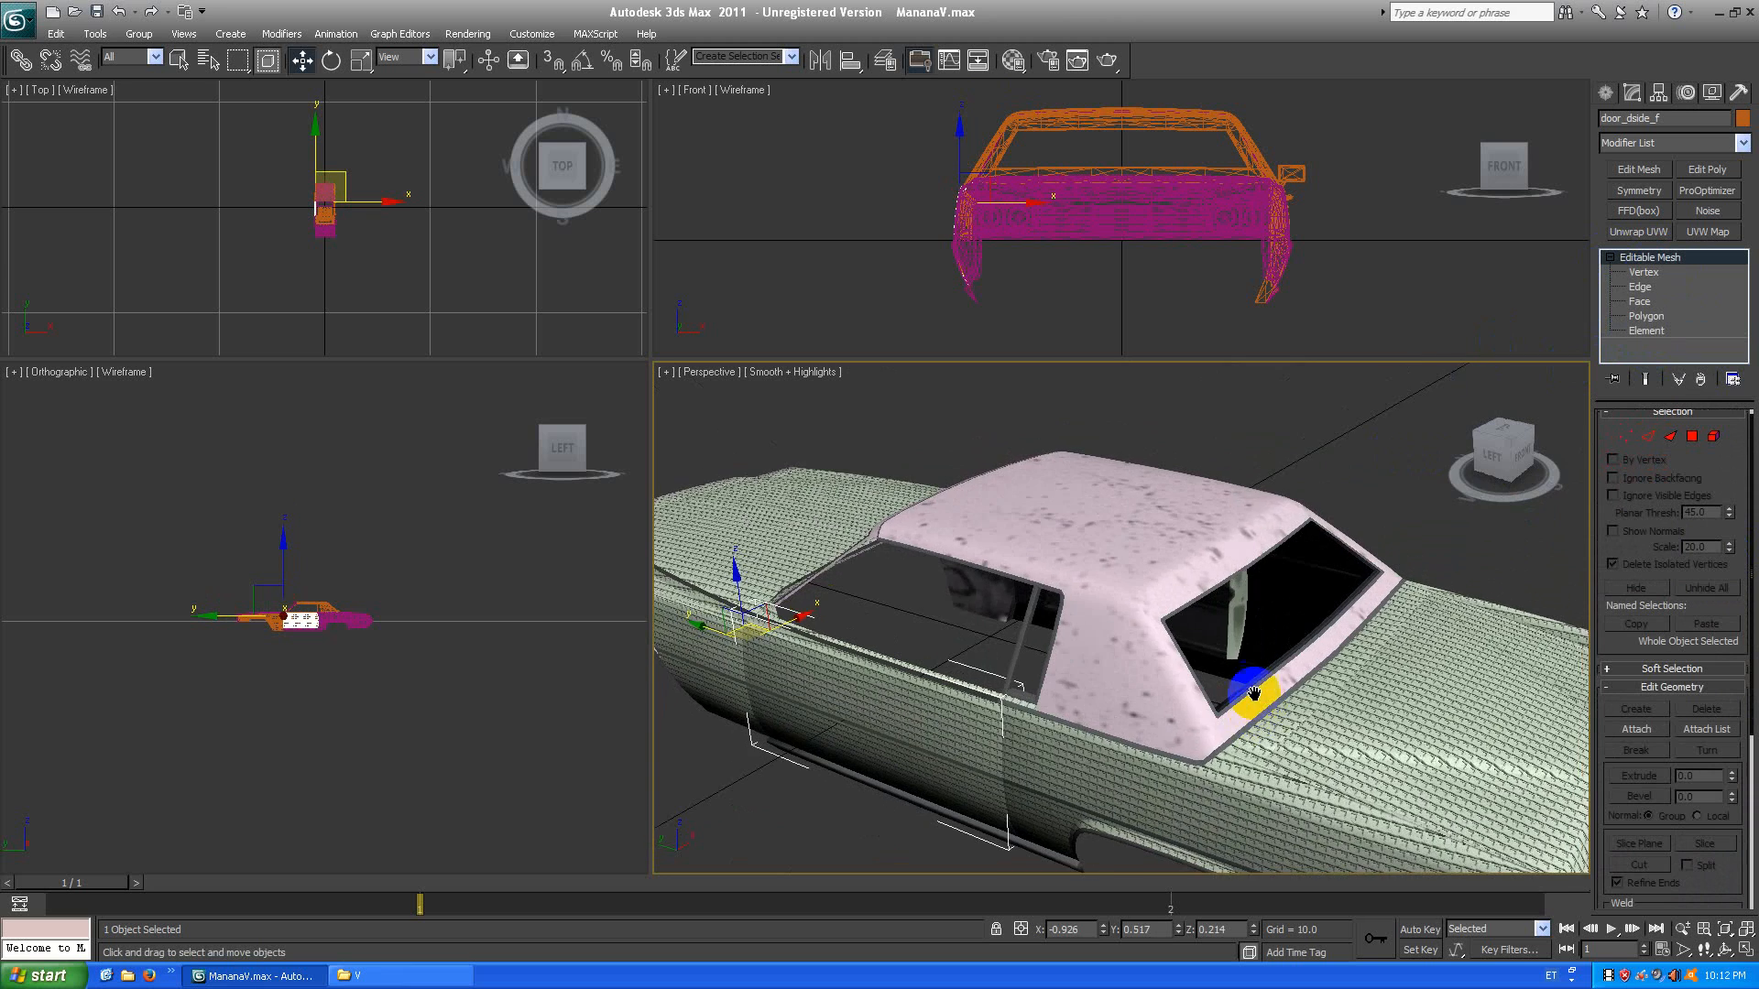
{"action": "middle_click_drag", "start_coordinate": [1251, 687], "coordinate": [1178, 643]}
{"action": "left_click", "coordinate": [1055, 538]}
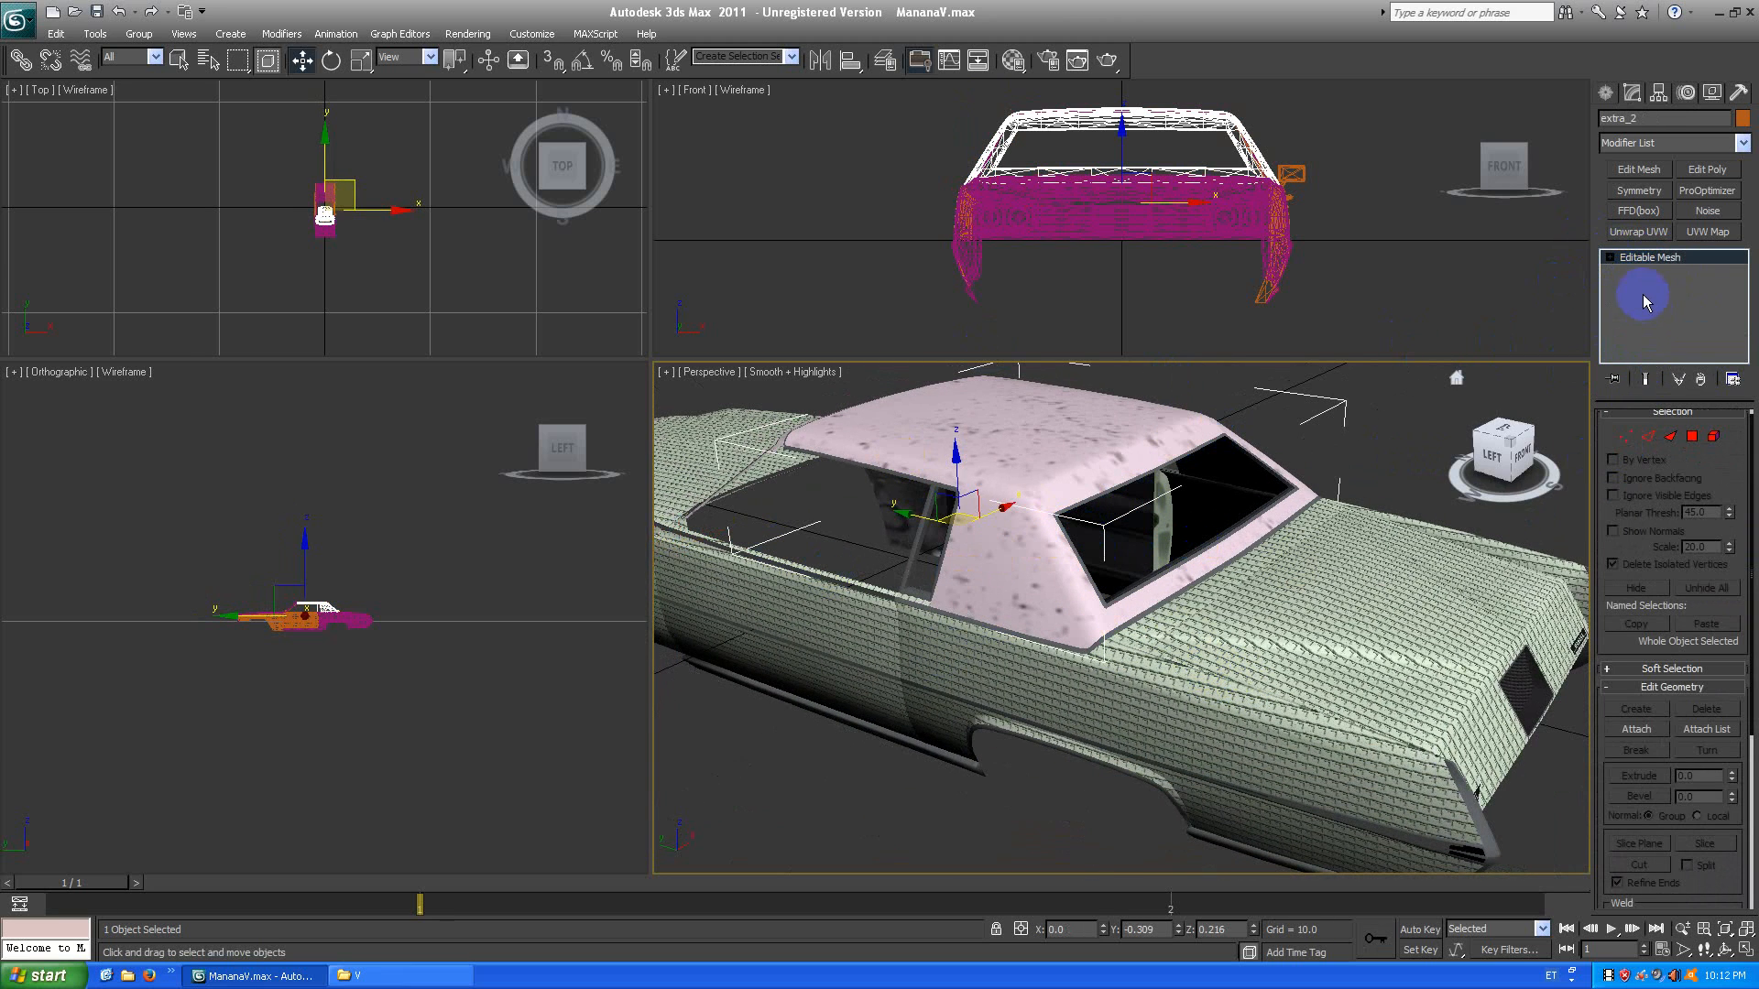
{"action": "left_click", "coordinate": [1611, 259]}
{"action": "left_click", "coordinate": [1646, 331]}
{"action": "left_click", "coordinate": [1053, 533]}
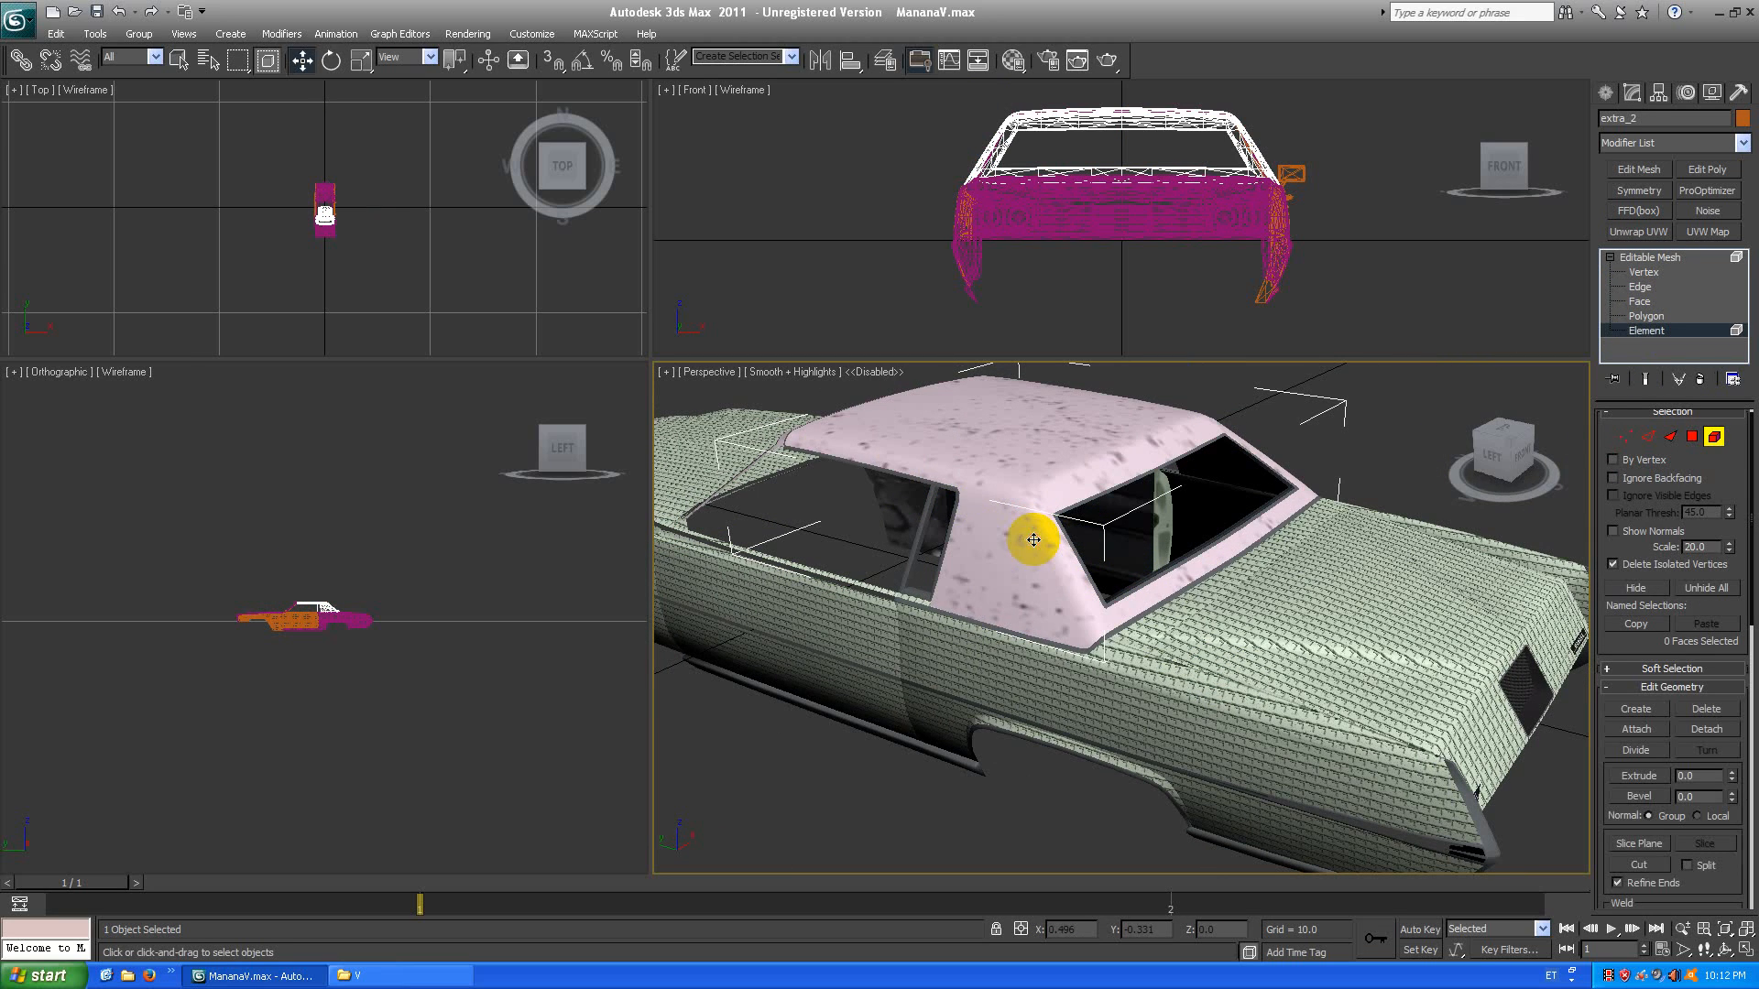
{"action": "left_click_drag", "start_coordinate": [1745, 467], "coordinate": [1738, 719]}
{"action": "left_click", "coordinate": [1683, 756]}
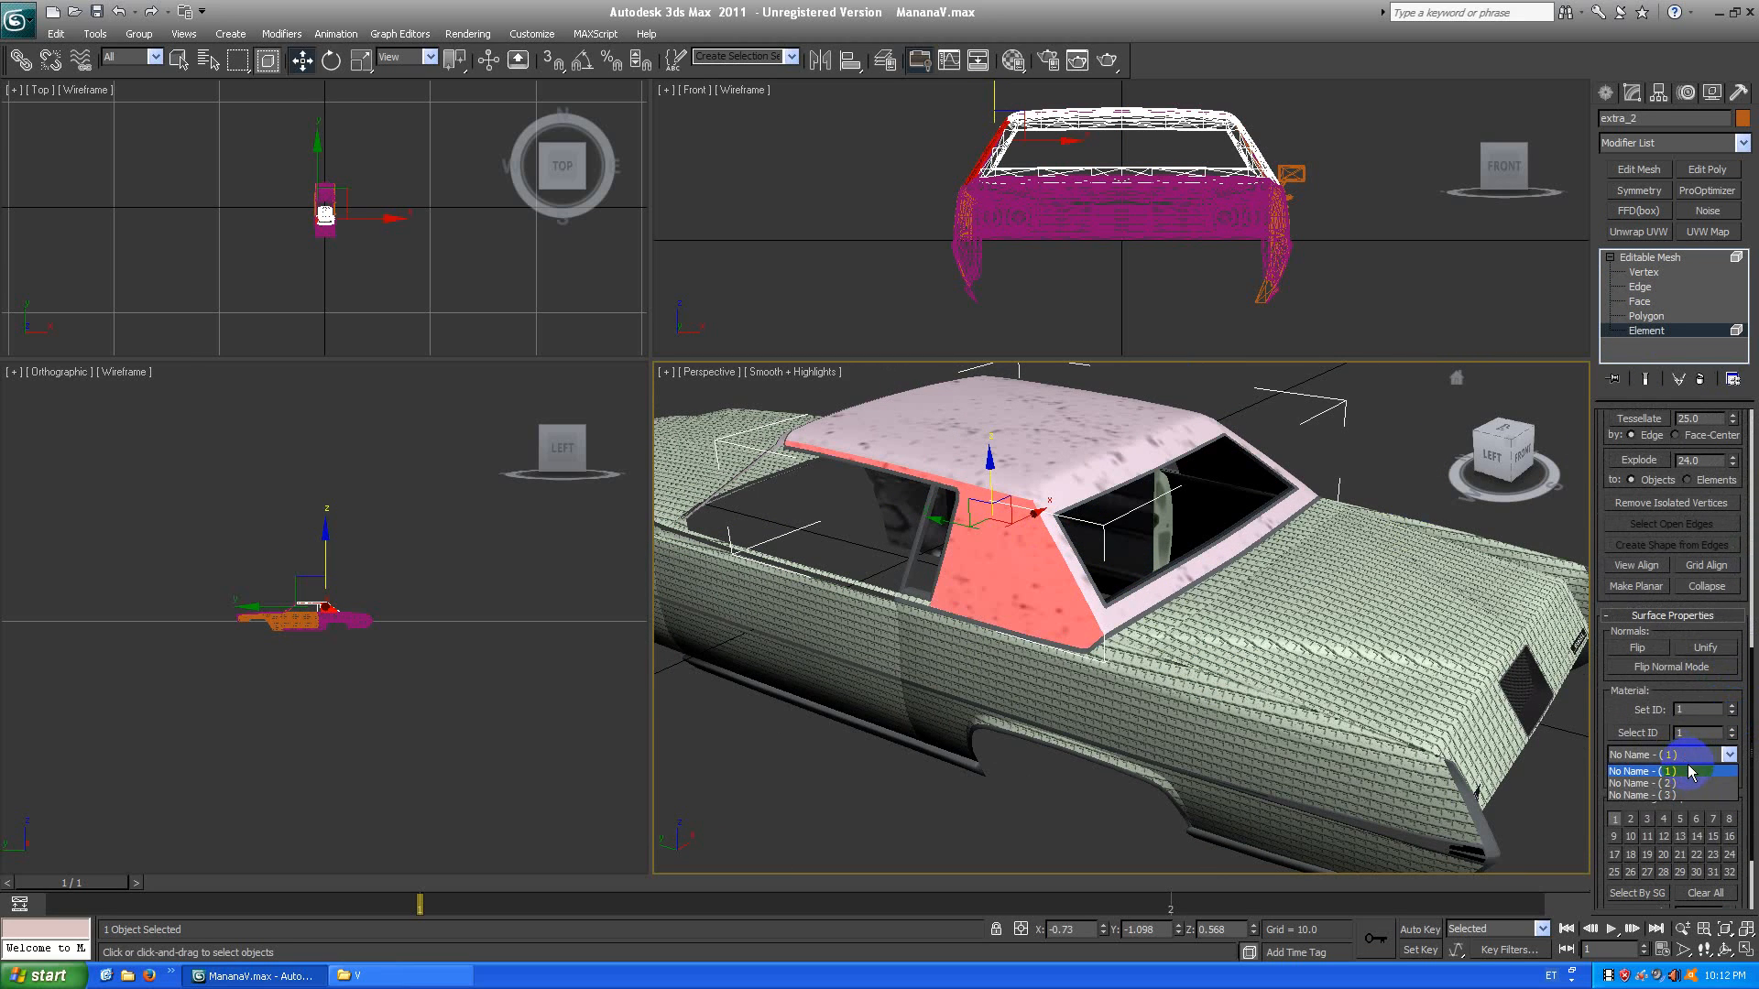
{"action": "left_click", "coordinate": [1688, 766]}
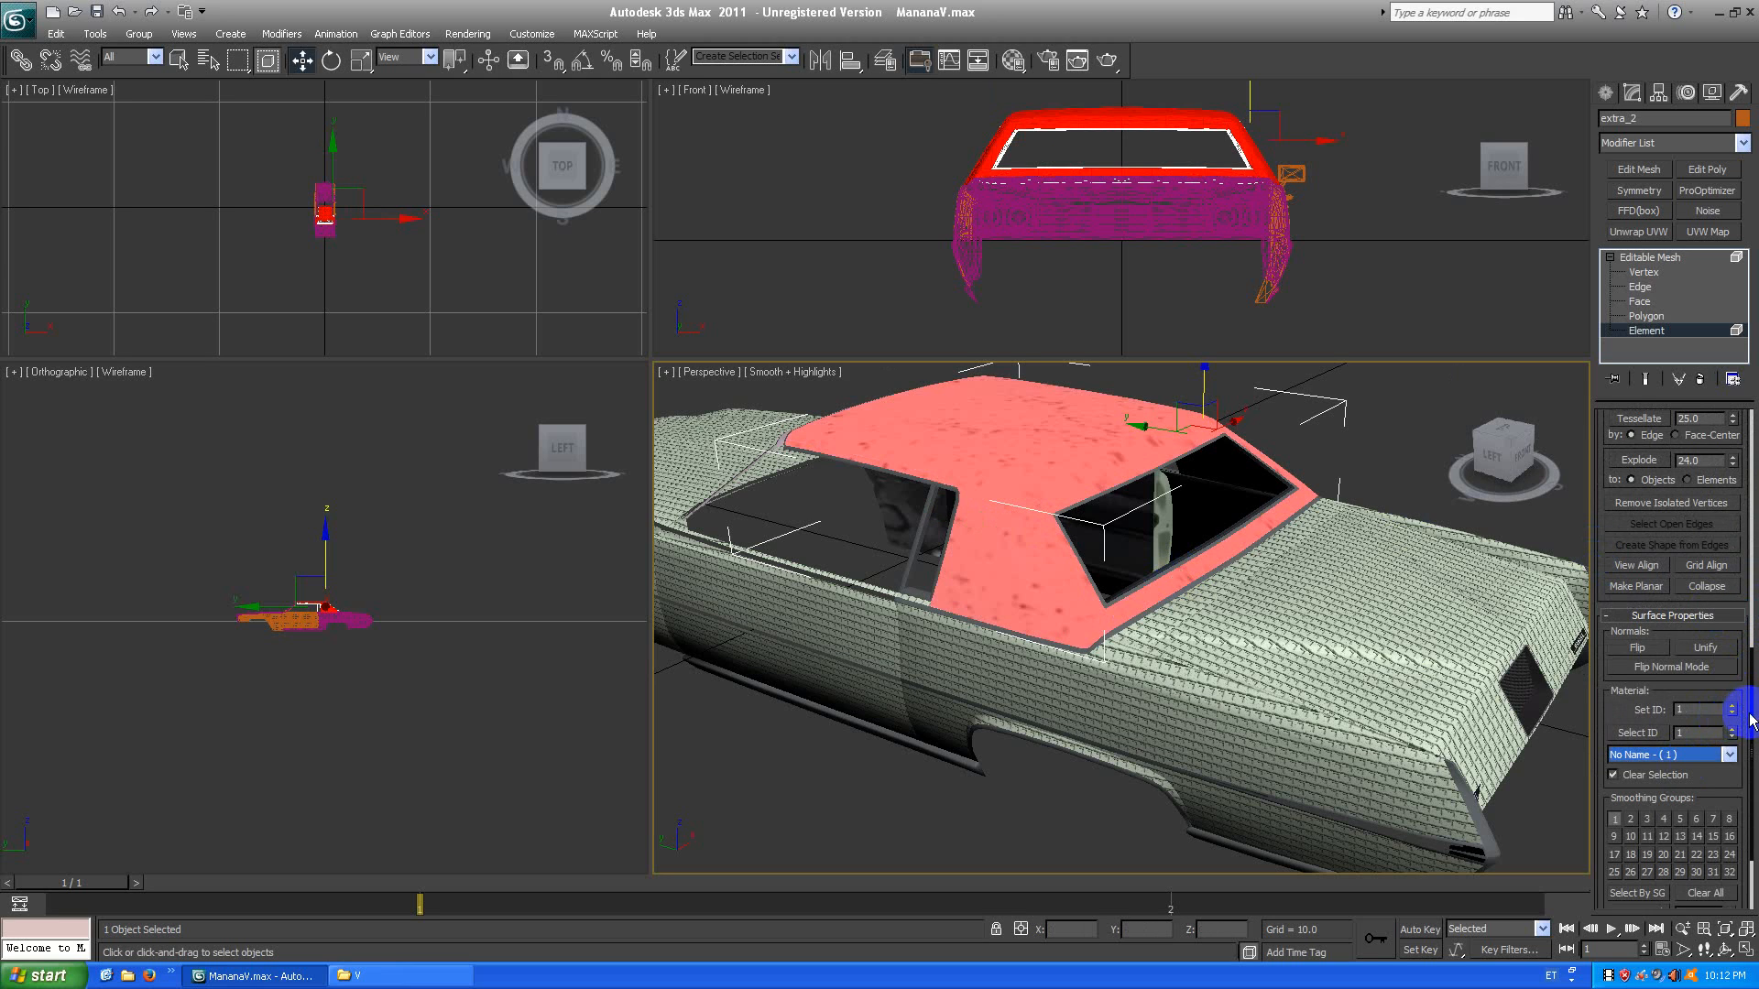
Invert the selection to the roof's unpainted trim elements, and hide them.
{"action": "mouse_move", "coordinate": [1752, 719]}
{"action": "left_mouse_down"}
{"action": "mouse_move", "coordinate": [1750, 674]}
{"action": "mouse_move", "coordinate": [1752, 720]}
{"action": "left_mouse_up"}
{"action": "left_click", "coordinate": [1139, 658]}
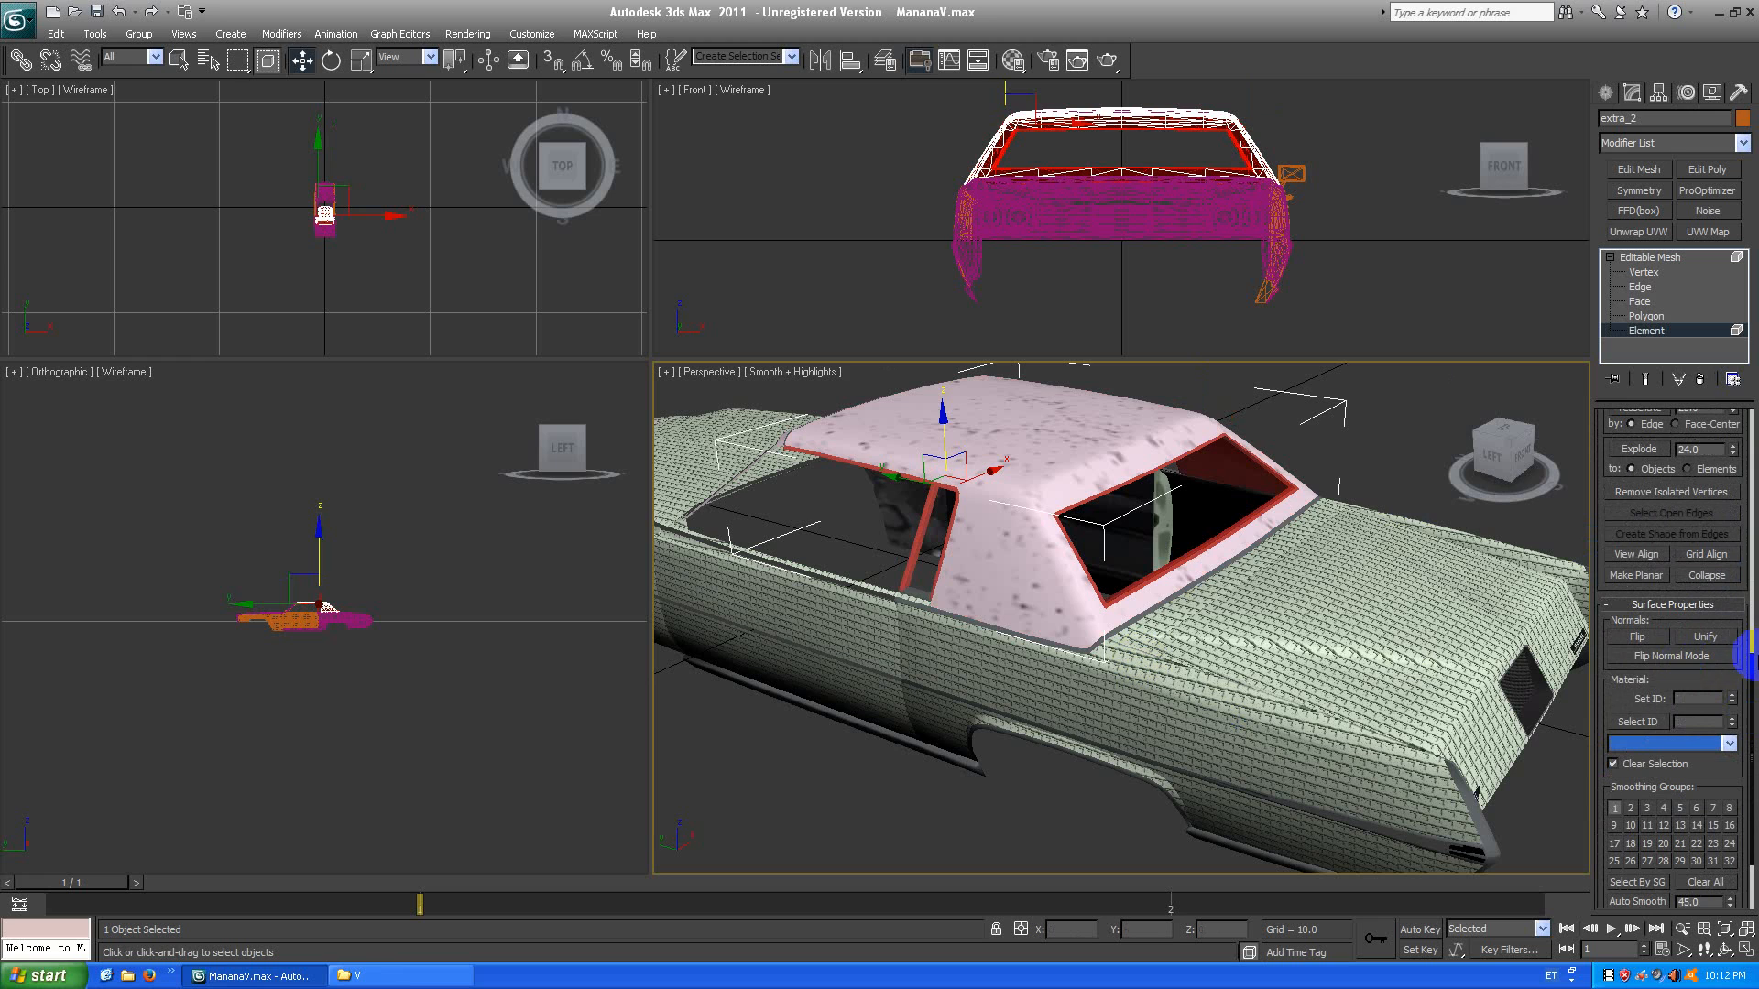
{"action": "left_click_drag", "start_coordinate": [1751, 692], "coordinate": [1727, 443]}
{"action": "left_click", "coordinate": [1660, 556]}
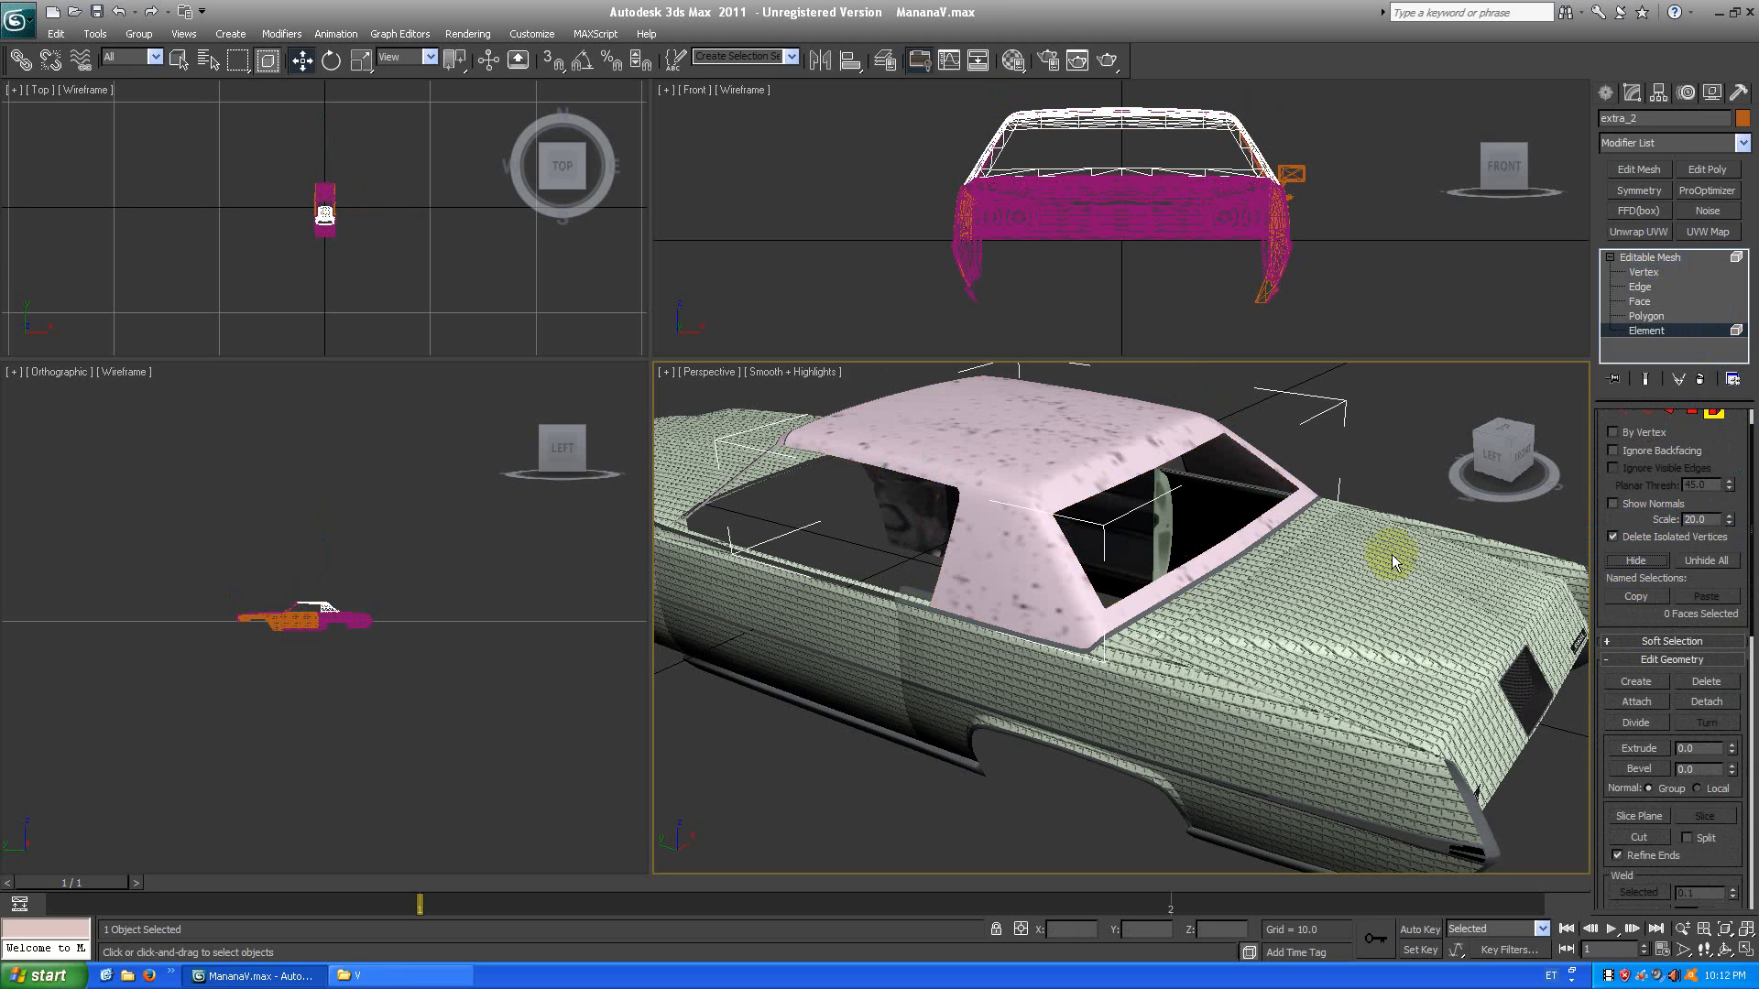
{"action": "middle_click_drag", "start_coordinate": [1349, 641], "coordinate": [1257, 589]}
{"action": "left_click", "coordinate": [1640, 261]}
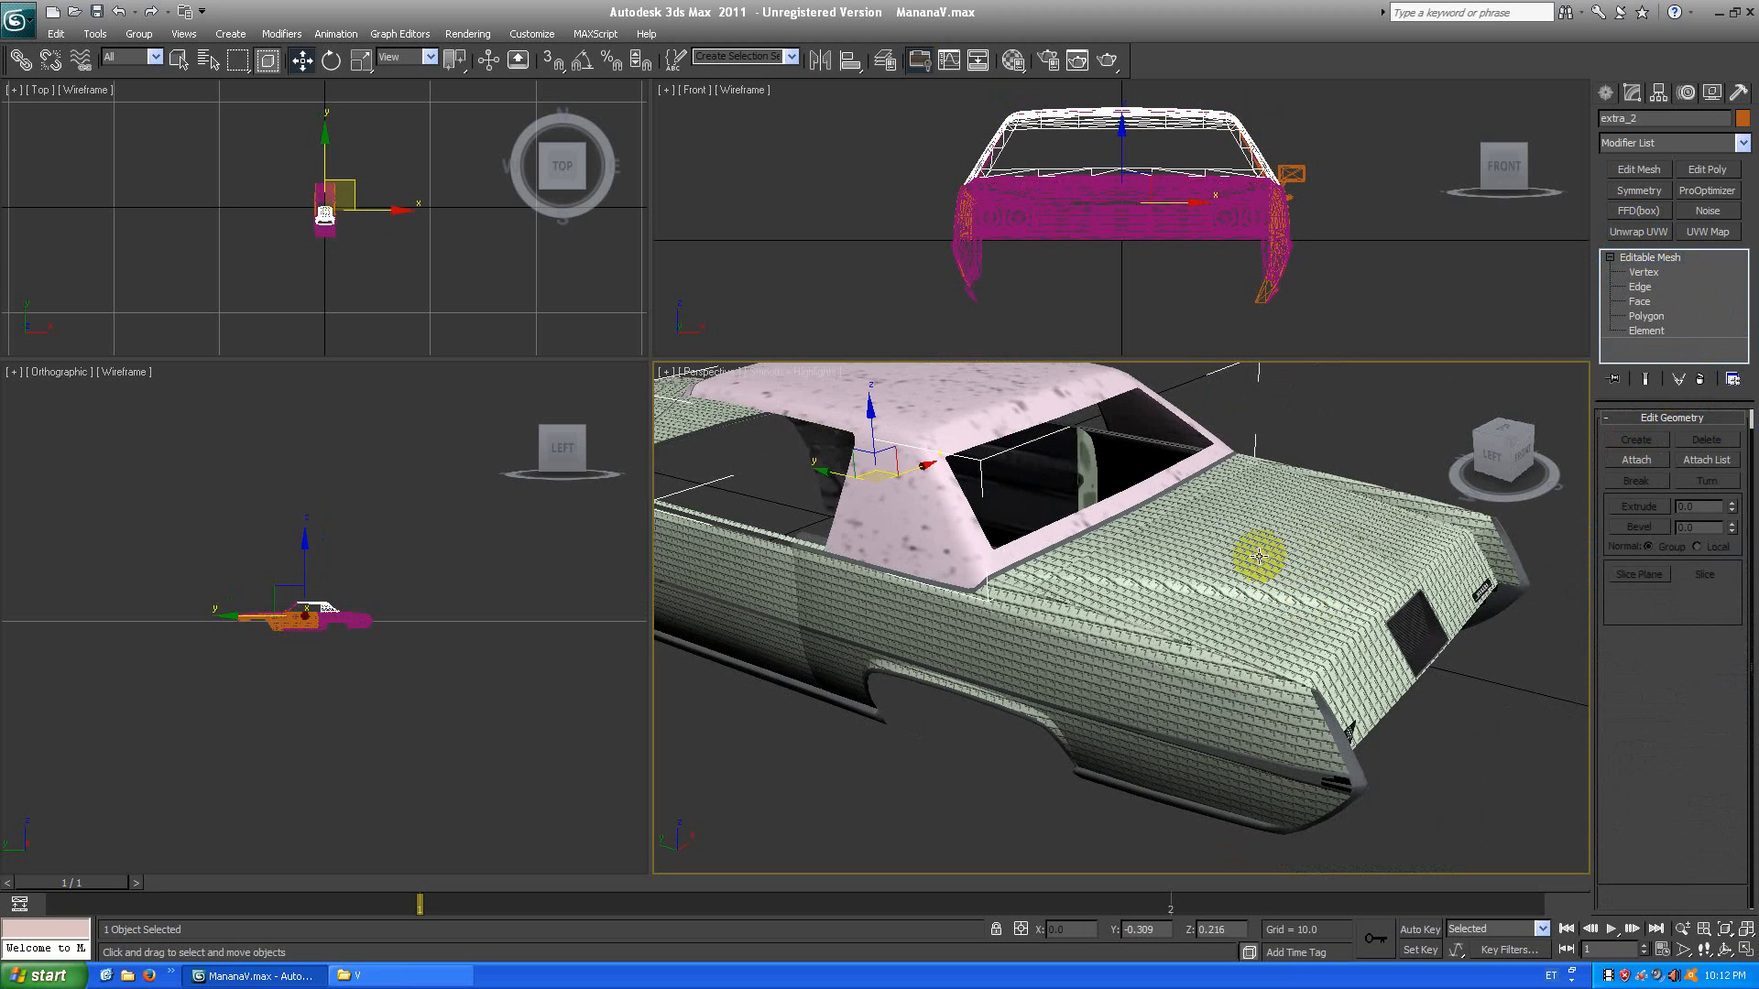
On the boot lid, select all painted faces by material ID 1 at the Element level.
{"action": "left_click", "coordinate": [1259, 555]}
{"action": "left_click", "coordinate": [1610, 258]}
{"action": "left_click", "coordinate": [1617, 330]}
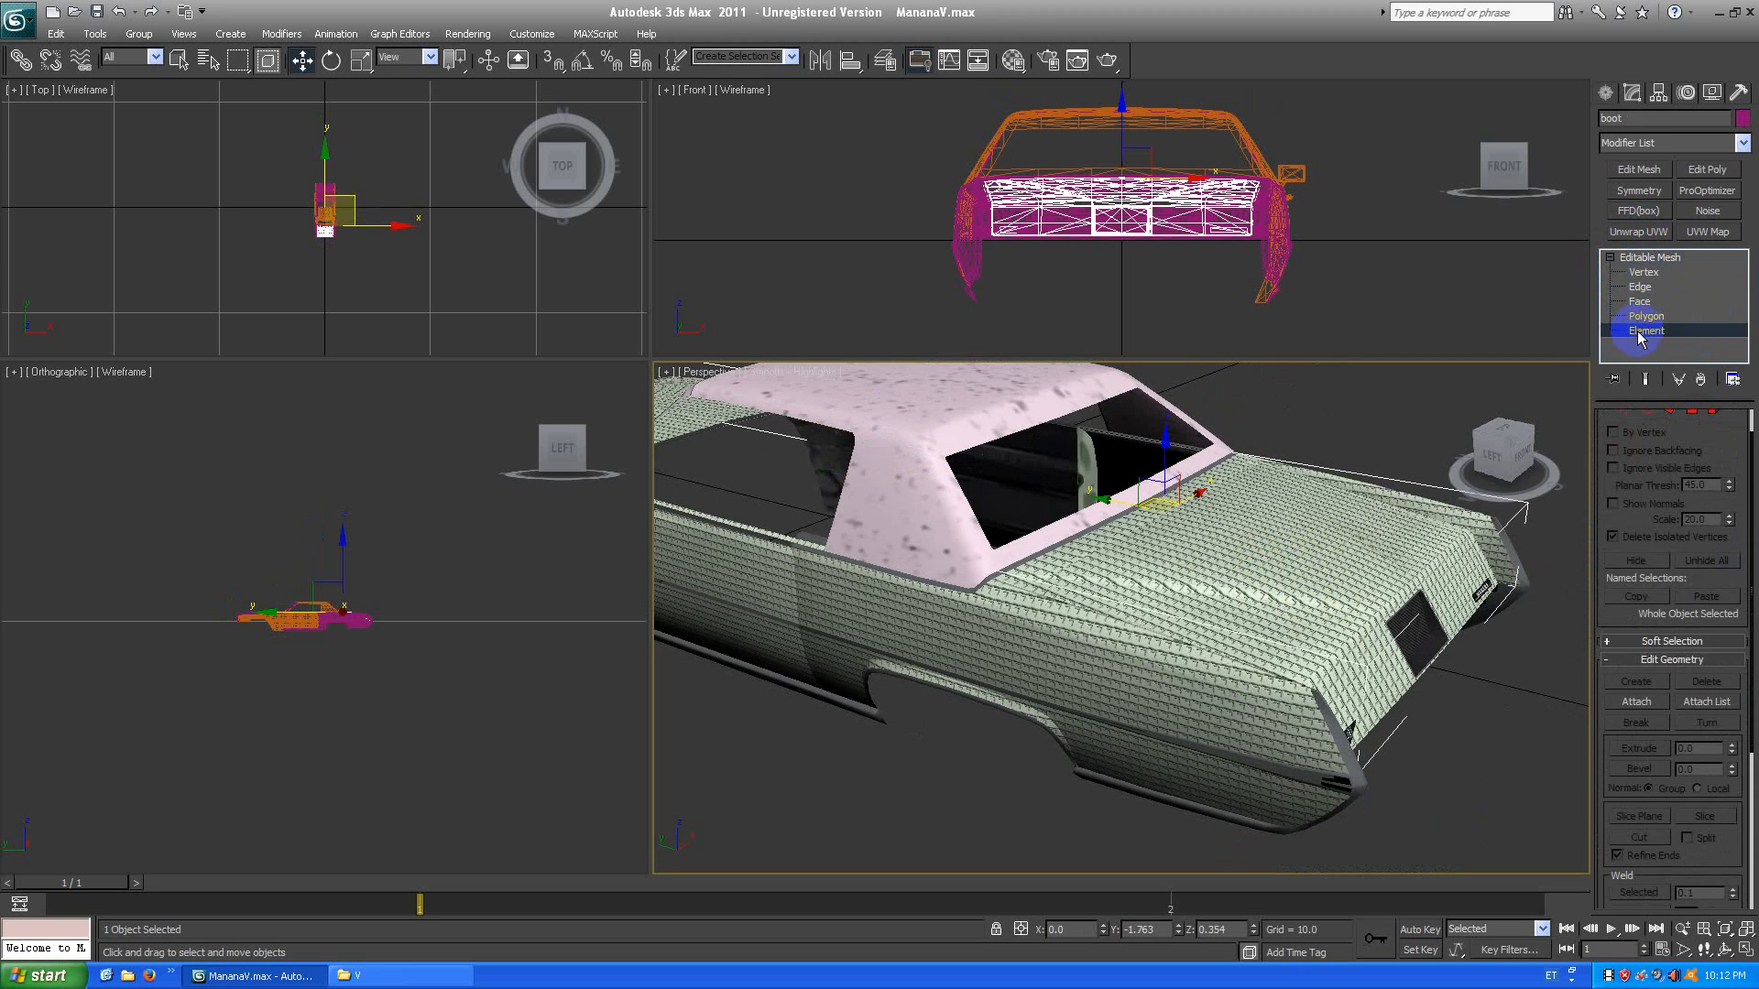
{"action": "left_click", "coordinate": [1299, 571]}
{"action": "left_click_drag", "start_coordinate": [1751, 539], "coordinate": [1751, 756]}
{"action": "left_click", "coordinate": [1678, 715]}
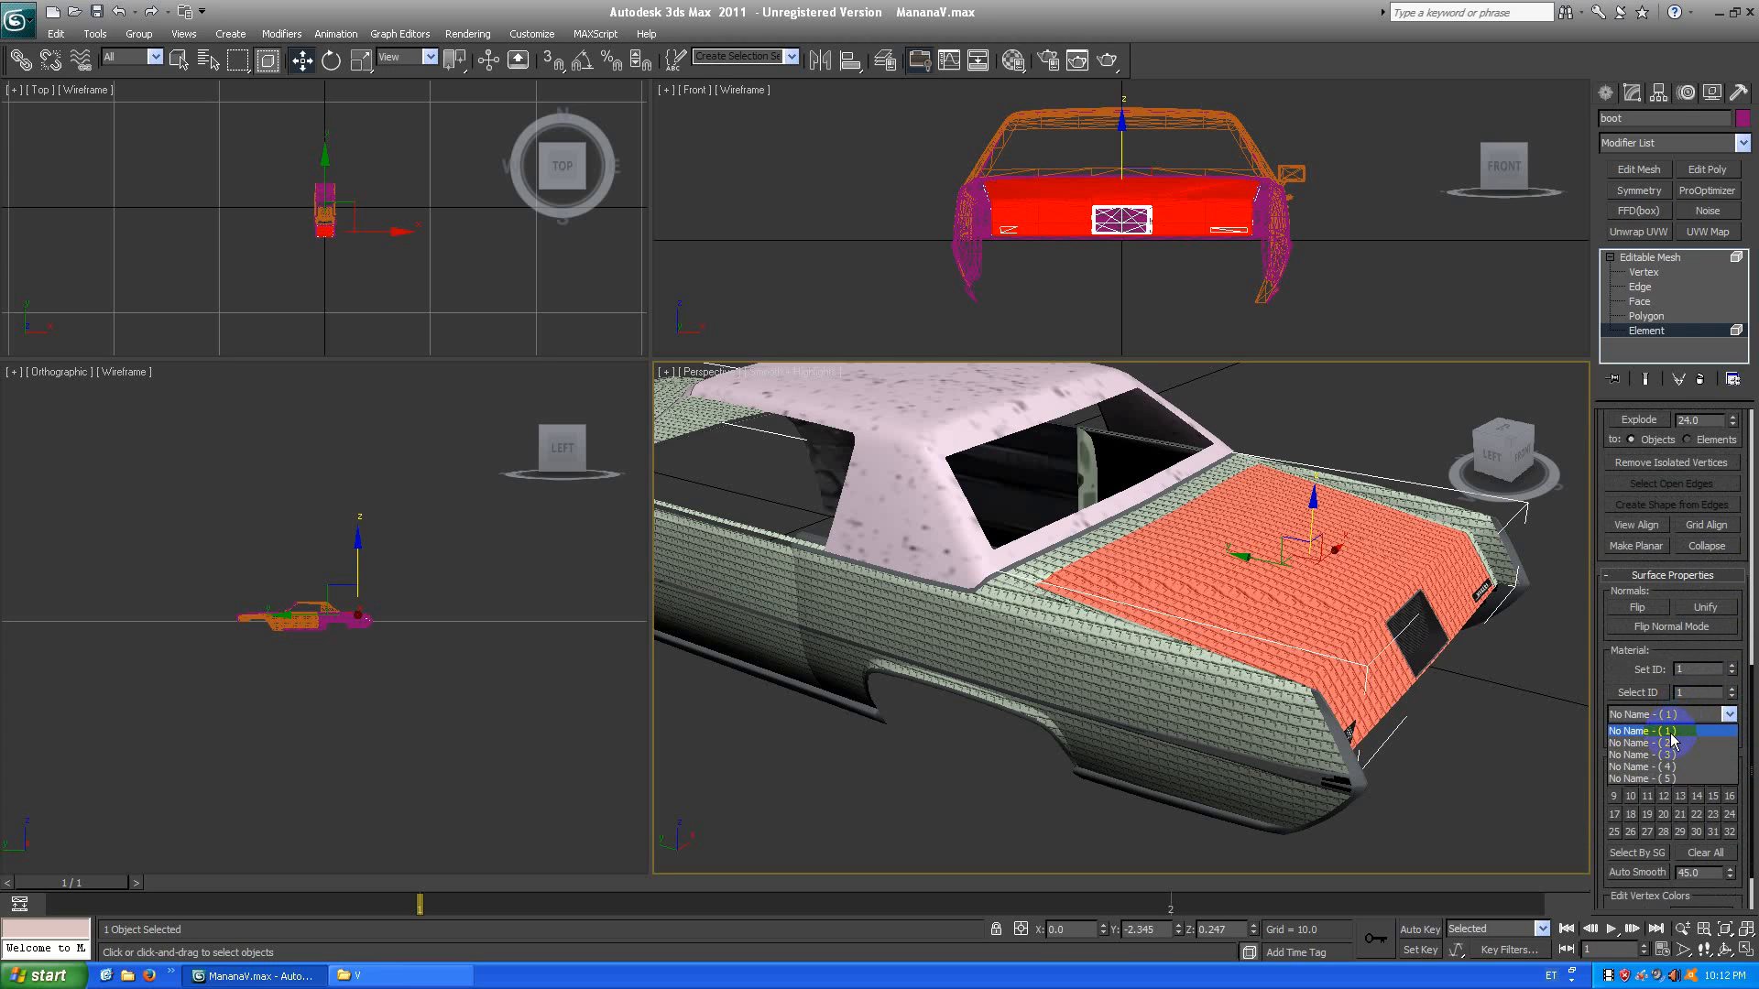
{"action": "left_click", "coordinate": [1668, 731]}
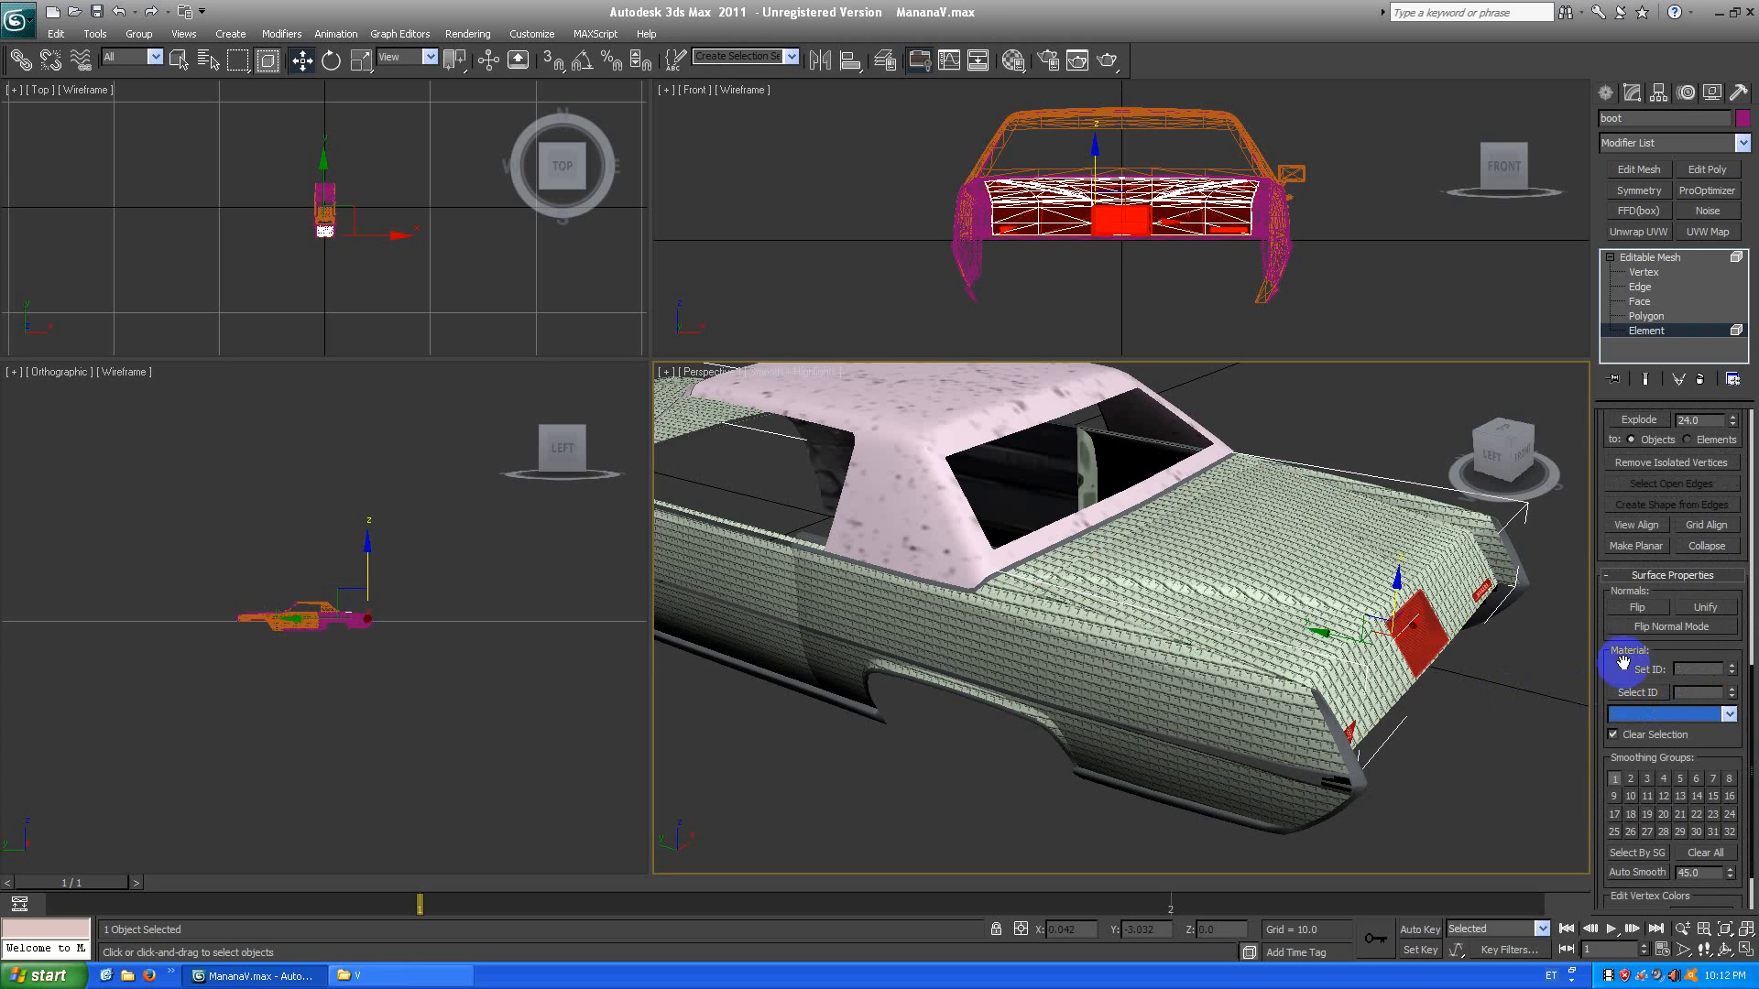
Invert the selection to the boot lid's unpainted elements, and hide them.
{"action": "left_click_drag", "start_coordinate": [1752, 703], "coordinate": [1745, 471]}
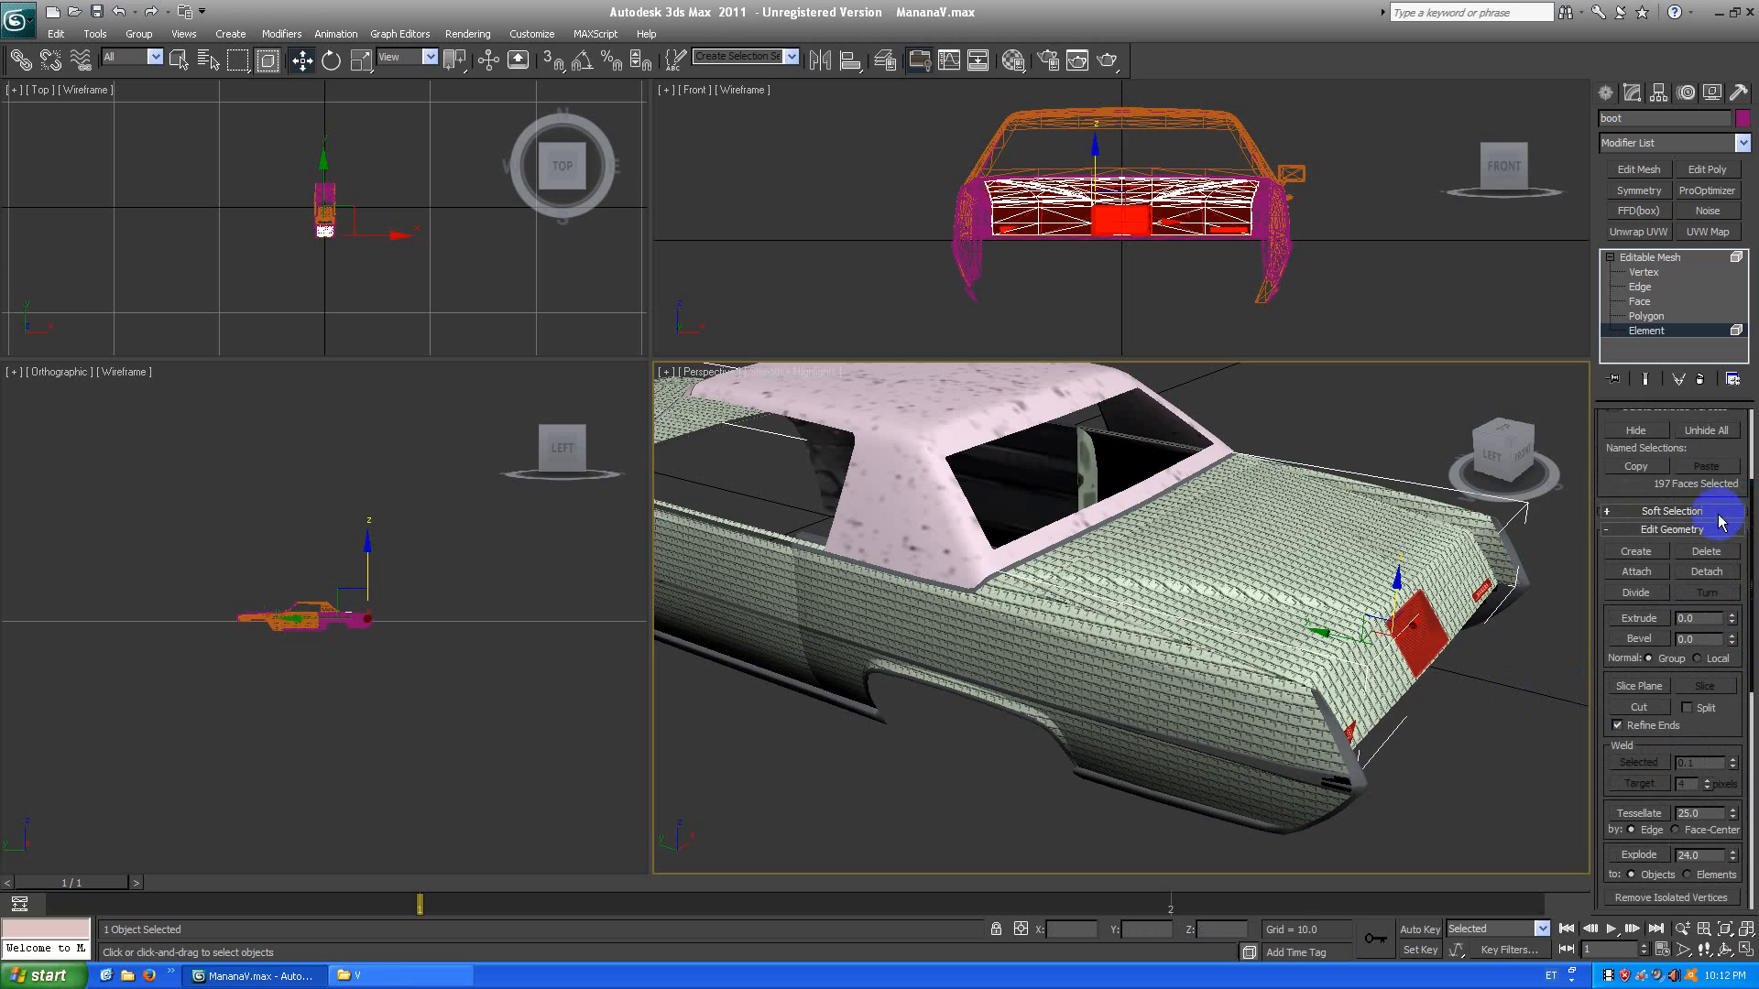
{"action": "left_click", "coordinate": [1635, 430]}
{"action": "middle_click_drag", "start_coordinate": [1268, 692], "coordinate": [1272, 612]}
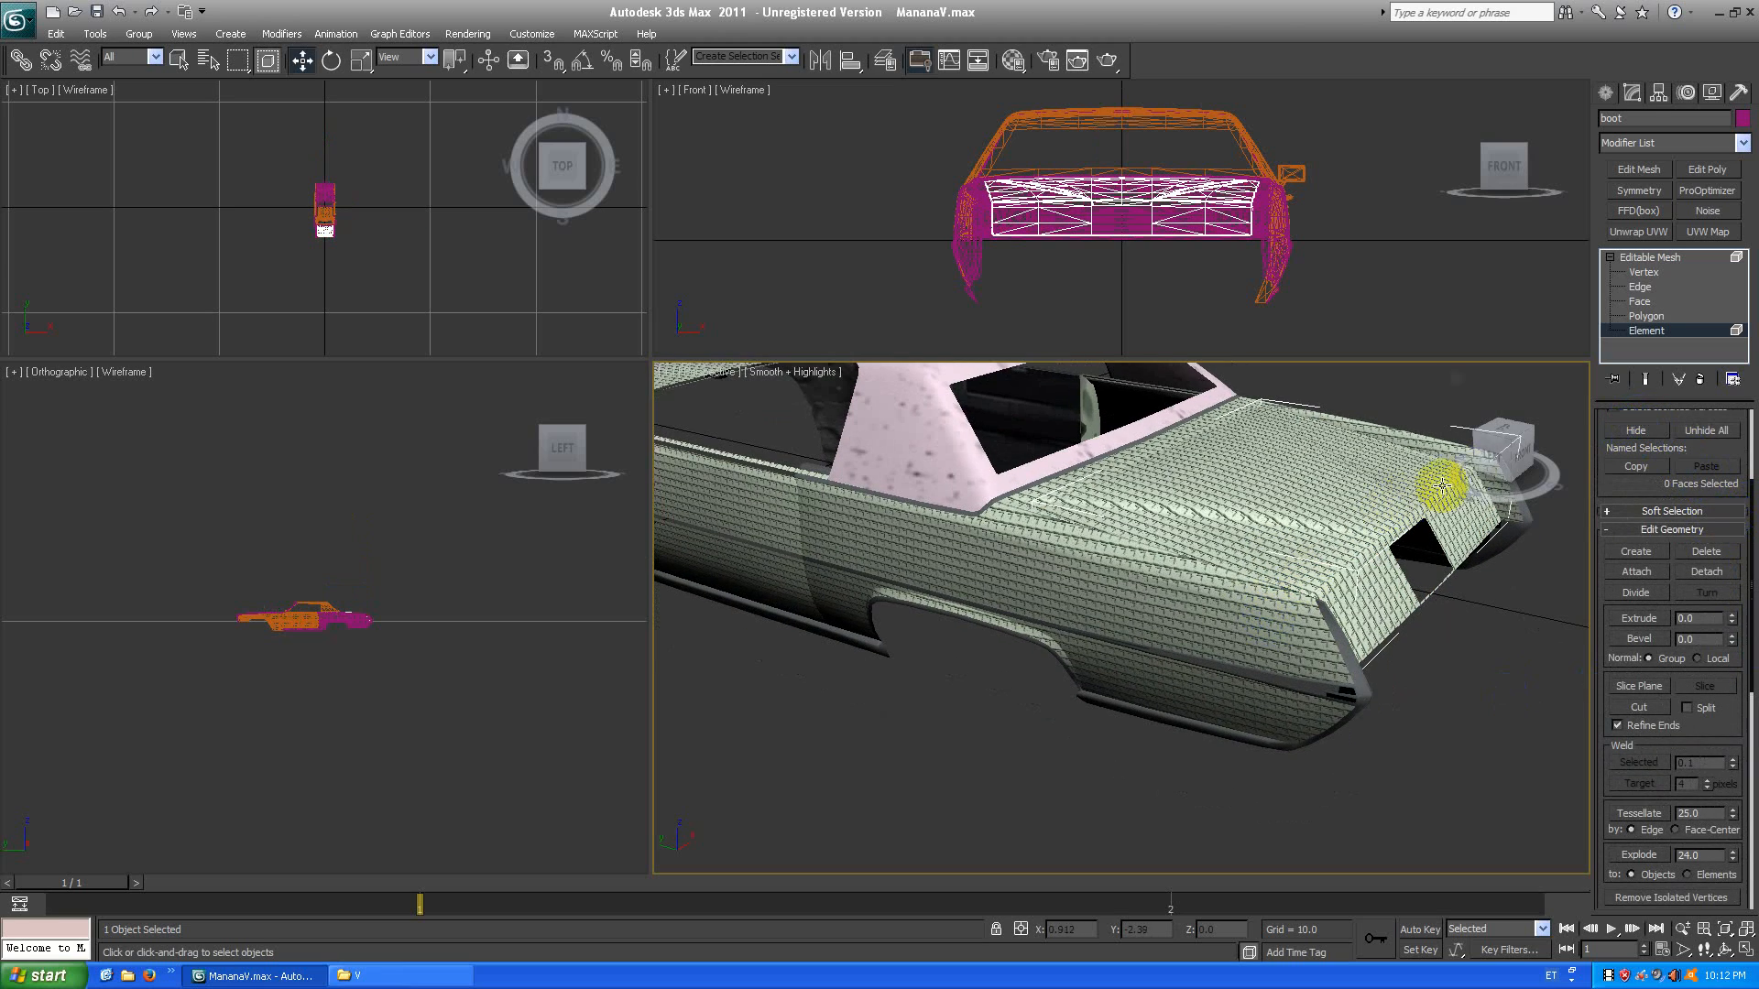
{"action": "left_click_drag", "start_coordinate": [1492, 459], "coordinate": [1316, 468]}
{"action": "middle_click_drag", "start_coordinate": [931, 613], "coordinate": [1314, 545]}
{"action": "middle_click_drag", "start_coordinate": [1156, 436], "coordinate": [1053, 514]}
{"action": "mouse_move", "coordinate": [1493, 467]}
{"action": "left_mouse_down"}
{"action": "mouse_move", "coordinate": [1426, 433]}
{"action": "mouse_move", "coordinate": [1414, 452]}
{"action": "mouse_move", "coordinate": [1471, 448]}
{"action": "left_mouse_up"}
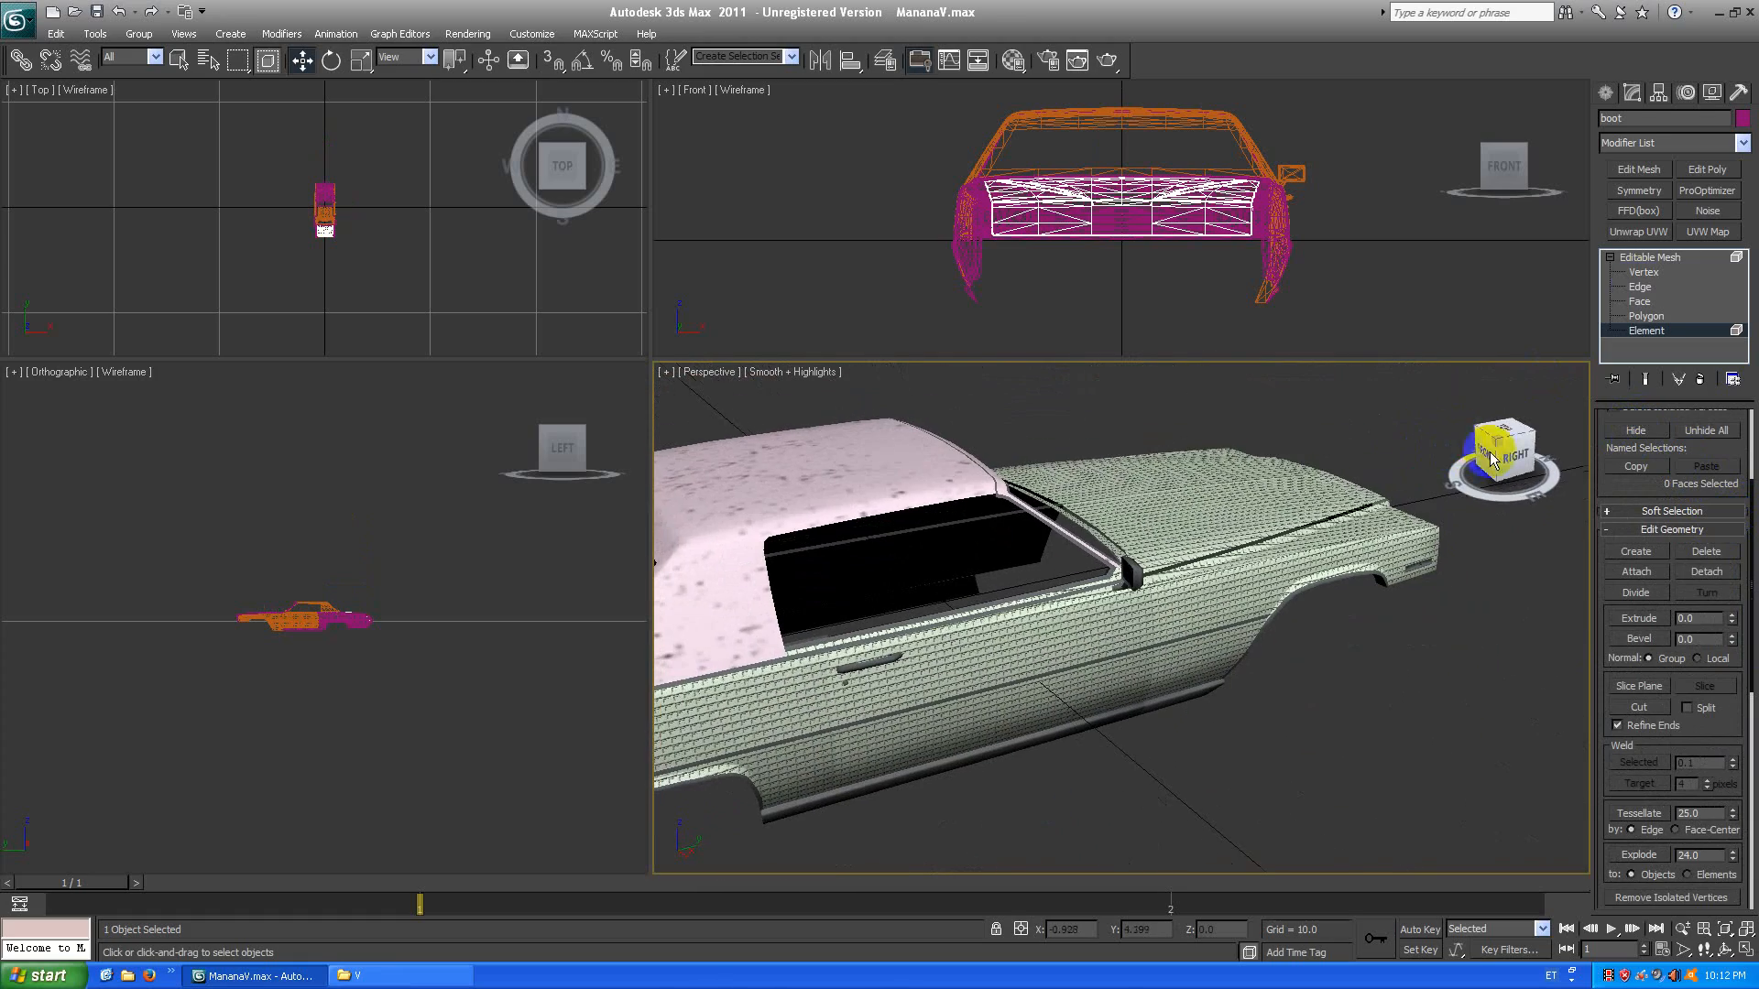
{"action": "left_click", "coordinate": [1641, 260]}
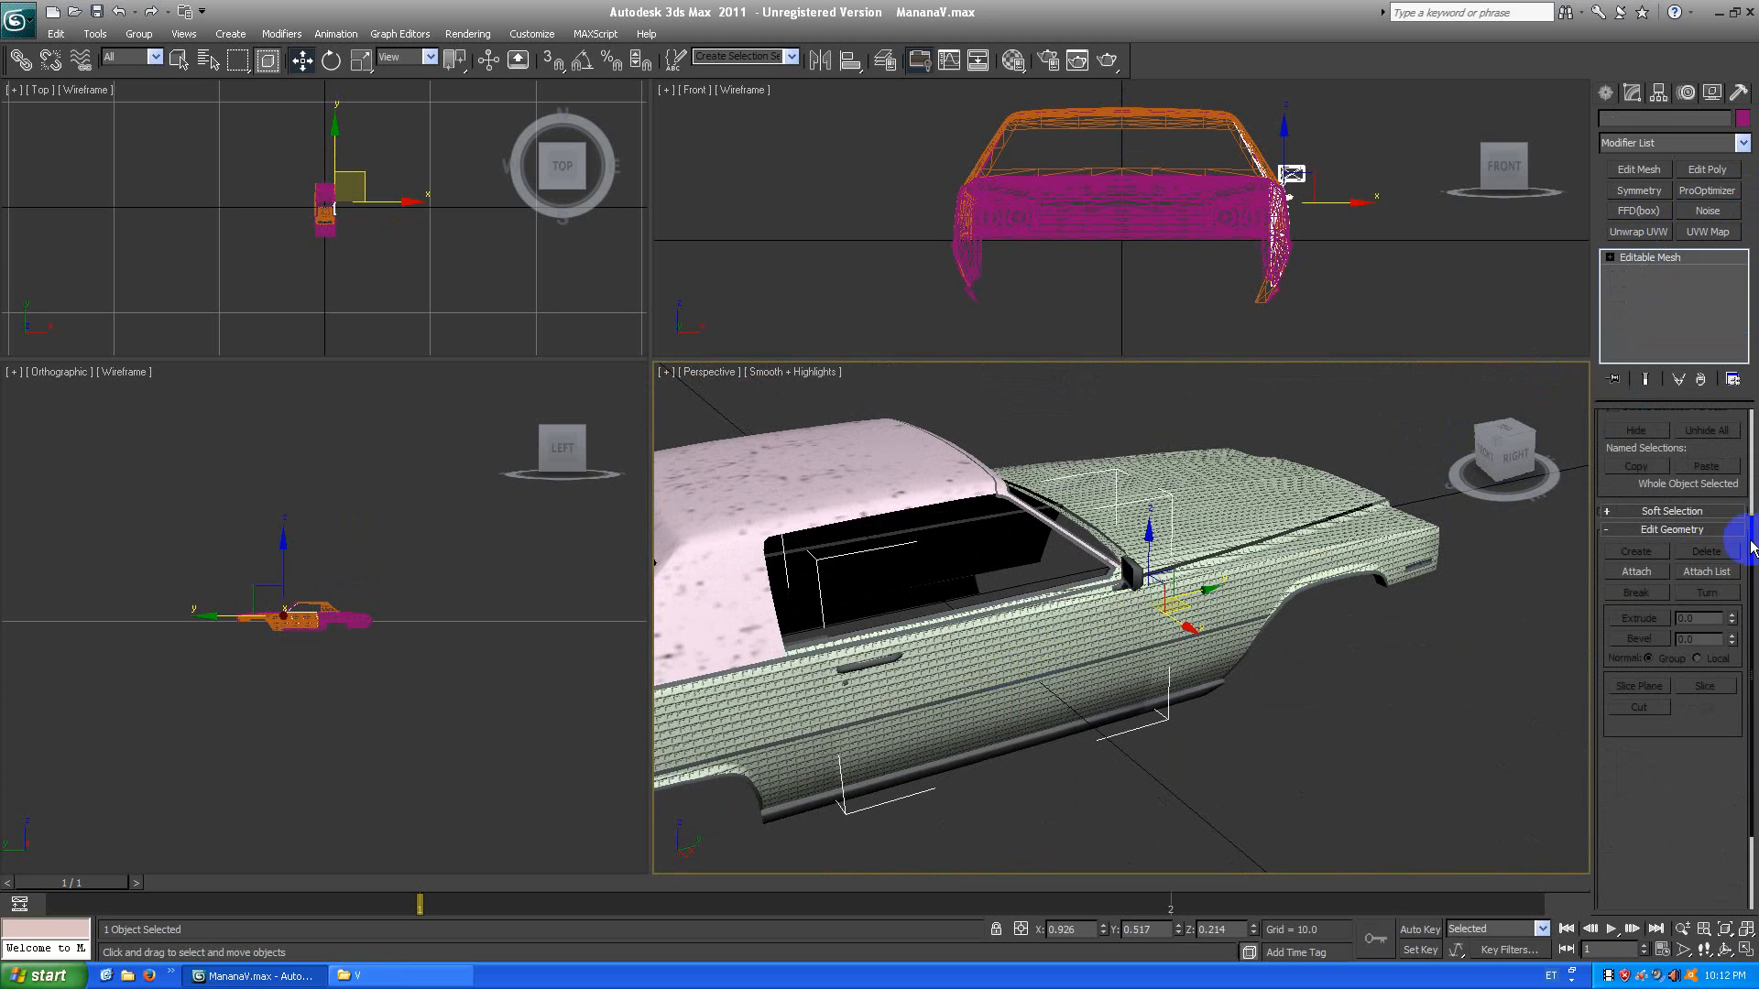
On the passenger's side front door, select all painted faces by material ID 1 at the Element level.
{"action": "middle_click_drag", "start_coordinate": [801, 645], "coordinate": [1114, 552]}
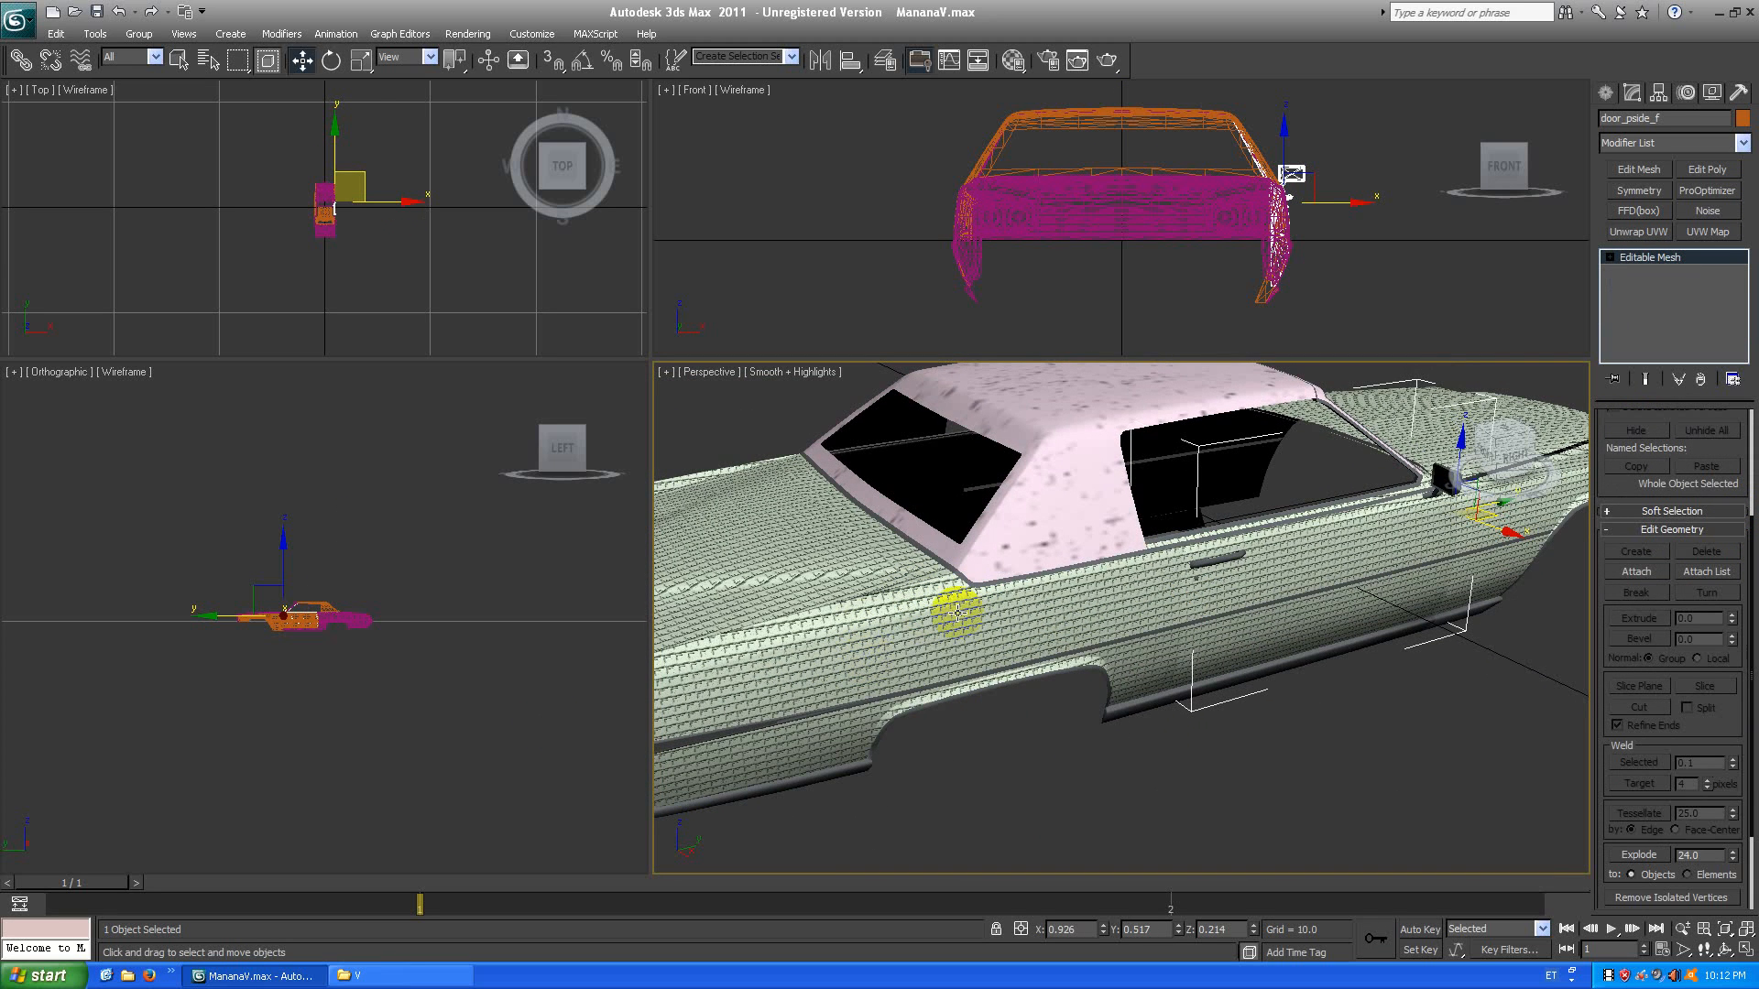
{"action": "middle_click_drag", "start_coordinate": [1492, 579], "coordinate": [1300, 624]}
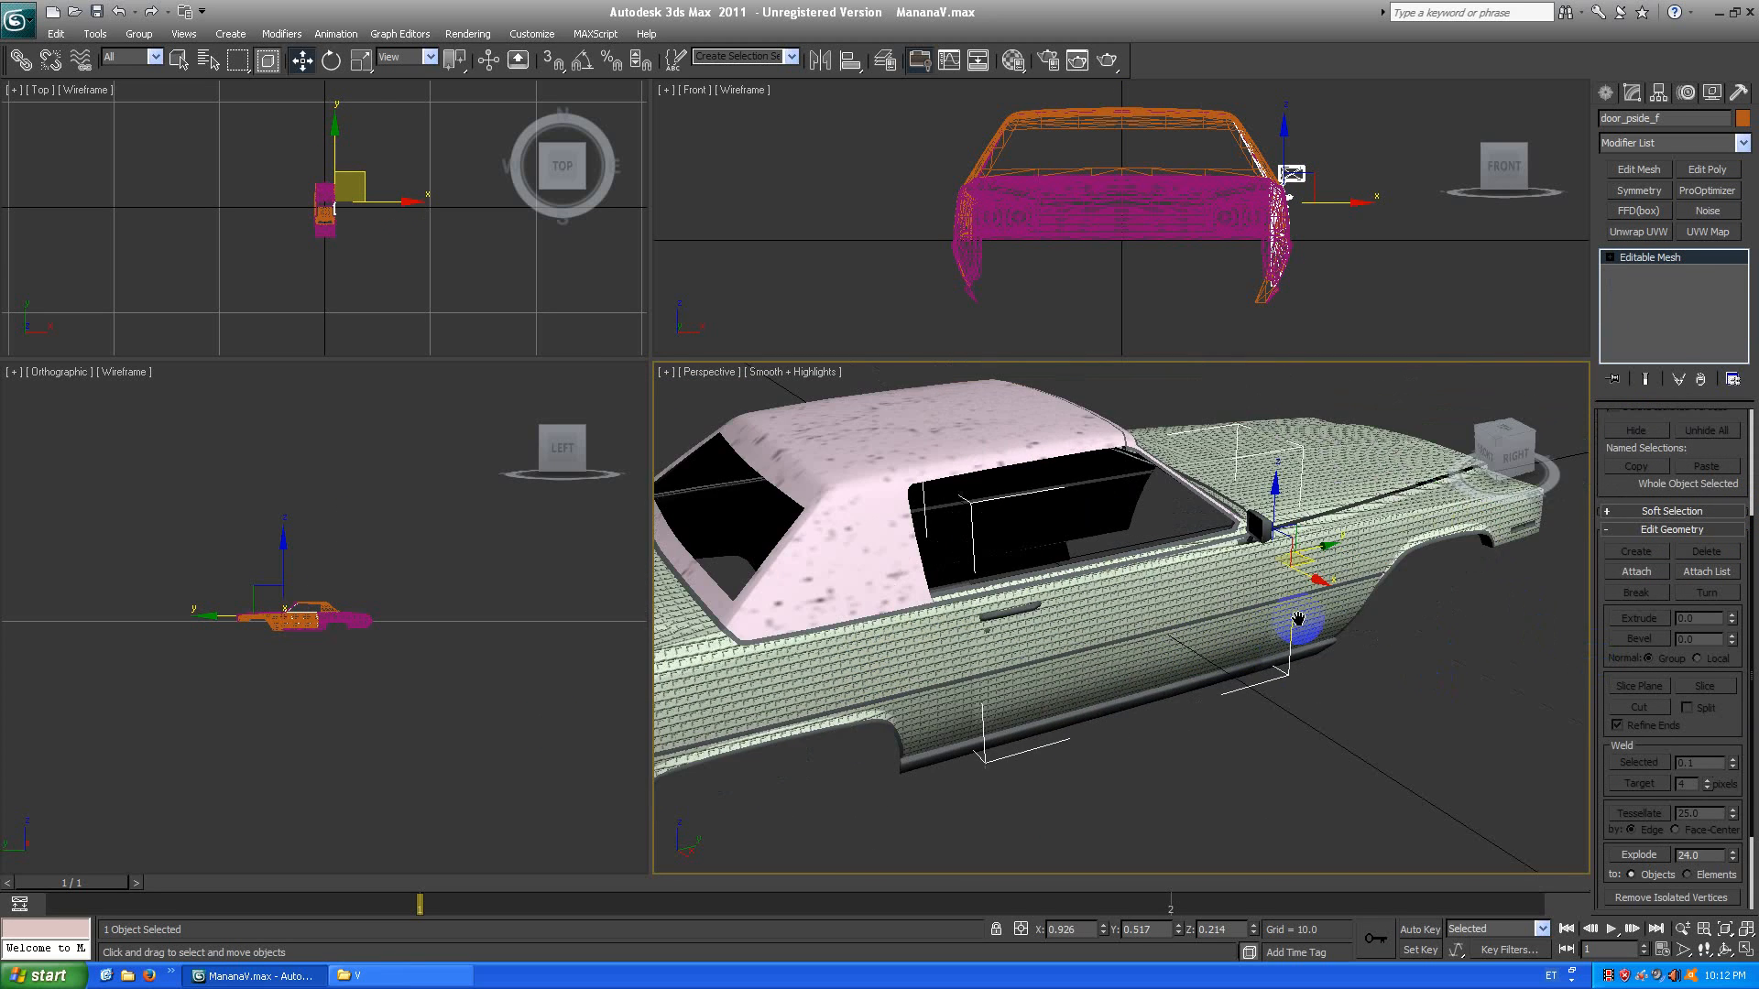
{"action": "left_click", "coordinate": [1610, 258]}
{"action": "left_click", "coordinate": [1639, 332]}
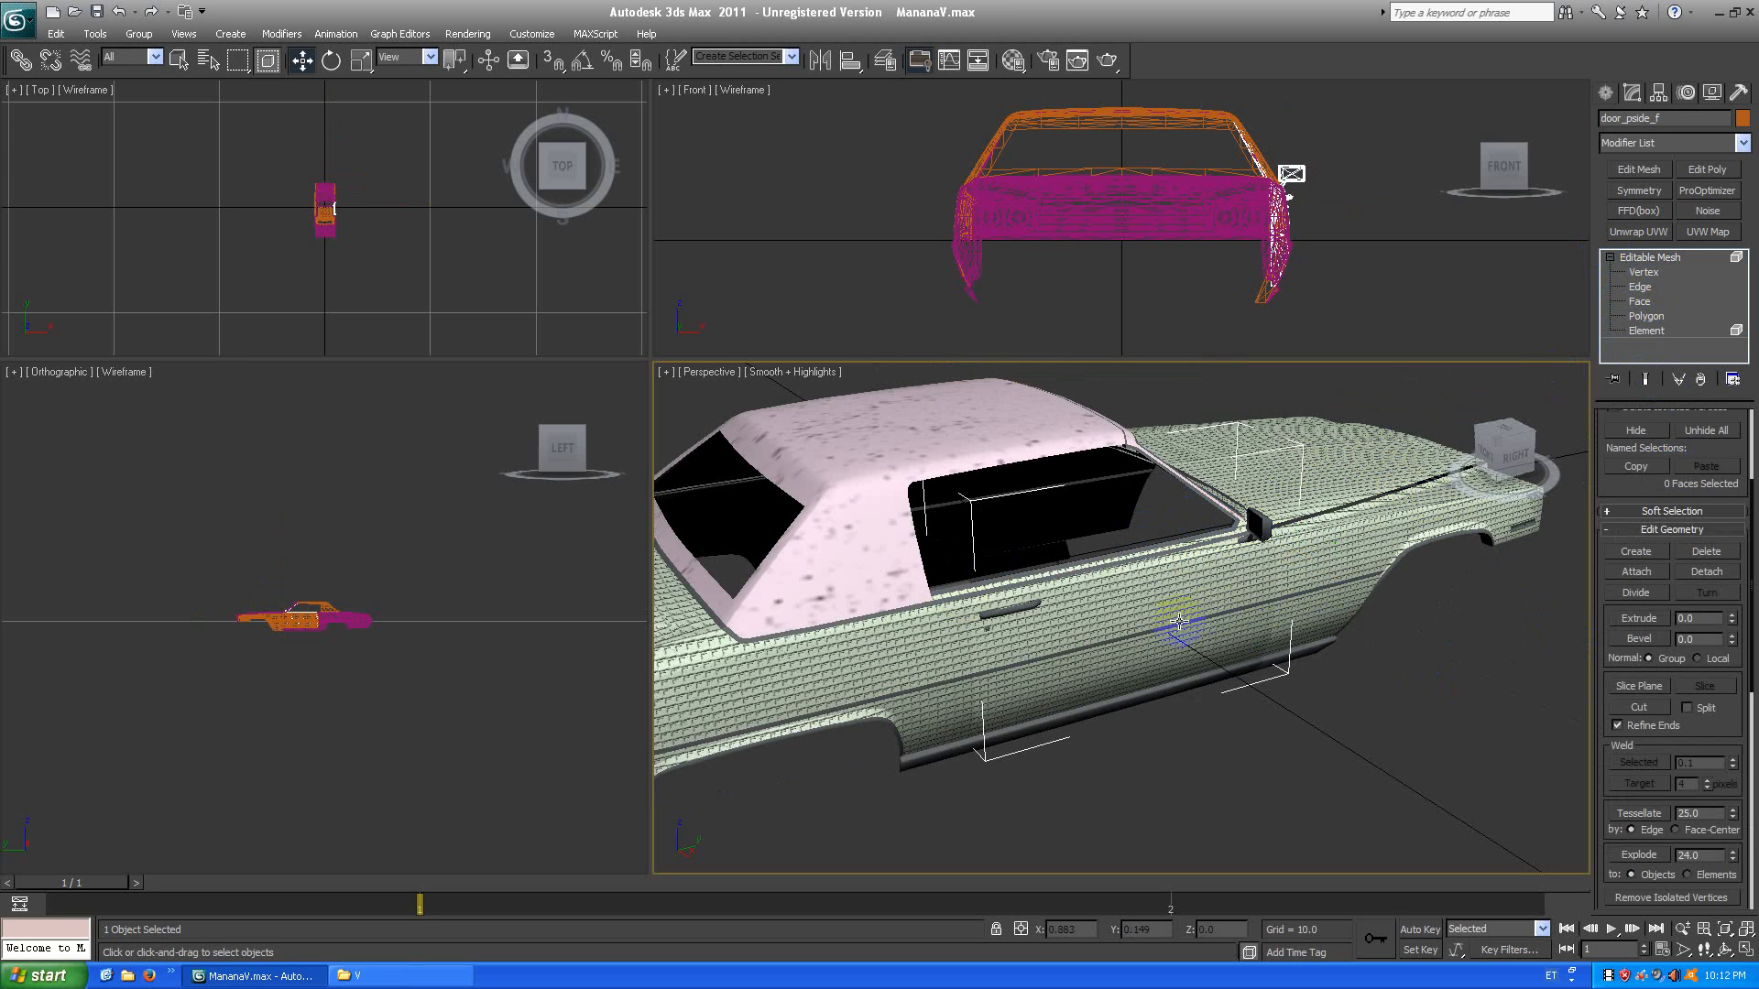
{"action": "left_click", "coordinate": [1124, 616]}
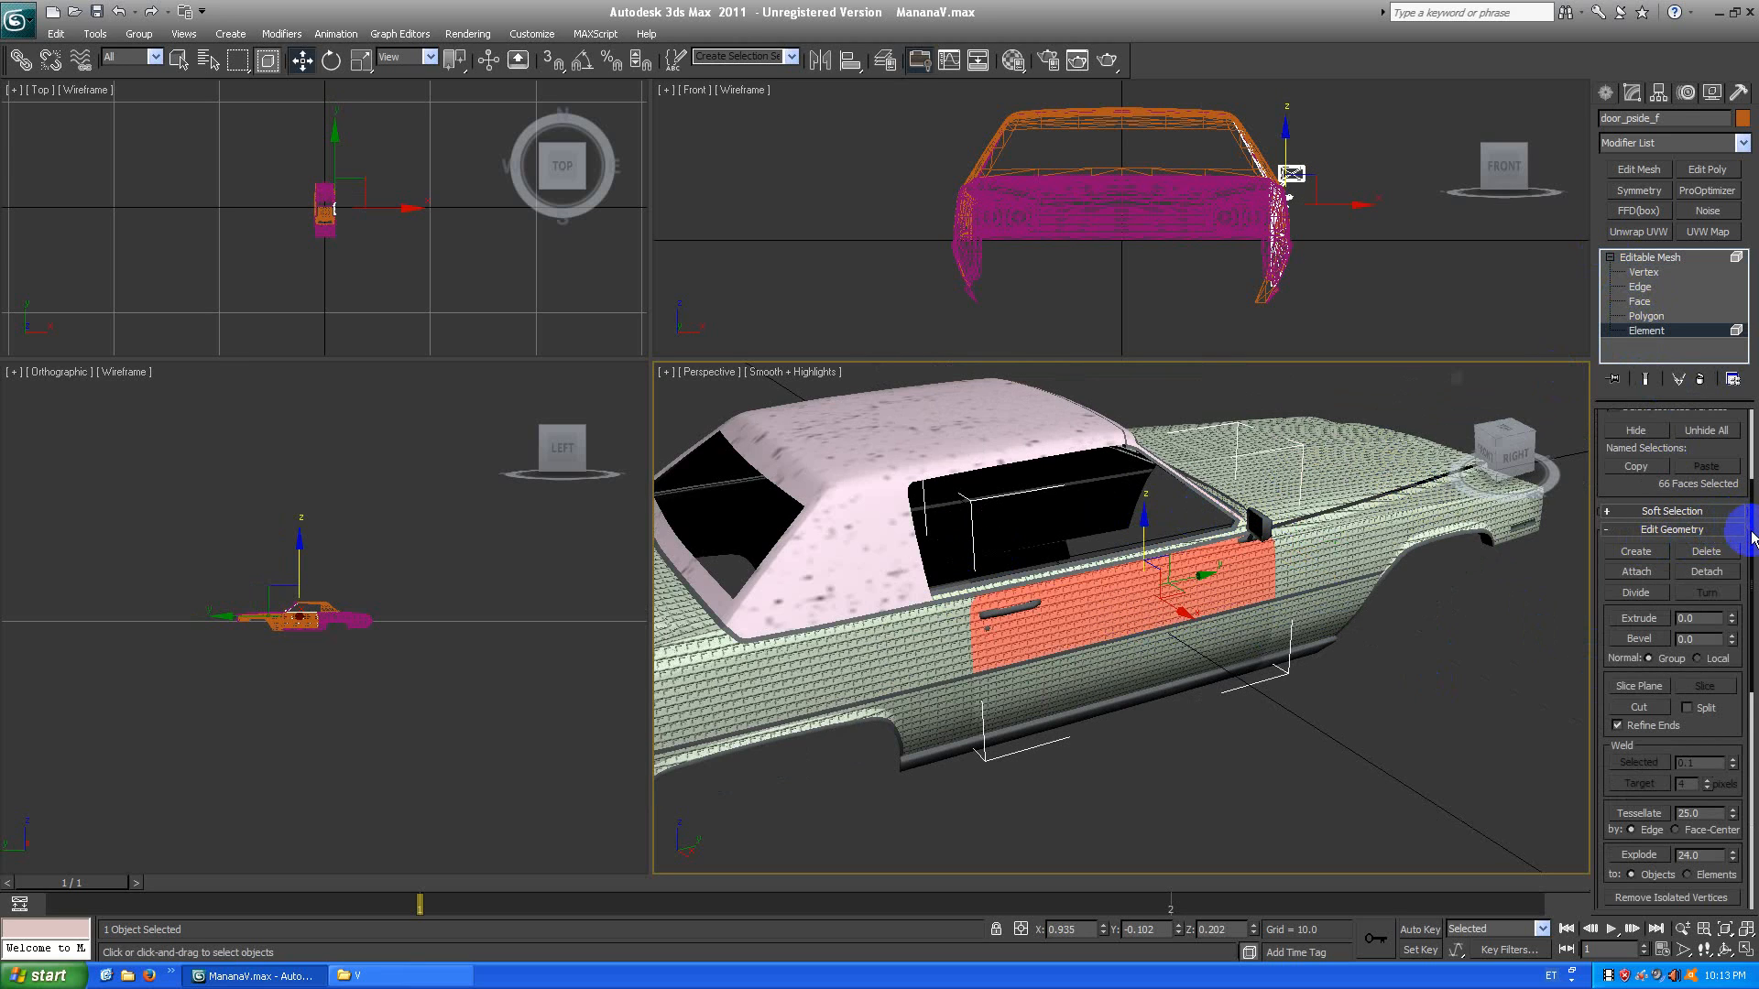
{"action": "left_click_drag", "start_coordinate": [1752, 532], "coordinate": [1747, 723]}
{"action": "left_click", "coordinate": [1668, 698]}
{"action": "left_click", "coordinate": [1670, 715]}
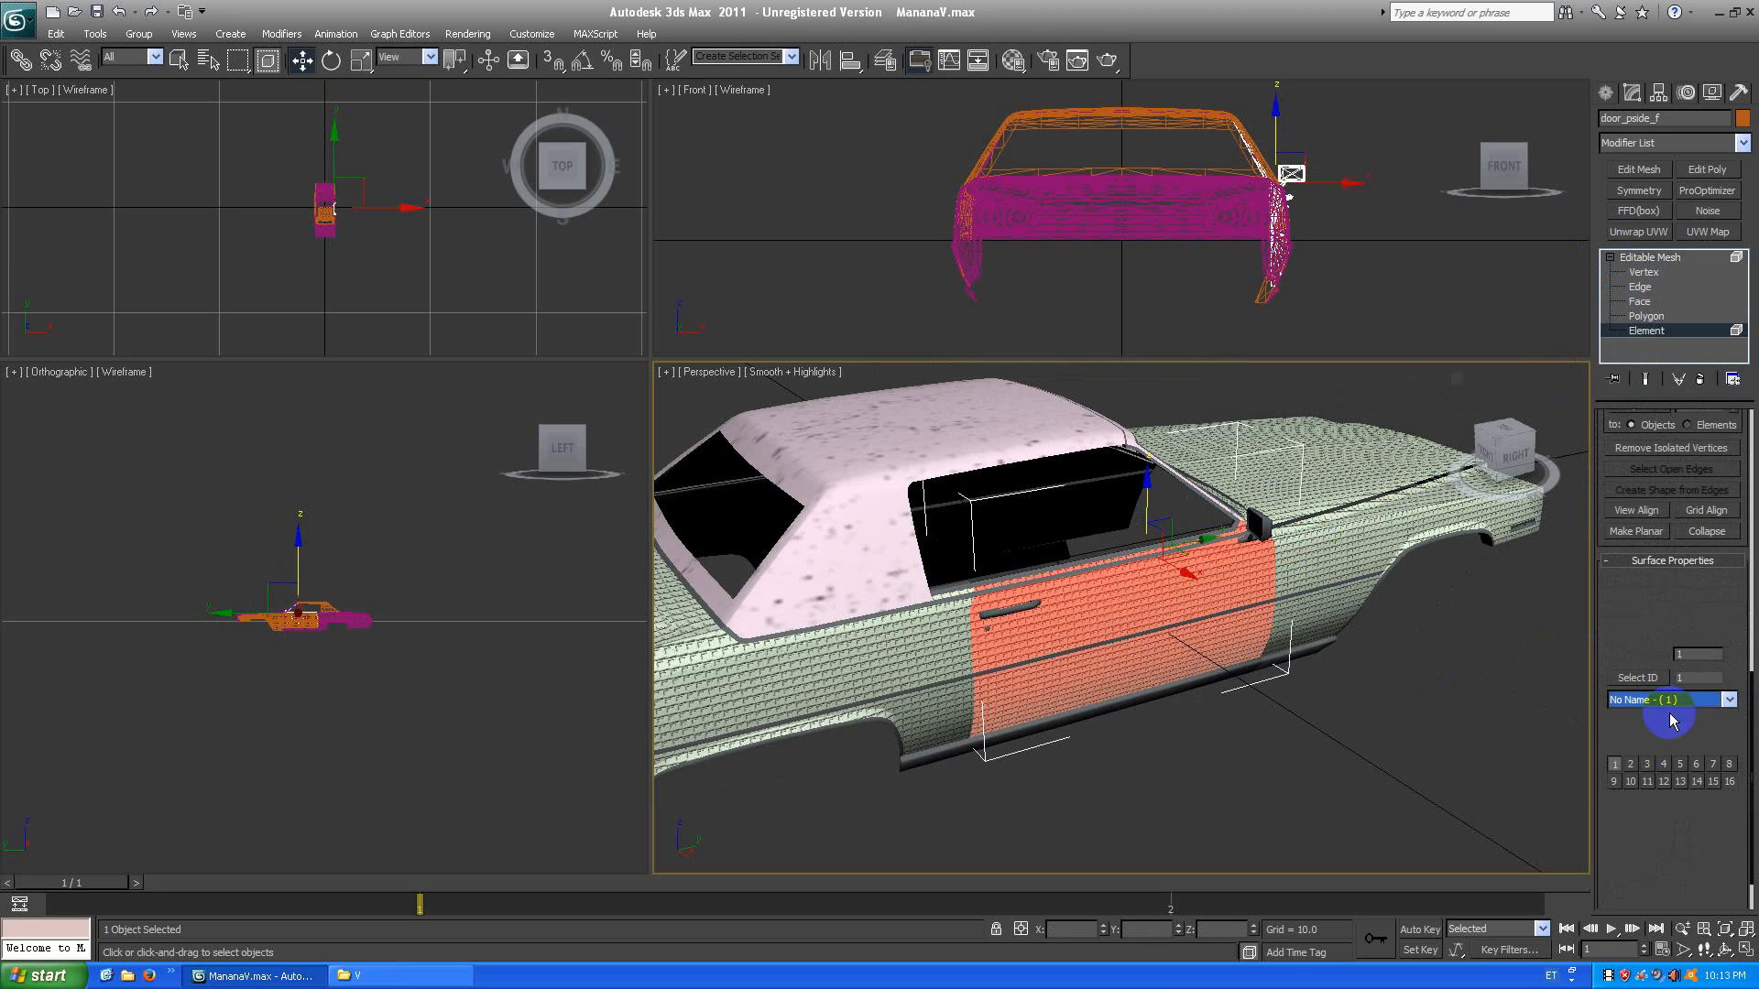
Invert the selection to the passenger's side front door's unpainted elements, and hide them.
{"action": "left_click_drag", "start_coordinate": [1752, 646], "coordinate": [1750, 485]}
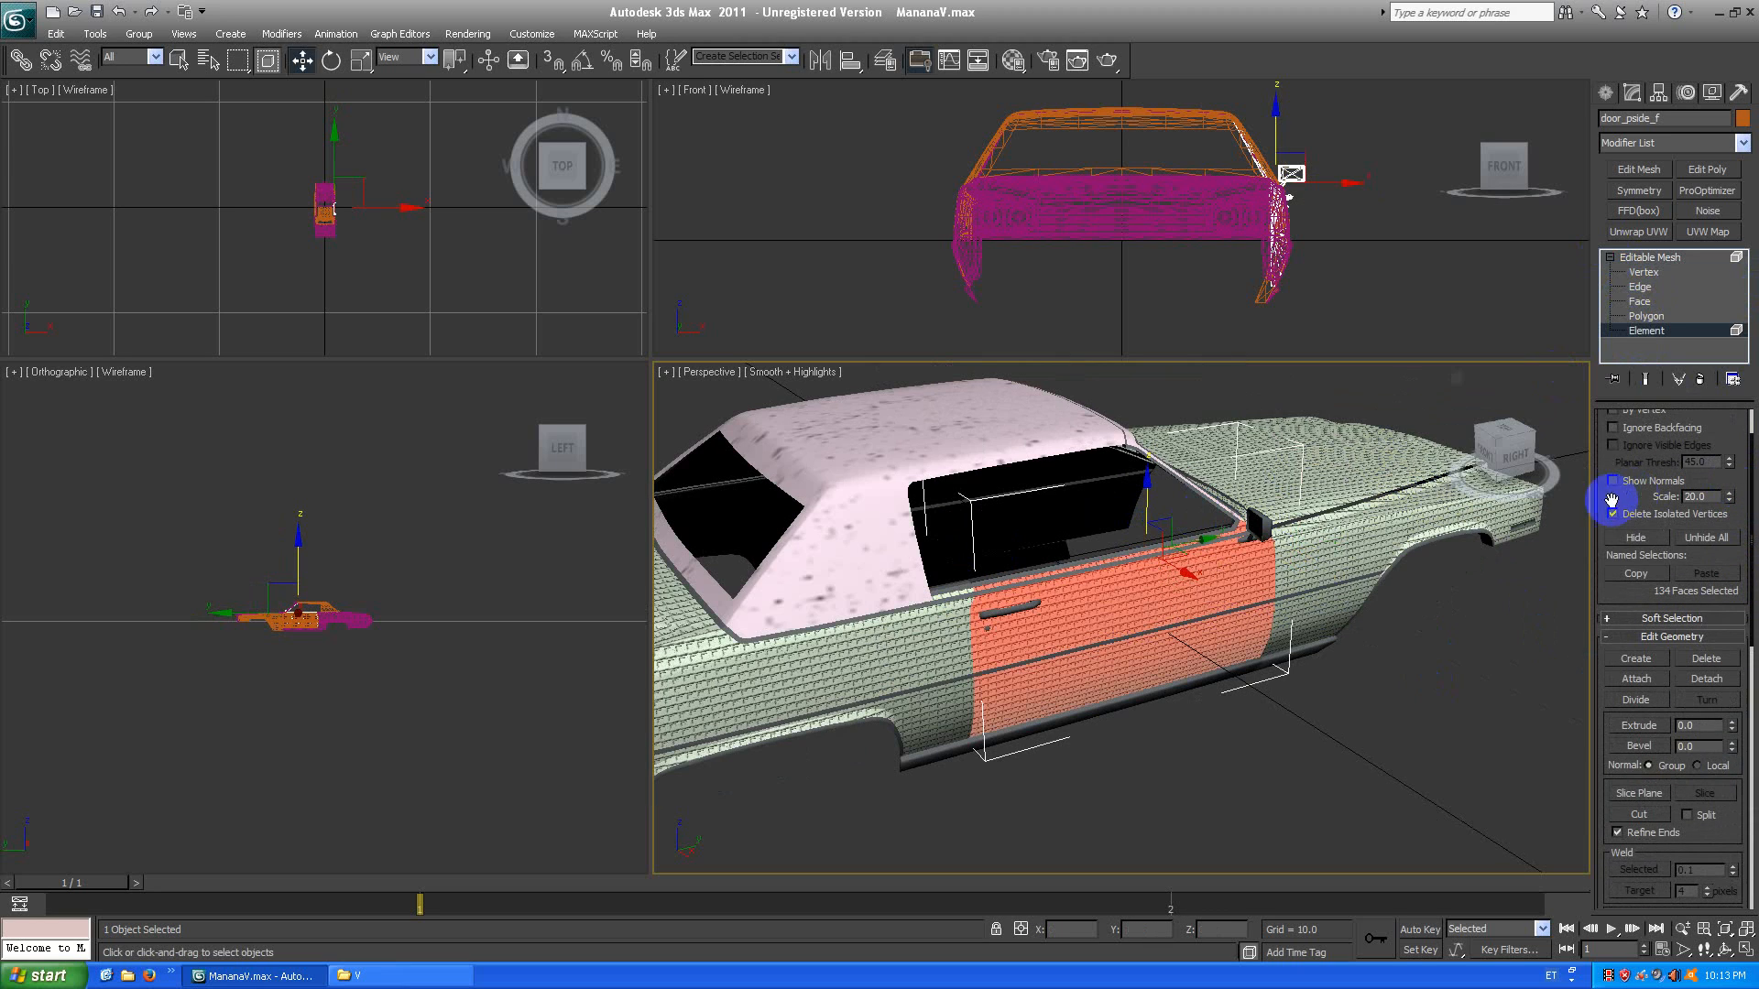
{"action": "left_click", "coordinate": [1683, 539]}
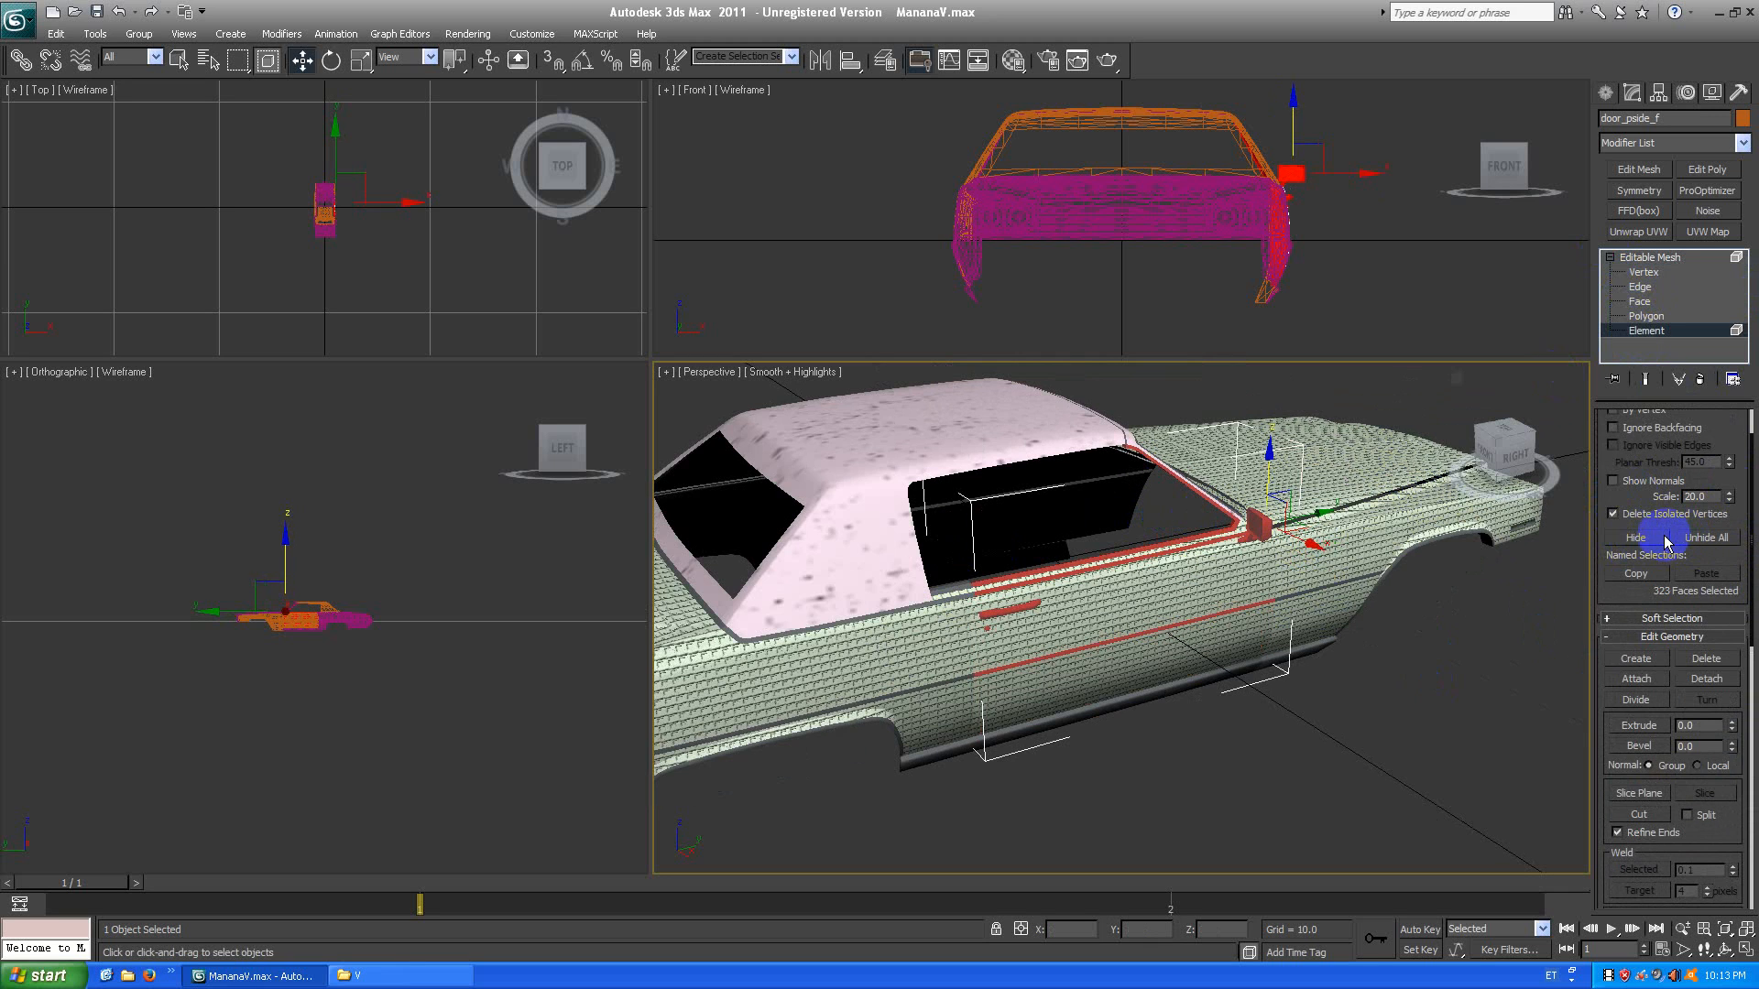
{"action": "left_click", "coordinate": [1665, 538]}
{"action": "left_click_drag", "start_coordinate": [1525, 462], "coordinate": [1241, 613]}
{"action": "left_click", "coordinate": [1649, 257]}
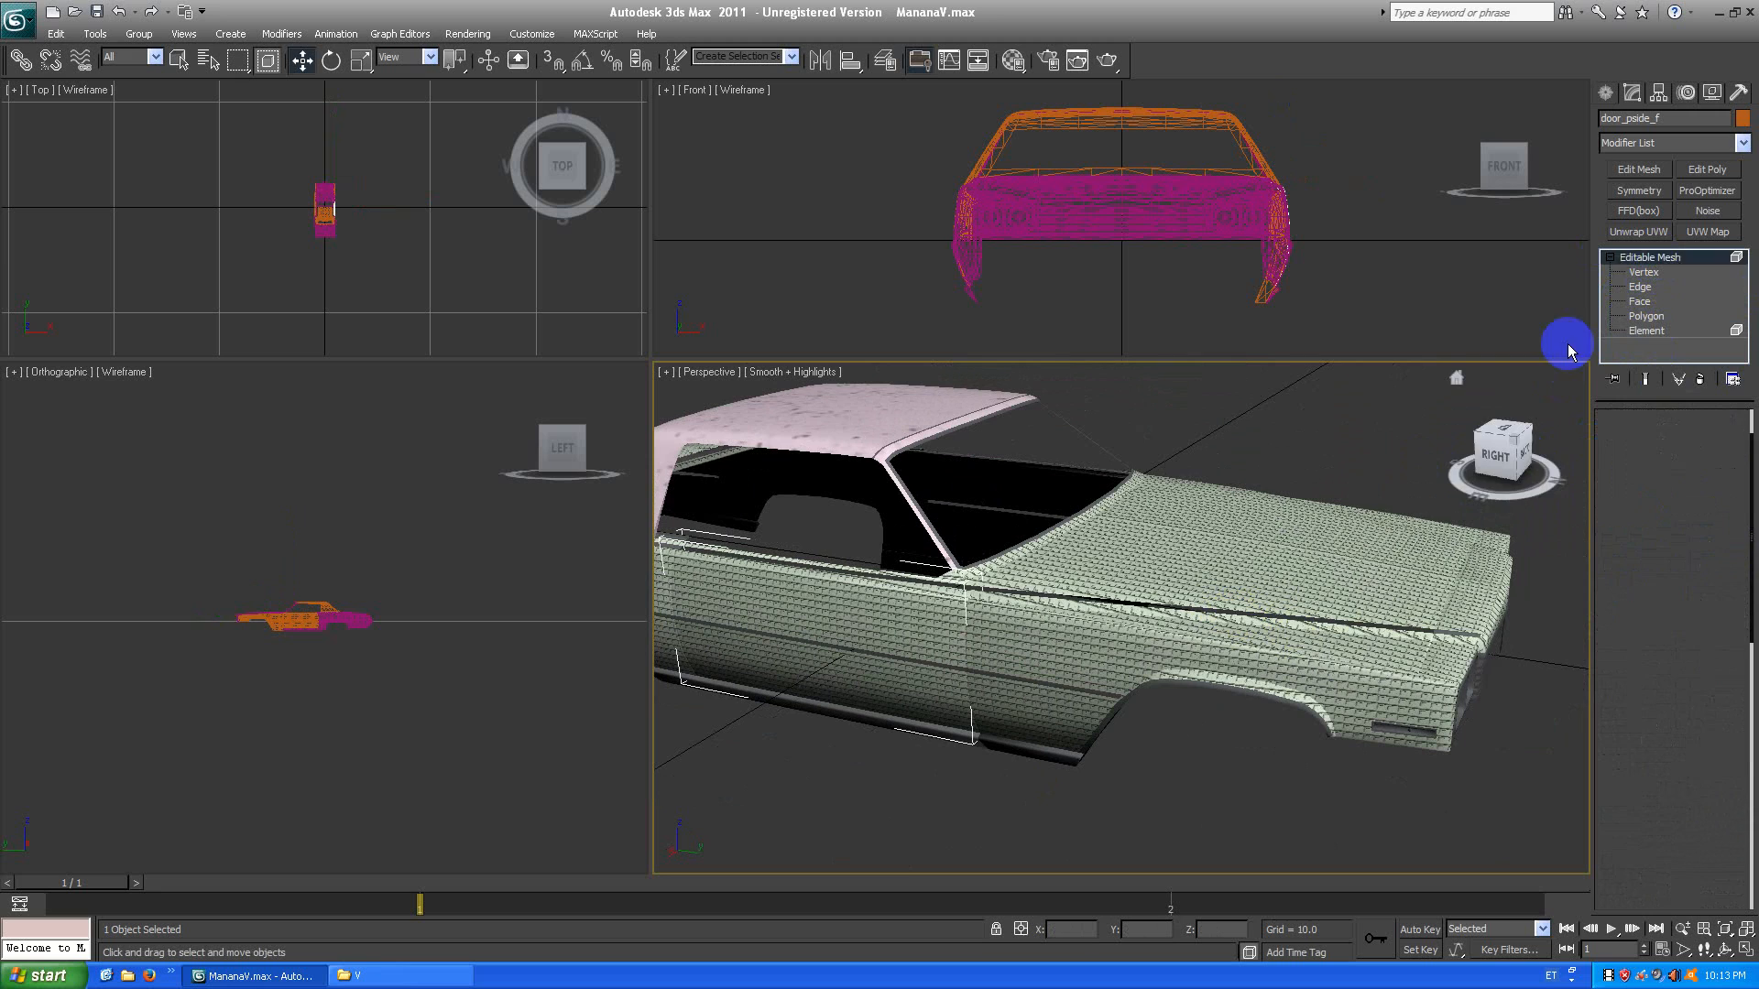
On the right front wing, select the unpainted faces by material ID 2 at the Element level, and hide them.
{"action": "left_click", "coordinate": [1192, 662]}
{"action": "left_click", "coordinate": [1614, 259]}
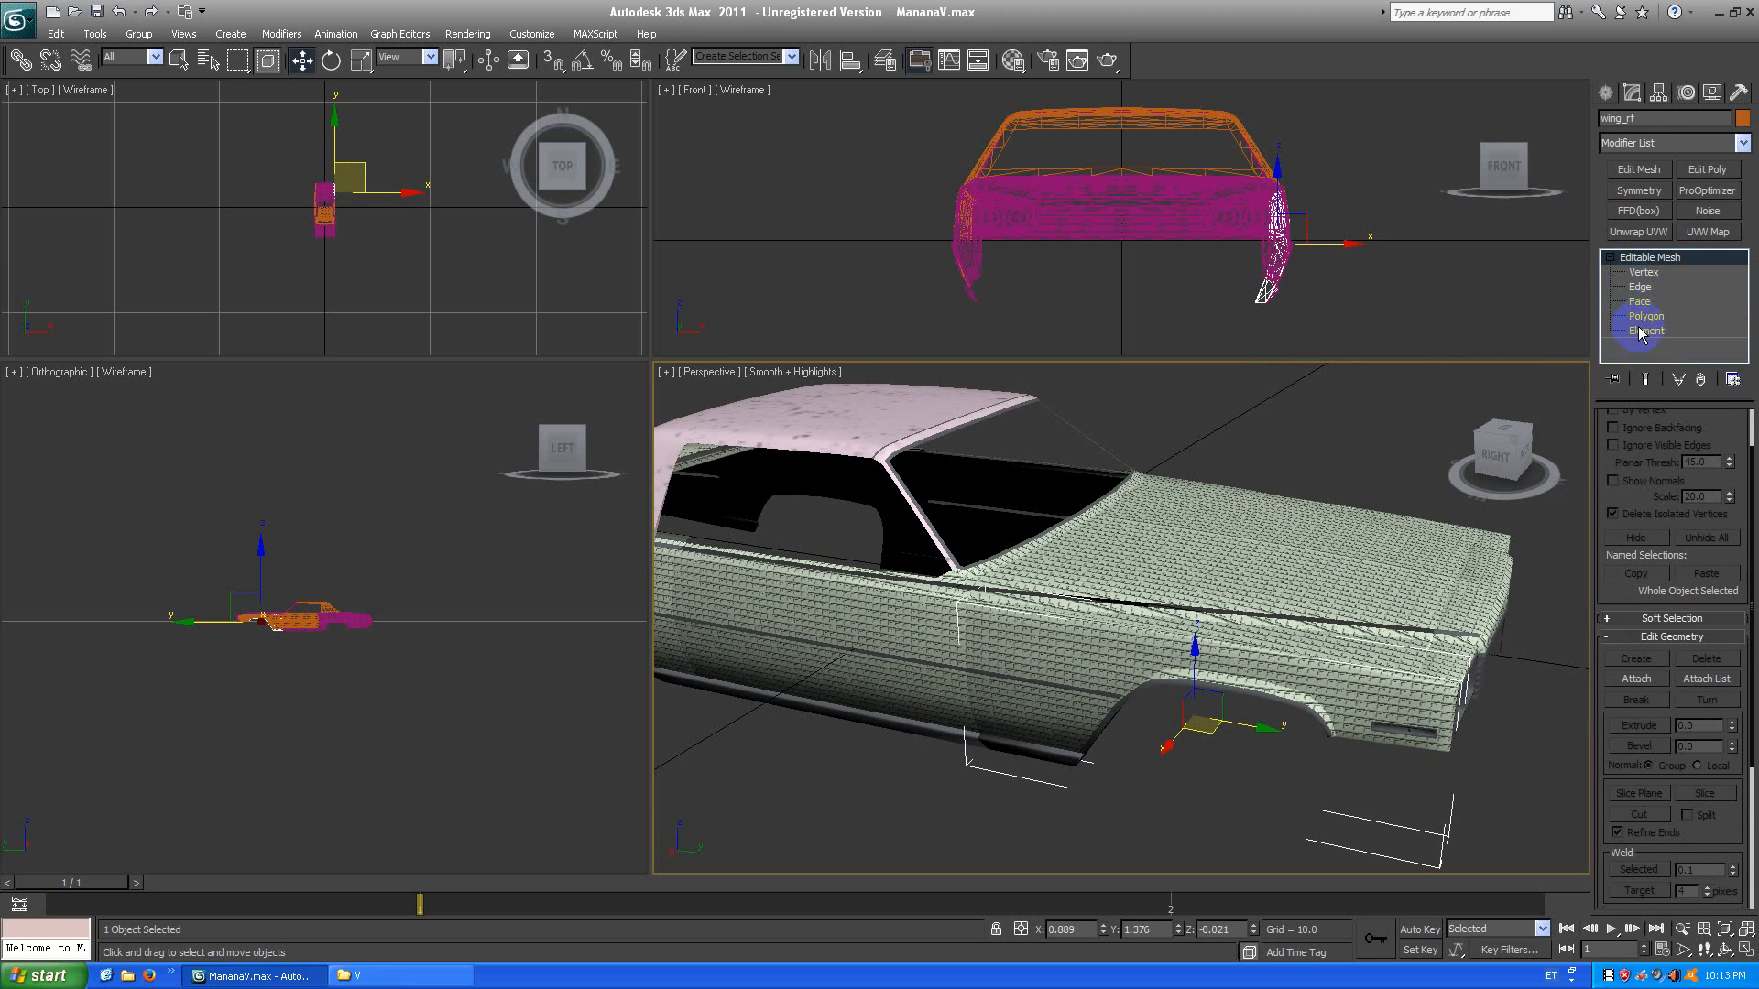
{"action": "left_click", "coordinate": [1640, 331]}
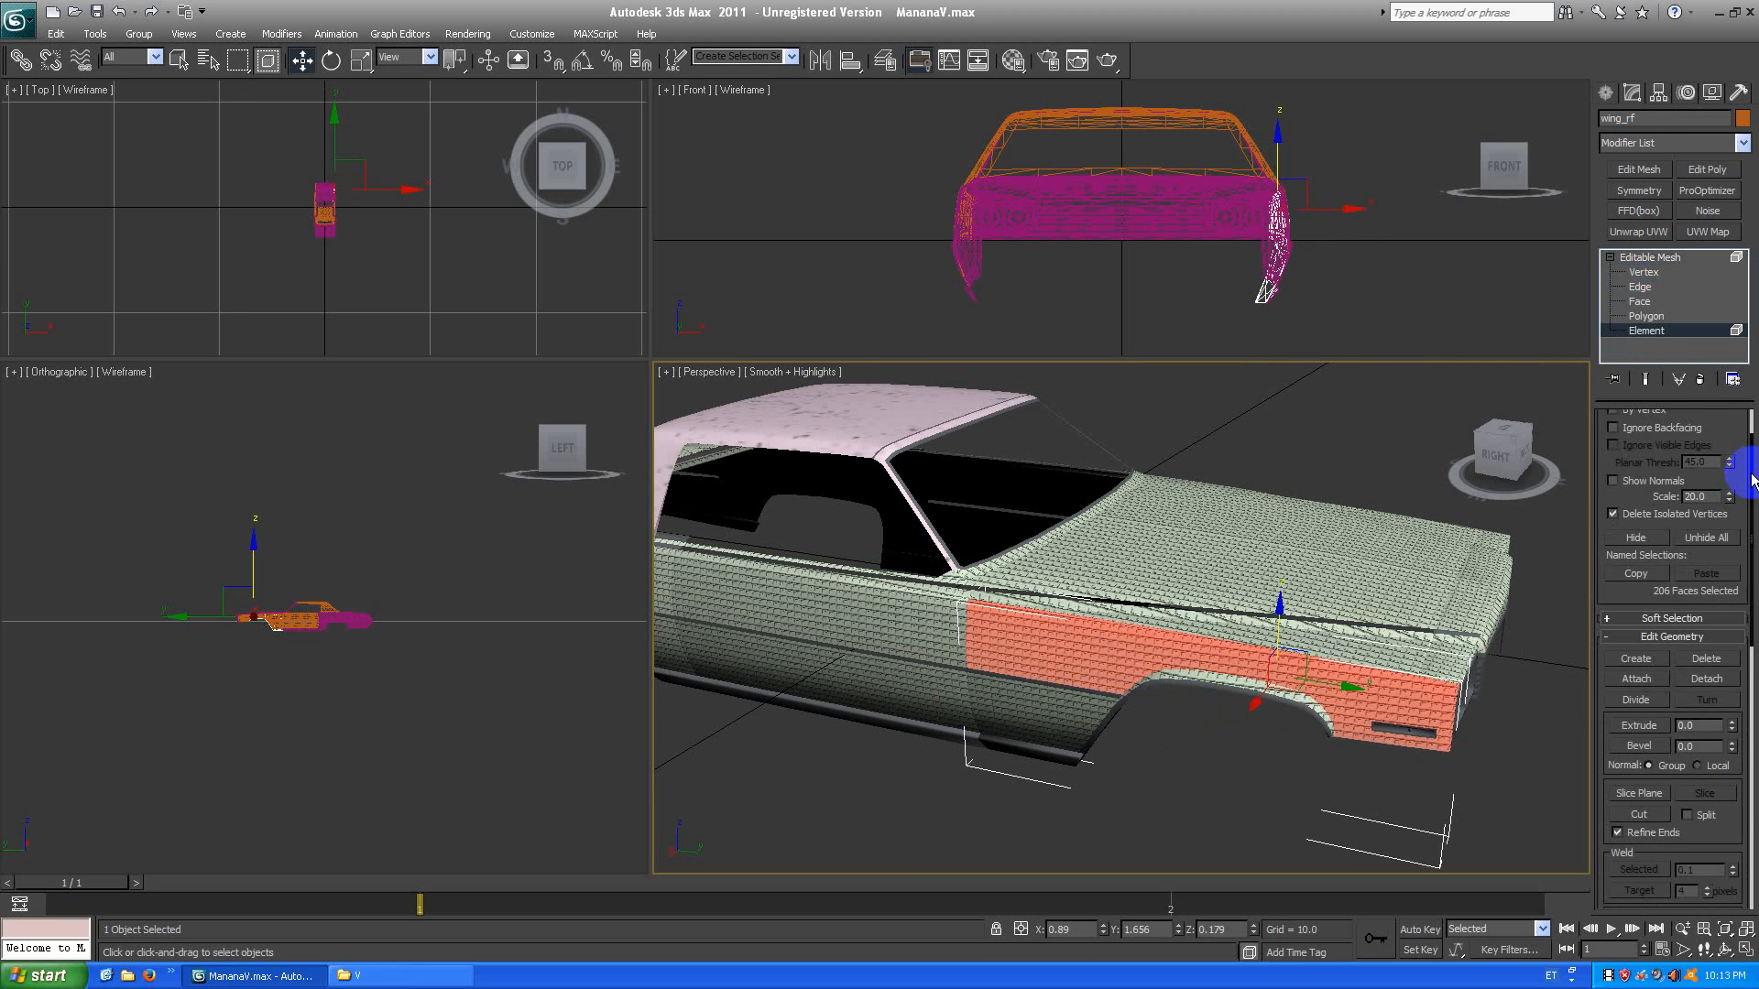
{"action": "scroll", "coordinate": [1707, 733], "scroll_direction": "down", "scroll_amount": 8}
{"action": "left_click", "coordinate": [1703, 745]}
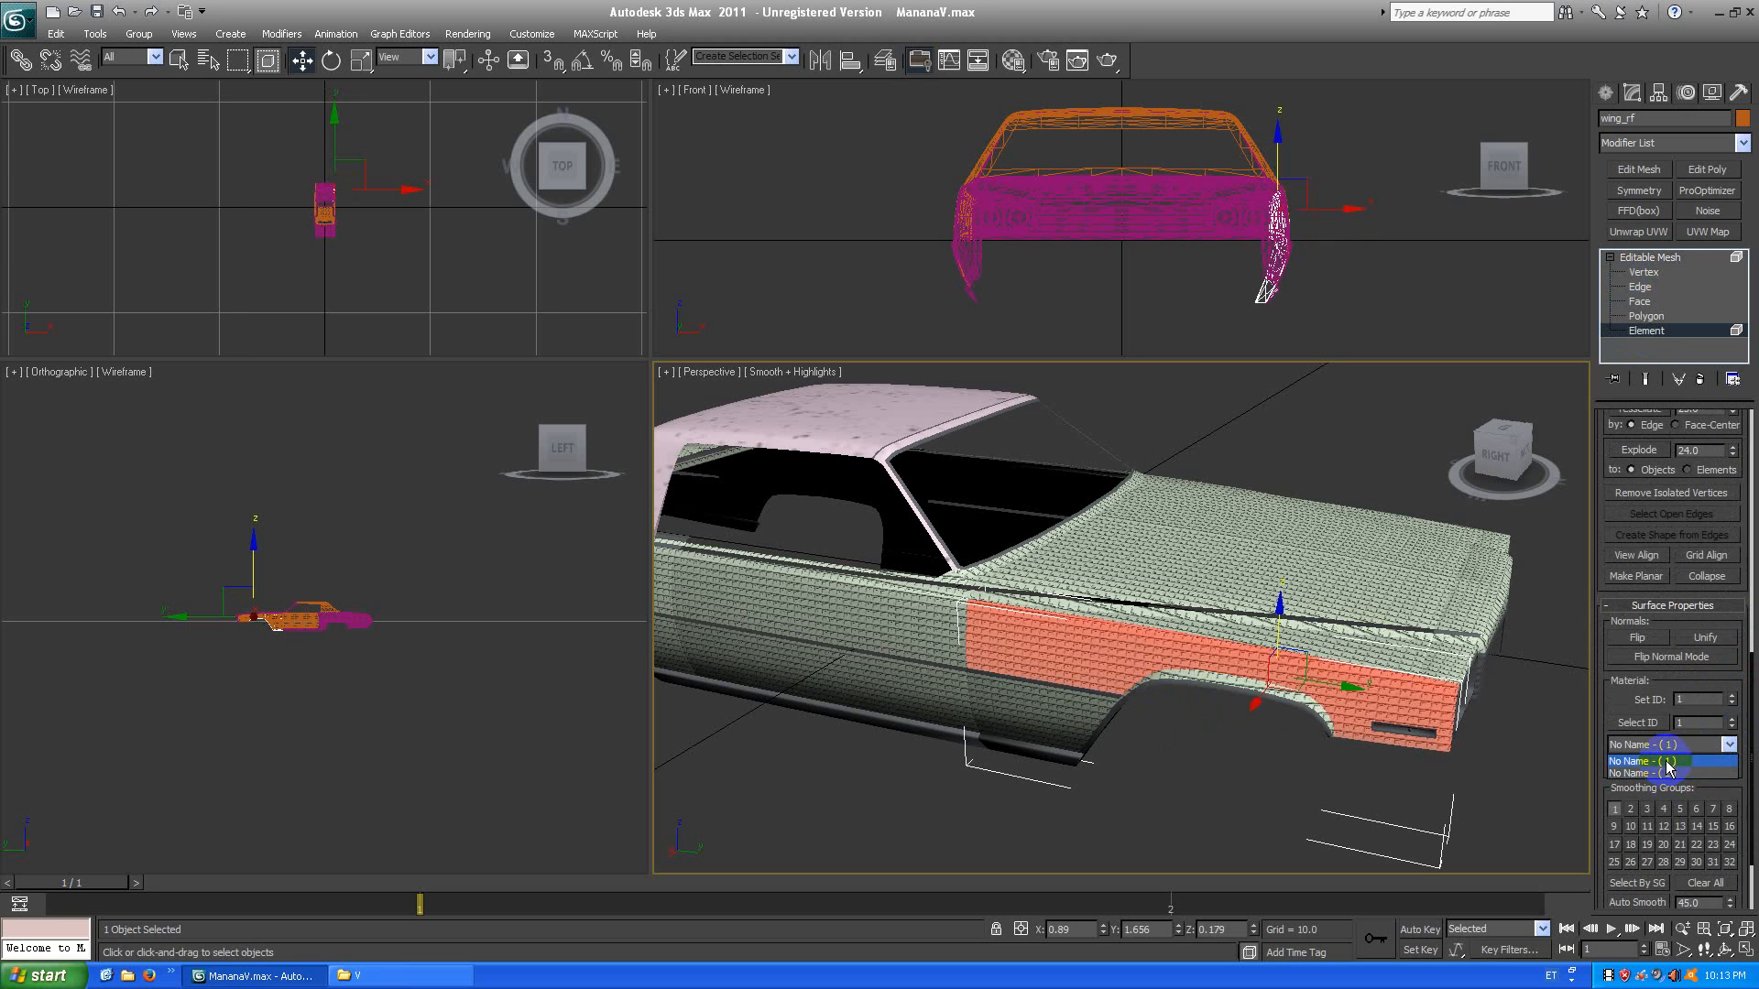
{"action": "left_click", "coordinate": [1074, 590]}
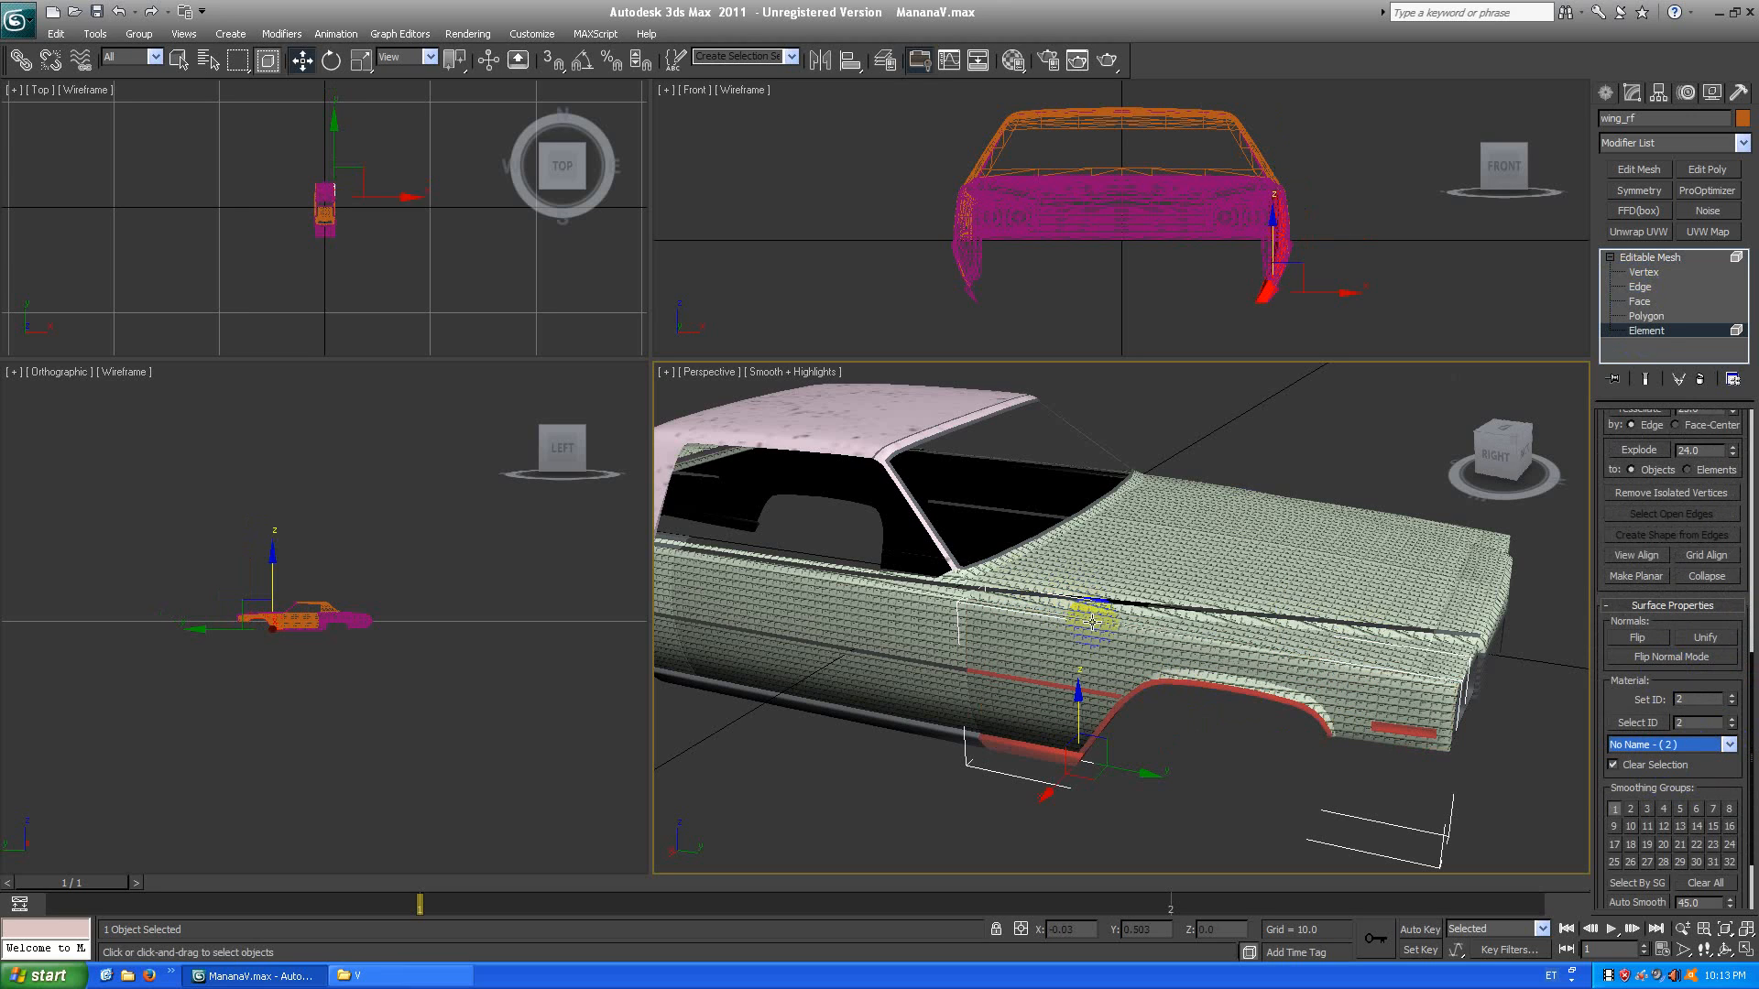
{"action": "scroll", "coordinate": [1748, 652], "scroll_direction": "up", "scroll_amount": 8}
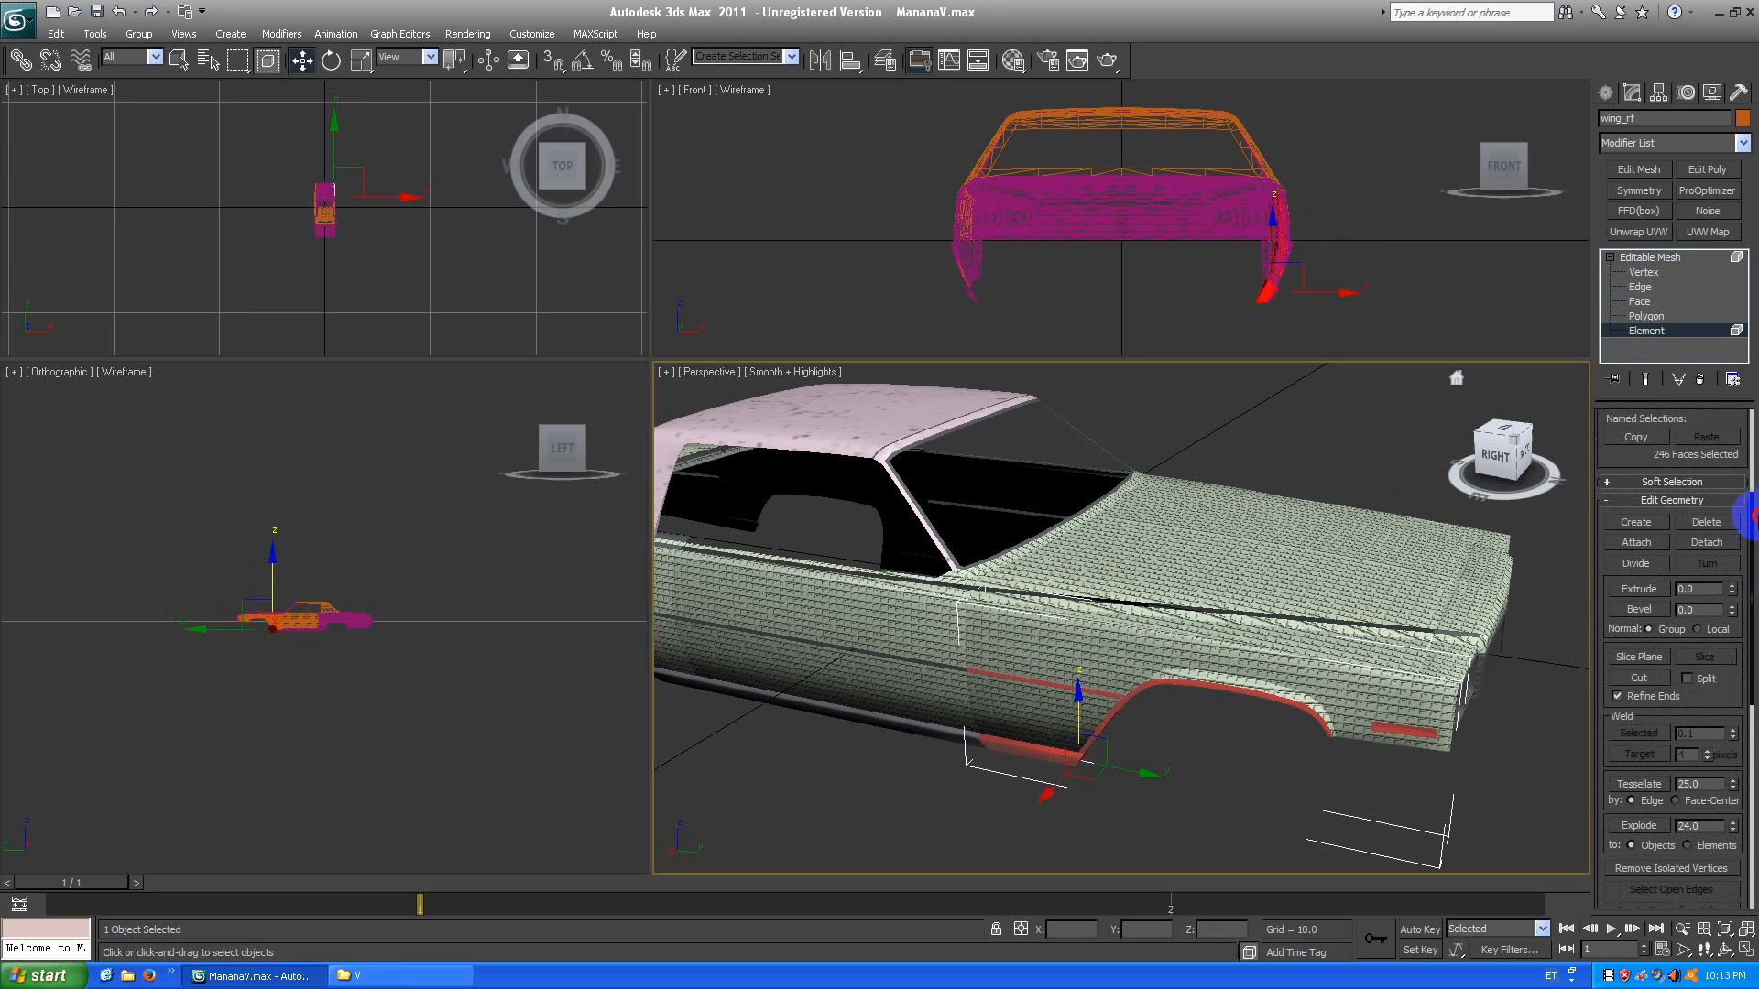
{"action": "left_click", "coordinate": [1636, 495]}
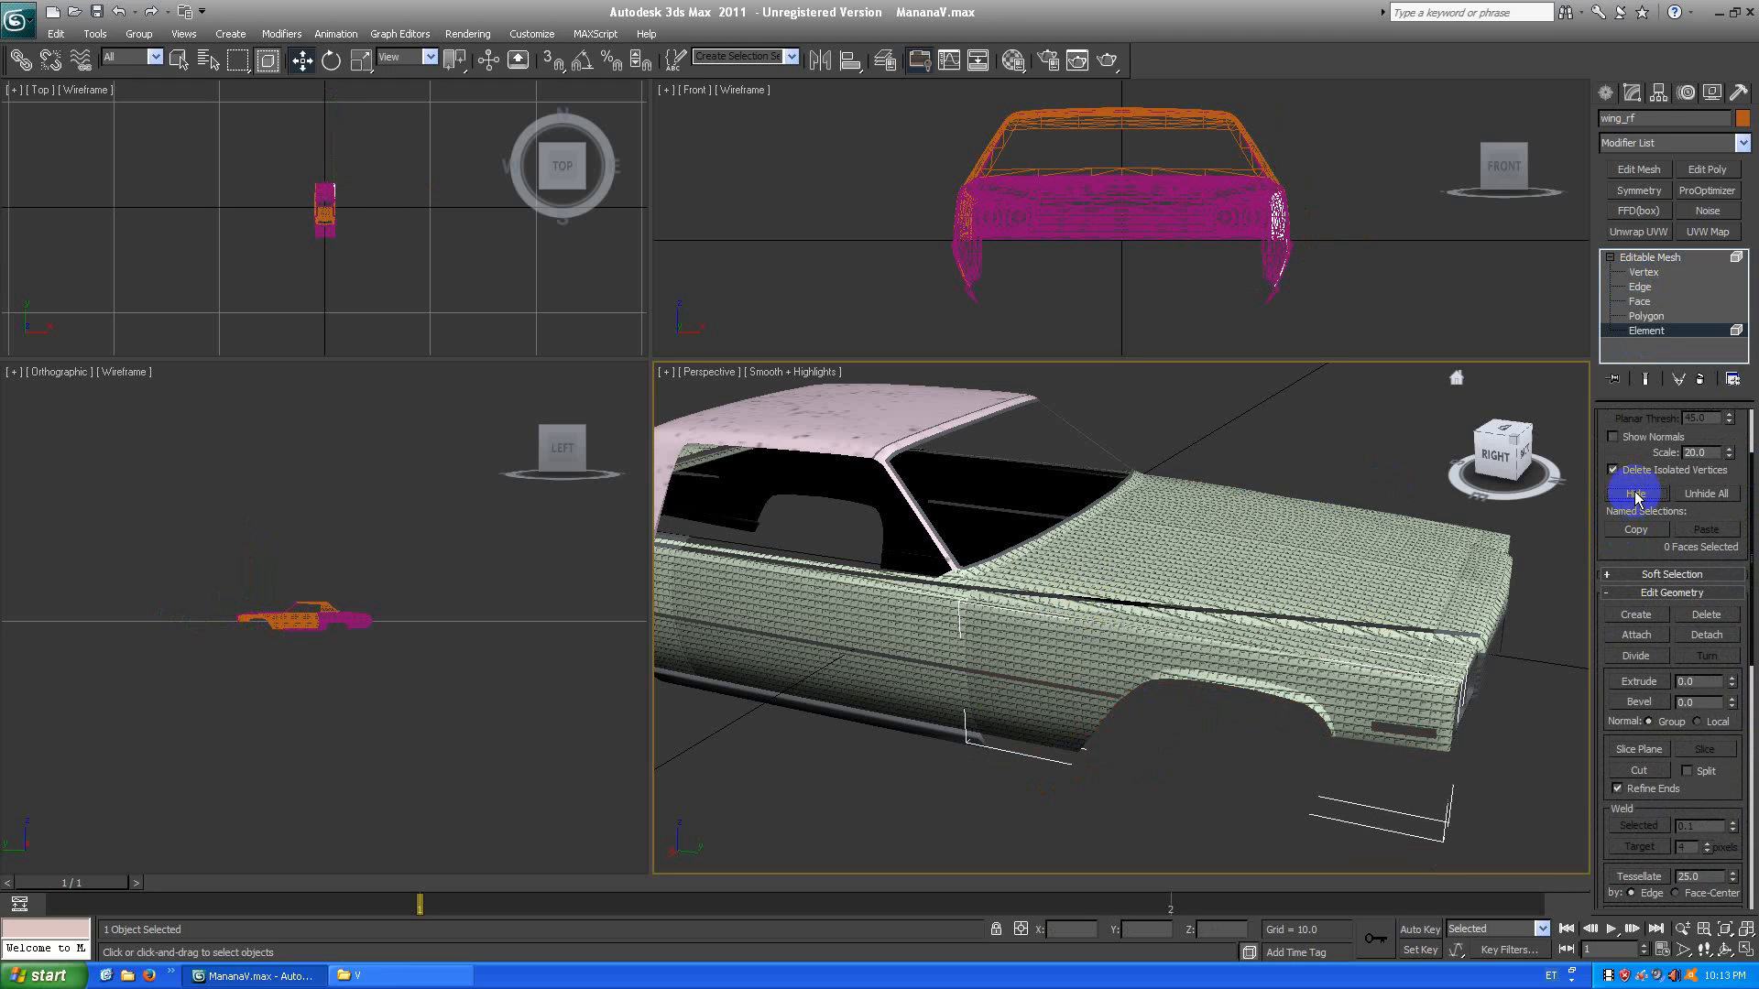
{"action": "left_click", "coordinate": [1649, 257]}
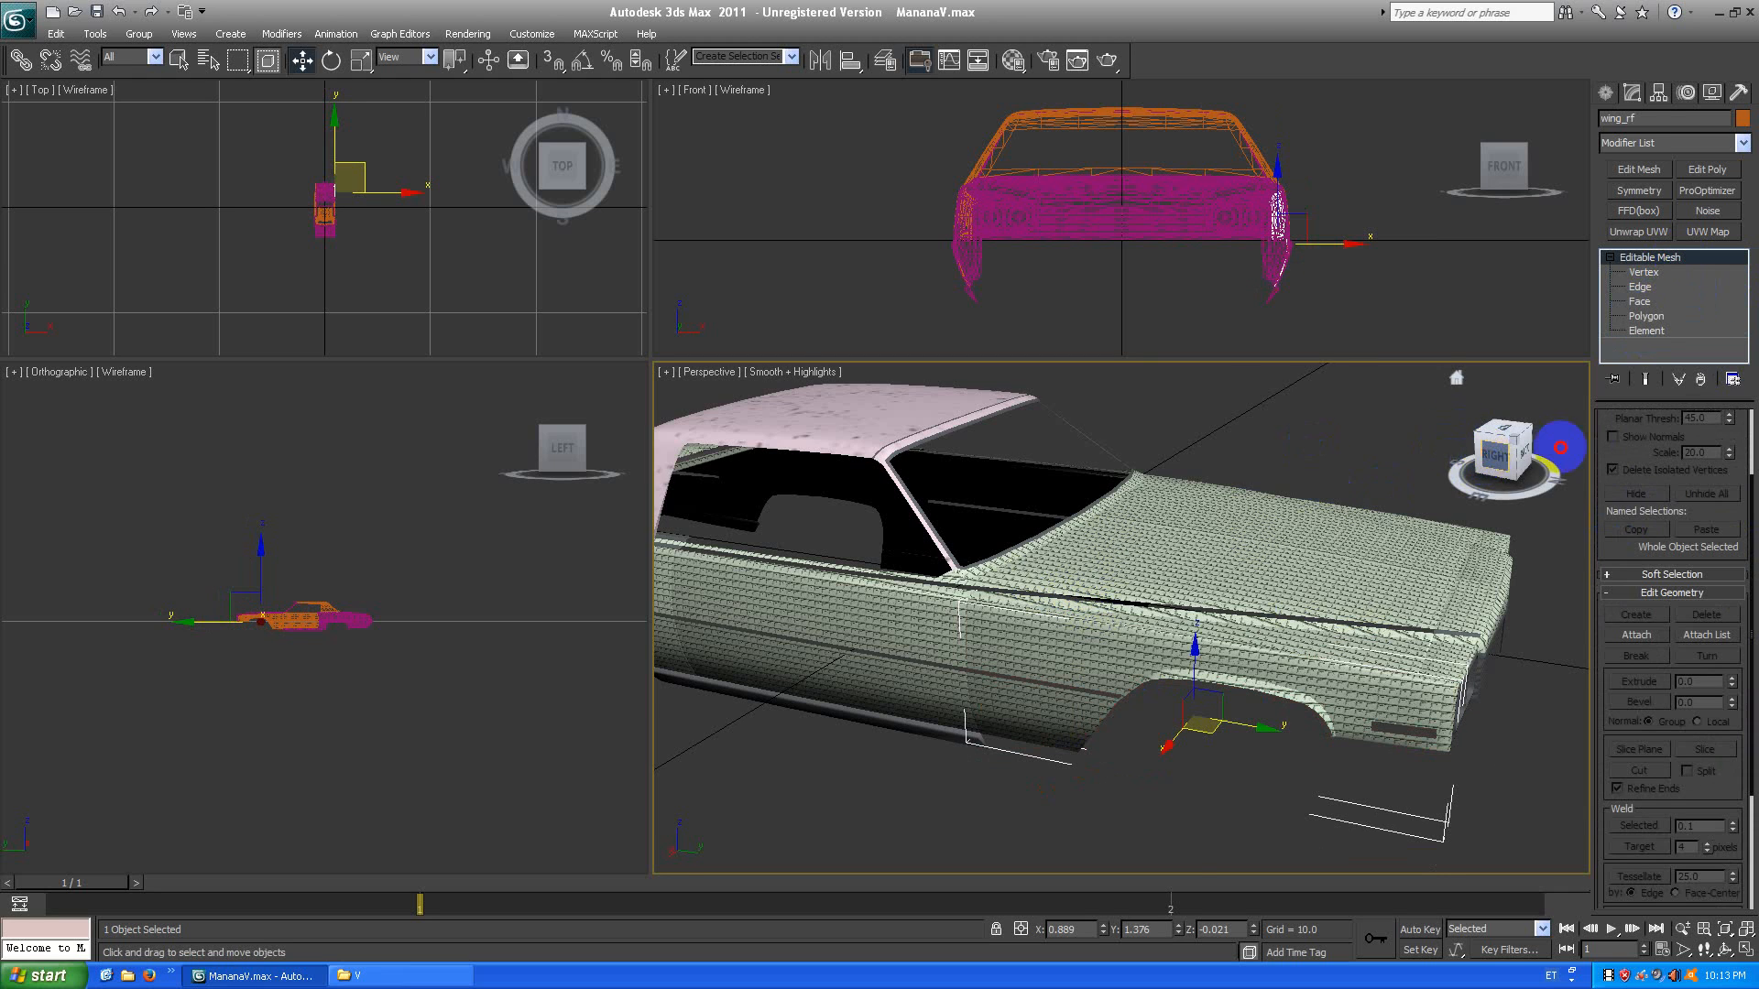
Switch to the body shell and select its rear side panel at the Element level.
{"action": "left_click", "coordinate": [1519, 449]}
{"action": "middle_click_drag", "start_coordinate": [1209, 571], "coordinate": [1119, 653], "text": "alt"}
{"action": "left_click", "coordinate": [1119, 653]}
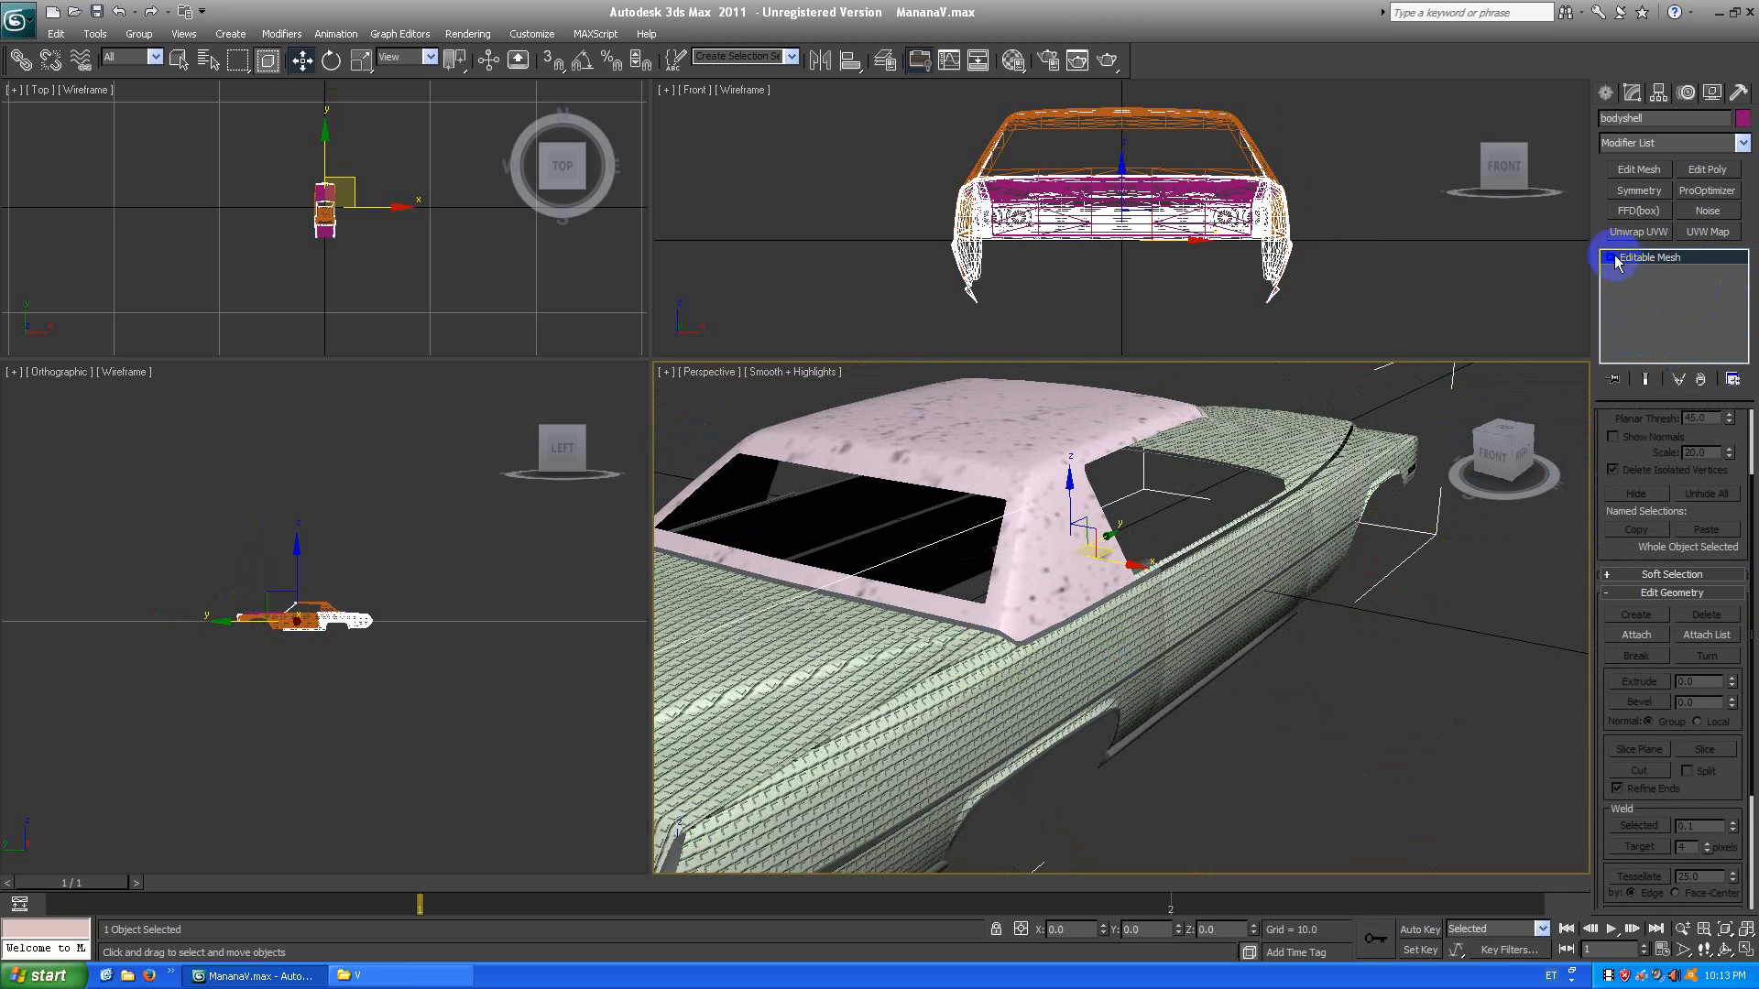
{"action": "left_click", "coordinate": [1647, 332]}
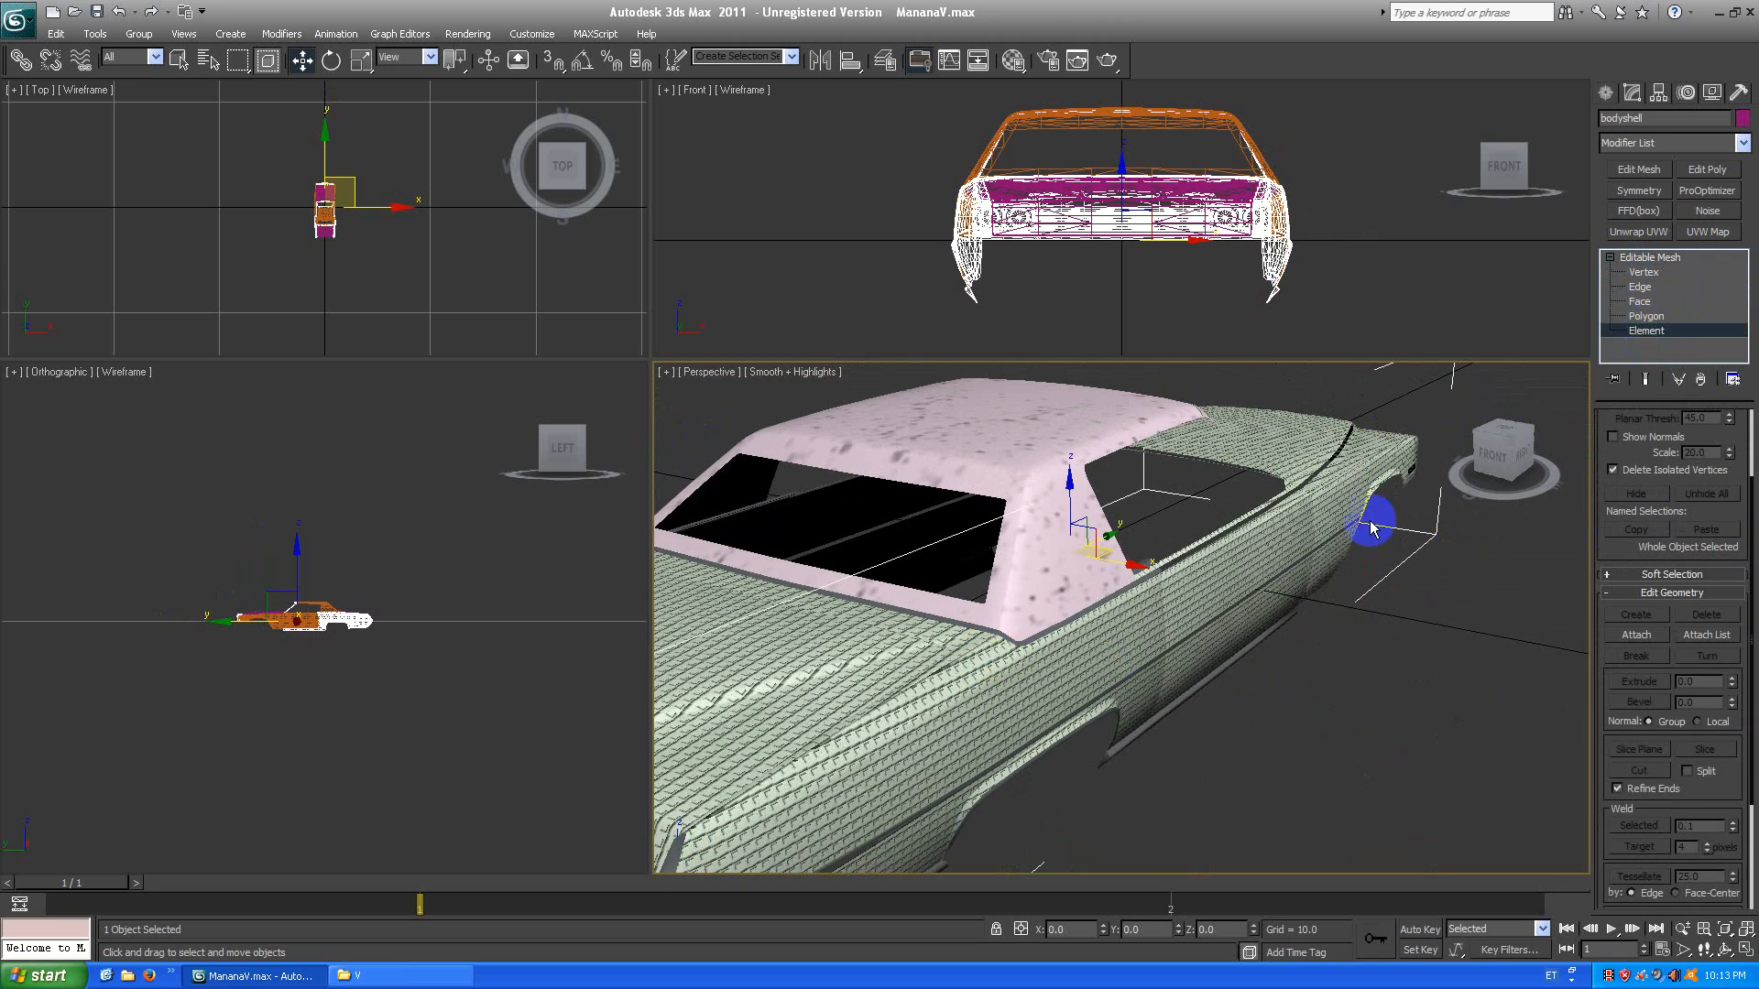
{"action": "left_click", "coordinate": [1113, 647]}
{"action": "middle_click_drag", "start_coordinate": [1113, 646], "coordinate": [1086, 690], "text": "alt"}
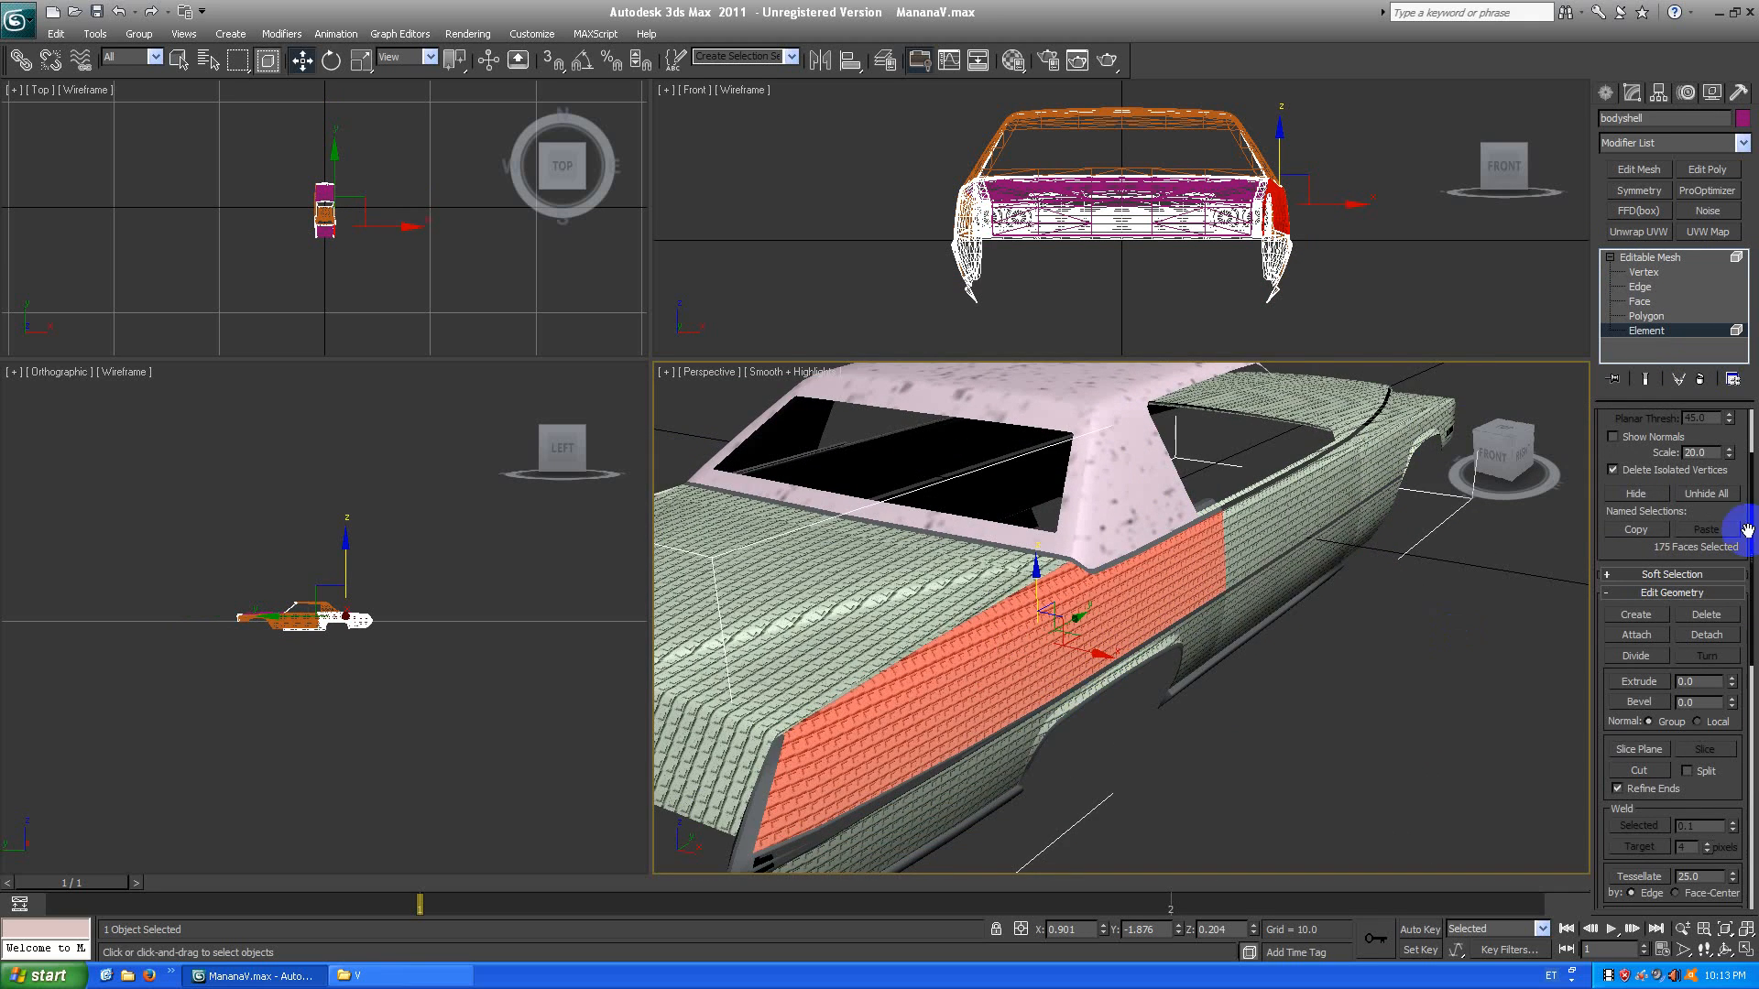
Select the body shell's faces by material ID 1 to check which parts are painted.
{"action": "scroll", "coordinate": [1191, 646], "scroll_direction": "down", "scroll_amount": 5}
{"action": "left_click_drag", "start_coordinate": [1745, 541], "coordinate": [1728, 746]}
{"action": "left_click", "coordinate": [1712, 796]}
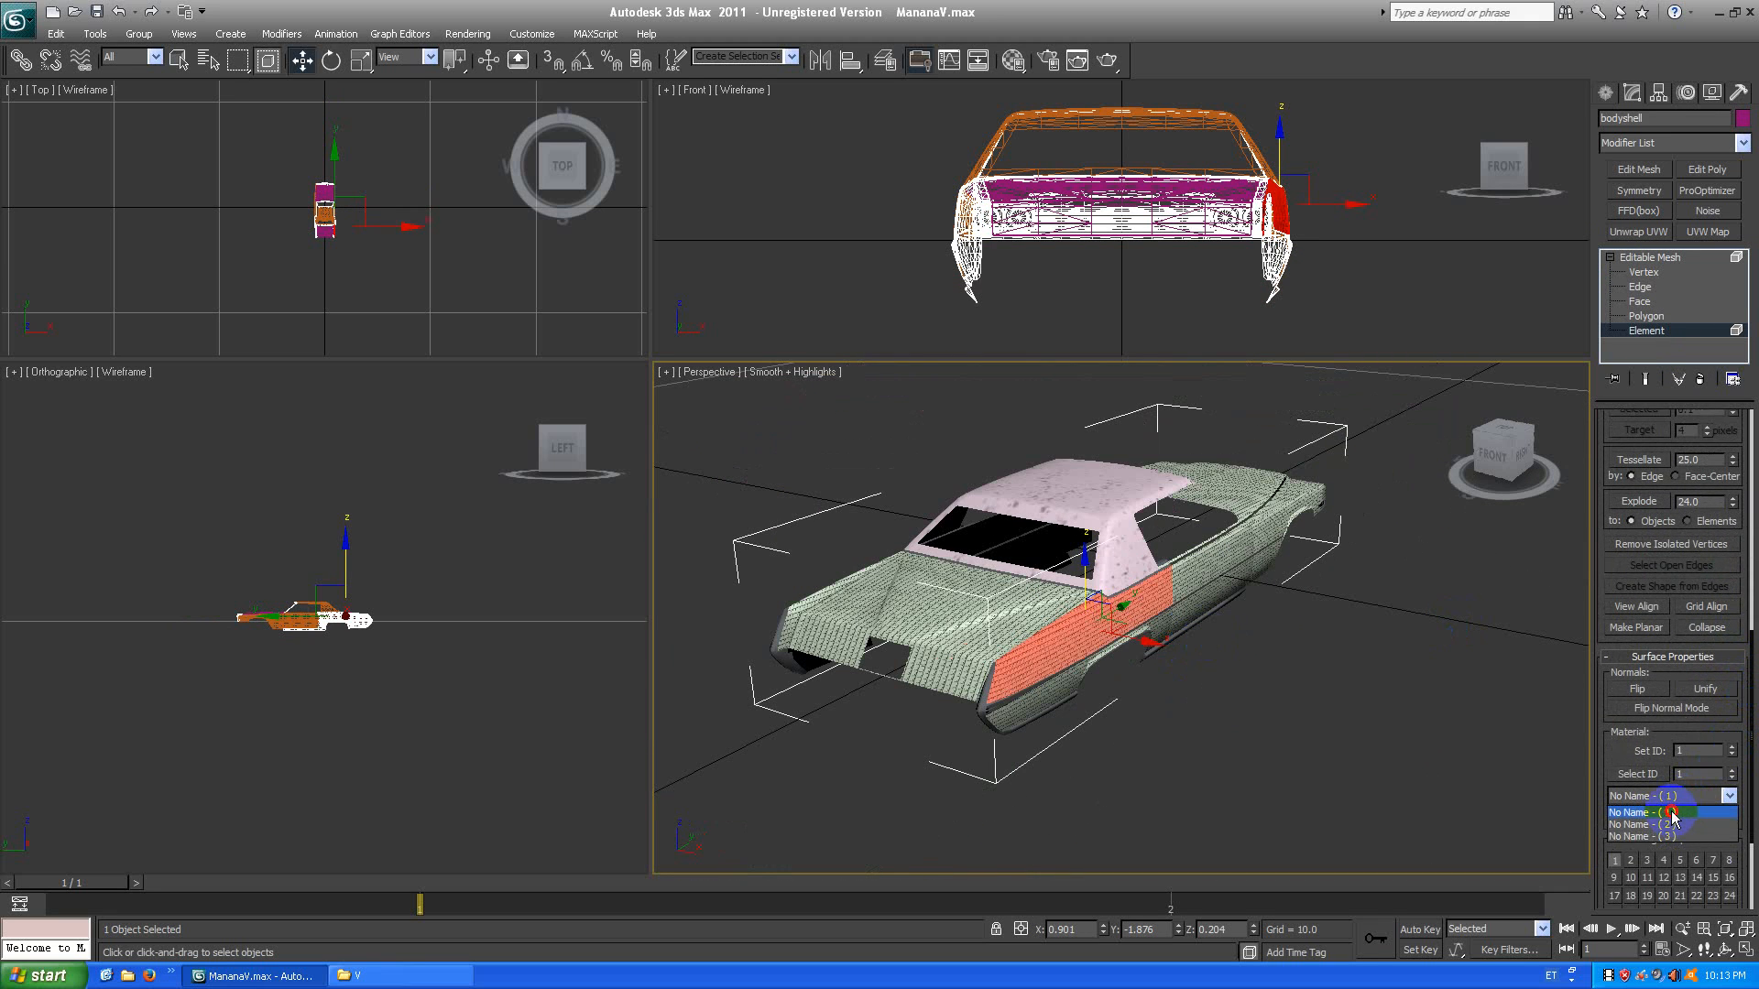
{"action": "left_click", "coordinate": [1669, 813]}
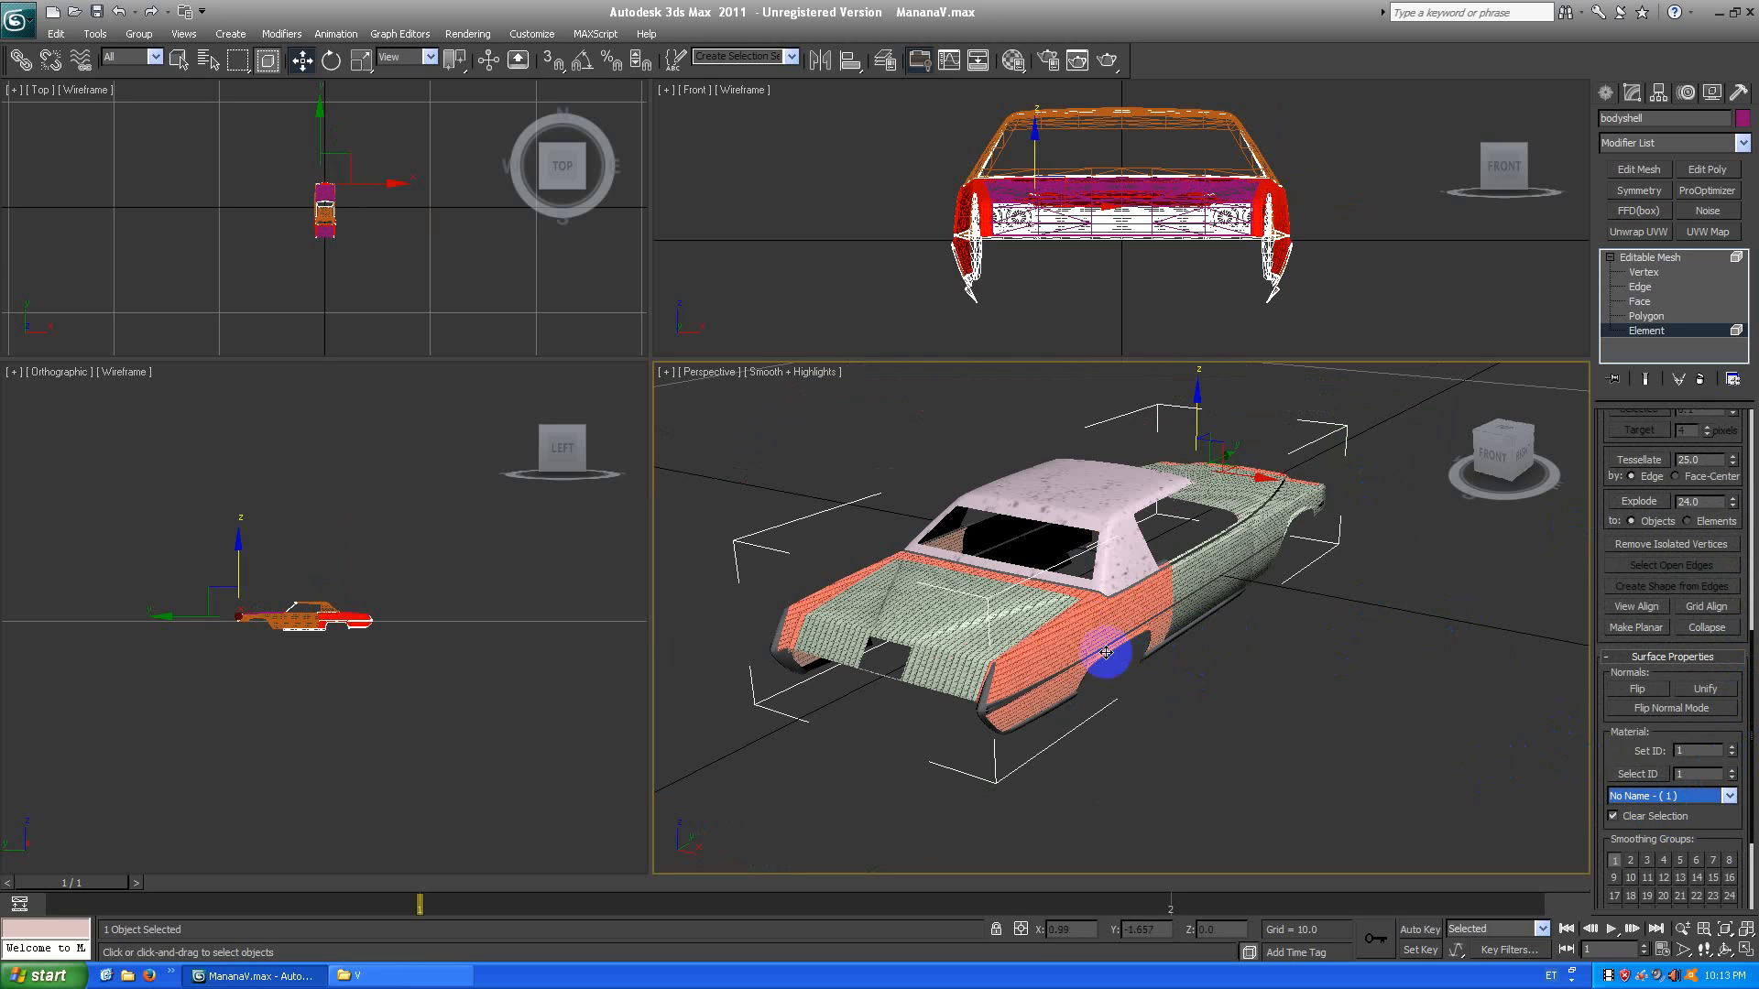
{"action": "left_click", "coordinate": [1142, 601]}
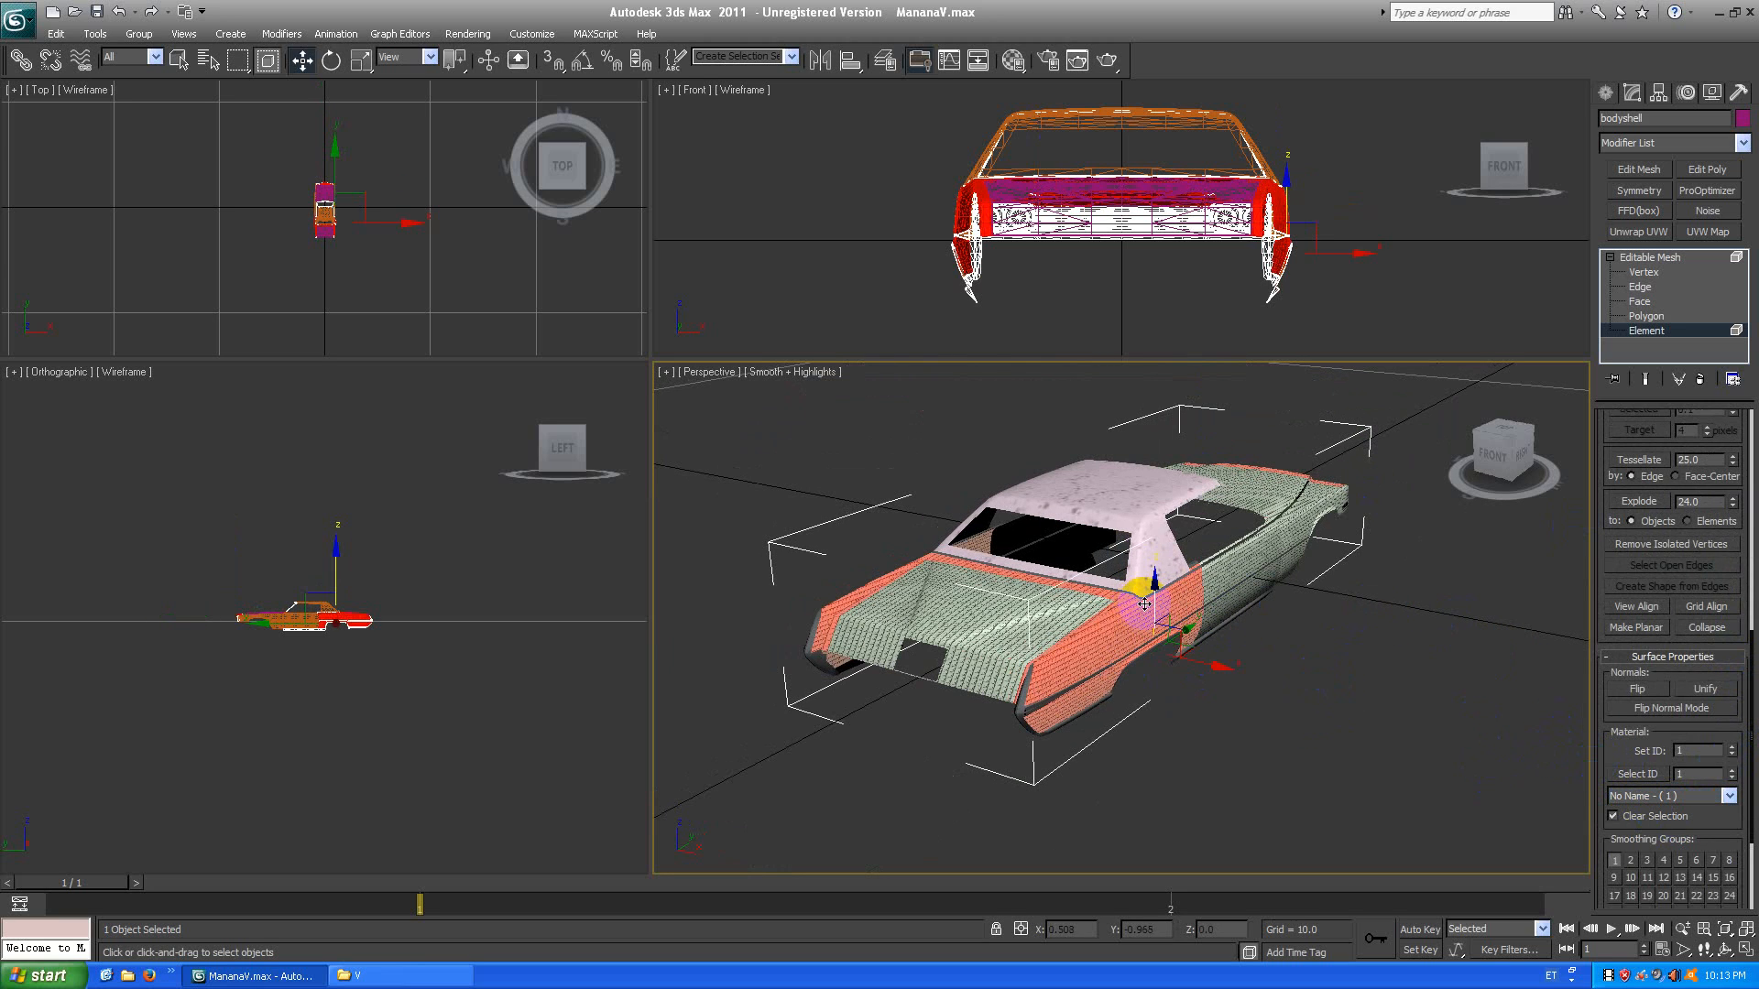
Select the body shell's faces by material ID 2 and examine them around the roof and windscreen frame.
{"action": "left_click", "coordinate": [1659, 803]}
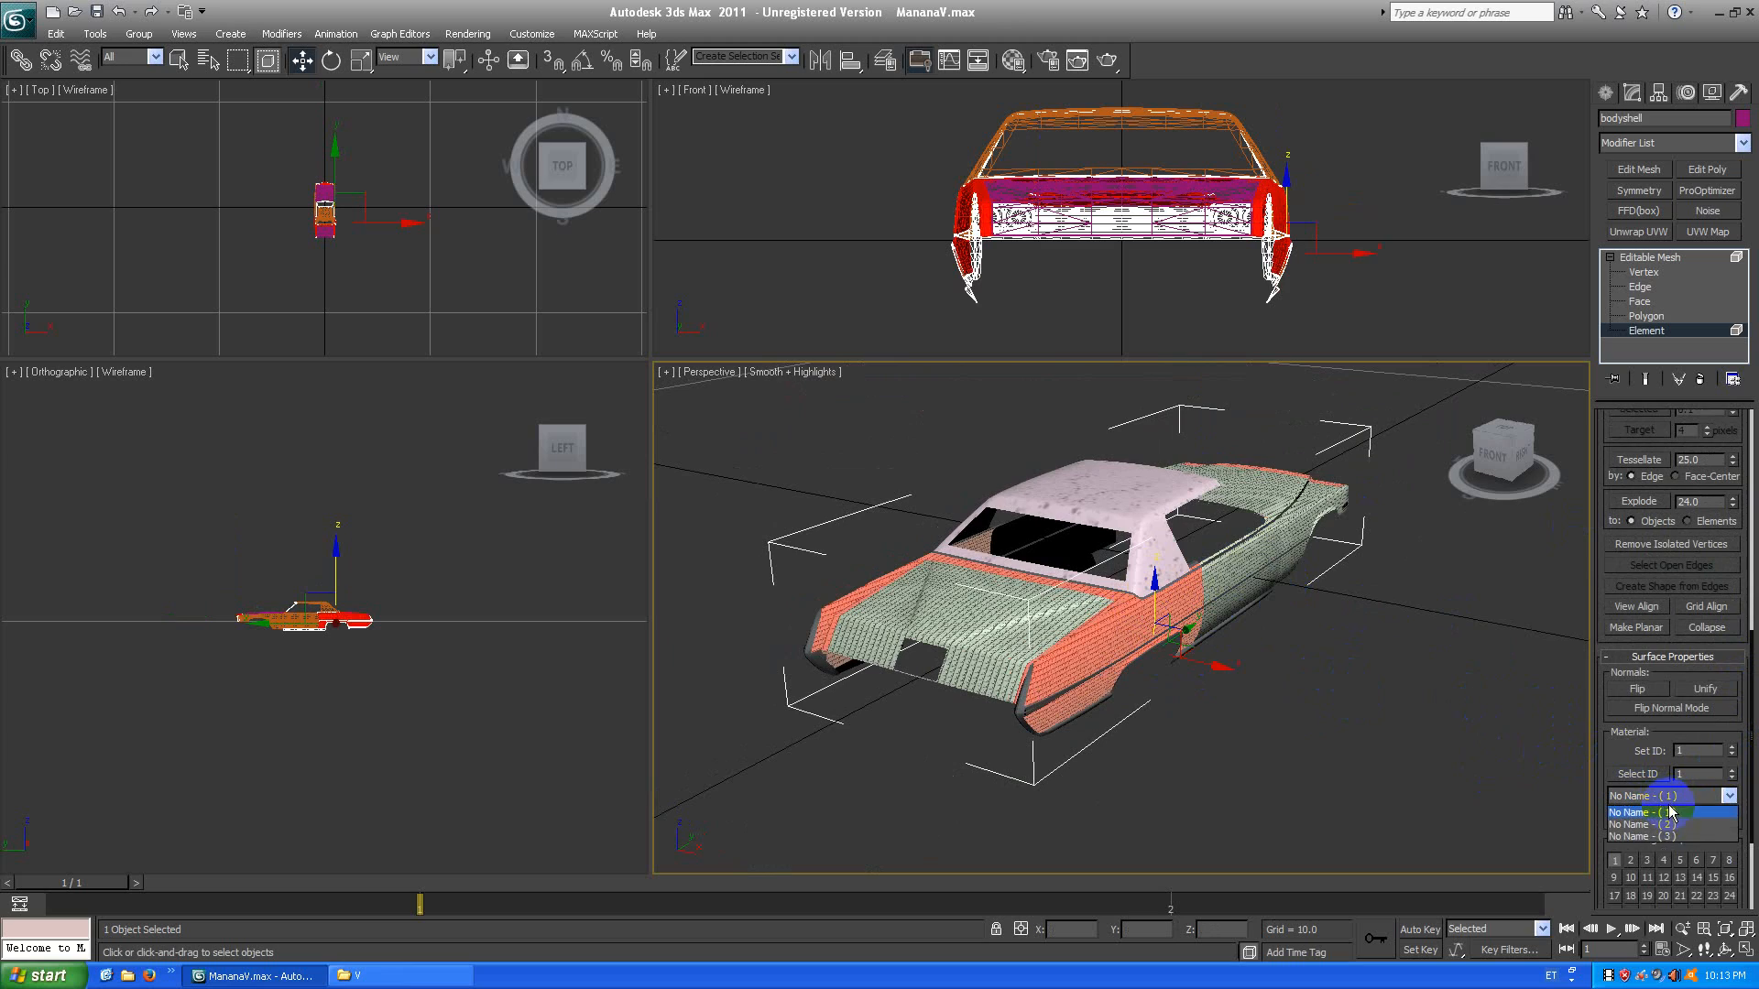
{"action": "left_click", "coordinate": [1669, 824]}
{"action": "scroll", "coordinate": [1310, 569], "scroll_direction": "up", "scroll_amount": 8}
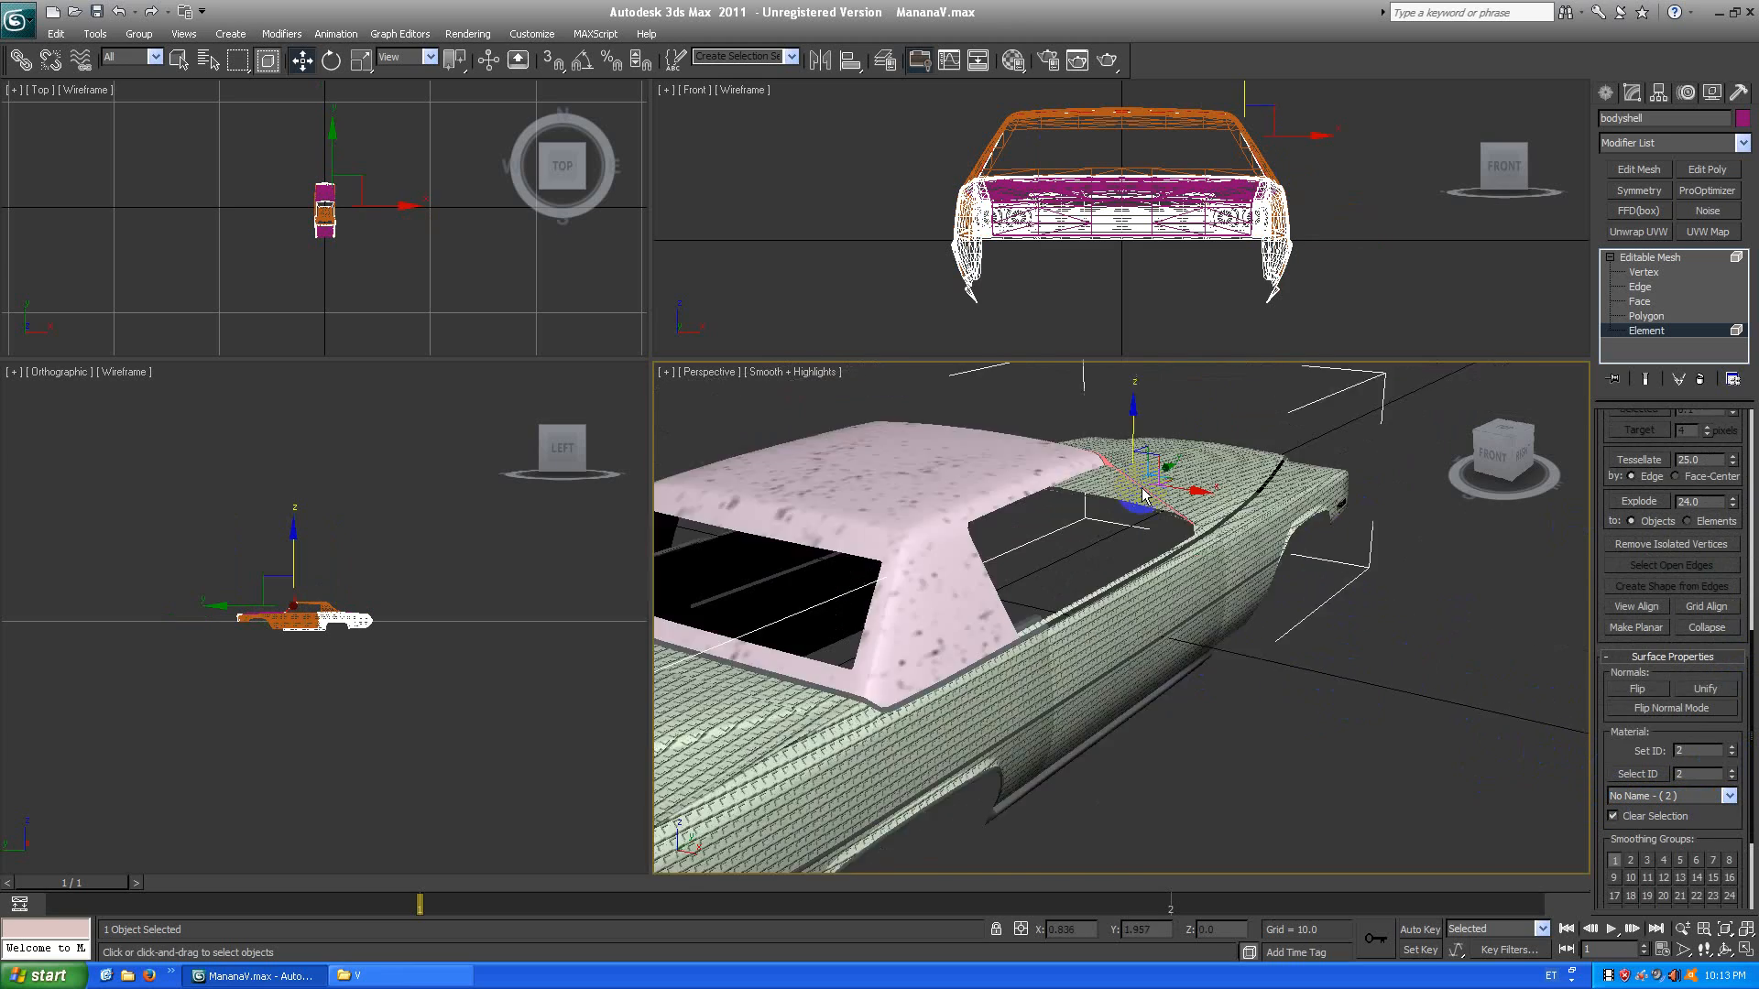
{"action": "scroll", "coordinate": [1407, 487], "scroll_direction": "down", "scroll_amount": 5}
{"action": "middle_click_drag", "start_coordinate": [1491, 458], "coordinate": [1111, 530], "text": "alt"}
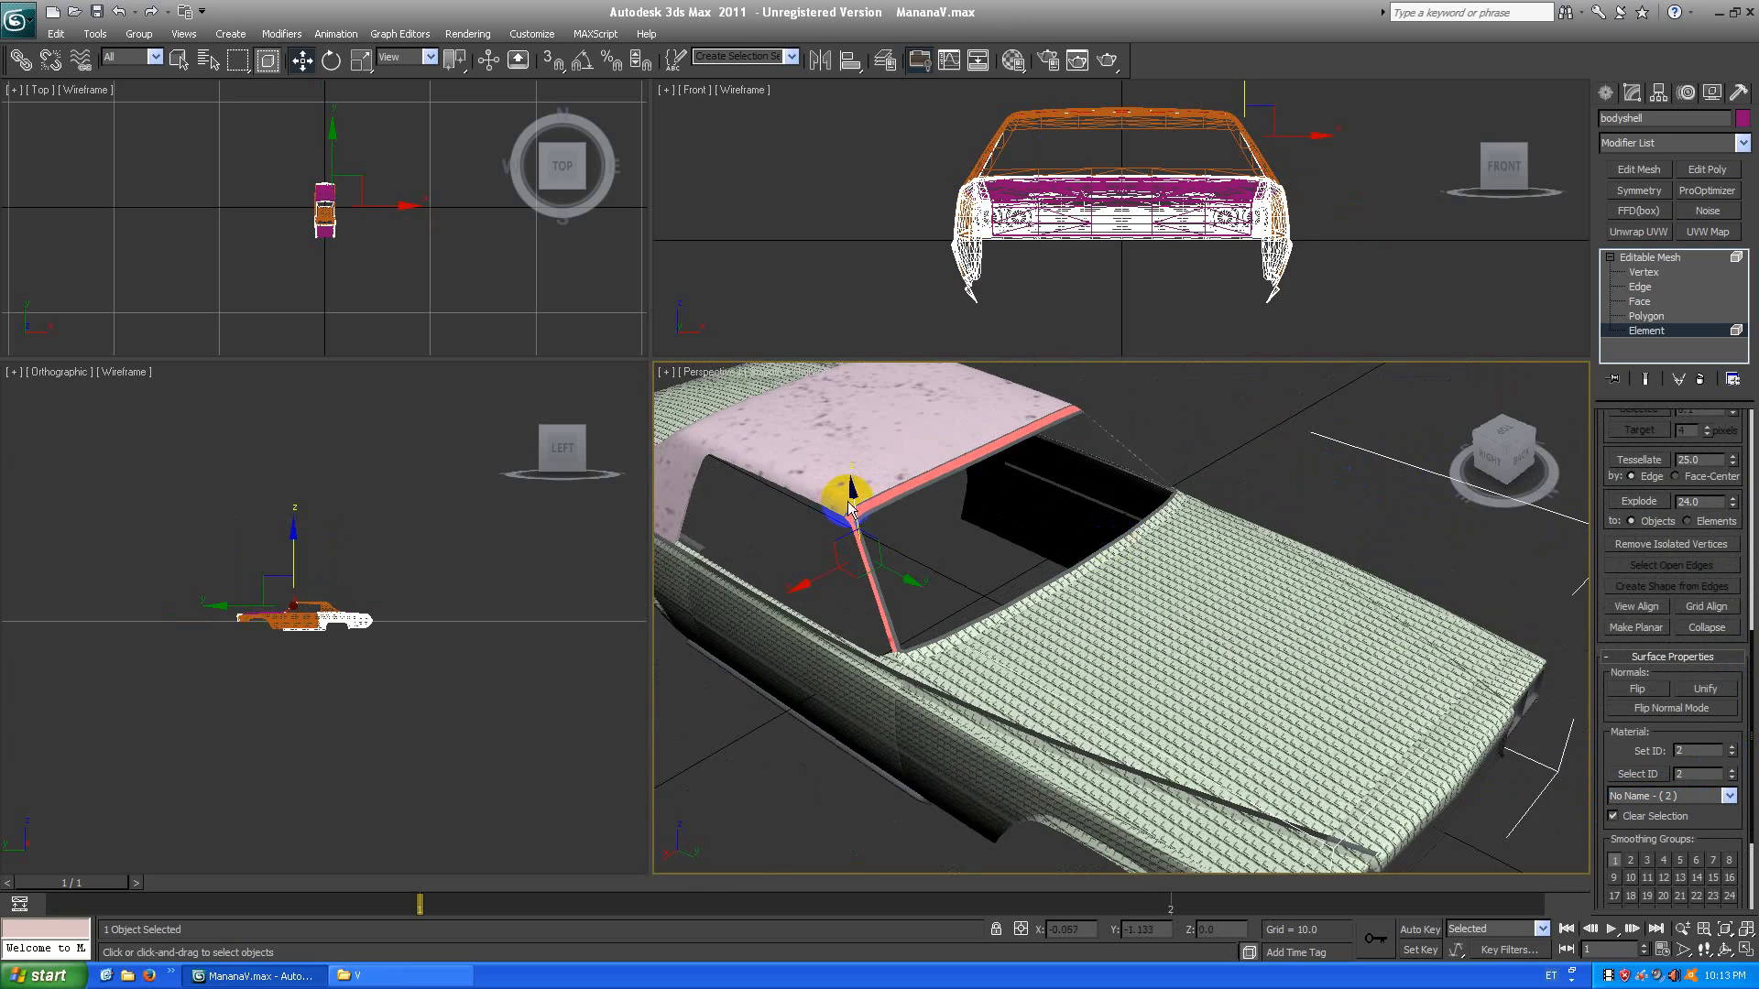
{"action": "scroll", "coordinate": [845, 511], "scroll_direction": "up", "scroll_amount": 5}
{"action": "scroll", "coordinate": [846, 513], "scroll_direction": "down", "scroll_amount": 5}
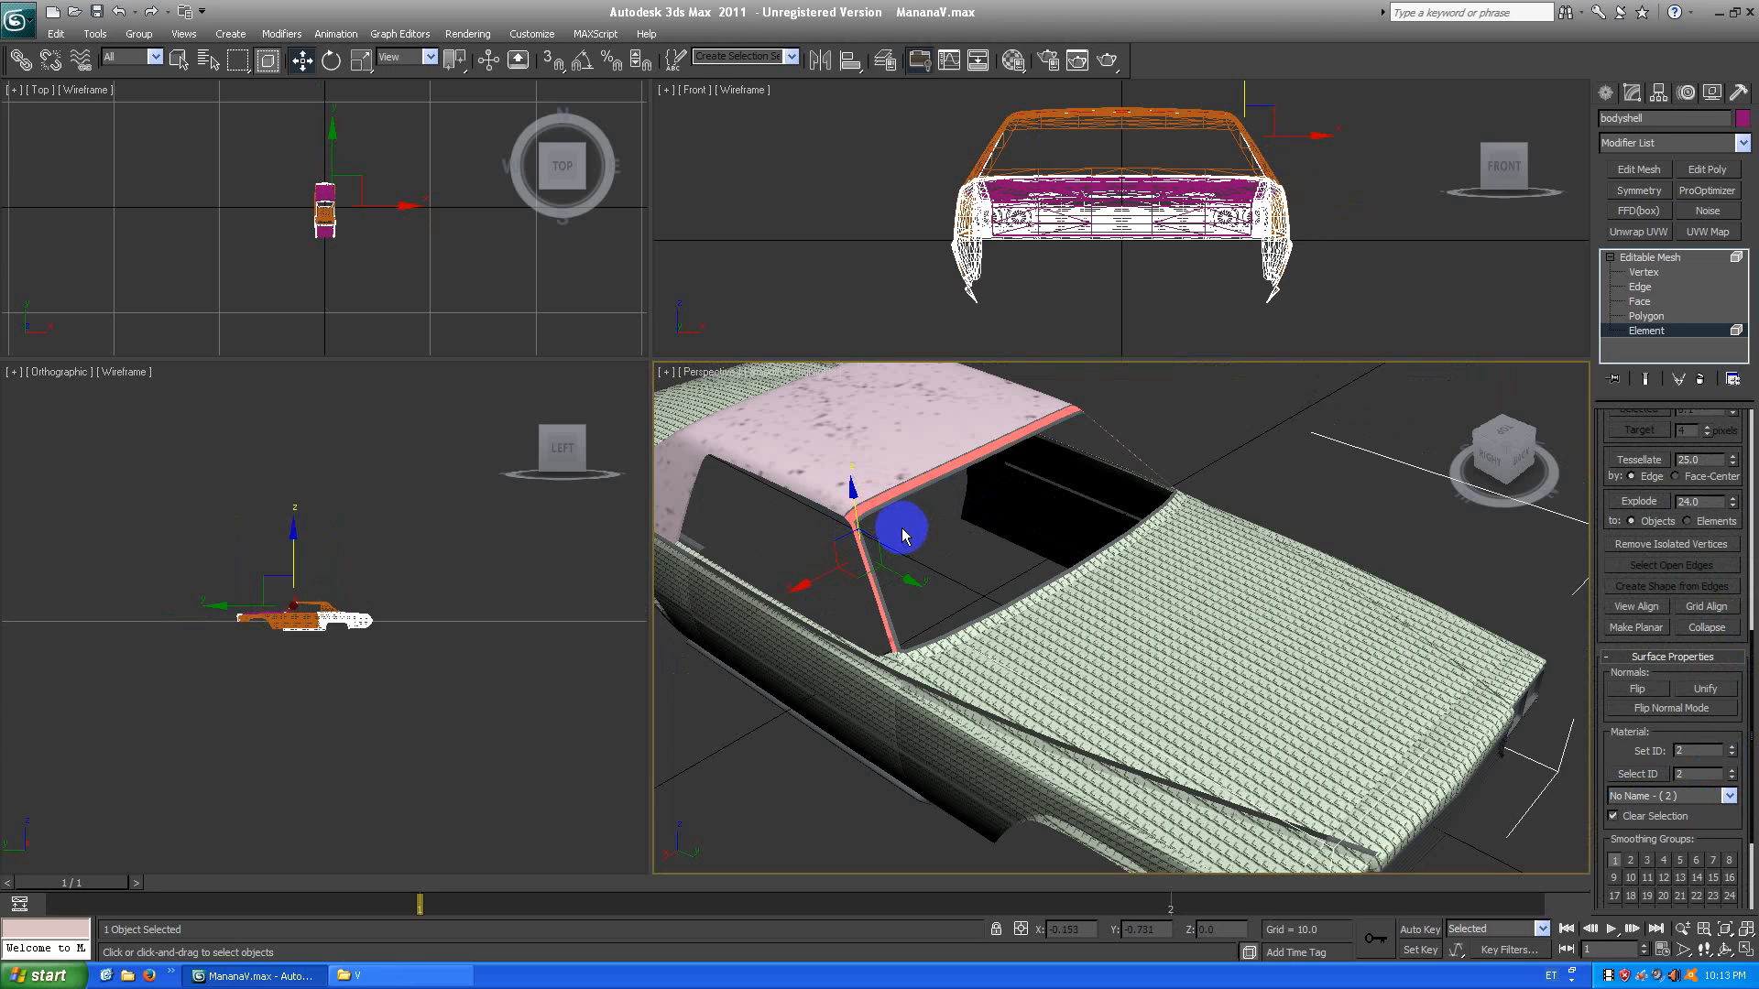
Clear the selection, select the body shell's unpainted faces by material ID 3, and hide them.
{"action": "left_click", "coordinate": [904, 513]}
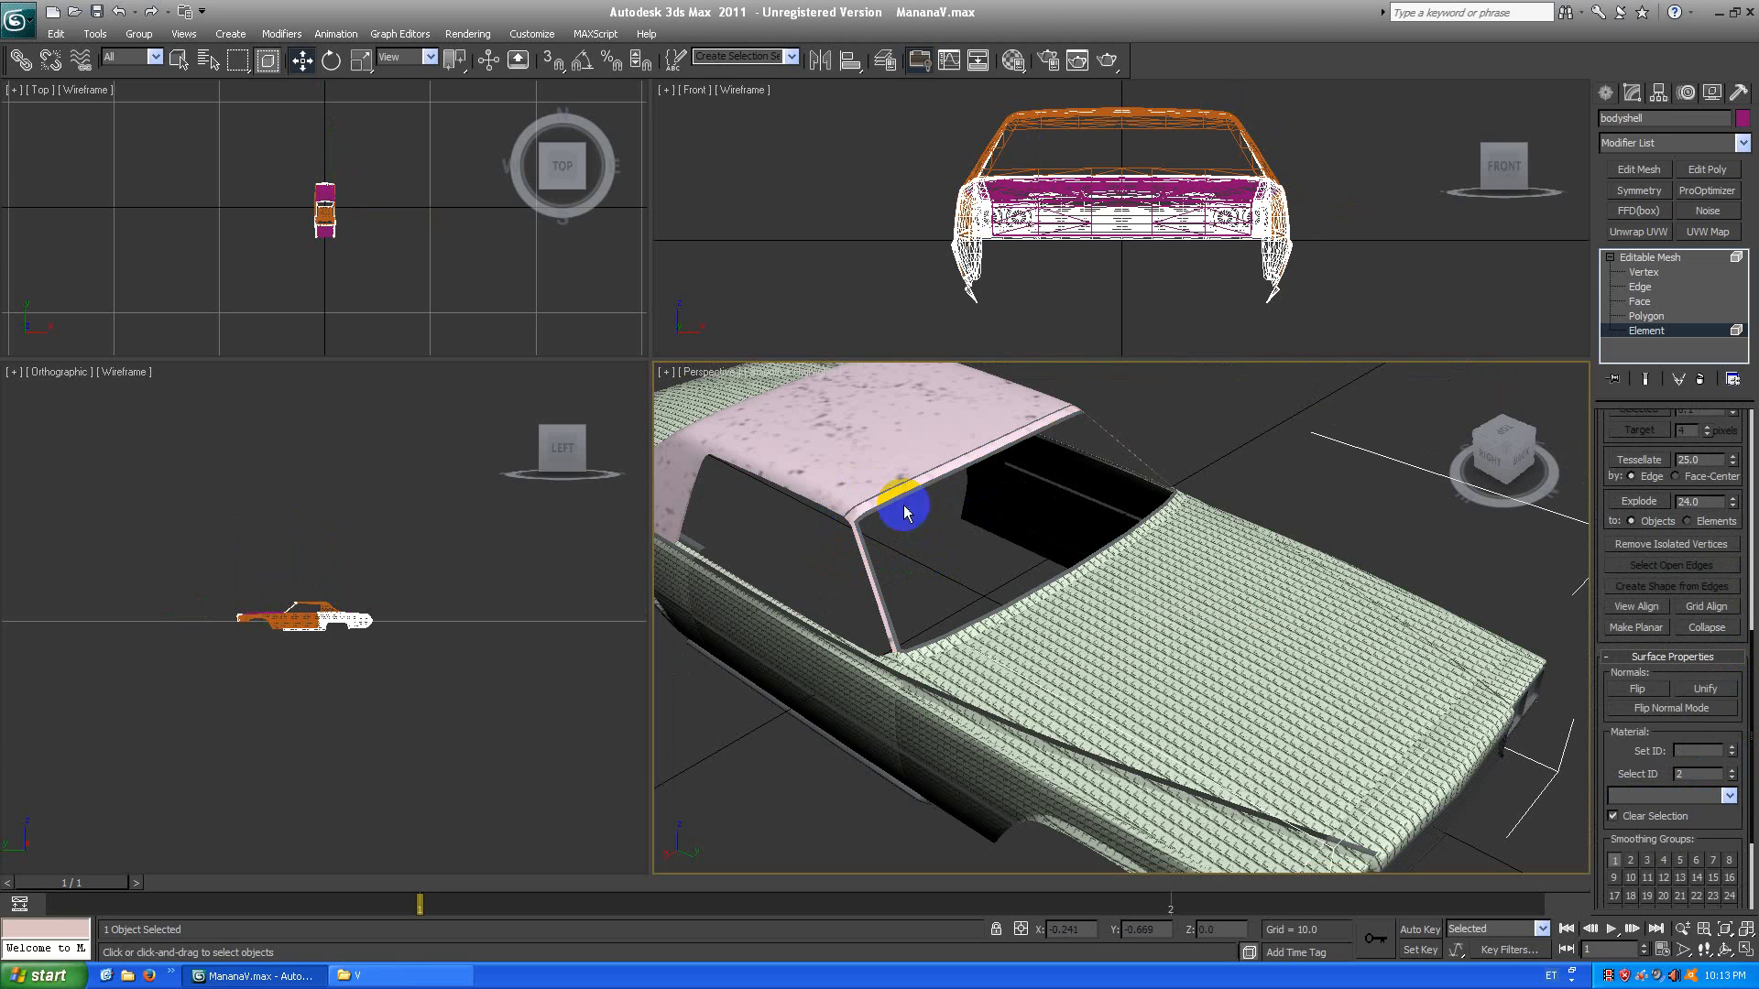
{"action": "left_click", "coordinate": [1727, 796]}
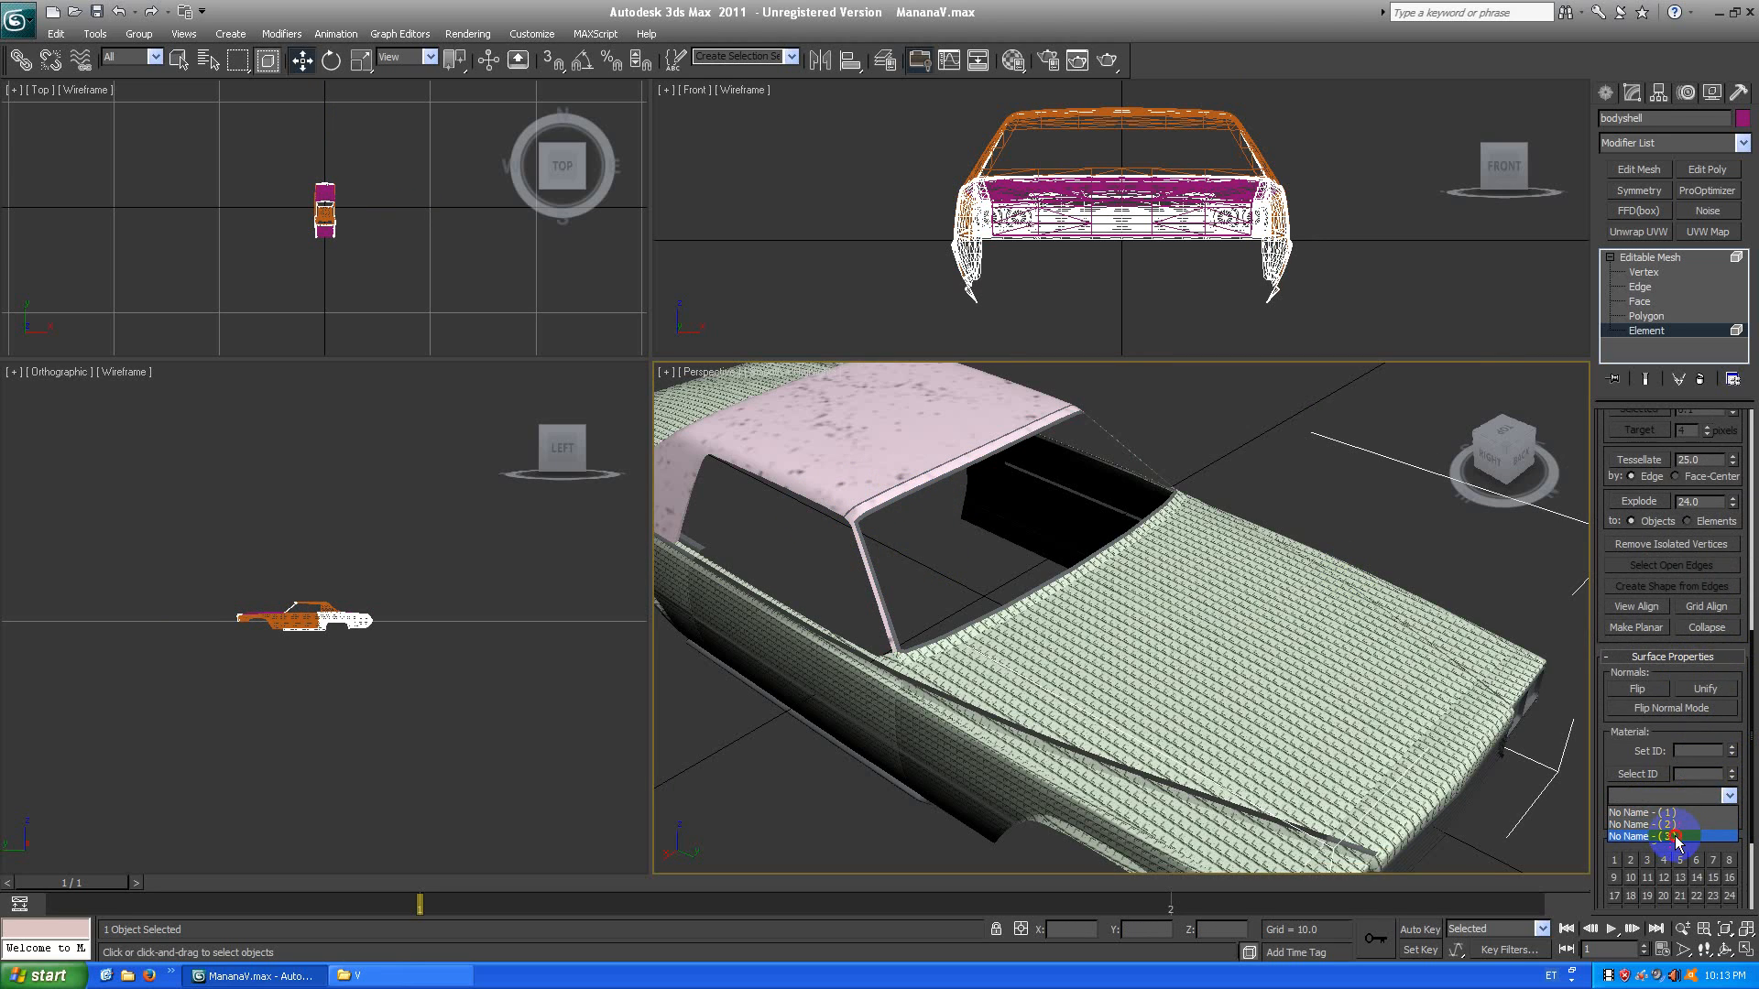
{"action": "left_click", "coordinate": [1675, 836]}
{"action": "middle_click_drag", "start_coordinate": [883, 550], "coordinate": [1170, 718], "text": "alt"}
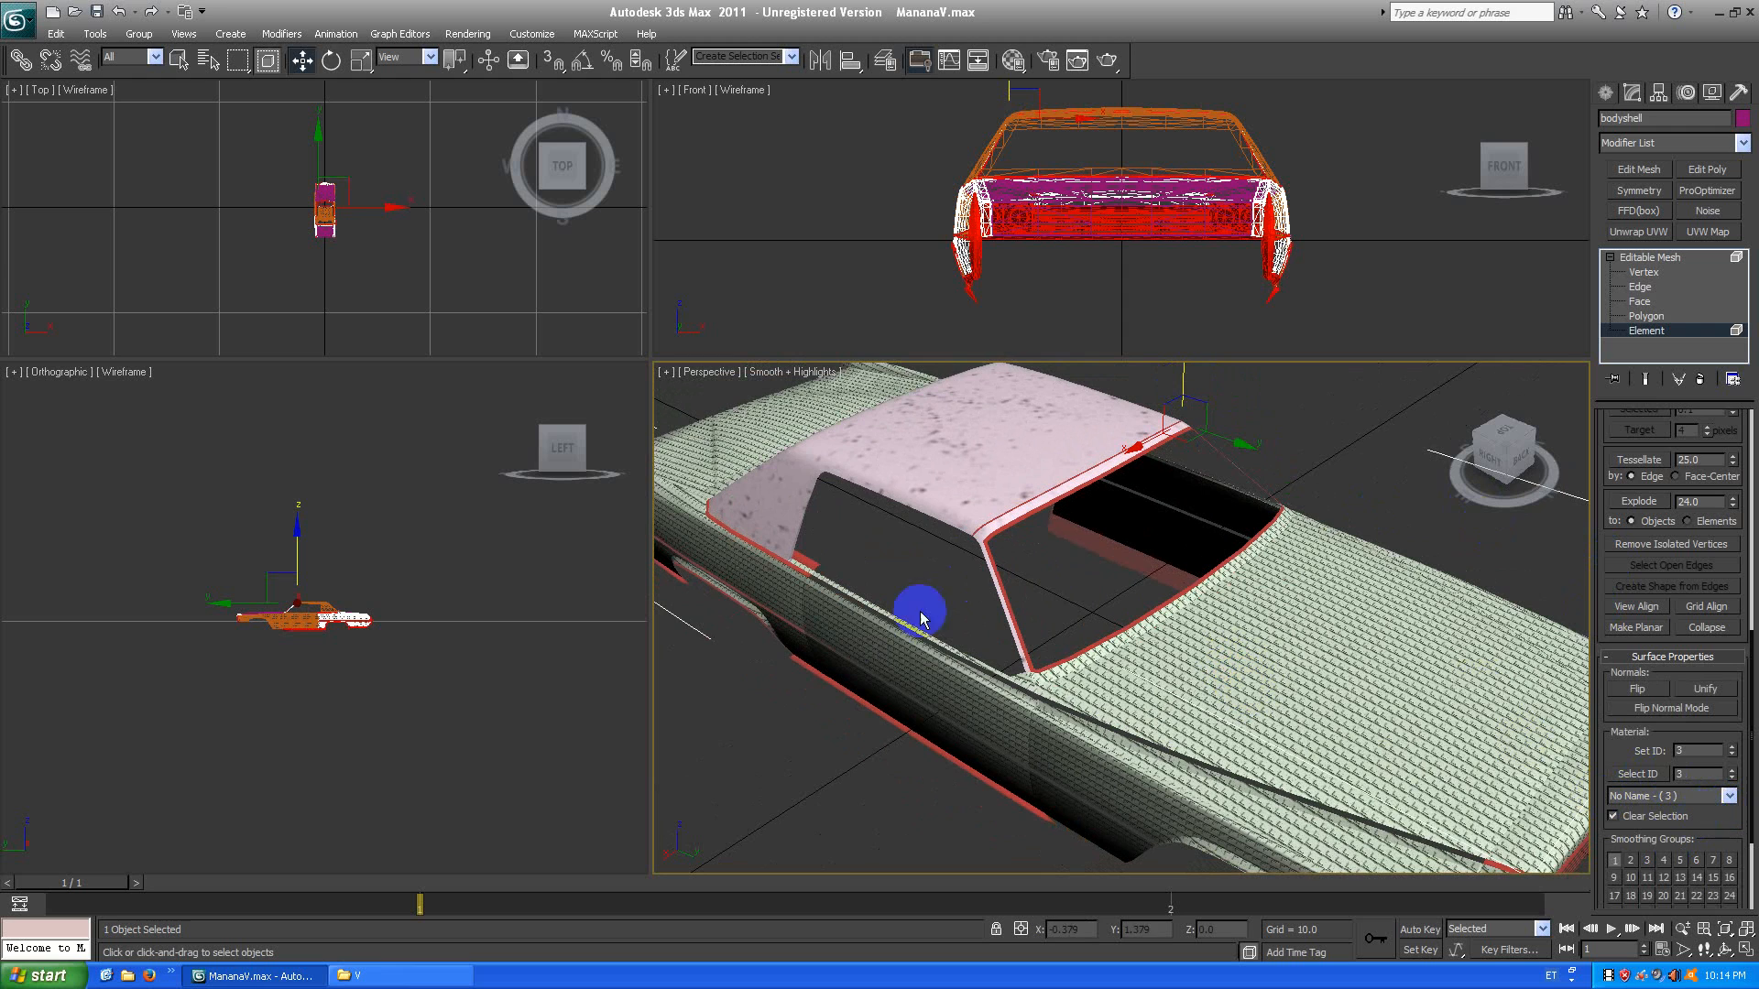
{"action": "middle_click_drag", "start_coordinate": [1006, 740], "coordinate": [1021, 713]}
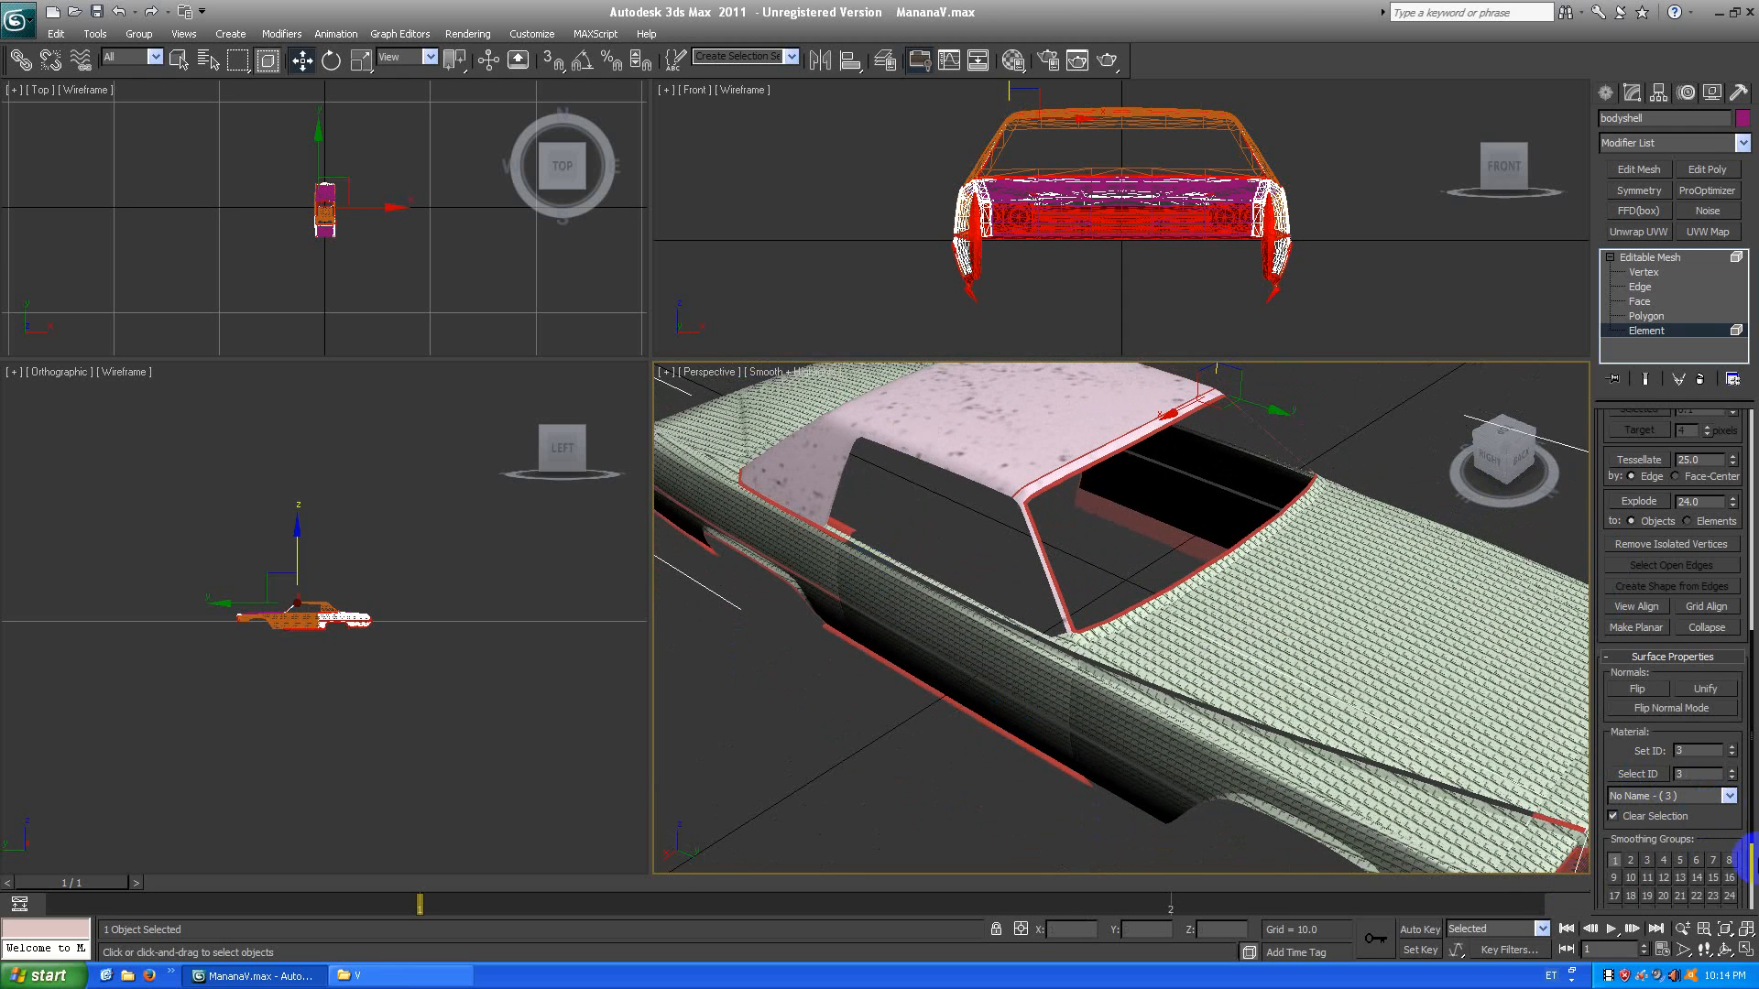
{"action": "left_click", "coordinate": [1667, 797]}
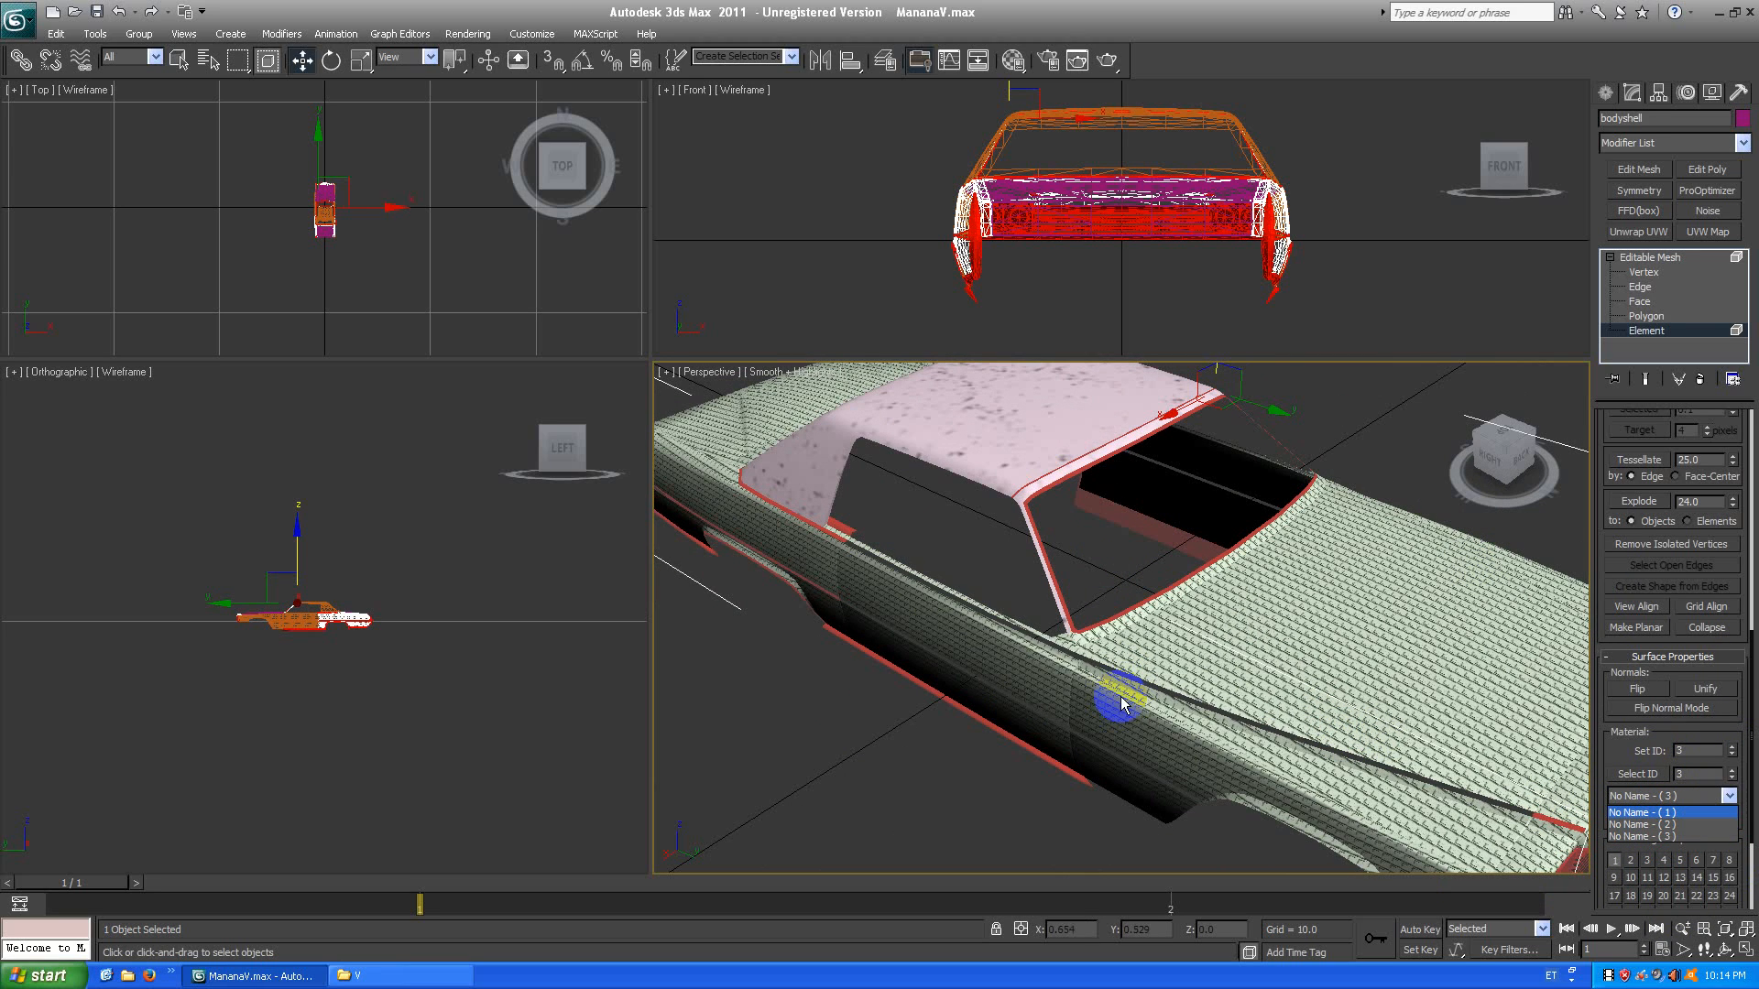
{"action": "left_click", "coordinate": [1684, 836]}
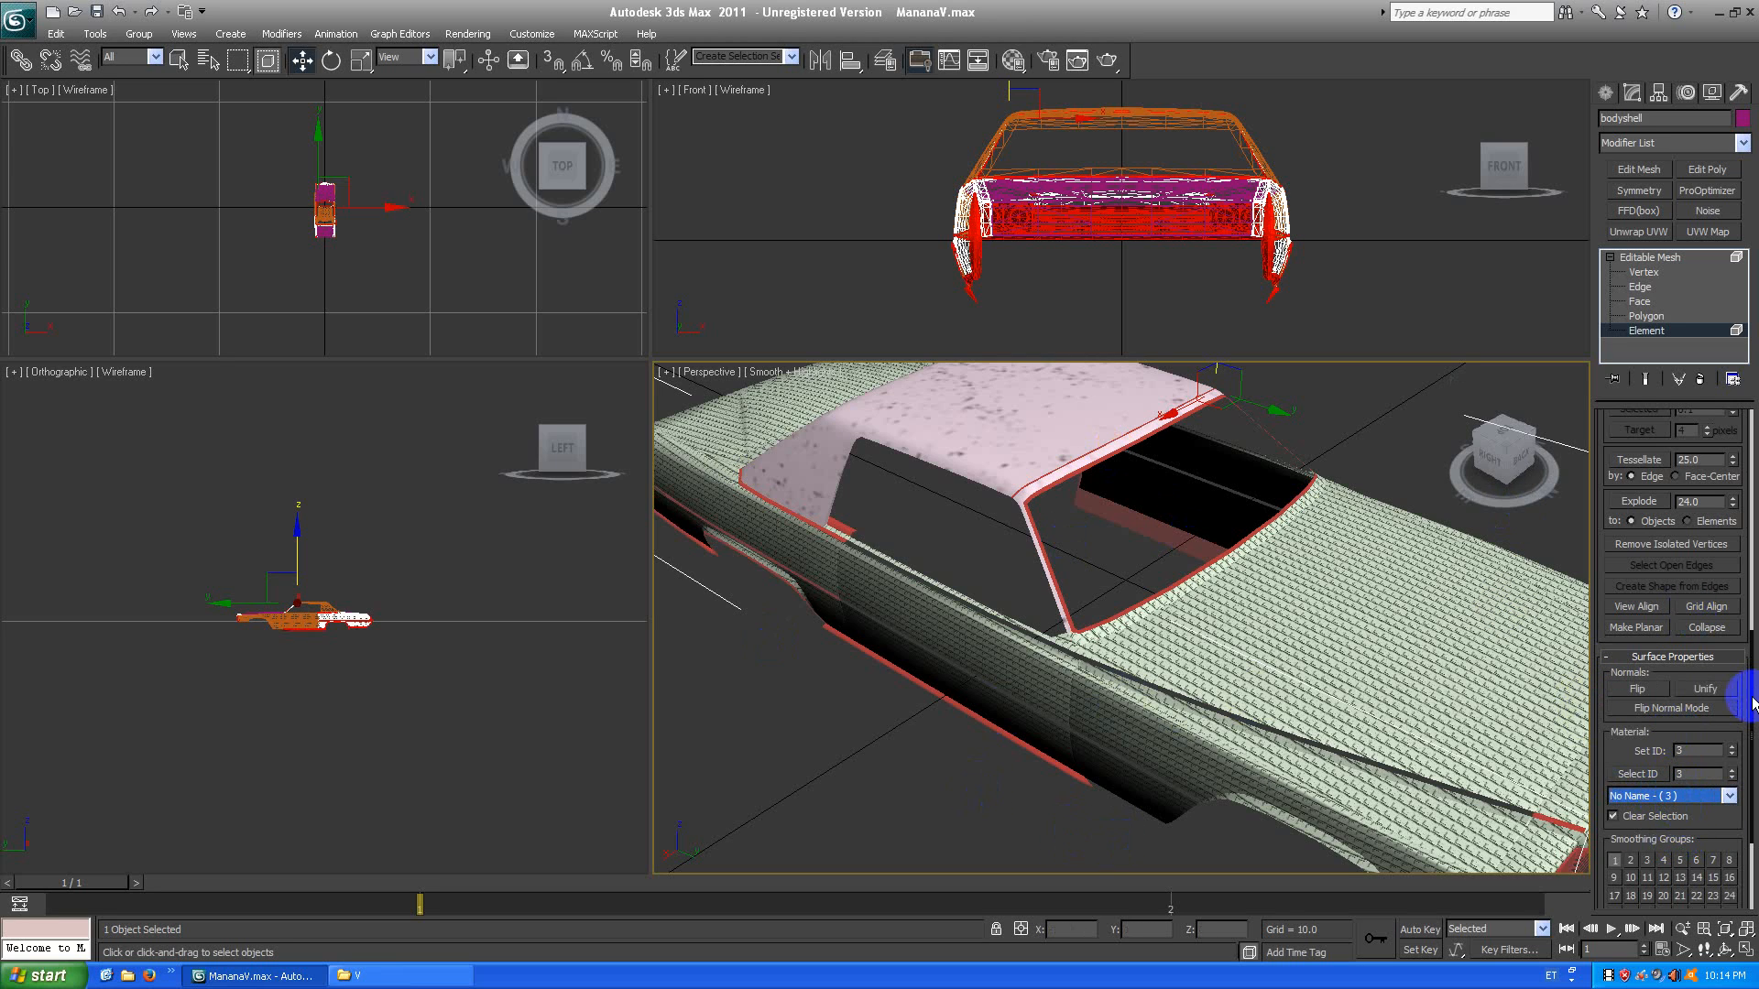
{"action": "left_click_drag", "start_coordinate": [1751, 701], "coordinate": [1749, 513]}
{"action": "left_click", "coordinate": [1640, 505]}
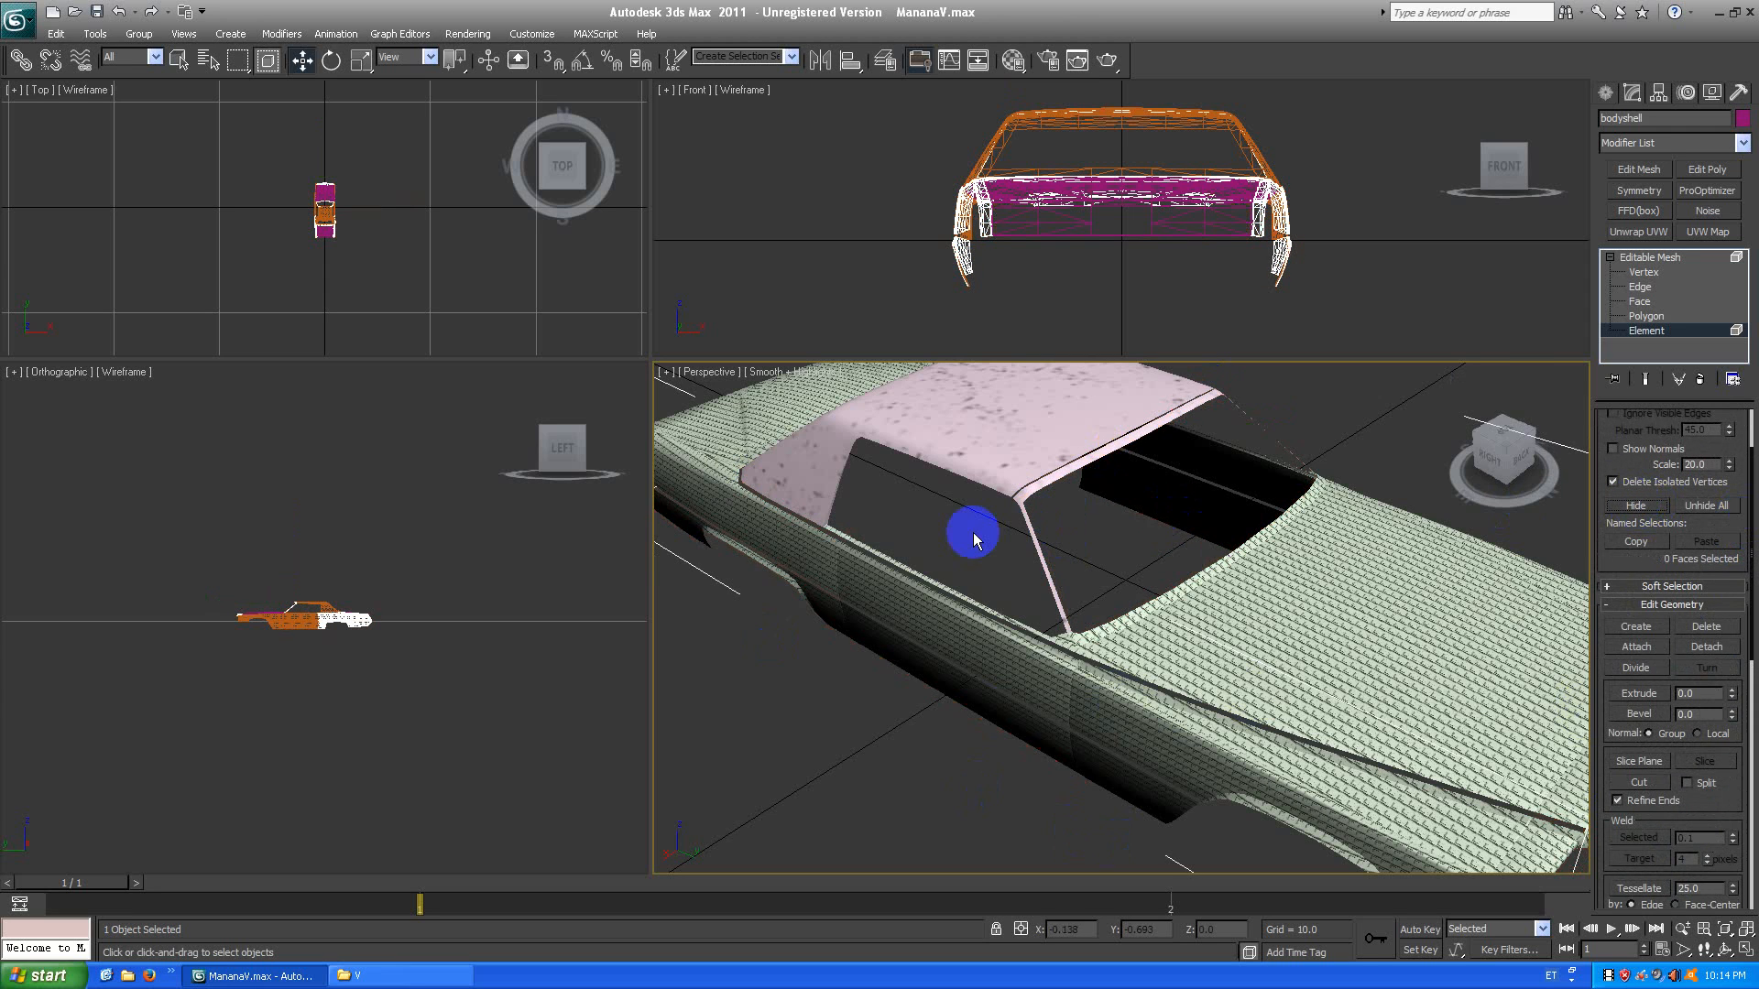
Leave the Element level, deselect the body shell, and inspect the remaining painted bodywork from several sides.
{"action": "middle_click_drag", "start_coordinate": [971, 540], "coordinate": [993, 561]}
{"action": "scroll", "coordinate": [995, 562], "scroll_direction": "down", "scroll_amount": 4}
{"action": "left_click", "coordinate": [1652, 259]}
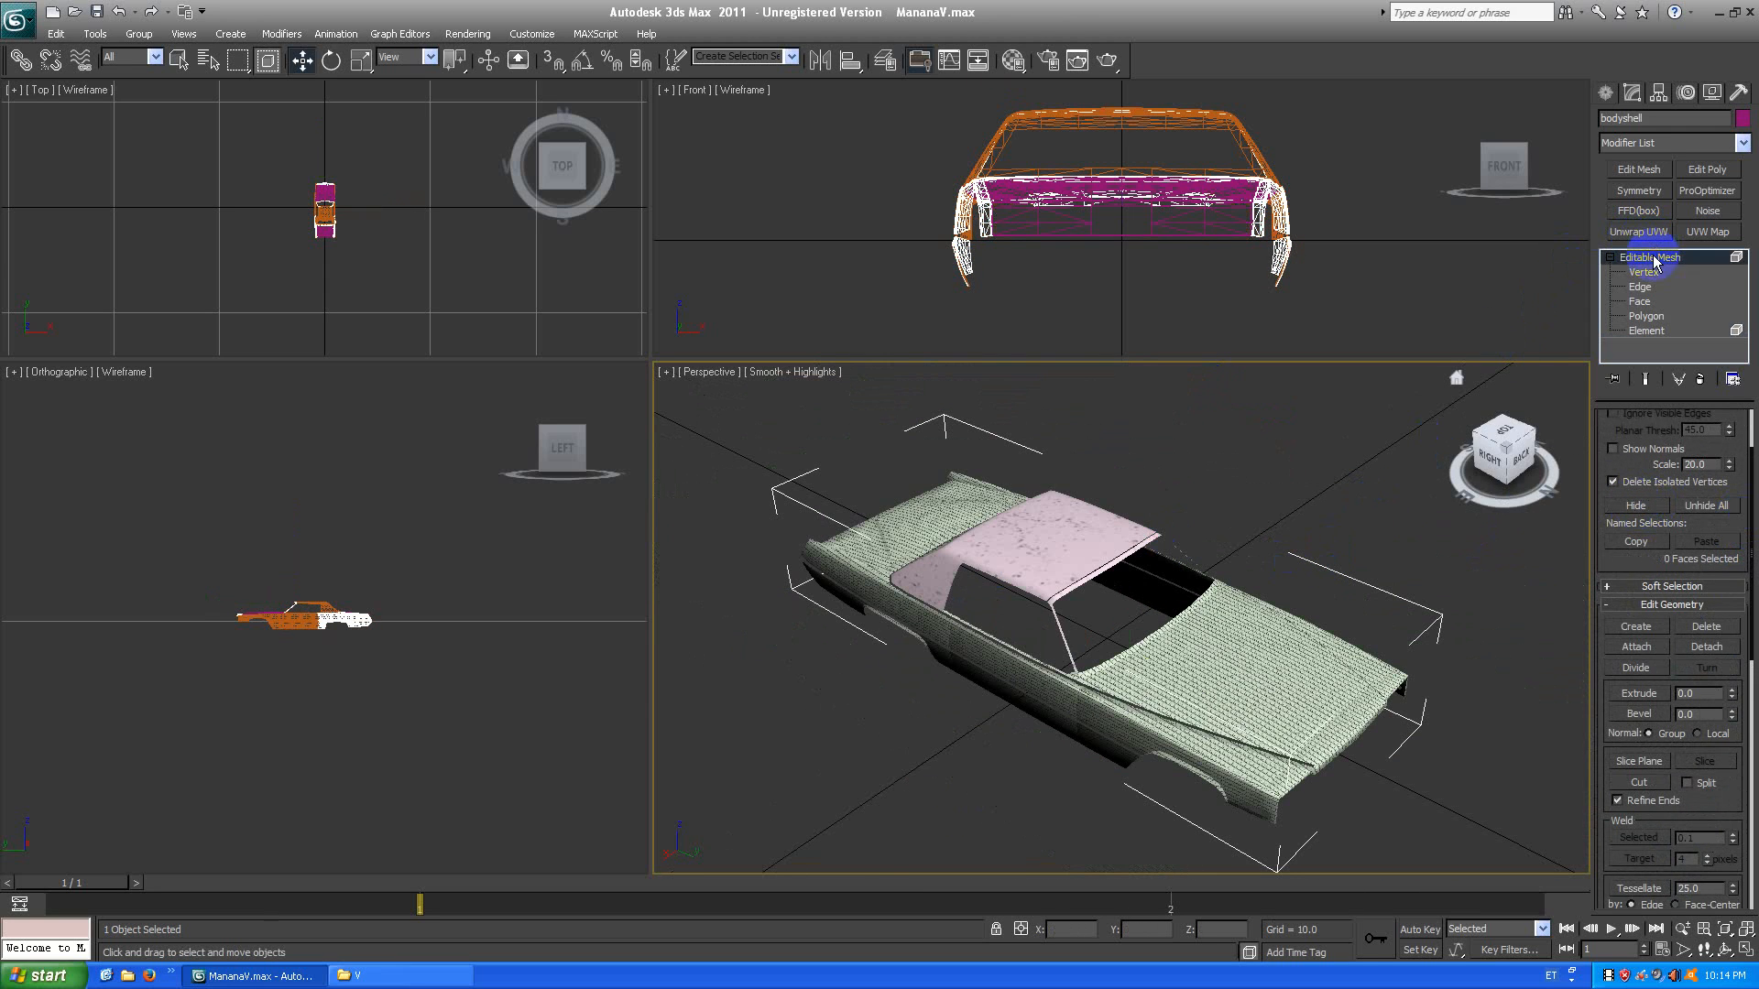
{"action": "left_click", "coordinate": [1416, 483]}
{"action": "left_click_drag", "start_coordinate": [1489, 465], "coordinate": [1283, 612]}
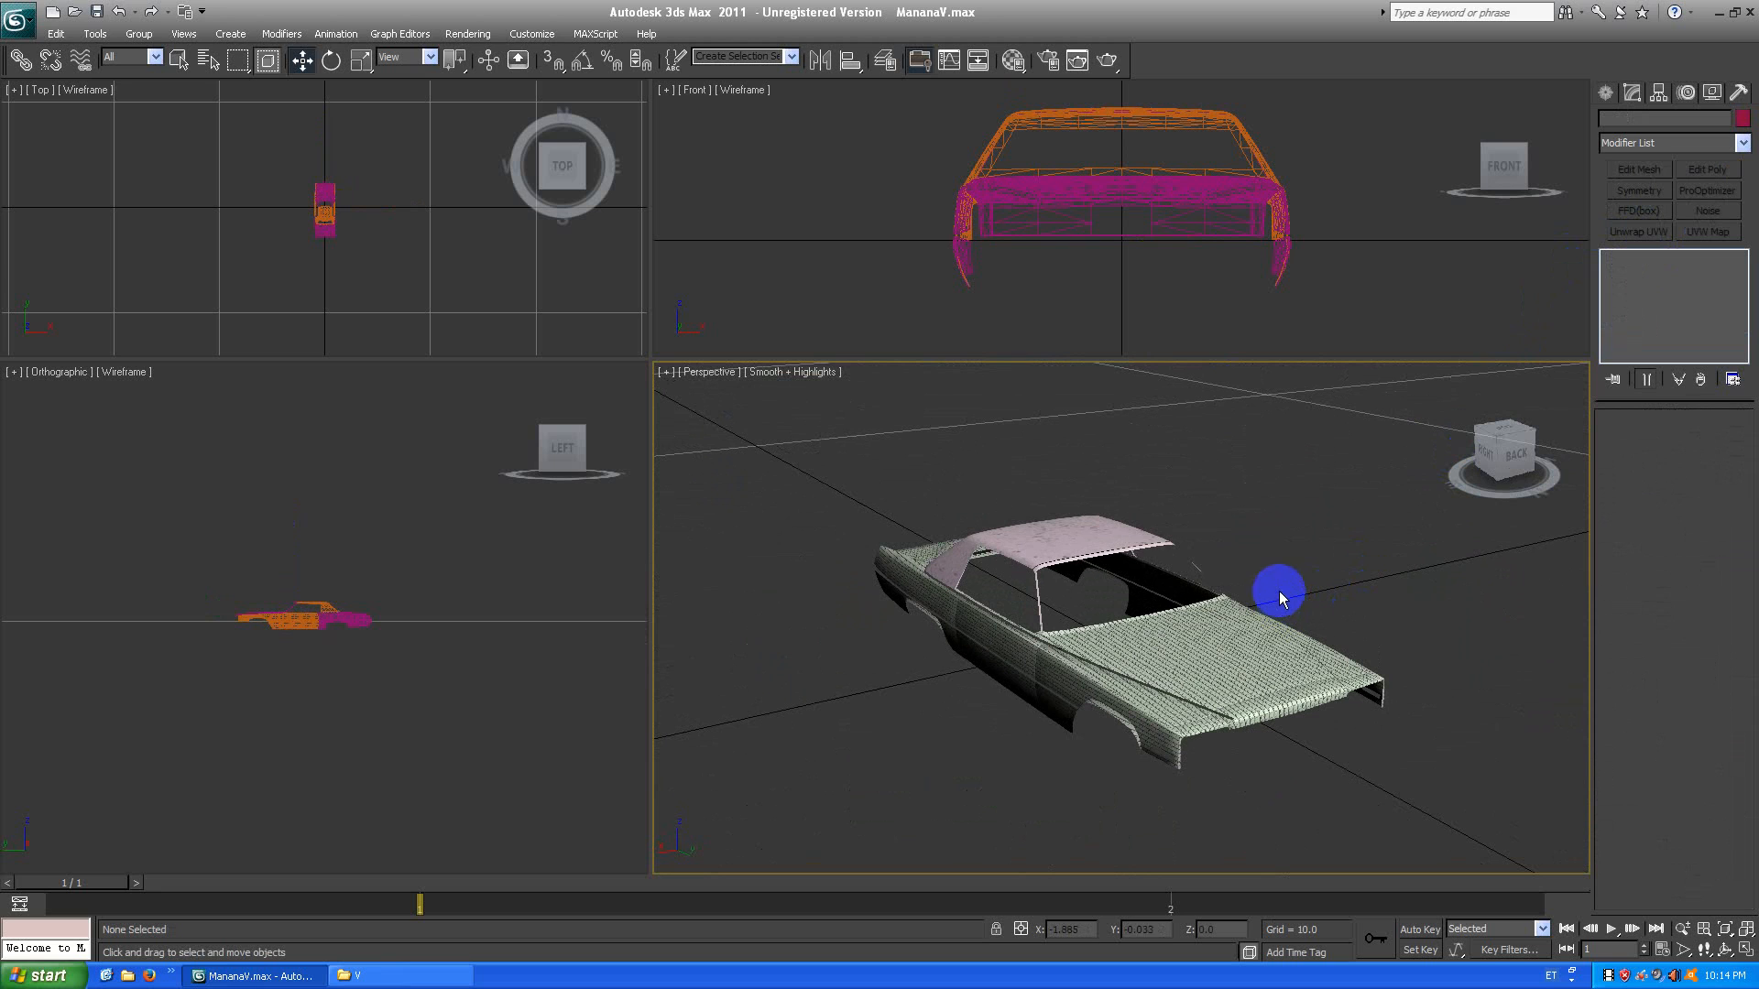
{"action": "left_click_drag", "start_coordinate": [1509, 458], "coordinate": [1425, 471]}
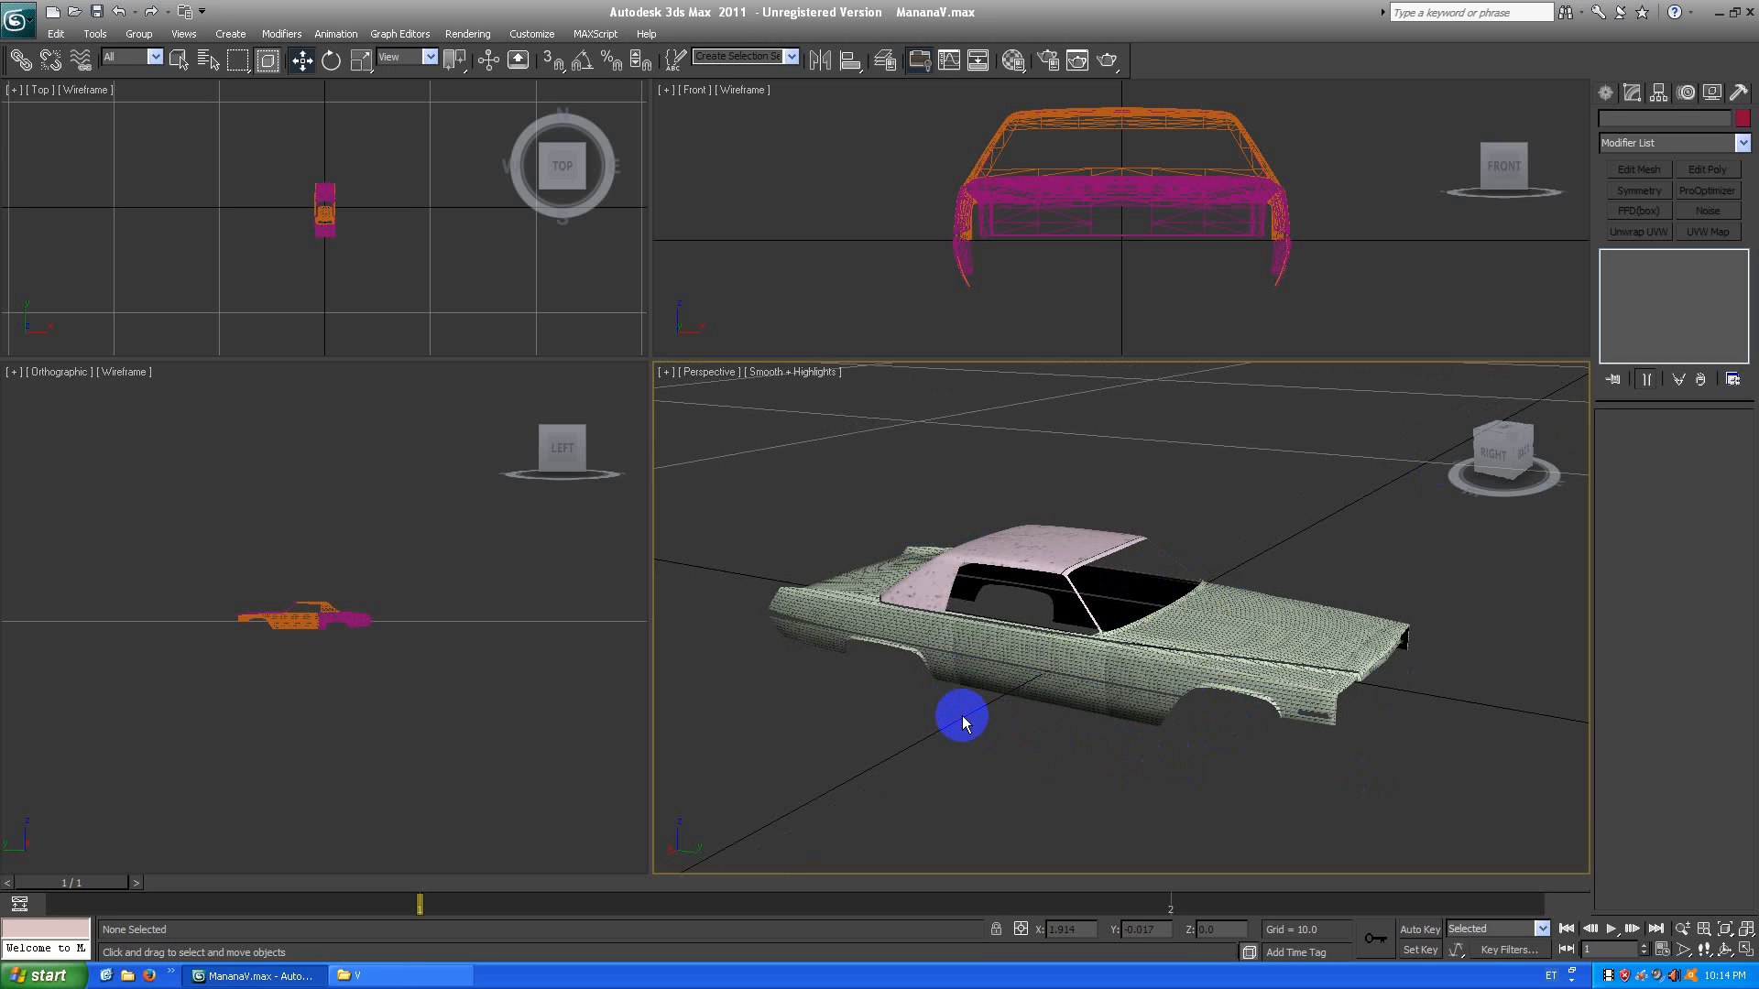
Select all body panels, add a shared Edit Mesh modifier, and select all visible faces at the Element level.
{"action": "key", "text": "ctrl+a"}
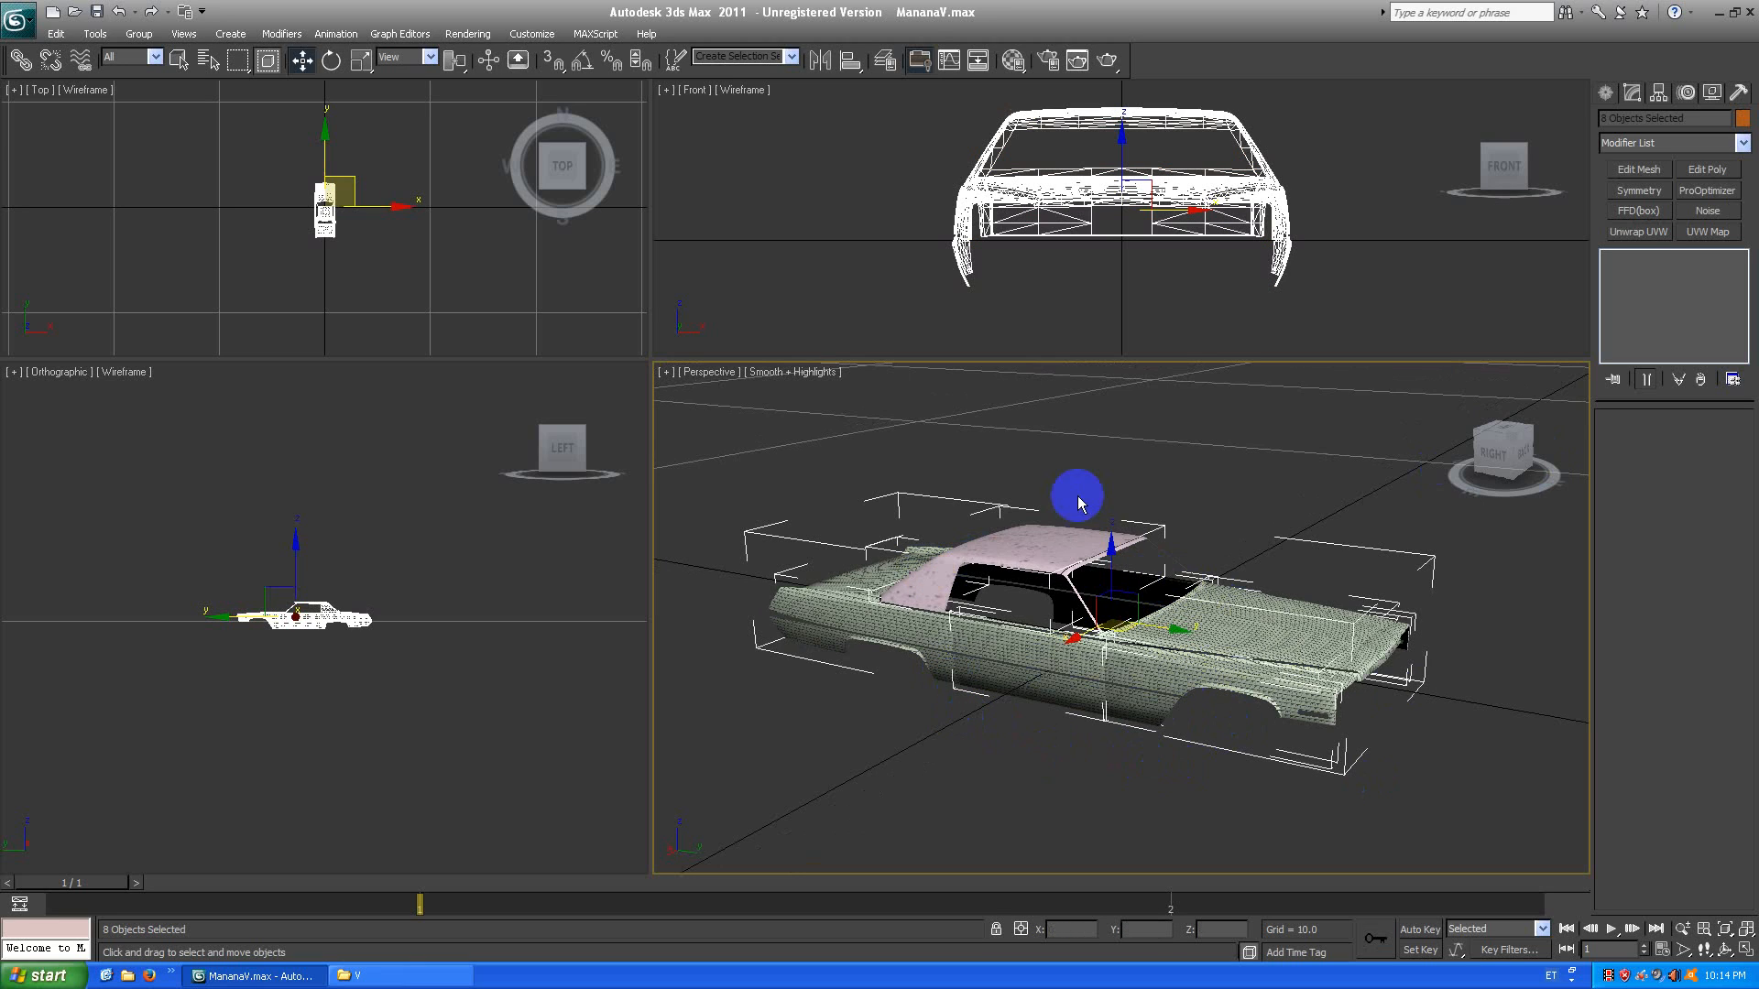
{"action": "left_click", "coordinate": [1638, 170]}
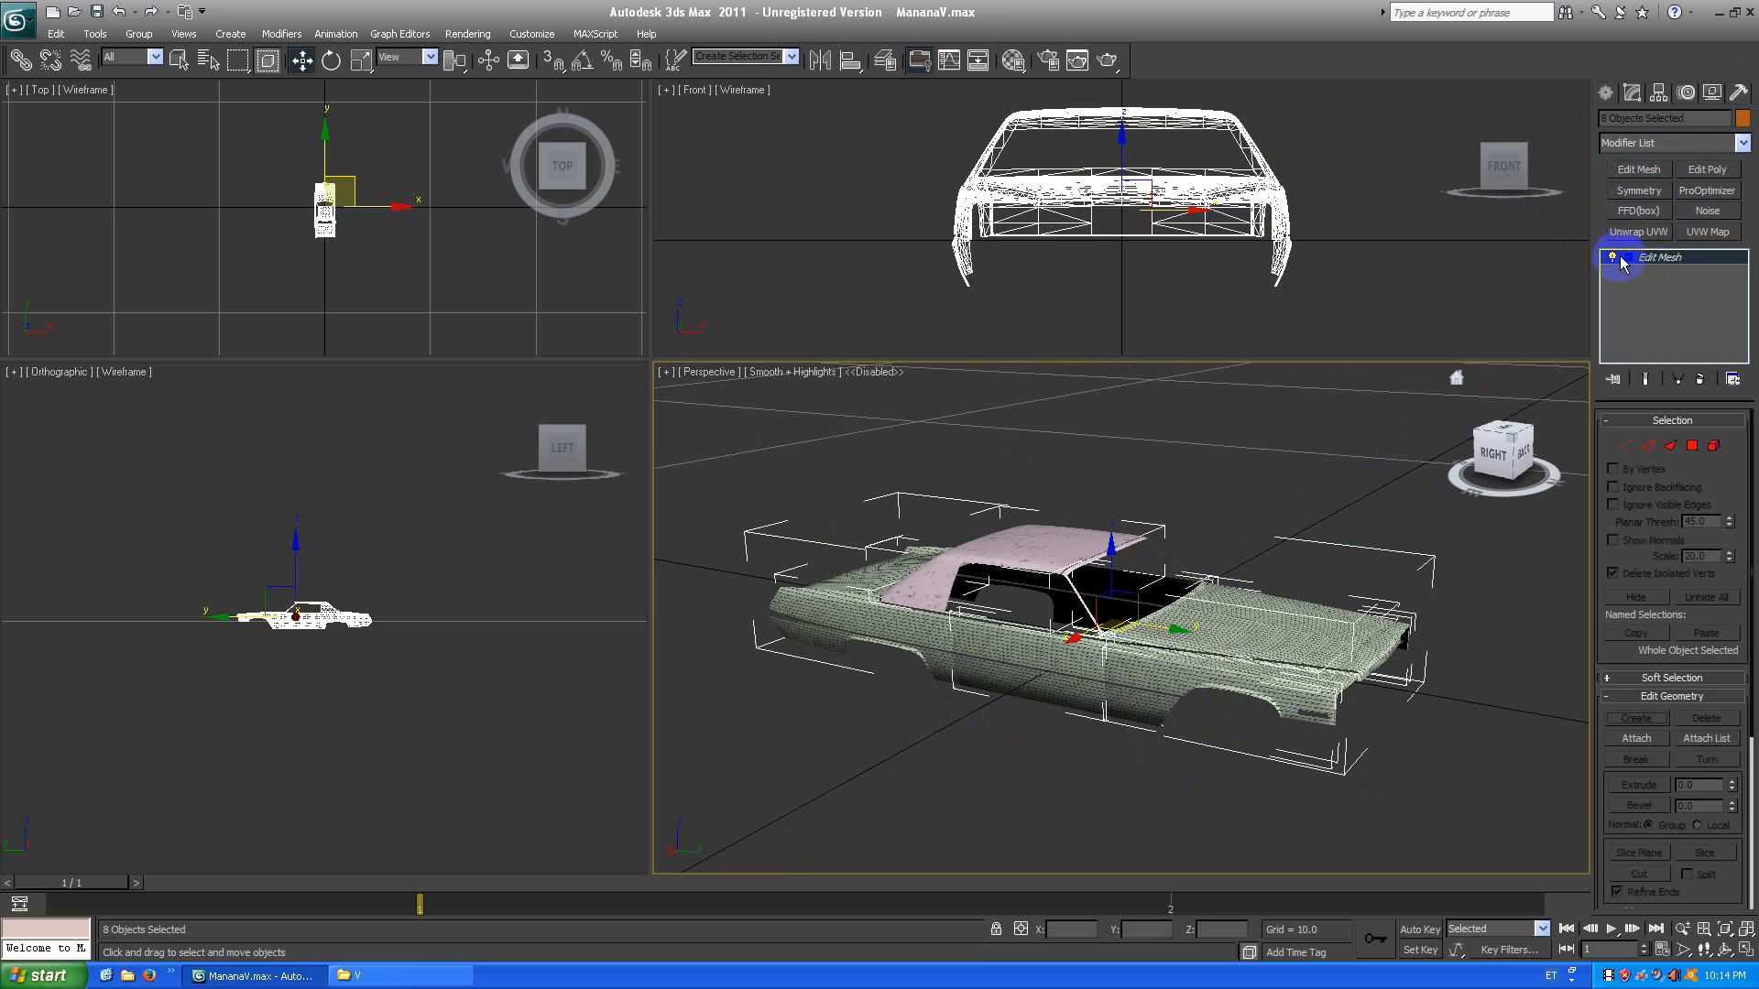
{"action": "left_click", "coordinate": [1624, 258]}
{"action": "left_click", "coordinate": [1664, 331]}
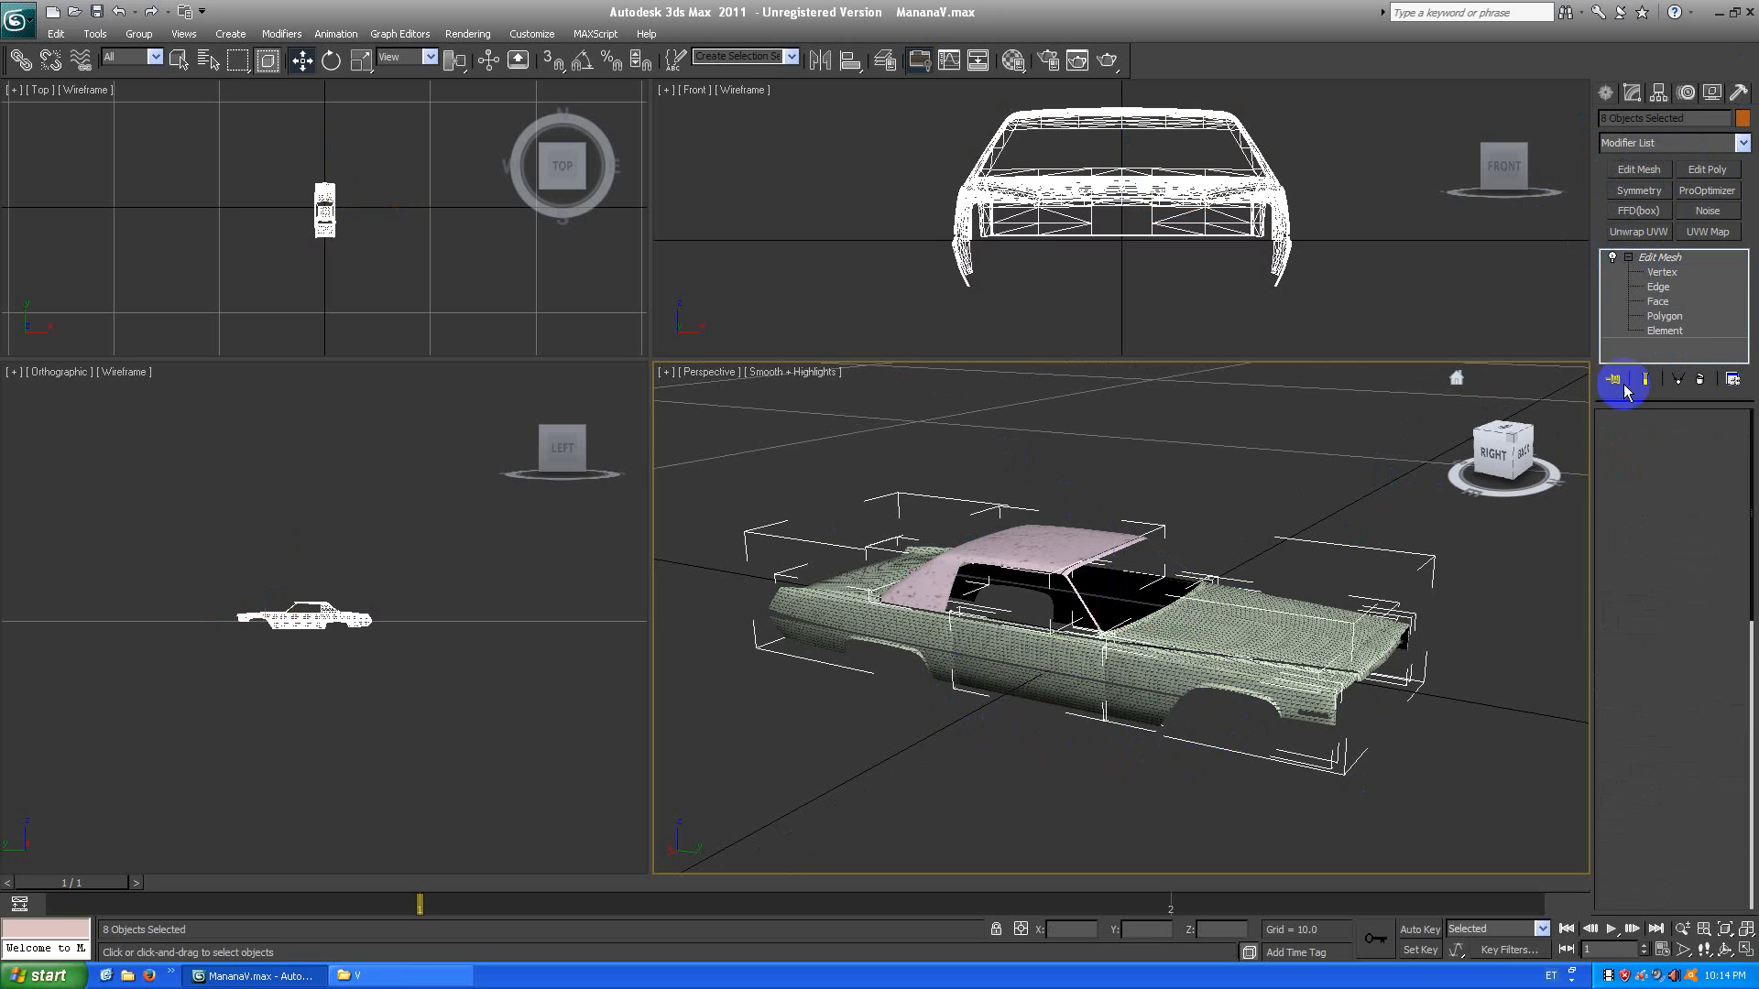
{"action": "left_click", "coordinate": [895, 596]}
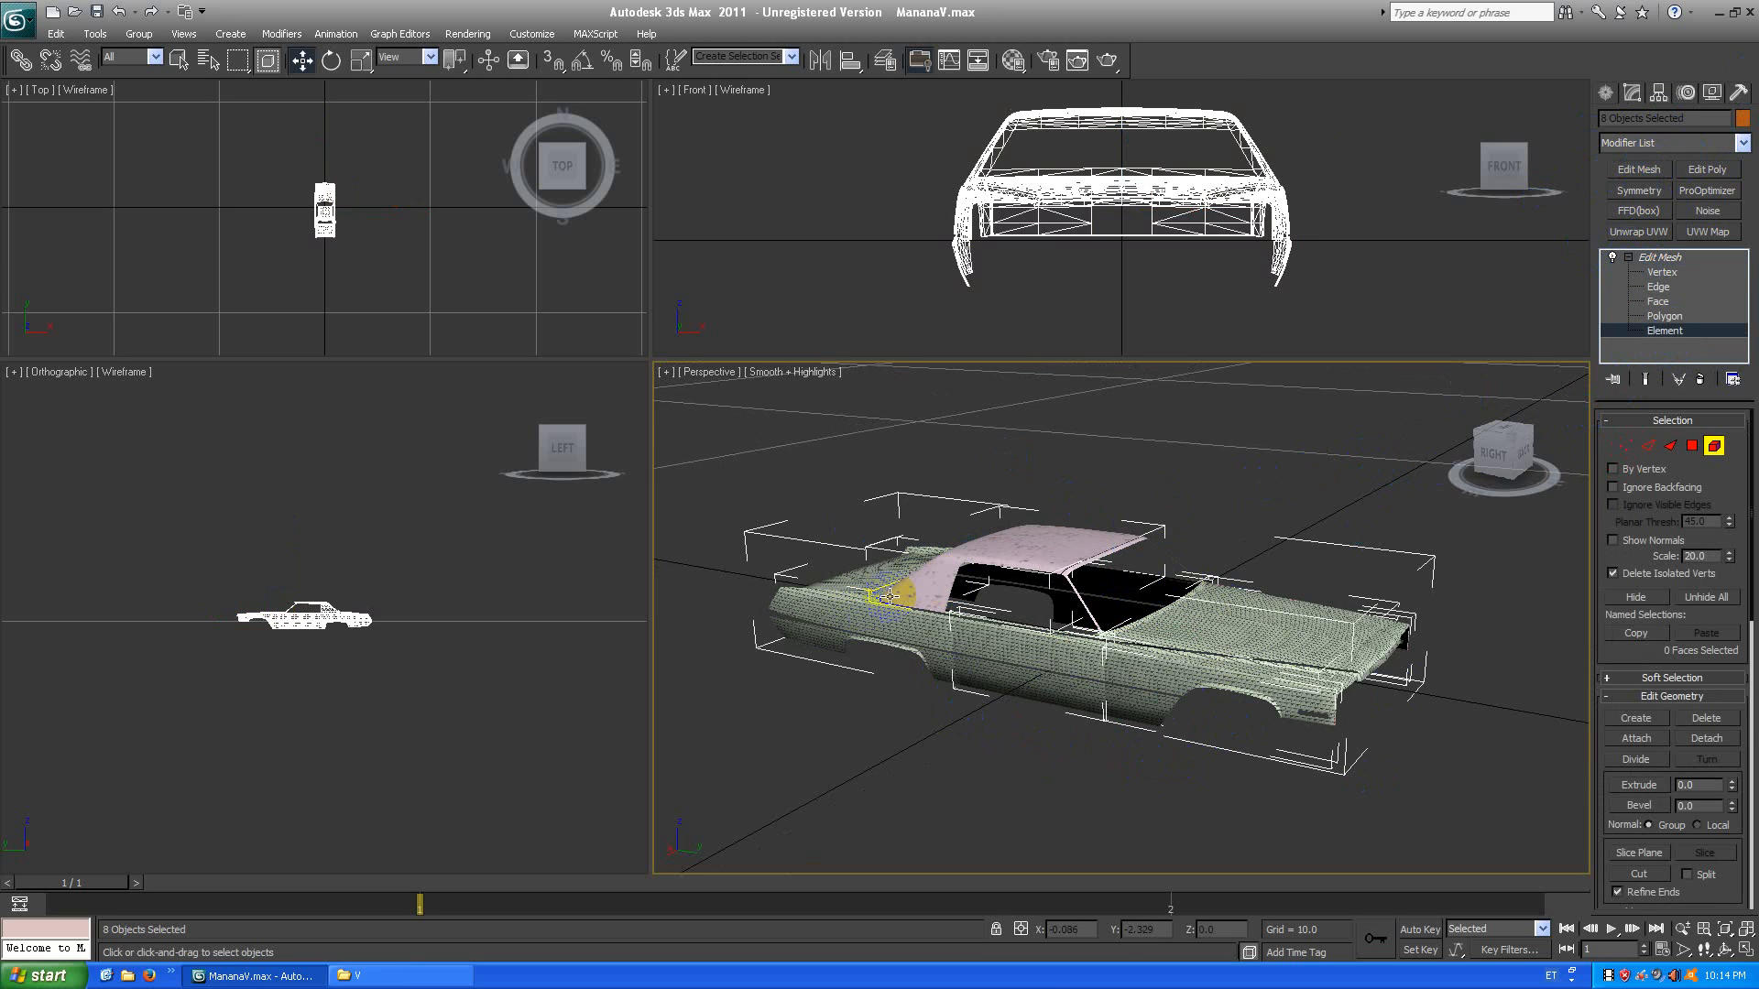
{"action": "left_click", "coordinate": [889, 595]}
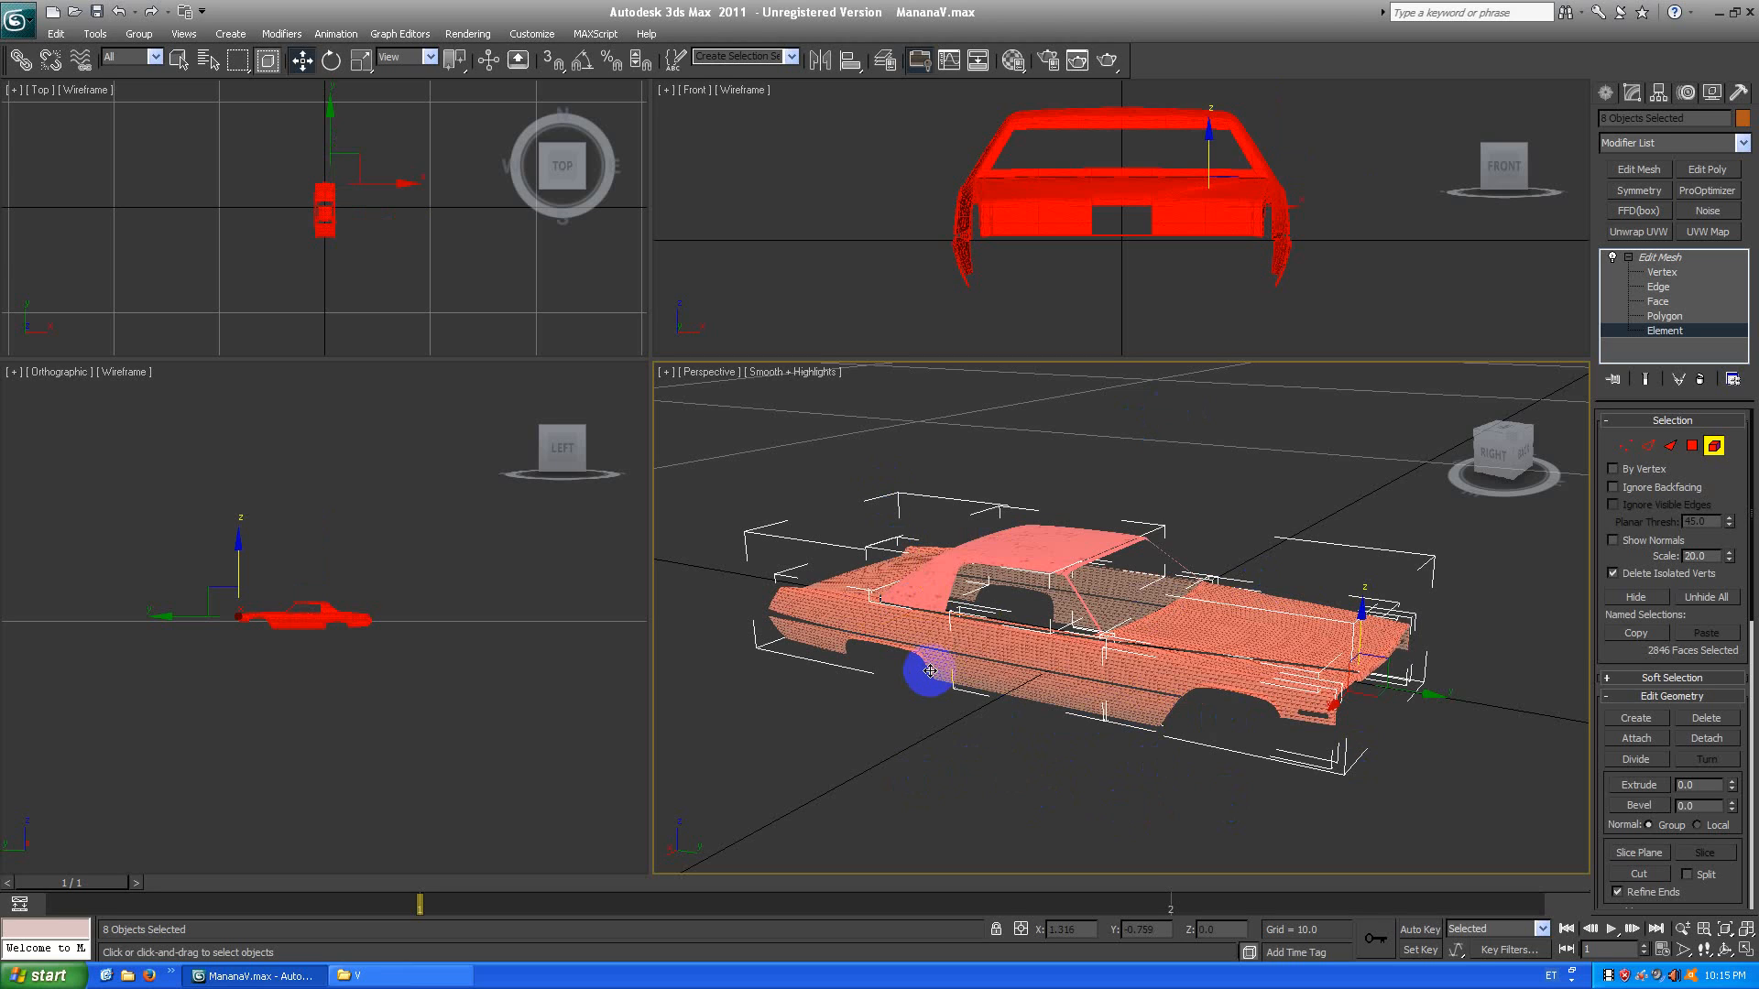
{"action": "left_click", "coordinate": [1129, 642]}
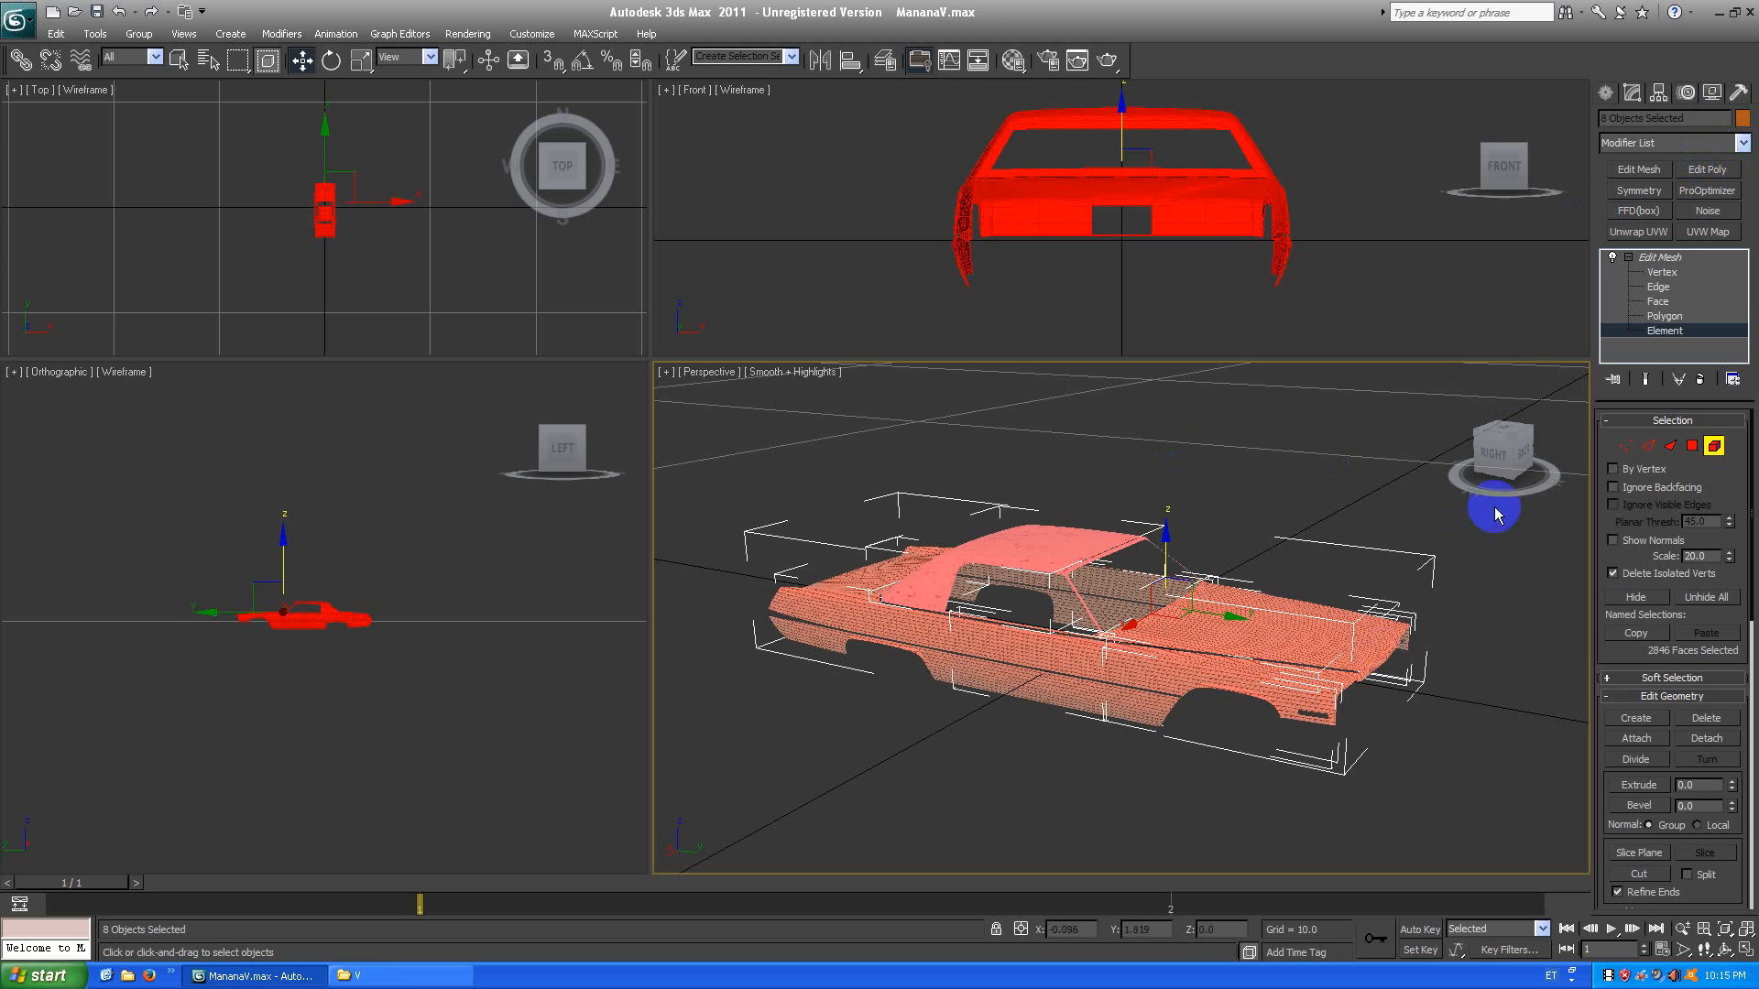
Apply an Unwrap UVW modifier to the selected faces on map channel 1 and open the UV editor.
{"action": "key", "text": "d"}
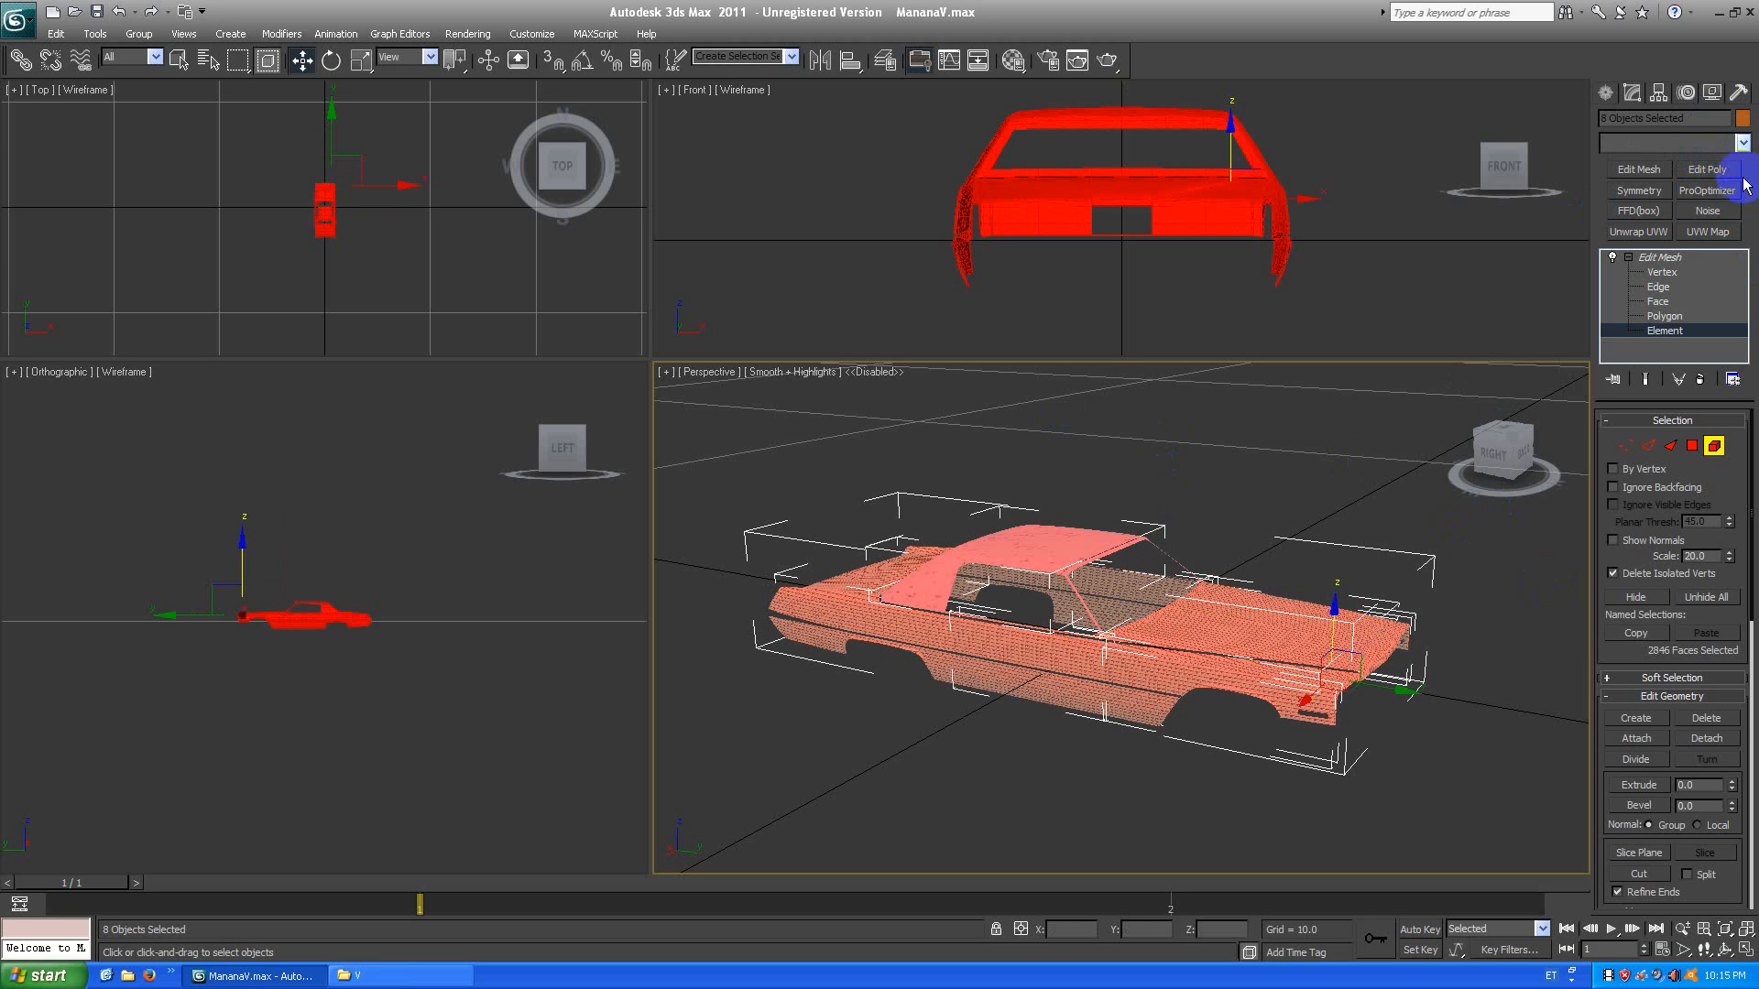
{"action": "left_click", "coordinate": [1743, 147]}
{"action": "left_click", "coordinate": [1751, 838]}
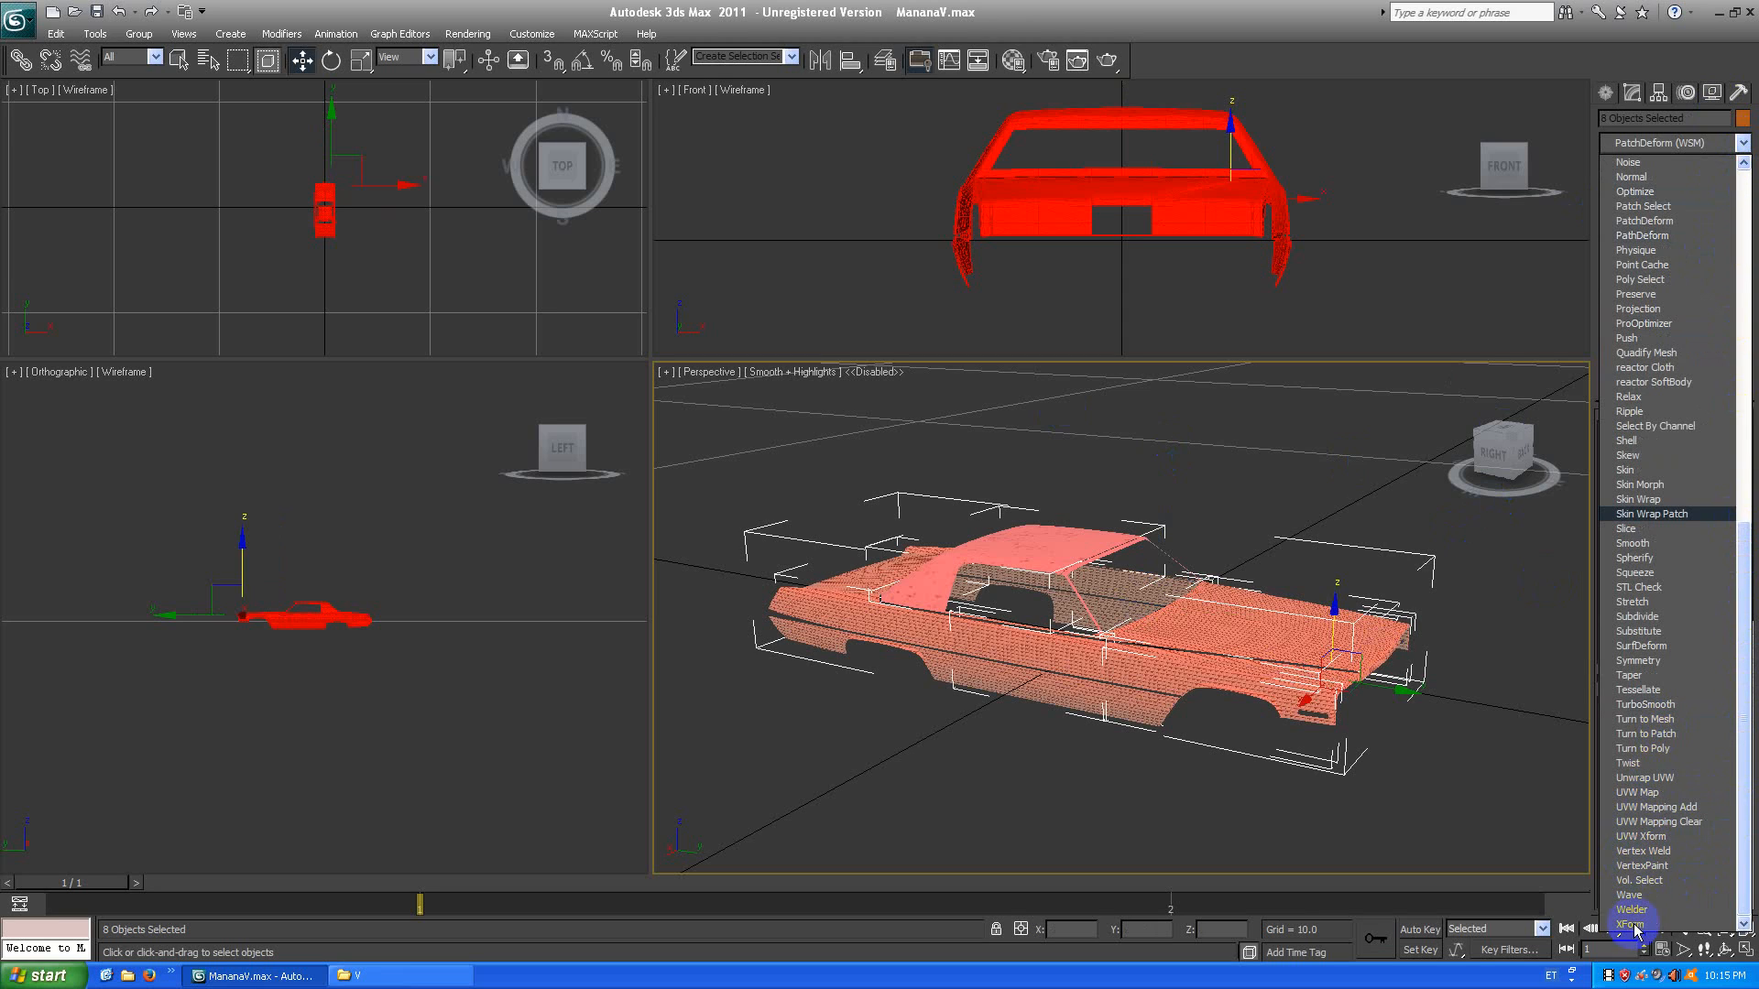
{"action": "left_click", "coordinate": [1630, 781]}
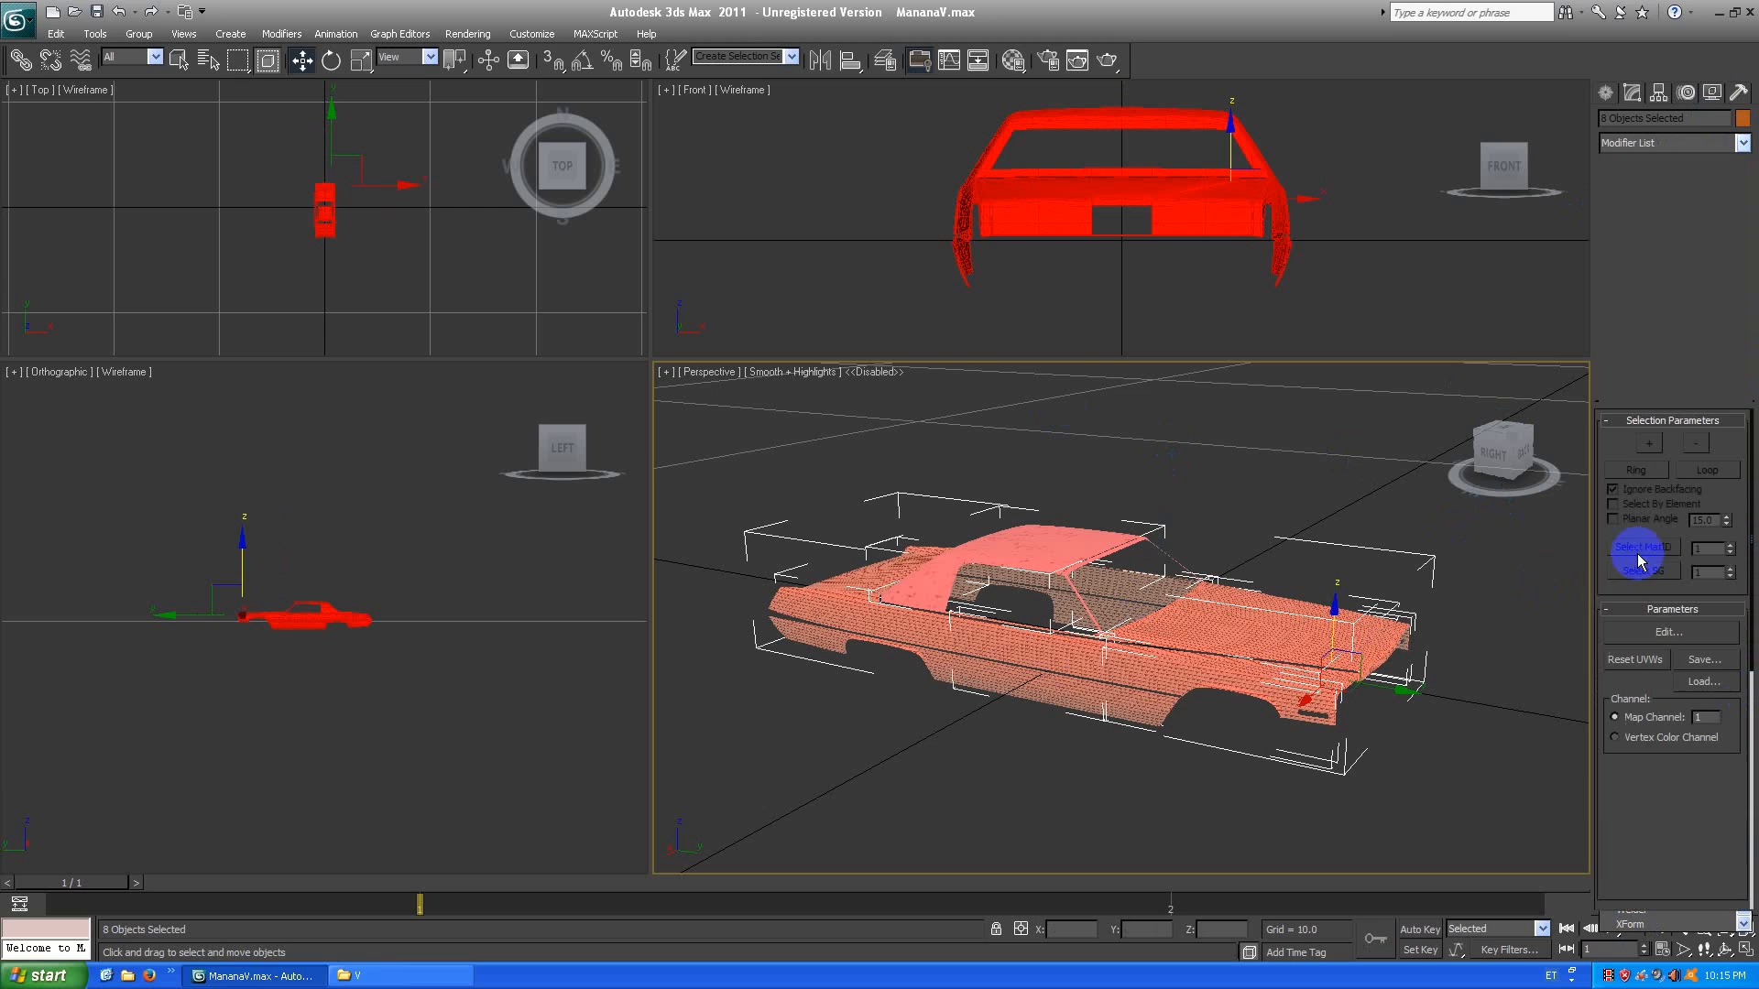
{"action": "left_click", "coordinate": [1665, 633]}
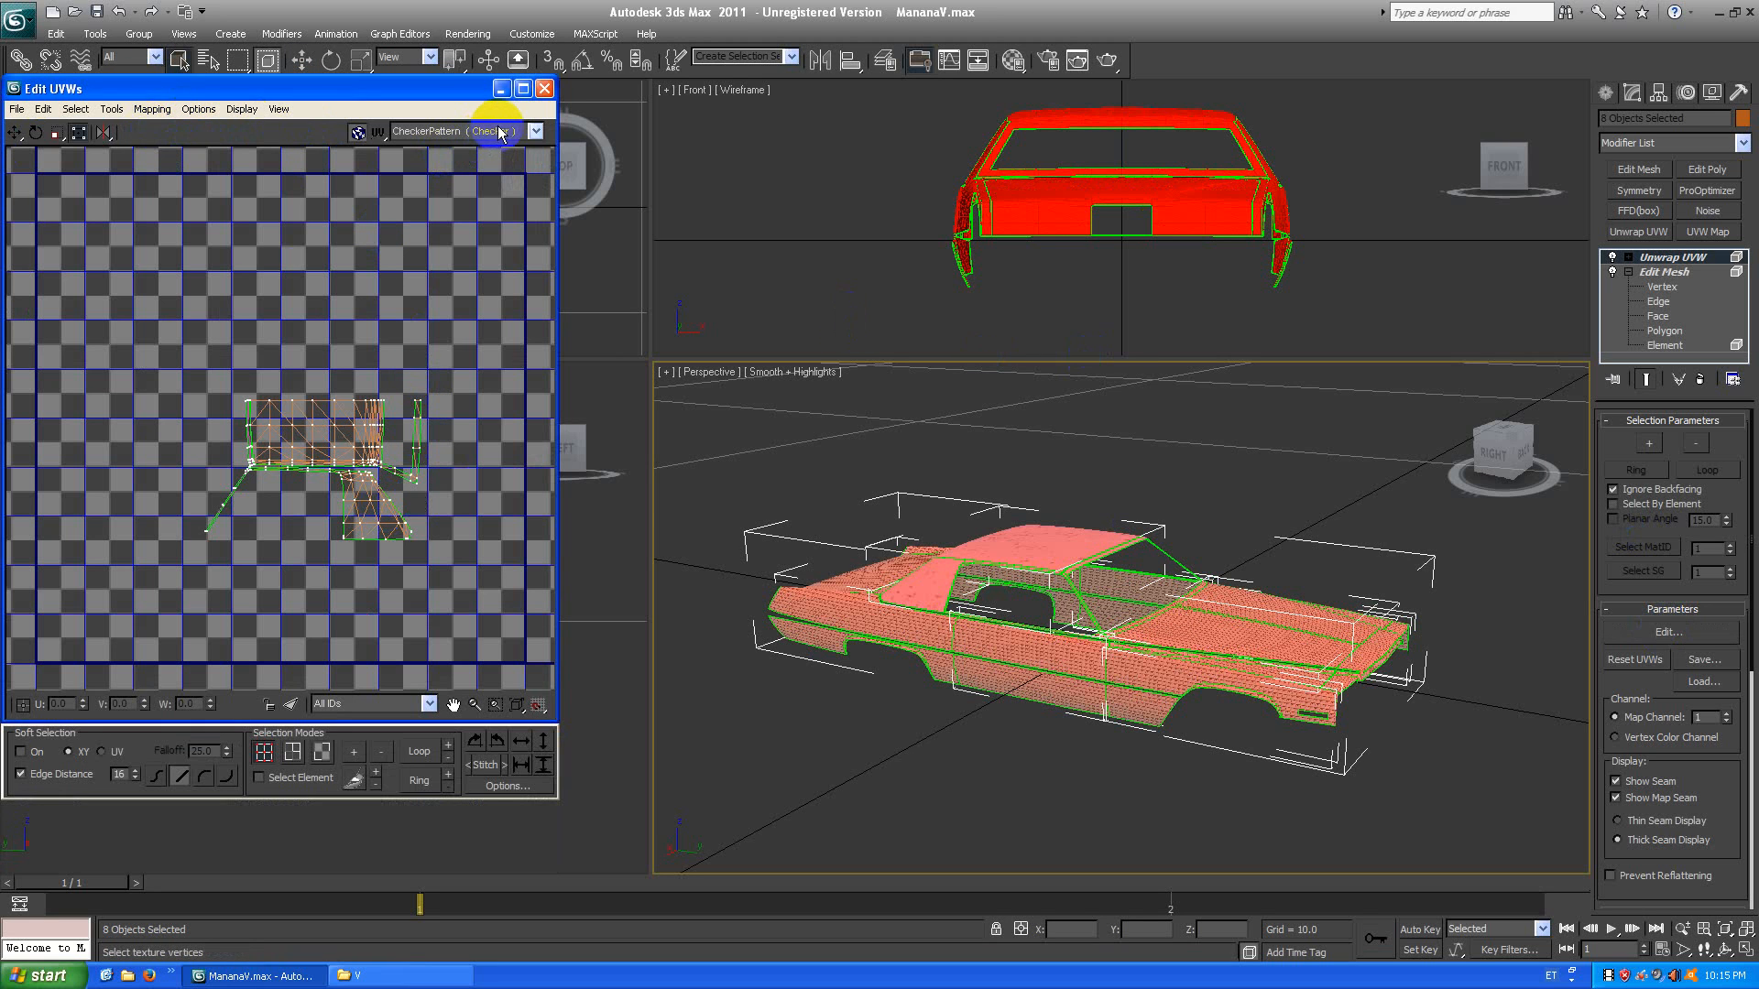
Show the vehiclegrunge_jv.png texture as the UV editor's background and bring the whole UV layout into view.
{"action": "left_click", "coordinate": [501, 133]}
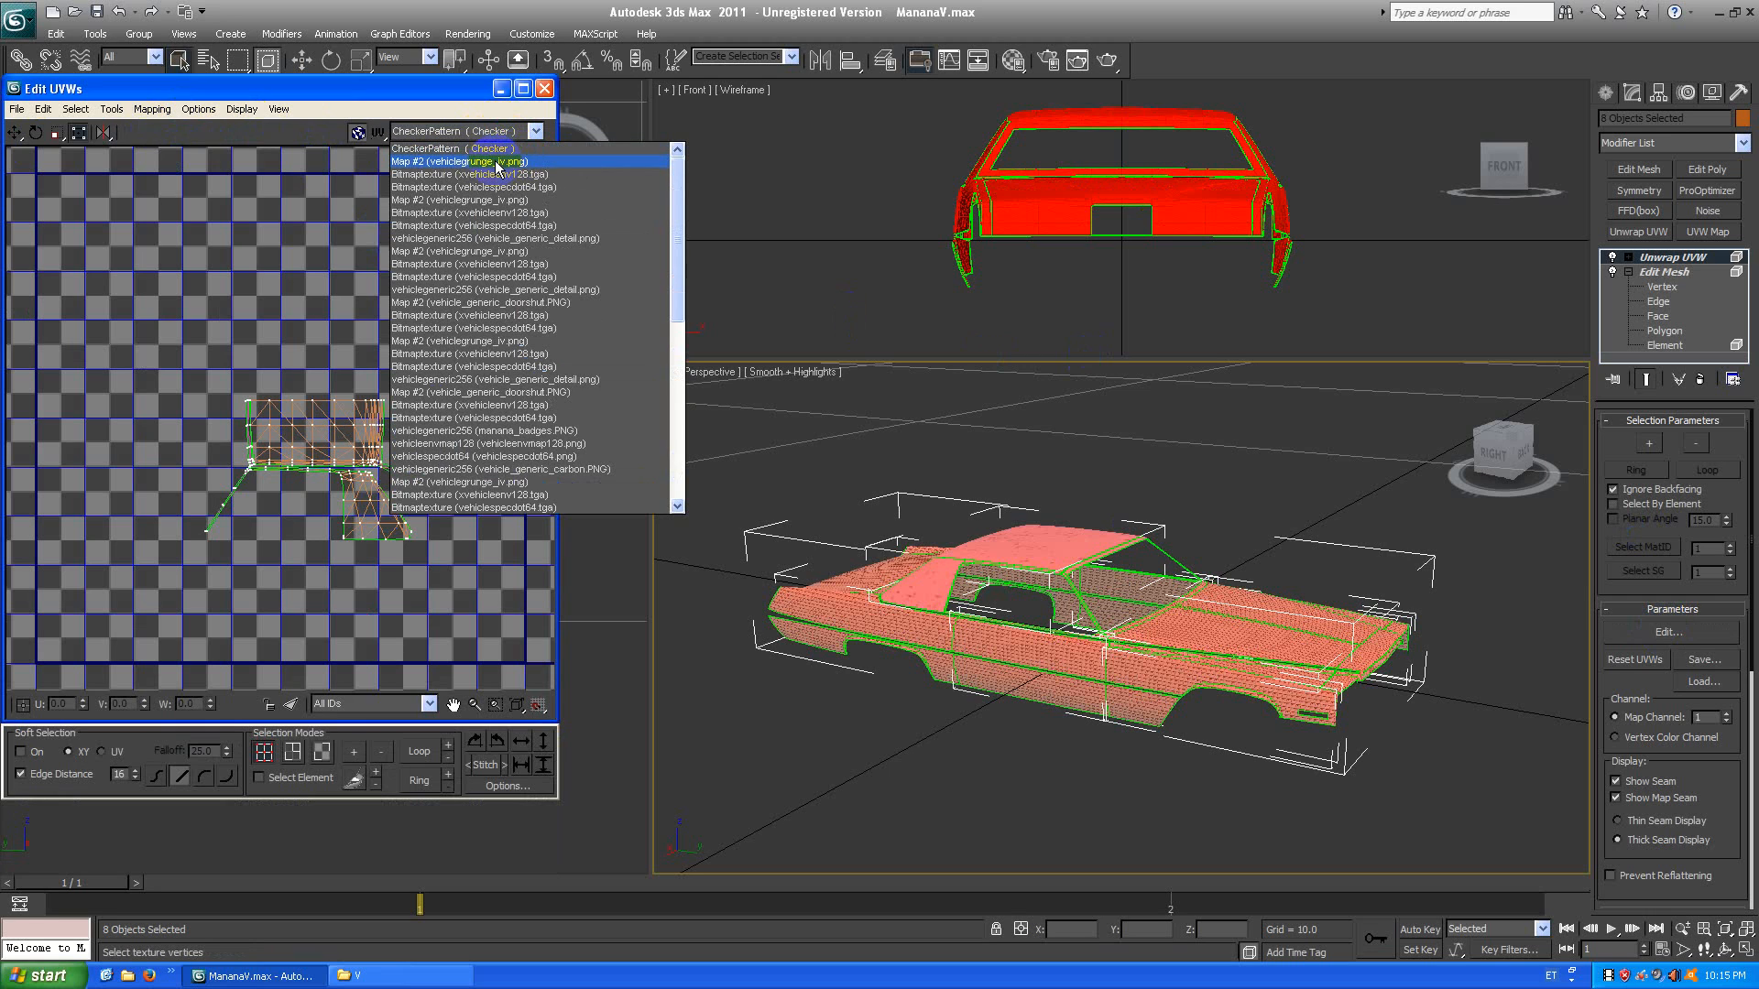
{"action": "left_click", "coordinate": [496, 162]}
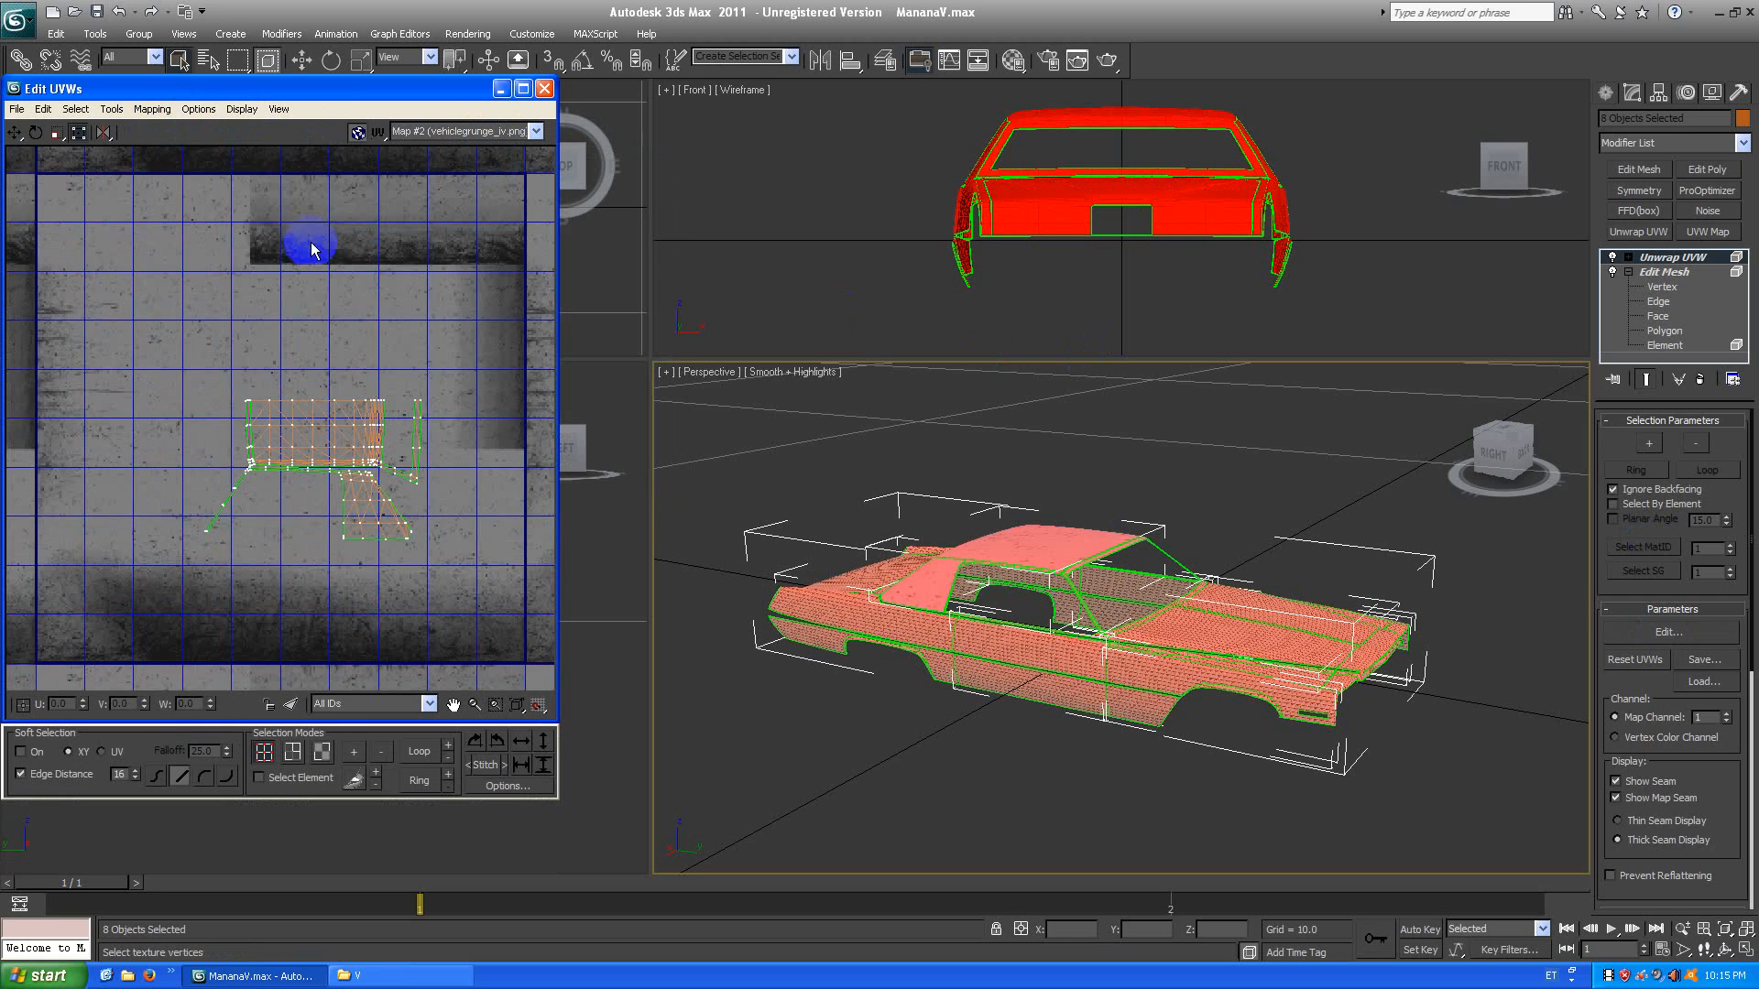
{"action": "middle_click_drag", "start_coordinate": [333, 328], "coordinate": [309, 319]}
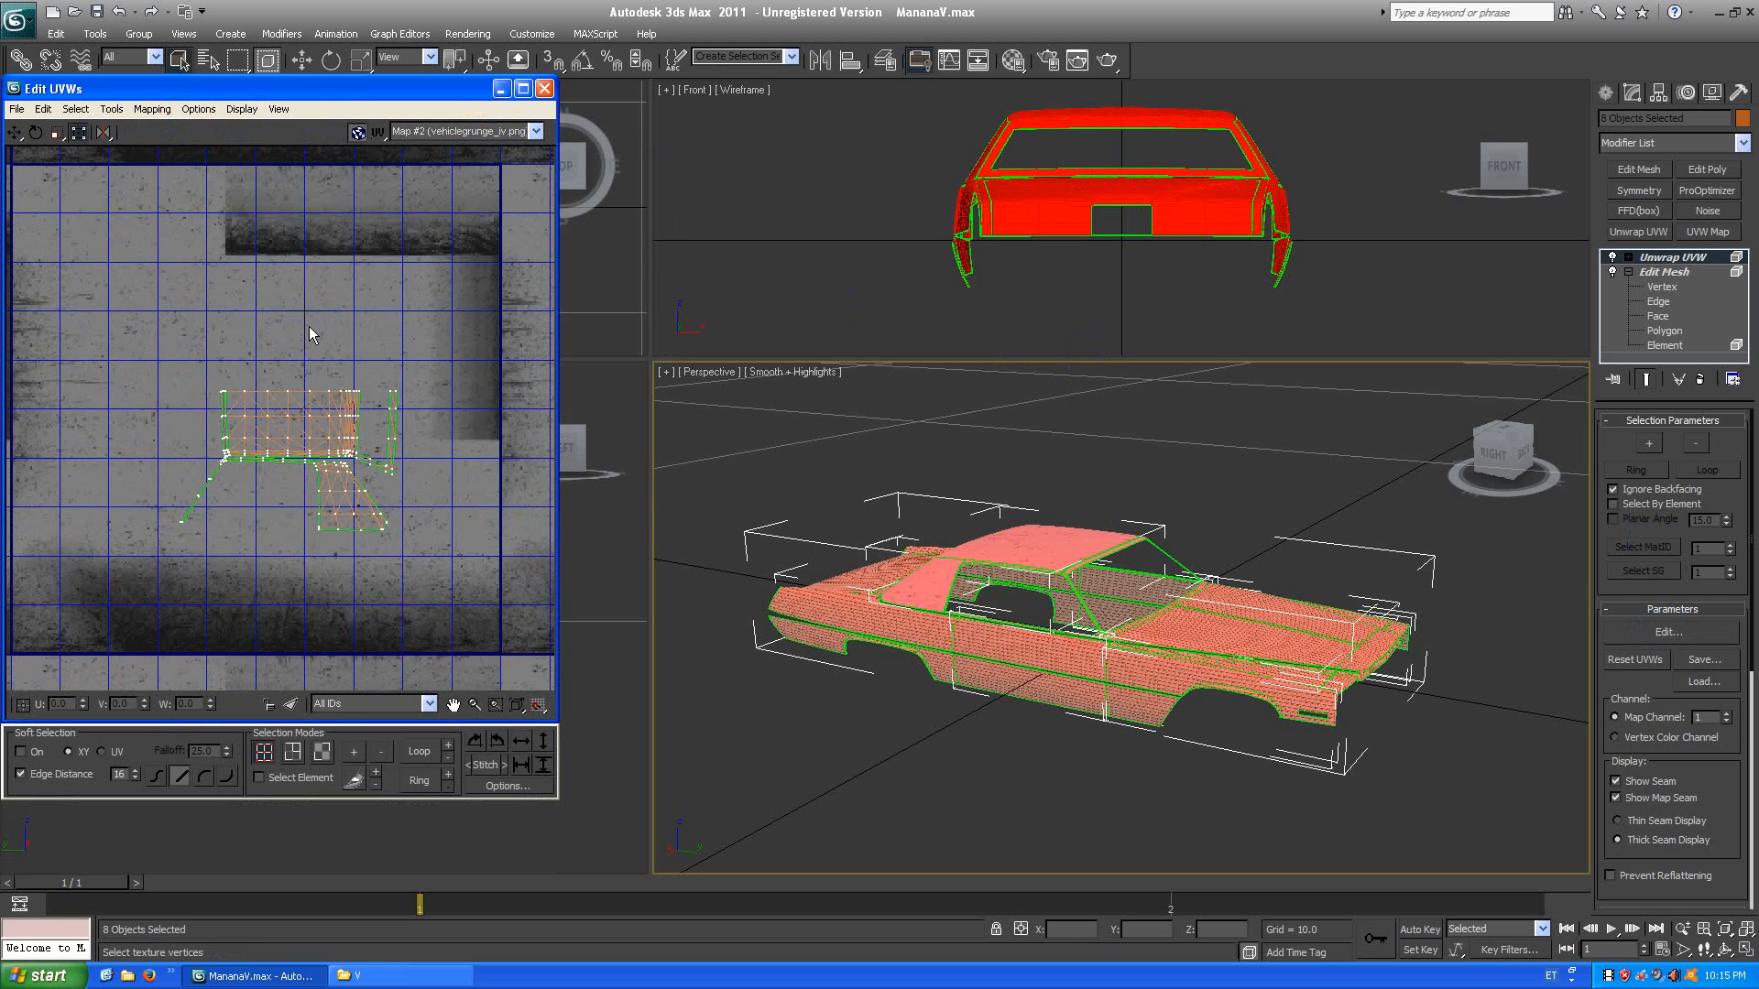
{"action": "scroll", "coordinate": [321, 322], "scroll_direction": "down", "scroll_amount": 20}
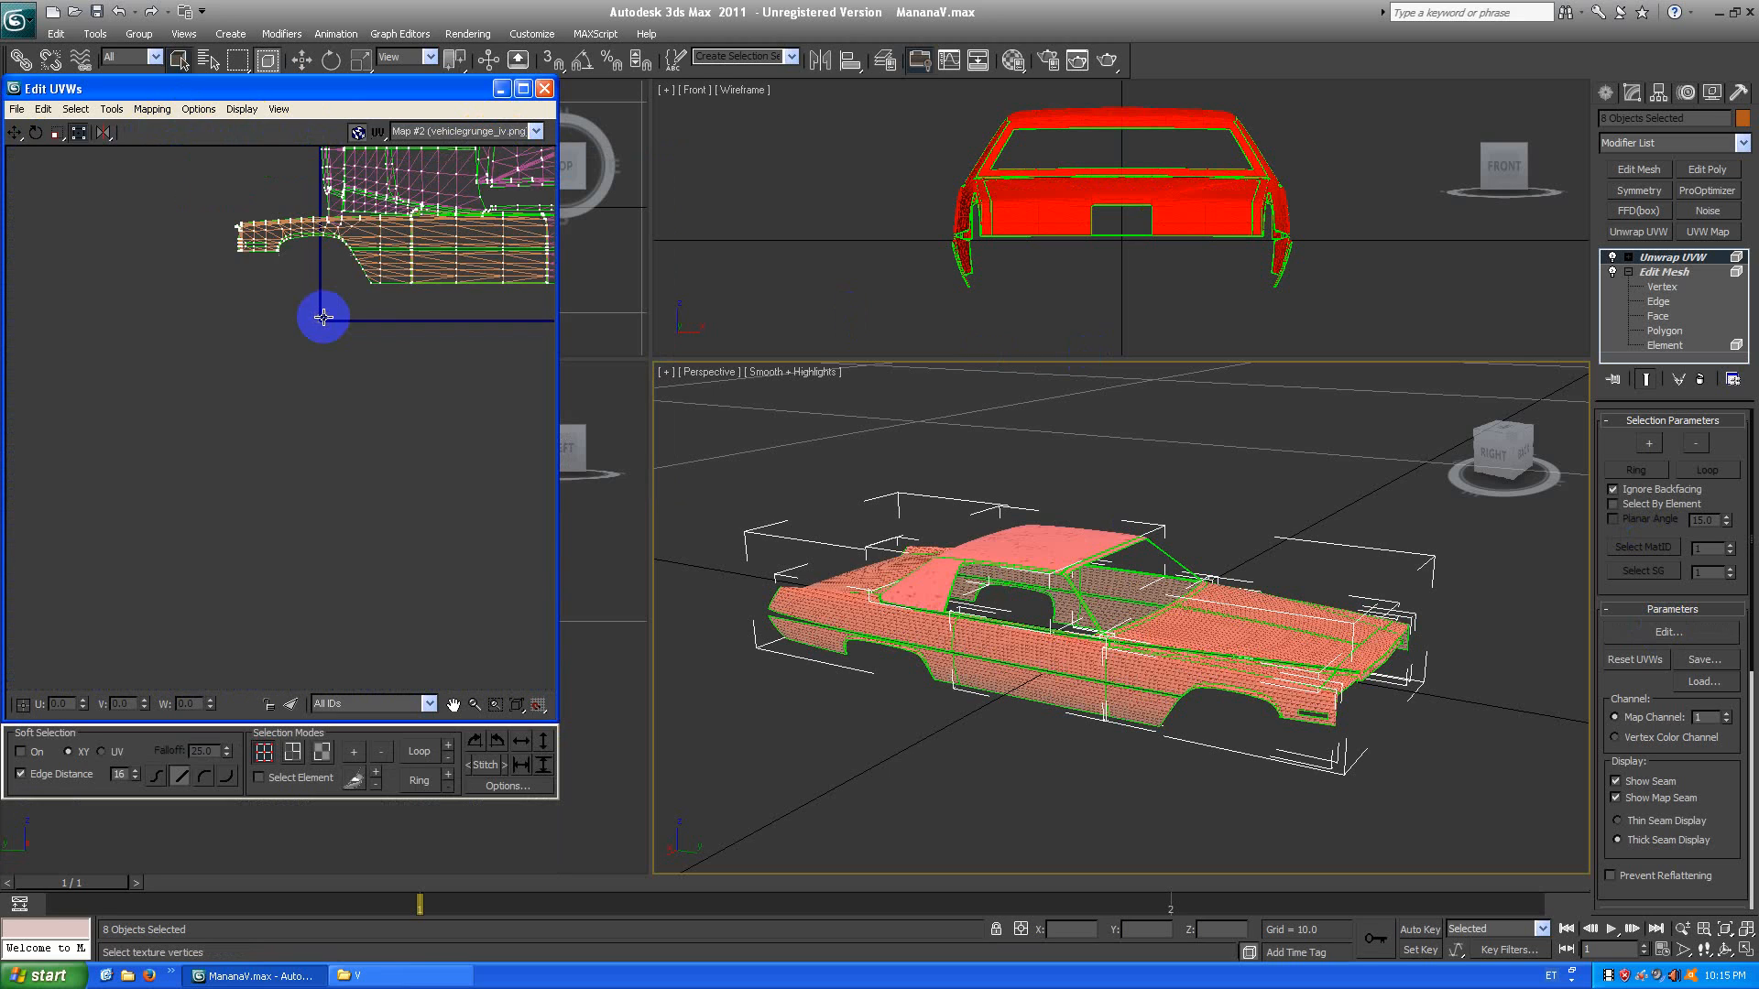
{"action": "middle_click_drag", "start_coordinate": [414, 240], "coordinate": [377, 288]}
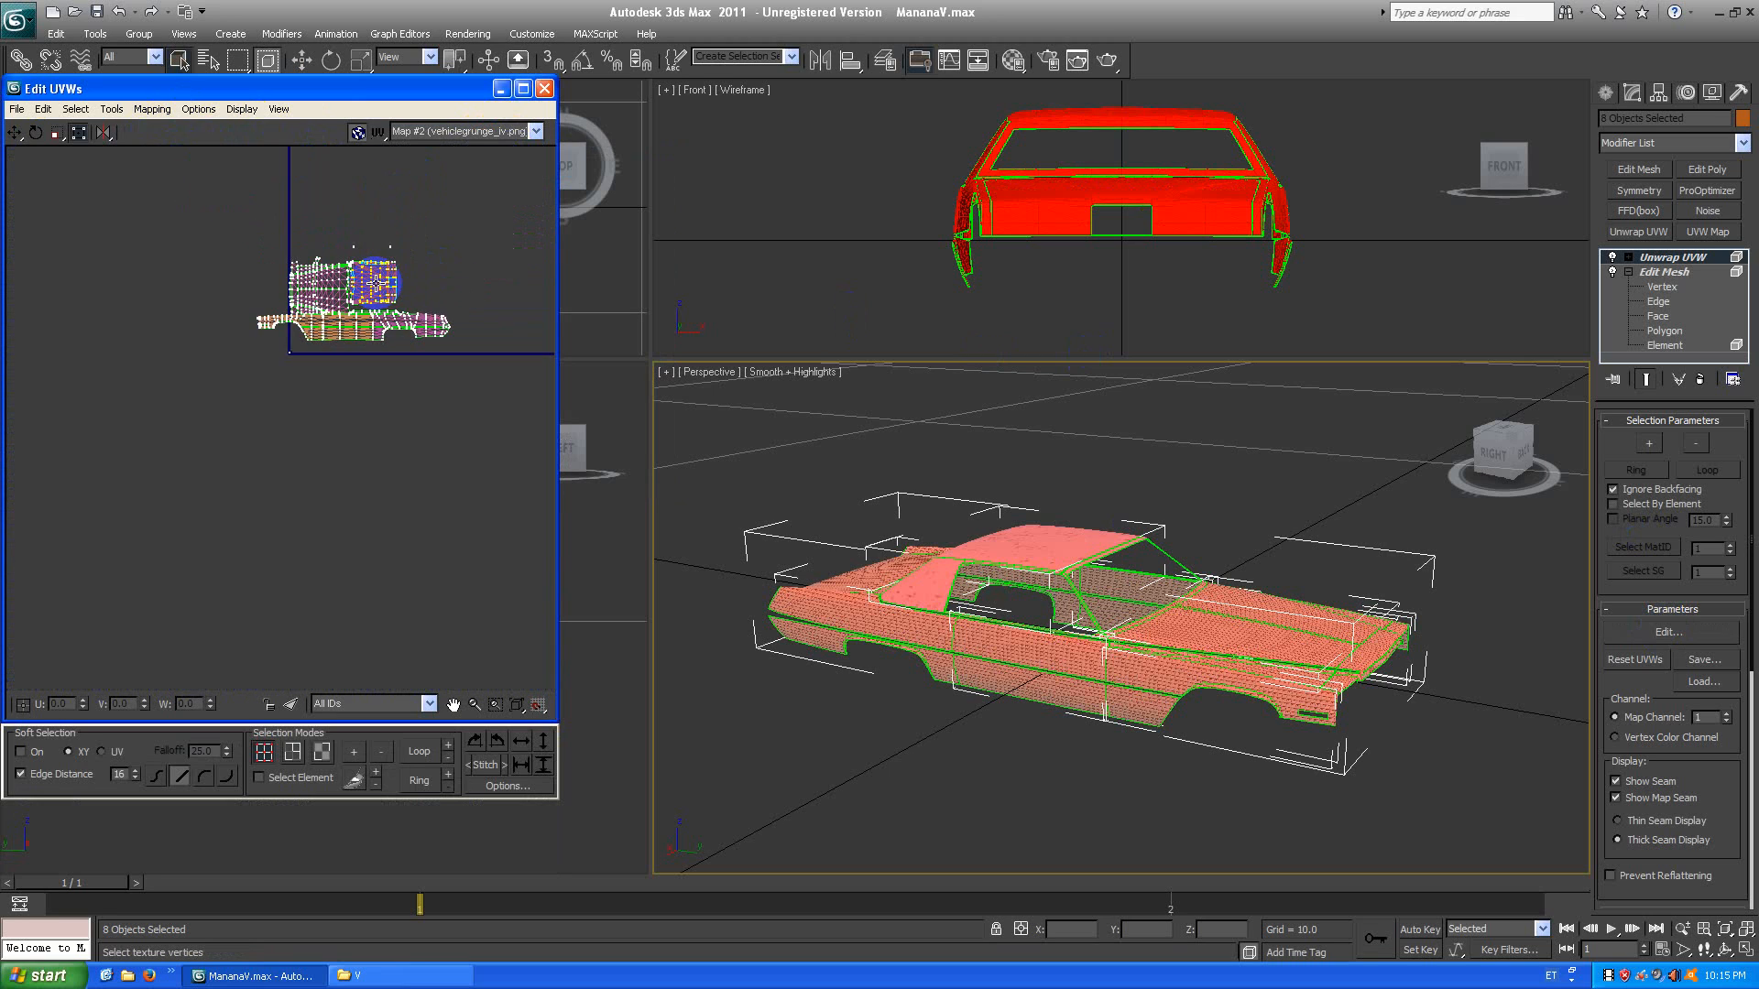
Select the entire oversized body-panel UV layout and inspect the small grunge texture tile and the UV cluster lying on it.
{"action": "scroll", "coordinate": [377, 289], "scroll_direction": "up", "scroll_amount": 3}
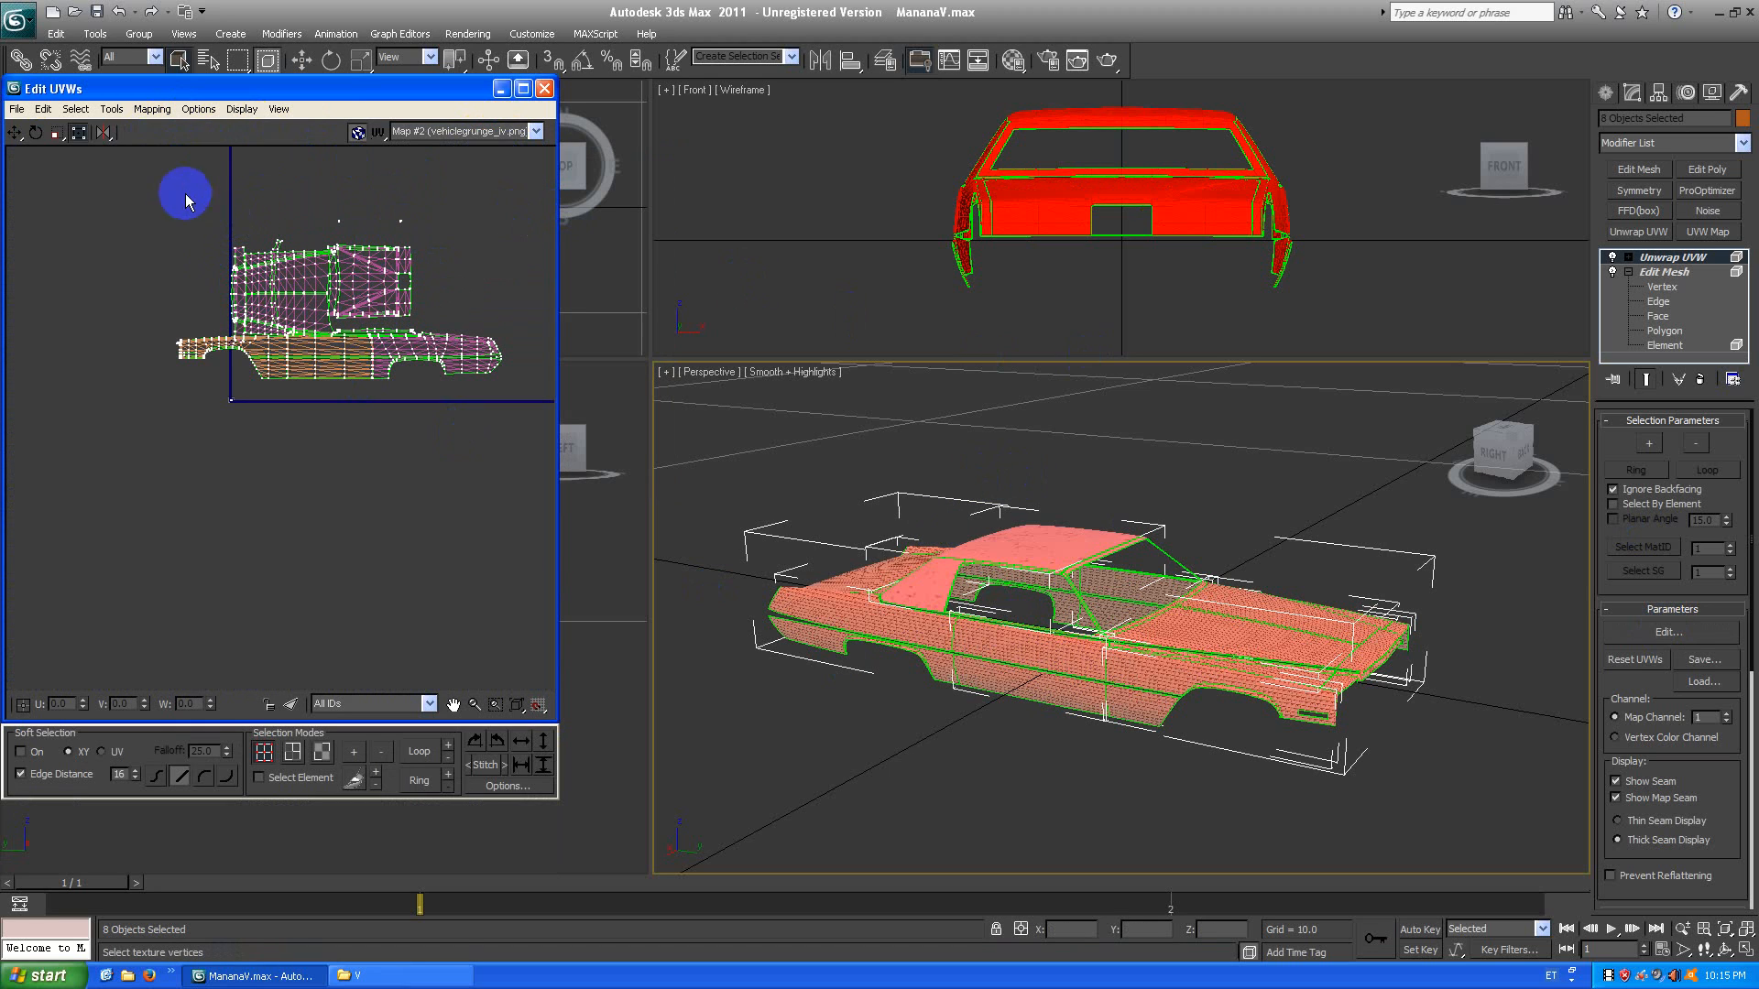
{"action": "left_click_drag", "start_coordinate": [149, 192], "coordinate": [546, 392]}
{"action": "scroll", "coordinate": [245, 393], "scroll_direction": "up", "scroll_amount": 2}
{"action": "scroll", "coordinate": [229, 403], "scroll_direction": "up", "scroll_amount": 4}
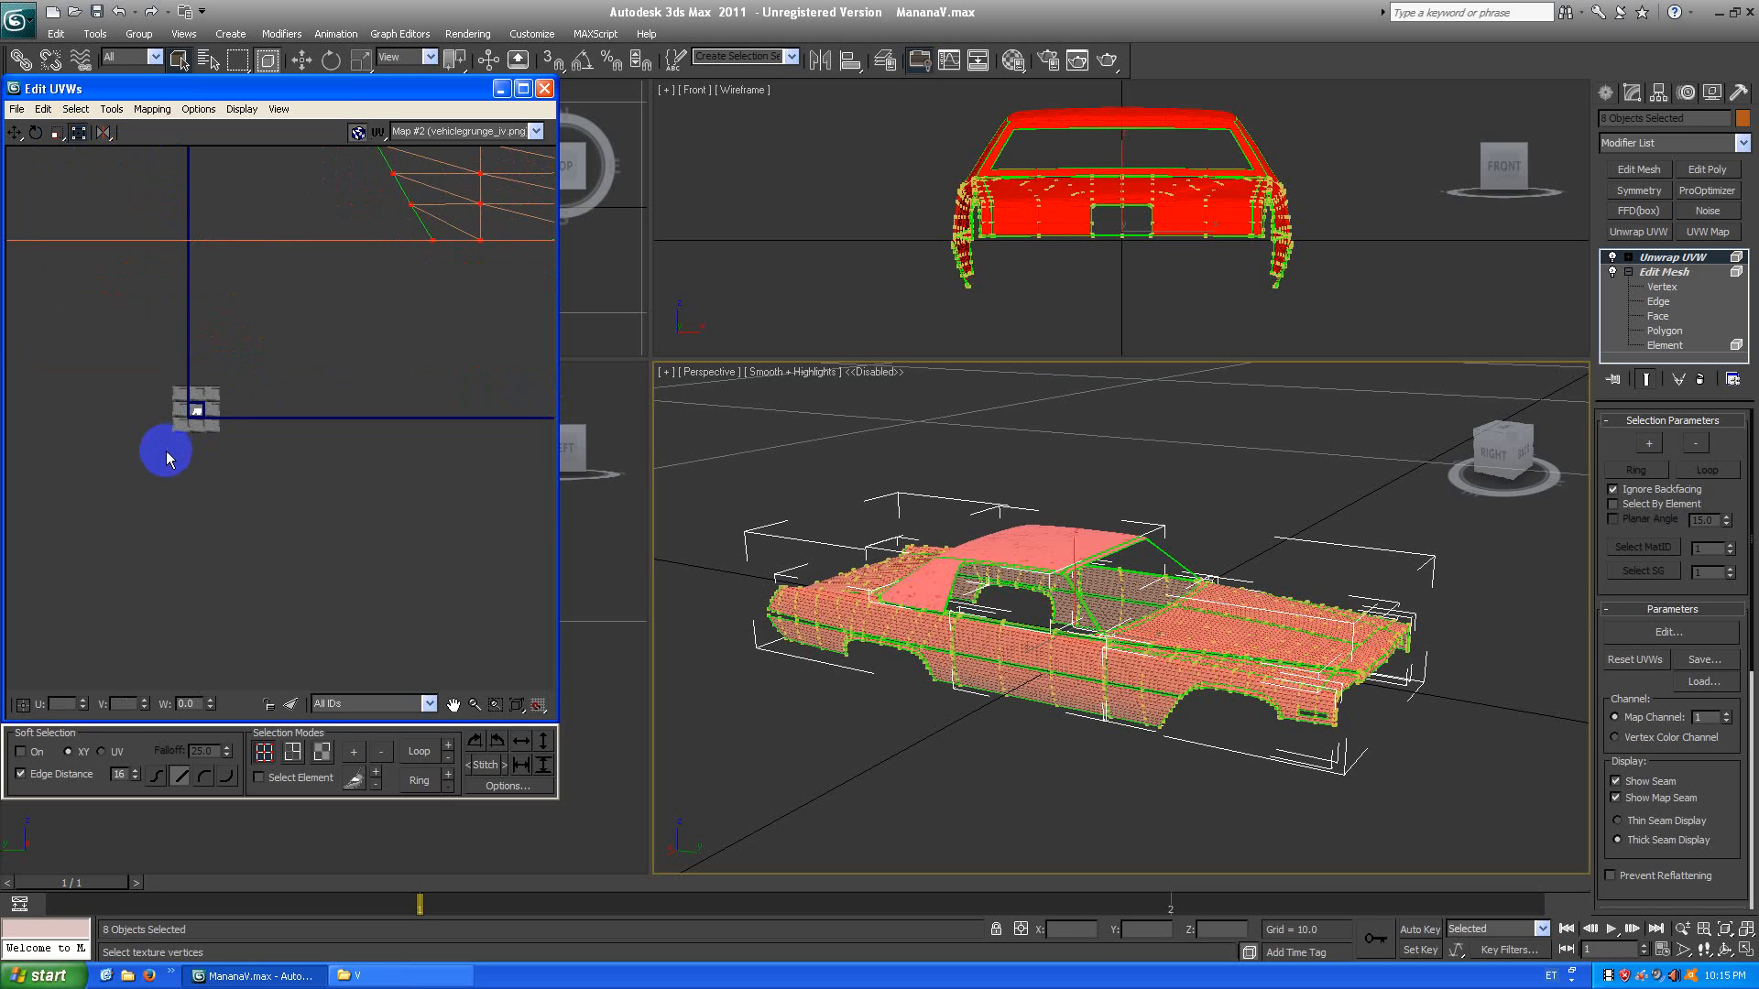
{"action": "scroll", "coordinate": [182, 419], "scroll_direction": "up", "scroll_amount": 5}
{"action": "scroll", "coordinate": [314, 320], "scroll_direction": "up", "scroll_amount": 3}
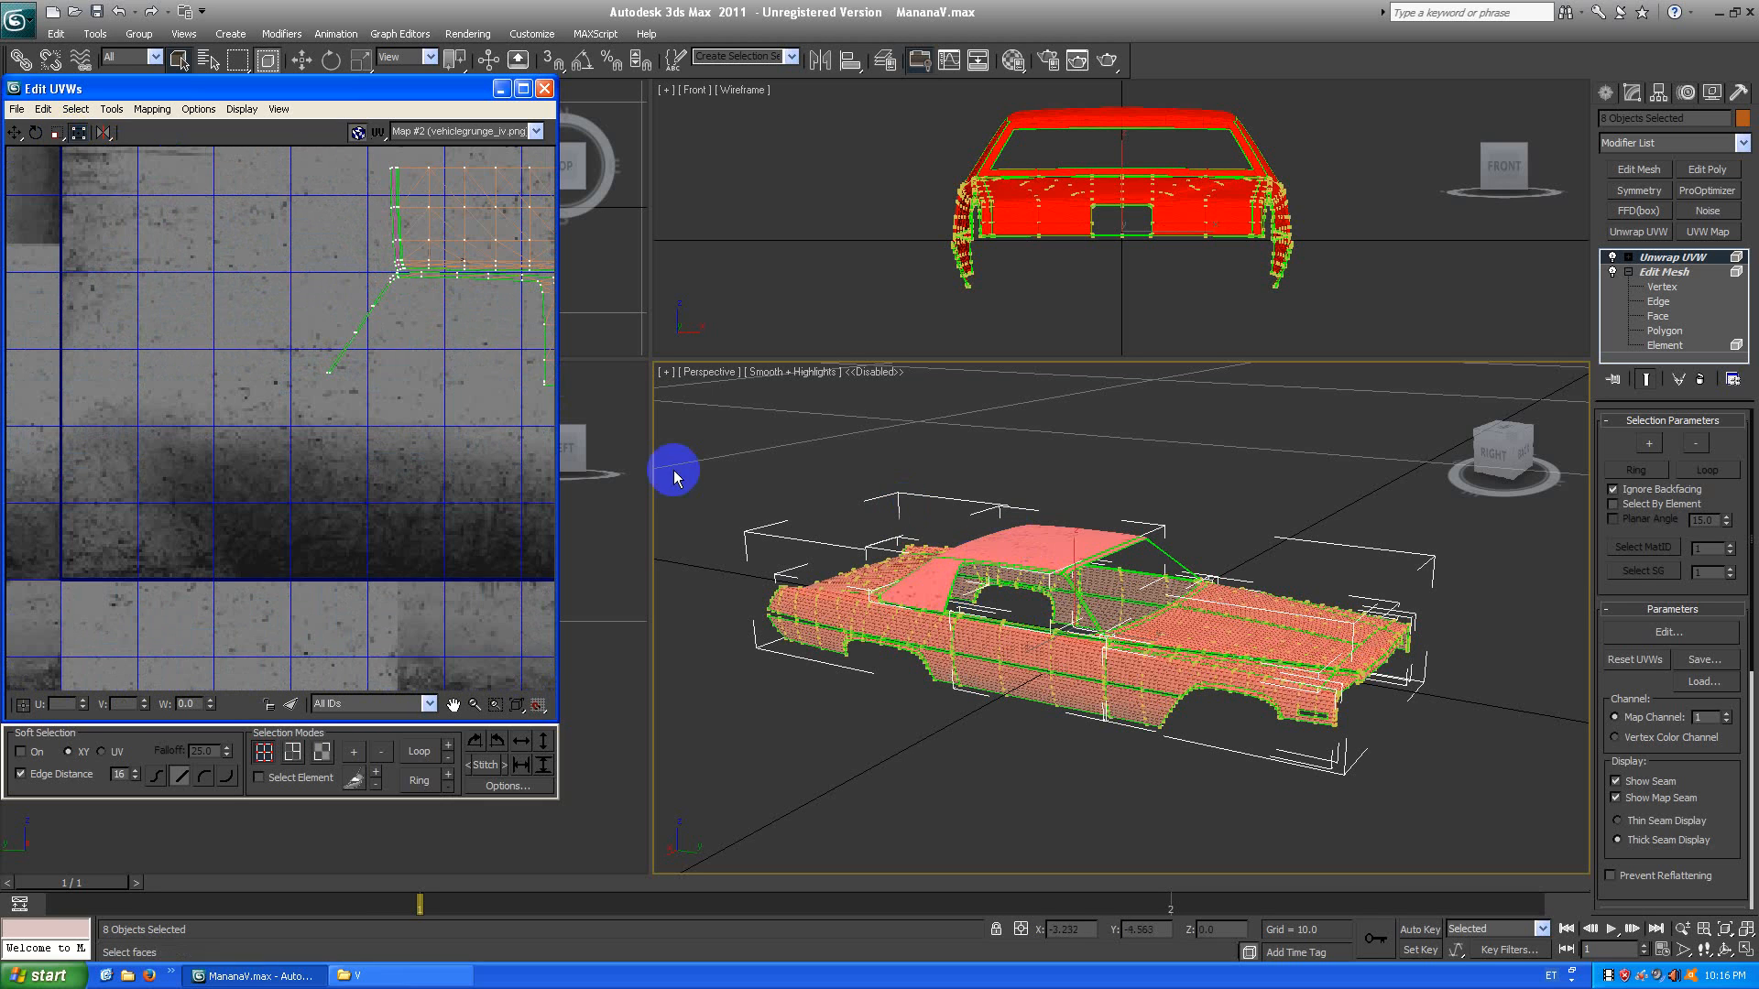
{"action": "middle_click_drag", "start_coordinate": [454, 399], "coordinate": [346, 431]}
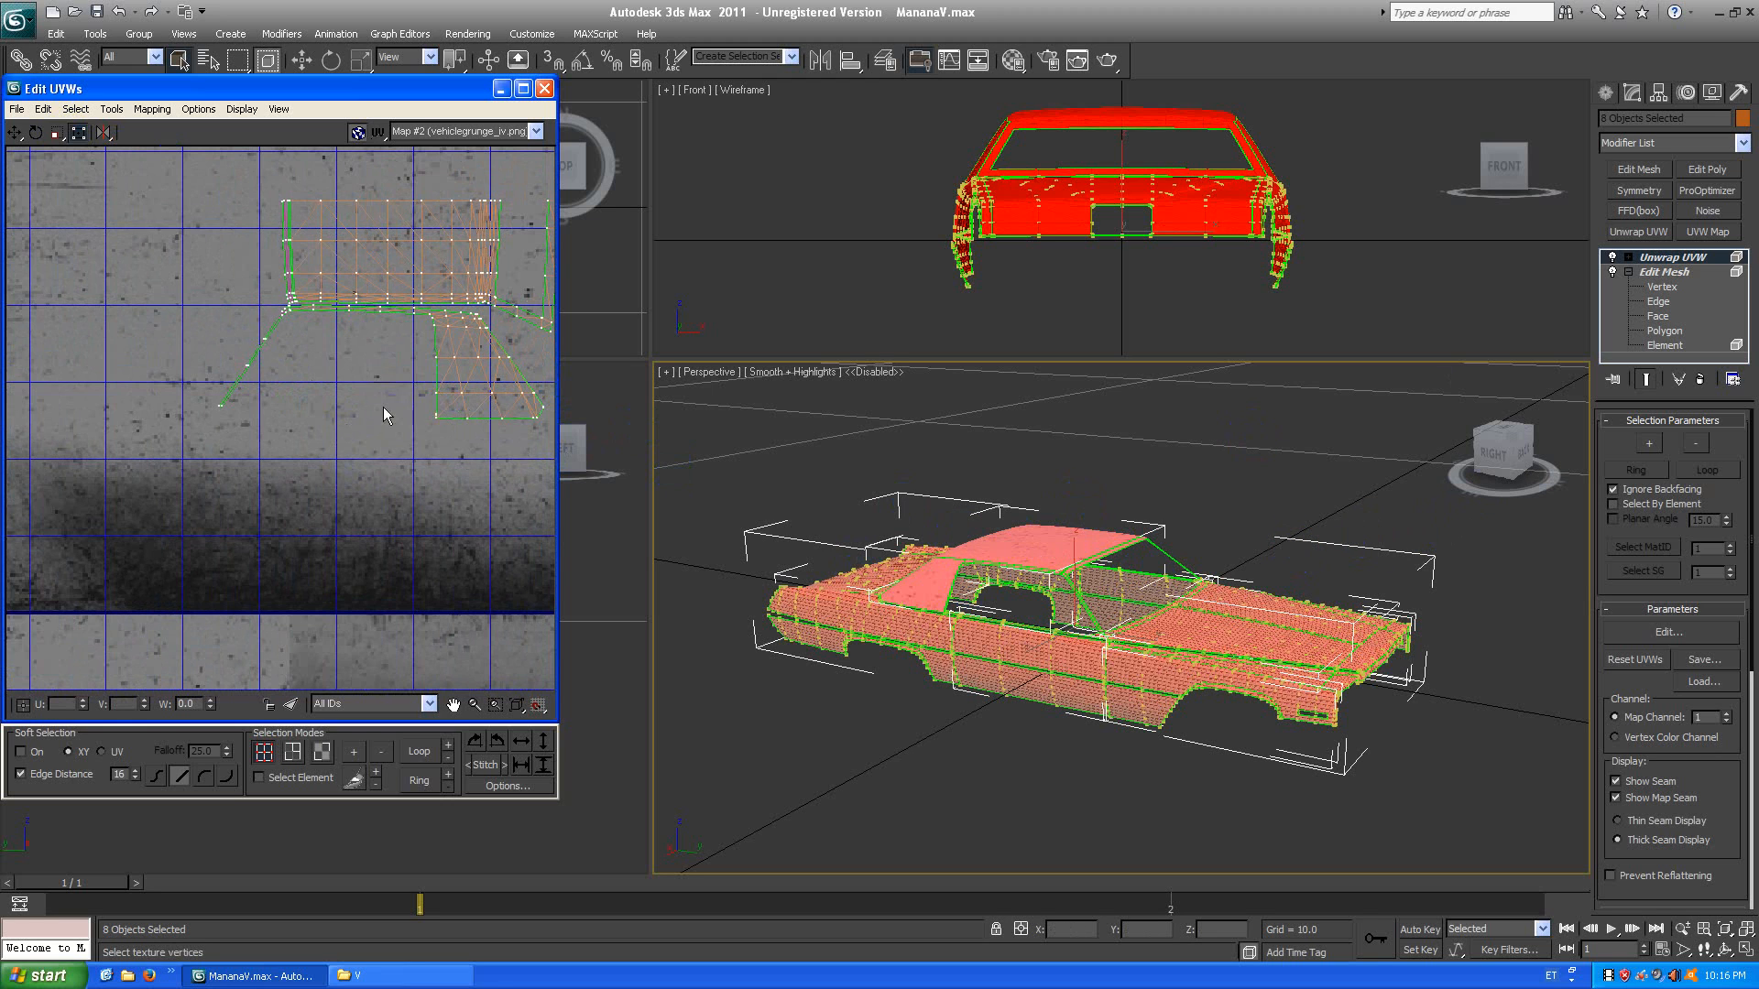
{"action": "scroll", "coordinate": [382, 407], "scroll_direction": "down", "scroll_amount": 10}
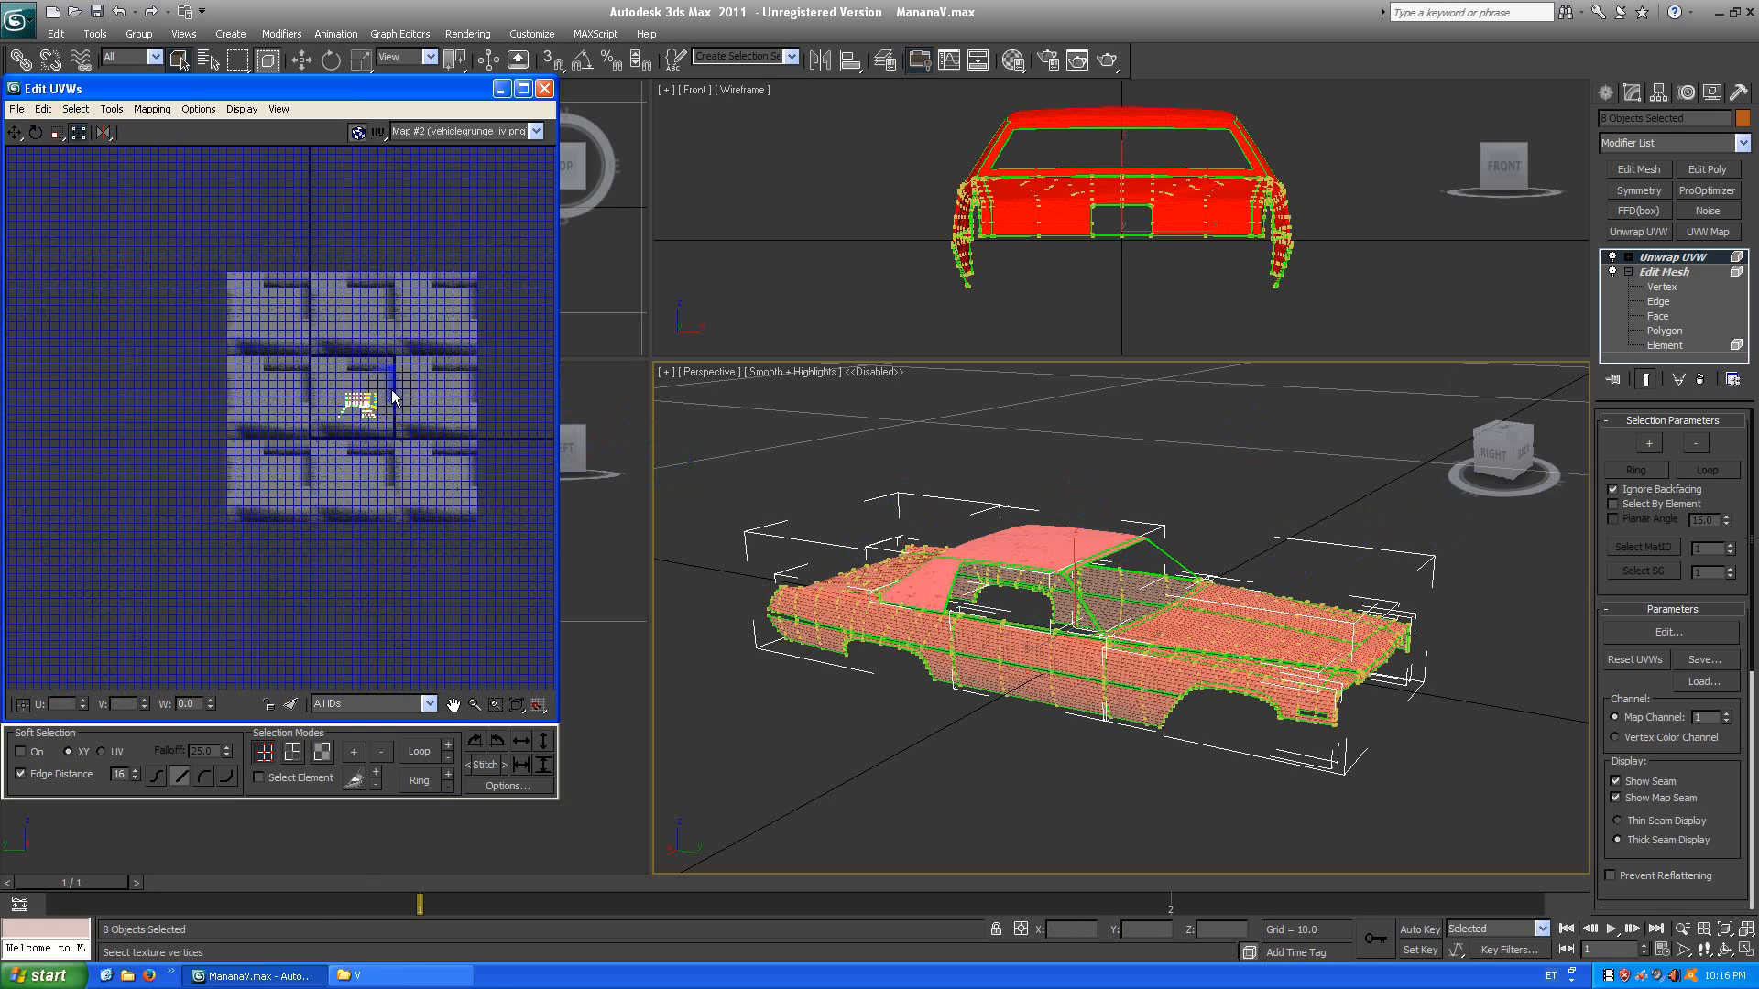
{"action": "scroll", "coordinate": [394, 396], "scroll_direction": "up", "scroll_amount": 10}
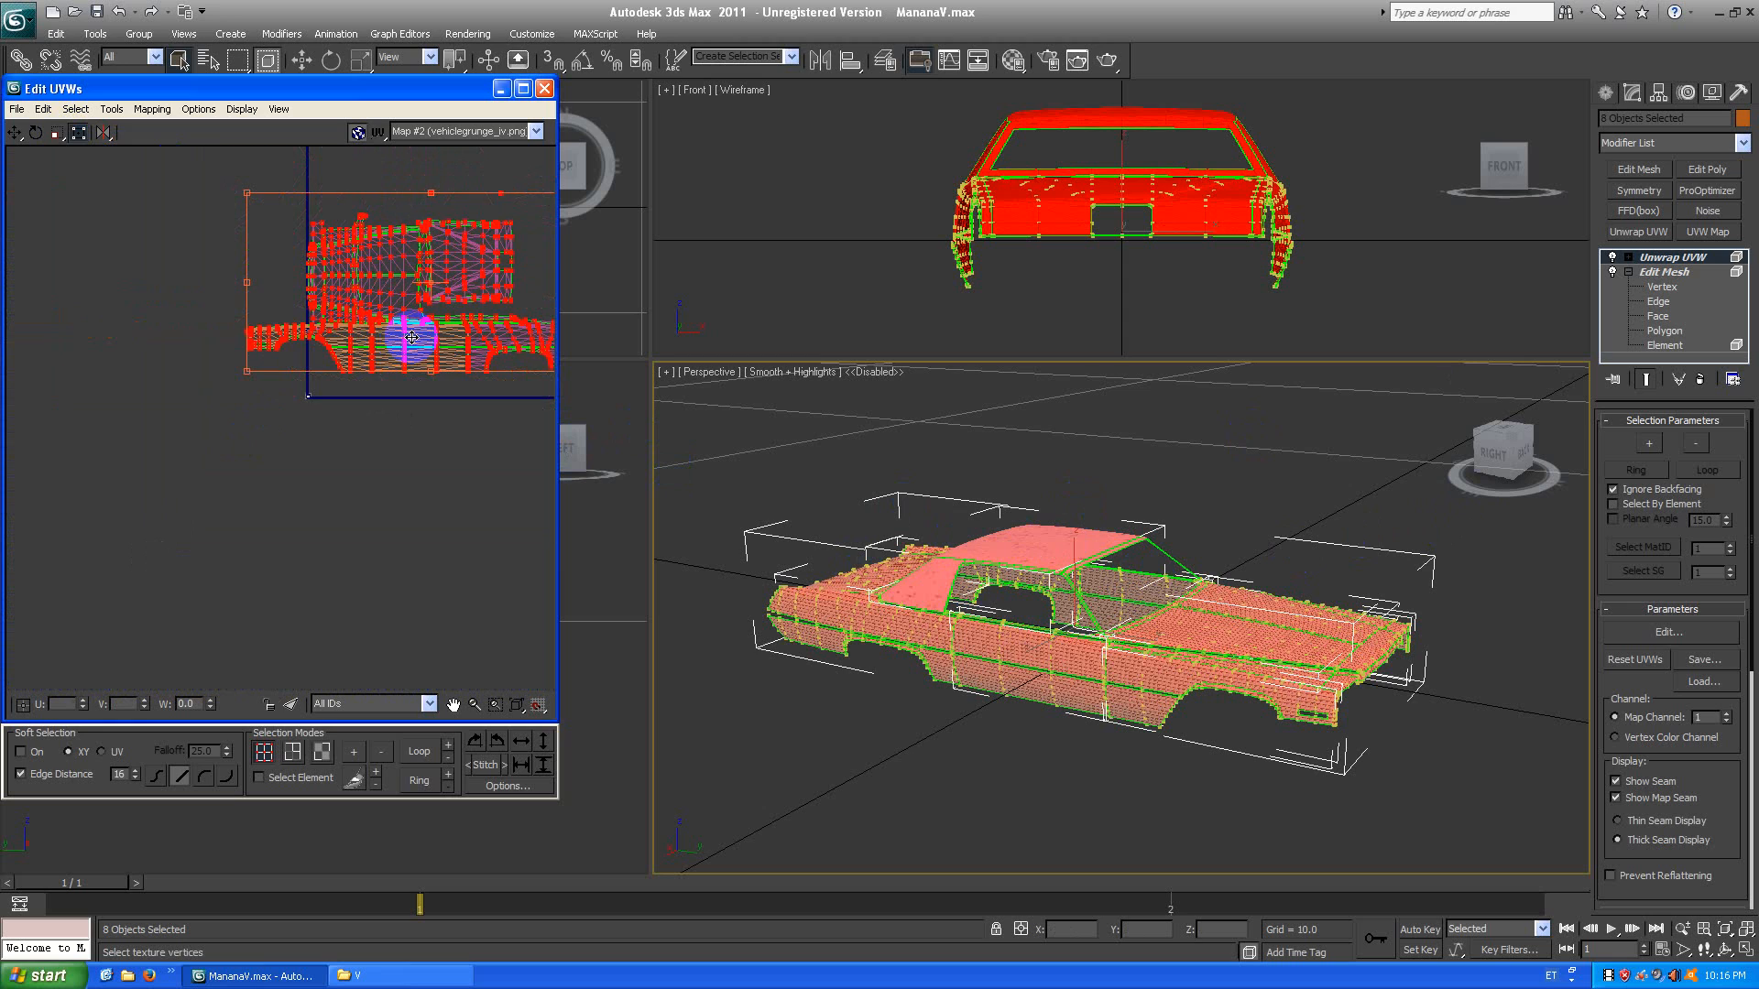
{"action": "middle_click_drag", "start_coordinate": [440, 352], "coordinate": [388, 370]}
{"action": "middle_click_drag", "start_coordinate": [453, 316], "coordinate": [358, 357]}
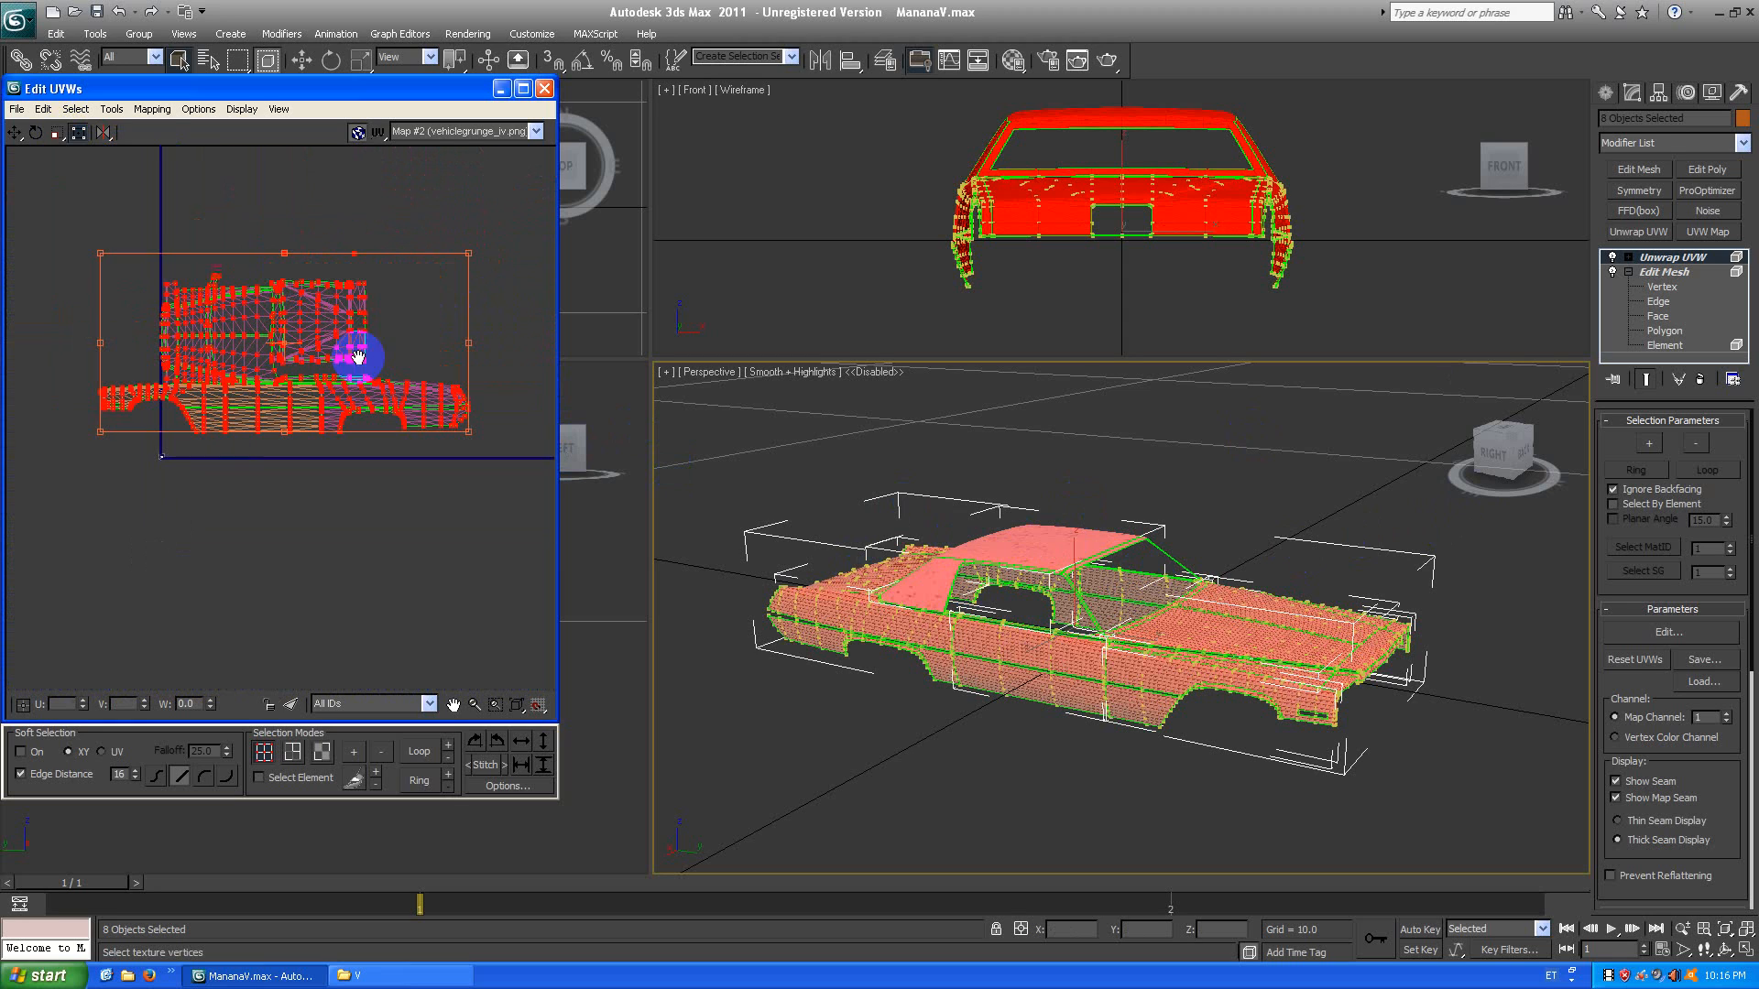
Scale the selected body-panel UV layout down uniformly to a small fraction of its size.
{"action": "left_click", "coordinate": [56, 133]}
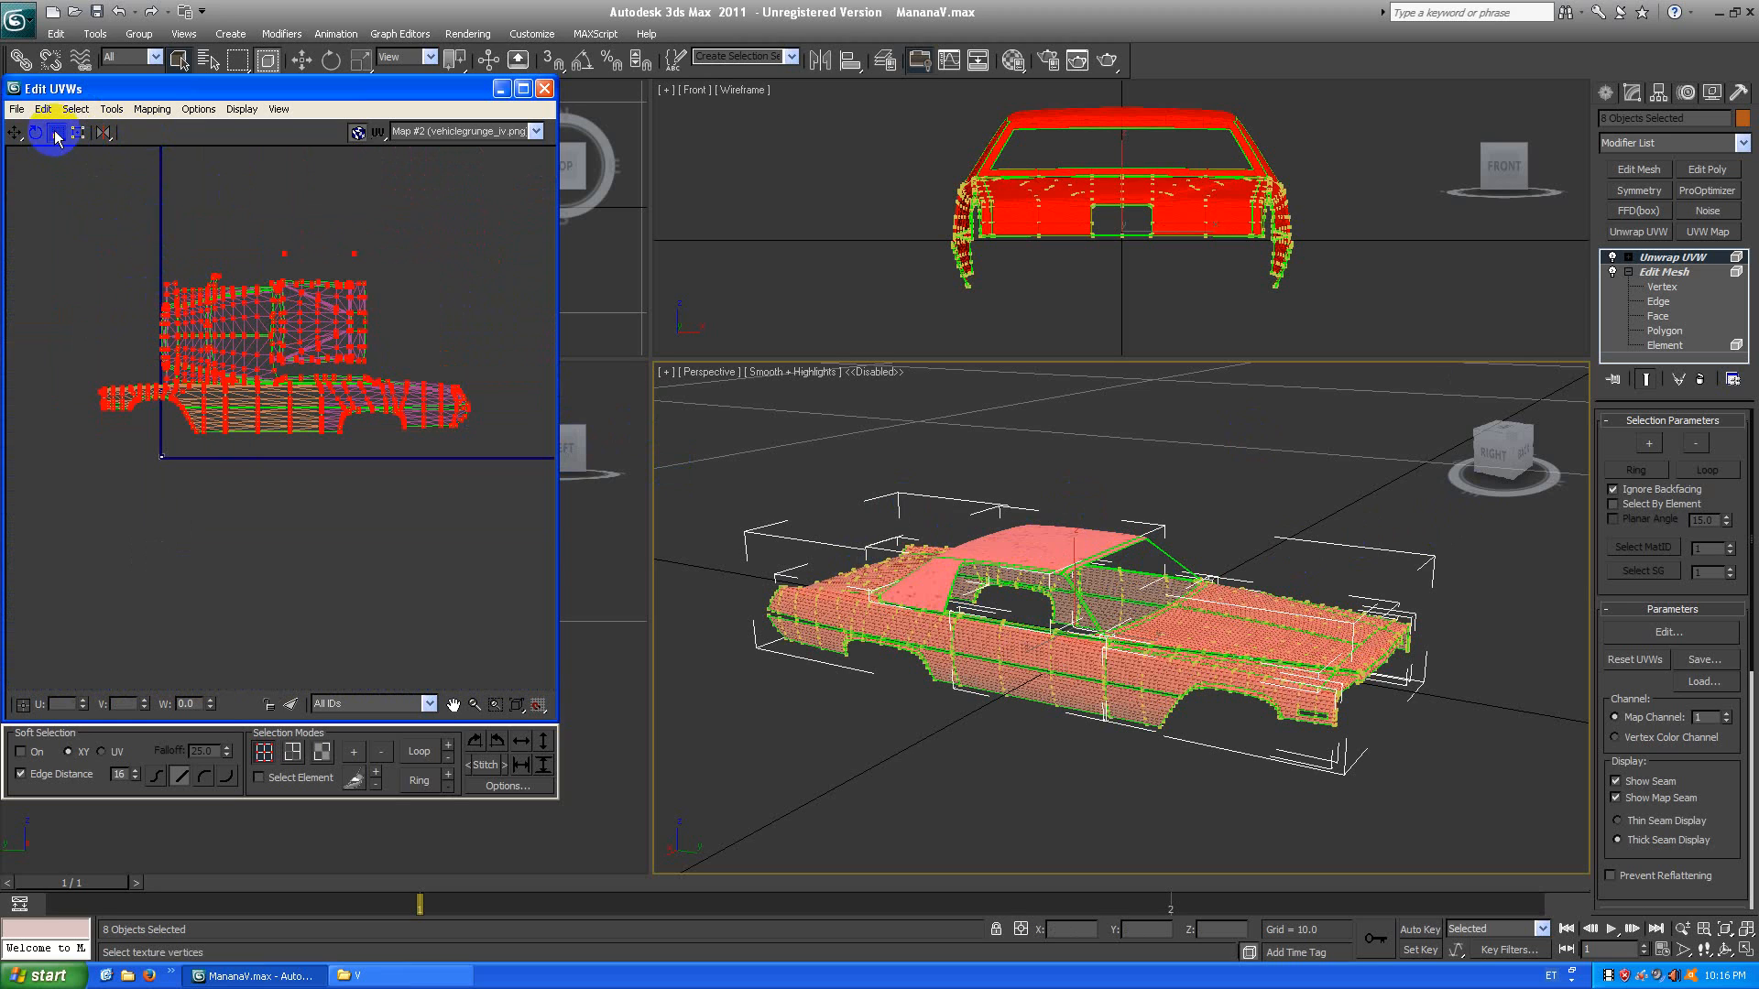
{"action": "left_click", "coordinate": [171, 291]}
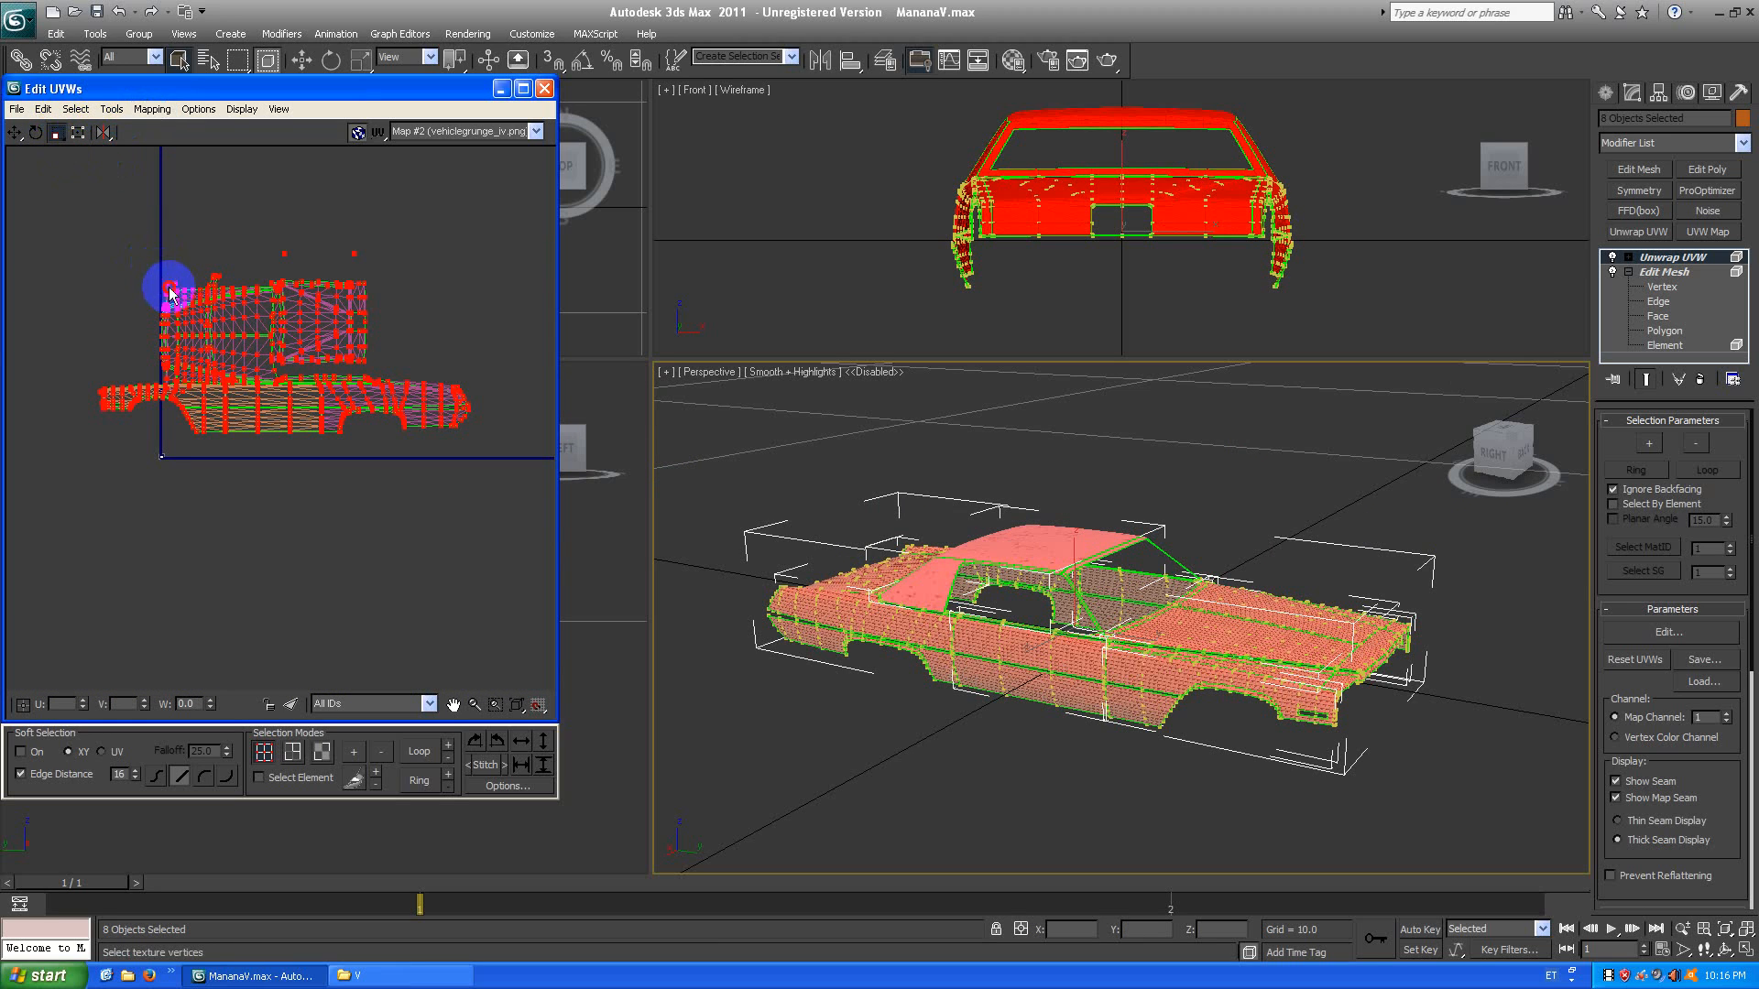
{"action": "left_click_drag", "start_coordinate": [170, 291], "coordinate": [308, 556]}
{"action": "left_click_drag", "start_coordinate": [251, 363], "coordinate": [335, 503]}
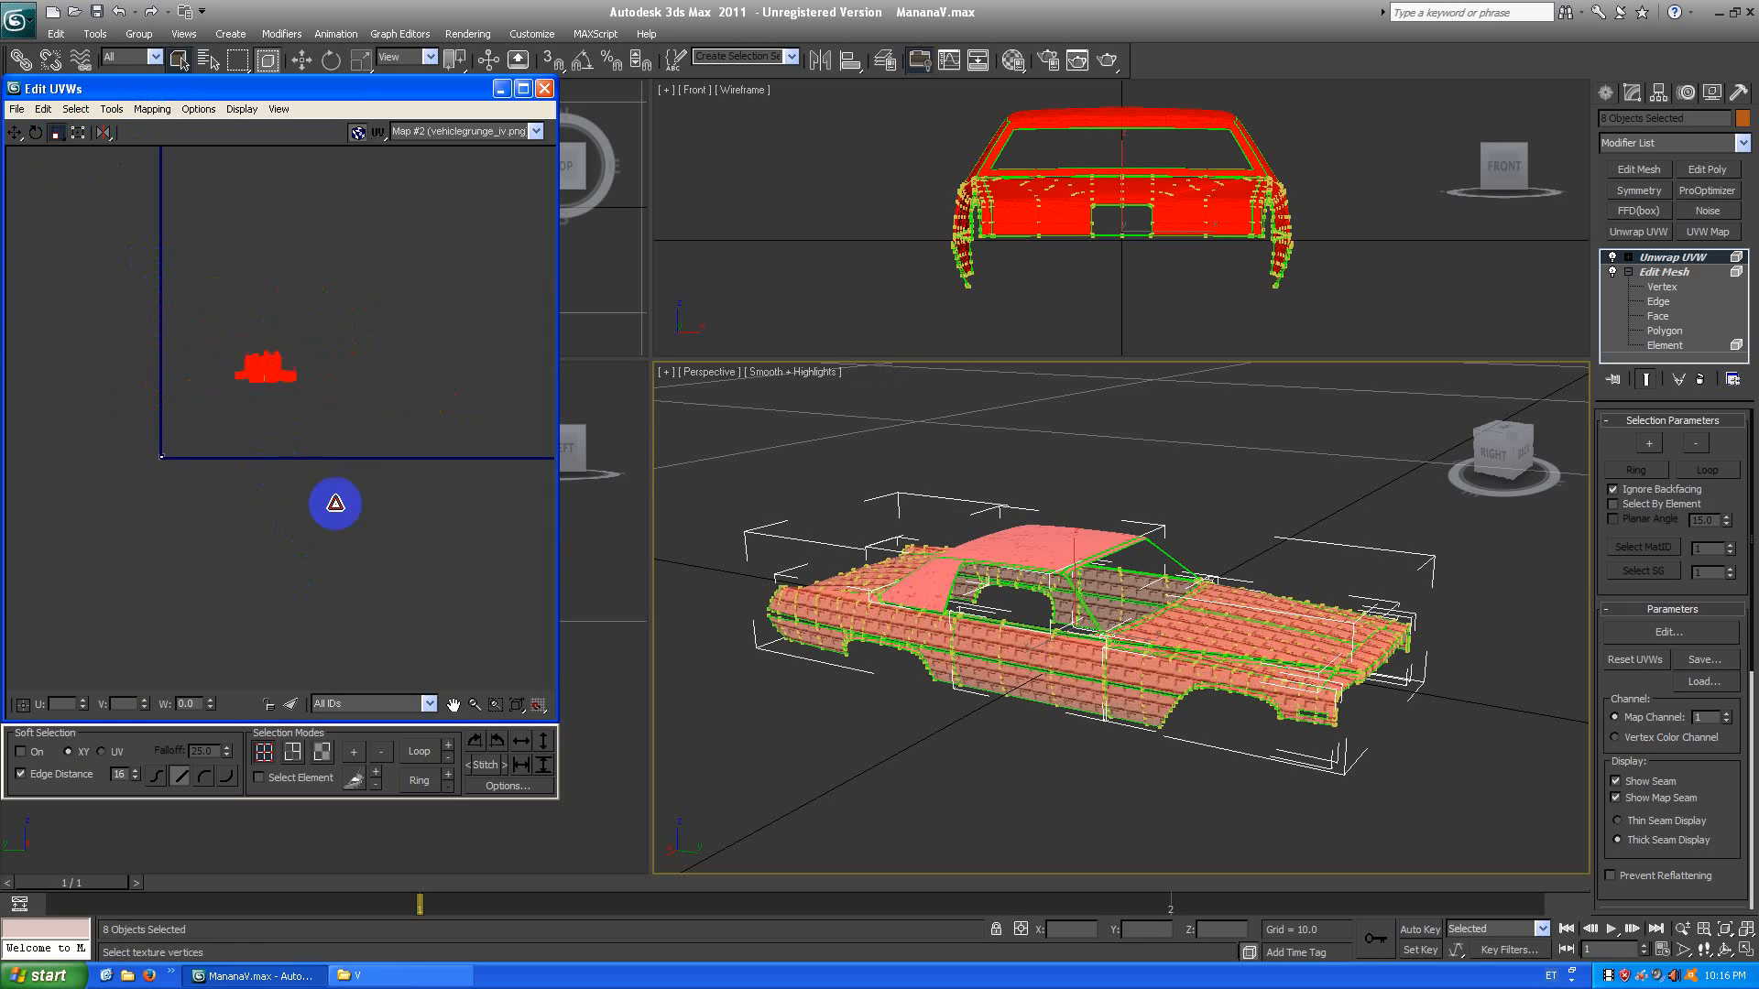
{"action": "left_click_drag", "start_coordinate": [266, 372], "coordinate": [326, 453]}
Move the shrunken UV layout with the Freeform mode onto the grunge texture tile near the origin.
{"action": "left_click", "coordinate": [82, 133]}
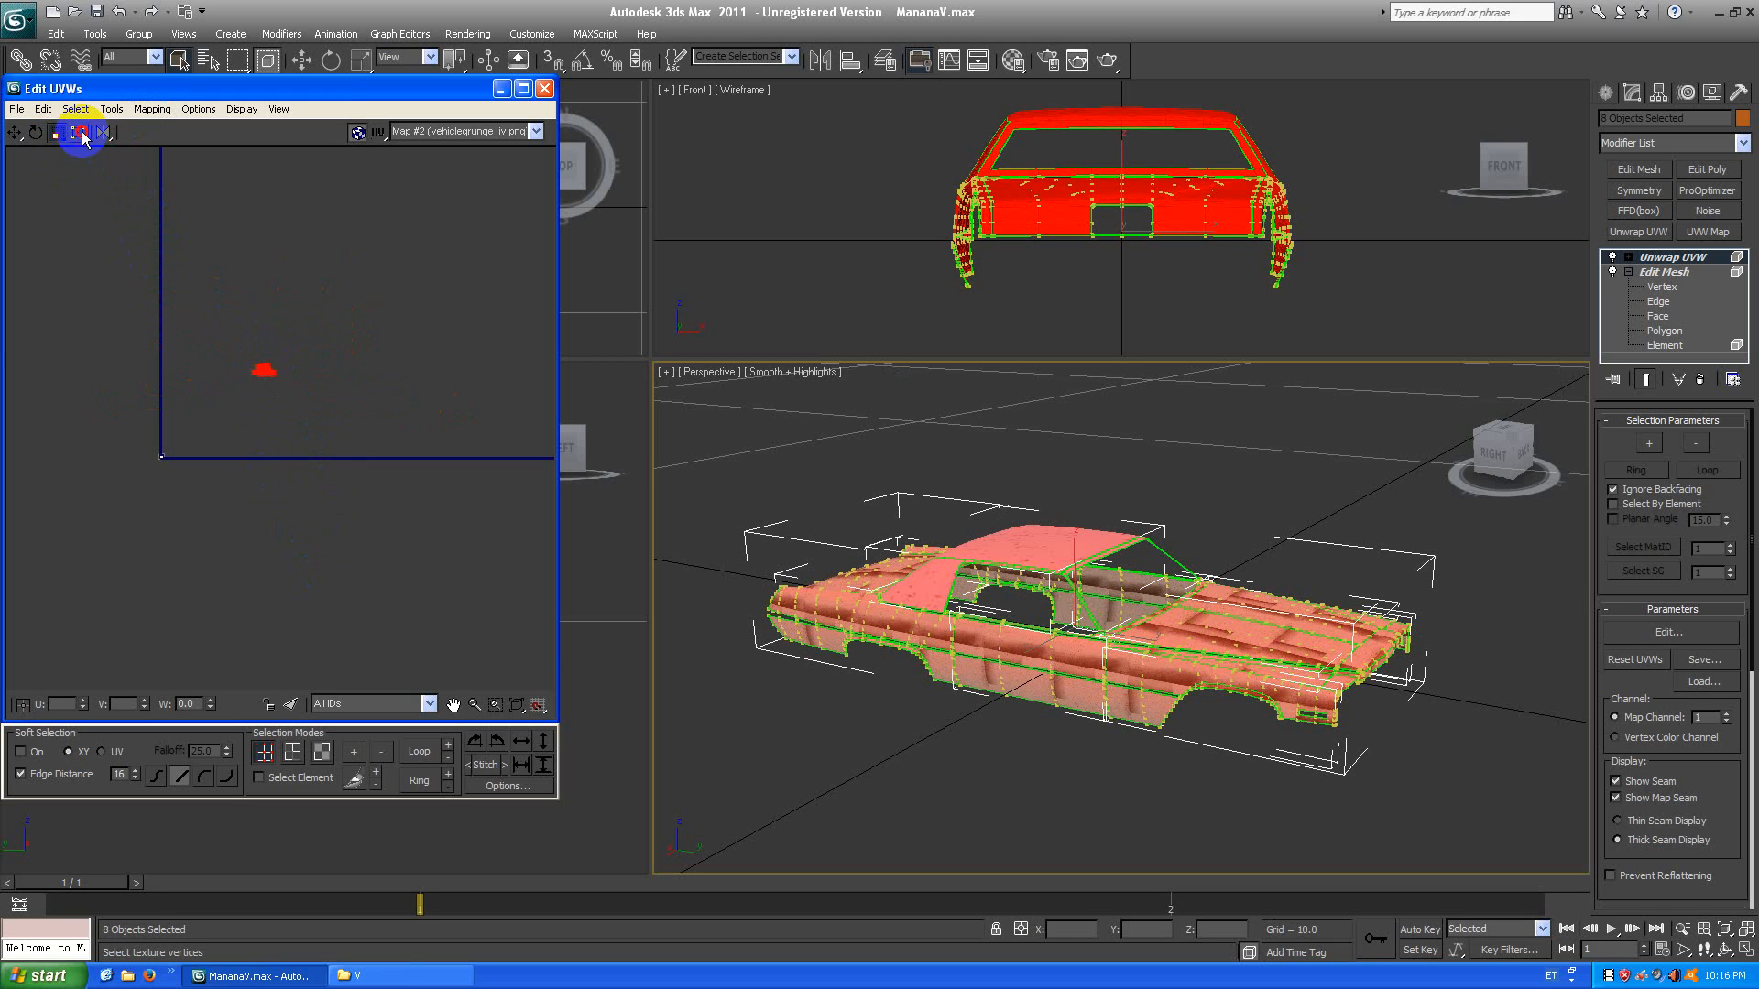
{"action": "left_click", "coordinate": [273, 381]}
{"action": "left_click_drag", "start_coordinate": [269, 379], "coordinate": [166, 473]}
{"action": "scroll", "coordinate": [163, 475], "scroll_direction": "up", "scroll_amount": 5}
{"action": "scroll", "coordinate": [421, 491], "scroll_direction": "up", "scroll_amount": 8}
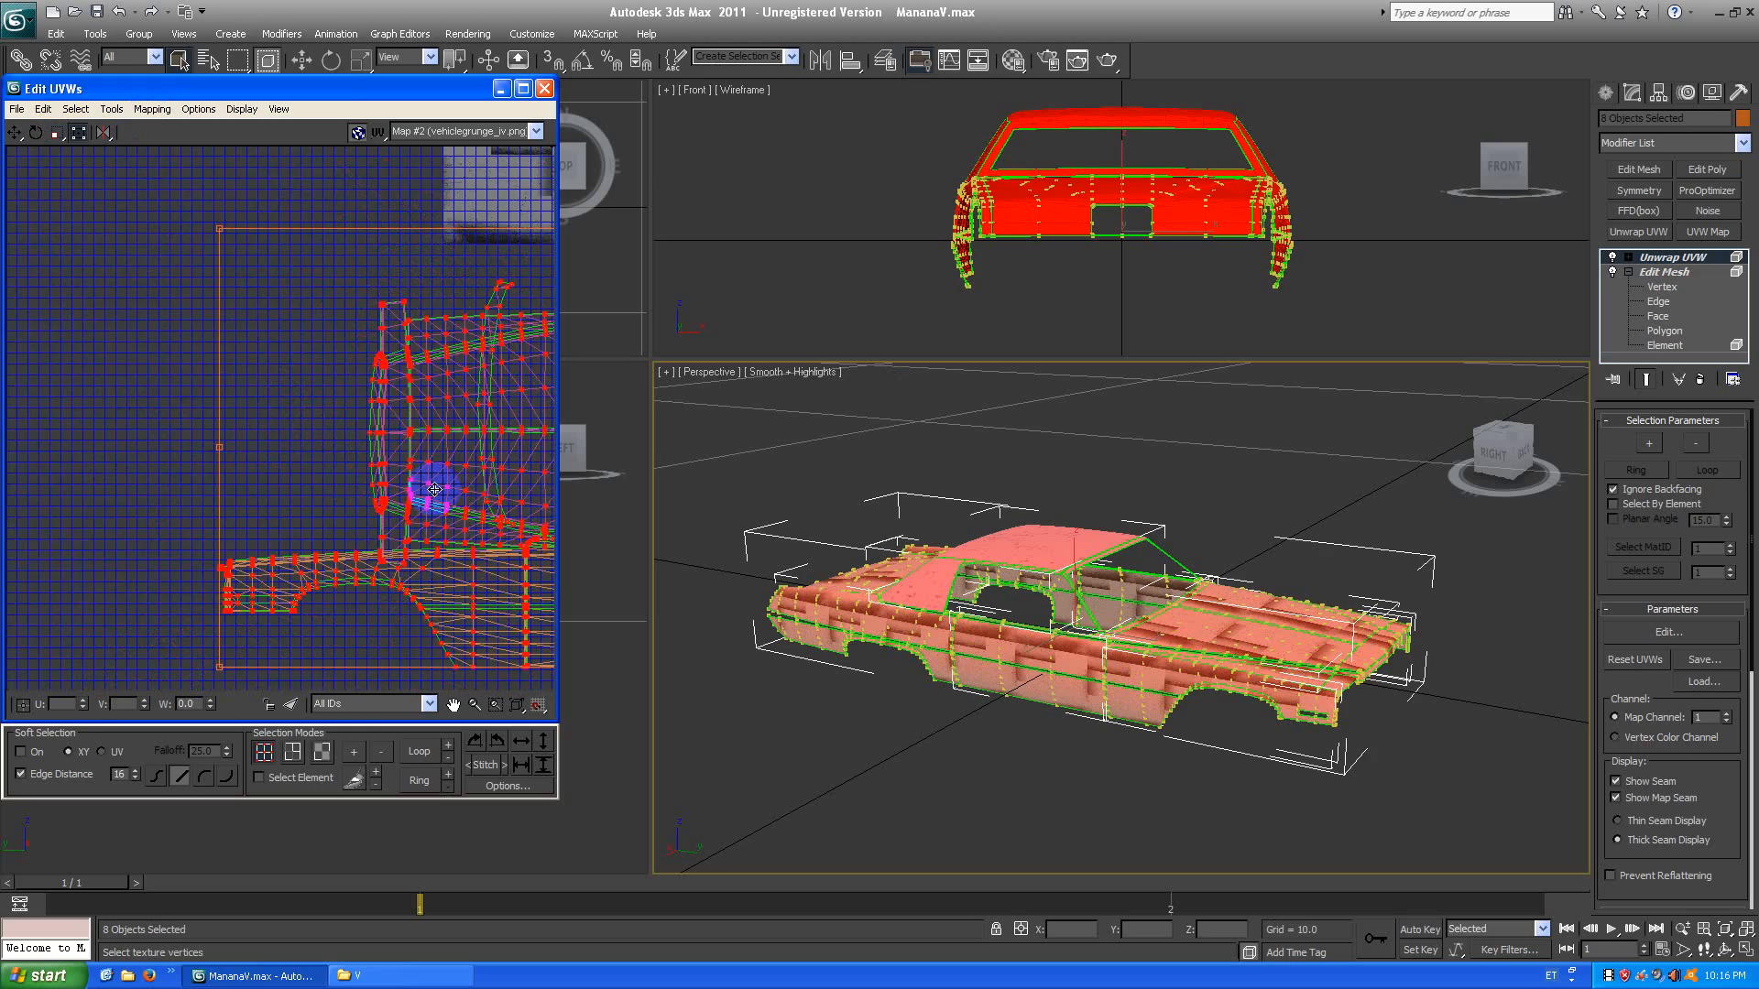
{"action": "scroll", "coordinate": [378, 493], "scroll_direction": "down", "scroll_amount": 1}
{"action": "left_click_drag", "start_coordinate": [426, 493], "coordinate": [397, 238]}
{"action": "middle_click_drag", "start_coordinate": [396, 238], "coordinate": [299, 456]}
Scale the UV layout down further until the car's side view is about one texture tile wide.
{"action": "left_click_drag", "start_coordinate": [289, 392], "coordinate": [309, 288]}
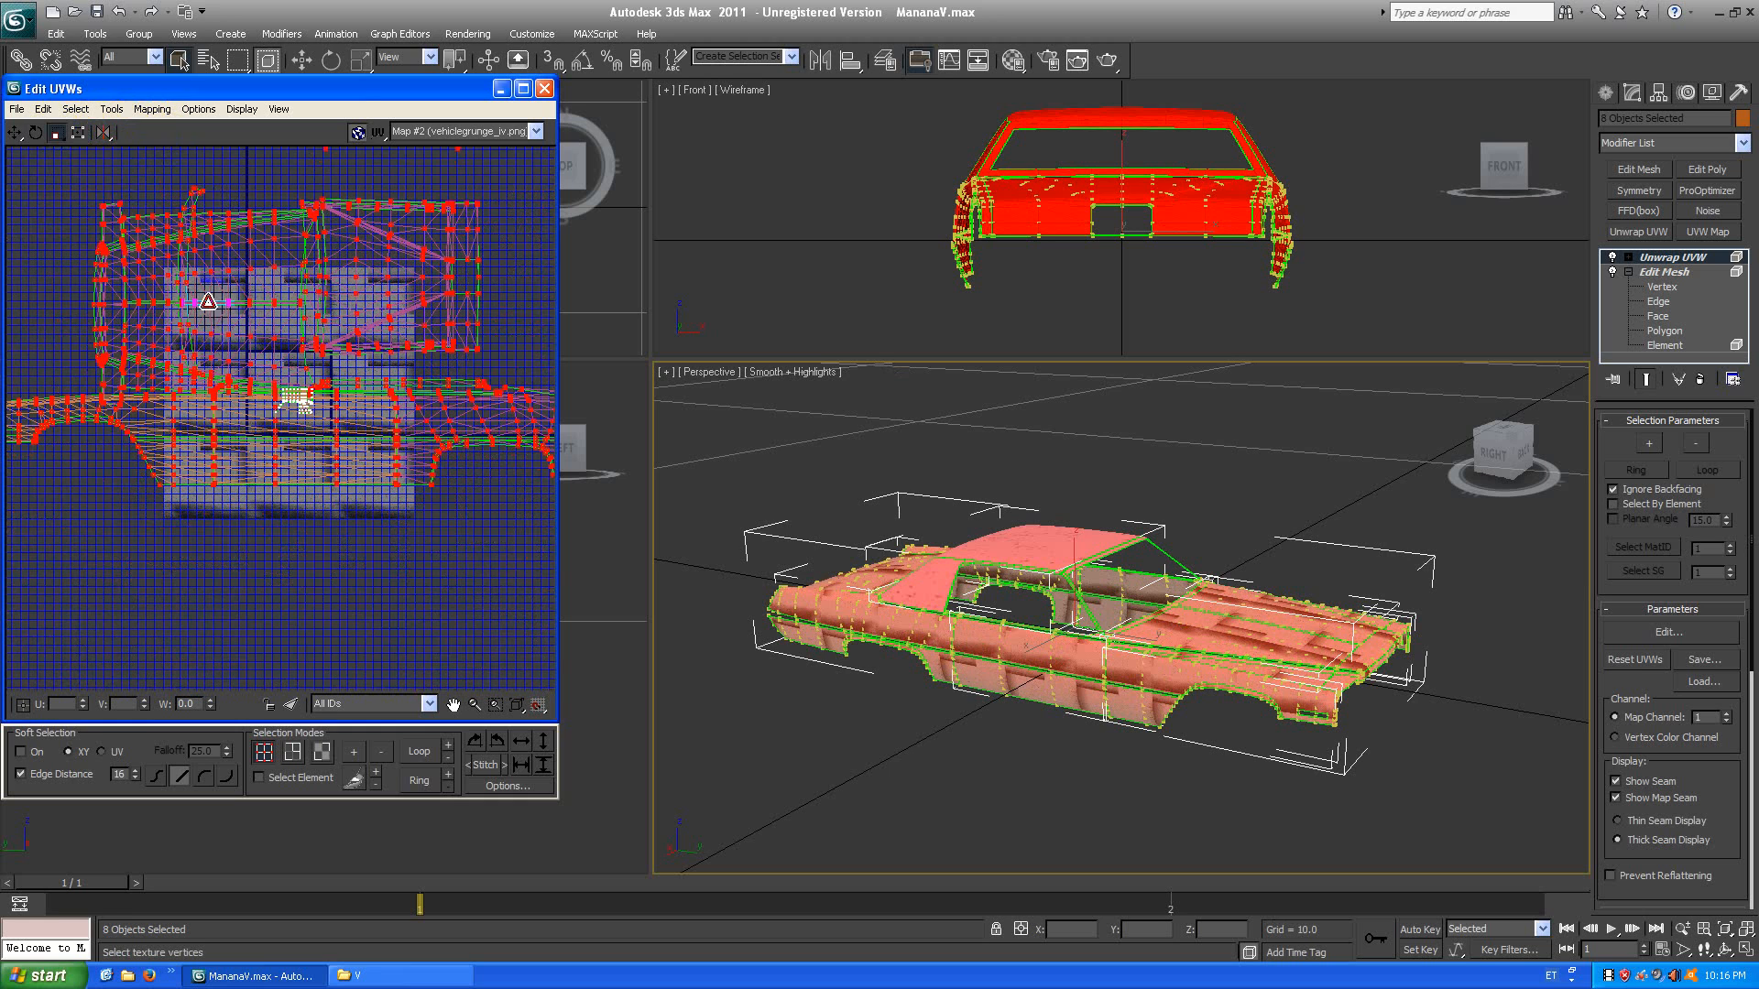
{"action": "scroll", "coordinate": [293, 399], "scroll_direction": "down", "scroll_amount": 5}
{"action": "scroll", "coordinate": [287, 403], "scroll_direction": "up", "scroll_amount": 5}
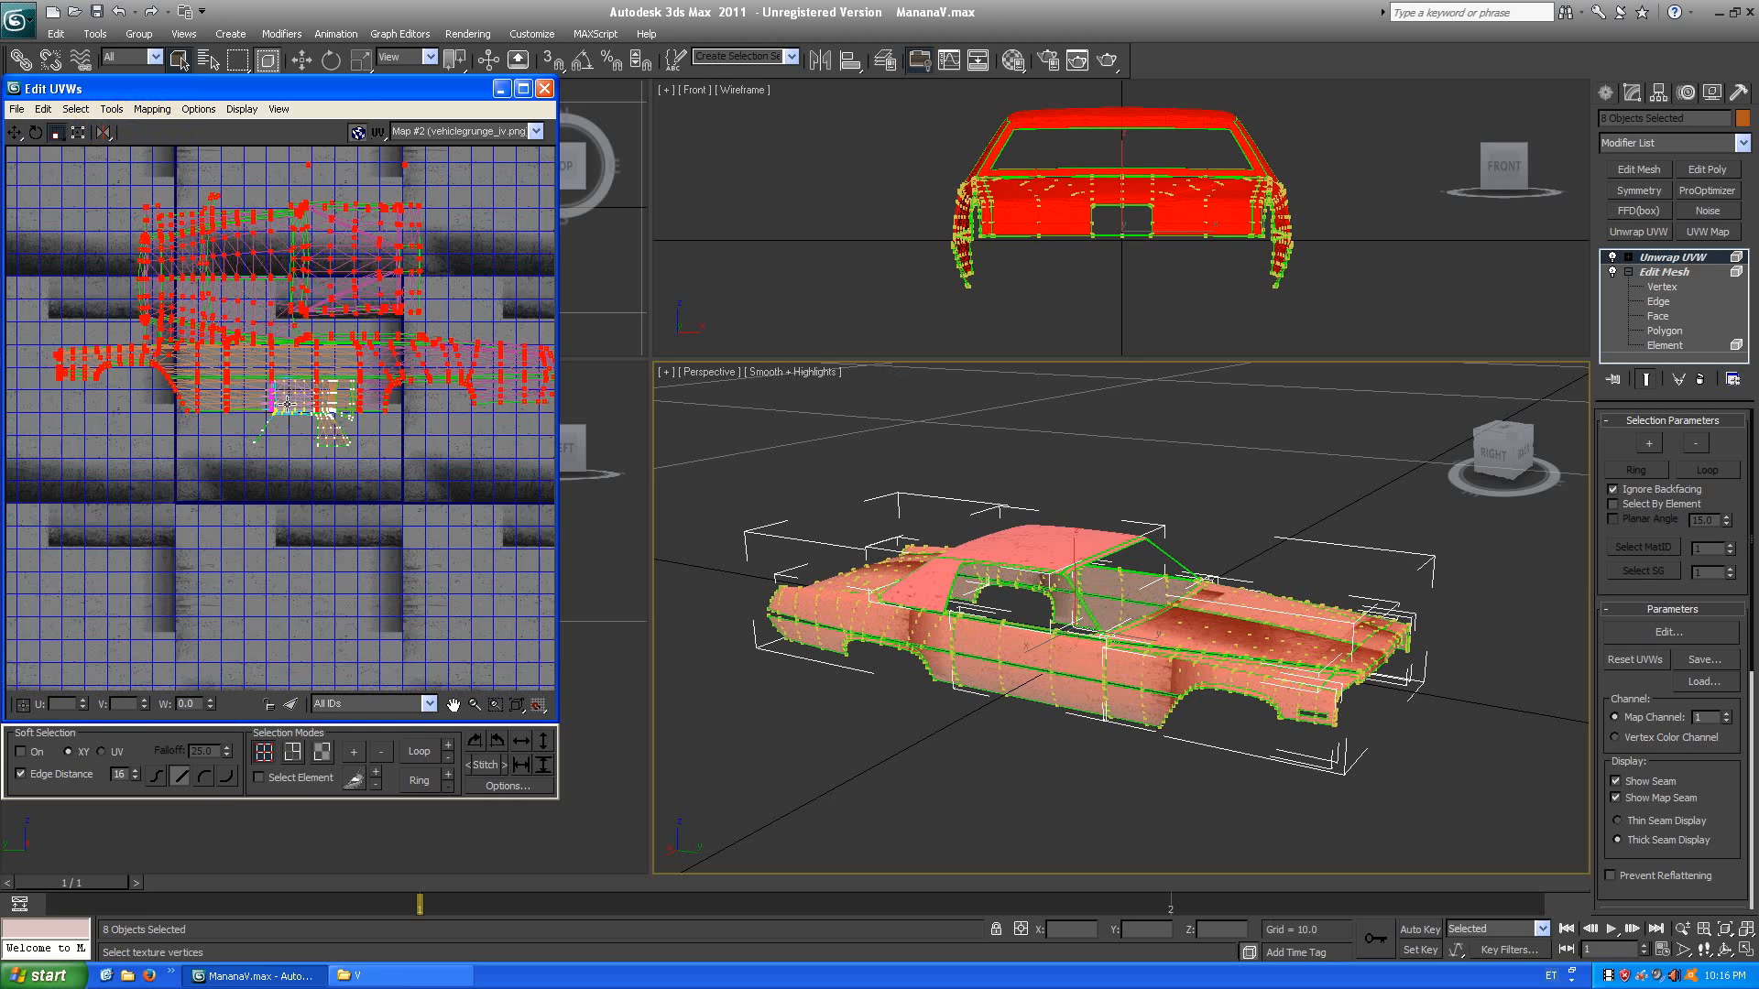
{"action": "scroll", "coordinate": [287, 403], "scroll_direction": "up", "scroll_amount": 2}
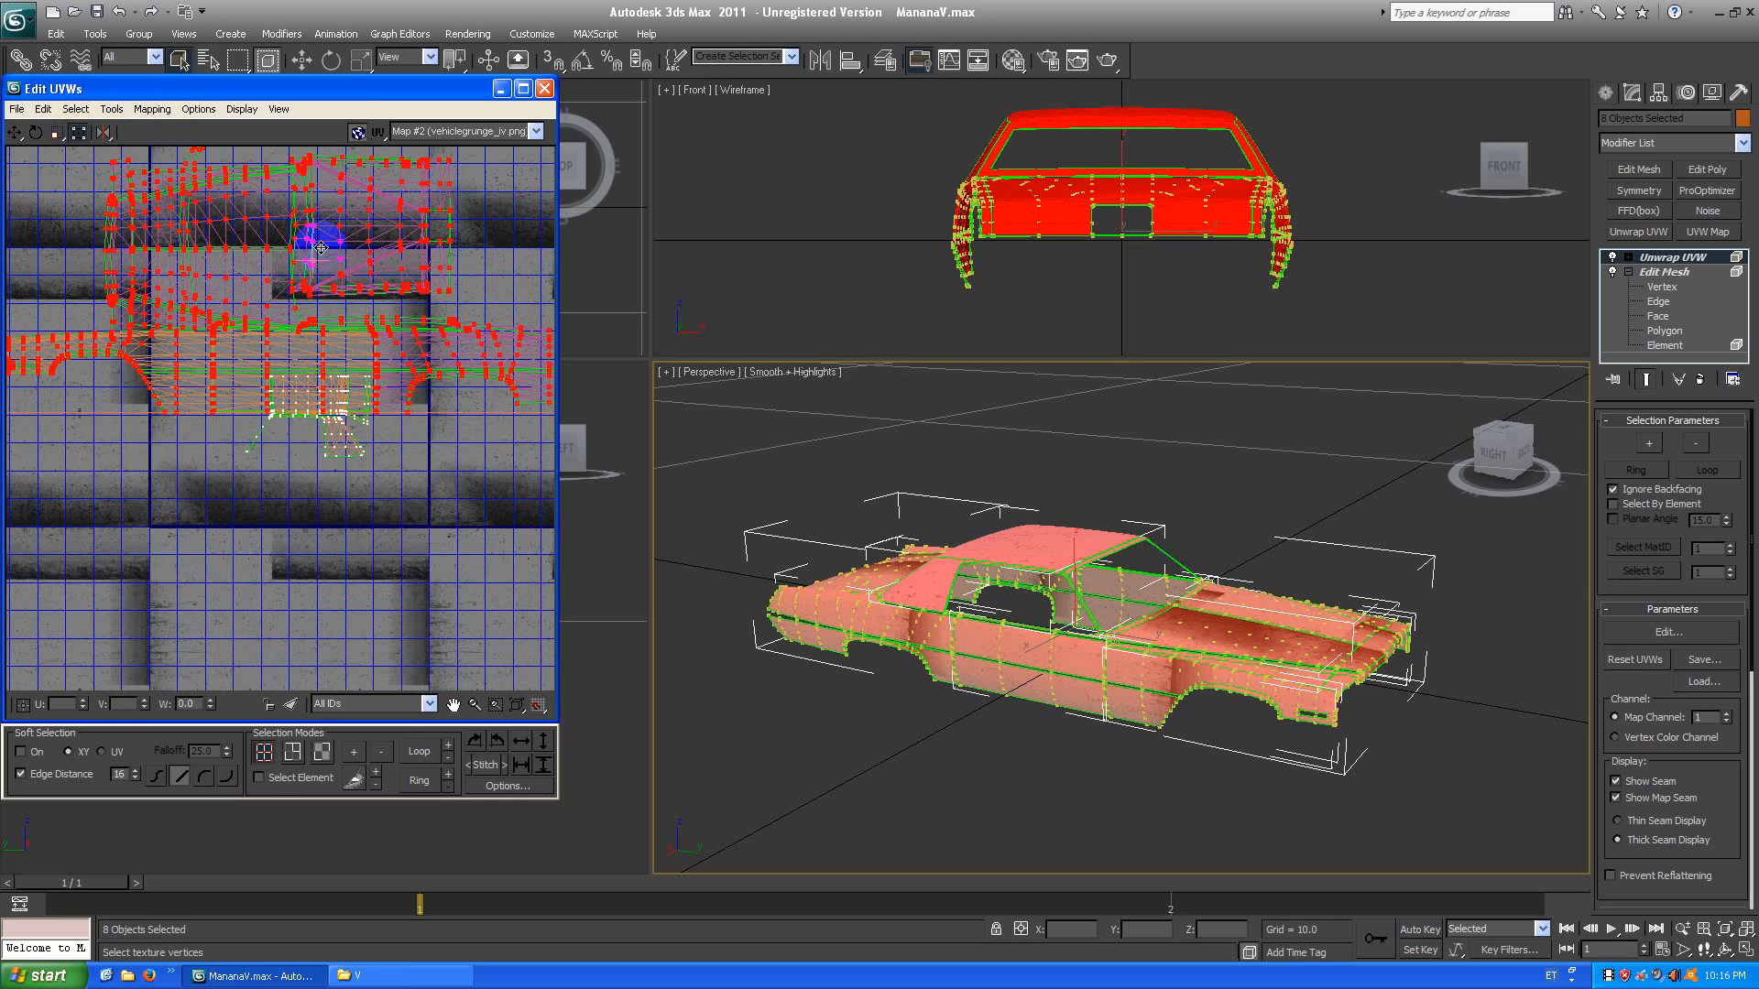
{"action": "left_click", "coordinate": [56, 133]}
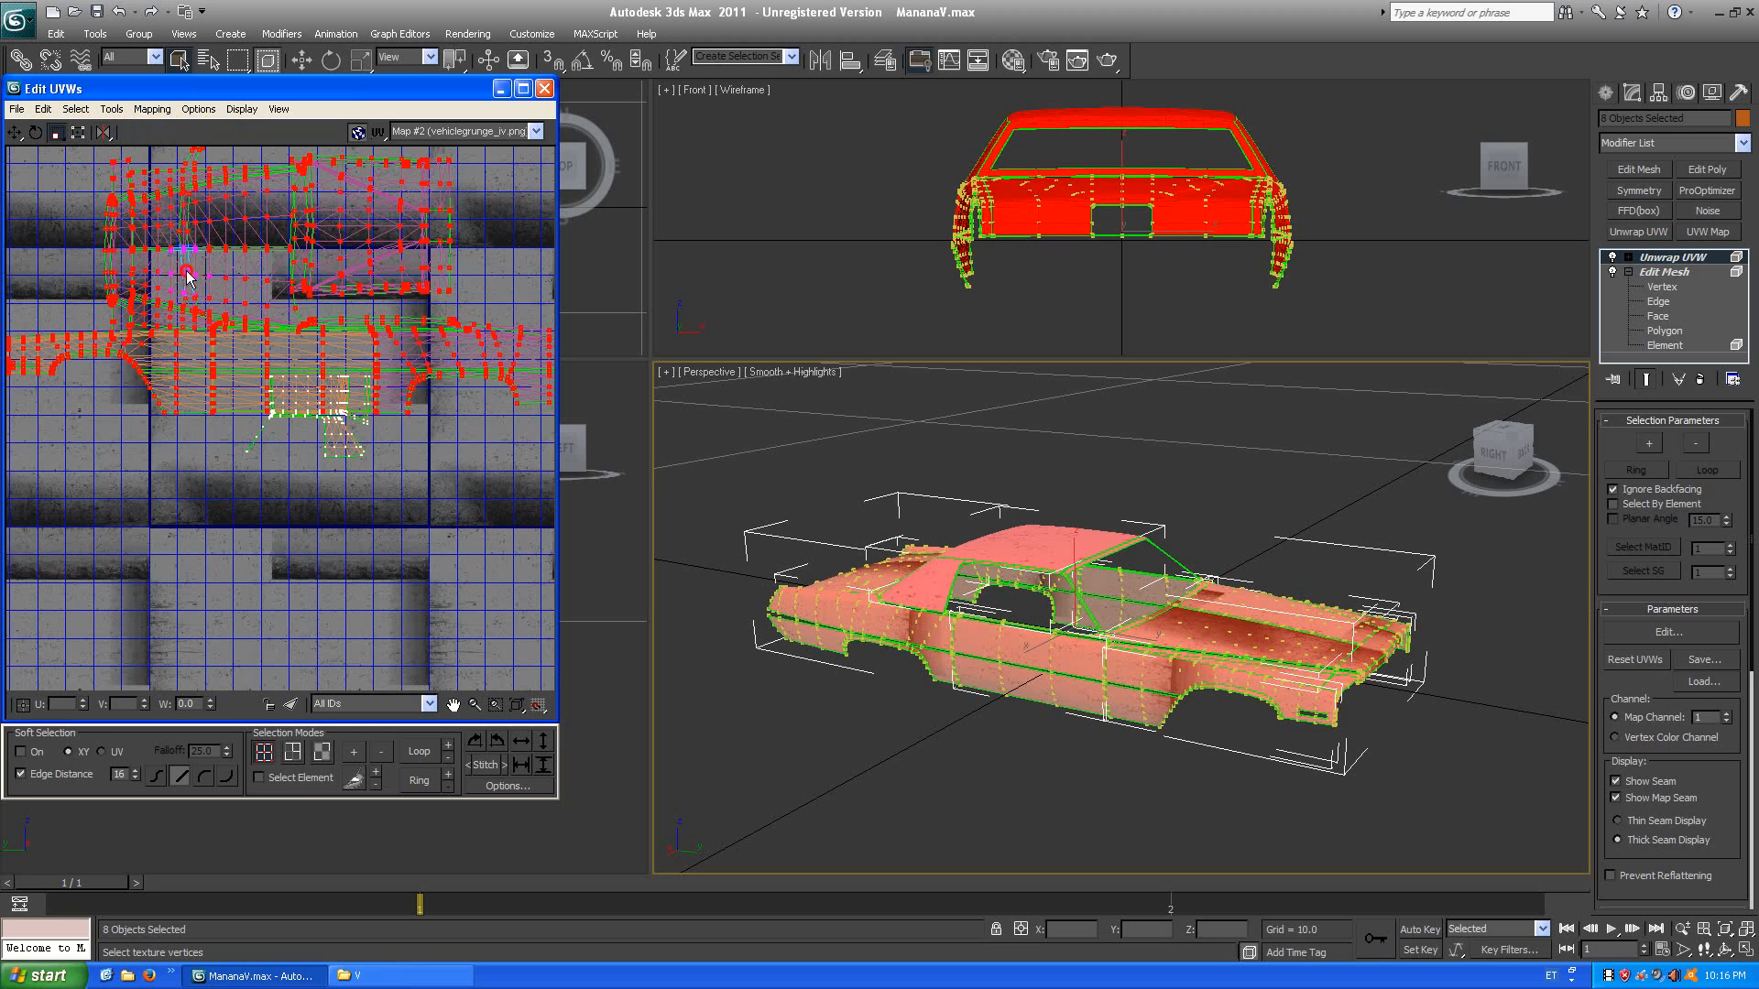
{"action": "left_click_drag", "start_coordinate": [186, 277], "coordinate": [235, 375]}
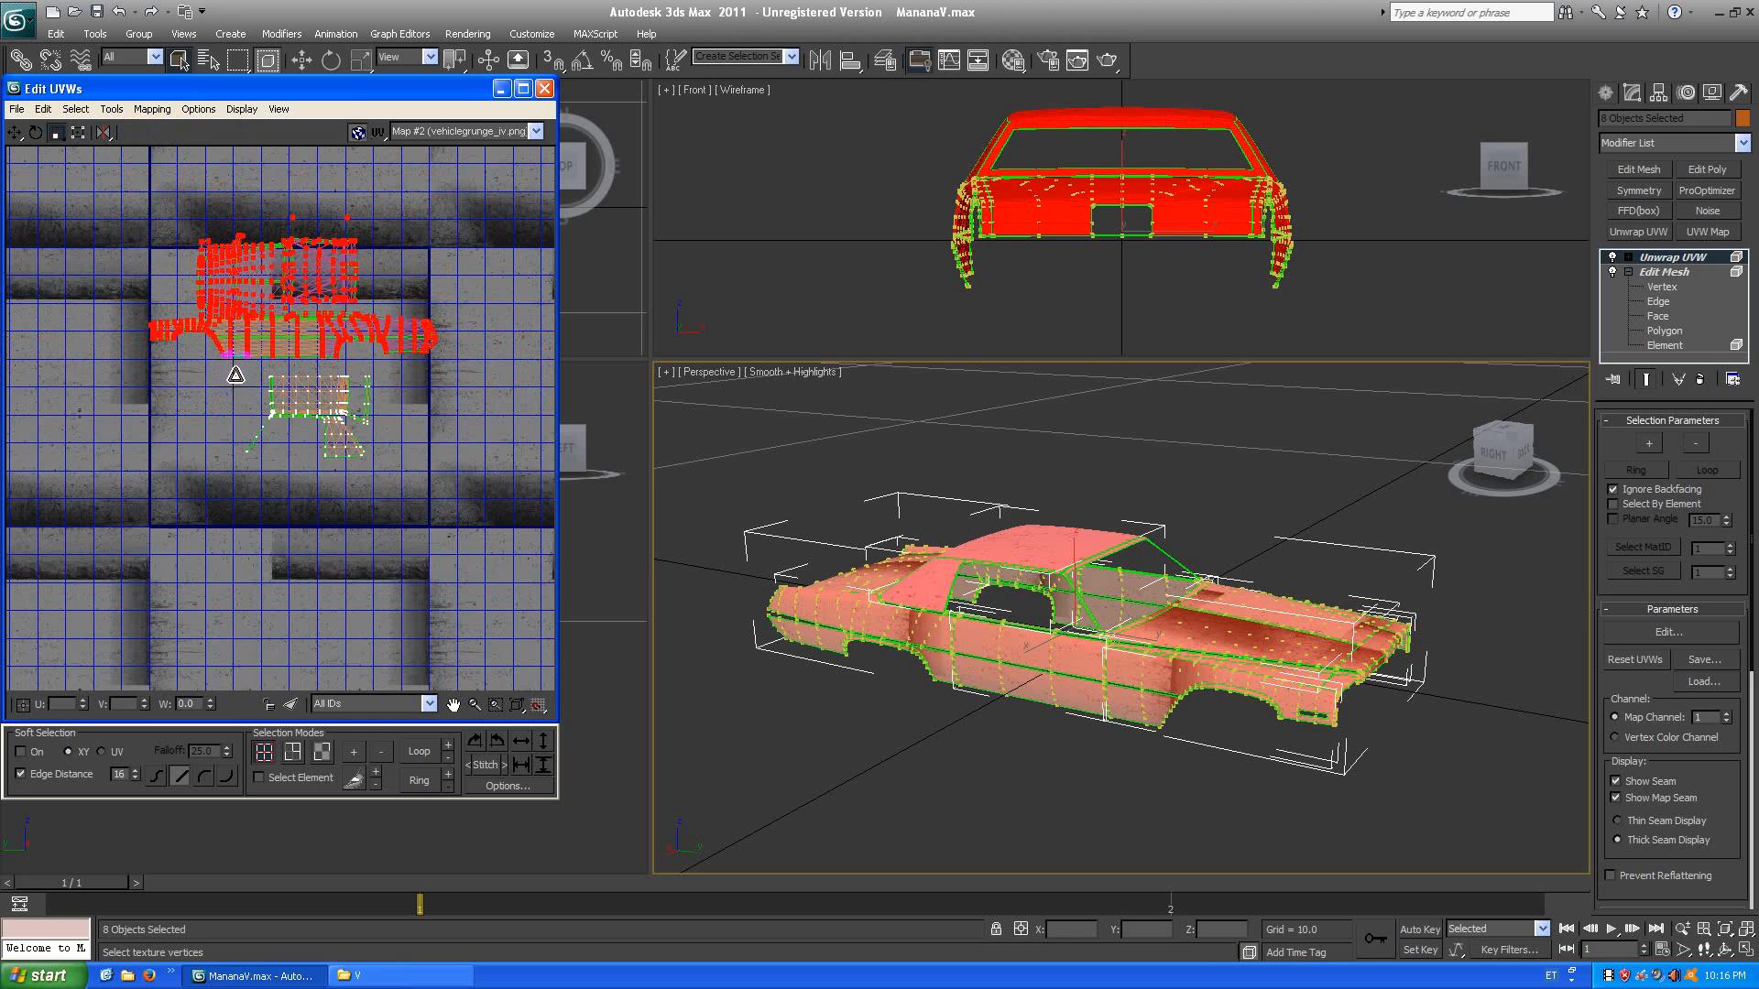
Lower the layout so the body sides' bottom edge sits on the tile's dark dirt band, and inspect the car close up.
{"action": "left_click", "coordinate": [78, 133]}
{"action": "scroll", "coordinate": [373, 359], "scroll_direction": "up", "scroll_amount": 2}
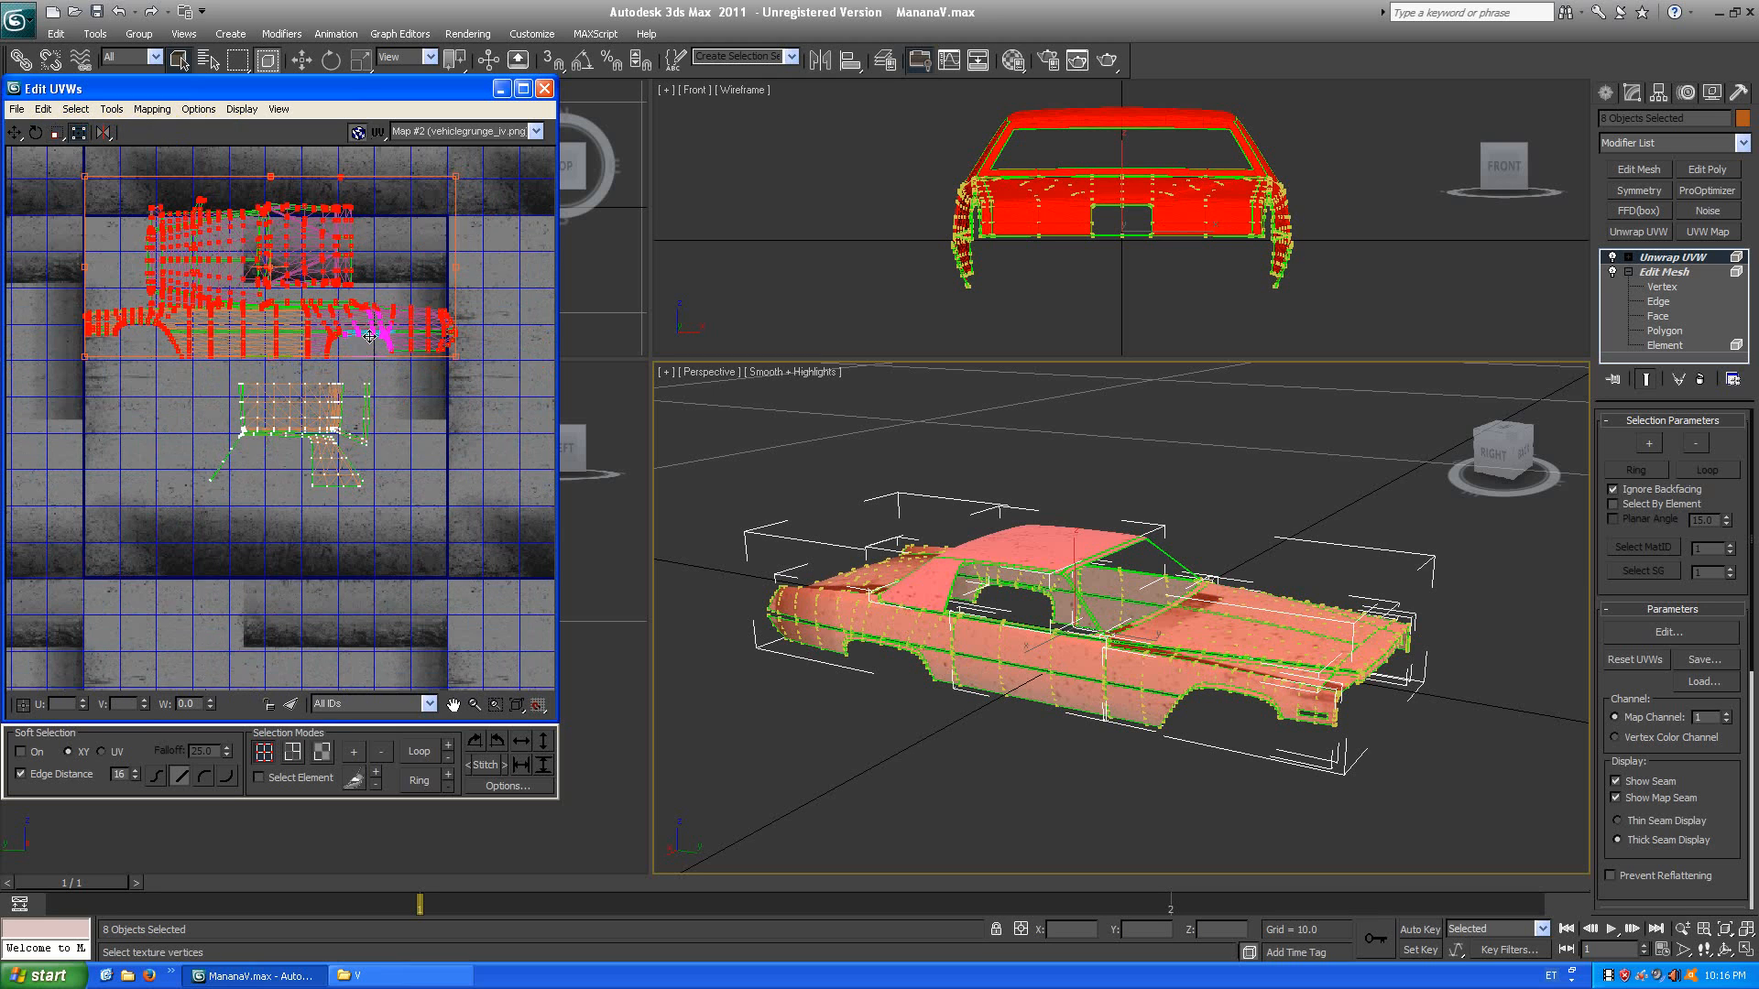
{"action": "left_click_drag", "start_coordinate": [369, 336], "coordinate": [324, 492]}
{"action": "middle_click_drag", "start_coordinate": [926, 624], "coordinate": [948, 629]}
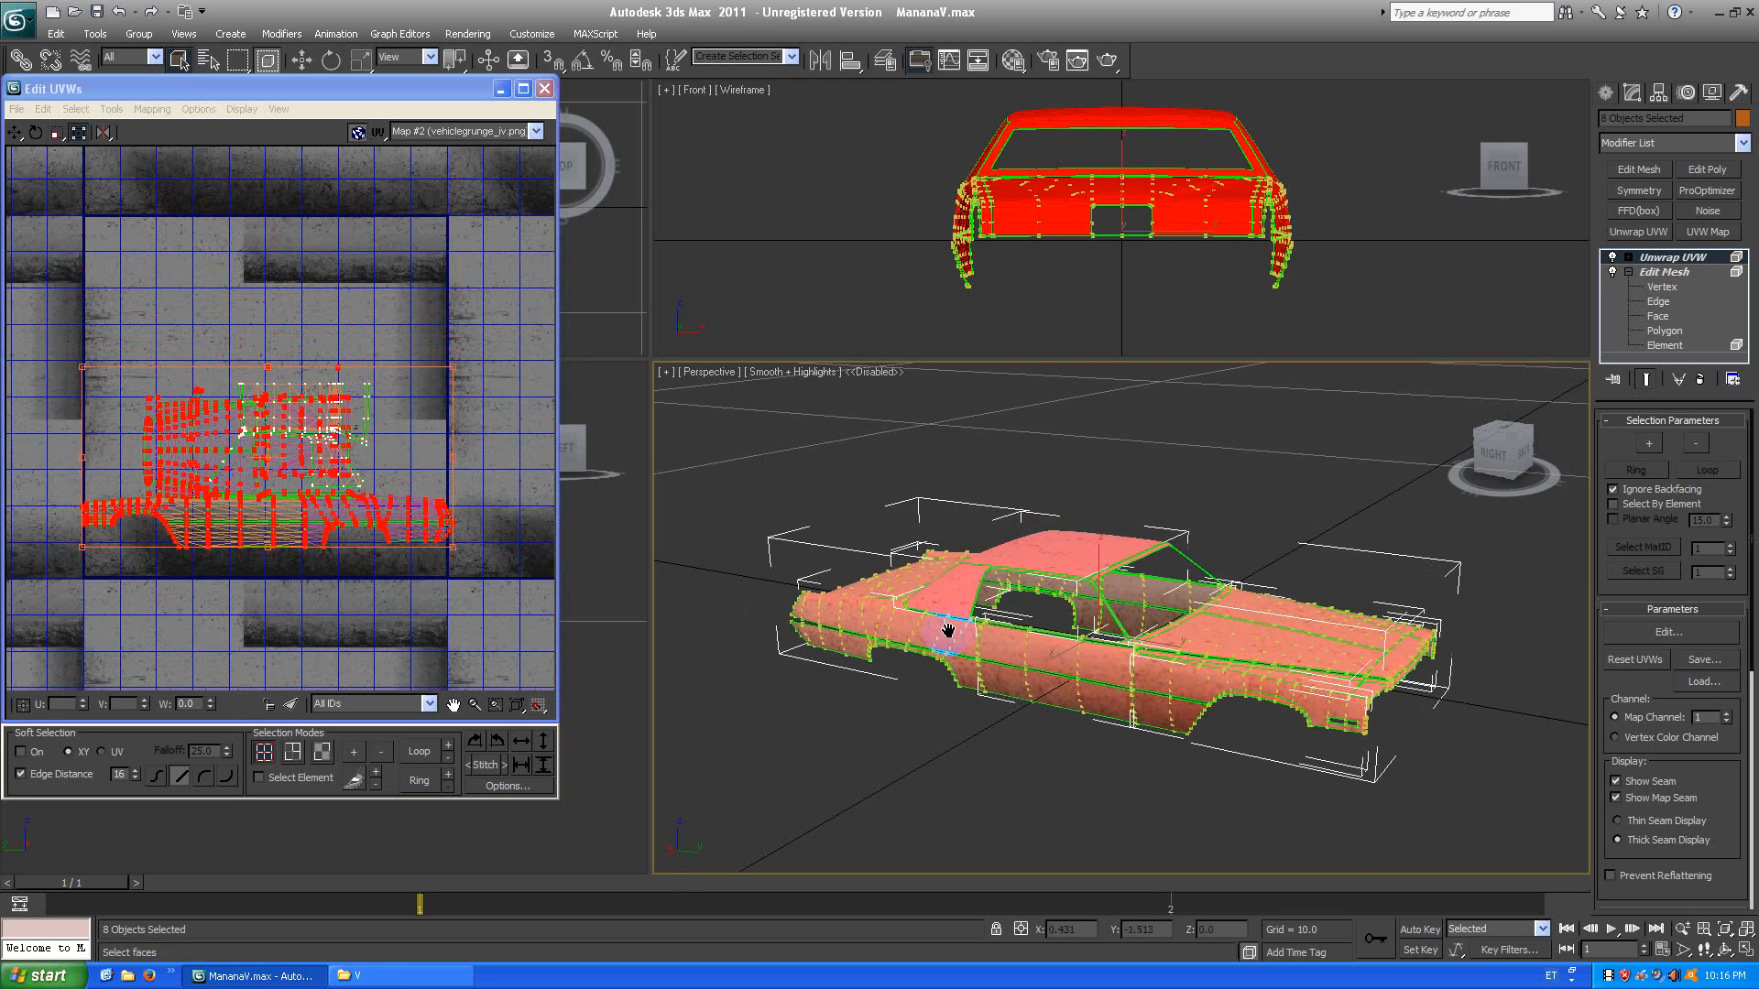
{"action": "scroll", "coordinate": [948, 629], "scroll_direction": "up", "scroll_amount": 3}
{"action": "scroll", "coordinate": [338, 493], "scroll_direction": "up", "scroll_amount": 2}
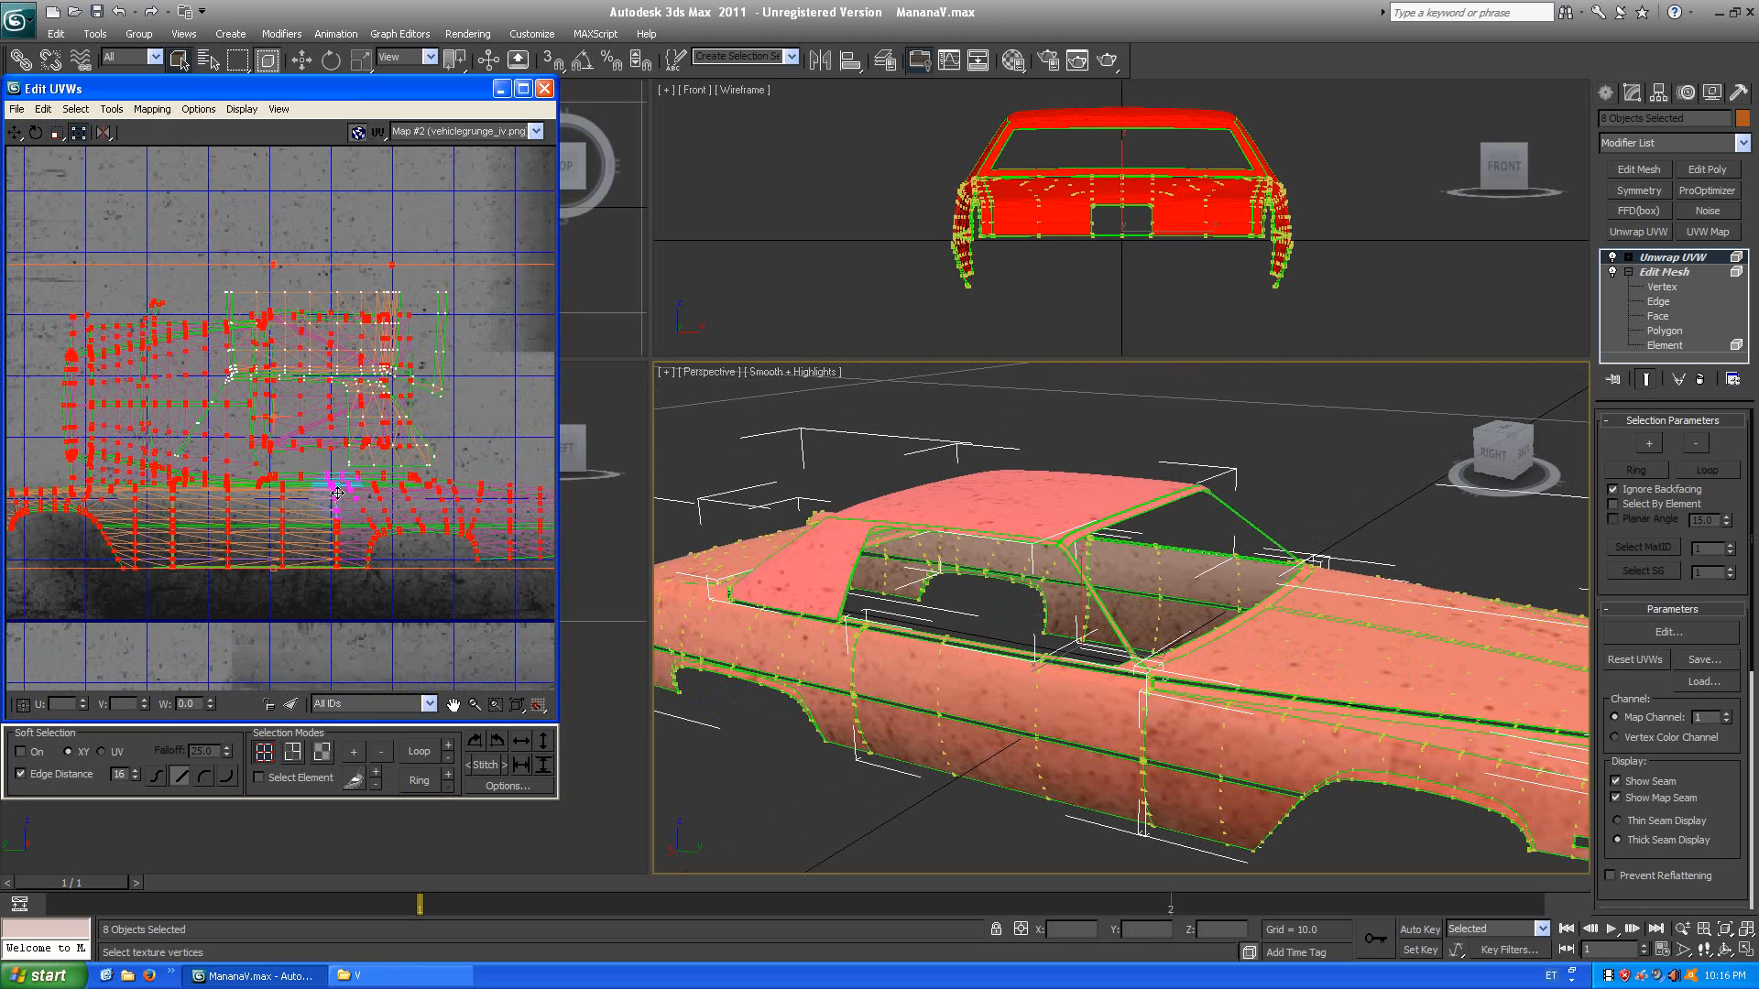
Deselect the UV layout, examine how its outline lies over the grunge texture, and select the layout again.
{"action": "middle_click_drag", "start_coordinate": [115, 503], "coordinate": [225, 488]}
{"action": "left_click", "coordinate": [208, 343]}
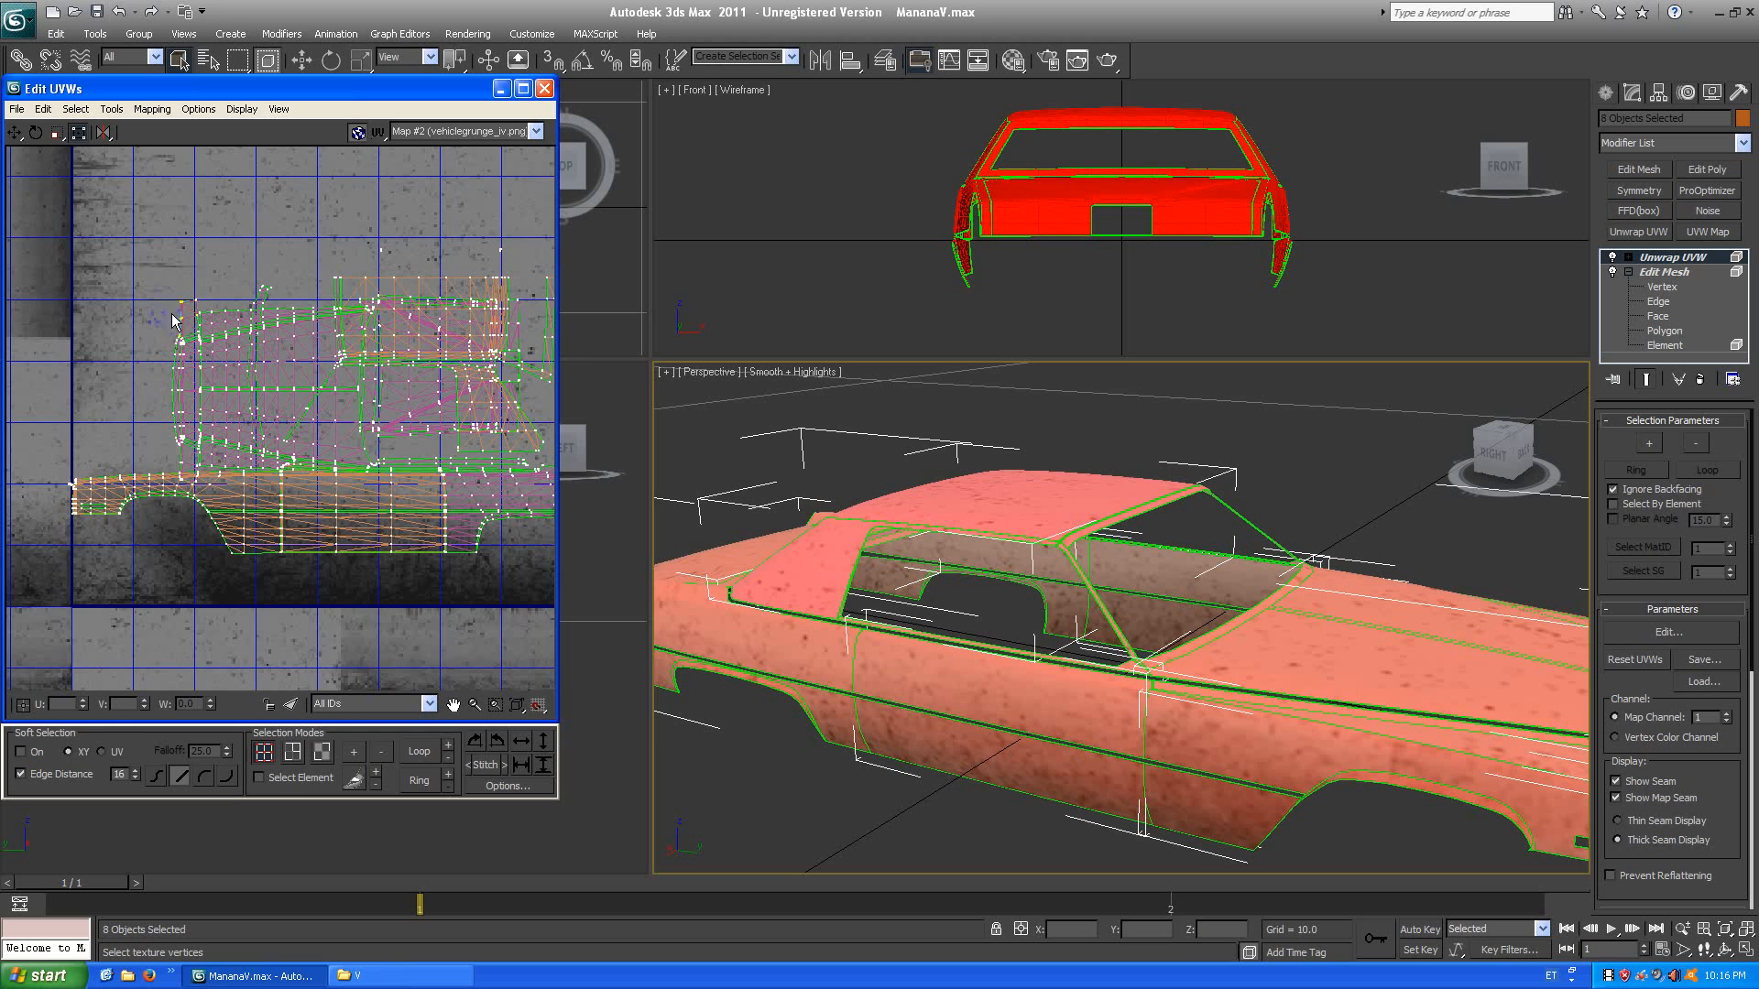
{"action": "middle_click_drag", "start_coordinate": [146, 261], "coordinate": [271, 277]}
{"action": "middle_click_drag", "start_coordinate": [401, 443], "coordinate": [278, 425]}
{"action": "key", "text": "ctrl+a"}
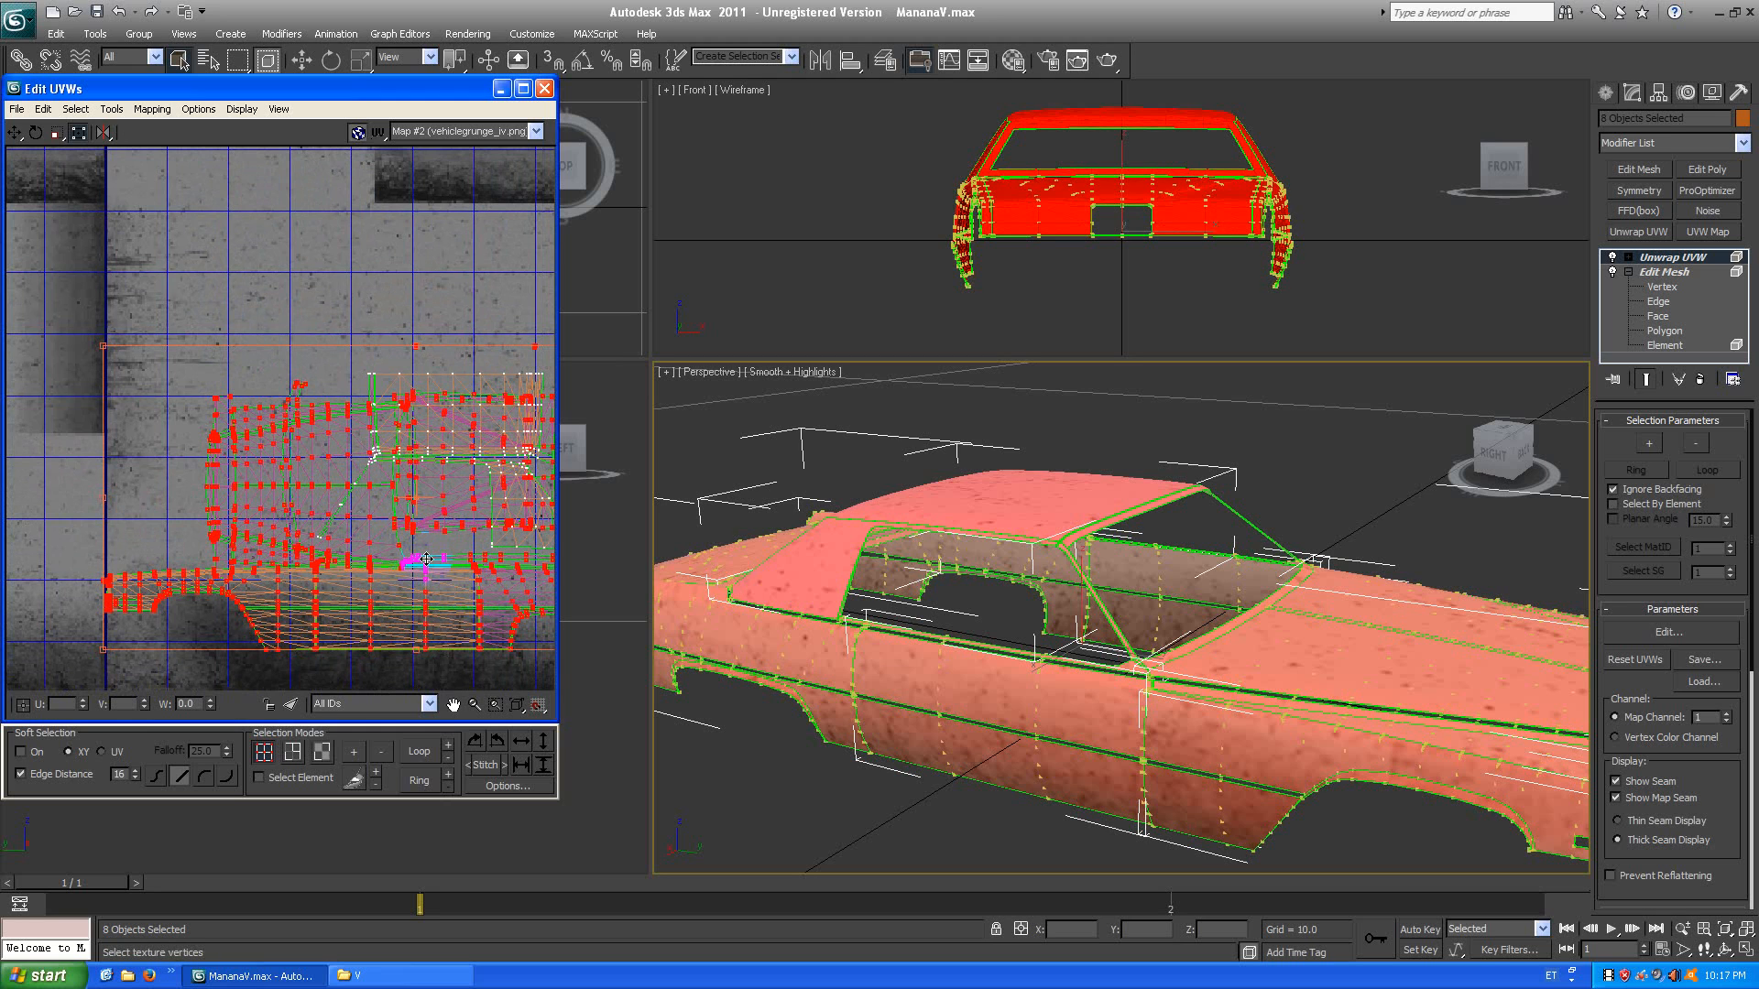
Shift the layout until the top-view panels start at the tile's left edge, trying it higher before lowering it onto the tile's clean area.
{"action": "scroll", "coordinate": [427, 558], "scroll_direction": "down", "scroll_amount": 3}
{"action": "middle_click_drag", "start_coordinate": [441, 572], "coordinate": [391, 512]}
{"action": "left_click_drag", "start_coordinate": [391, 512], "coordinate": [287, 277]}
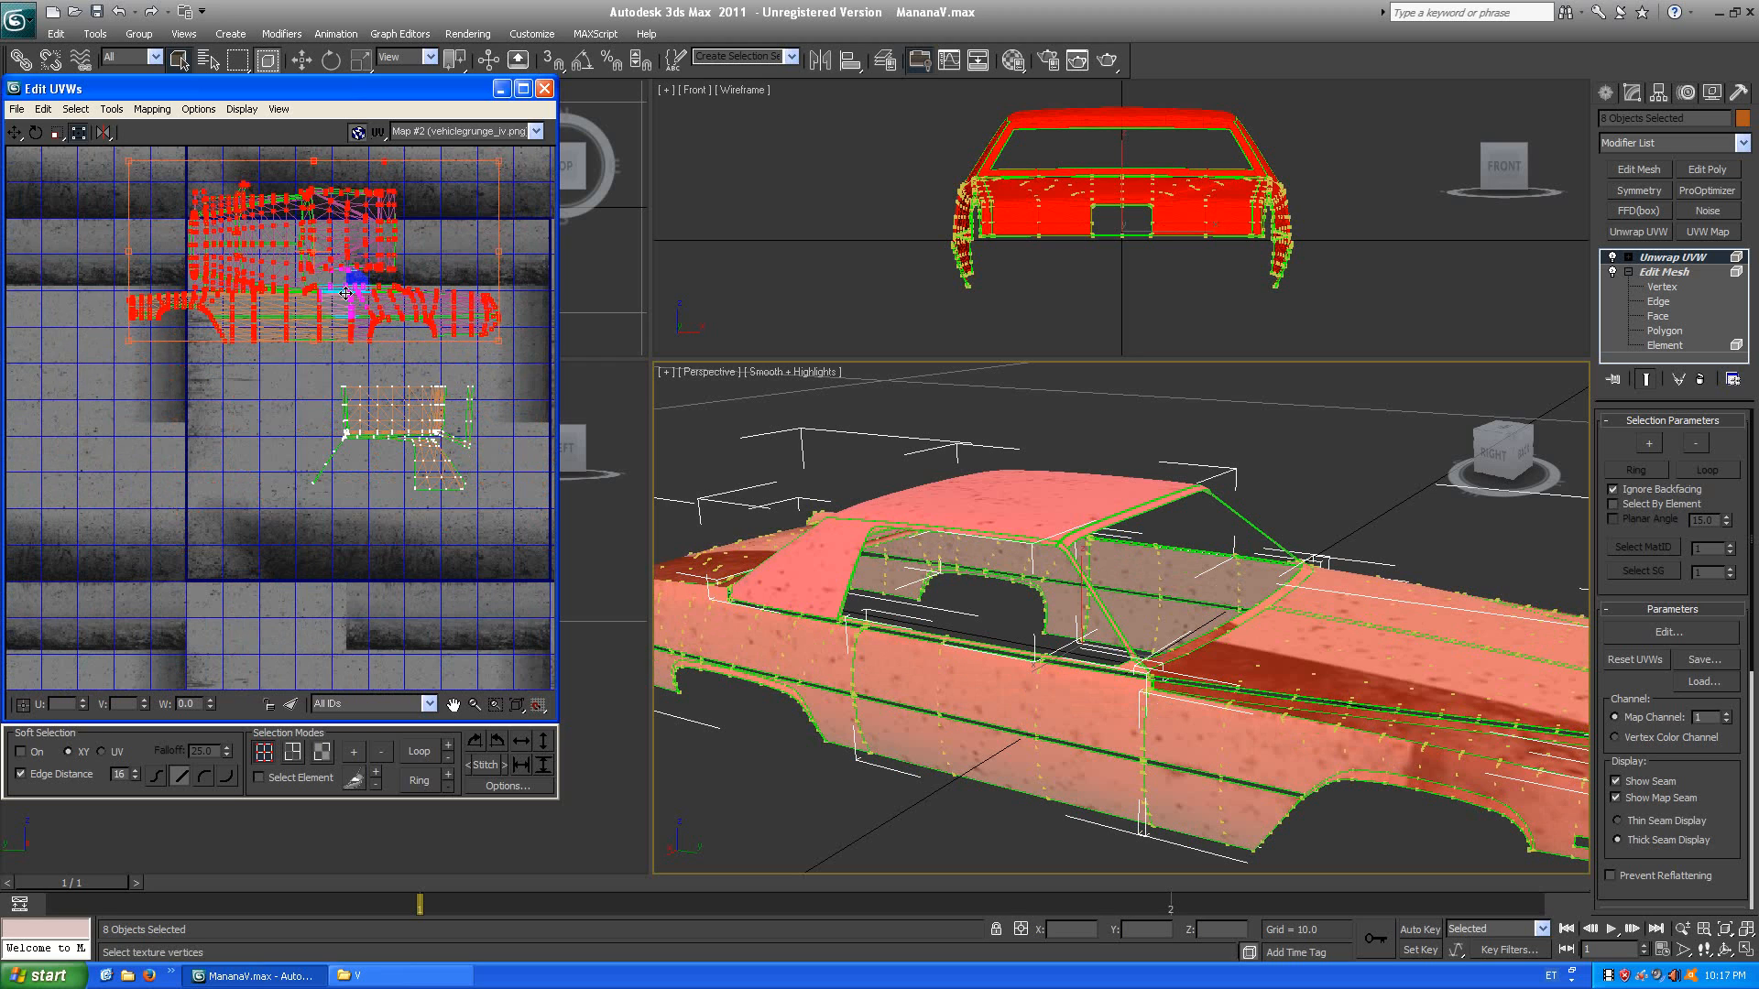
{"action": "left_click_drag", "start_coordinate": [345, 293], "coordinate": [347, 413]}
{"action": "middle_click_drag", "start_coordinate": [401, 499], "coordinate": [361, 495]}
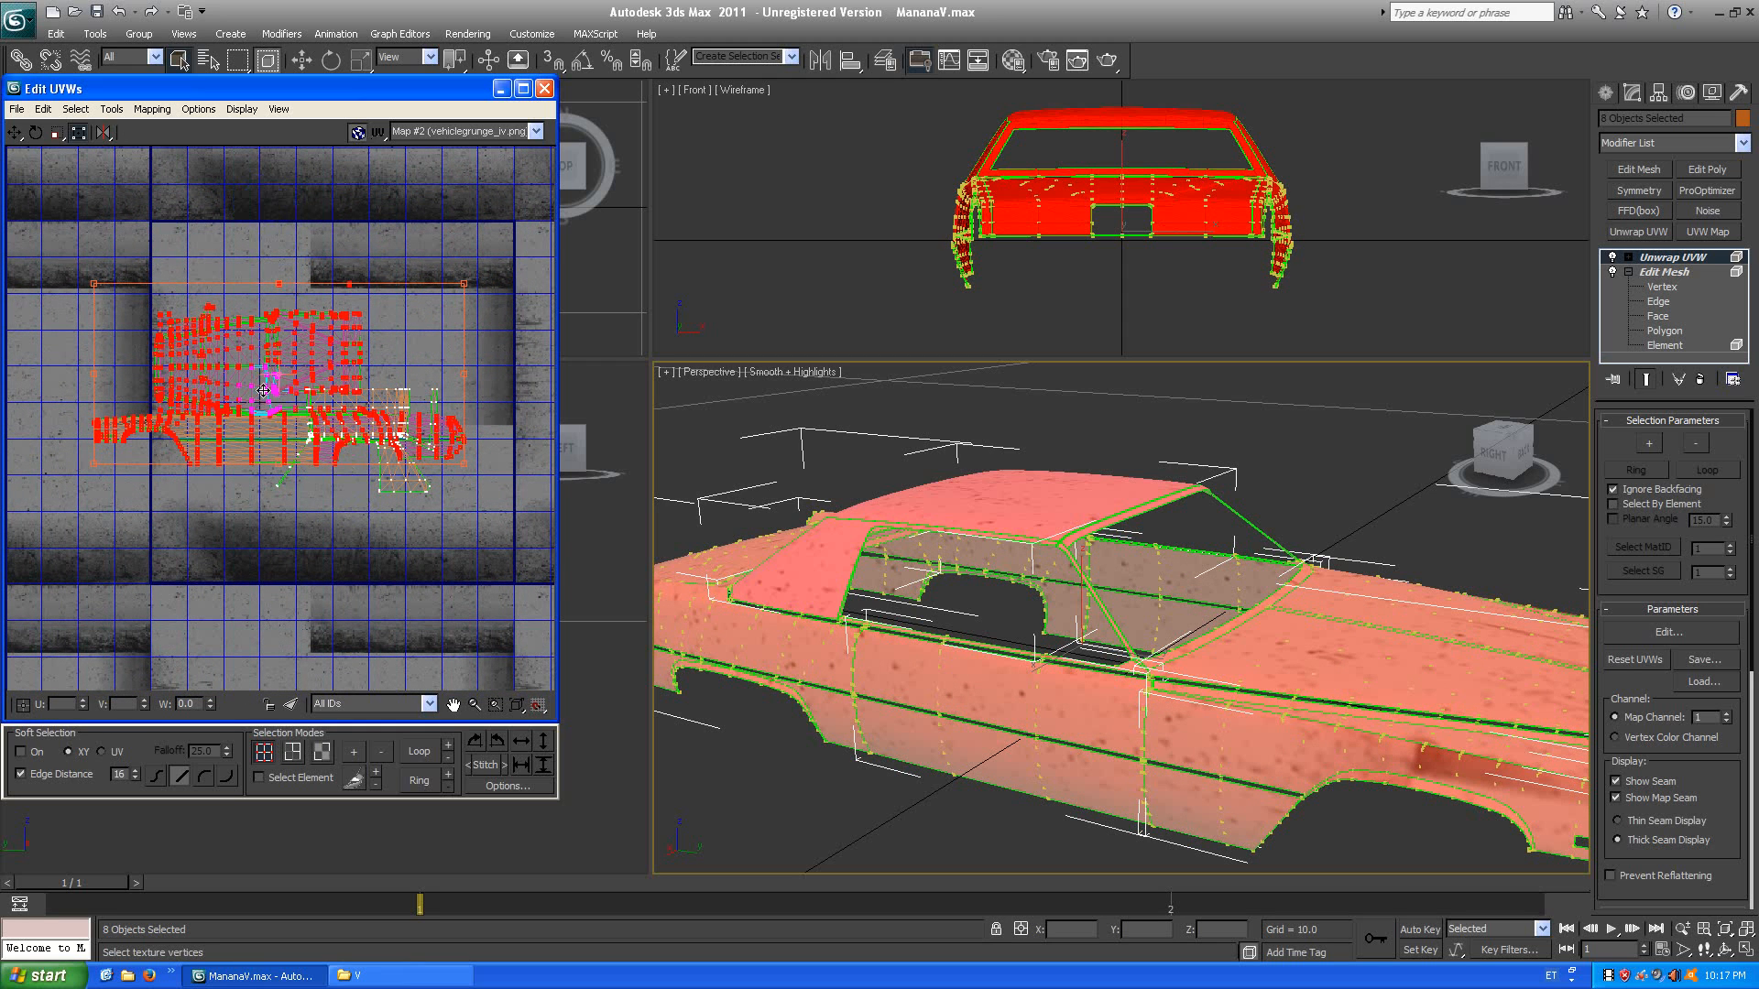
{"action": "scroll", "coordinate": [348, 366], "scroll_direction": "down", "scroll_amount": 4}
{"action": "scroll", "coordinate": [373, 412], "scroll_direction": "up", "scroll_amount": 6}
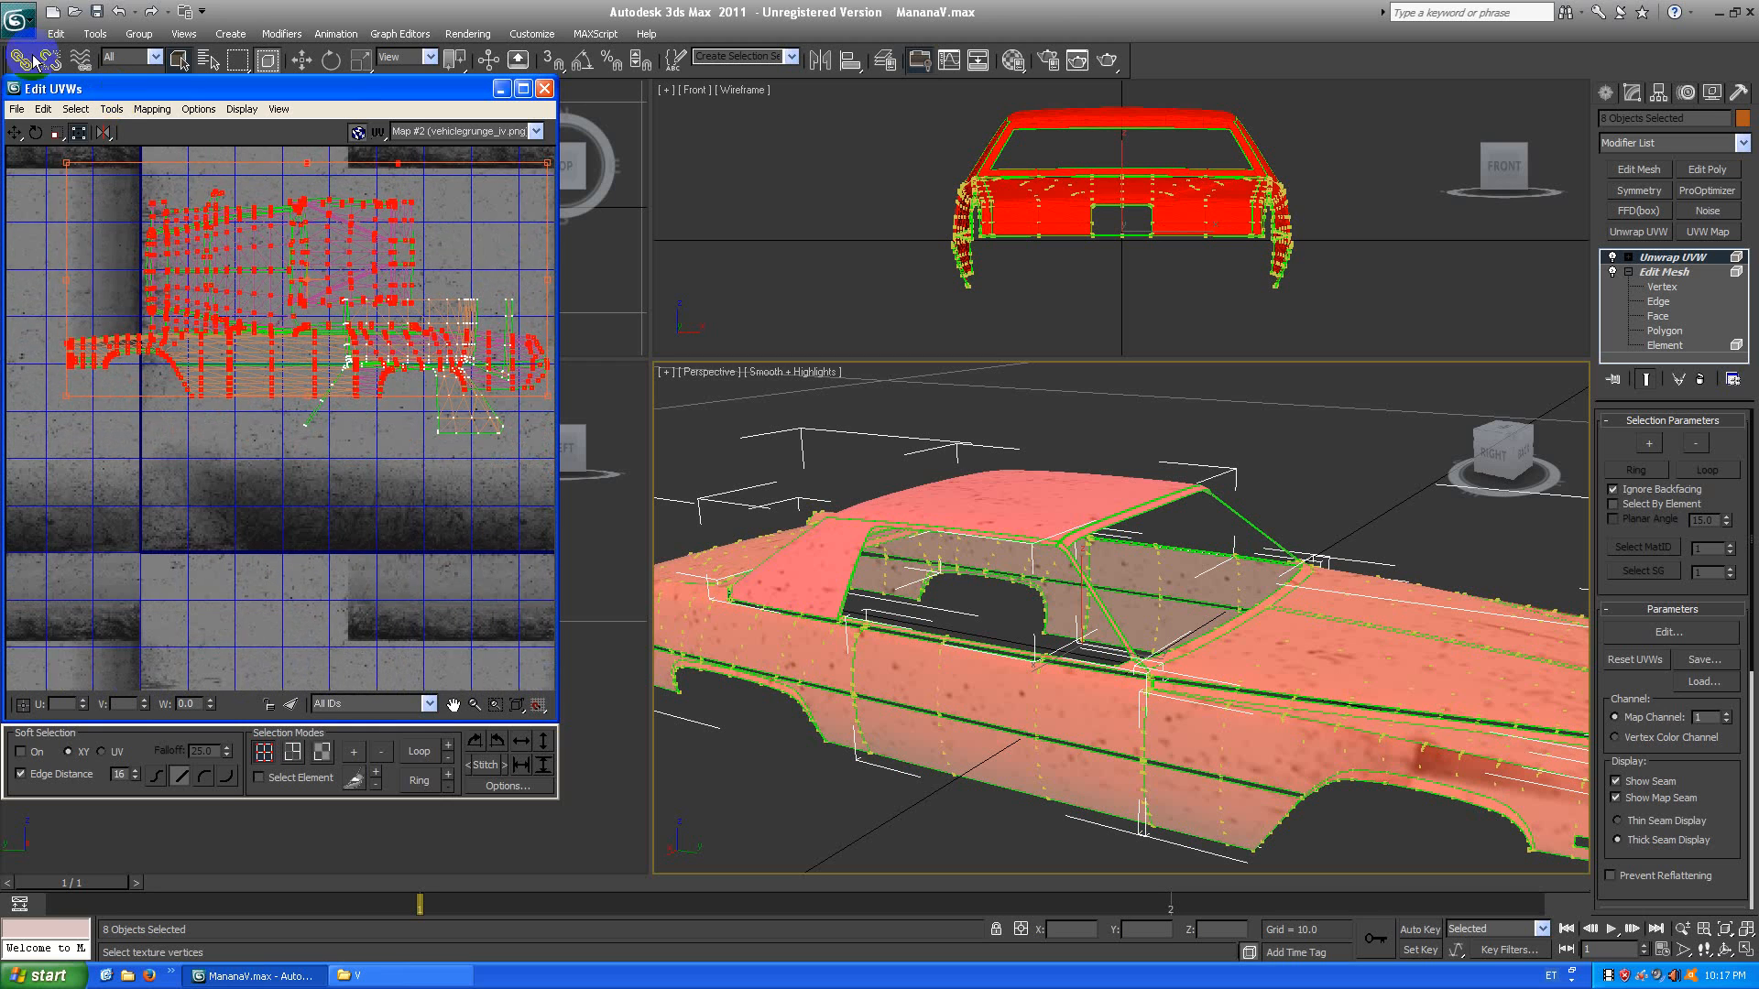
Enlarge the UV layout slightly and lower it until the body sides' bottom edge reaches the dark dirt band.
{"action": "left_click_drag", "start_coordinate": [149, 237], "coordinate": [134, 231]}
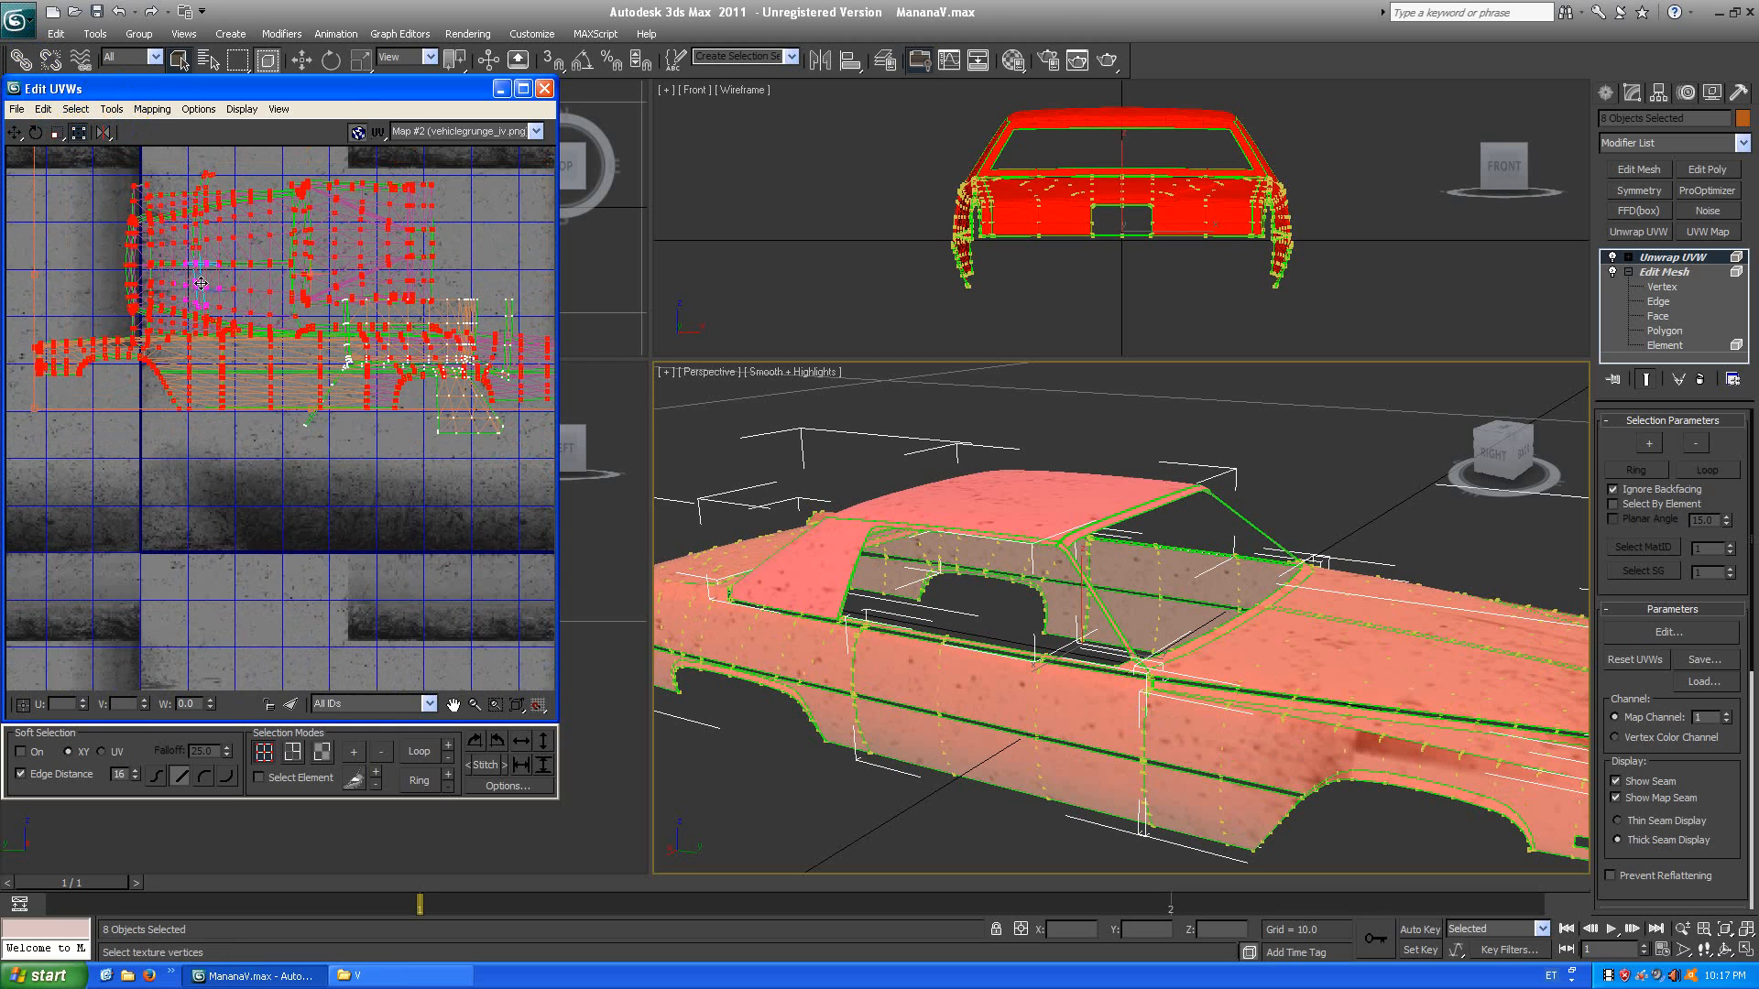
{"action": "left_click_drag", "start_coordinate": [200, 284], "coordinate": [223, 370]}
{"action": "middle_click_drag", "start_coordinate": [355, 480], "coordinate": [338, 459]}
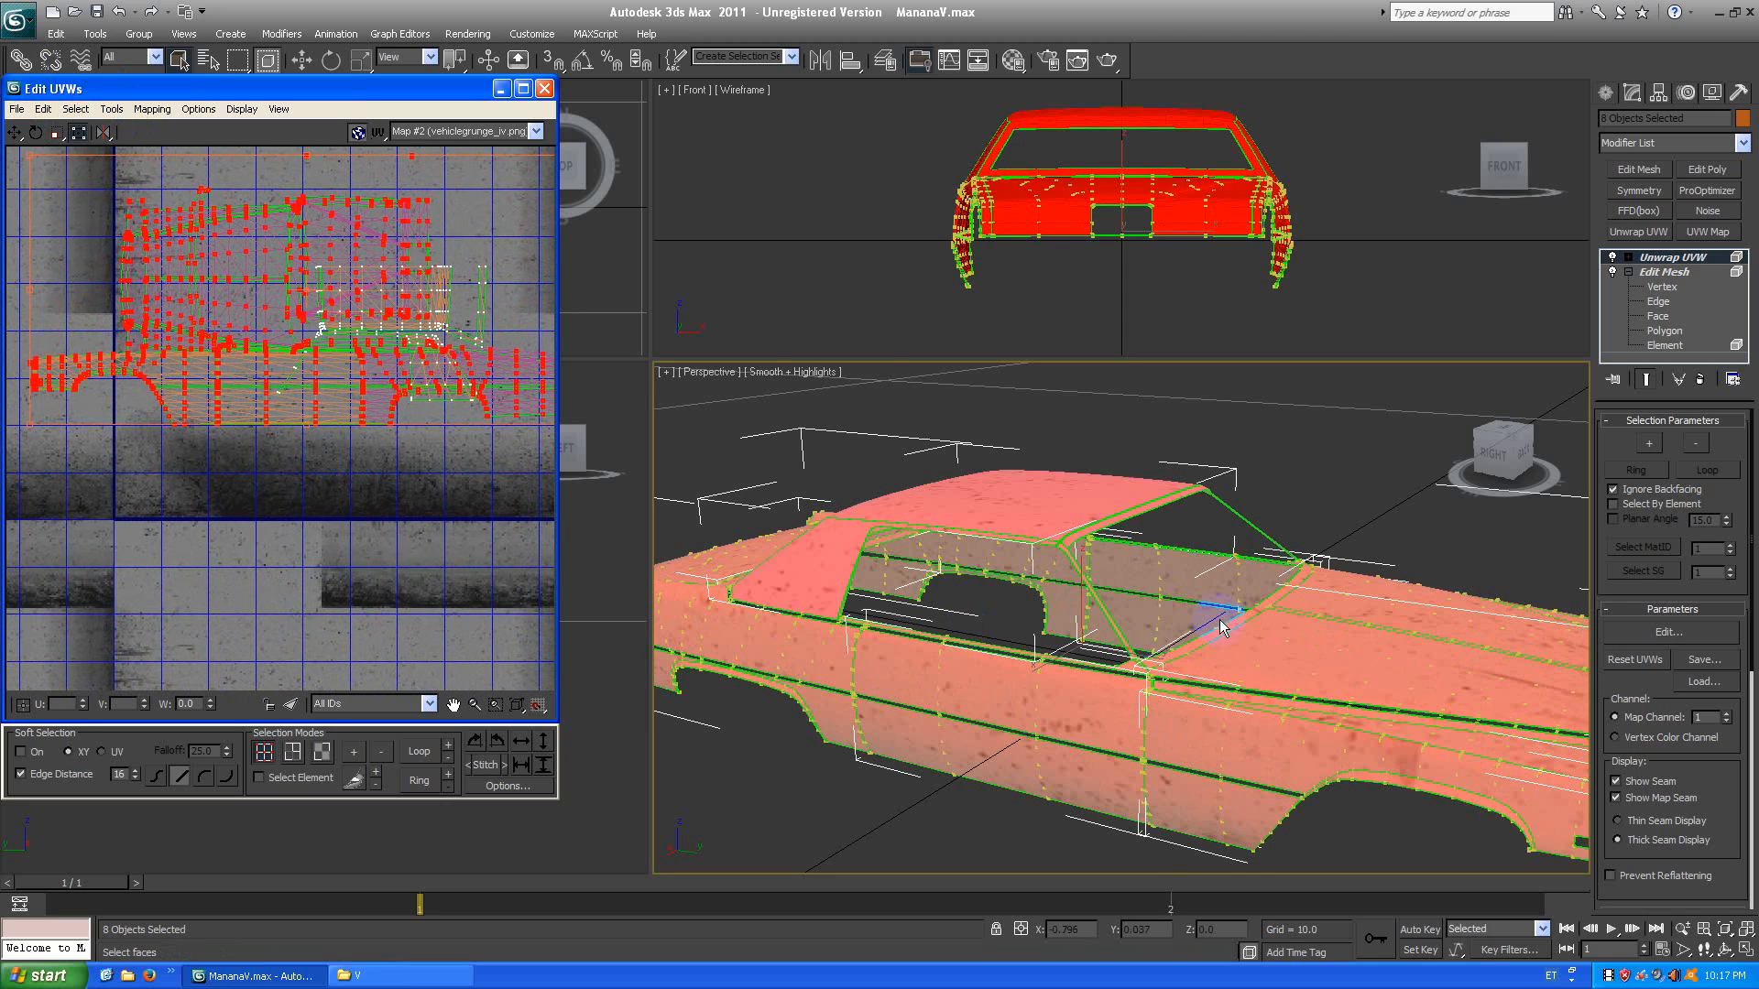
Check the grunge around the car and lower the layout further so the sills lie within the dark dirt band.
{"action": "middle_click_drag", "start_coordinate": [1217, 616], "coordinate": [1013, 577], "text": "alt"}
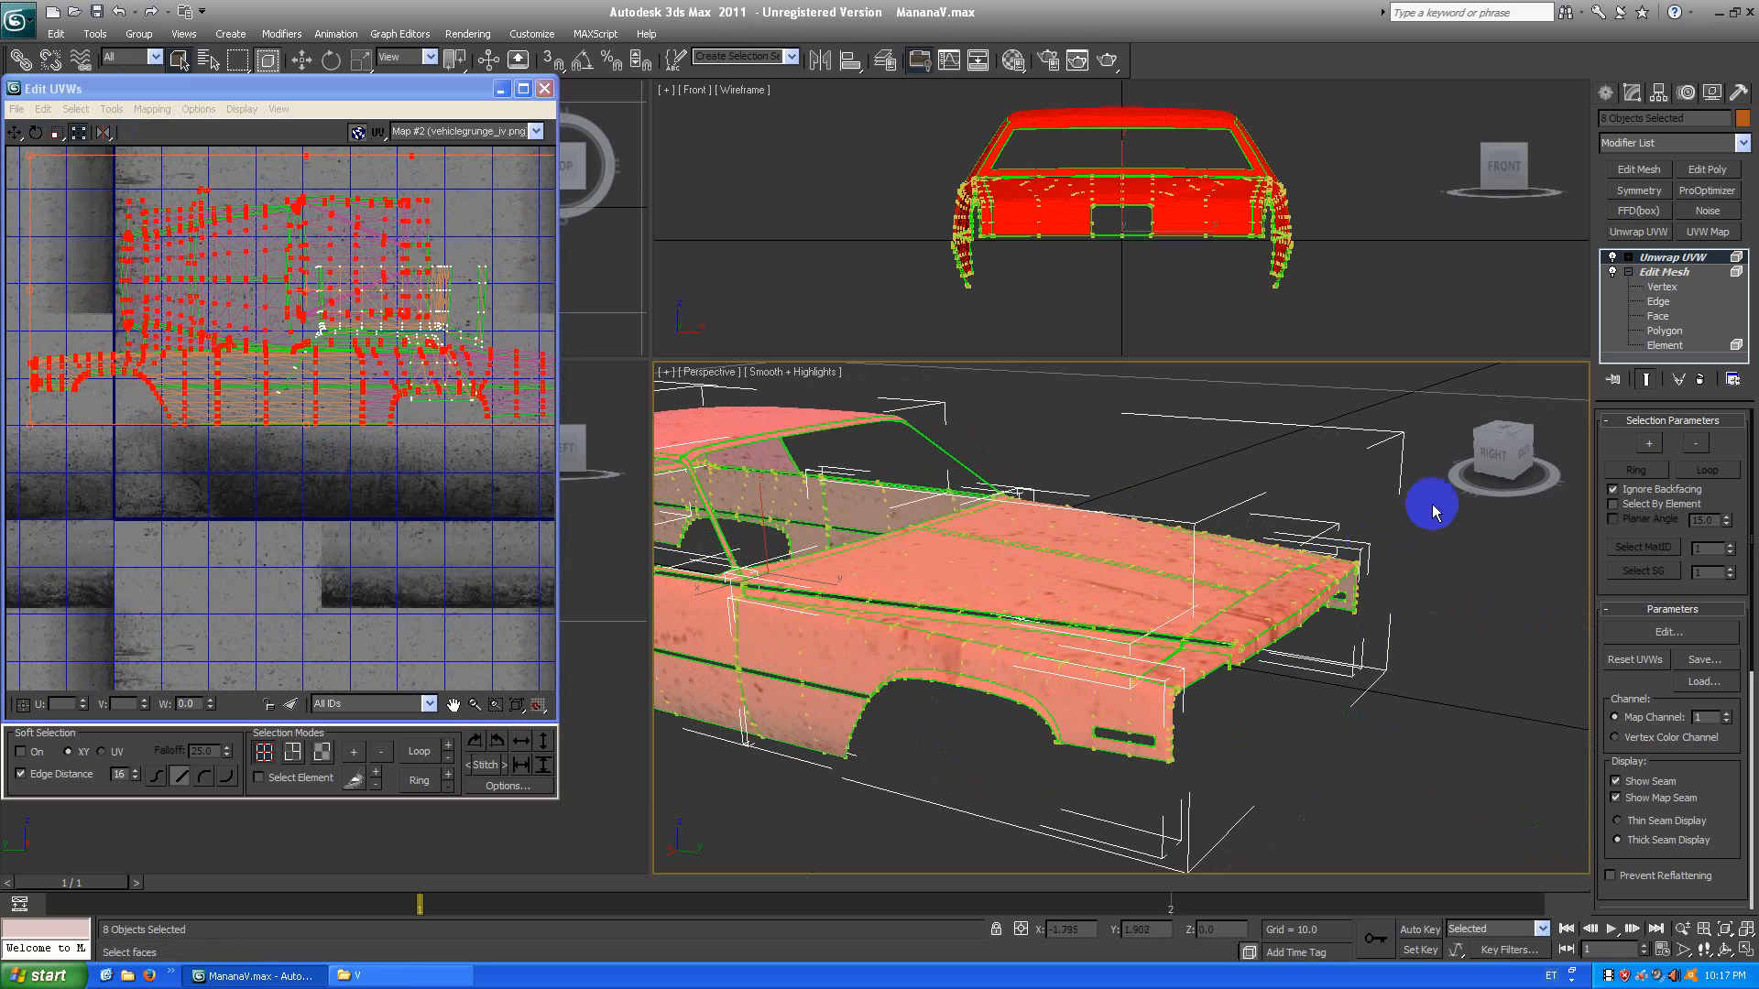
{"action": "mouse_move", "coordinate": [1456, 467]}
{"action": "middle_mouse_down", "text": "alt"}
{"action": "mouse_move", "coordinate": [1209, 444]}
{"action": "mouse_move", "coordinate": [1221, 459]}
{"action": "mouse_move", "coordinate": [1476, 468]}
{"action": "middle_mouse_up", "text": "alt"}
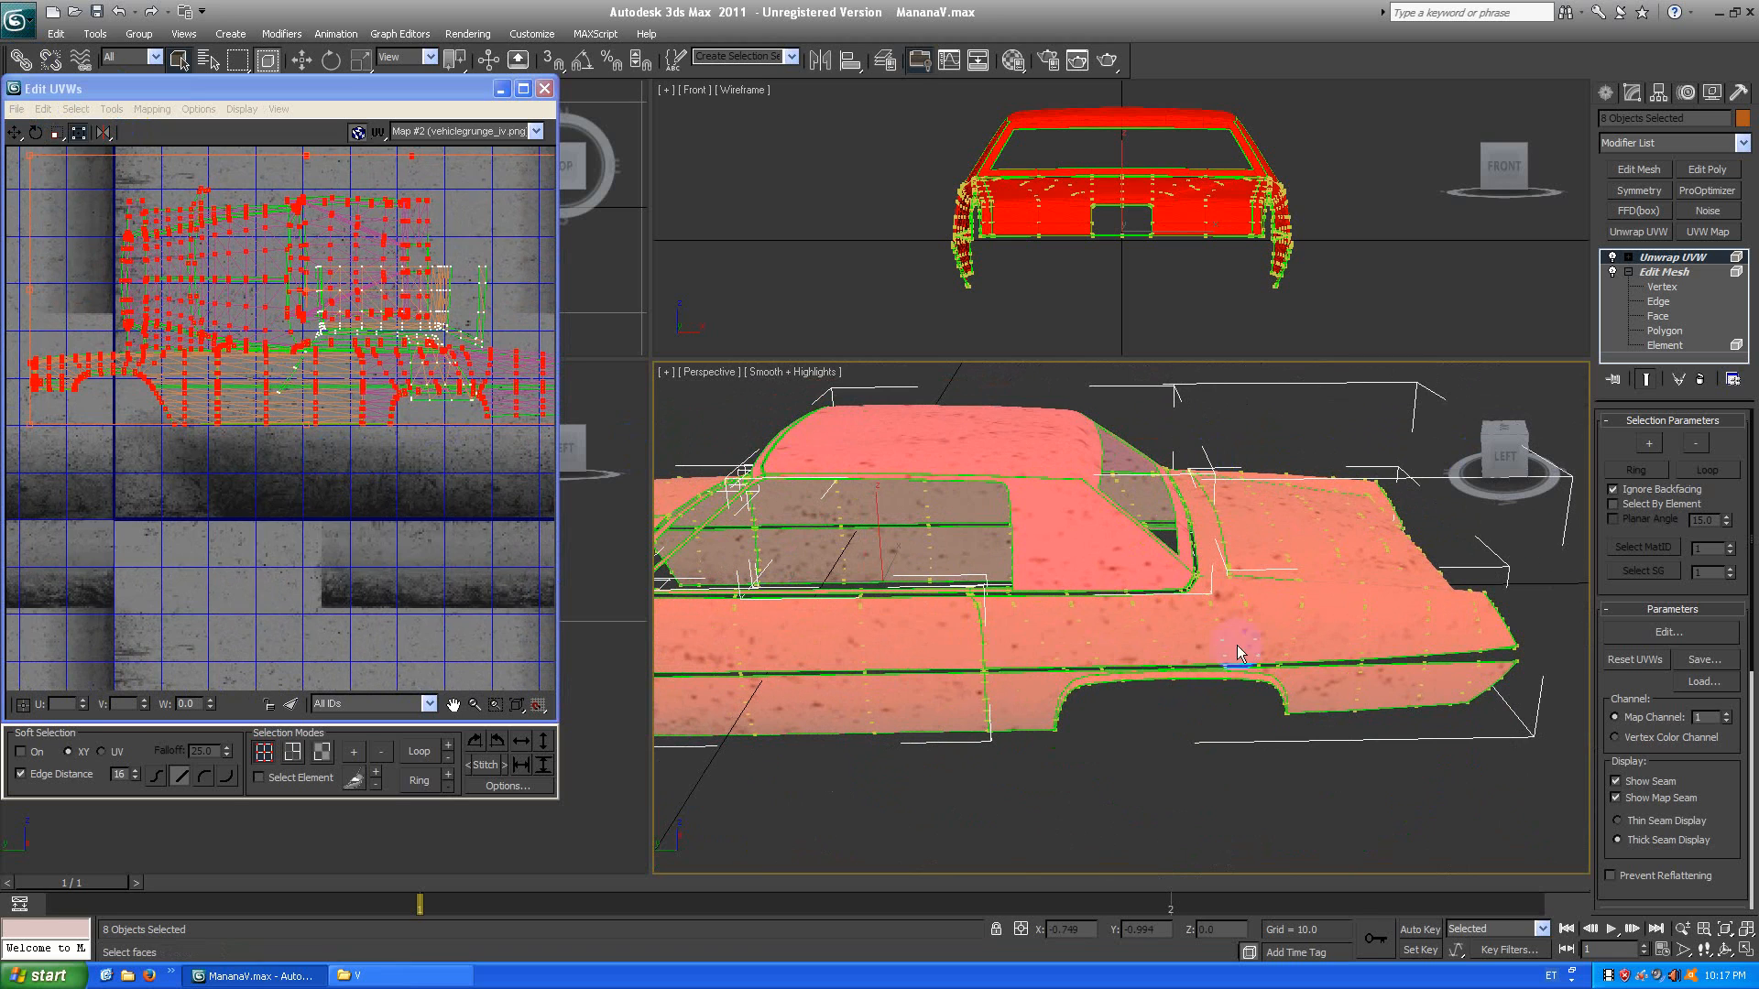
{"action": "left_click_drag", "start_coordinate": [1502, 447], "coordinate": [852, 445]}
{"action": "middle_click_drag", "start_coordinate": [218, 428], "coordinate": [258, 464]}
{"action": "left_click_drag", "start_coordinate": [302, 410], "coordinate": [299, 451]}
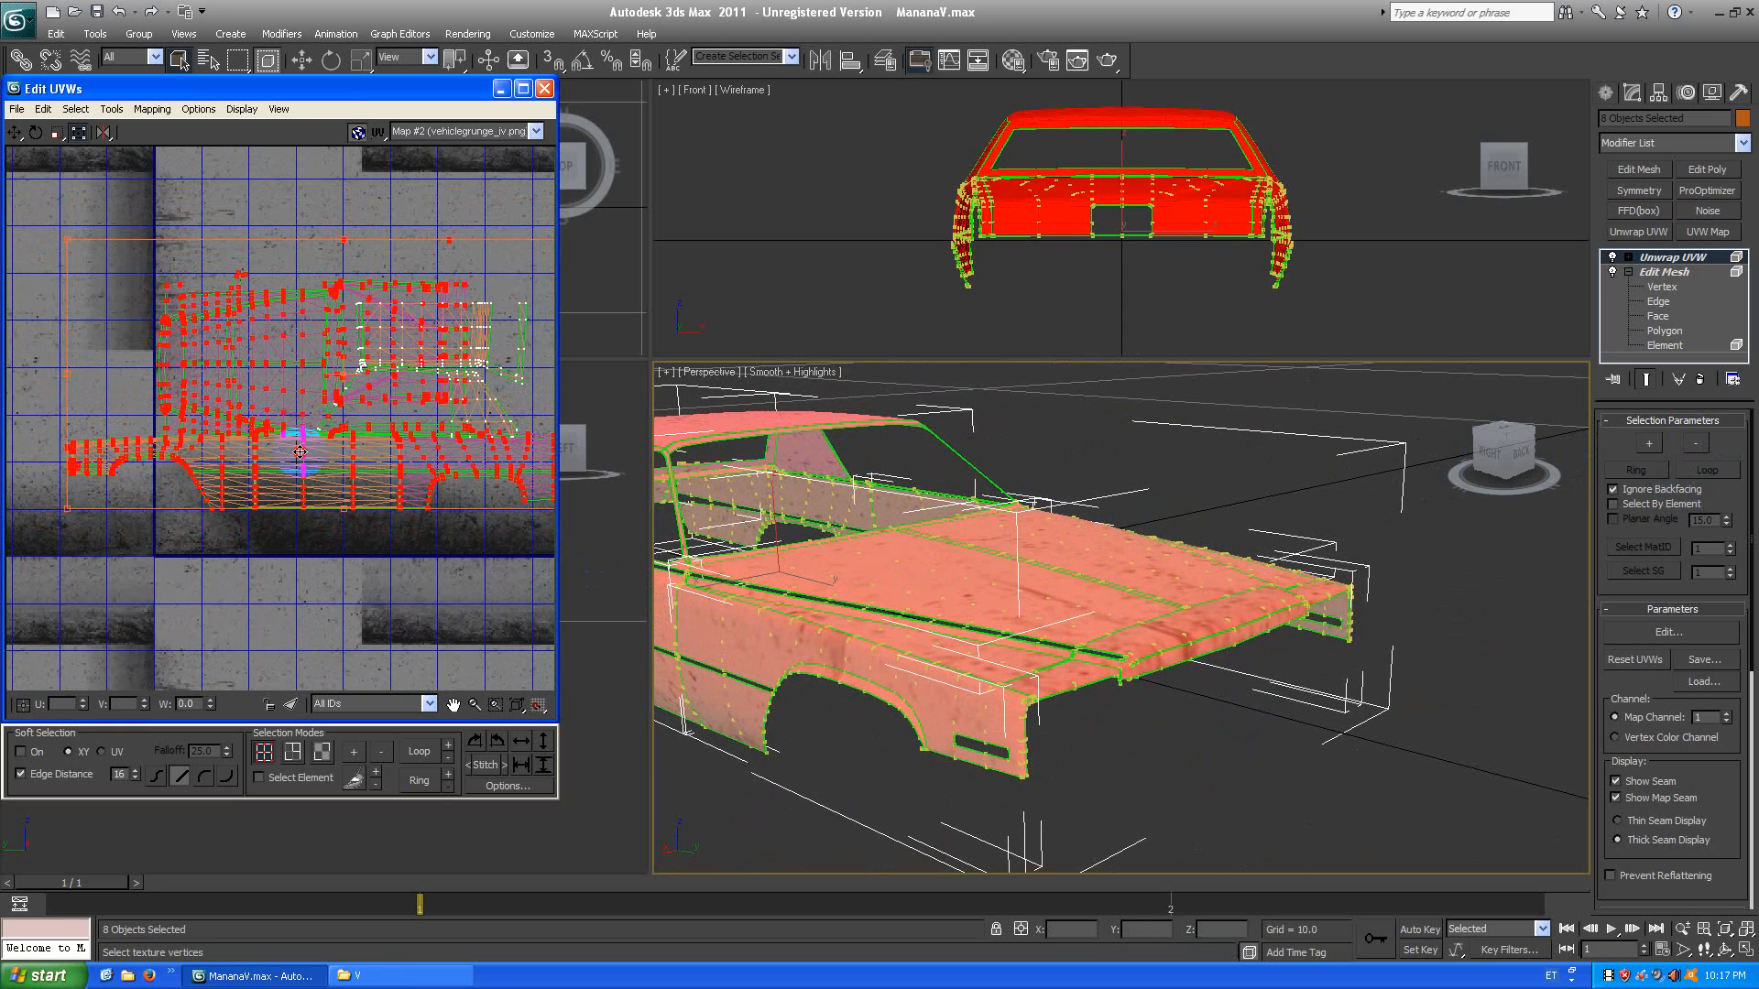
{"action": "middle_click_drag", "start_coordinate": [962, 628], "coordinate": [989, 668], "text": "alt"}
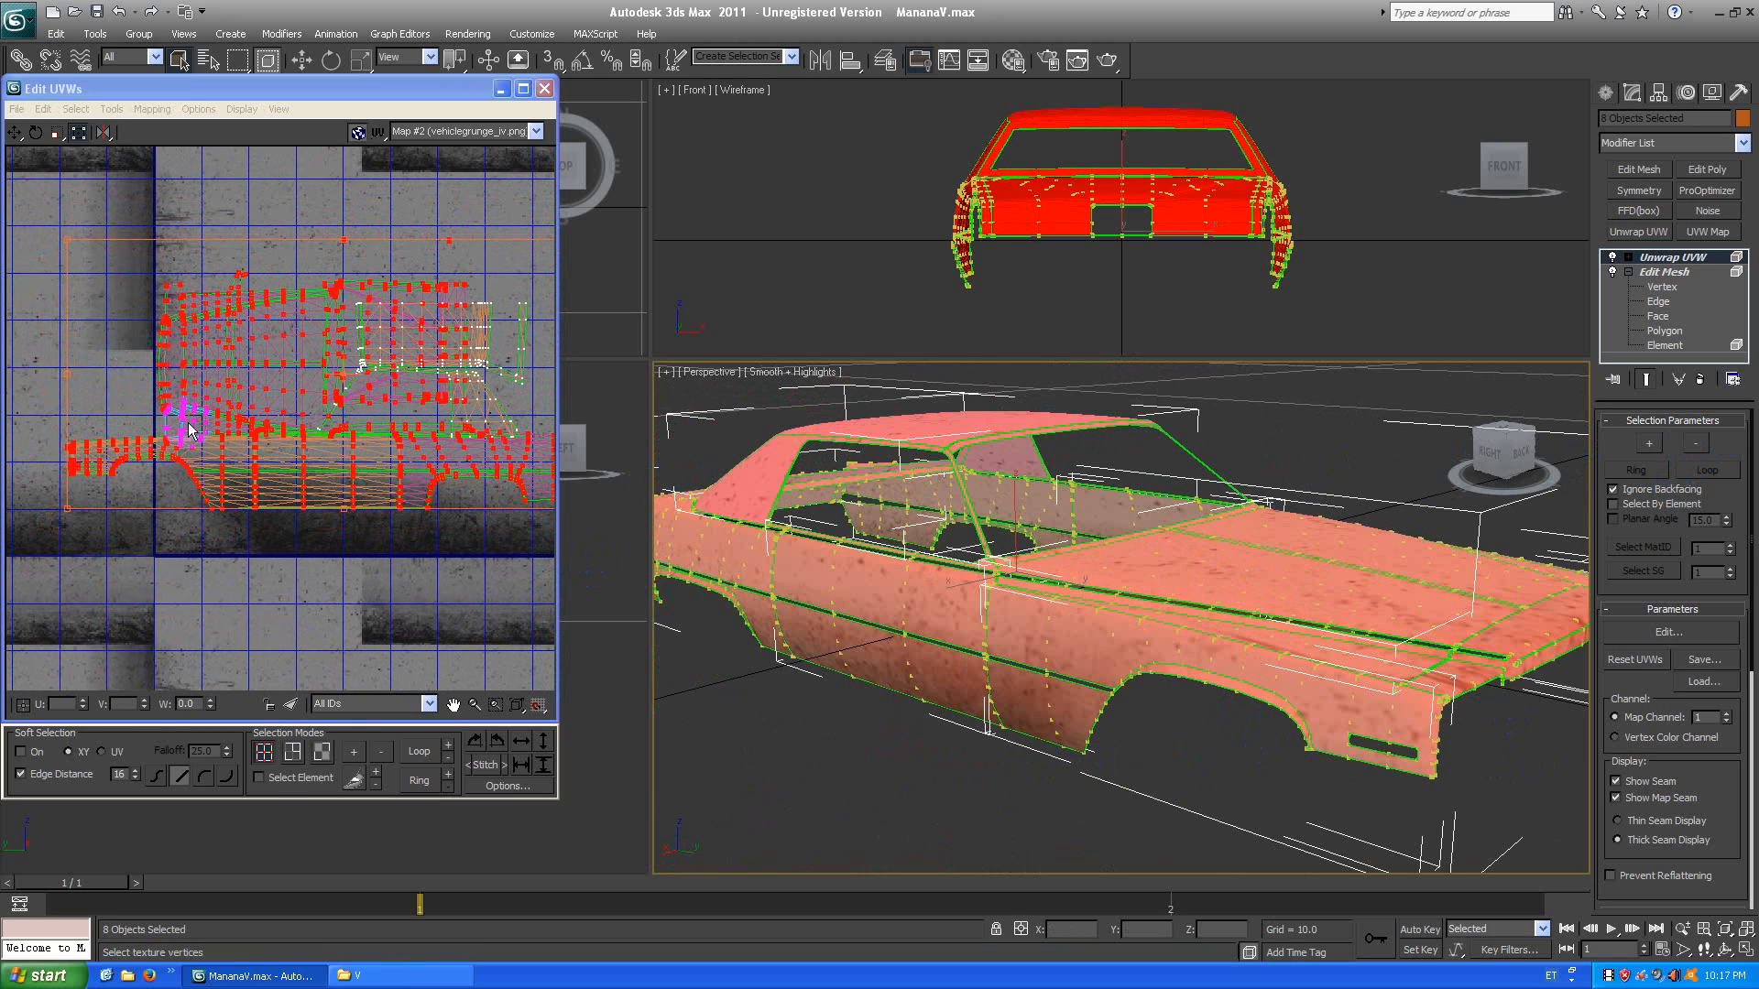
Examine the layout's edges against the tile borders and shift the whole layout slightly left along the dirt band.
{"action": "scroll", "coordinate": [189, 429], "scroll_direction": "up", "scroll_amount": 5}
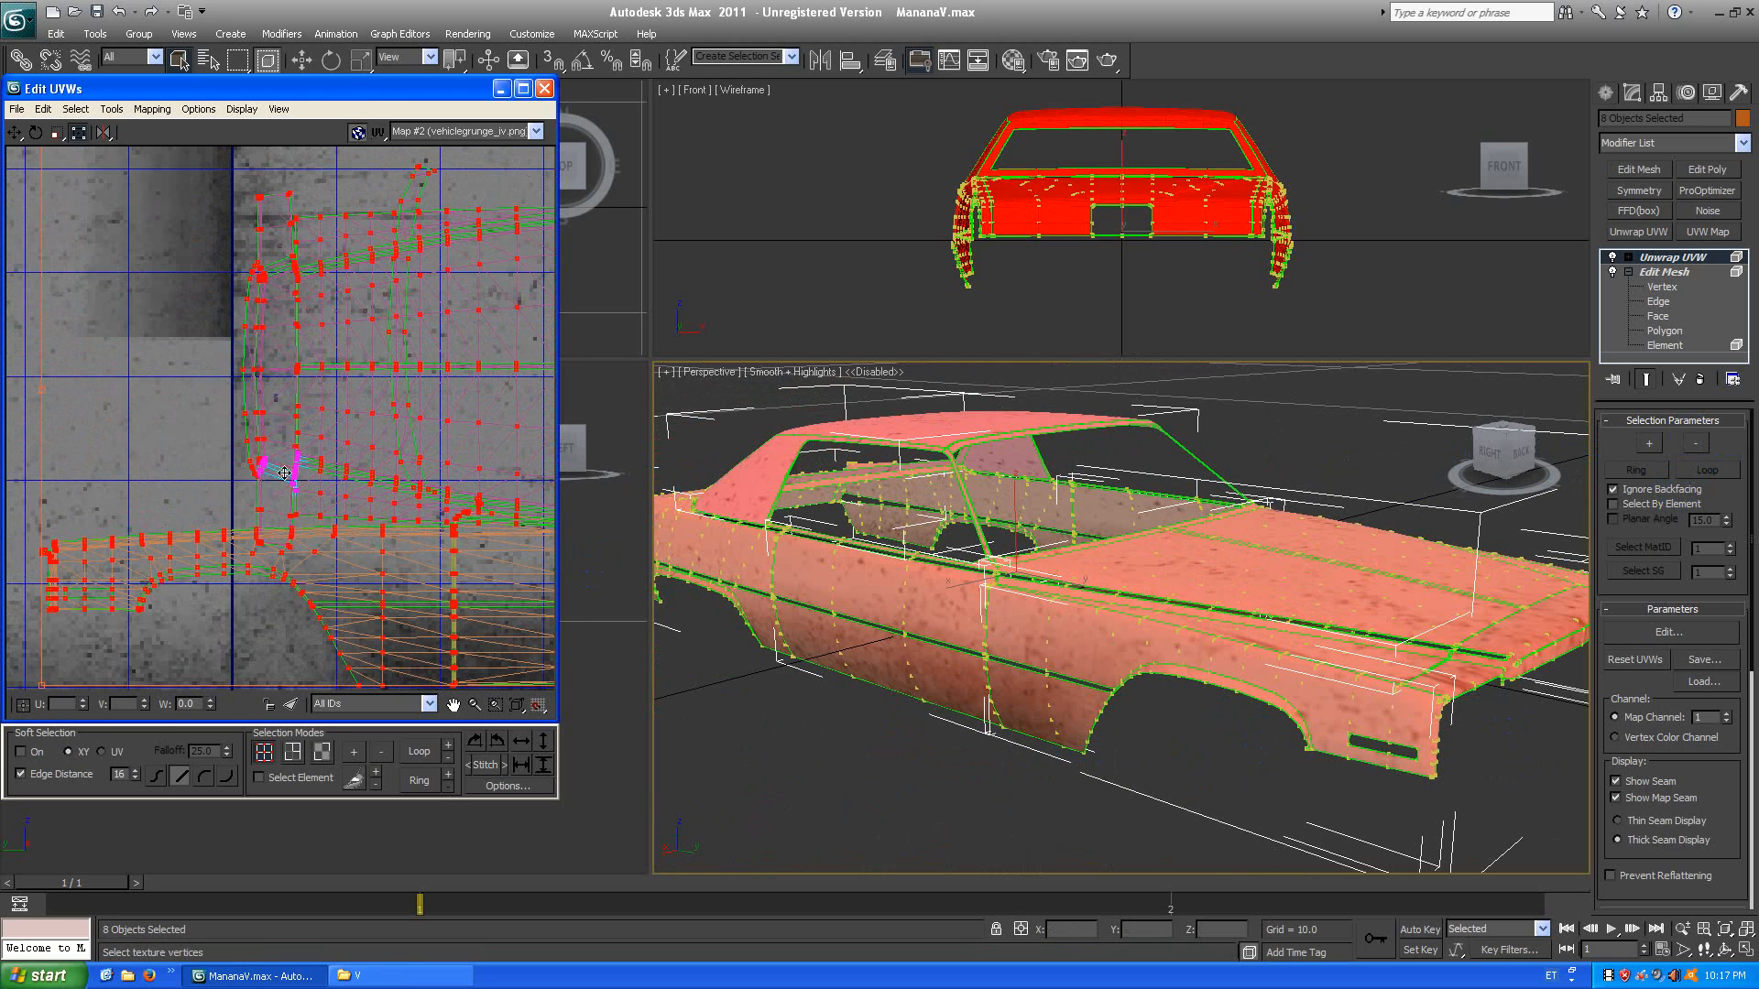
{"action": "scroll", "coordinate": [434, 528], "scroll_direction": "down", "scroll_amount": 6}
{"action": "scroll", "coordinate": [438, 586], "scroll_direction": "up", "scroll_amount": 3}
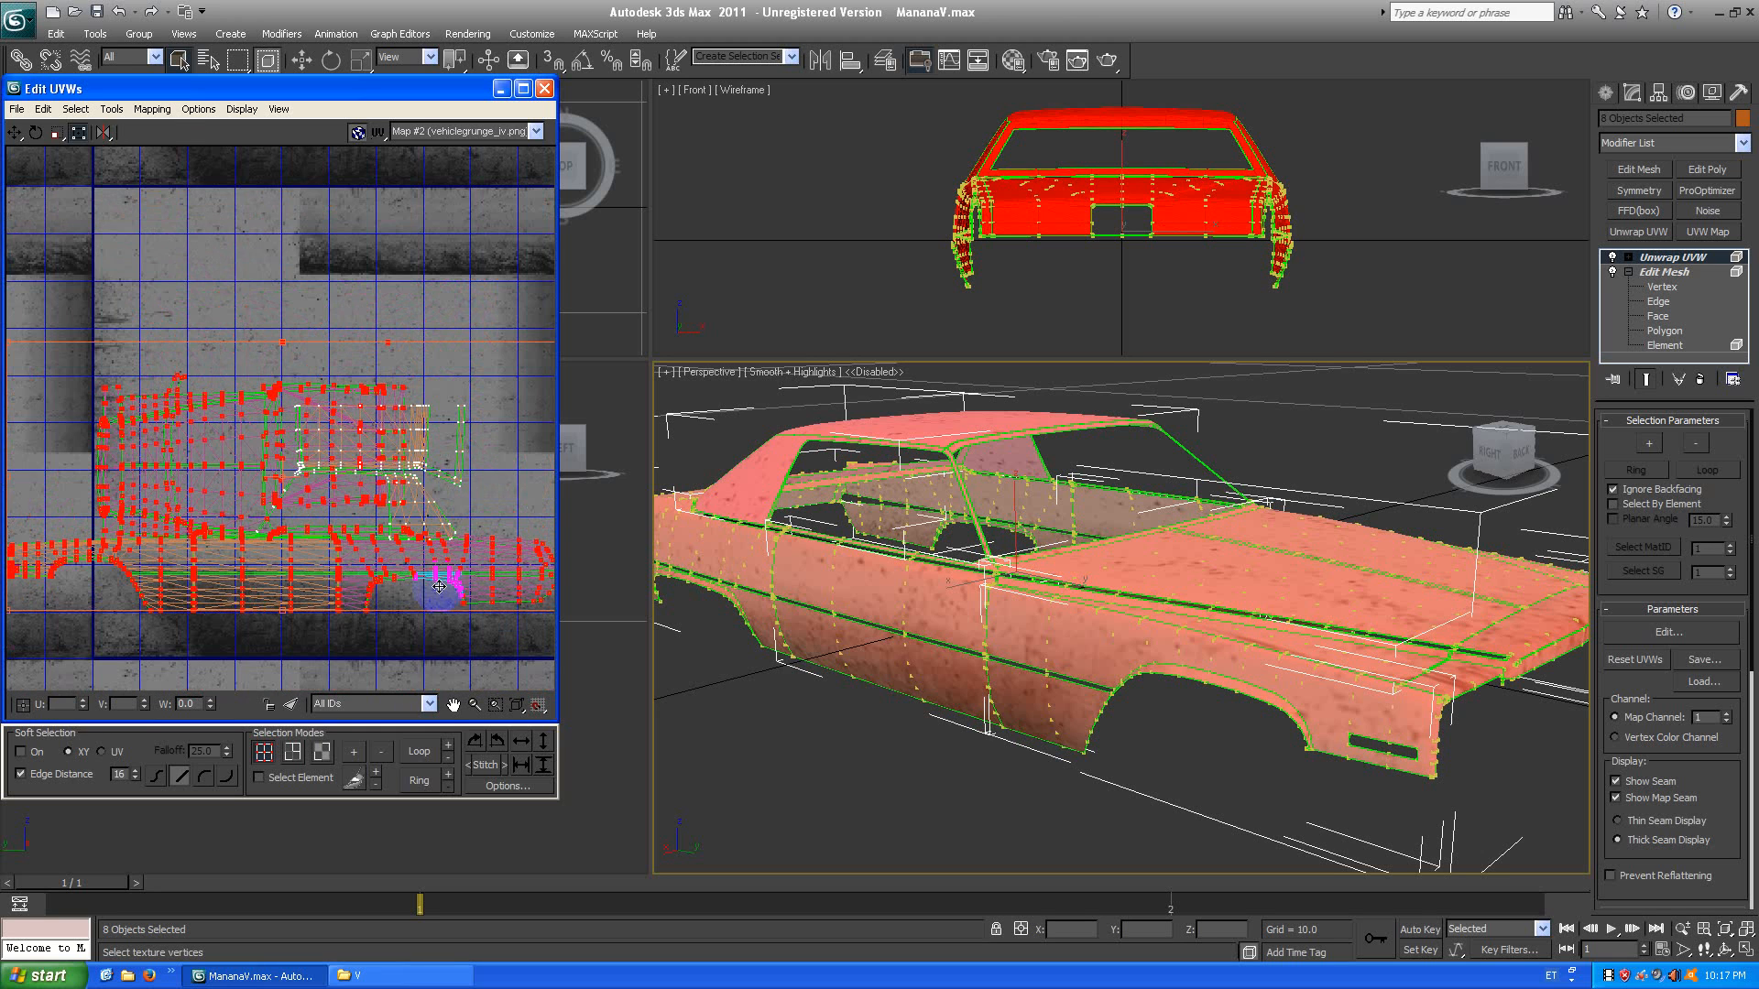
{"action": "scroll", "coordinate": [385, 582], "scroll_direction": "up", "scroll_amount": 4}
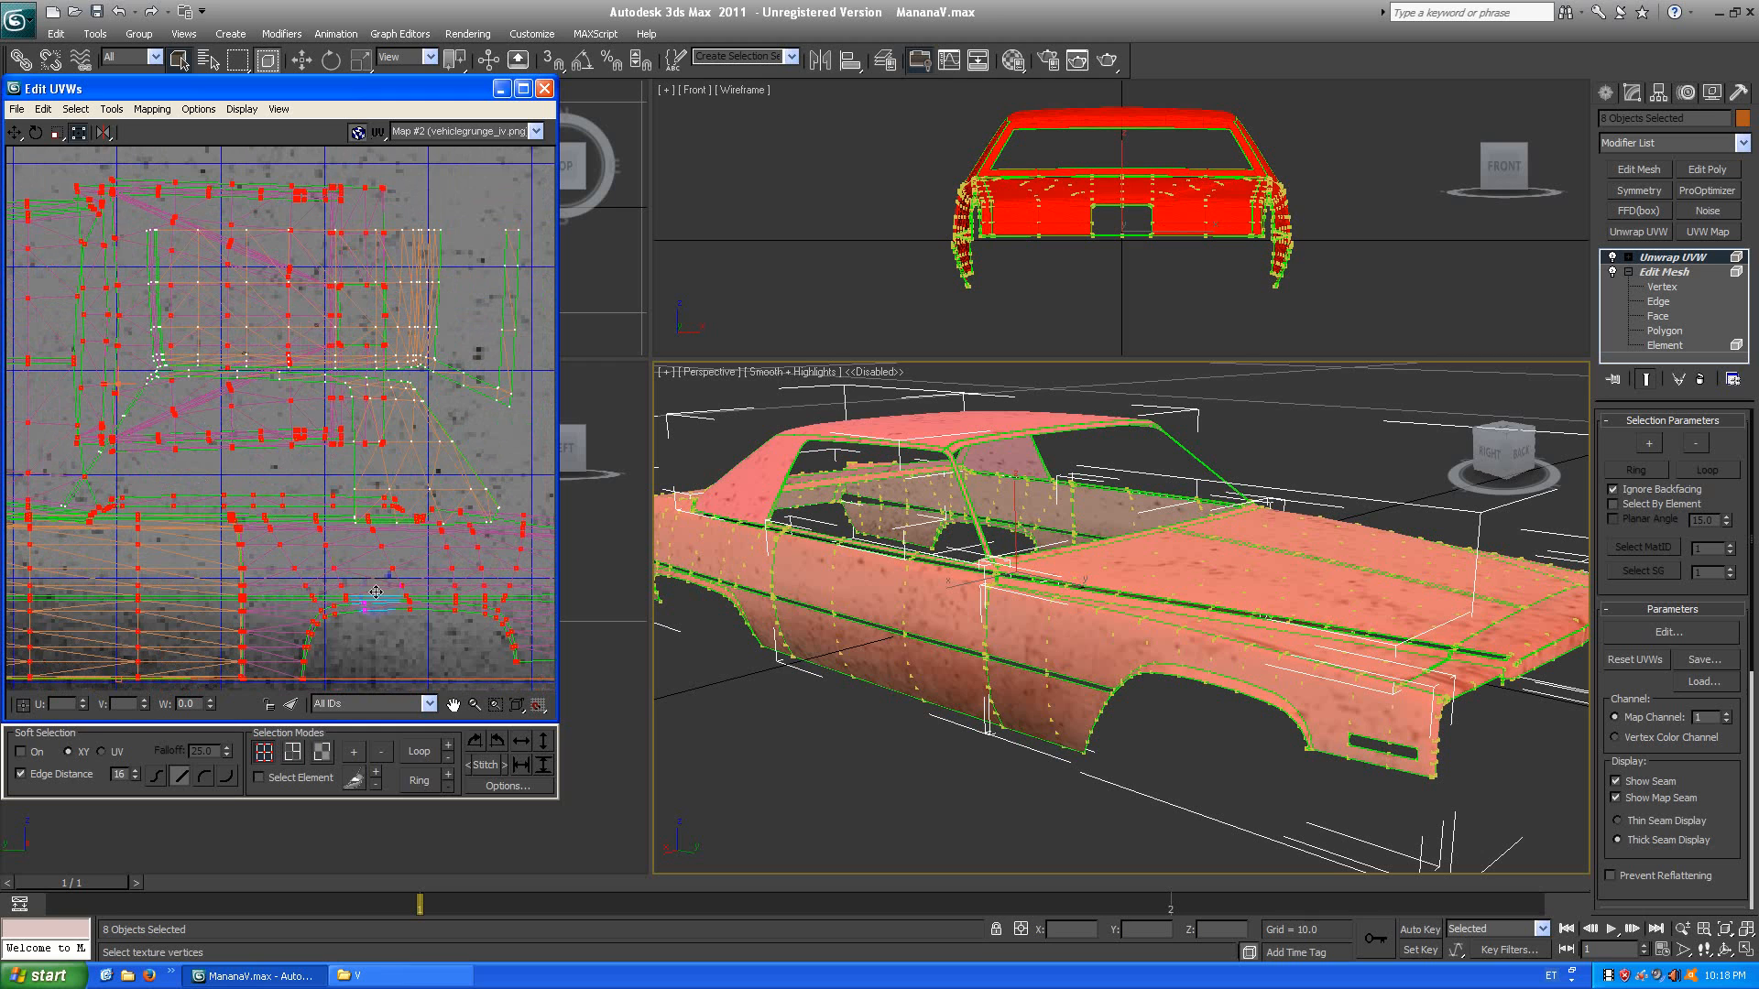
{"action": "left_click_drag", "start_coordinate": [388, 558], "coordinate": [336, 562]}
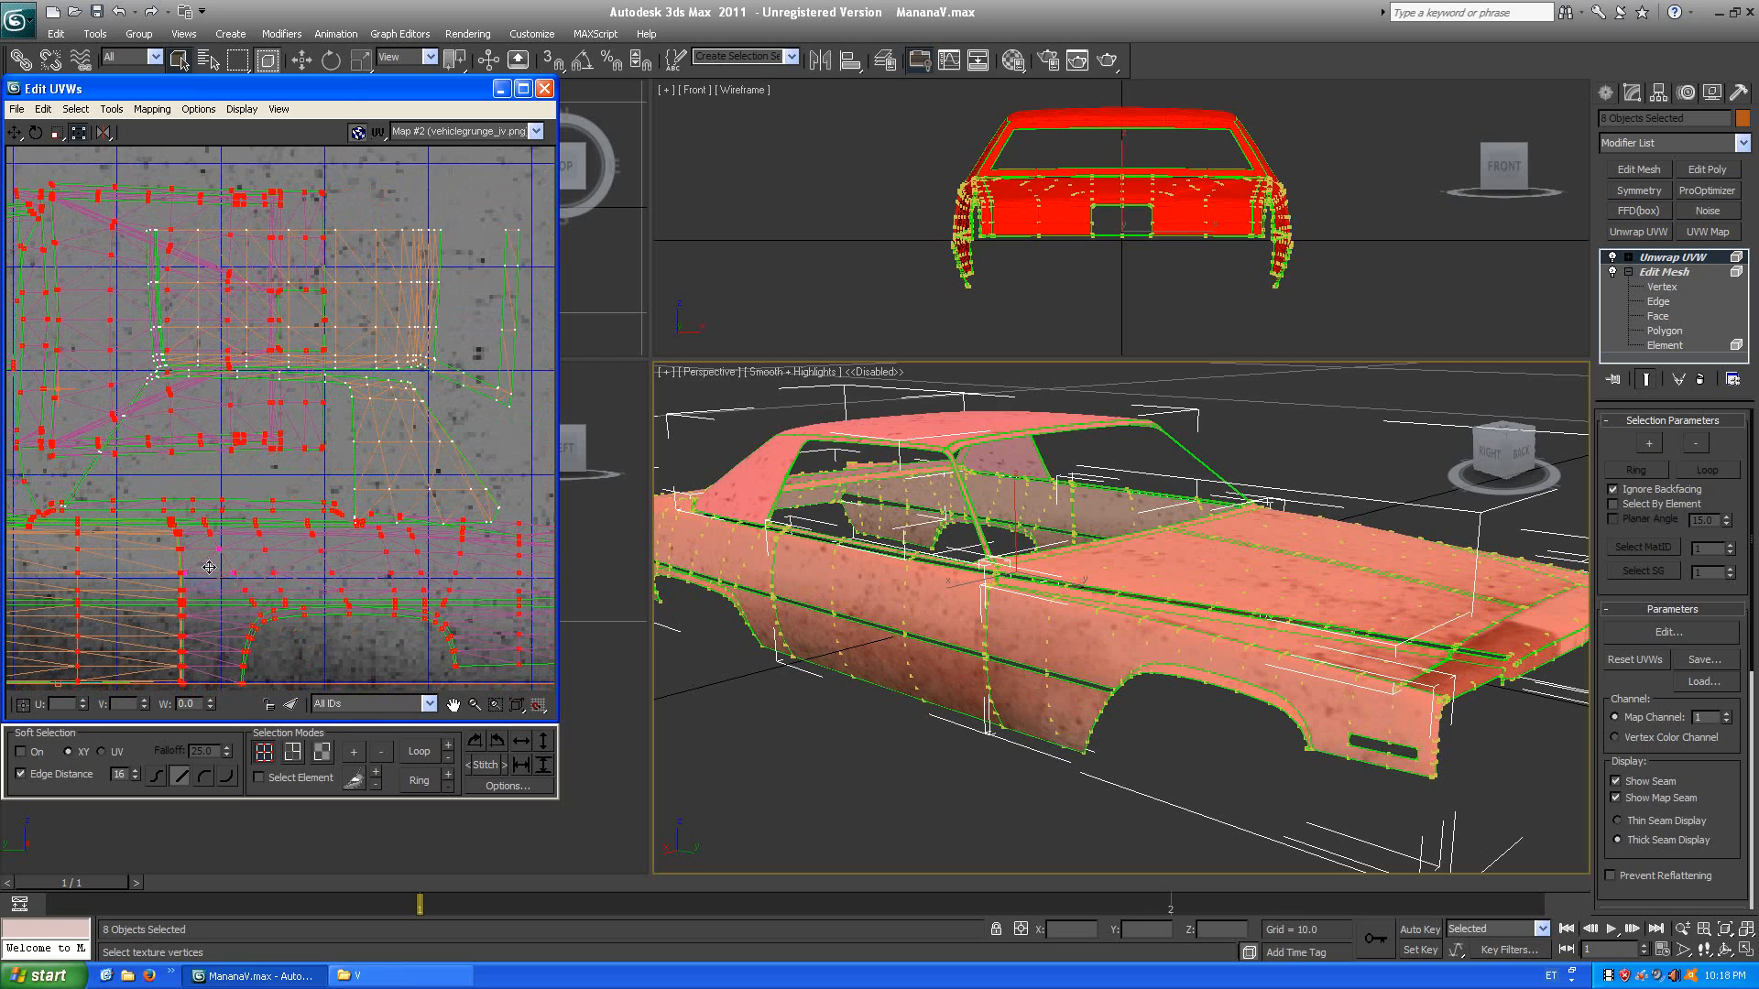
Shift the whole UV layout right until the top-view panels start at the grunge tile's left edge.
{"action": "scroll", "coordinate": [209, 568], "scroll_direction": "down", "scroll_amount": 4}
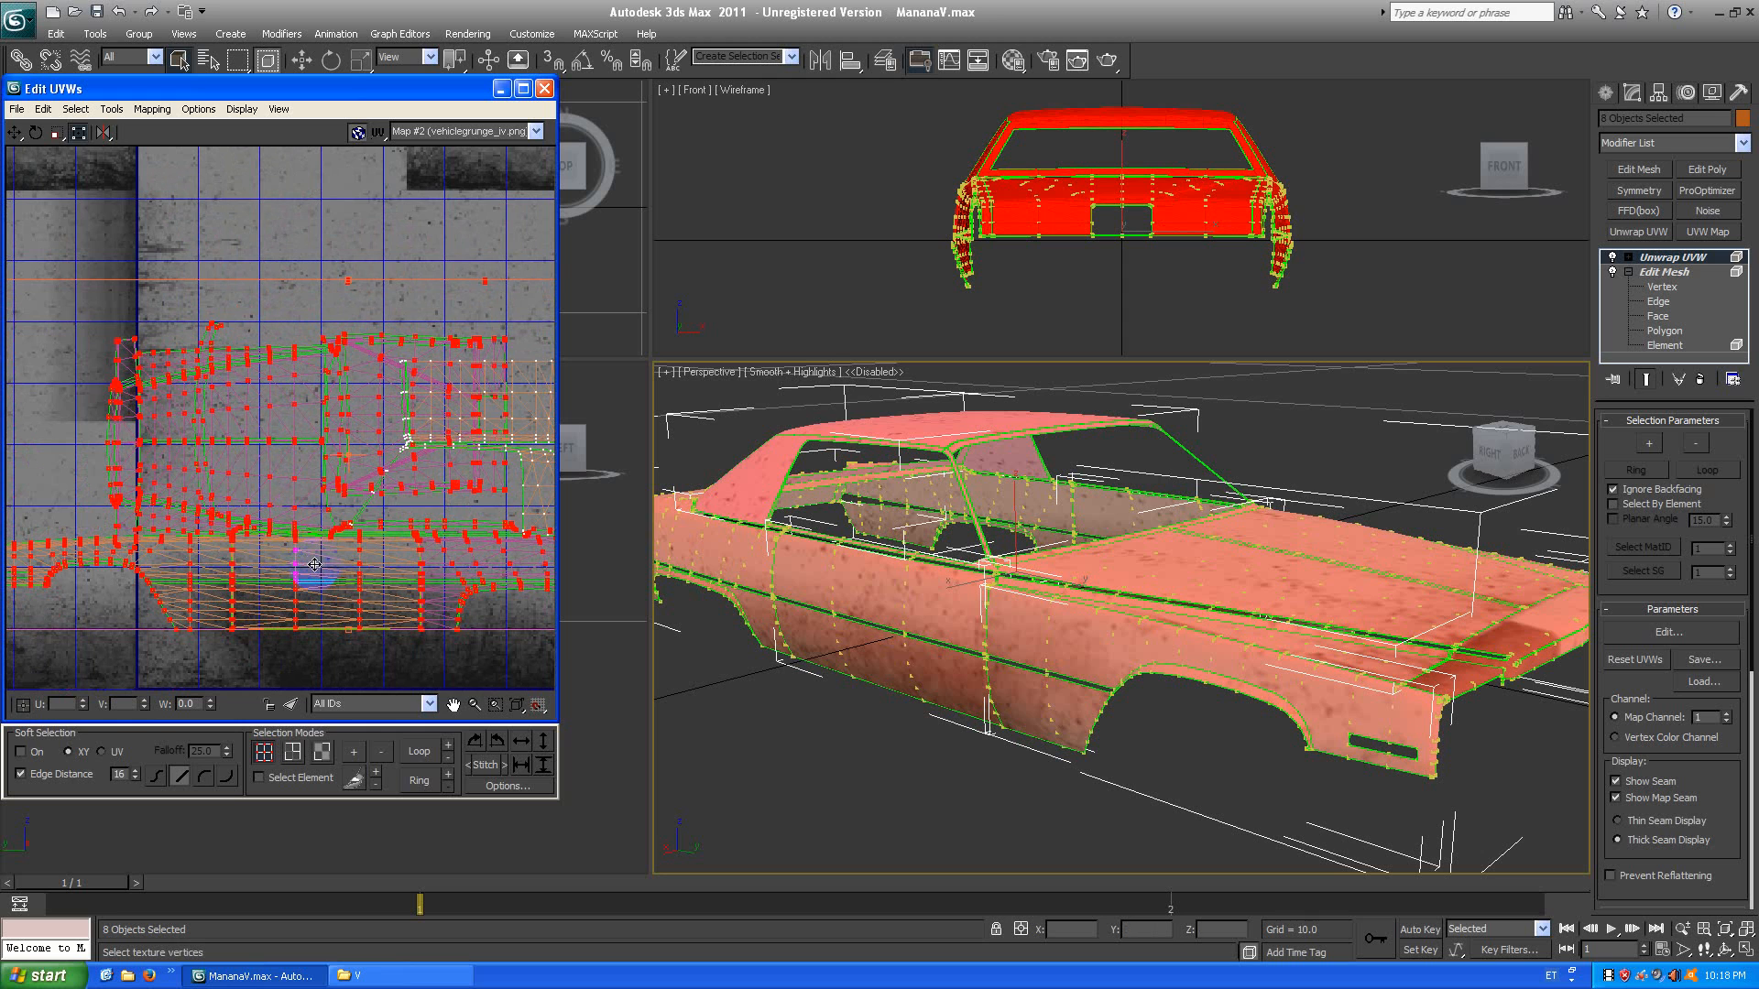
{"action": "left_click_drag", "start_coordinate": [314, 564], "coordinate": [346, 565]}
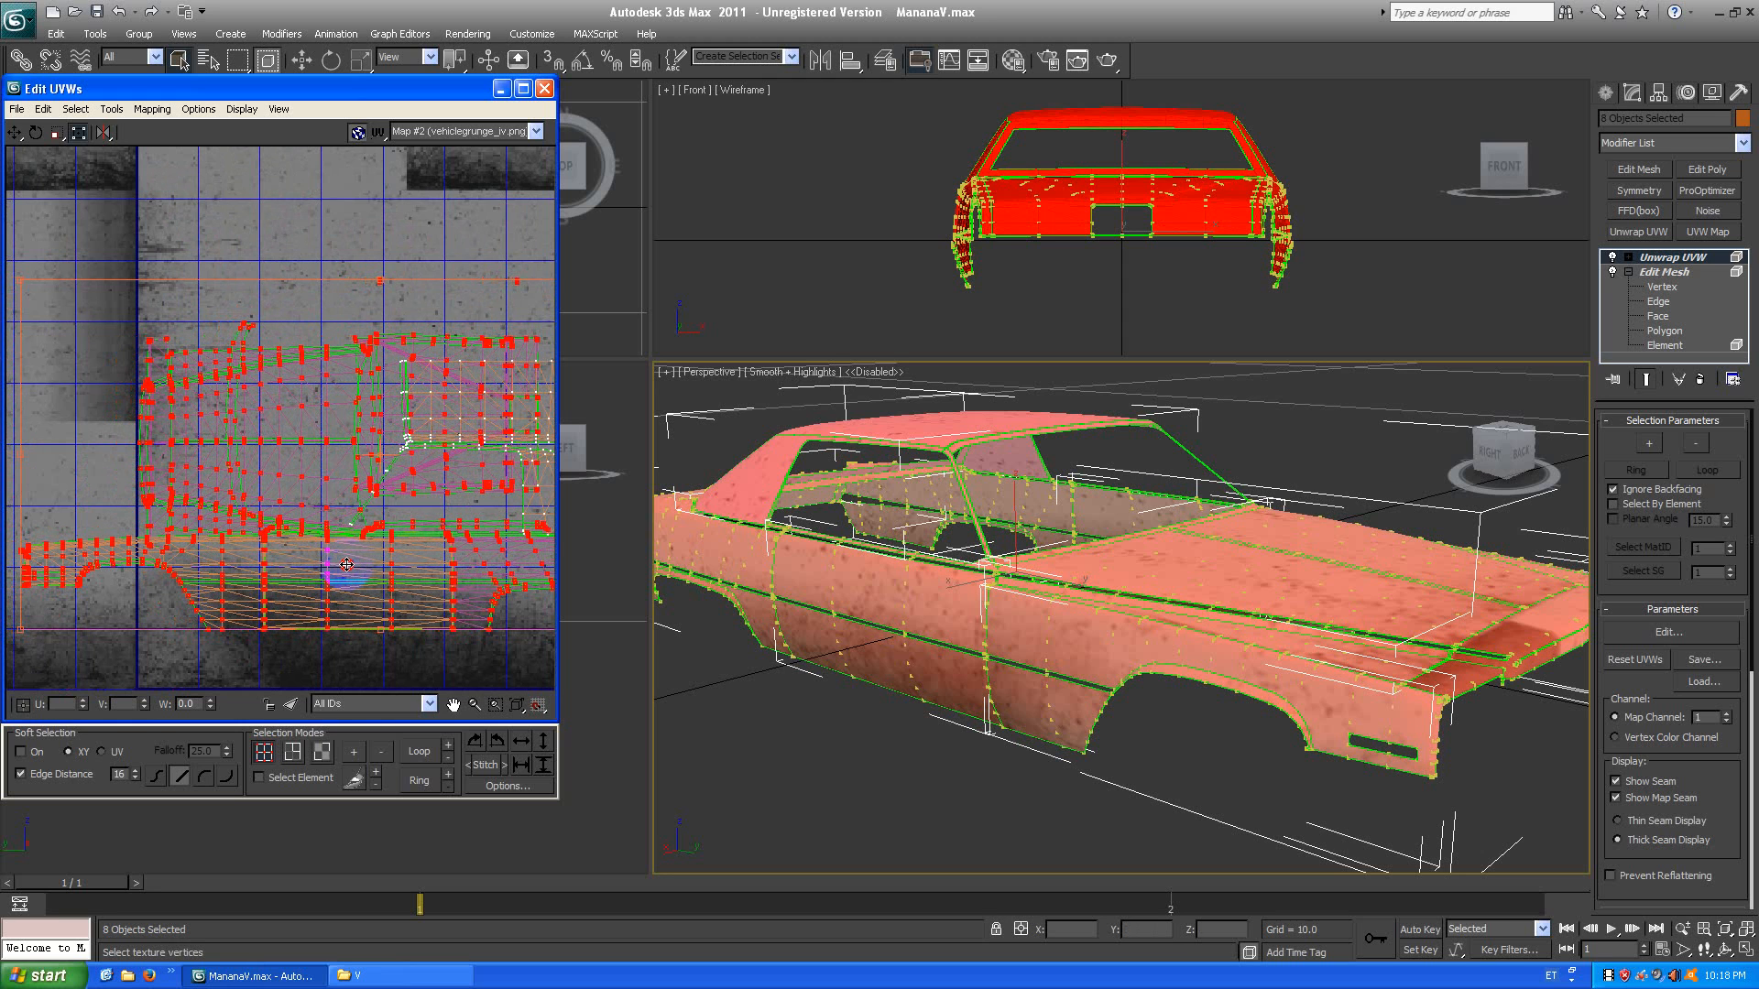
{"action": "scroll", "coordinate": [347, 564], "scroll_direction": "down", "scroll_amount": 3}
{"action": "scroll", "coordinate": [177, 584], "scroll_direction": "down", "scroll_amount": 3}
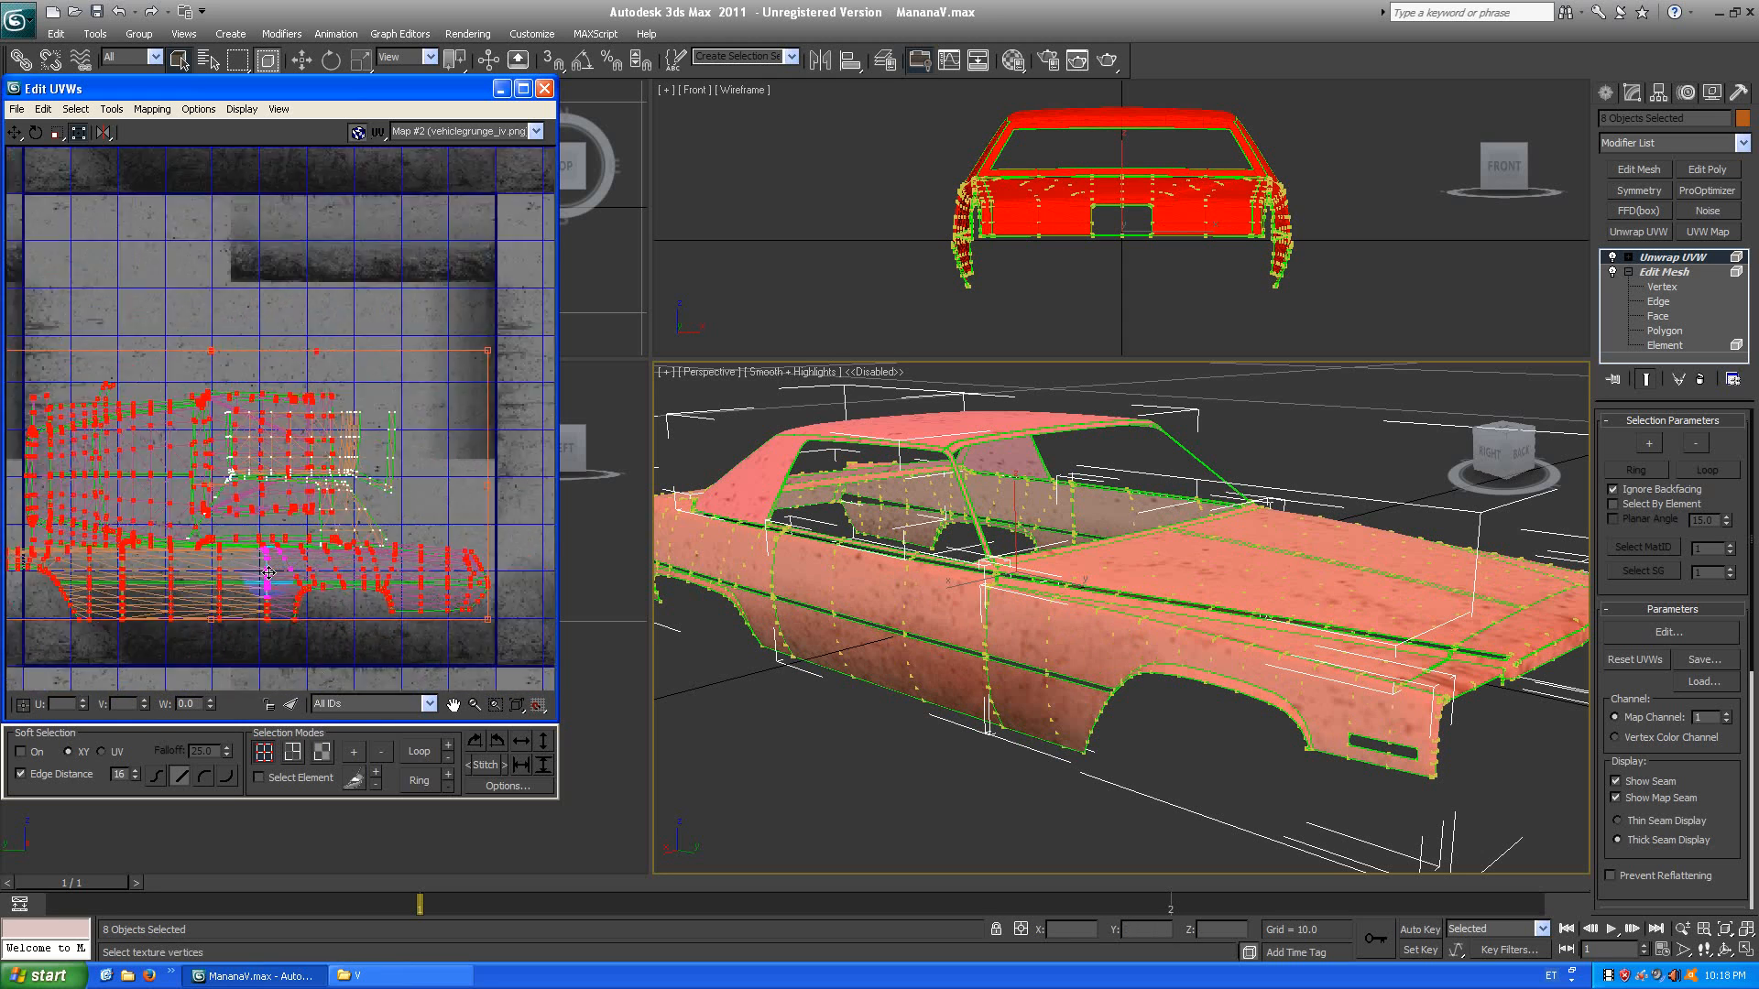
Examine both ends of the UV layout against the tile borders and the dark dirt band.
{"action": "middle_click_drag", "start_coordinate": [168, 625], "coordinate": [263, 602]}
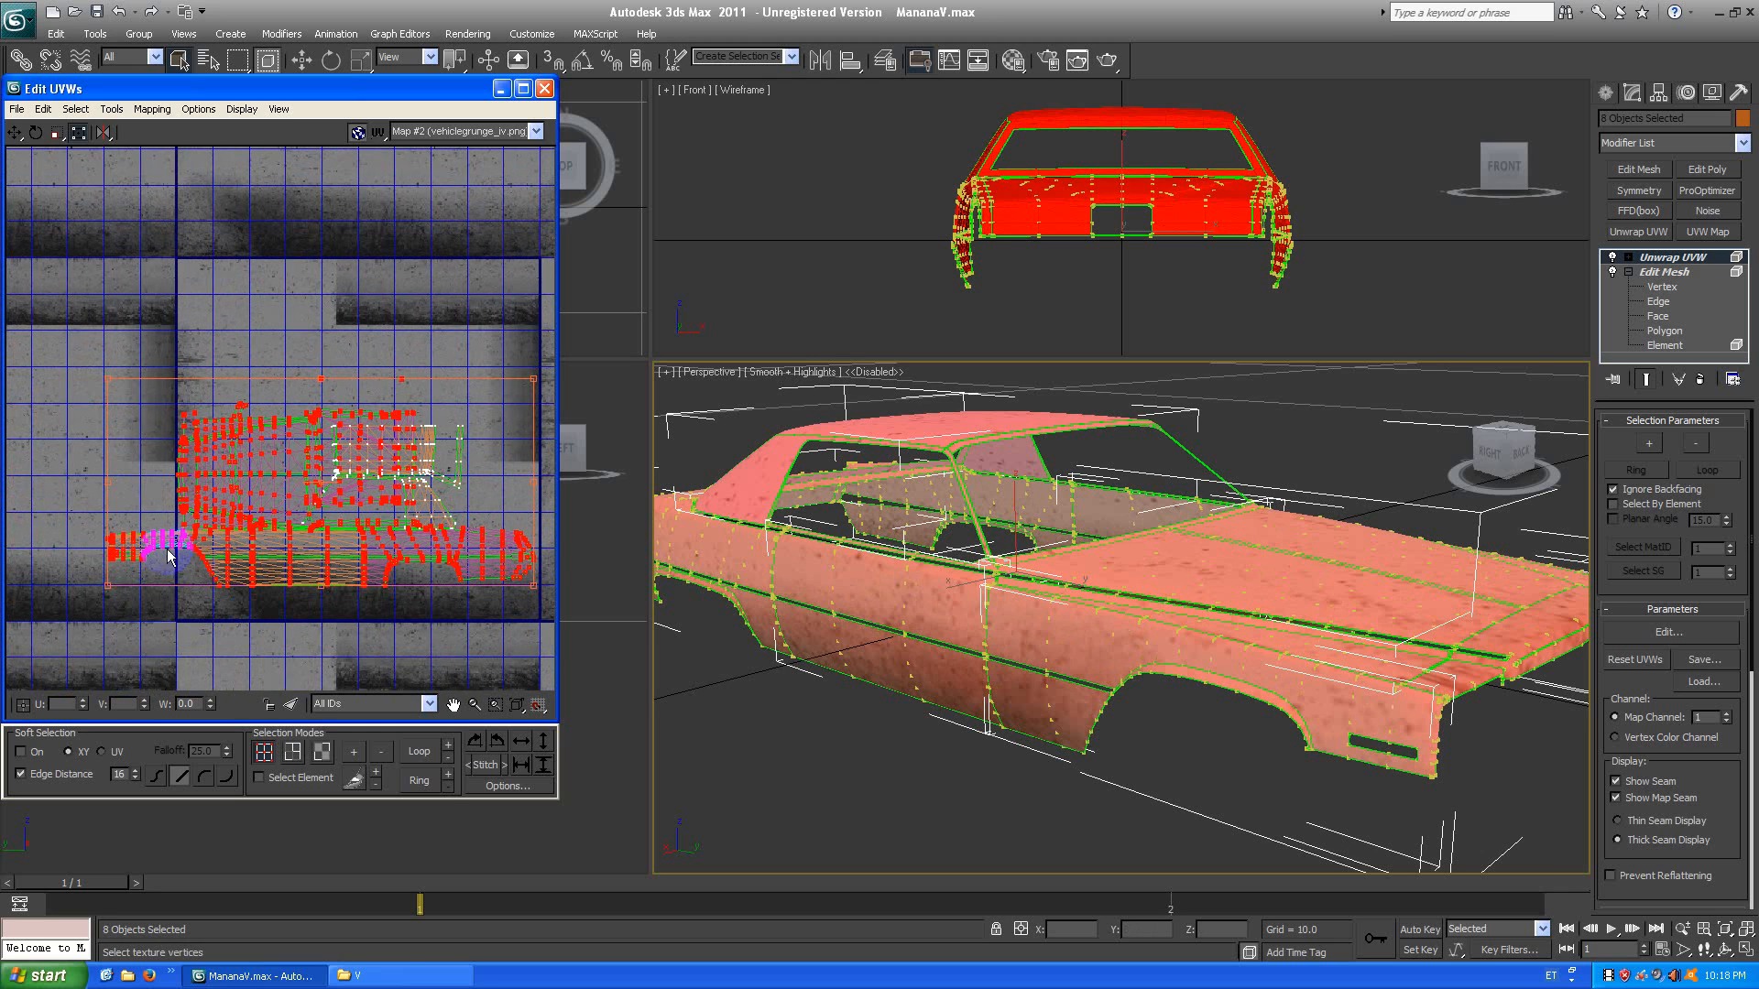
{"action": "scroll", "coordinate": [142, 614], "scroll_direction": "up", "scroll_amount": 5}
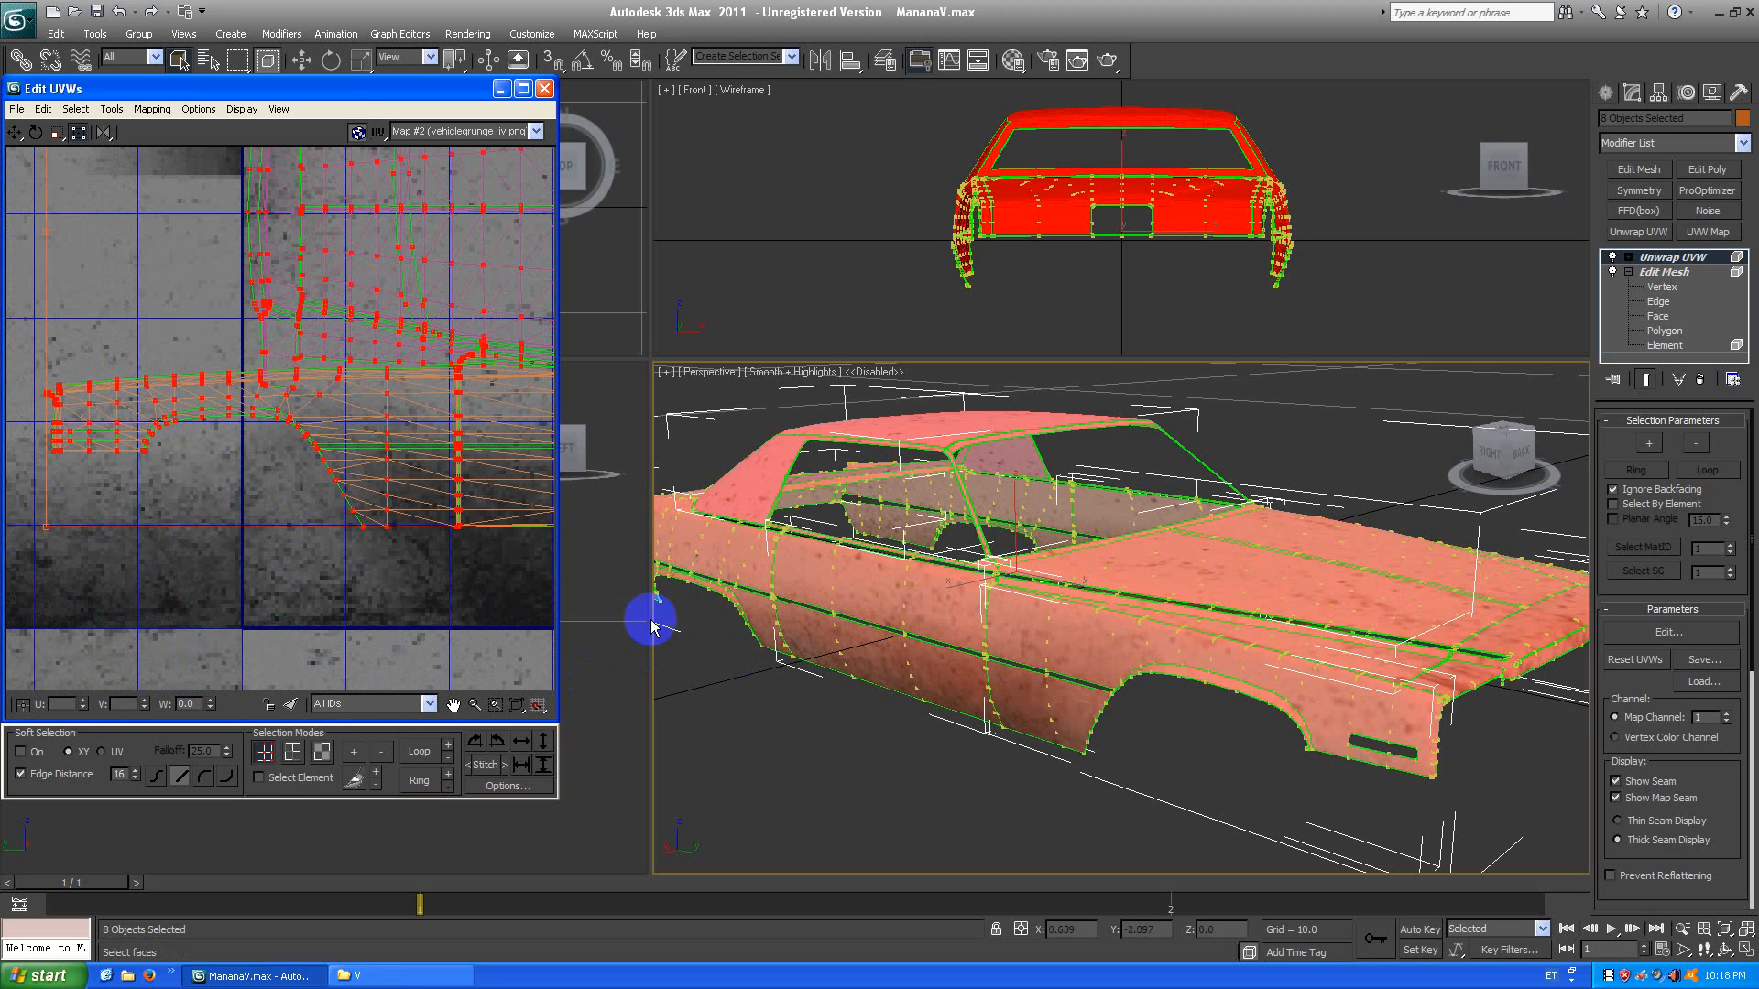
{"action": "middle_click_drag", "start_coordinate": [452, 514], "coordinate": [299, 540]}
{"action": "scroll", "coordinate": [300, 540], "scroll_direction": "down", "scroll_amount": 2}
{"action": "middle_click_drag", "start_coordinate": [324, 428], "coordinate": [60, 453]}
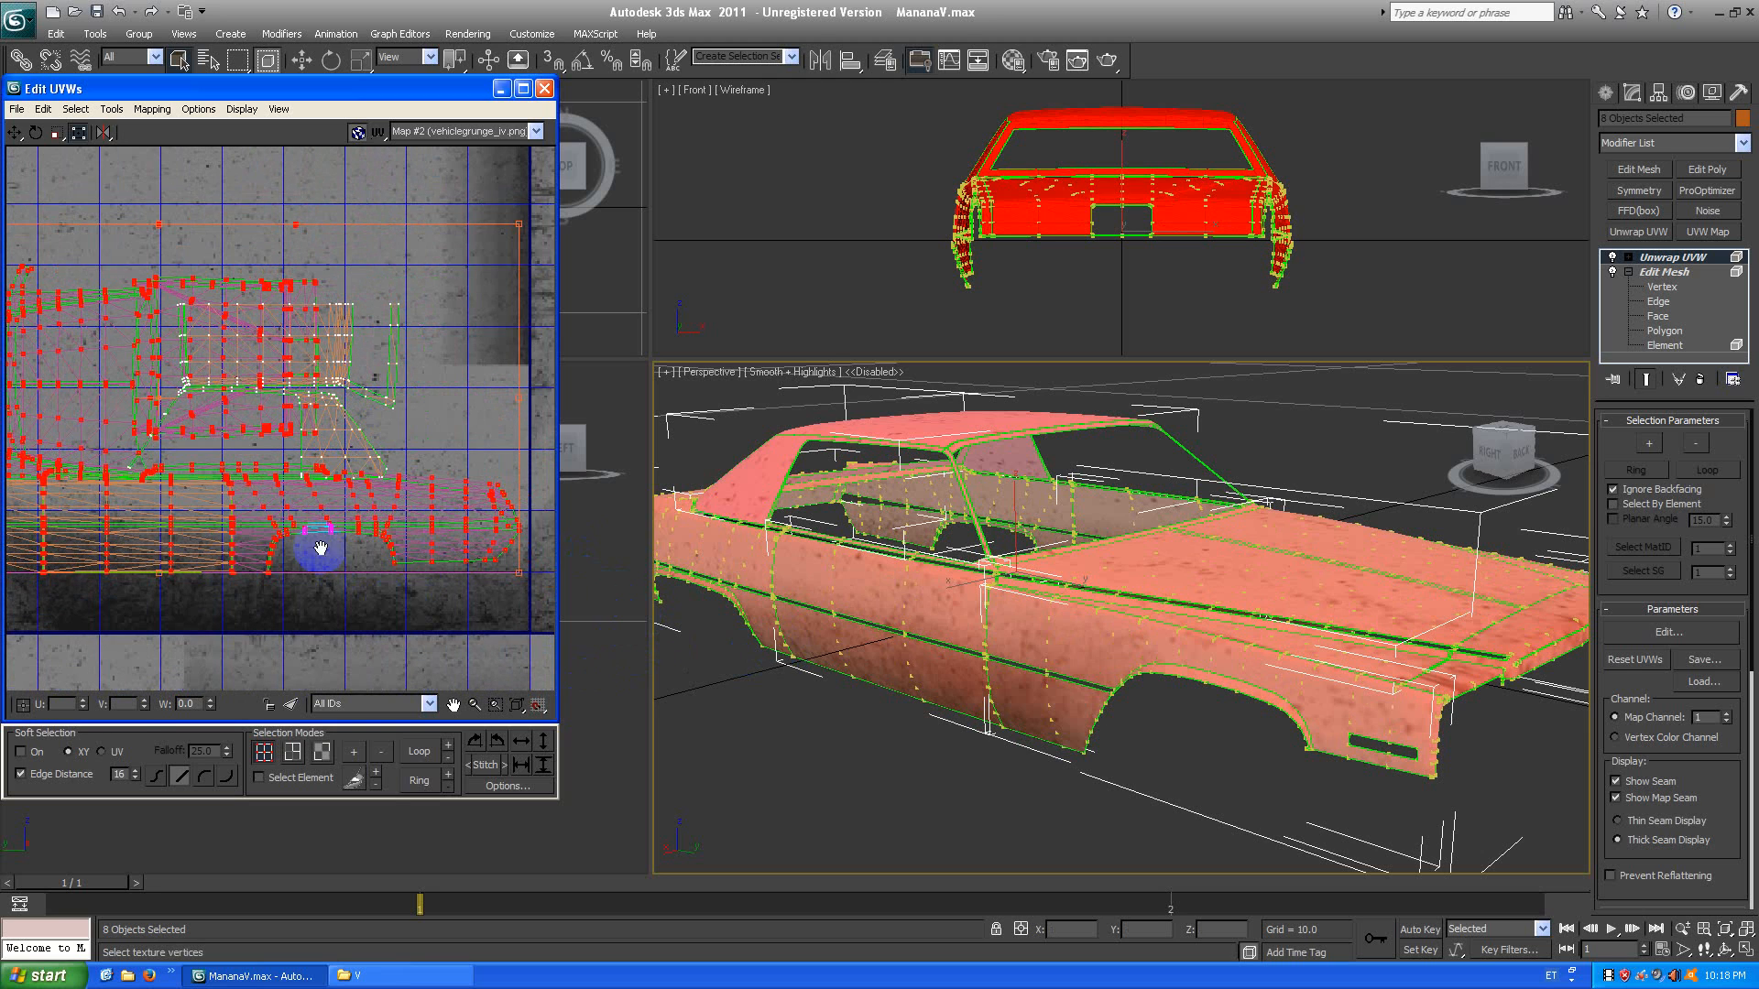
{"action": "middle_click_drag", "start_coordinate": [321, 548], "coordinate": [400, 547]}
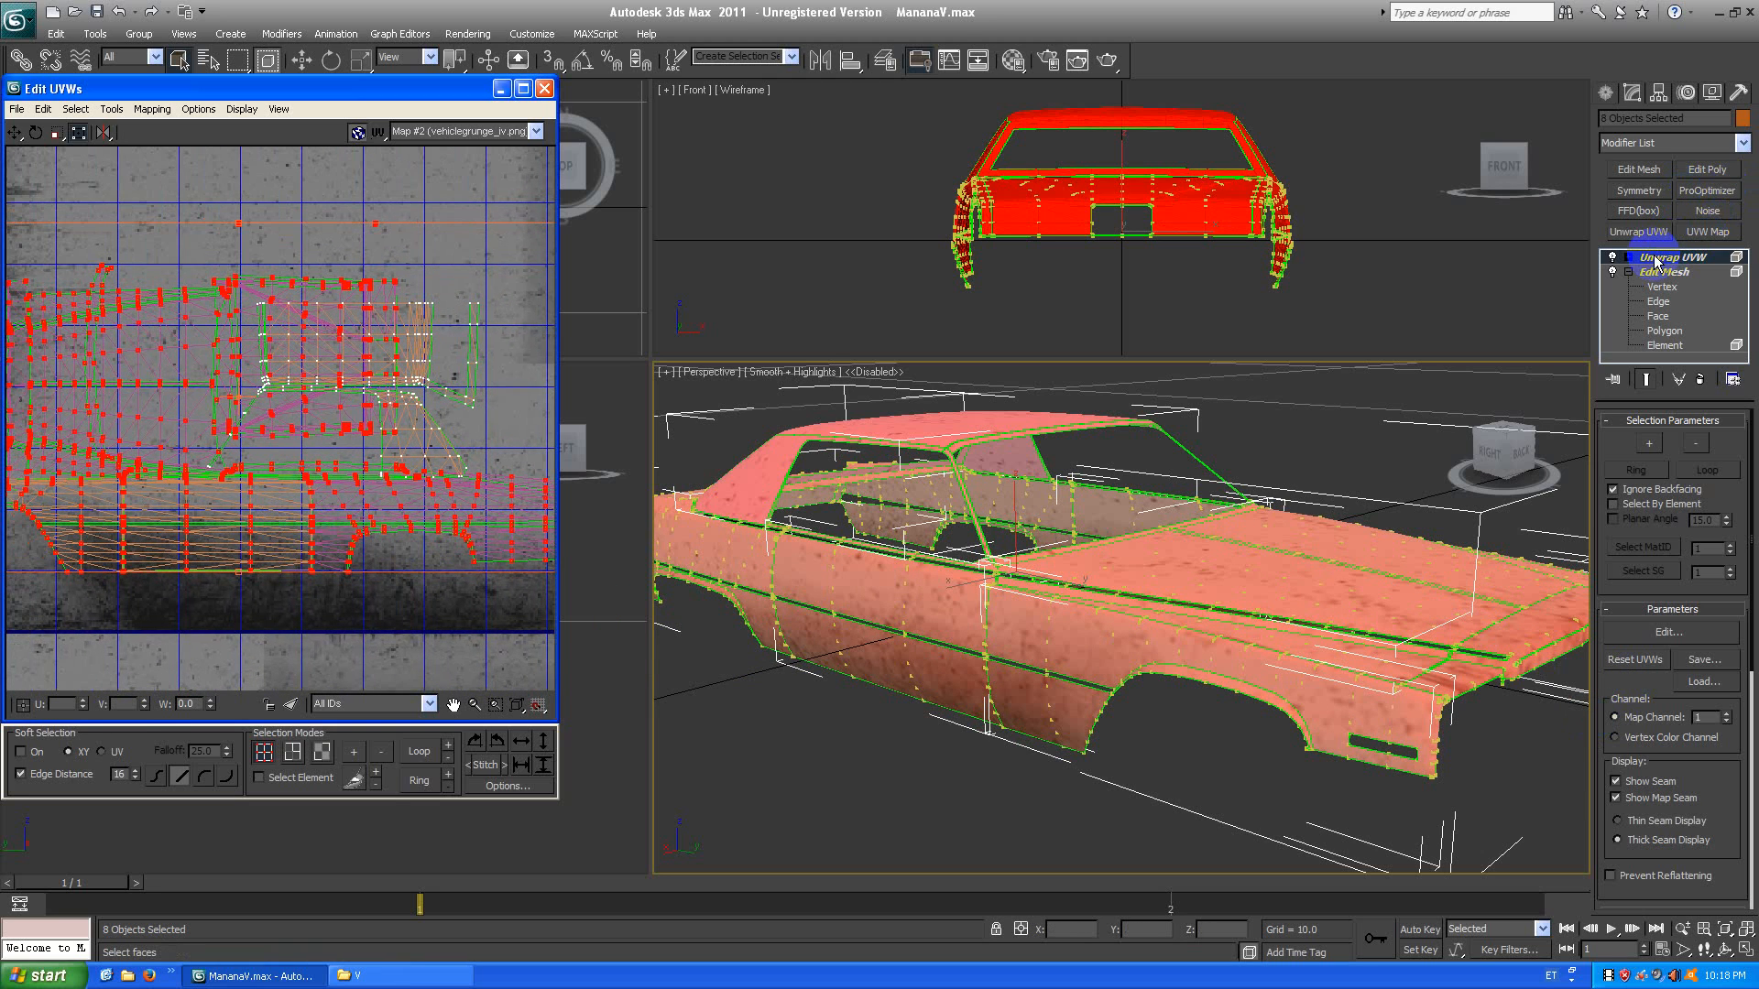
Collapse the whole modifier stack of the selected body objects and deselect them.
{"action": "right_click", "coordinate": [1688, 265]}
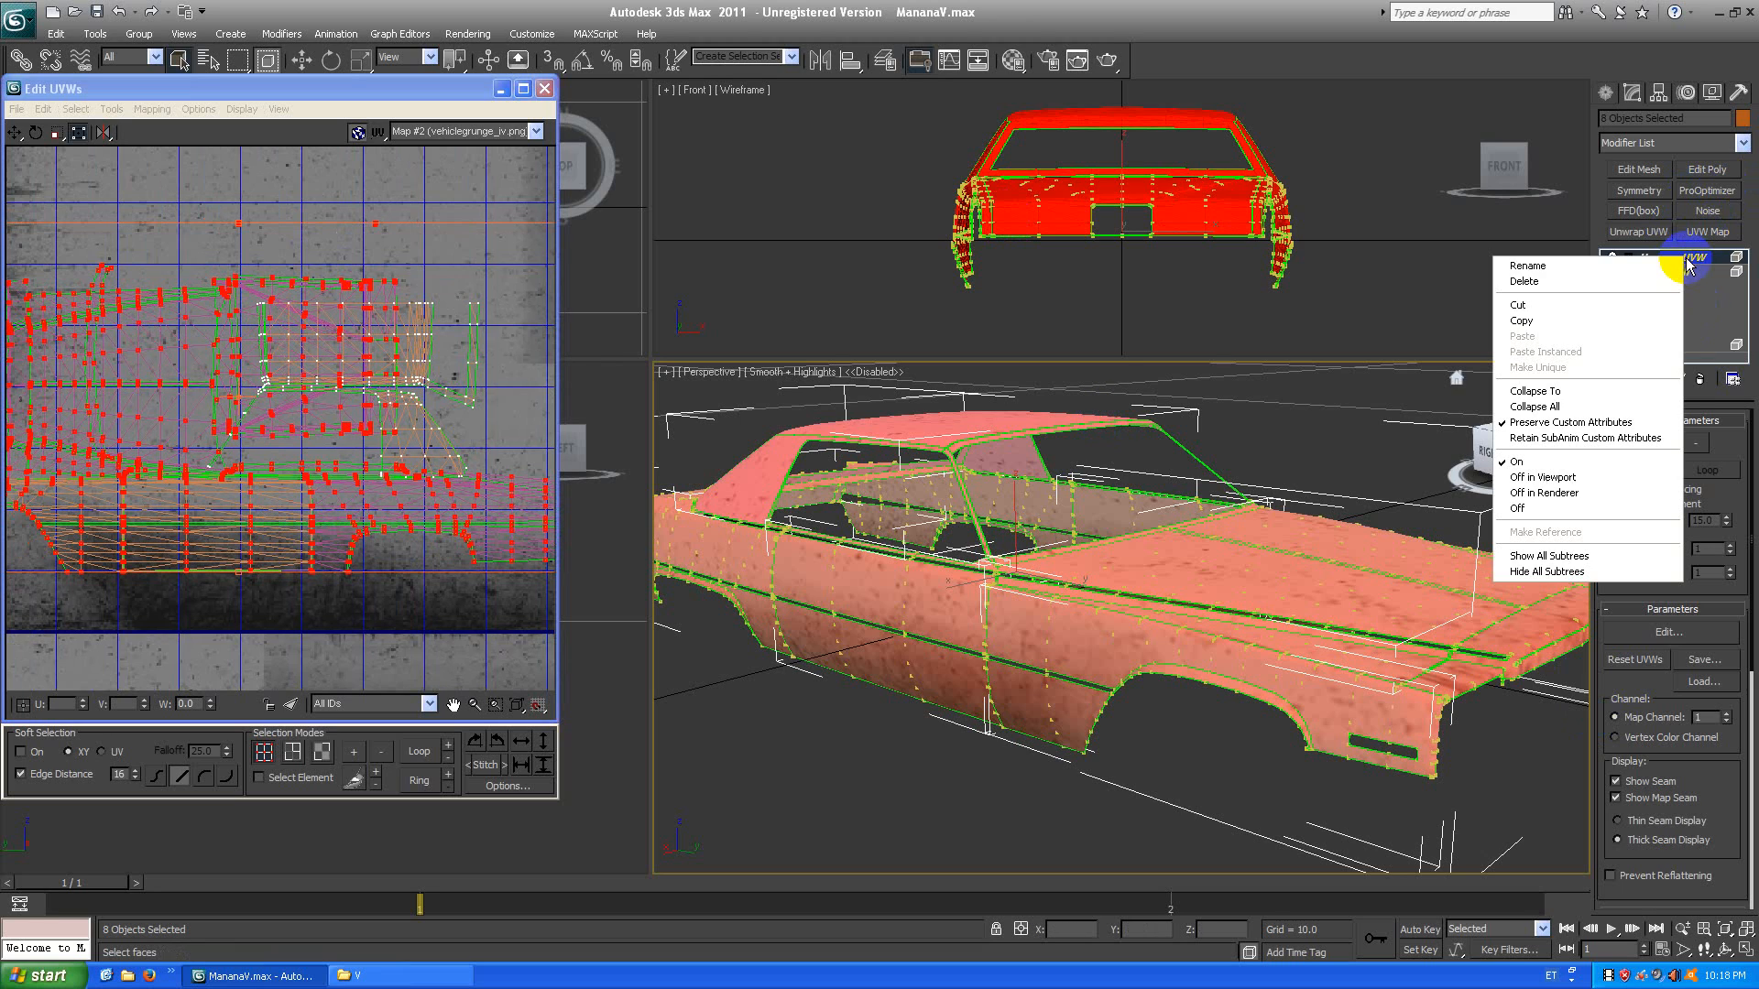
{"action": "left_click", "coordinate": [1557, 407]}
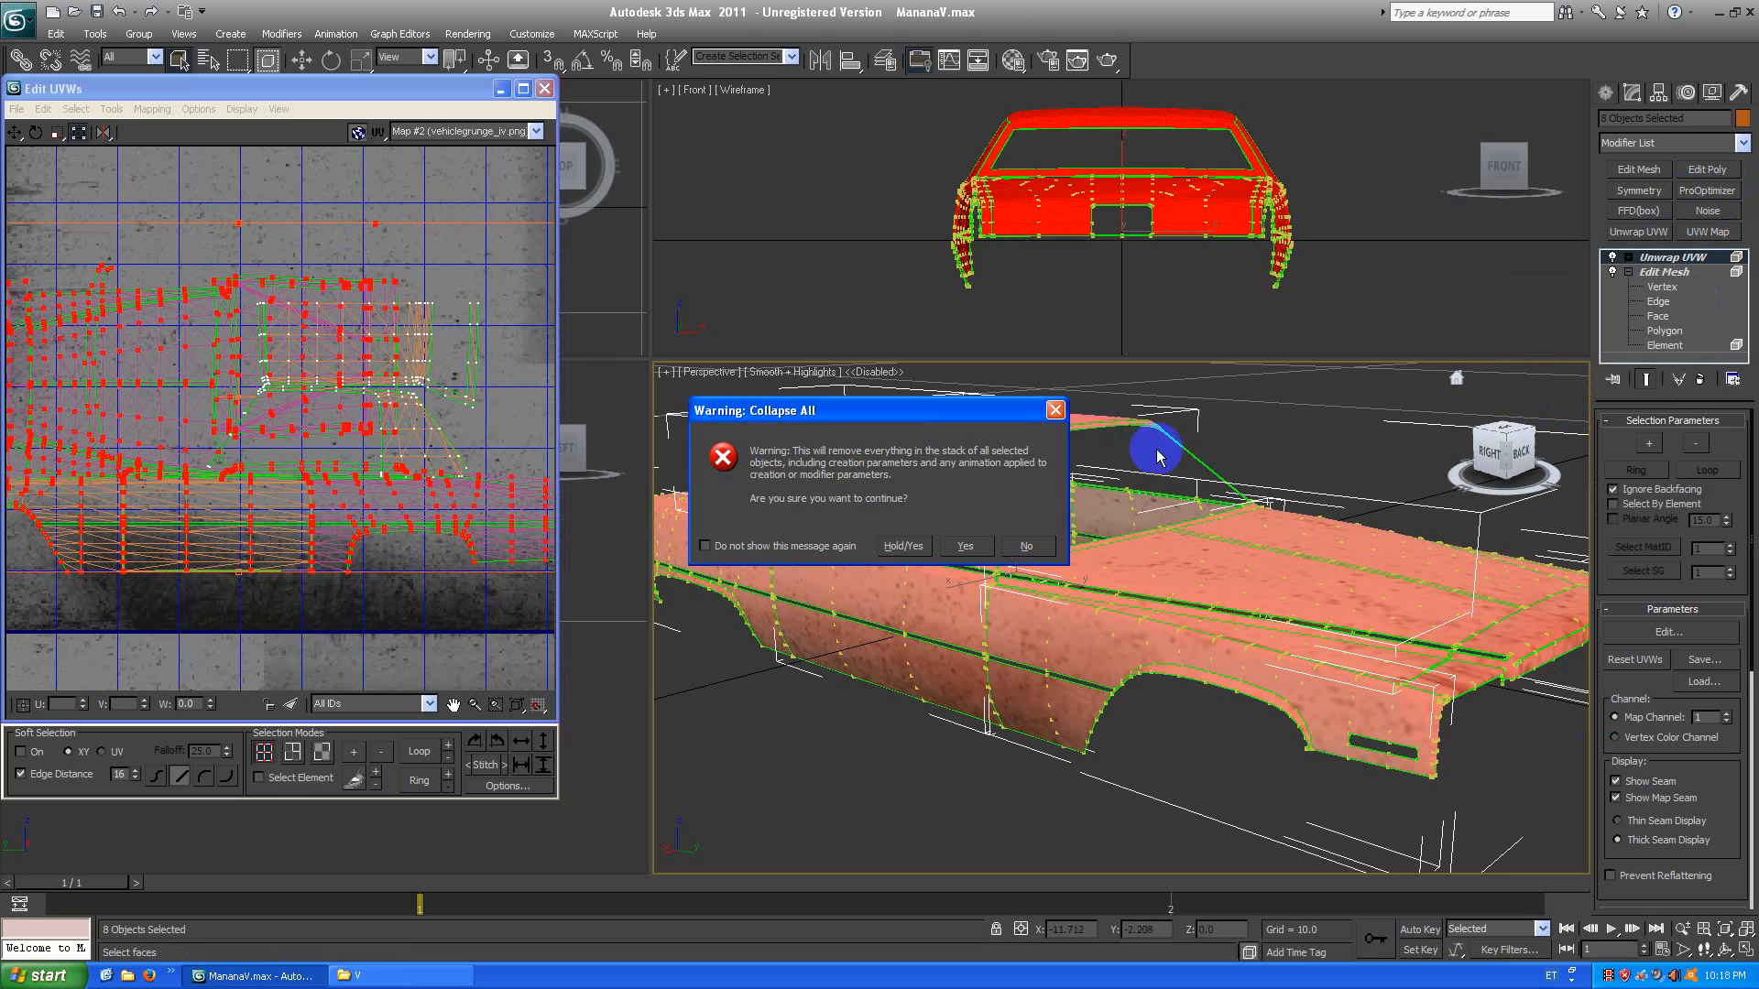
{"action": "left_click", "coordinate": [966, 547]}
{"action": "left_click", "coordinate": [1331, 431]}
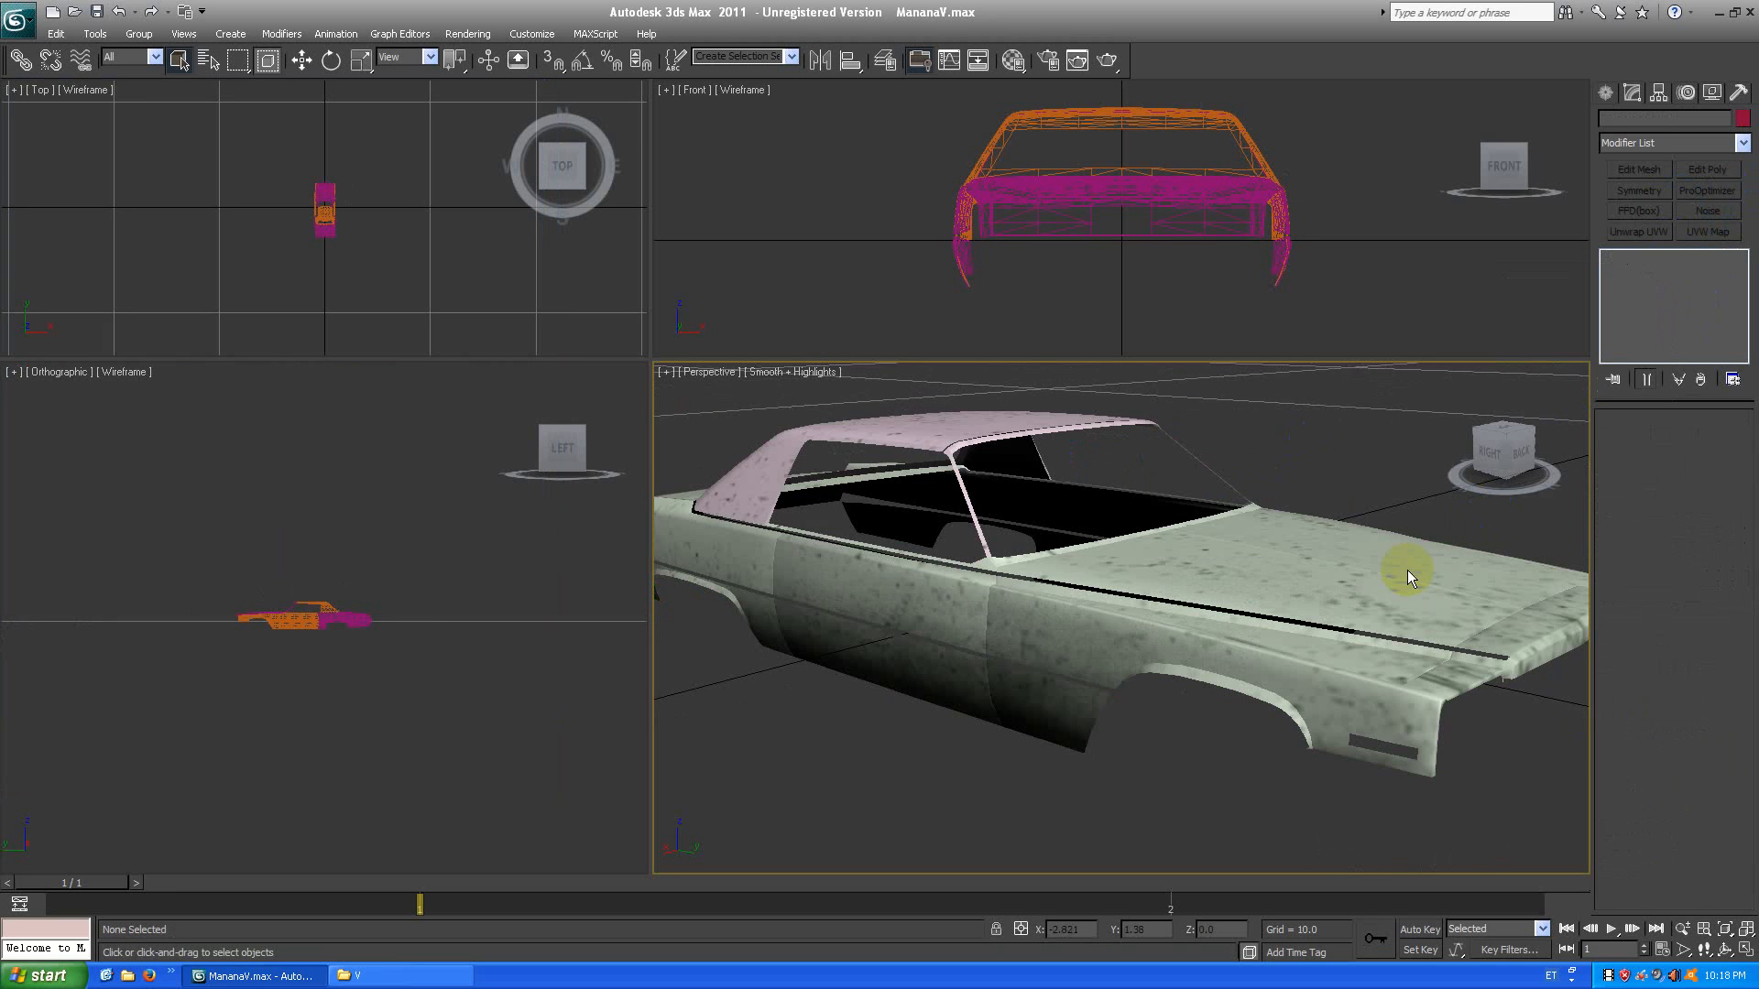
Inspect the grunge mapping on the hood, roof, sides and rear of the body from several angles.
{"action": "left_click_drag", "start_coordinate": [1501, 460], "coordinate": [1358, 464]}
{"action": "middle_click_drag", "start_coordinate": [1105, 679], "coordinate": [1206, 567]}
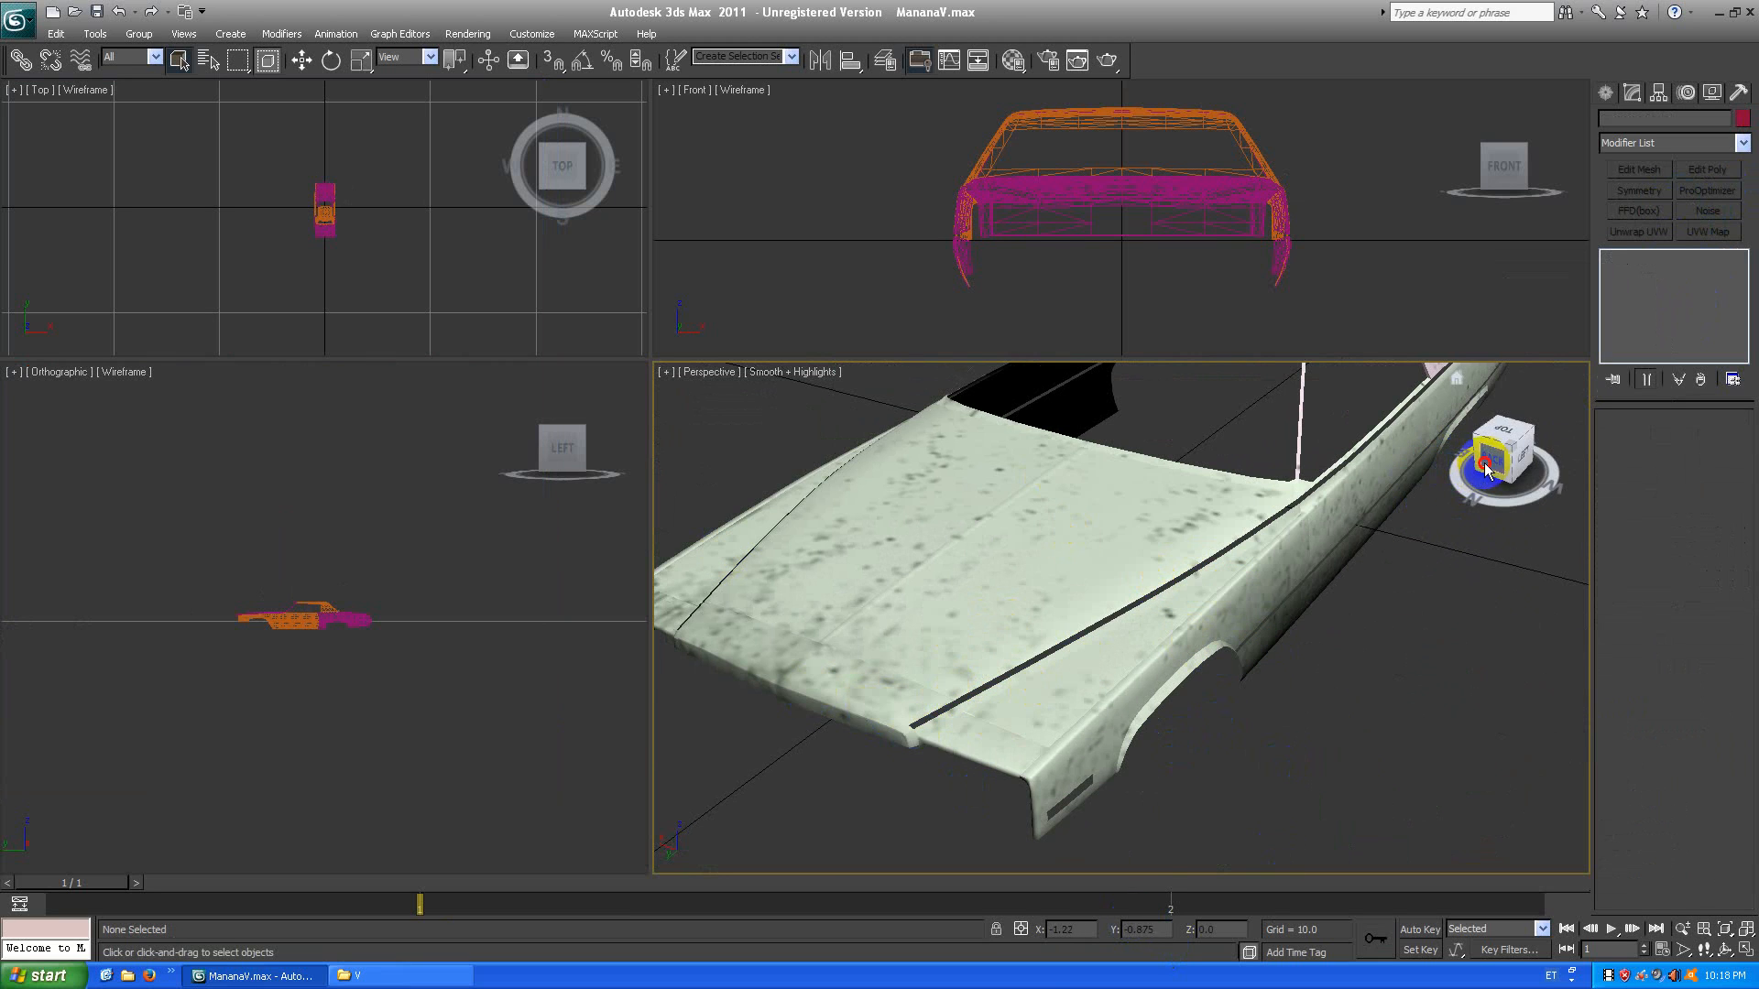
{"action": "left_click_drag", "start_coordinate": [1508, 463], "coordinate": [1282, 633]}
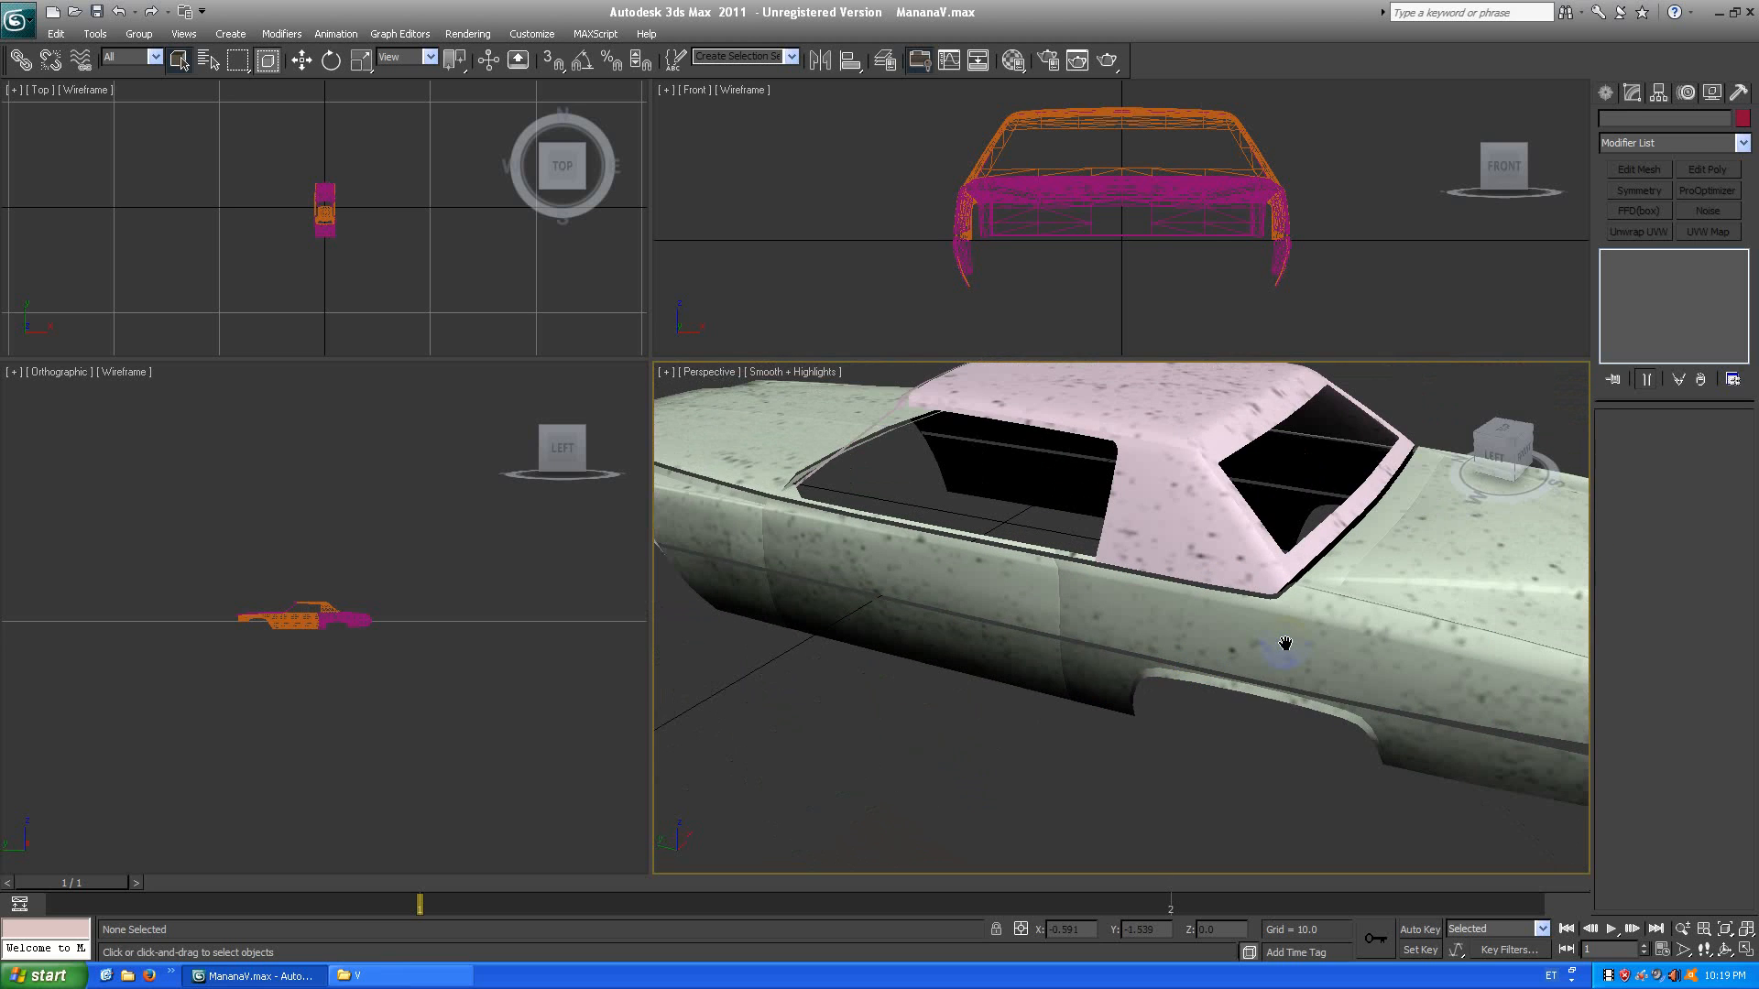
{"action": "left_click_drag", "start_coordinate": [1538, 461], "coordinate": [1370, 520]}
{"action": "middle_click_drag", "start_coordinate": [1243, 556], "coordinate": [1281, 633]}
{"action": "scroll", "coordinate": [1360, 600], "scroll_direction": "down", "scroll_amount": 4}
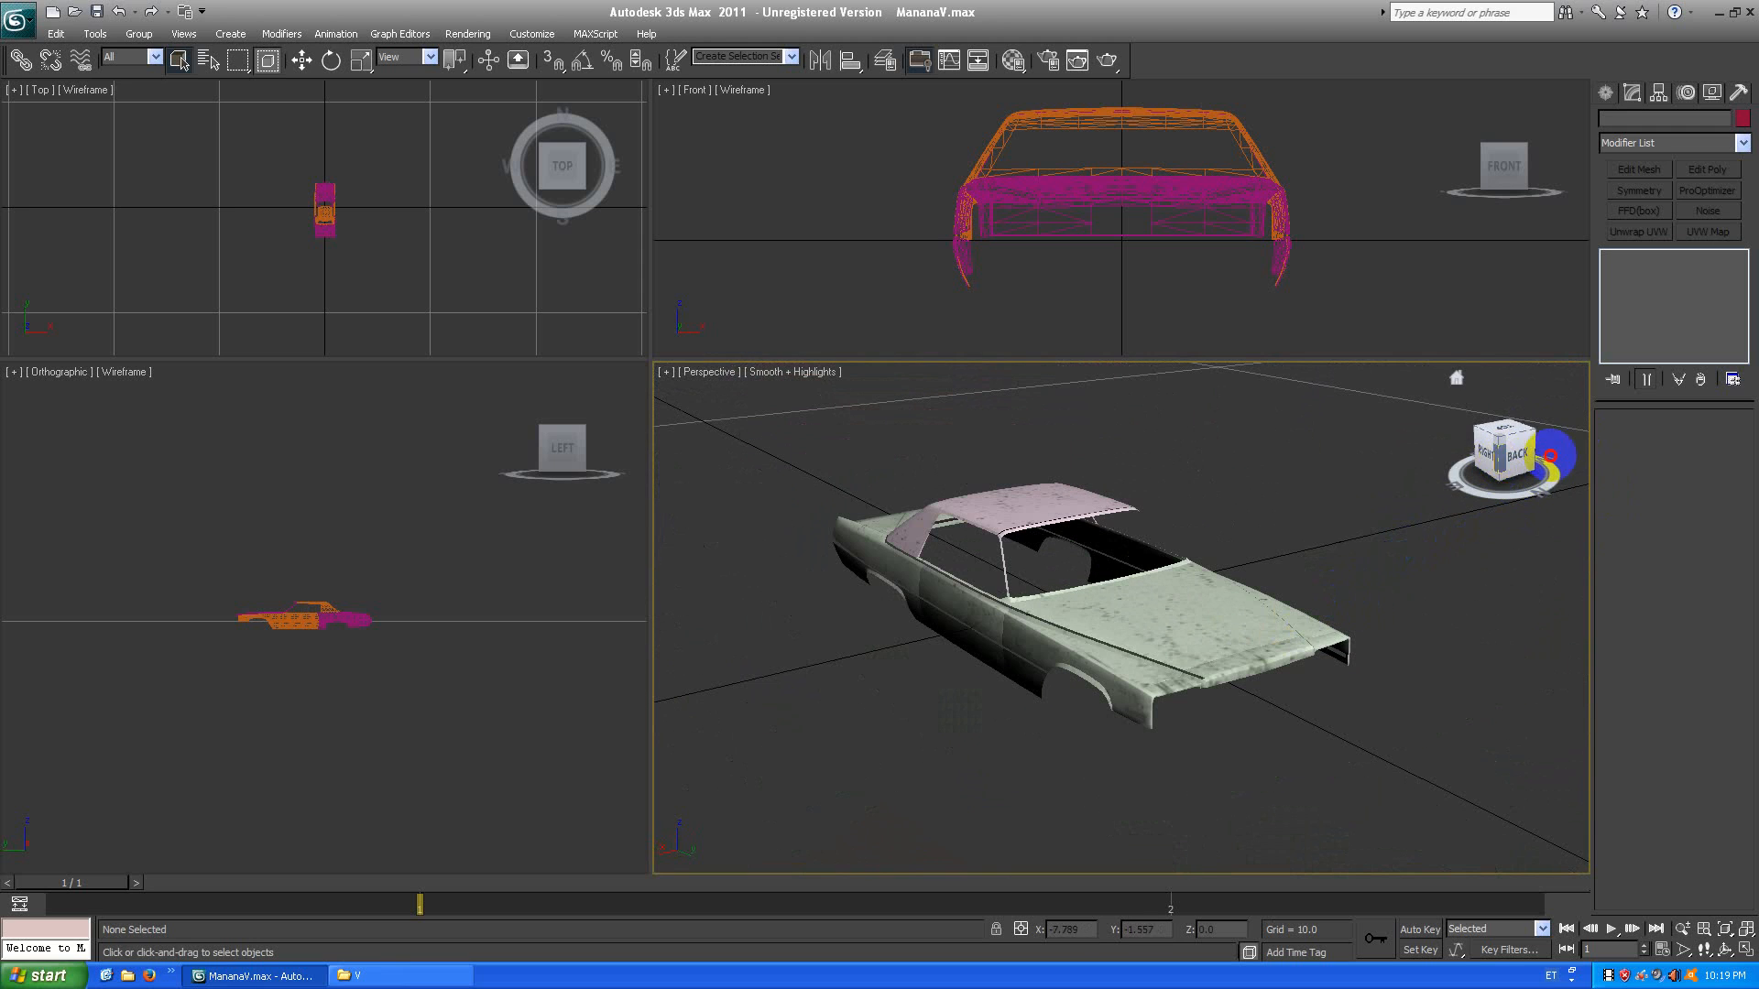
{"action": "left_click_drag", "start_coordinate": [1550, 457], "coordinate": [1433, 534]}
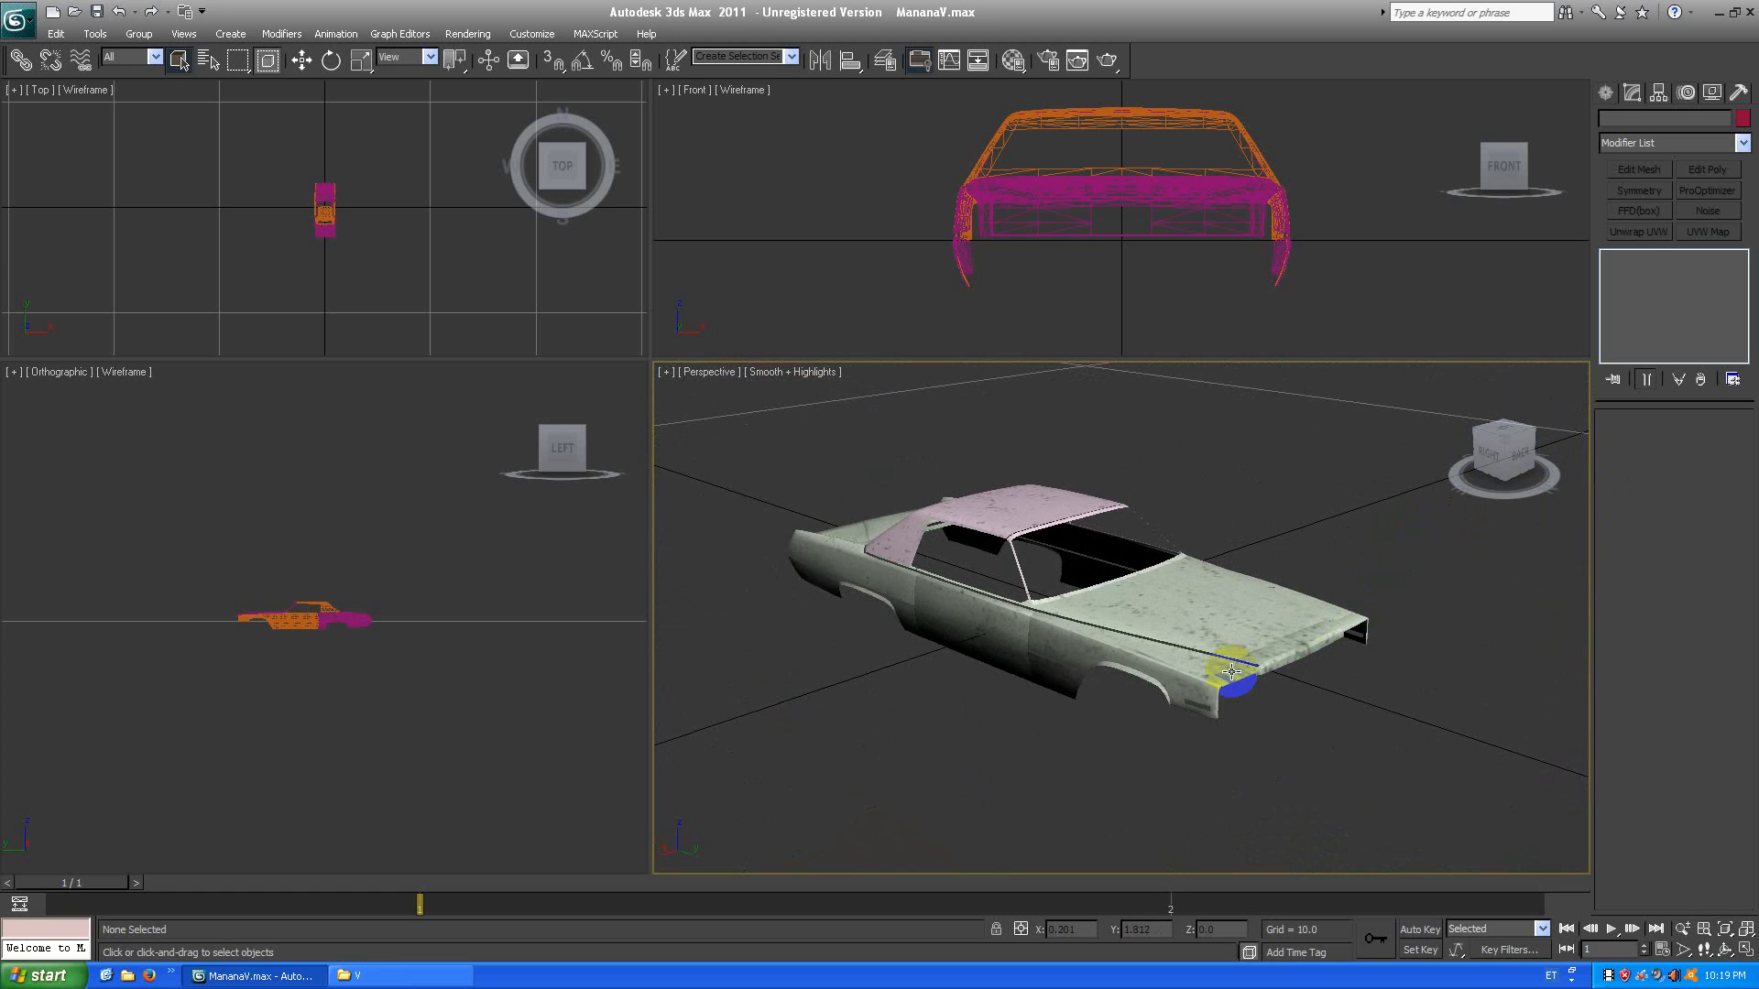
Apply Edit Mesh to all visible body objects and unhide all of their hidden elements.
{"action": "key", "text": "ctrl+a"}
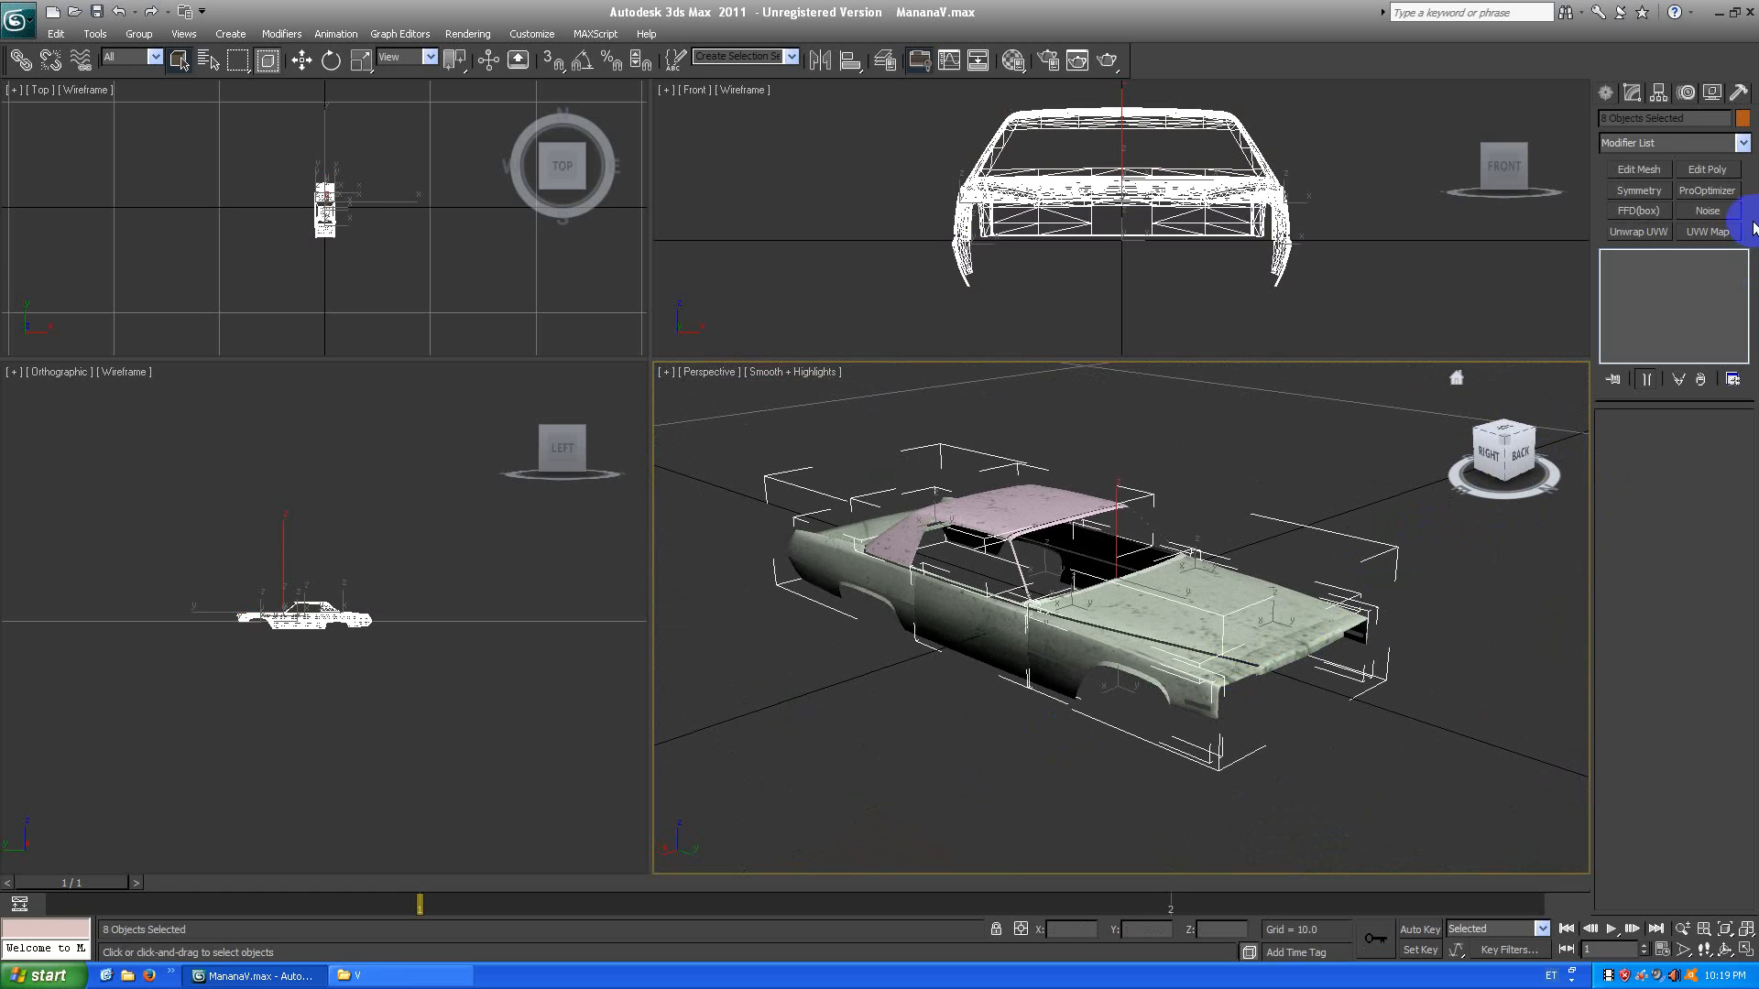
{"action": "left_click", "coordinate": [1638, 170]}
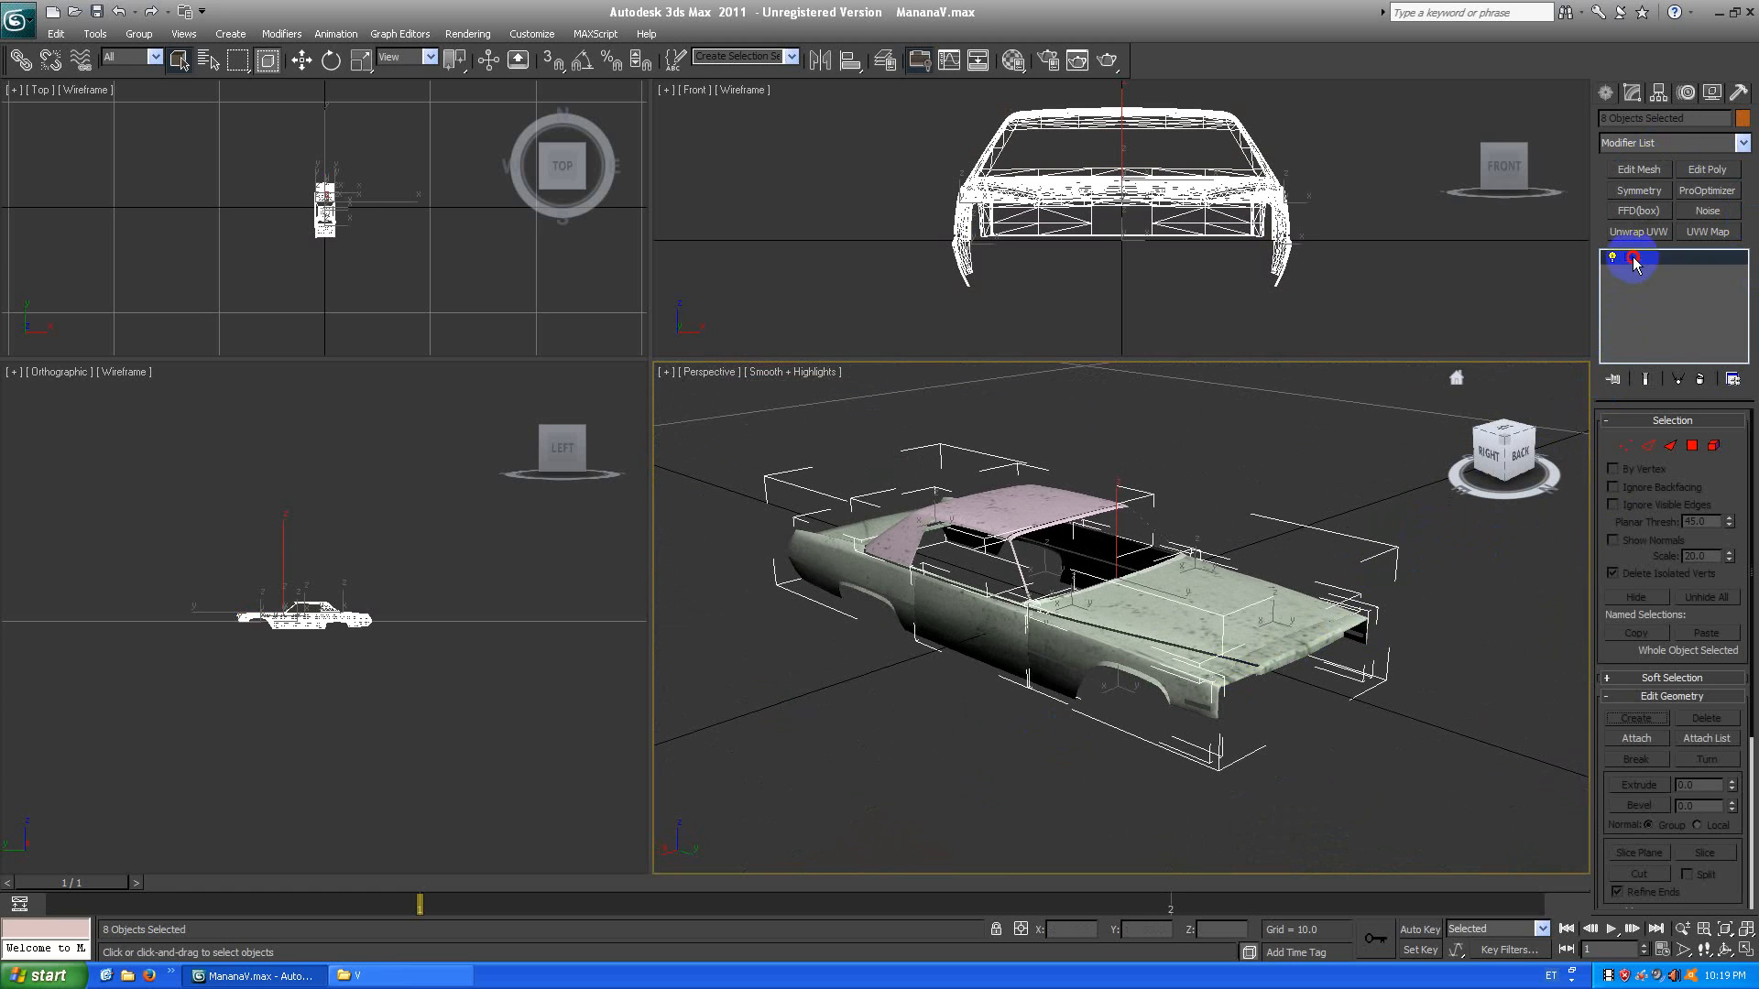
{"action": "left_click", "coordinate": [1634, 259]}
{"action": "left_click", "coordinate": [1665, 330]}
{"action": "key", "text": "ctrl+a"}
{"action": "left_click", "coordinate": [1249, 492]}
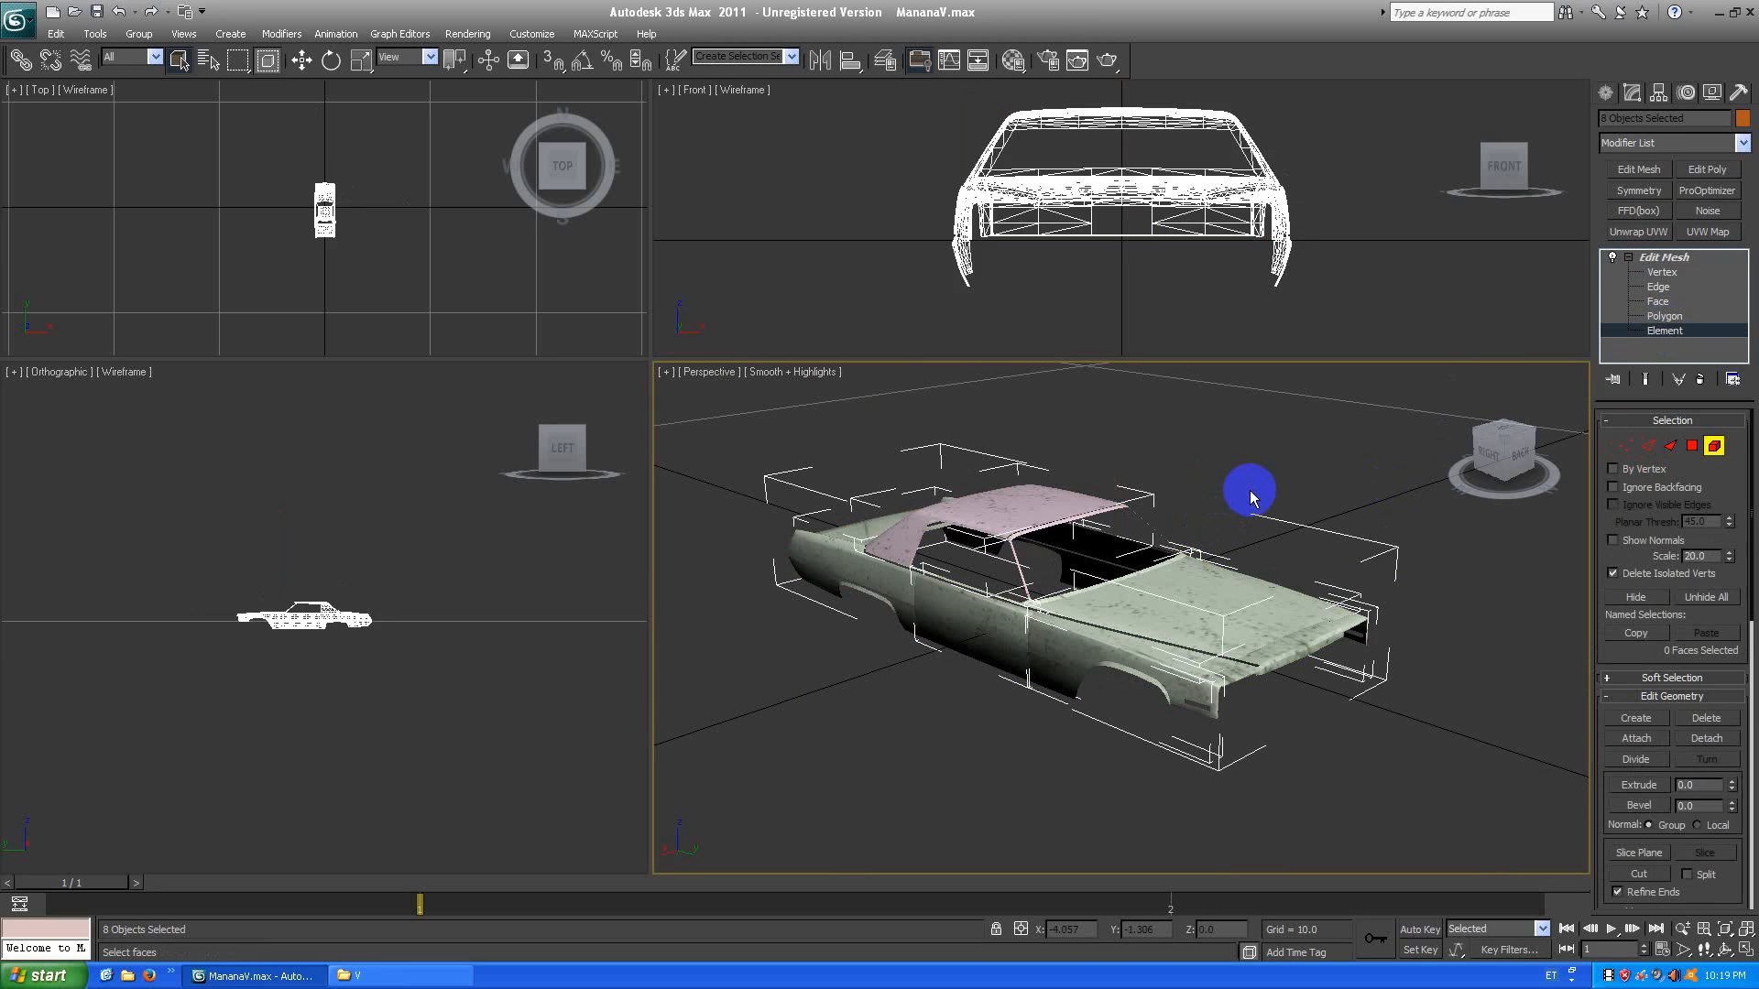
{"action": "key", "text": "ctrl+a"}
{"action": "left_click", "coordinate": [1705, 597]}
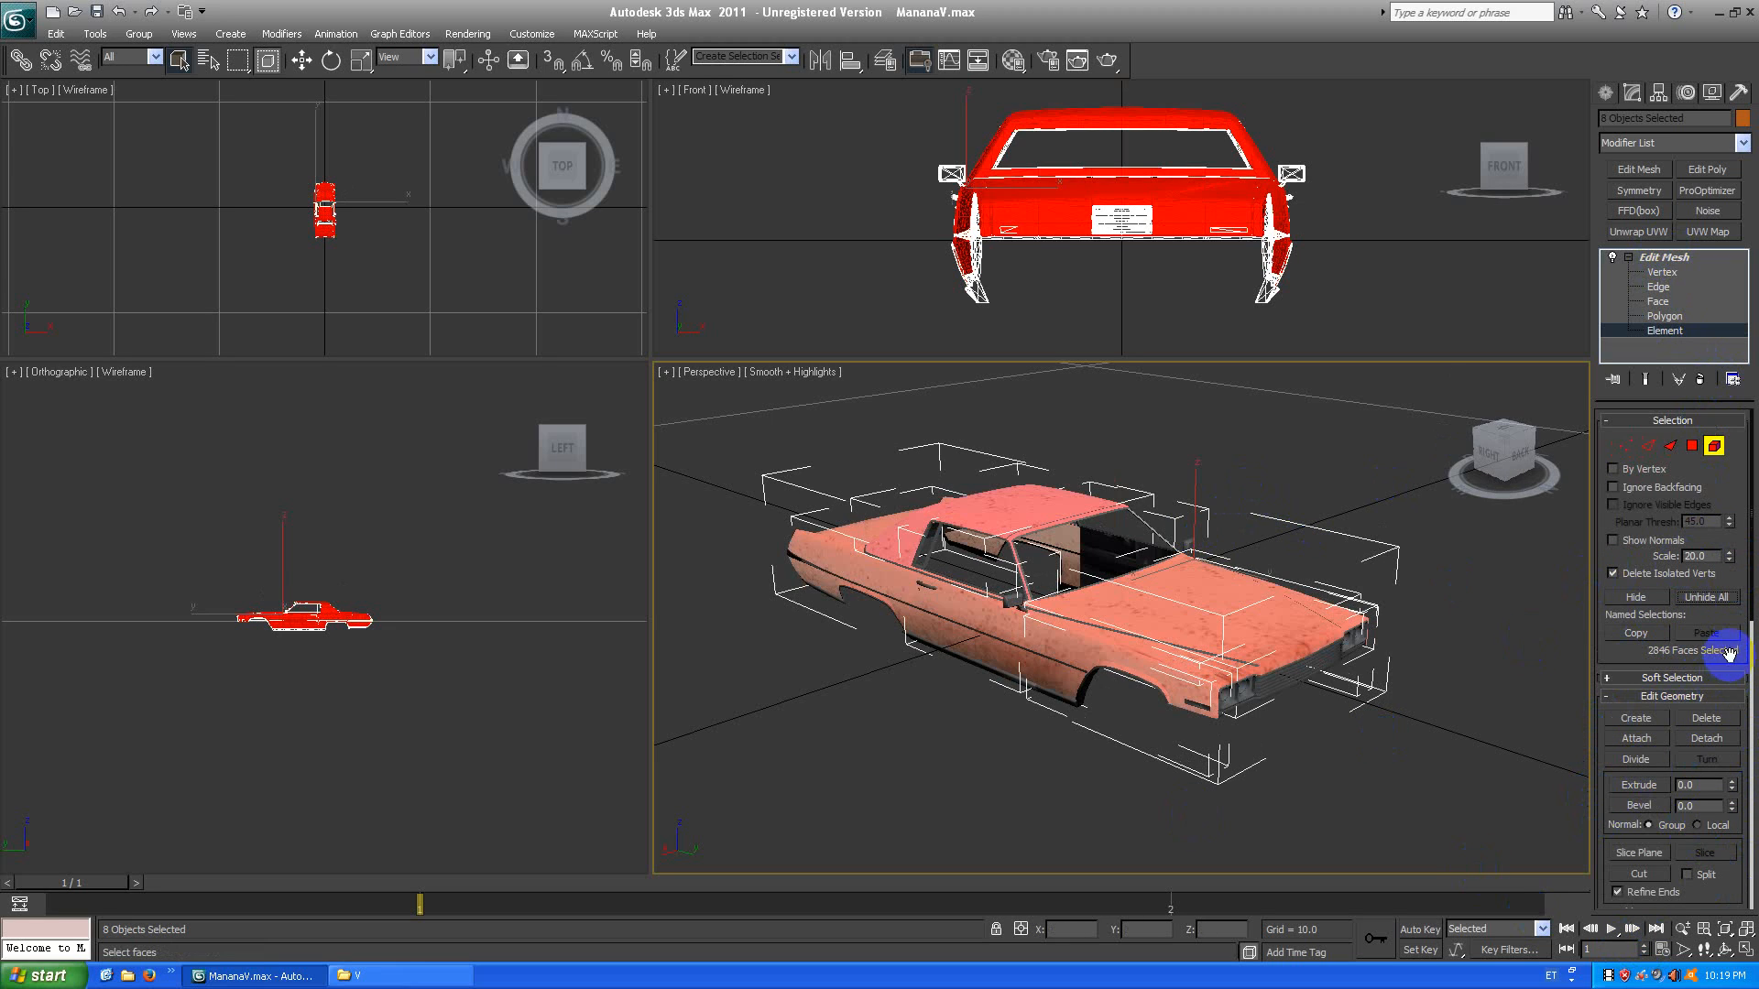
Collapse the Edit Mesh modifier on all the body objects and clear the selection.
{"action": "left_click", "coordinate": [1682, 259]}
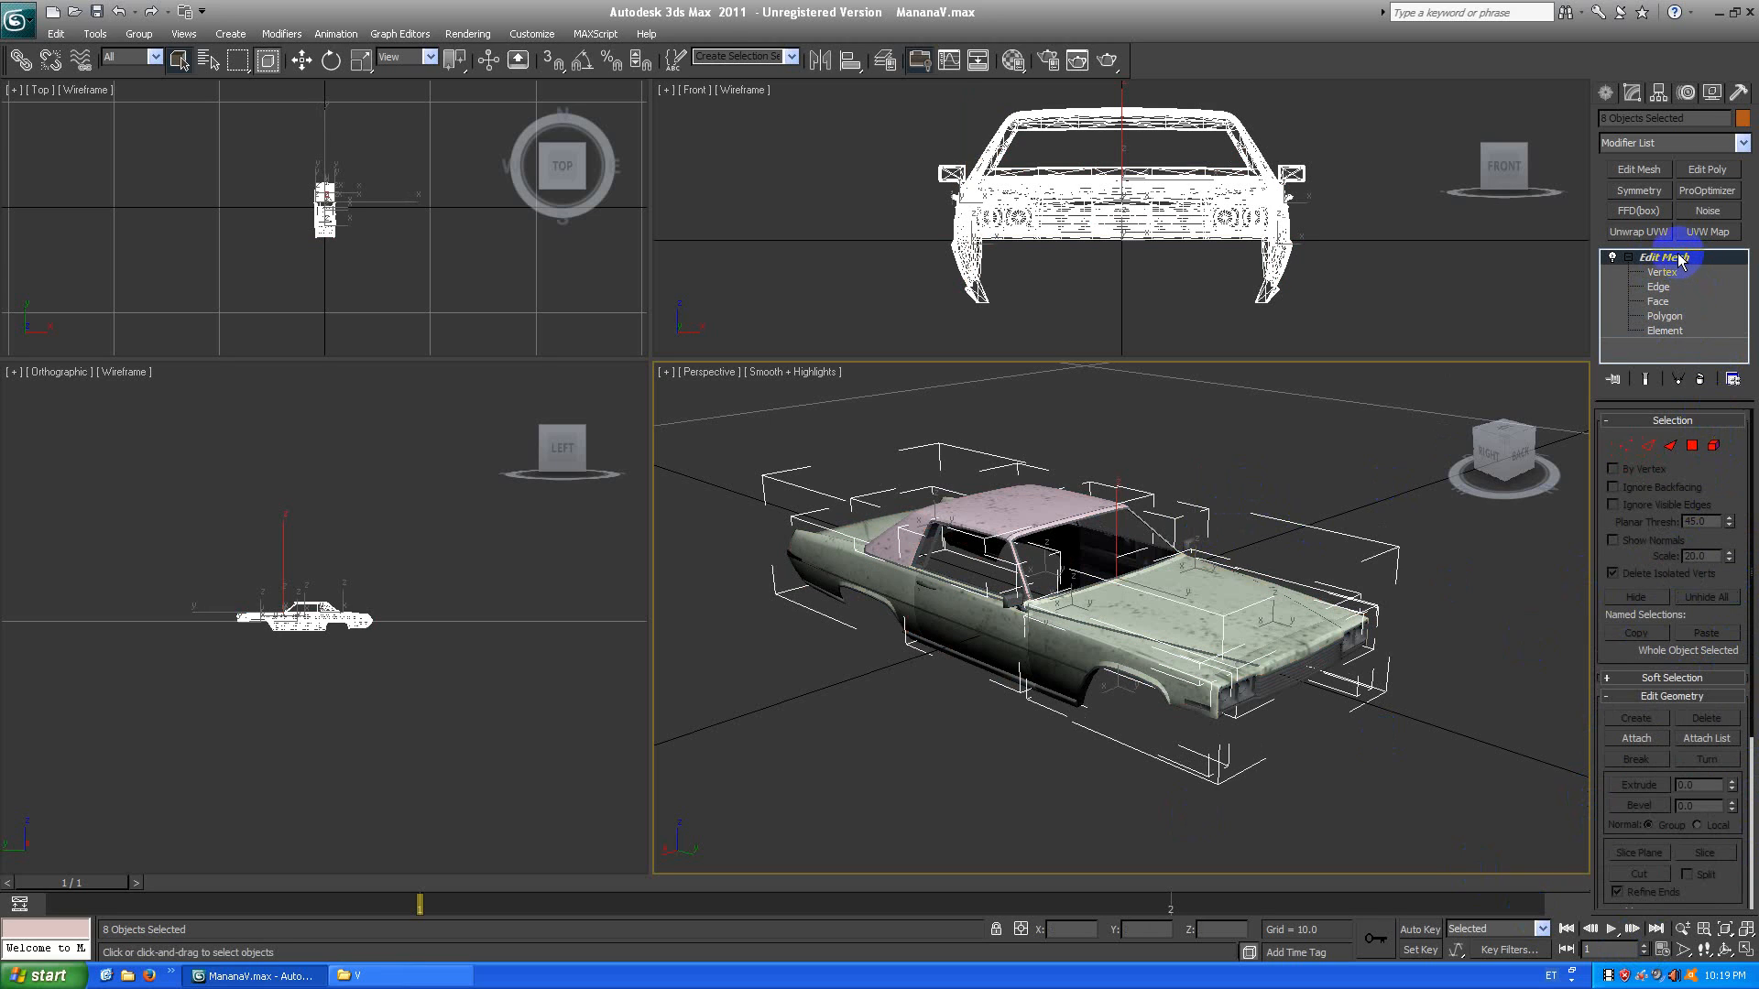
{"action": "right_click", "coordinate": [1678, 256]}
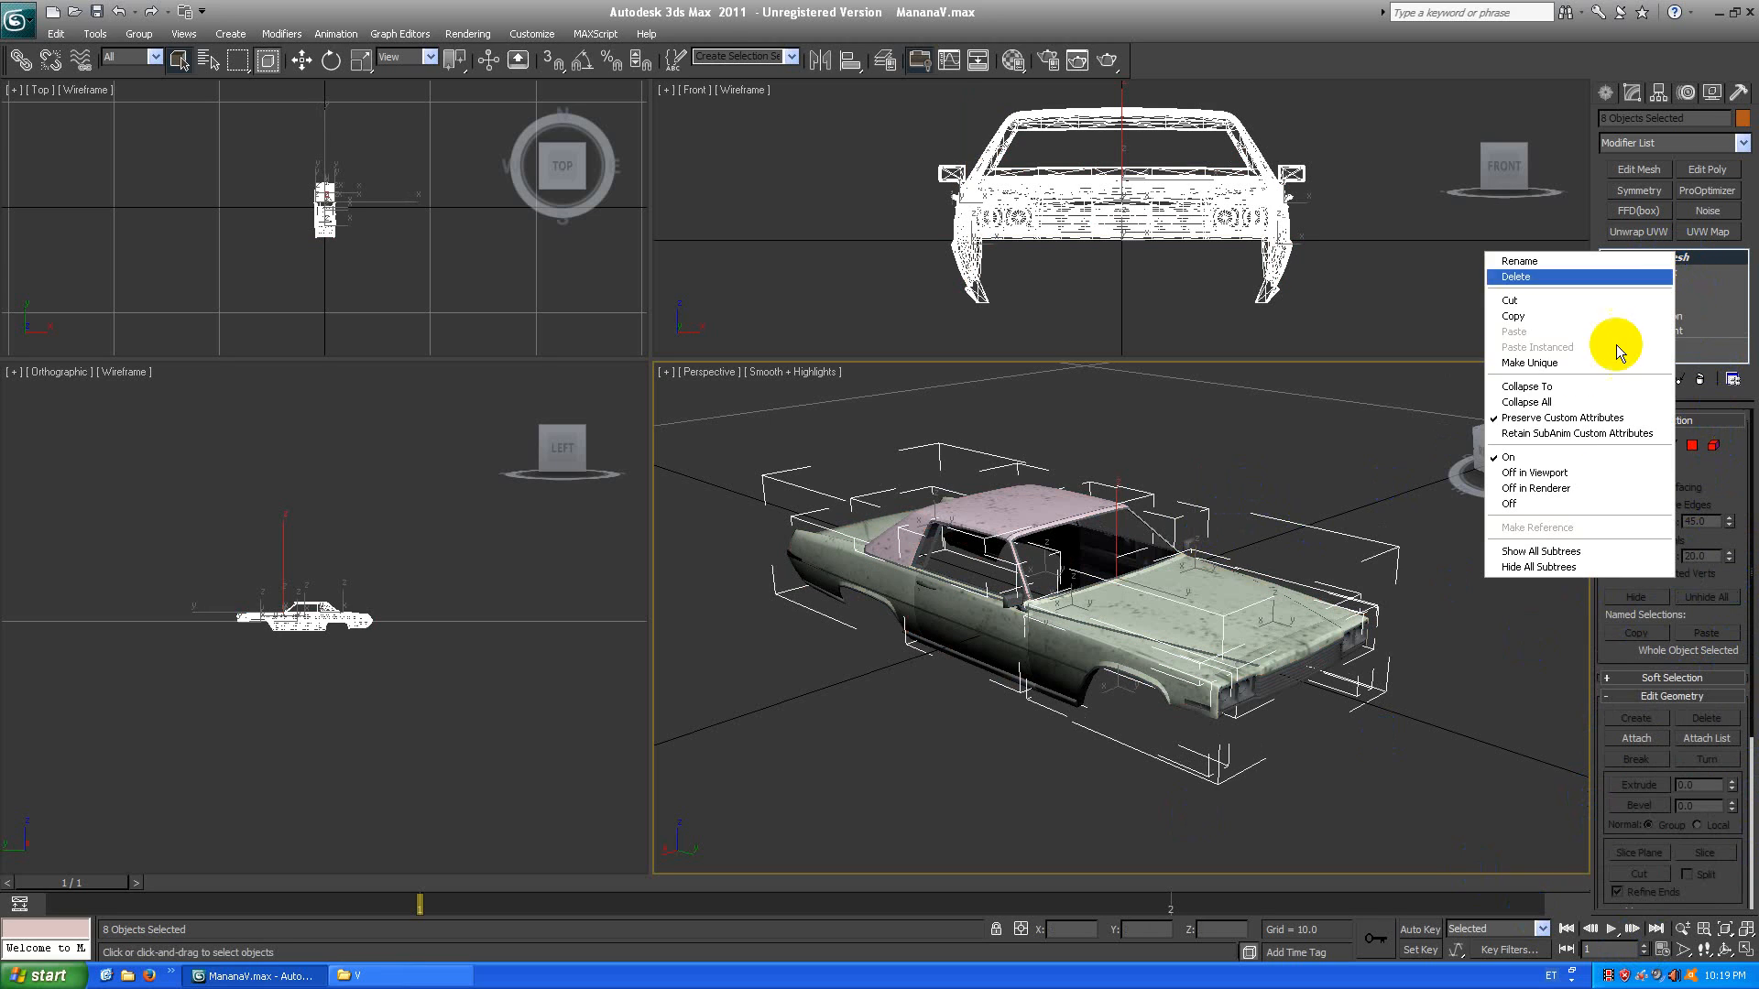
{"action": "left_click", "coordinate": [1580, 403]}
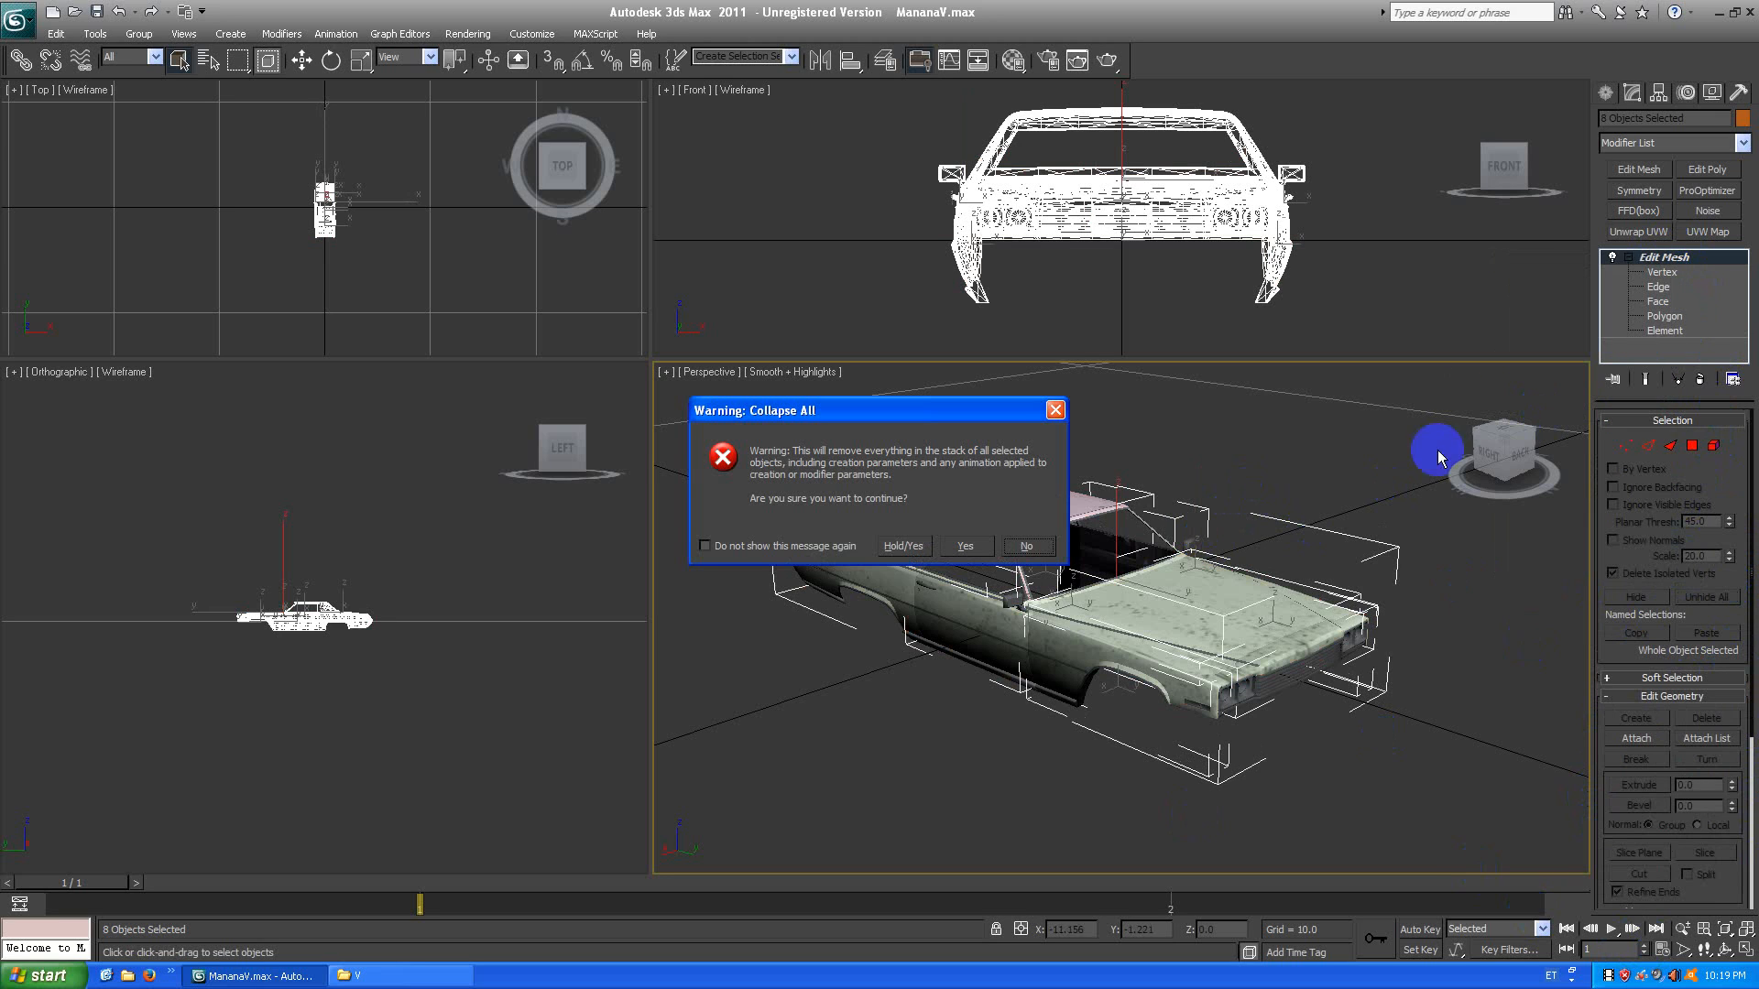
{"action": "left_click", "coordinate": [965, 546]}
{"action": "left_click", "coordinate": [1310, 432]}
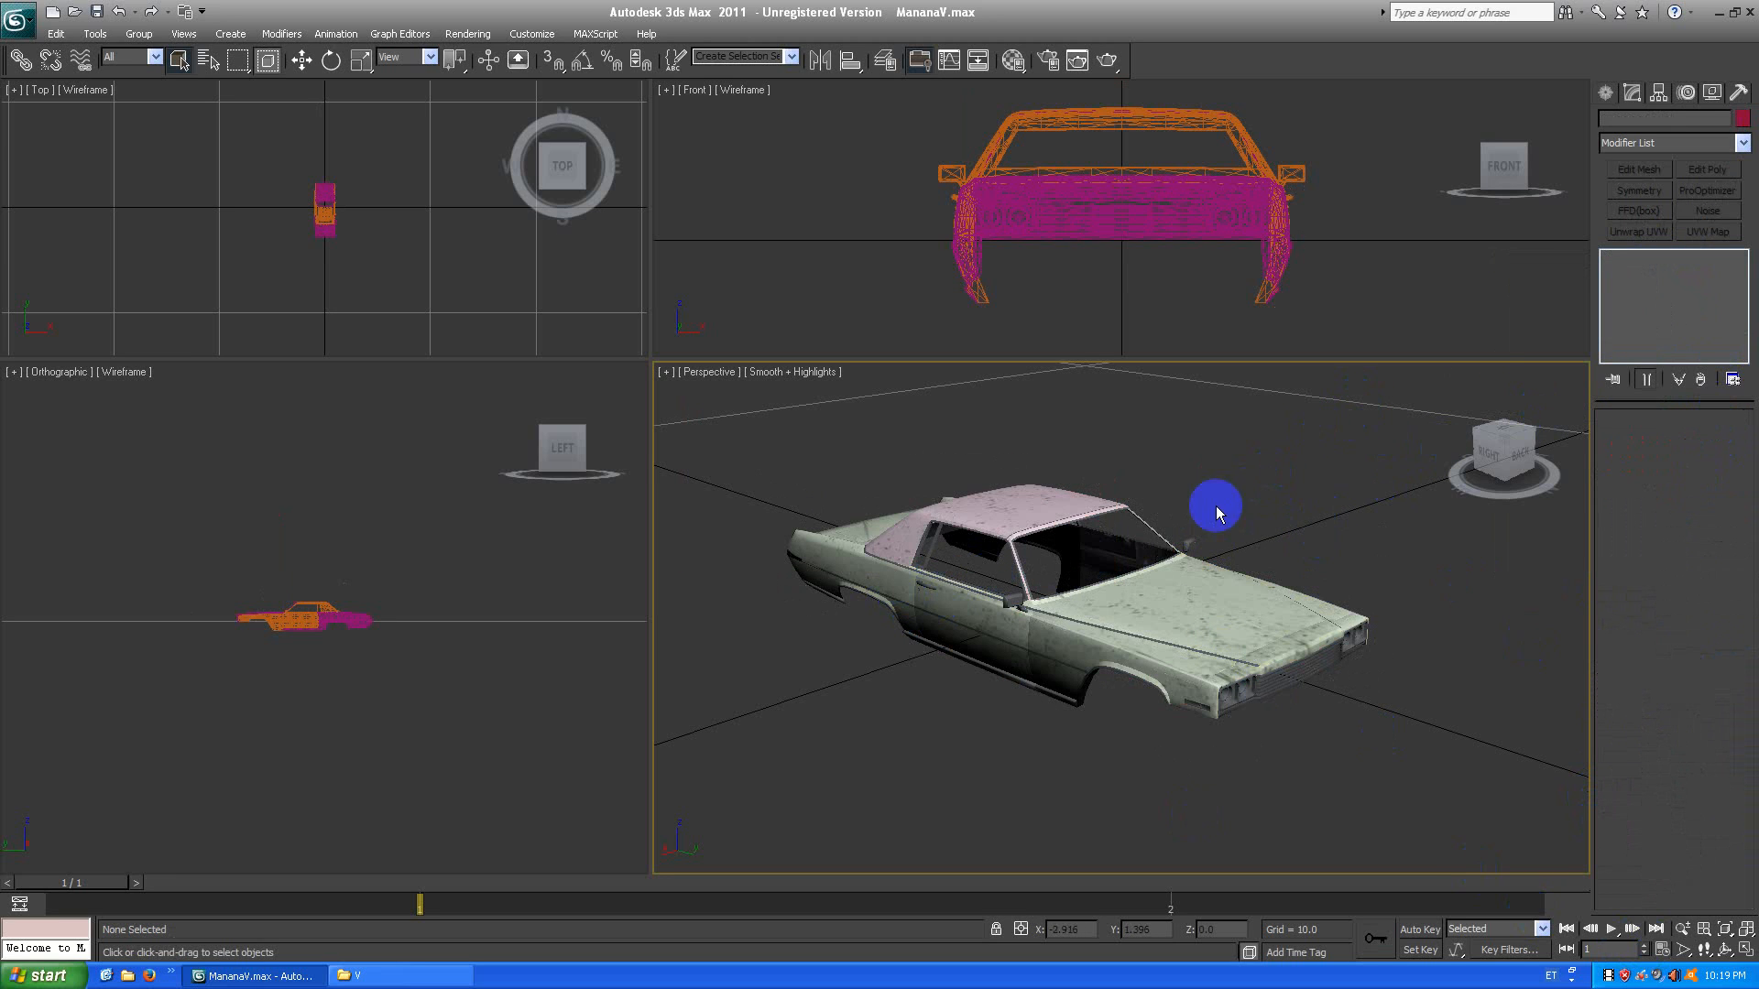
Unhide all hidden car objects and check the complete car from the side and the front.
{"action": "right_click", "coordinate": [946, 698]}
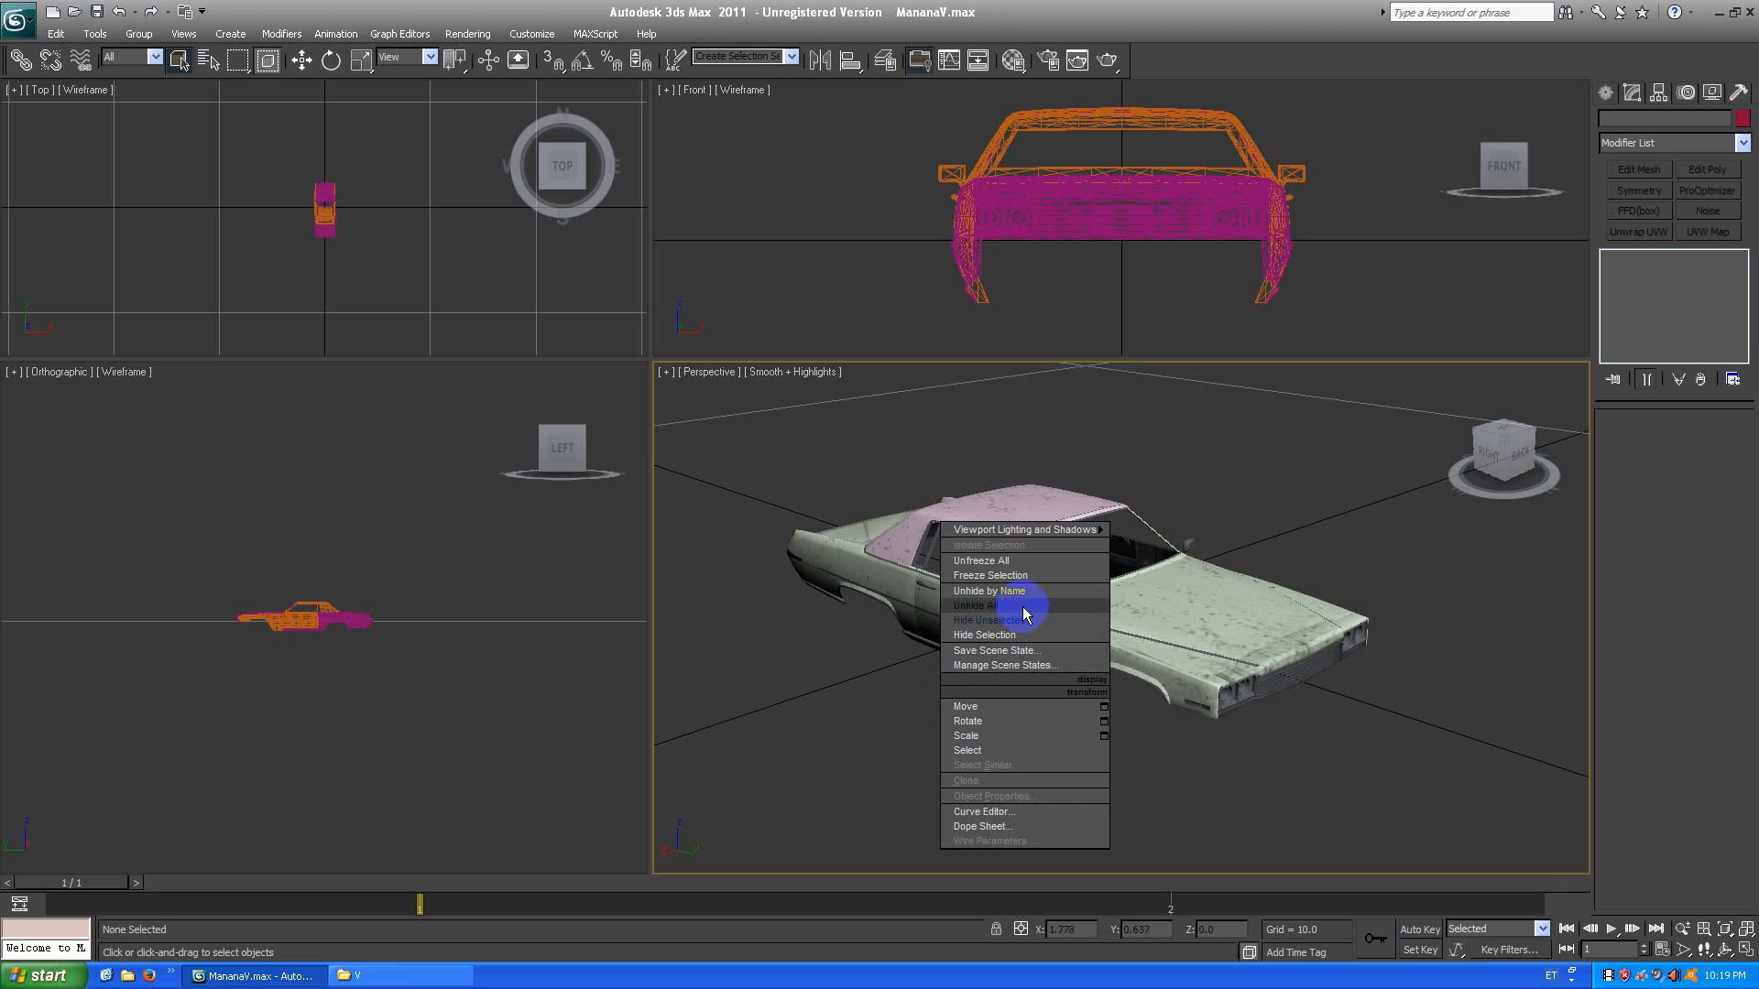
{"action": "left_click", "coordinate": [1022, 607]}
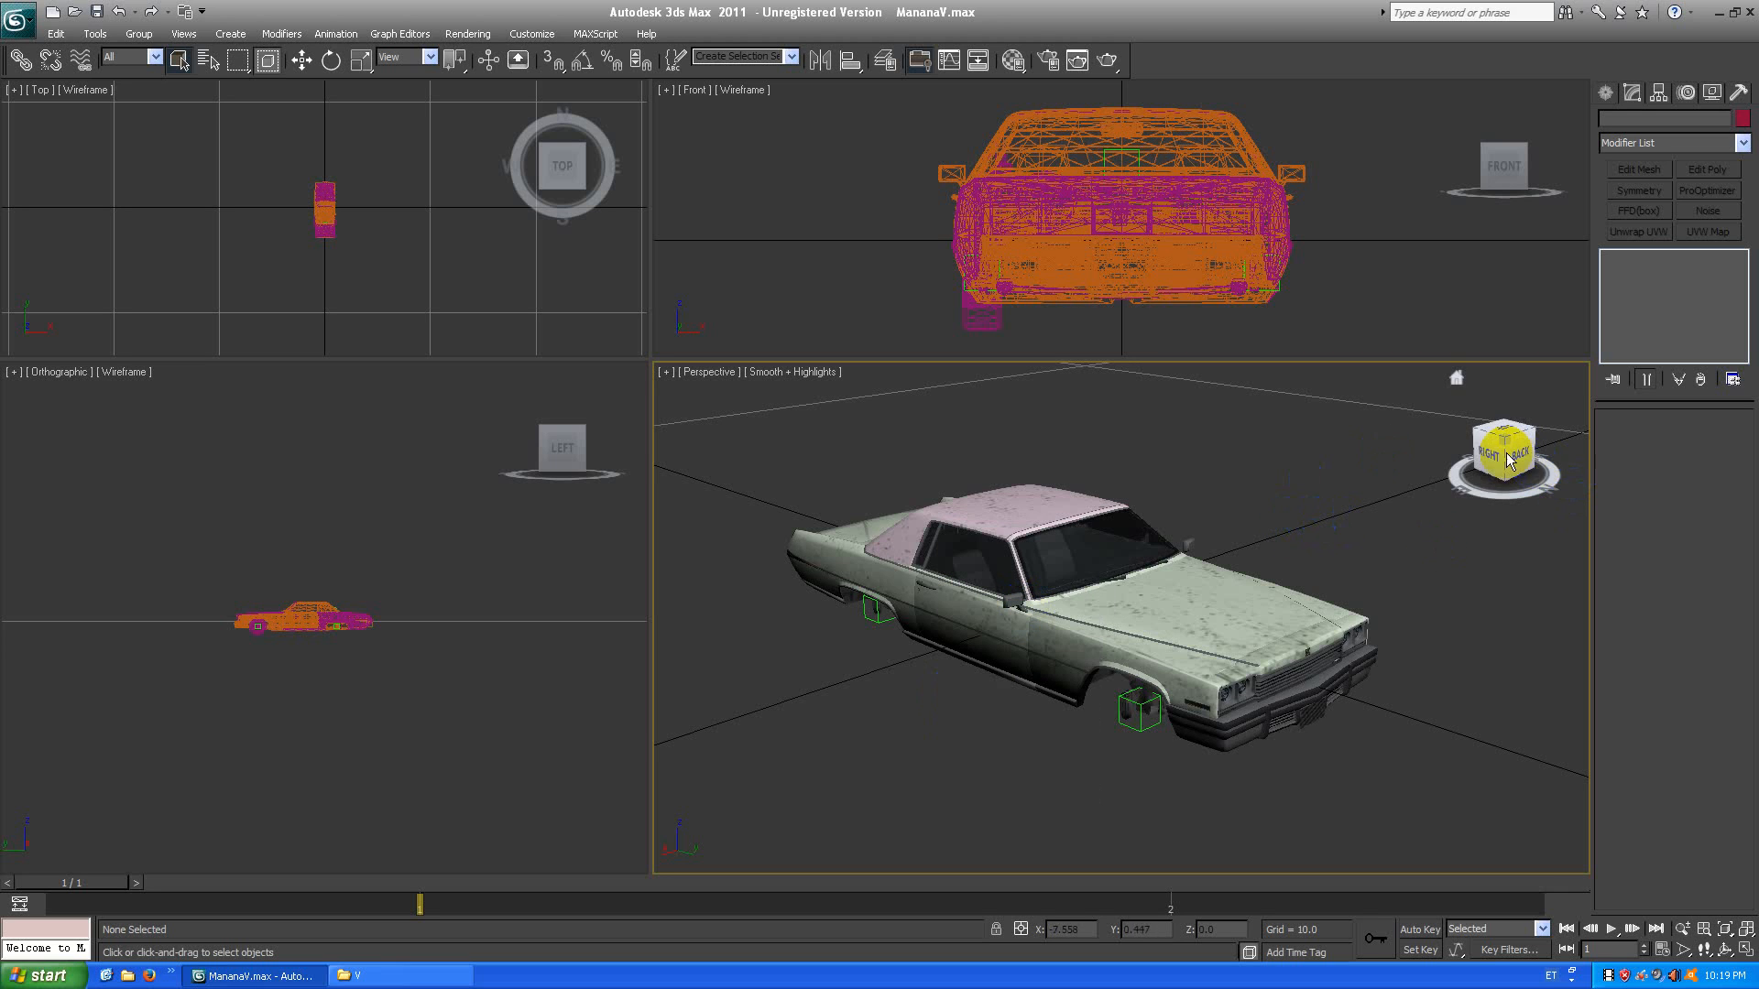
{"action": "left_click_drag", "start_coordinate": [1526, 454], "coordinate": [1118, 703]}
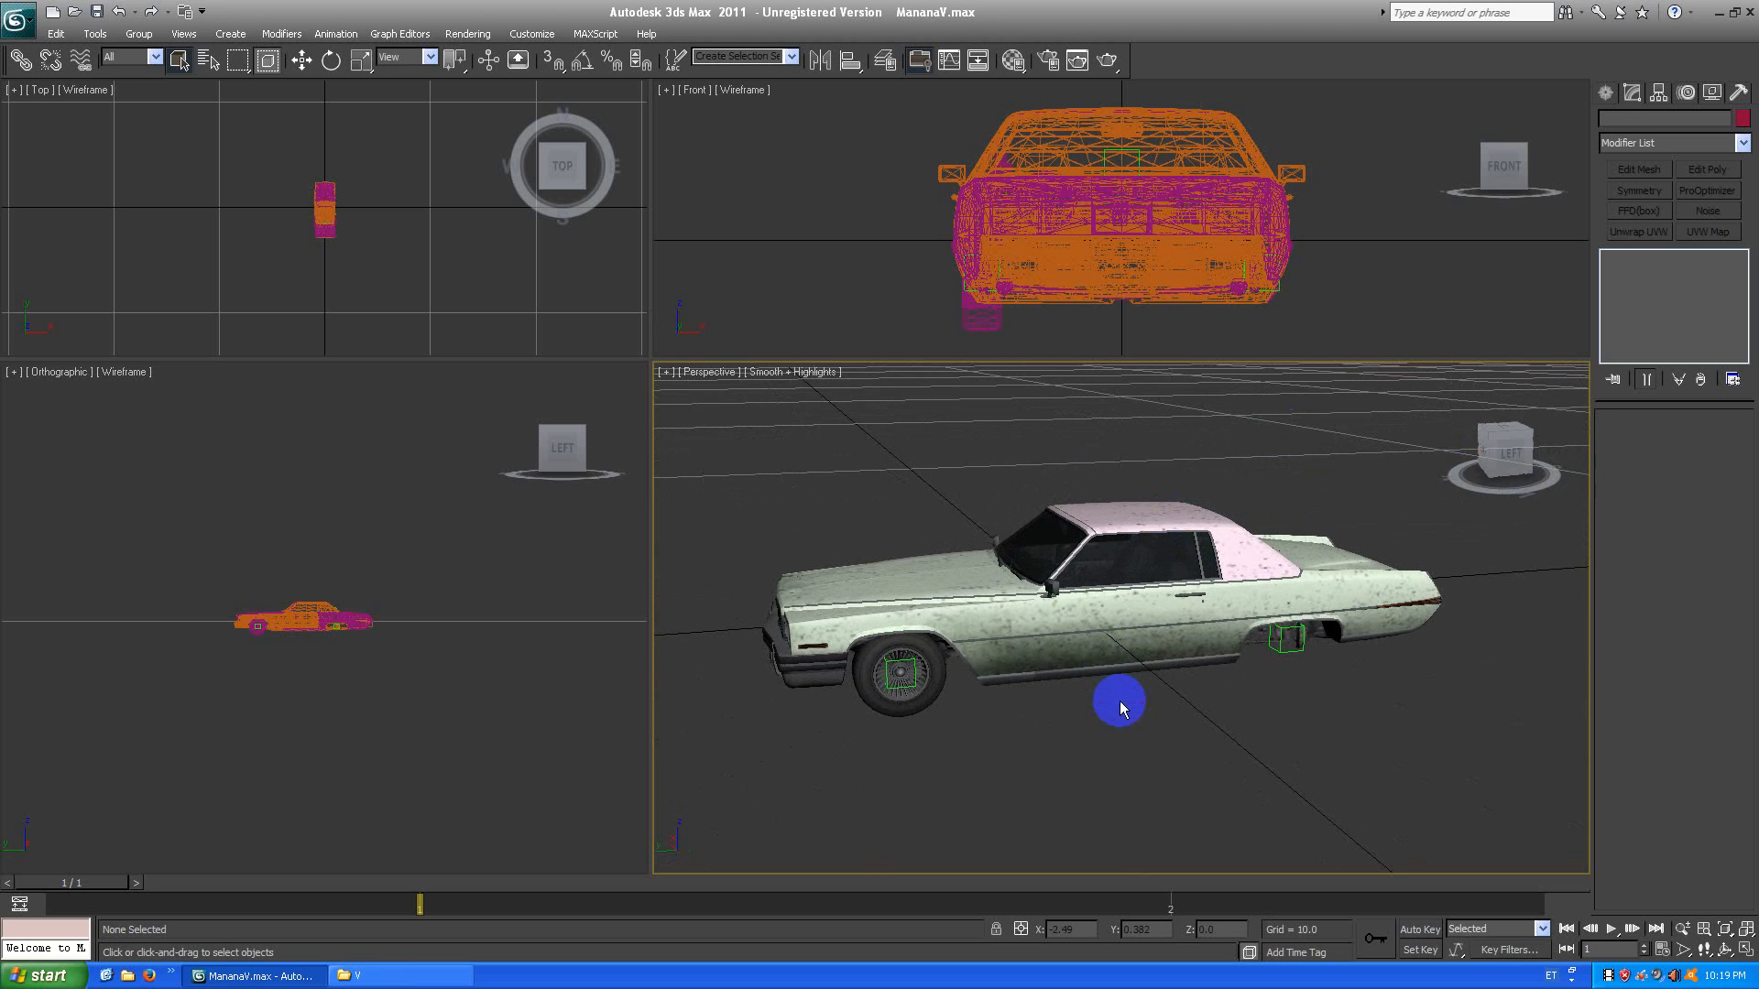
{"action": "left_click_drag", "start_coordinate": [1496, 453], "coordinate": [689, 464]}
{"action": "scroll", "coordinate": [1136, 696], "scroll_direction": "up", "scroll_amount": 4}
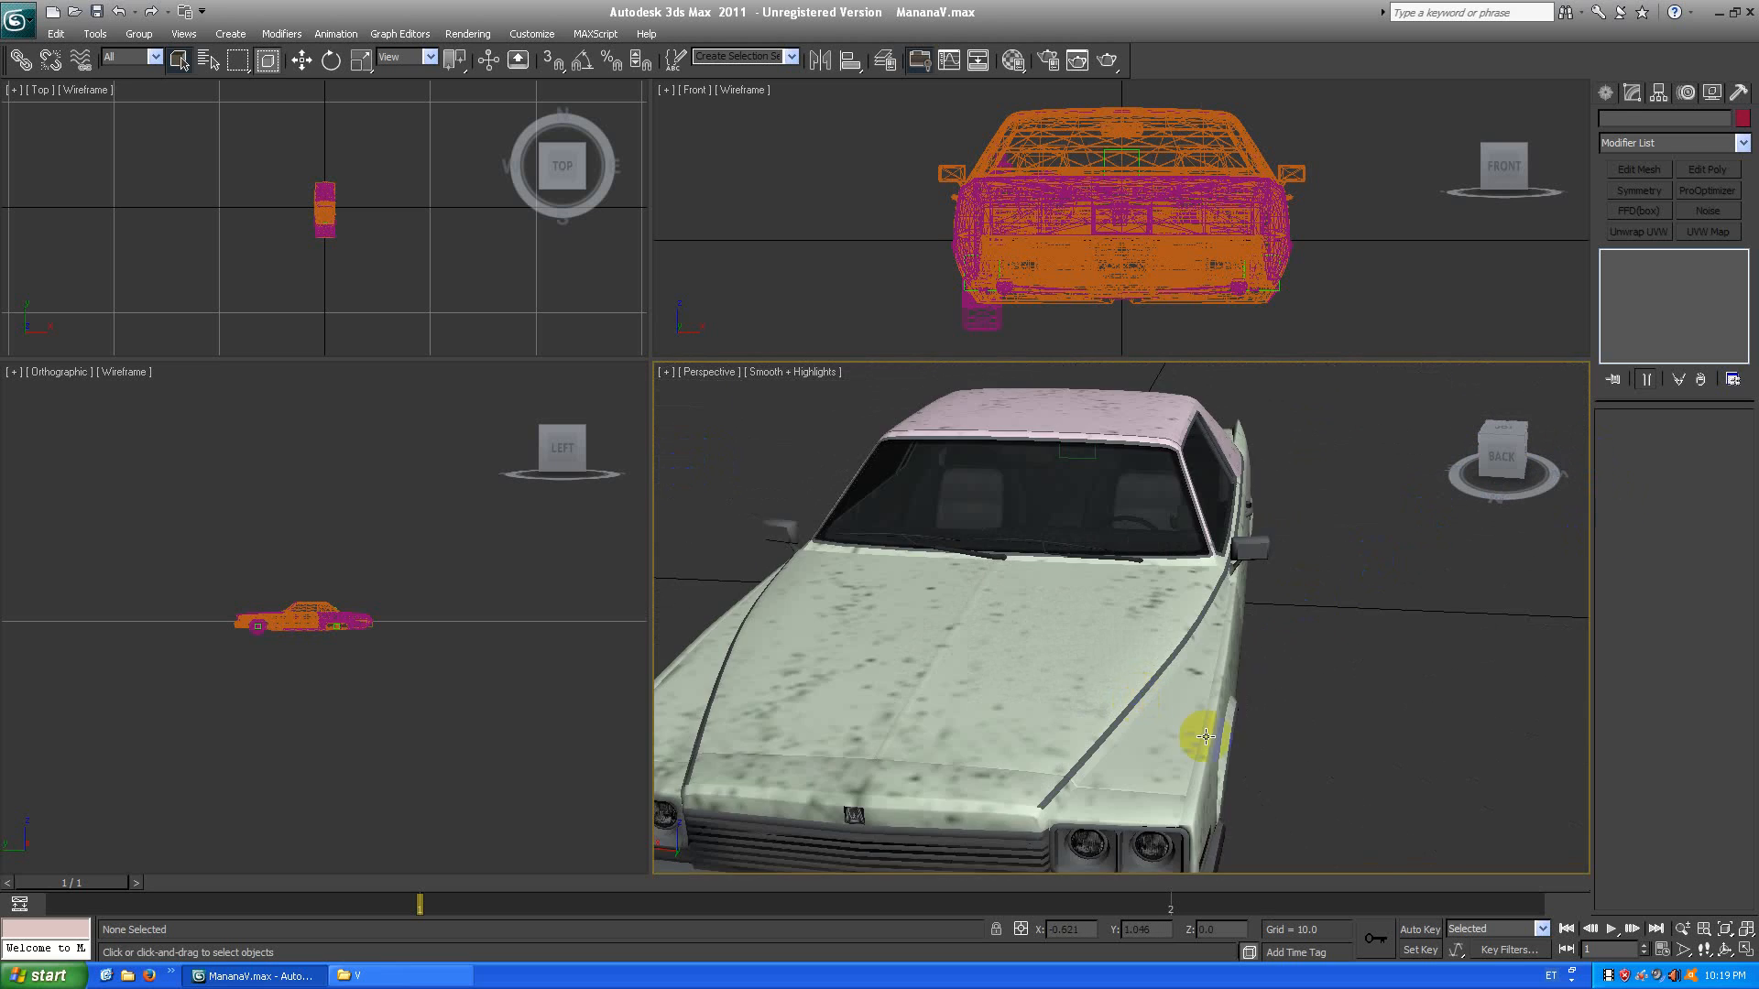
{"action": "middle_click_drag", "start_coordinate": [1148, 774], "coordinate": [1028, 733]}
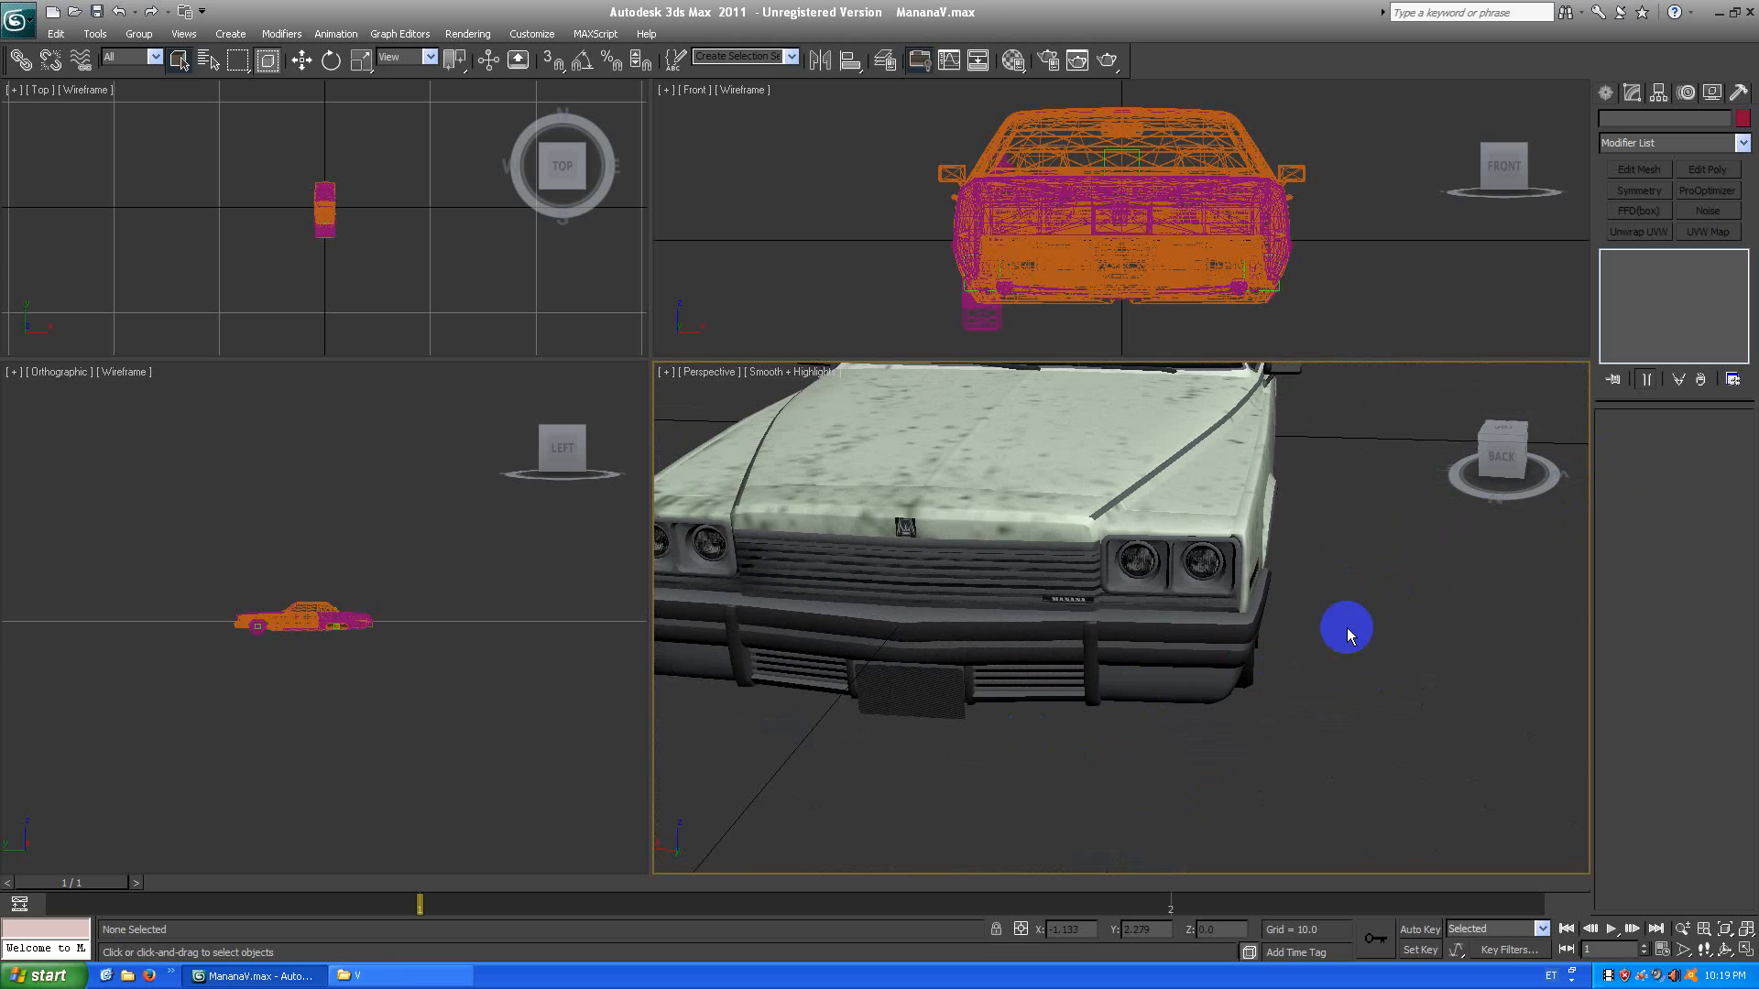
Hide every object except the front bumper bumper_f and view it straight from the front.
{"action": "left_click", "coordinate": [1143, 666]}
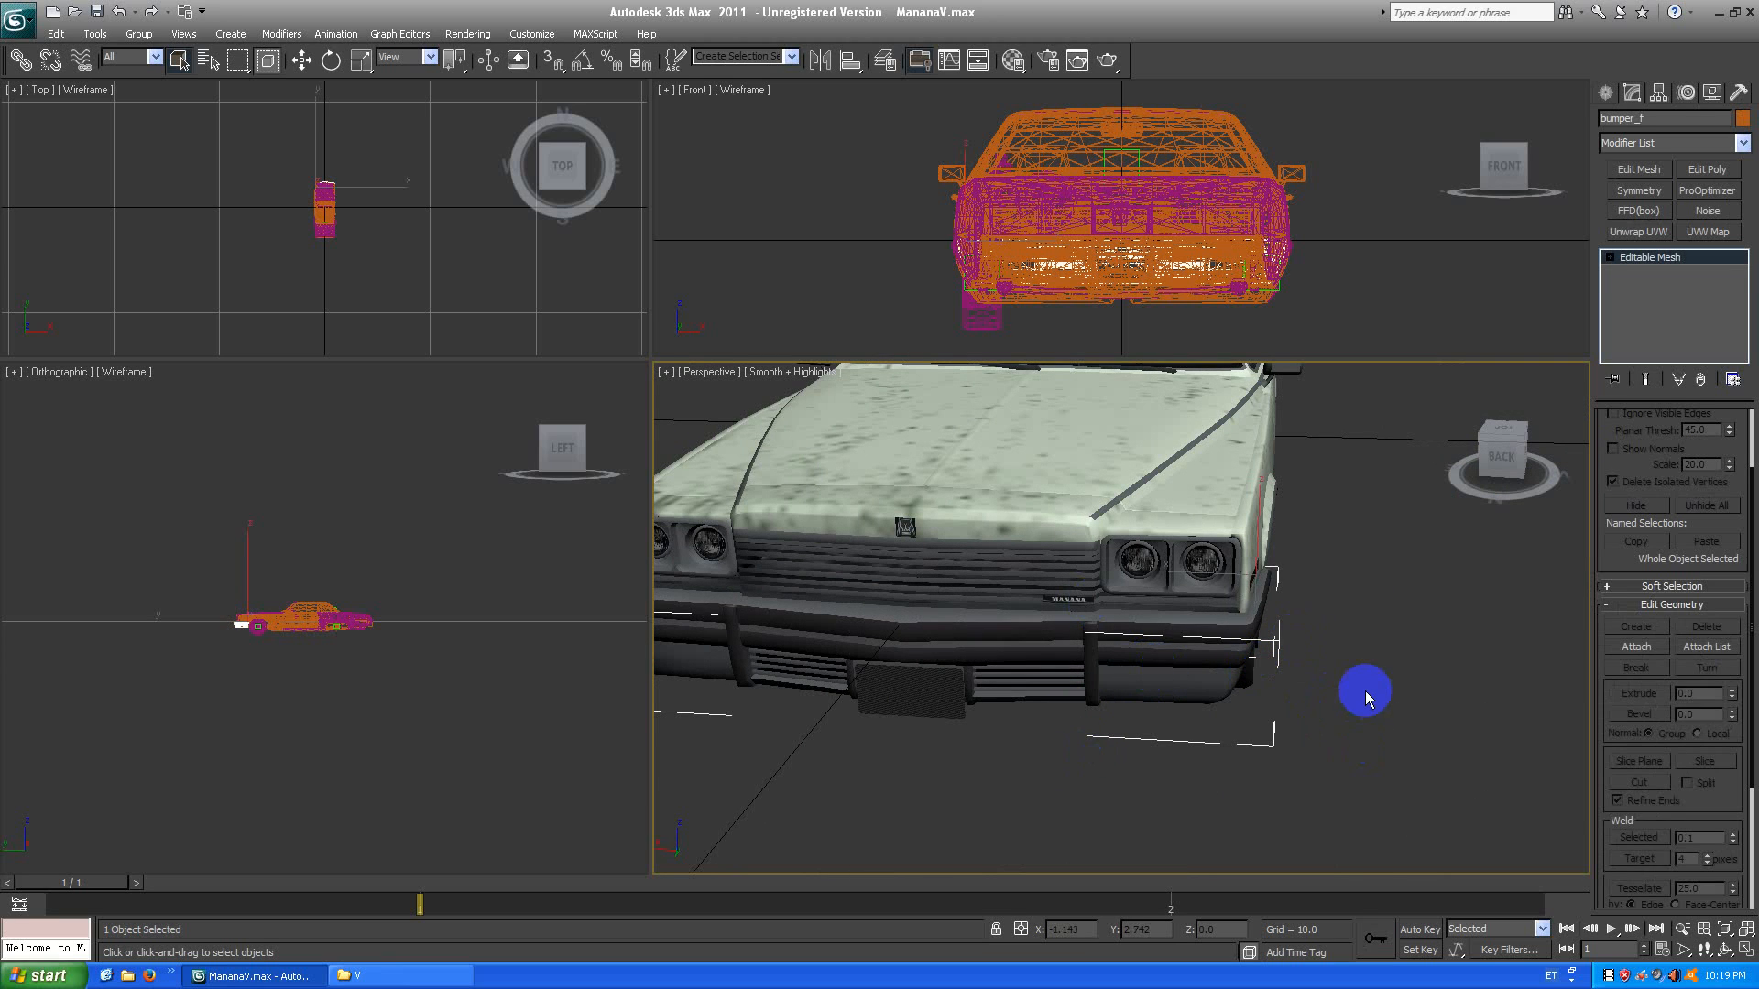
{"action": "right_click", "coordinate": [1327, 627]}
{"action": "left_click", "coordinate": [1403, 549]}
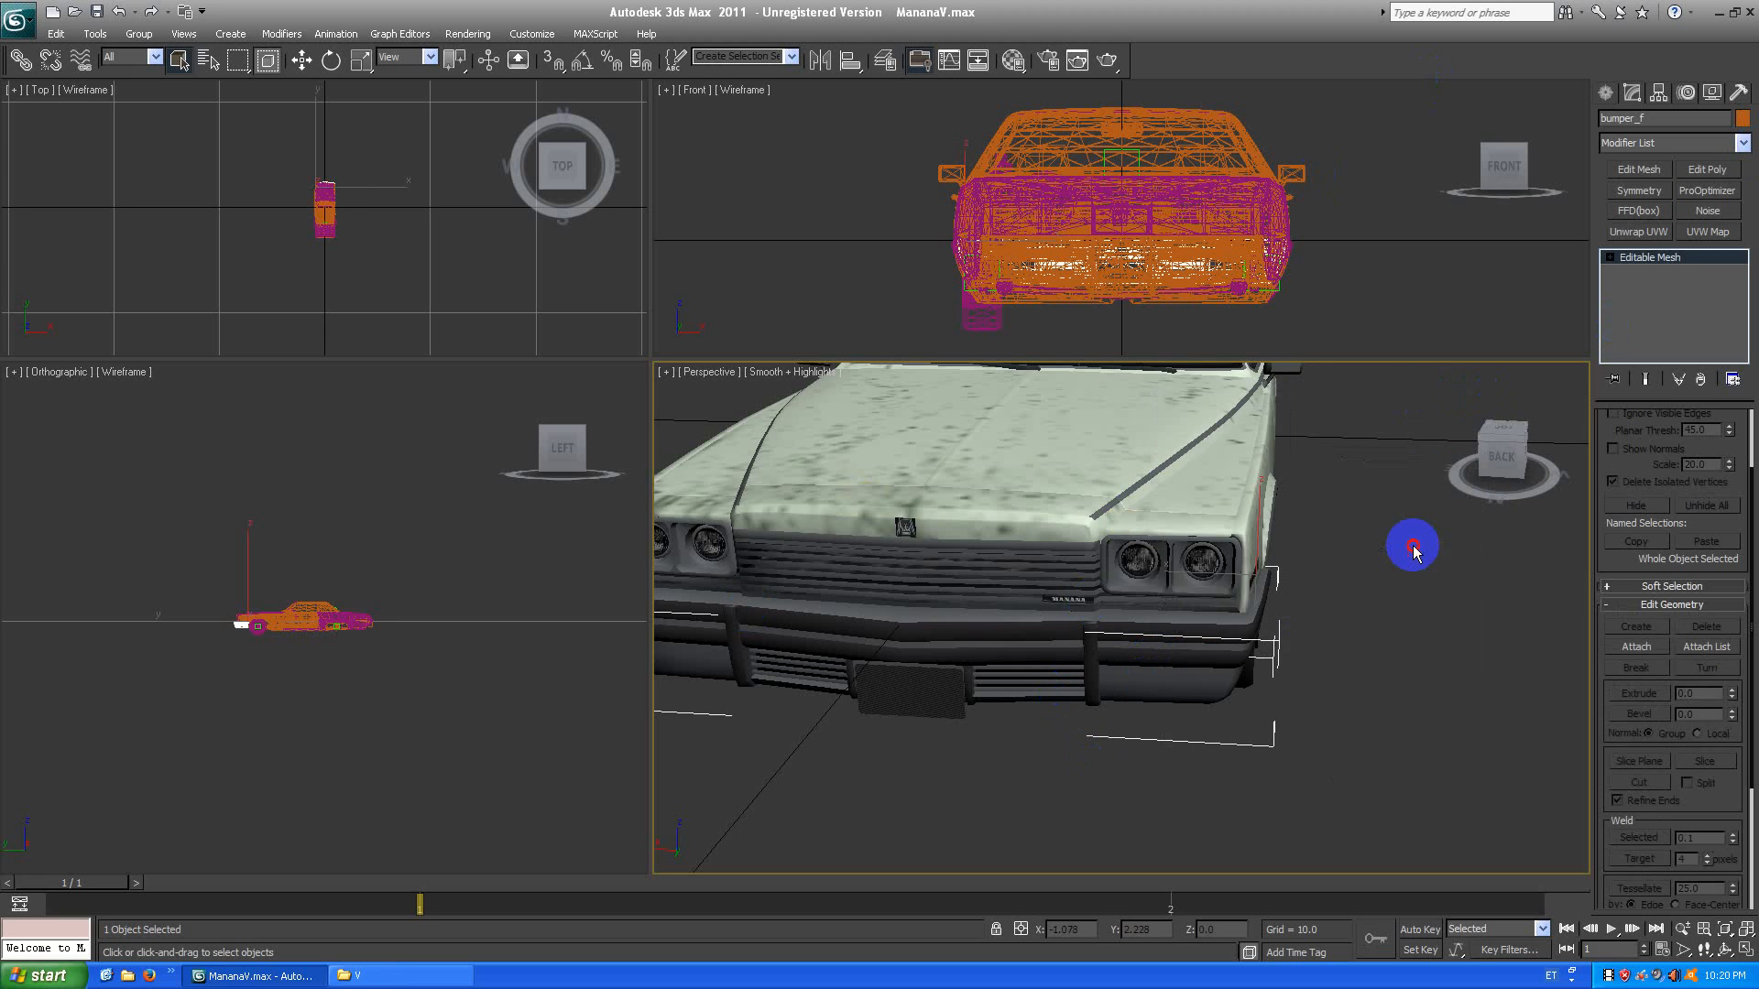
{"action": "left_click_drag", "start_coordinate": [1498, 453], "coordinate": [1276, 444]}
{"action": "left_click", "coordinate": [1503, 439]}
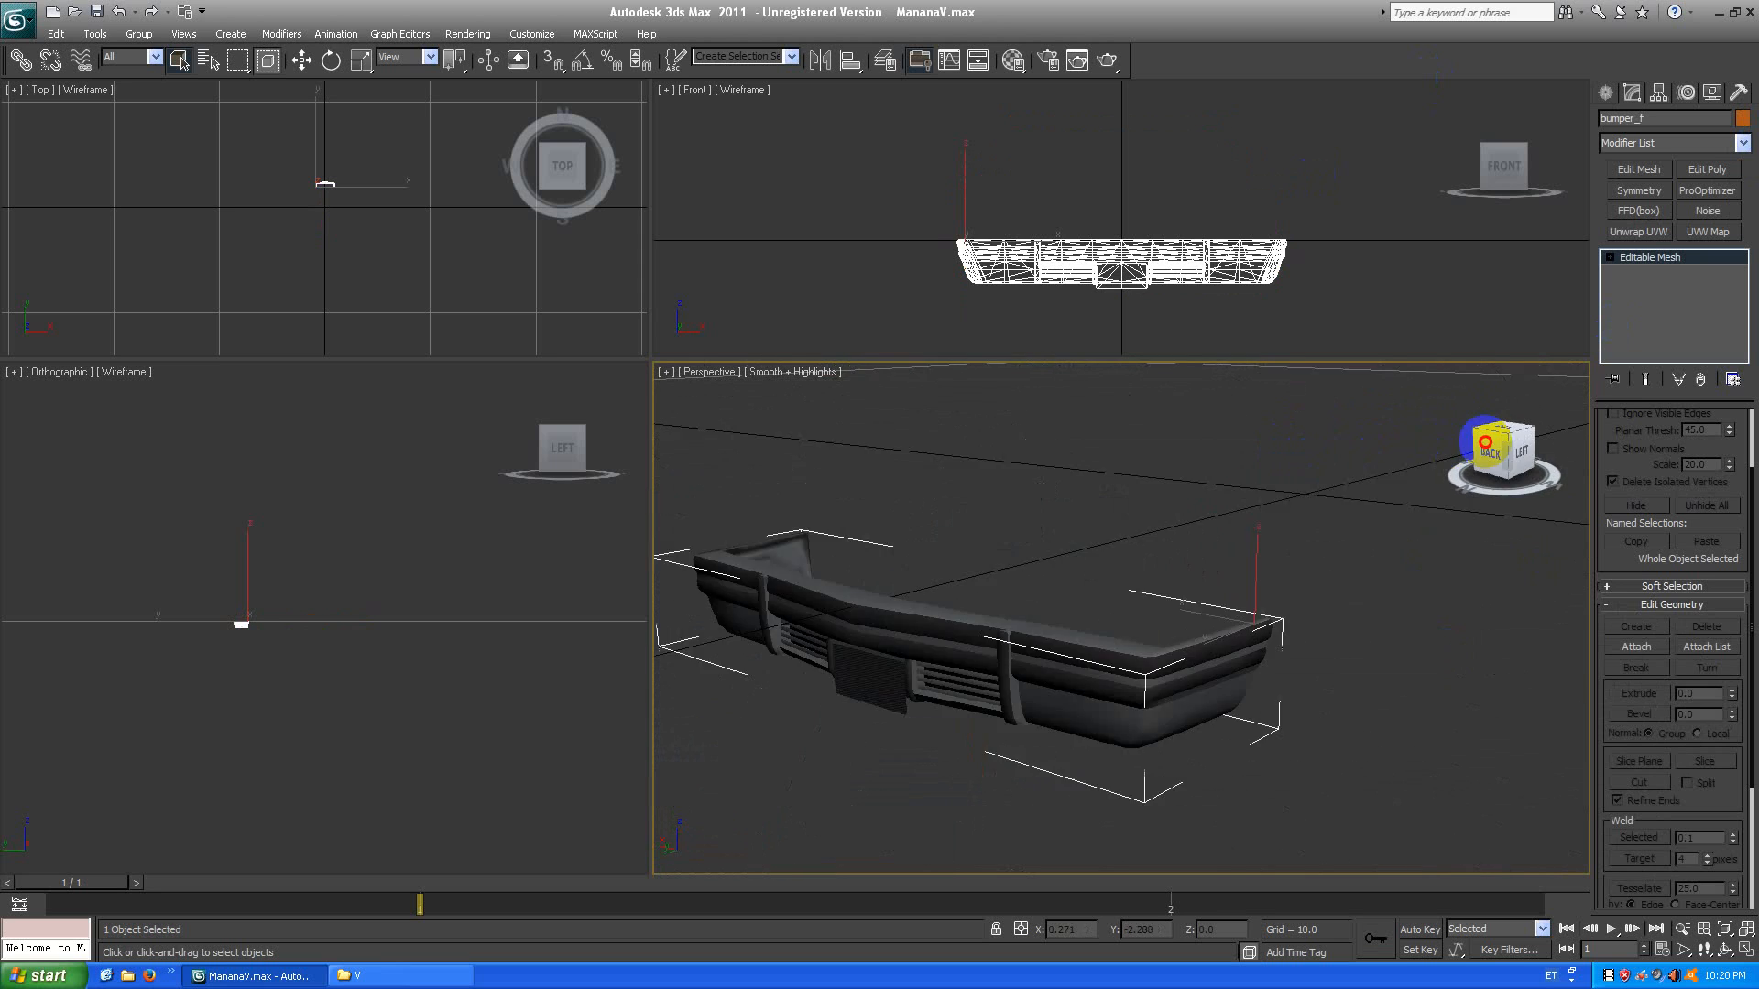
Pick the front bumper's Multi/Sub-Object material into the first Material Editor slot and bring the bumper into full view.
{"action": "key", "text": "m"}
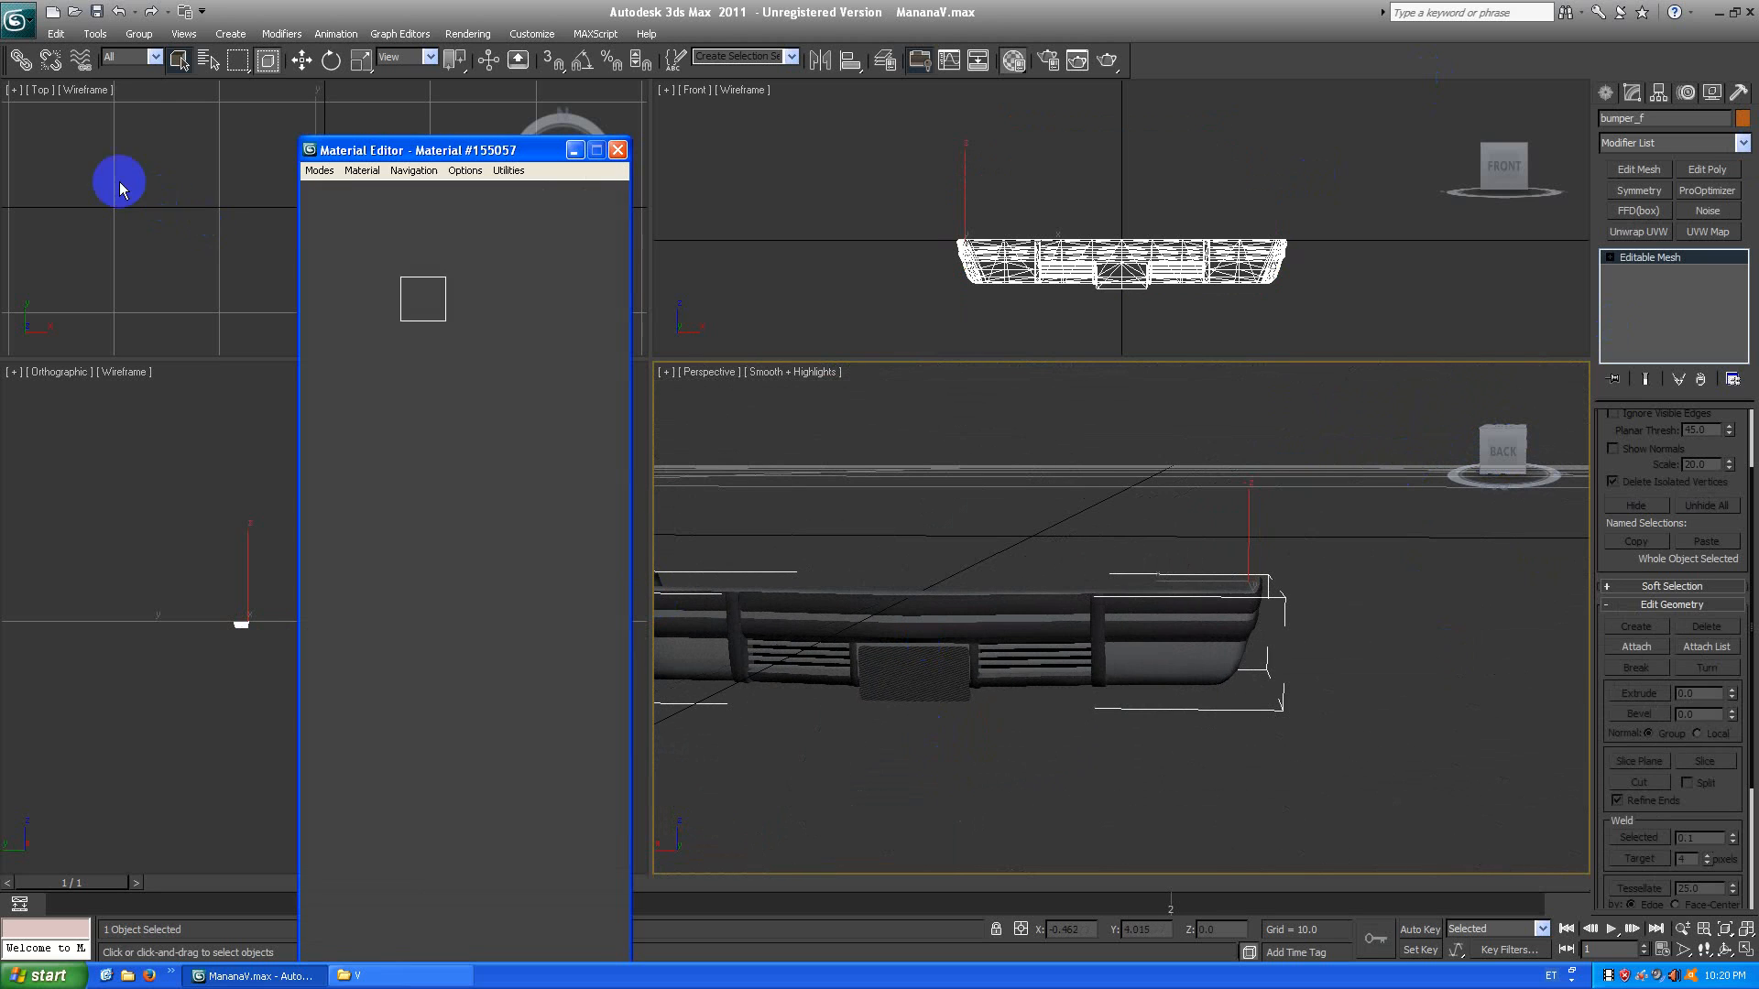
{"action": "left_click", "coordinate": [379, 428]}
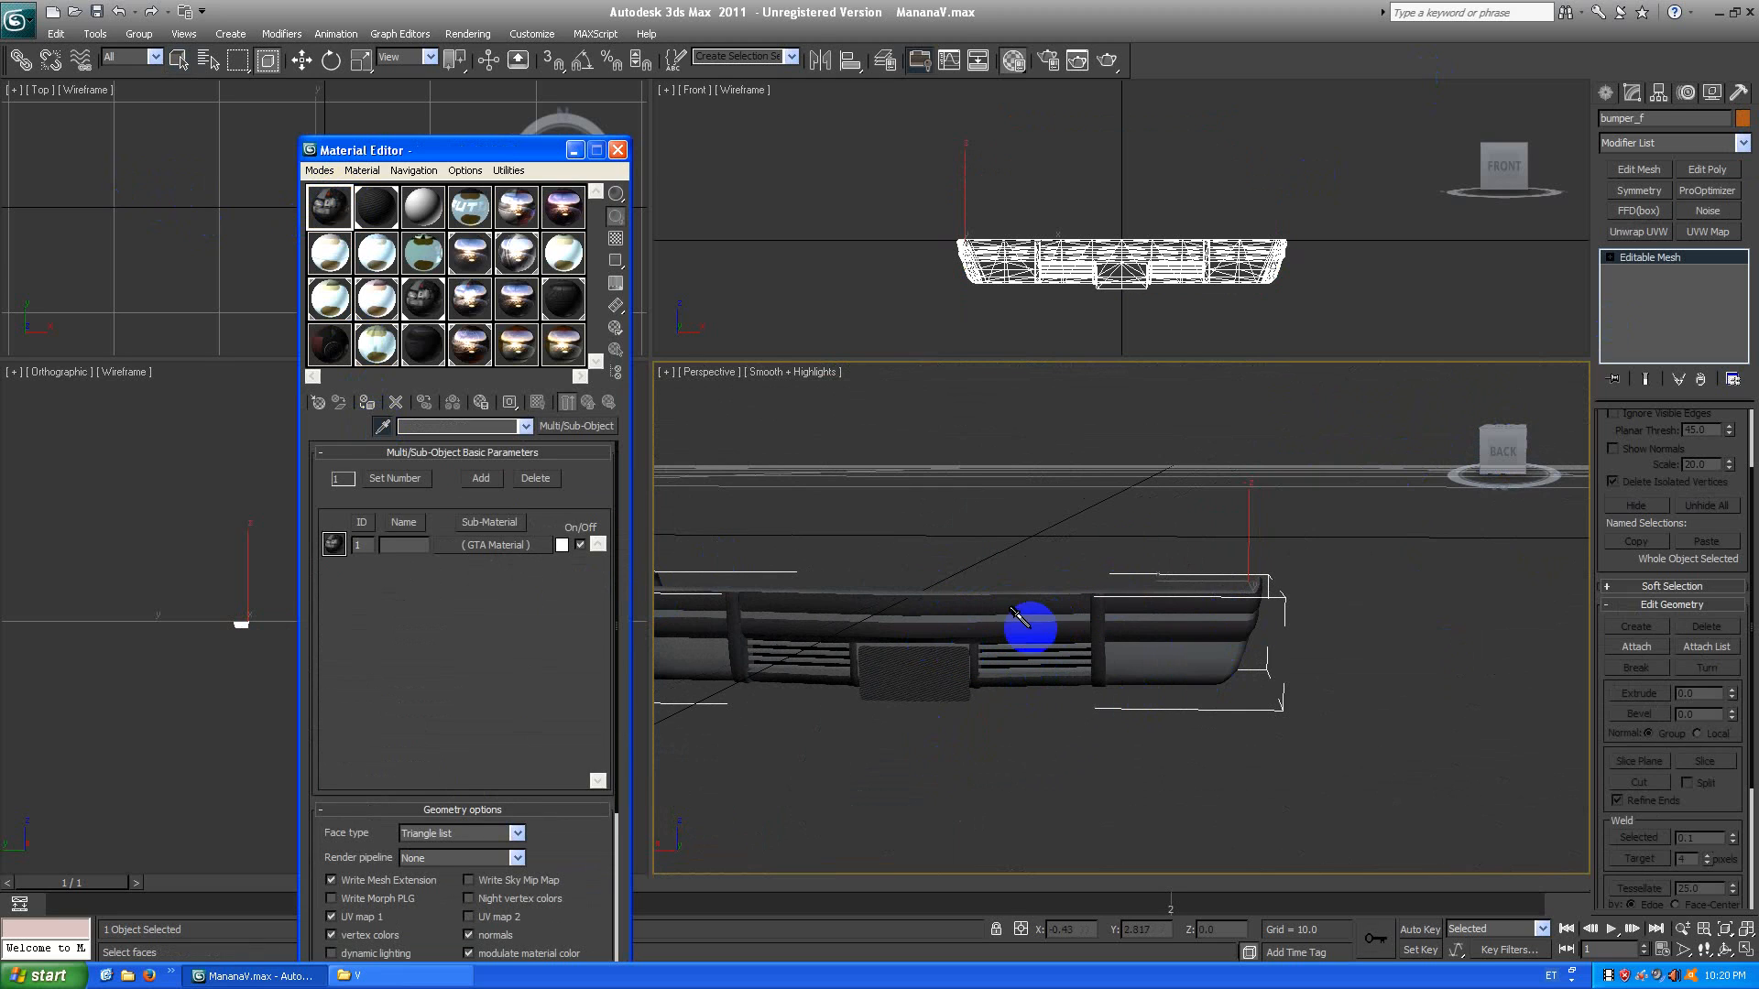
{"action": "left_click", "coordinate": [1178, 640]}
{"action": "left_click", "coordinate": [345, 569]}
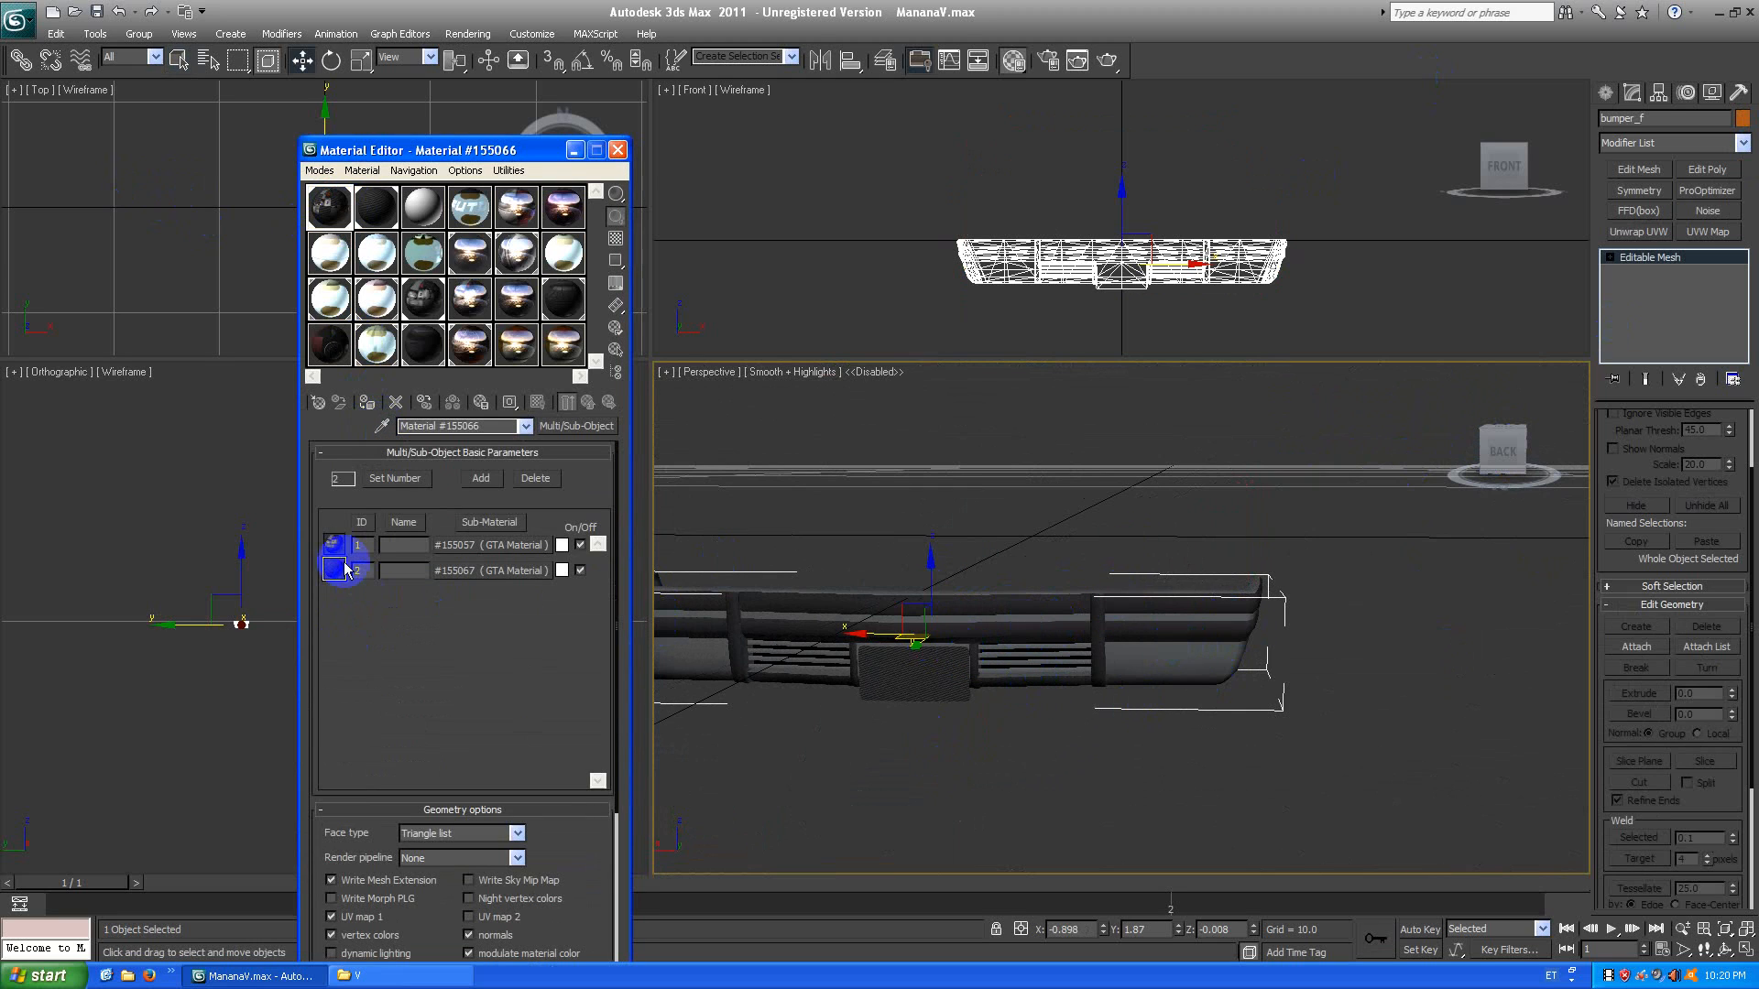
{"action": "middle_click_drag", "start_coordinate": [824, 707], "coordinate": [923, 711]}
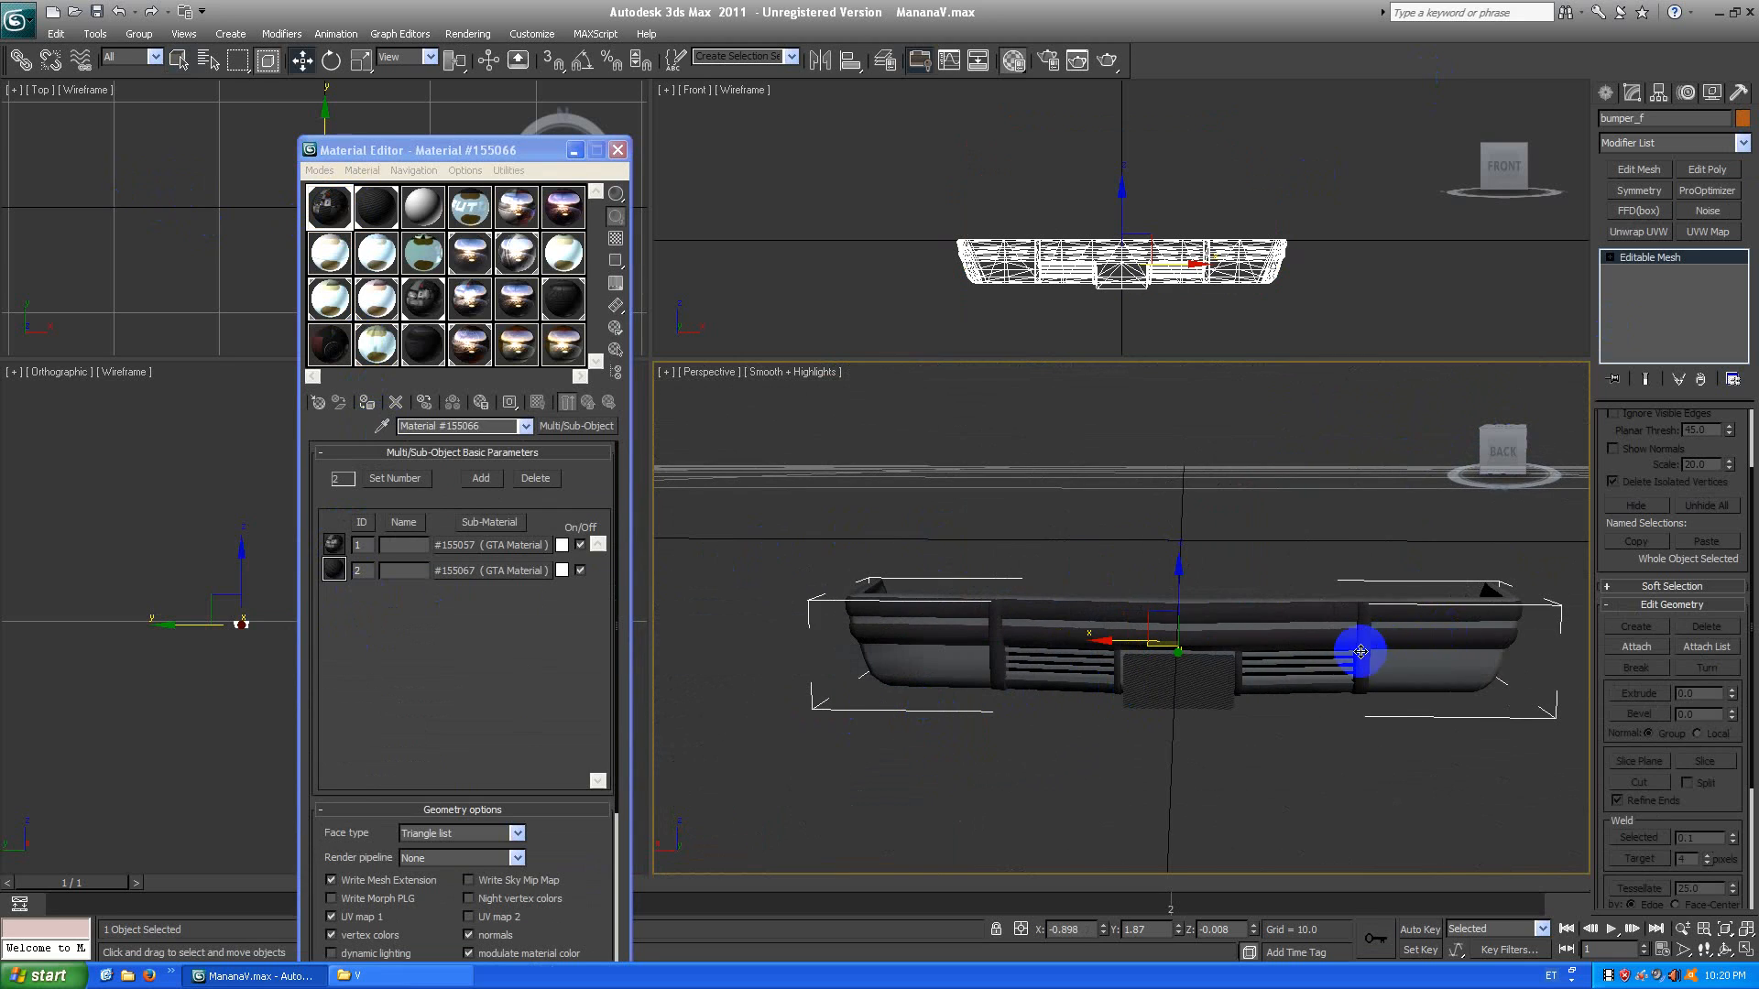
{"action": "middle_click_drag", "start_coordinate": [1357, 684], "coordinate": [1315, 667]}
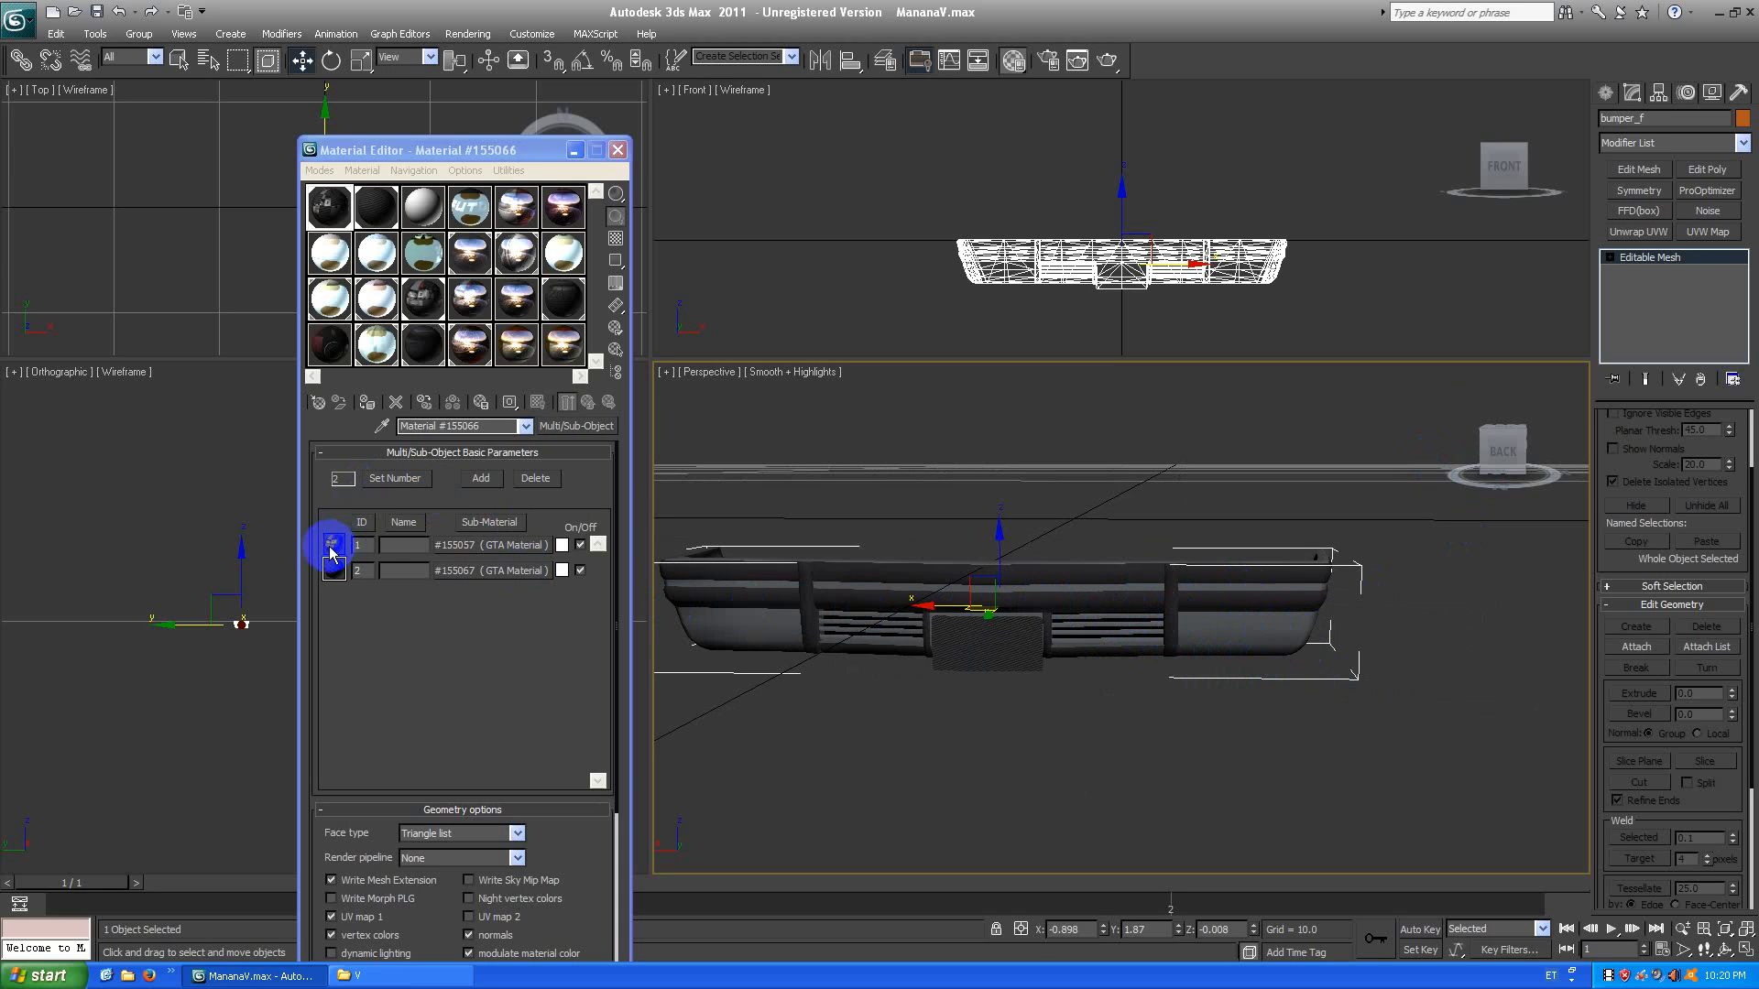
Work on the front bumper's Editable Mesh at the Element sub-object level.
{"action": "left_click_drag", "start_coordinate": [518, 574], "coordinate": [332, 556]}
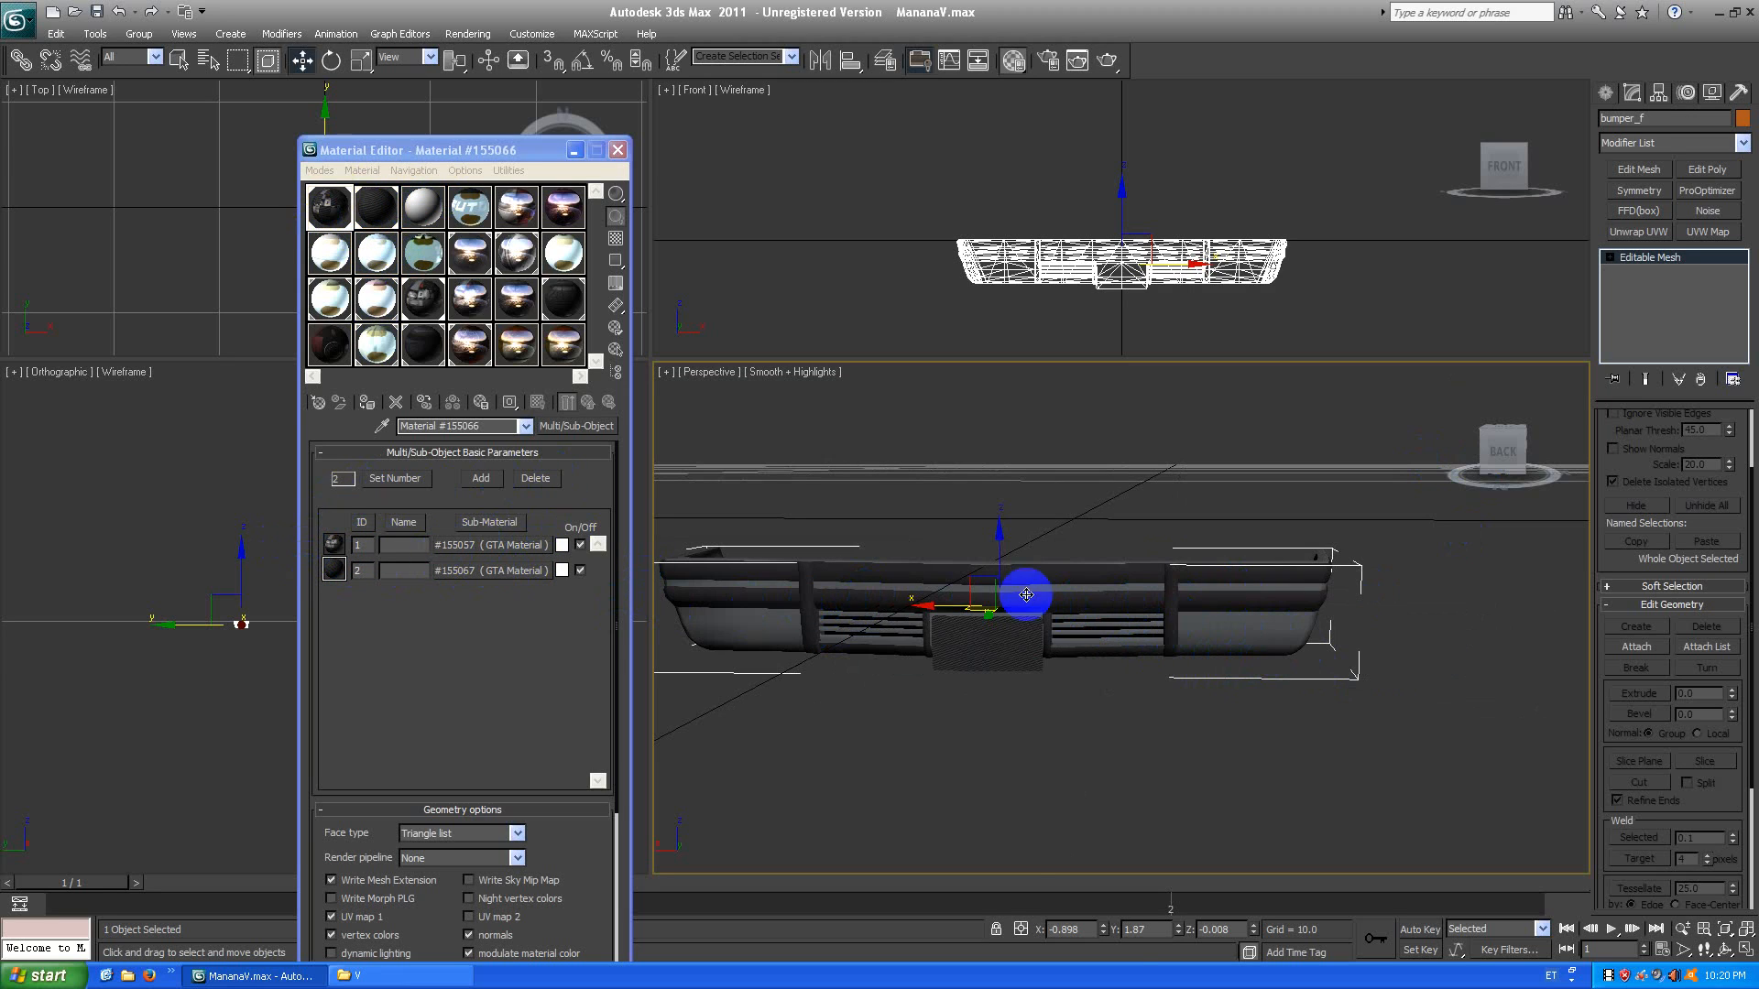
{"action": "key", "text": "d"}
{"action": "left_click", "coordinate": [1684, 651]}
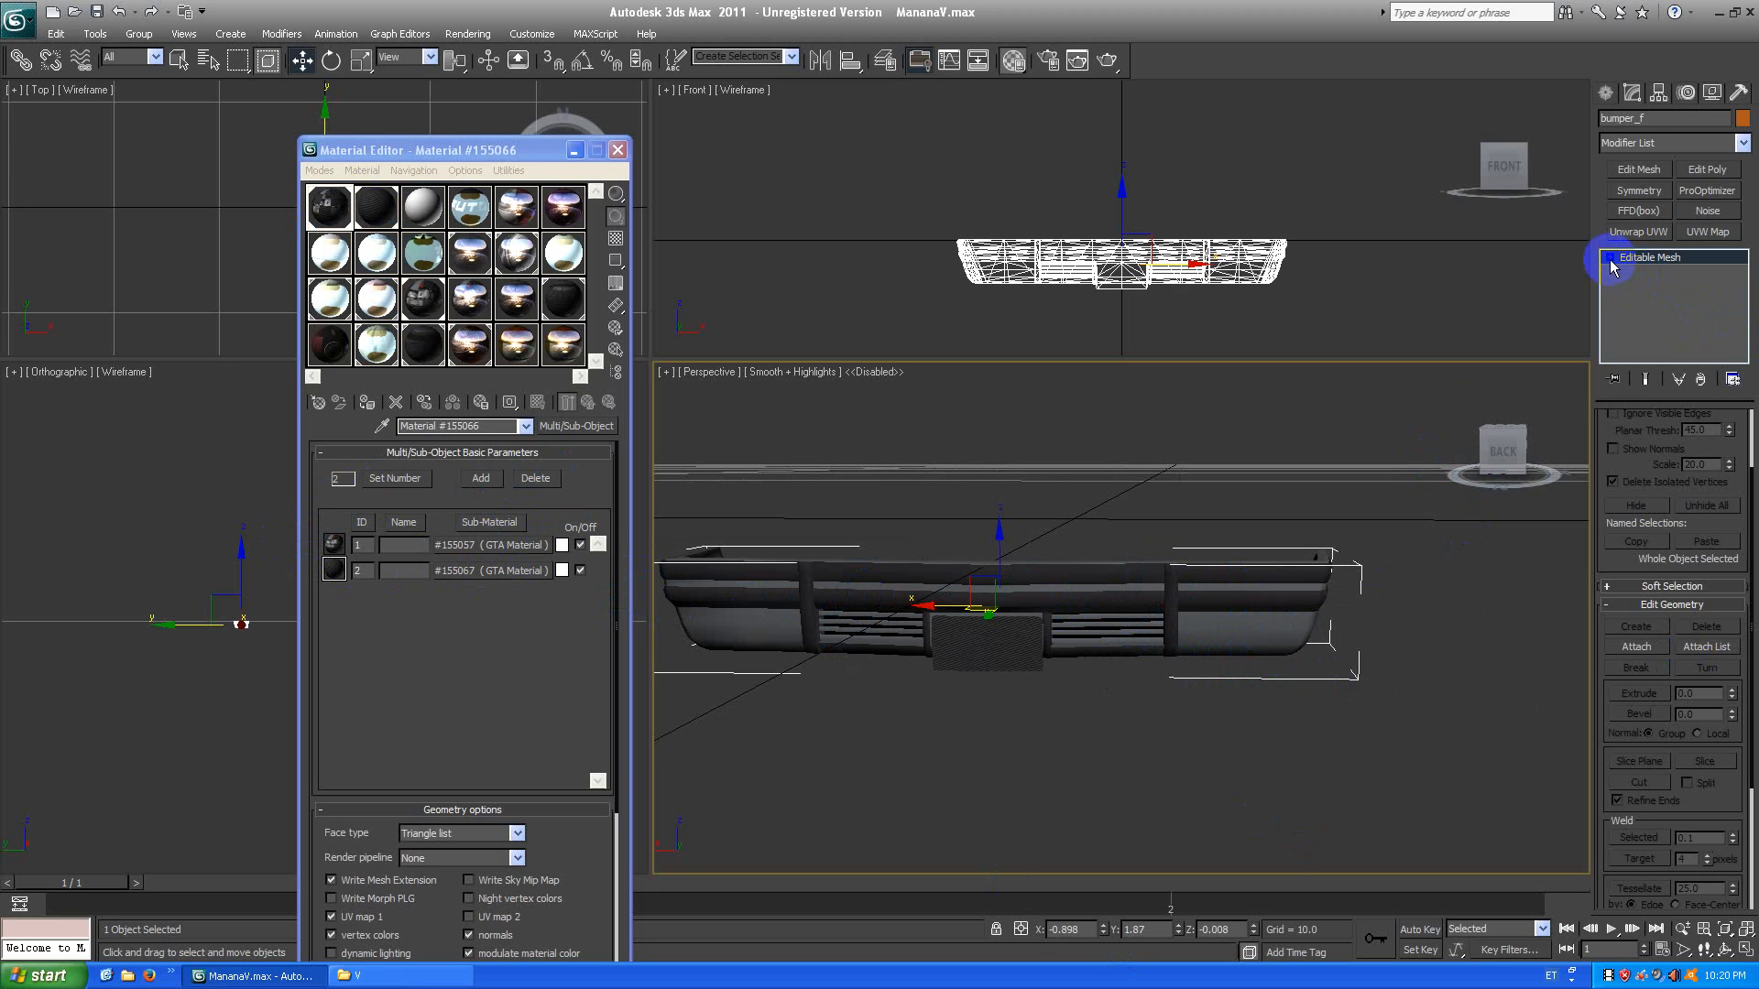
{"action": "left_click", "coordinate": [1611, 259]}
{"action": "left_click", "coordinate": [1646, 331]}
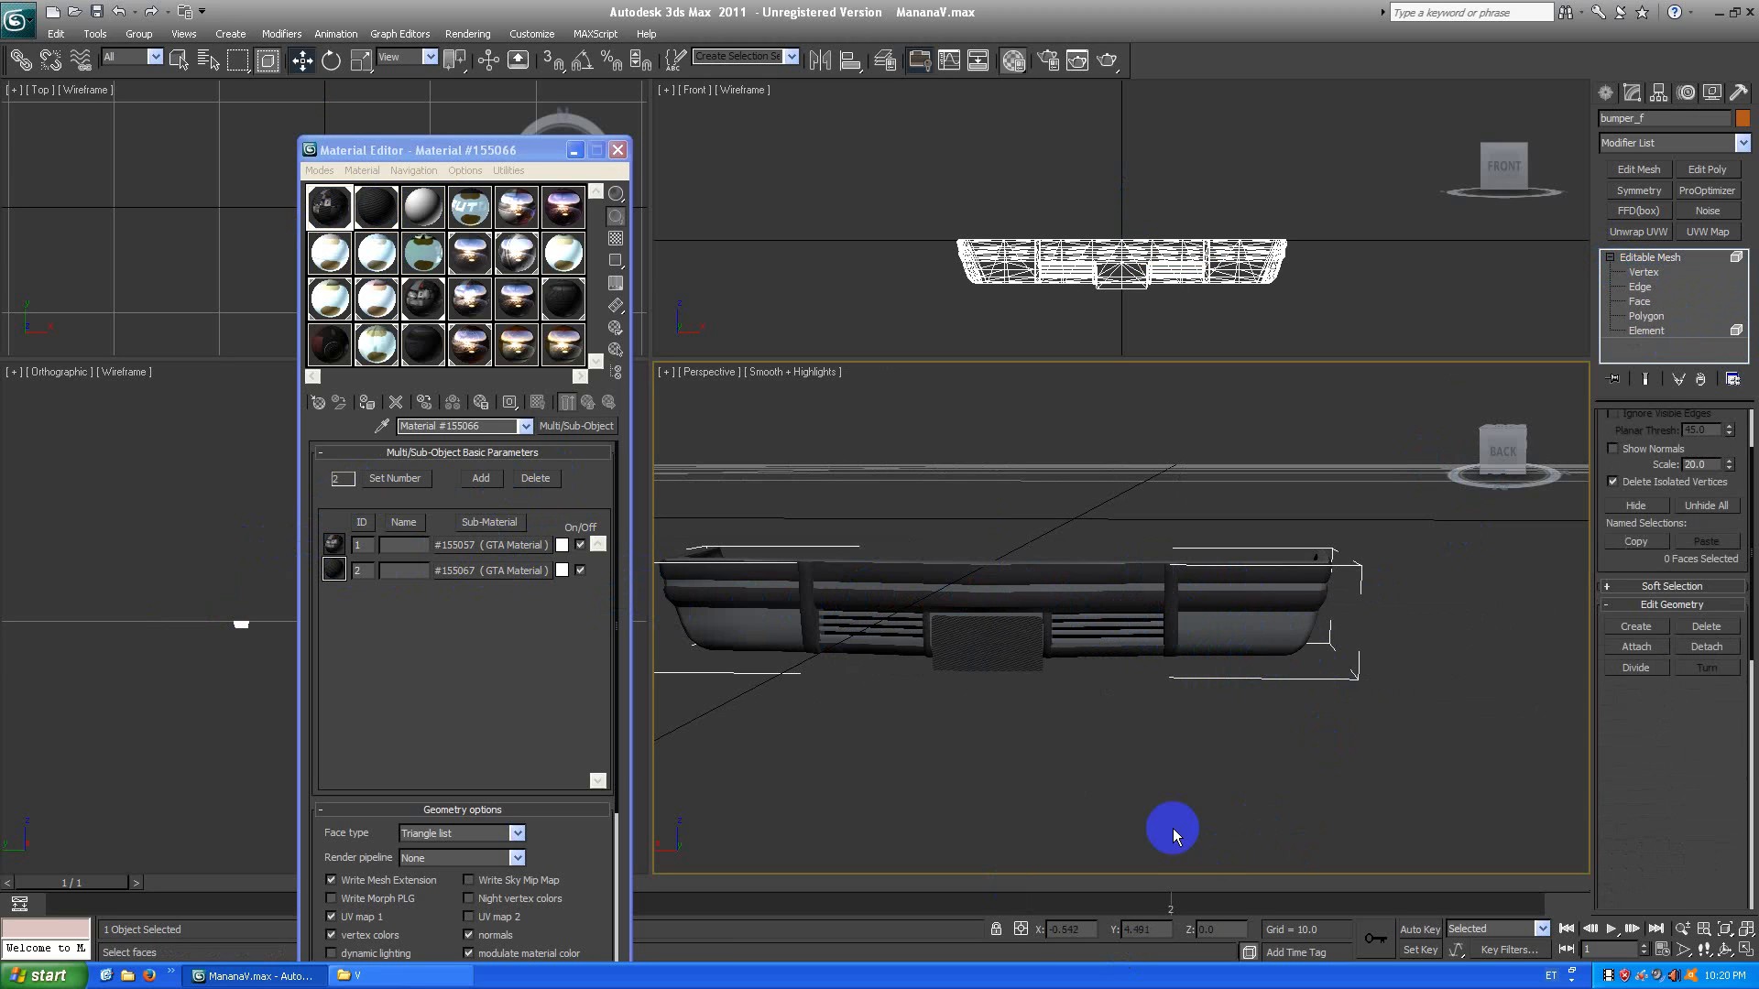
Examine how the bumper is split into elements by selecting a vertical divider and the horizontal trim strips, and clear the selection.
{"action": "left_click", "coordinate": [1169, 630]}
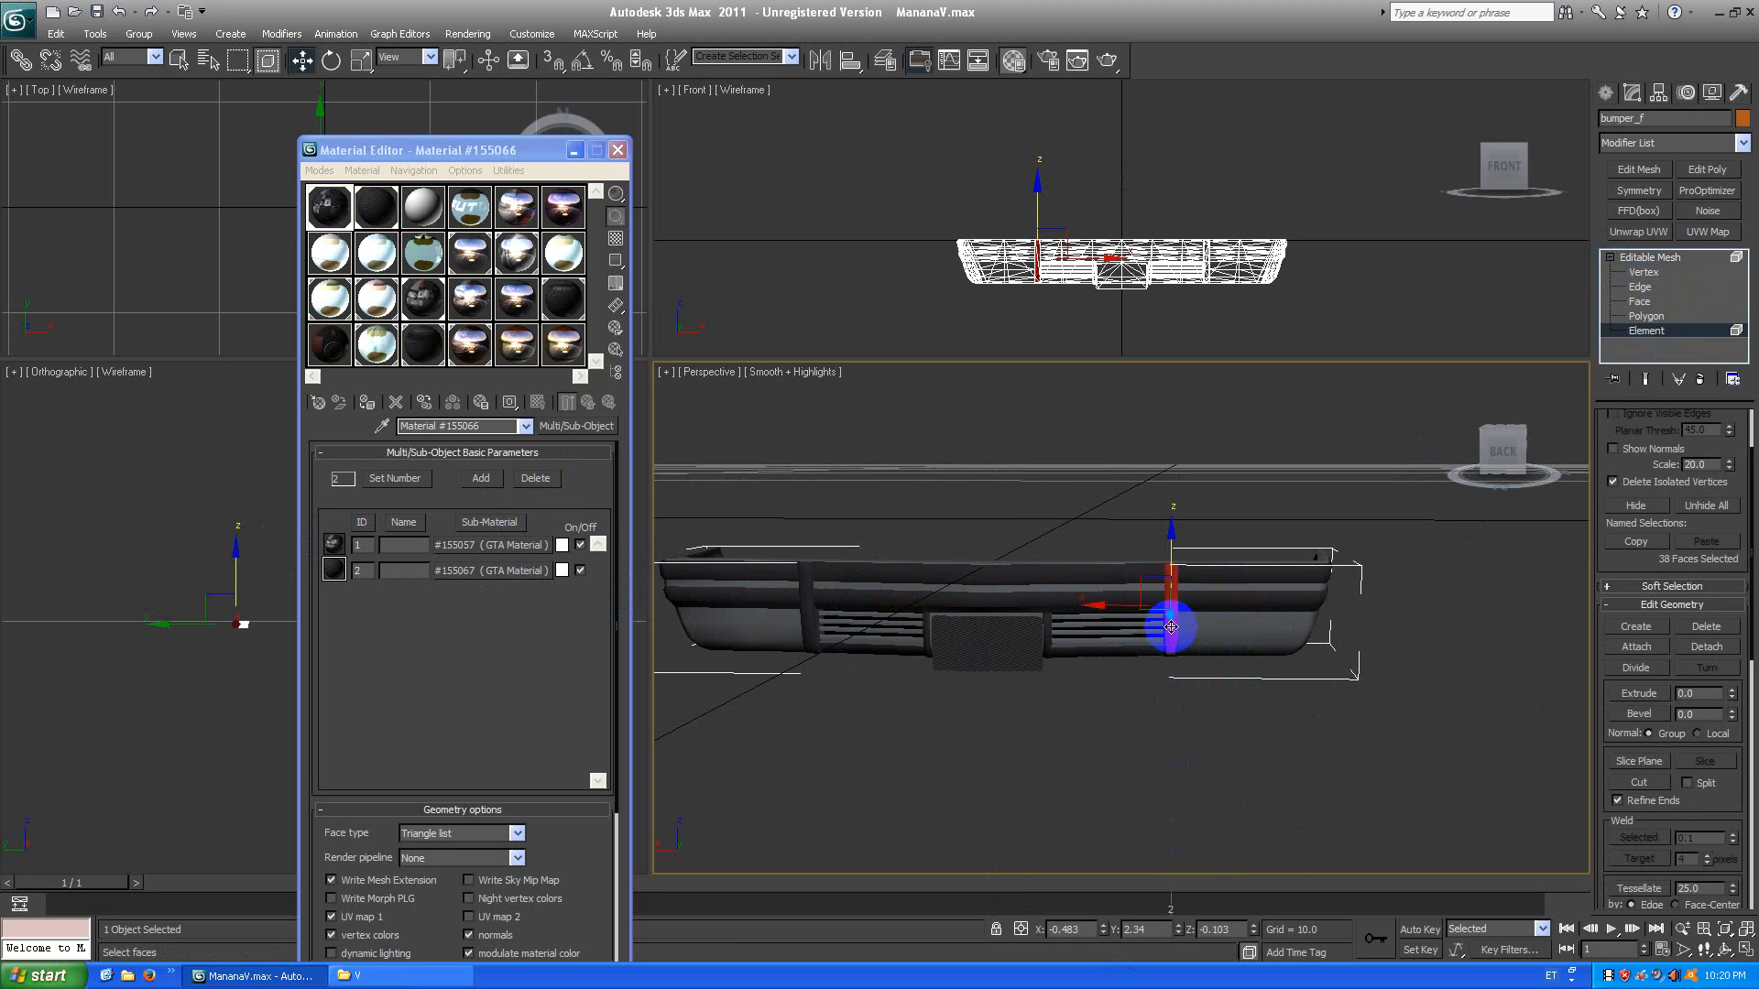
{"action": "left_click", "coordinate": [1214, 598], "text": "ctrl"}
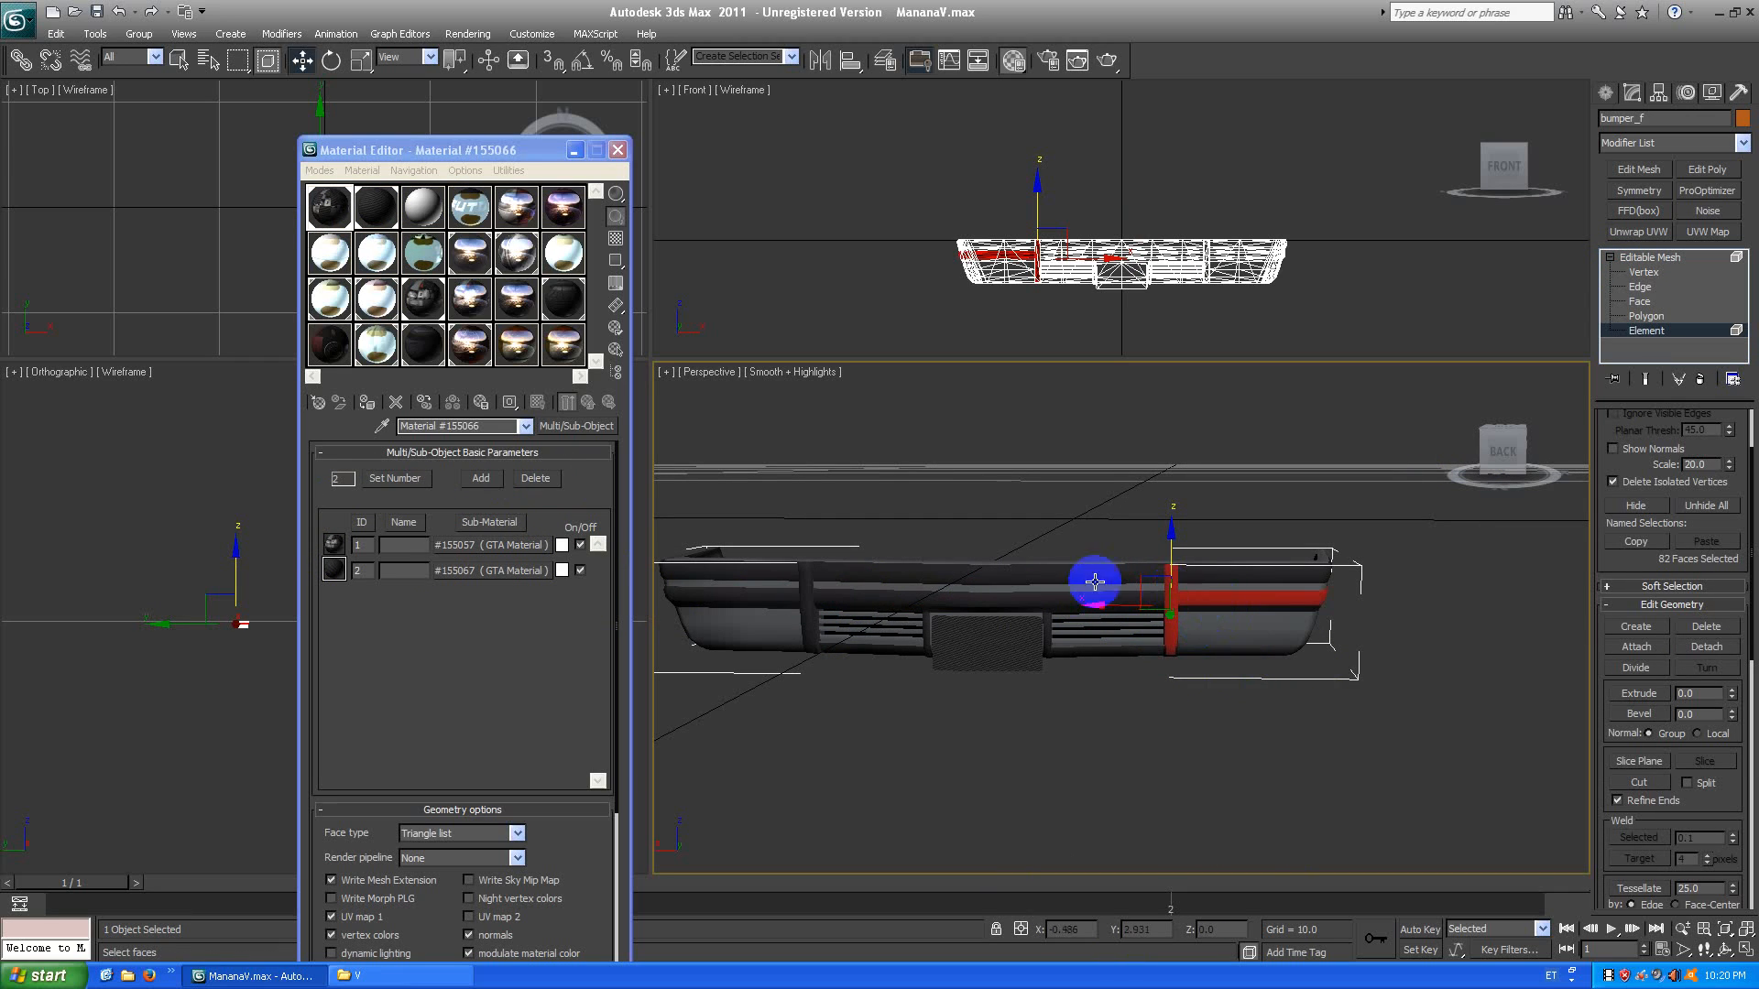
{"action": "left_click", "coordinate": [1056, 601], "text": "ctrl"}
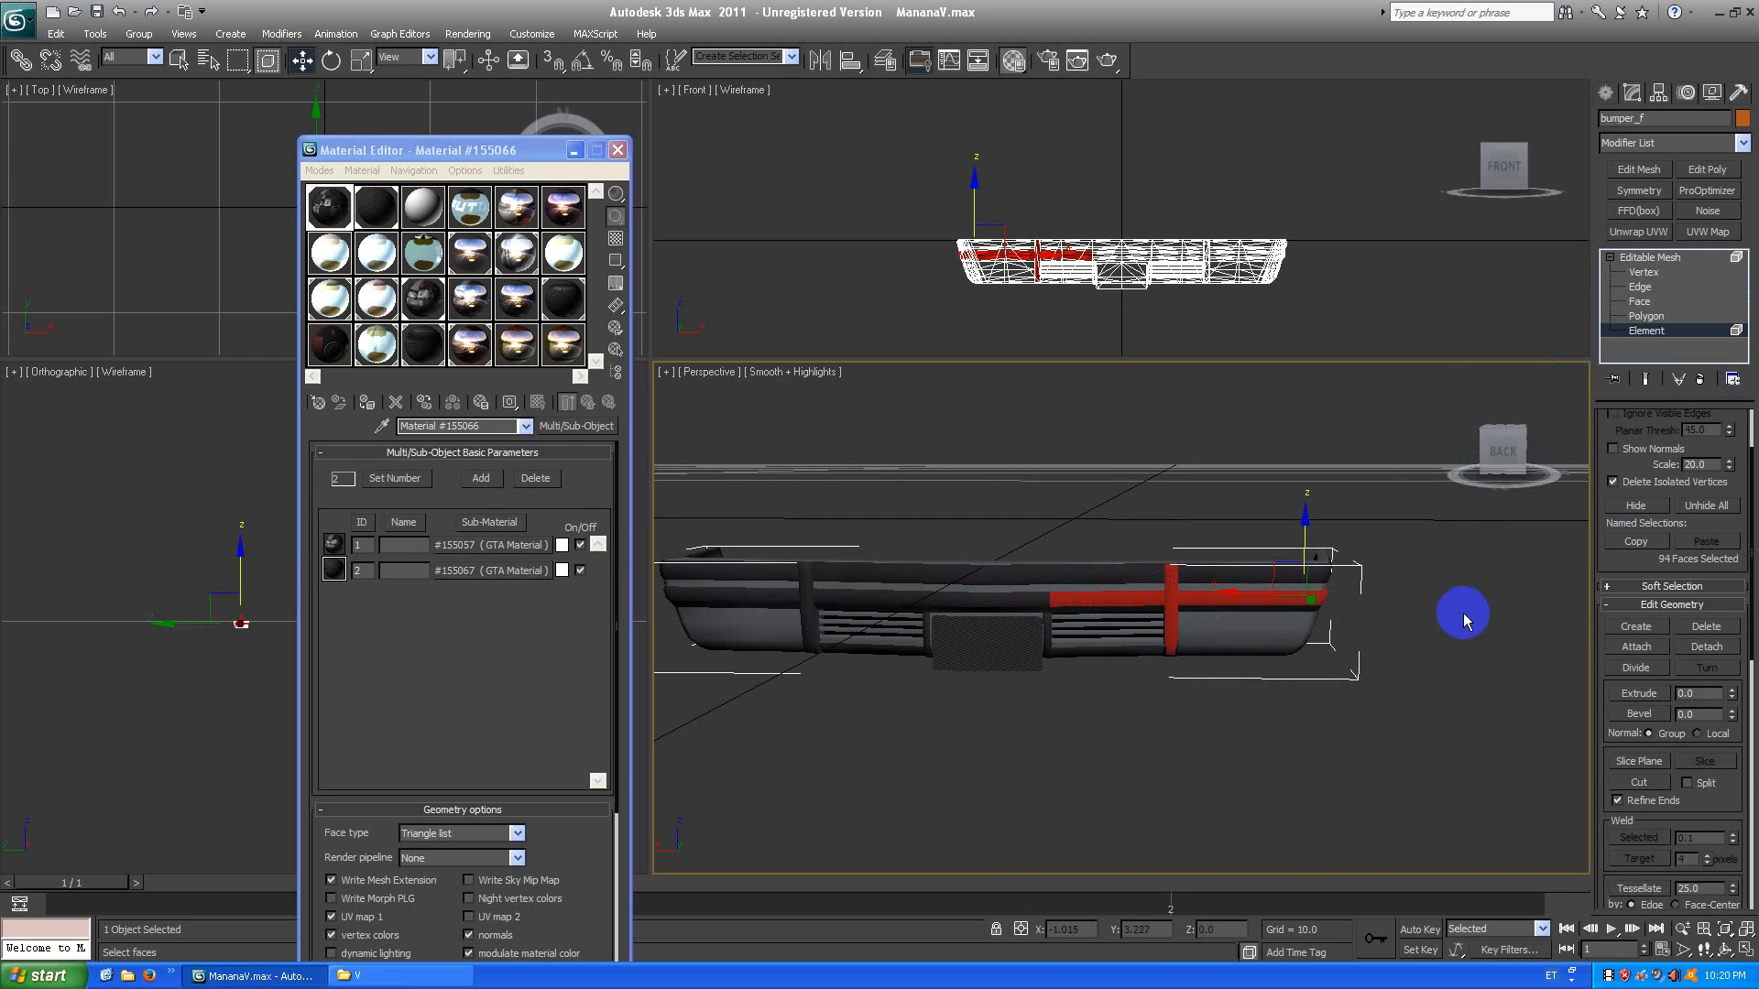
{"action": "left_click", "coordinate": [1405, 647]}
{"action": "left_click_drag", "start_coordinate": [1517, 401], "coordinate": [1500, 443]}
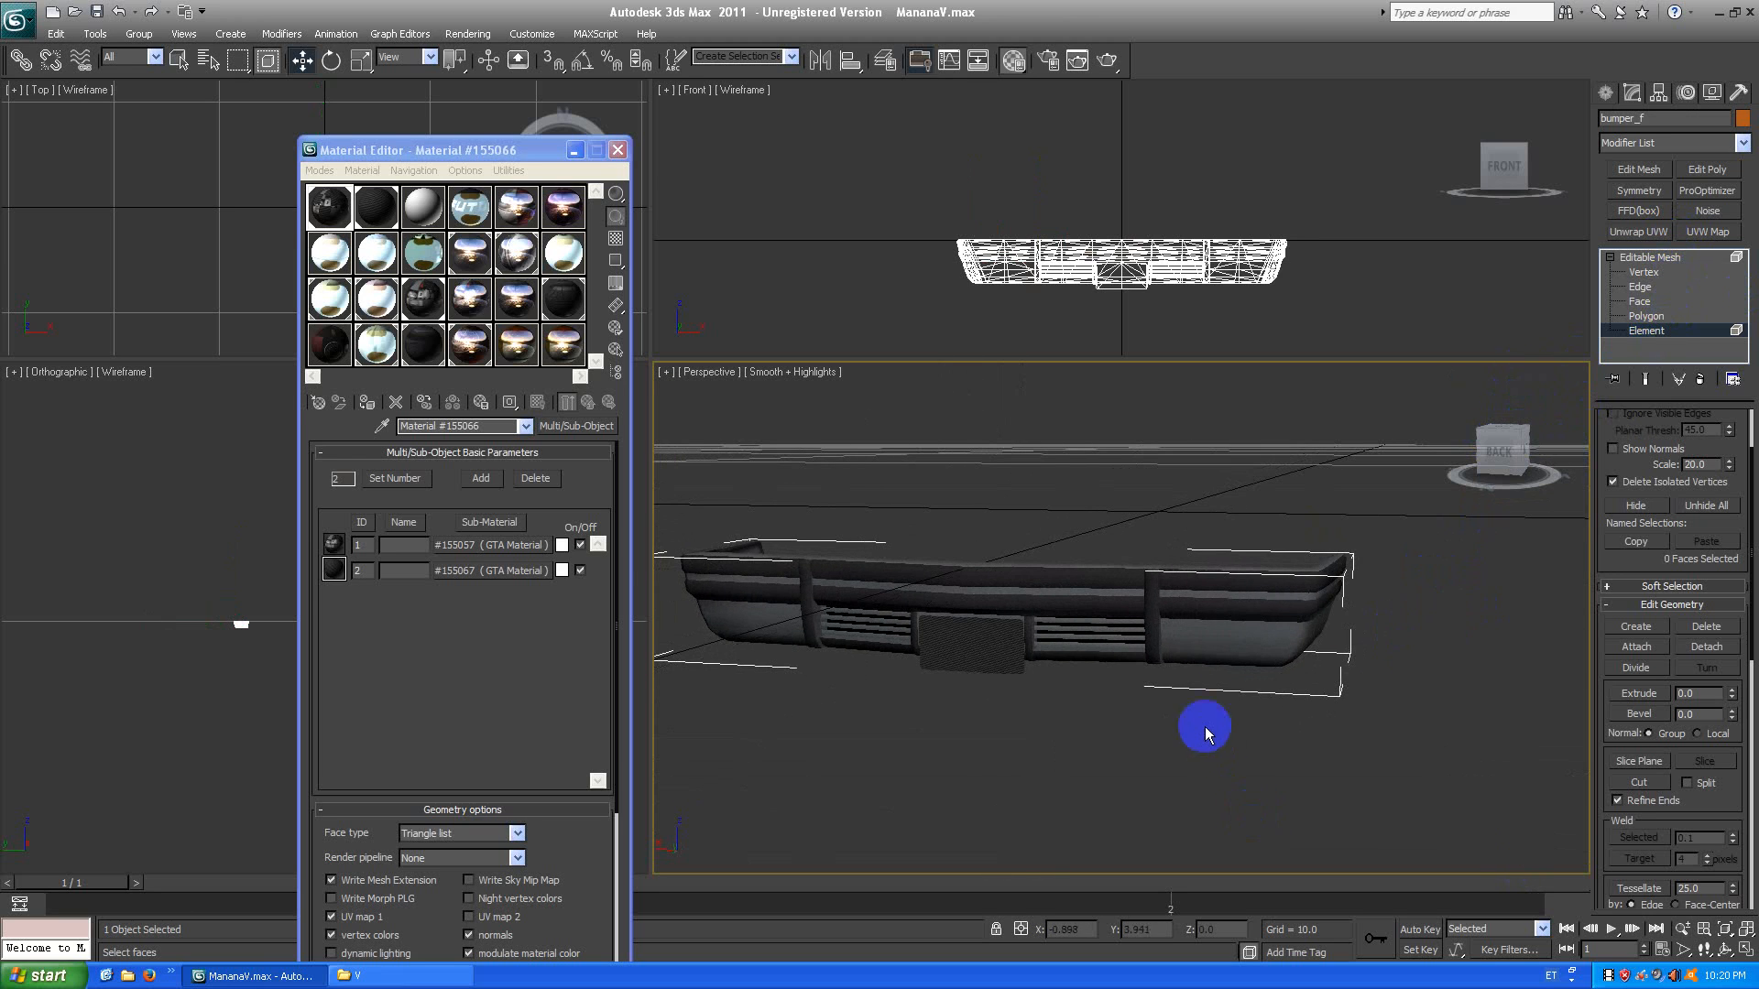
Select all bumper faces that use material ID 1, leaving out the centre licence plate element.
{"action": "left_click", "coordinate": [1238, 638]}
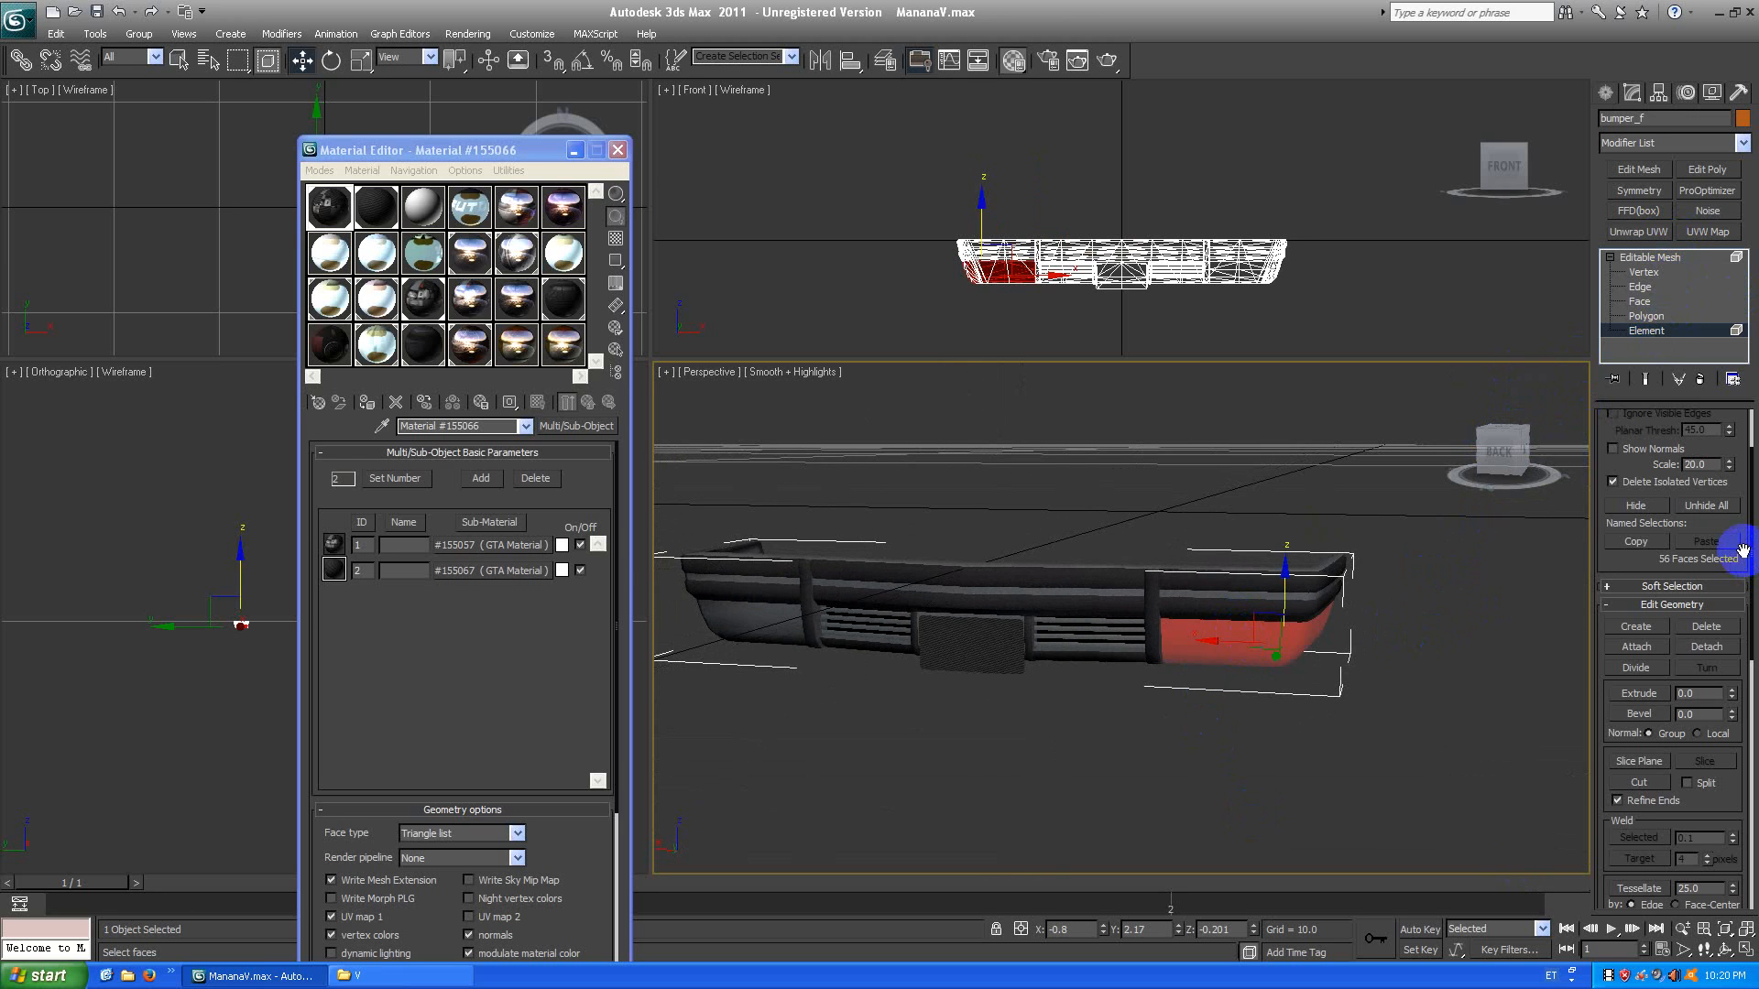
{"action": "left_click_drag", "start_coordinate": [1750, 572], "coordinate": [1706, 776]}
{"action": "left_click", "coordinate": [1673, 699]}
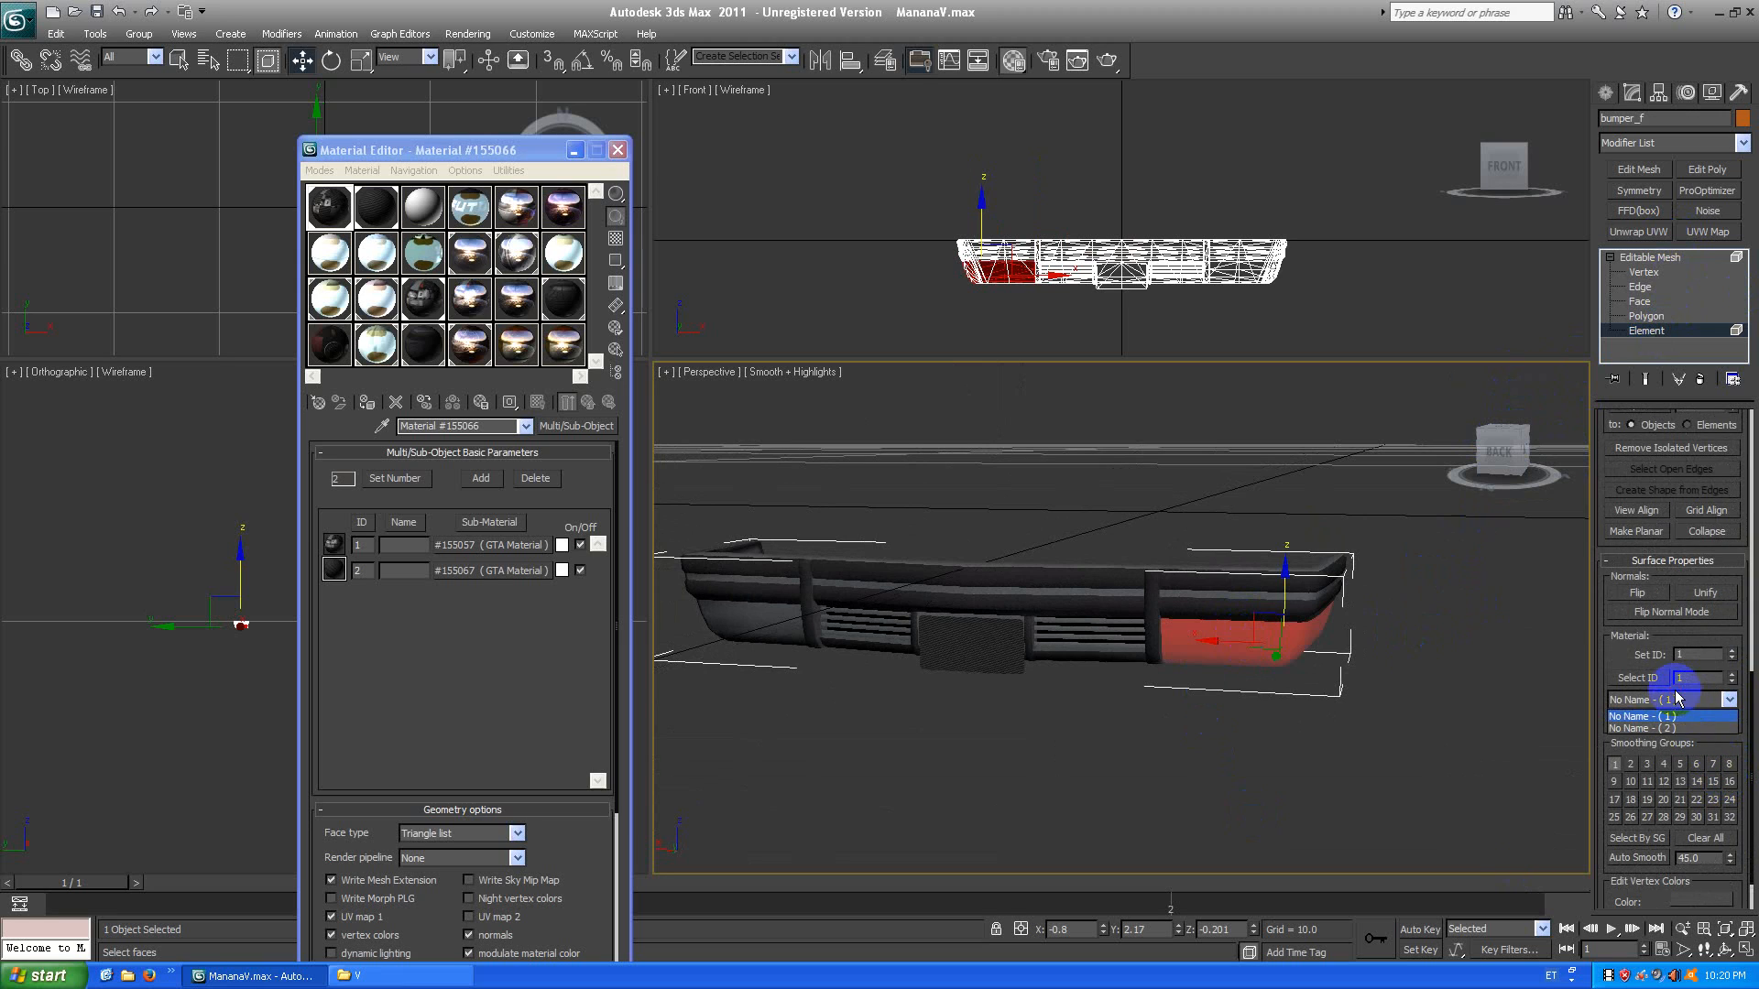
{"action": "left_click", "coordinate": [1665, 716]}
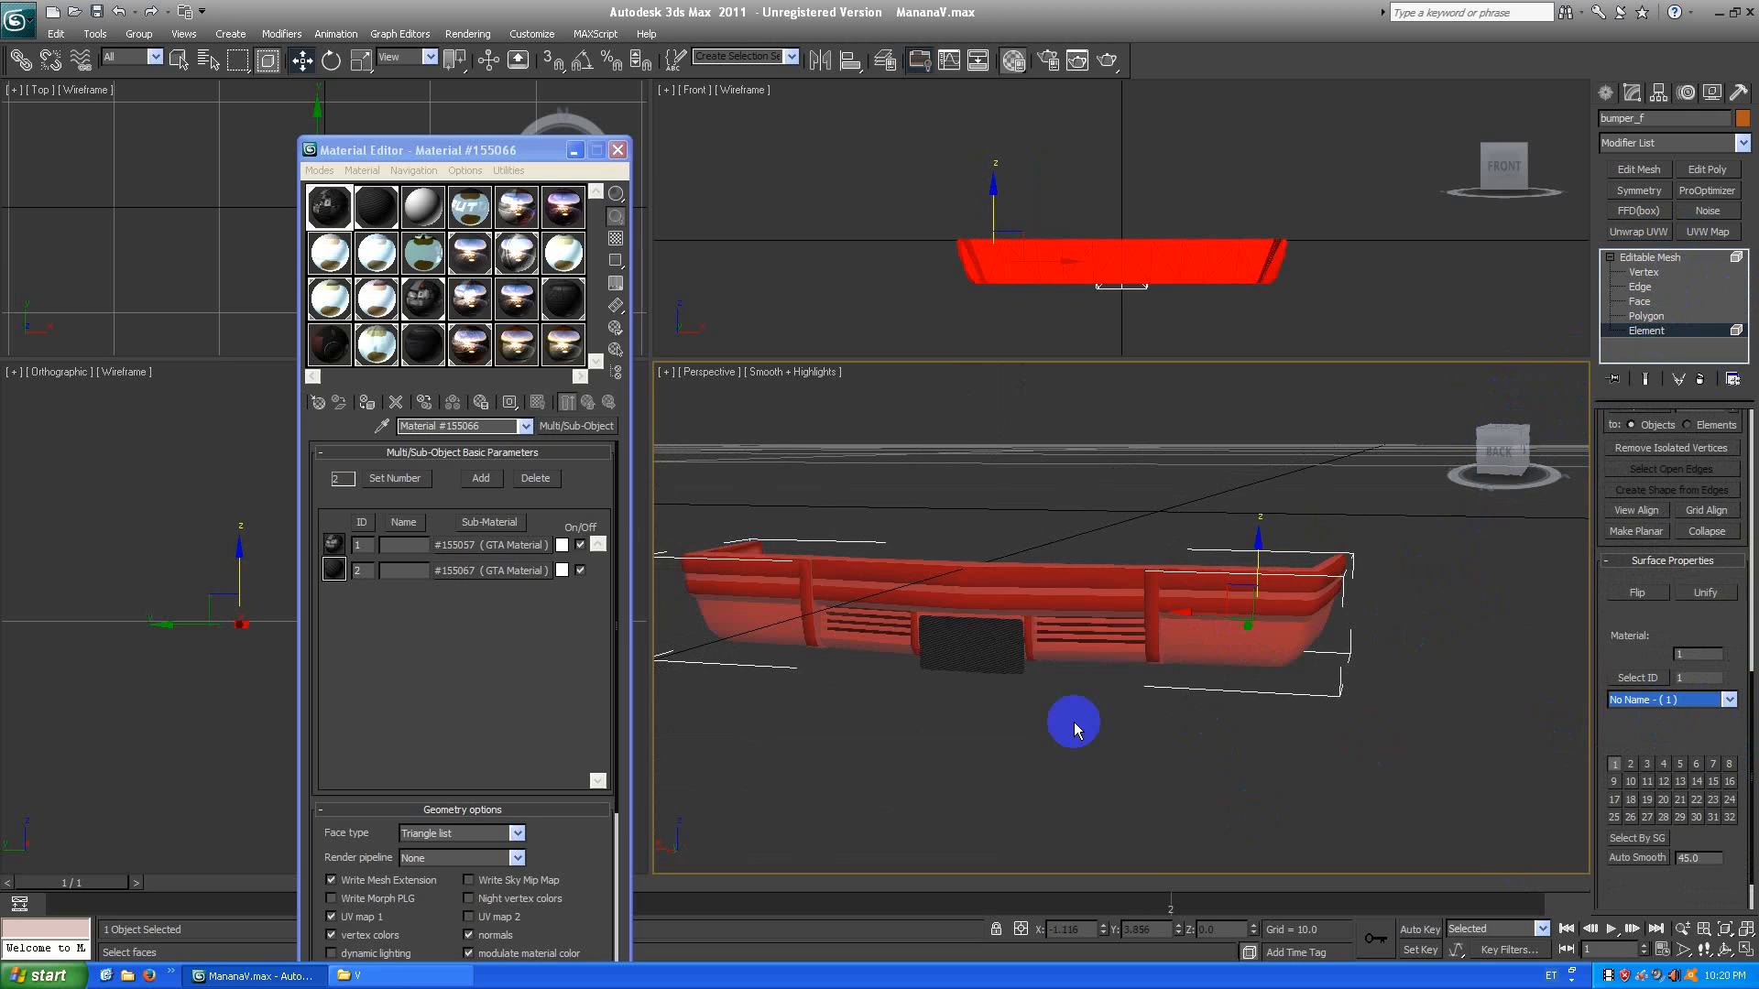
{"action": "left_click", "coordinate": [940, 668]}
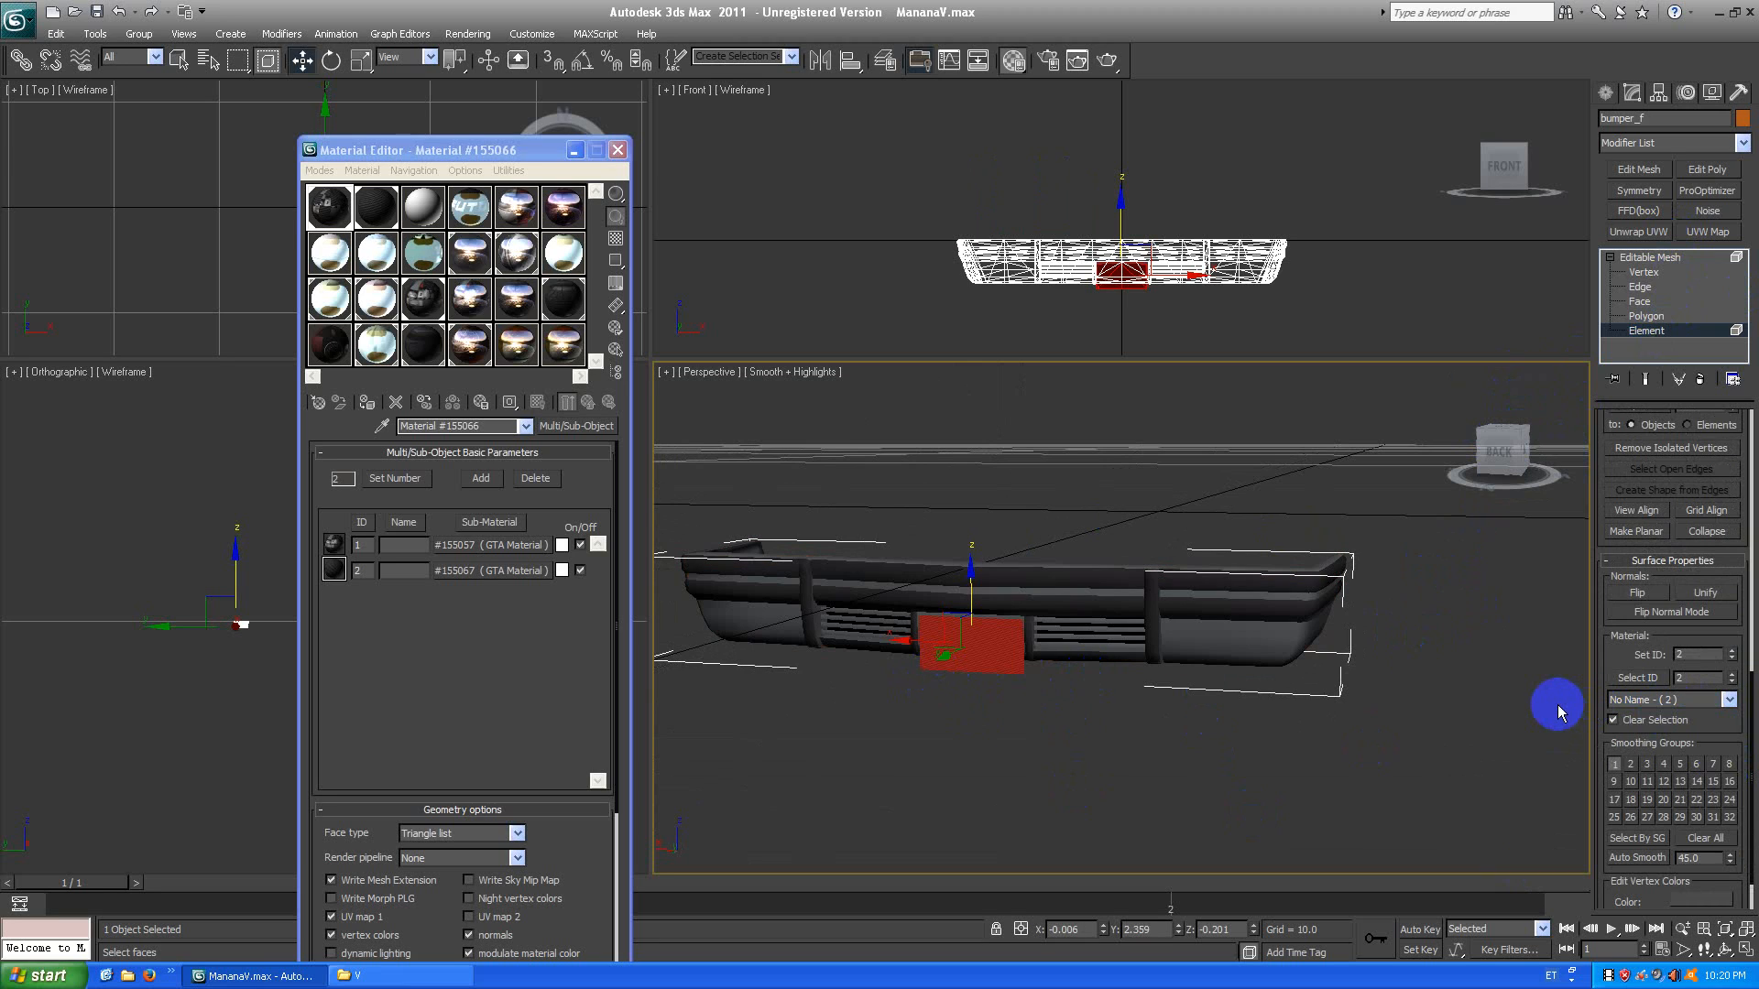
{"action": "key", "text": "ctrl+i"}
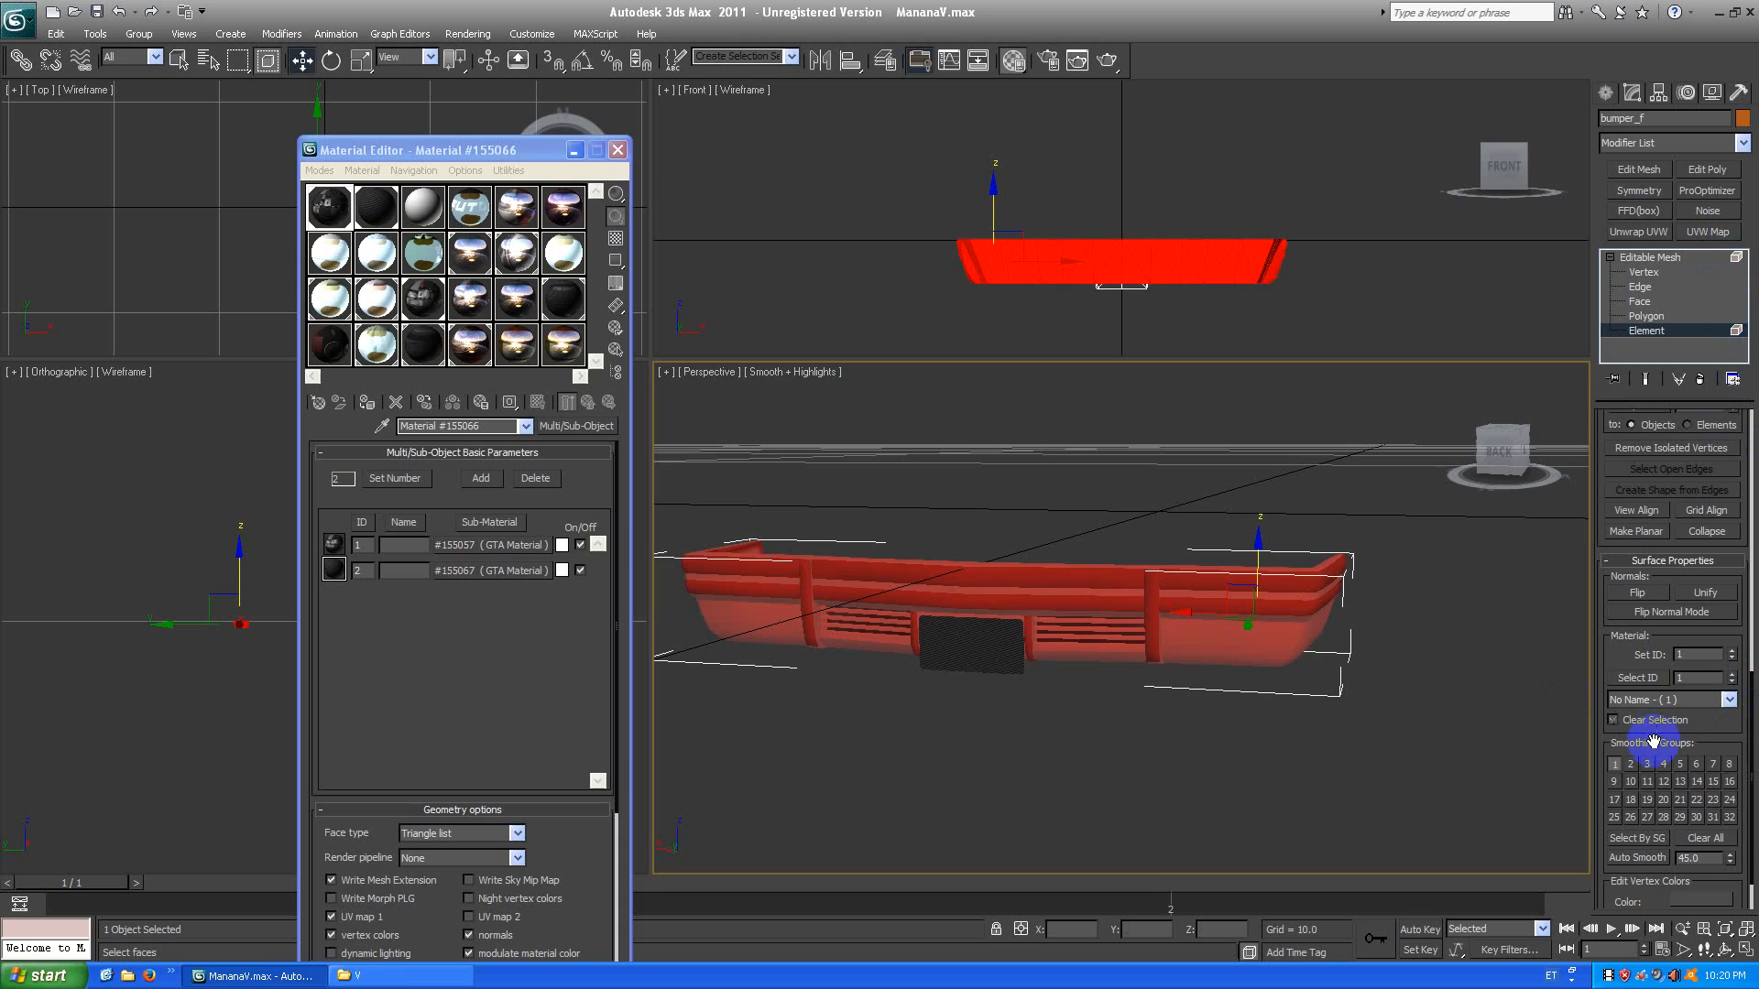
{"action": "left_click", "coordinate": [1682, 708]}
{"action": "left_click", "coordinate": [1676, 717]}
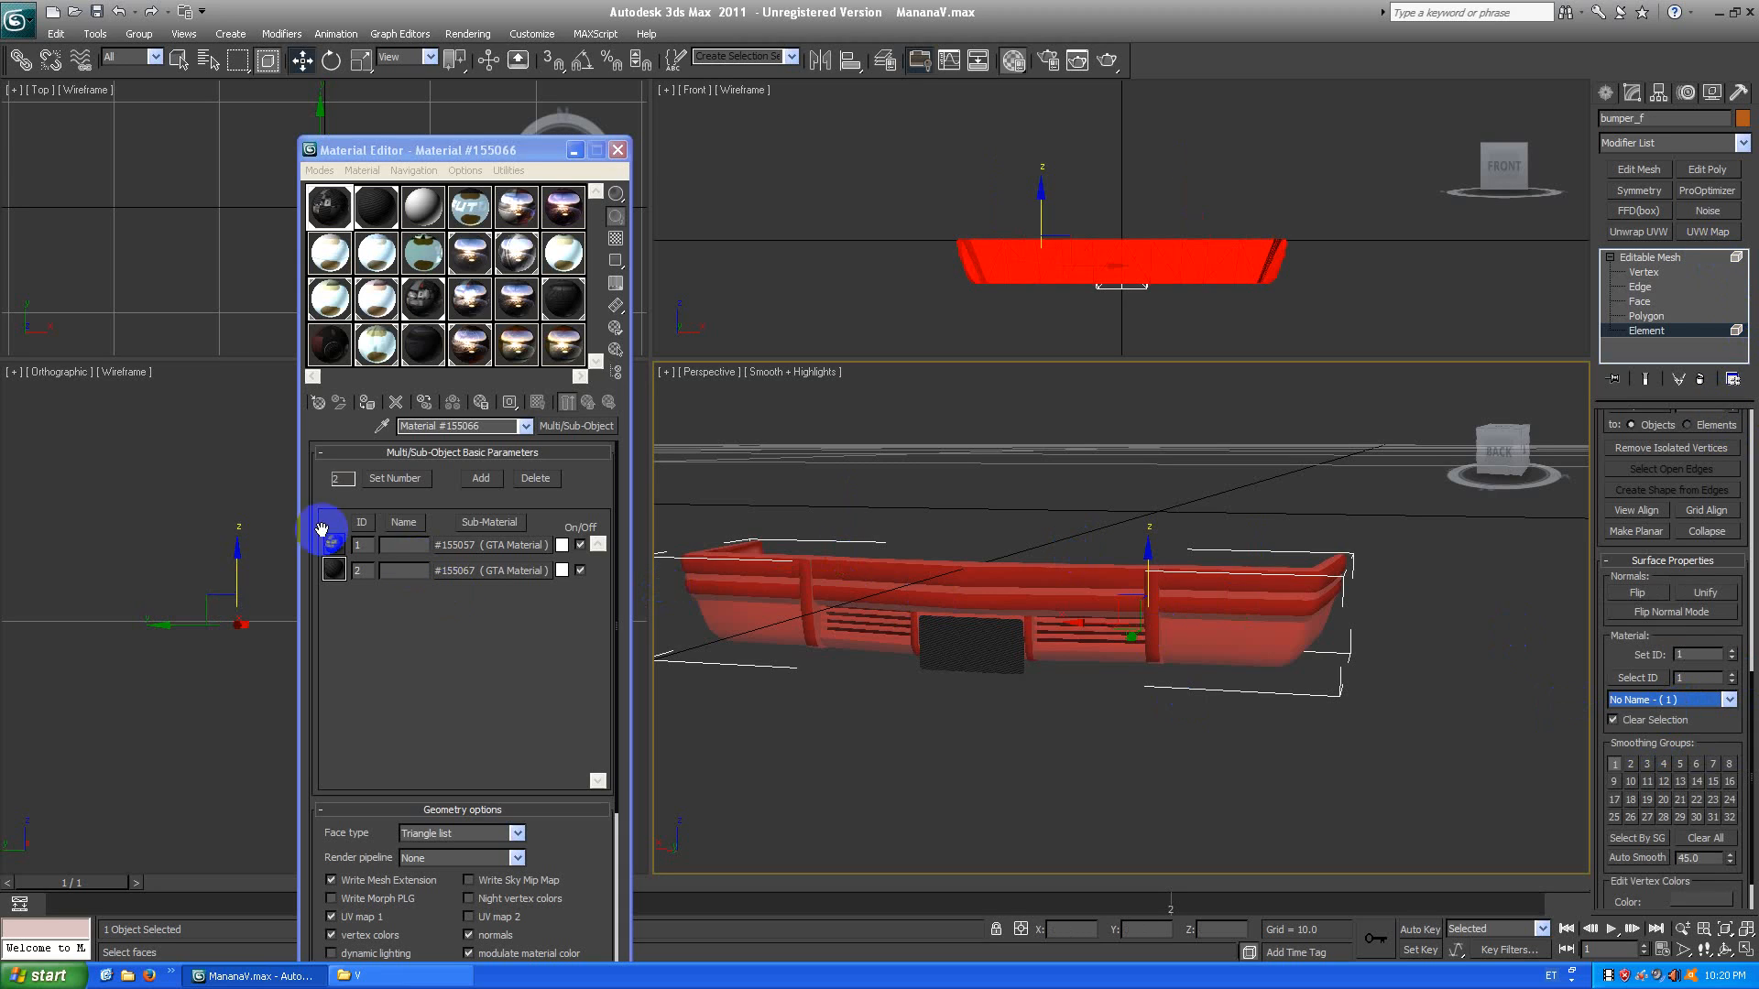
{"action": "left_click_drag", "start_coordinate": [480, 546], "coordinate": [949, 566]}
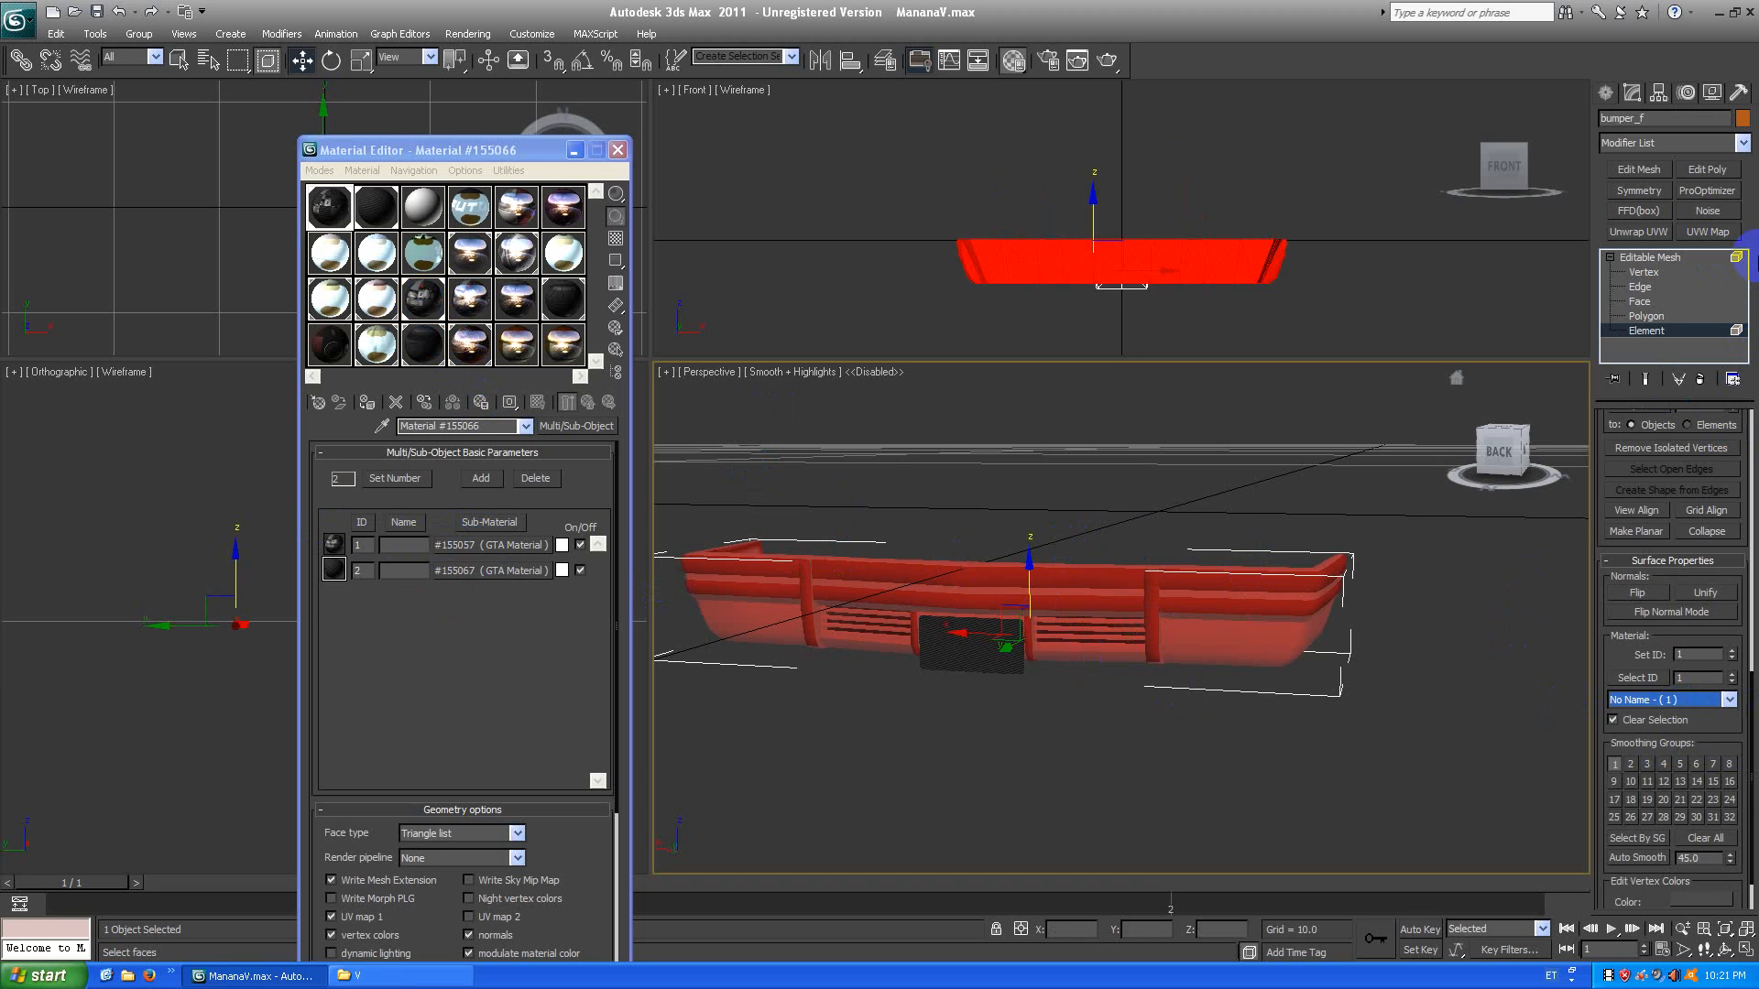
Add an Unwrap UVW modifier to the selected bumper faces and select all of them at its Face level.
{"action": "left_click", "coordinate": [1741, 144]}
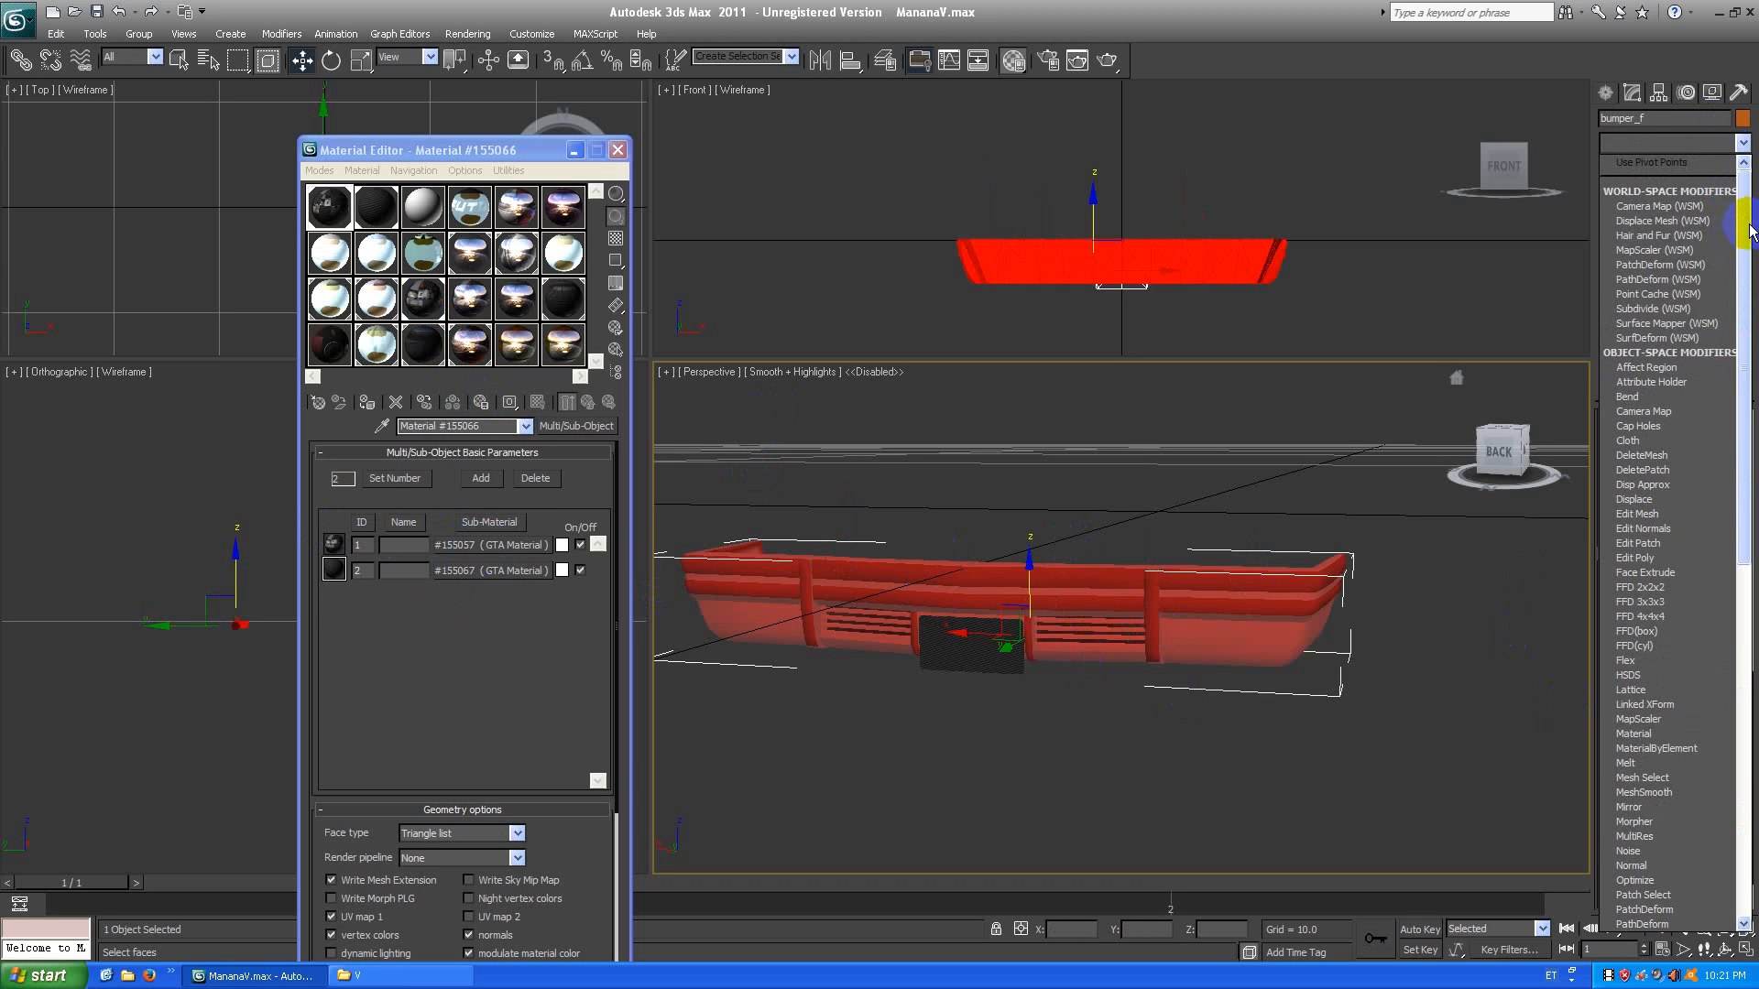
{"action": "left_click_drag", "start_coordinate": [1745, 183], "coordinate": [1744, 540]}
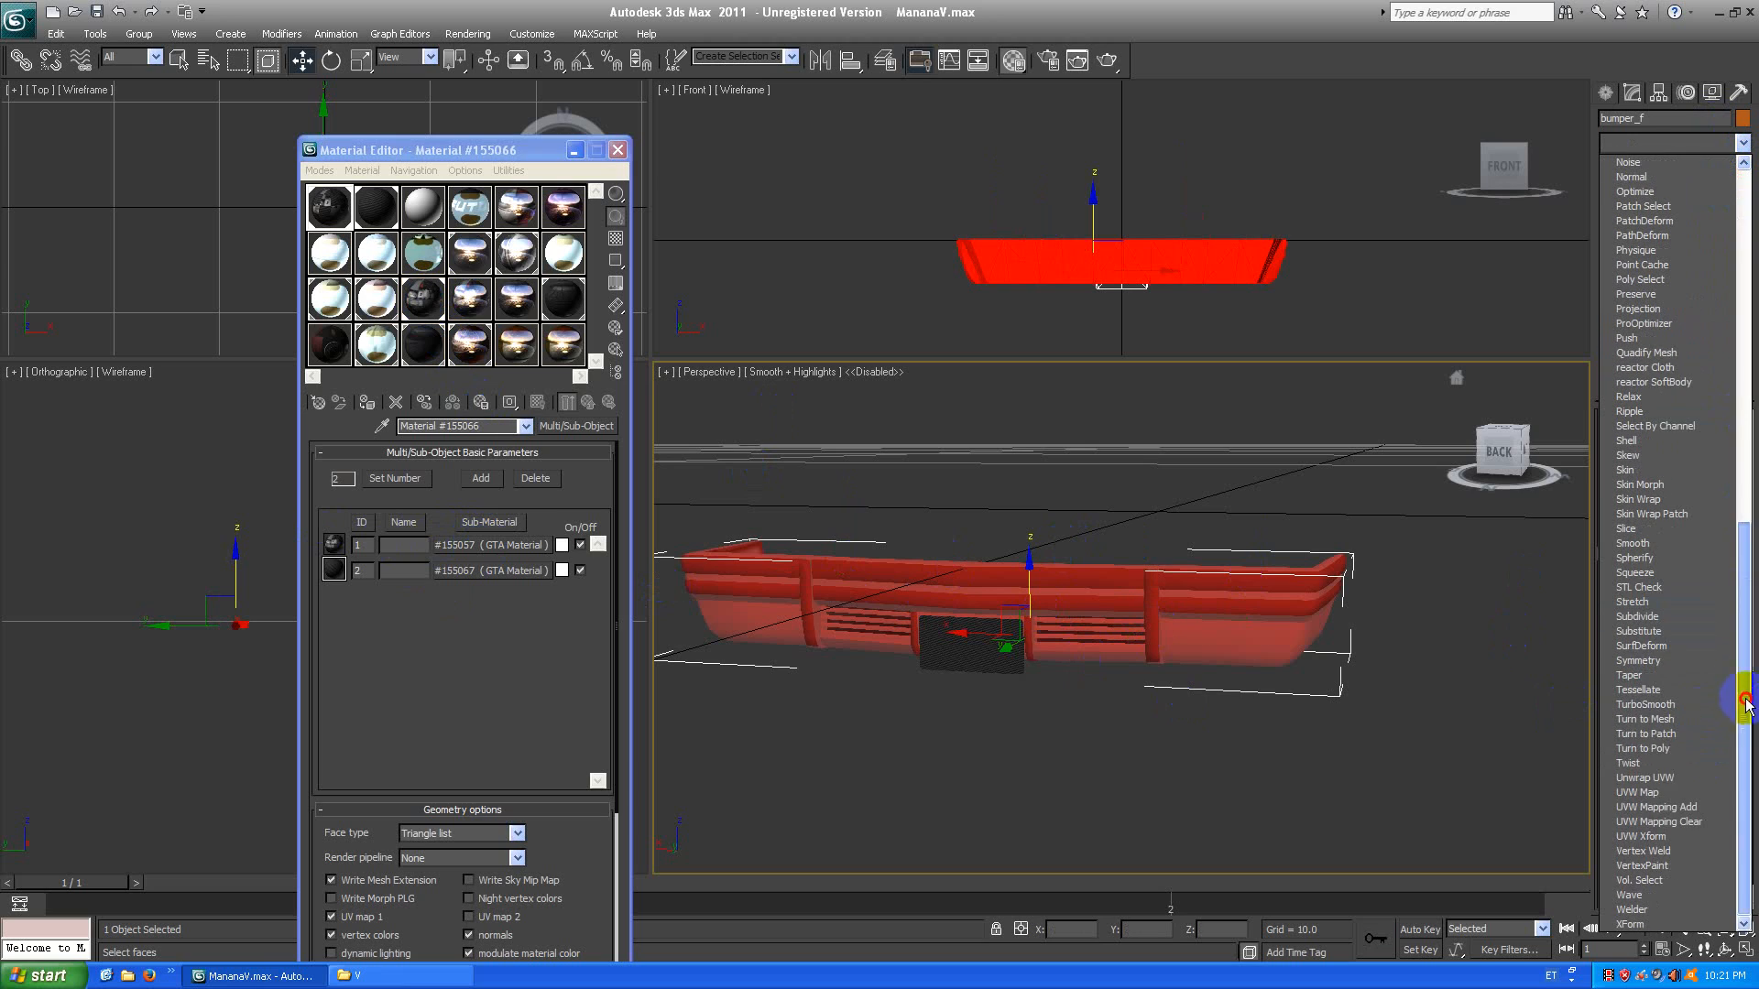
{"action": "left_click", "coordinate": [1645, 777]}
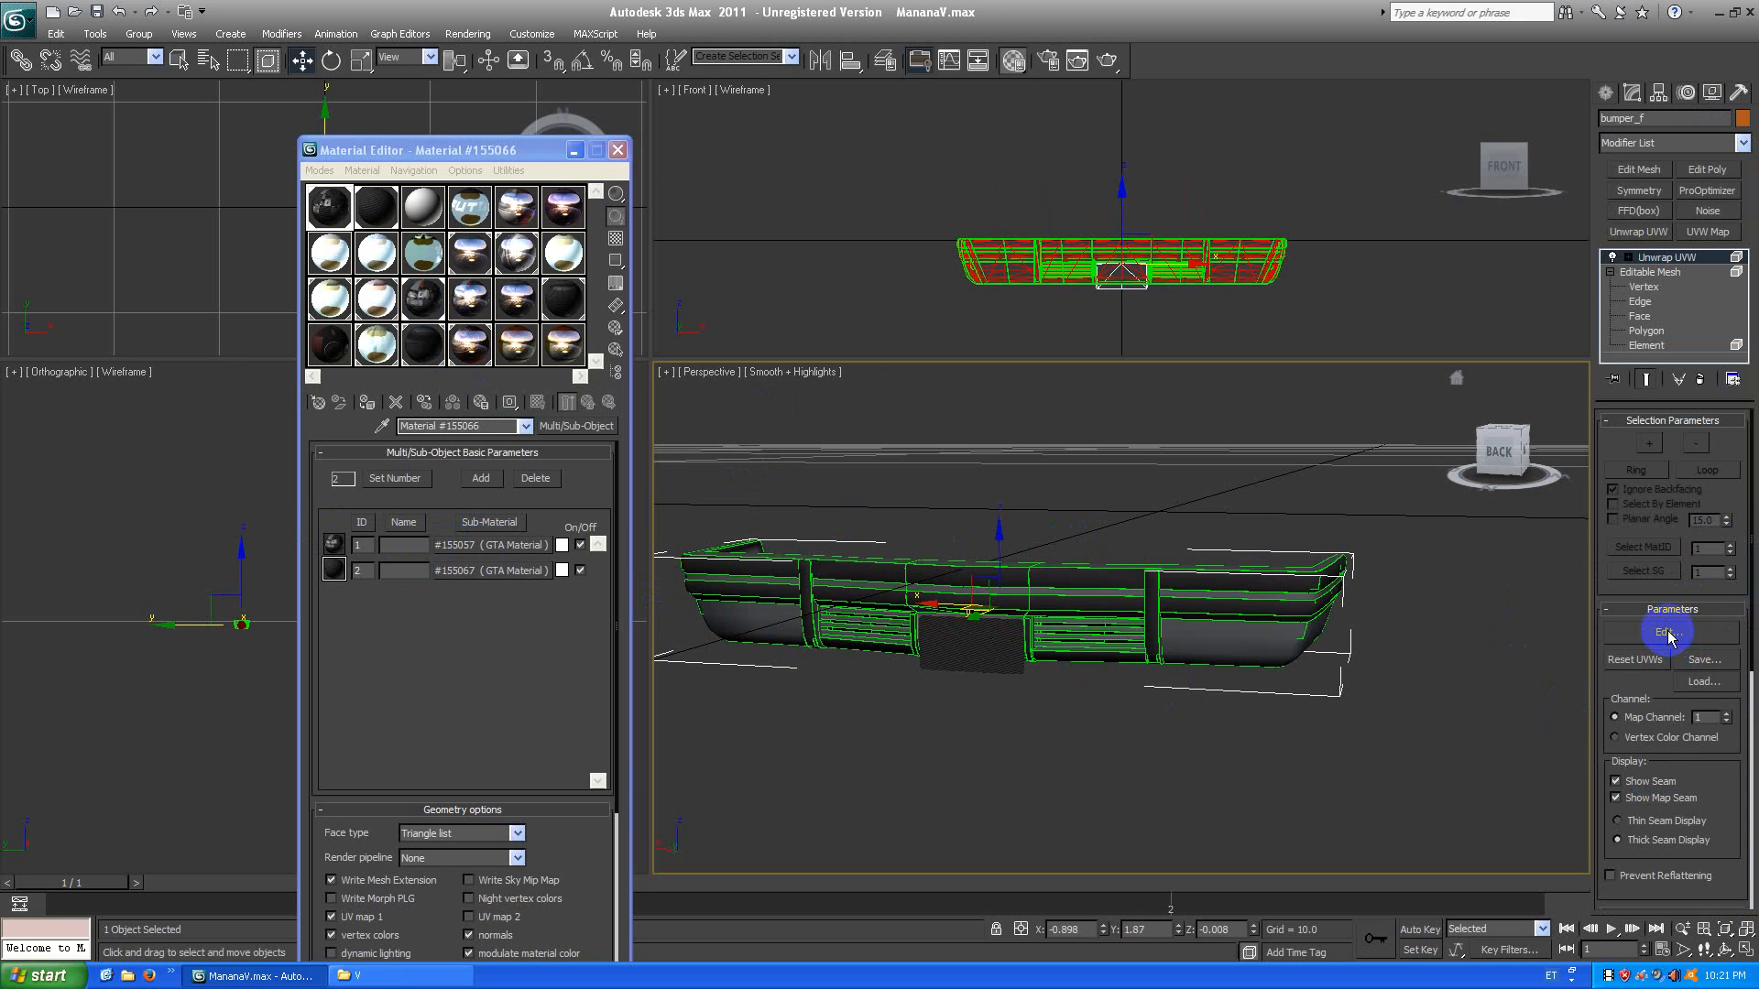
{"action": "left_click", "coordinate": [1629, 257]}
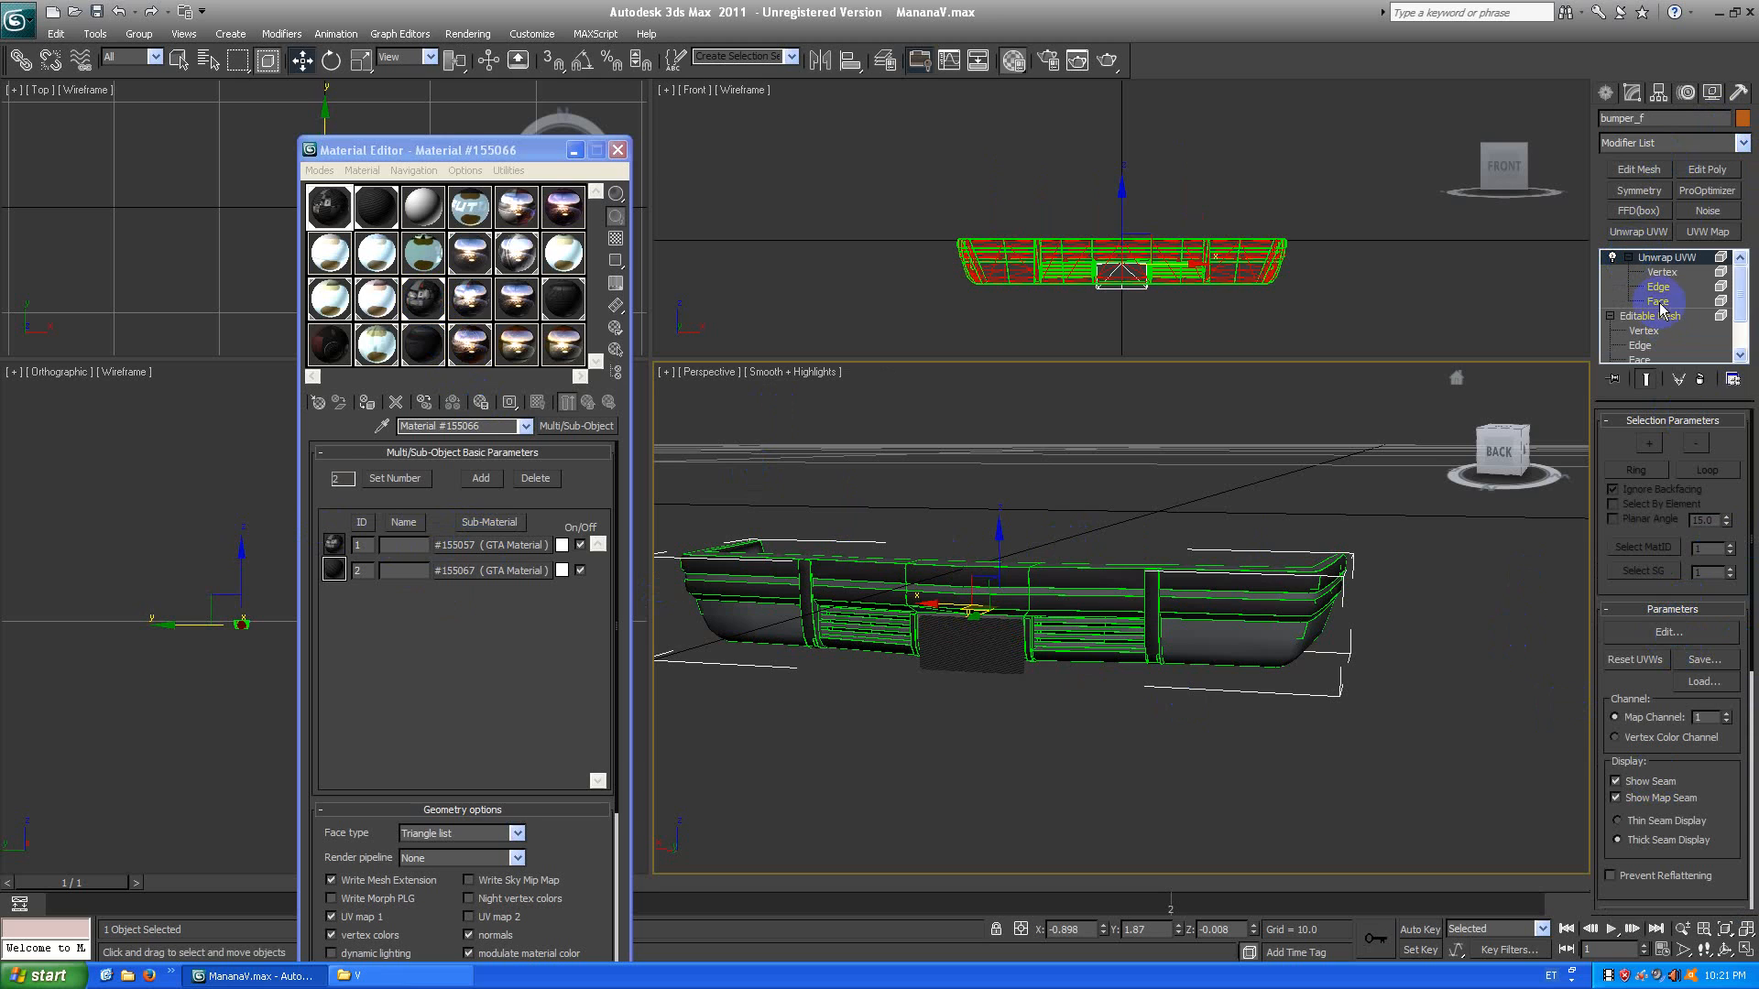
{"action": "left_click", "coordinate": [1658, 301]}
{"action": "key", "text": "ctrl+a"}
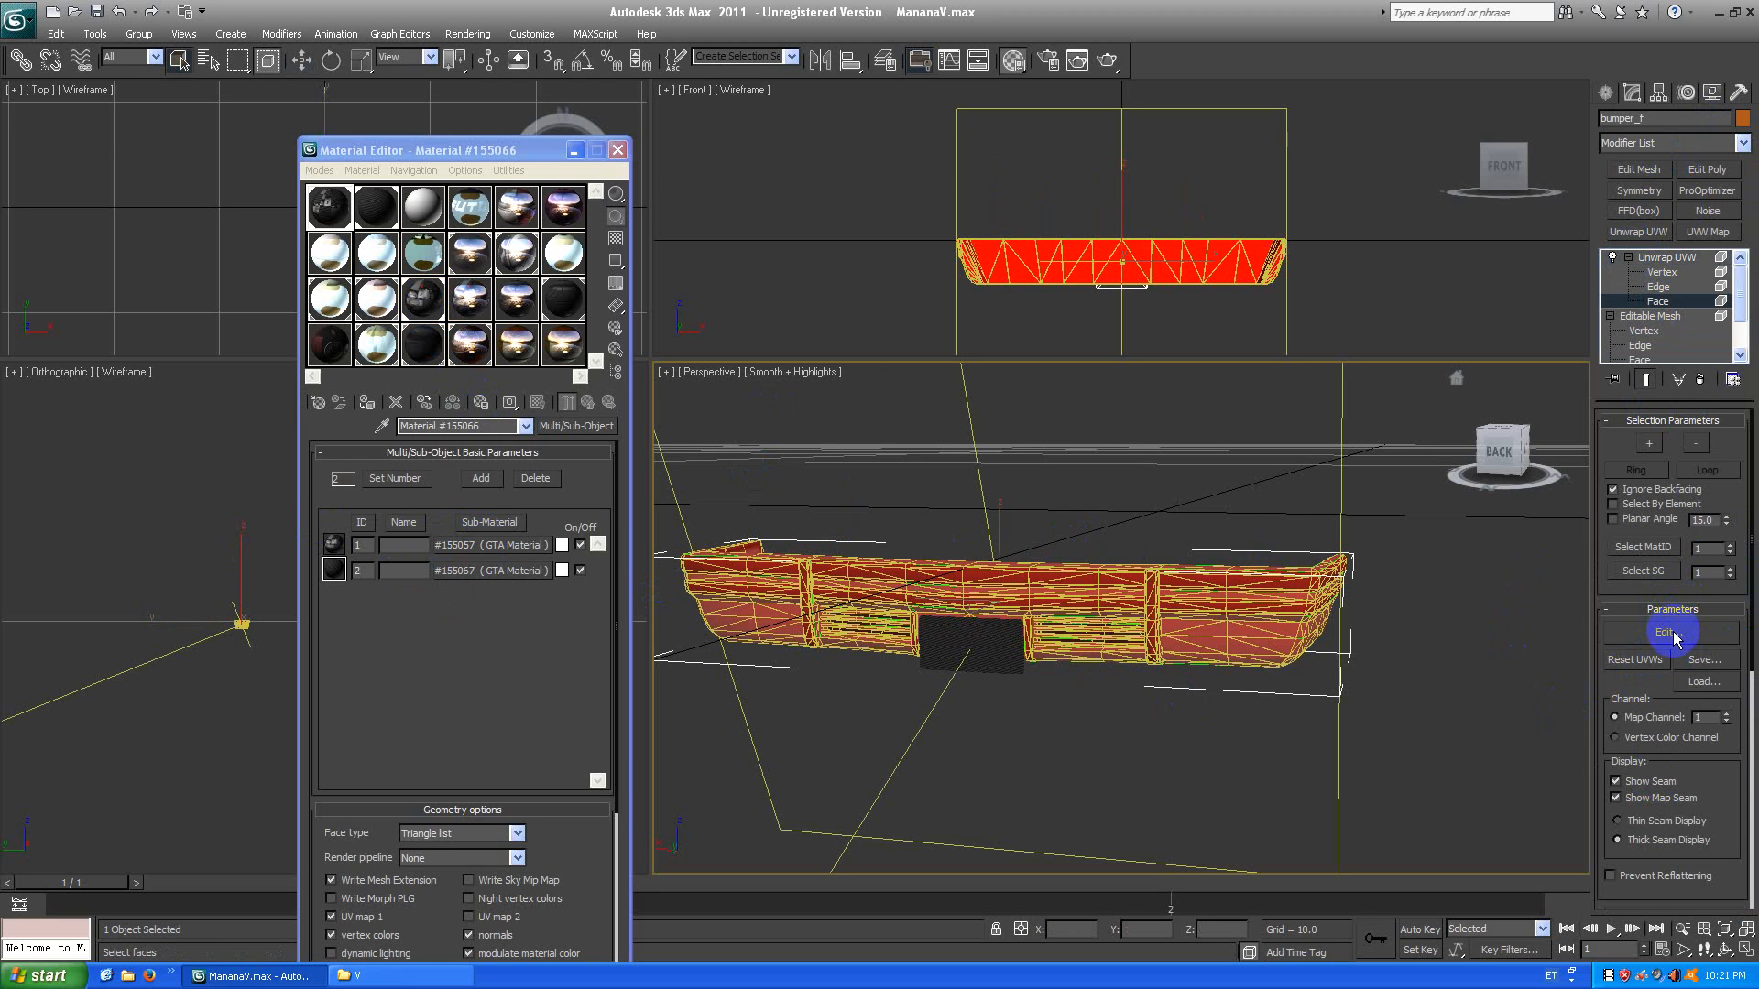
Open the UV editor with vehicle_generic_detail.png as the background texture and clear the UV face selection.
{"action": "left_click", "coordinate": [1669, 632]}
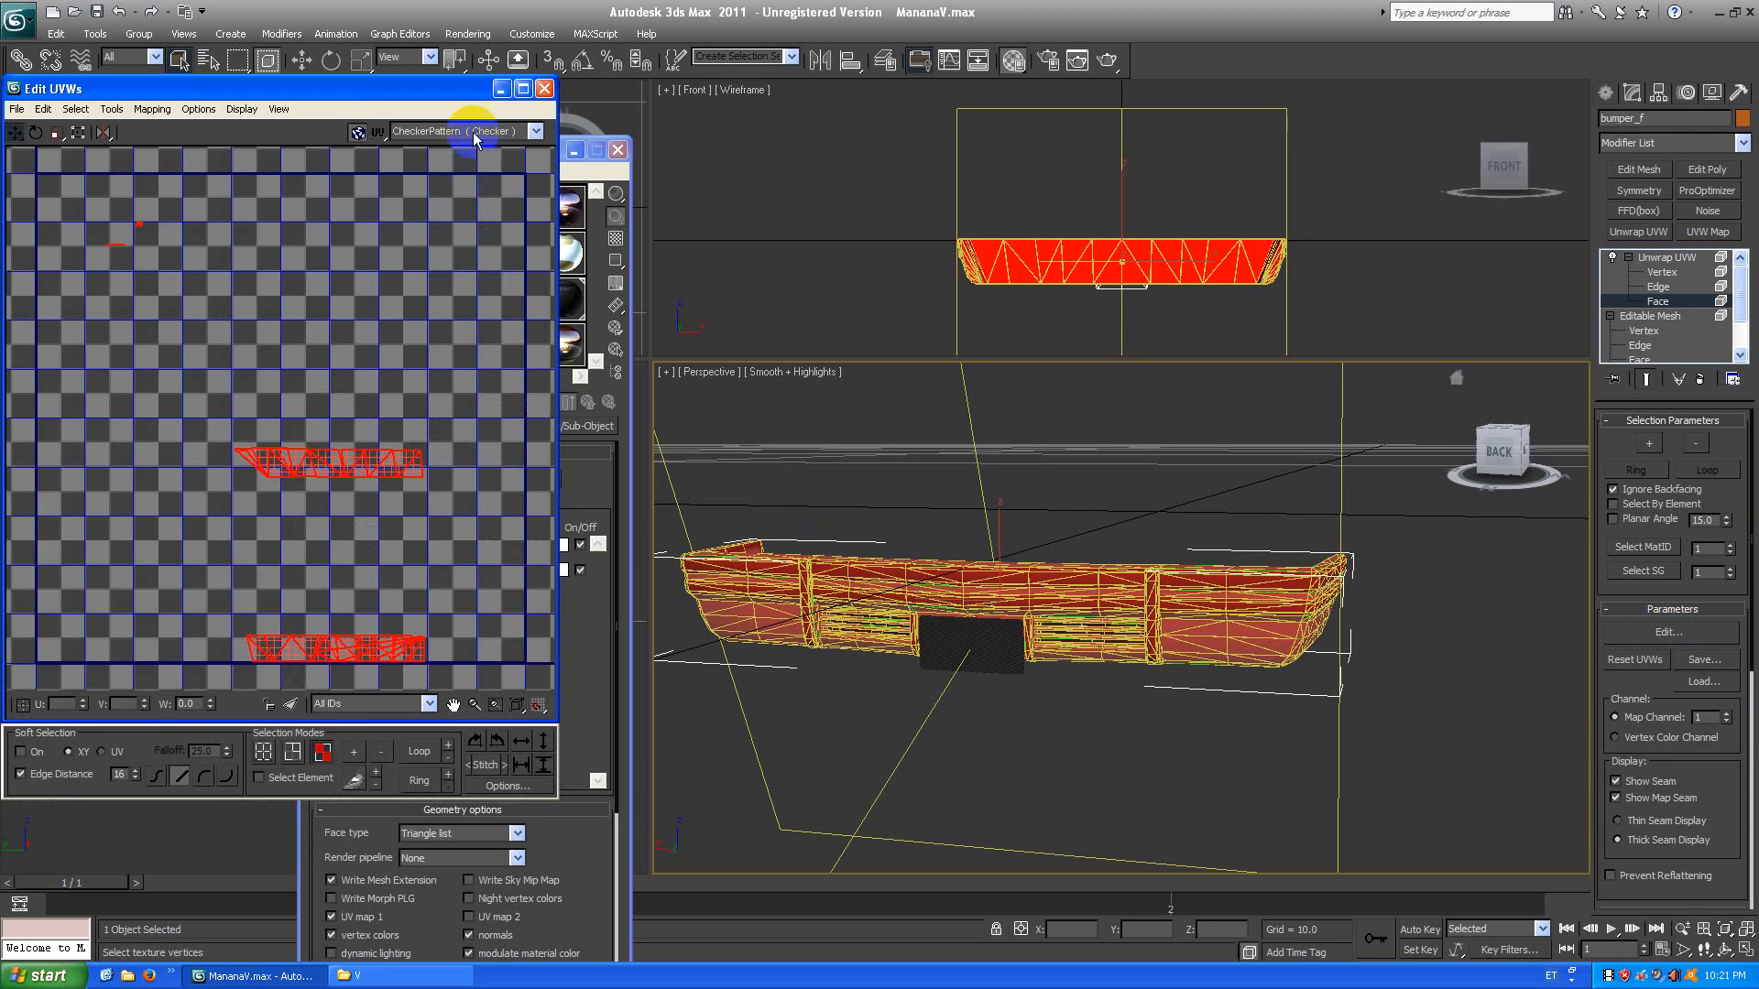
{"action": "left_click", "coordinate": [477, 129]}
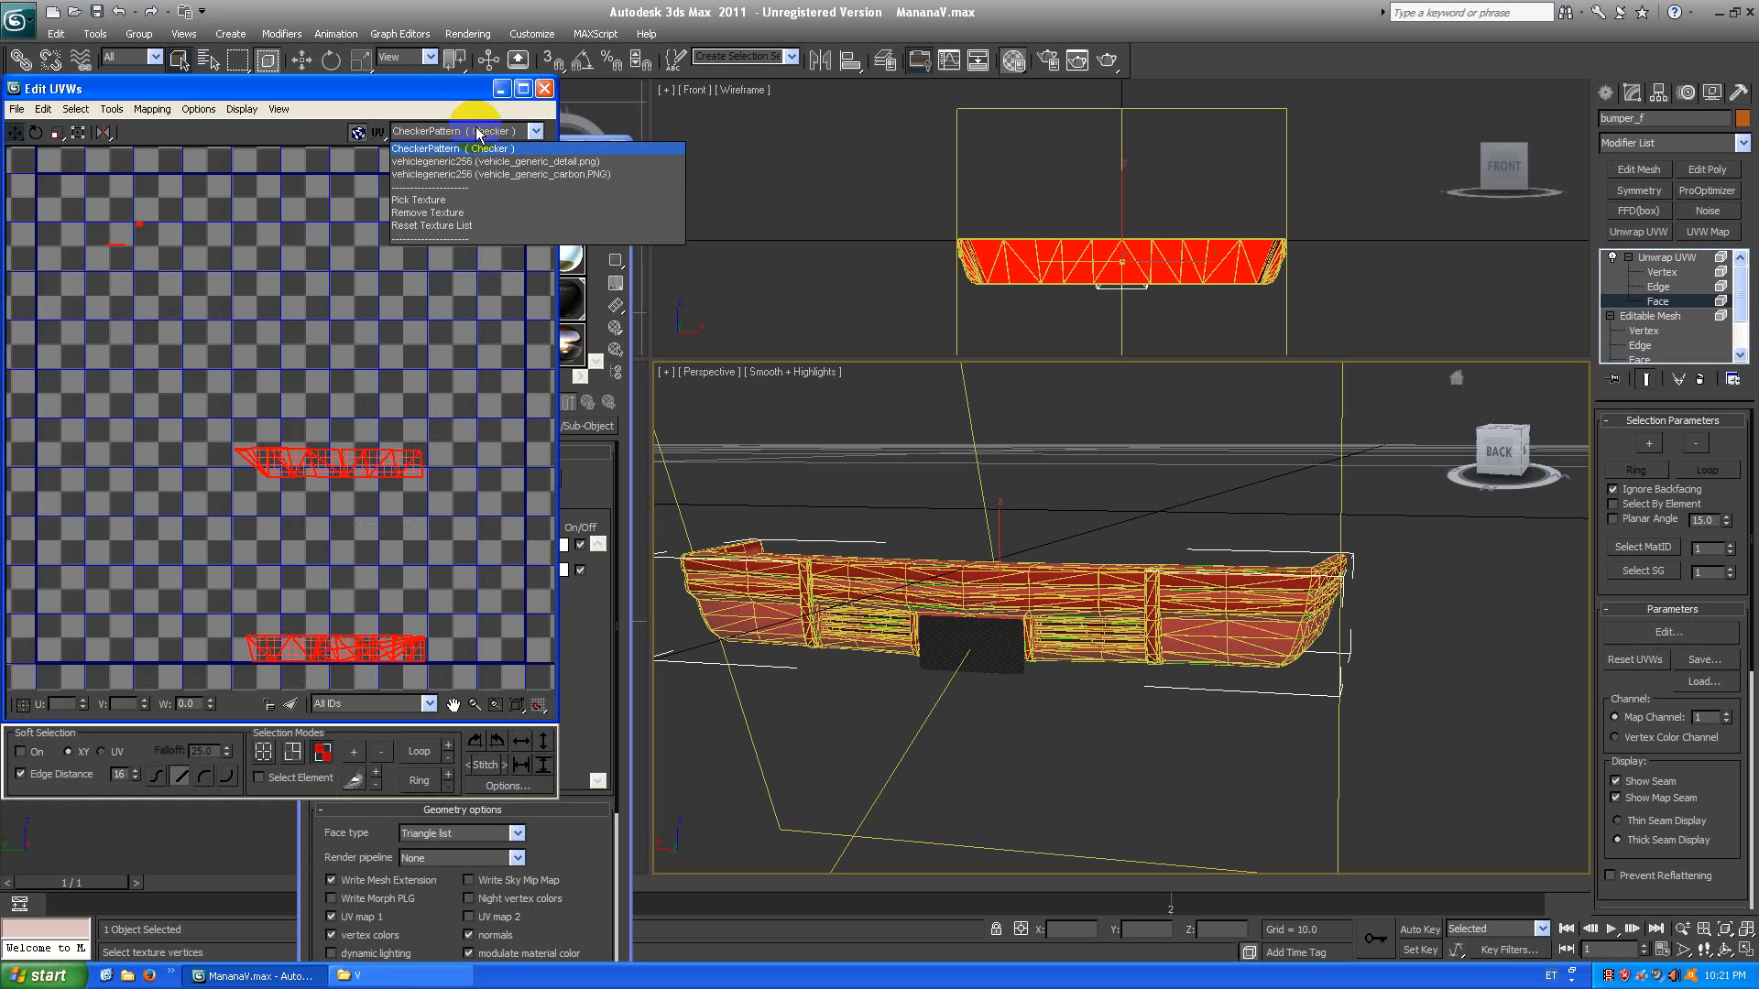
{"action": "left_click", "coordinate": [529, 162]}
{"action": "left_click", "coordinate": [217, 327]}
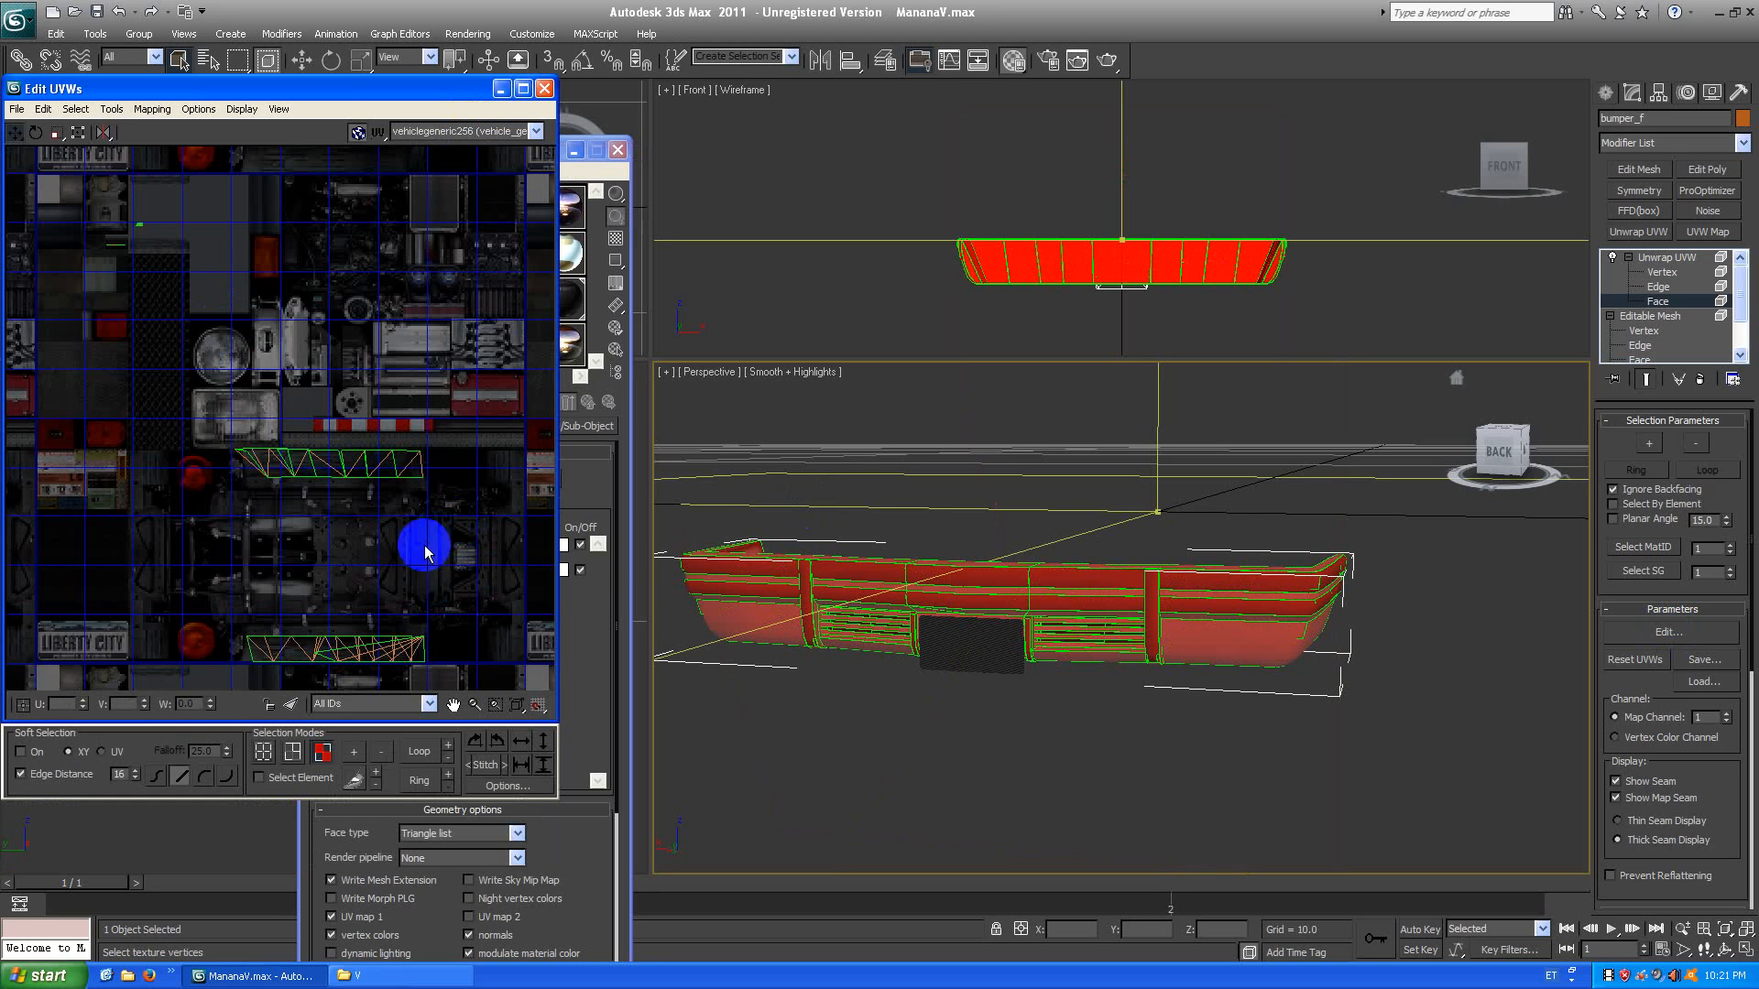
{"action": "middle_click_drag", "start_coordinate": [370, 664], "coordinate": [226, 546]}
{"action": "scroll", "coordinate": [306, 551], "scroll_direction": "up", "scroll_amount": 3}
{"action": "scroll", "coordinate": [225, 546], "scroll_direction": "down", "scroll_amount": 2}
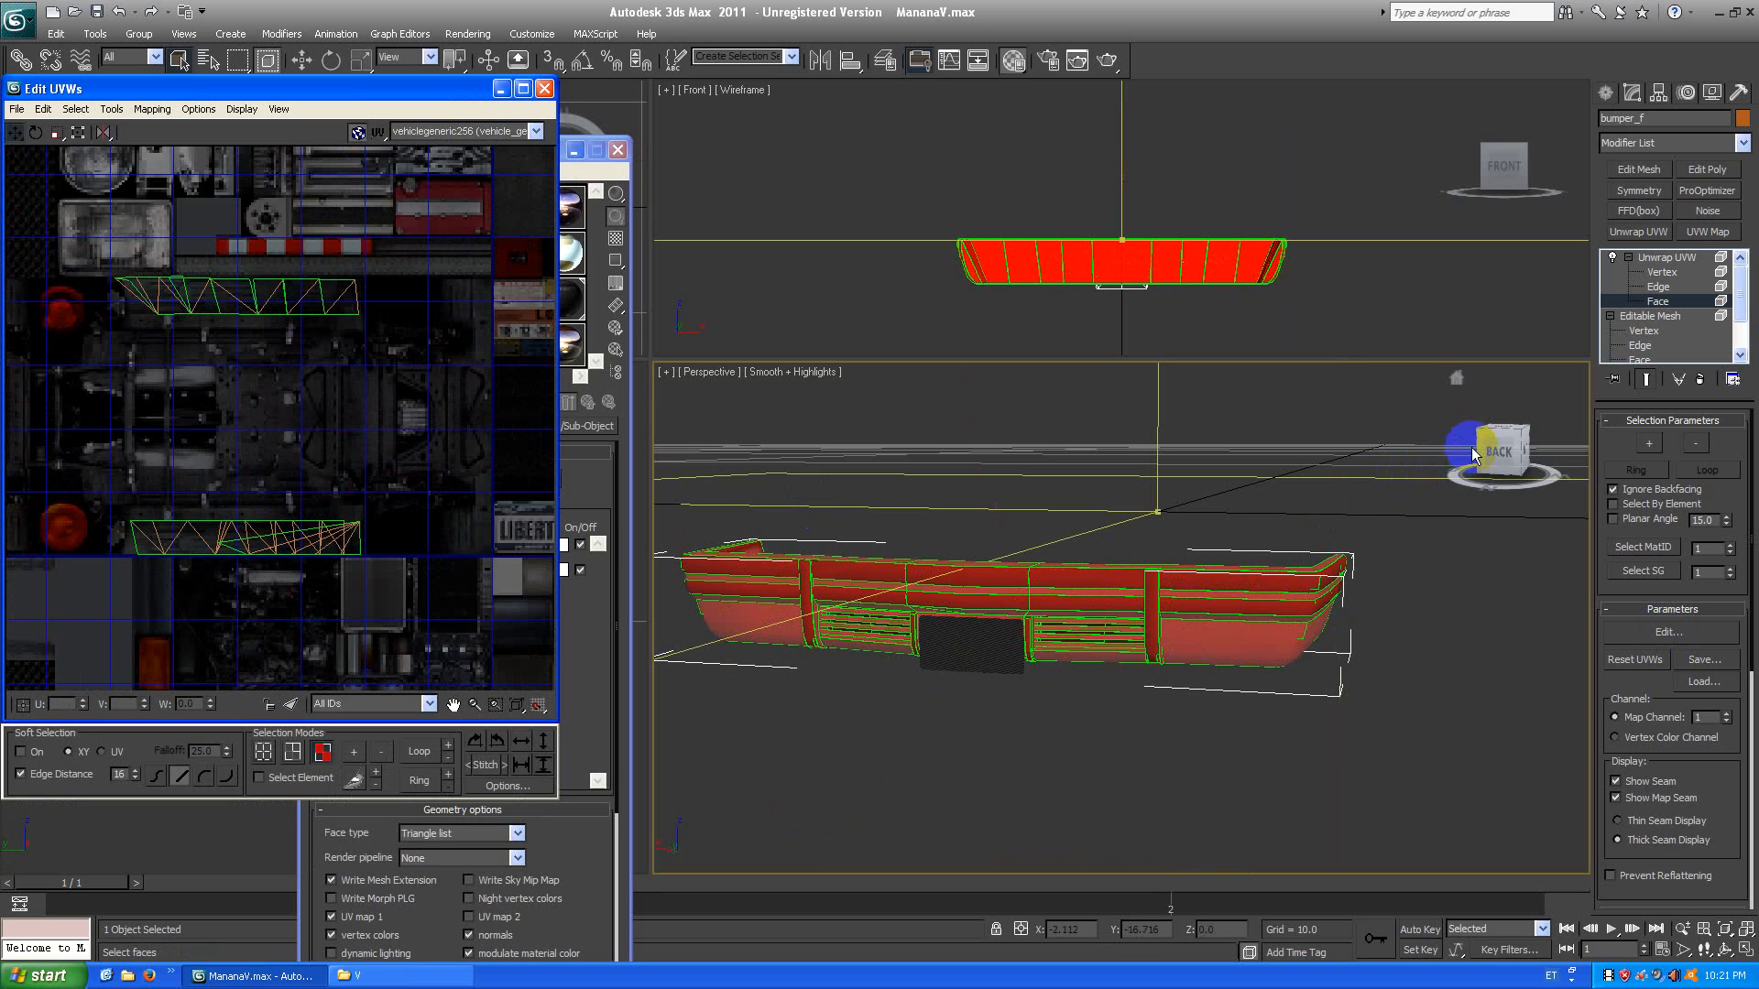
Examine which bumper faces belong to the thin UV strip and the small UV cluster by selecting each in turn.
{"action": "left_click_drag", "start_coordinate": [1499, 458], "coordinate": [1202, 482]}
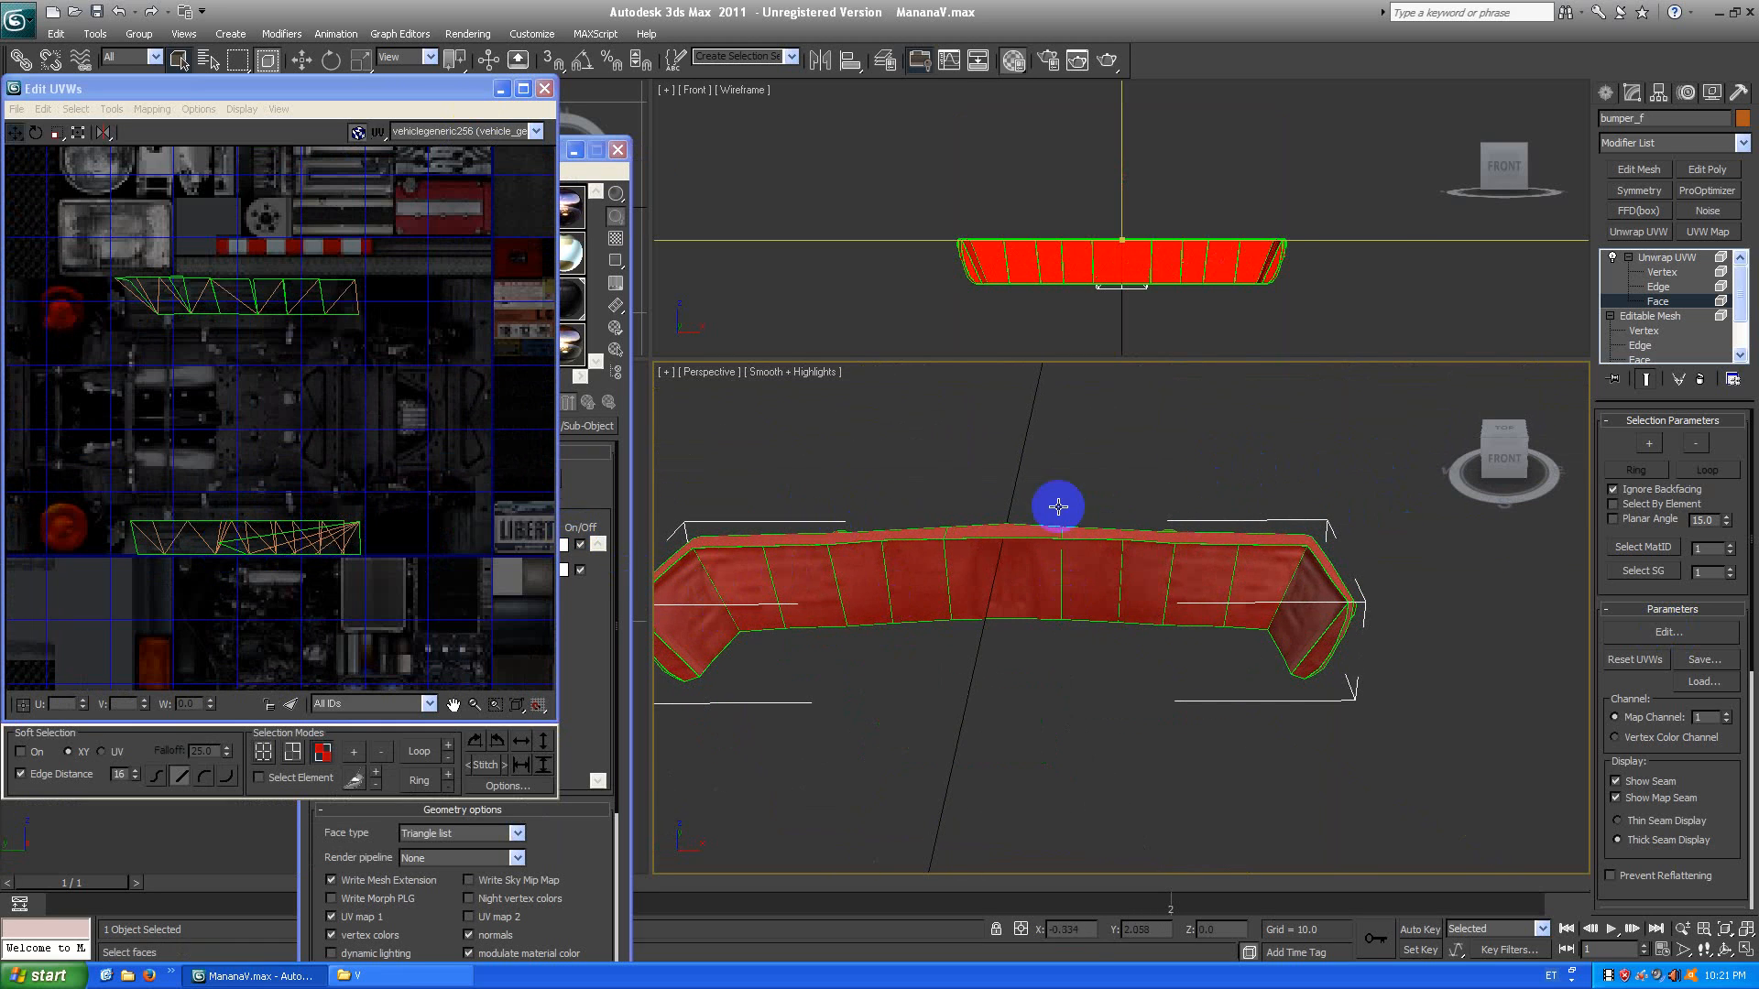
{"action": "left_click", "coordinate": [1557, 483]}
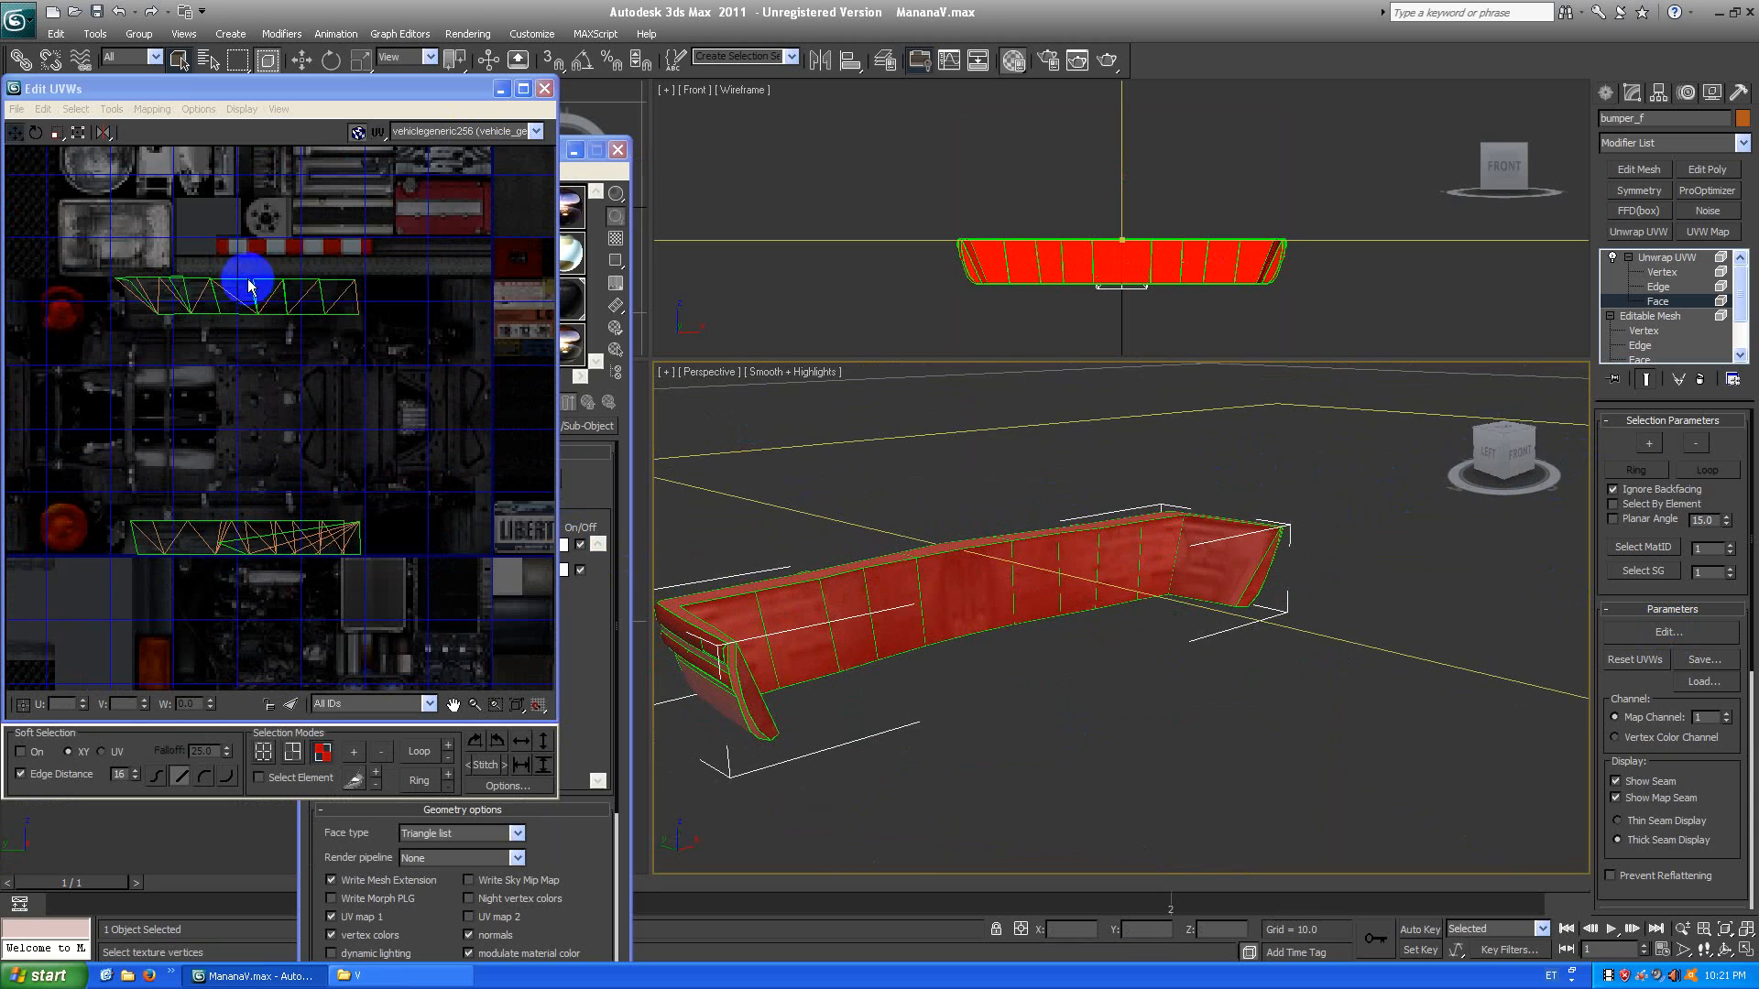
{"action": "scroll", "coordinate": [266, 367], "scroll_direction": "down", "scroll_amount": 2}
{"action": "scroll", "coordinate": [225, 290], "scroll_direction": "up", "scroll_amount": 6}
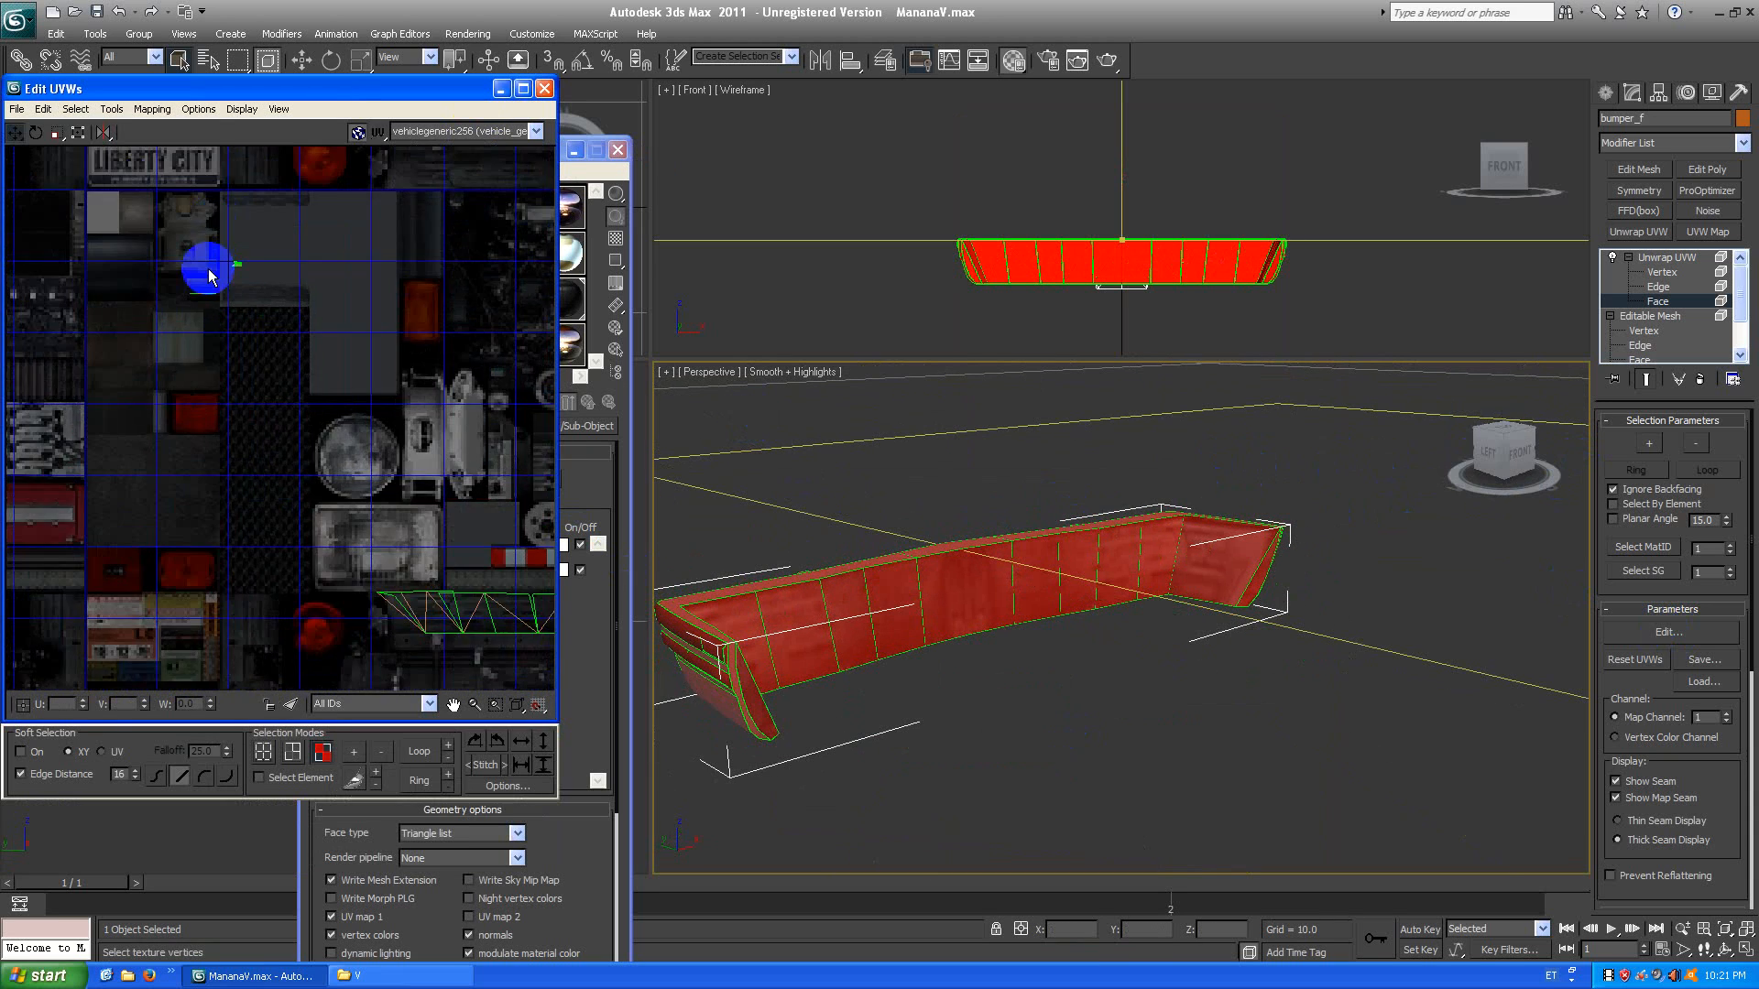
{"action": "left_click_drag", "start_coordinate": [296, 410], "coordinate": [90, 339]}
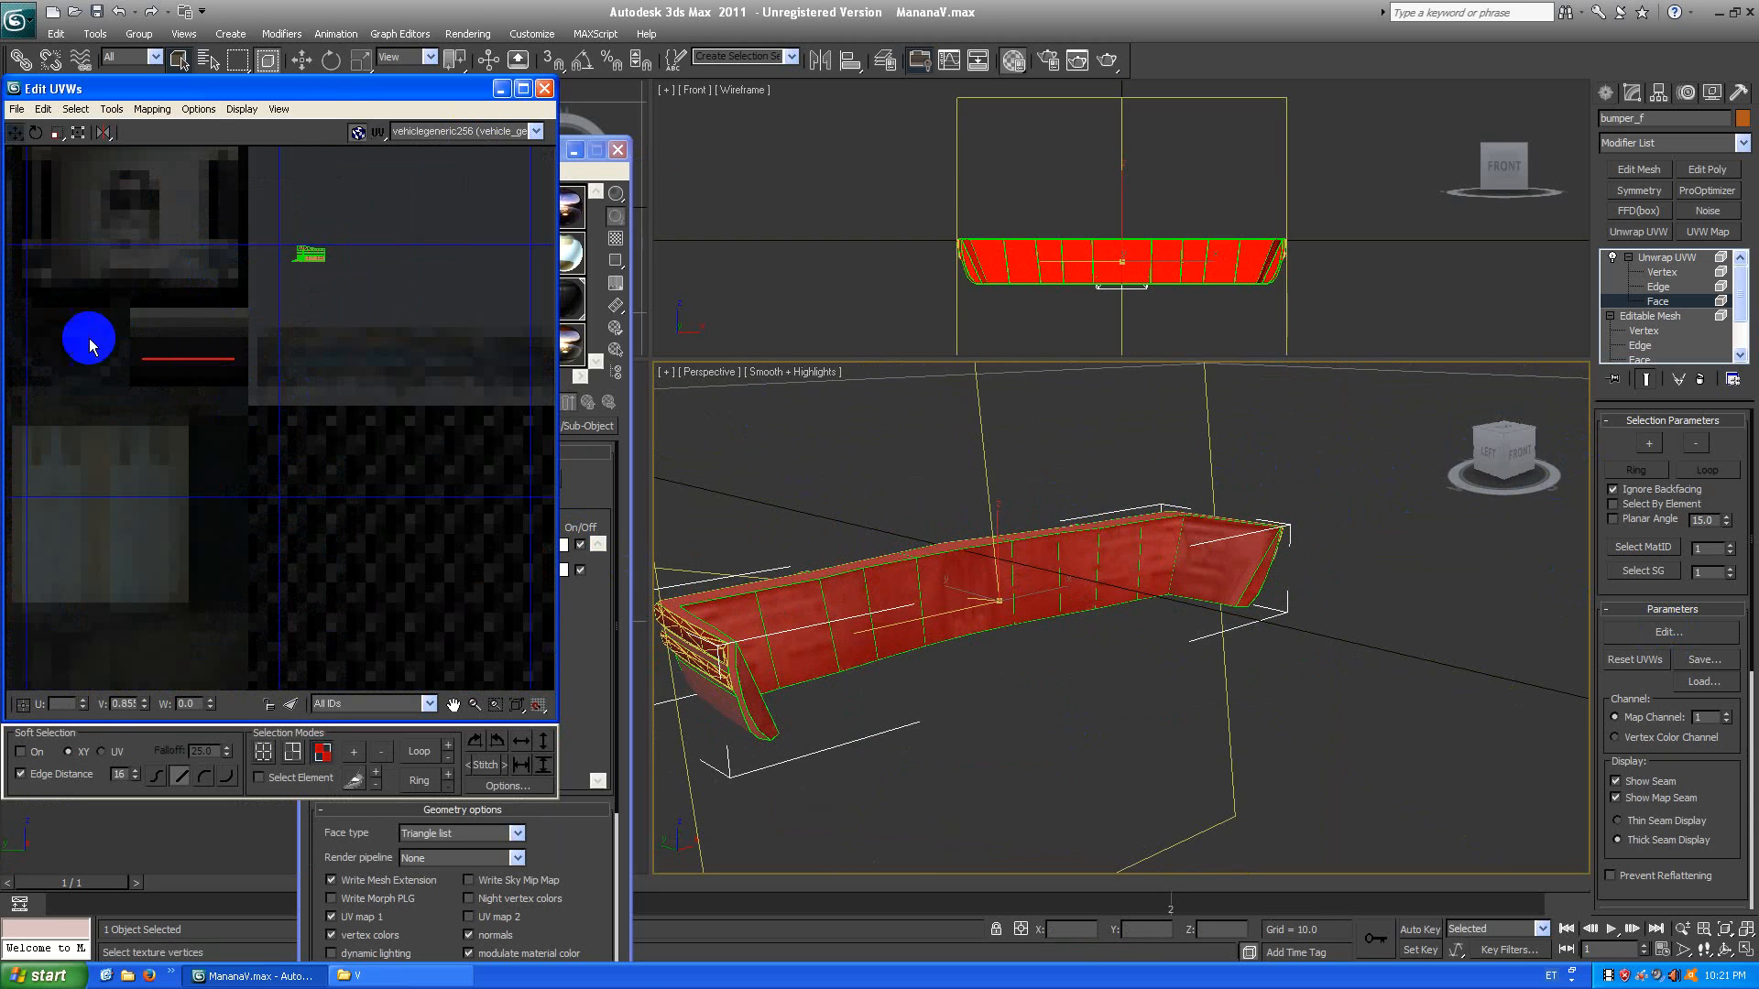
{"action": "left_click_drag", "start_coordinate": [1504, 453], "coordinate": [1099, 447]}
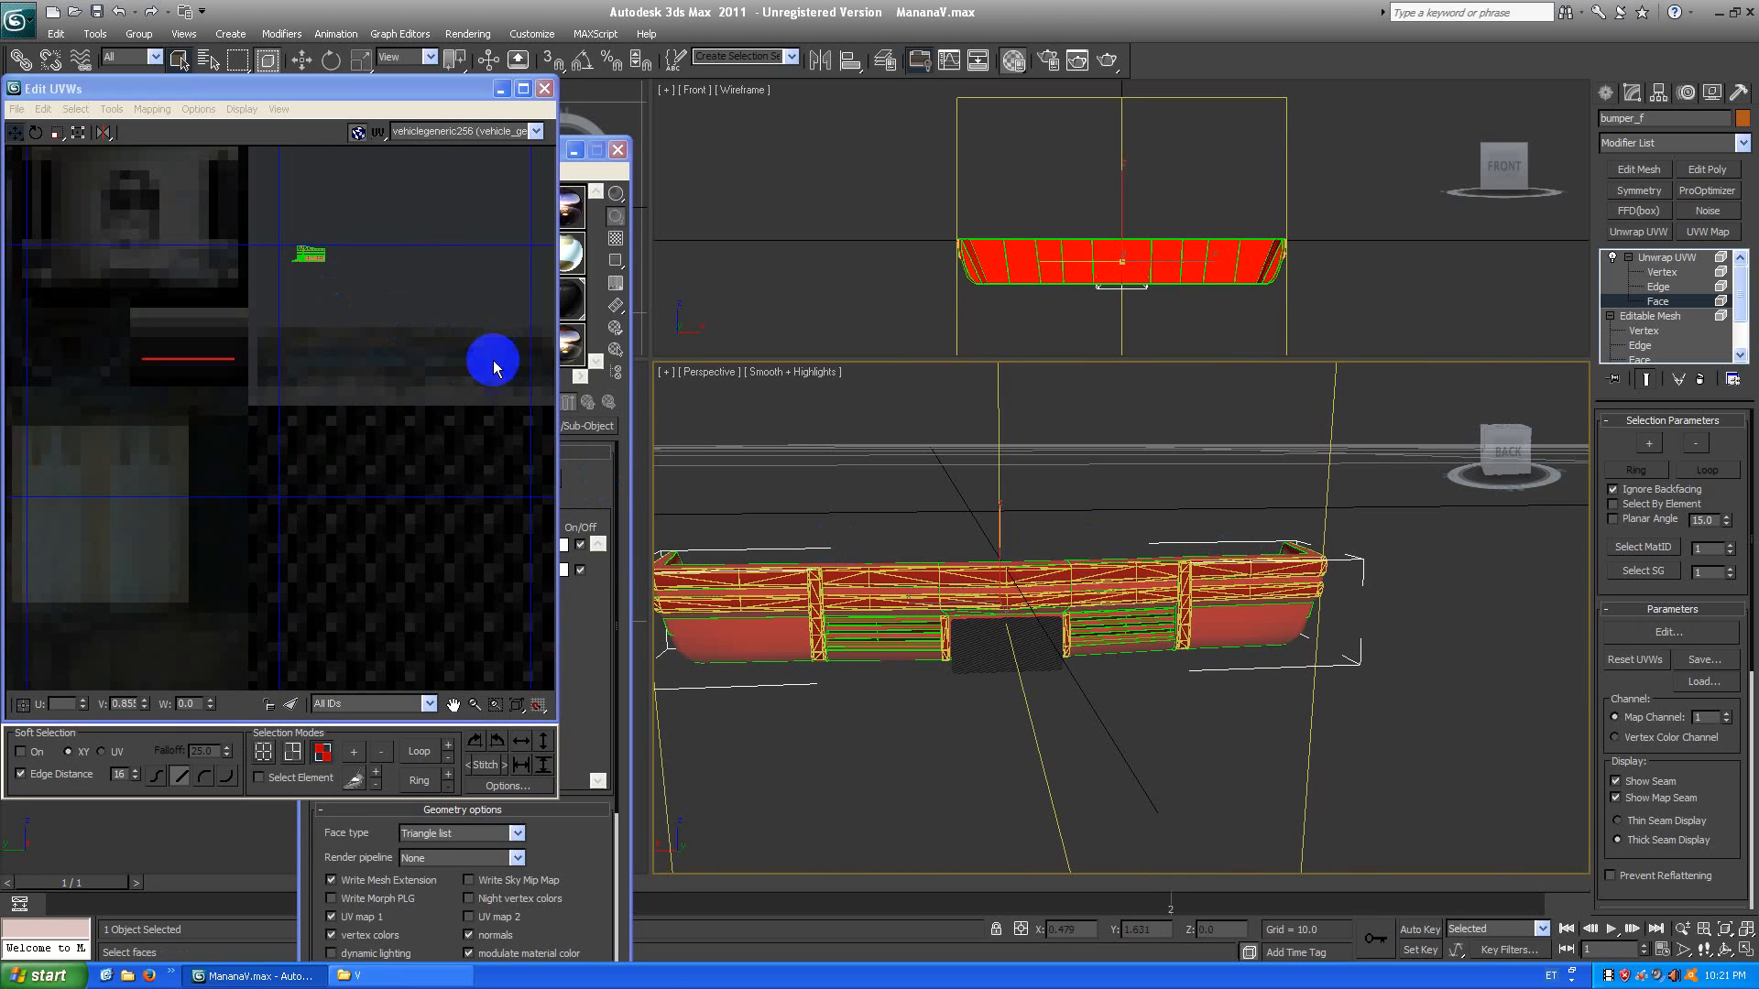
{"action": "left_click", "coordinate": [400, 295]}
{"action": "left_click_drag", "start_coordinate": [400, 285], "coordinate": [213, 215]}
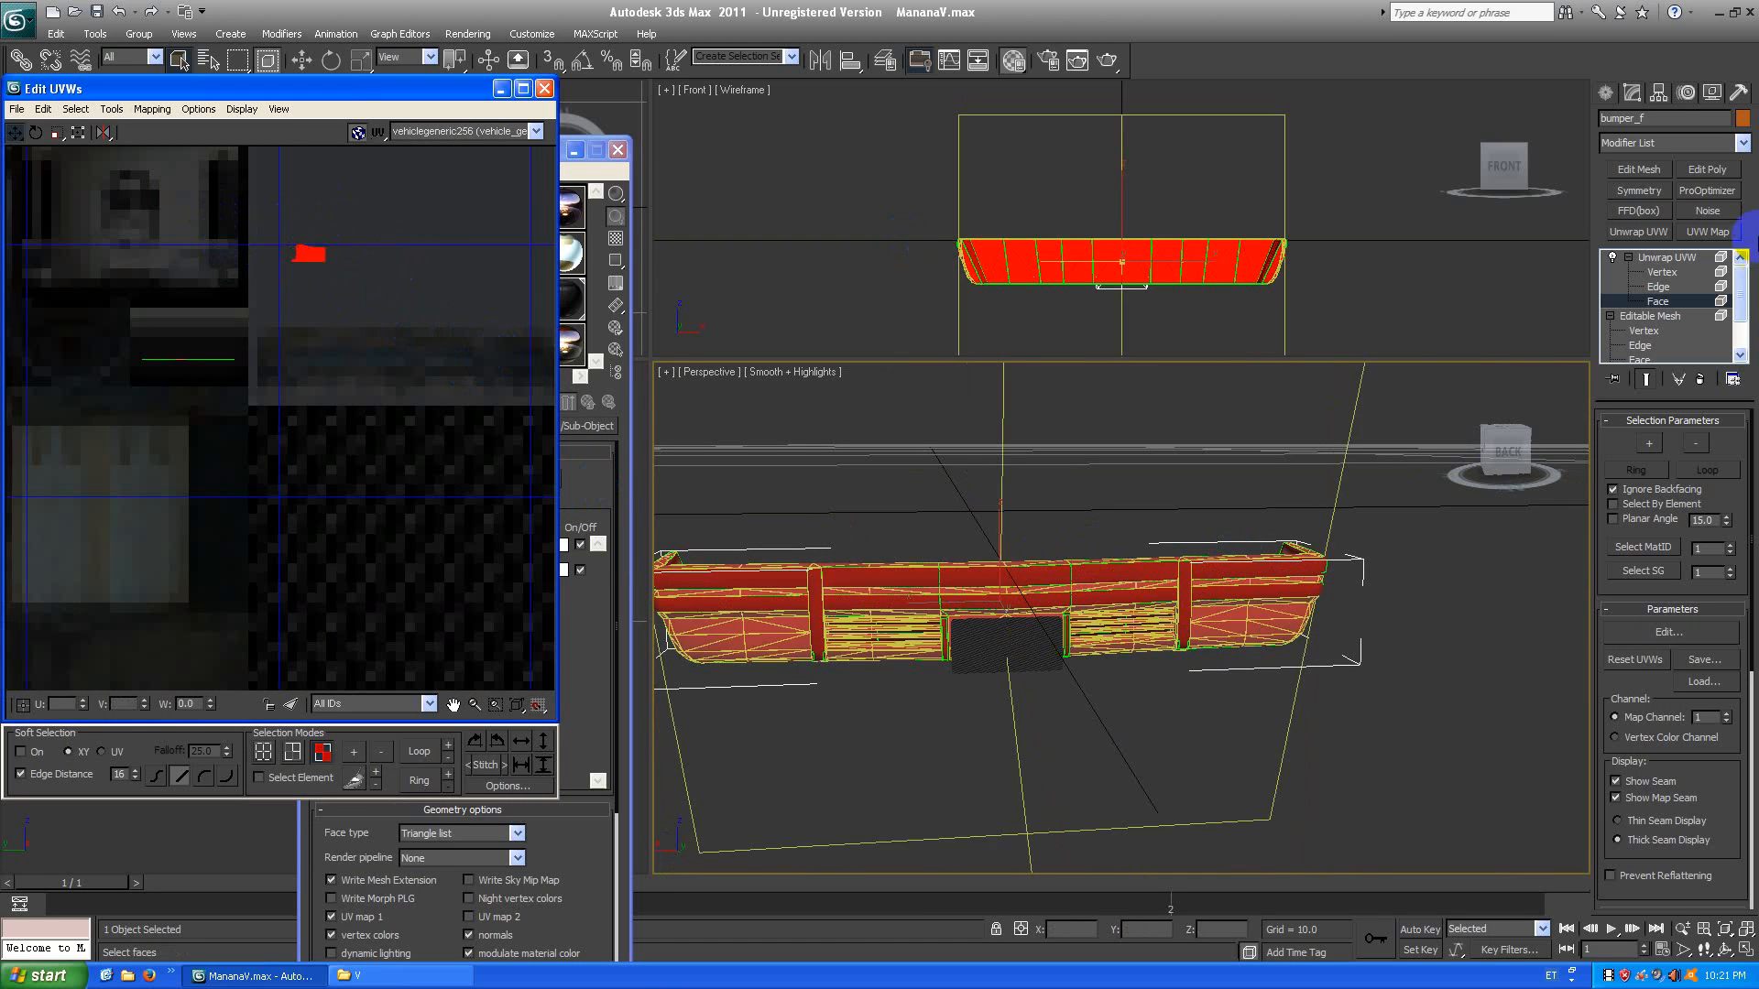
{"action": "scroll", "coordinate": [326, 422], "scroll_direction": "down", "scroll_amount": 6}
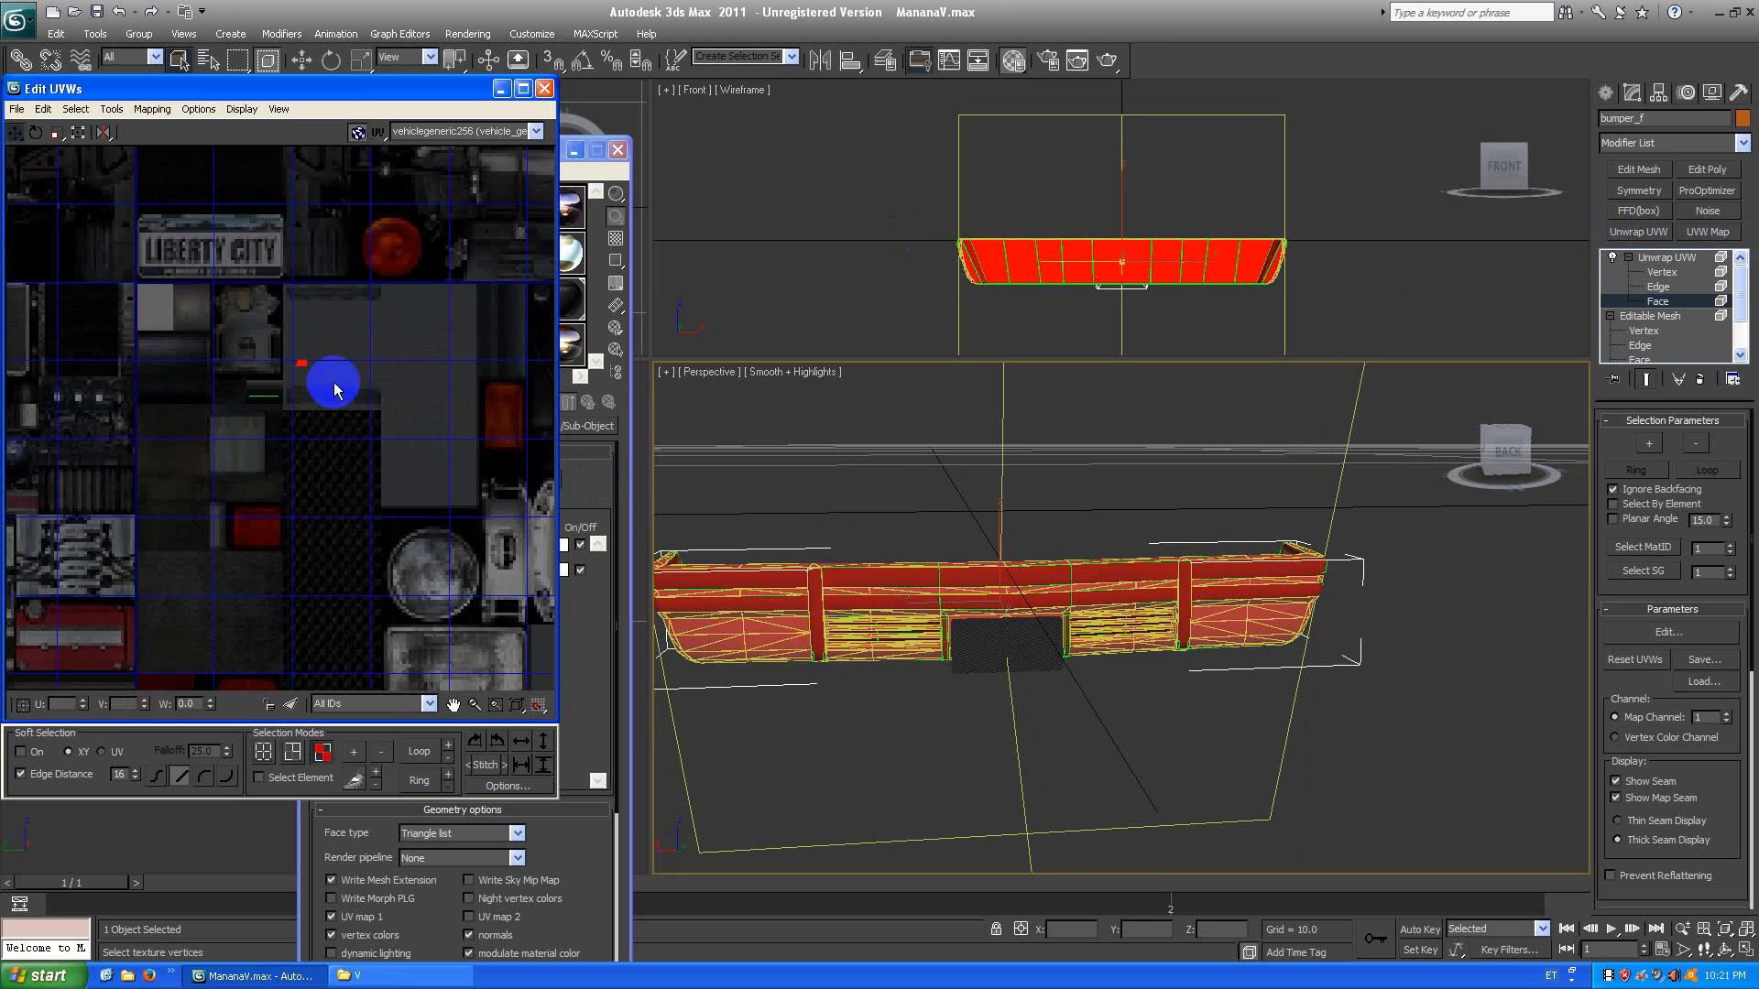
{"action": "left_click", "coordinate": [1637, 172]}
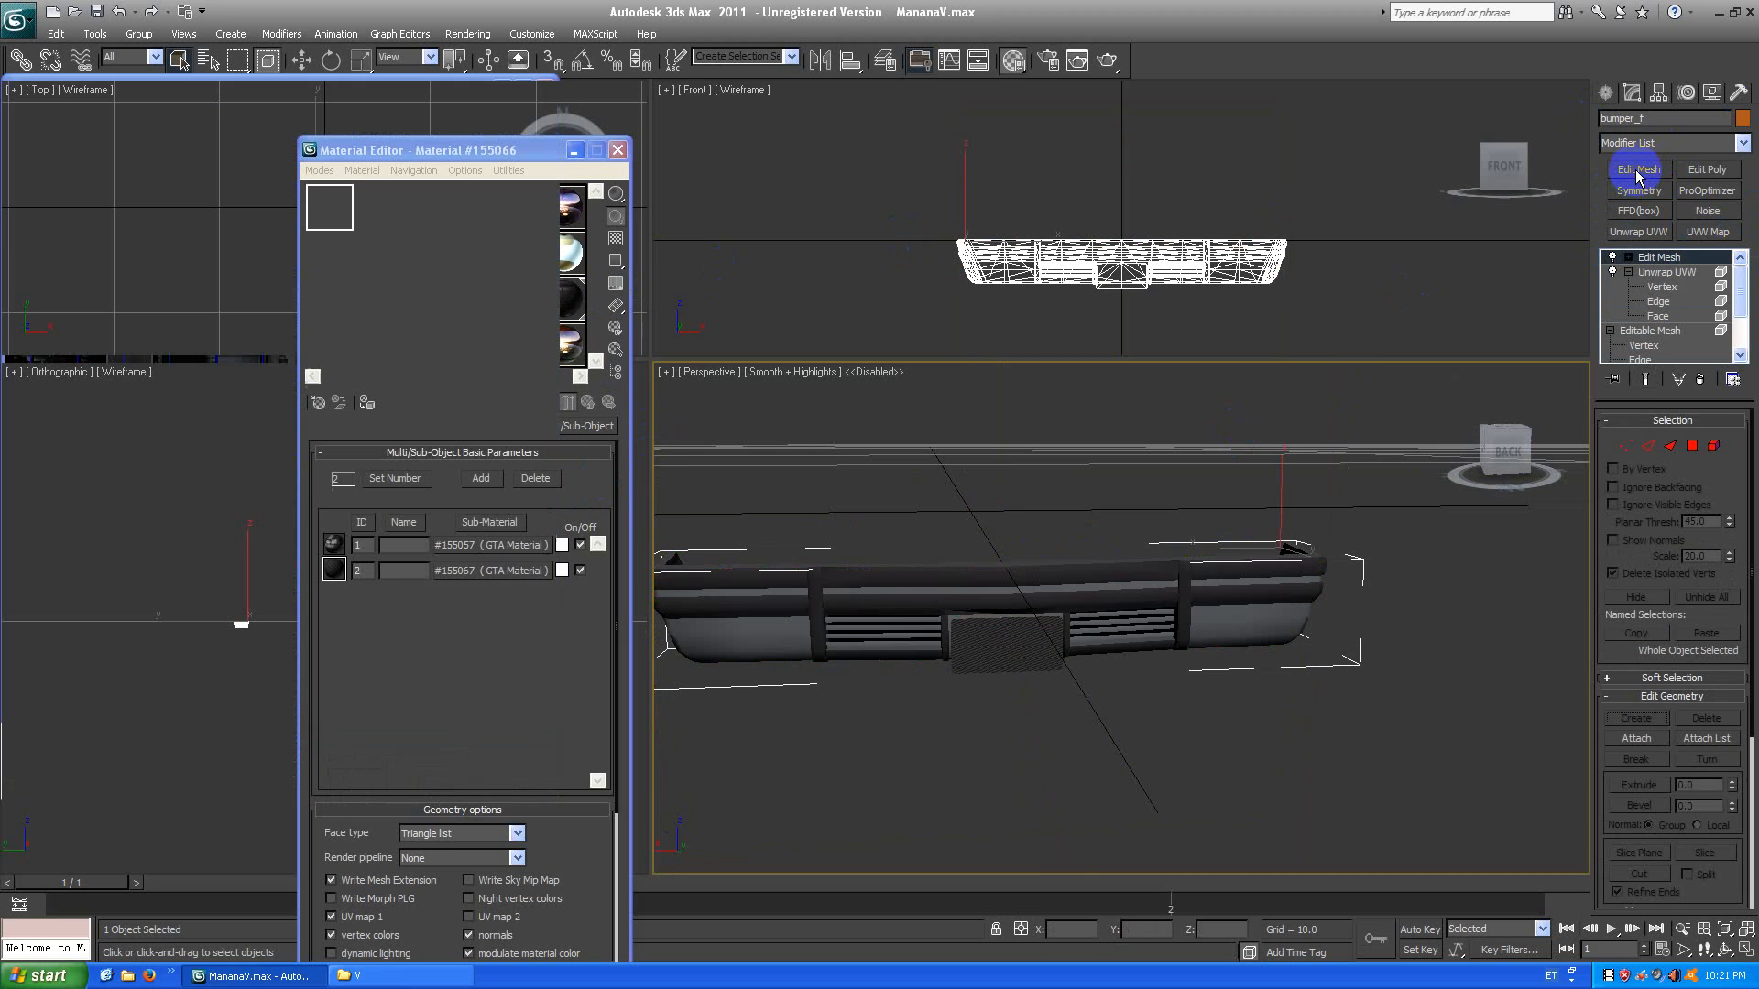
{"action": "left_click", "coordinate": [1629, 258]}
{"action": "left_click", "coordinate": [1664, 331]}
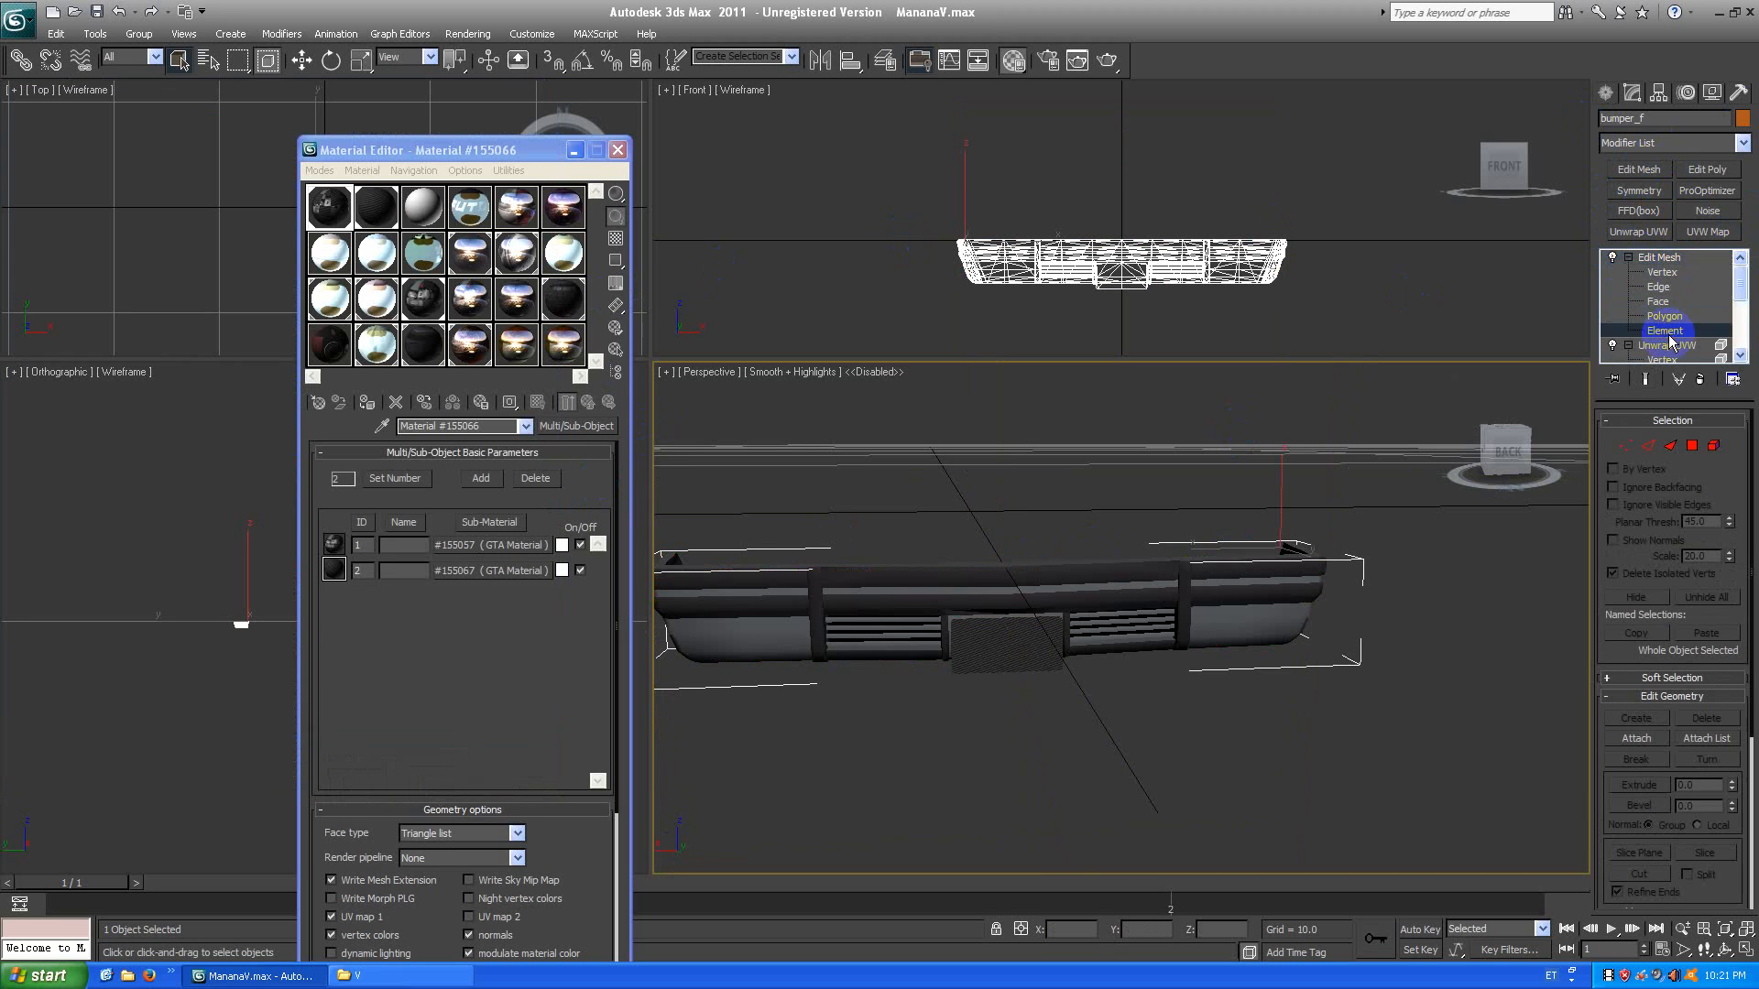
{"action": "left_click", "coordinate": [1099, 569]}
{"action": "left_click", "coordinate": [1680, 319]}
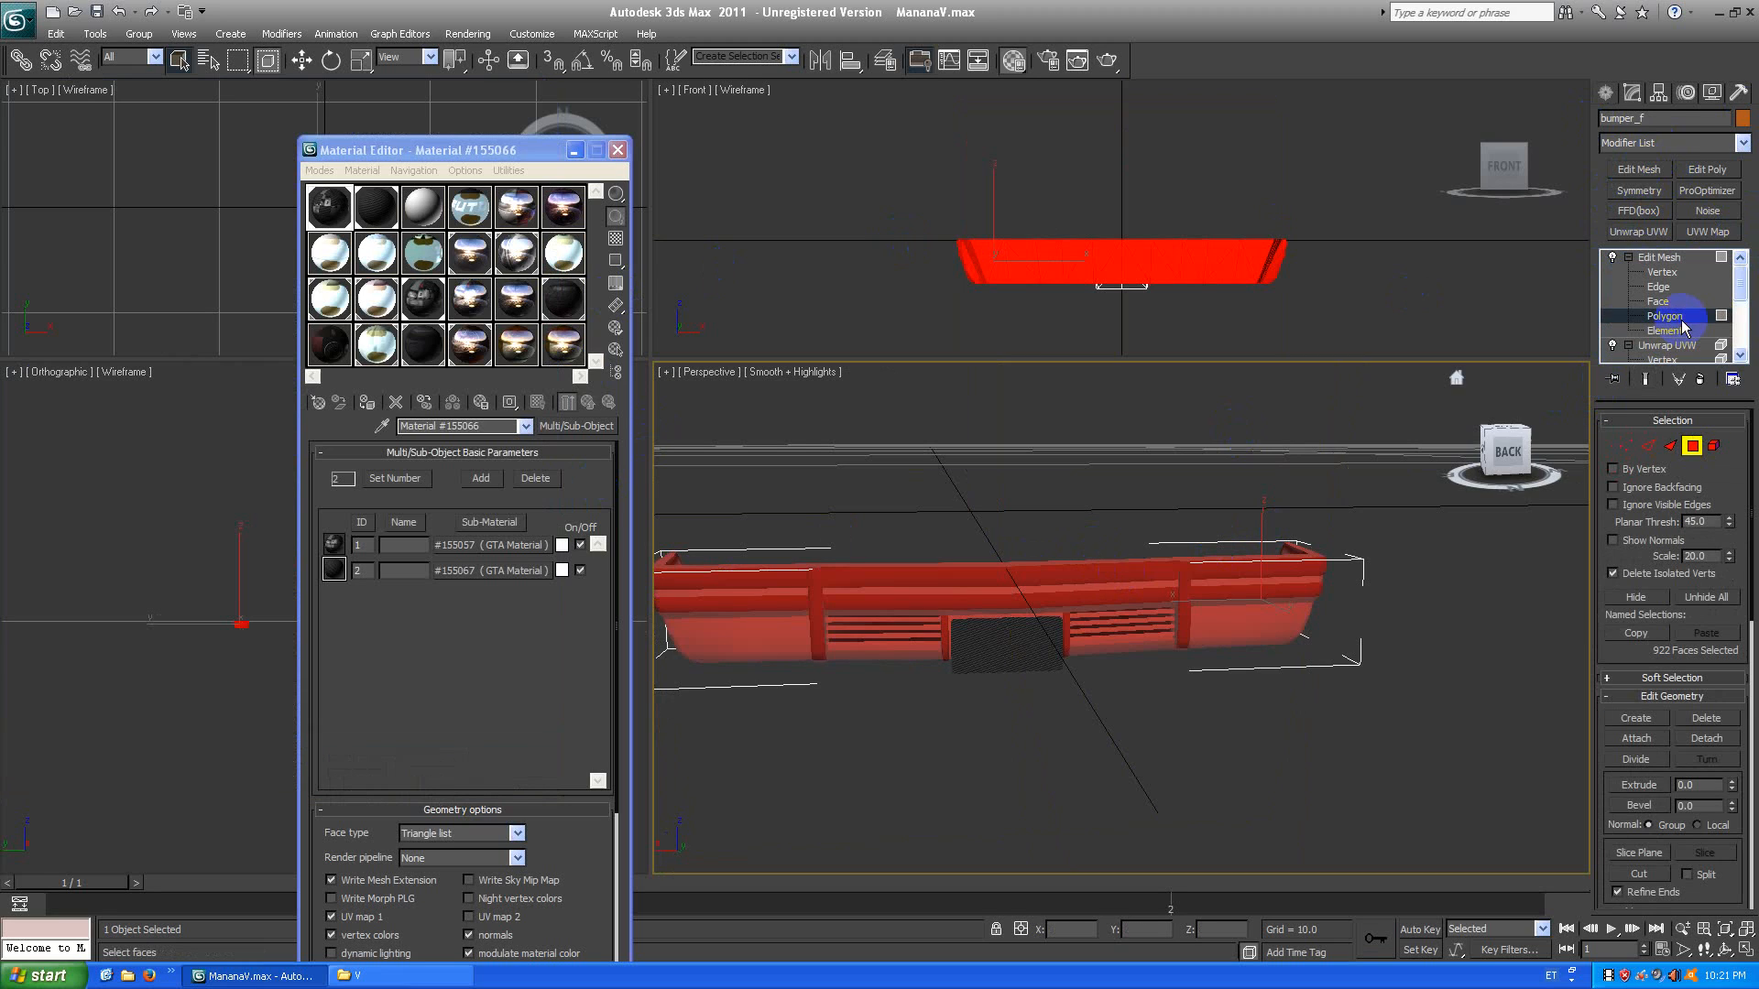
{"action": "right_click", "coordinate": [1683, 257]}
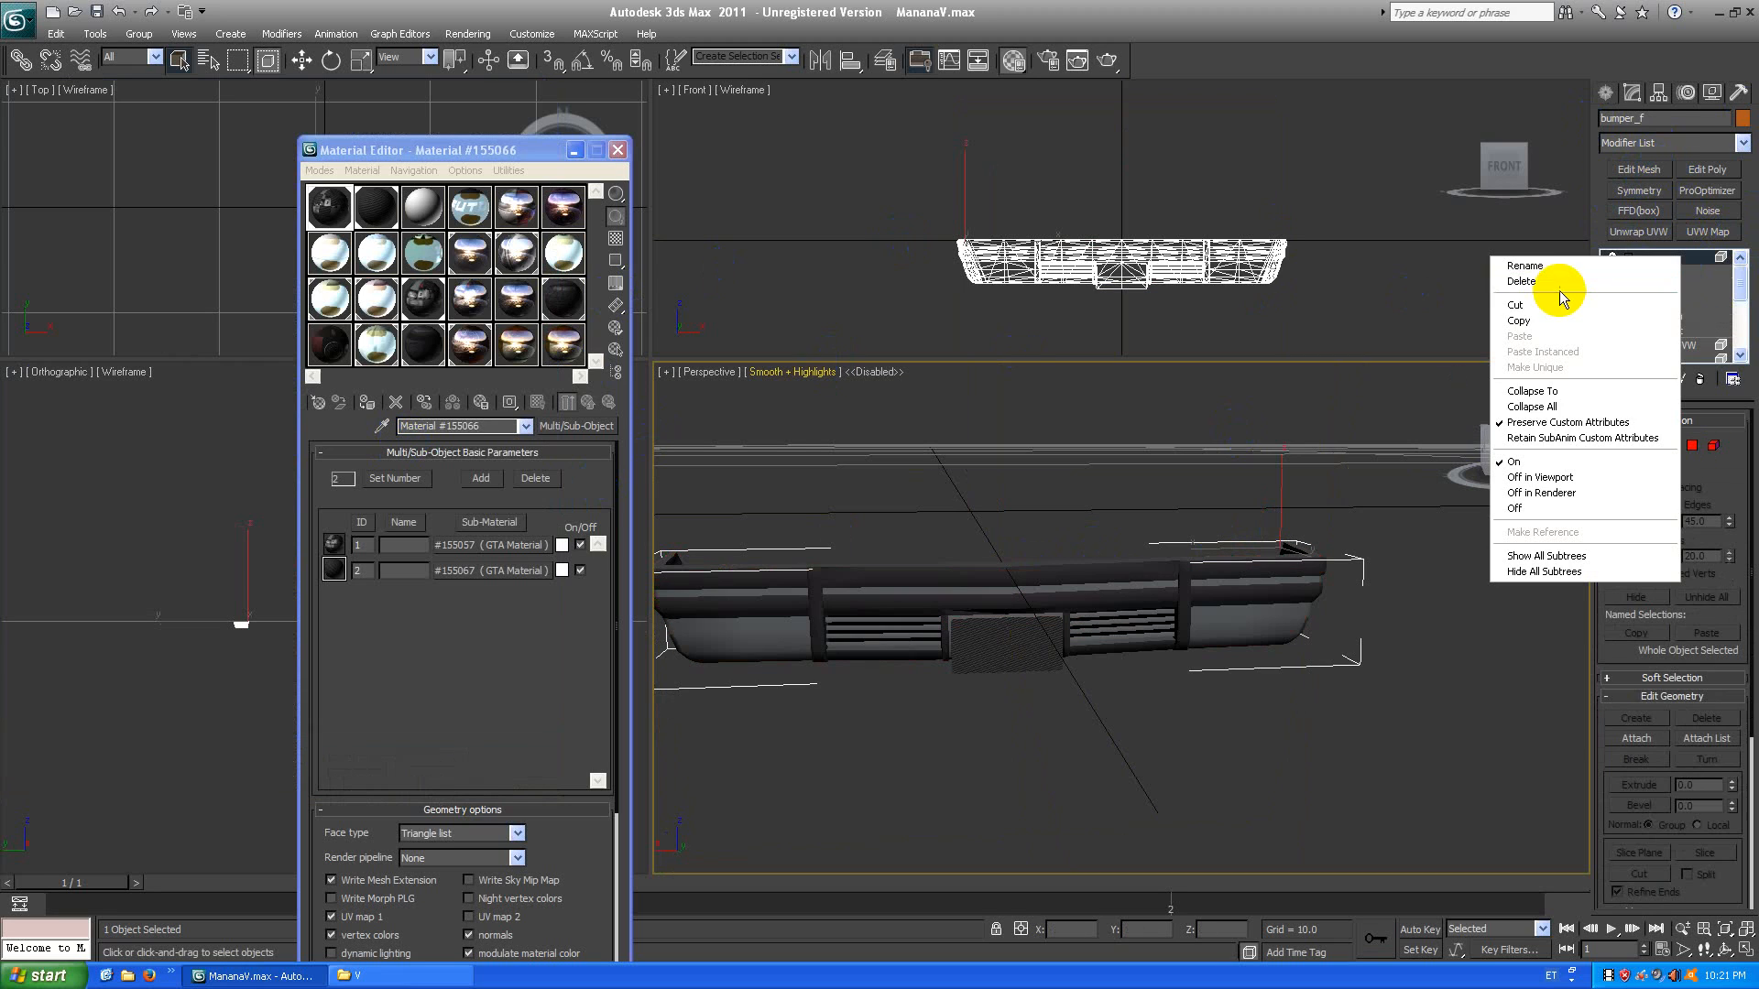
{"action": "left_click", "coordinate": [1568, 282]}
Open the bumper's UV editor and try selecting the small UV cluster at Vertex level and at Face level.
{"action": "left_click", "coordinate": [1667, 632]}
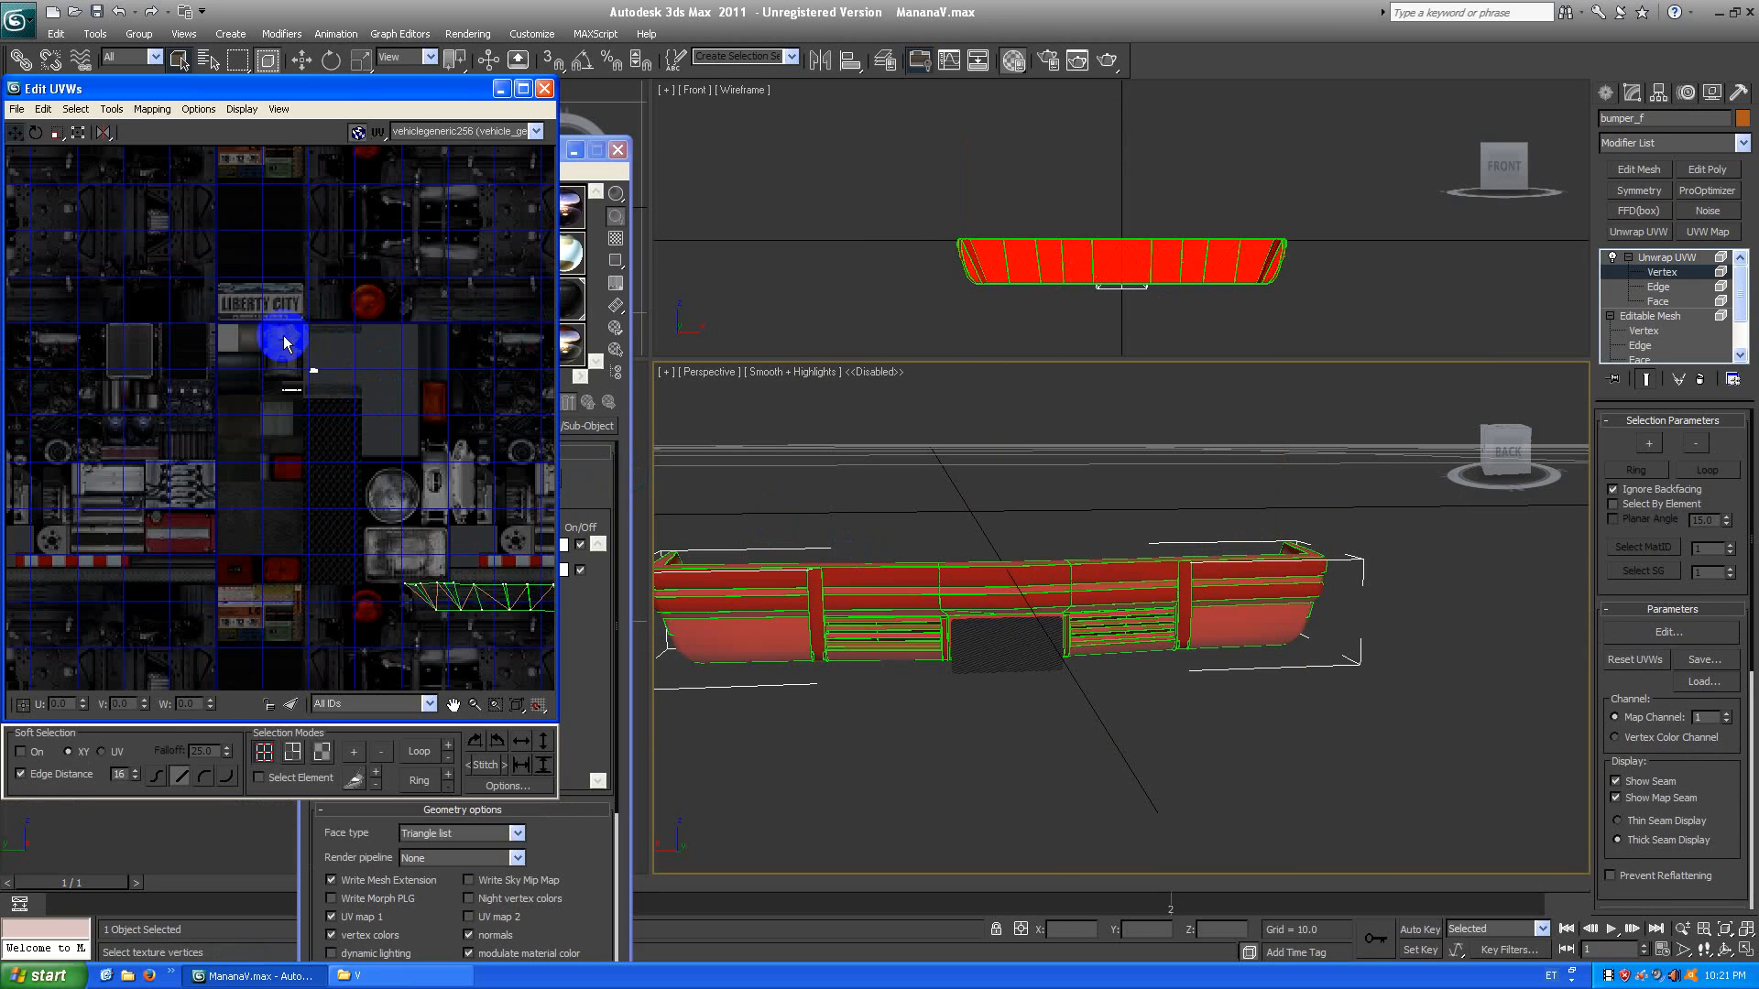
{"action": "left_click_drag", "start_coordinate": [277, 329], "coordinate": [346, 378]}
{"action": "left_click", "coordinate": [1682, 287]}
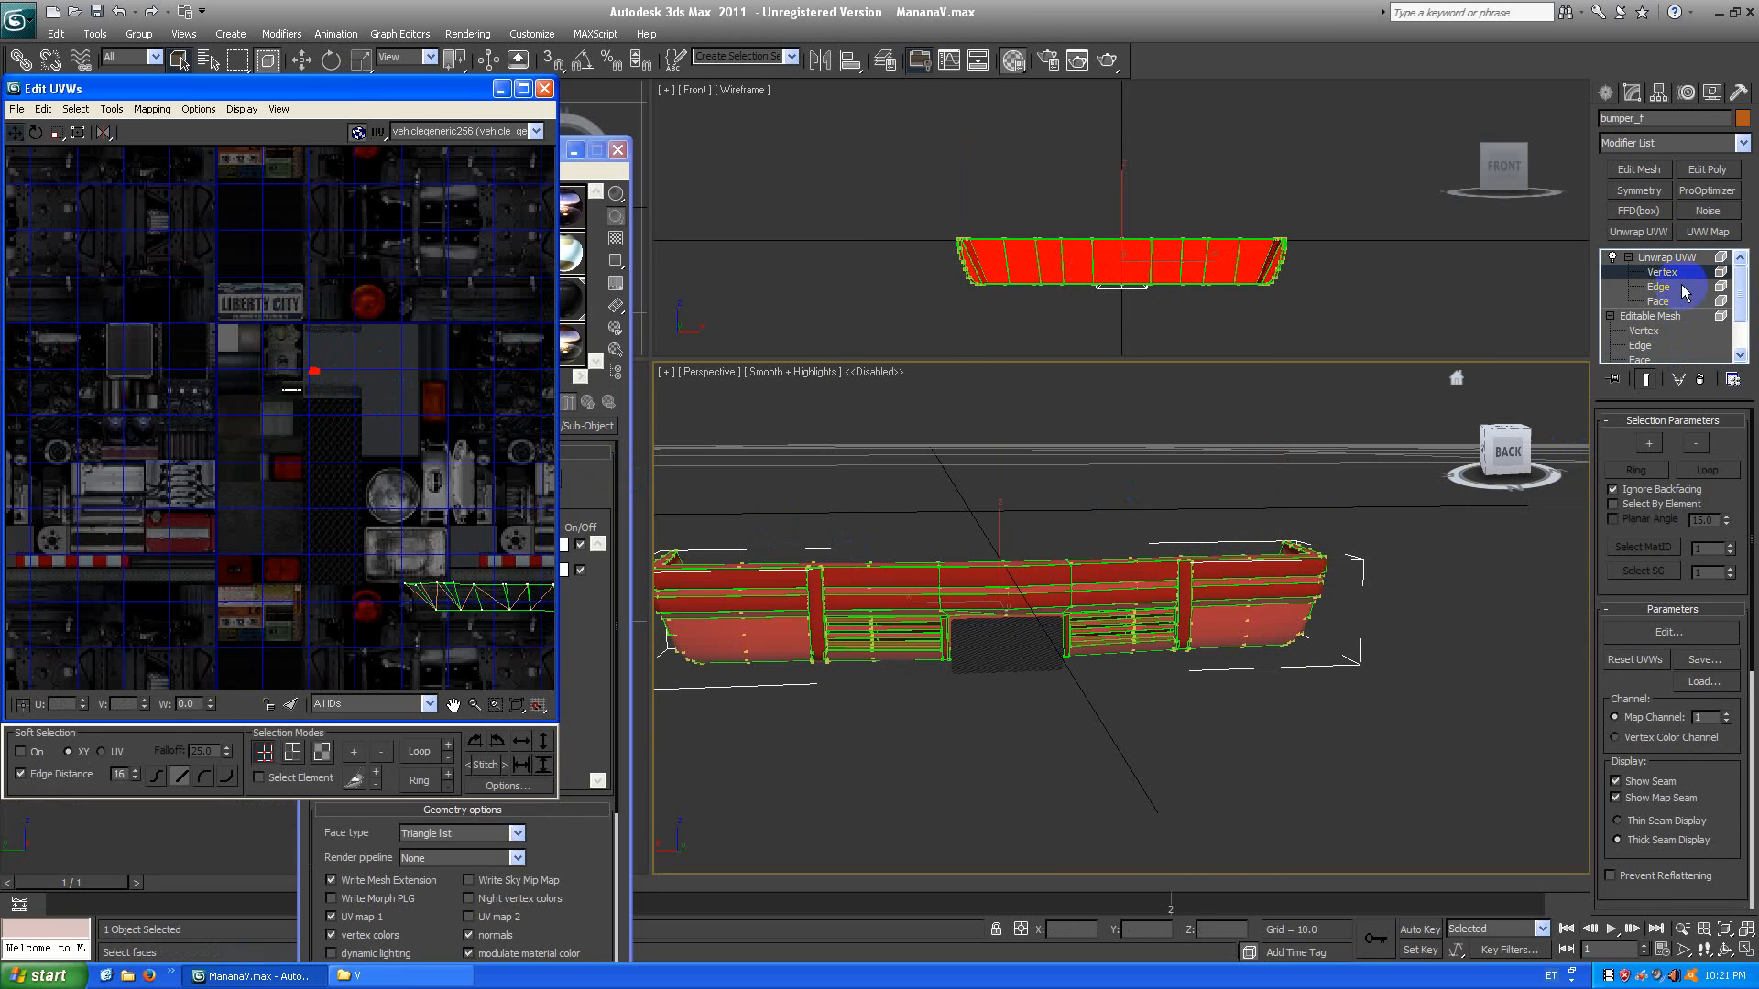
{"action": "left_click", "coordinate": [1669, 303]}
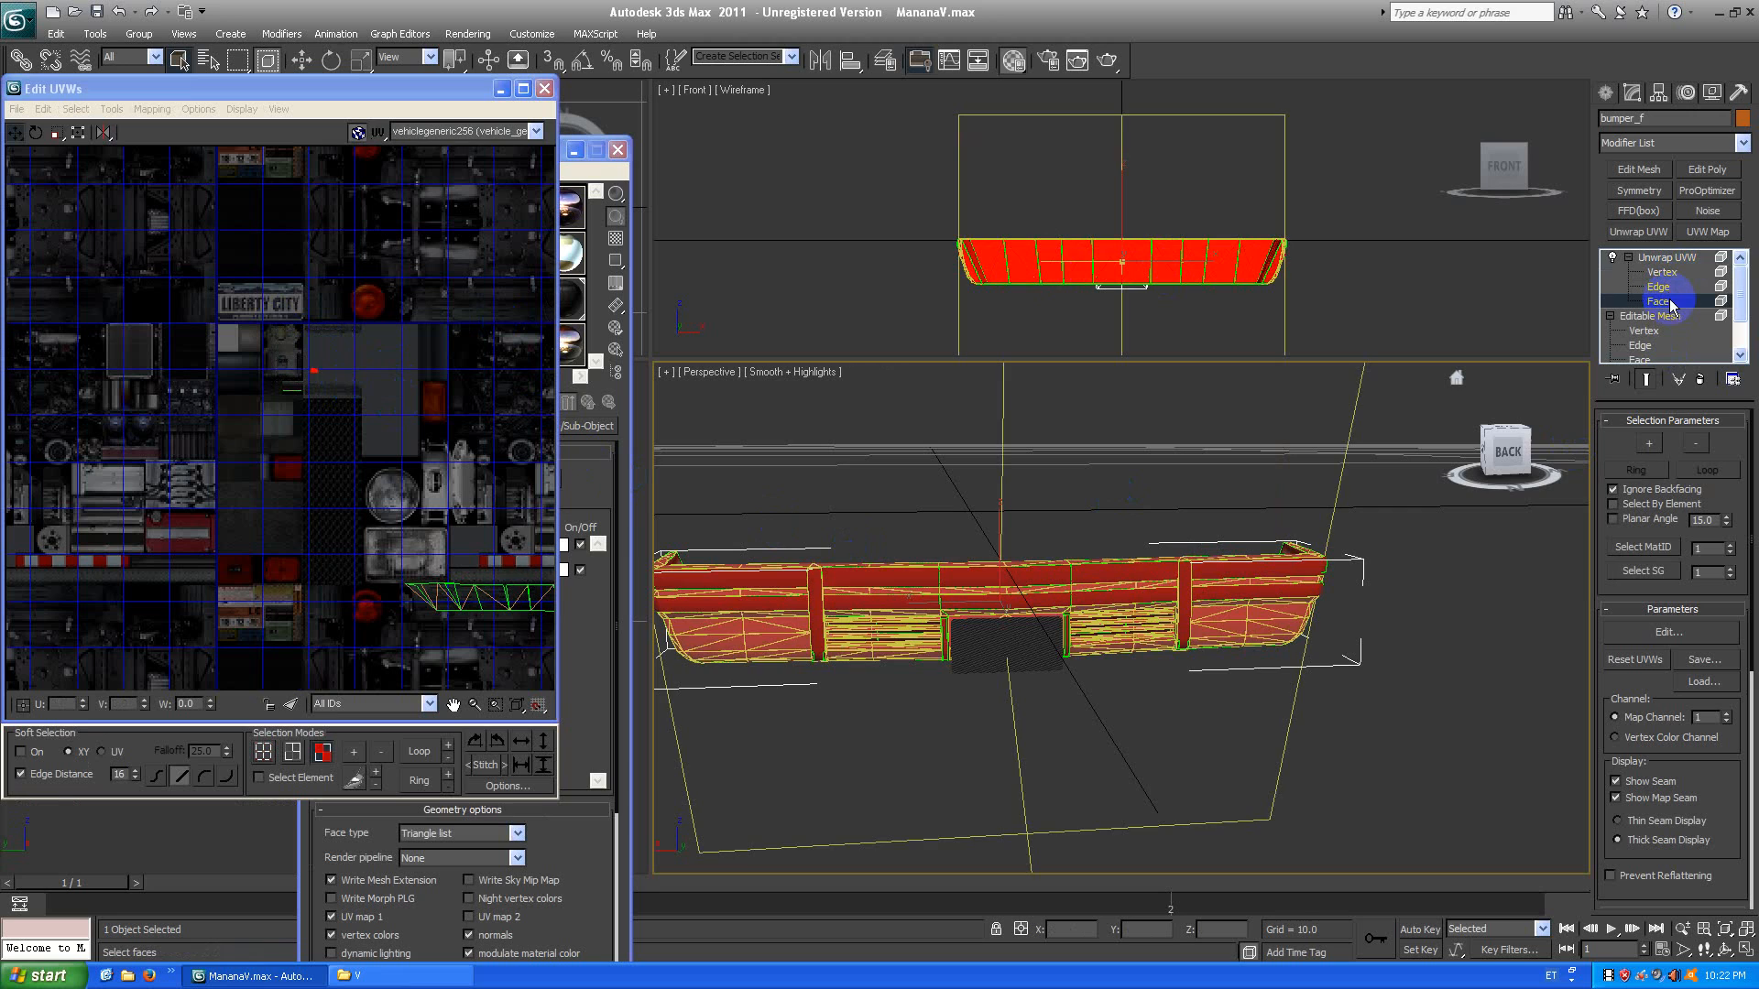
{"action": "left_click", "coordinate": [298, 308]}
{"action": "left_click_drag", "start_coordinate": [298, 308], "coordinate": [353, 383]}
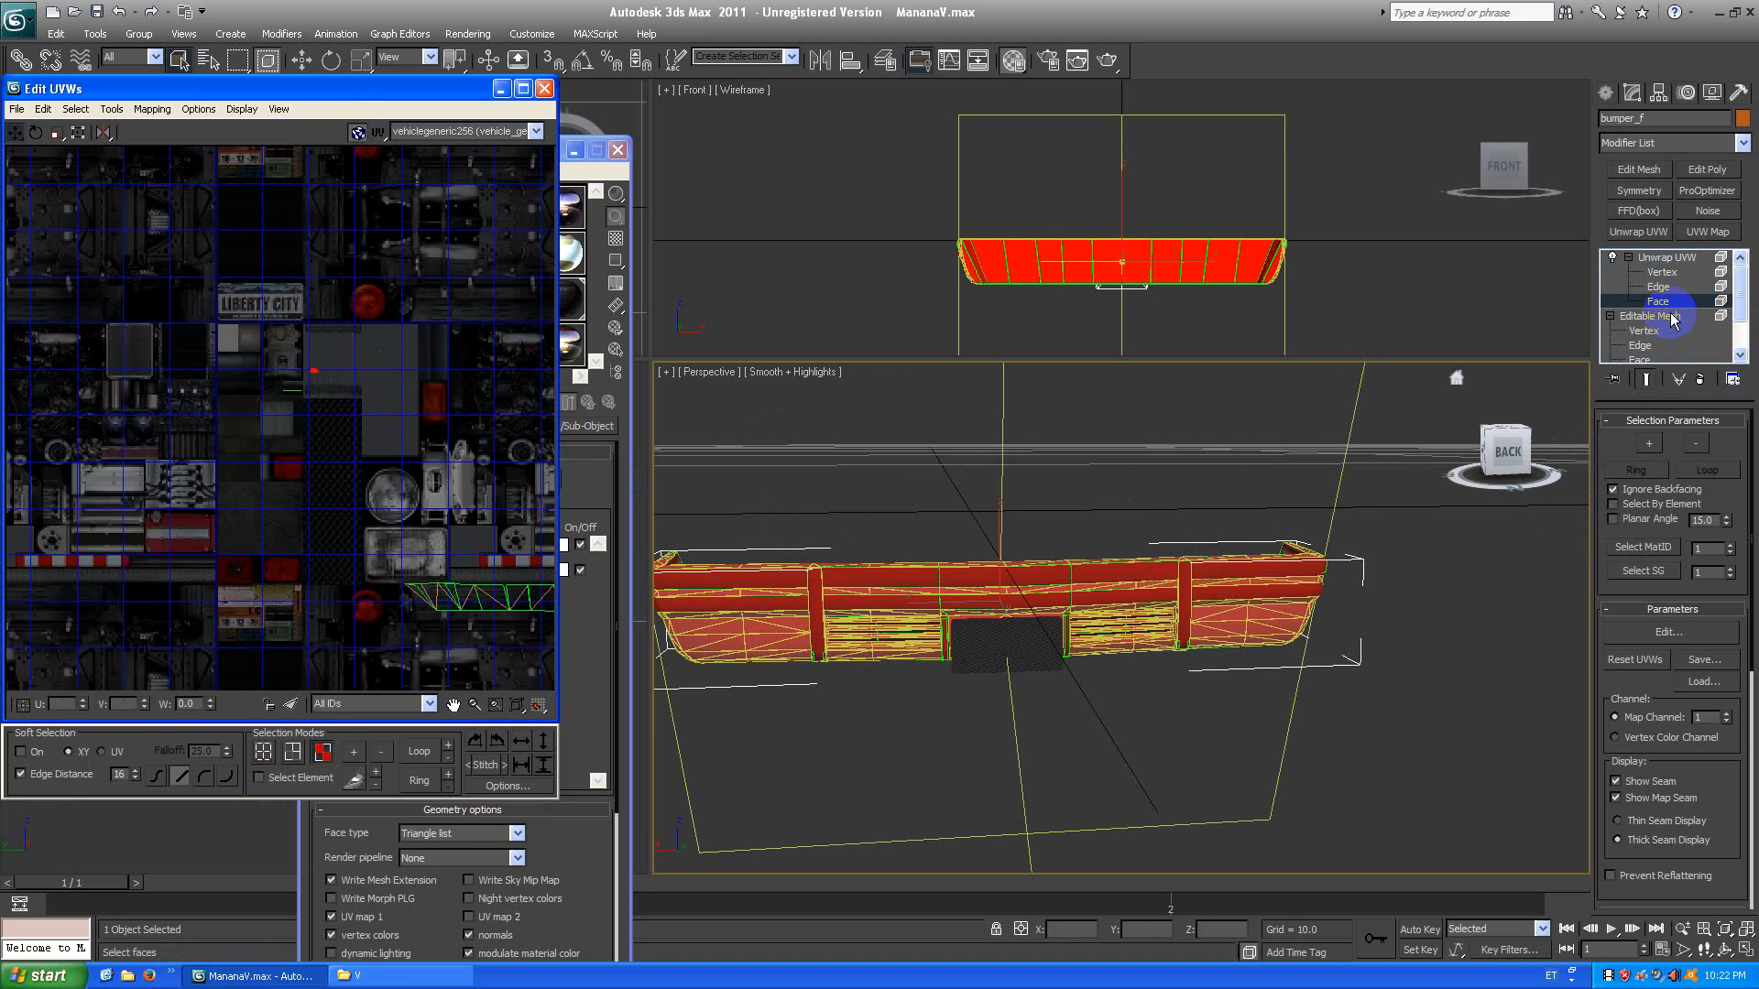
Add a Mesh Select modifier on top of the bumper's Unwrap UVW.
{"action": "left_click", "coordinate": [1704, 146]}
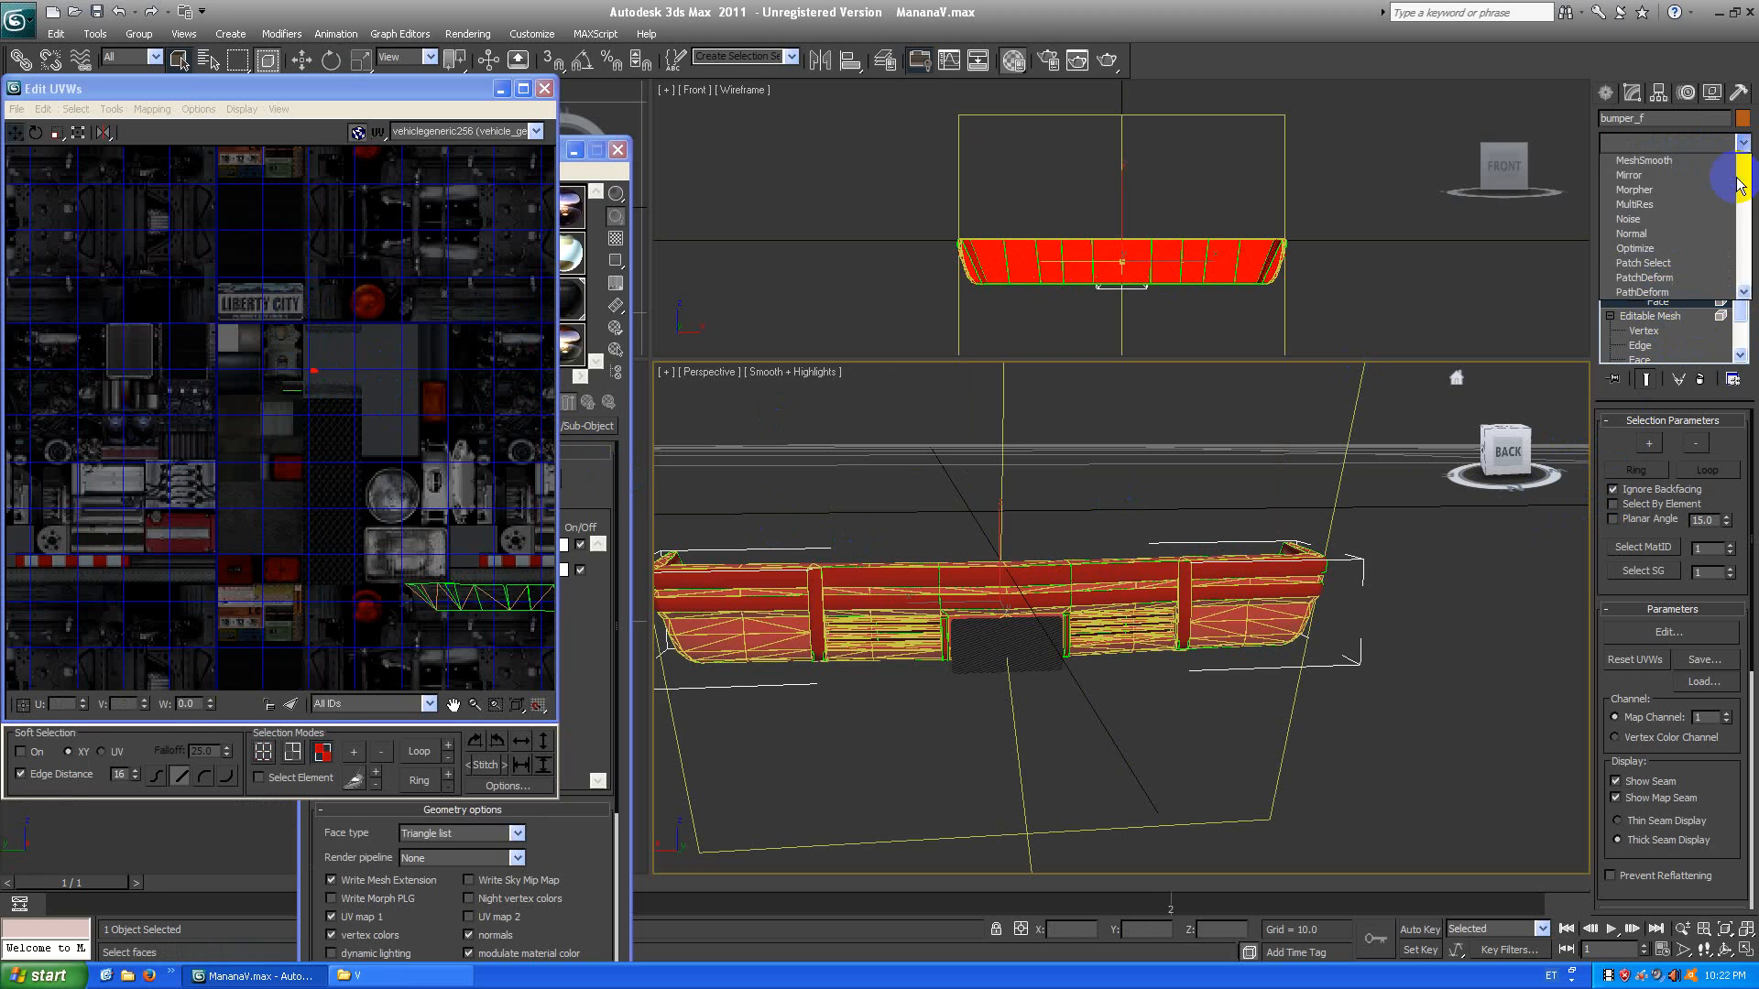
{"action": "left_click_drag", "start_coordinate": [1750, 223], "coordinate": [1732, 580]}
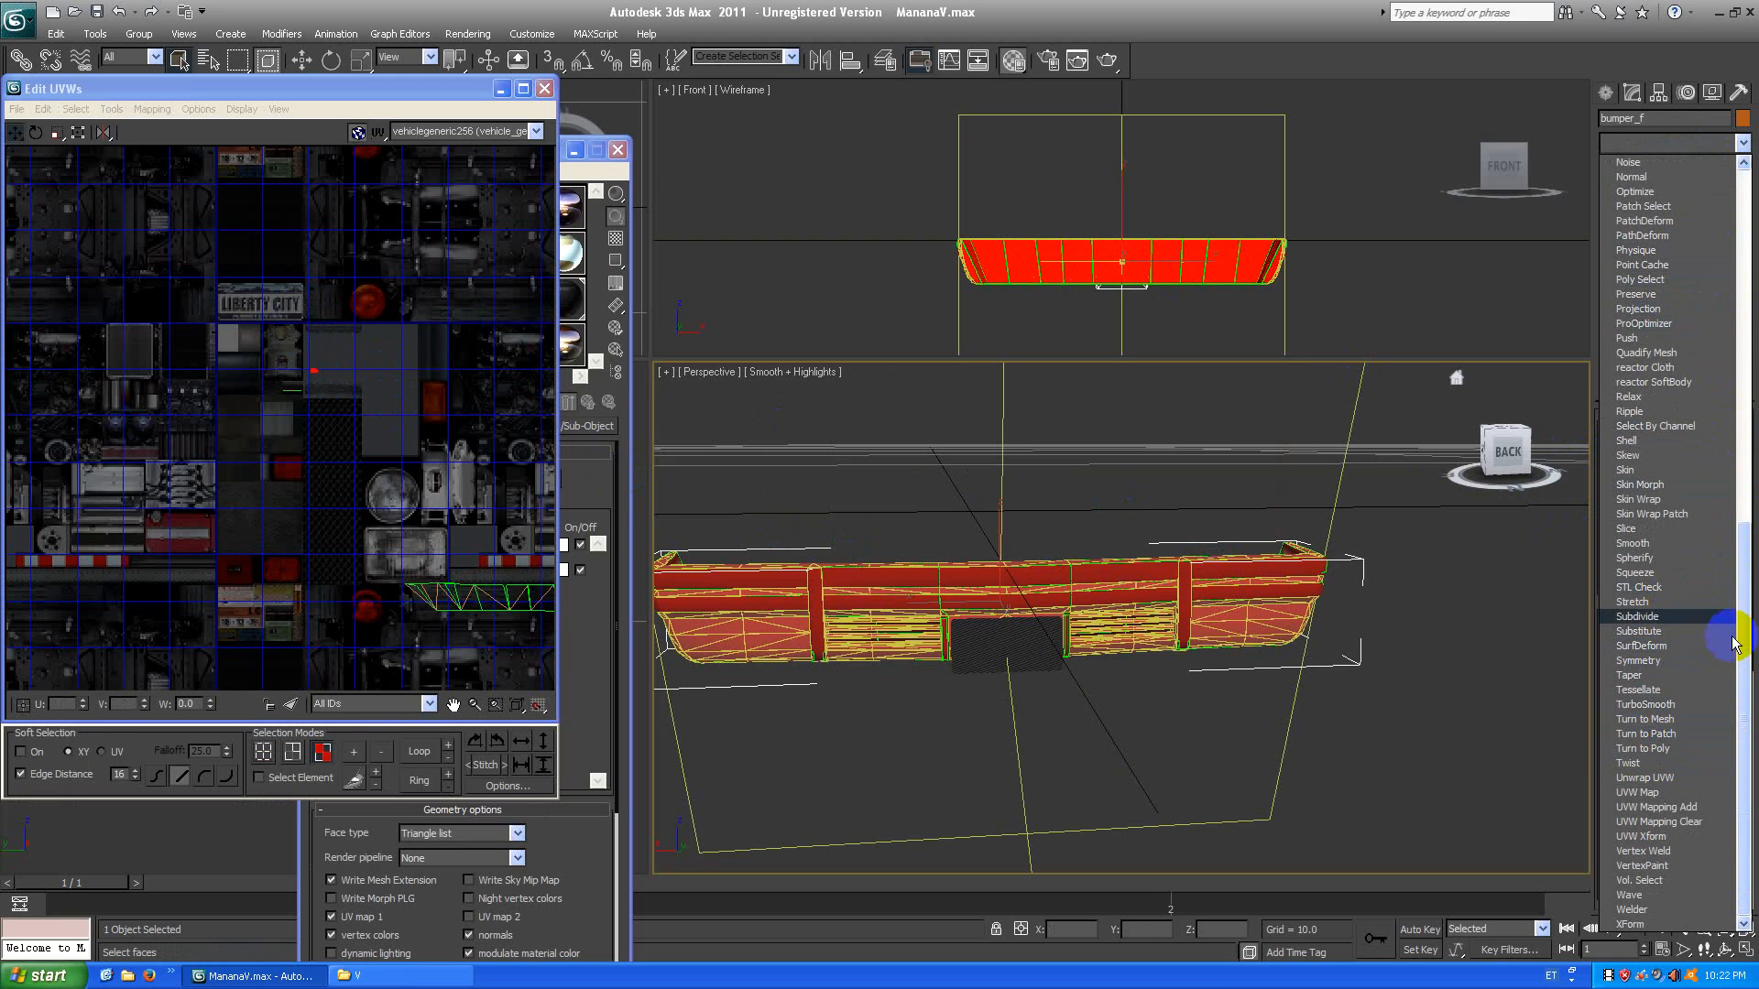
{"action": "left_click", "coordinate": [1709, 295]}
{"action": "left_click_drag", "start_coordinate": [1741, 564], "coordinate": [1746, 392]}
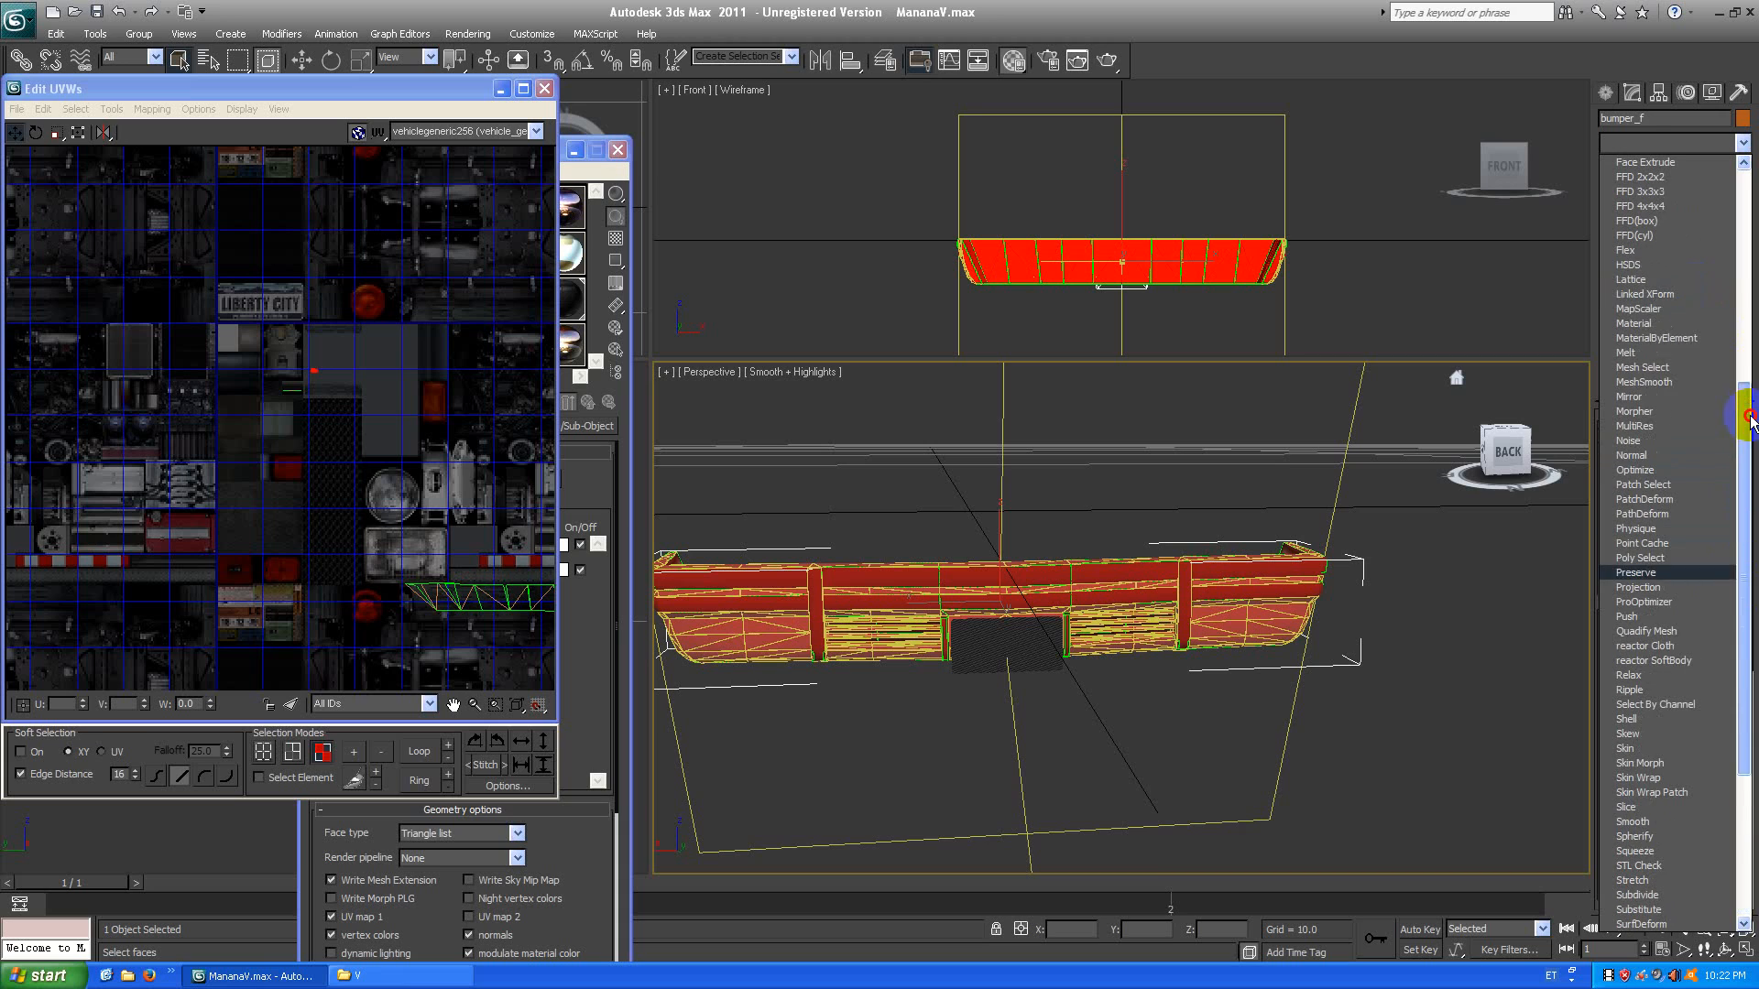
{"action": "left_click", "coordinate": [1659, 368]}
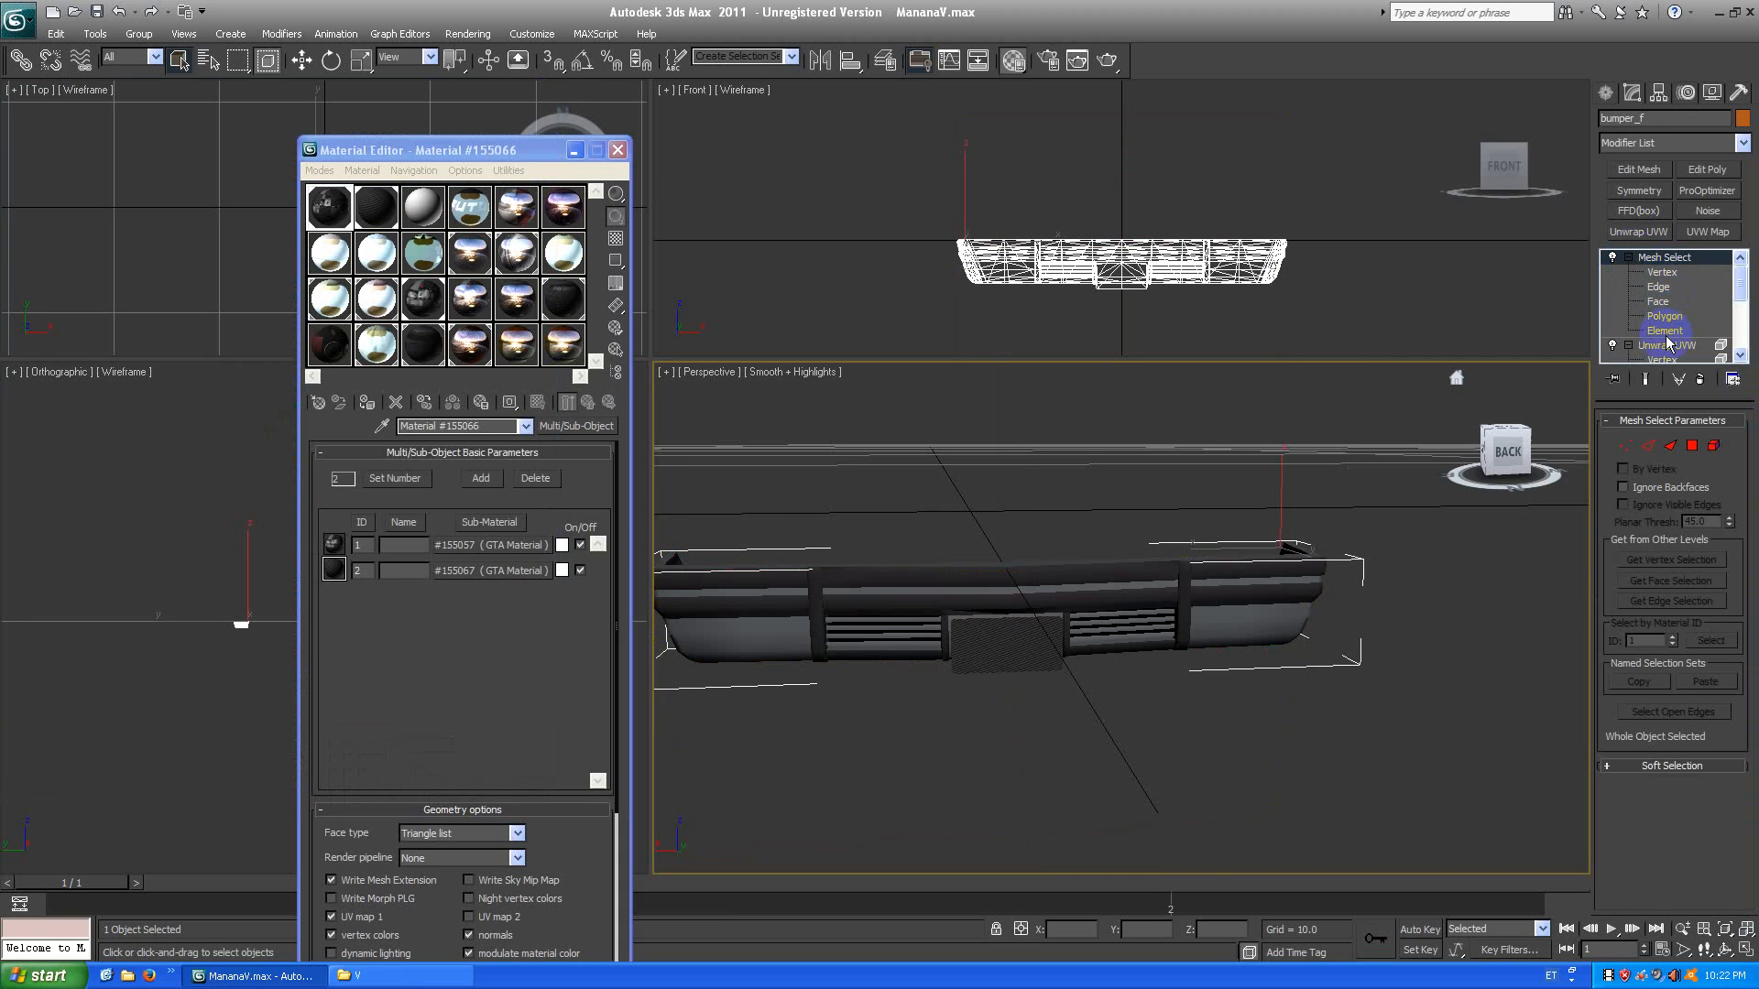
Check the face selection at Mesh Select's Polygon, Element and Face levels, and delete the modifier.
{"action": "left_click", "coordinate": [1664, 316]}
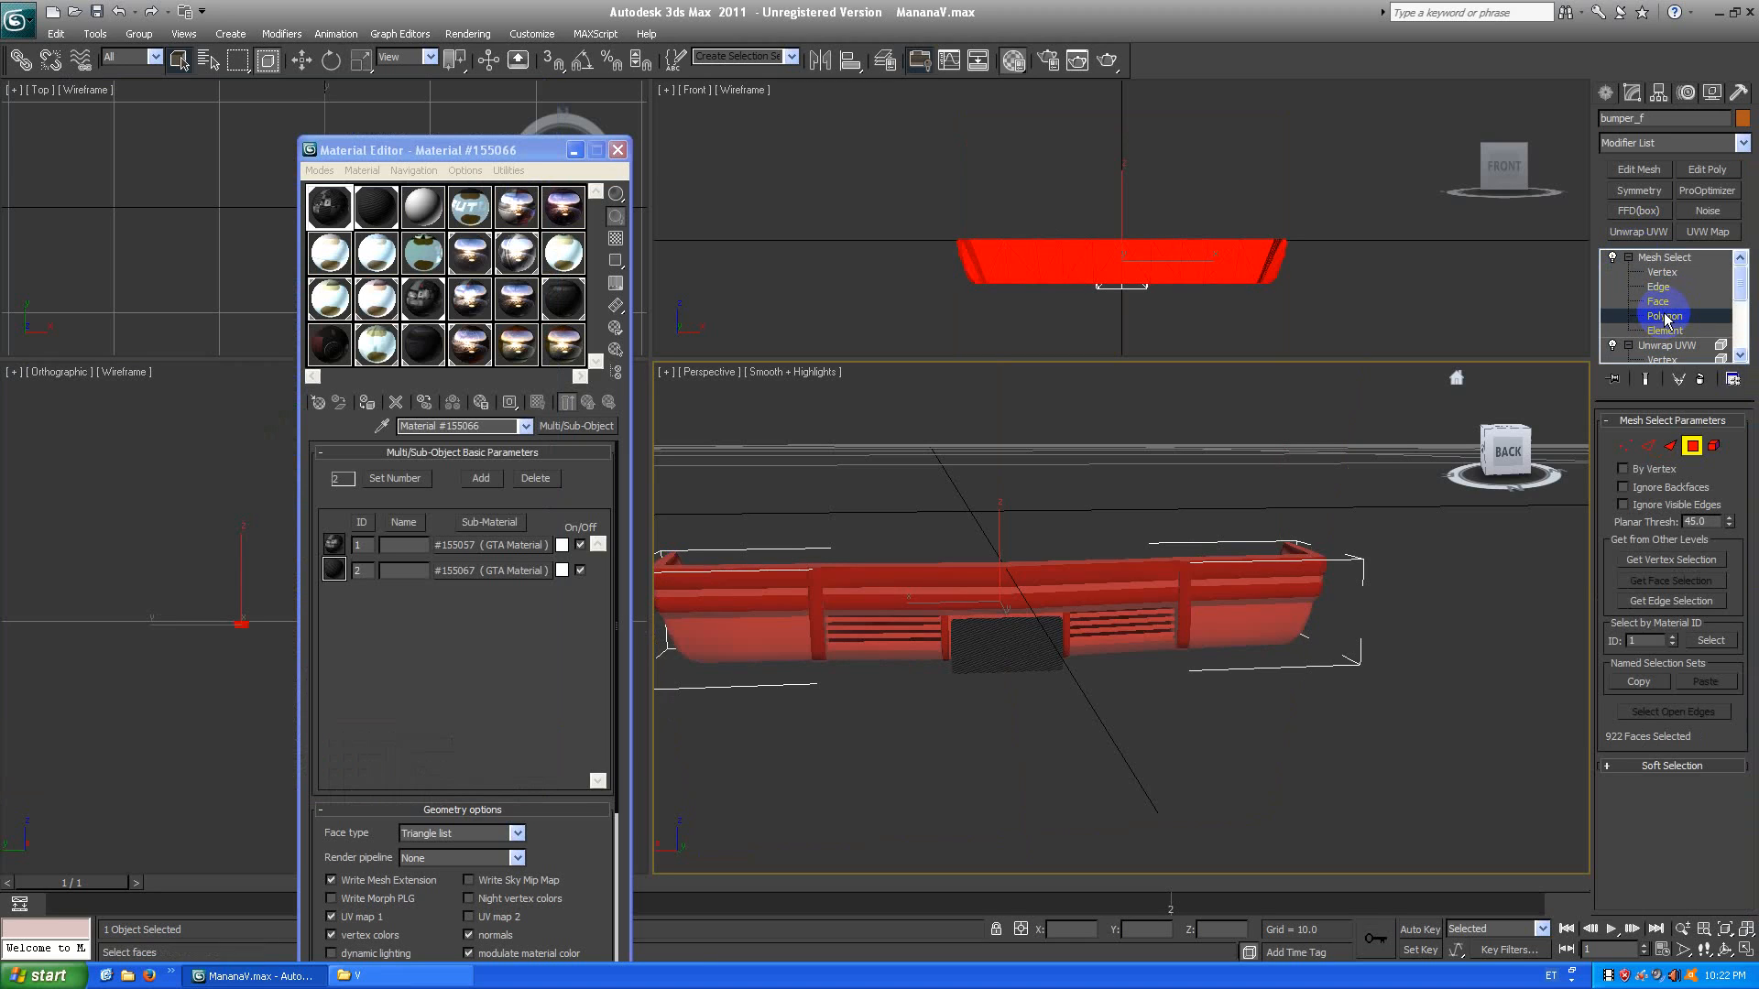
{"action": "left_click", "coordinate": [1665, 331]}
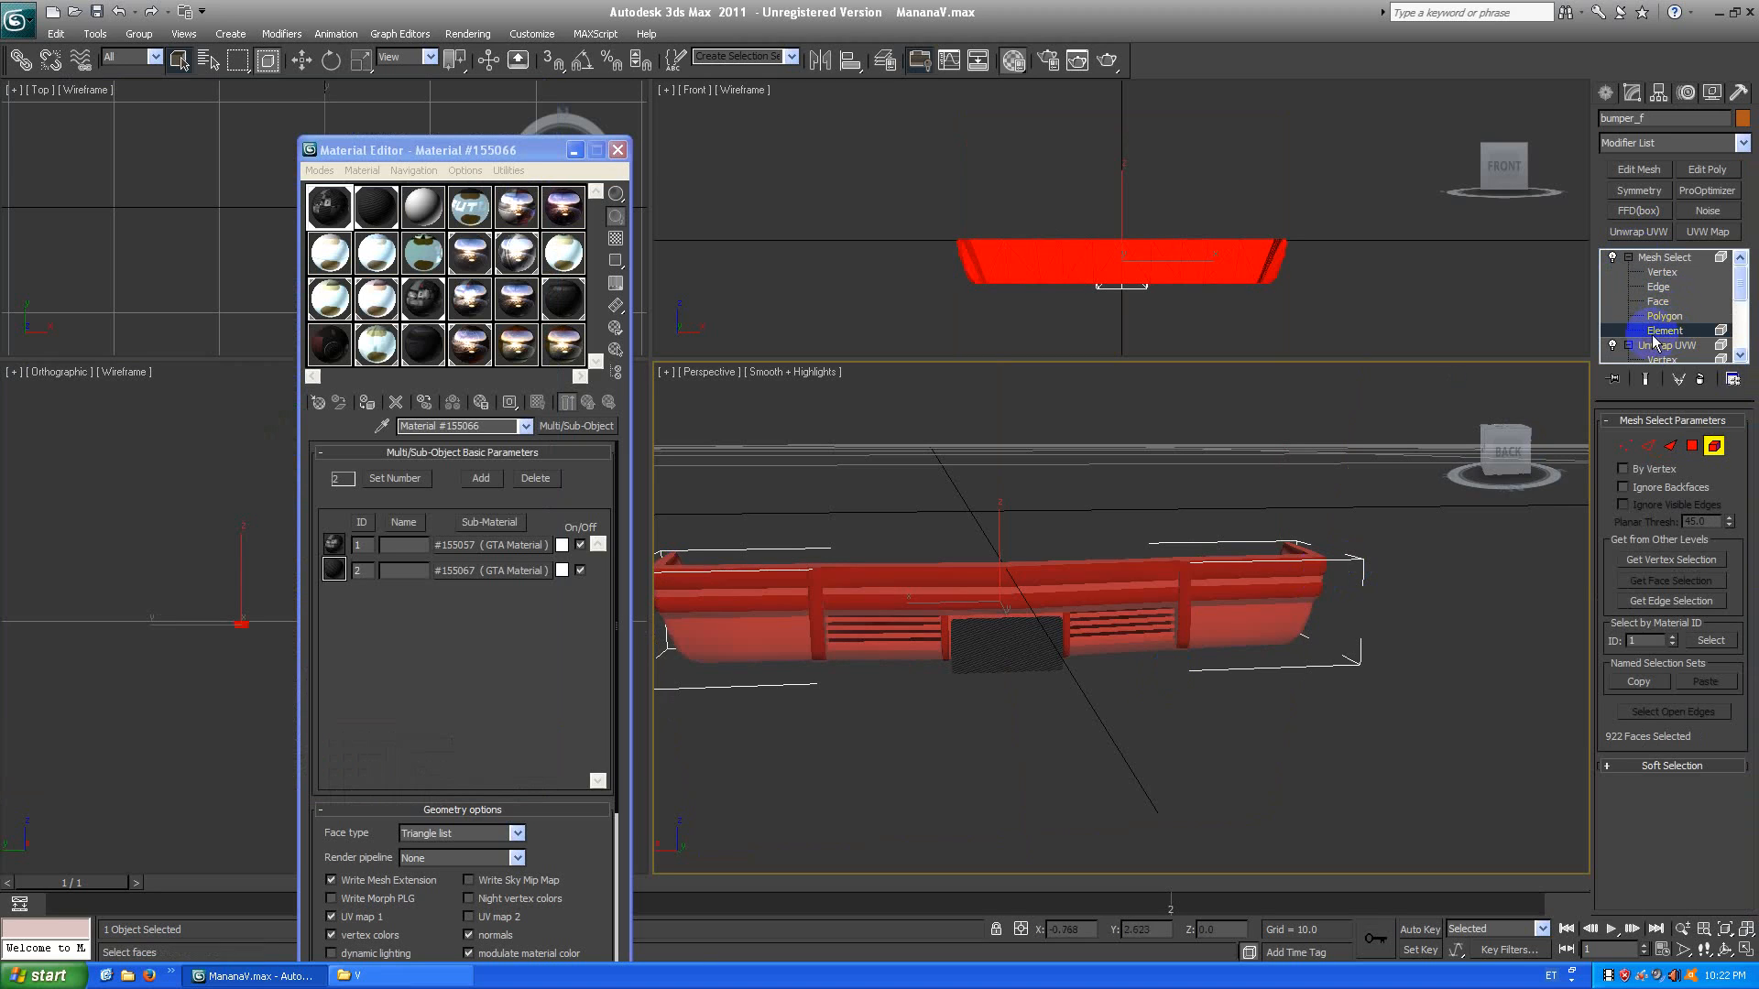
{"action": "left_click", "coordinate": [1664, 303]}
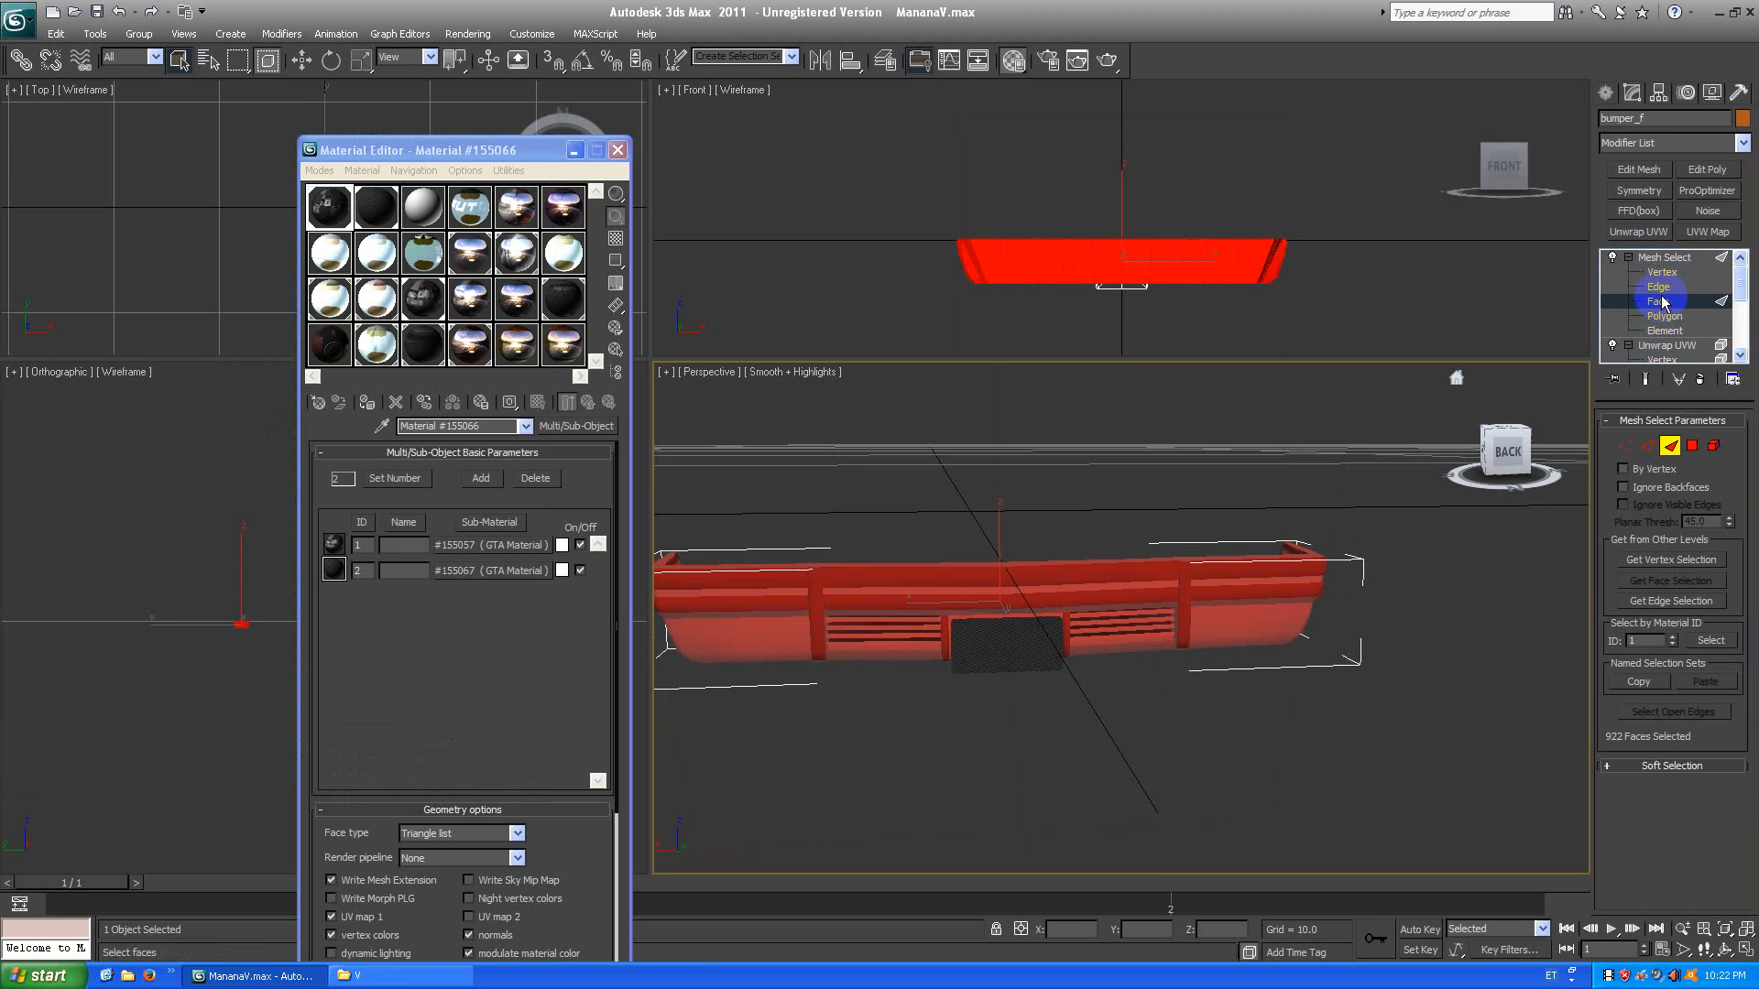
{"action": "left_click", "coordinate": [1664, 256]}
{"action": "right_click", "coordinate": [1663, 255]}
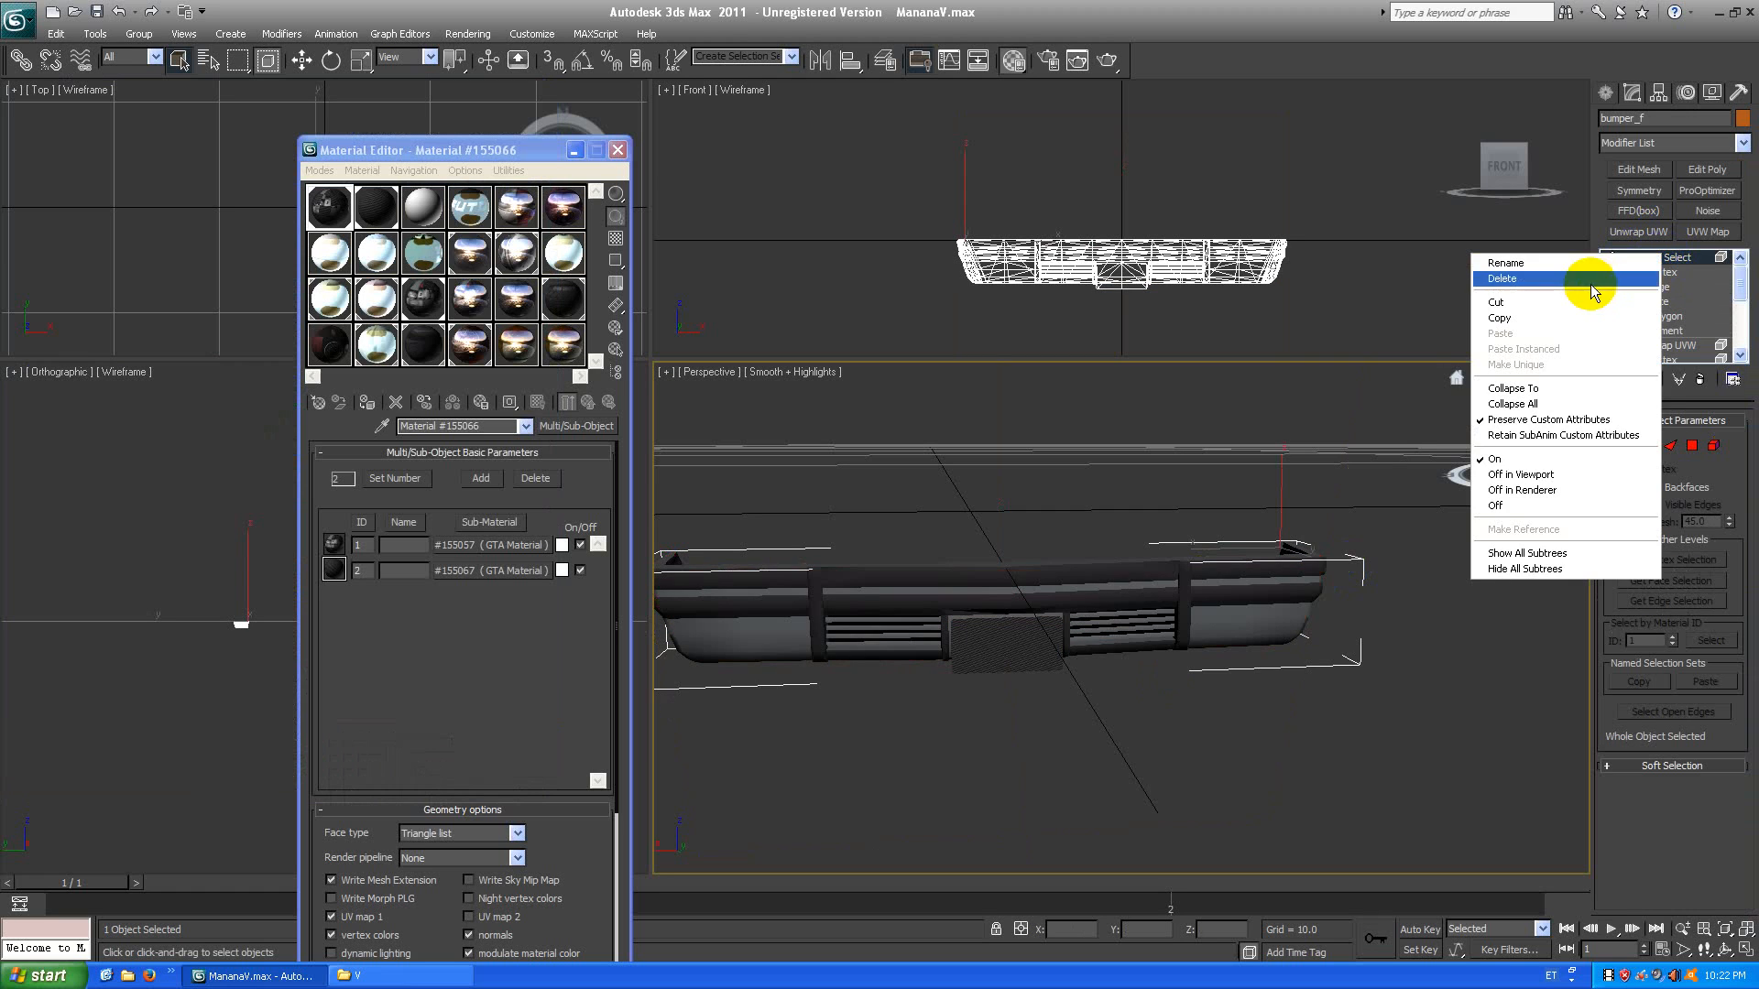
{"action": "left_click", "coordinate": [1590, 276]}
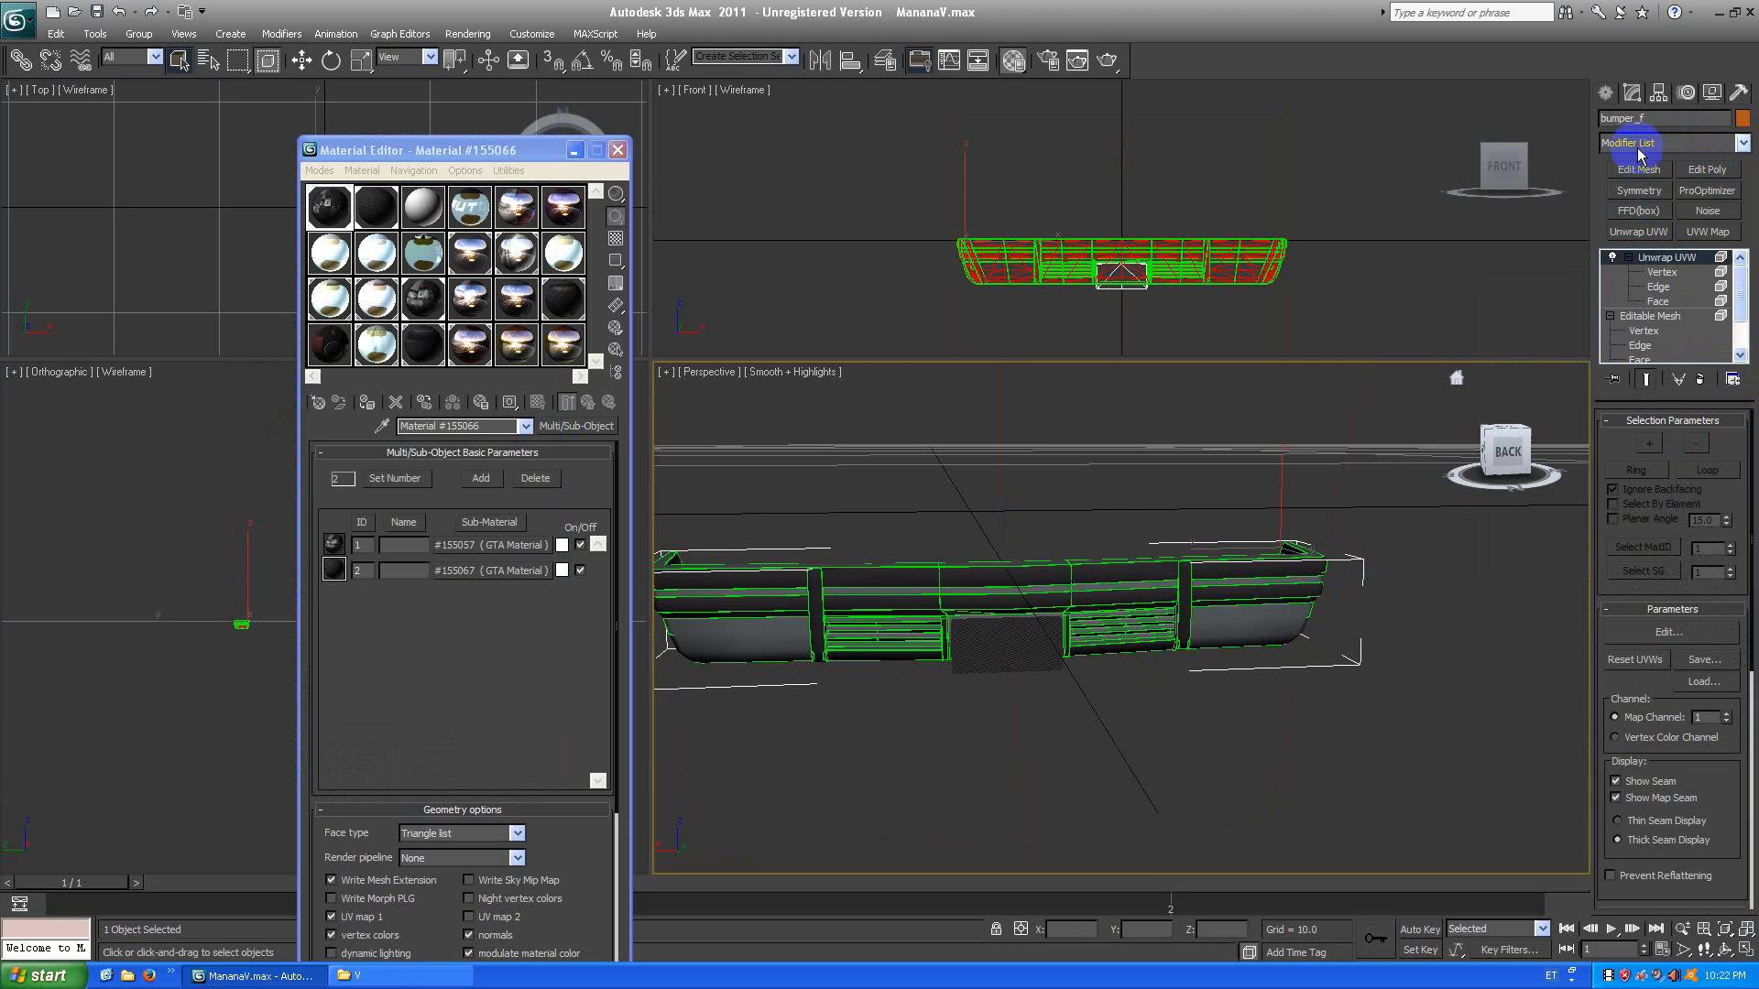
Try a second Unwrap UVW modifier with all faces selected at its Face level, and delete it.
{"action": "left_click", "coordinate": [1638, 147]}
{"action": "left_click_drag", "start_coordinate": [1743, 215], "coordinate": [1706, 568]}
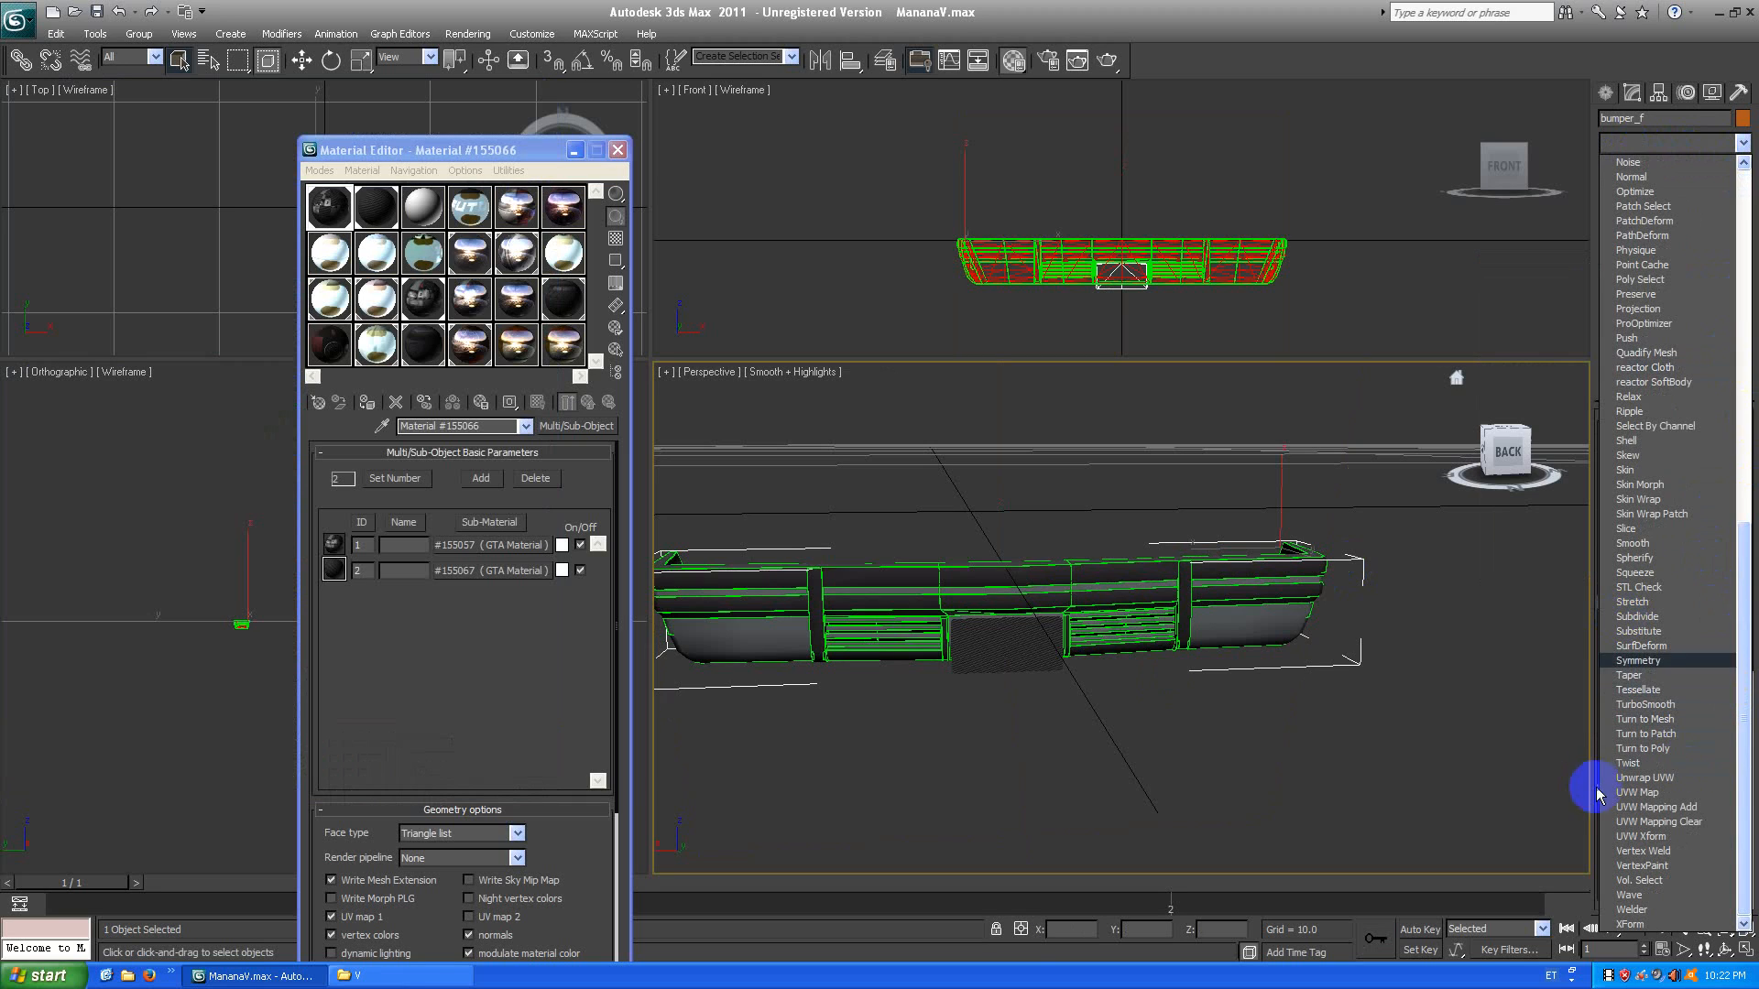
{"action": "left_click", "coordinate": [1644, 780]}
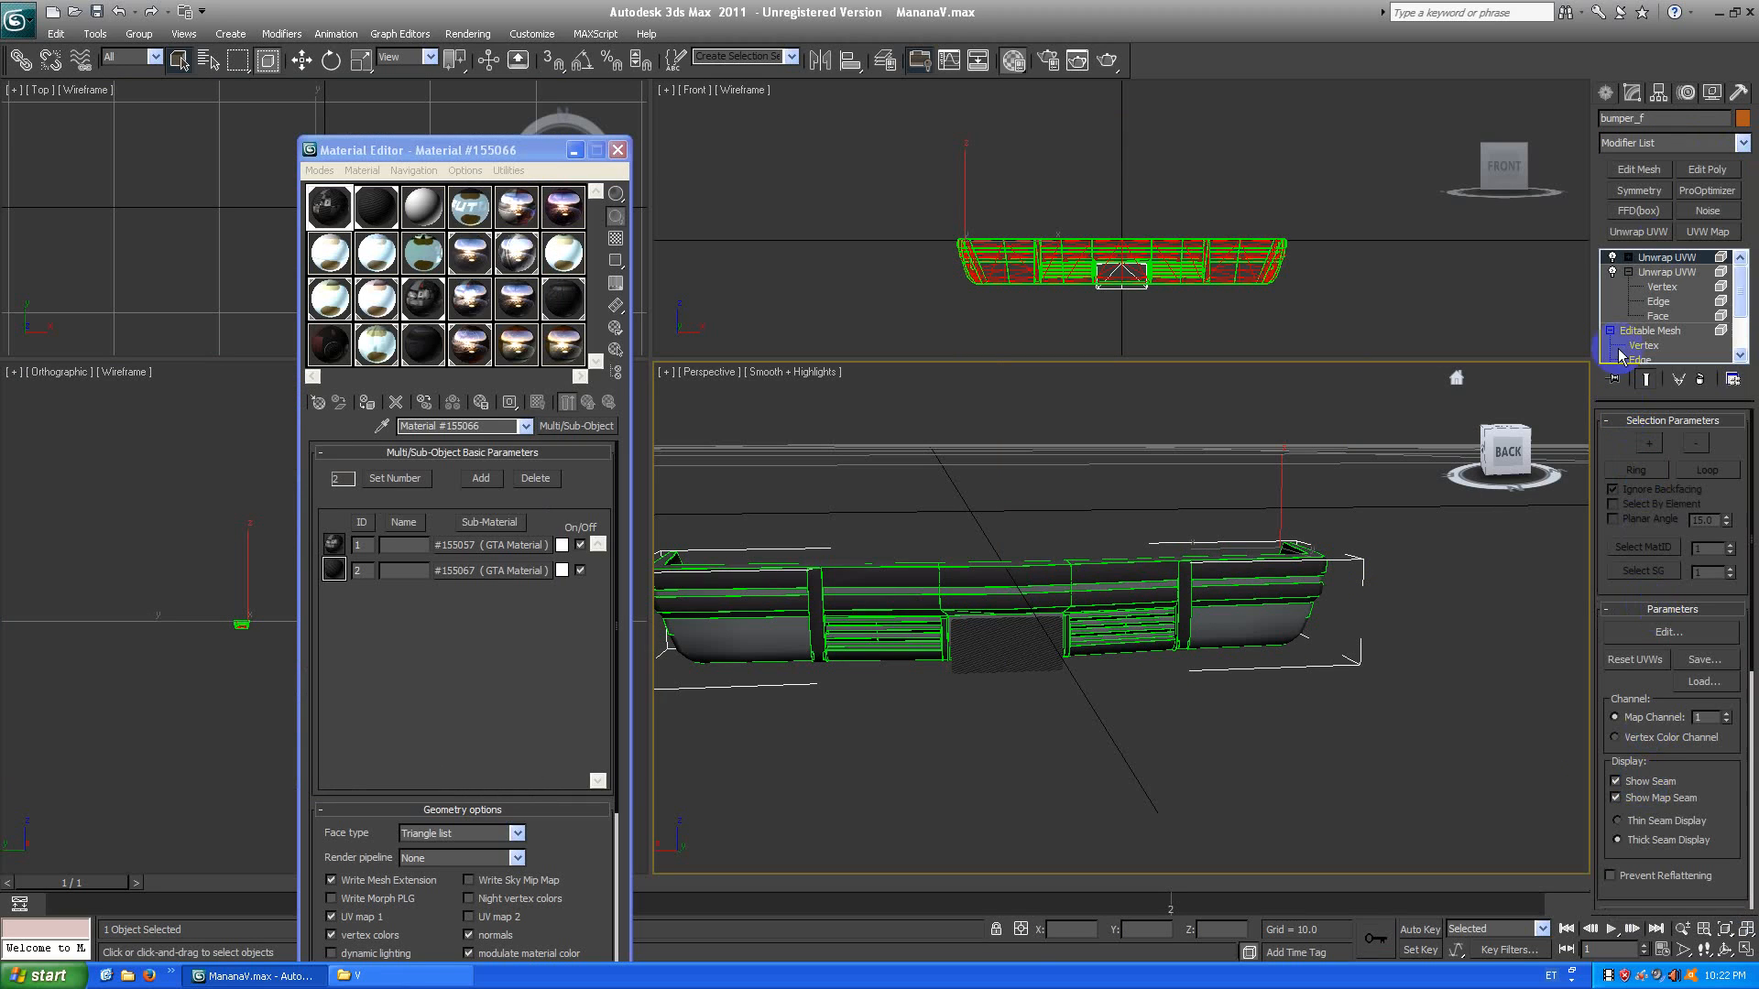
{"action": "left_click", "coordinate": [1626, 259]}
{"action": "left_click", "coordinate": [1667, 303]}
{"action": "key", "text": "ctrl+a"}
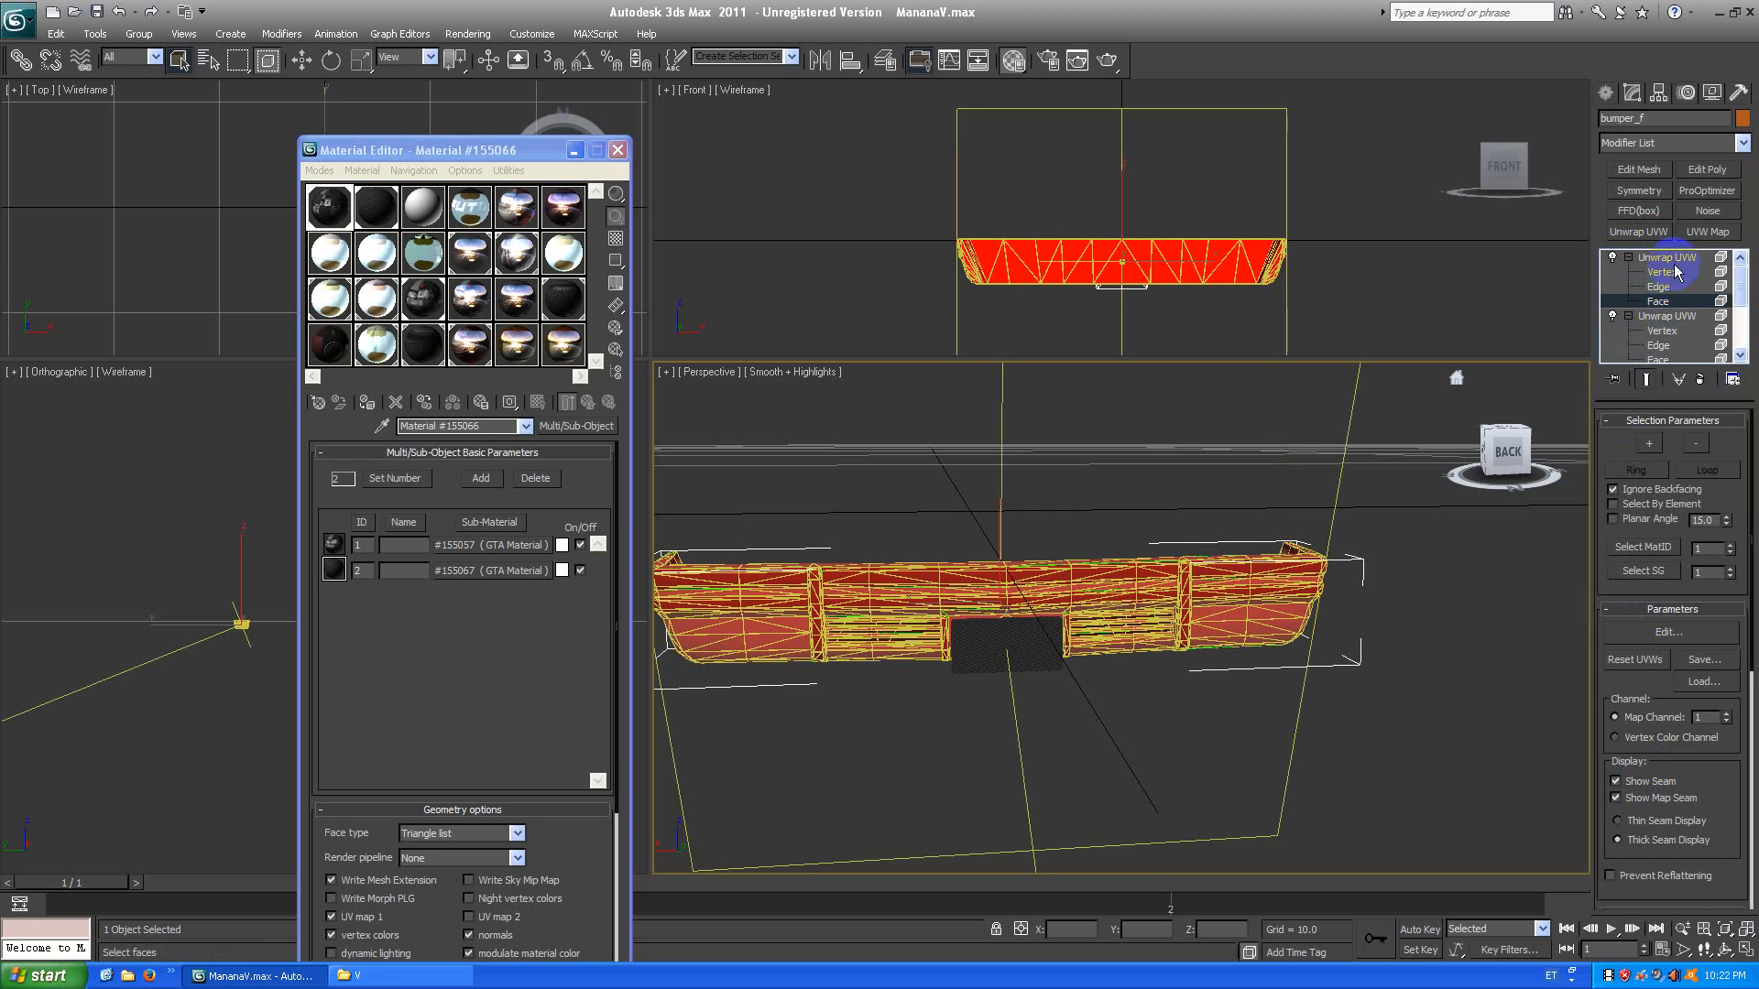
{"action": "left_click", "coordinate": [1666, 260]}
{"action": "right_click", "coordinate": [1663, 255]}
{"action": "left_click", "coordinate": [1565, 277]}
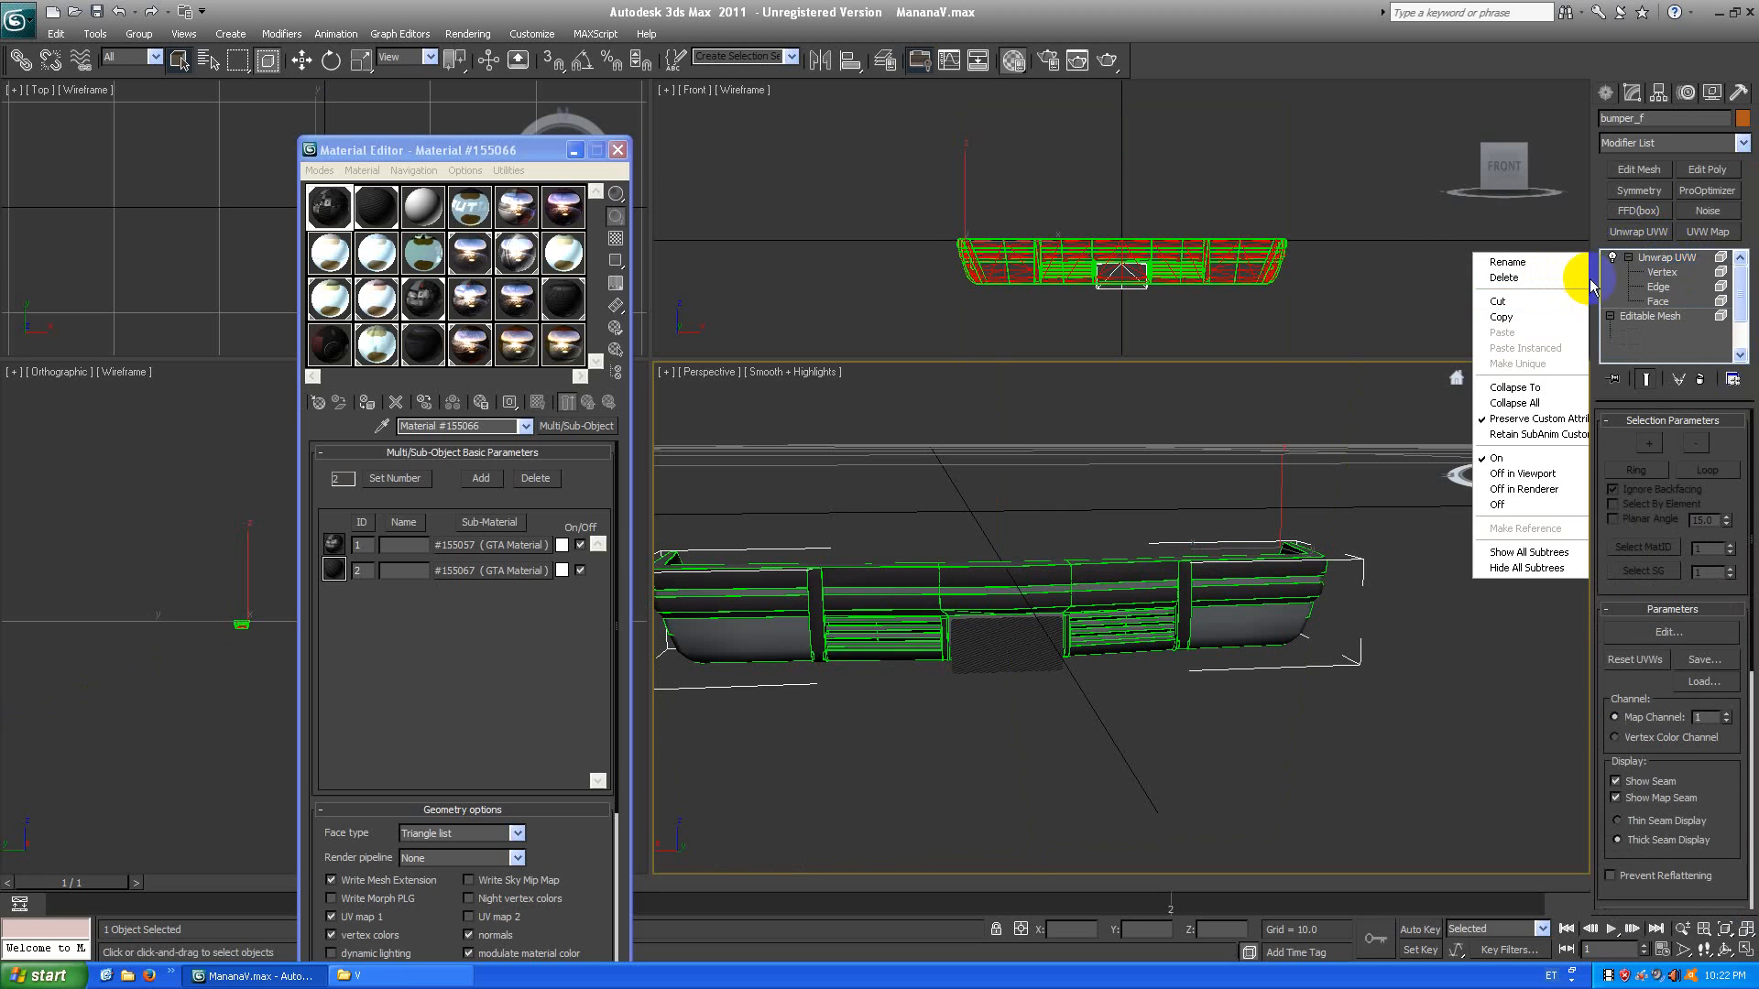
Check the Face level of the remaining Unwrap UVW modifier and delete the modifier from the bumper.
{"action": "left_click", "coordinate": [1657, 302]}
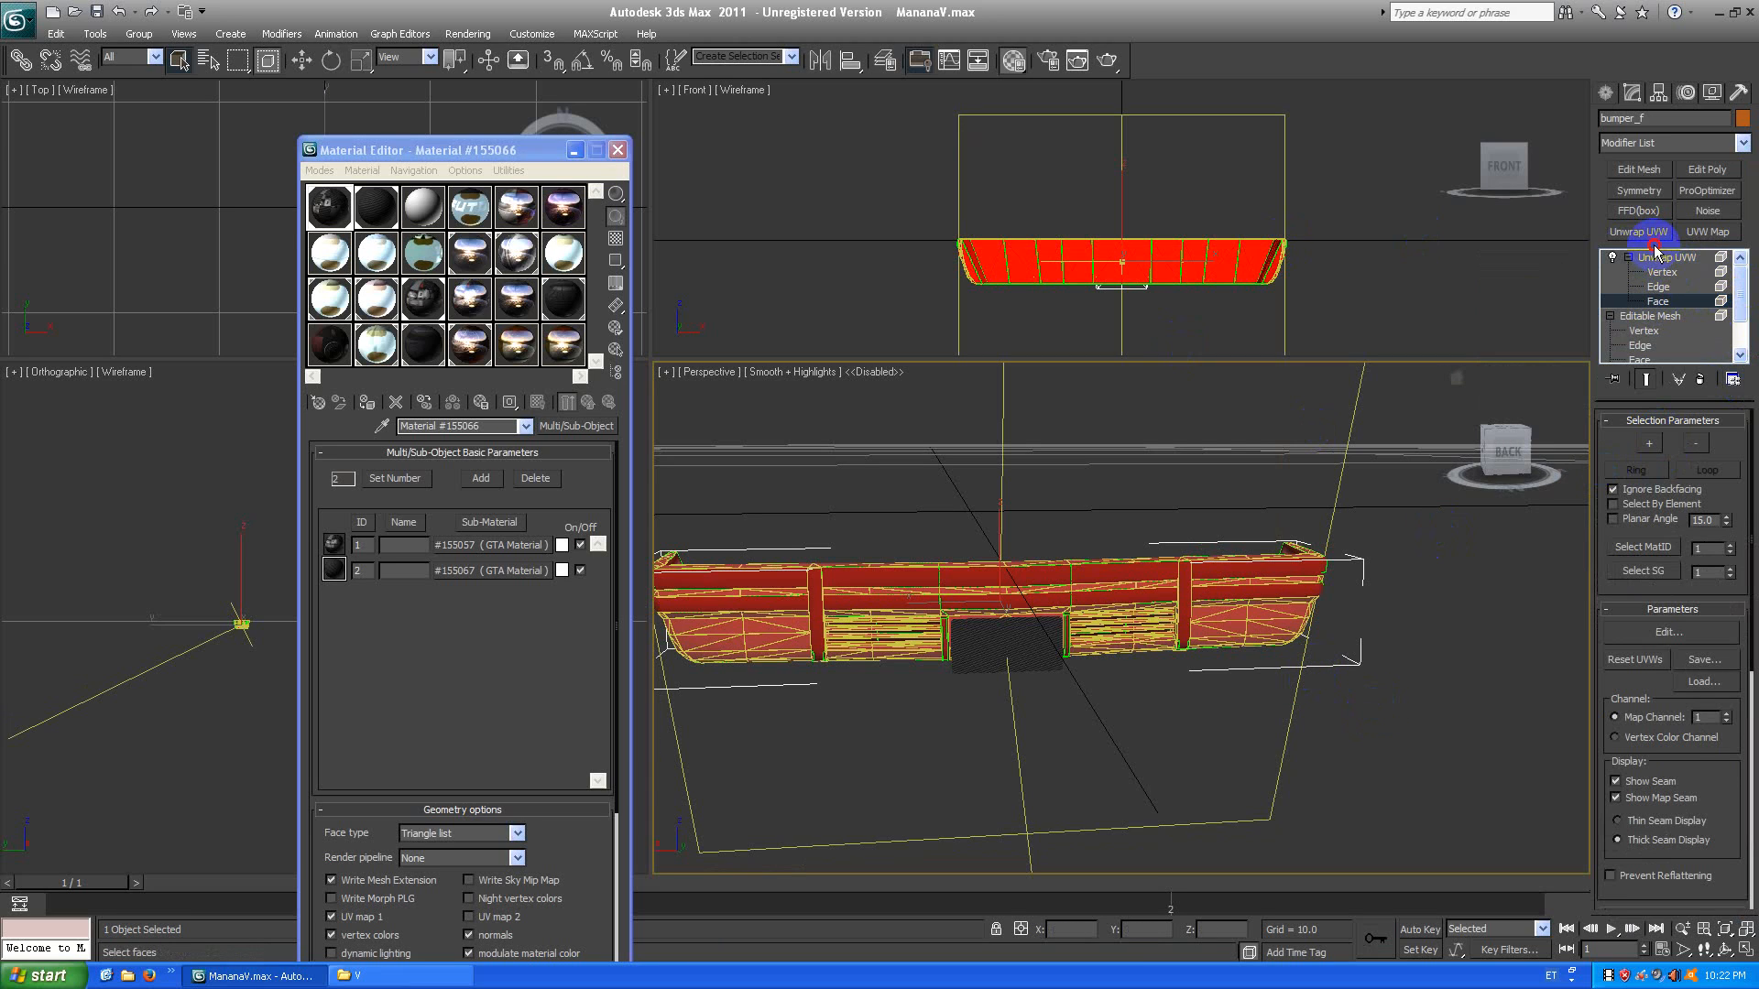
{"action": "left_click", "coordinate": [1658, 262]}
{"action": "right_click", "coordinate": [1656, 260]}
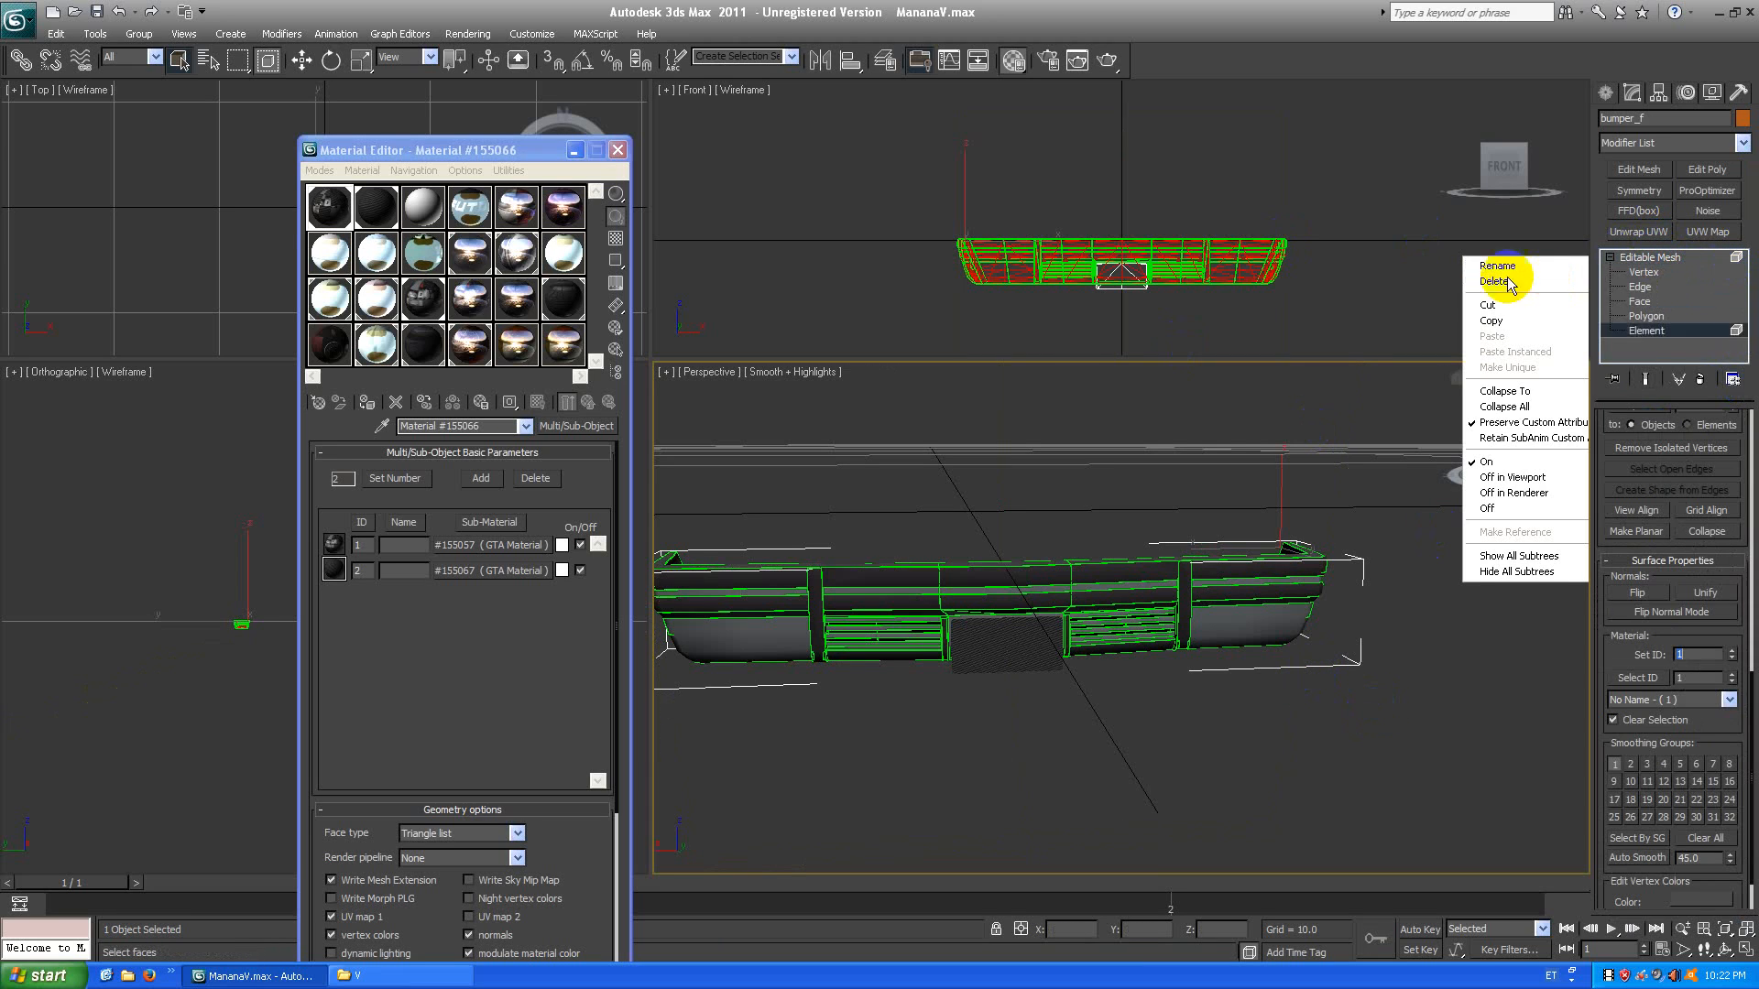
{"action": "left_click", "coordinate": [1529, 282]}
Clear the element selection and reselect the bumper faces that use material ID 1, starting from a lower corner element.
{"action": "left_click", "coordinate": [1333, 685]}
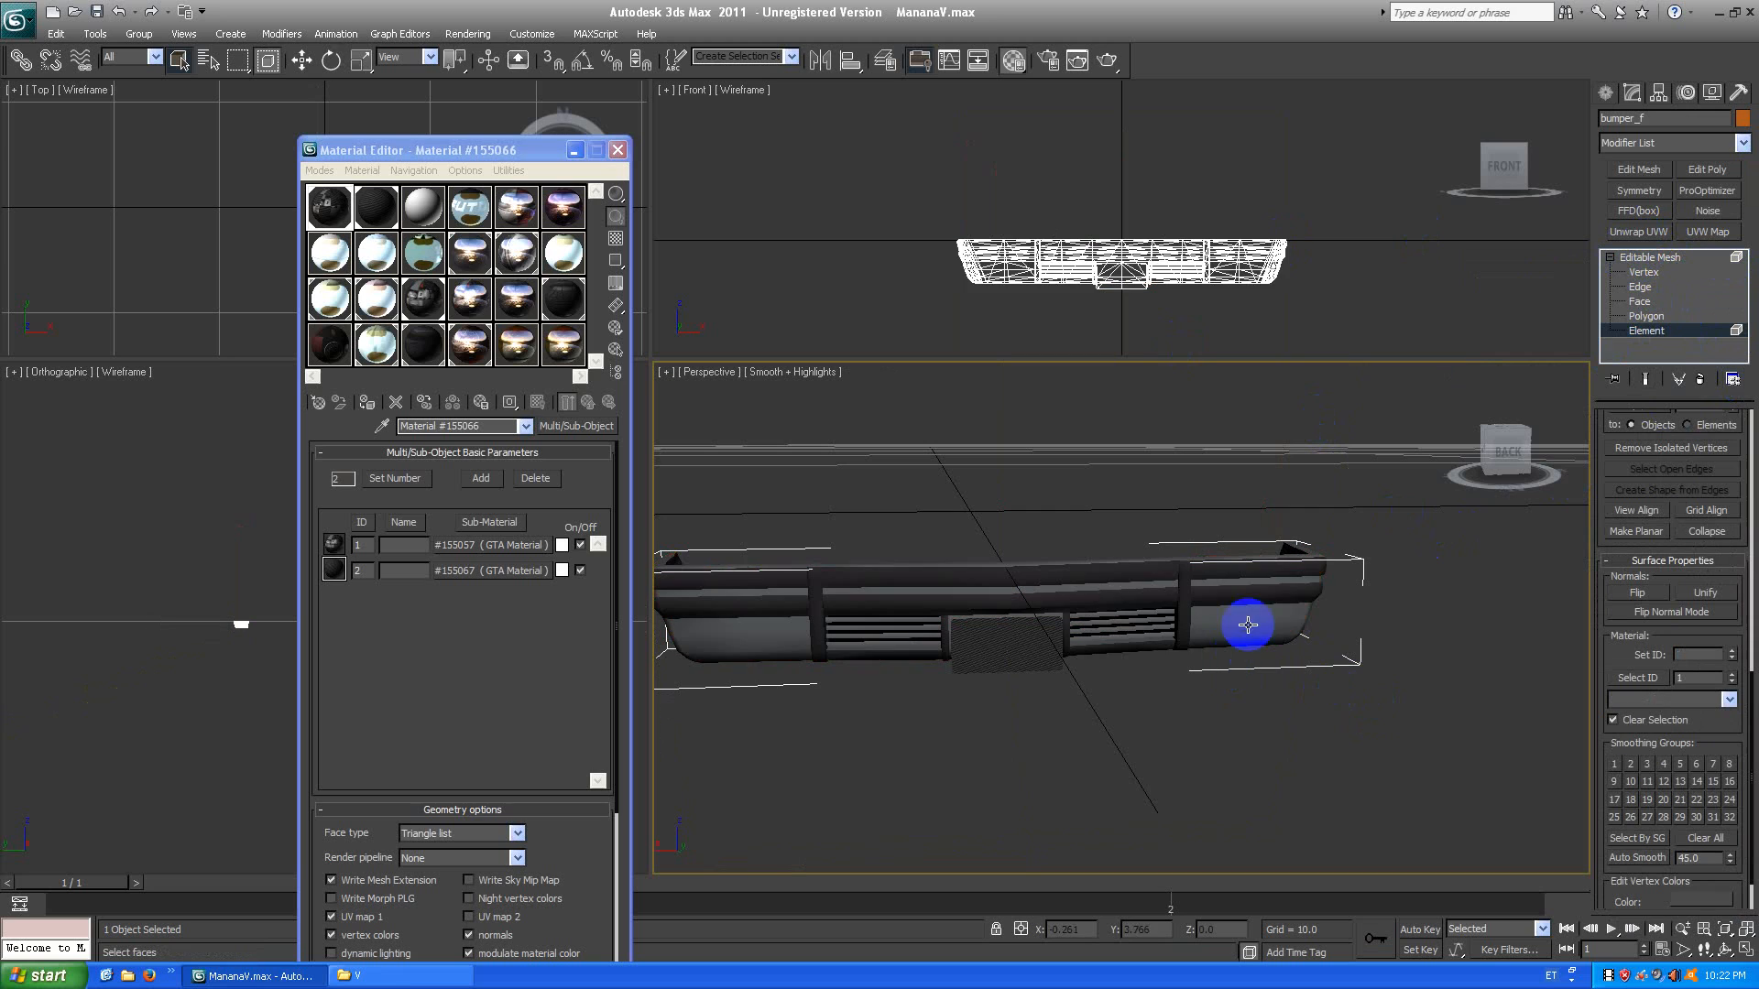
{"action": "left_click", "coordinate": [1277, 627]}
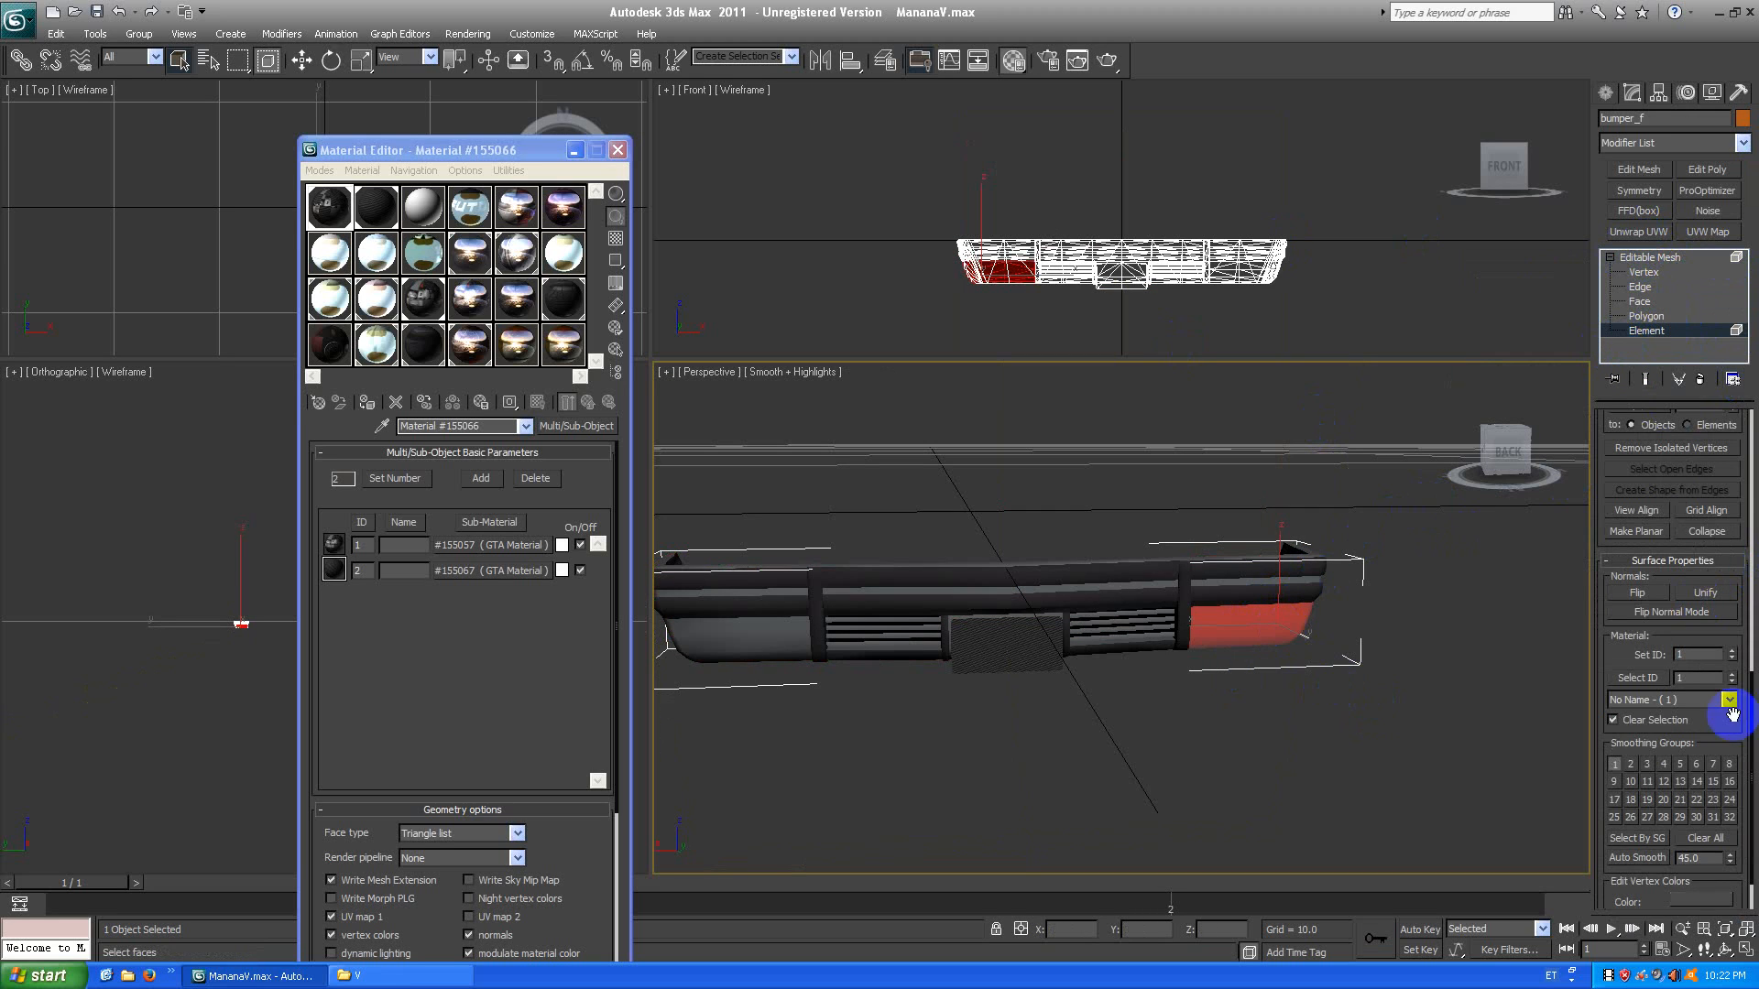
{"action": "scroll", "coordinate": [1753, 701], "scroll_direction": "down", "scroll_amount": 2}
{"action": "left_click", "coordinate": [1702, 646]}
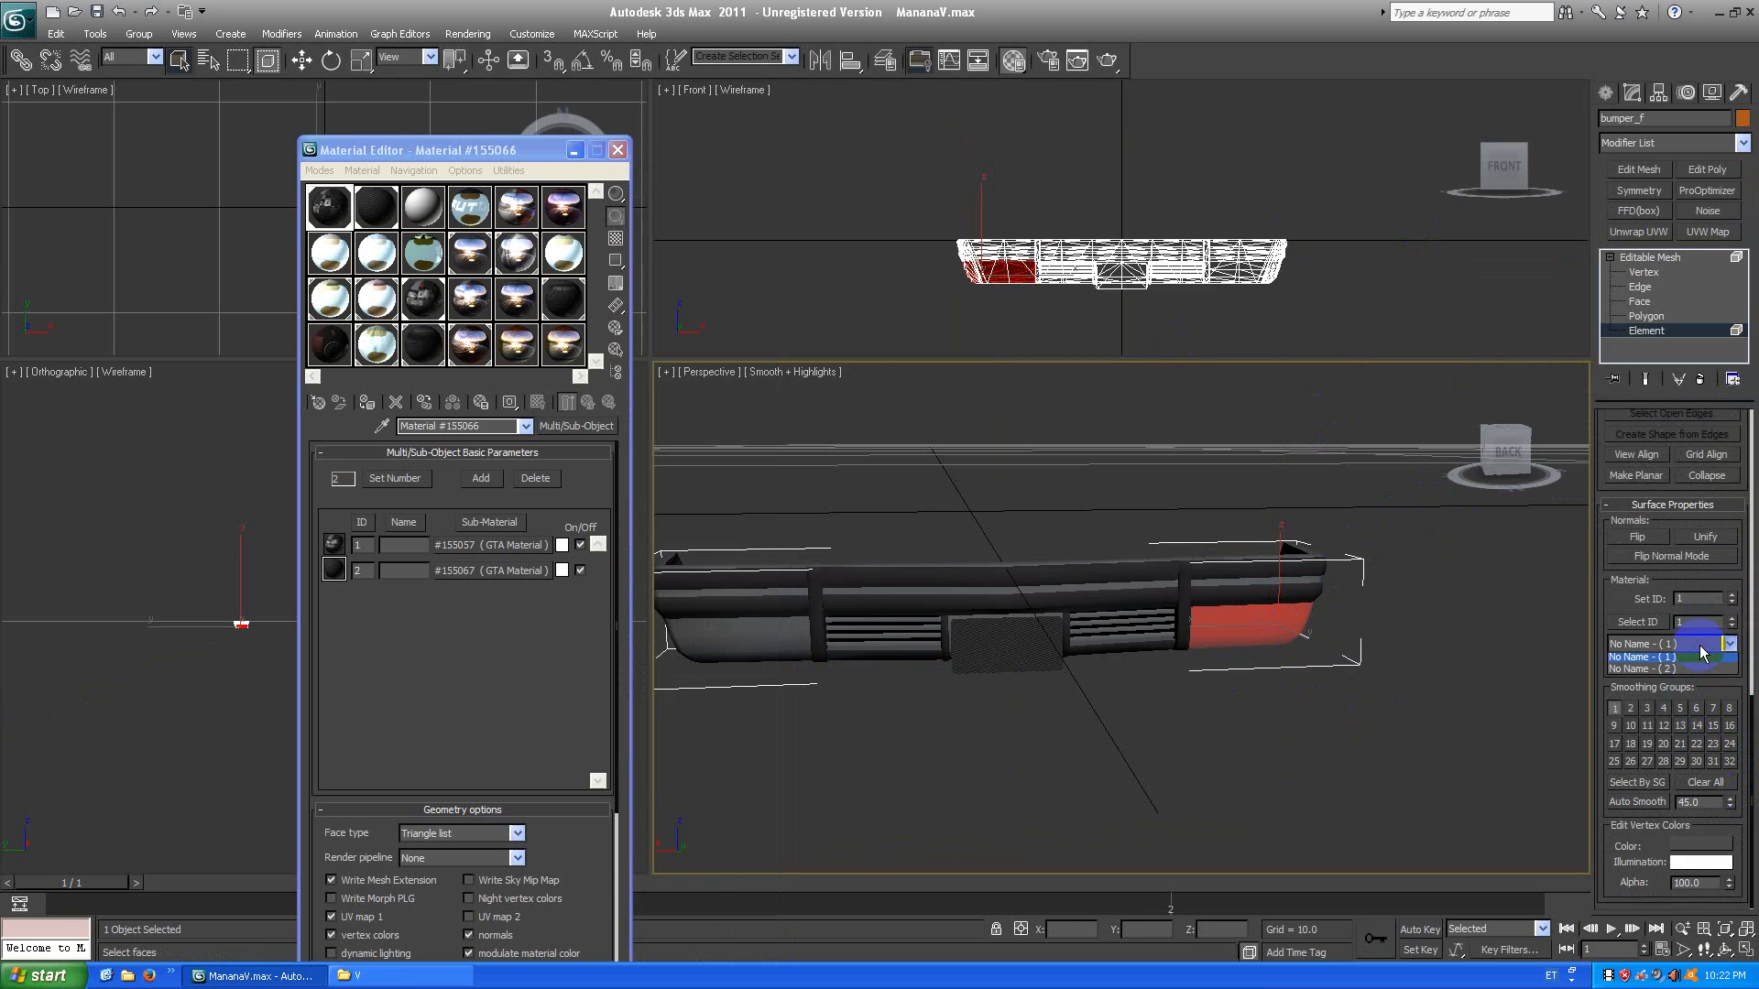
{"action": "left_click", "coordinate": [1673, 661]}
Add an Unwrap UVW modifier to the selected faces and open its UV editor with the vehiclegeneric256 texture as background.
{"action": "left_click", "coordinate": [1741, 144]}
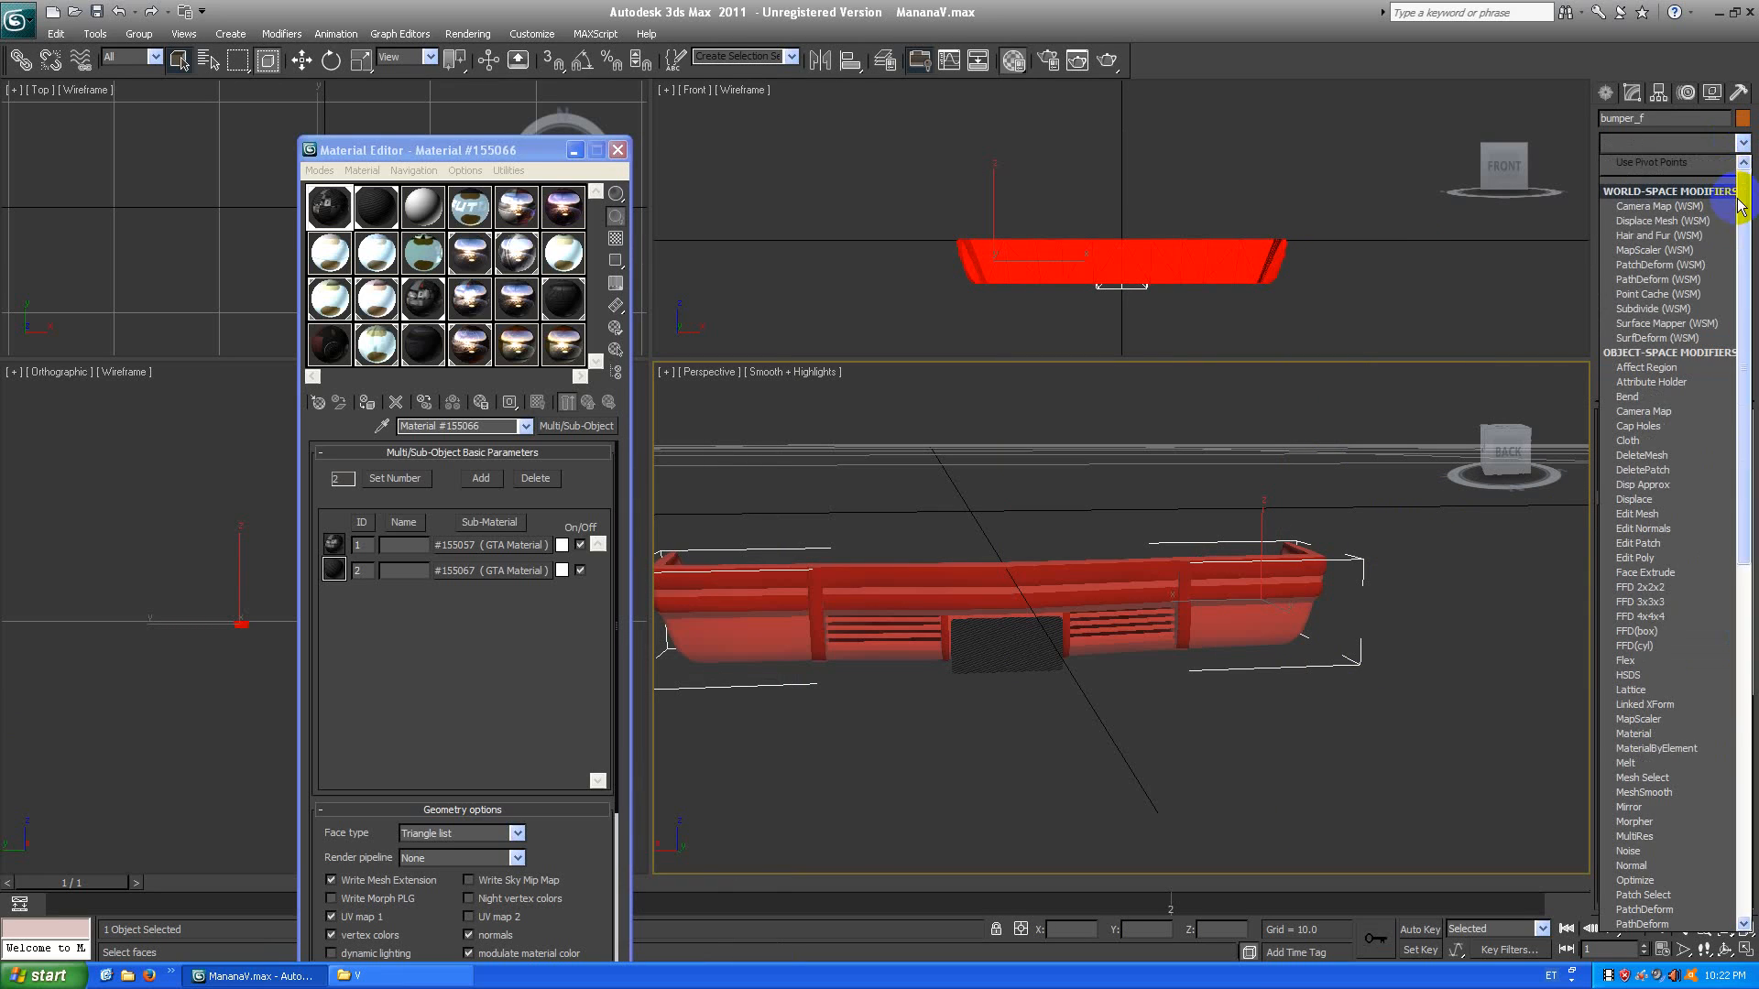
{"action": "scroll", "coordinate": [1656, 766], "scroll_direction": "down", "scroll_amount": 10}
{"action": "left_click", "coordinate": [1626, 778]}
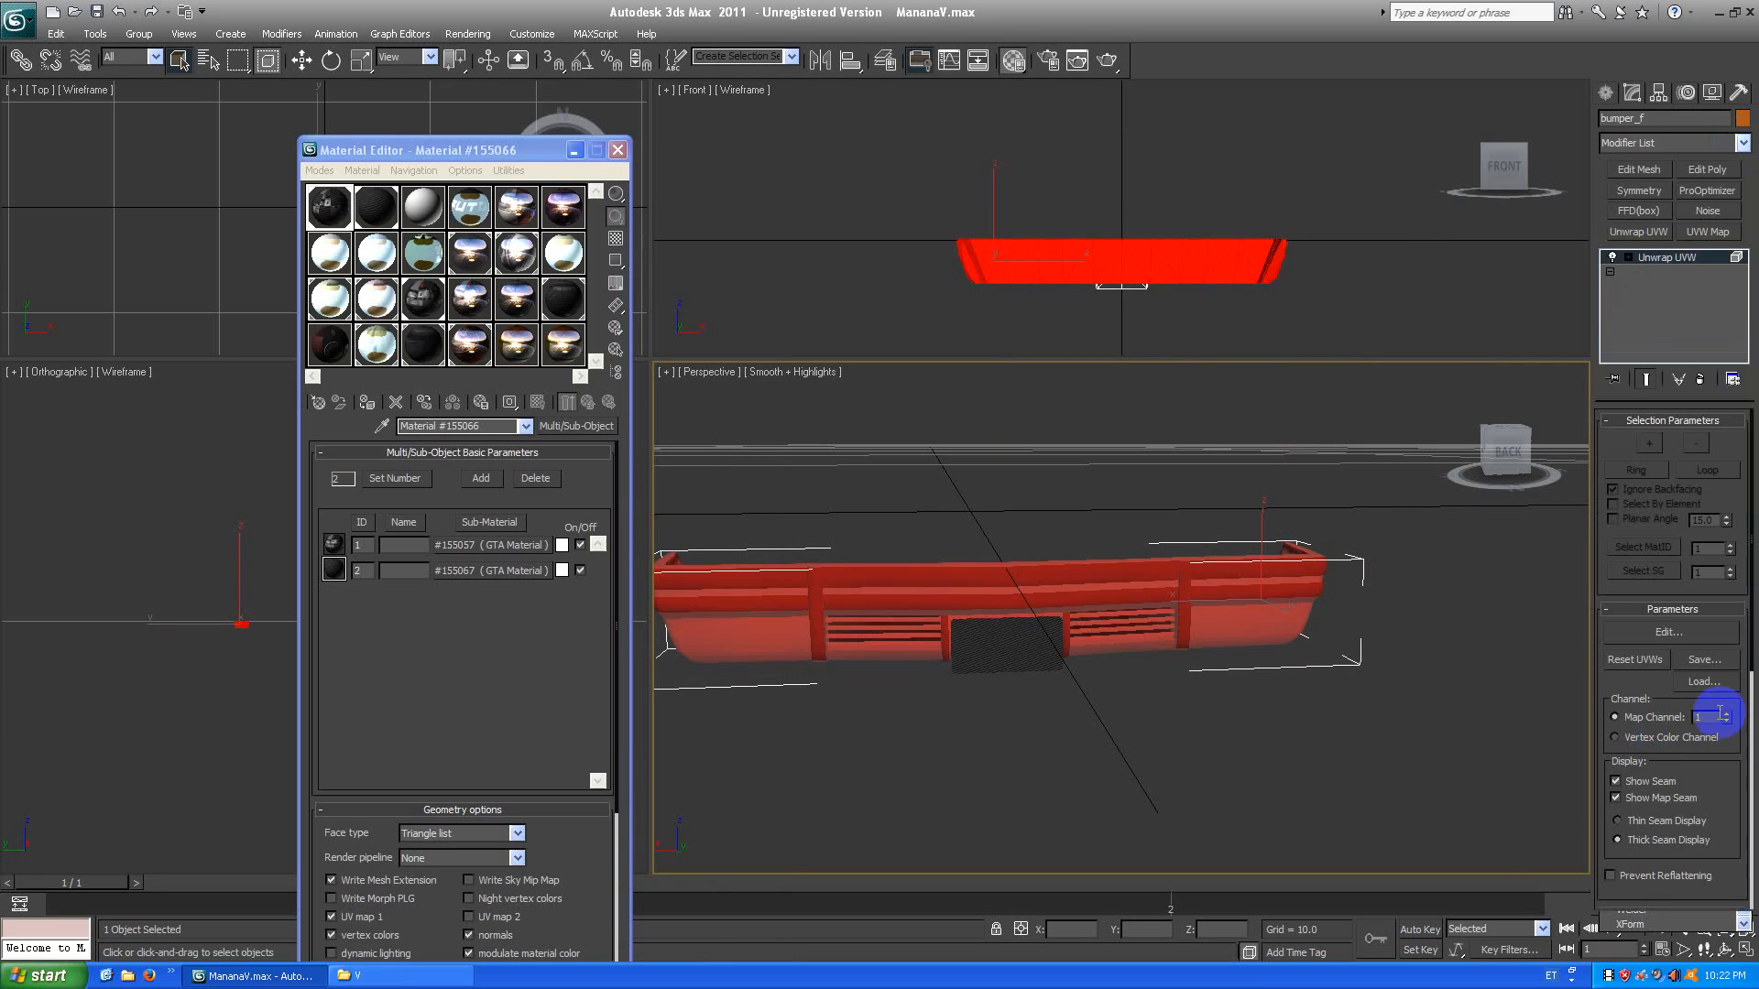
{"action": "left_click", "coordinate": [1668, 632]}
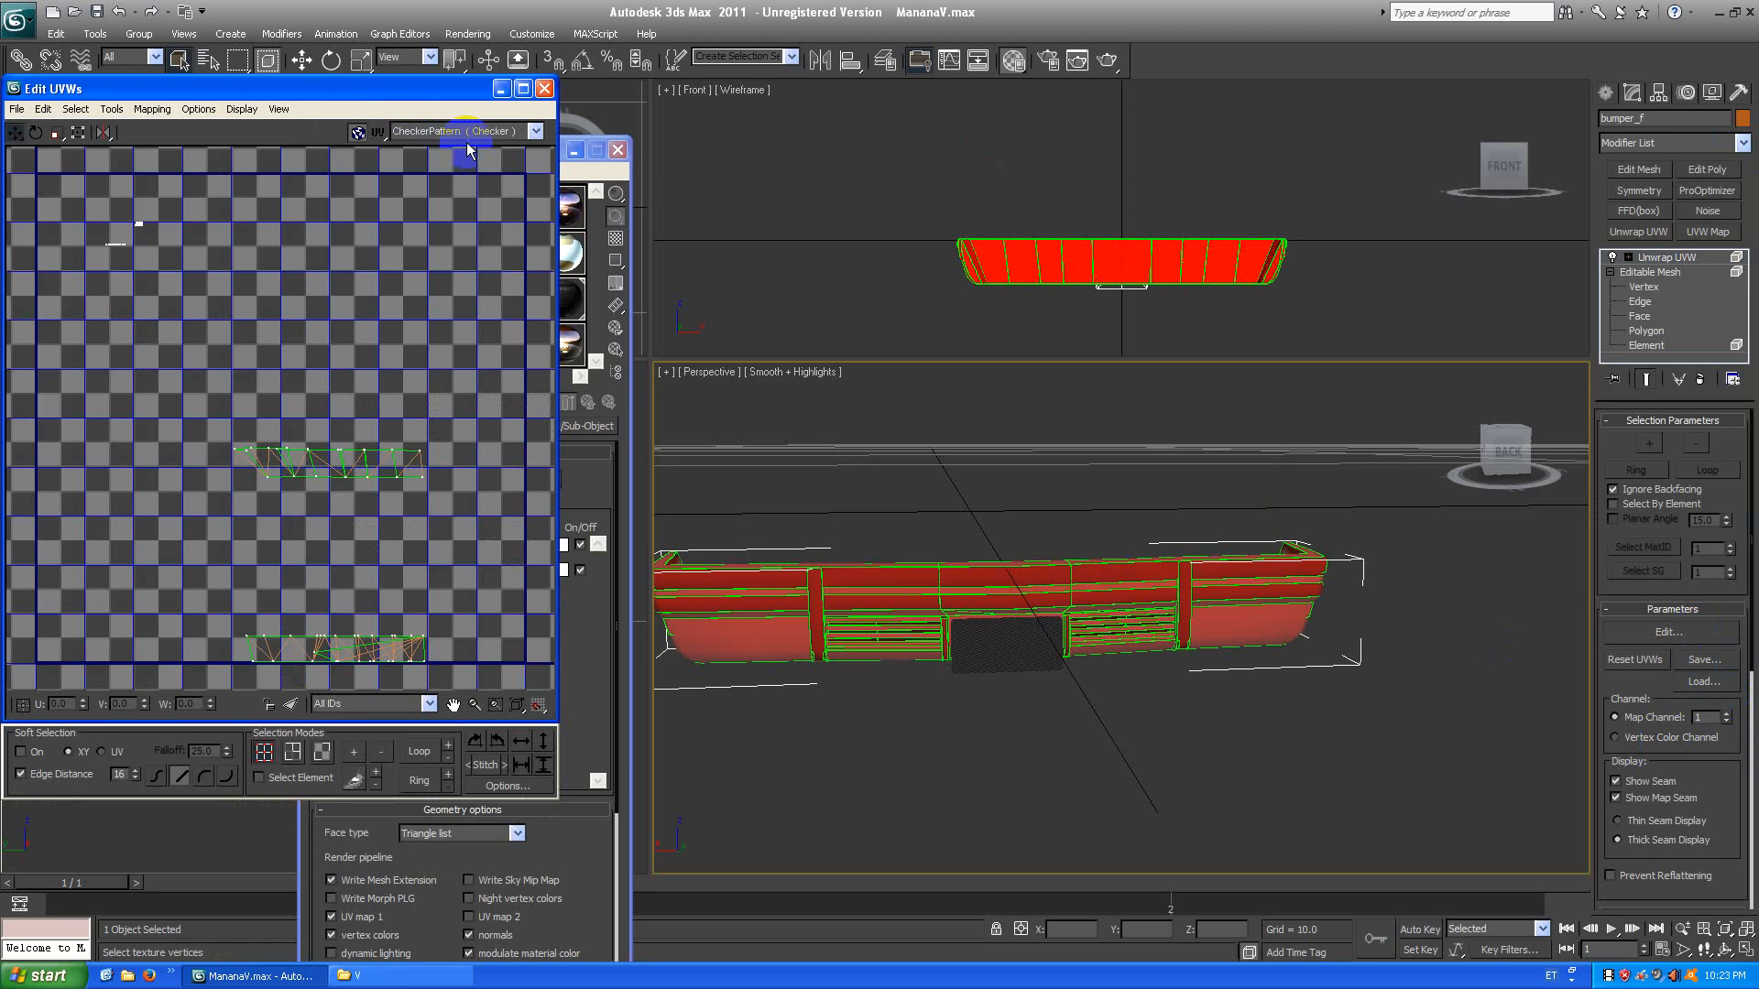
{"action": "left_click", "coordinate": [469, 135]}
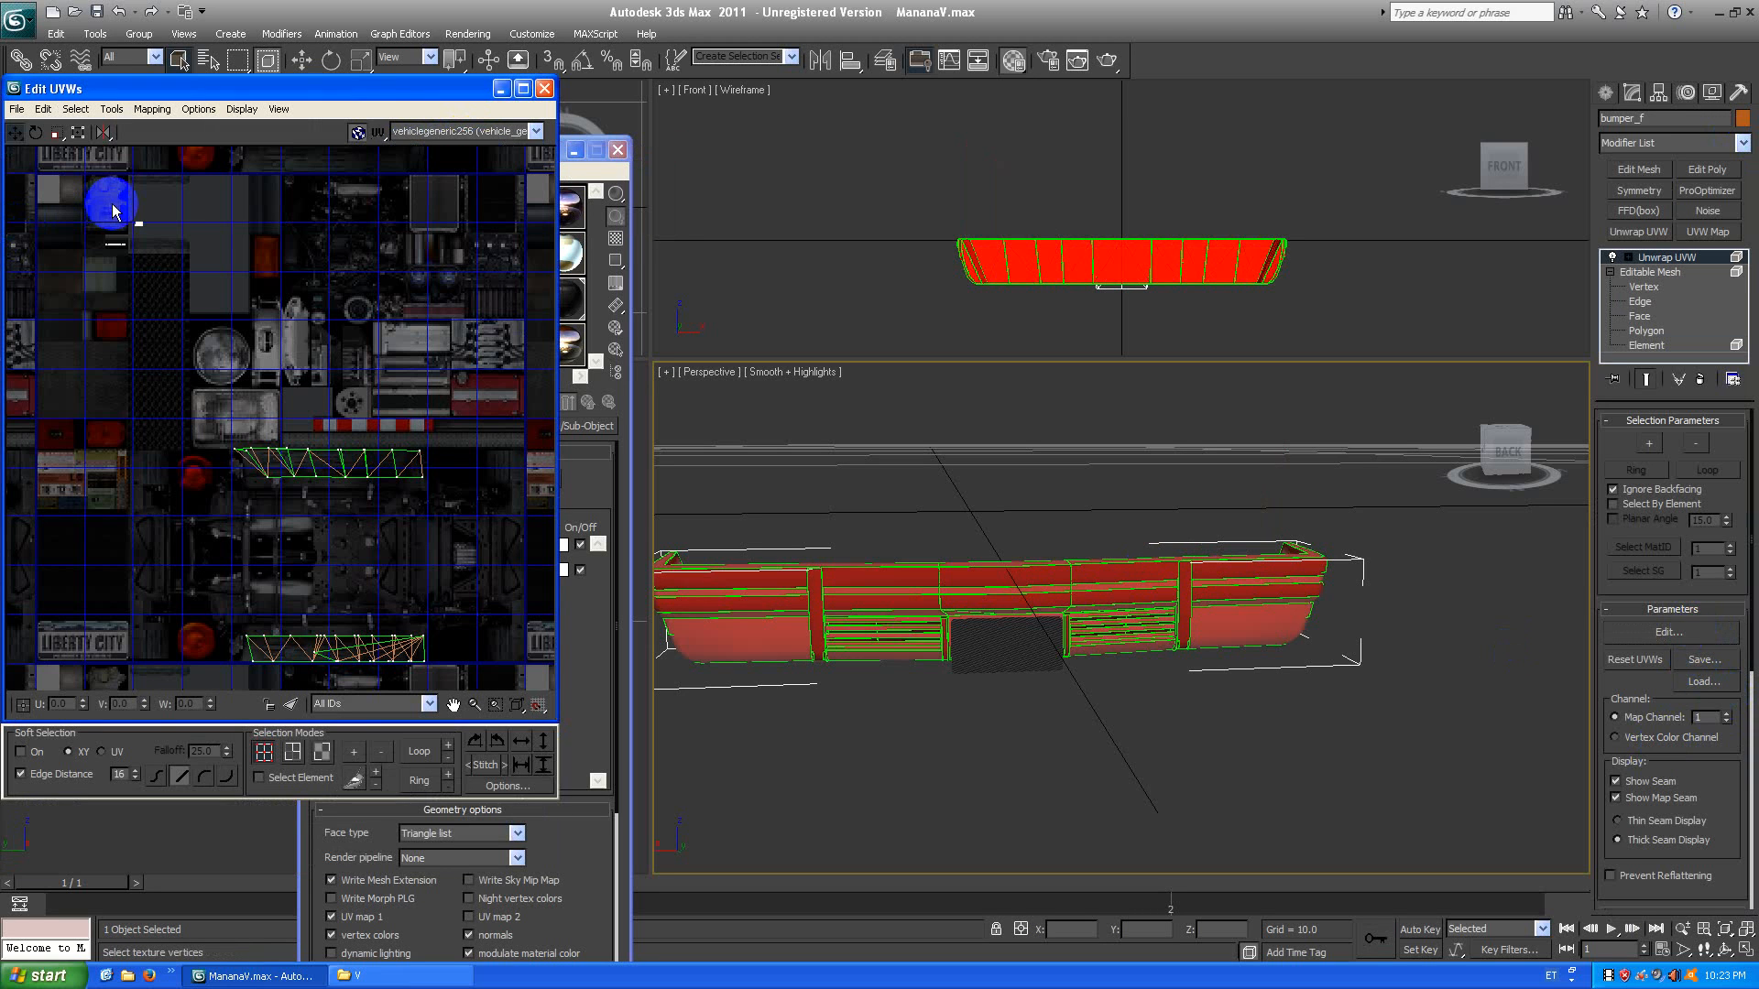
Switch the new Unwrap UVW modifier to Face level and clear the UV selection.
{"action": "left_click", "coordinate": [1628, 257]}
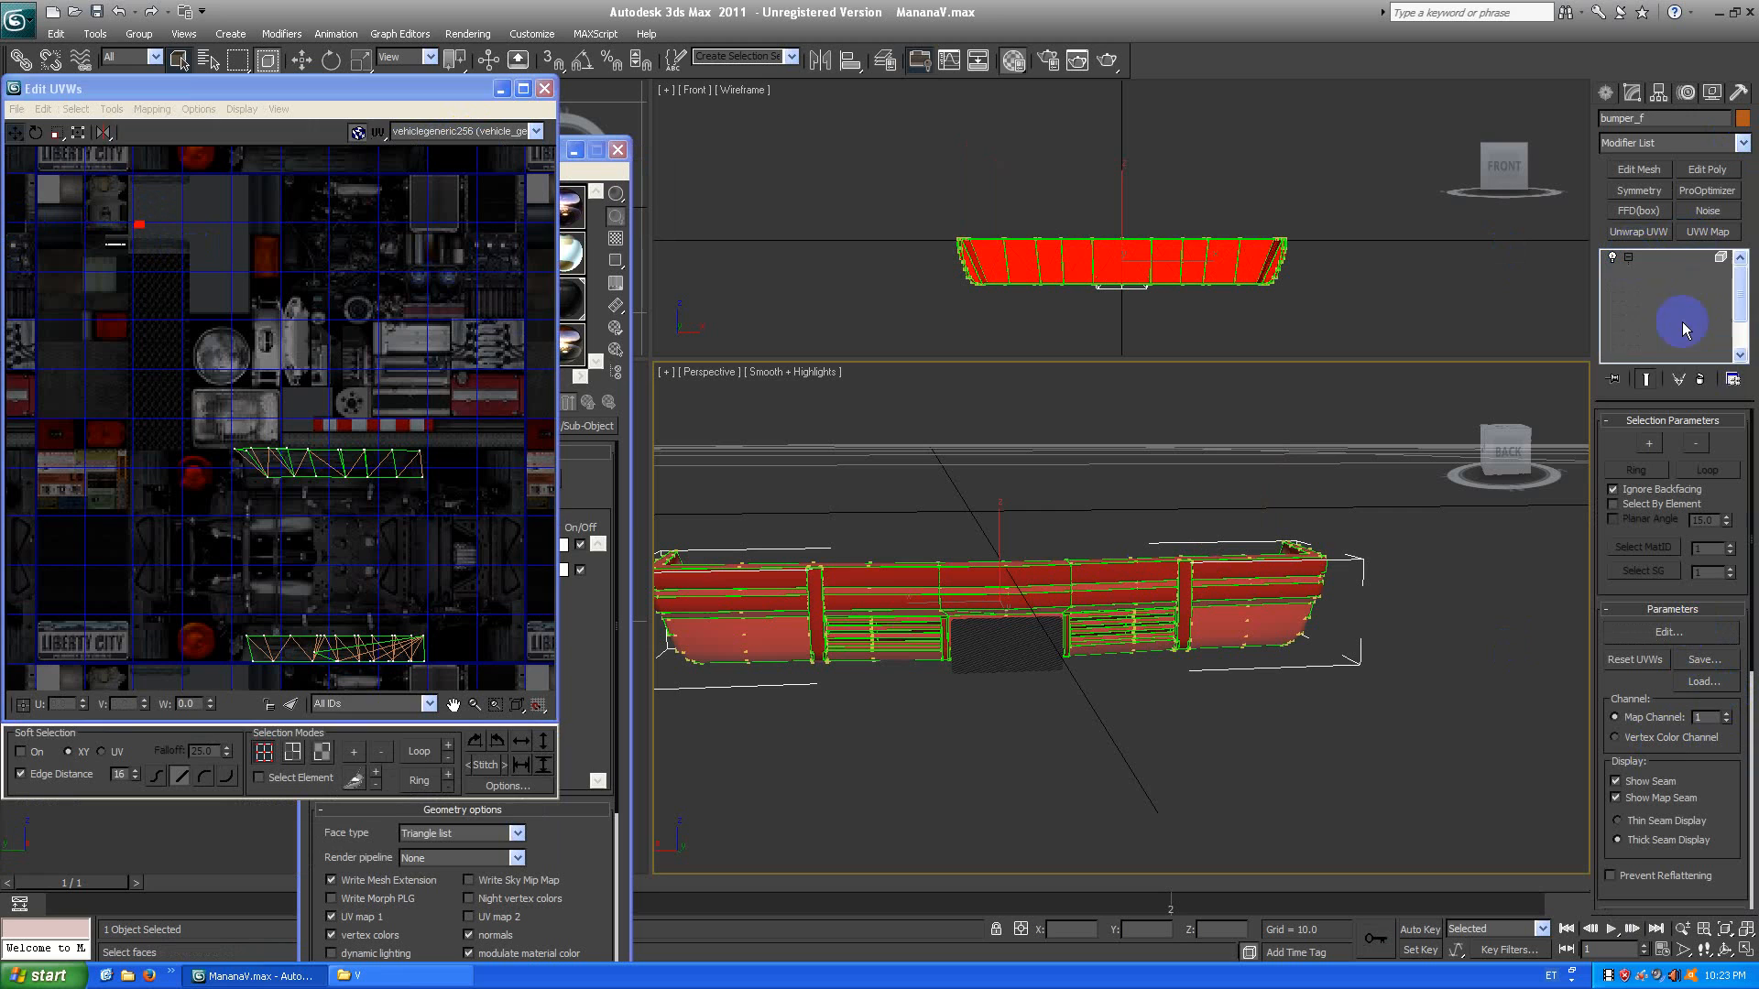
{"action": "left_click", "coordinate": [1667, 301]}
{"action": "left_click", "coordinate": [275, 224]}
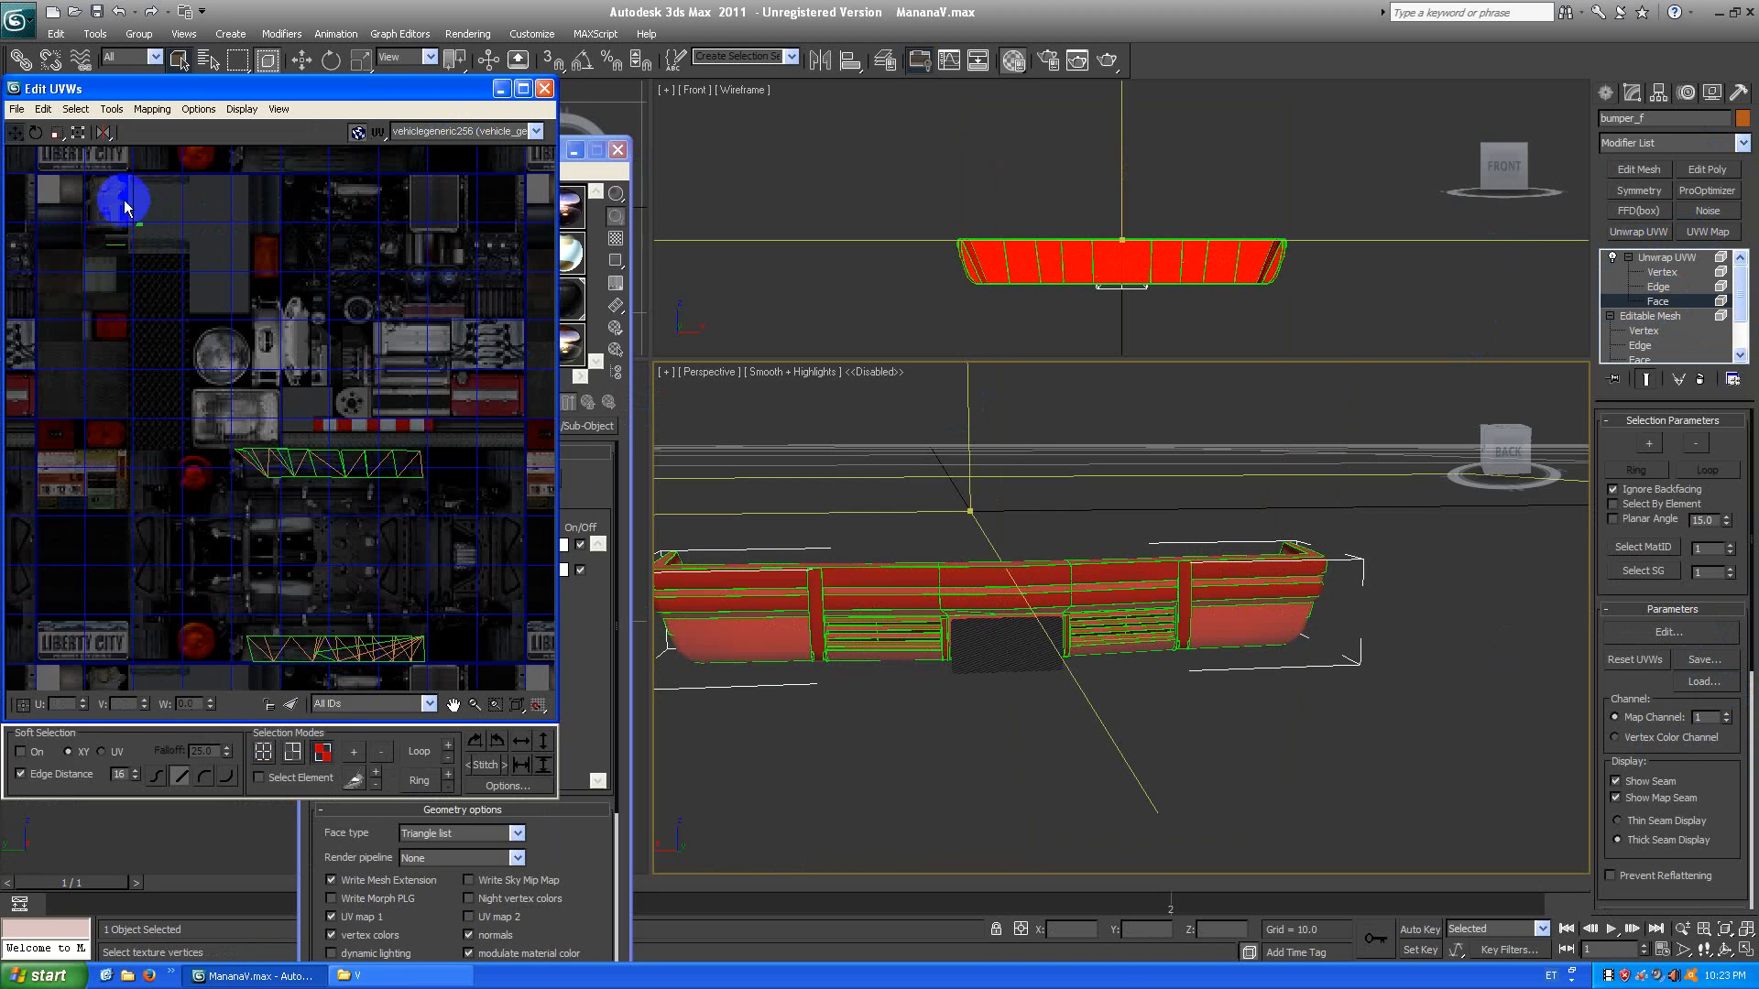
Add an Edit Mesh modifier above the unwrap and check its selection at Polygon and Element levels.
{"action": "left_click", "coordinate": [1720, 147]}
{"action": "left_click_drag", "start_coordinate": [1745, 183], "coordinate": [1743, 316]}
{"action": "left_click", "coordinate": [1637, 250]}
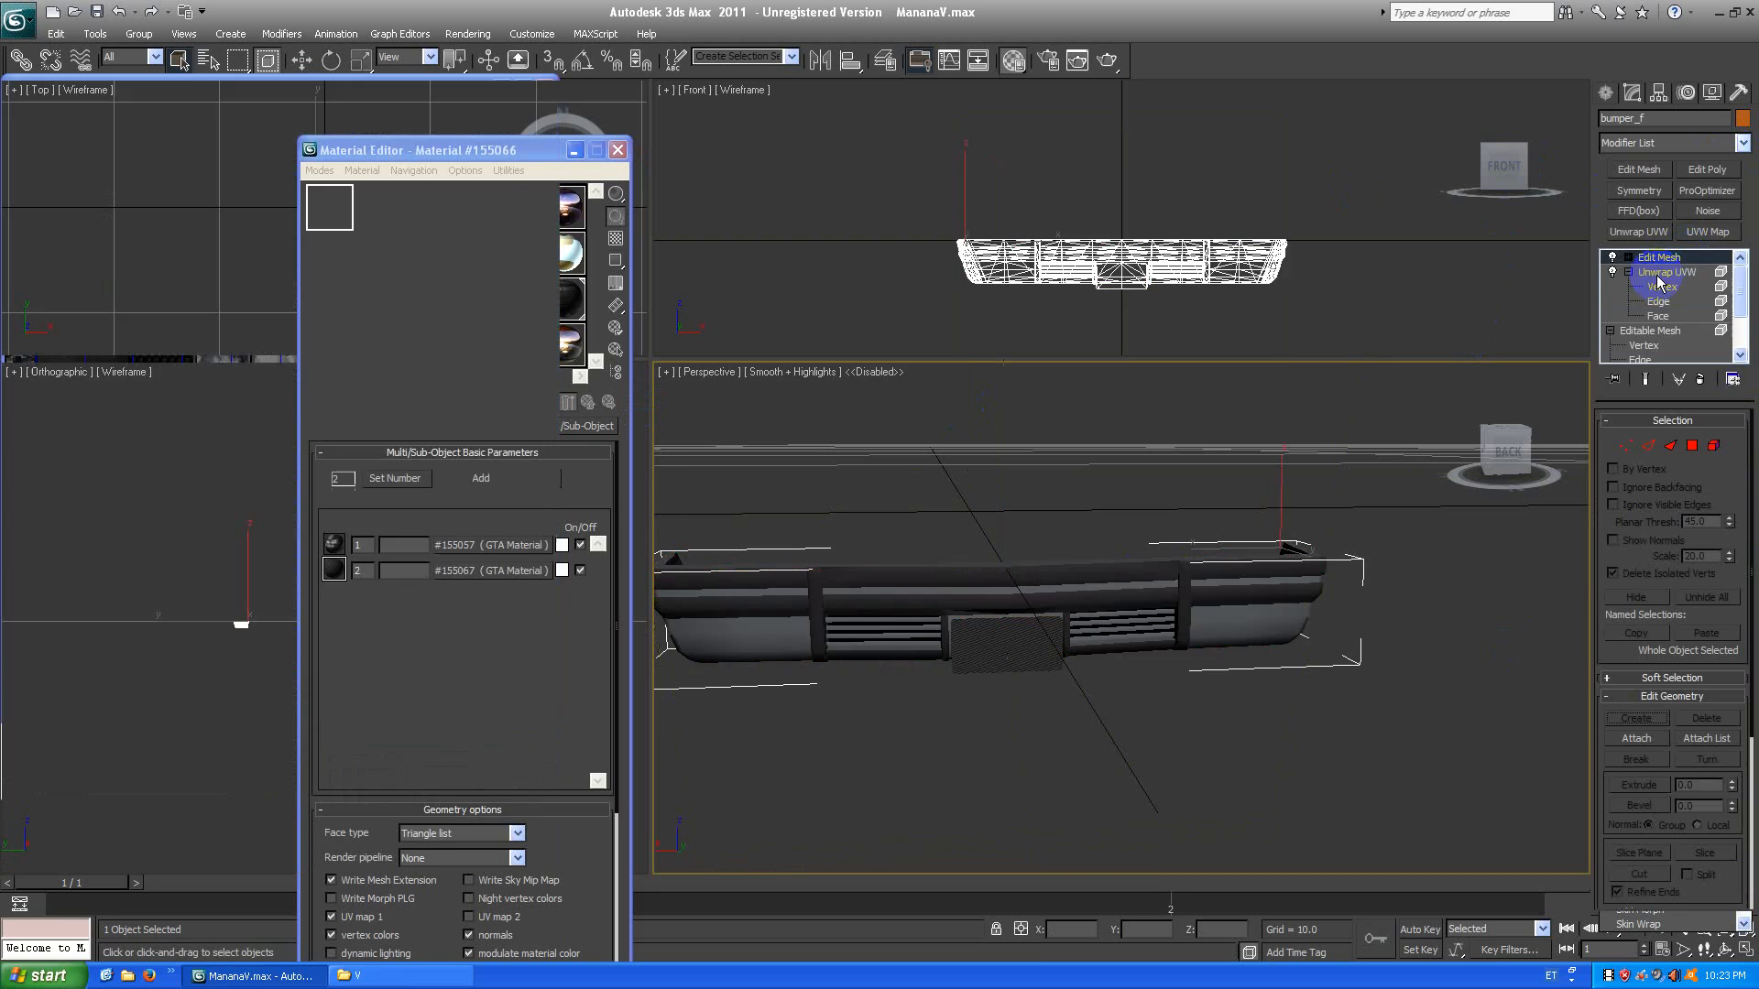
{"action": "left_click", "coordinate": [1629, 257]}
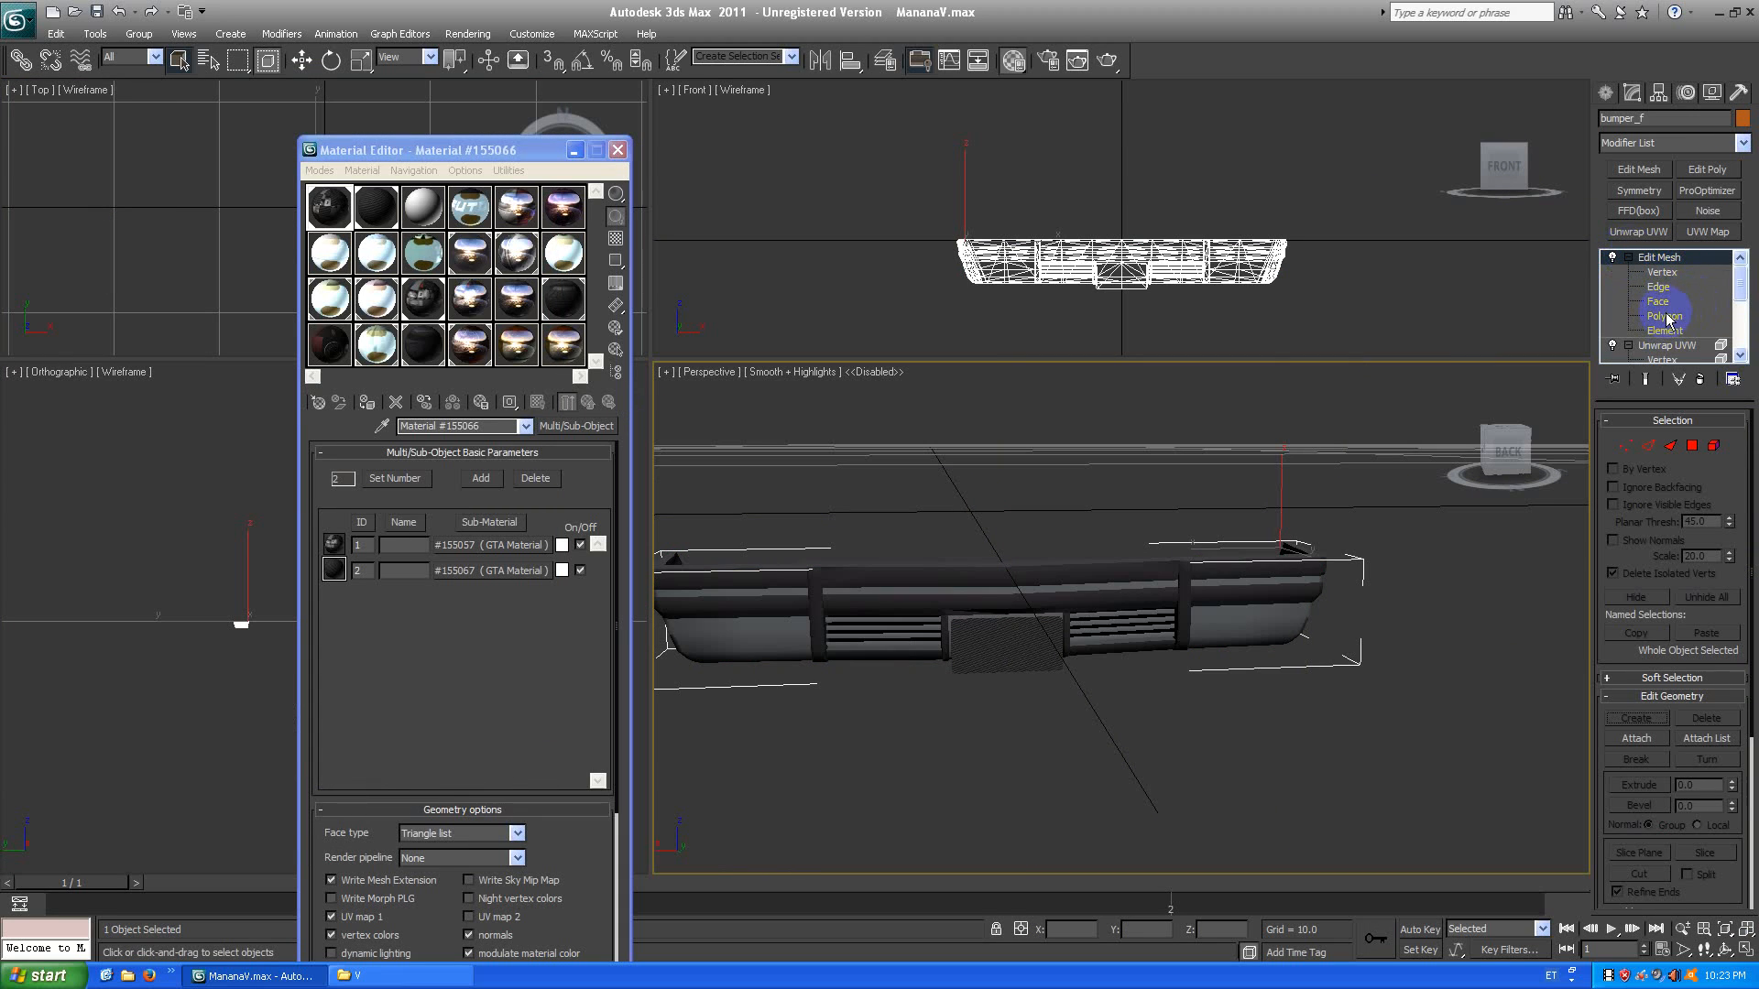
{"action": "left_click", "coordinate": [1664, 316]}
{"action": "left_click", "coordinate": [1676, 331]}
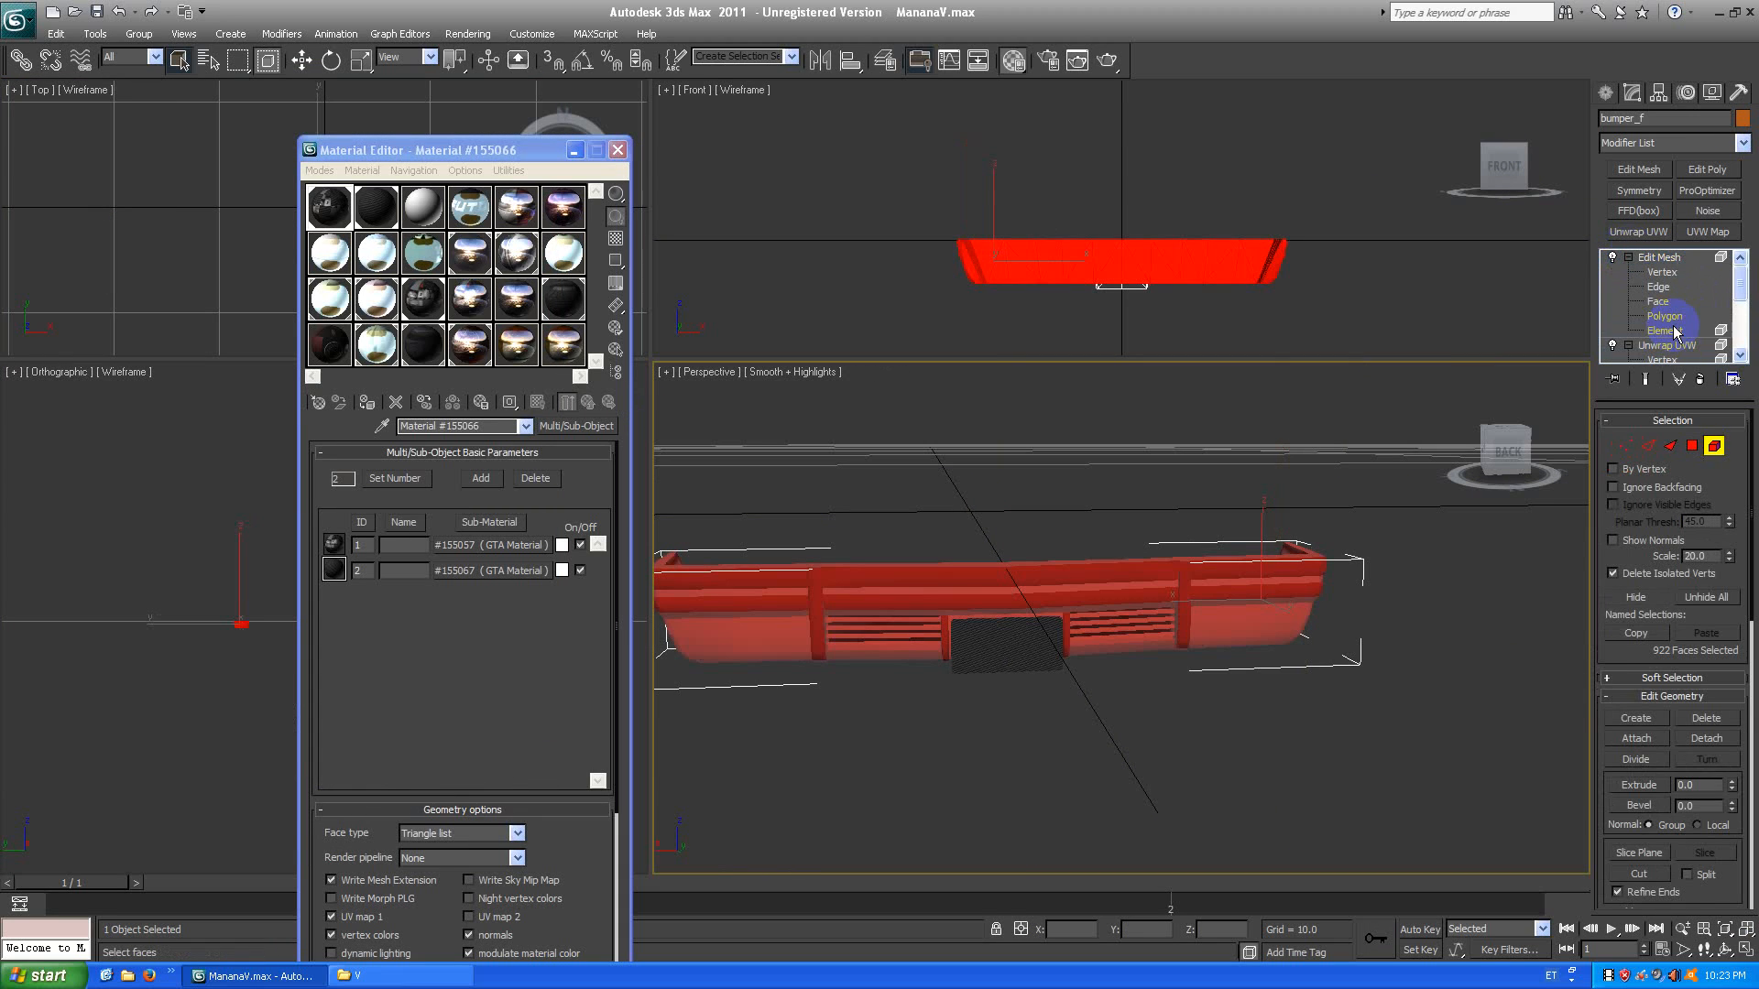
Delete the Edit Mesh and Unwrap UVW modifiers from the bumper's modifier stack.
{"action": "left_click", "coordinate": [1679, 260]}
{"action": "right_click", "coordinate": [1672, 257]}
{"action": "left_click", "coordinate": [1590, 282]}
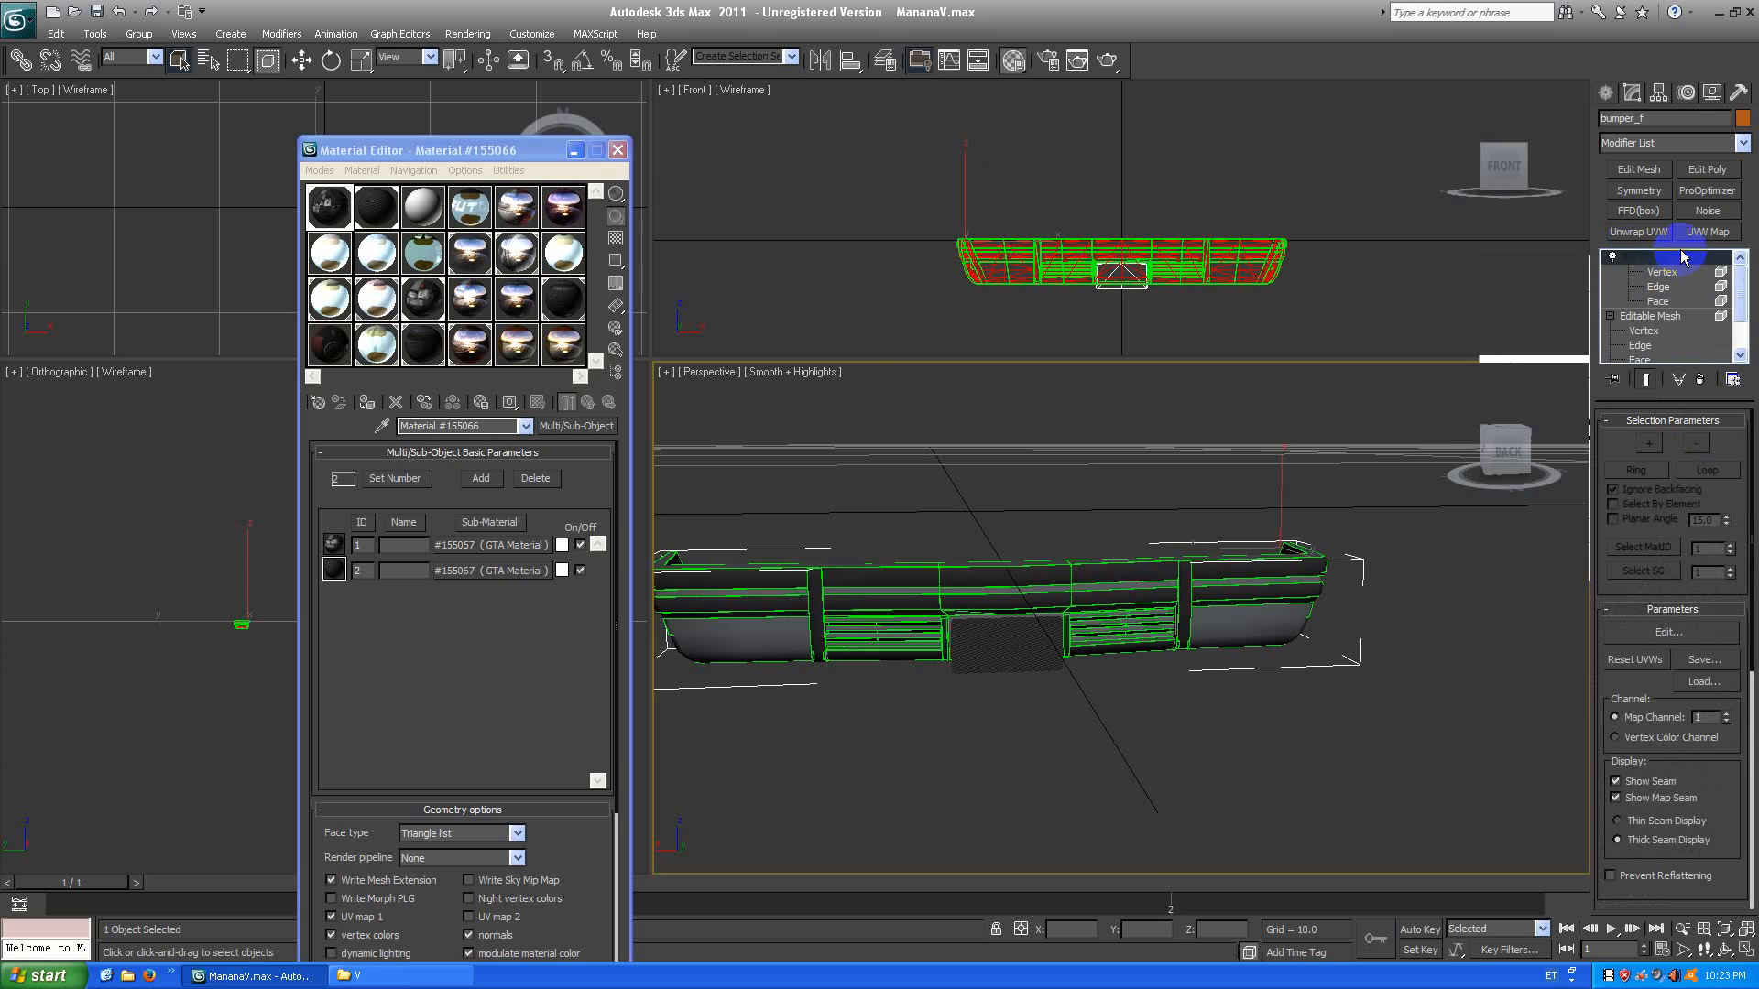
{"action": "right_click", "coordinate": [1666, 259]}
{"action": "left_click", "coordinate": [1562, 281]}
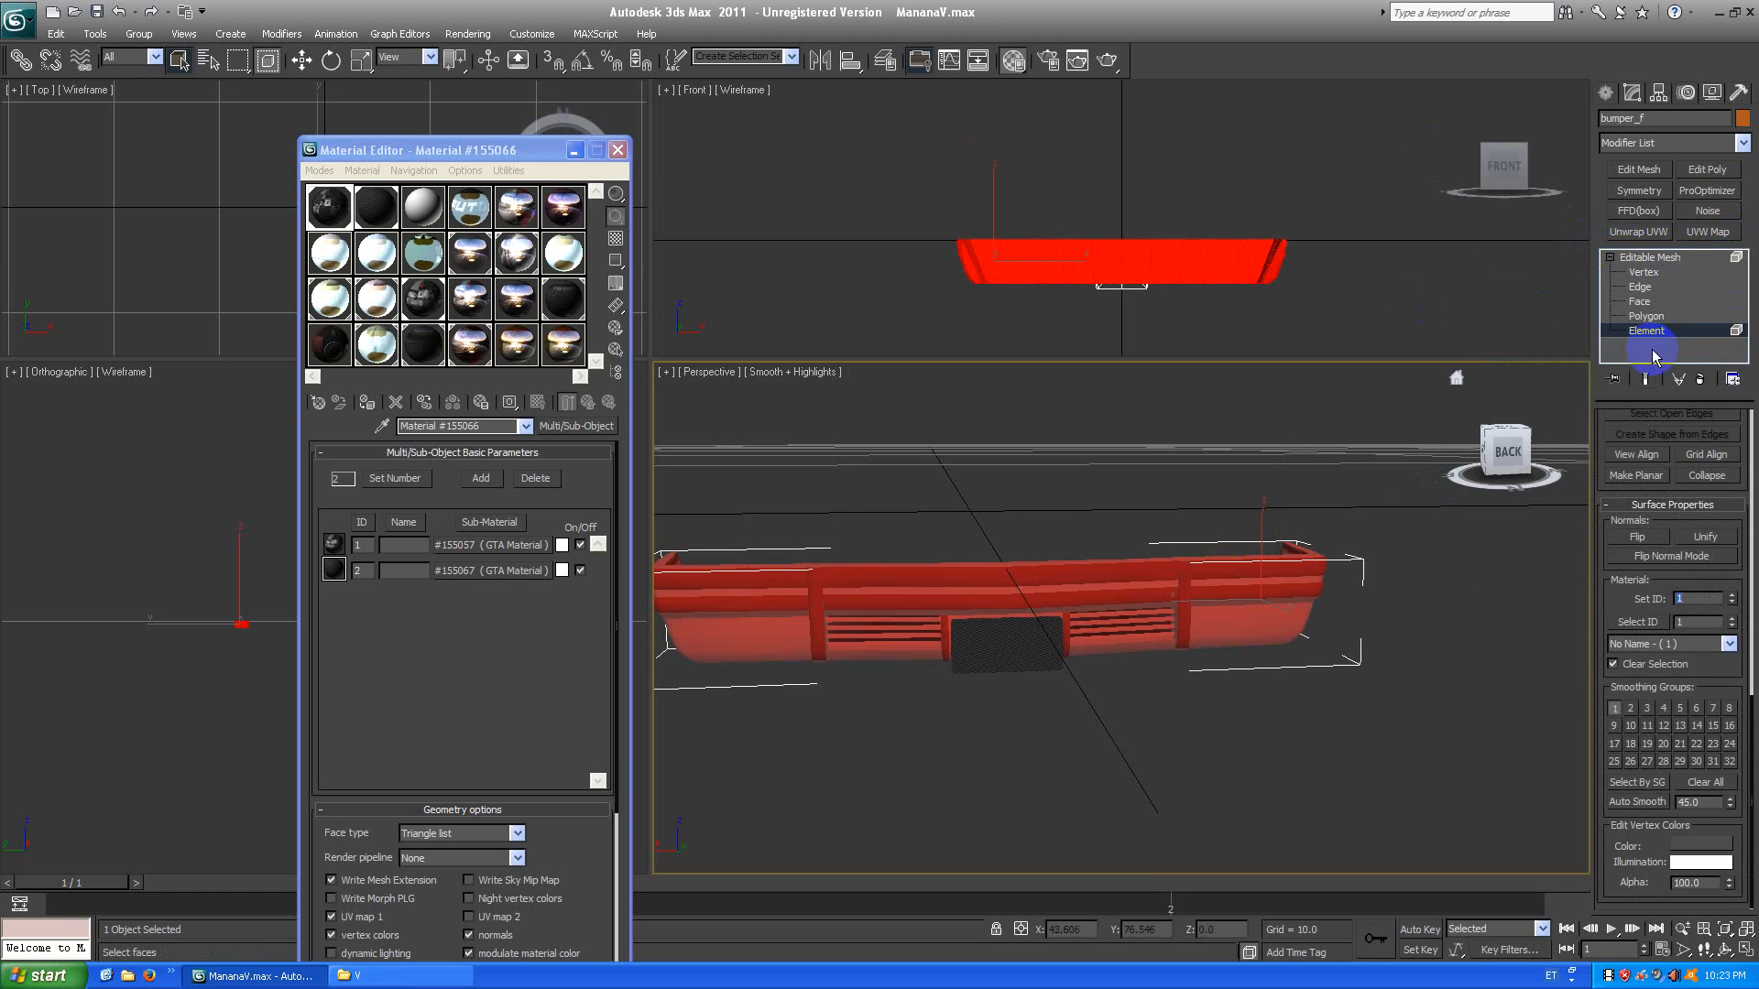
Check the material IDs of the bumper's corner and licence plate elements, and select all faces with material ID 1.
{"action": "left_click", "coordinate": [1381, 700]}
{"action": "left_click", "coordinate": [1223, 625]}
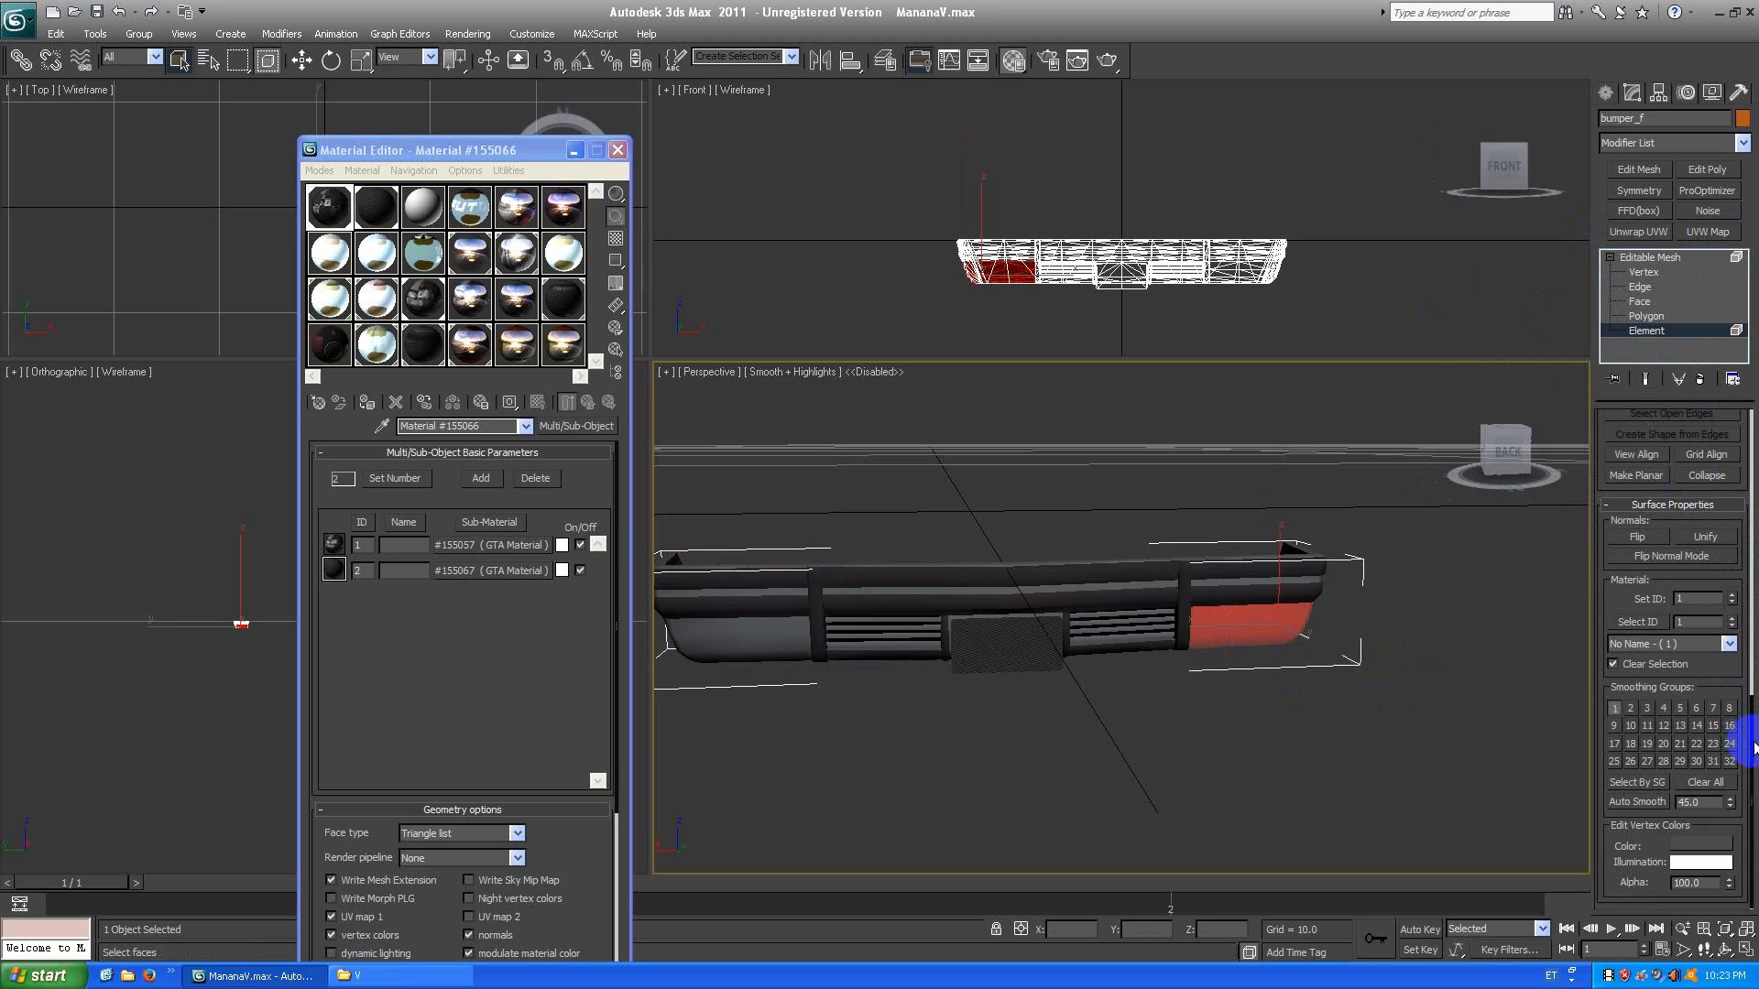
{"action": "mouse_move", "coordinate": [1754, 747]}
{"action": "left_mouse_down"}
{"action": "mouse_move", "coordinate": [1751, 455]}
{"action": "mouse_move", "coordinate": [1752, 730]}
{"action": "left_mouse_up"}
{"action": "left_click", "coordinate": [1681, 644]}
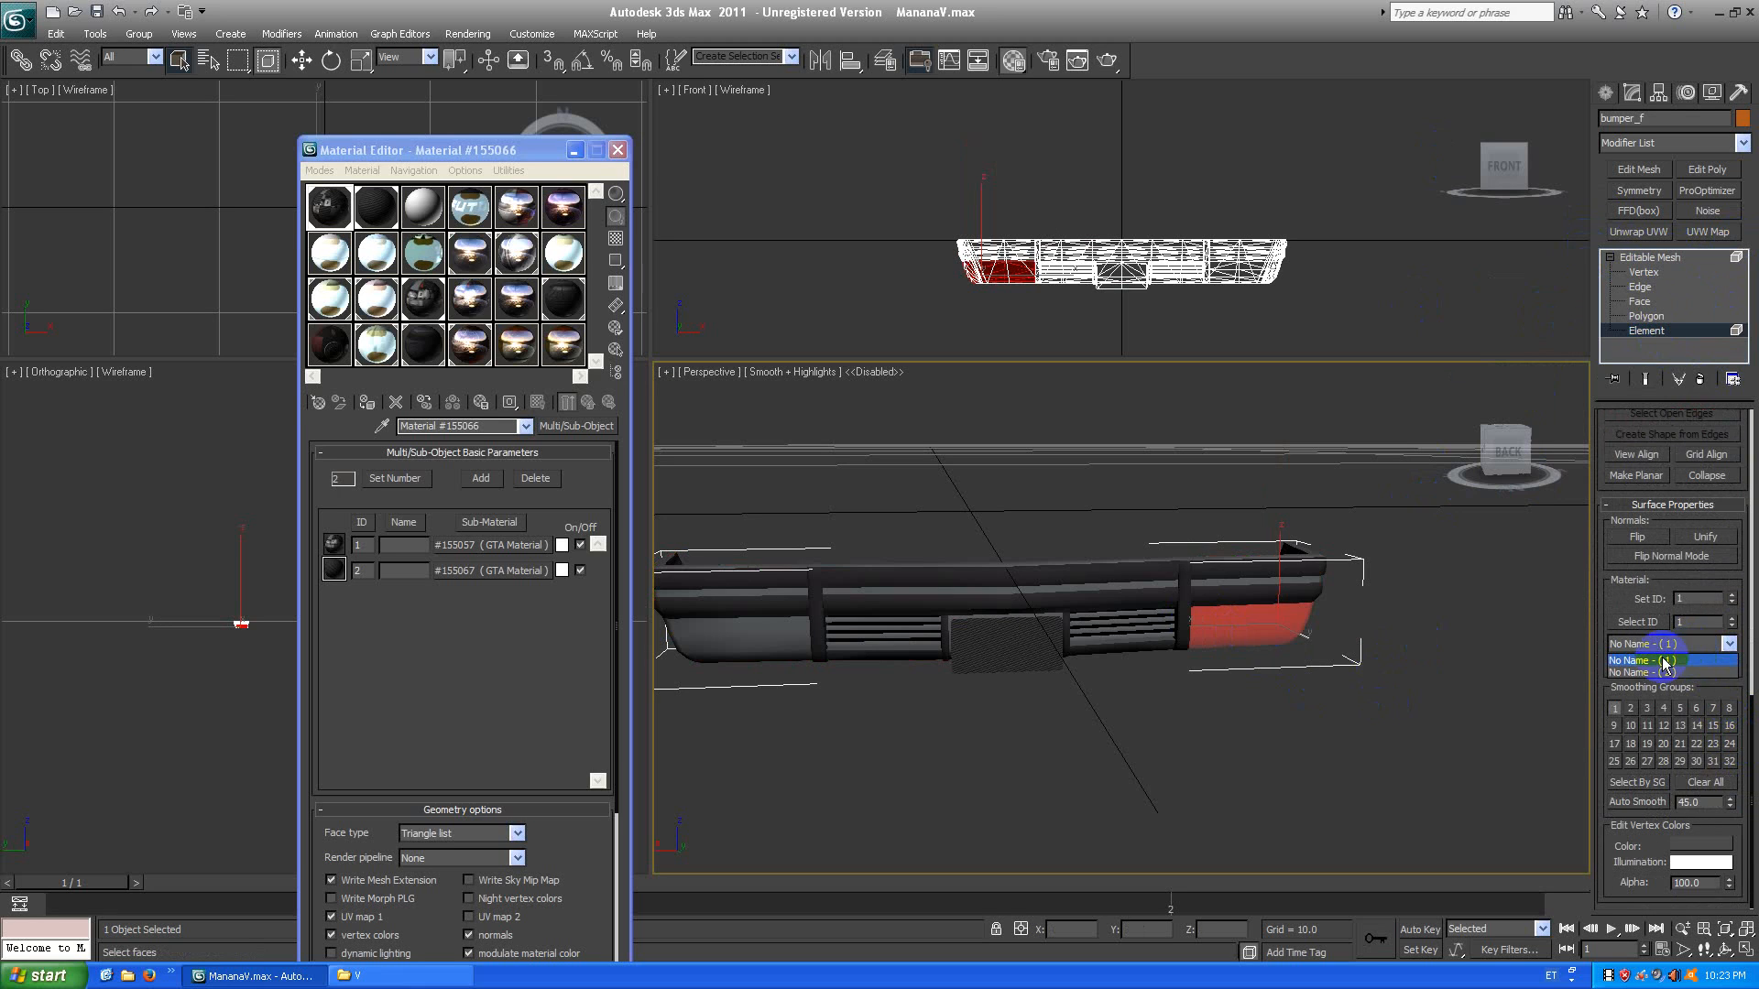
{"action": "left_click", "coordinate": [1666, 661]}
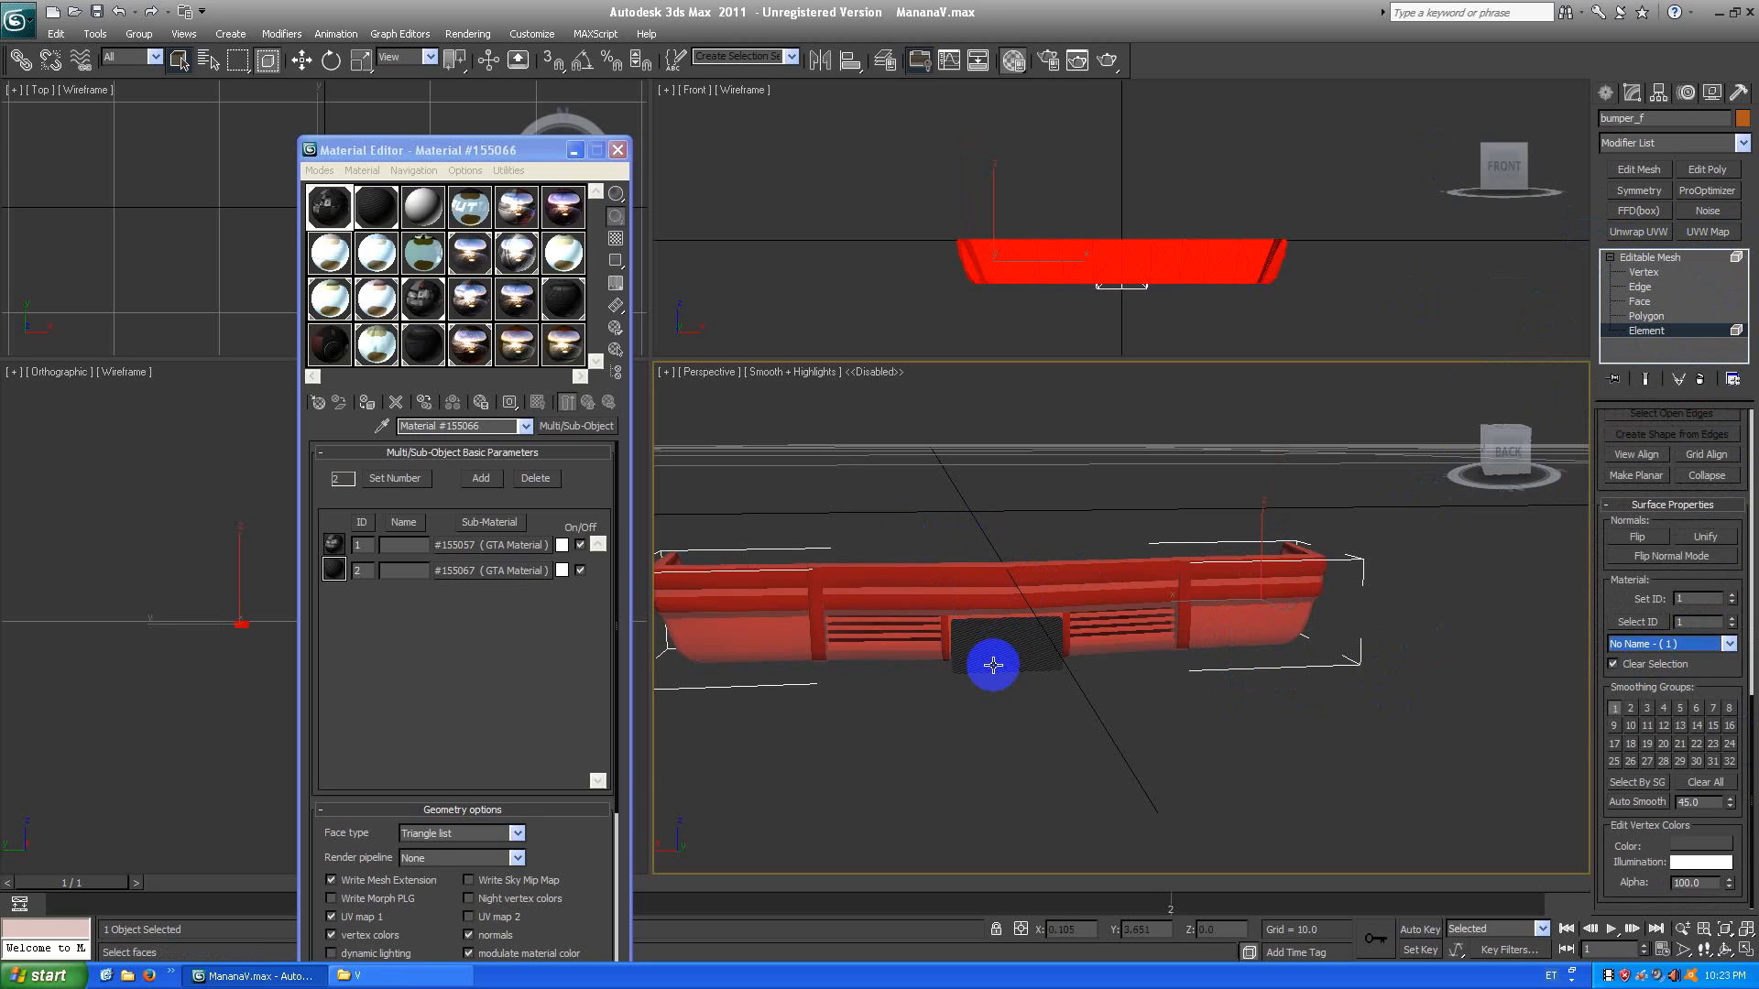
{"action": "left_click", "coordinate": [1022, 640]}
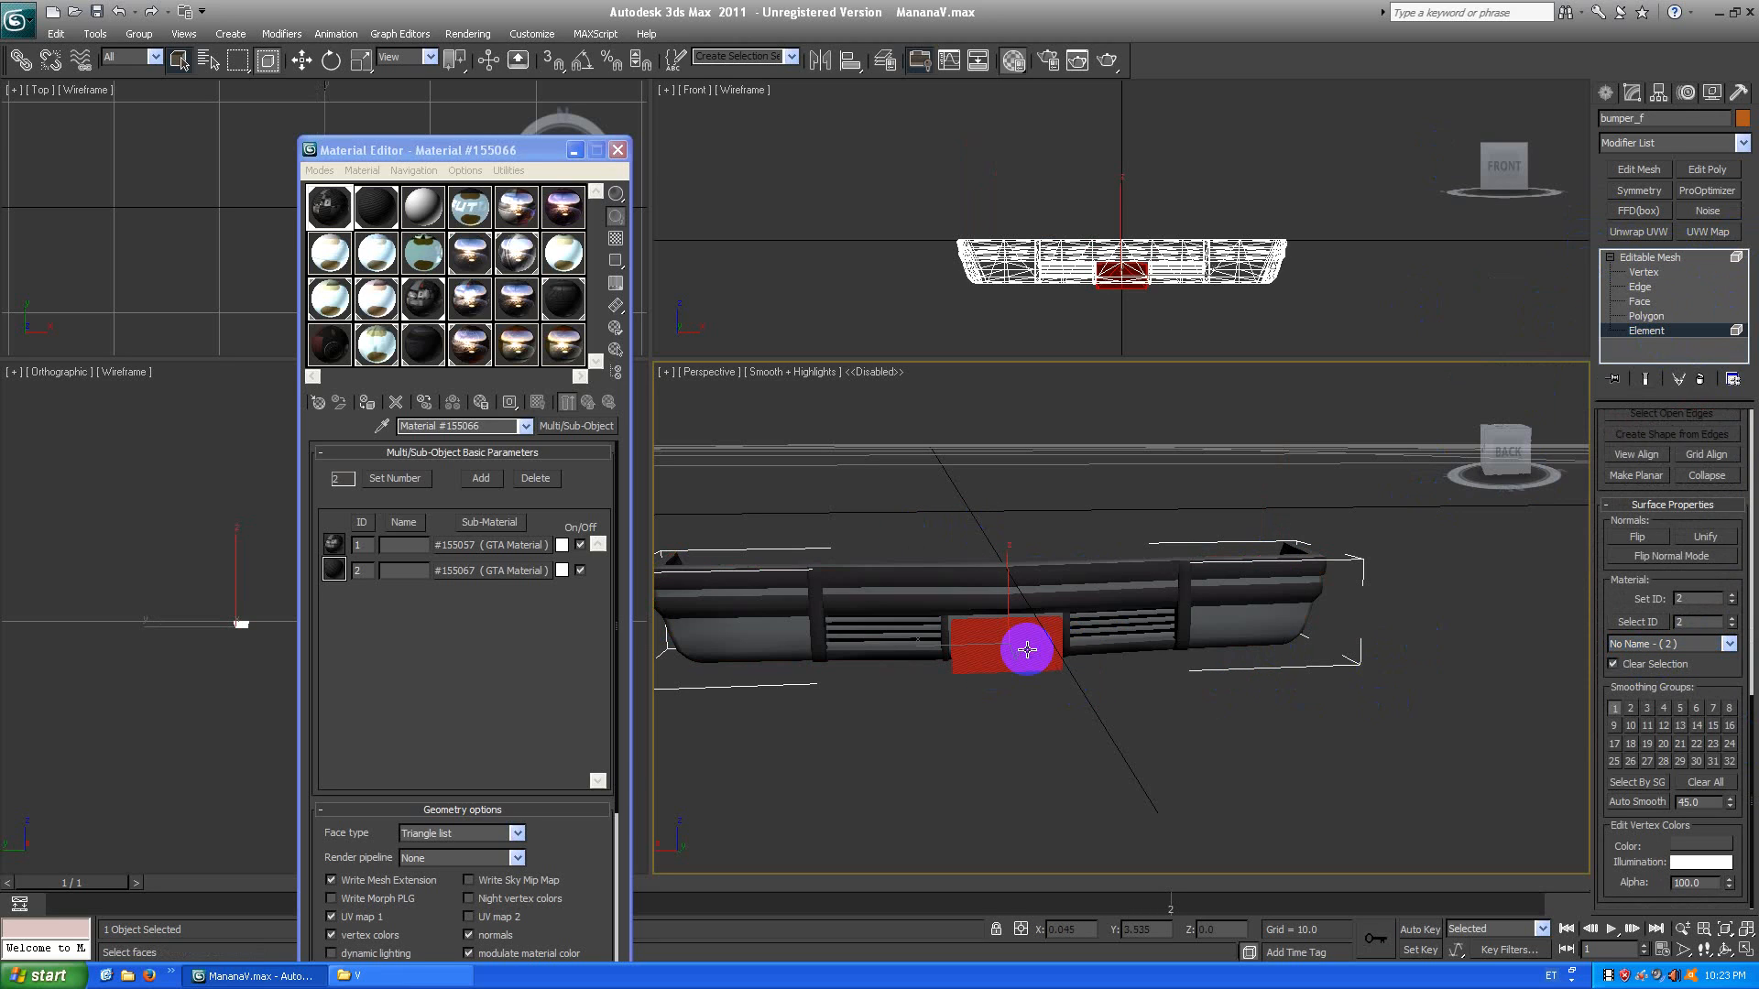
{"action": "left_click", "coordinate": [1182, 628]}
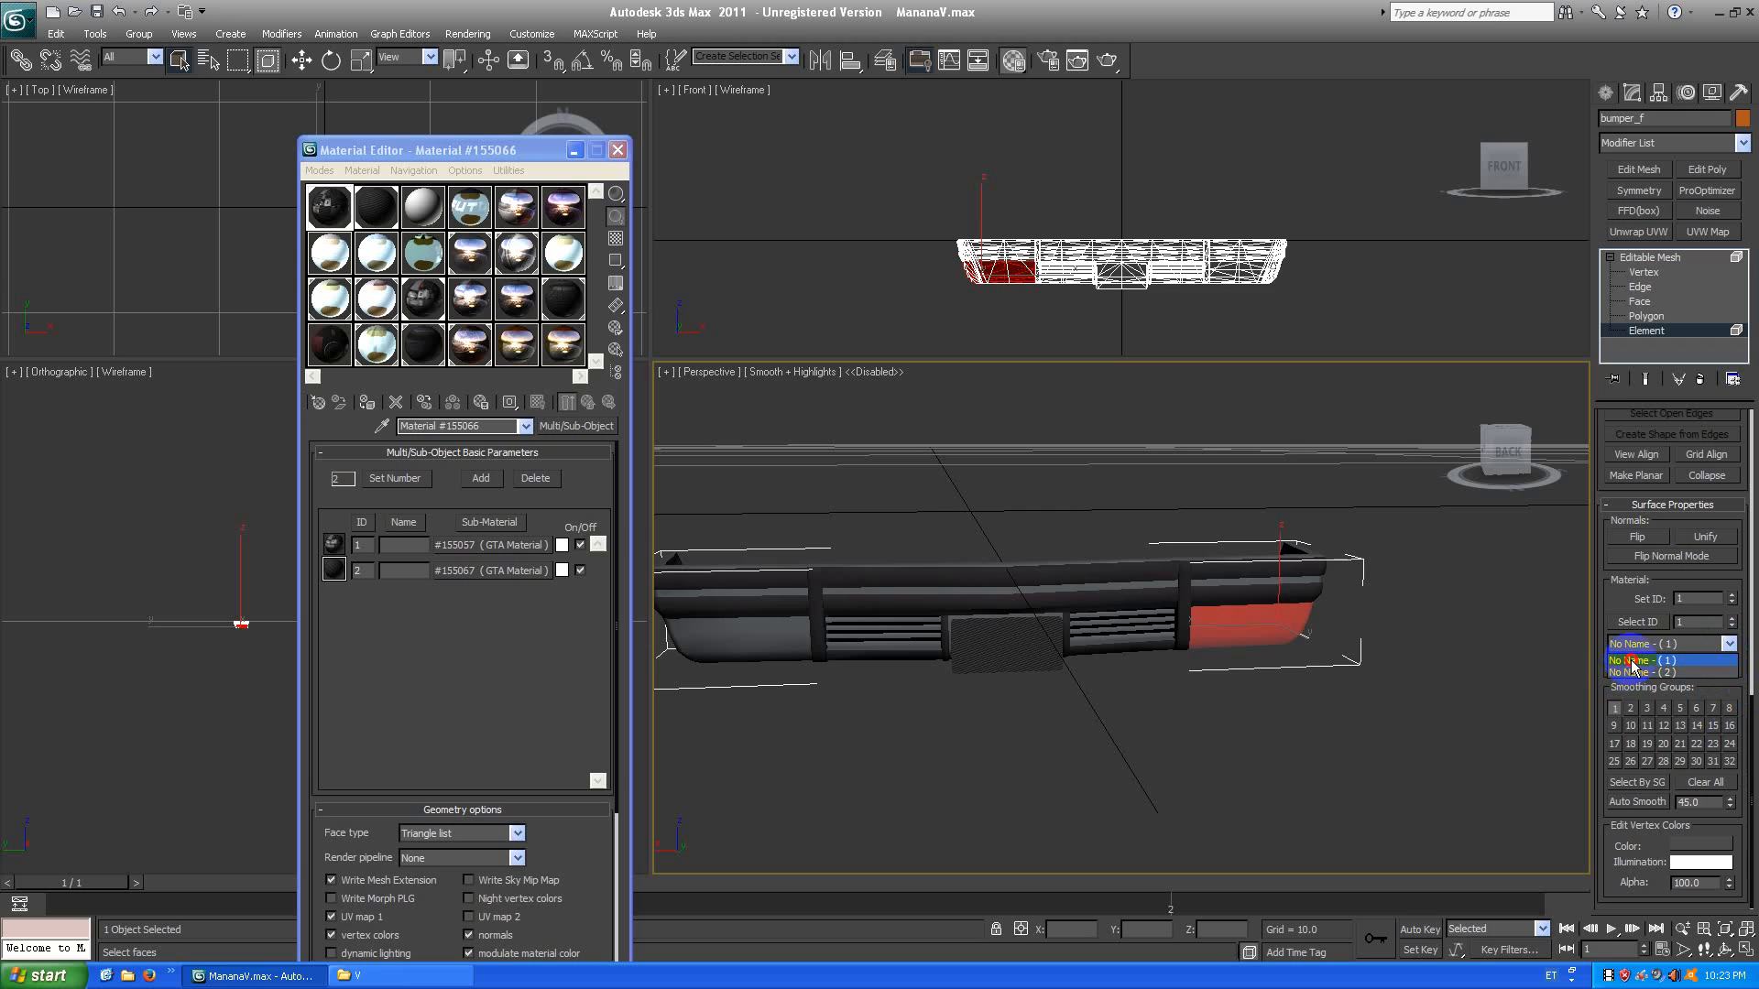
{"action": "left_click", "coordinate": [1631, 661]}
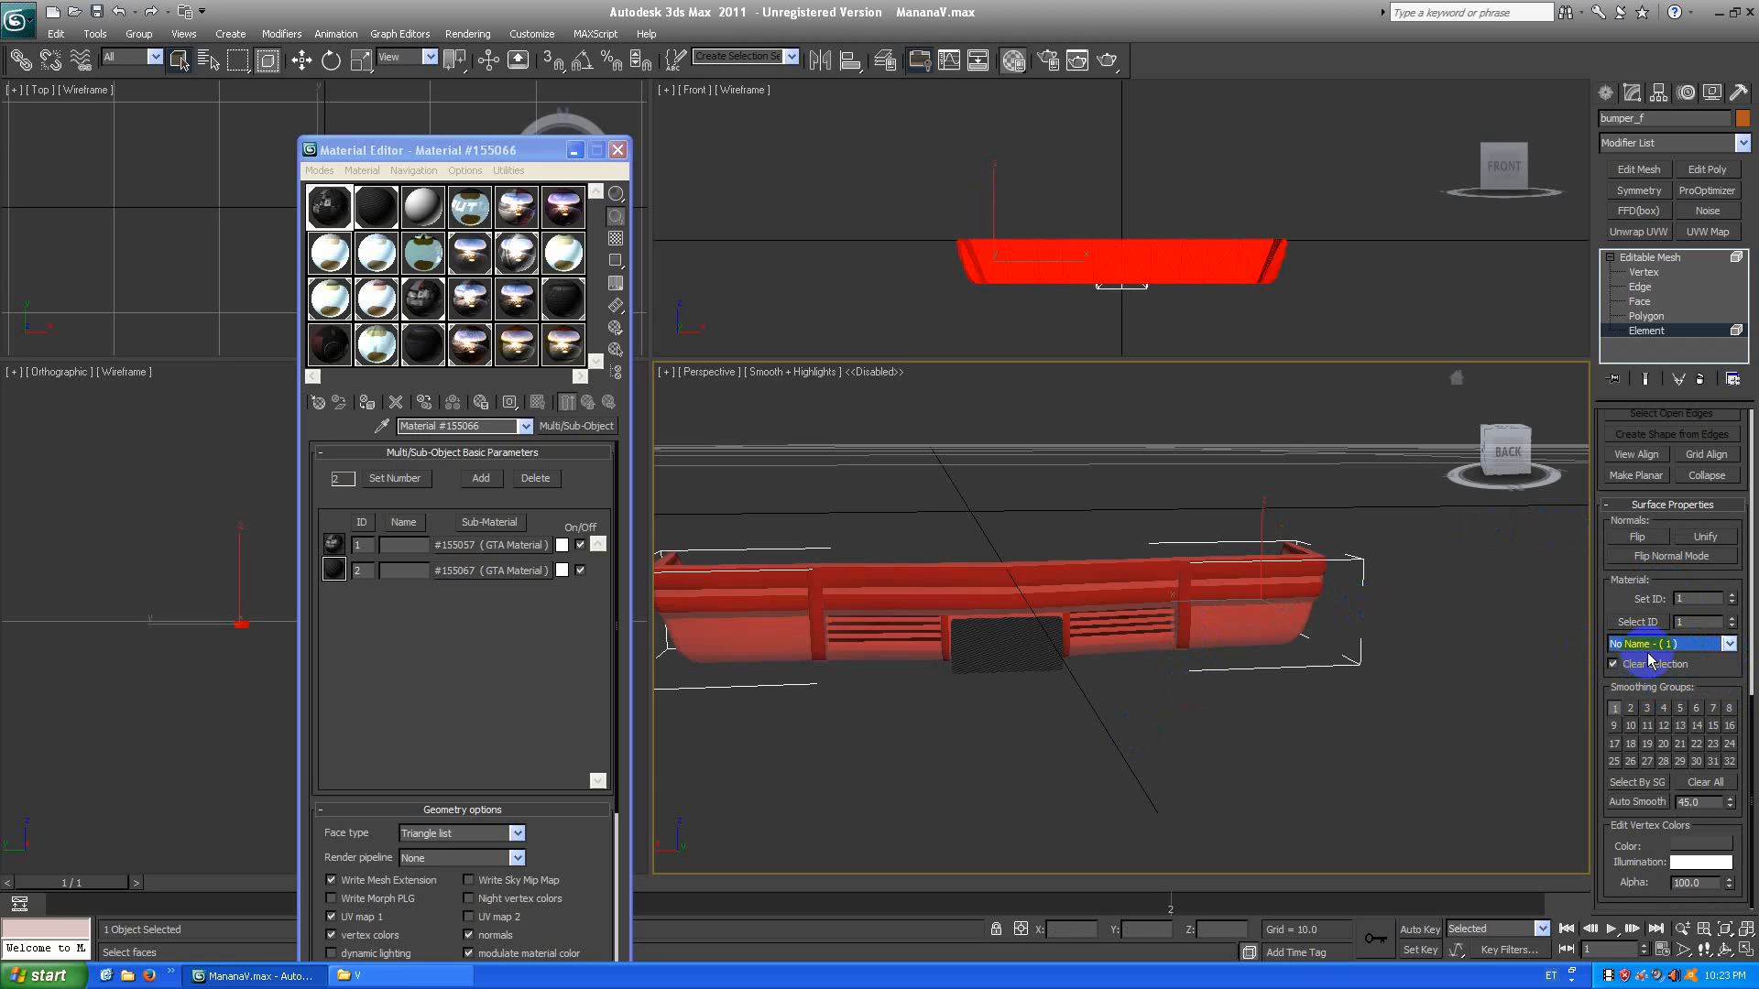
{"action": "left_click", "coordinate": [538, 579]}
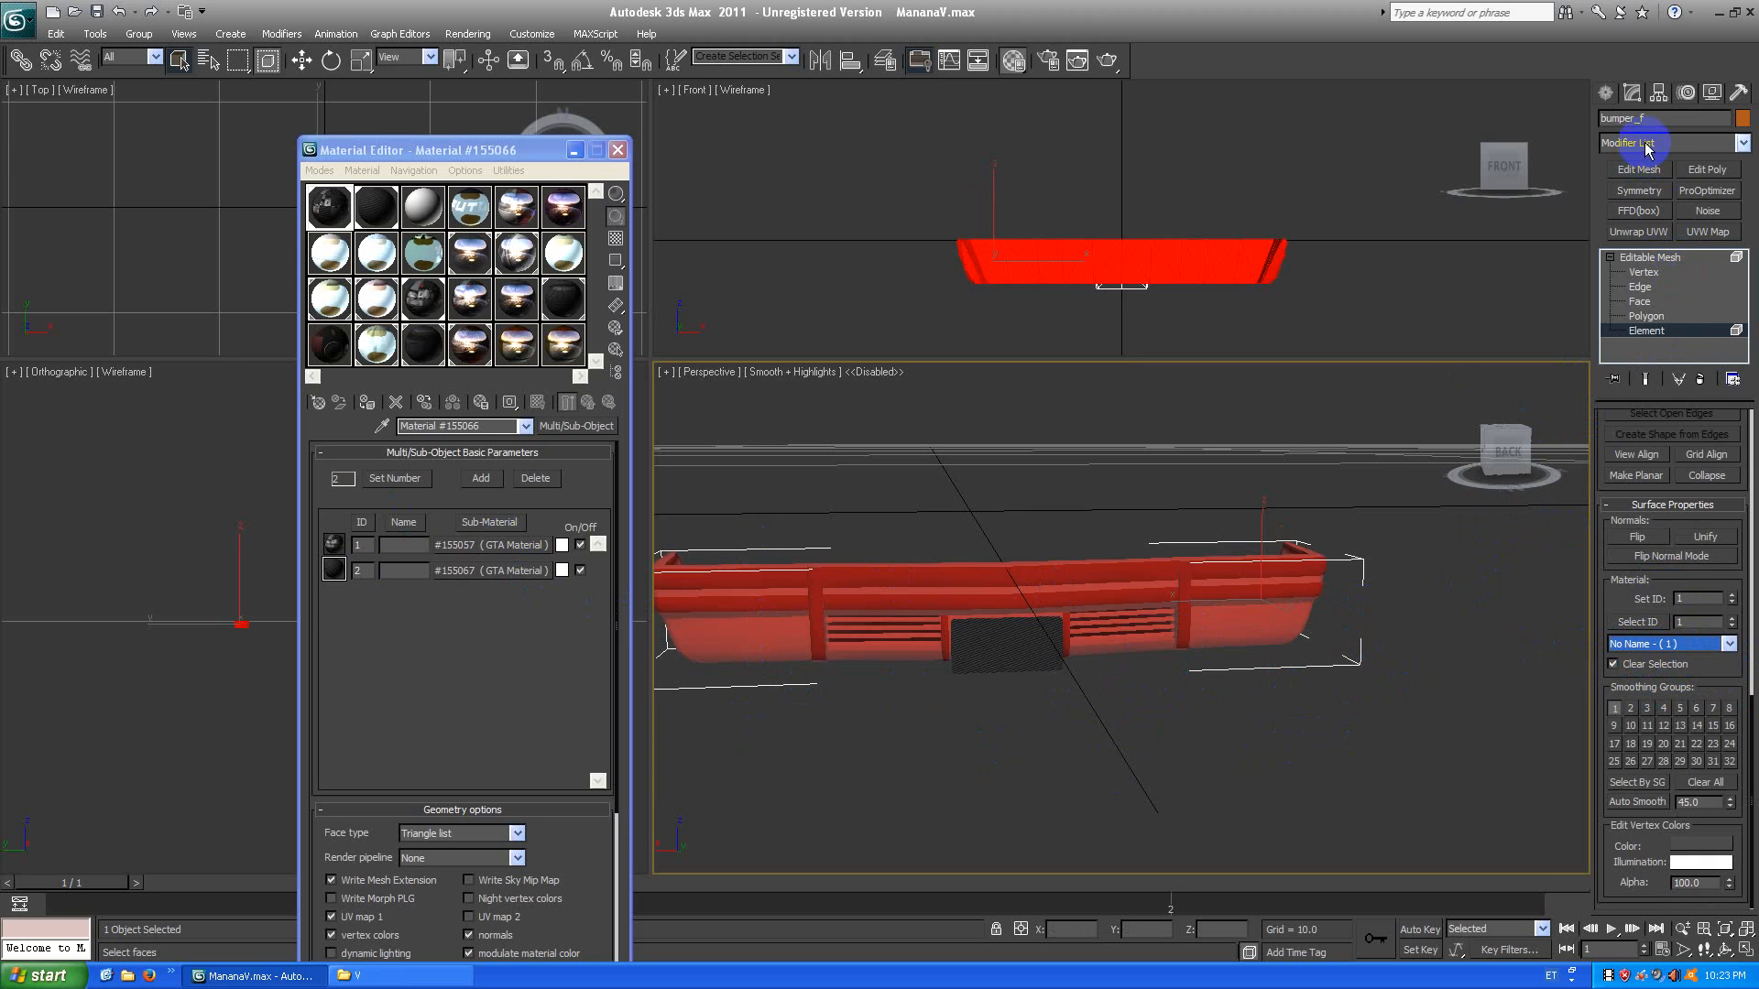
Detach the selected material ID 1 faces as a separate object, leave Element level and clear the object selection.
{"action": "left_click_drag", "start_coordinate": [1752, 733], "coordinate": [1753, 494]}
{"action": "left_click", "coordinate": [1704, 606]}
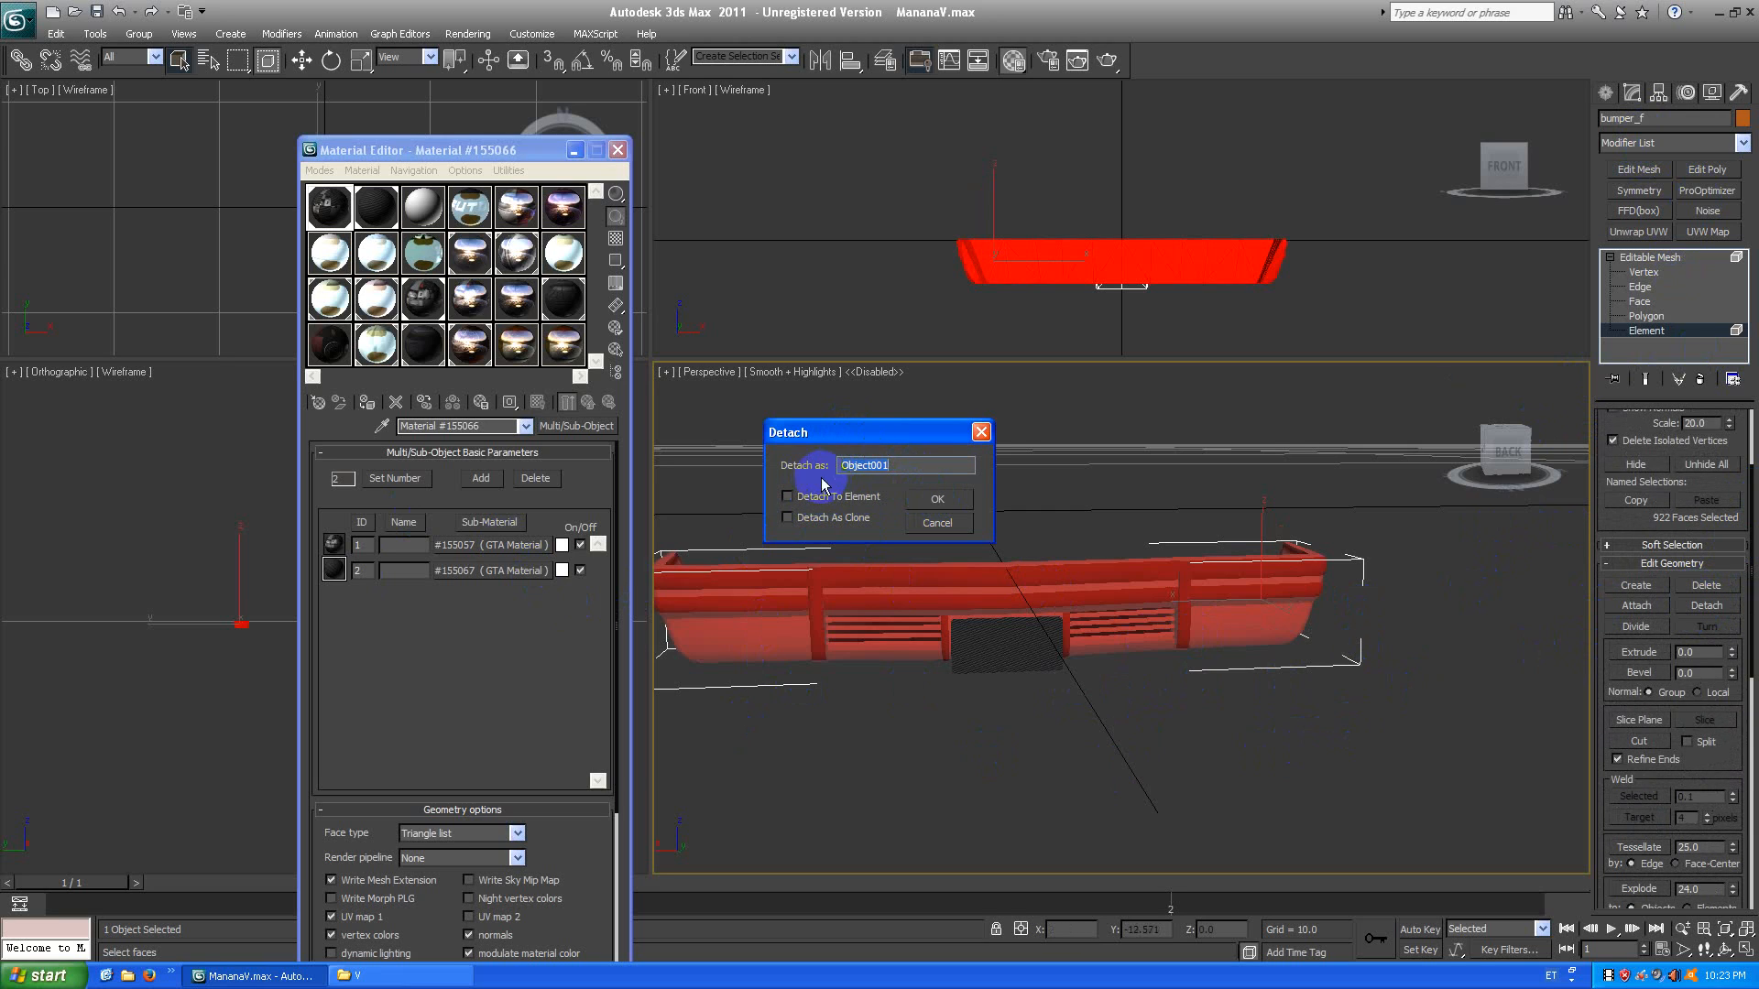
{"action": "left_click", "coordinate": [939, 502]}
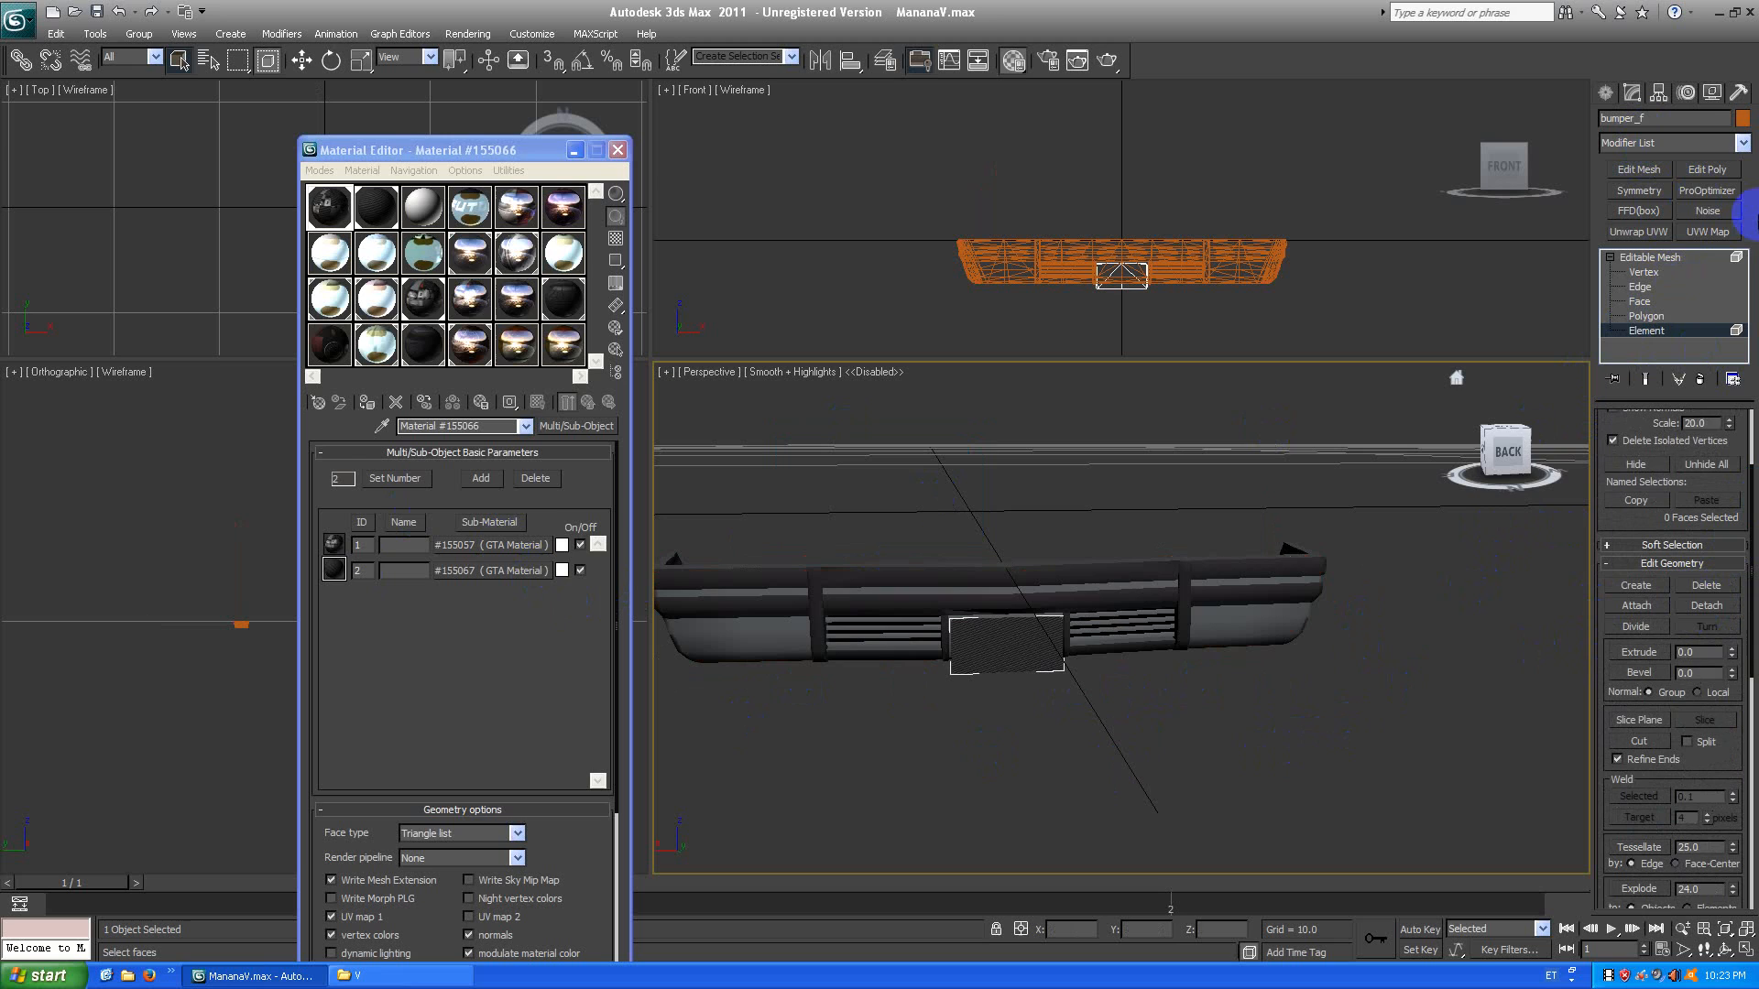
{"action": "left_click", "coordinate": [1666, 257]}
{"action": "left_click", "coordinate": [1167, 678]}
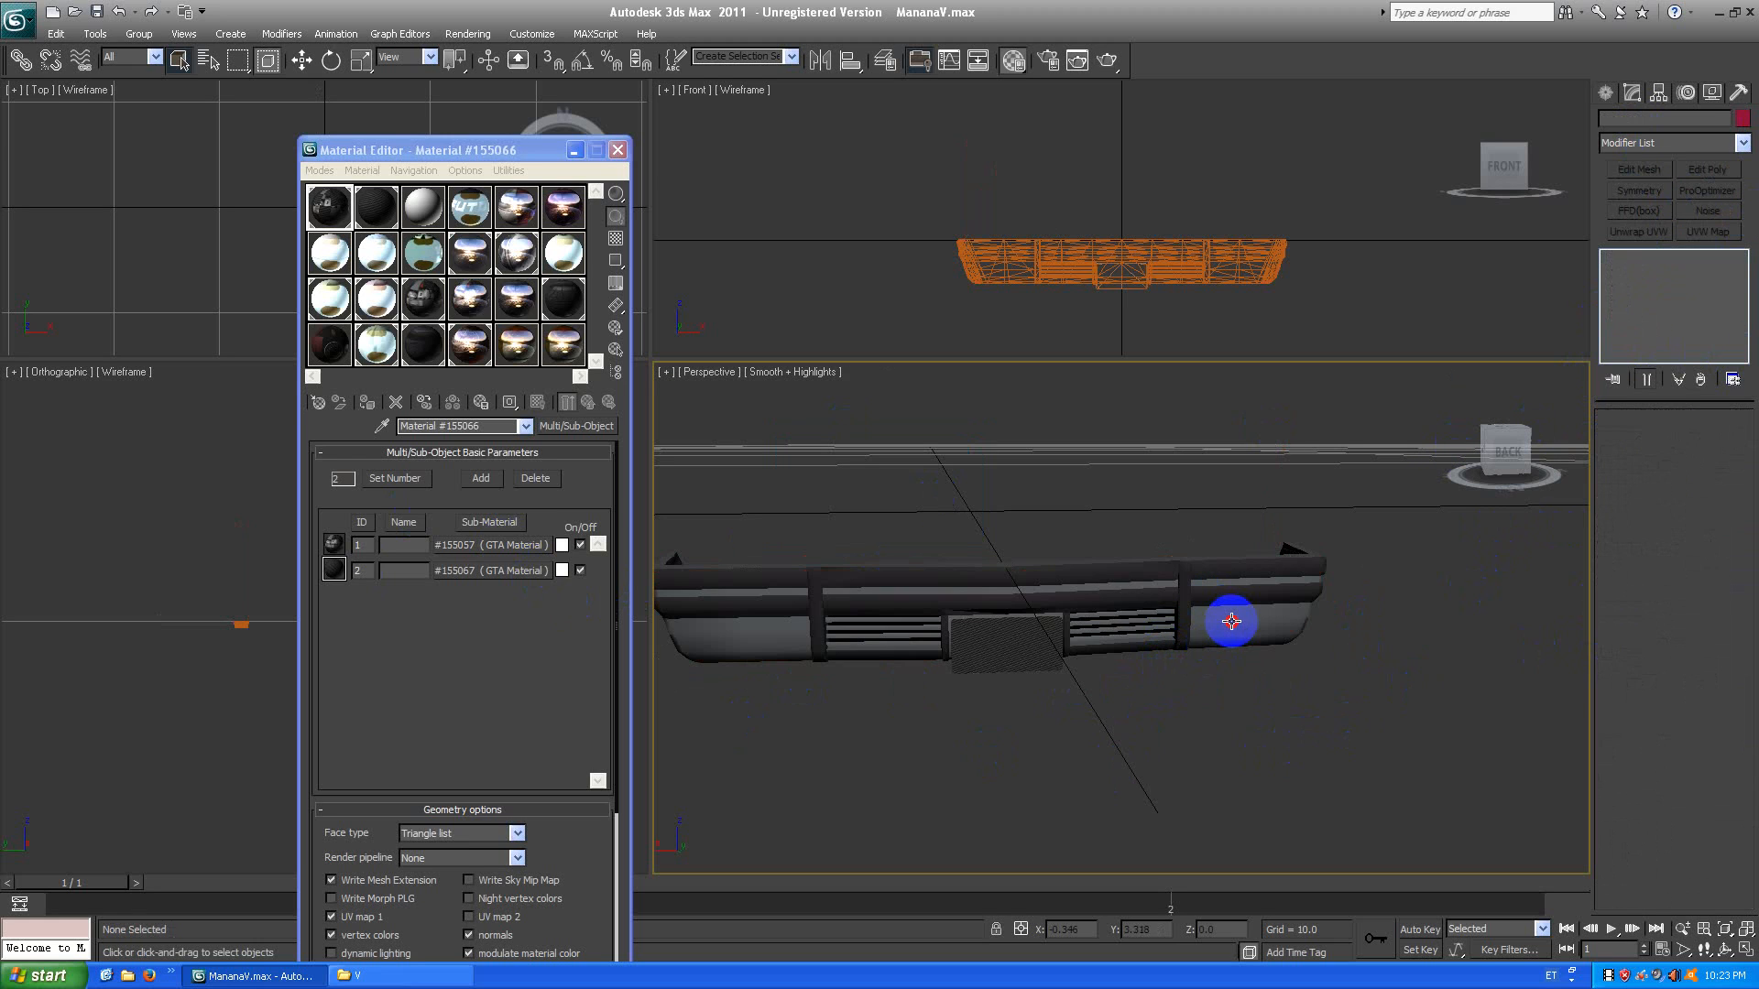
Select the detached bumper object and check its corner piece at Element level, ending back at object level.
{"action": "left_click", "coordinate": [1231, 622]}
{"action": "left_click", "coordinate": [1665, 142]}
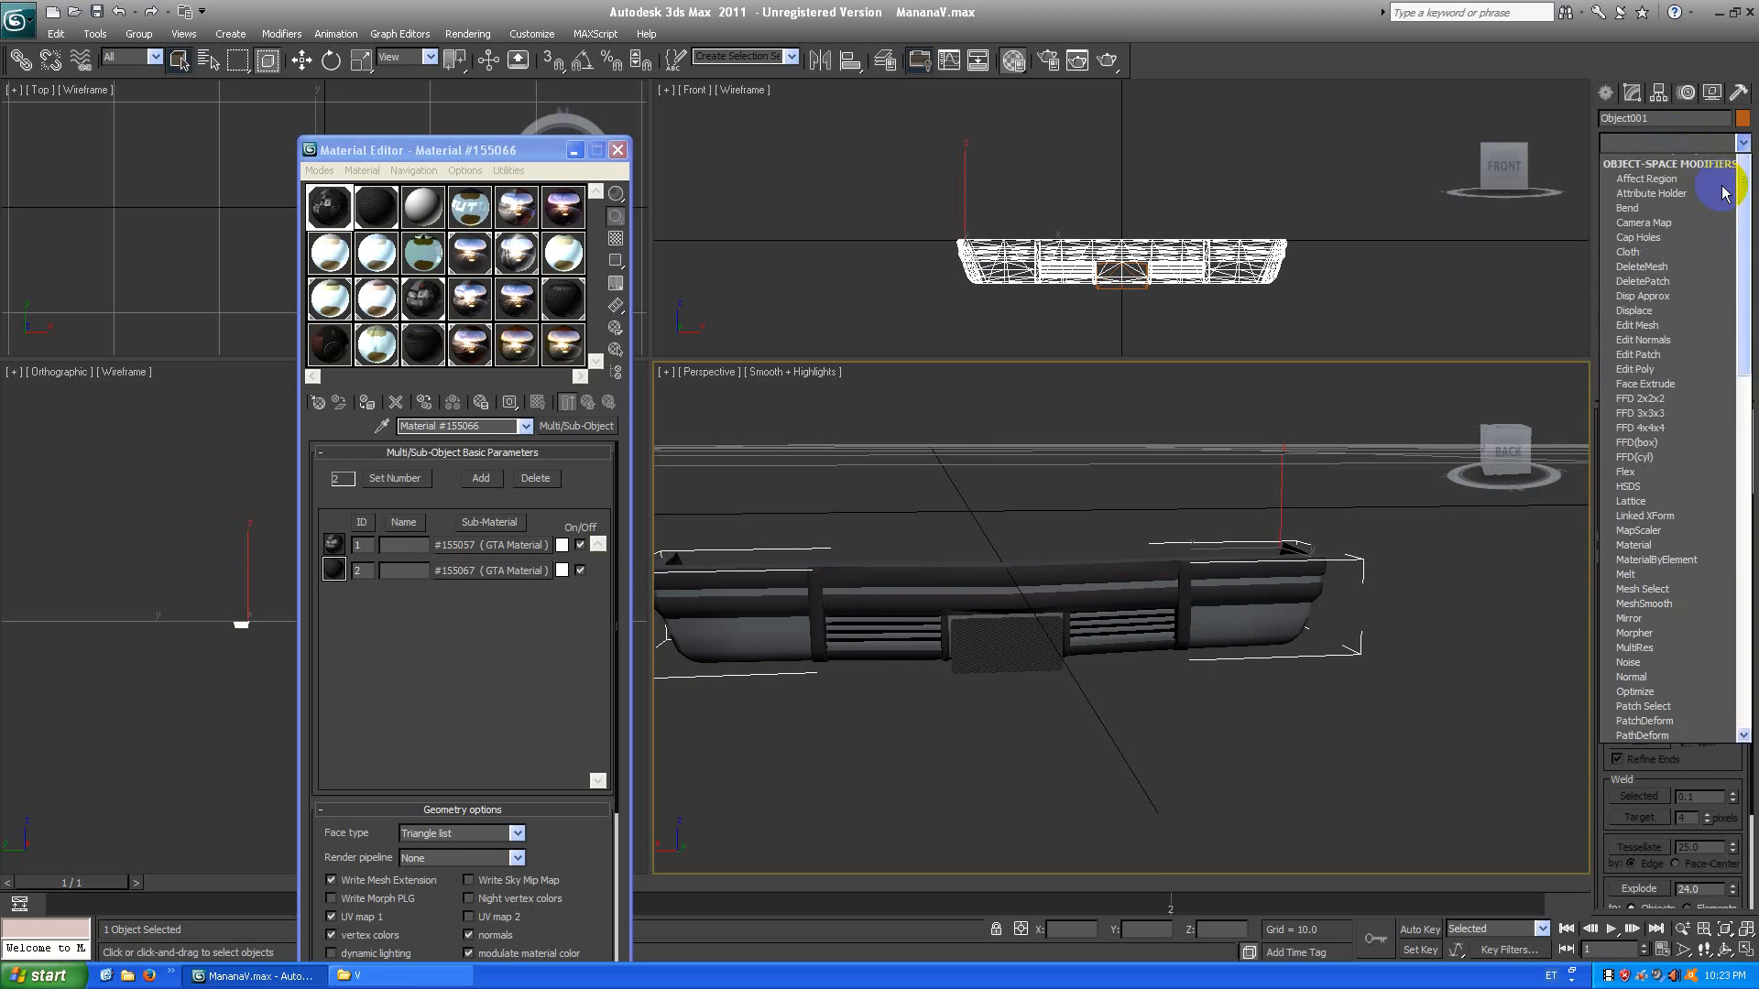
{"action": "left_click_drag", "start_coordinate": [1752, 197], "coordinate": [1747, 632]}
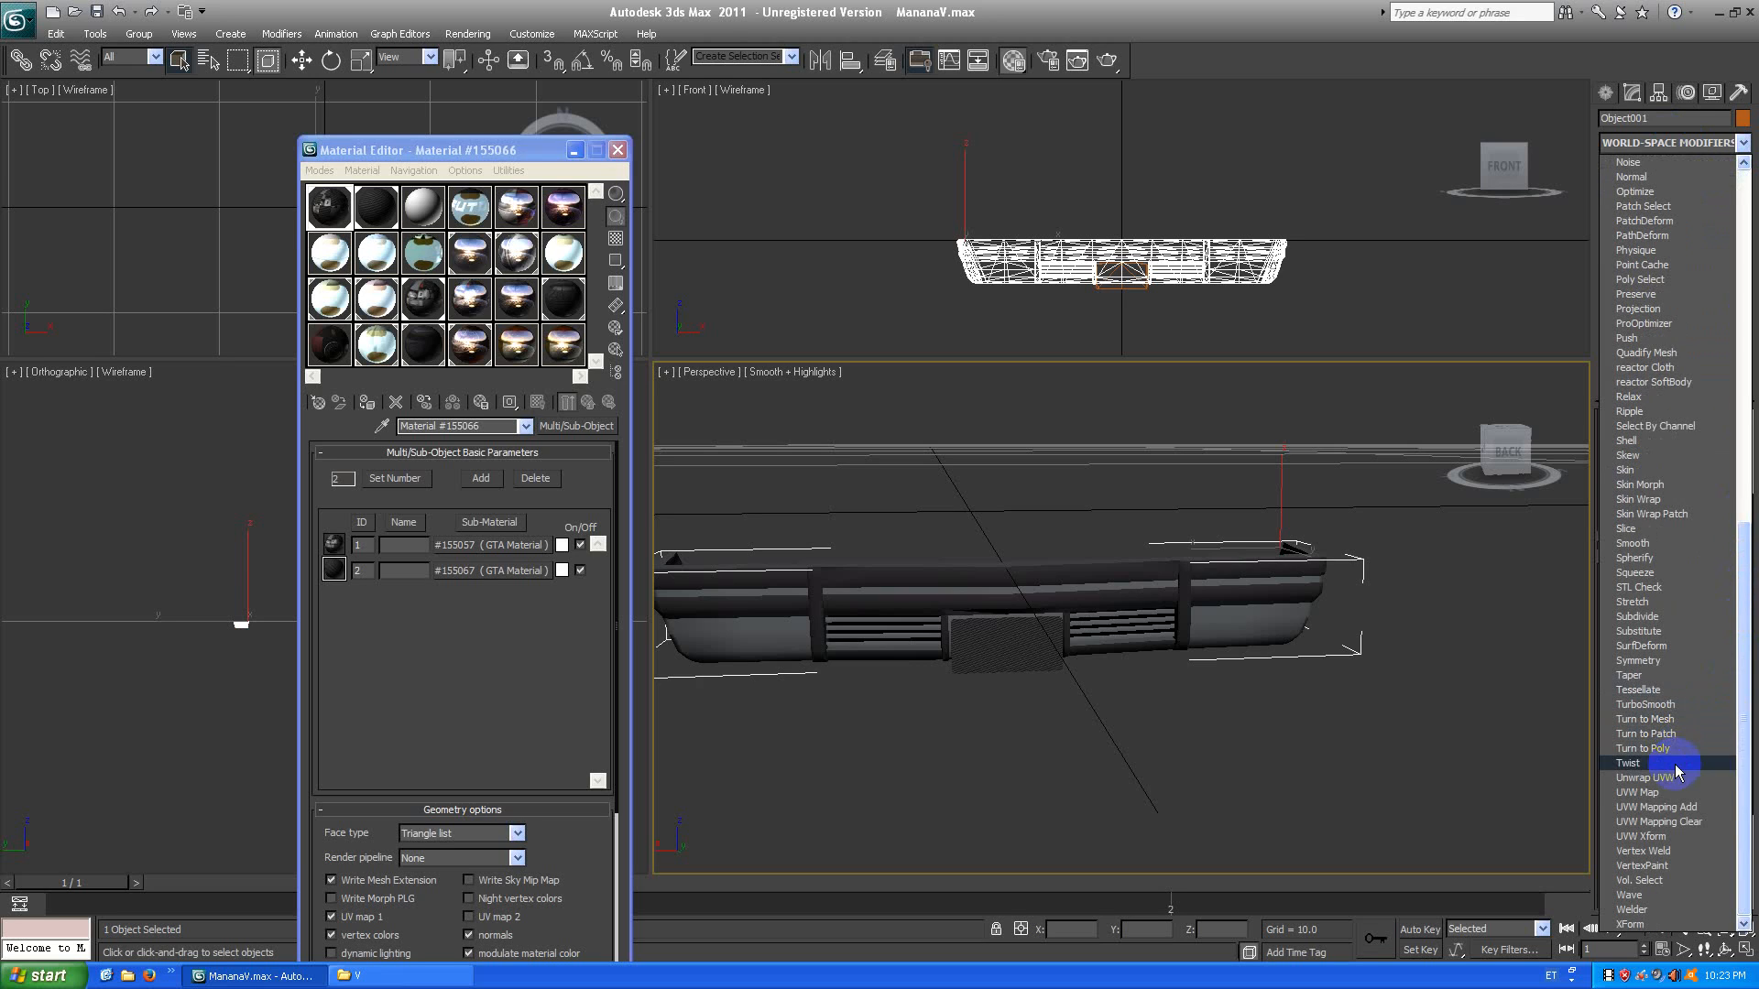
{"action": "left_click", "coordinate": [1669, 774]}
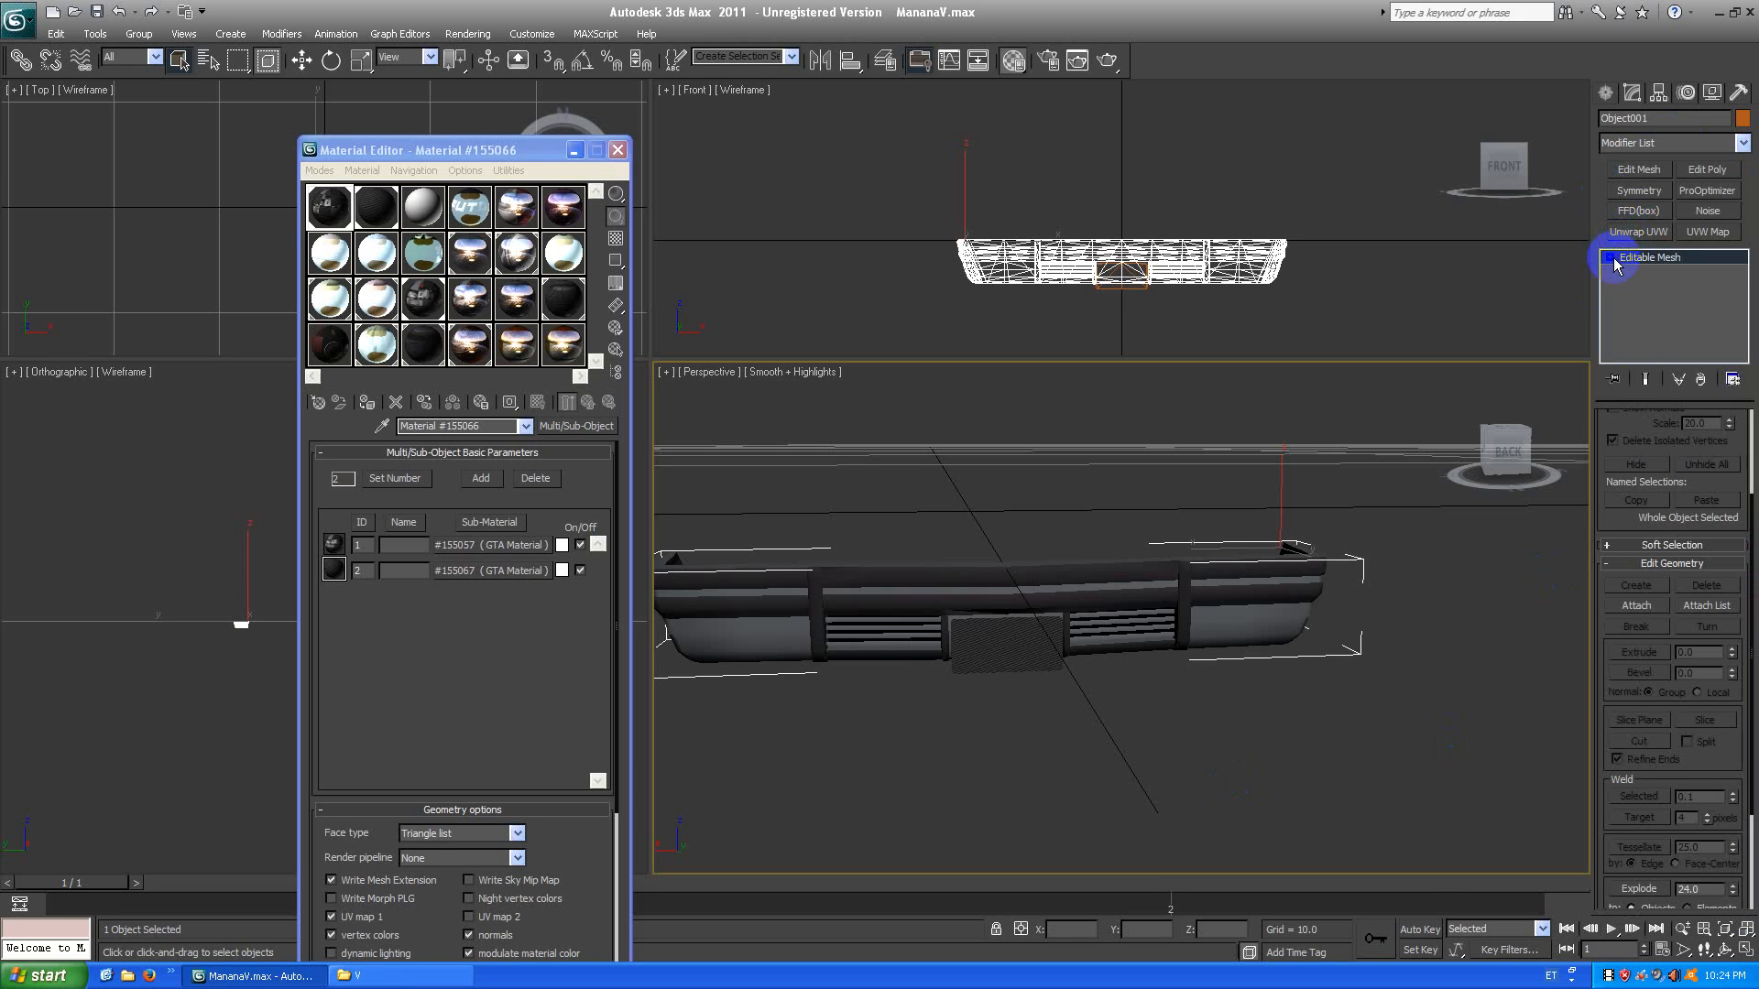
{"action": "left_click", "coordinate": [1641, 332]}
{"action": "left_click", "coordinate": [1233, 629]}
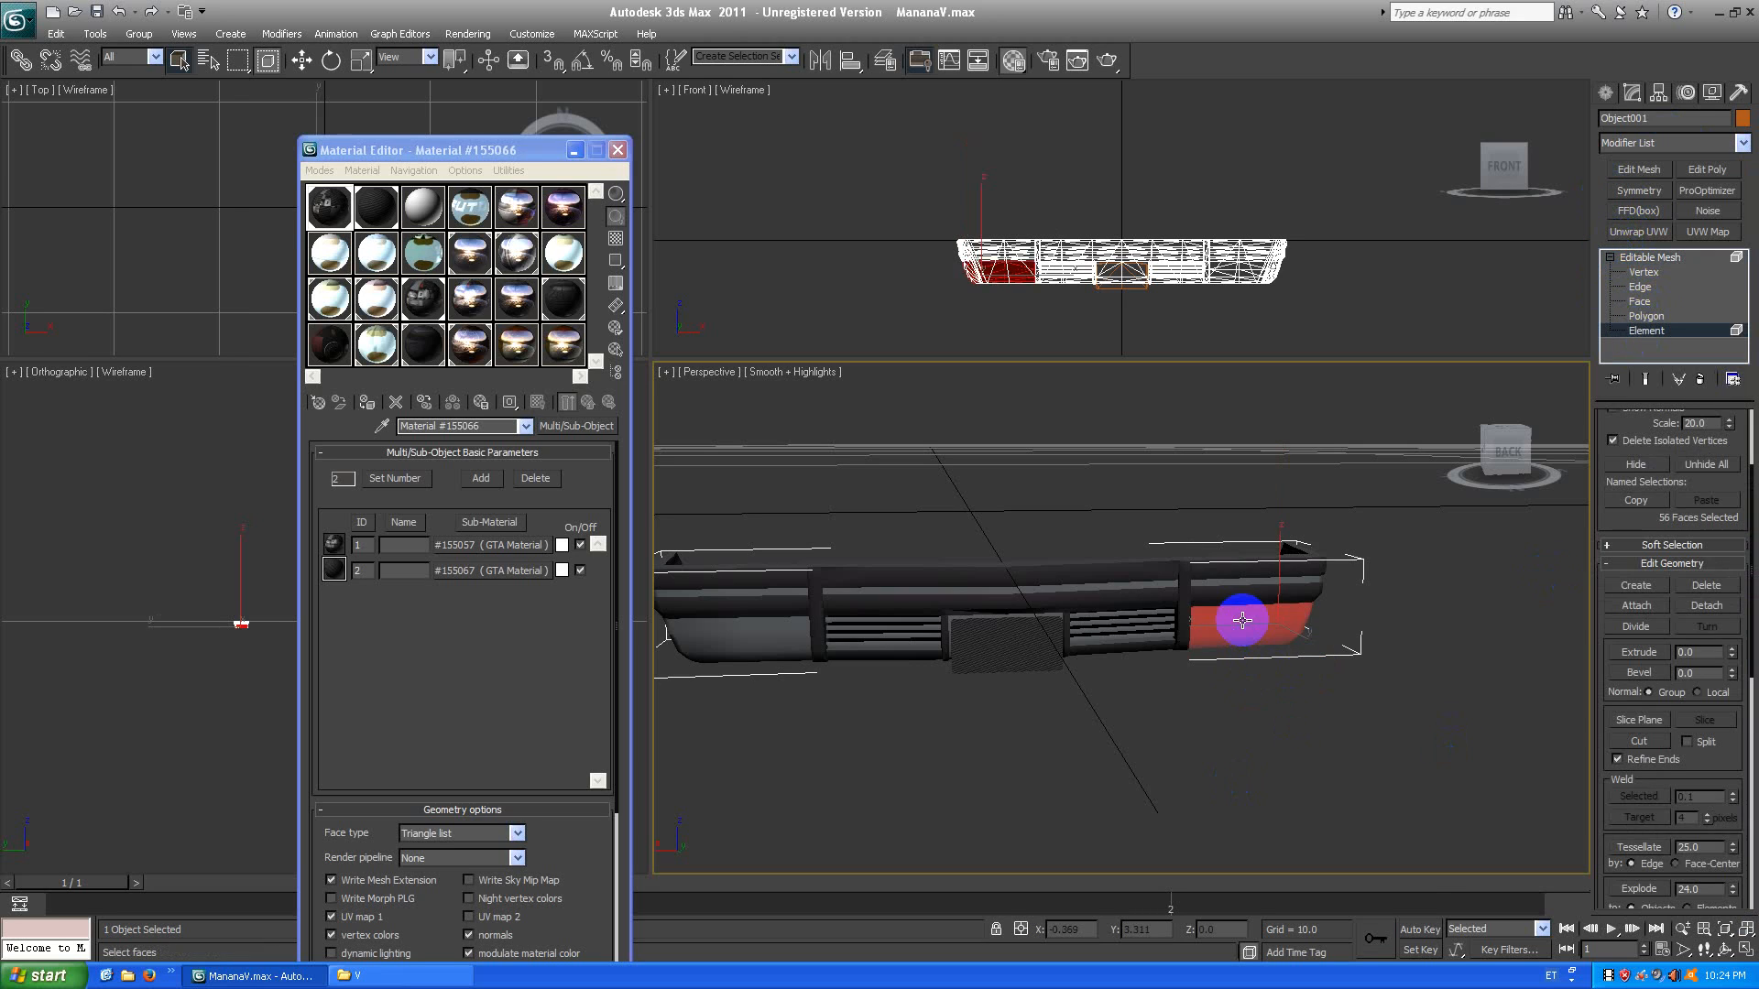
{"action": "left_click", "coordinate": [1421, 689]}
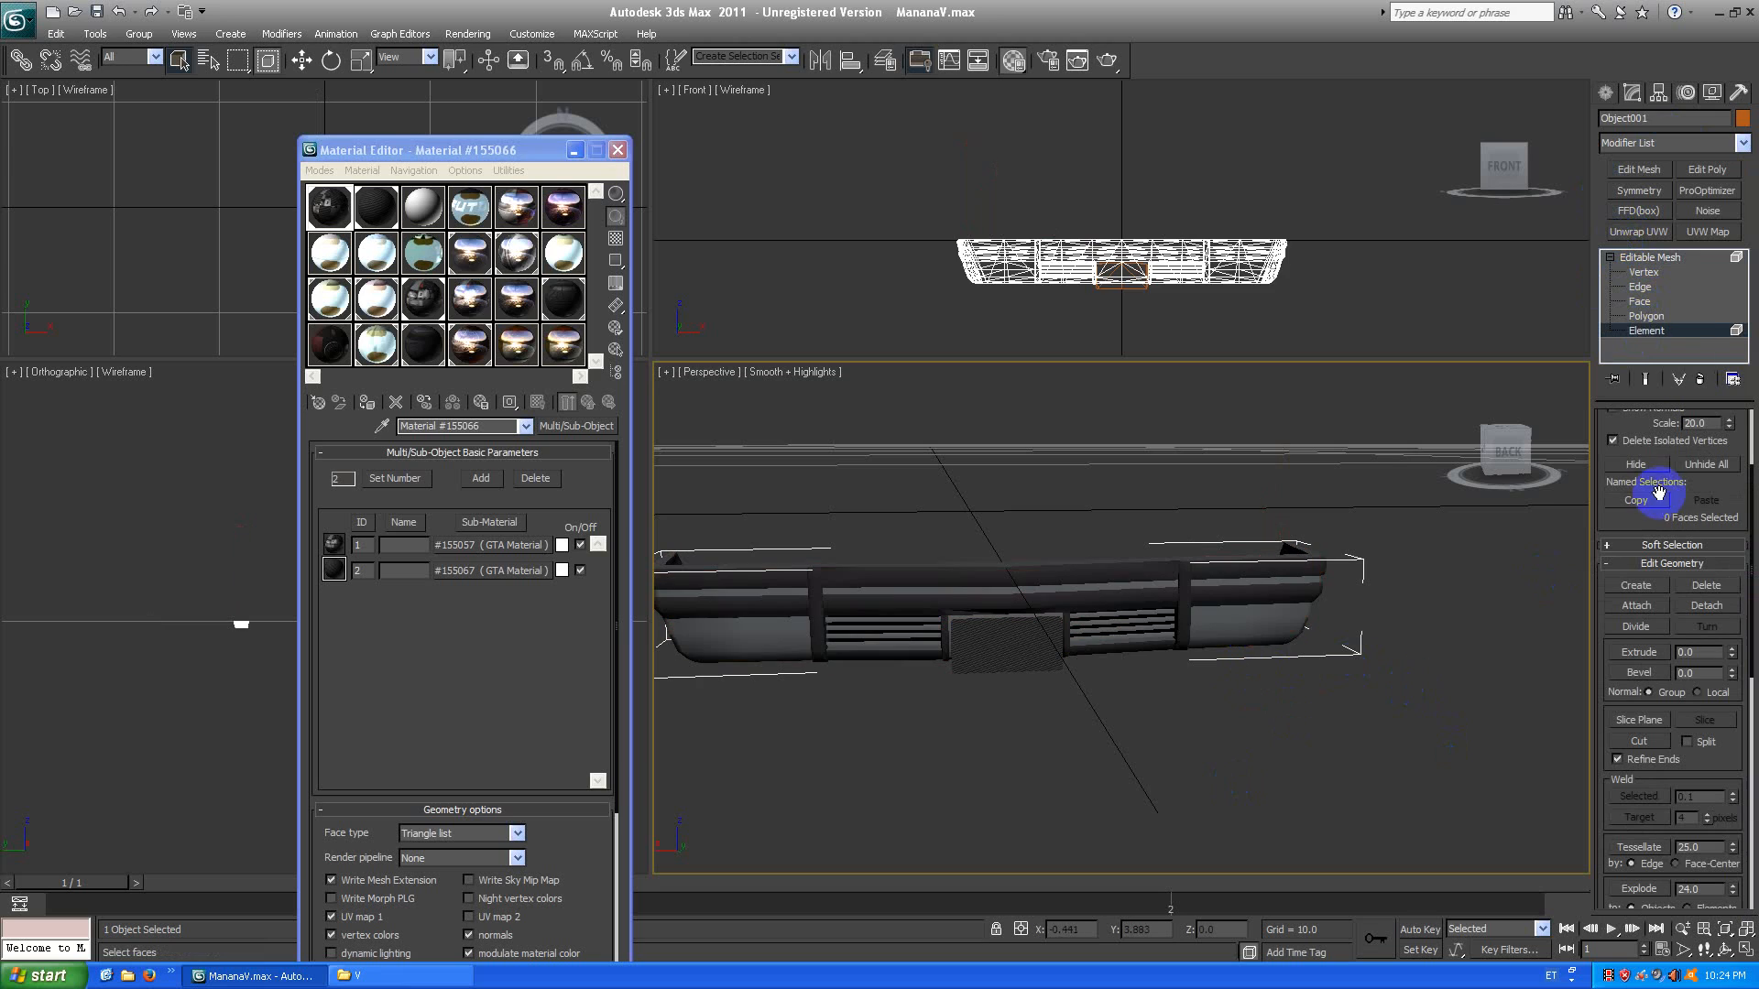
{"action": "left_click", "coordinate": [1649, 260]}
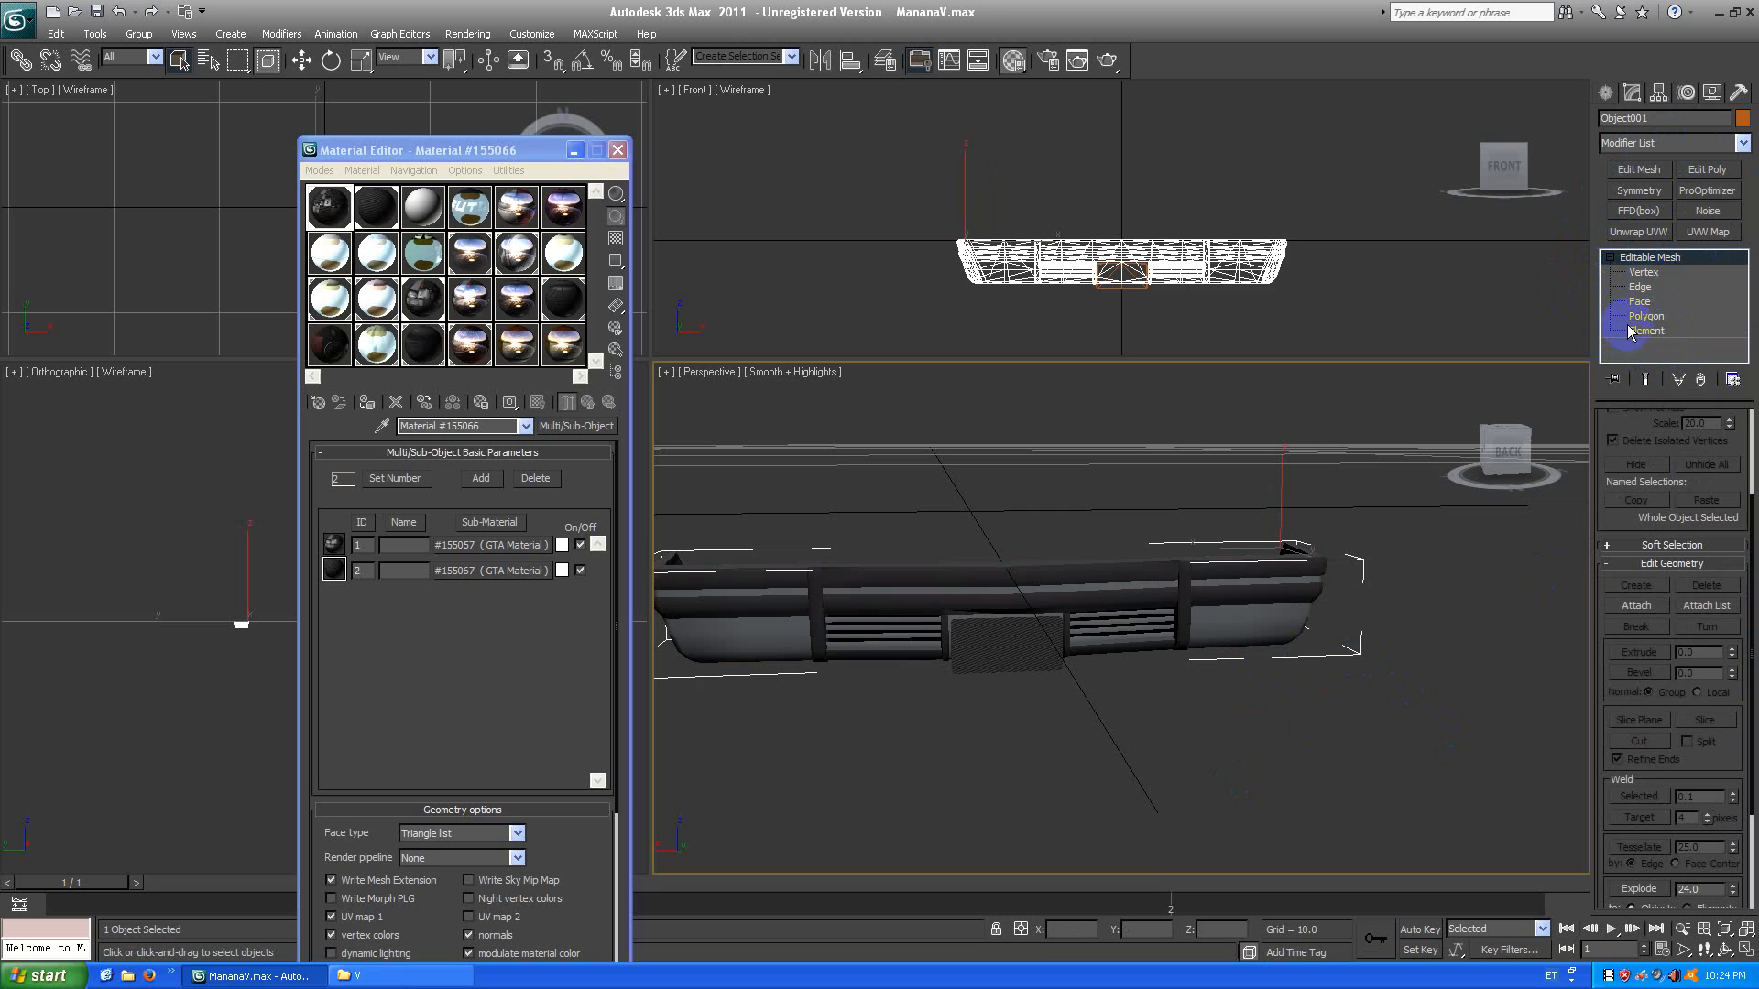
Add an Unwrap UVW modifier to the detached bumper and open its UV editor with vehicle_generic_detail.png as background.
{"action": "left_click", "coordinate": [1738, 144]}
{"action": "scroll", "coordinate": [1716, 589], "scroll_direction": "down", "scroll_amount": 10}
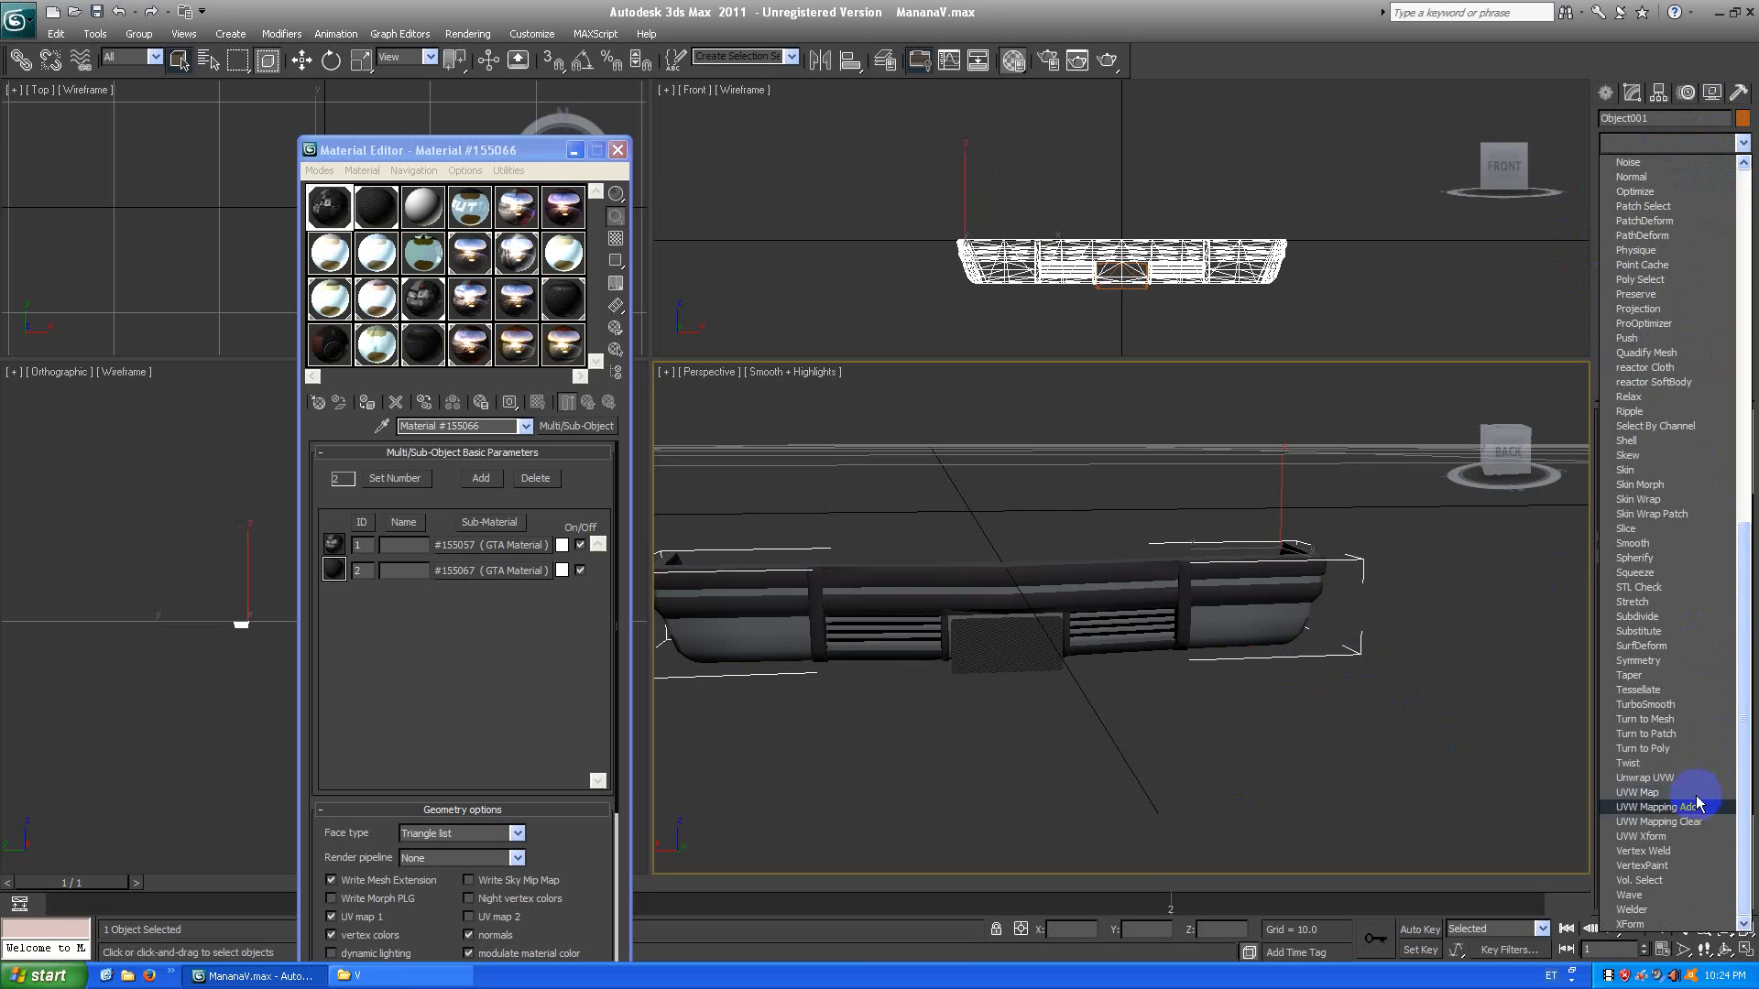
{"action": "left_click", "coordinate": [1688, 779]}
{"action": "left_click", "coordinate": [1625, 630]}
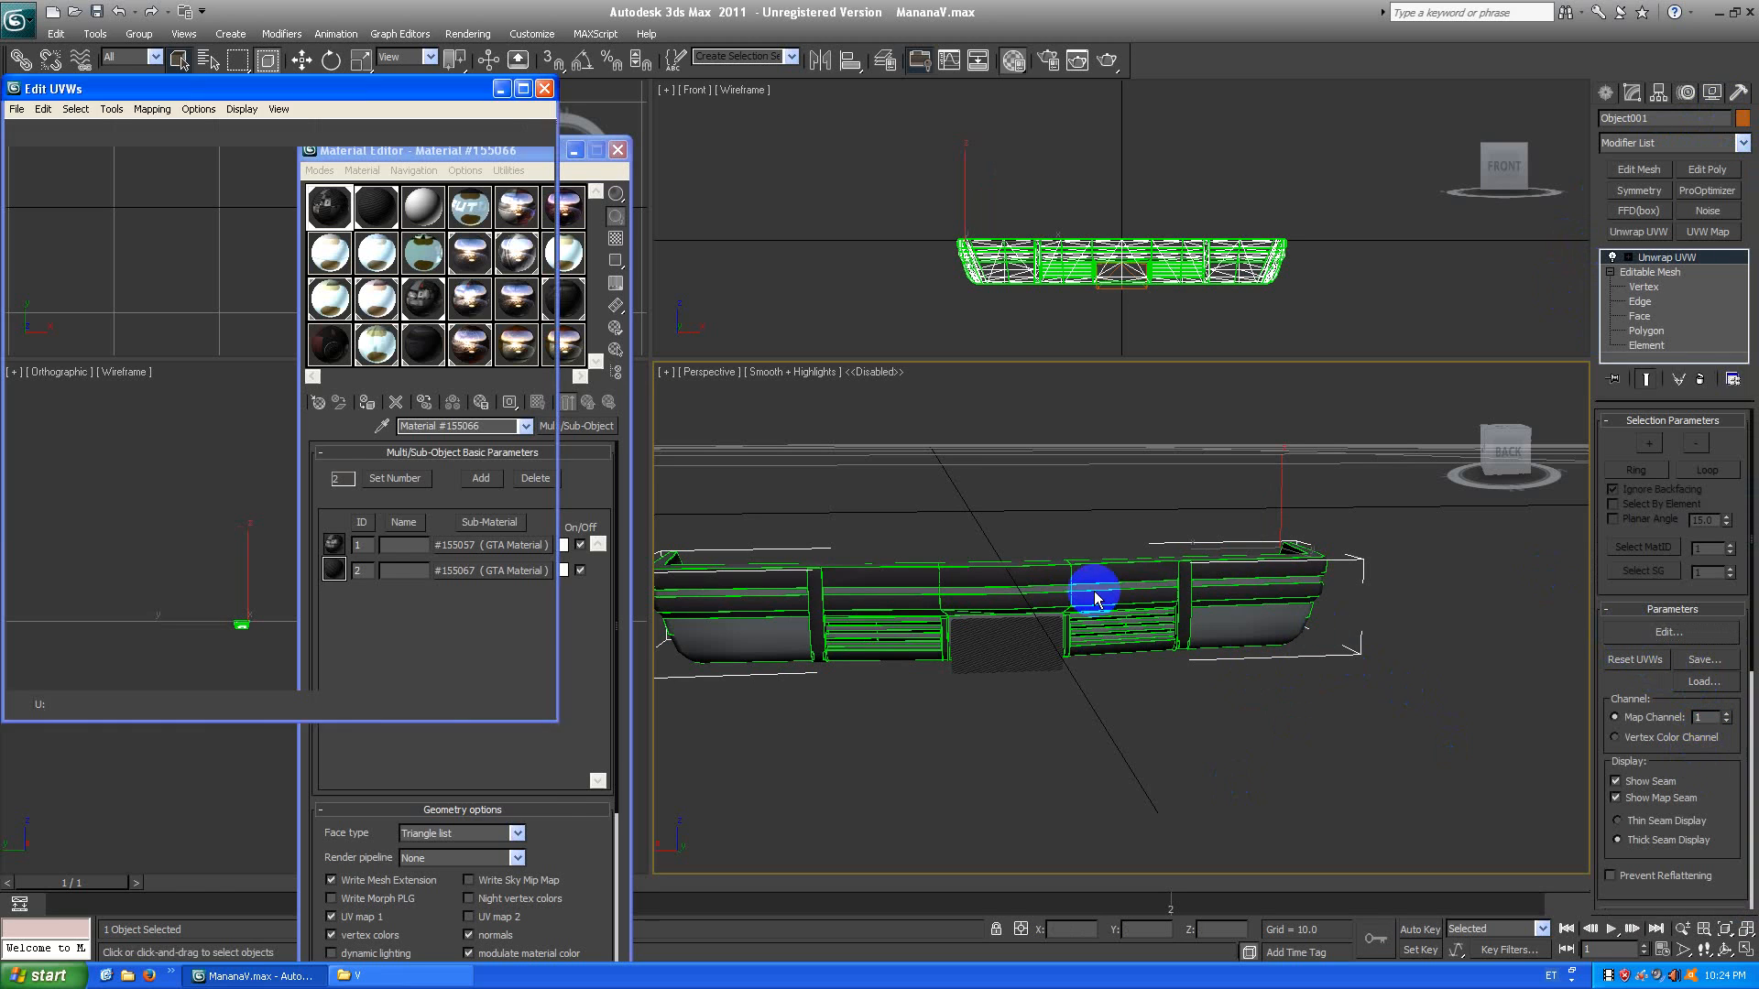
{"action": "left_click", "coordinate": [458, 130]}
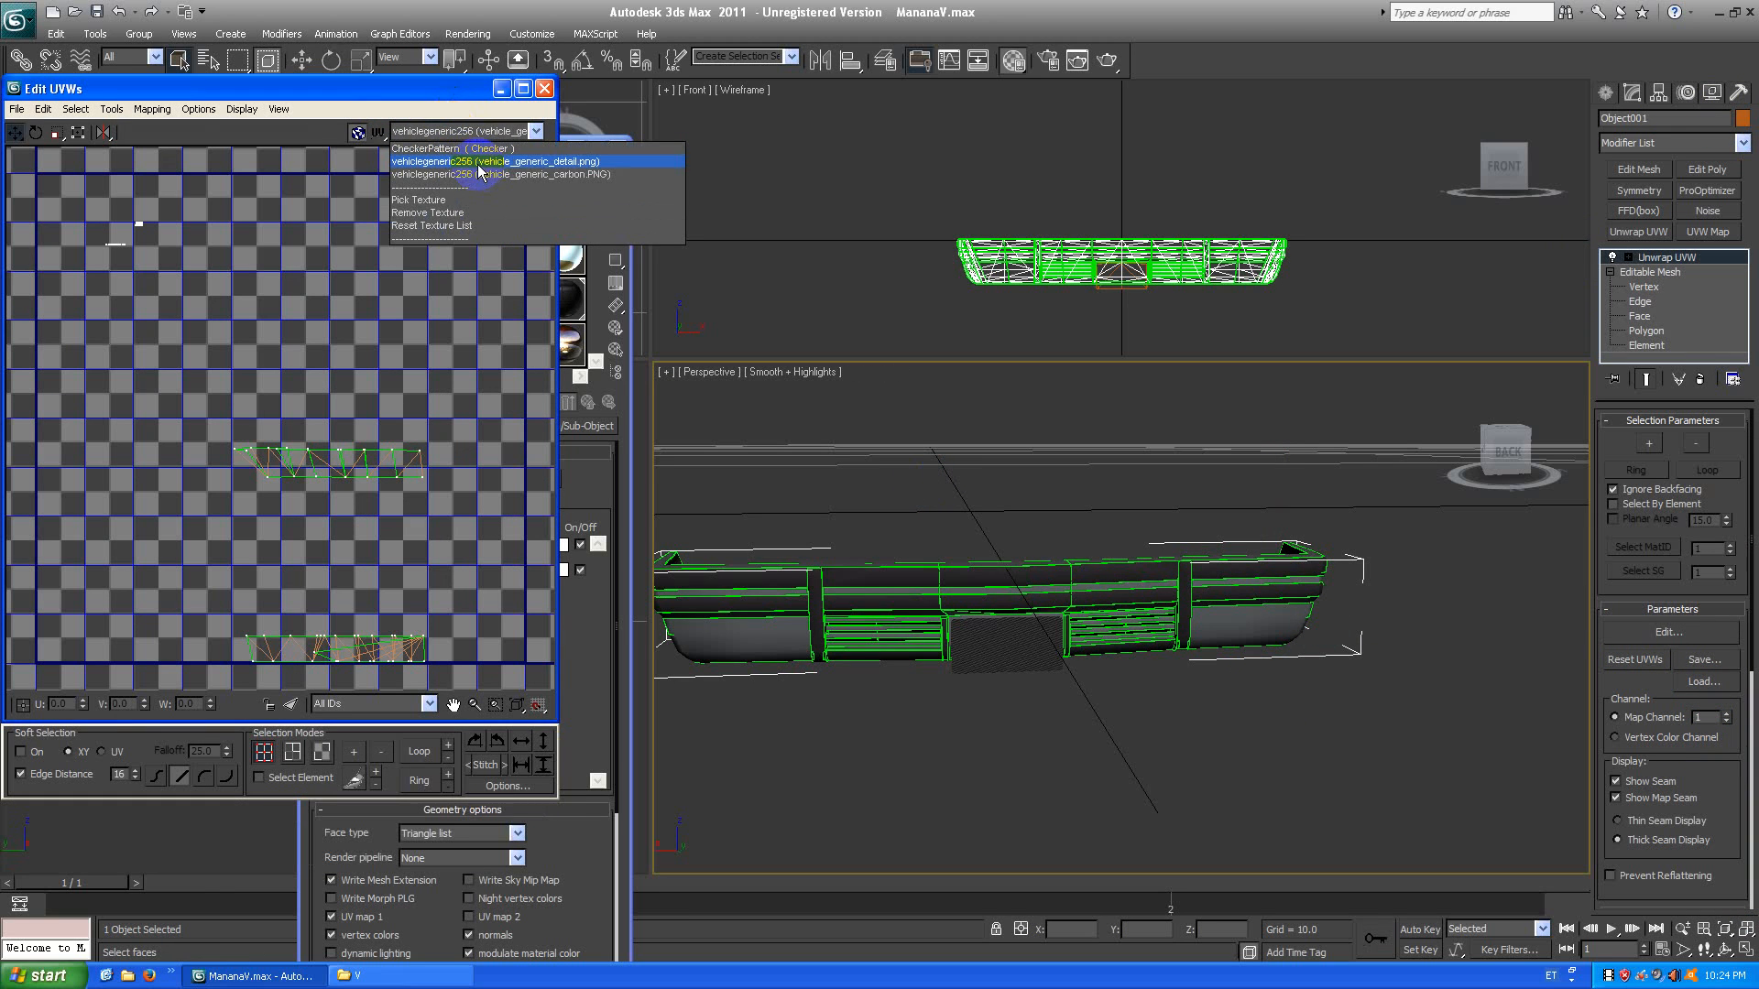
{"action": "left_click", "coordinate": [478, 162]}
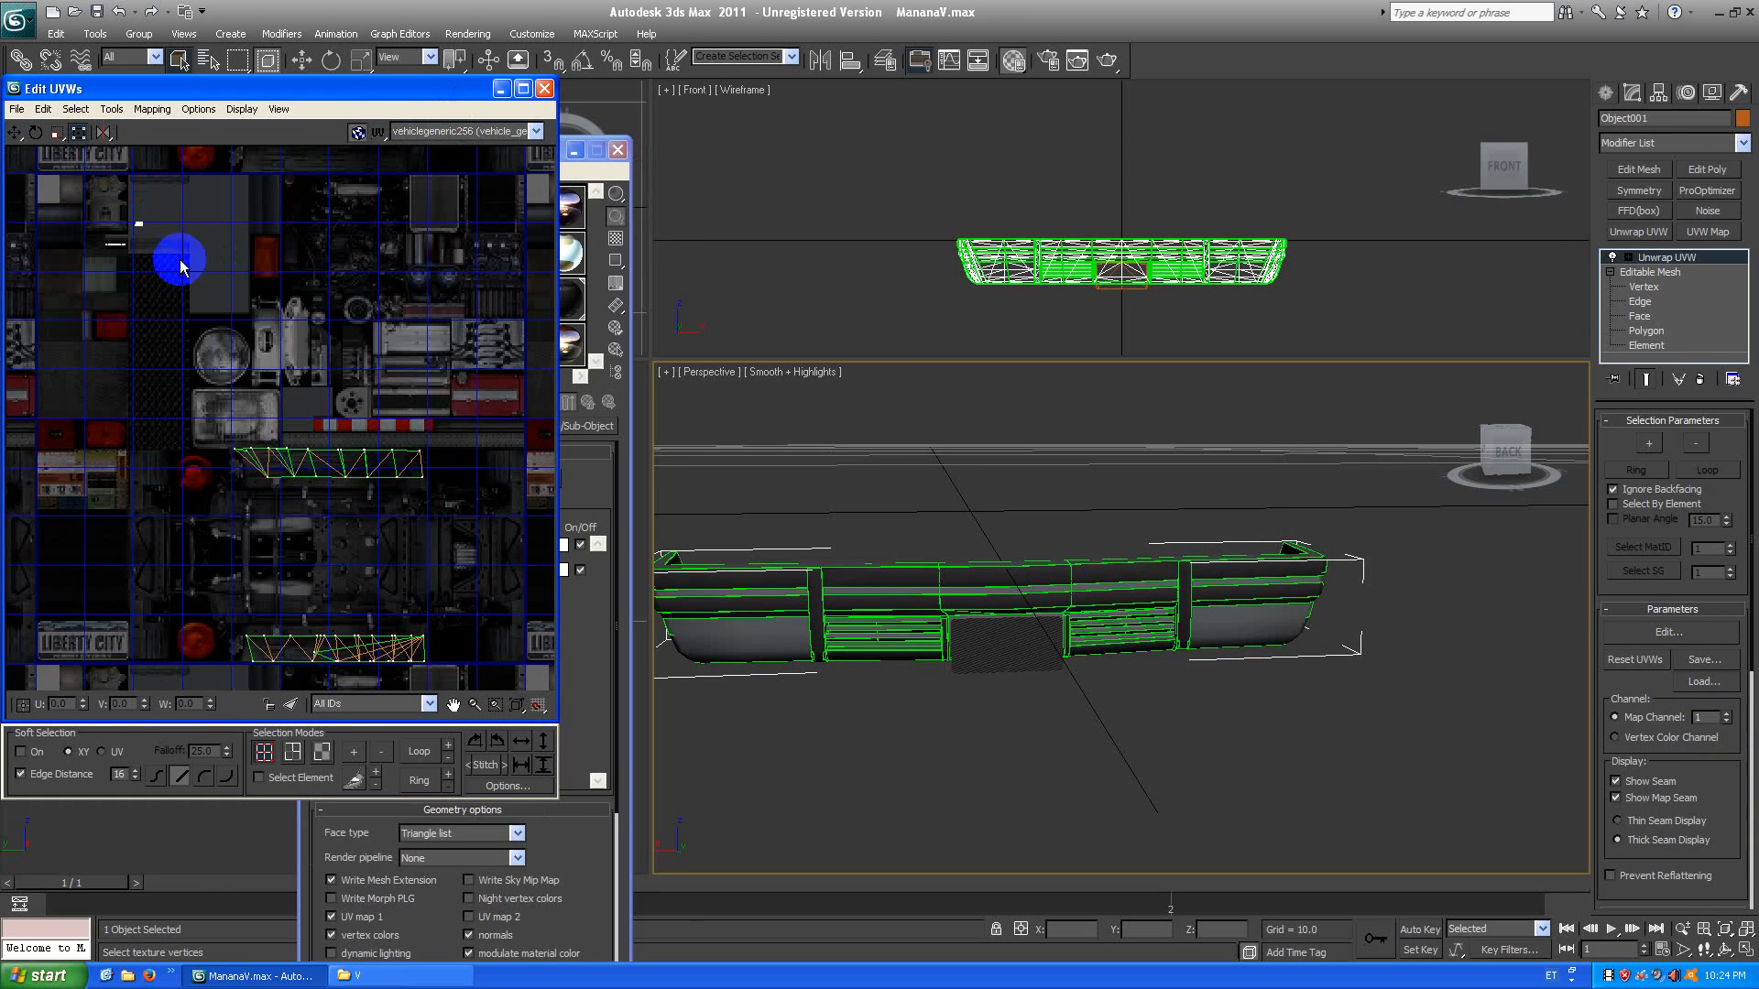
Switch the Unwrap UVW modifier to Face level and select the tiny UV cluster over the texture's plain grey area.
{"action": "left_click_drag", "start_coordinate": [114, 199], "coordinate": [167, 243]}
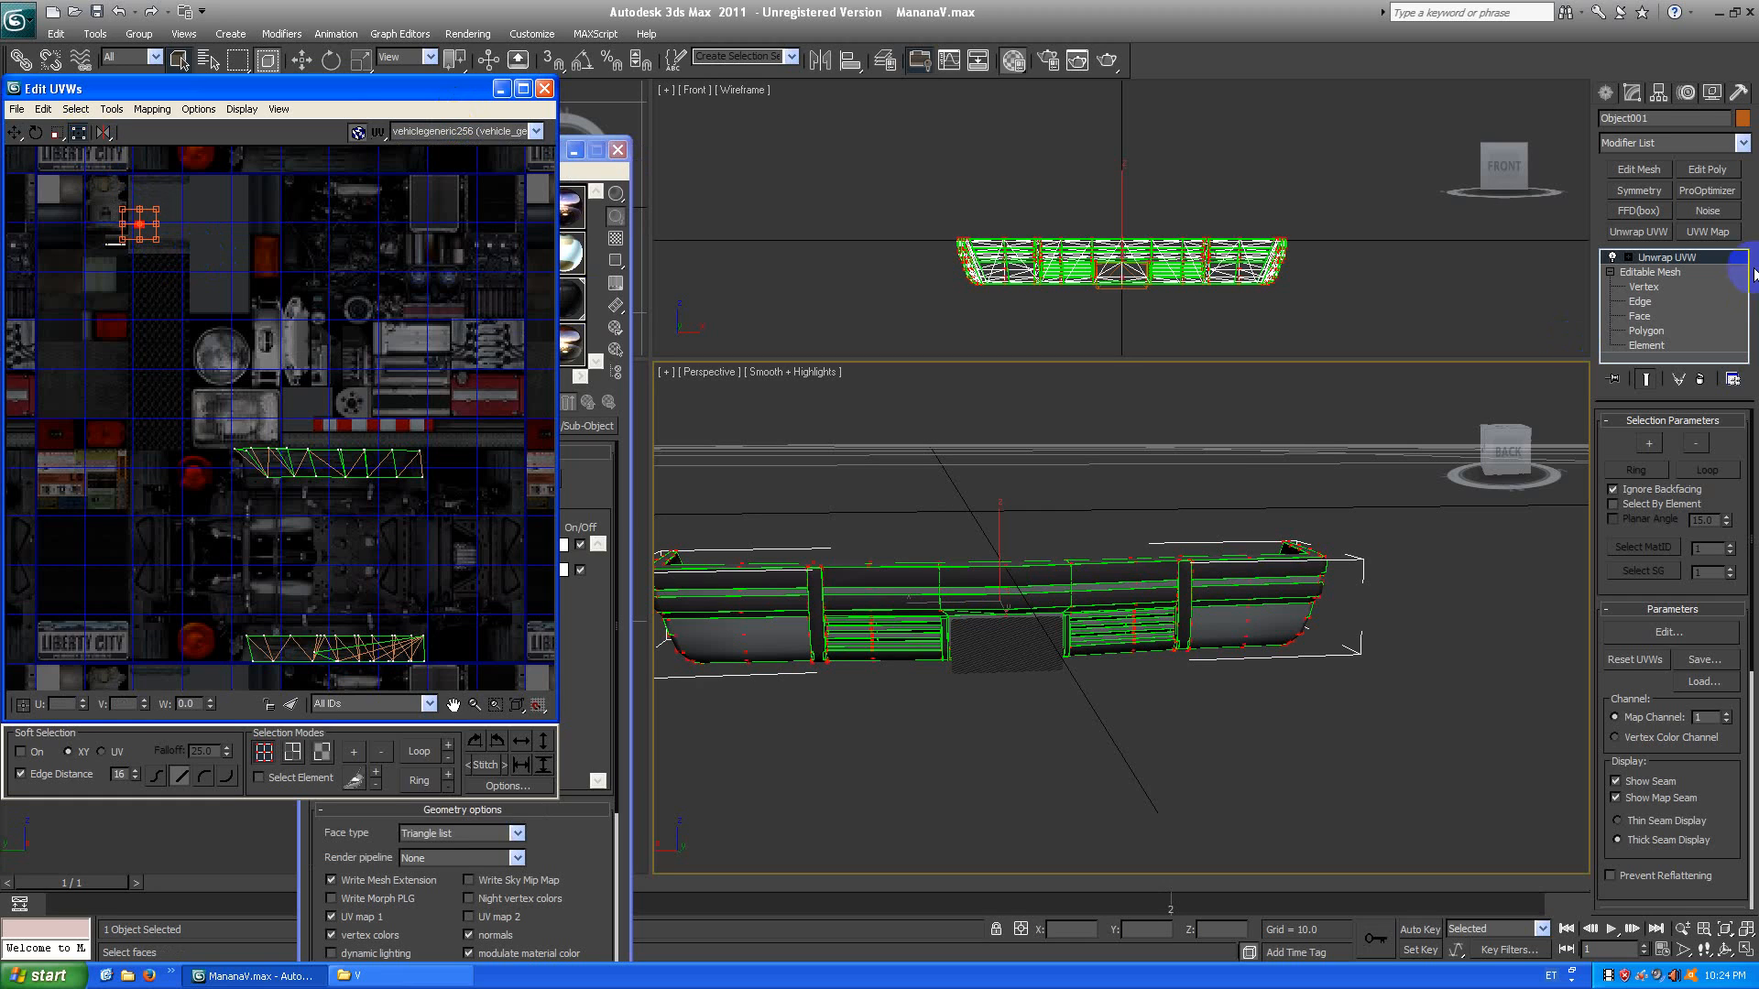
{"action": "left_click", "coordinate": [1615, 258]}
{"action": "left_click", "coordinate": [1628, 258]}
{"action": "left_click", "coordinate": [1658, 301]}
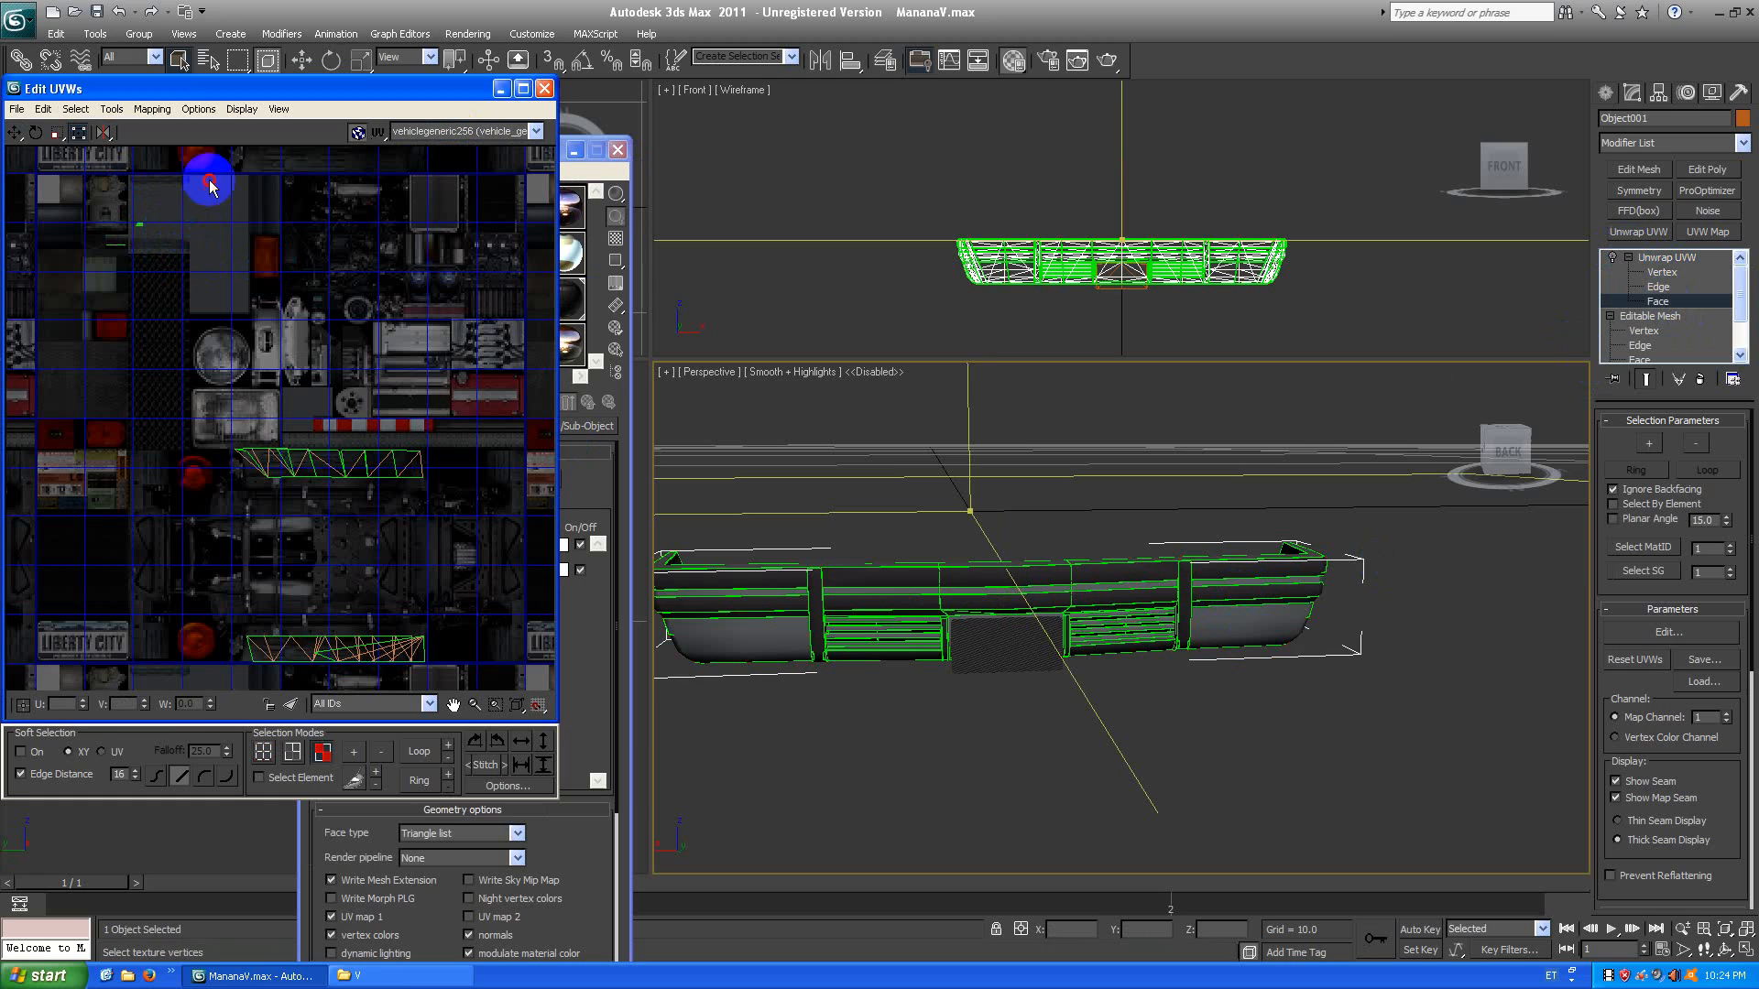
{"action": "left_click_drag", "start_coordinate": [207, 180], "coordinate": [126, 240]}
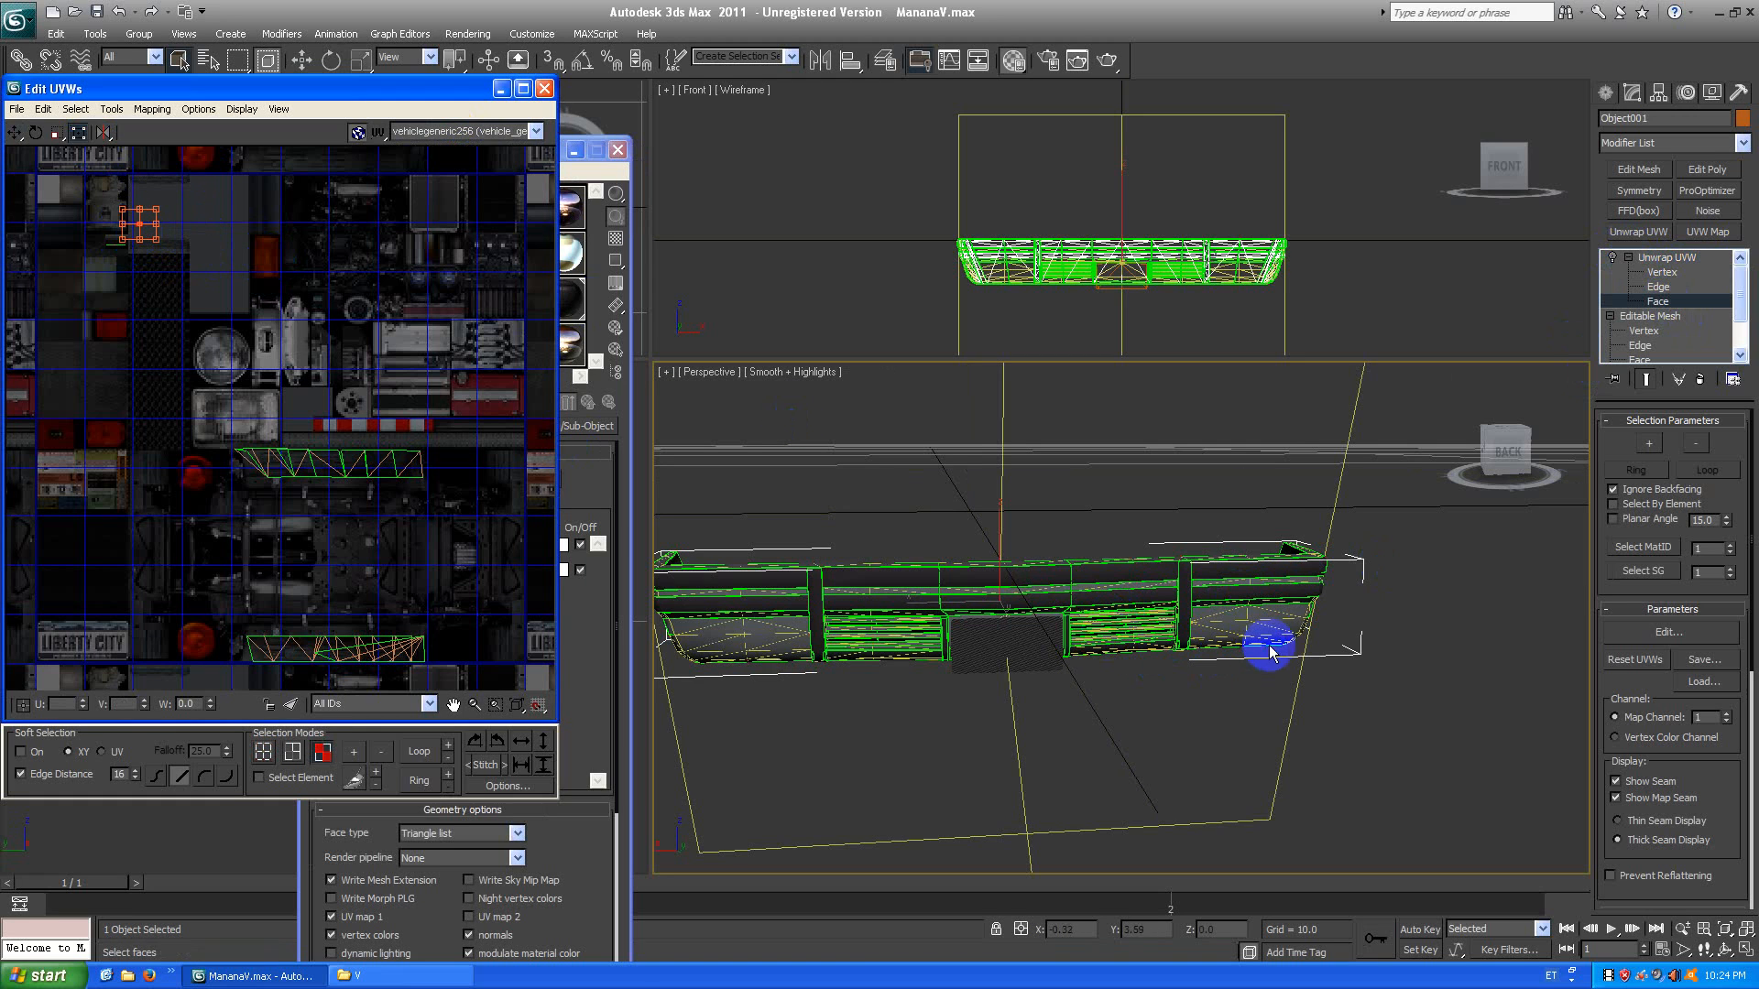
{"action": "left_click", "coordinate": [1509, 470]}
{"action": "middle_click_drag", "start_coordinate": [1328, 642], "coordinate": [1240, 710], "text": "alt"}
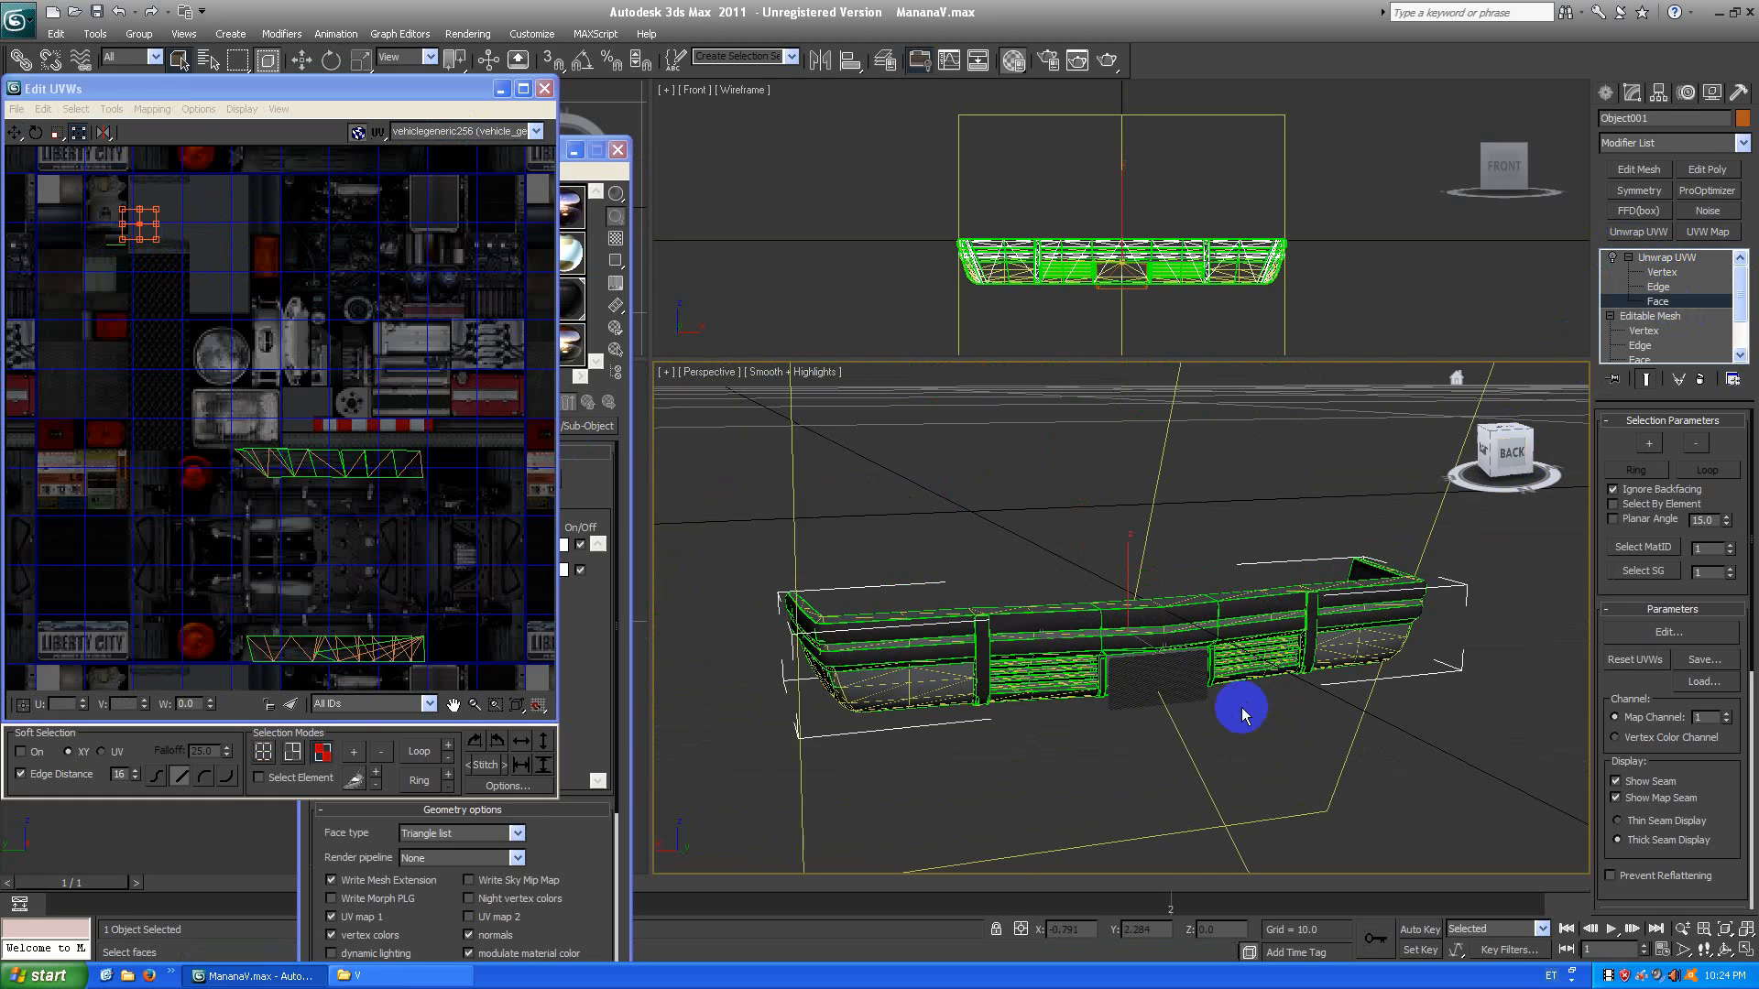
Try selecting the bumper's corner element through an Edit Mesh modifier above the unwrap, and delete that modifier.
{"action": "left_click", "coordinate": [1640, 169]}
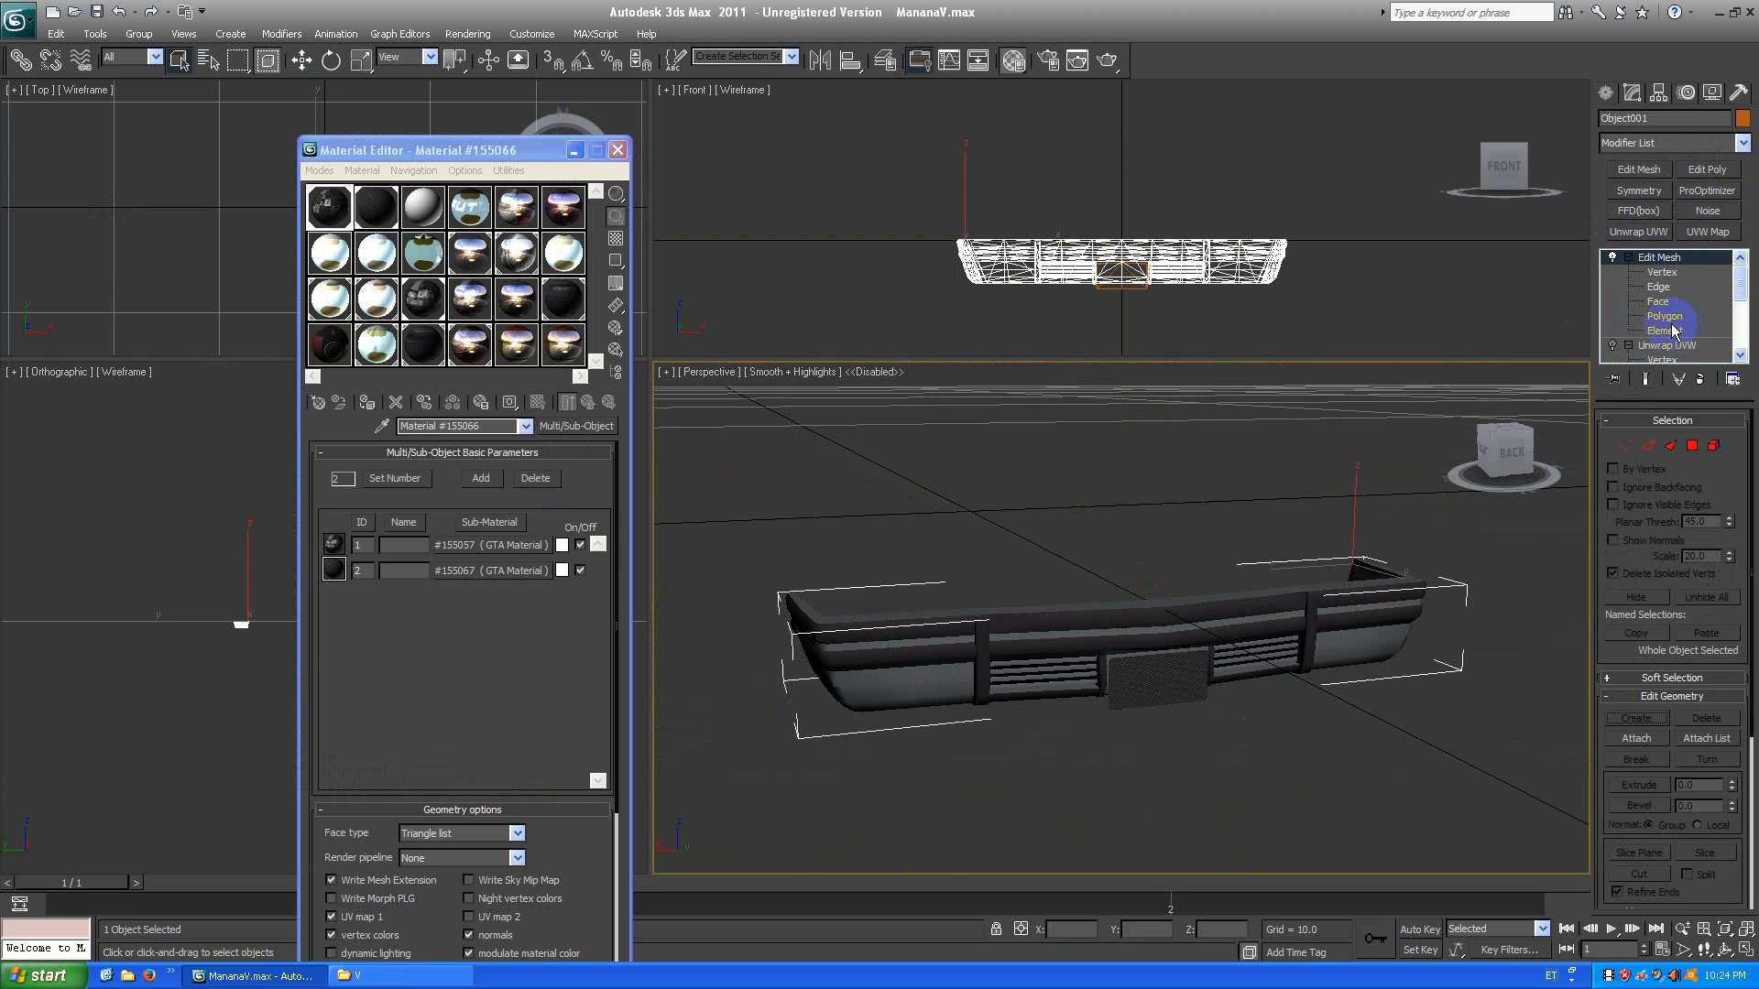
{"action": "left_click", "coordinate": [1673, 317]}
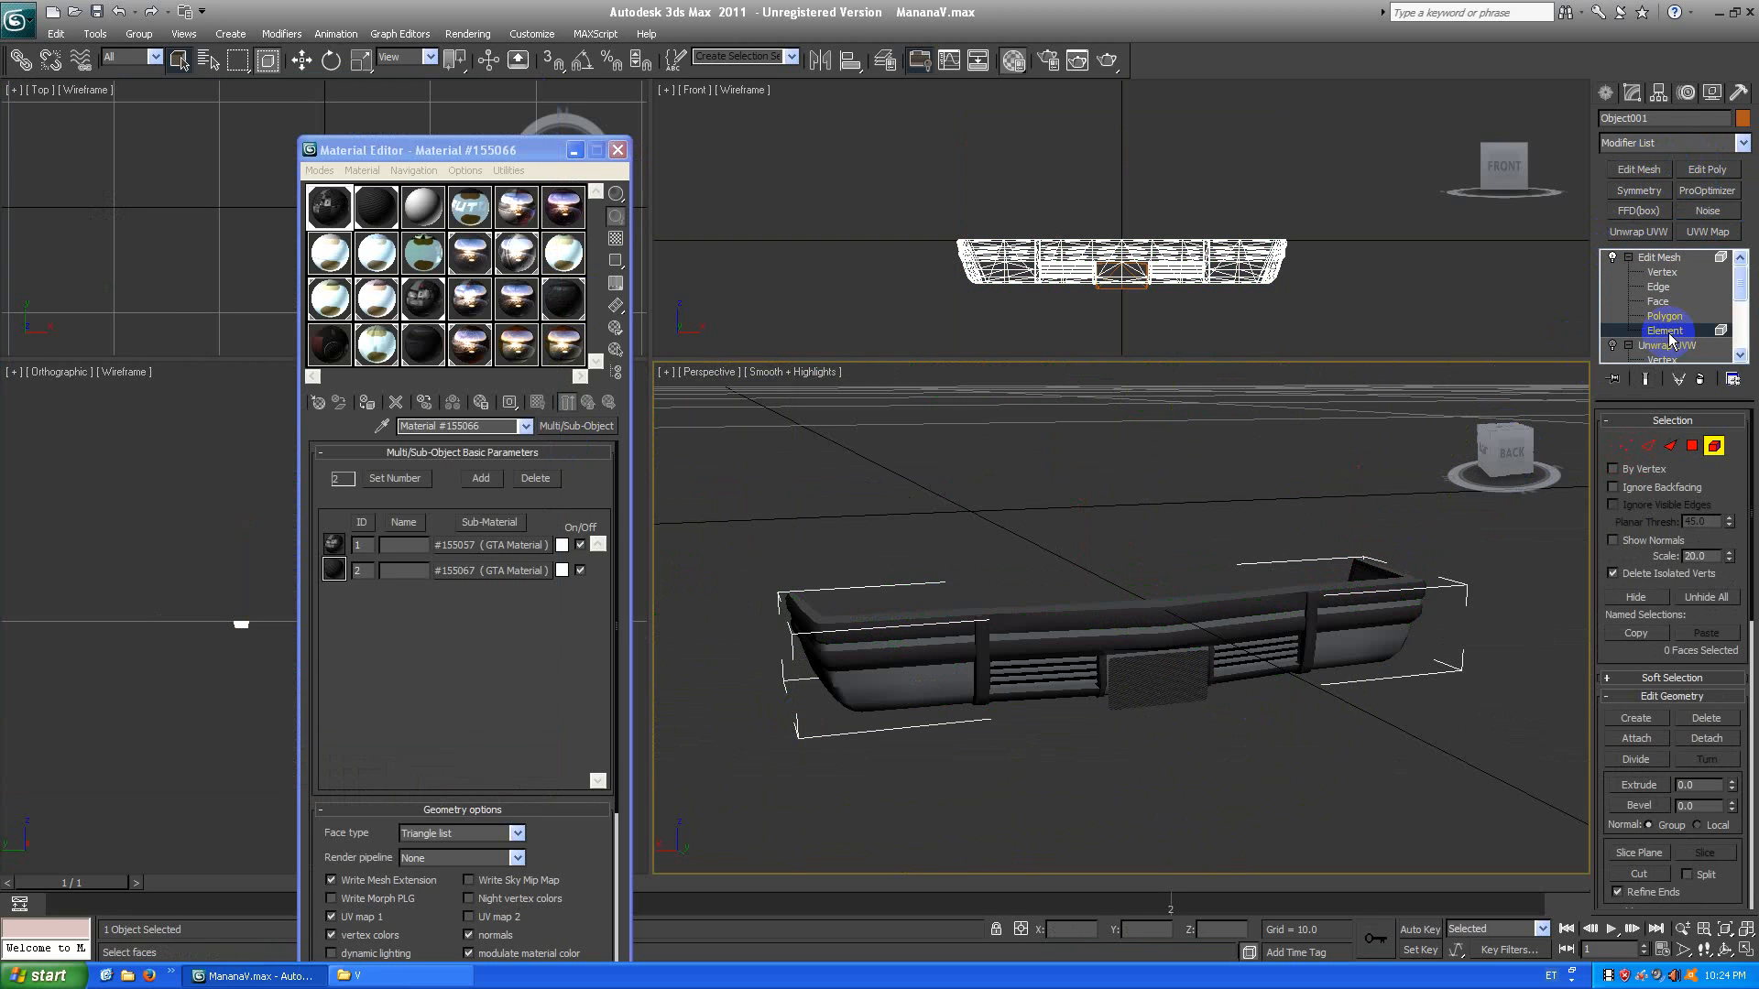
{"action": "middle_click_drag", "start_coordinate": [1354, 640], "coordinate": [1312, 640]}
{"action": "left_click", "coordinate": [1312, 640]}
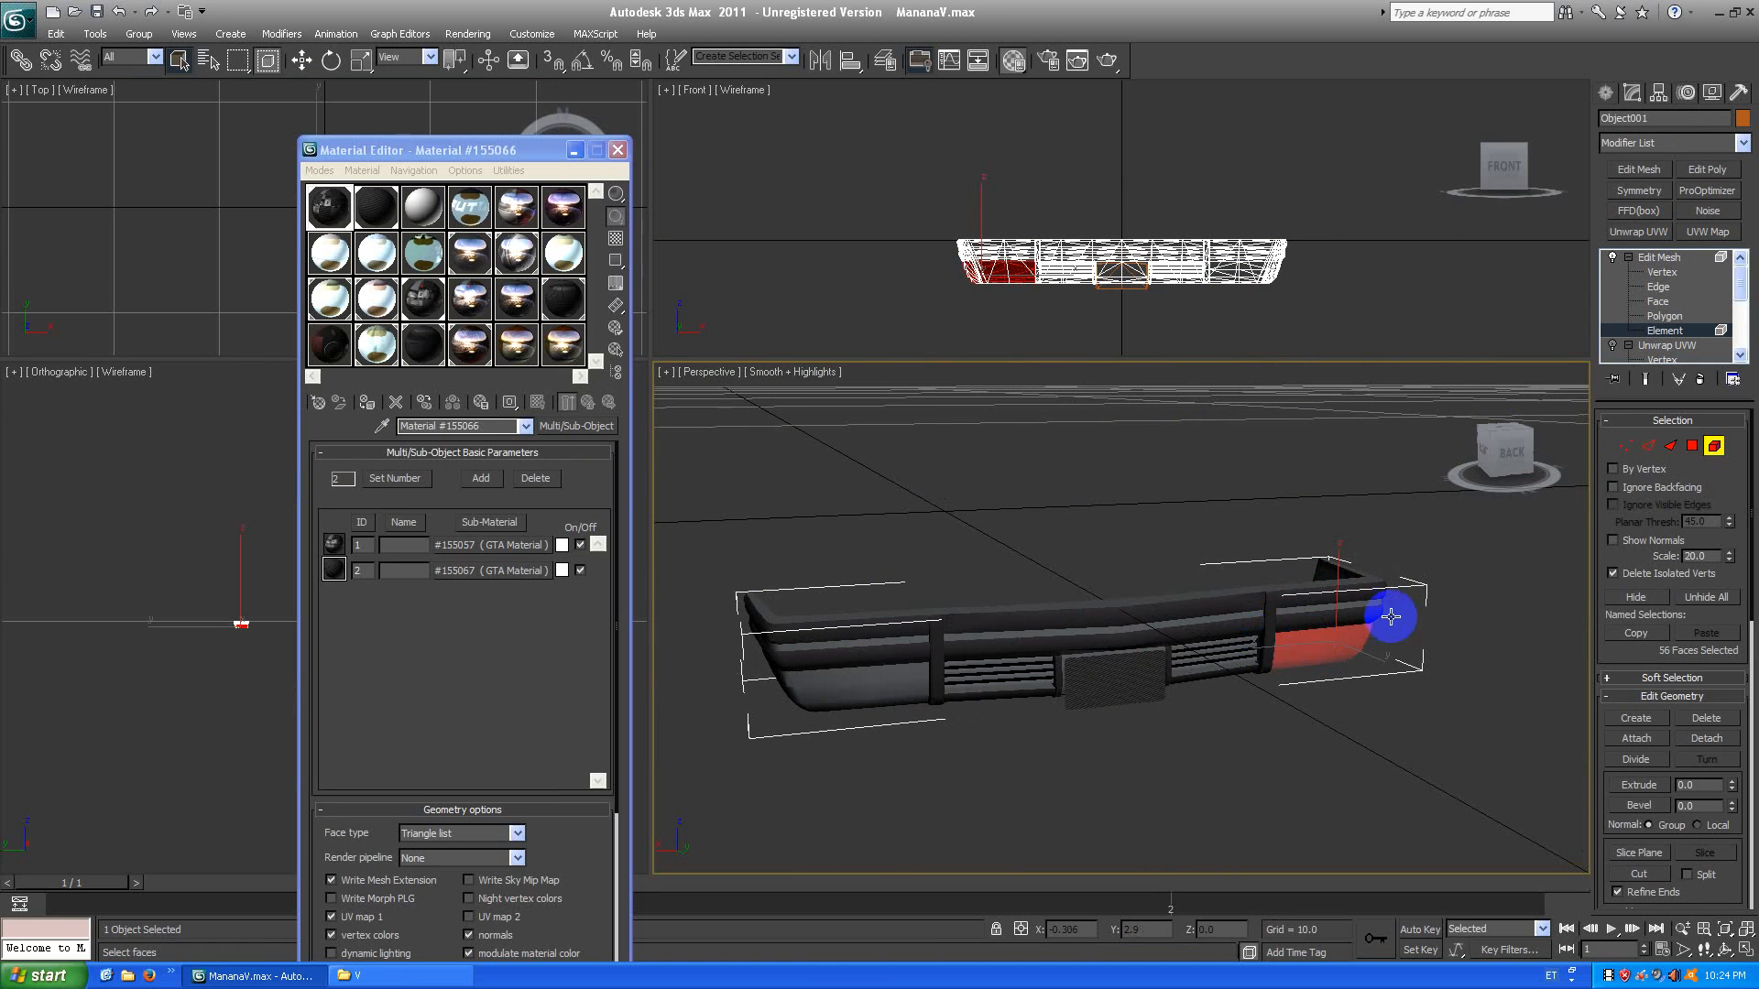
{"action": "left_click", "coordinate": [1700, 232]}
{"action": "right_click", "coordinate": [1669, 263]}
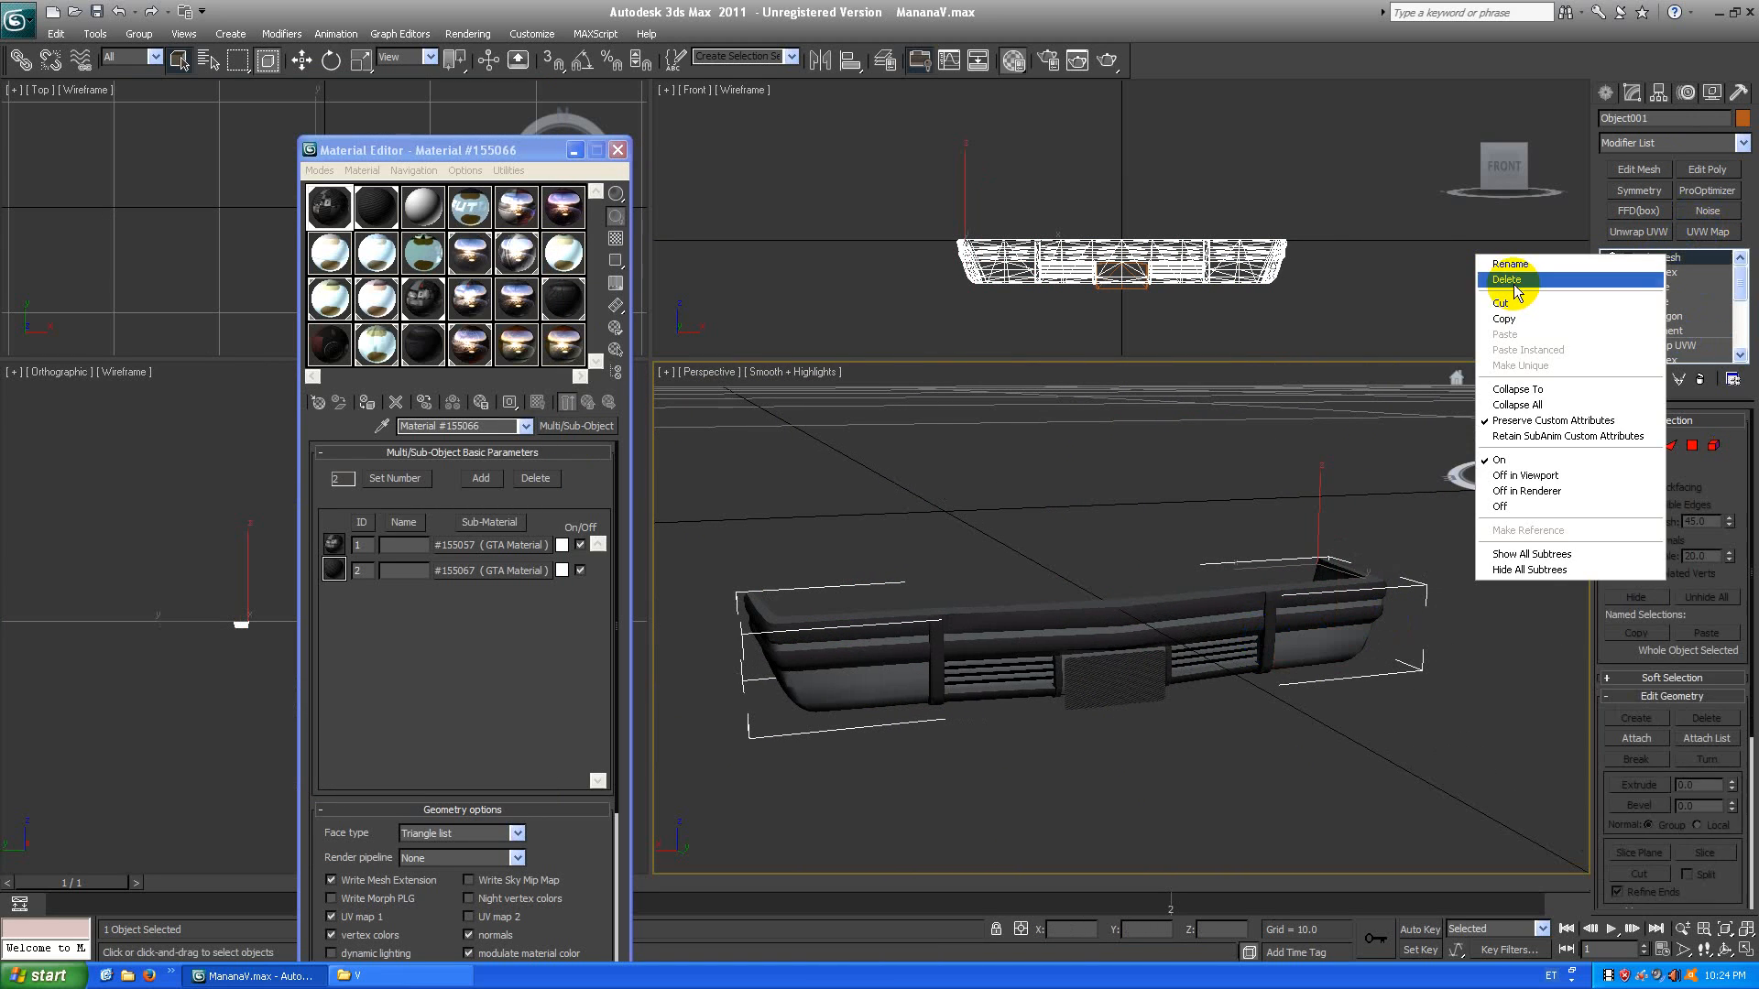
{"action": "left_click", "coordinate": [1518, 279]}
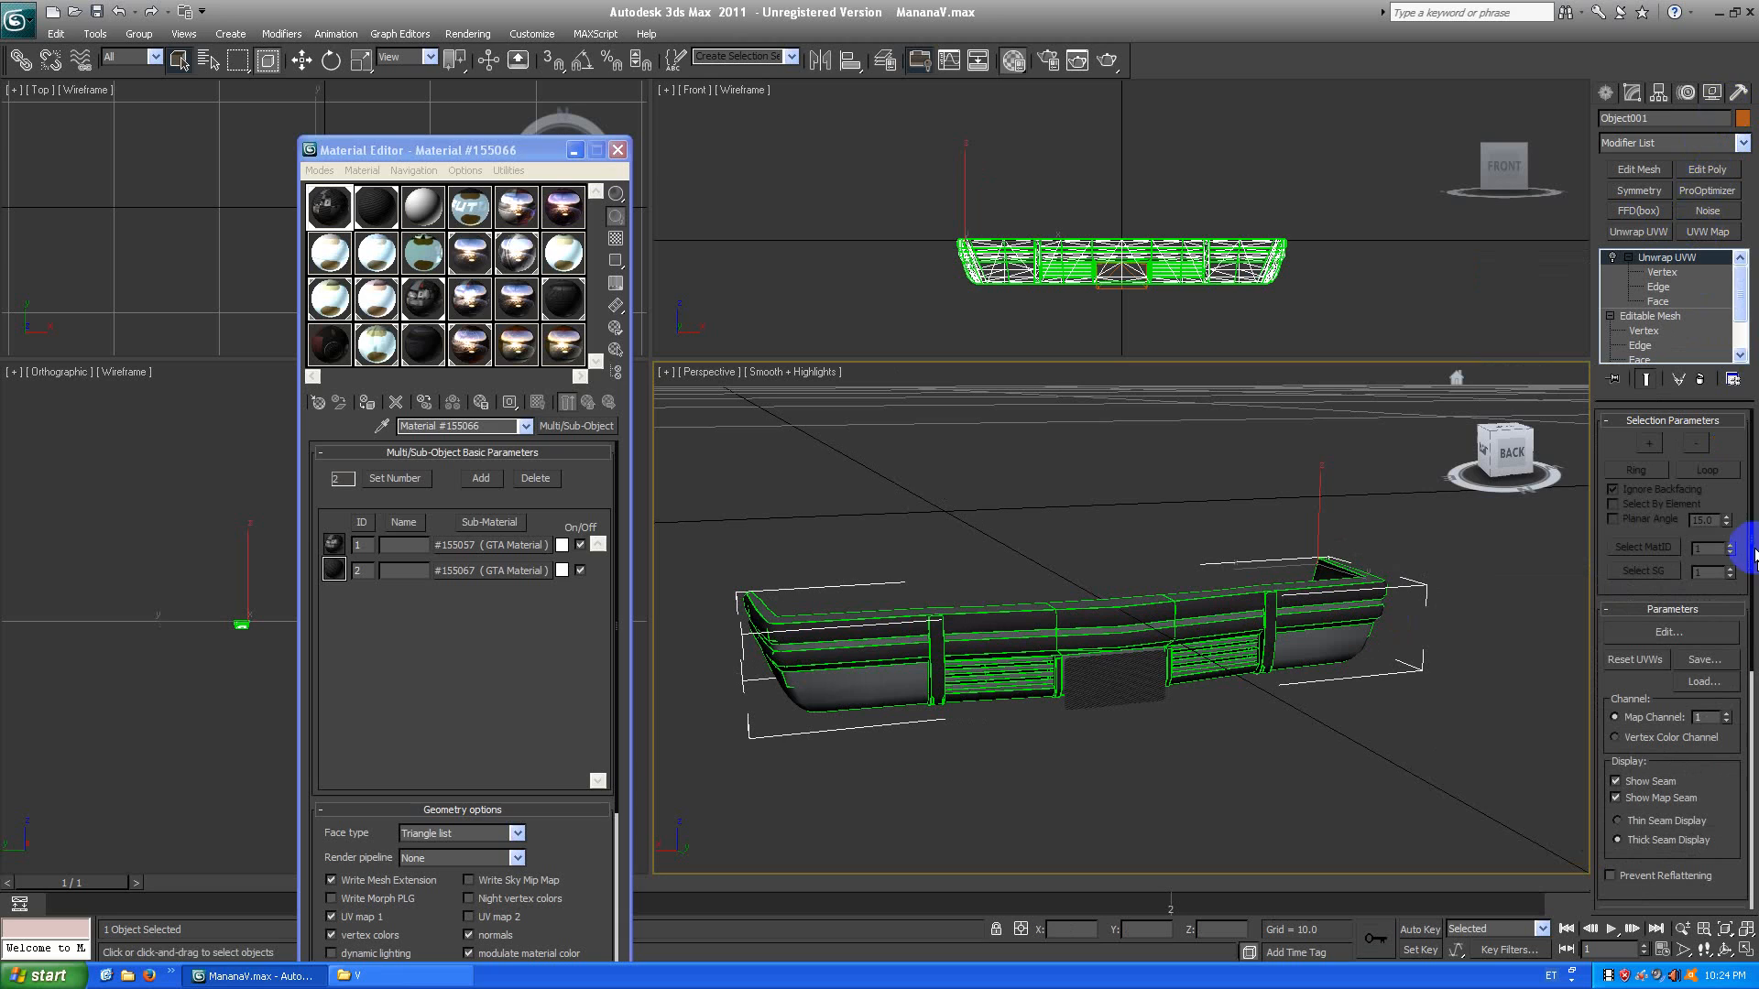
Reactivate the unwrap's Face level and add a Mesh Select modifier above it.
{"action": "left_click", "coordinate": [1654, 303]}
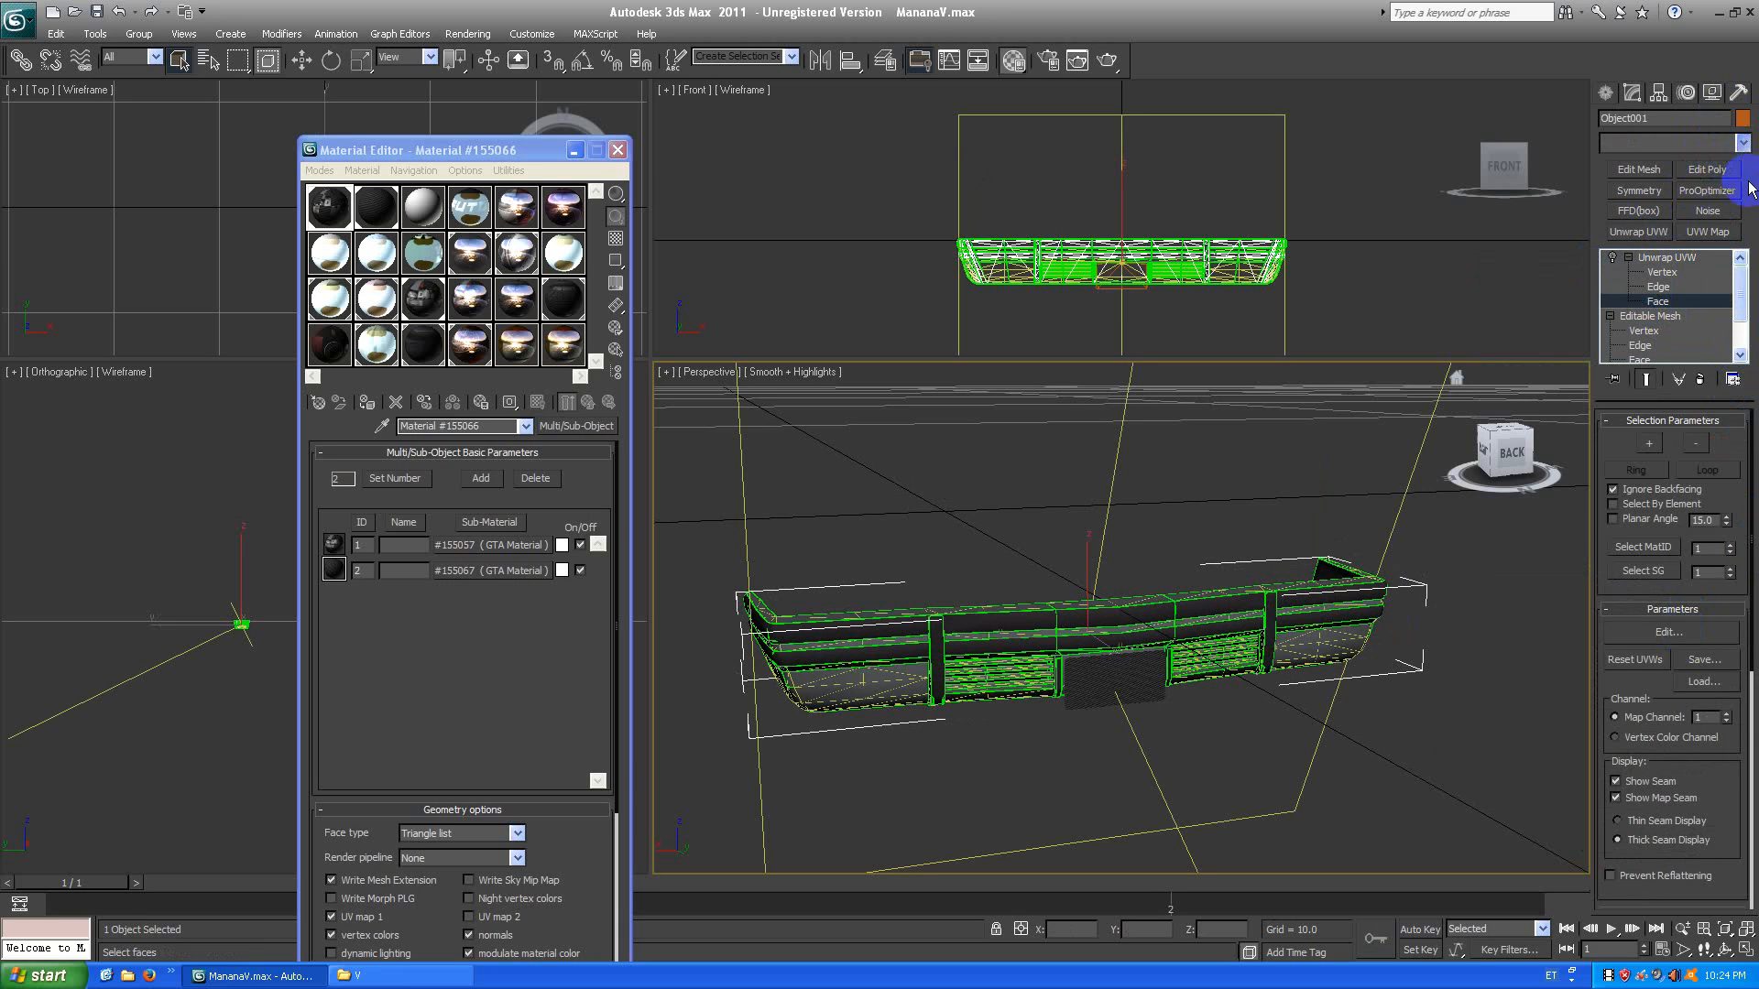
{"action": "left_click", "coordinate": [1742, 143]}
{"action": "left_click_drag", "start_coordinate": [1745, 334], "coordinate": [1754, 696]}
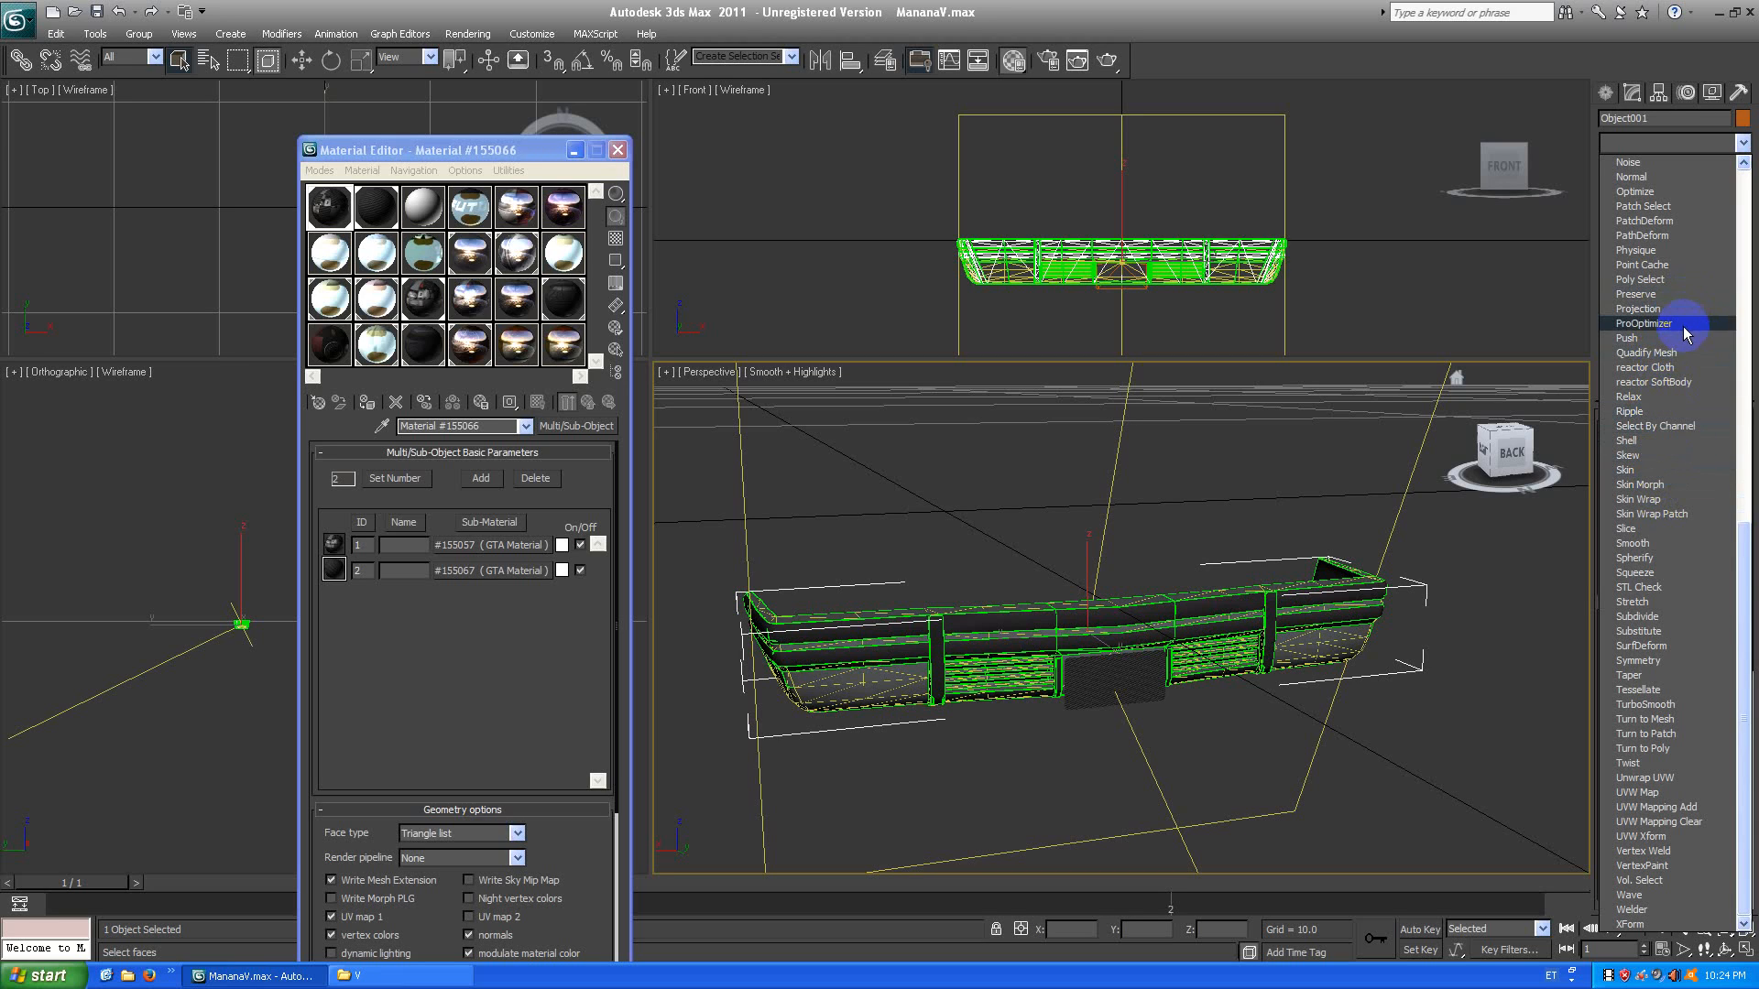
{"action": "scroll", "coordinate": [1683, 295], "scroll_direction": "up", "scroll_amount": 1}
{"action": "scroll", "coordinate": [1678, 245], "scroll_direction": "up", "scroll_amount": 5}
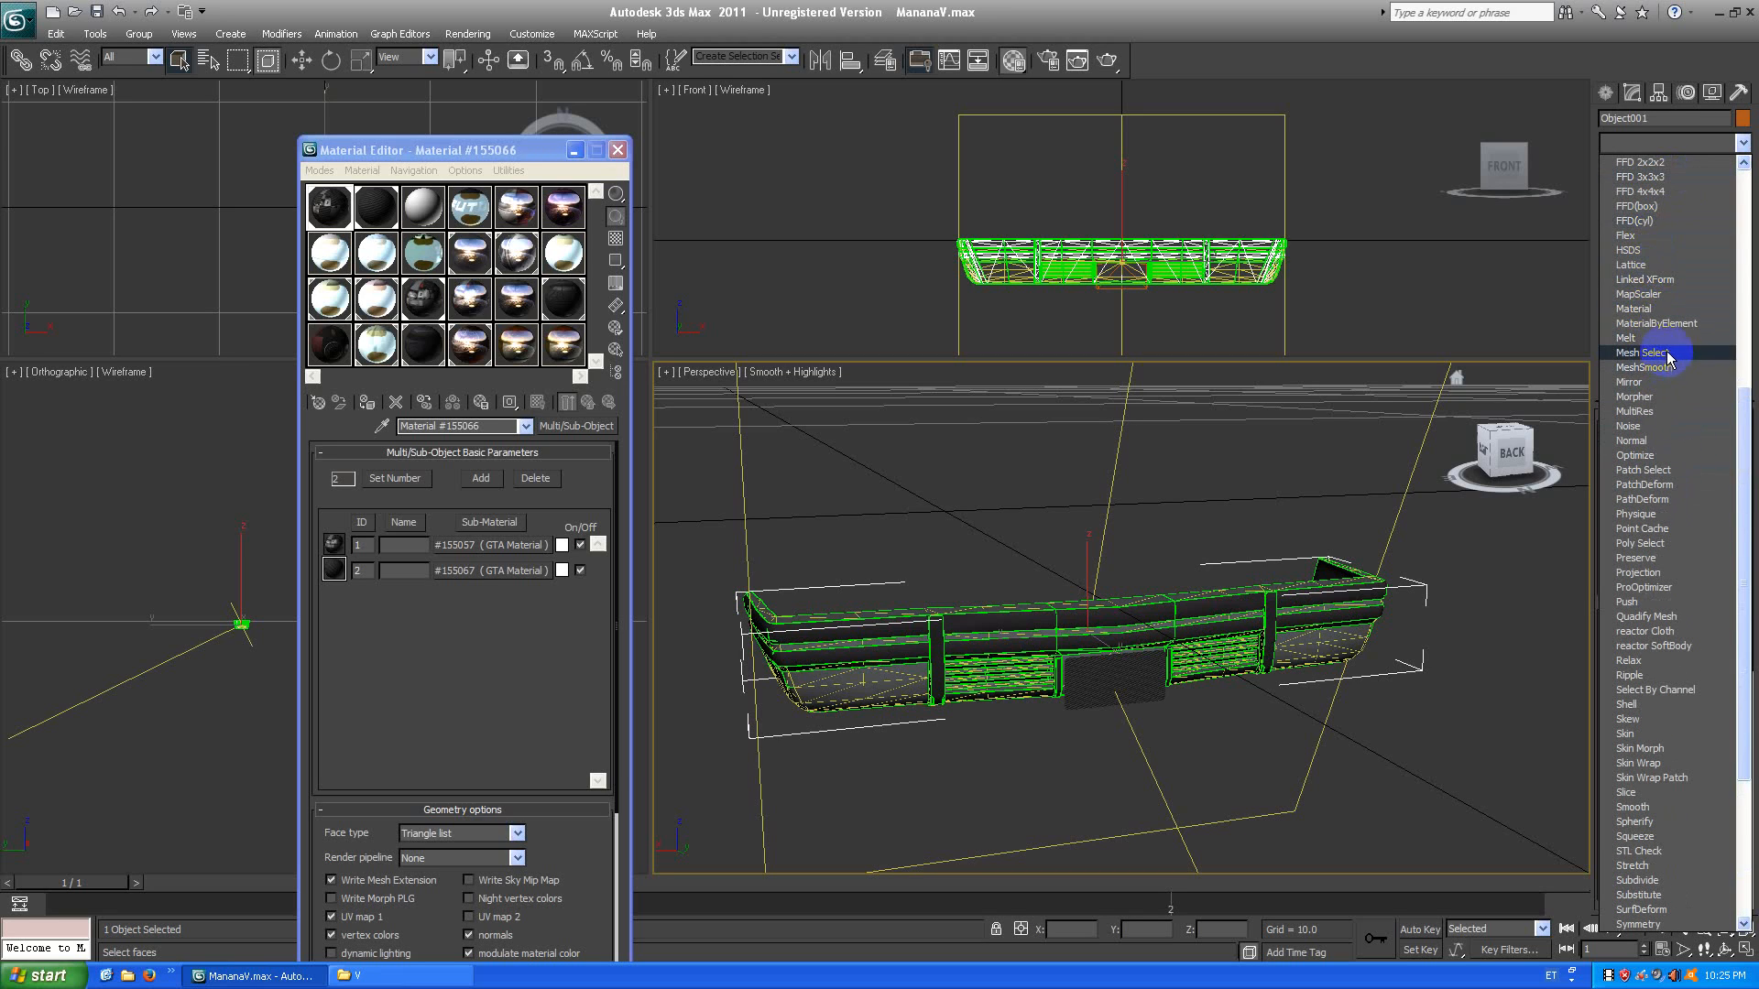
{"action": "left_click", "coordinate": [1667, 350]}
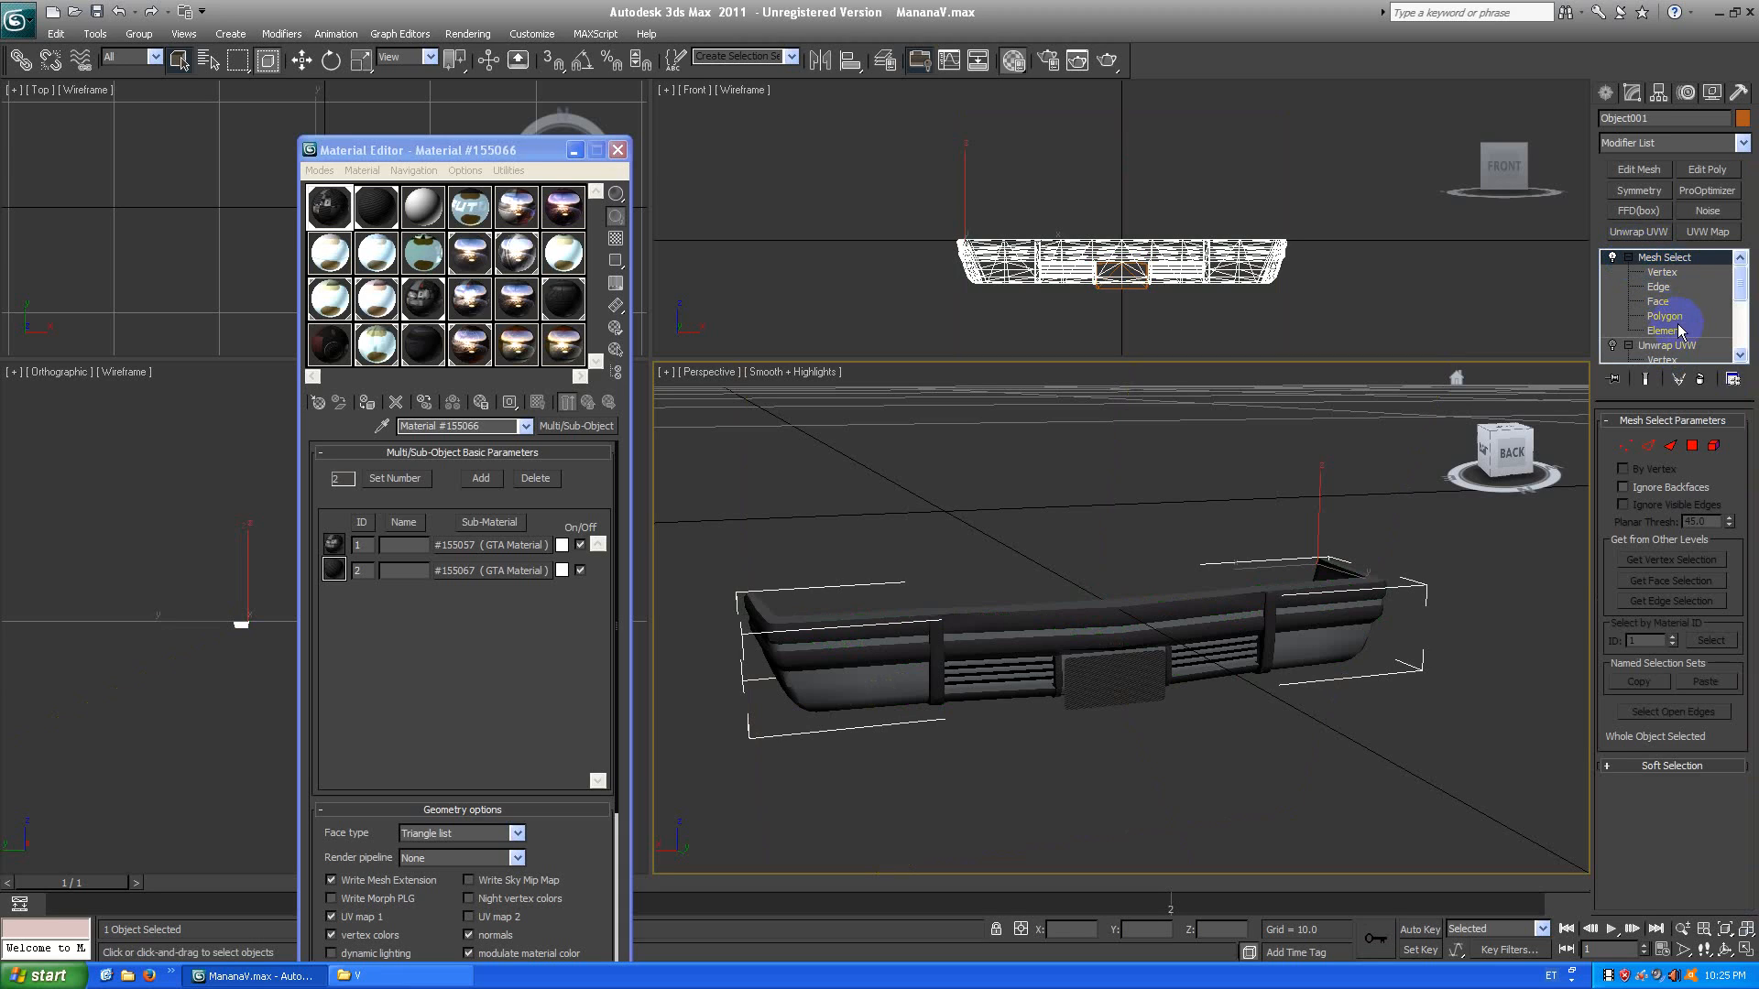
Check the Mesh Select modifier's selection at Polygon and Element levels, and delete the modifier from the stack.
{"action": "left_click", "coordinate": [1664, 316]}
{"action": "left_click", "coordinate": [1671, 331]}
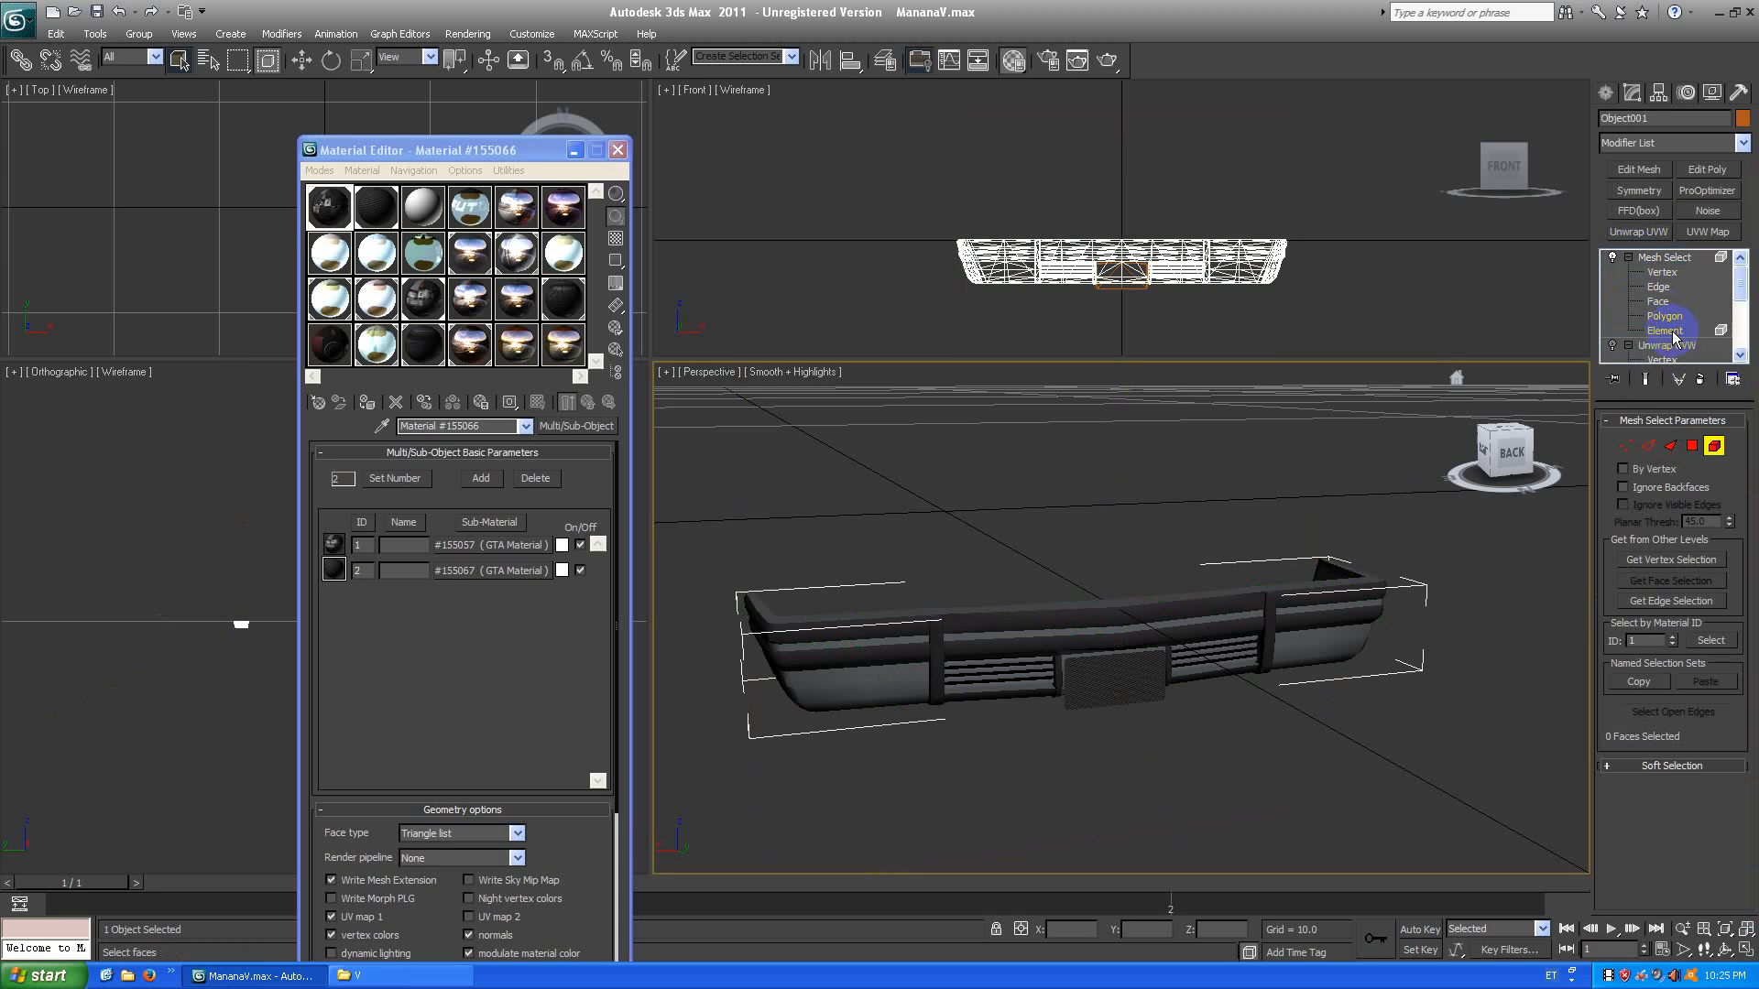
{"action": "left_click", "coordinate": [1660, 259]}
{"action": "right_click", "coordinate": [1656, 259]}
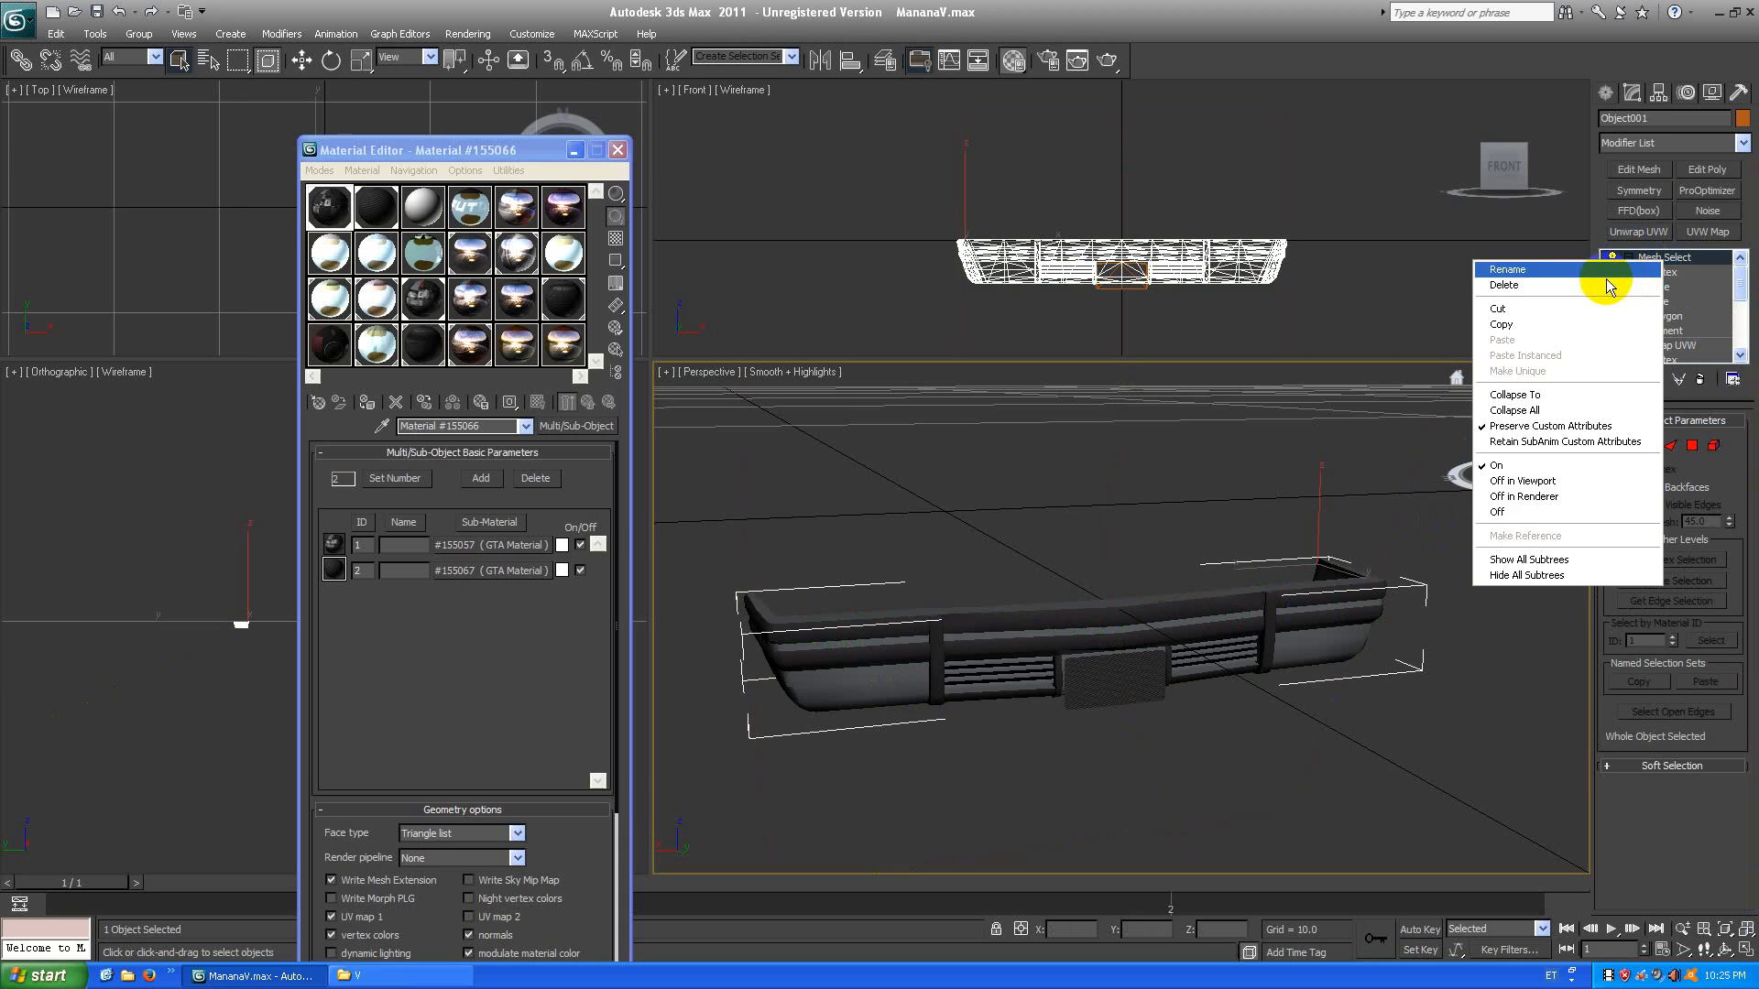
{"action": "left_click", "coordinate": [1502, 286]}
Return the Unwrap UVW modifier to Face level, add an Edit Mesh modifier above it and expand its sub-object levels.
{"action": "left_click", "coordinate": [1665, 579]}
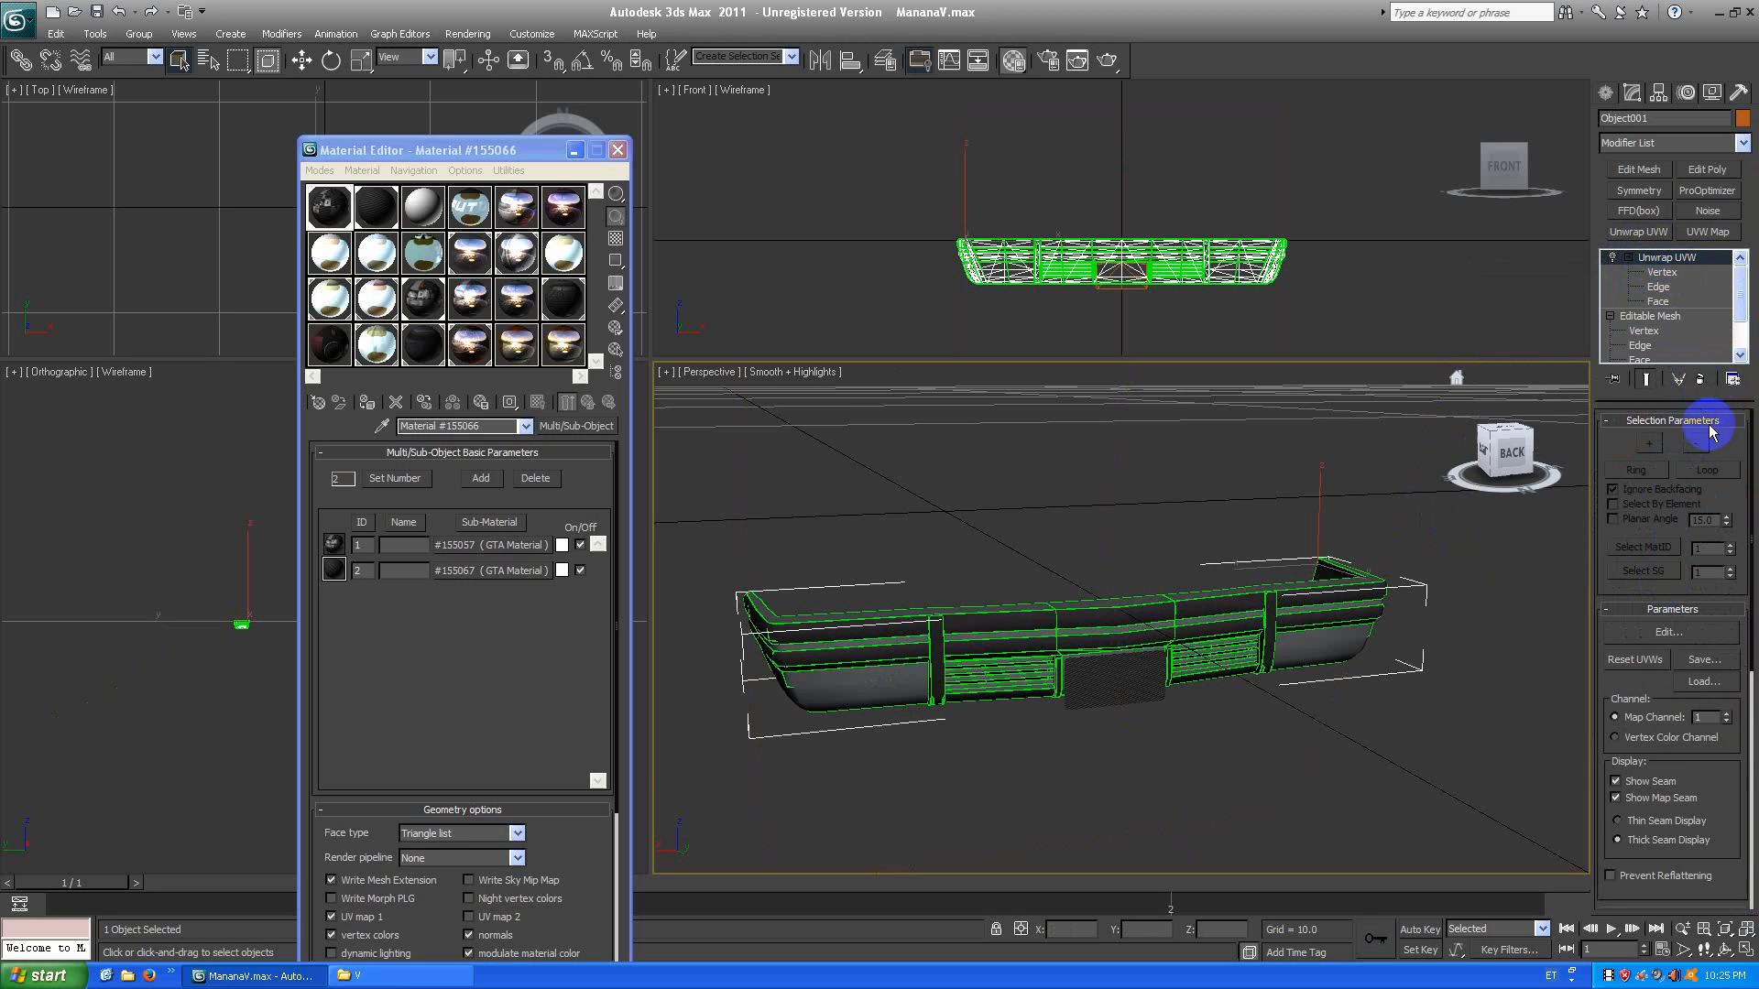
{"action": "right_click", "coordinate": [1672, 259]}
{"action": "left_click", "coordinate": [1665, 303]}
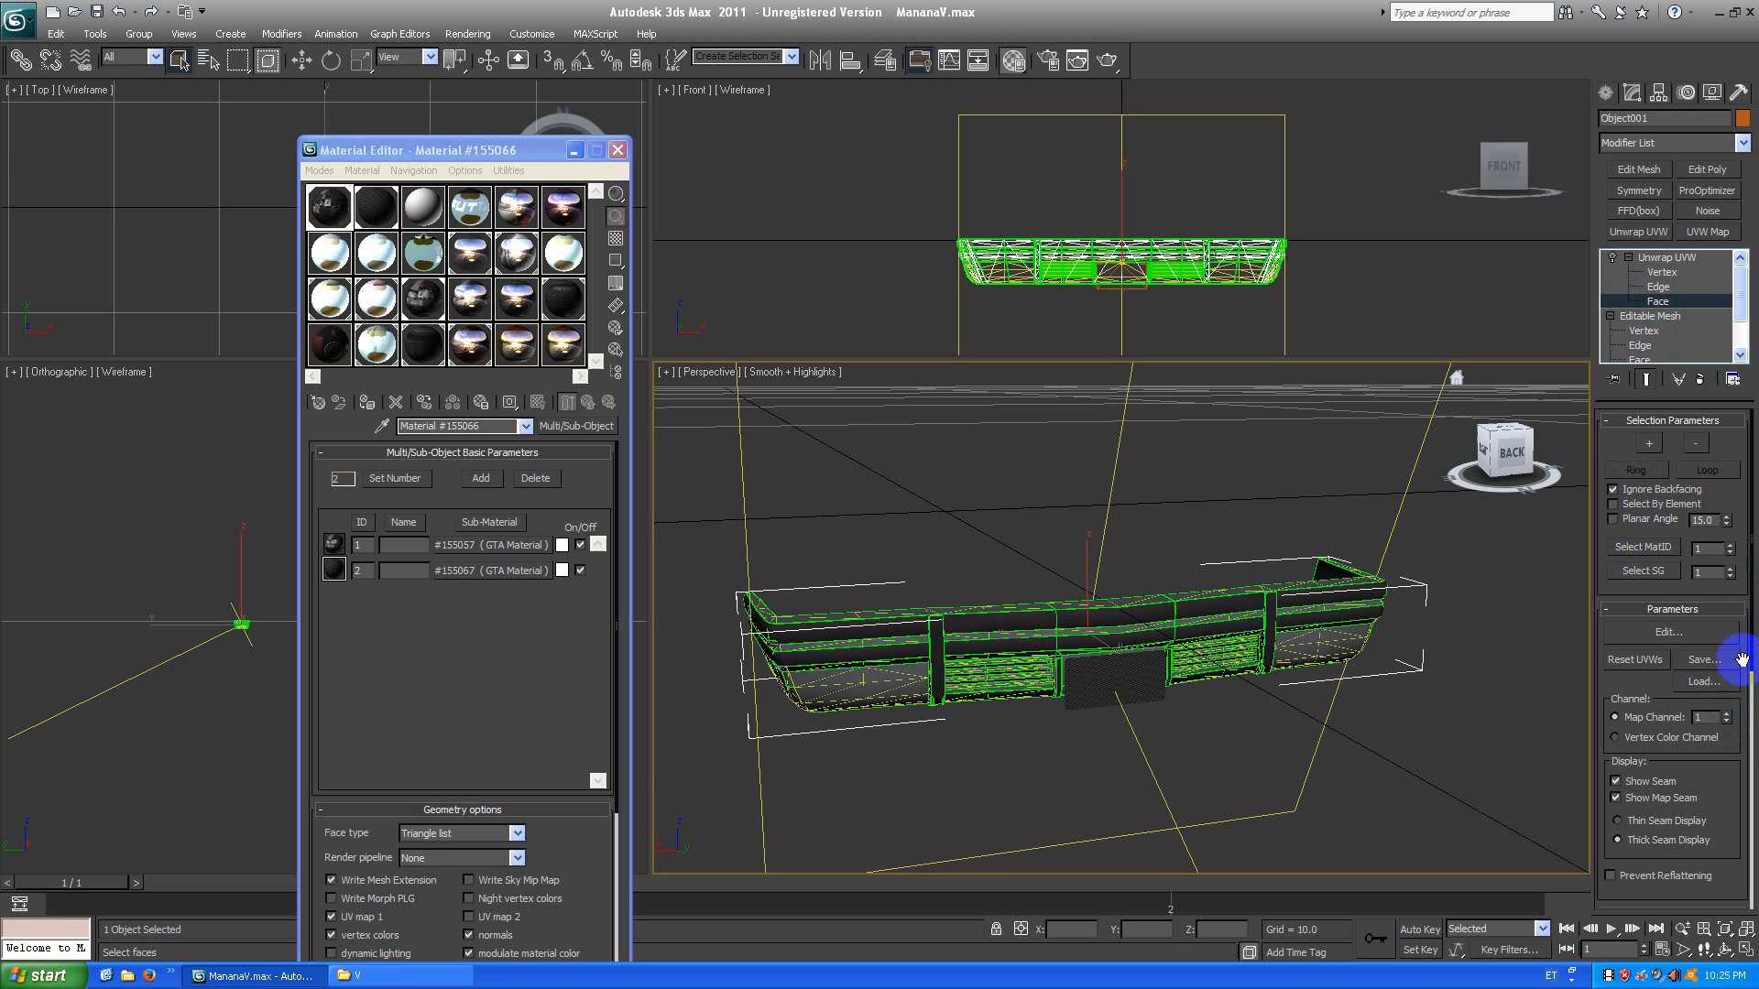
{"action": "left_click_drag", "start_coordinate": [1752, 637], "coordinate": [1753, 474]}
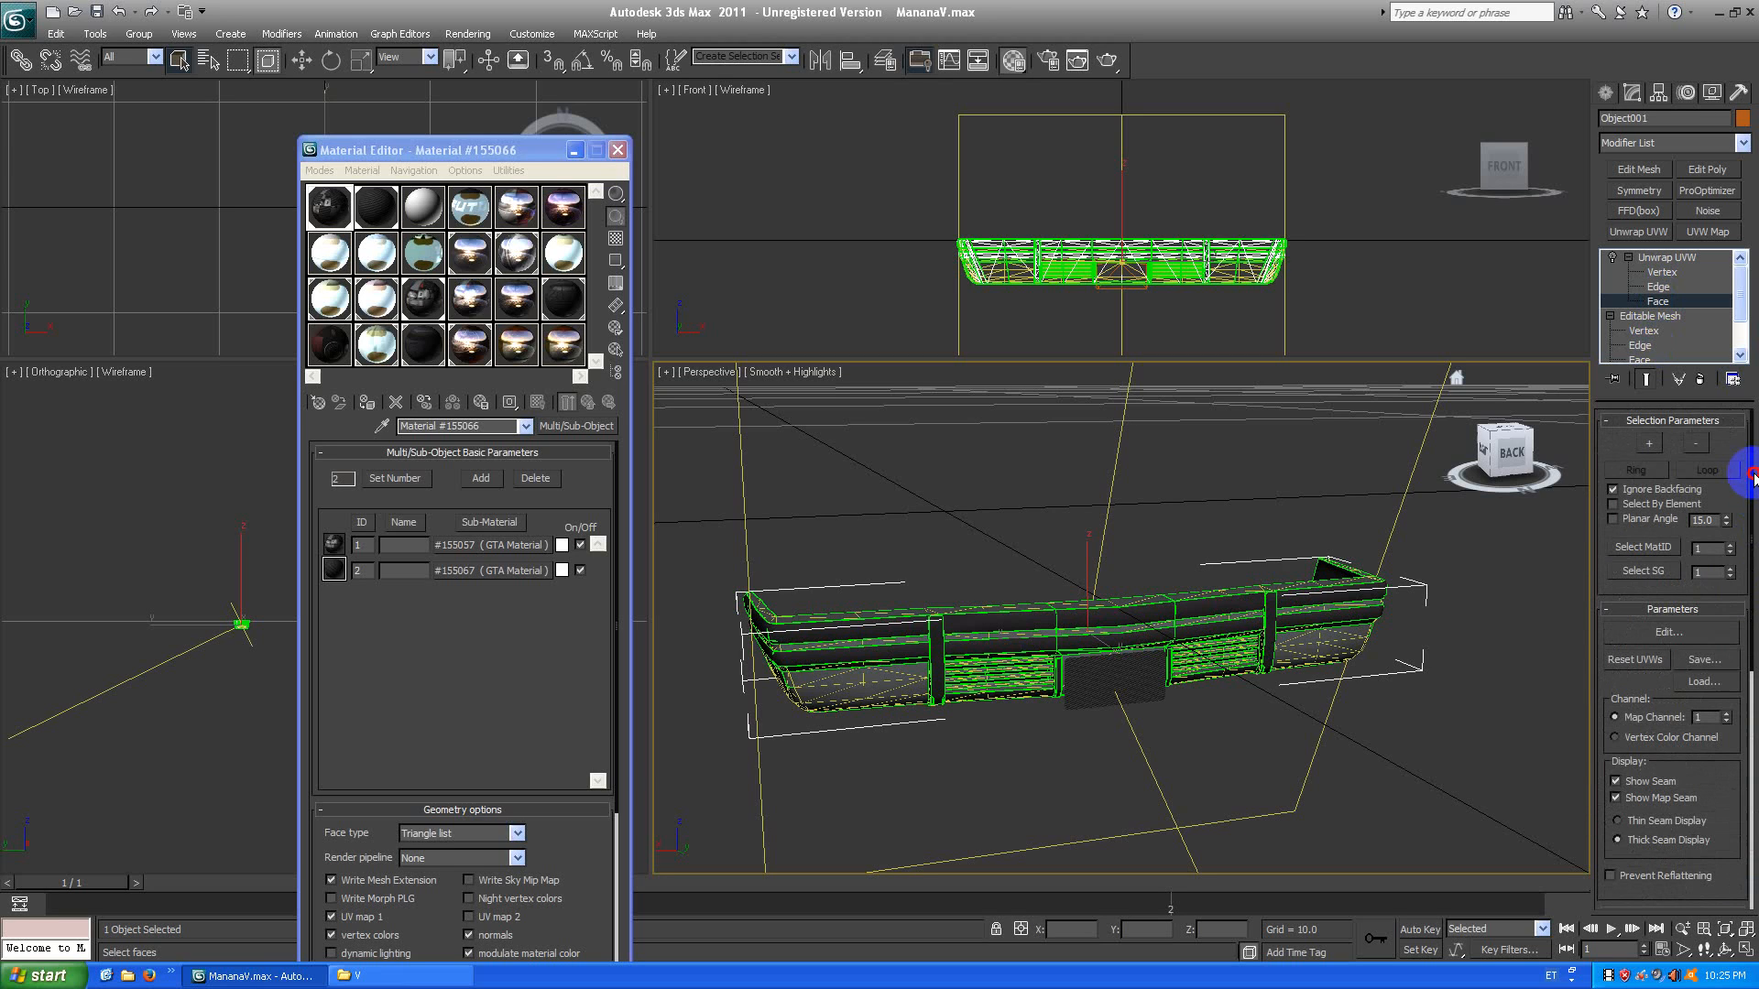
{"action": "left_click", "coordinate": [1640, 170]}
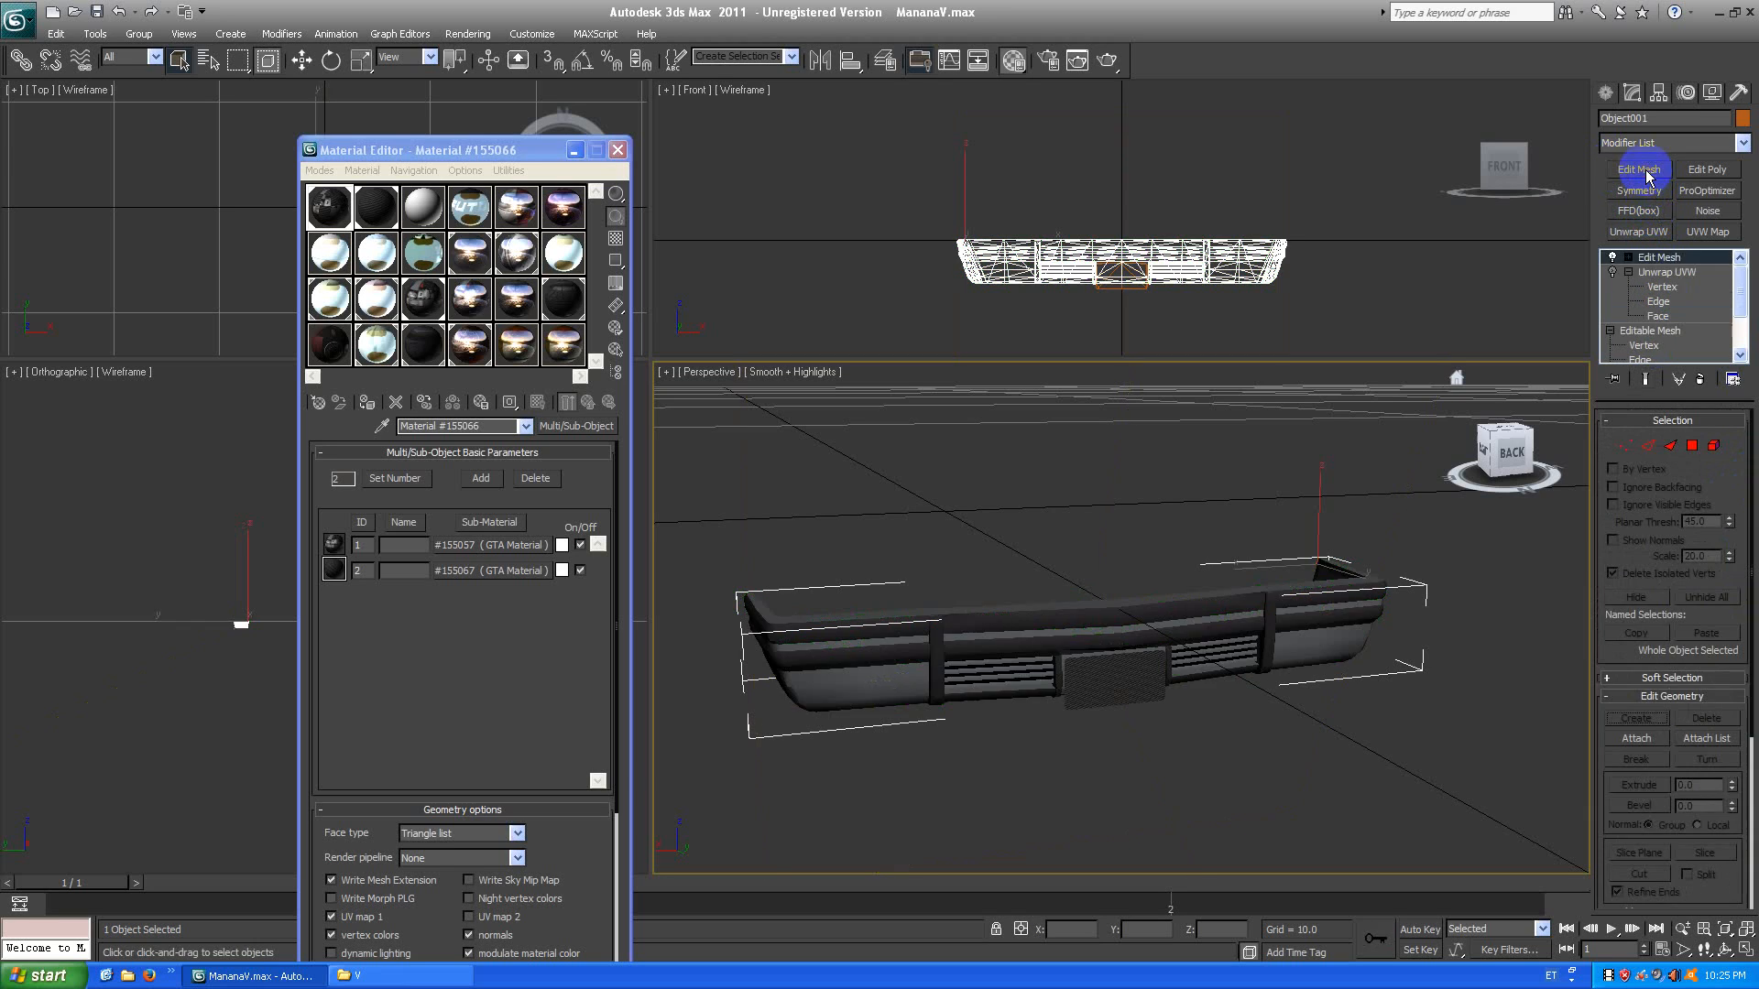
{"action": "left_click", "coordinate": [1625, 260]}
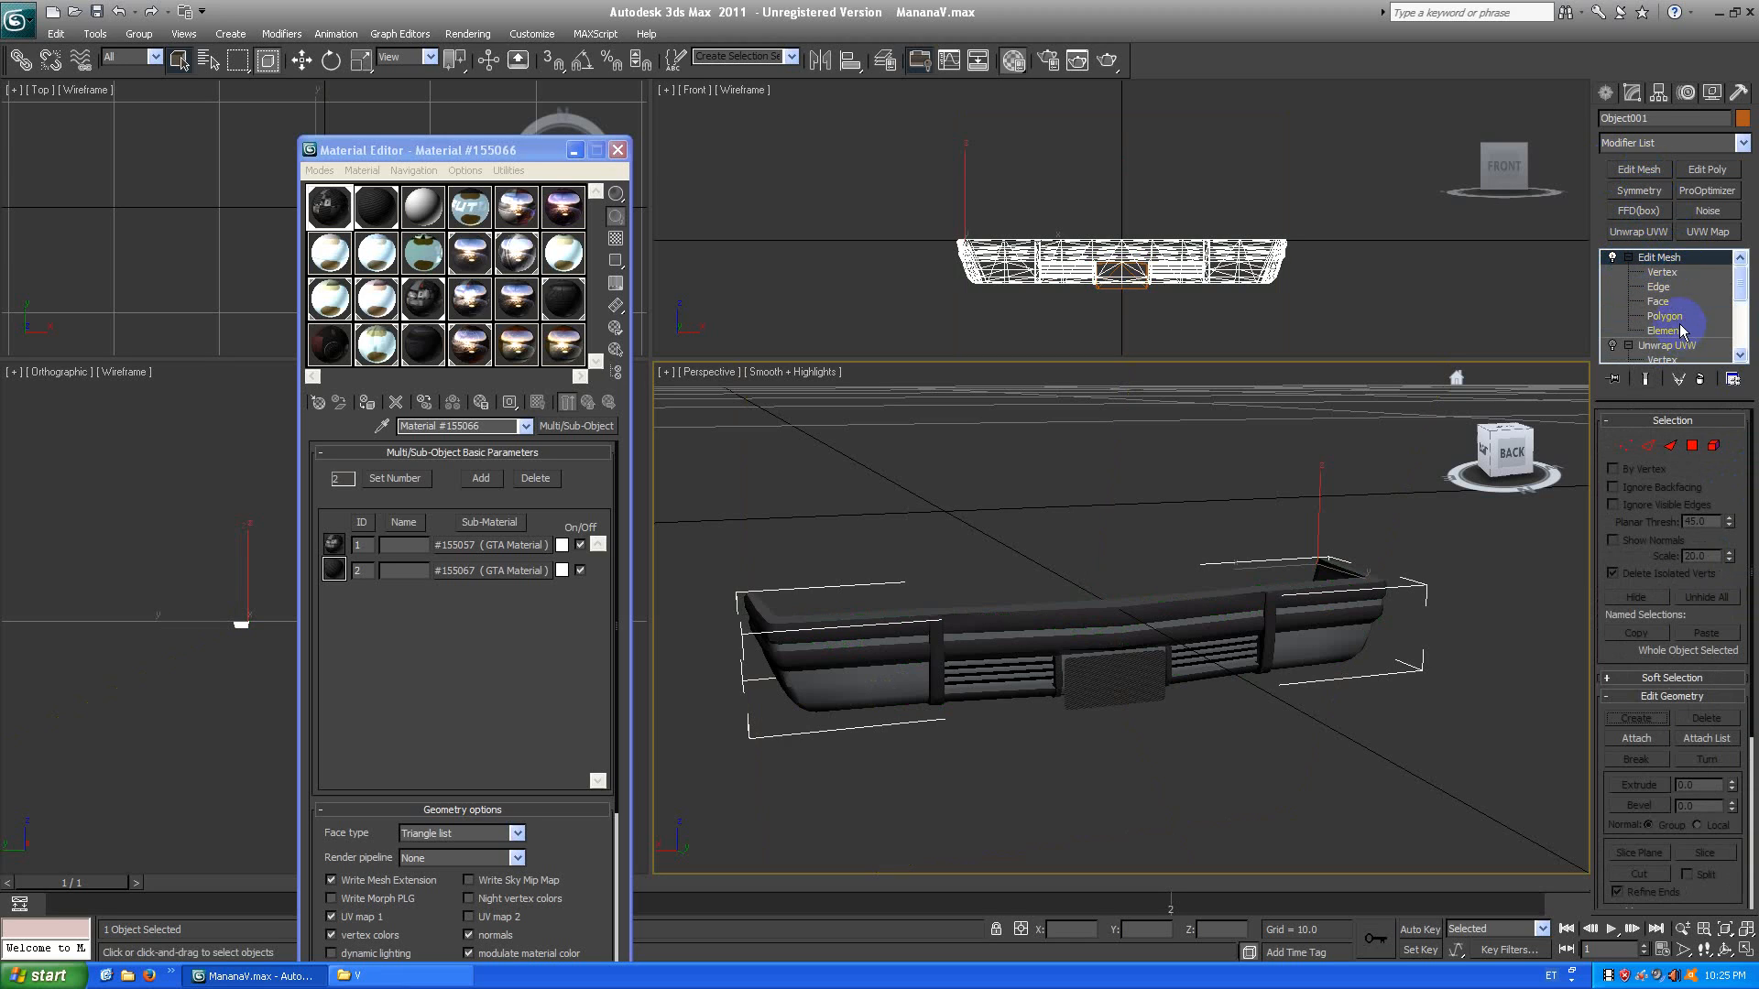
Delete the Edit Mesh and Unwrap UVW modifiers from the bumper so that only the base Editable Mesh remains.
{"action": "left_click", "coordinate": [1665, 330]}
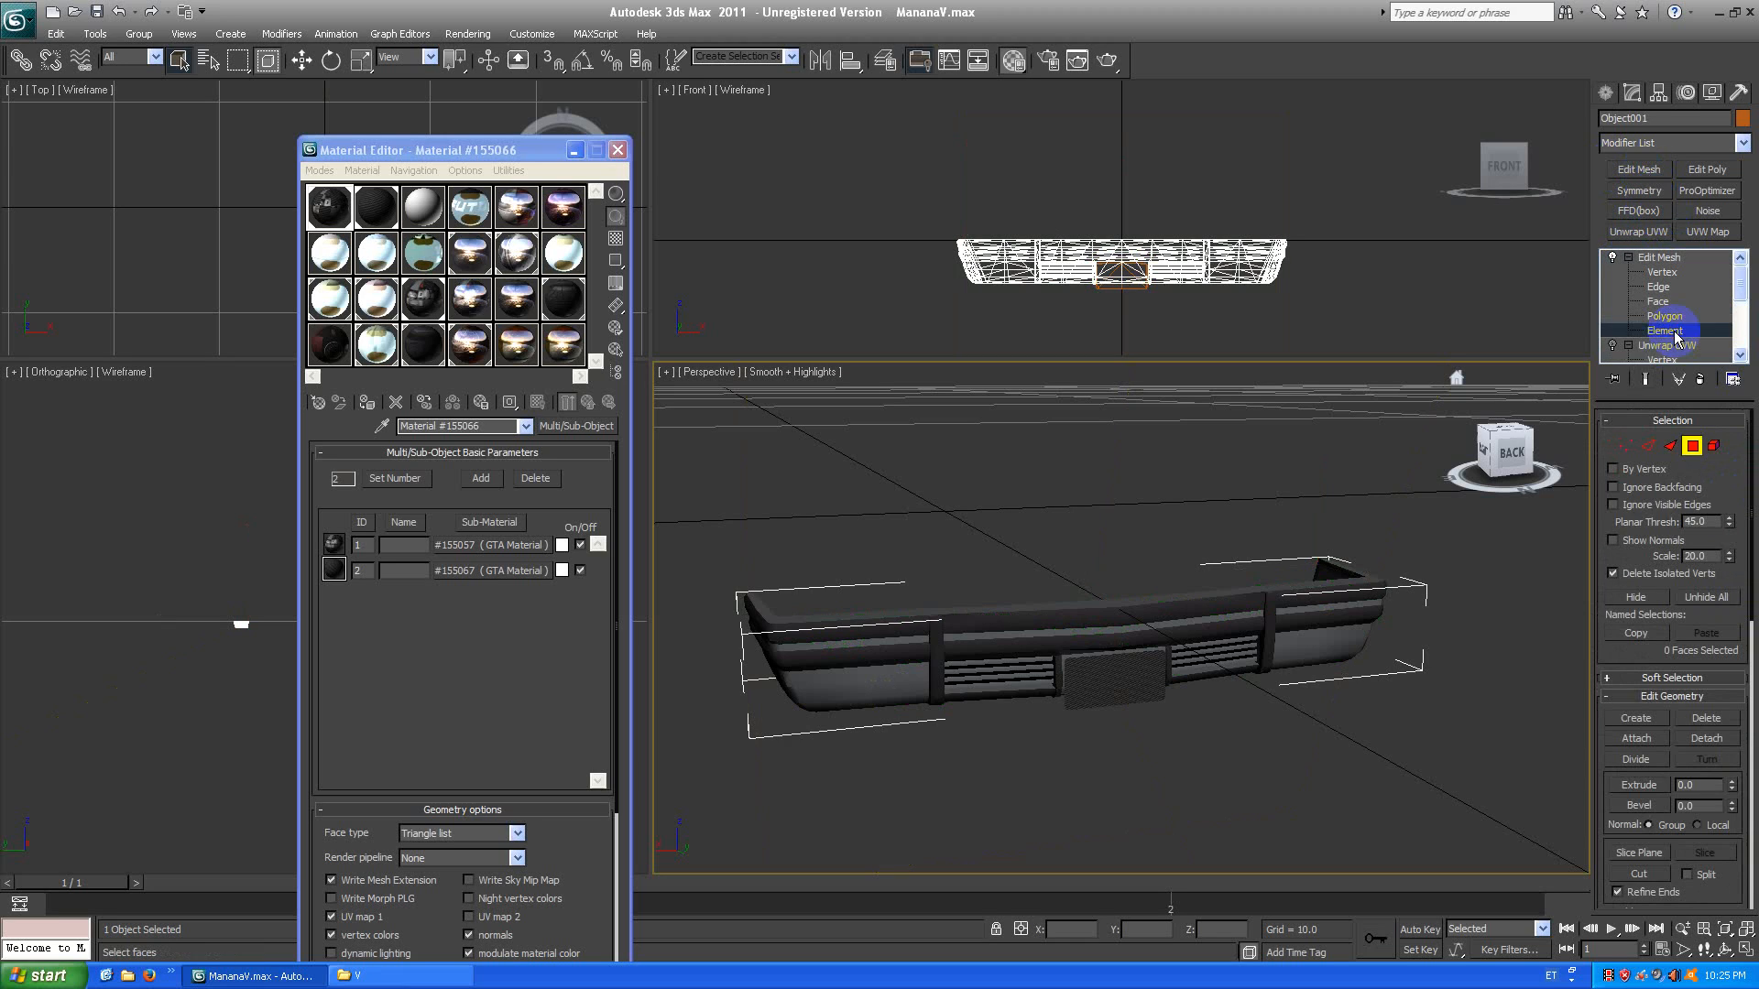
{"action": "left_click", "coordinate": [1324, 643]}
{"action": "left_click", "coordinate": [1658, 260]}
{"action": "right_click", "coordinate": [1643, 262]}
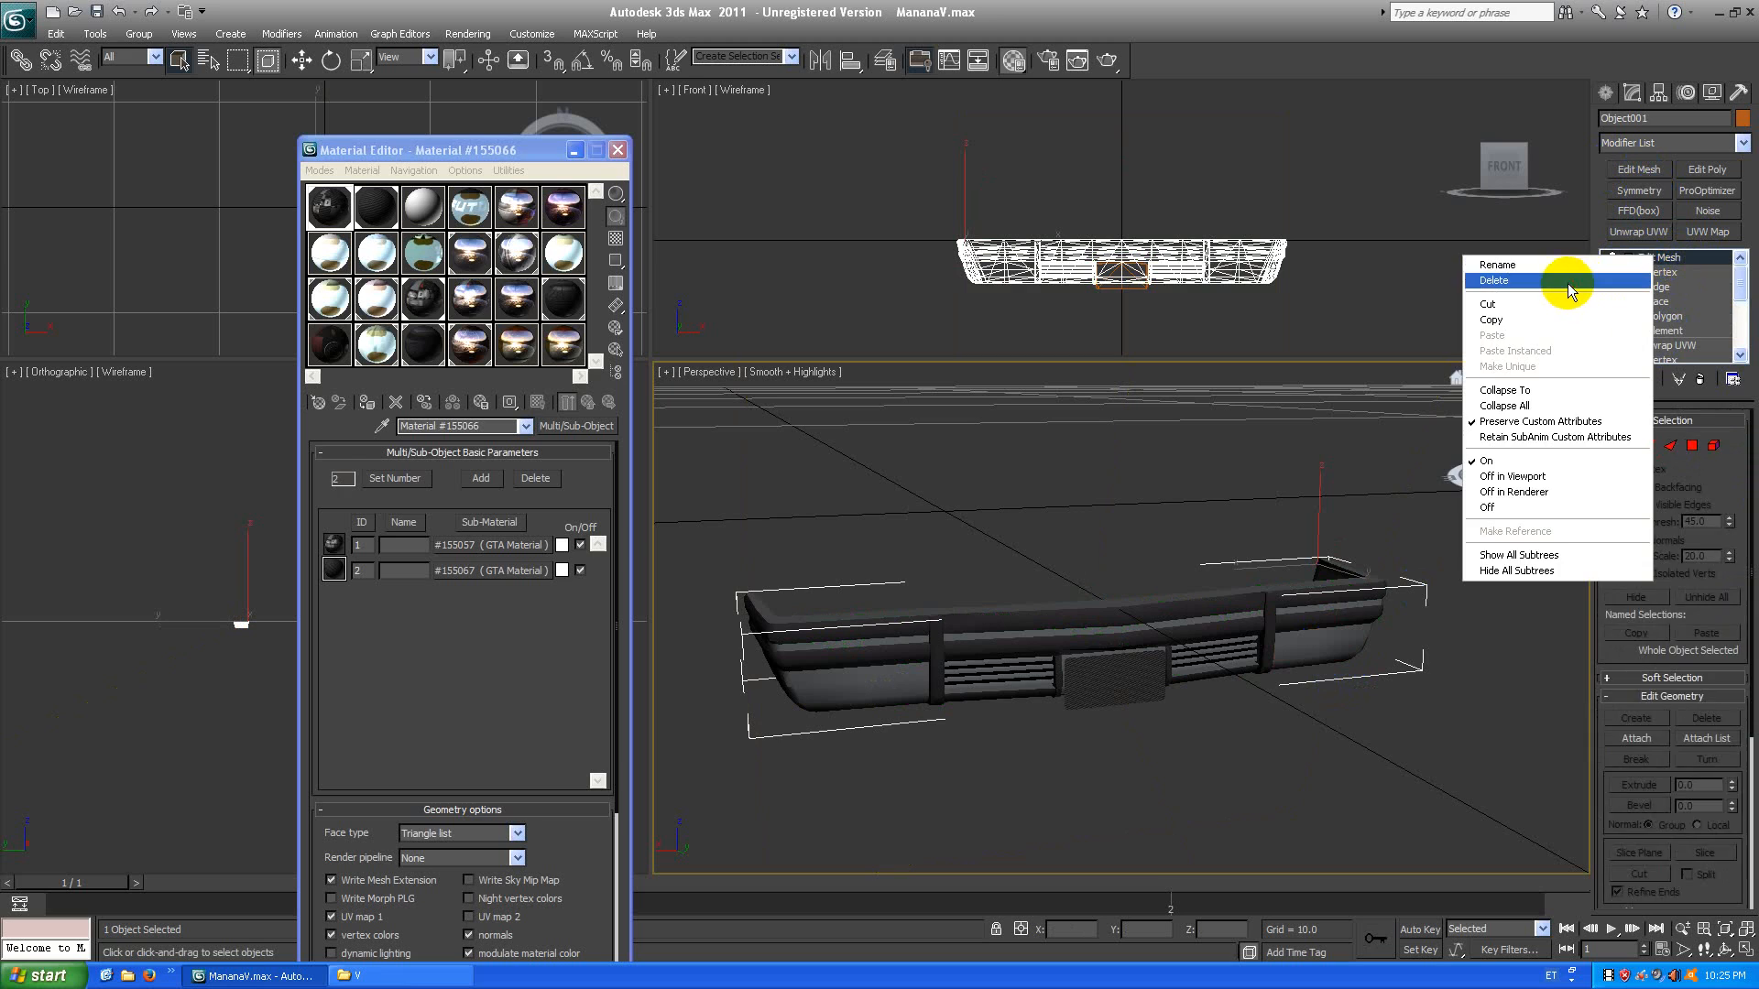
{"action": "left_click", "coordinate": [1568, 283]}
{"action": "right_click", "coordinate": [1653, 258]}
{"action": "left_click", "coordinate": [1548, 282]}
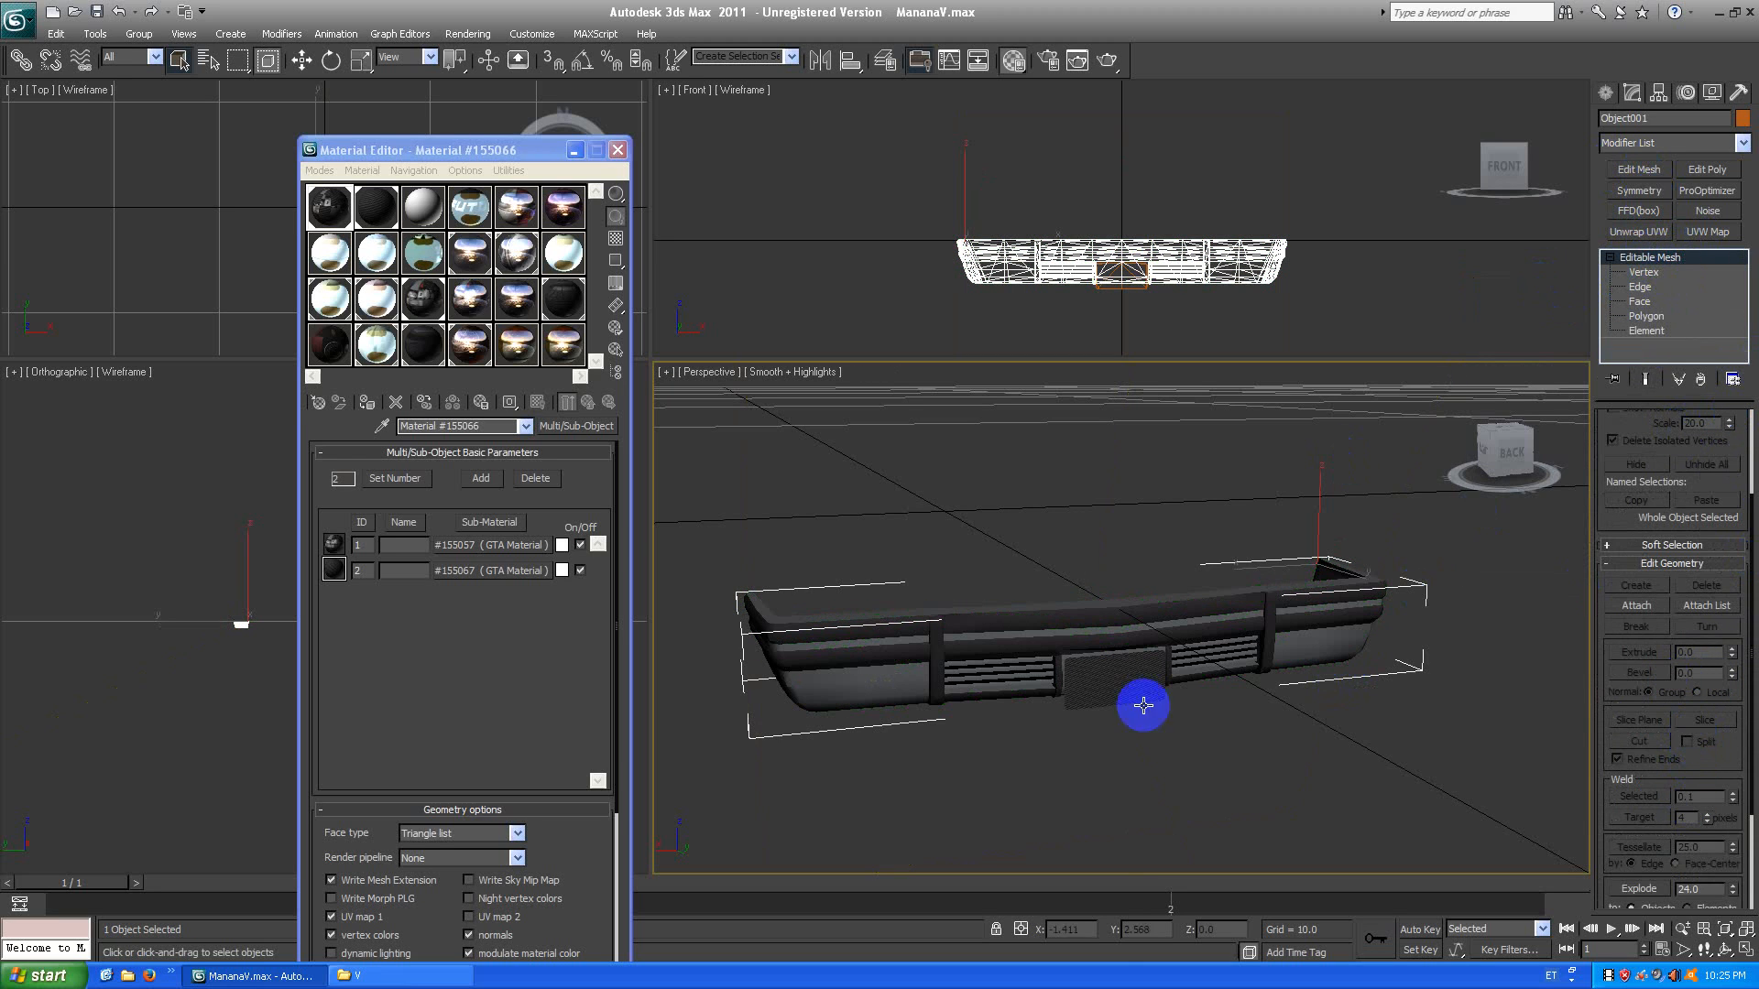
At Element level, select the bumper's lower corner panels at both ends and the narrow horizontal stripe across its full width.
{"action": "left_click", "coordinate": [1635, 331]}
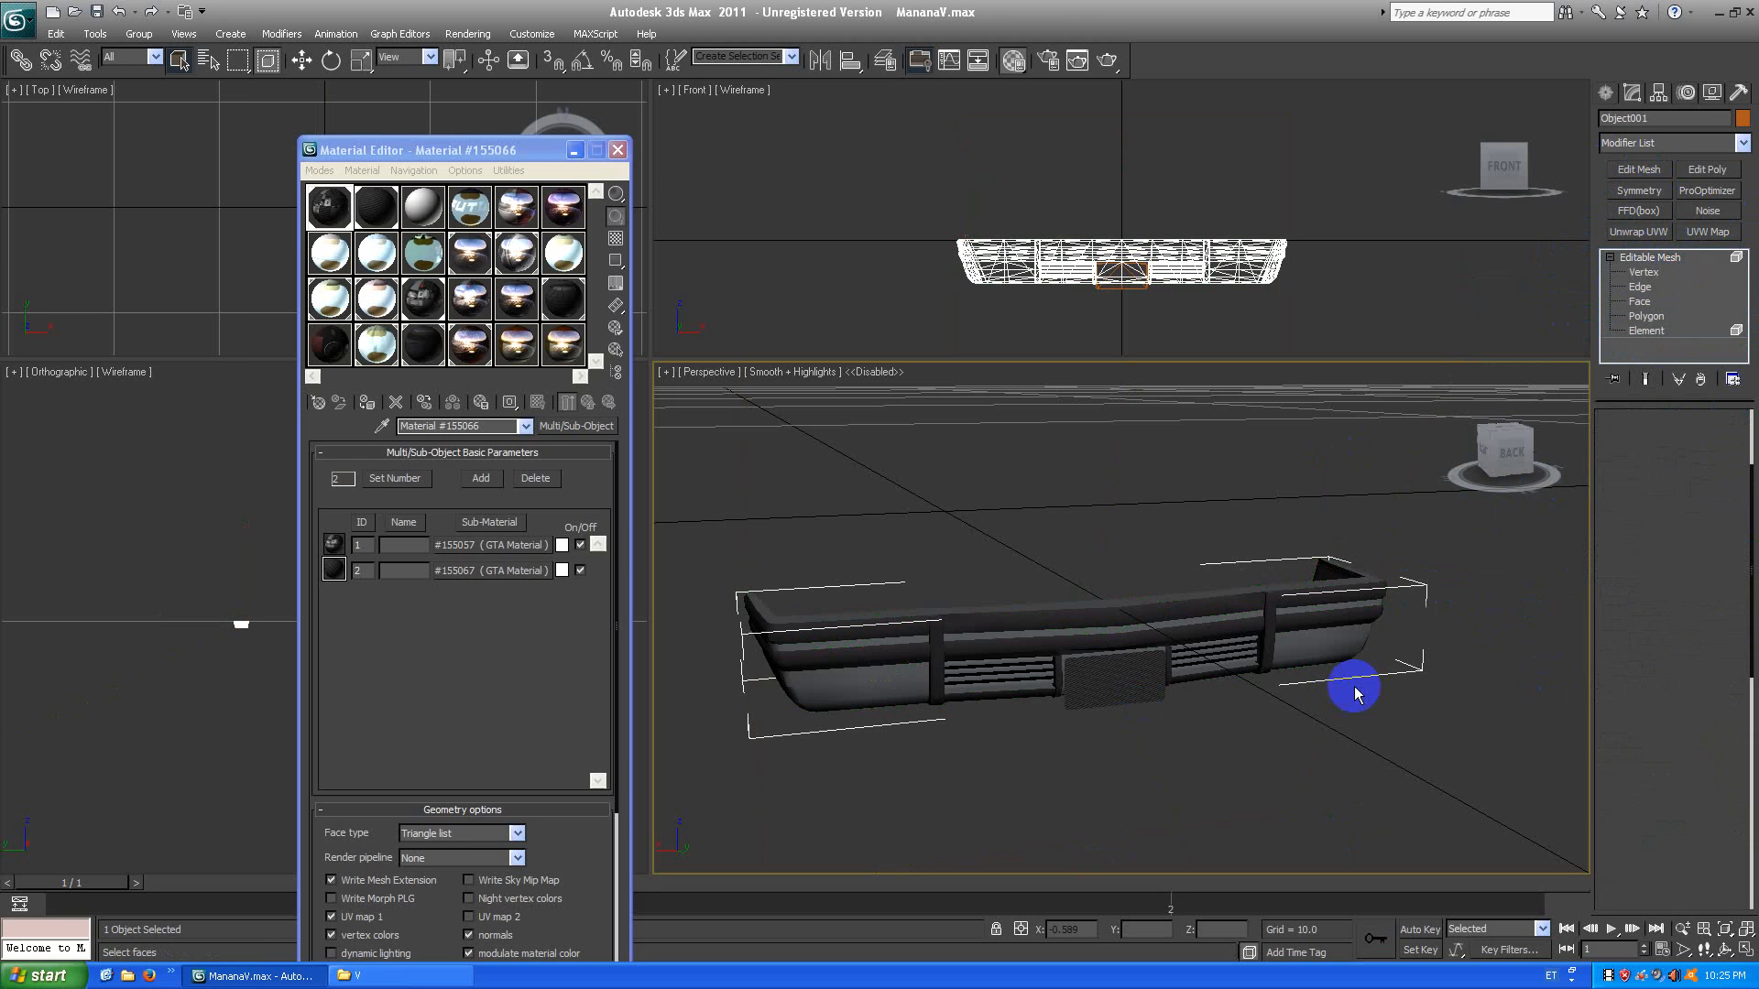
{"action": "left_click", "coordinate": [1306, 636]}
{"action": "left_click_drag", "start_coordinate": [1507, 472], "coordinate": [1475, 448]}
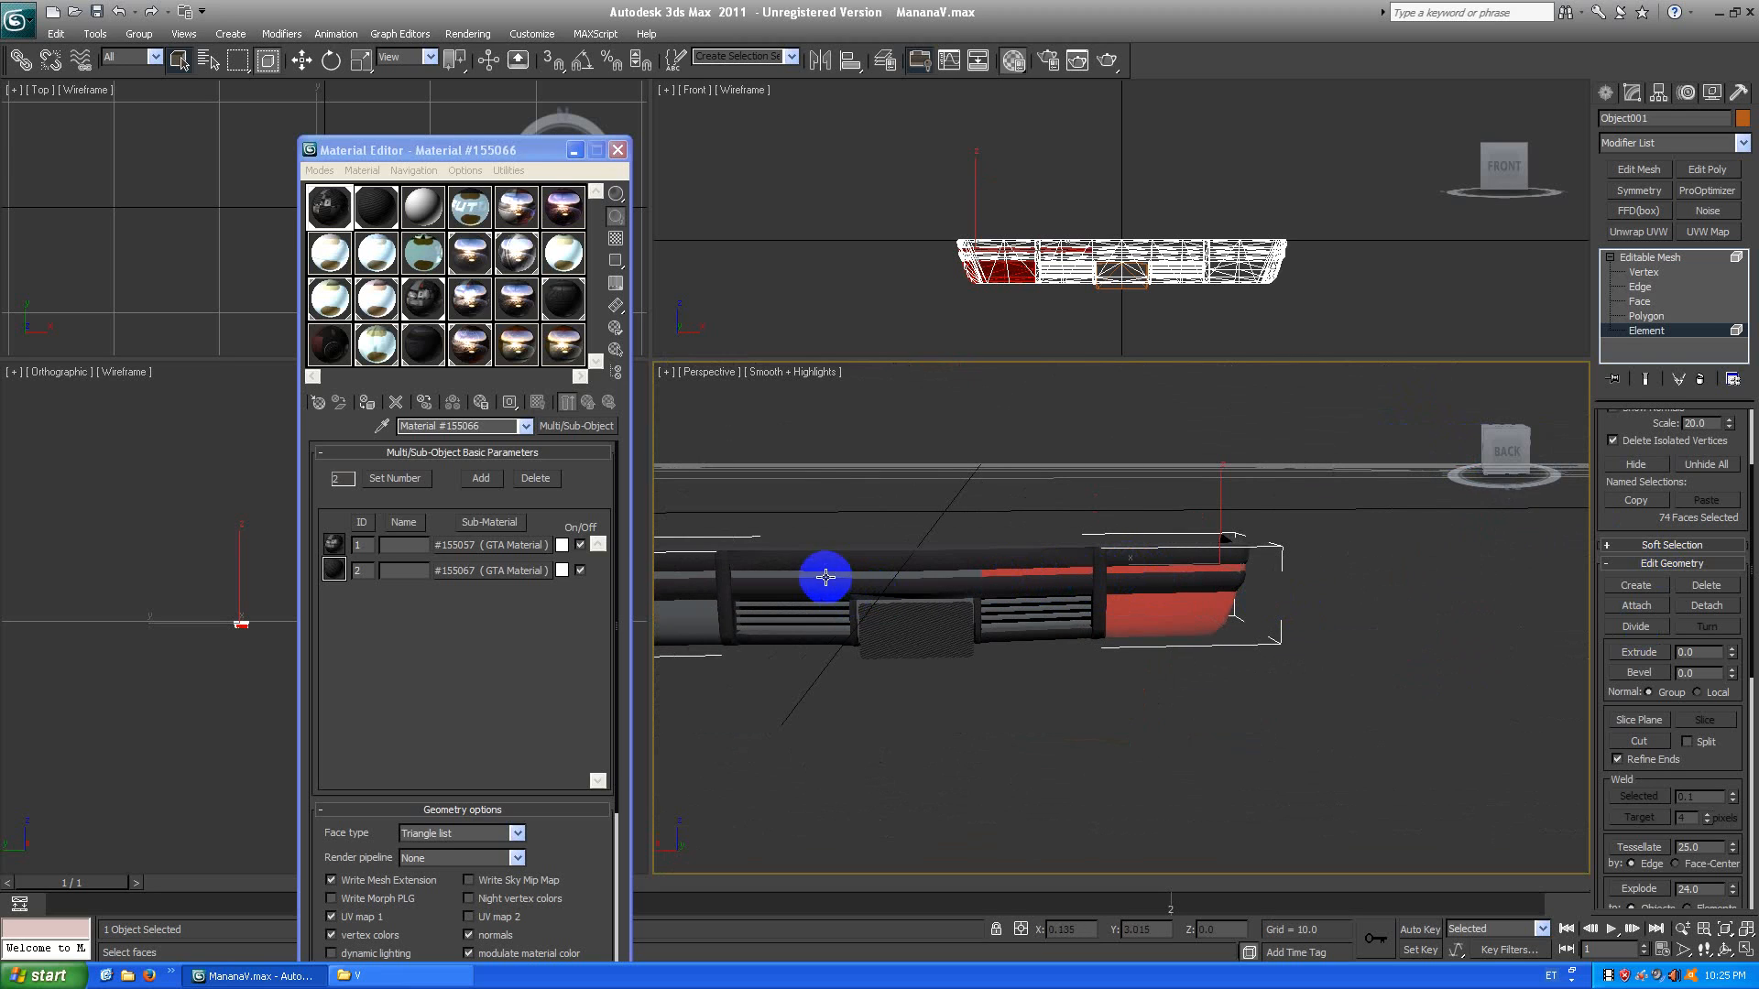
{"action": "left_click", "coordinate": [930, 576], "text": "ctrl"}
{"action": "middle_click_drag", "start_coordinate": [750, 596], "coordinate": [950, 569]}
{"action": "left_click", "coordinate": [979, 521], "text": "ctrl"}
{"action": "left_click", "coordinate": [971, 532], "text": "ctrl"}
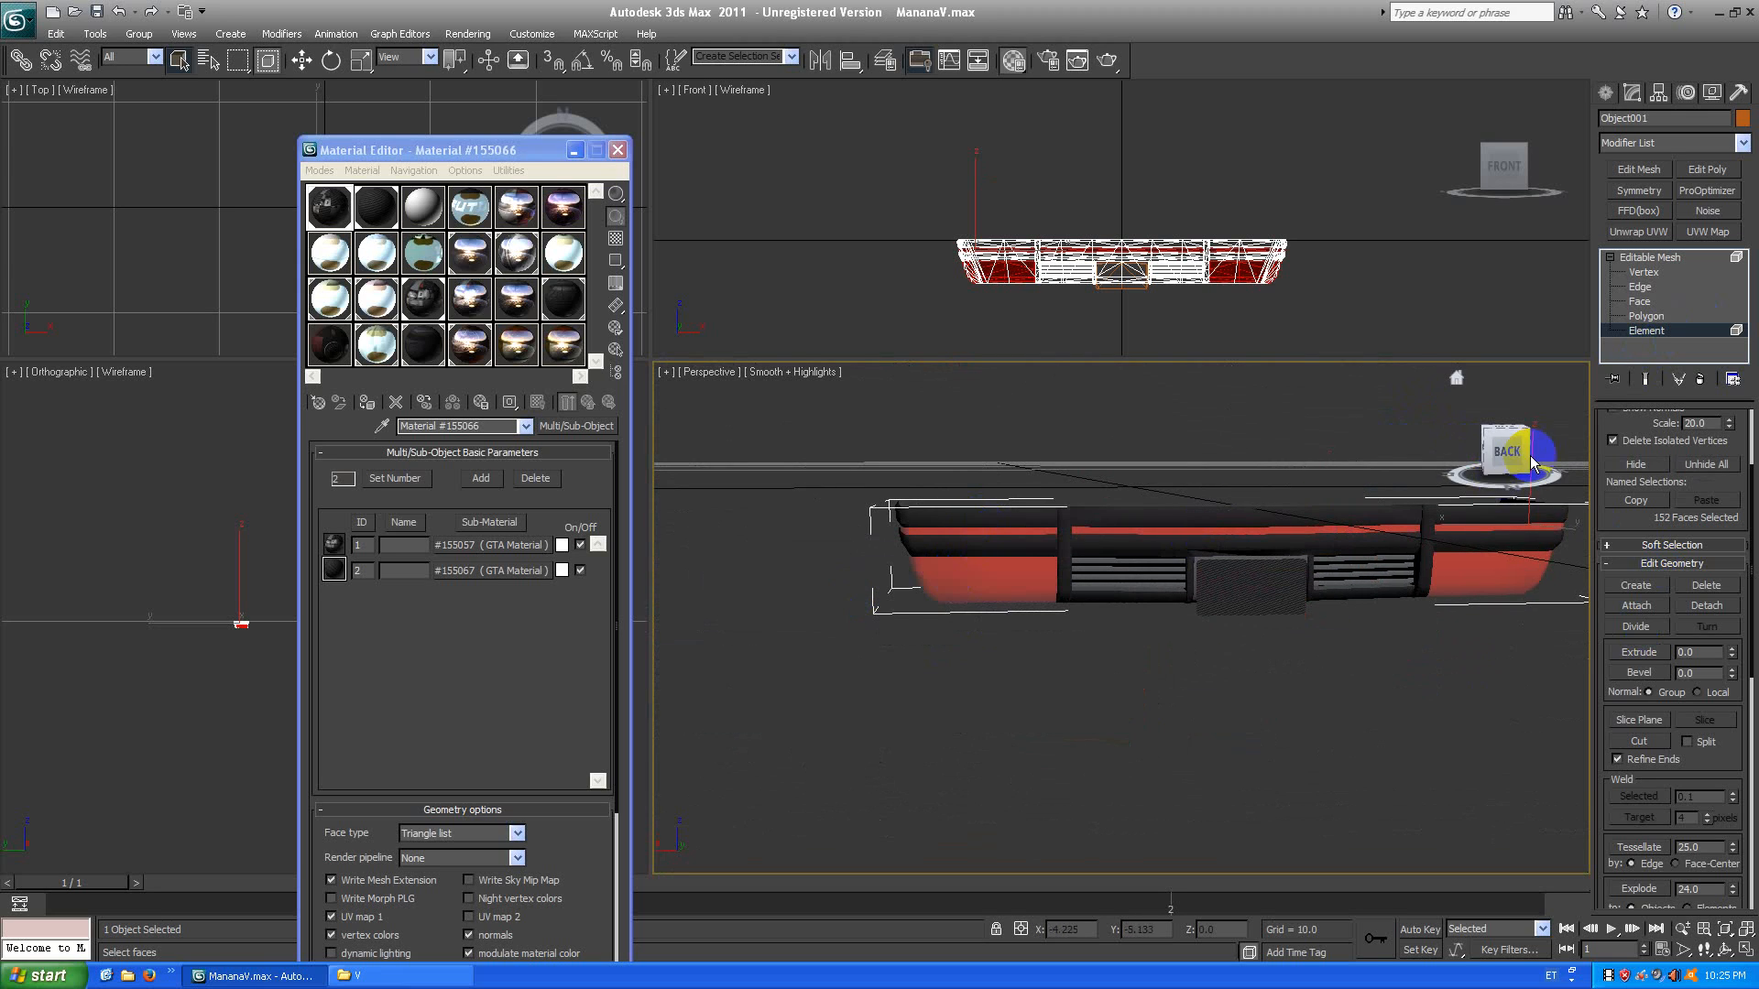
Add the flat top surface running along the whole bumper to the element selection.
{"action": "left_click_drag", "start_coordinate": [1503, 462], "coordinate": [1502, 456]}
{"action": "middle_click_drag", "start_coordinate": [1457, 518], "coordinate": [1222, 529]}
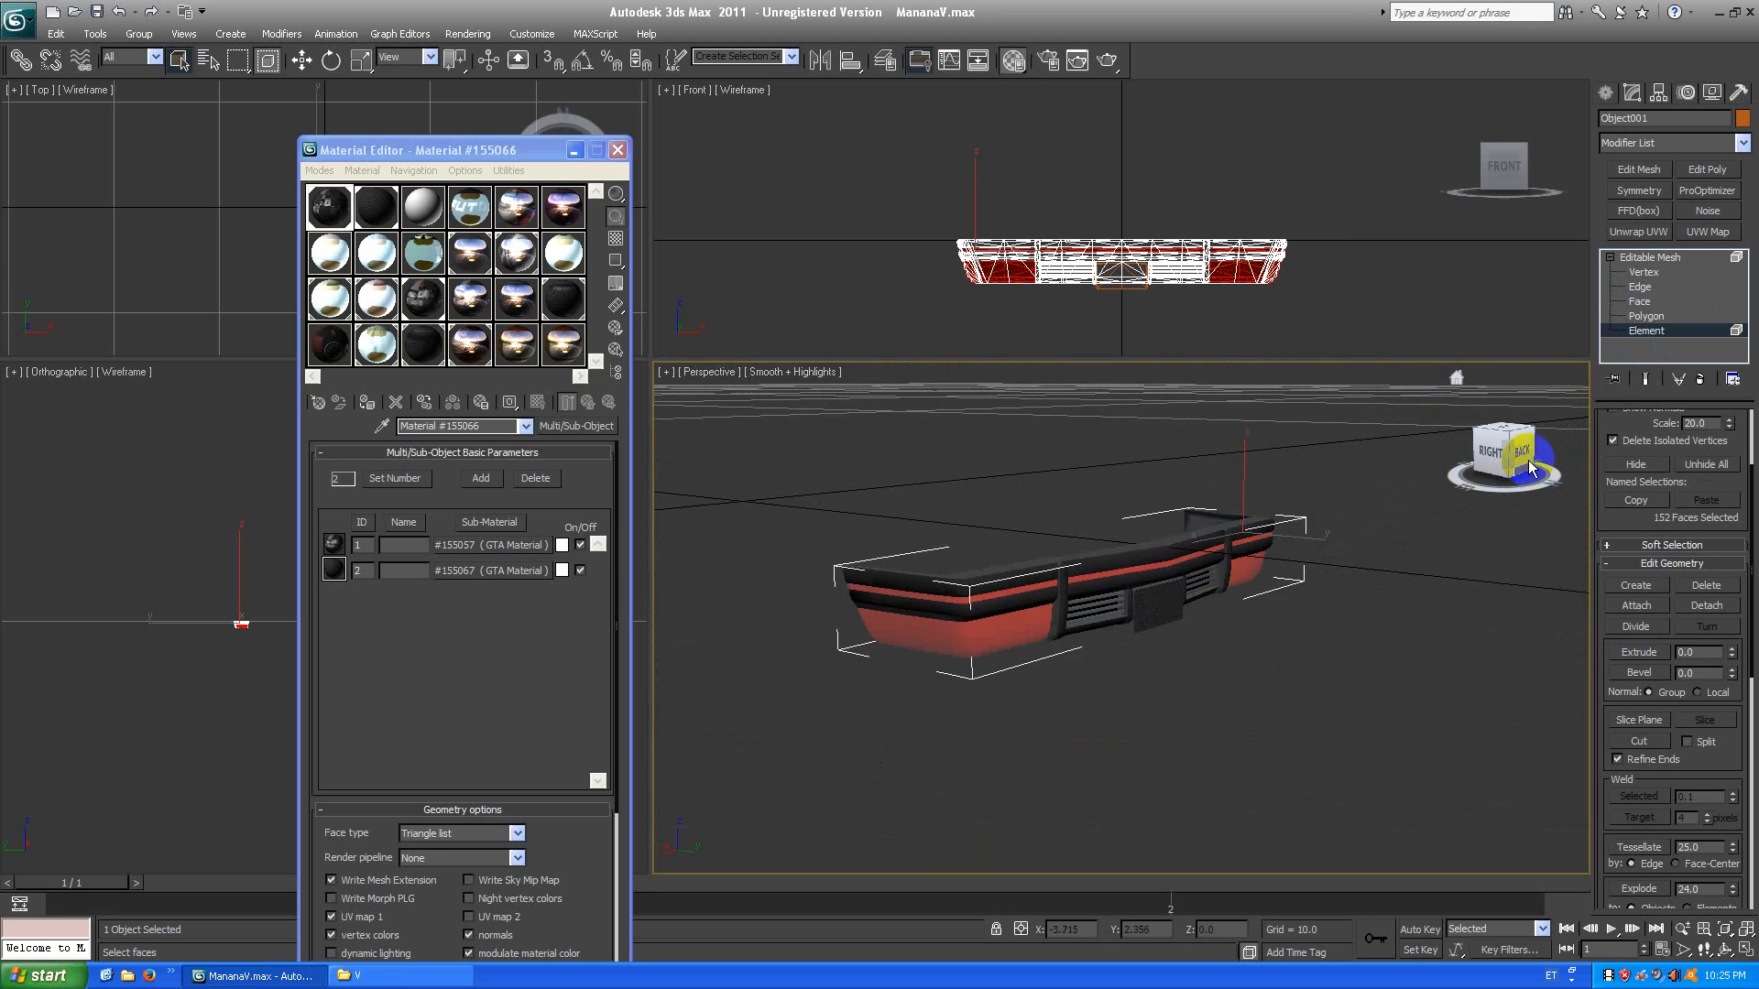
{"action": "left_click_drag", "start_coordinate": [1520, 460], "coordinate": [1502, 458]}
{"action": "scroll", "coordinate": [1127, 596], "scroll_direction": "up", "scroll_amount": 3}
{"action": "scroll", "coordinate": [1188, 620], "scroll_direction": "down", "scroll_amount": 3}
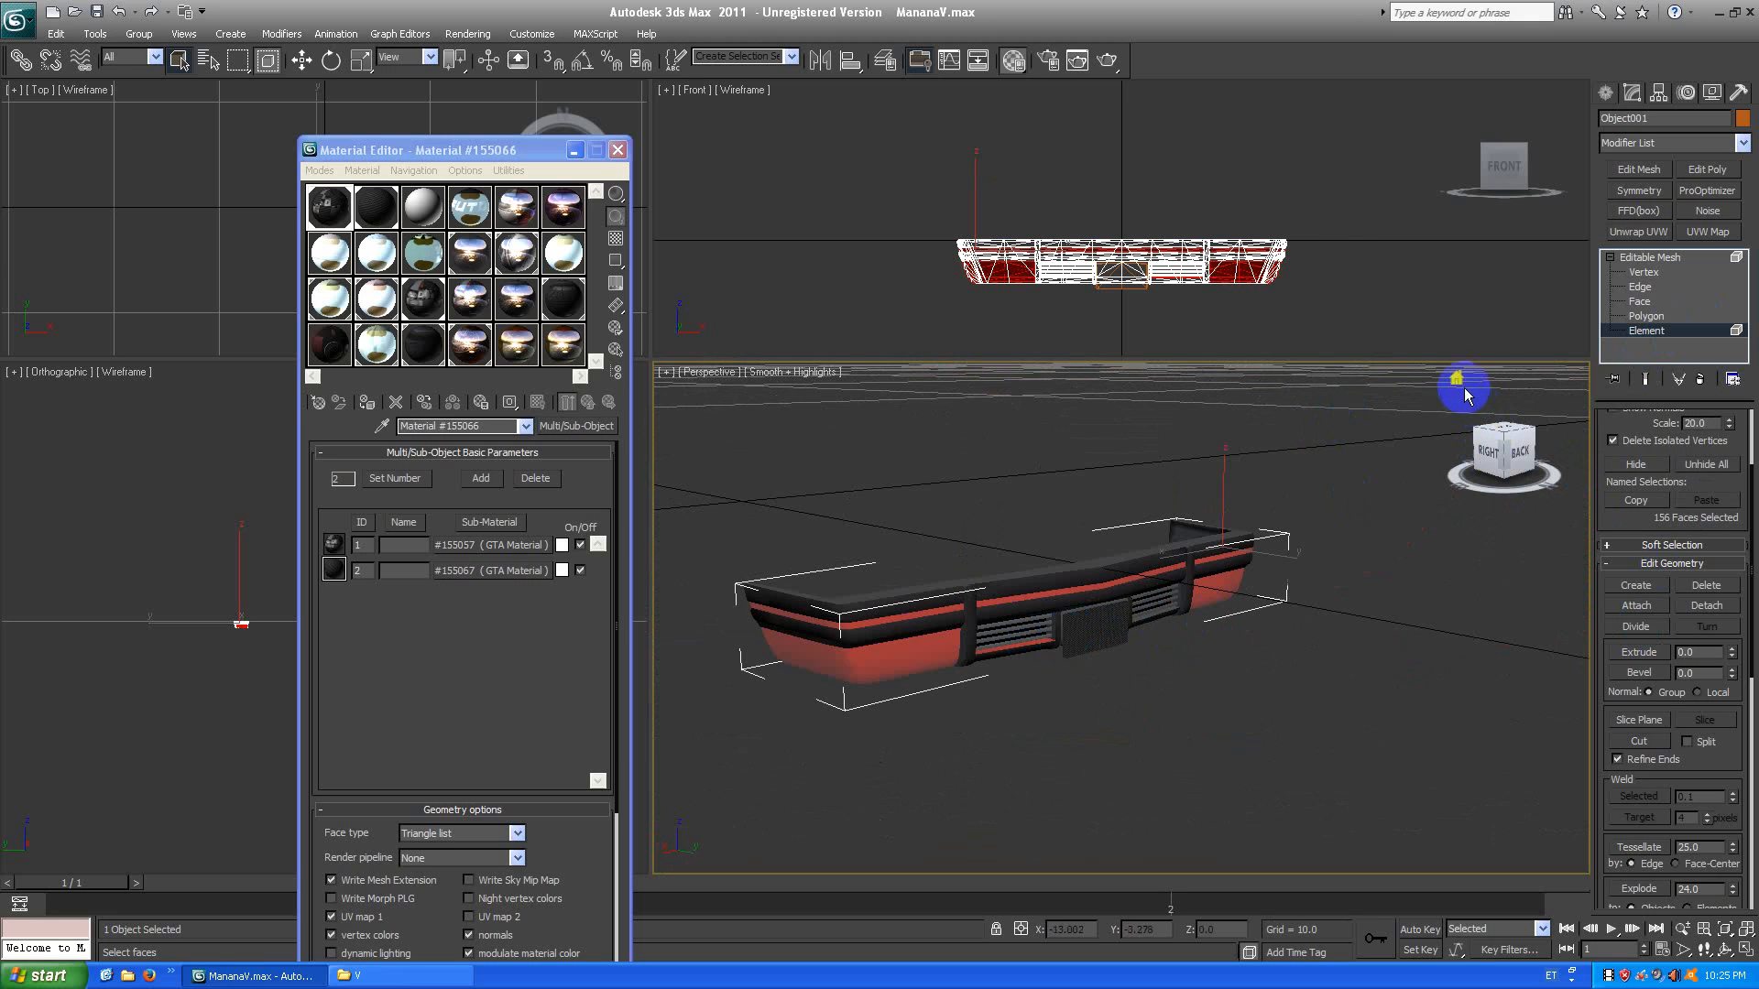
{"action": "left_click", "coordinate": [1458, 379]}
{"action": "scroll", "coordinate": [1109, 632], "scroll_direction": "up", "scroll_amount": 15}
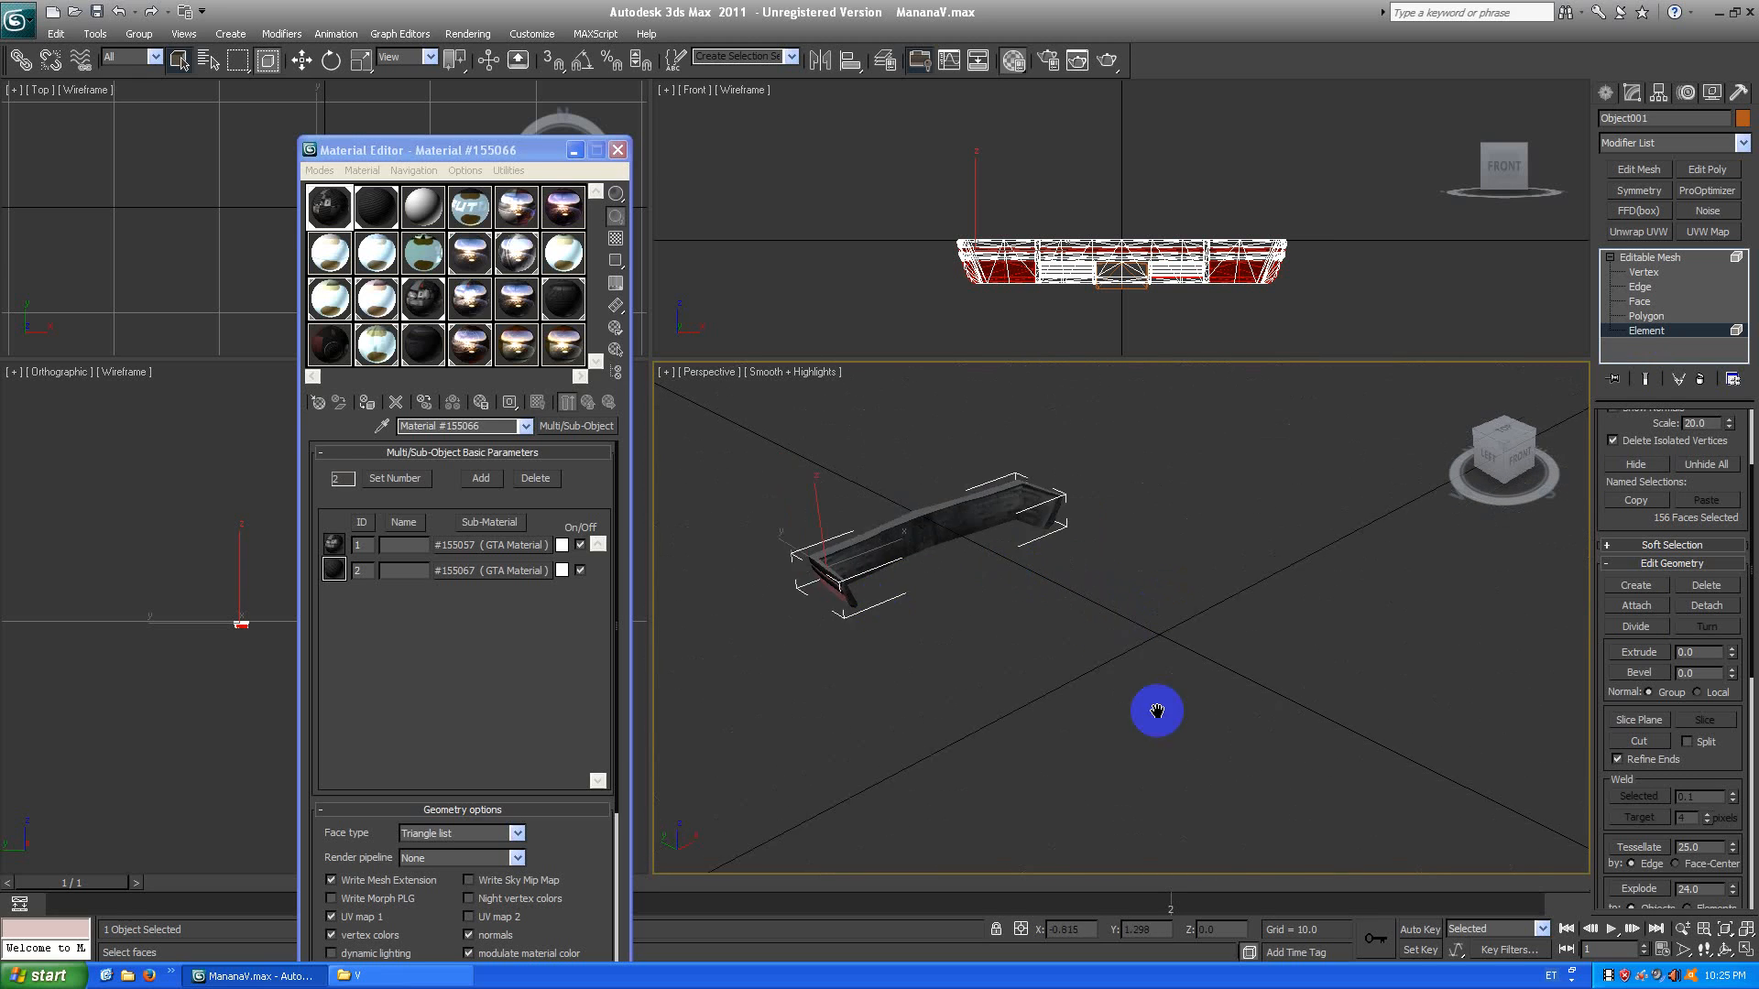
{"action": "middle_click_drag", "start_coordinate": [1015, 676], "coordinate": [1126, 558], "text": "alt"}
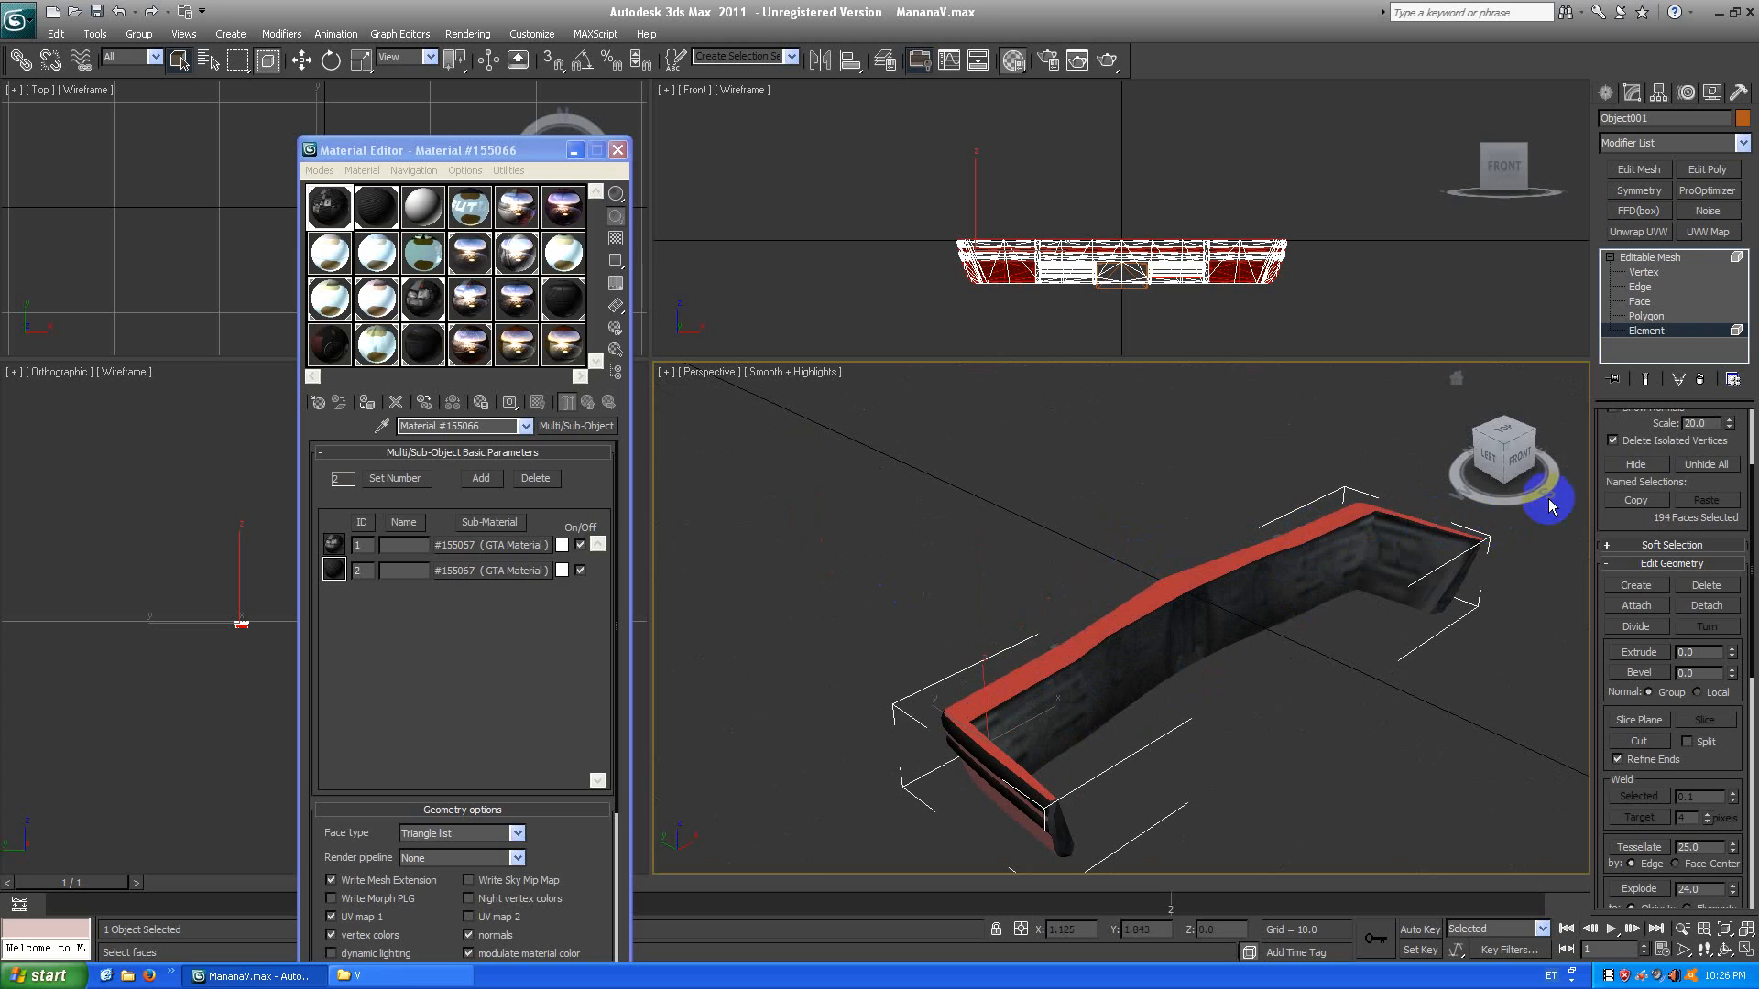
Add the grille slats and adjoining trim between the number plate and one vertical strap to the selection.
{"action": "left_click", "coordinate": [1477, 450]}
{"action": "middle_click_drag", "start_coordinate": [1062, 704], "coordinate": [1155, 527]}
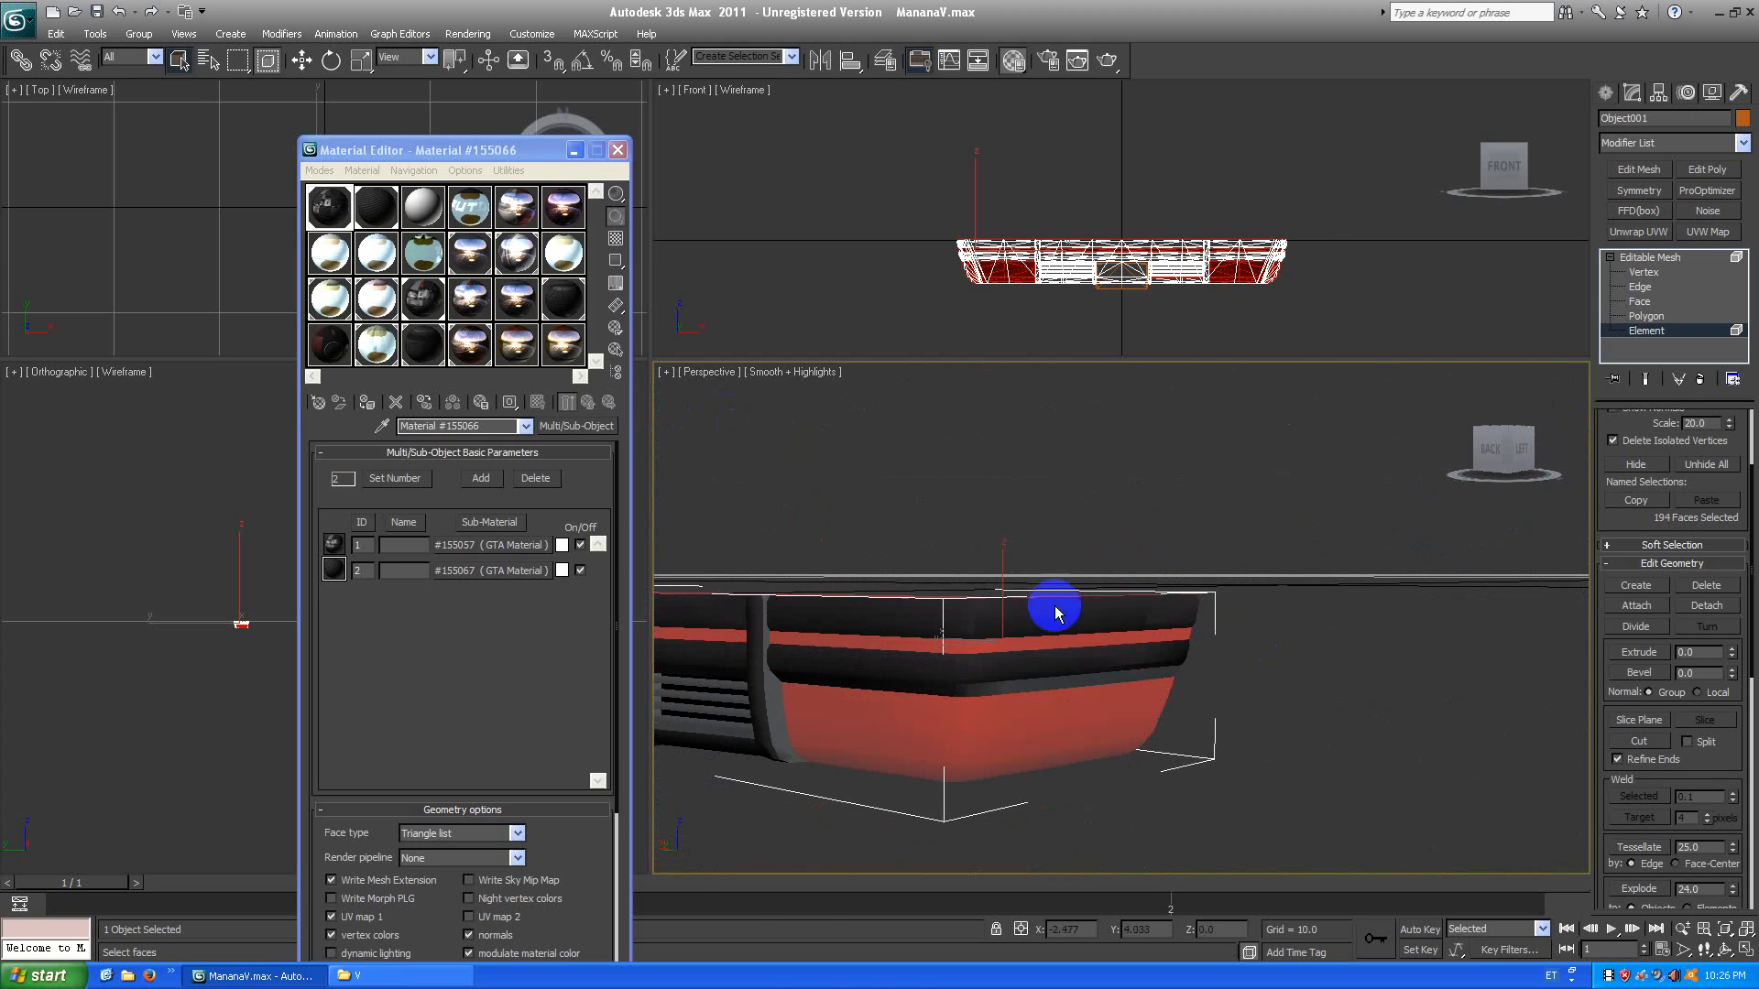
{"action": "middle_click_drag", "start_coordinate": [945, 688], "coordinate": [1090, 661]}
{"action": "left_click", "coordinate": [1061, 644], "text": "ctrl"}
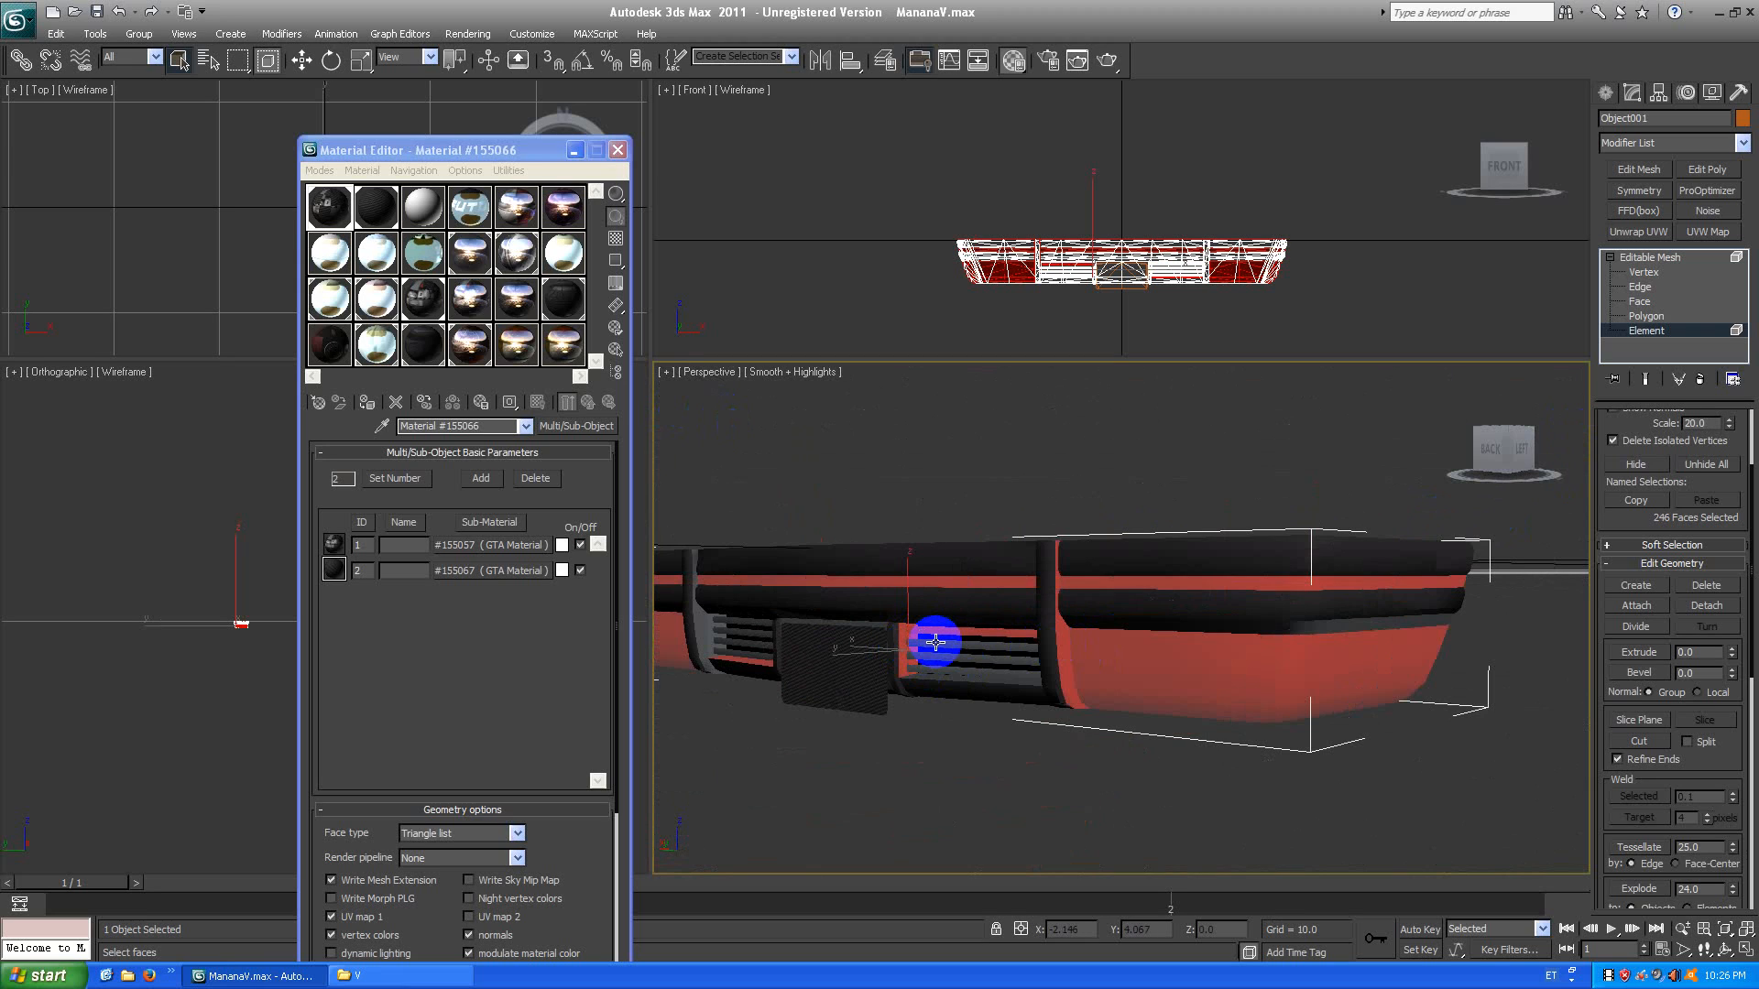
{"action": "left_click", "coordinate": [942, 675], "text": "ctrl"}
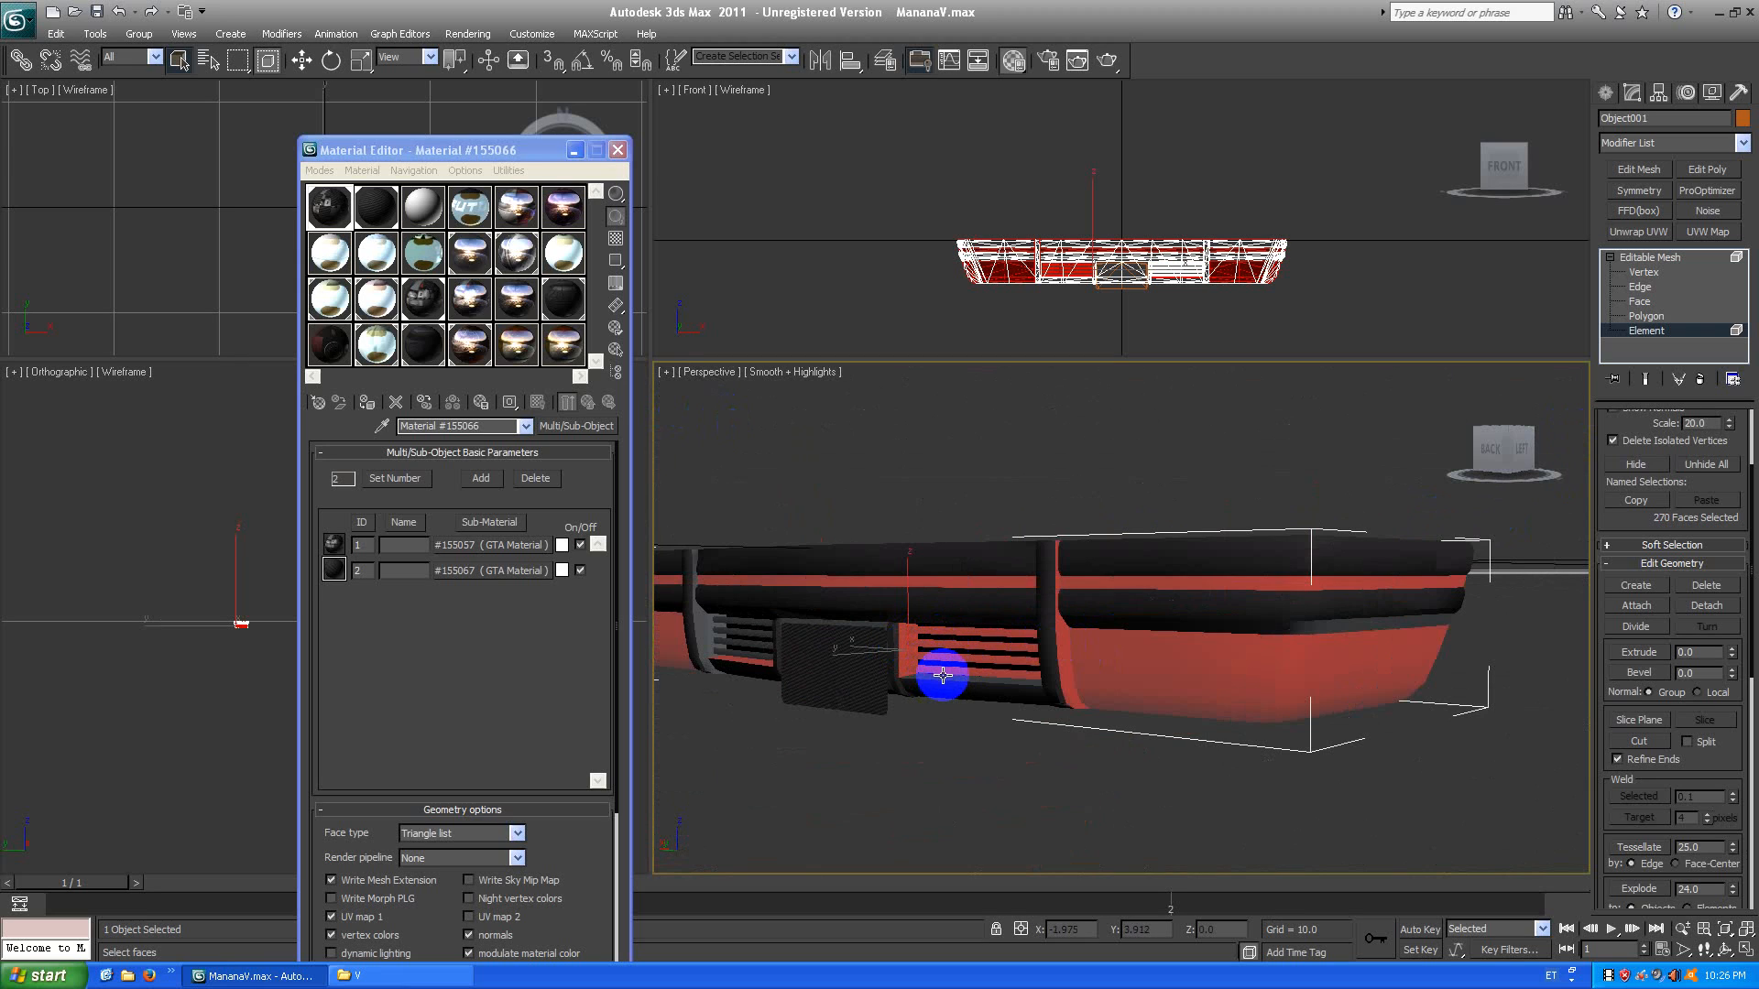
{"action": "left_click", "coordinate": [1004, 668], "text": "ctrl"}
Add the lower panel beneath the selected grille and the strip under the number plate to the selection.
{"action": "left_click_drag", "start_coordinate": [1493, 491], "coordinate": [1531, 428]}
{"action": "left_click", "coordinate": [994, 506], "text": "ctrl"}
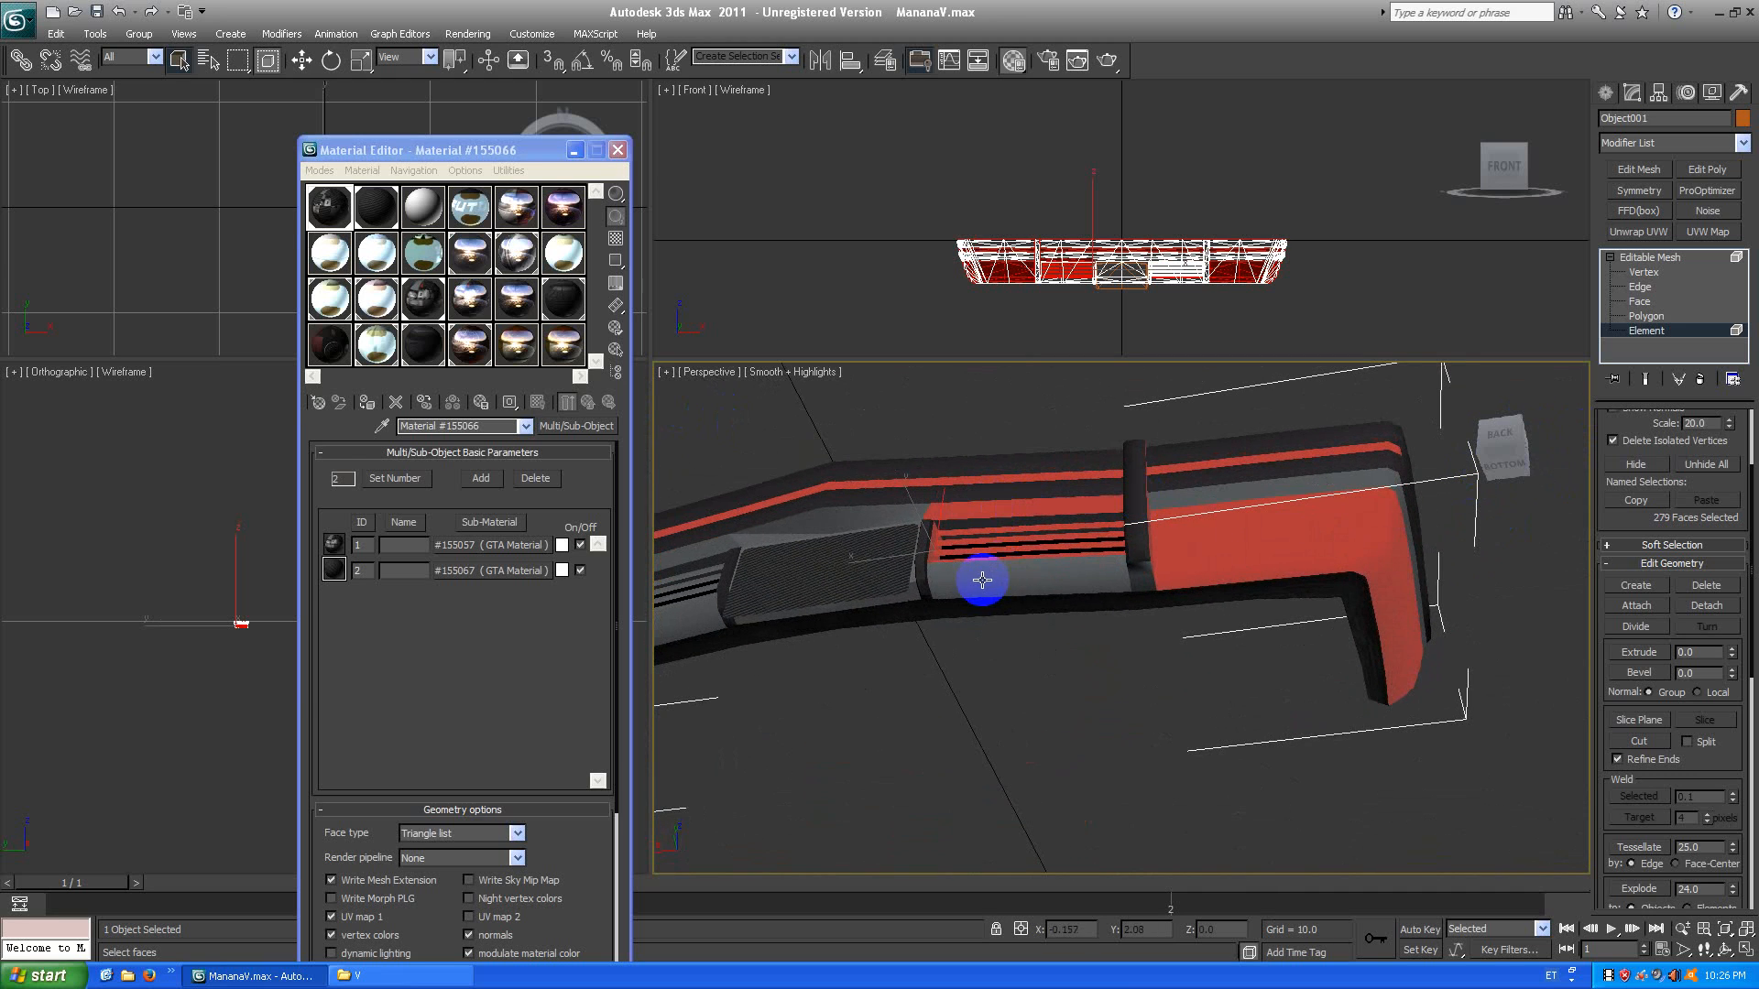
{"action": "left_click", "coordinate": [982, 580], "text": "ctrl"}
{"action": "left_click", "coordinate": [908, 595], "text": "ctrl"}
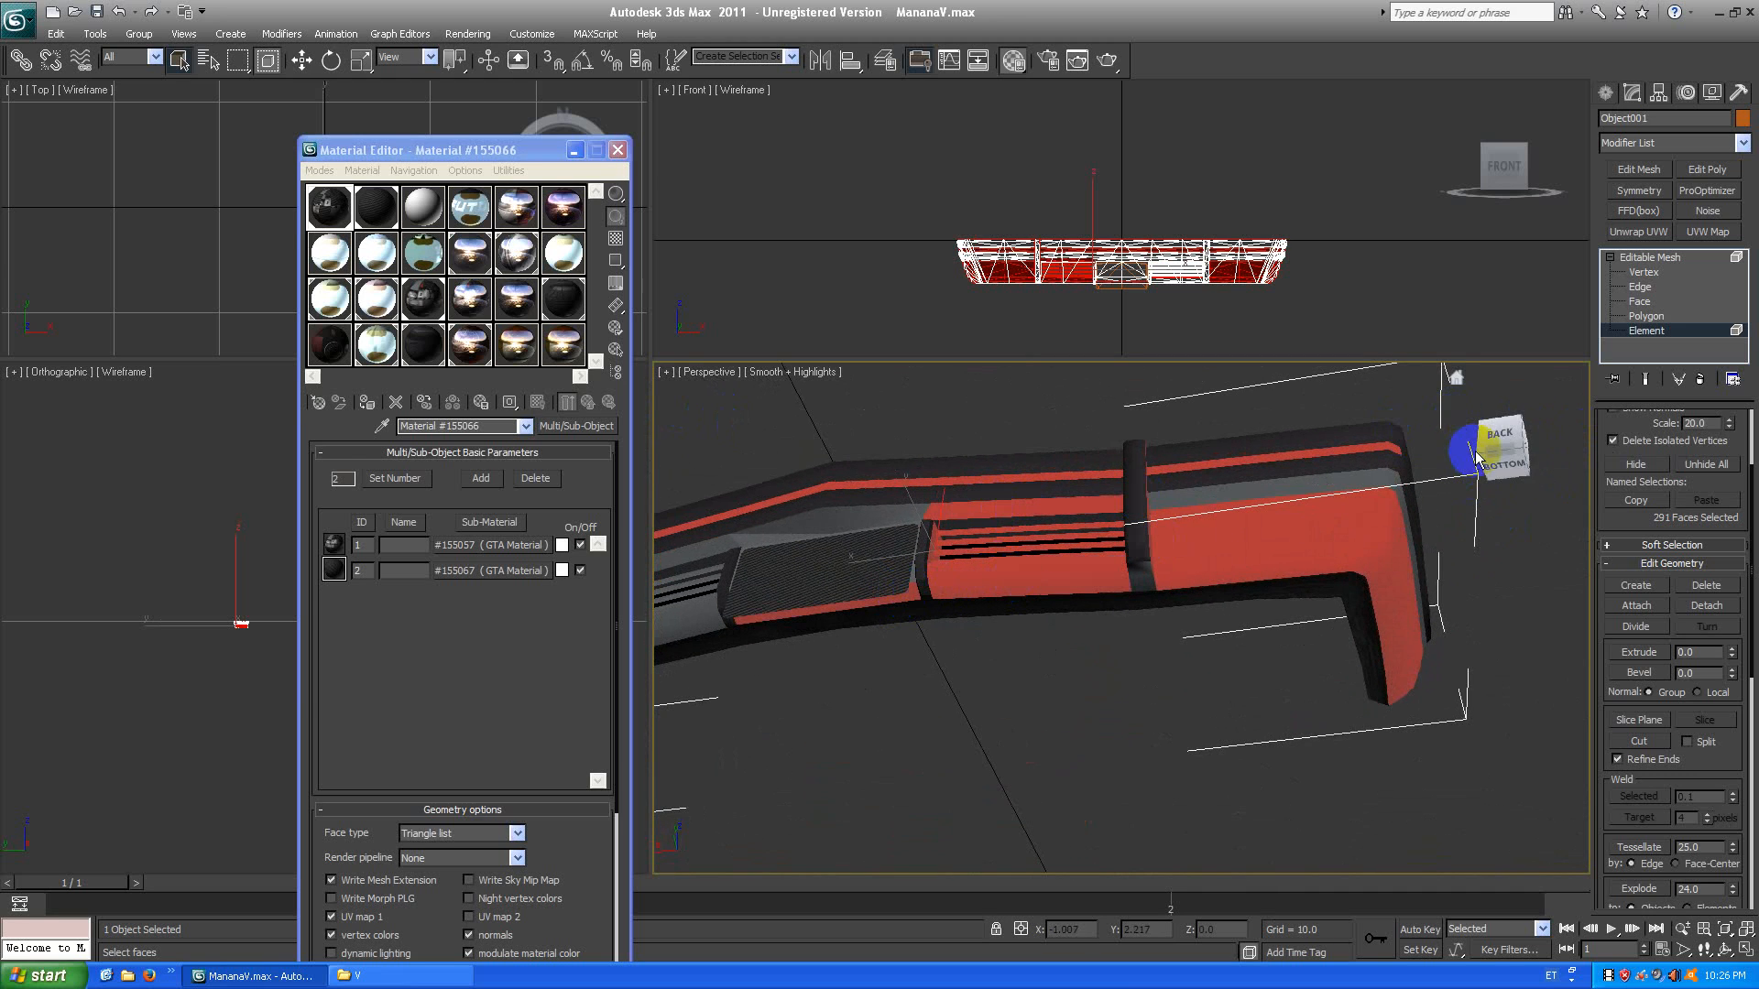
Add the lower panel, grille slats and surrounding trim on the other side of the number plate to the selection.
{"action": "left_click_drag", "start_coordinate": [1477, 450], "coordinate": [1555, 452]}
{"action": "middle_click_drag", "start_coordinate": [962, 590], "coordinate": [1170, 720]}
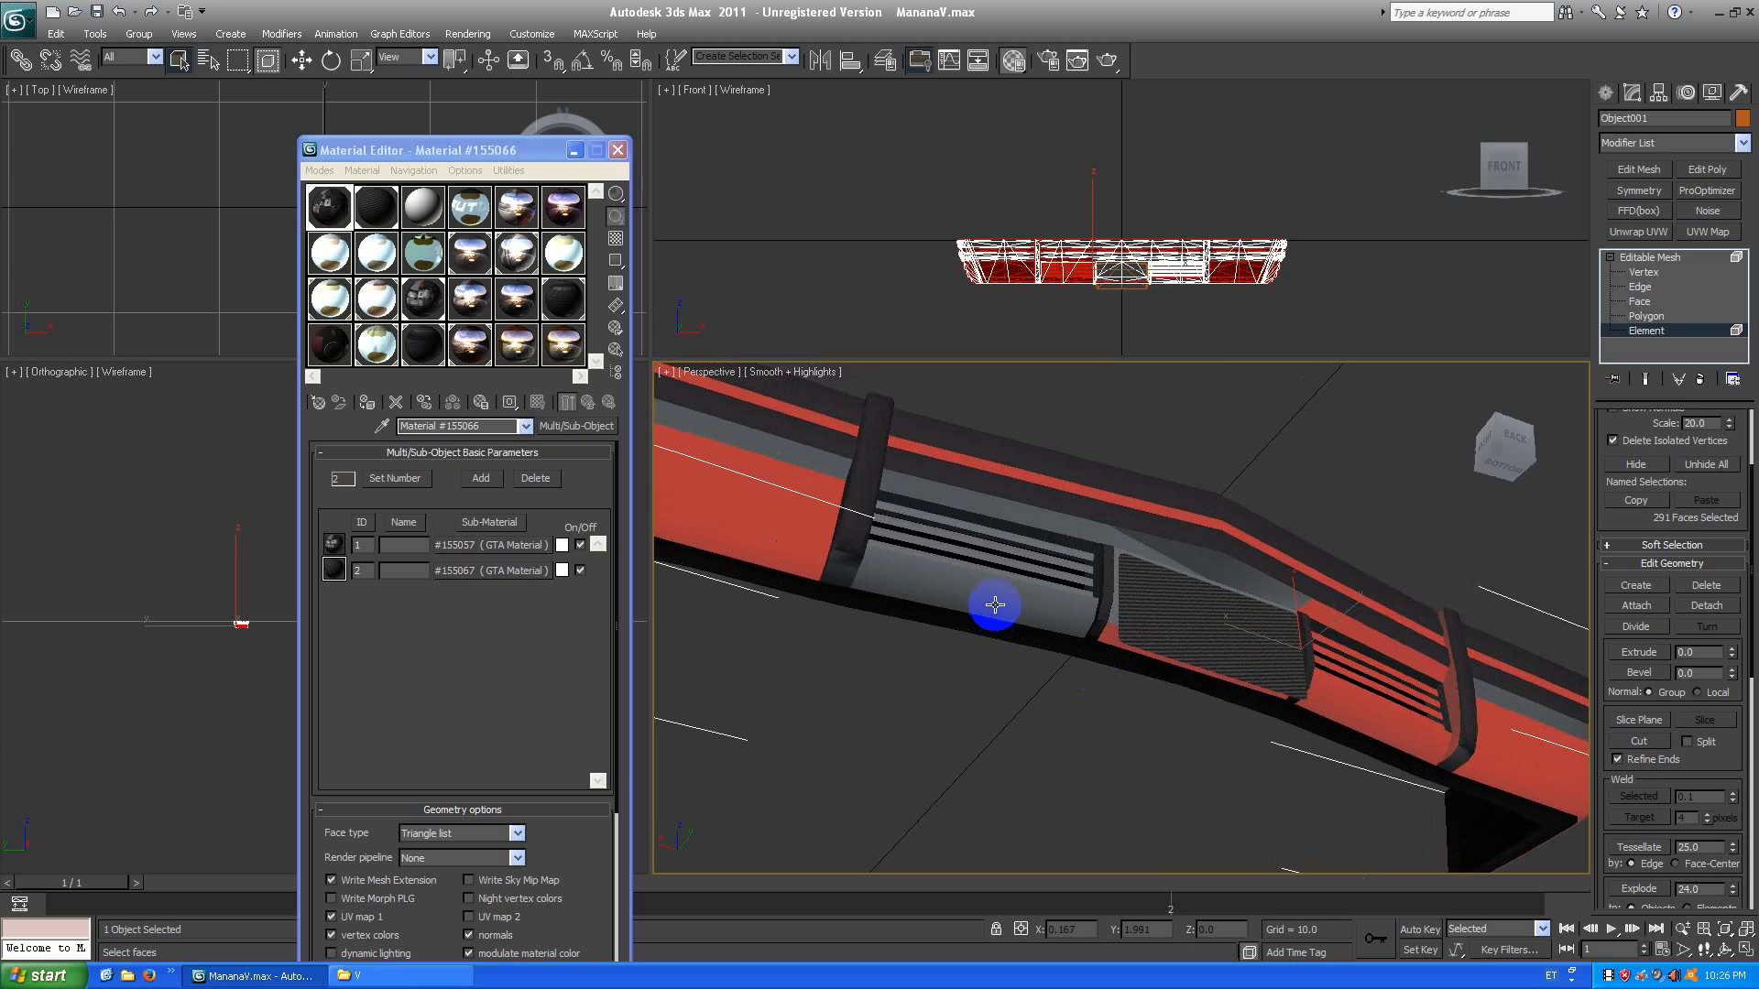
{"action": "left_click", "coordinate": [995, 605], "text": "ctrl"}
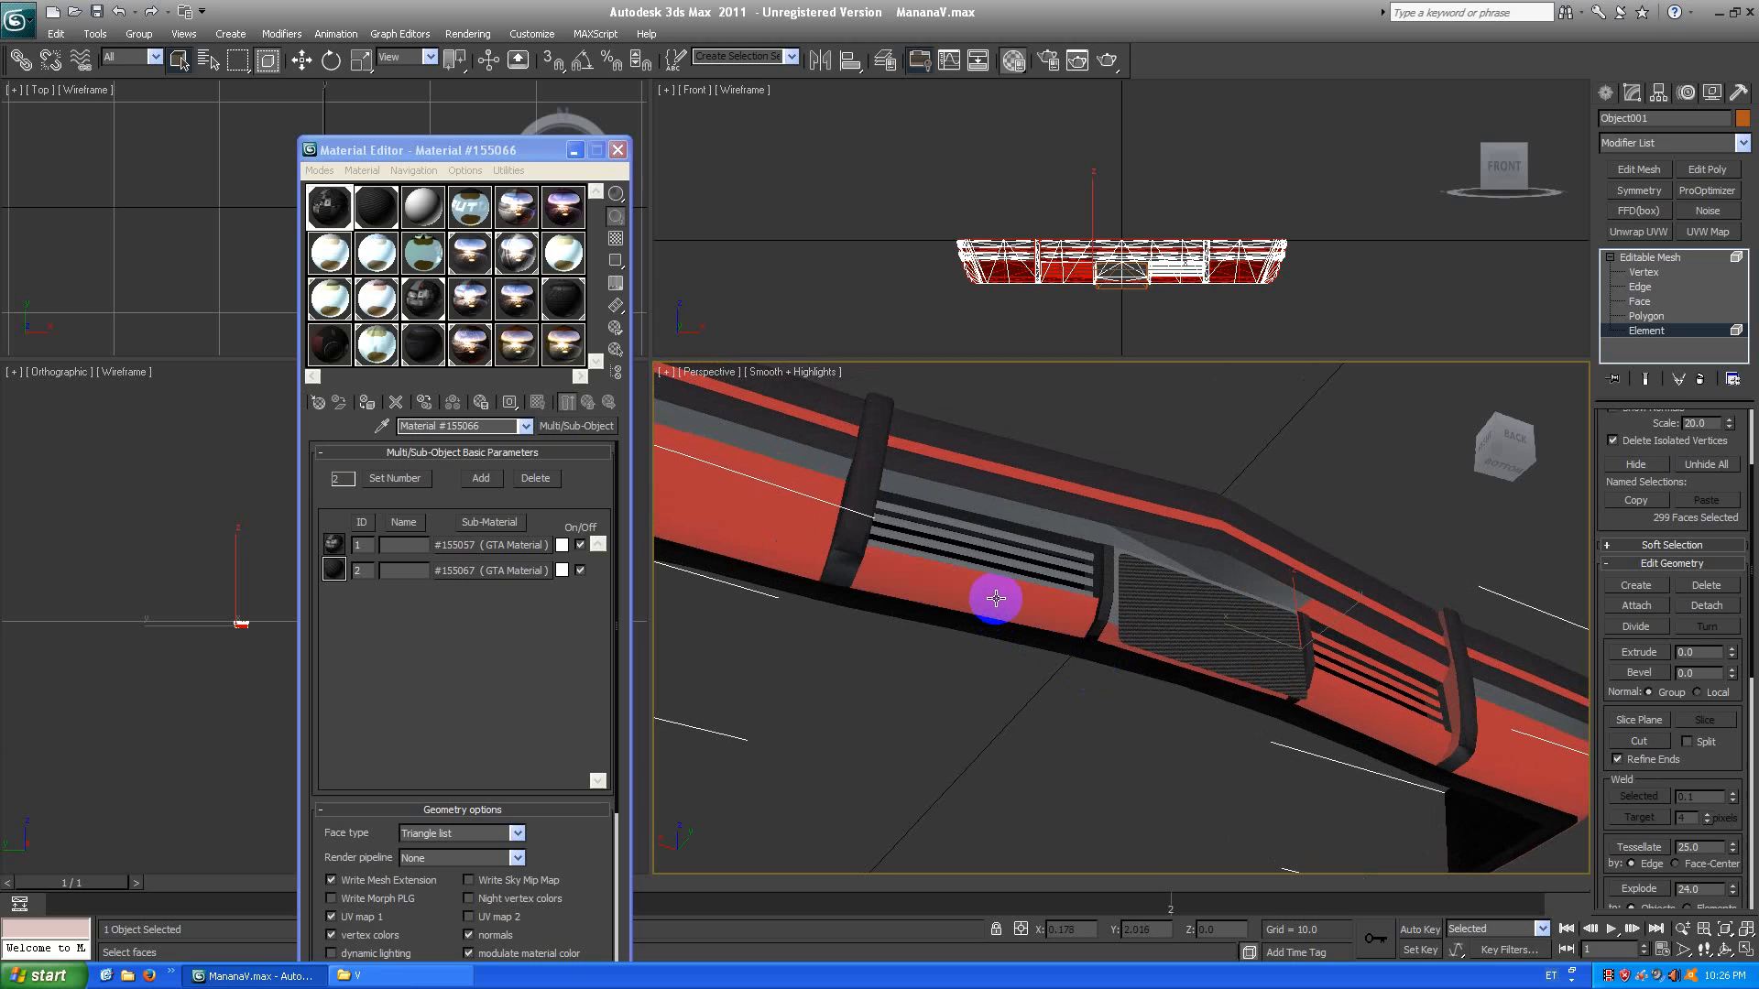
{"action": "left_click", "coordinate": [1178, 549], "text": "ctrl"}
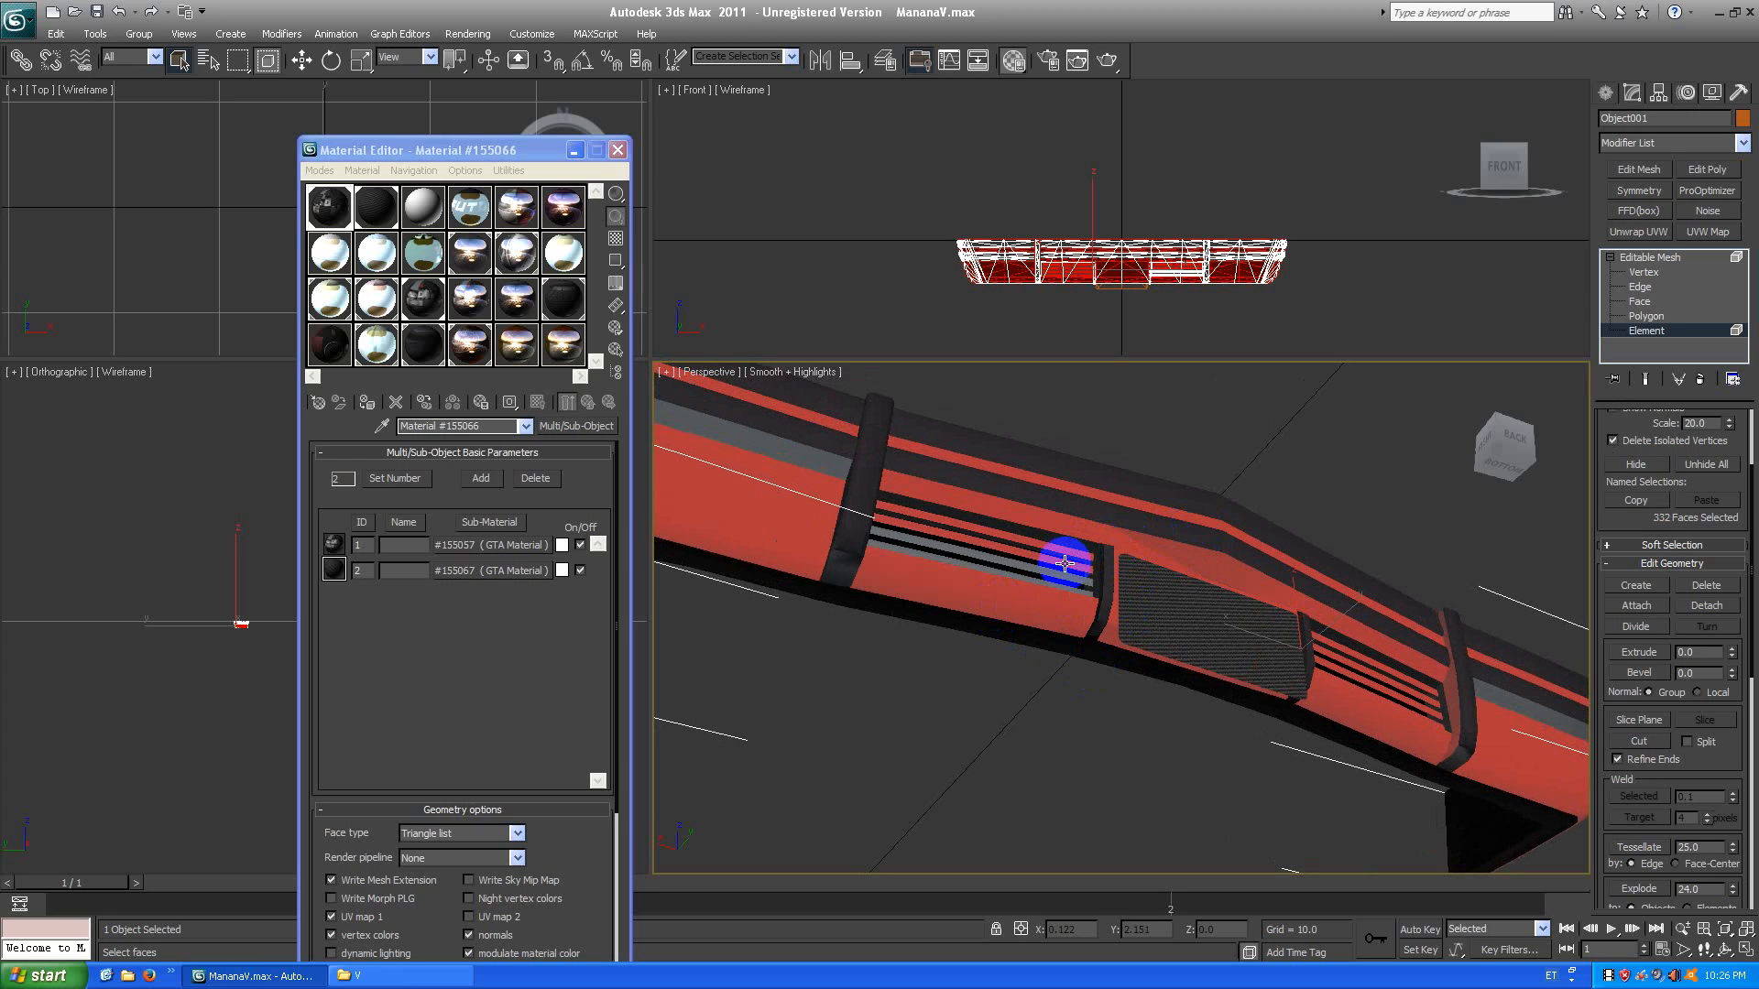
{"action": "middle_click_drag", "start_coordinate": [849, 500], "coordinate": [1043, 601]}
{"action": "left_click", "coordinate": [870, 527], "text": "ctrl"}
{"action": "left_click_drag", "start_coordinate": [1489, 464], "coordinate": [1452, 475]}
{"action": "middle_click_drag", "start_coordinate": [1299, 644], "coordinate": [1292, 617]}
{"action": "scroll", "coordinate": [1291, 617], "scroll_direction": "down", "scroll_amount": 3}
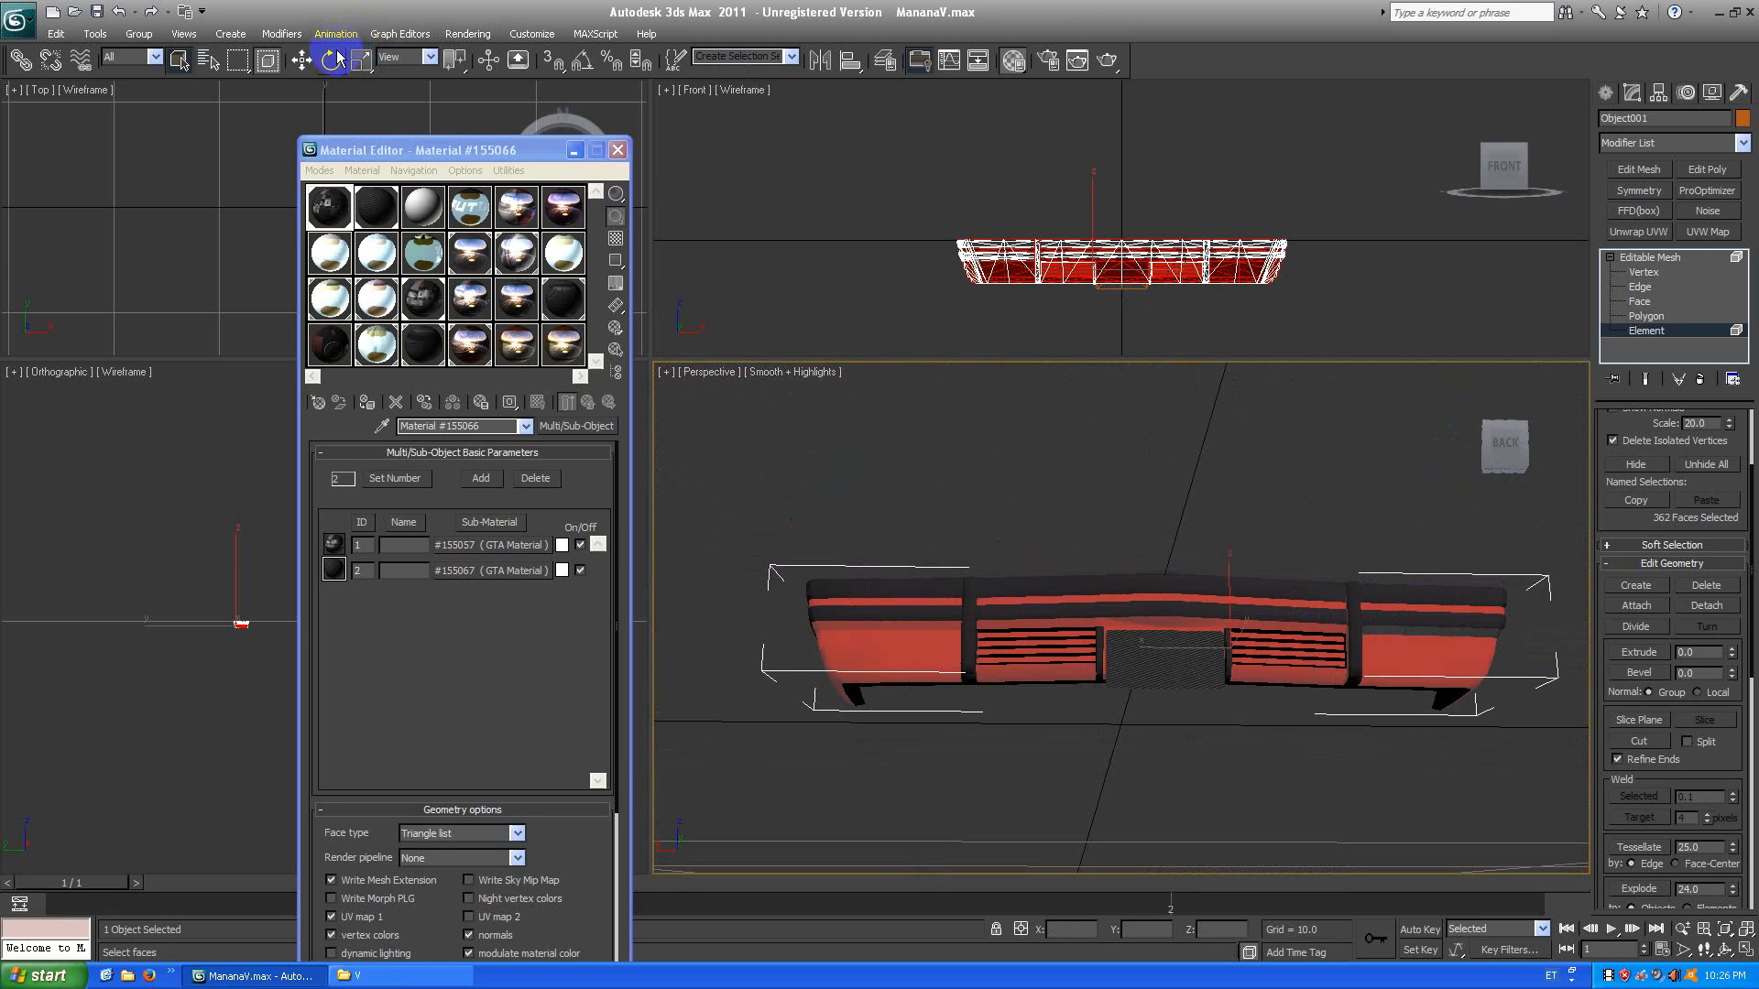
Move the selected elements straight up, clear of the bumper, to check for missed pieces.
{"action": "left_click", "coordinate": [302, 60]}
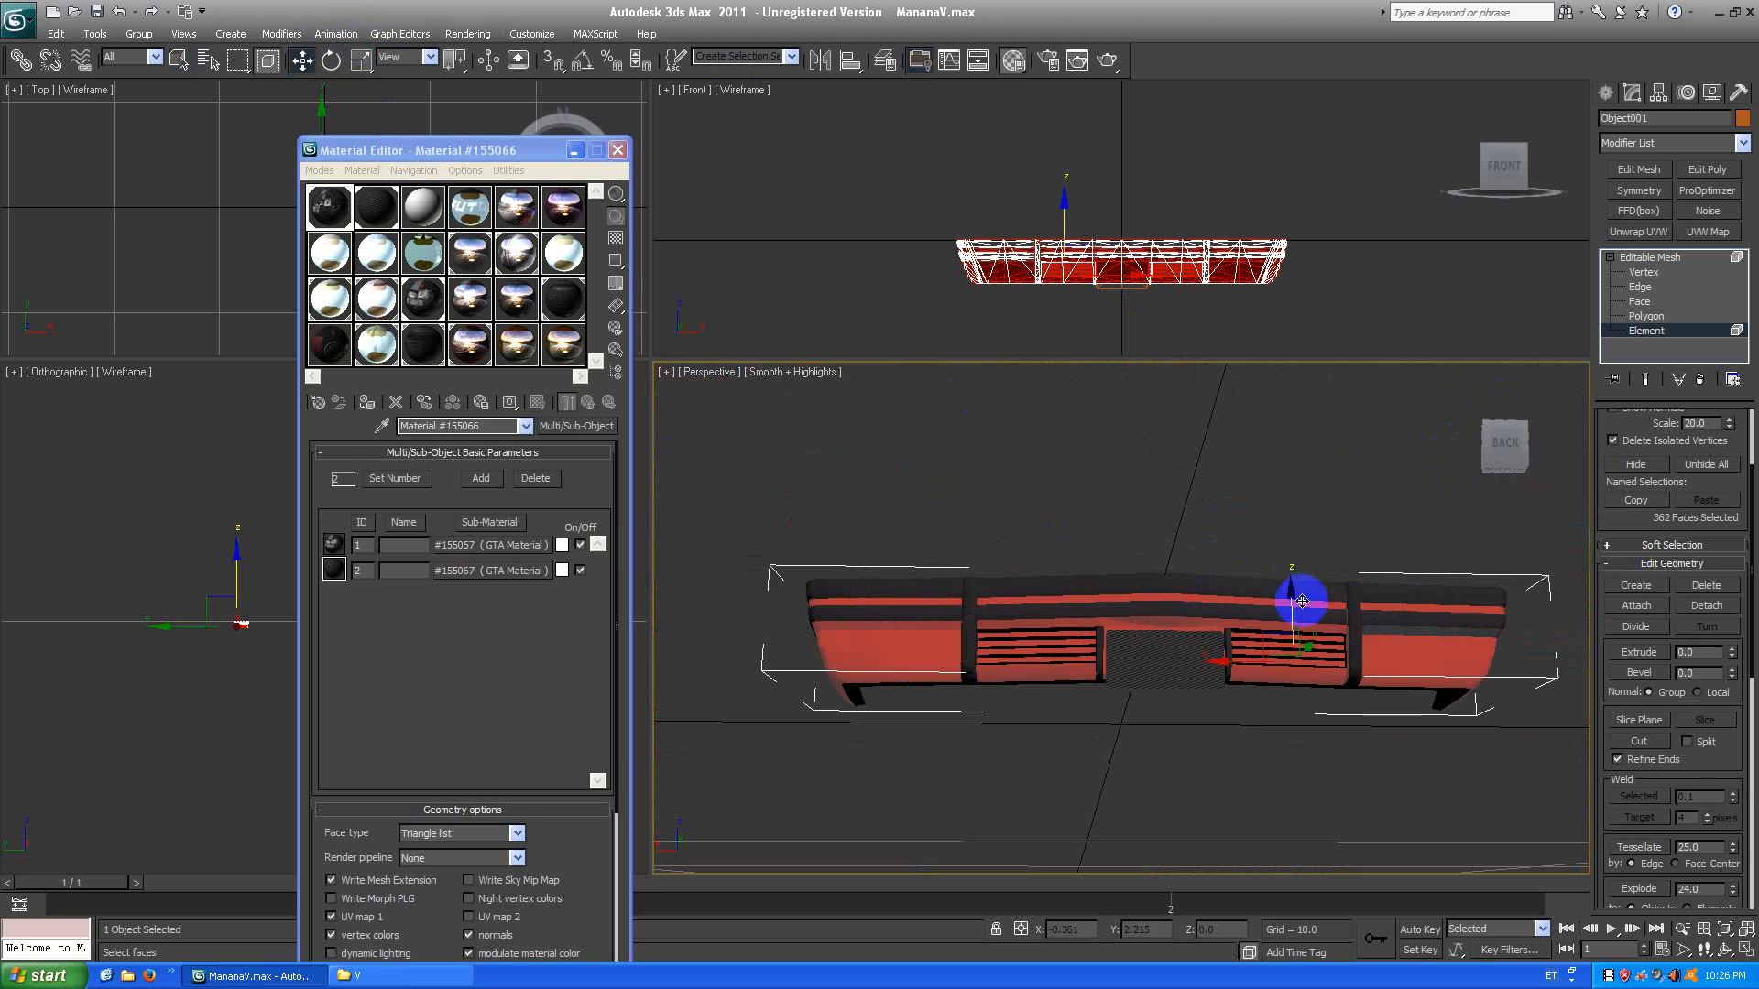
{"action": "left_click_drag", "start_coordinate": [1301, 601], "coordinate": [1264, 396]}
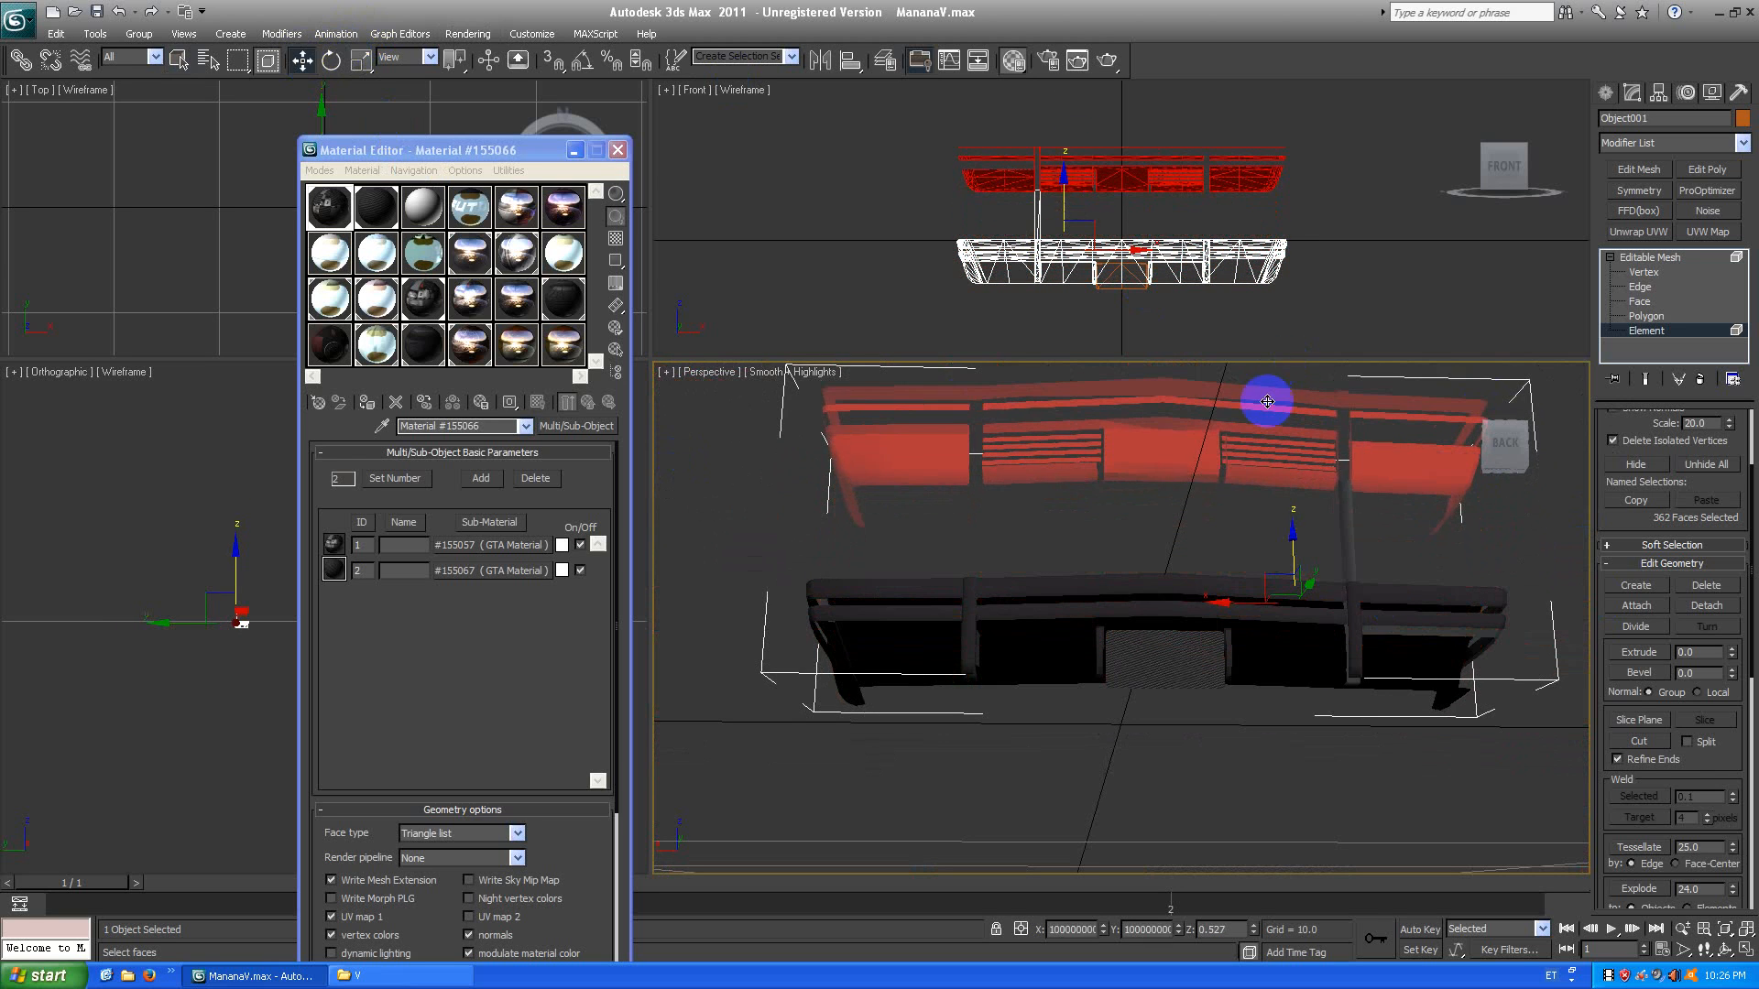
{"action": "left_click_drag", "start_coordinate": [1517, 446], "coordinate": [1346, 440]}
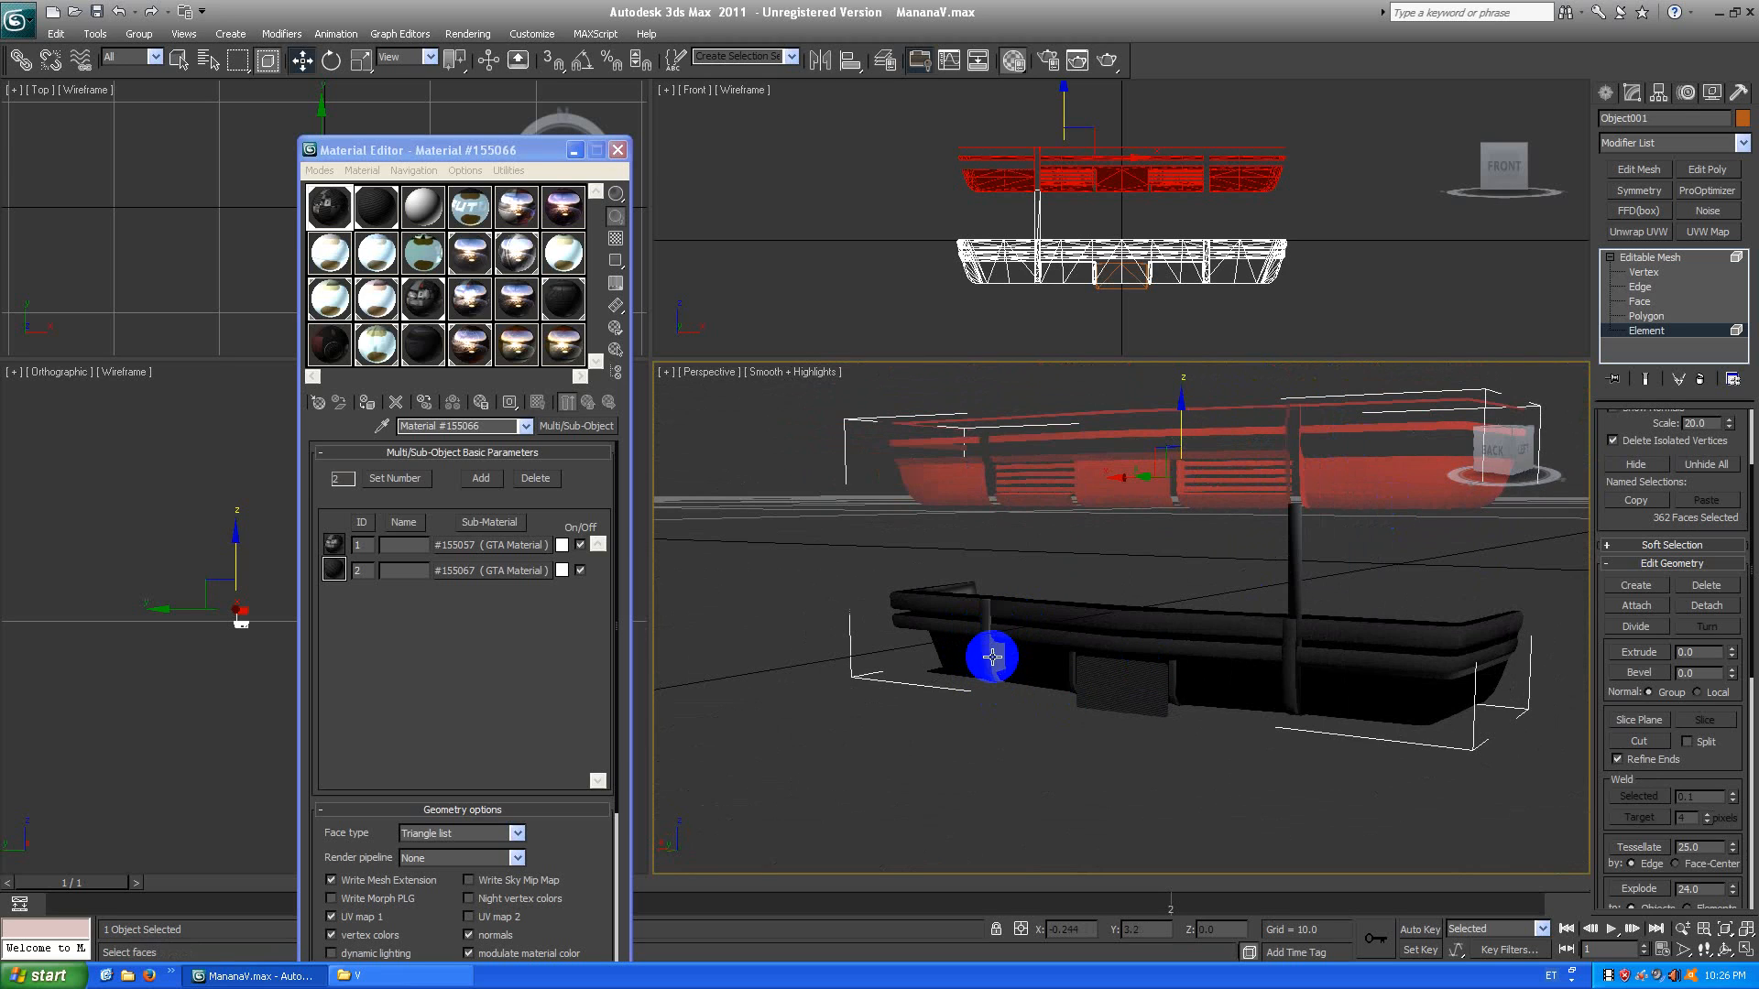
{"action": "scroll", "coordinate": [921, 674], "scroll_direction": "up", "scroll_amount": 2}
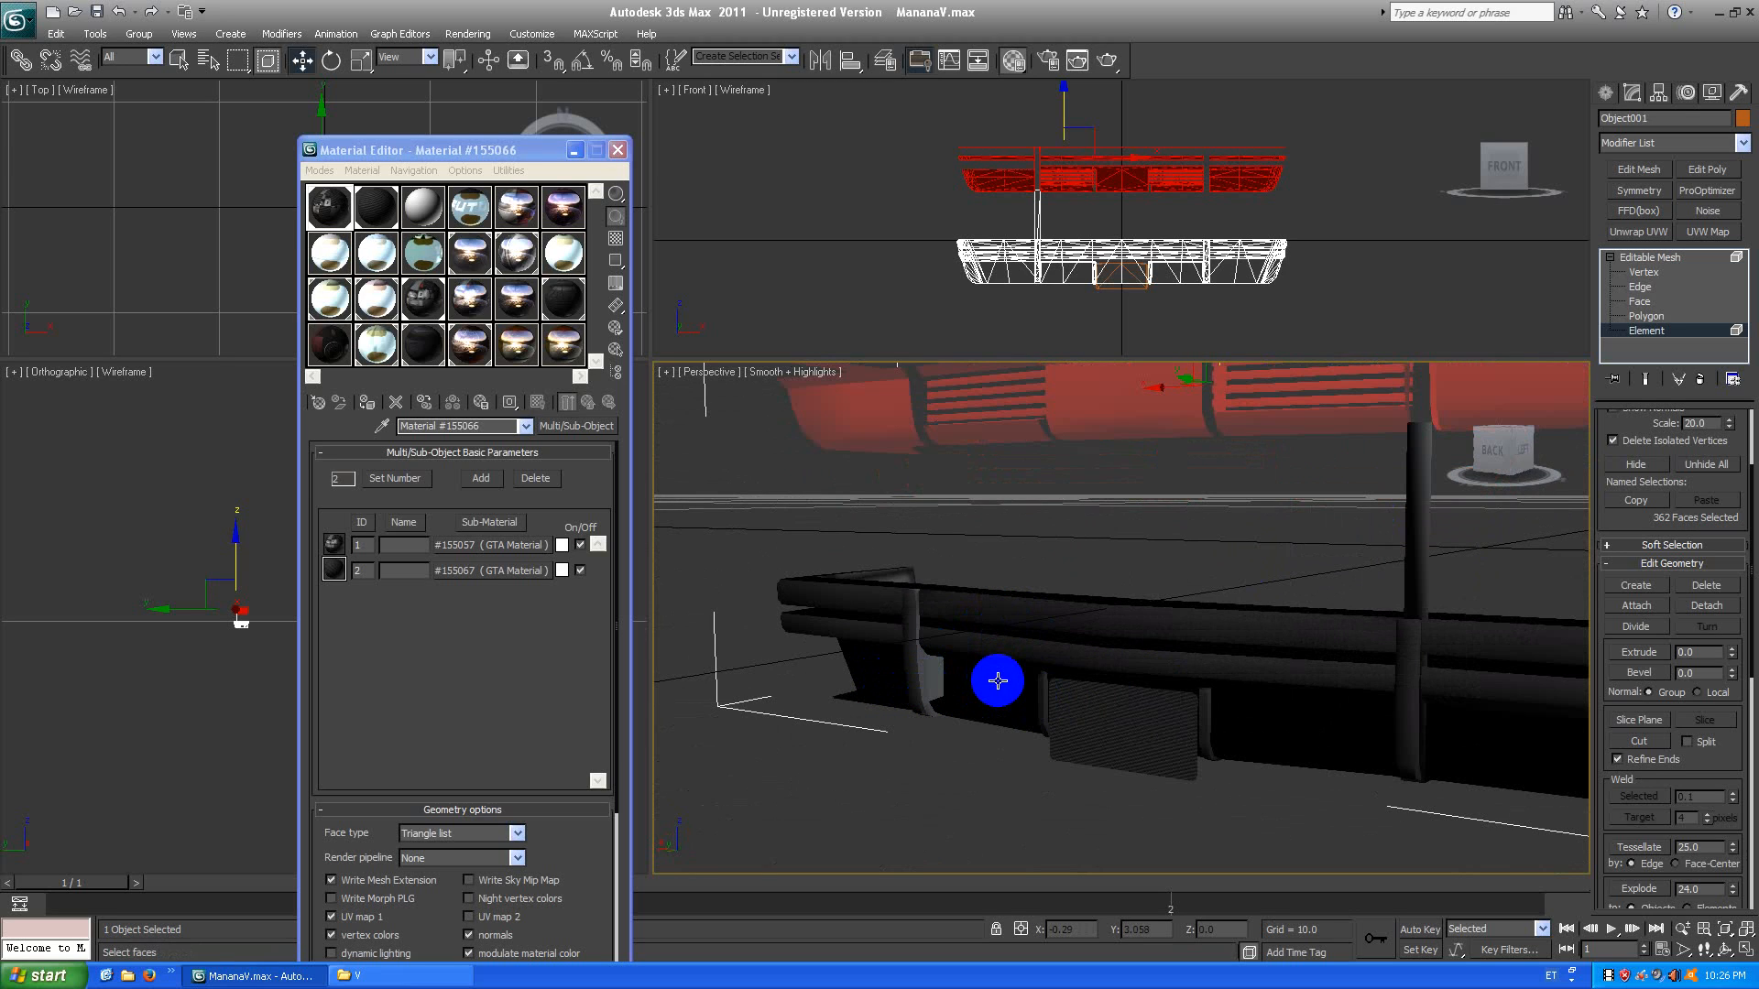
Add the missed grille-end piece beside the far vertical strap to the selection and check it from both sides.
{"action": "left_click", "coordinate": [929, 699]}
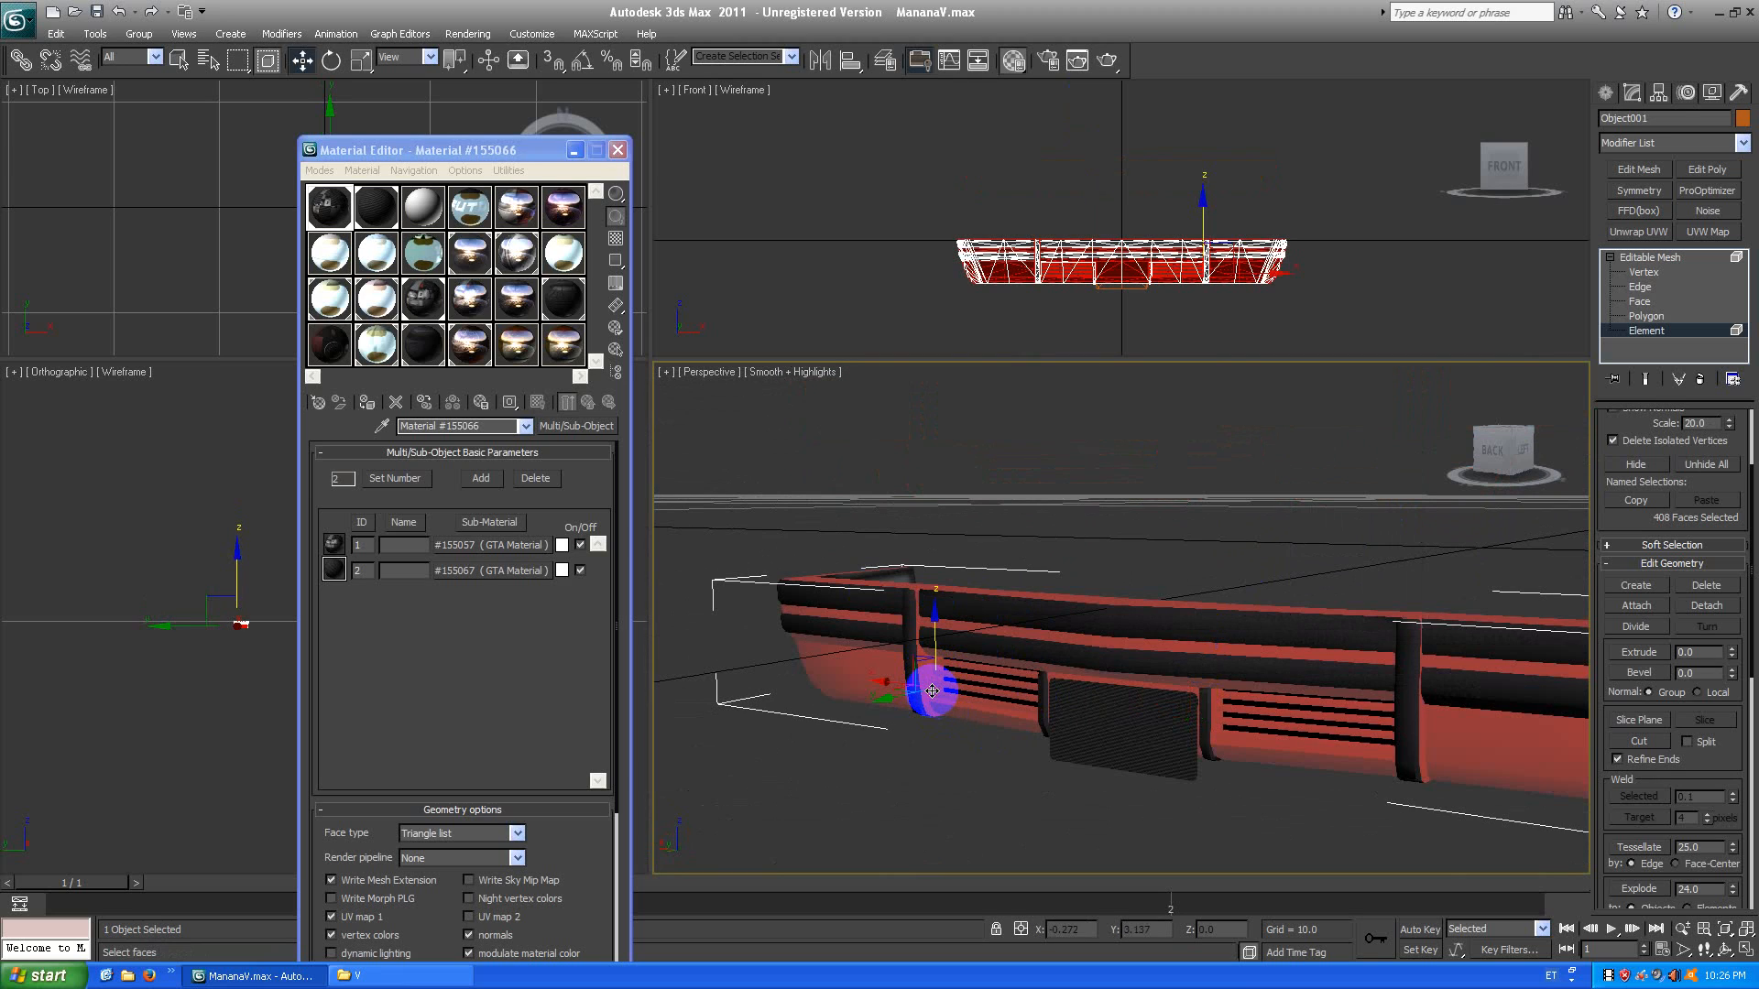
{"action": "left_click", "coordinate": [1504, 447]}
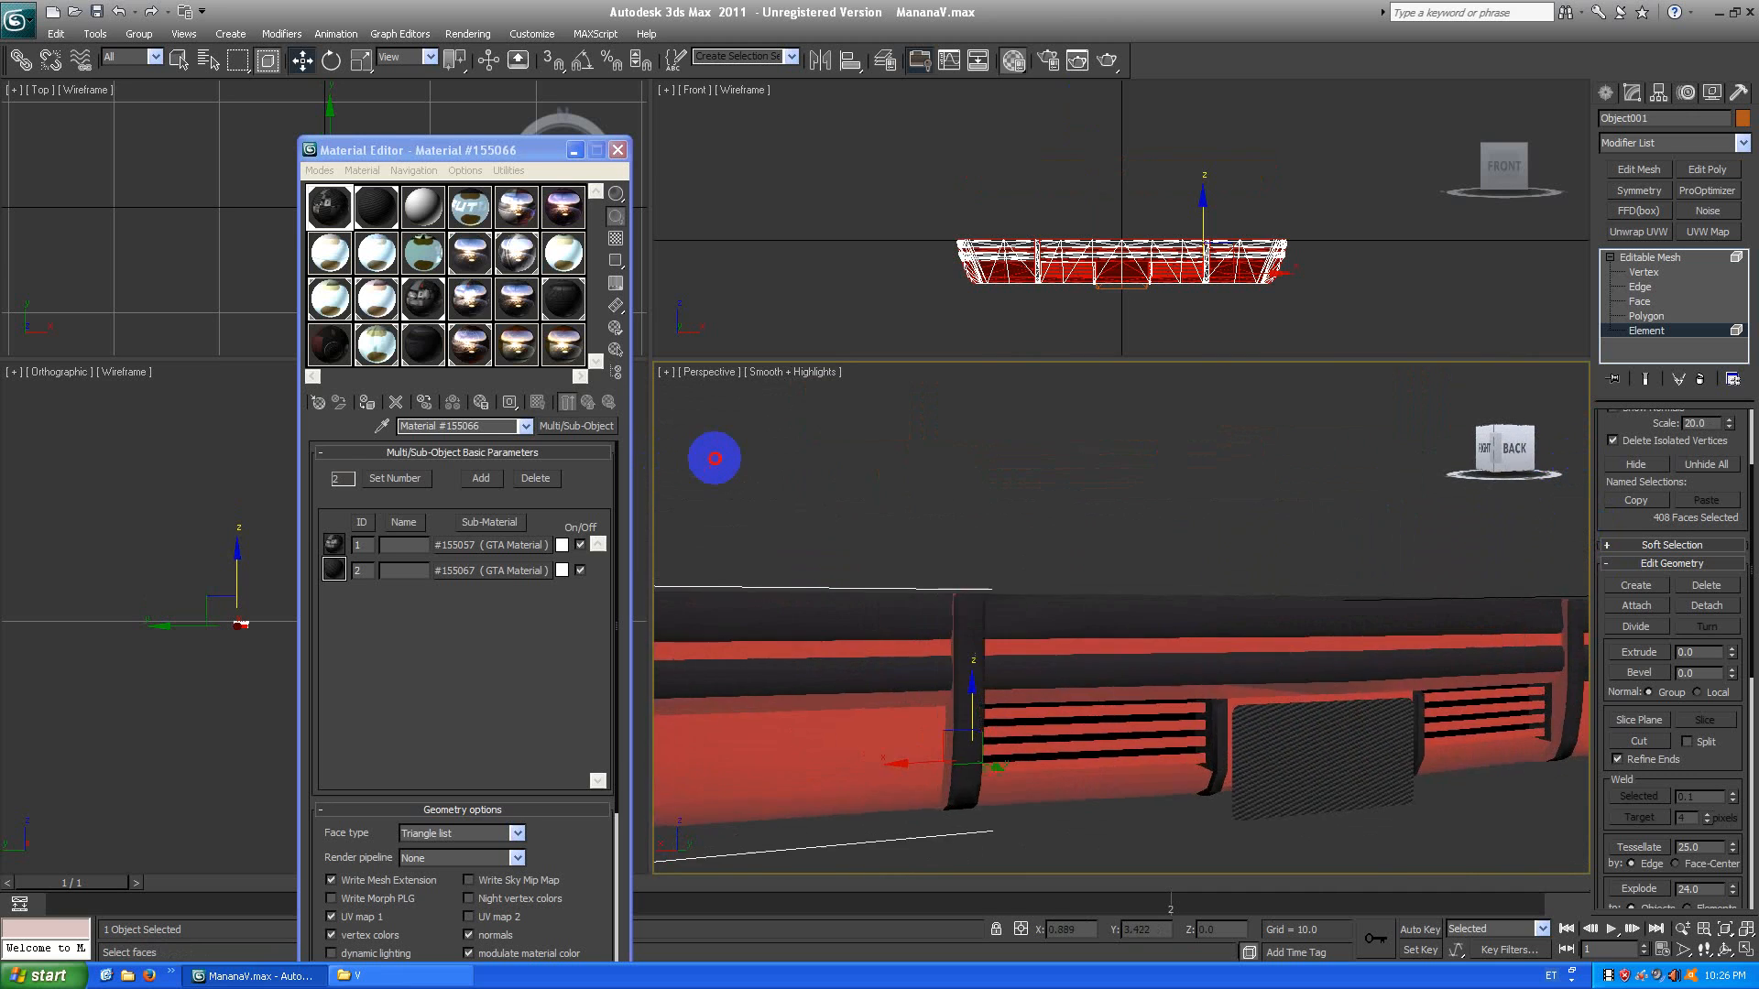
{"action": "left_click_drag", "start_coordinate": [1504, 447], "coordinate": [1193, 516]}
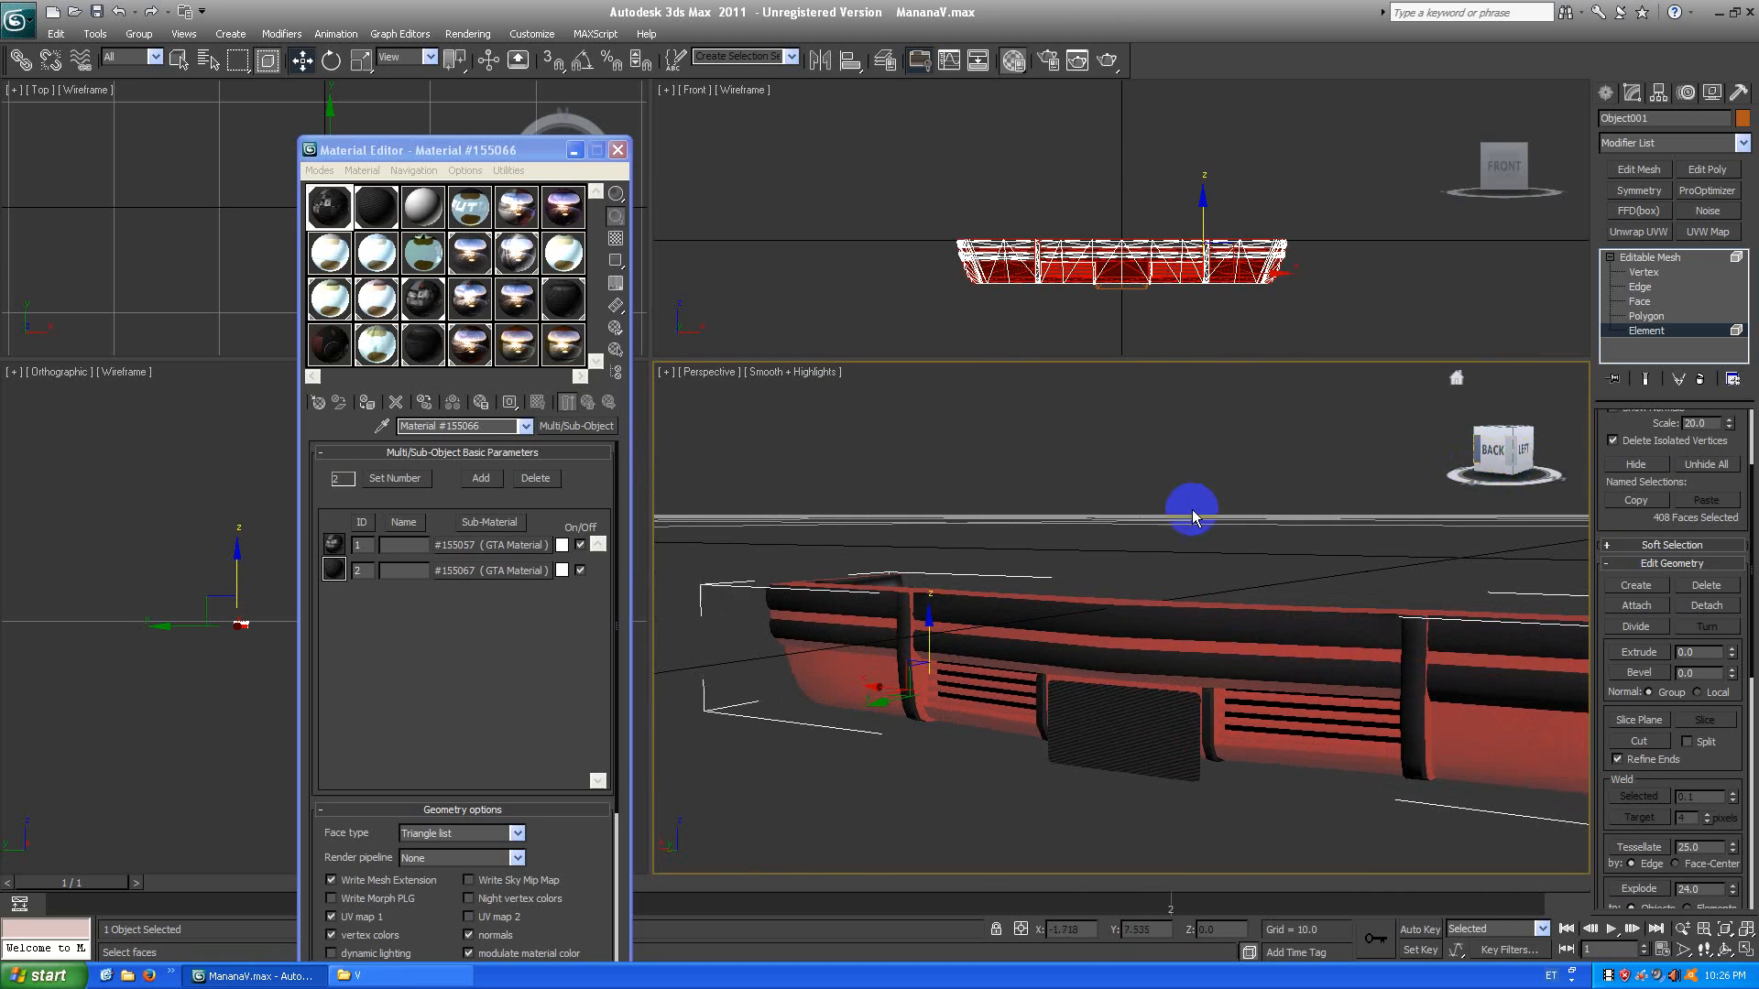
Lift the selected elements again to look for remaining unselected pieces, and undo the move.
{"action": "left_click", "coordinate": [948, 622]}
{"action": "left_click_drag", "start_coordinate": [930, 632], "coordinate": [1461, 508], "text": "shift"}
{"action": "mouse_move", "coordinate": [1502, 449]}
{"action": "left_mouse_down"}
{"action": "mouse_move", "coordinate": [1496, 376]}
{"action": "mouse_move", "coordinate": [1539, 403]}
{"action": "mouse_move", "coordinate": [1505, 470]}
{"action": "left_mouse_up"}
{"action": "key", "text": "ctrl+z"}
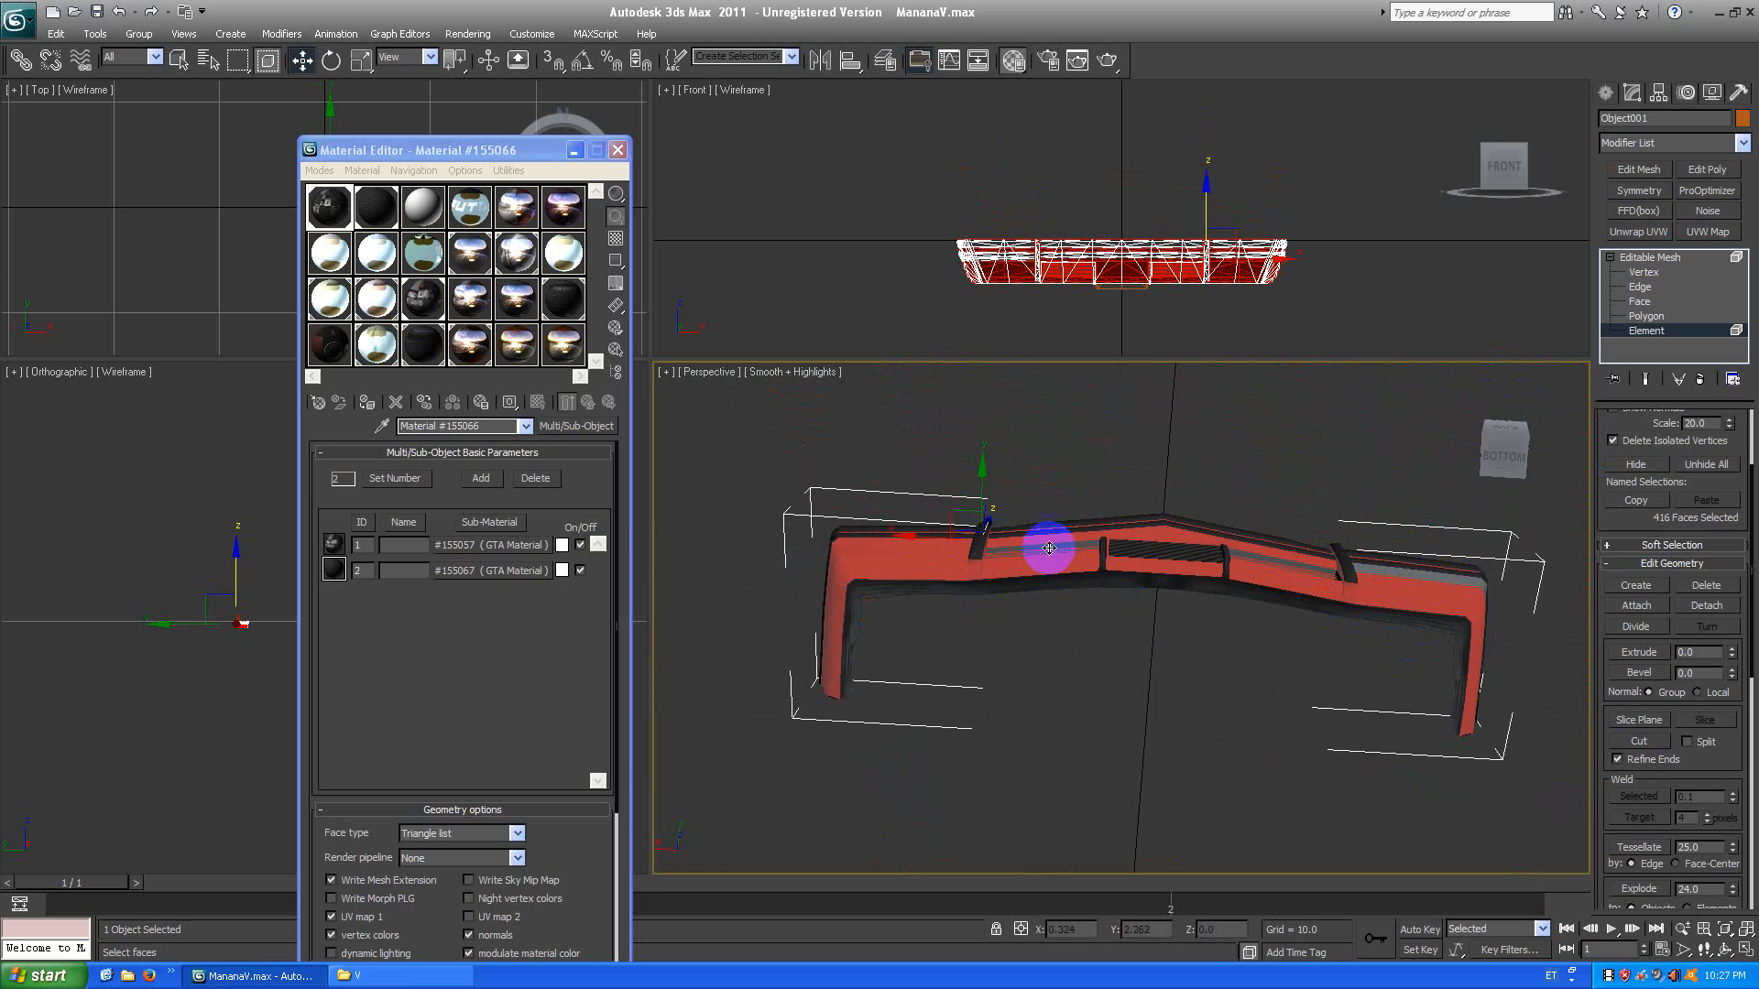
Add the remaining narrow ledge pieces on the bumper's underside, near both vertical straps, to the selection.
{"action": "left_click", "coordinate": [1269, 555], "text": "ctrl"}
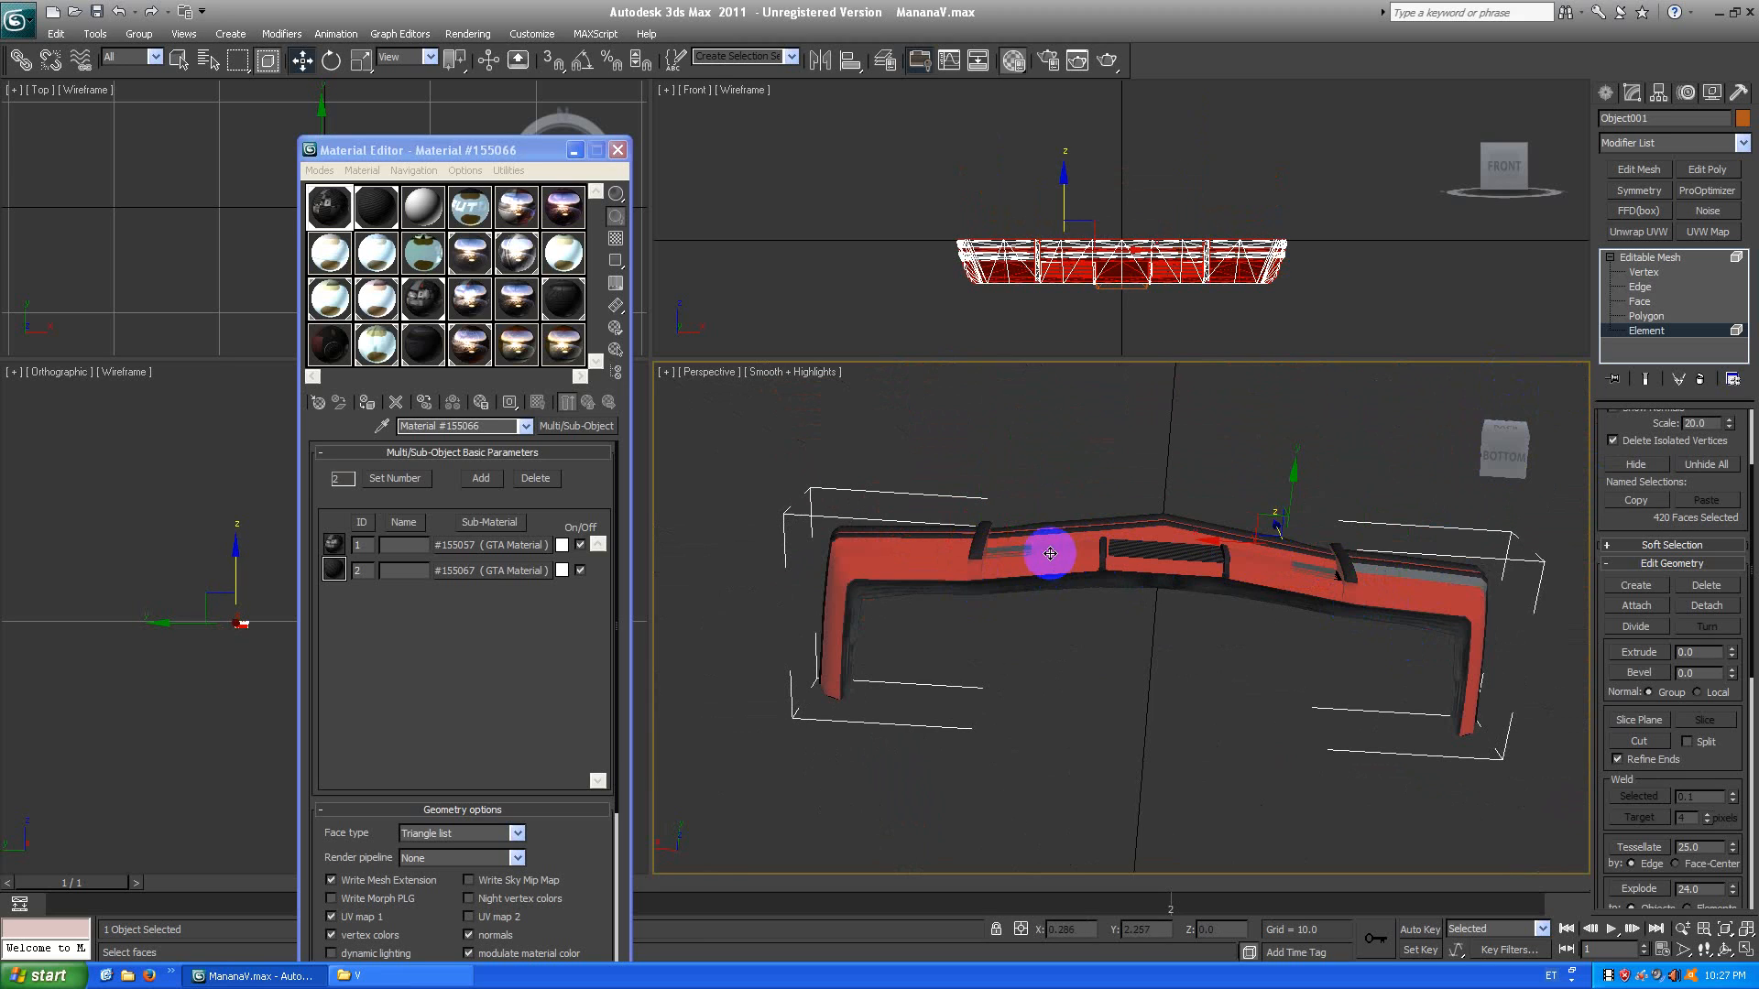
{"action": "left_click", "coordinate": [1336, 584], "text": "ctrl"}
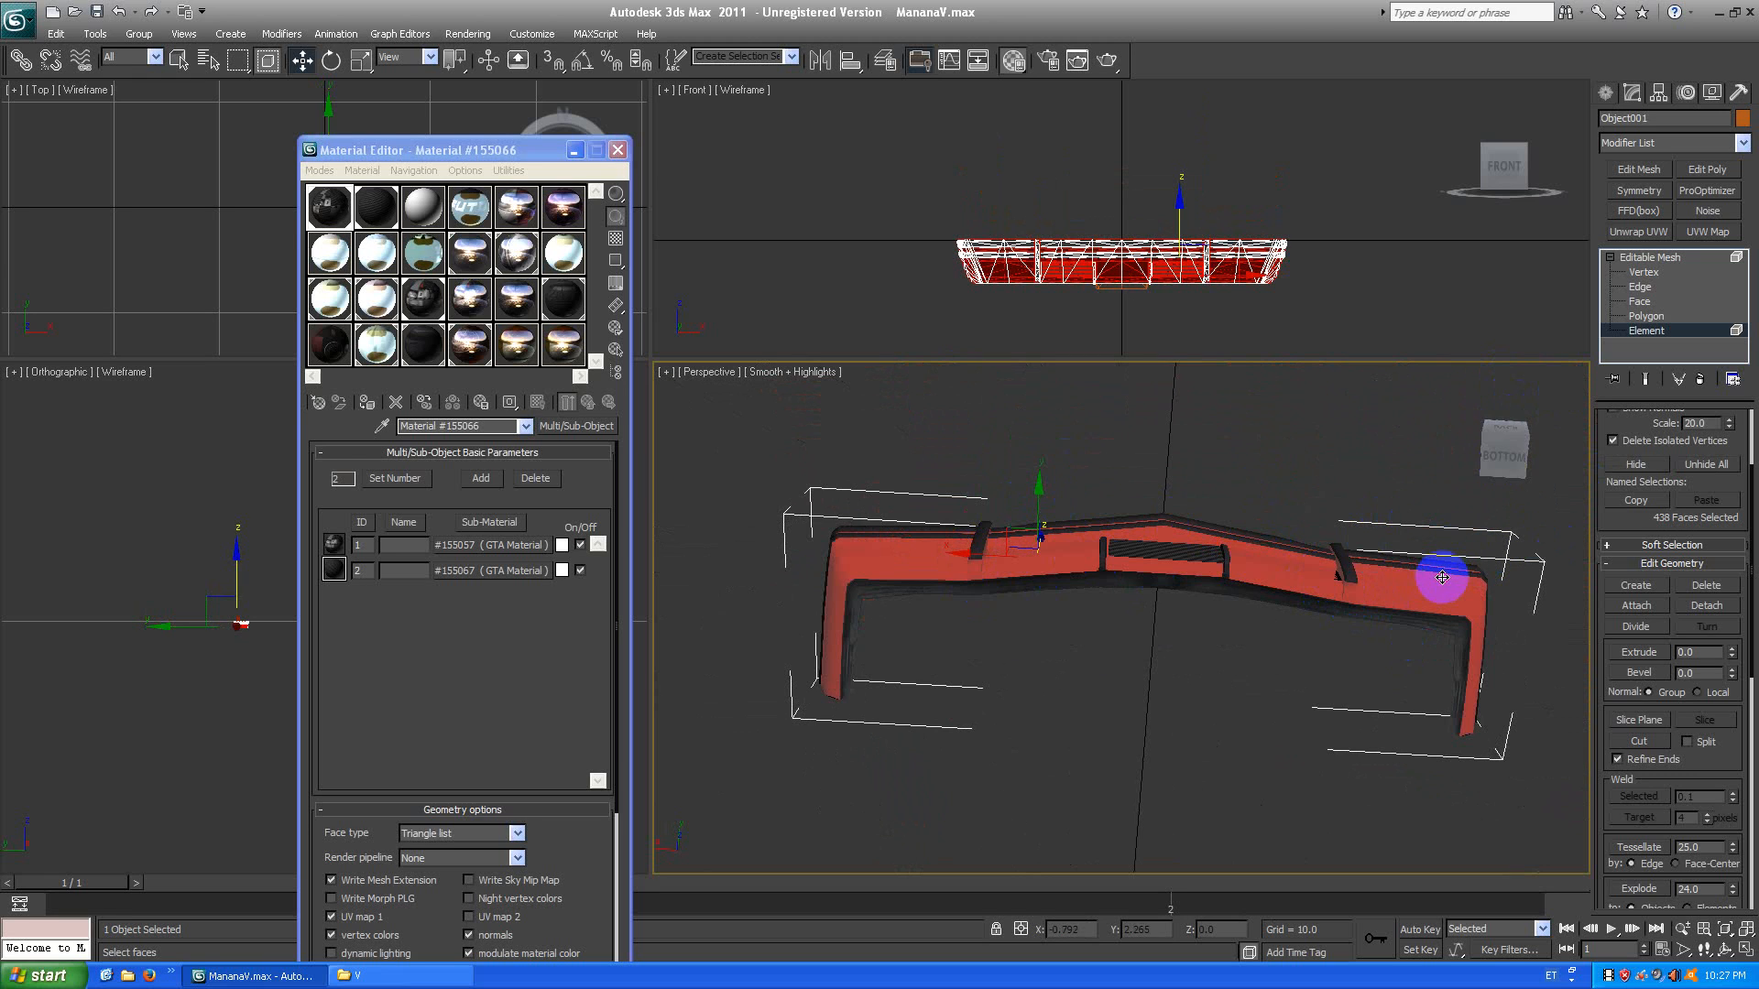
{"action": "left_click_drag", "start_coordinate": [1499, 455], "coordinate": [1476, 499]}
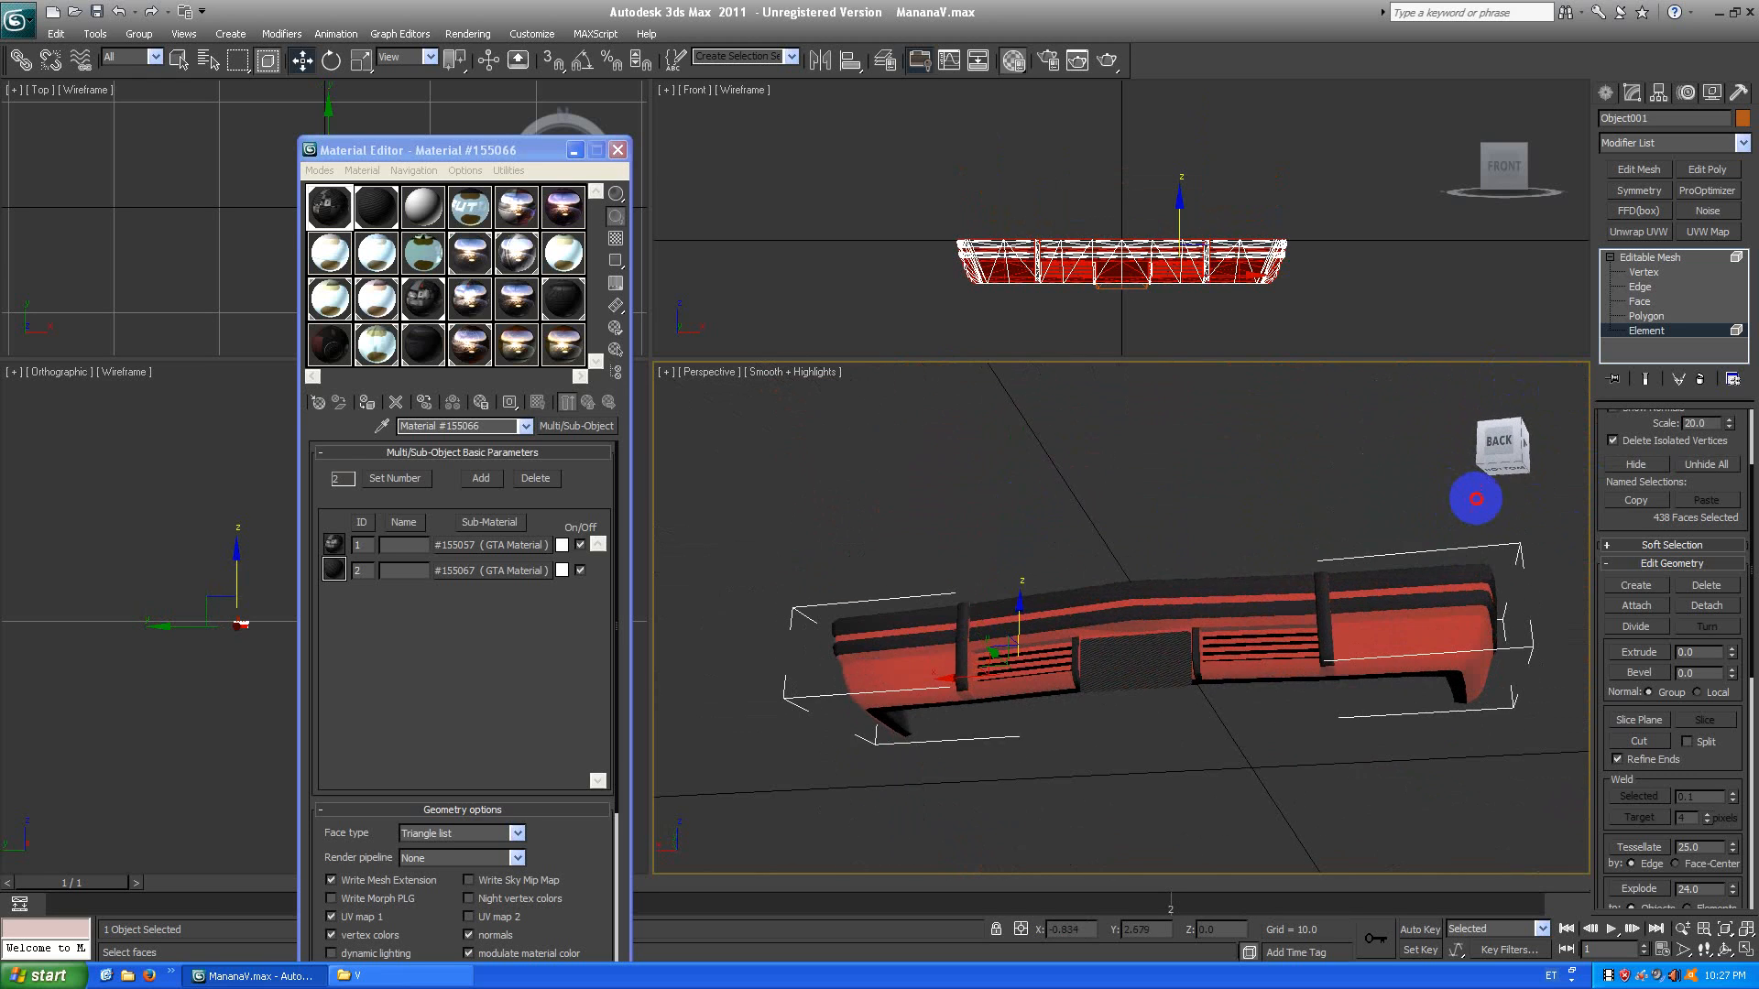
Raise the completed selection above the bumper, inspect both parts for missed elements, and undo the move.
{"action": "left_click_drag", "start_coordinate": [1025, 601], "coordinate": [1045, 399]}
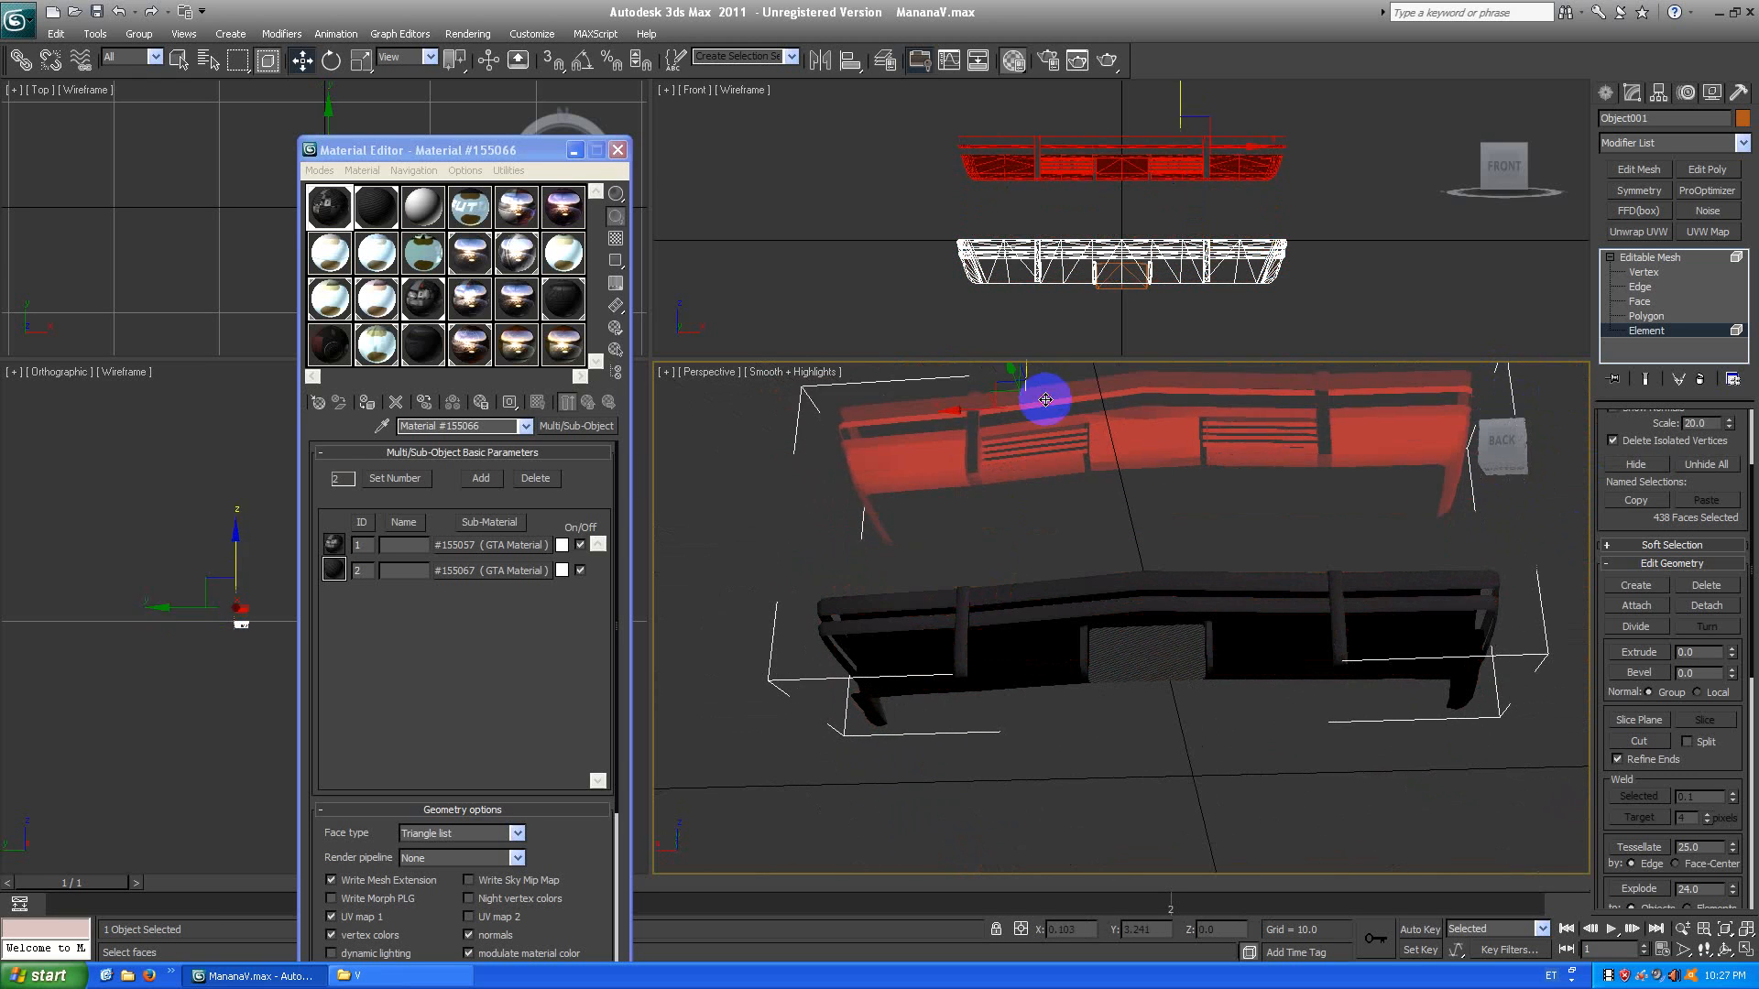
{"action": "left_click", "coordinate": [1359, 534]}
{"action": "mouse_move", "coordinate": [1499, 469]}
{"action": "left_mouse_down"}
{"action": "mouse_move", "coordinate": [1511, 409]}
{"action": "mouse_move", "coordinate": [1472, 443]}
{"action": "mouse_move", "coordinate": [1508, 387]}
{"action": "mouse_move", "coordinate": [1496, 459]}
{"action": "mouse_move", "coordinate": [1539, 483]}
{"action": "mouse_move", "coordinate": [1491, 464]}
{"action": "left_mouse_up"}
{"action": "key", "text": "ctrl+z"}
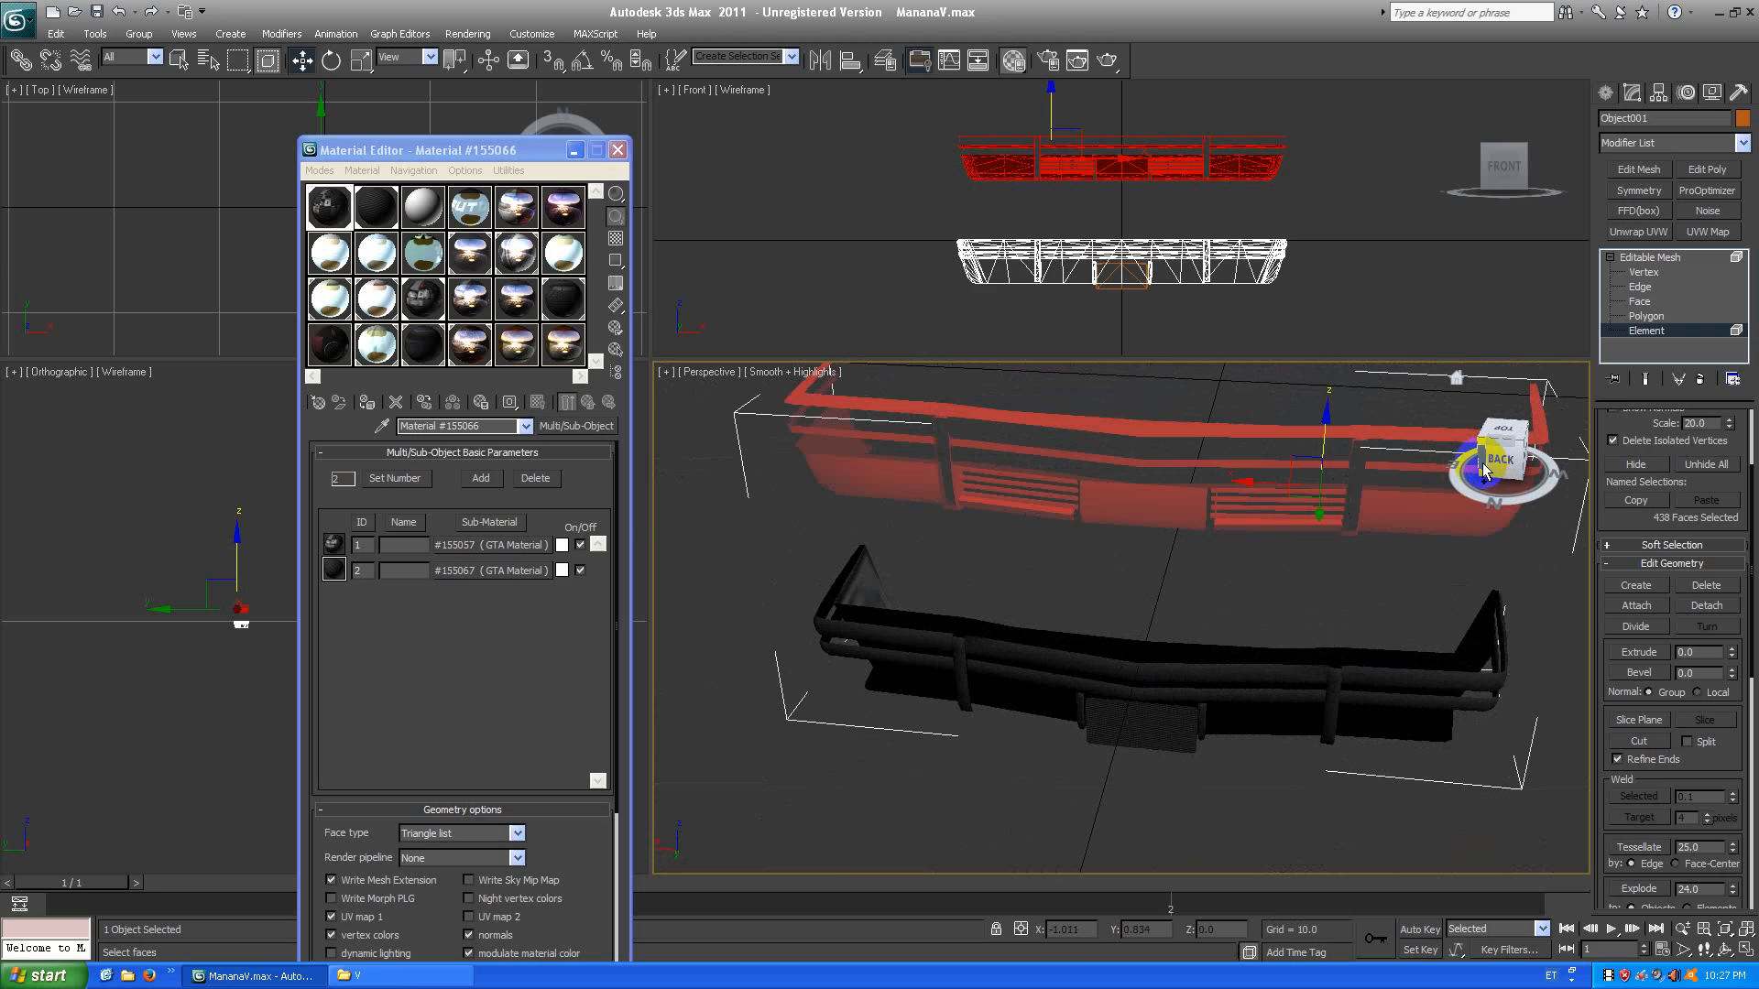
{"action": "key", "text": "ctrl+z"}
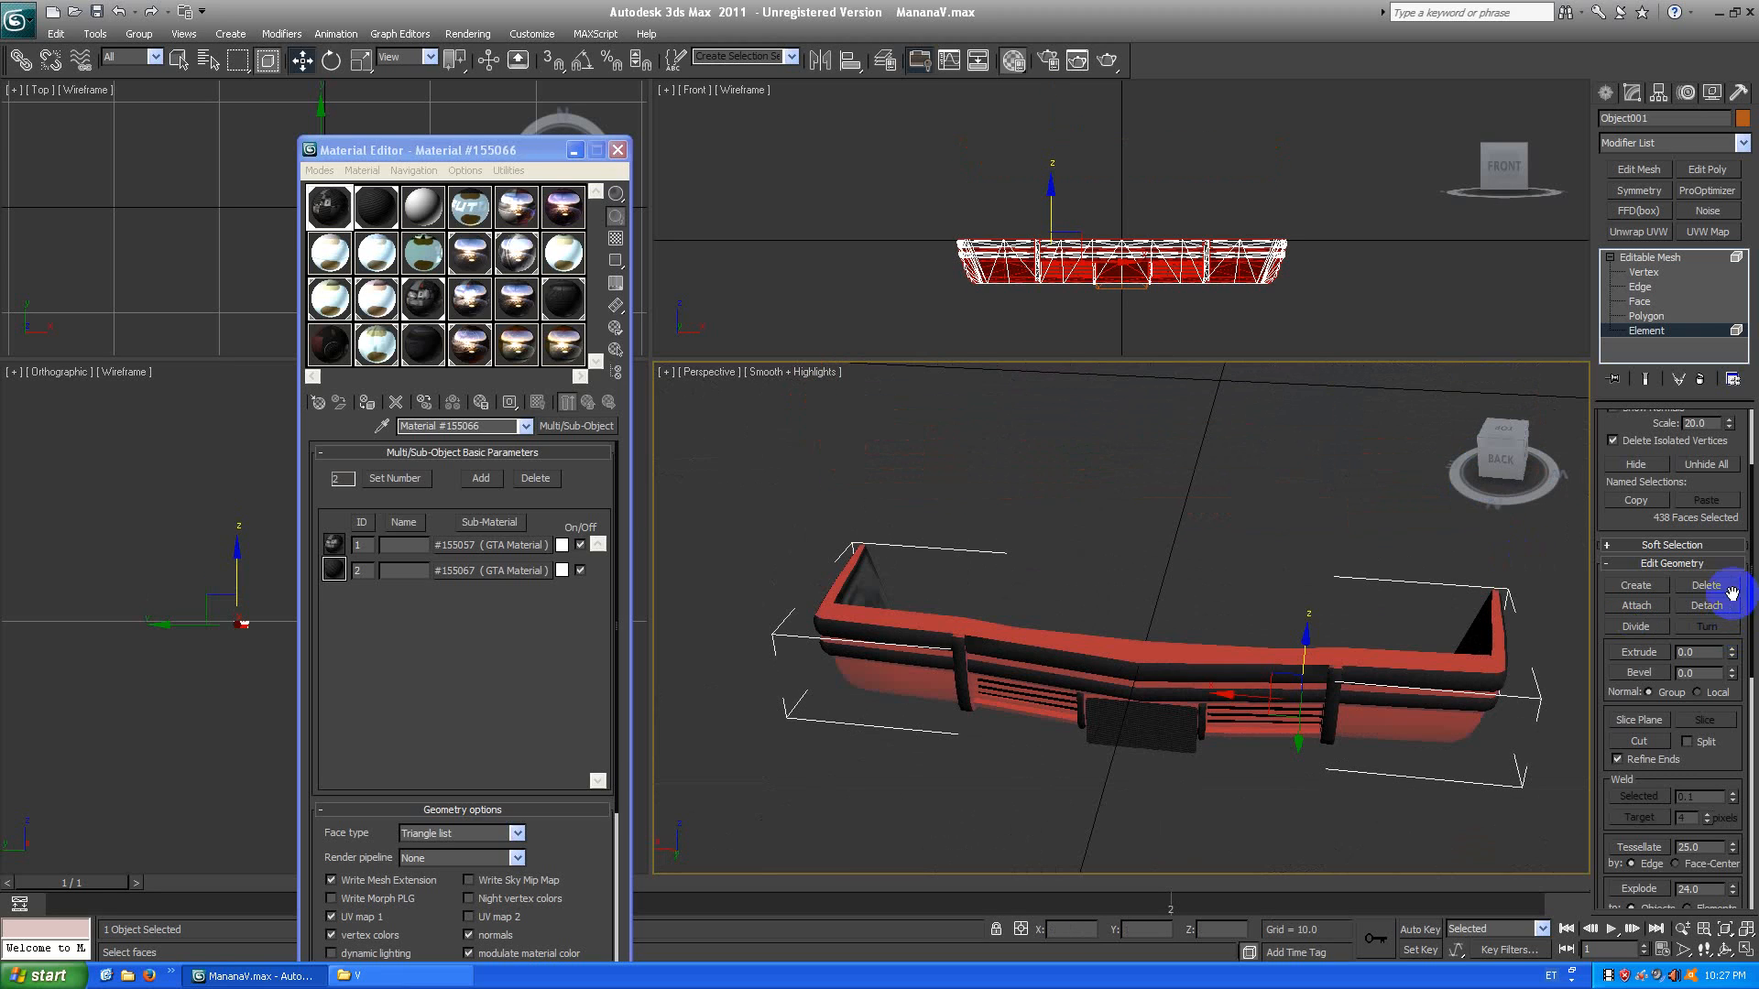
Detach the selected panel, stripe and grille elements from the bumper mesh, leave Element editing and clear the selection.
{"action": "left_click", "coordinate": [1706, 608]}
{"action": "left_click", "coordinate": [940, 498]}
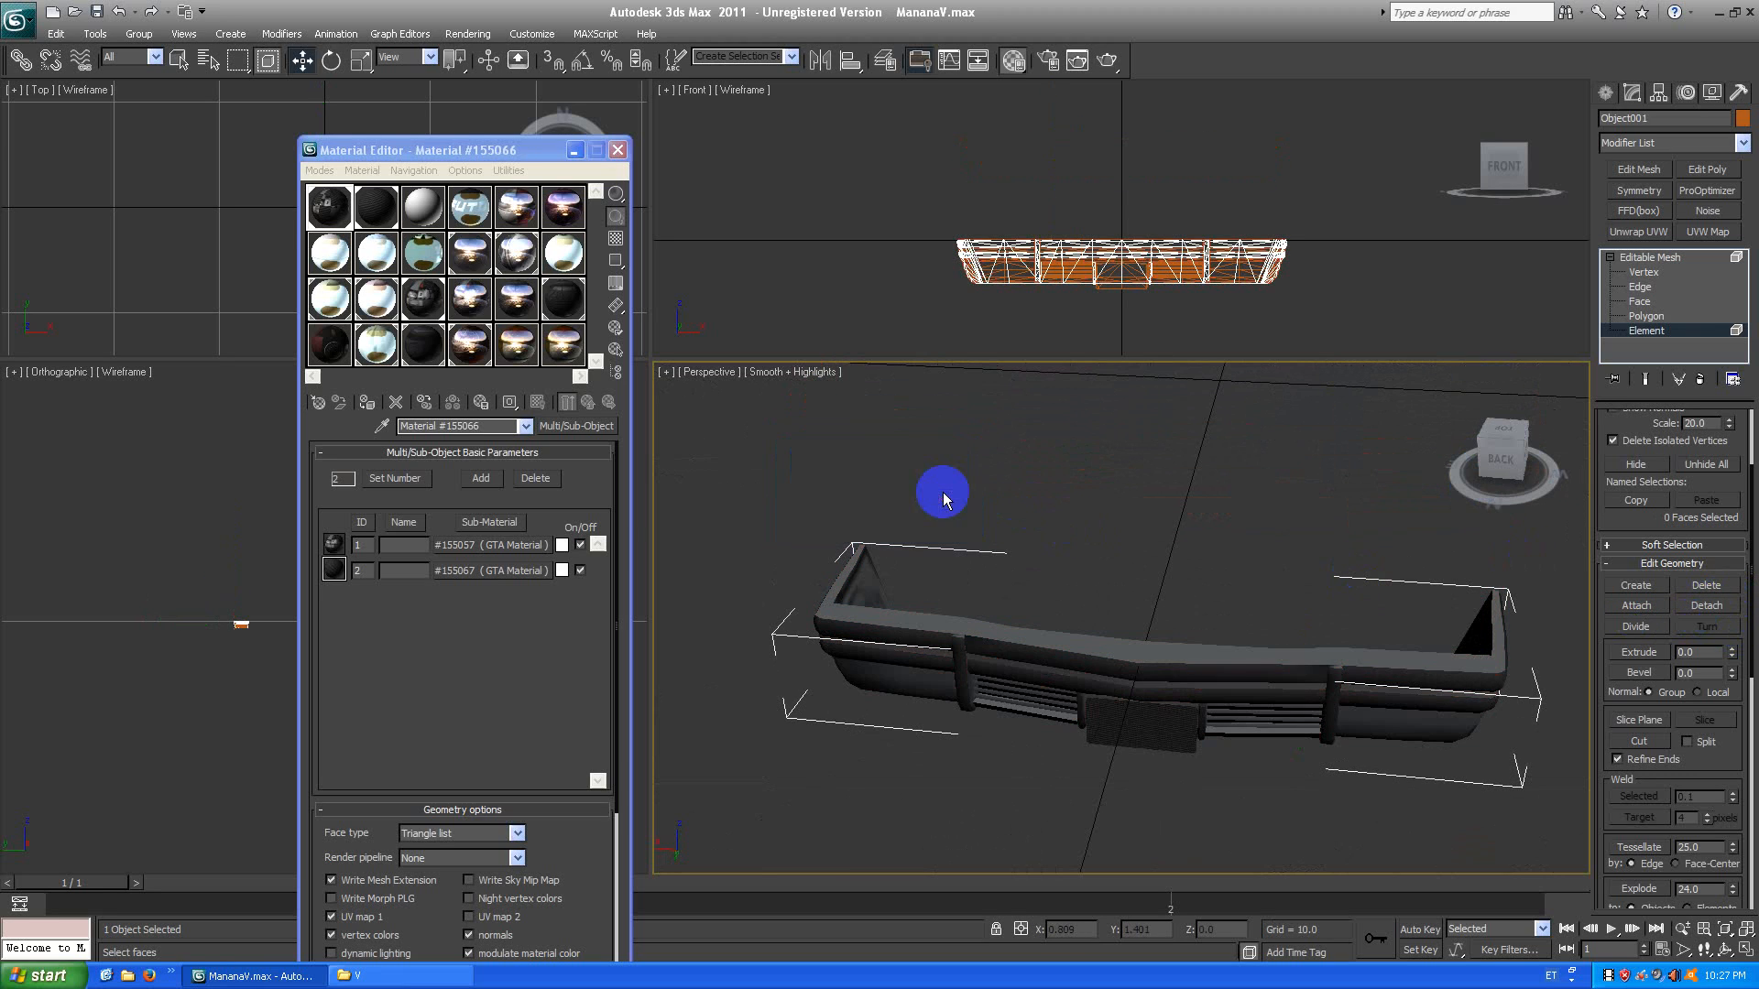
{"action": "left_click", "coordinate": [1650, 258]}
{"action": "left_click", "coordinate": [950, 785]}
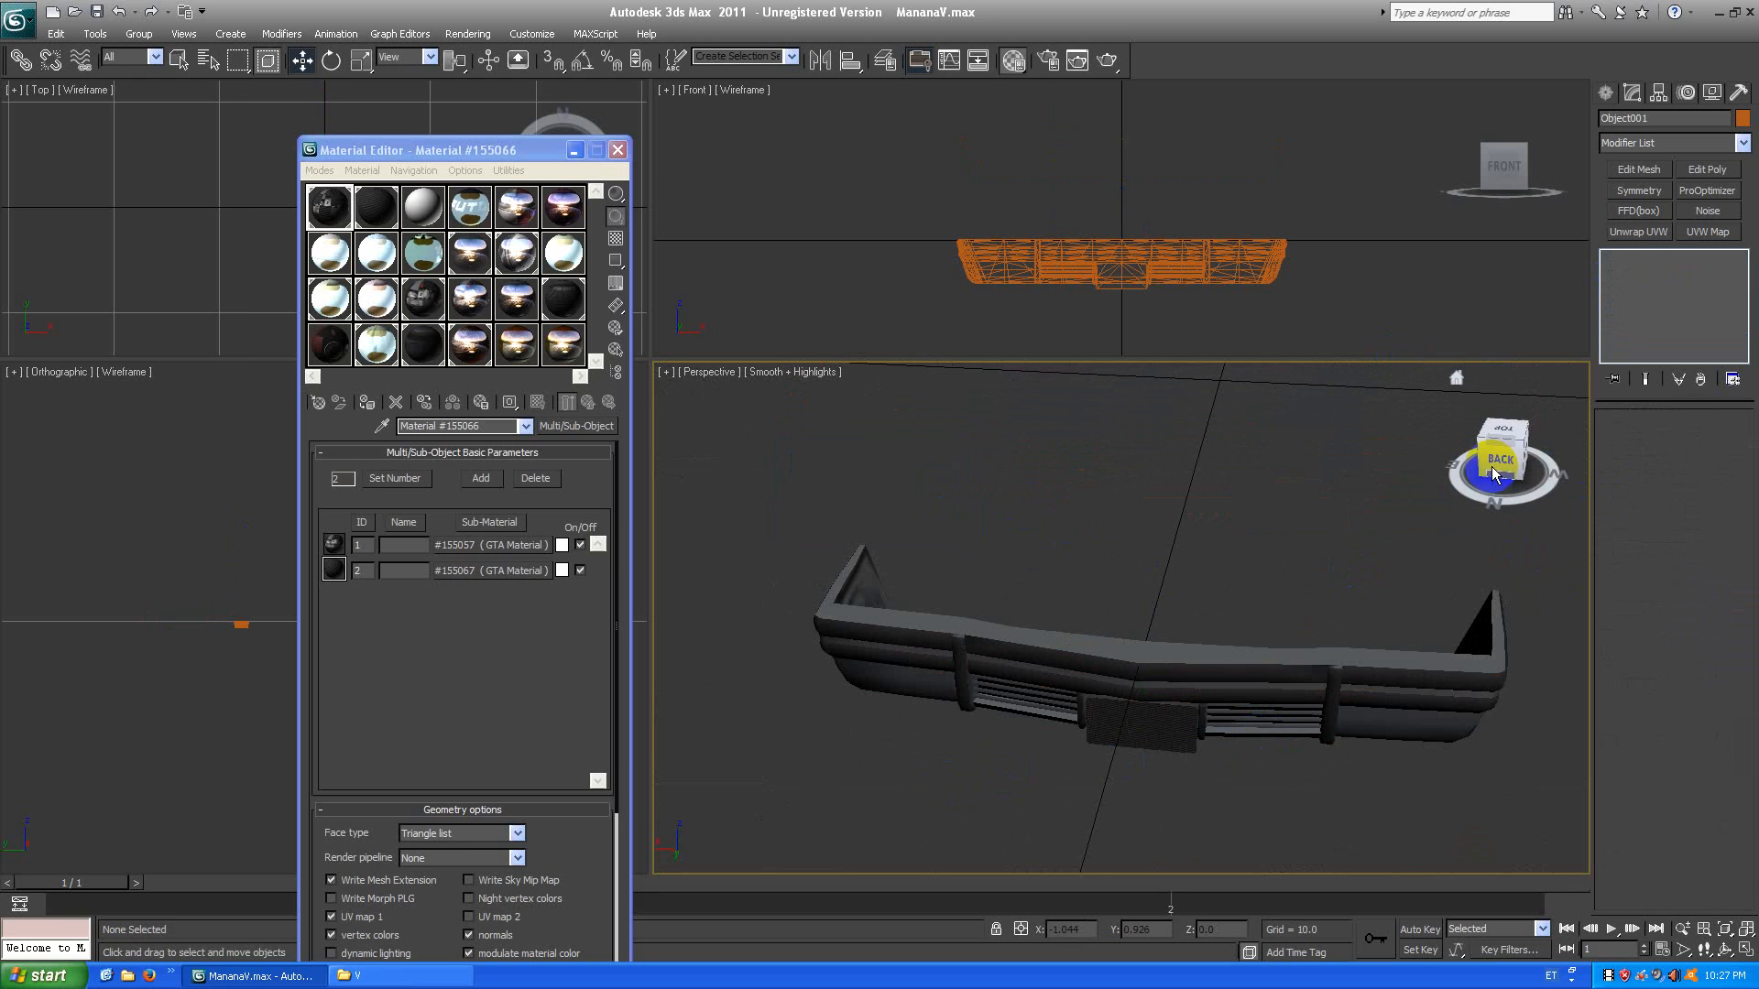
Assign the GTA material using vehicle_generic_detail.png to the detached panel and grille object, naming the material dsfgdasfgdsf.
{"action": "left_click_drag", "start_coordinate": [1498, 465], "coordinate": [1562, 432]}
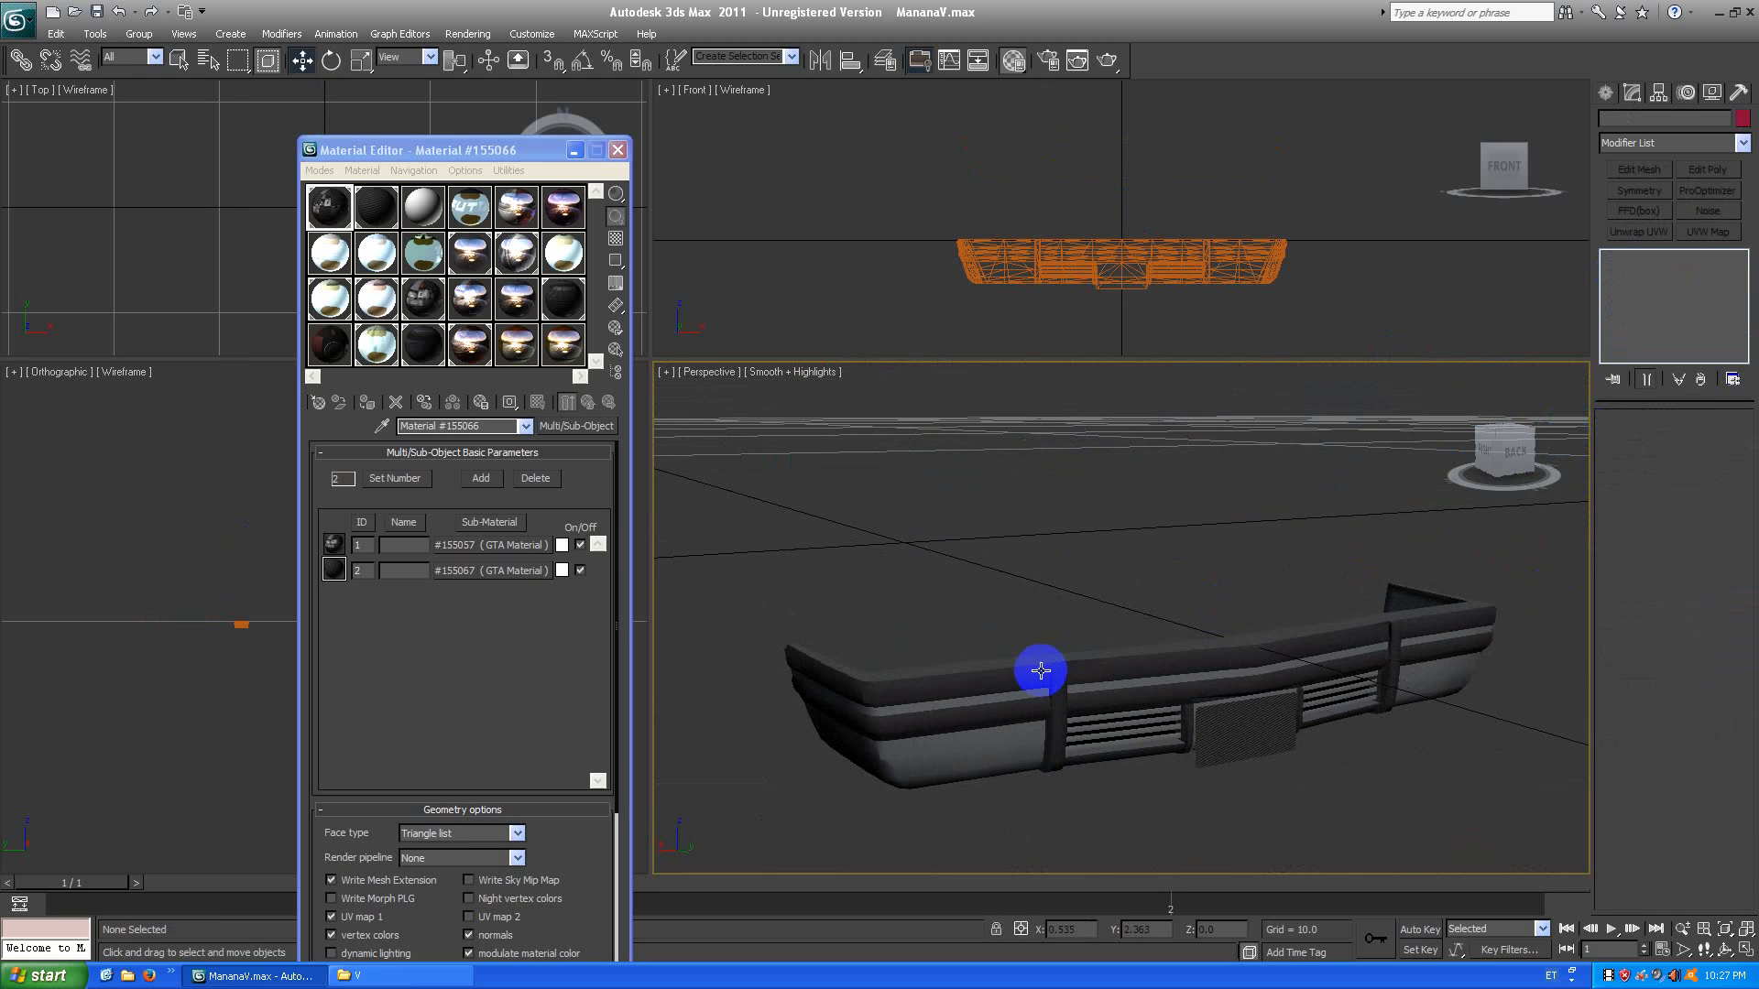
{"action": "left_click", "coordinate": [923, 763]}
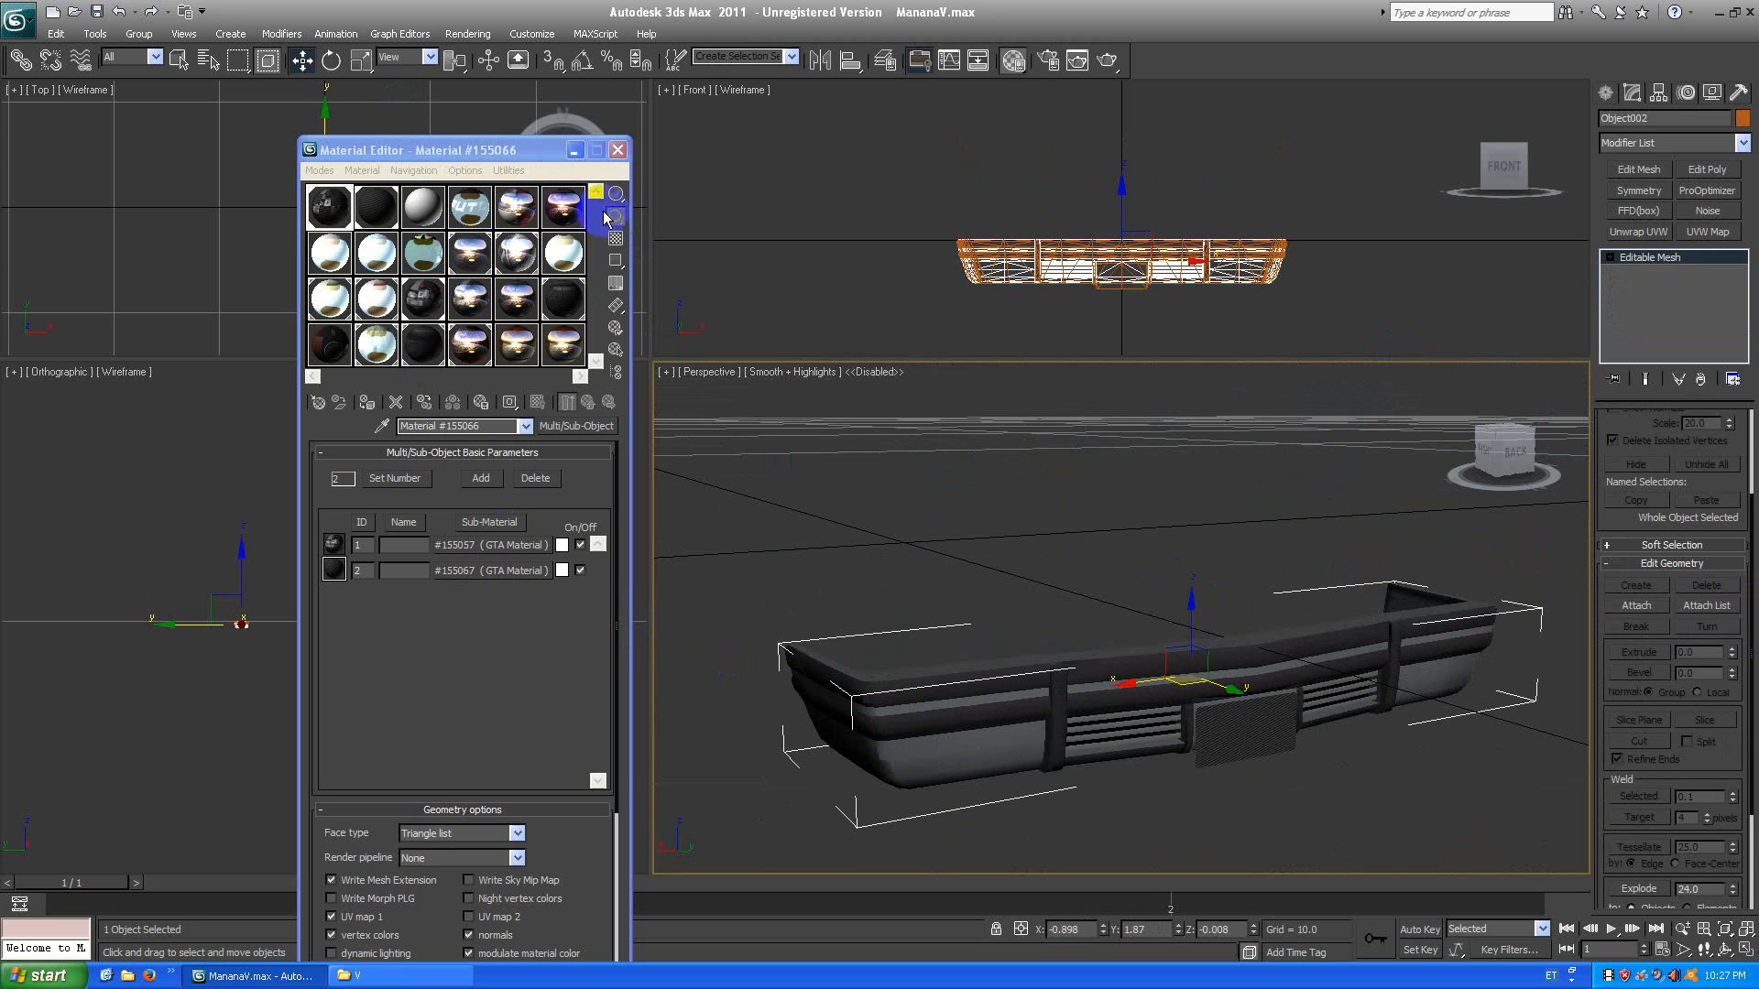
{"action": "left_click", "coordinate": [470, 302]}
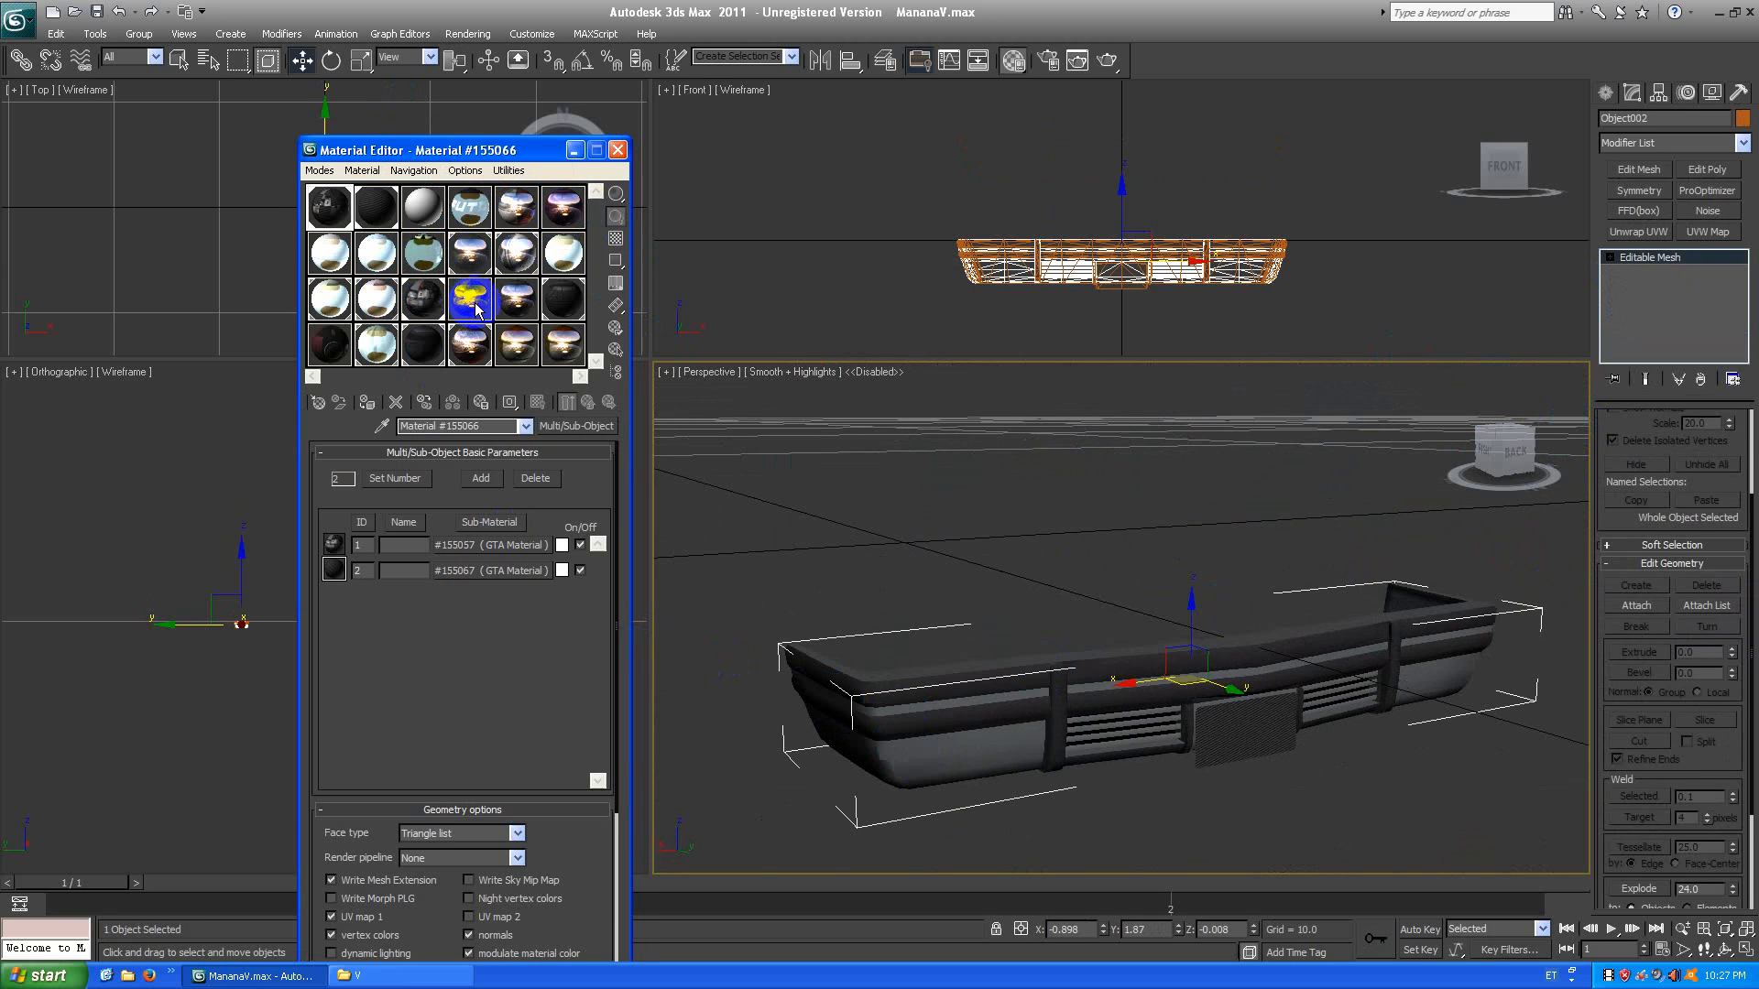
{"action": "left_click", "coordinate": [367, 404]}
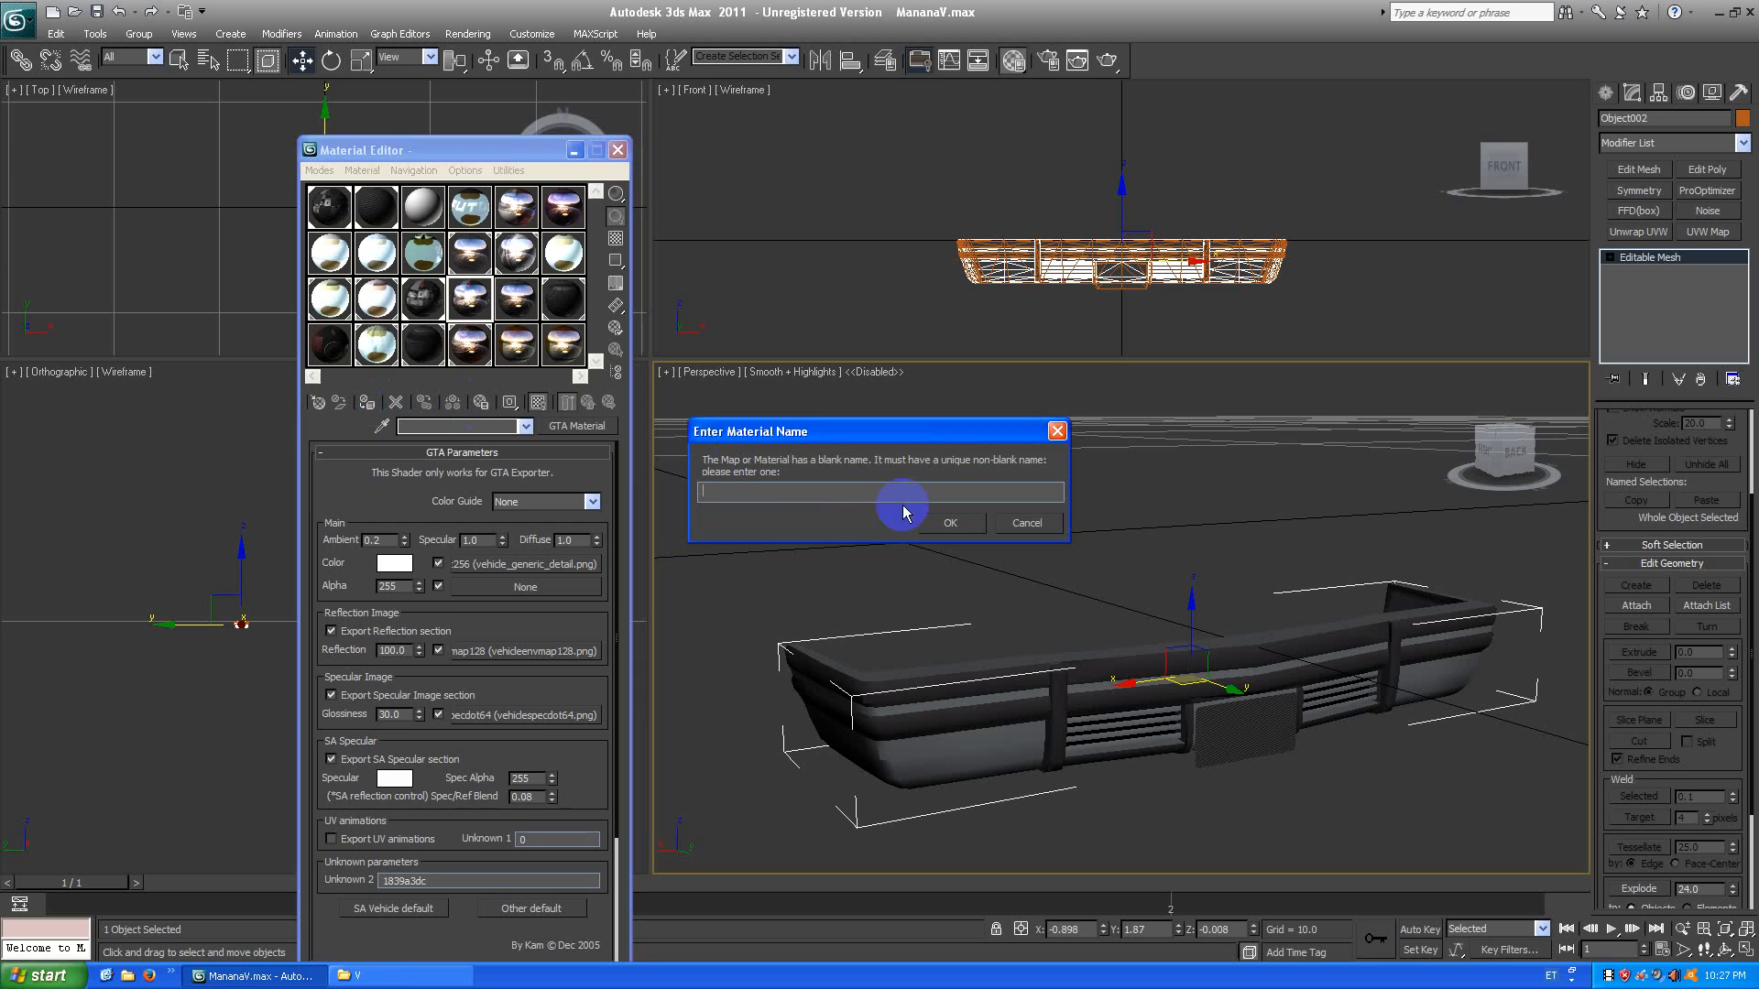
{"action": "left_click", "coordinate": [749, 500]}
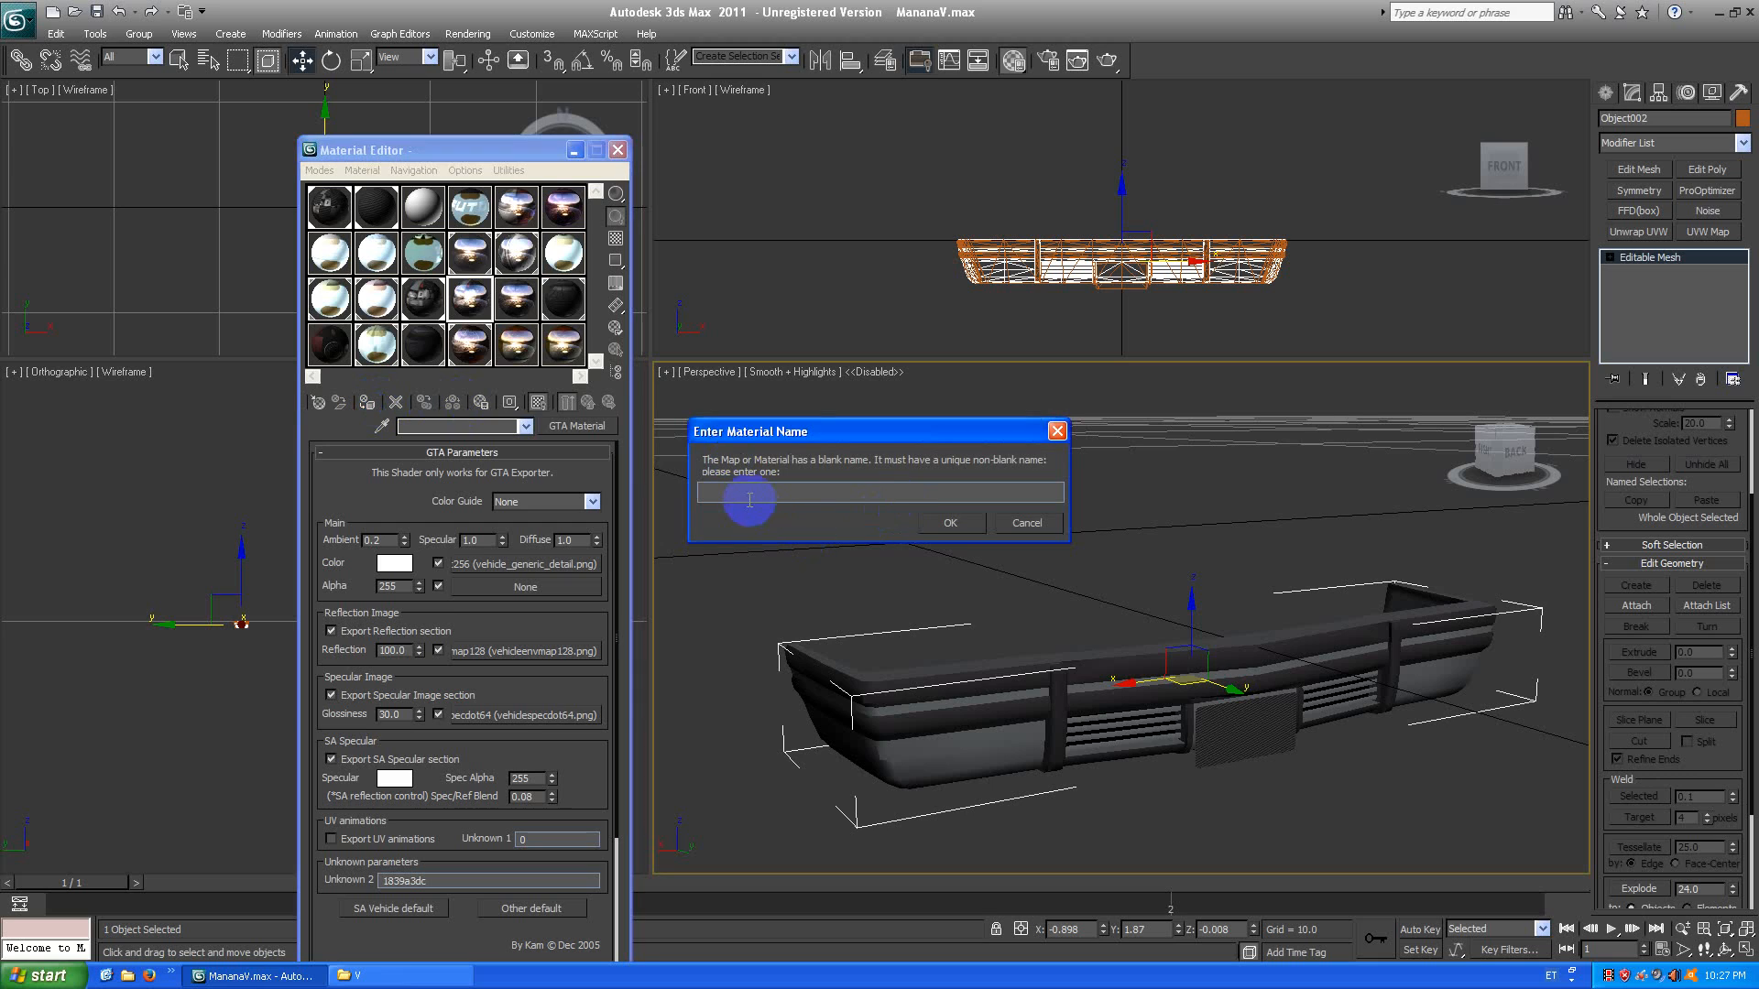
{"action": "left_click", "coordinate": [948, 521]}
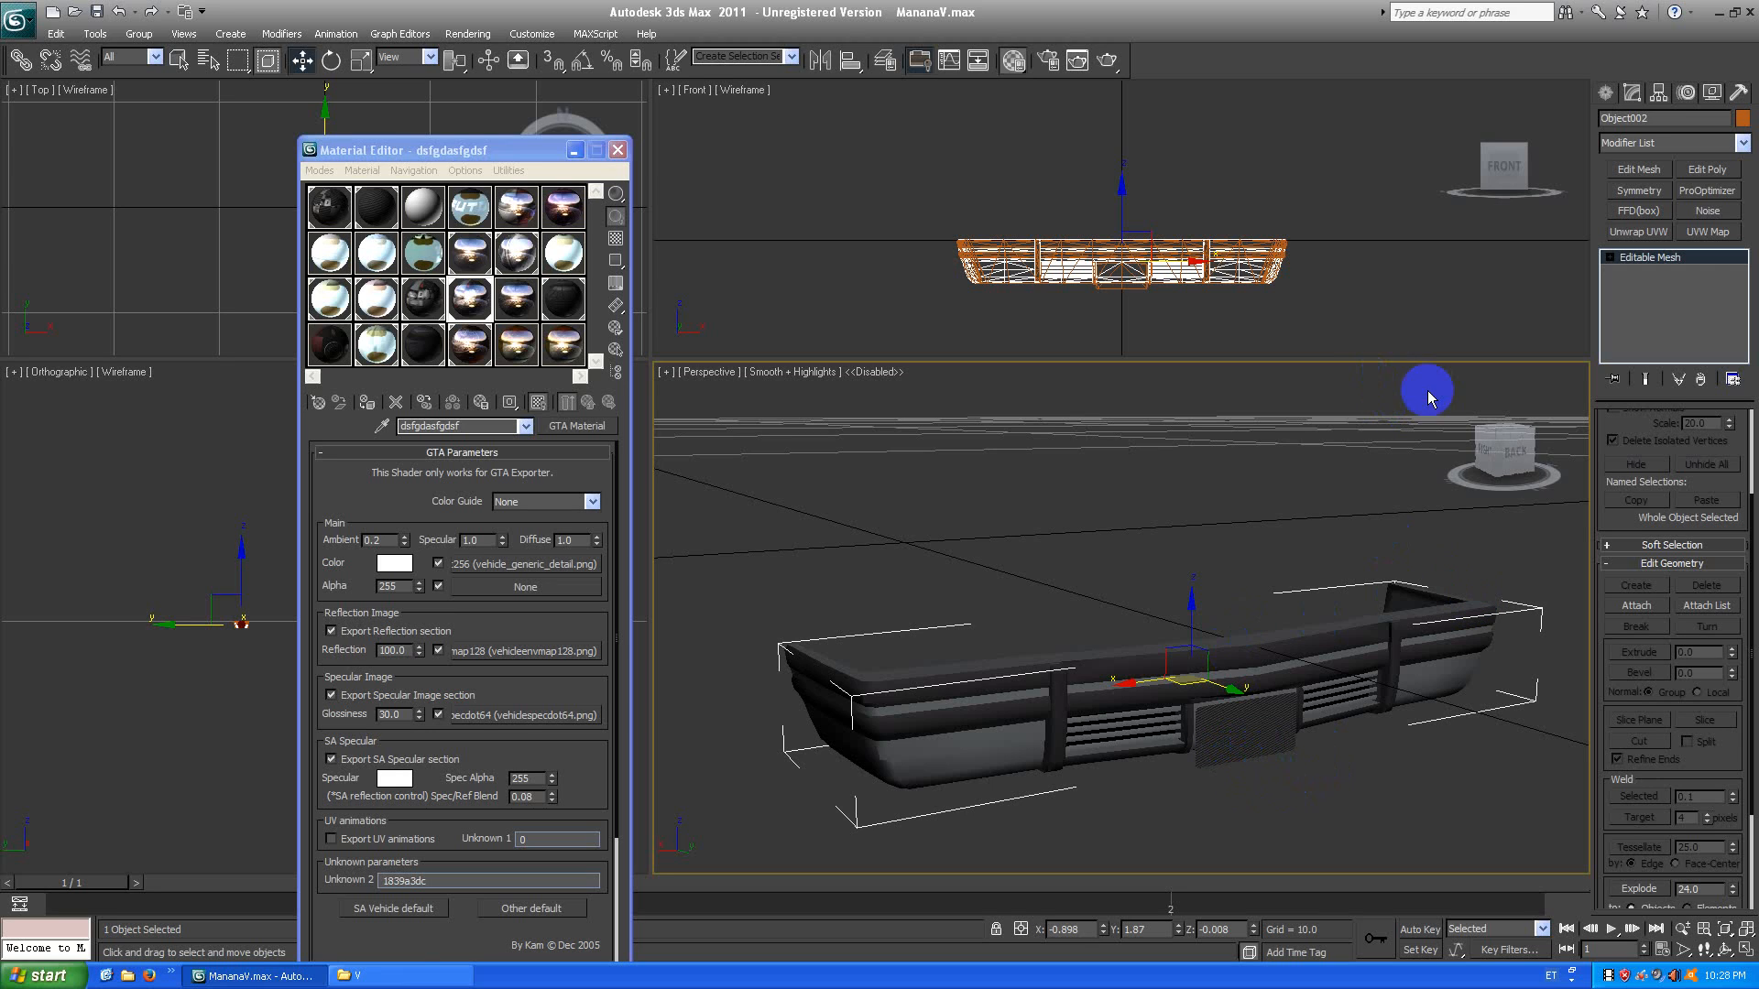
Check how the bumper is divided into objects by selecting the number plate and the surrounding parts, then clear the selection.
{"action": "left_click", "coordinate": [1189, 790]}
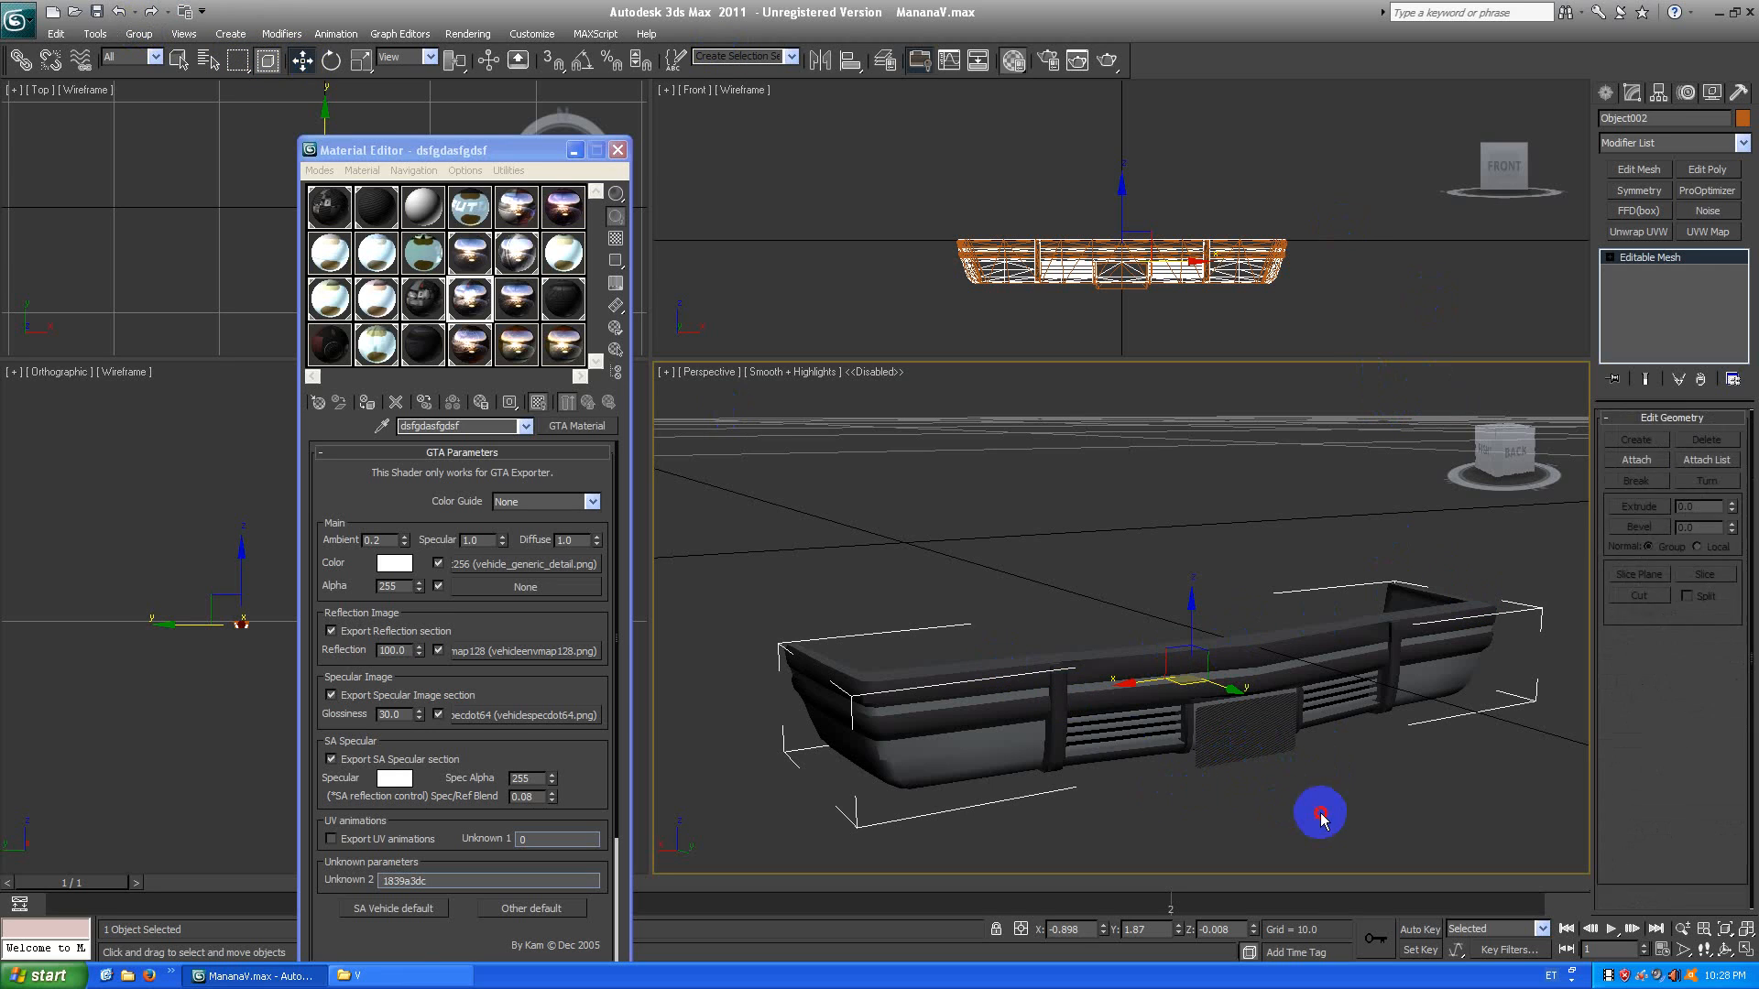
{"action": "left_click", "coordinate": [1245, 731]}
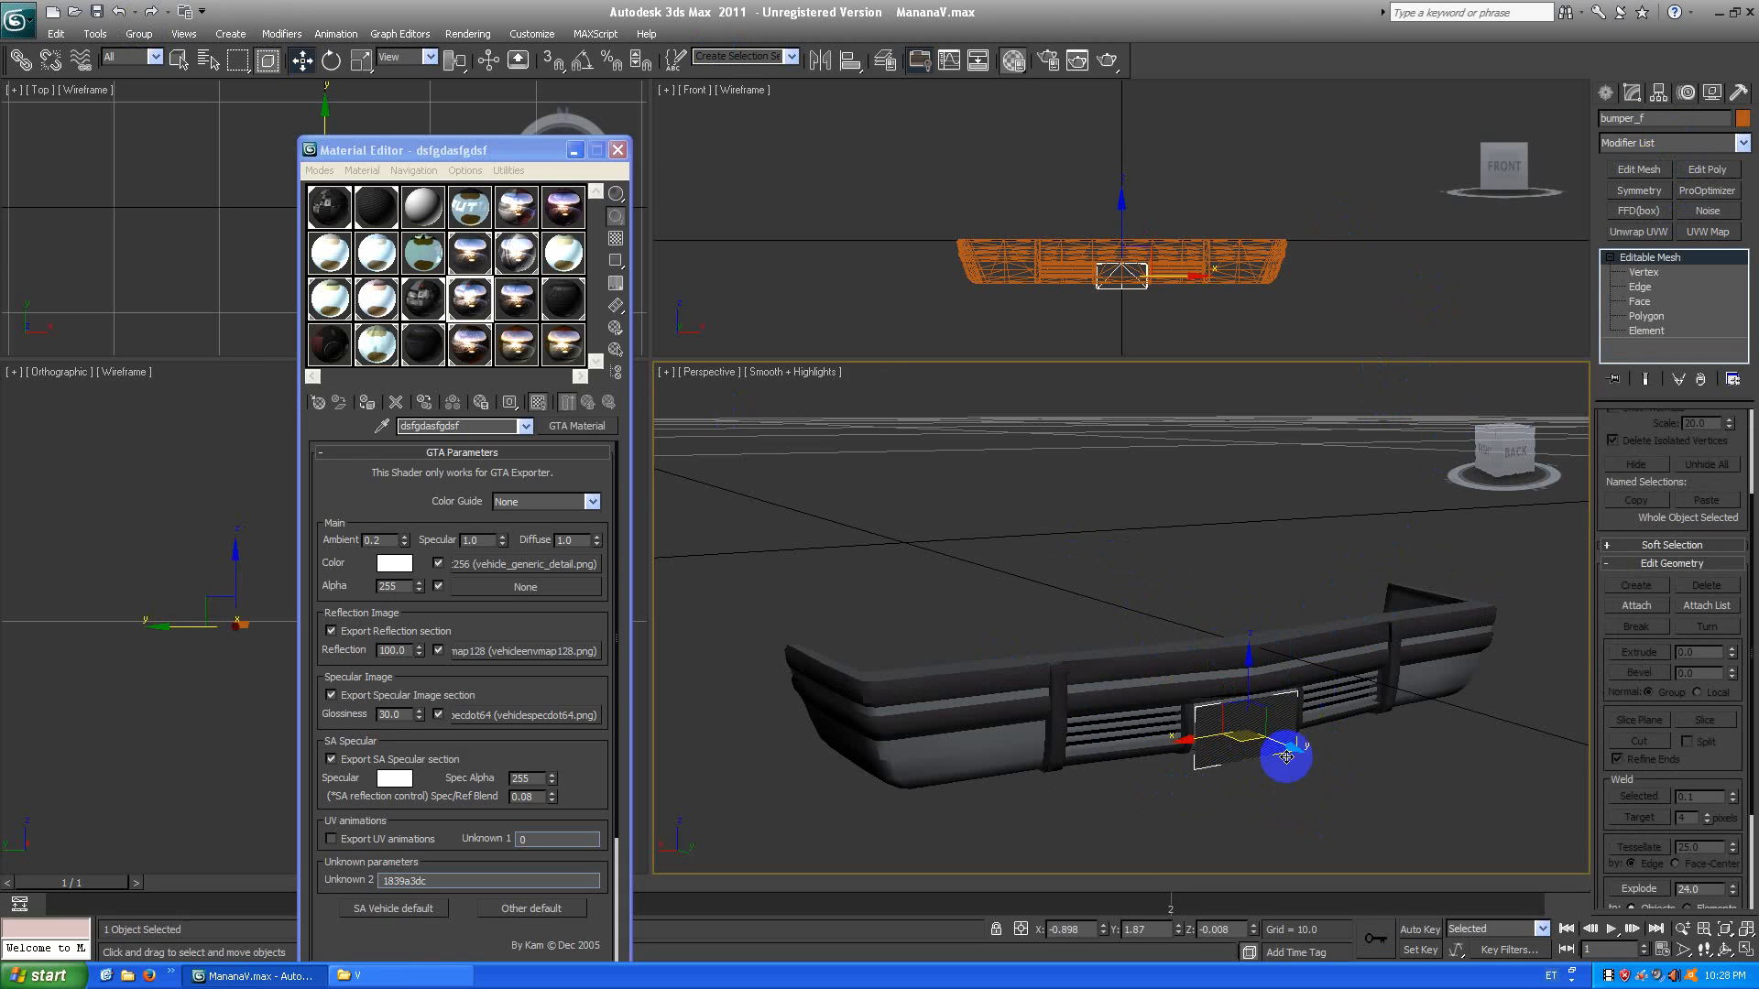
{"action": "left_click", "coordinate": [1317, 822]}
{"action": "left_click", "coordinate": [1056, 625]}
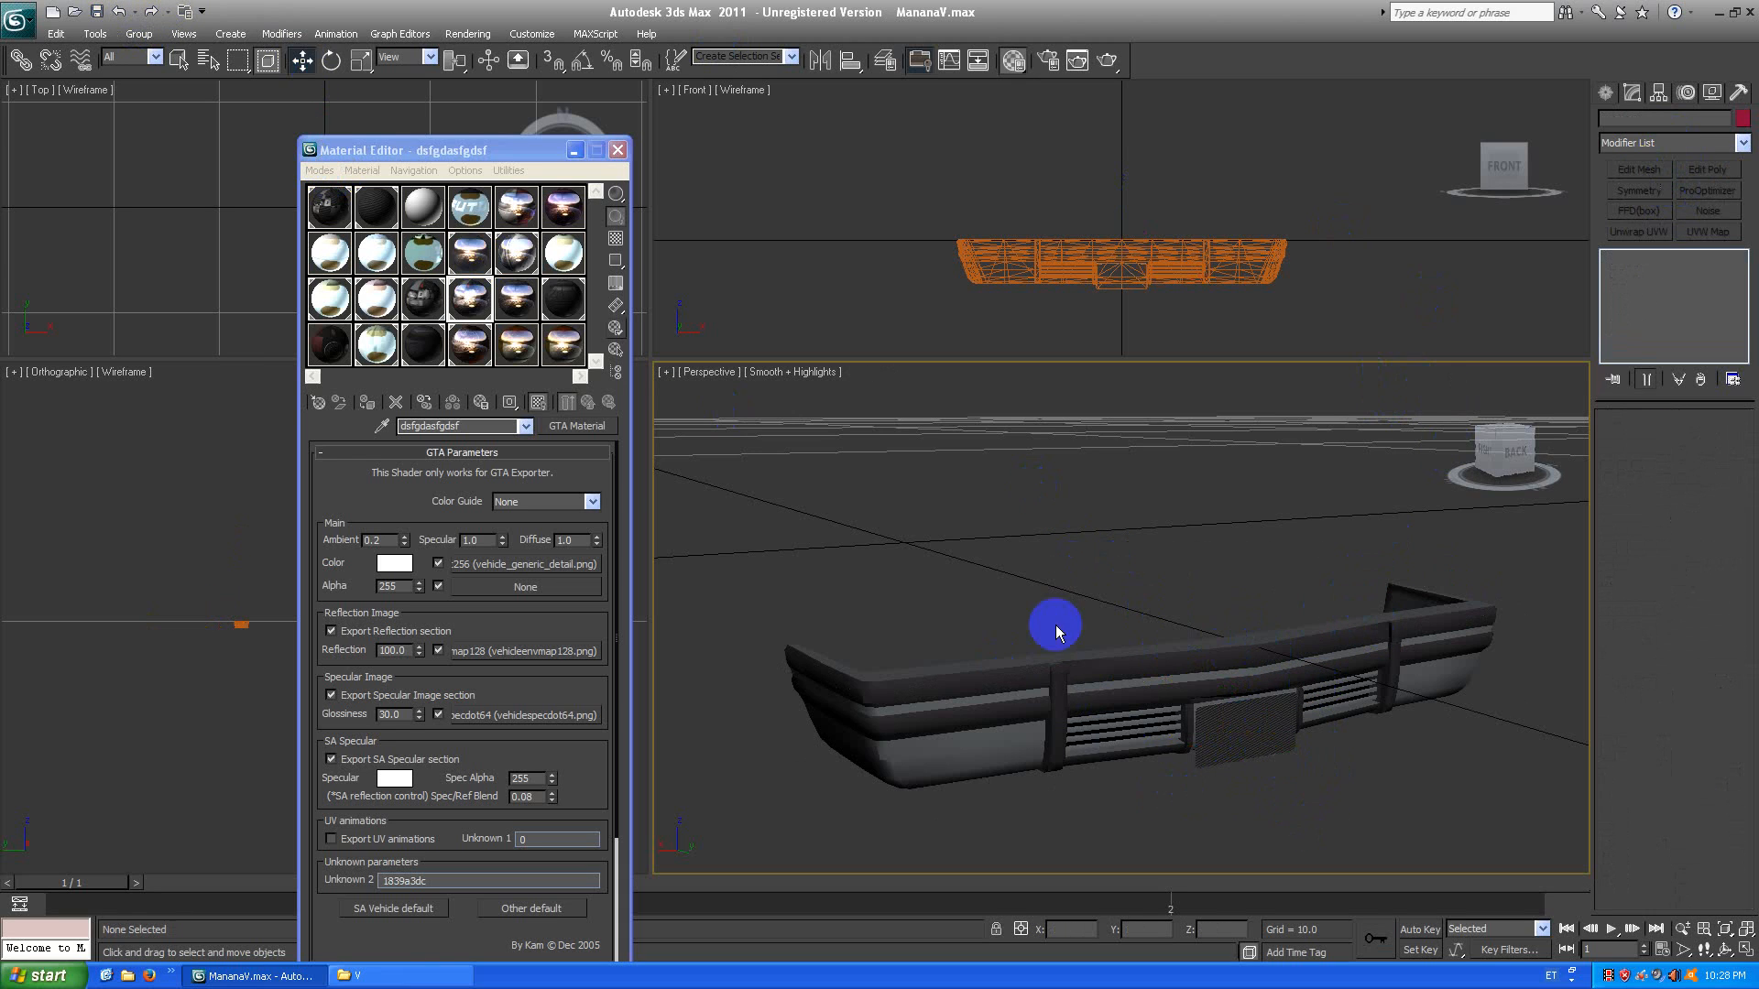
{"action": "left_click", "coordinate": [1246, 723]}
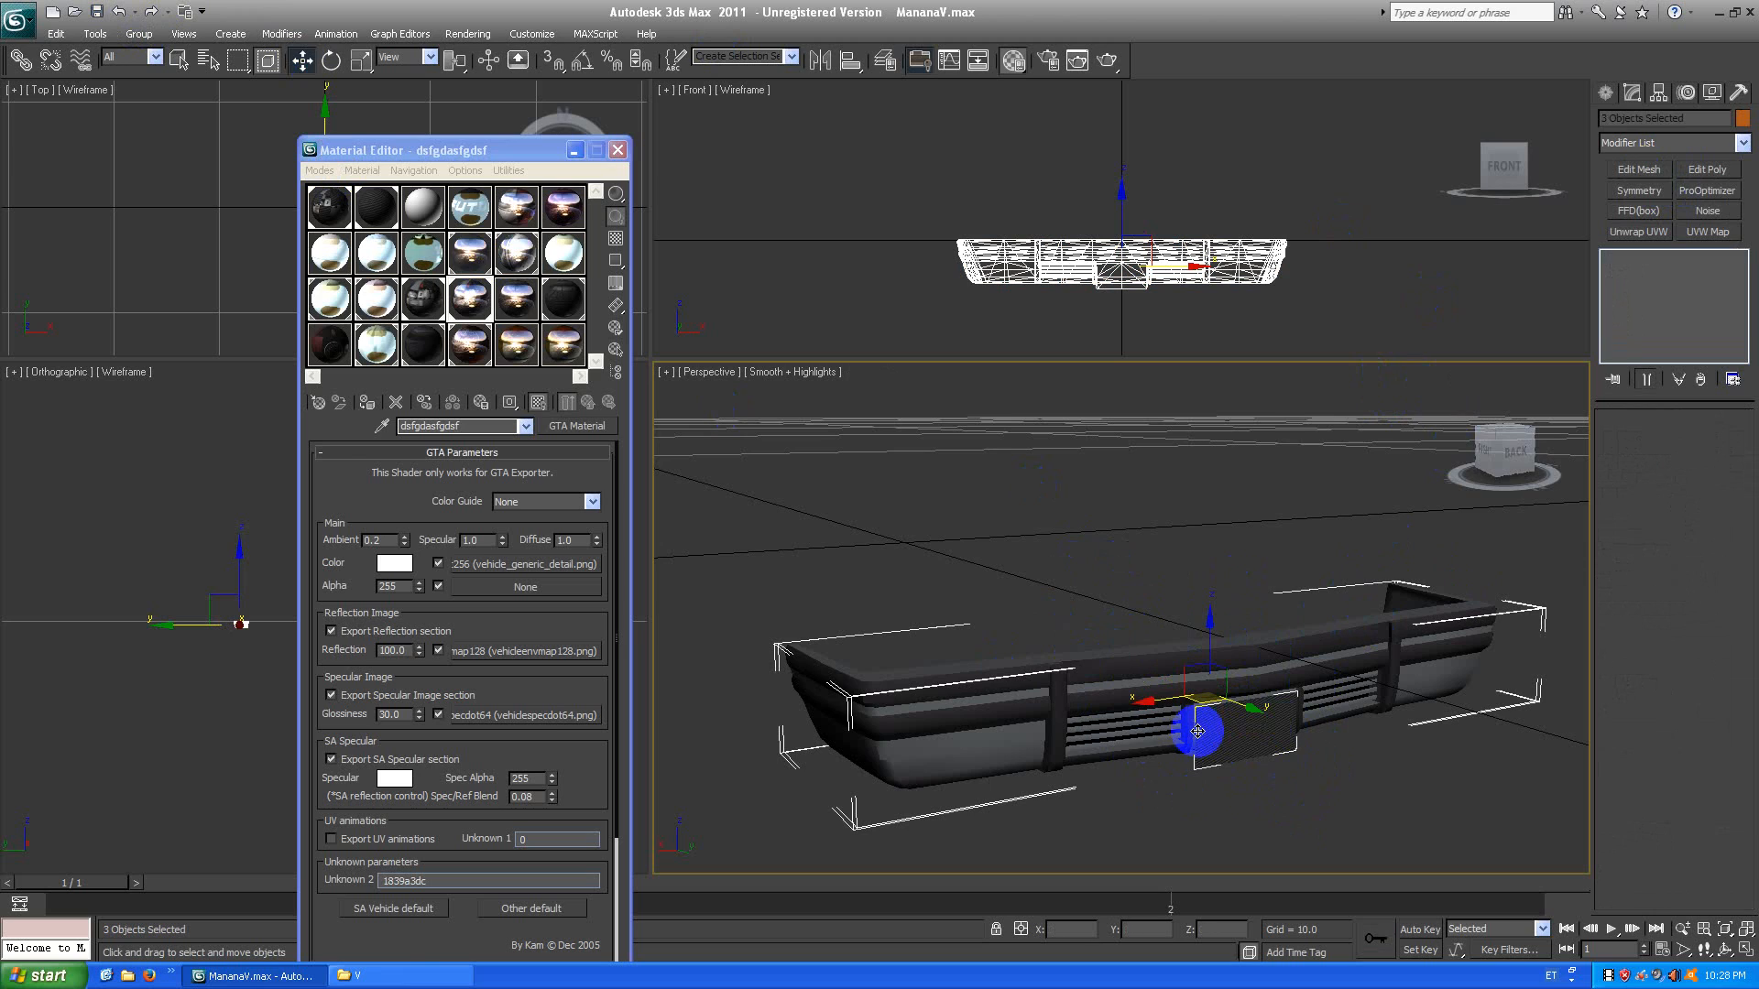
{"action": "left_click", "coordinate": [1358, 768]}
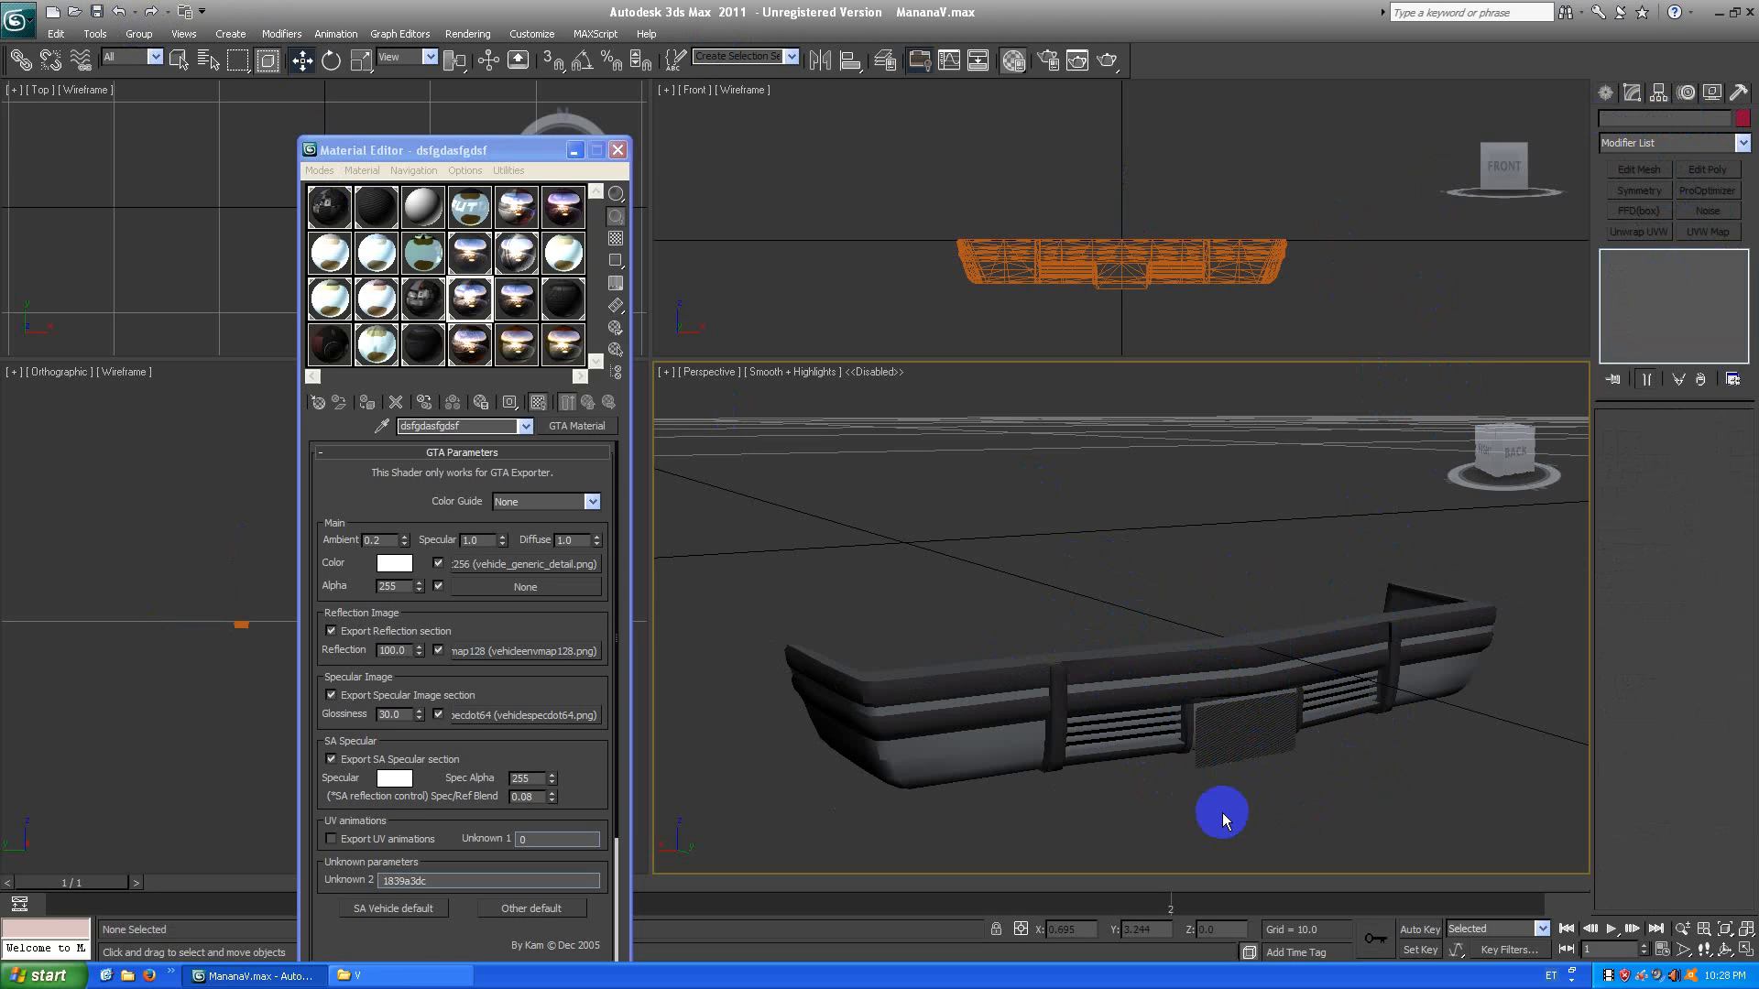
Try attaching the detached panel object to the number plate object bumper_f with Match Material IDs to Material, and undo the attachment.
{"action": "left_click", "coordinate": [1228, 760]}
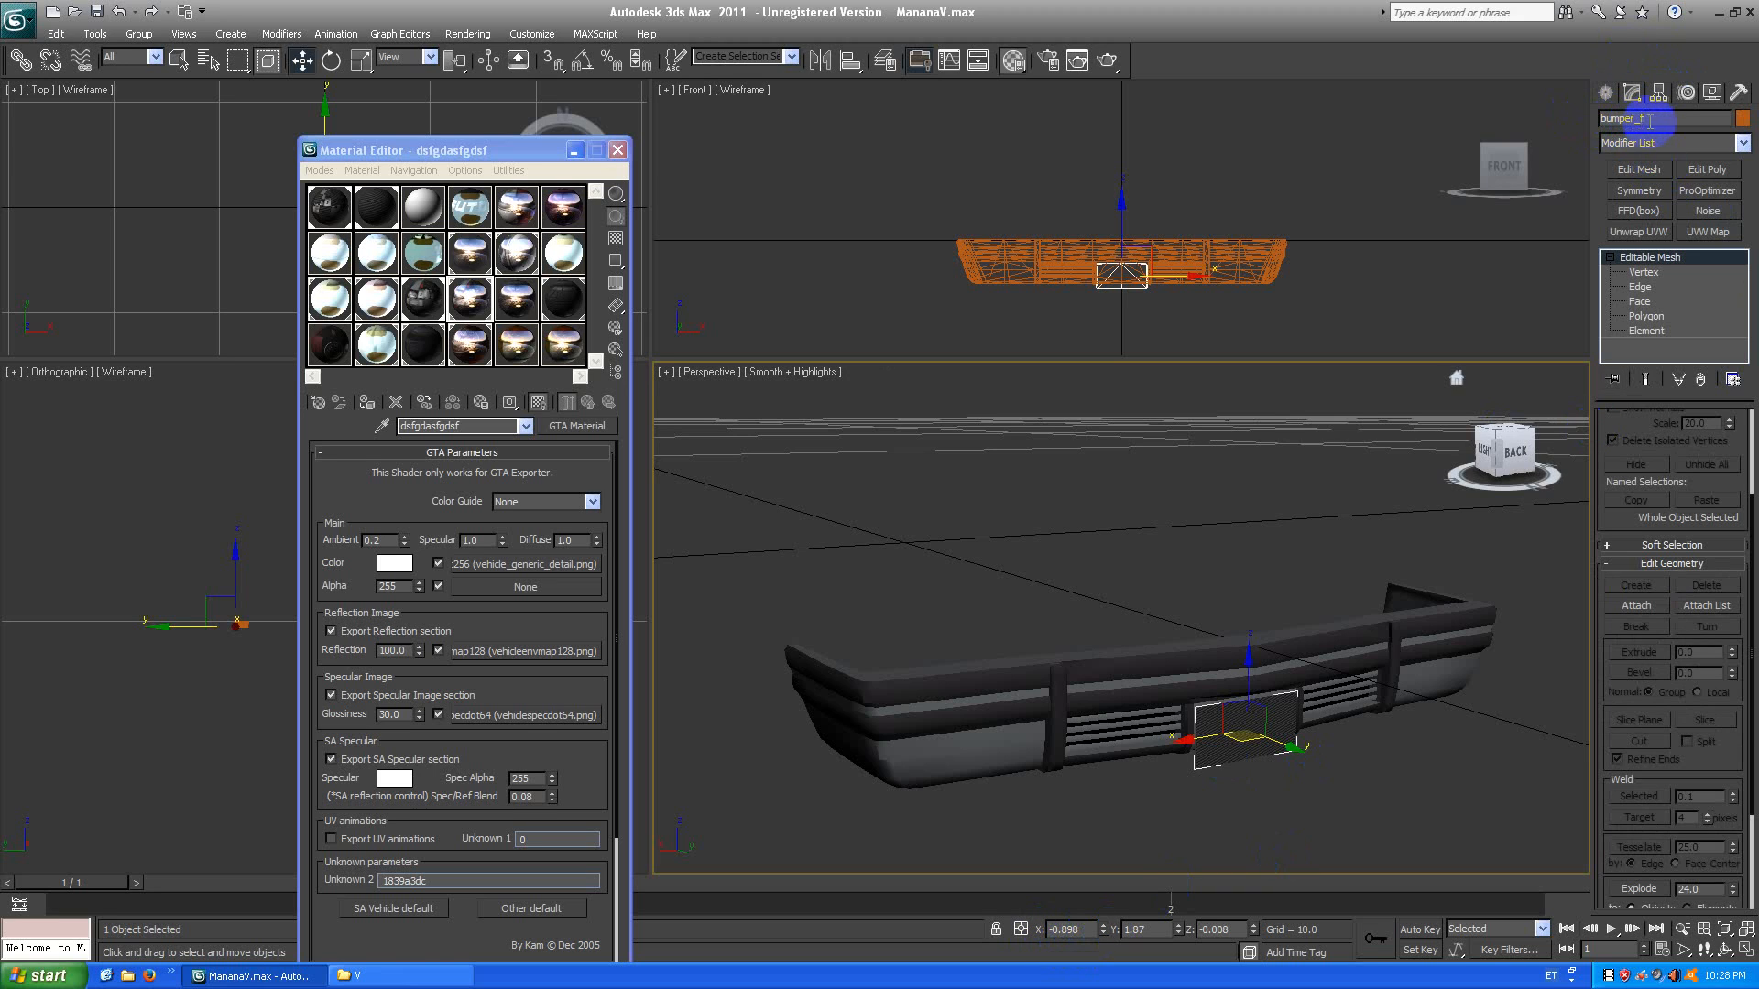
{"action": "key", "text": "d"}
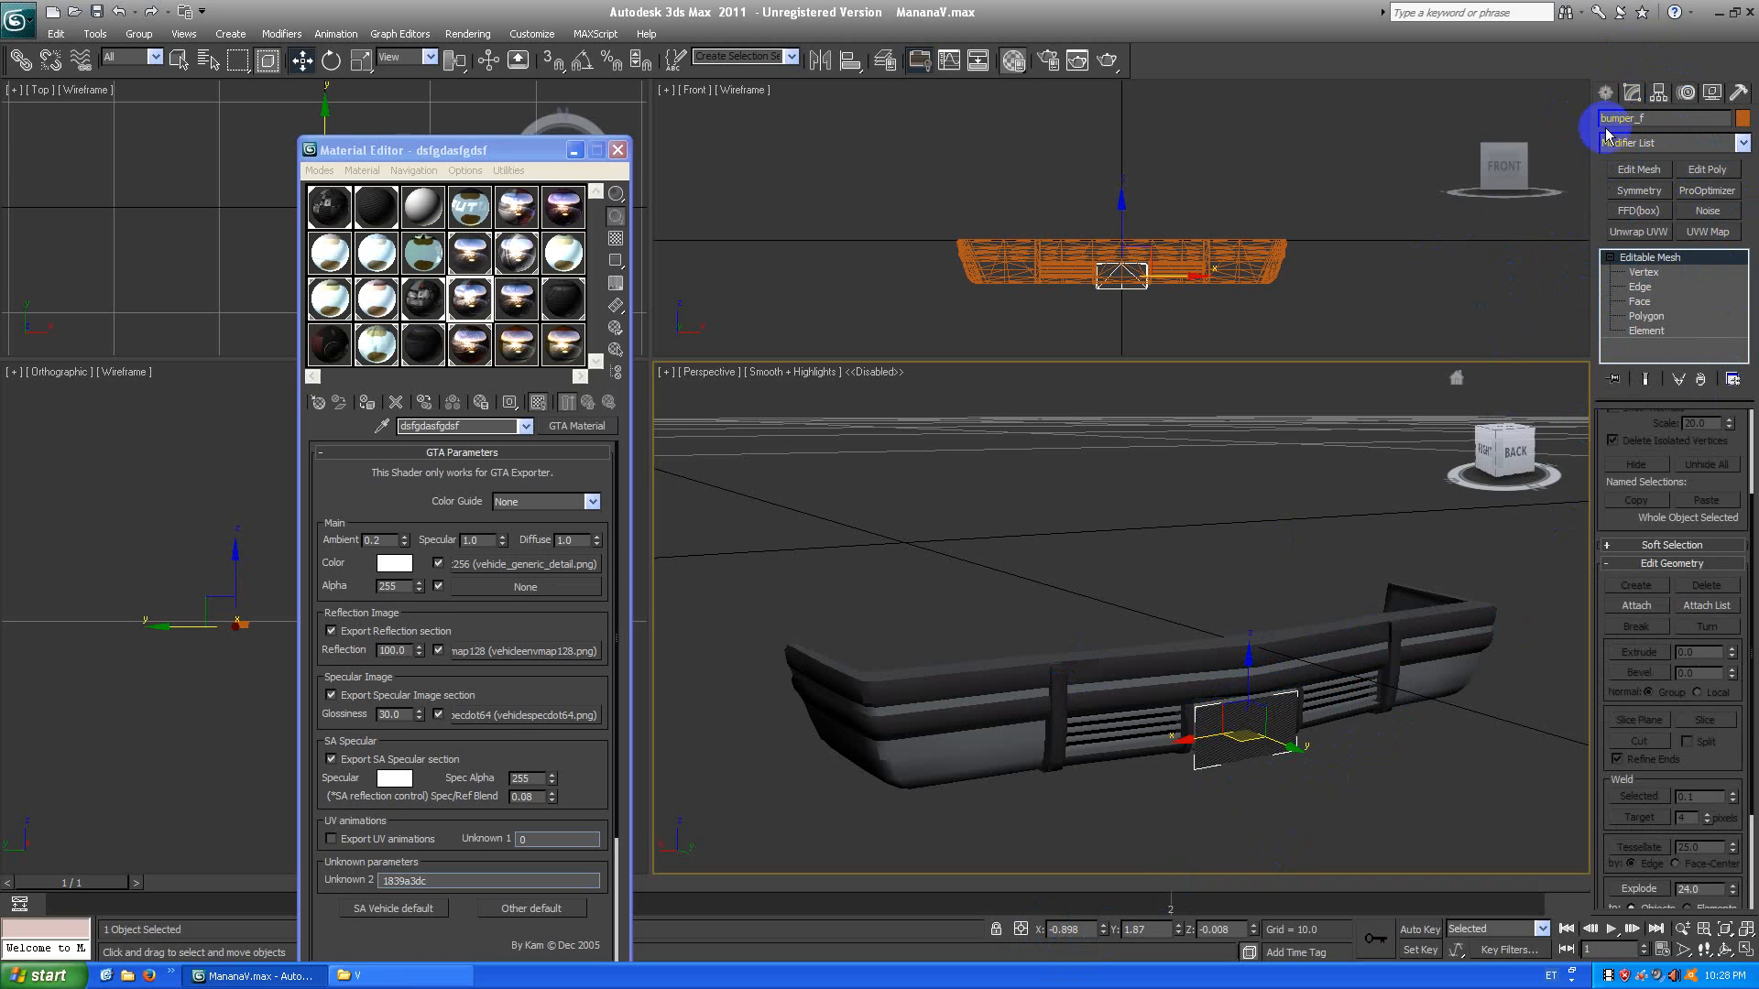
{"action": "left_click", "coordinate": [1630, 608]}
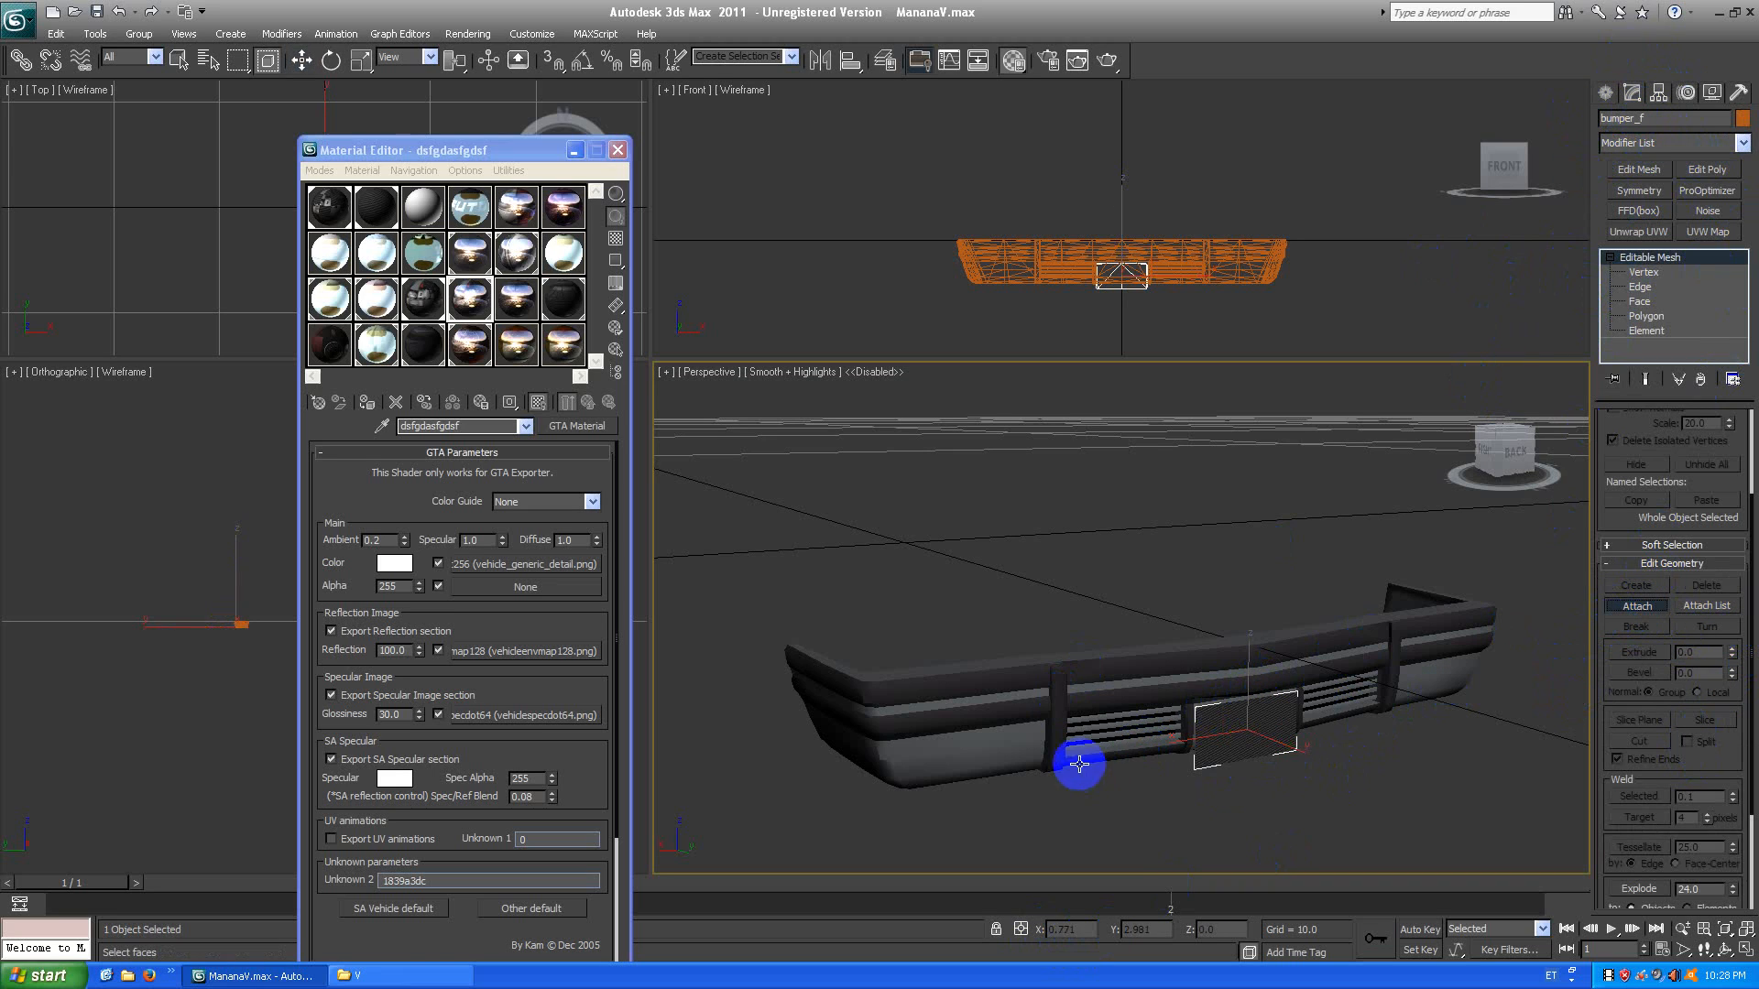
{"action": "left_click", "coordinate": [1638, 608]}
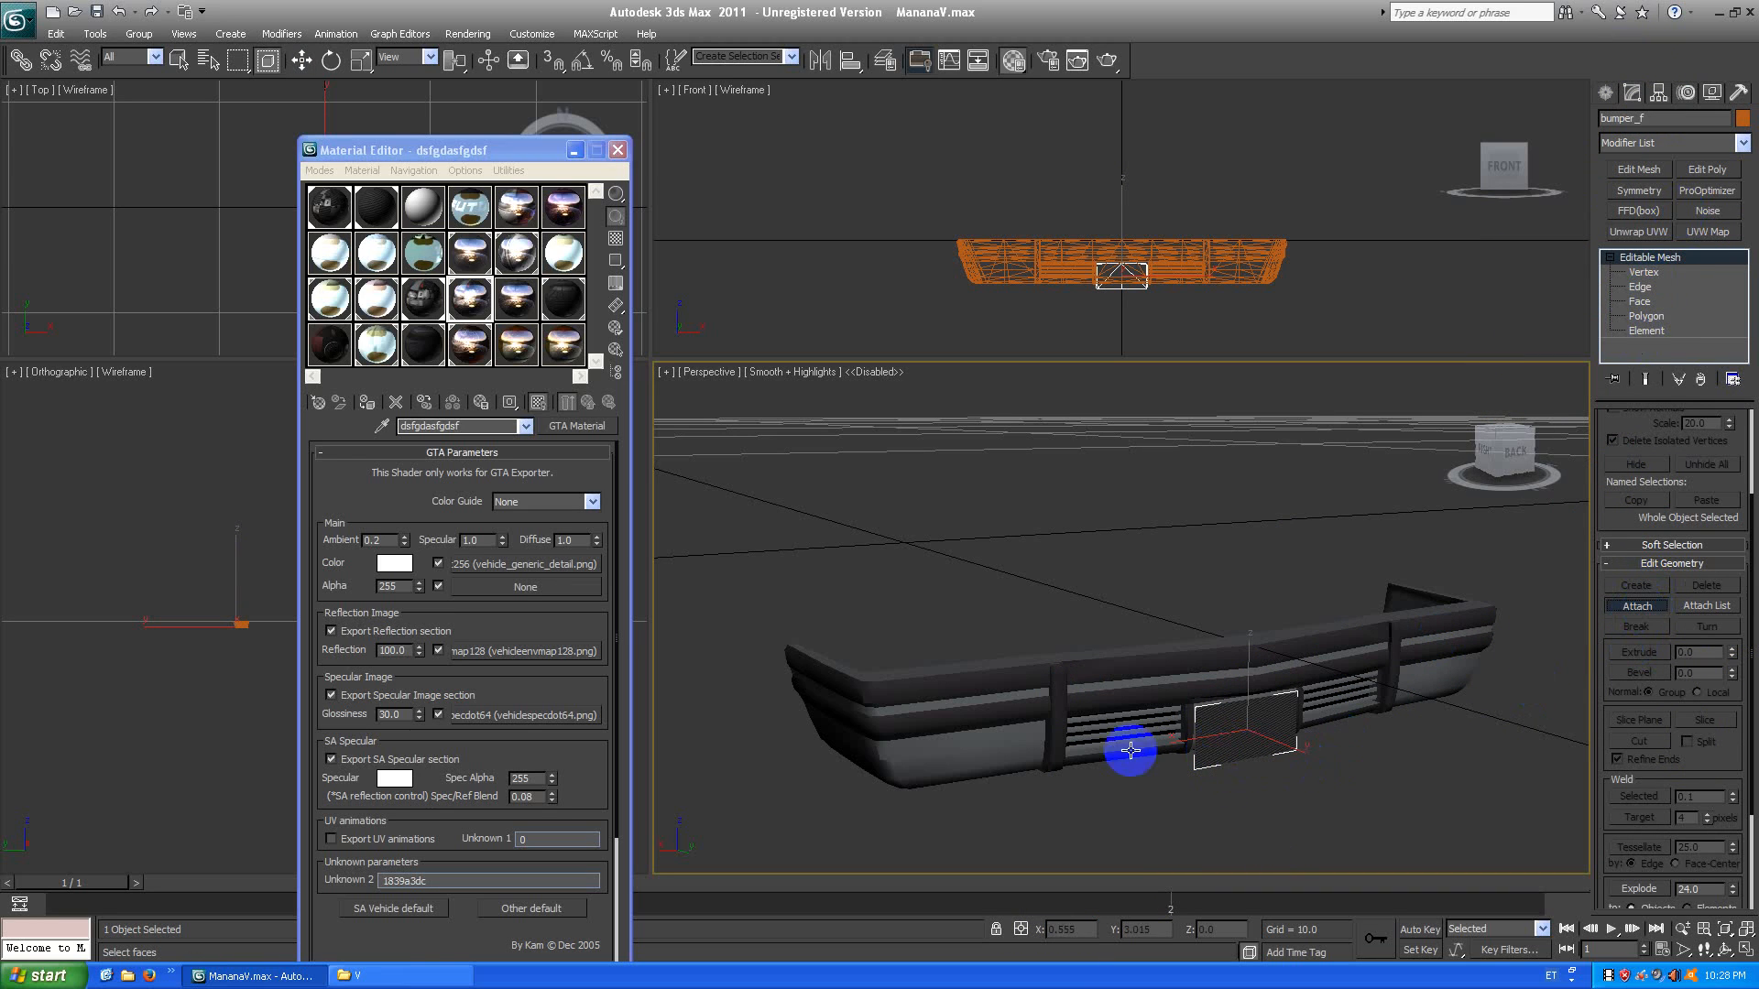
{"action": "left_click", "coordinate": [1016, 751]}
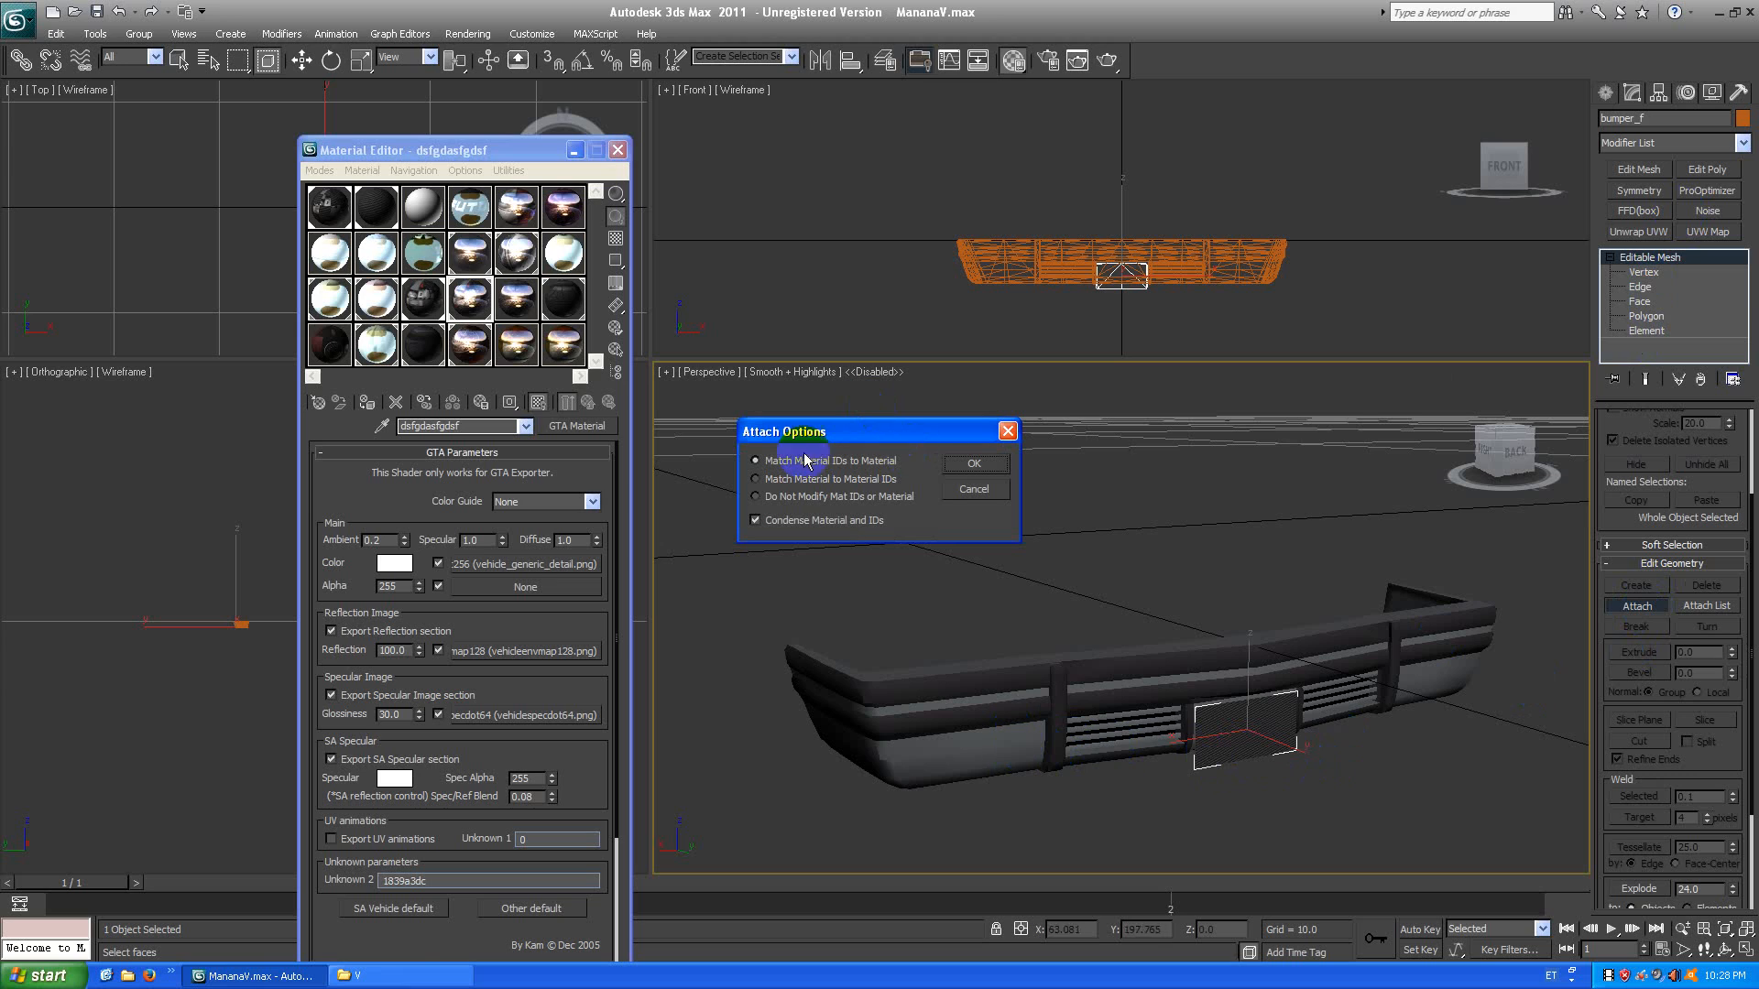
{"action": "left_click", "coordinate": [972, 465]}
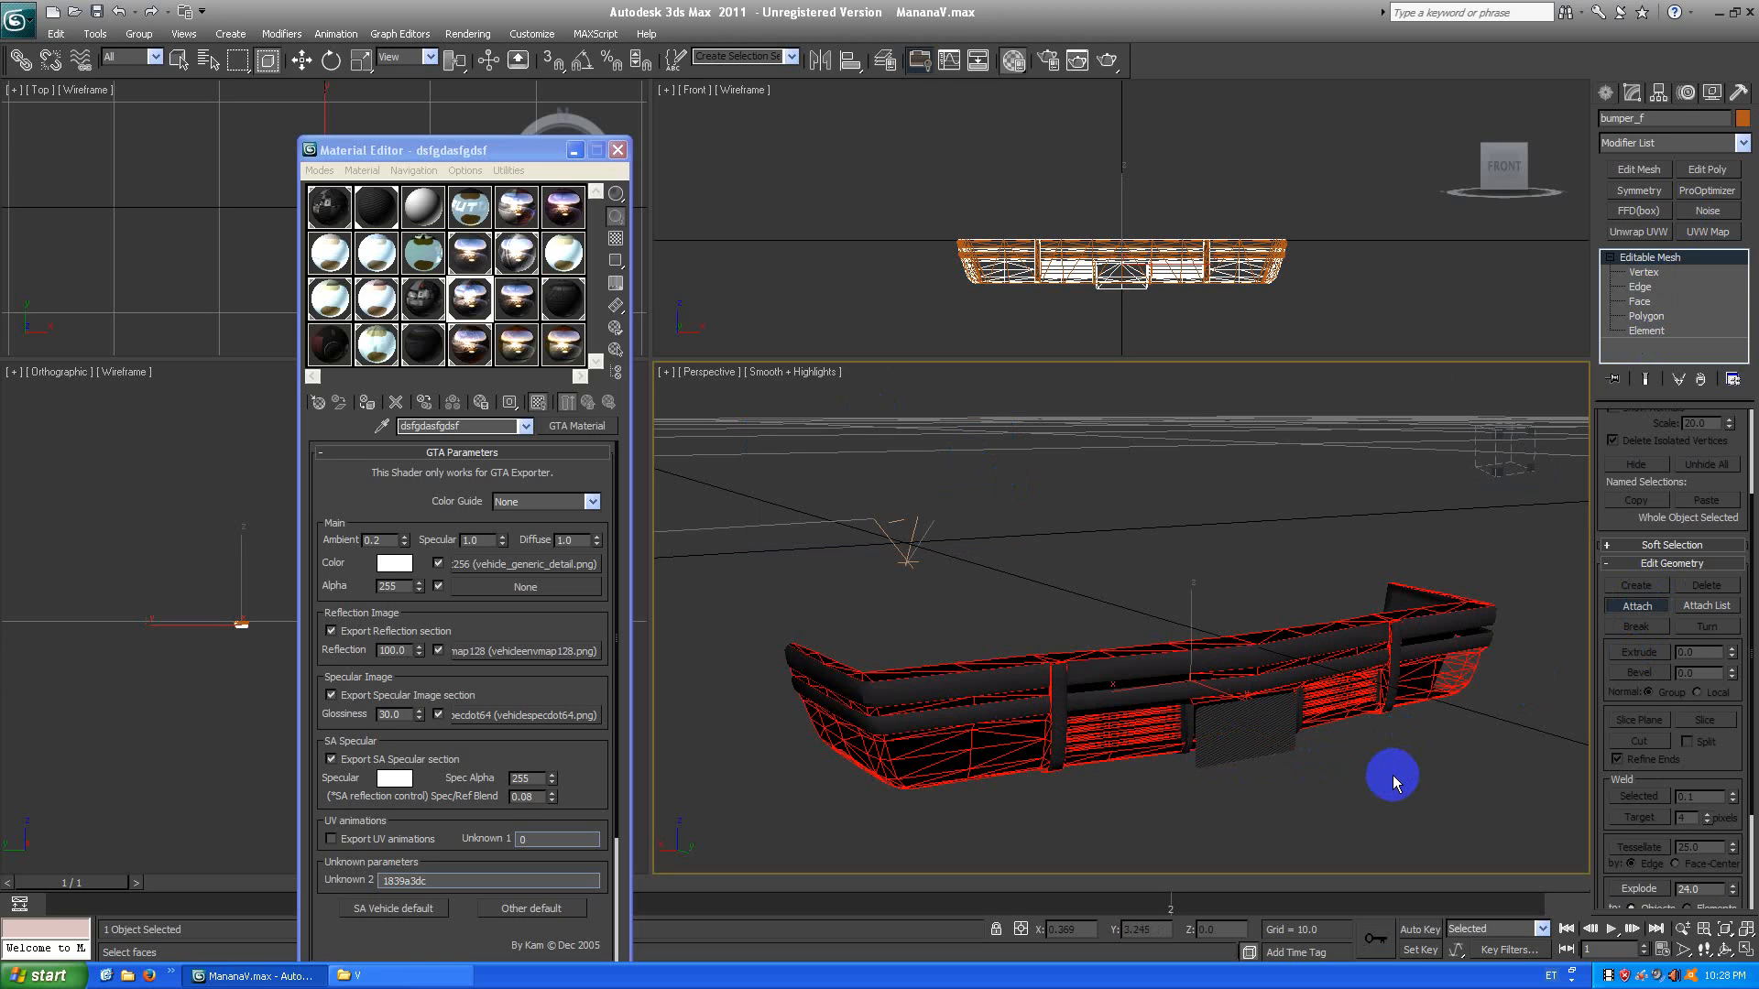
{"action": "key", "text": "ctrl+z"}
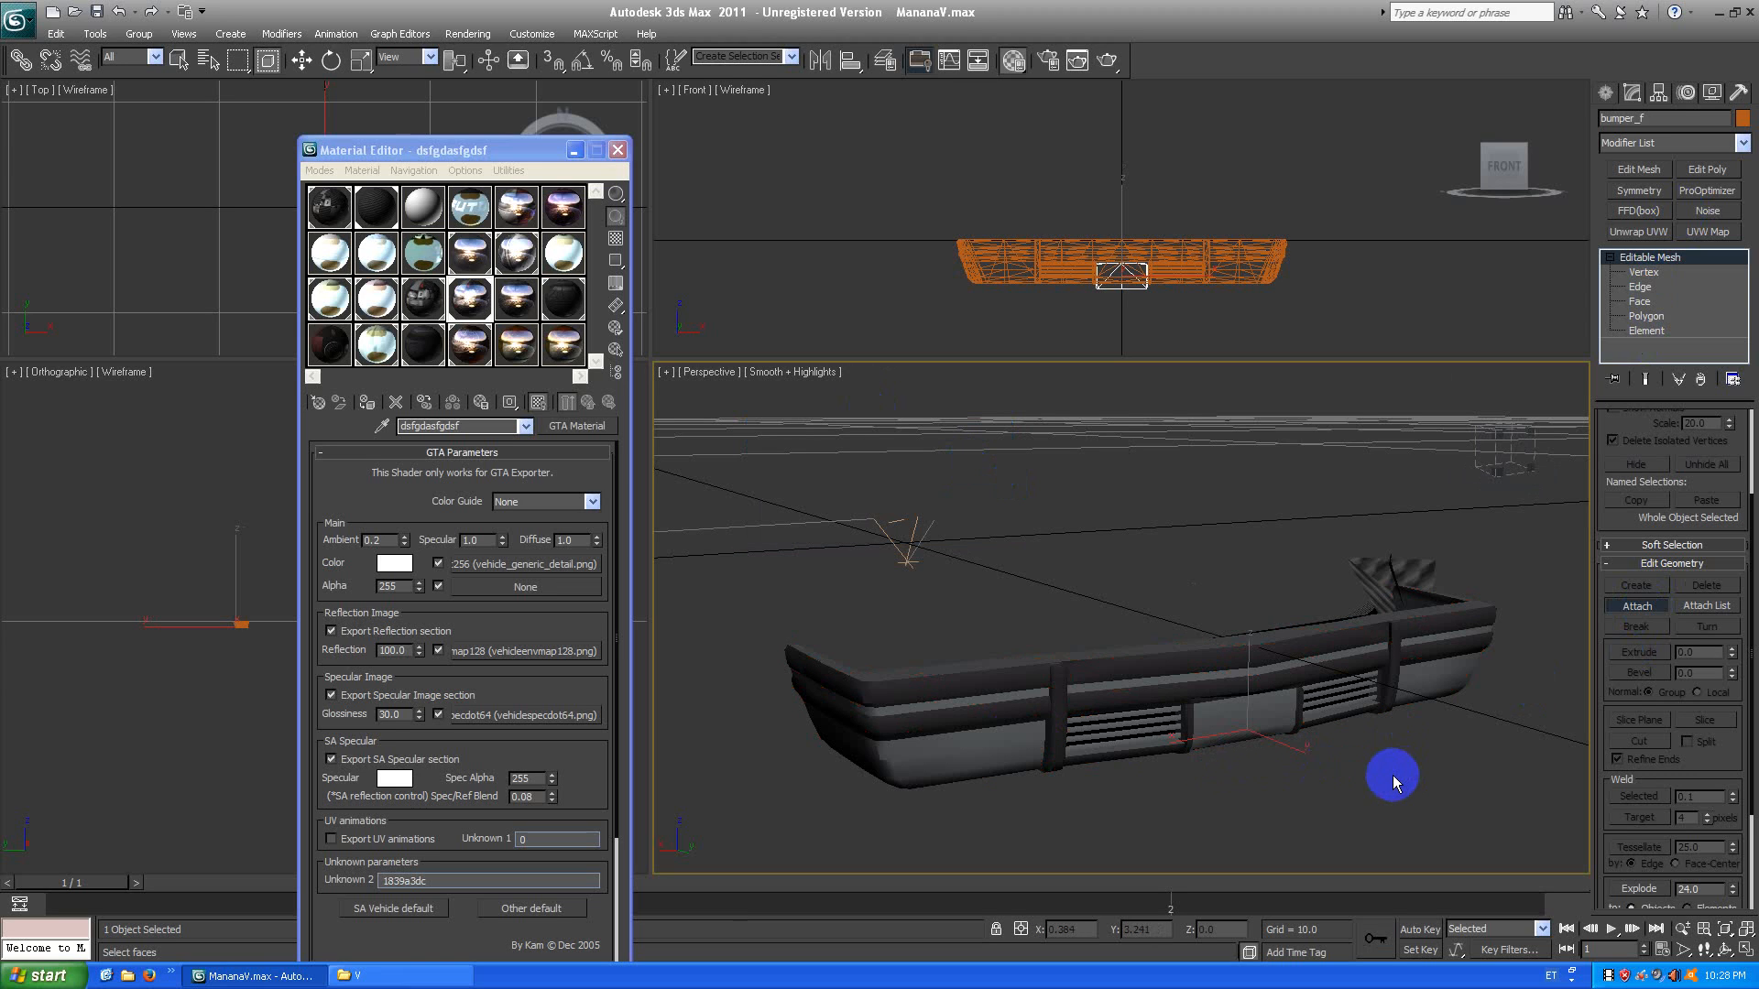
Retry attaching the bumper parts to the number plate object with the default attach options, and undo the attempt.
{"action": "left_click", "coordinate": [945, 767]}
{"action": "left_click", "coordinate": [974, 464]}
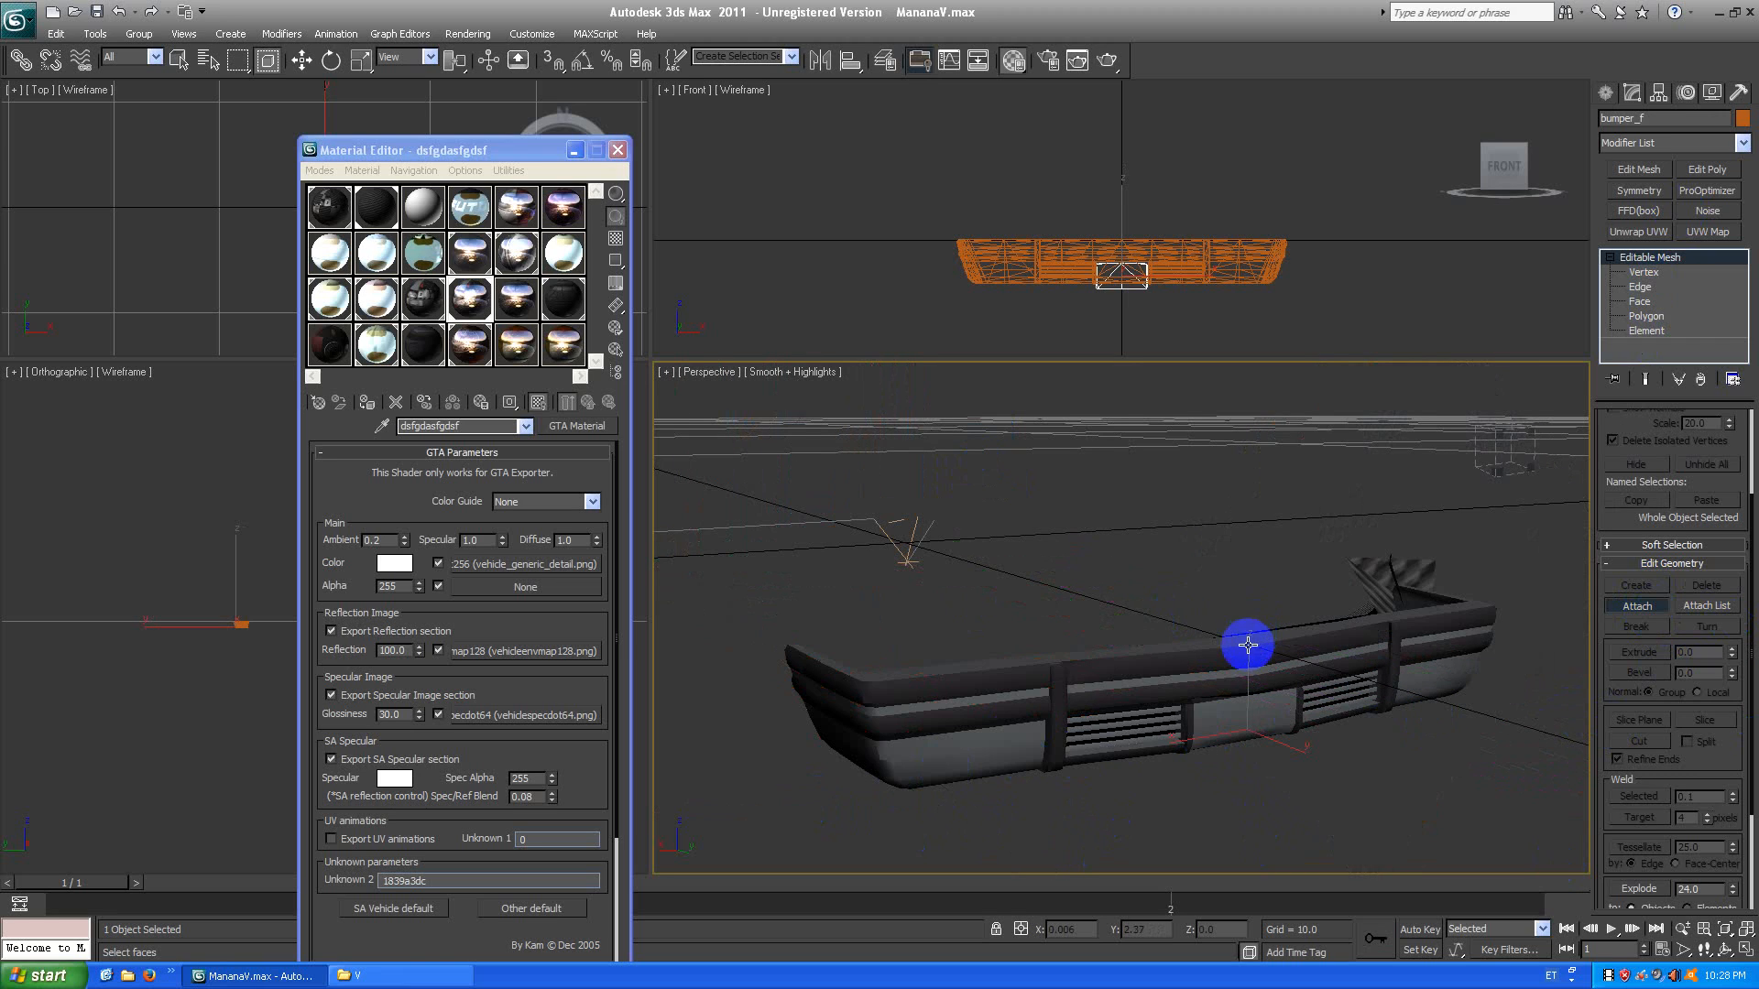
{"action": "left_click", "coordinate": [1243, 652]}
{"action": "key", "text": "ctrl+z"}
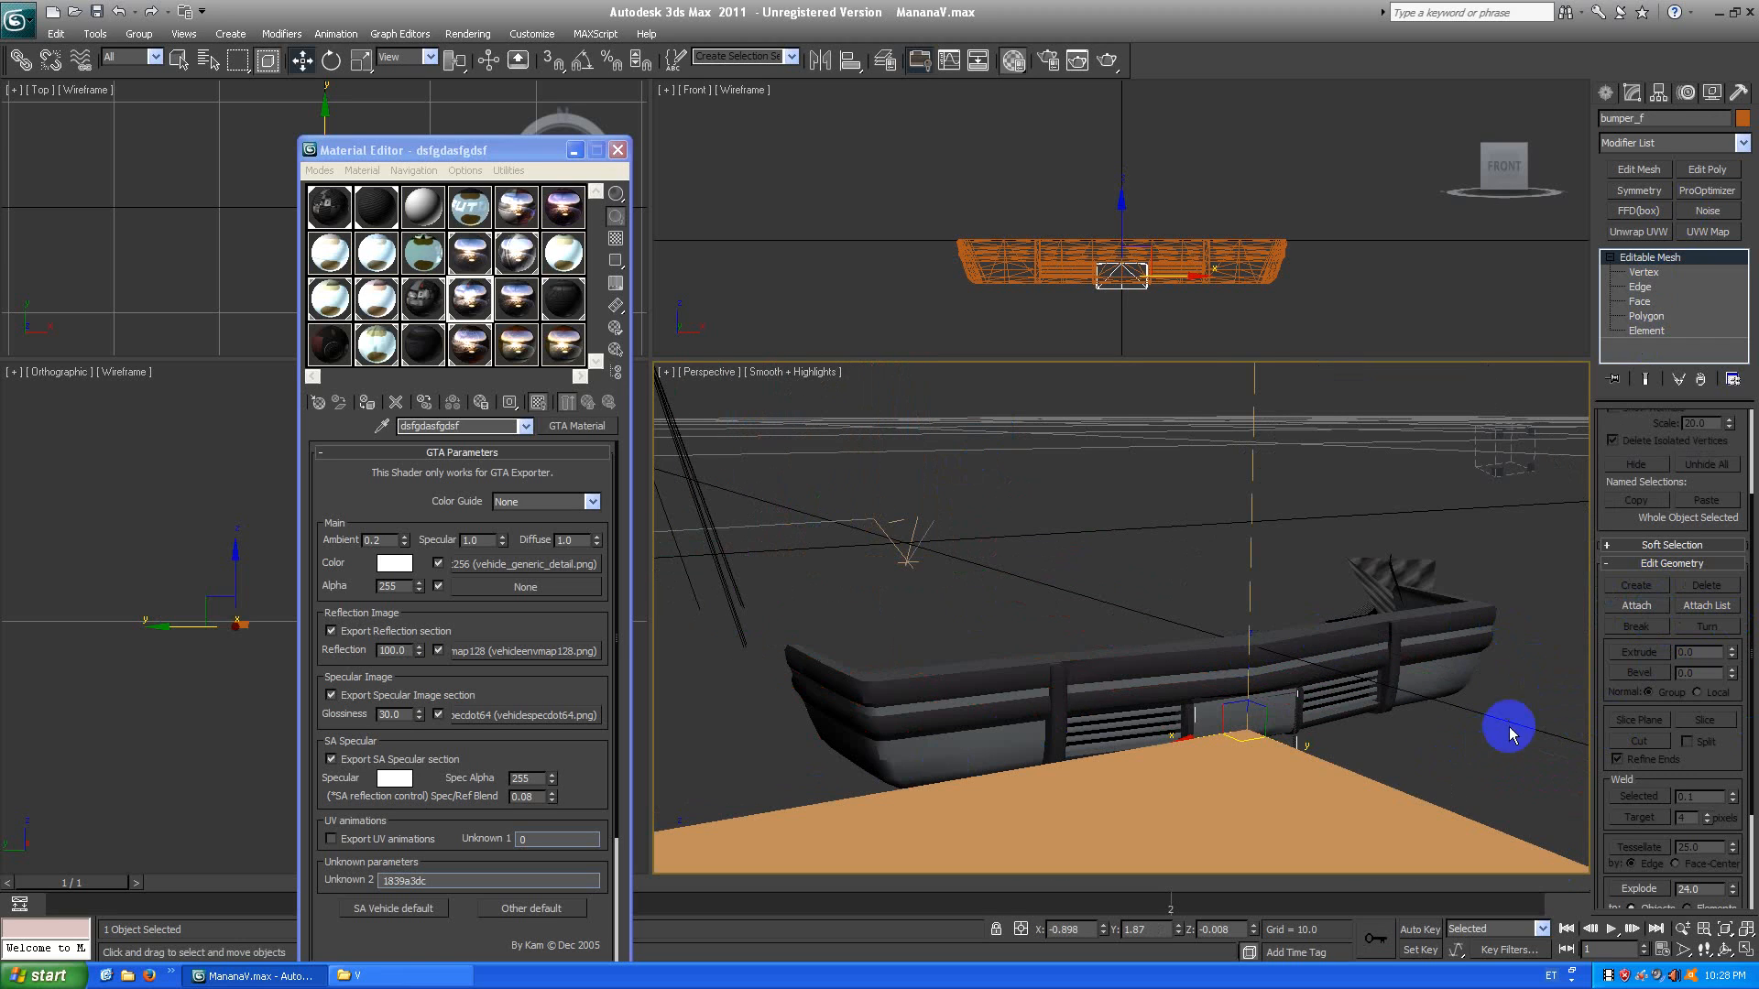
Select the detached panel object's elements, try unhiding all of its geometry to track down the stray surfaces, and leave Element editing.
{"action": "left_click", "coordinate": [1457, 720]}
{"action": "scroll", "coordinate": [1486, 678], "scroll_direction": "down", "scroll_amount": 5}
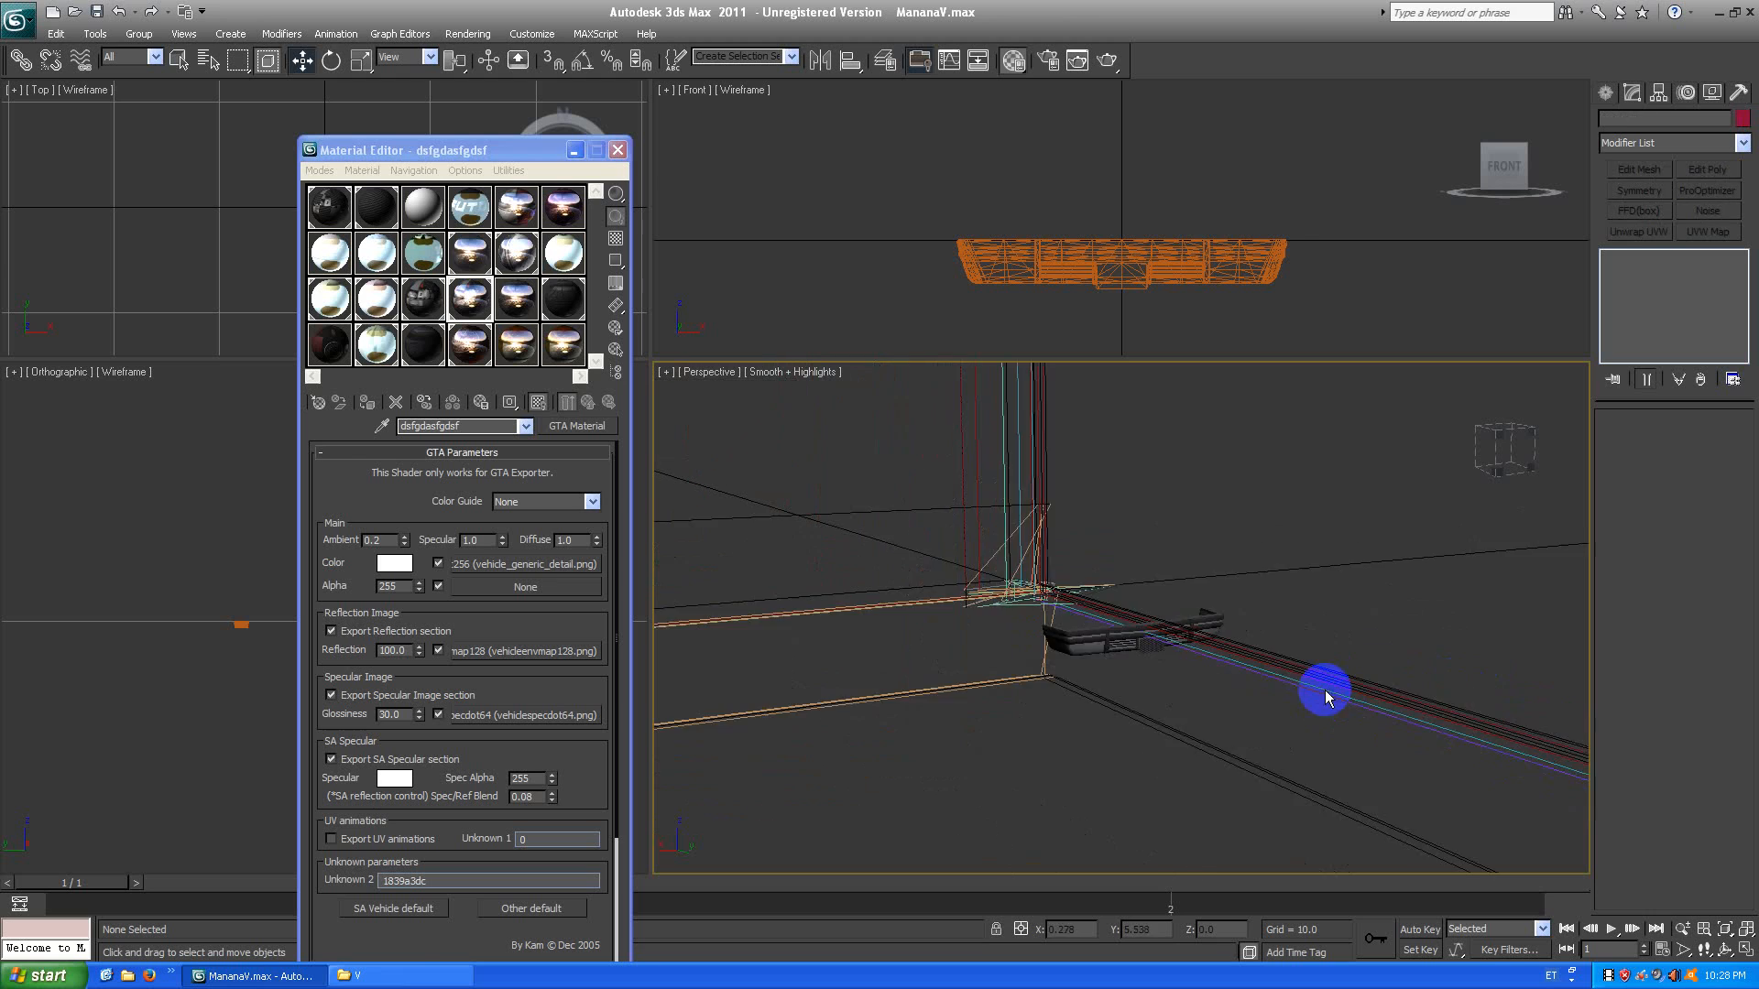
{"action": "scroll", "coordinate": [1182, 716], "scroll_direction": "up", "scroll_amount": 5}
{"action": "left_click", "coordinate": [1140, 720]}
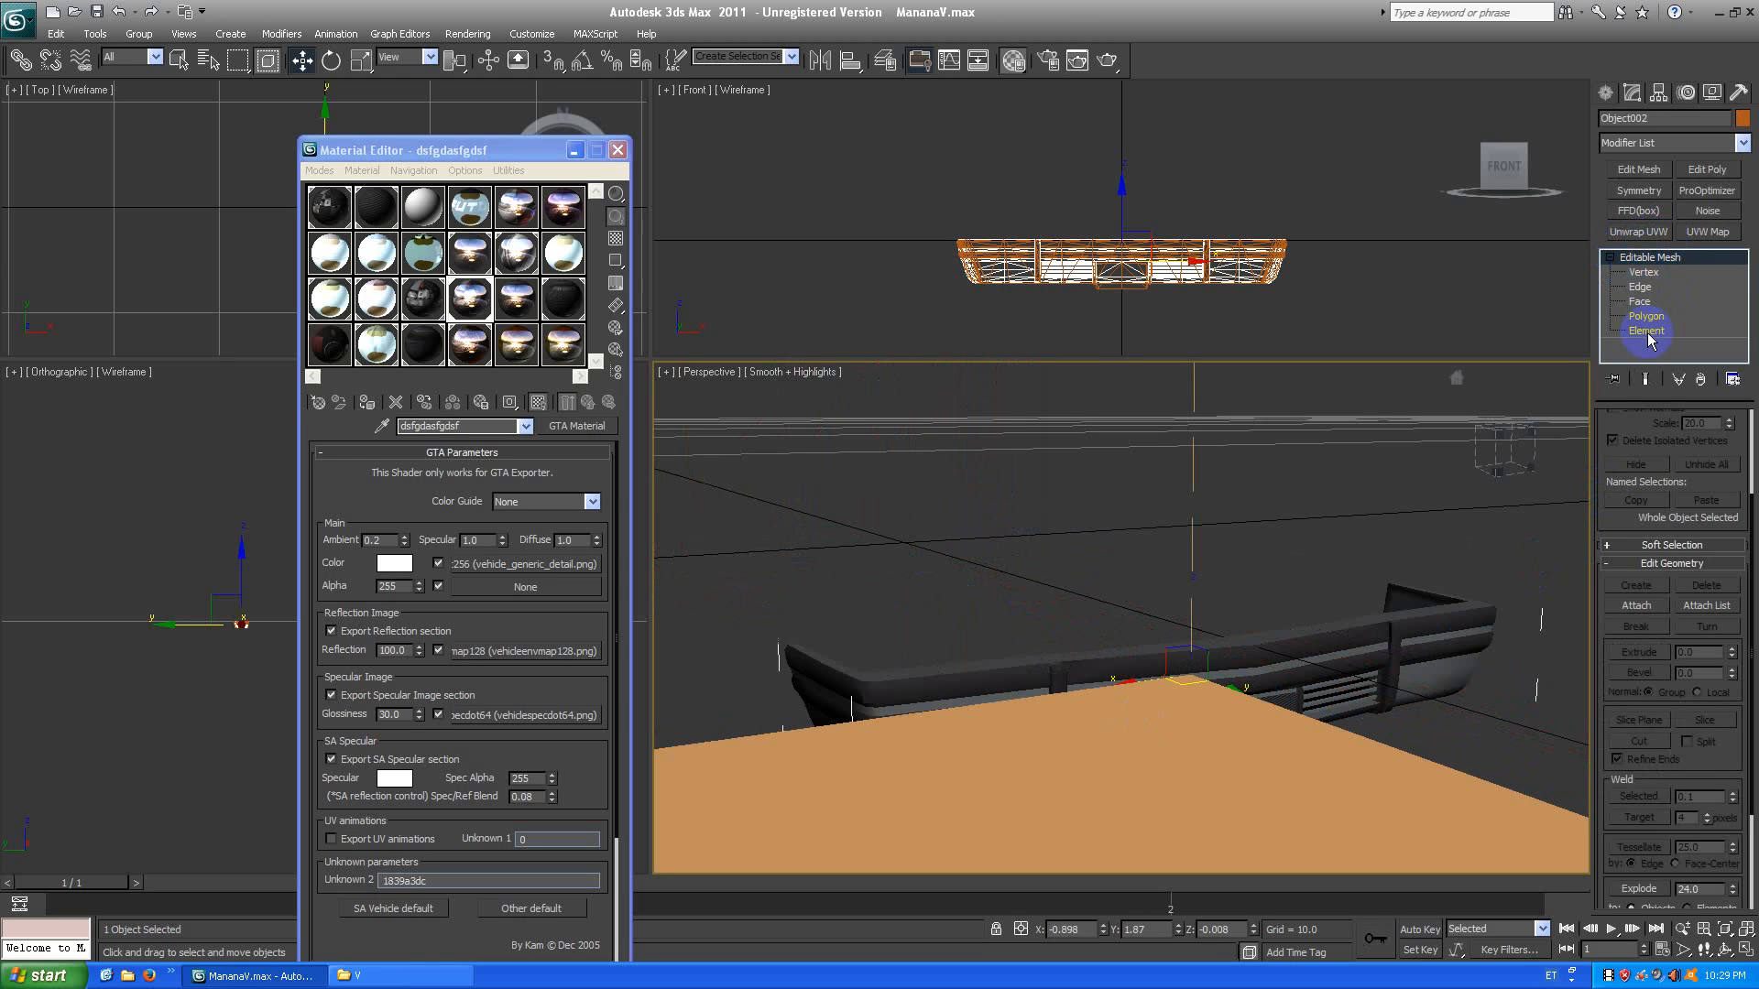
{"action": "left_click", "coordinate": [1646, 330]}
{"action": "left_click", "coordinate": [1262, 689]}
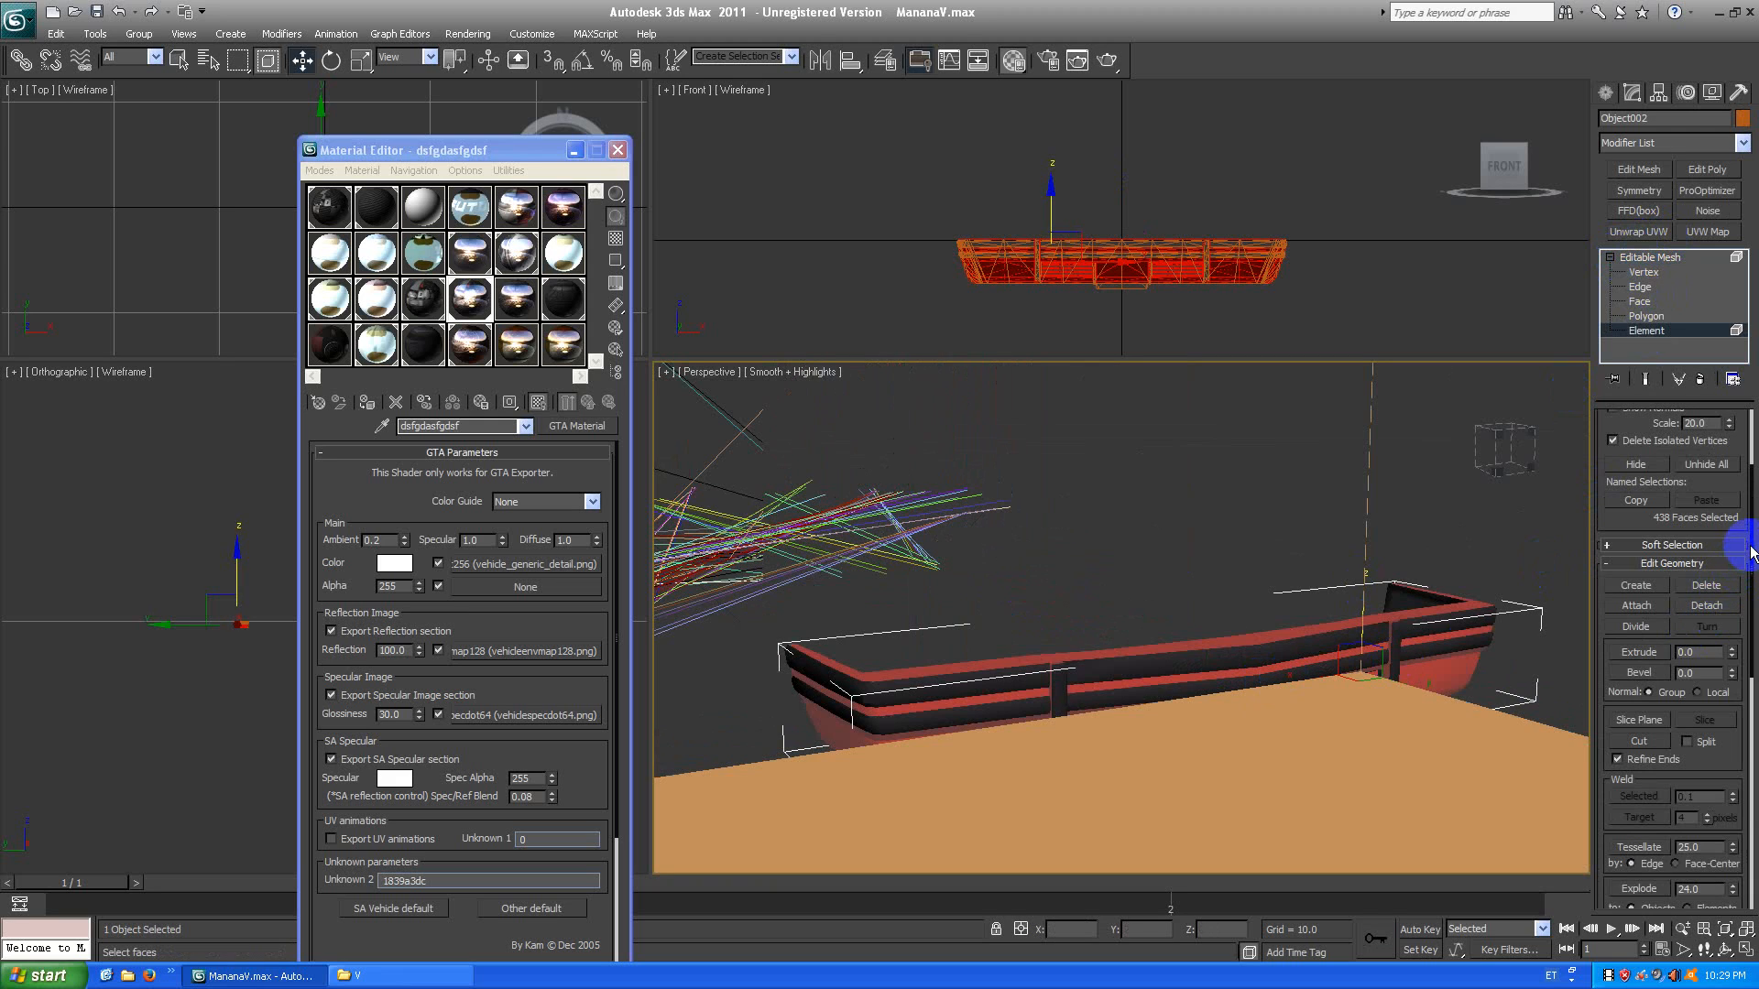
{"action": "left_click_drag", "start_coordinate": [1751, 552], "coordinate": [1752, 469]}
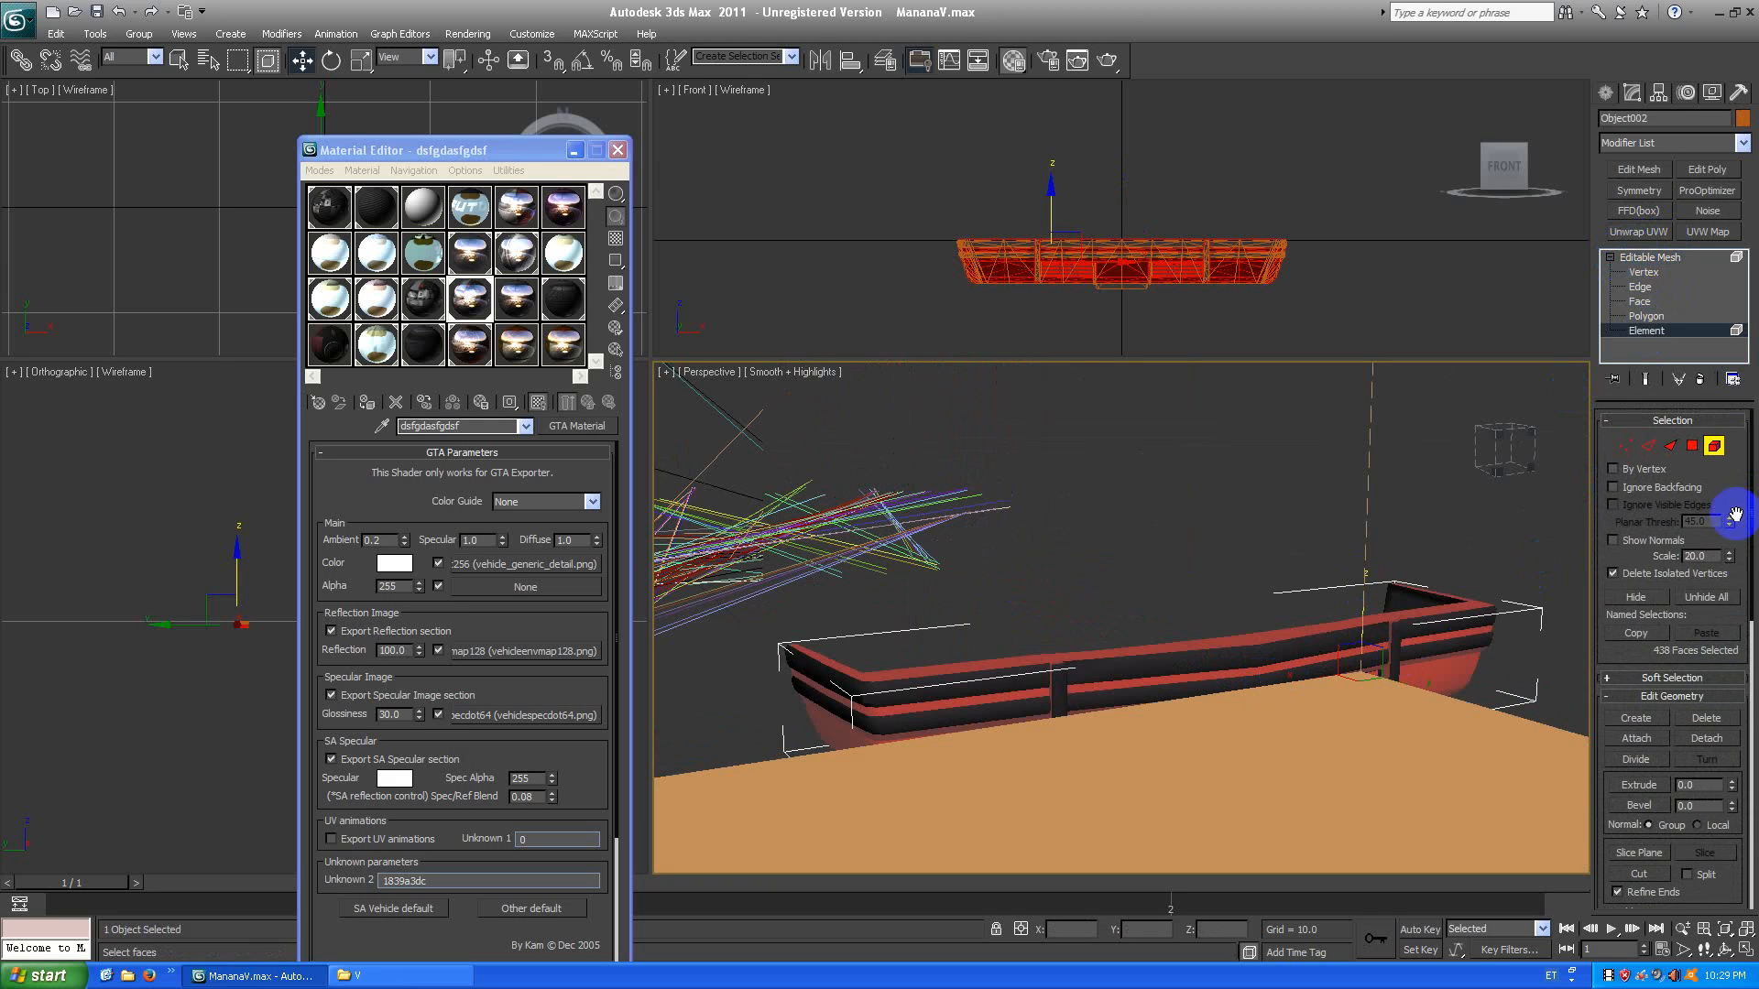
{"action": "left_click", "coordinate": [1704, 597]}
{"action": "left_click", "coordinate": [1638, 599]}
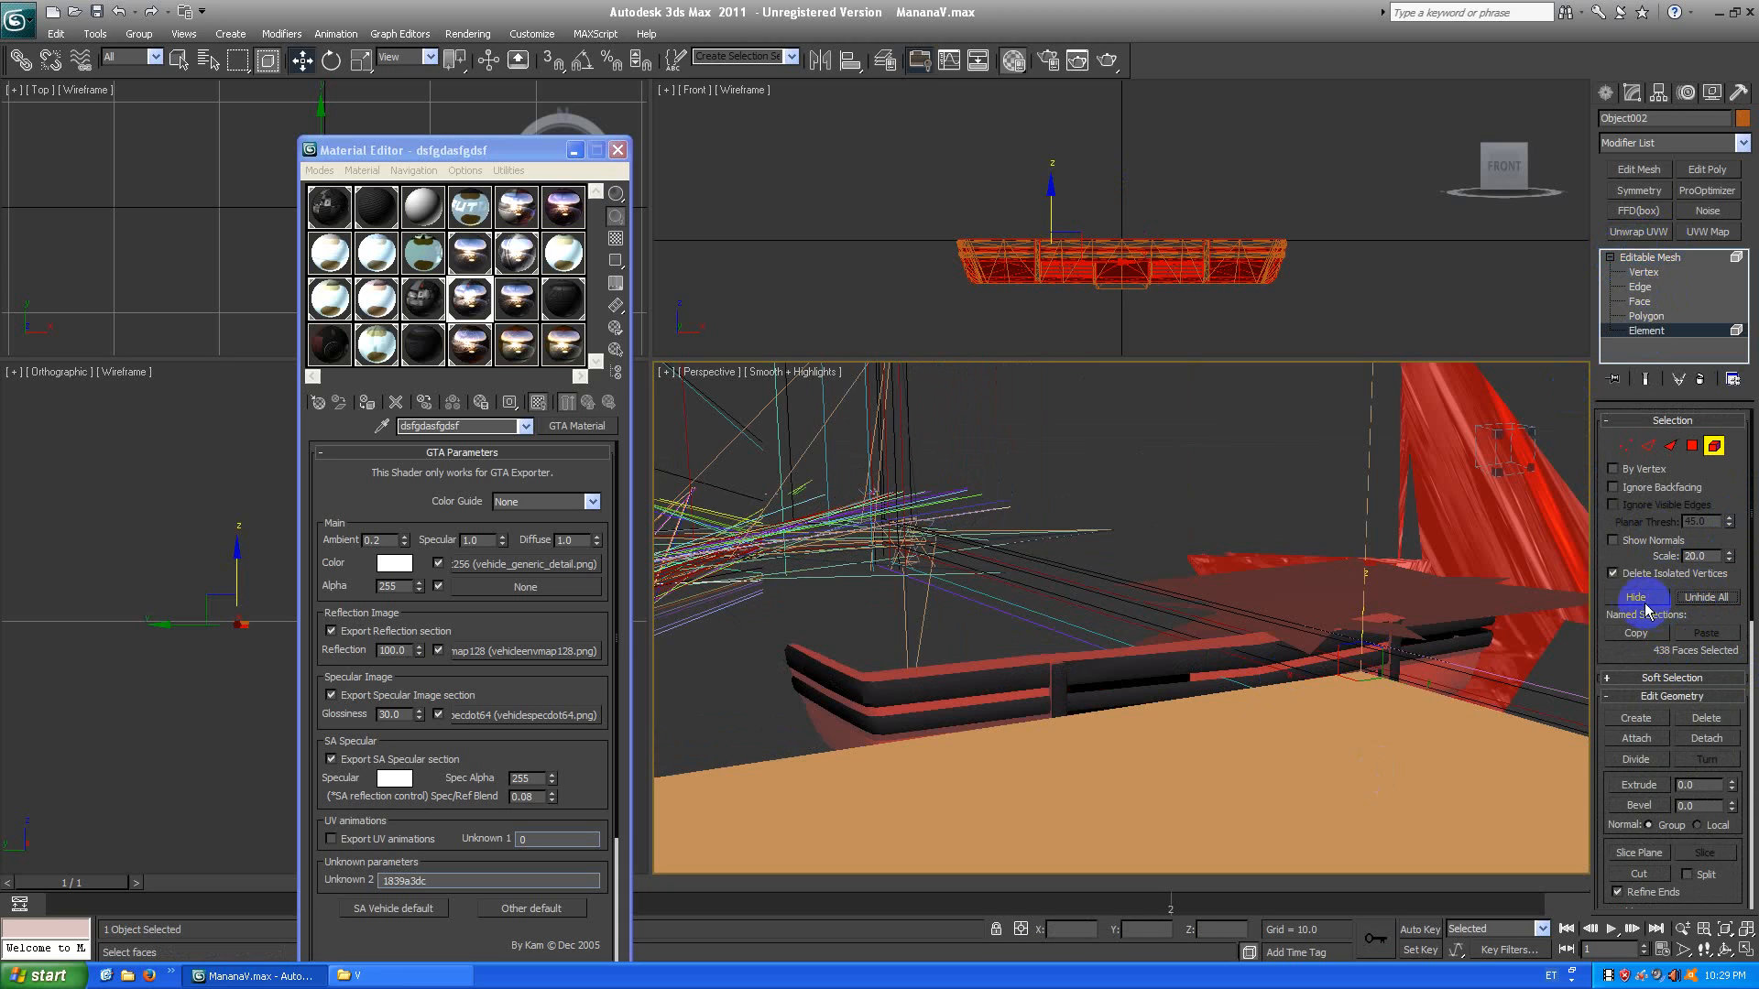
{"action": "left_click", "coordinate": [1676, 255]}
{"action": "middle_click_drag", "start_coordinate": [1276, 672], "coordinate": [1254, 646]}
{"action": "scroll", "coordinate": [1255, 647], "scroll_direction": "down", "scroll_amount": 5}
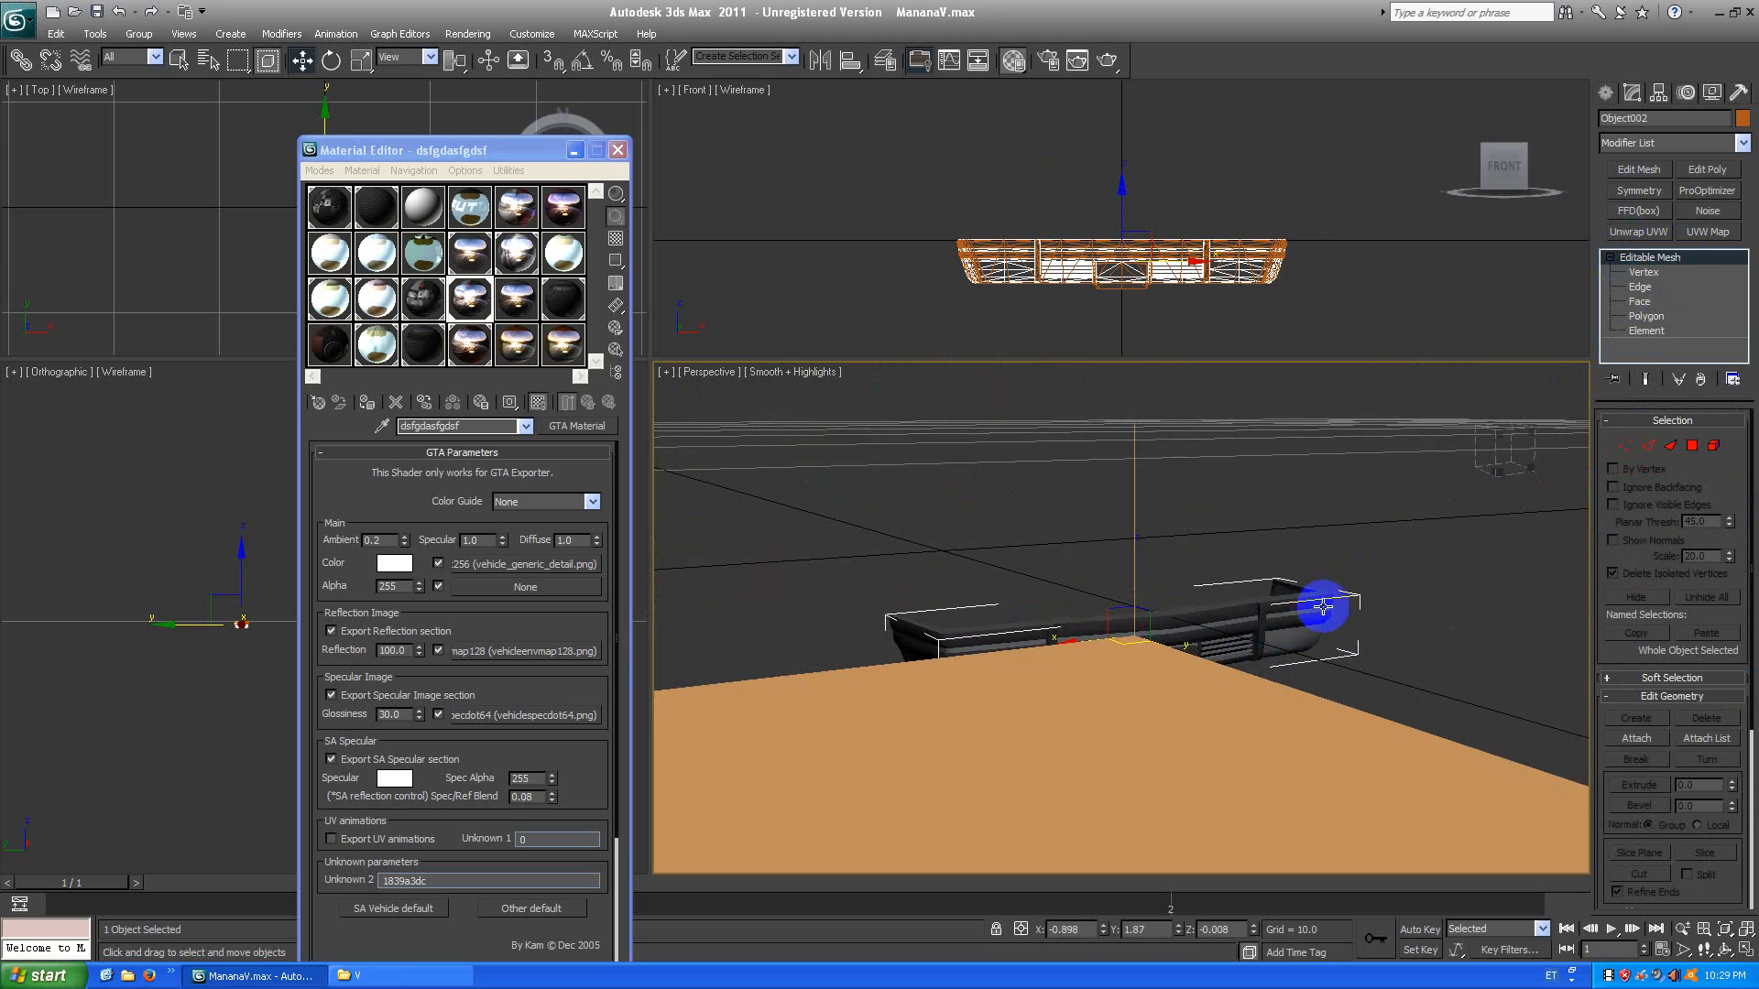
{"action": "scroll", "coordinate": [1306, 615], "scroll_direction": "up", "scroll_amount": 5}
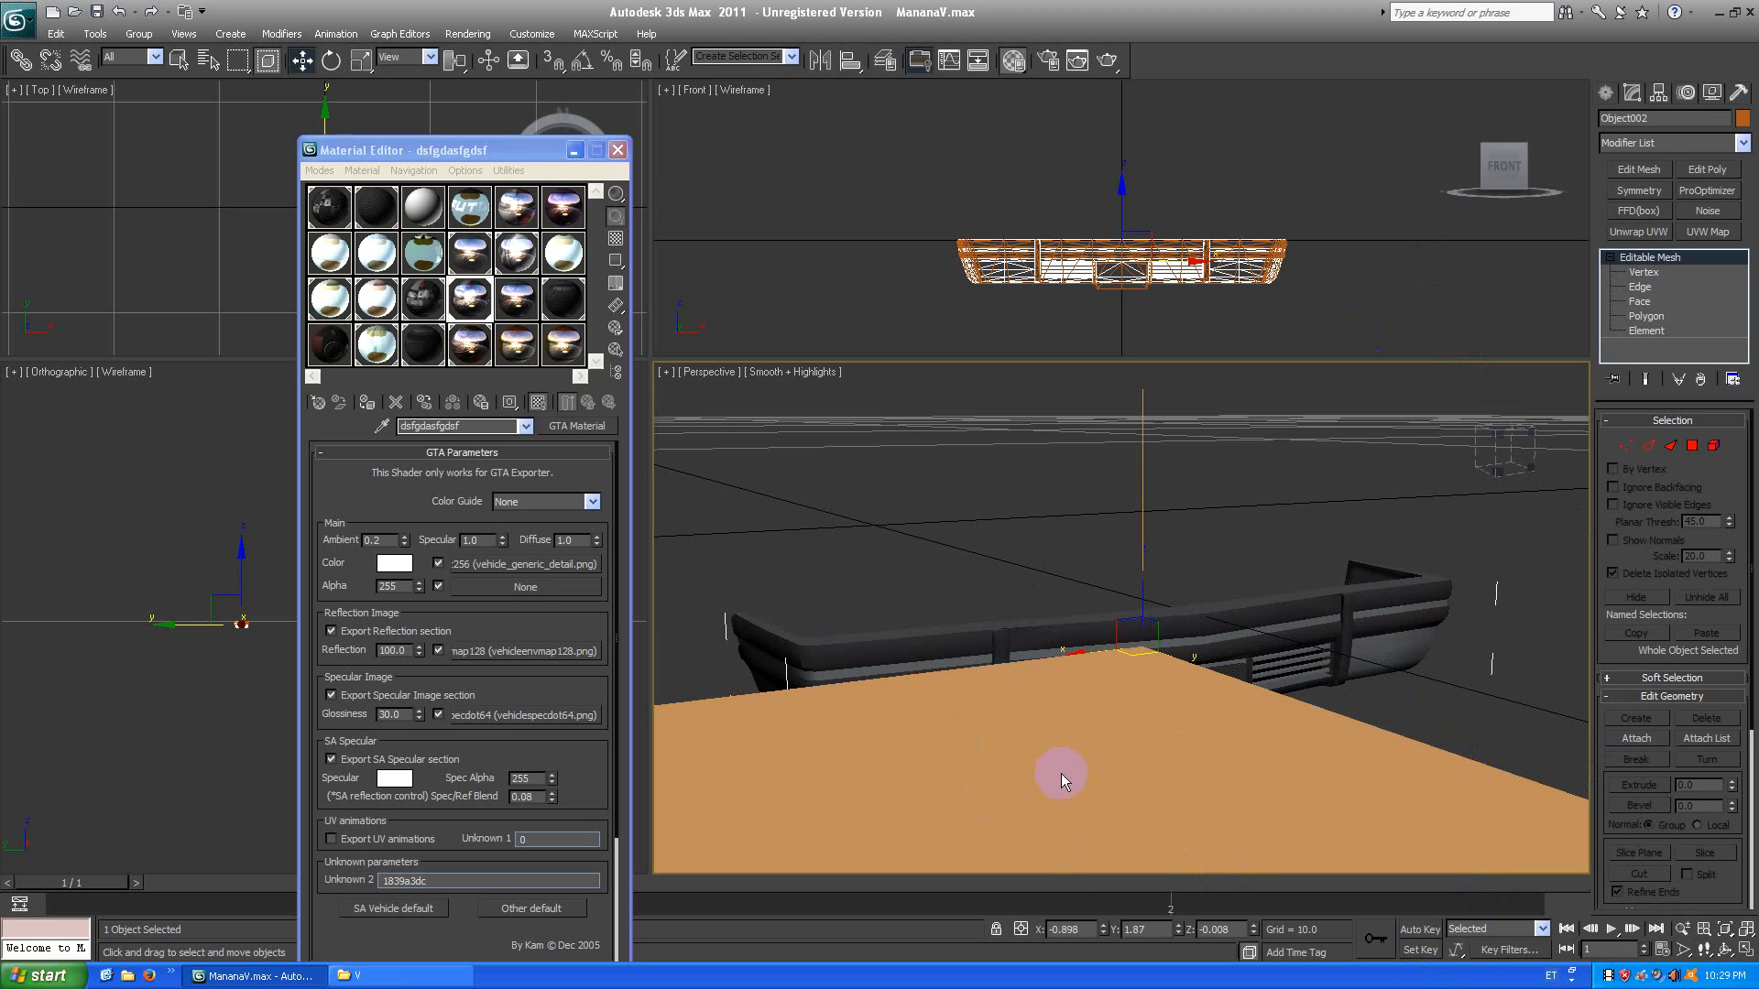
{"action": "middle_click_drag", "start_coordinate": [1048, 772], "coordinate": [1123, 691]}
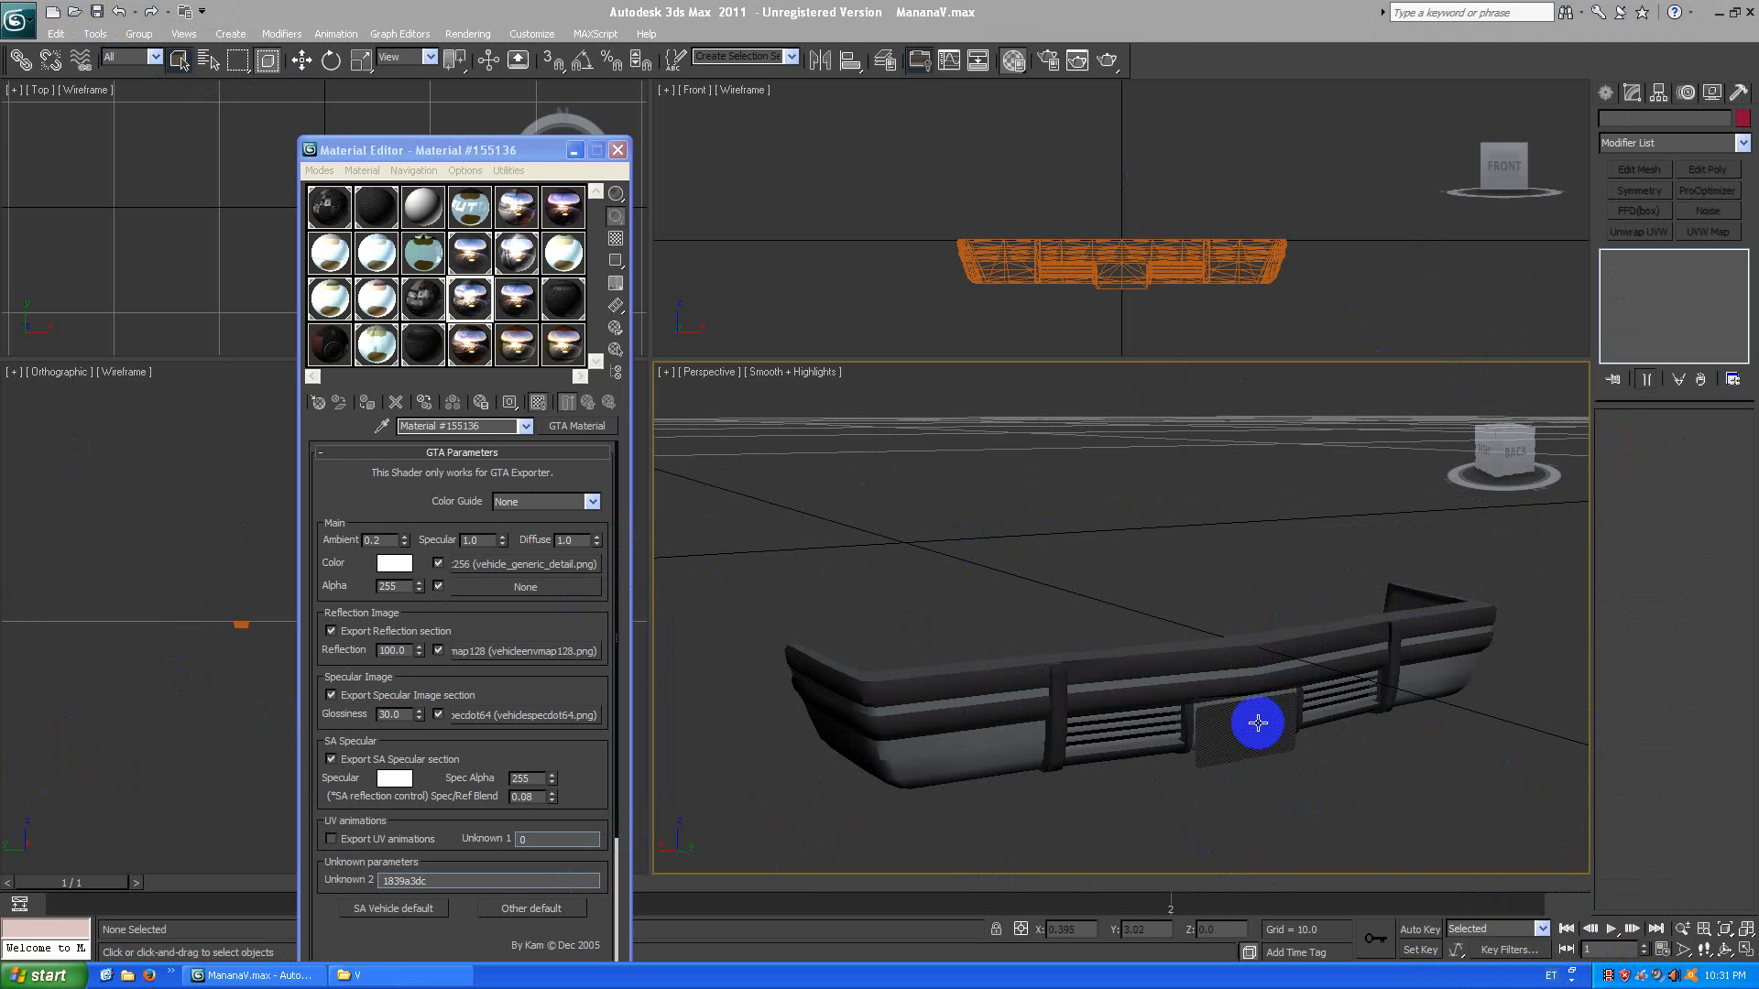
Attach the panel and grille object to the number plate object bumper_f using Match Material IDs to Material and Condense Material and IDs.
{"action": "left_click", "coordinate": [1277, 750]}
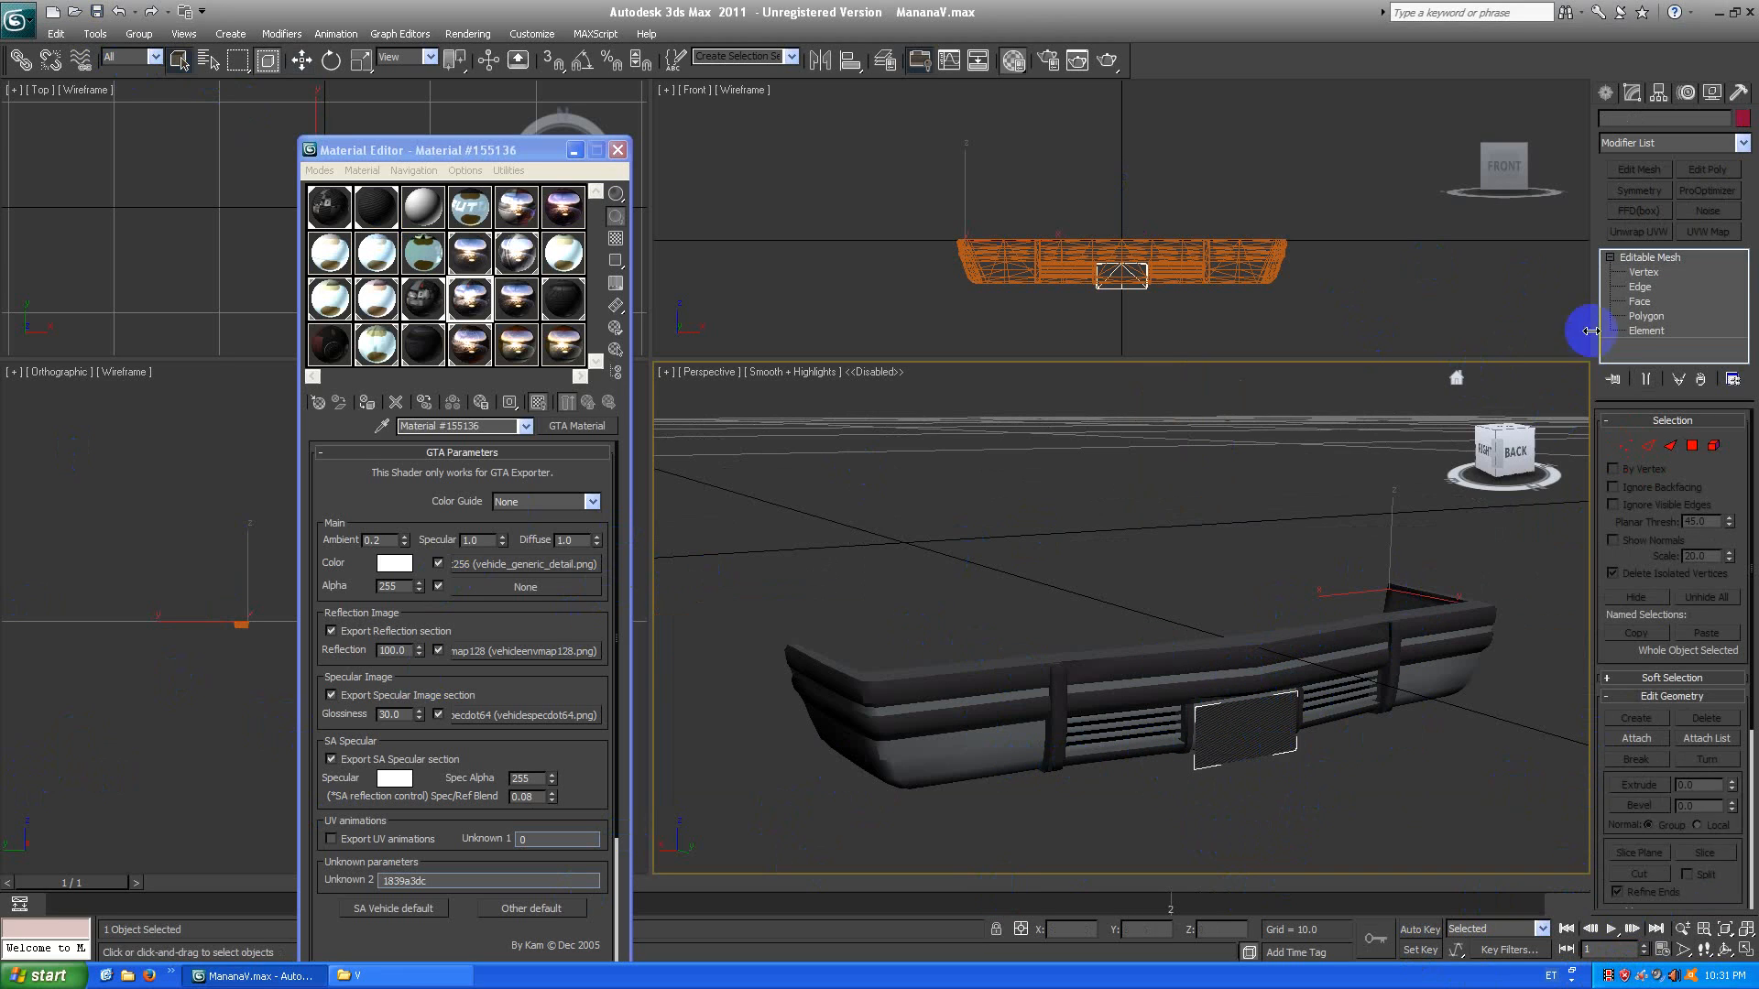
{"action": "left_click", "coordinate": [1638, 740]}
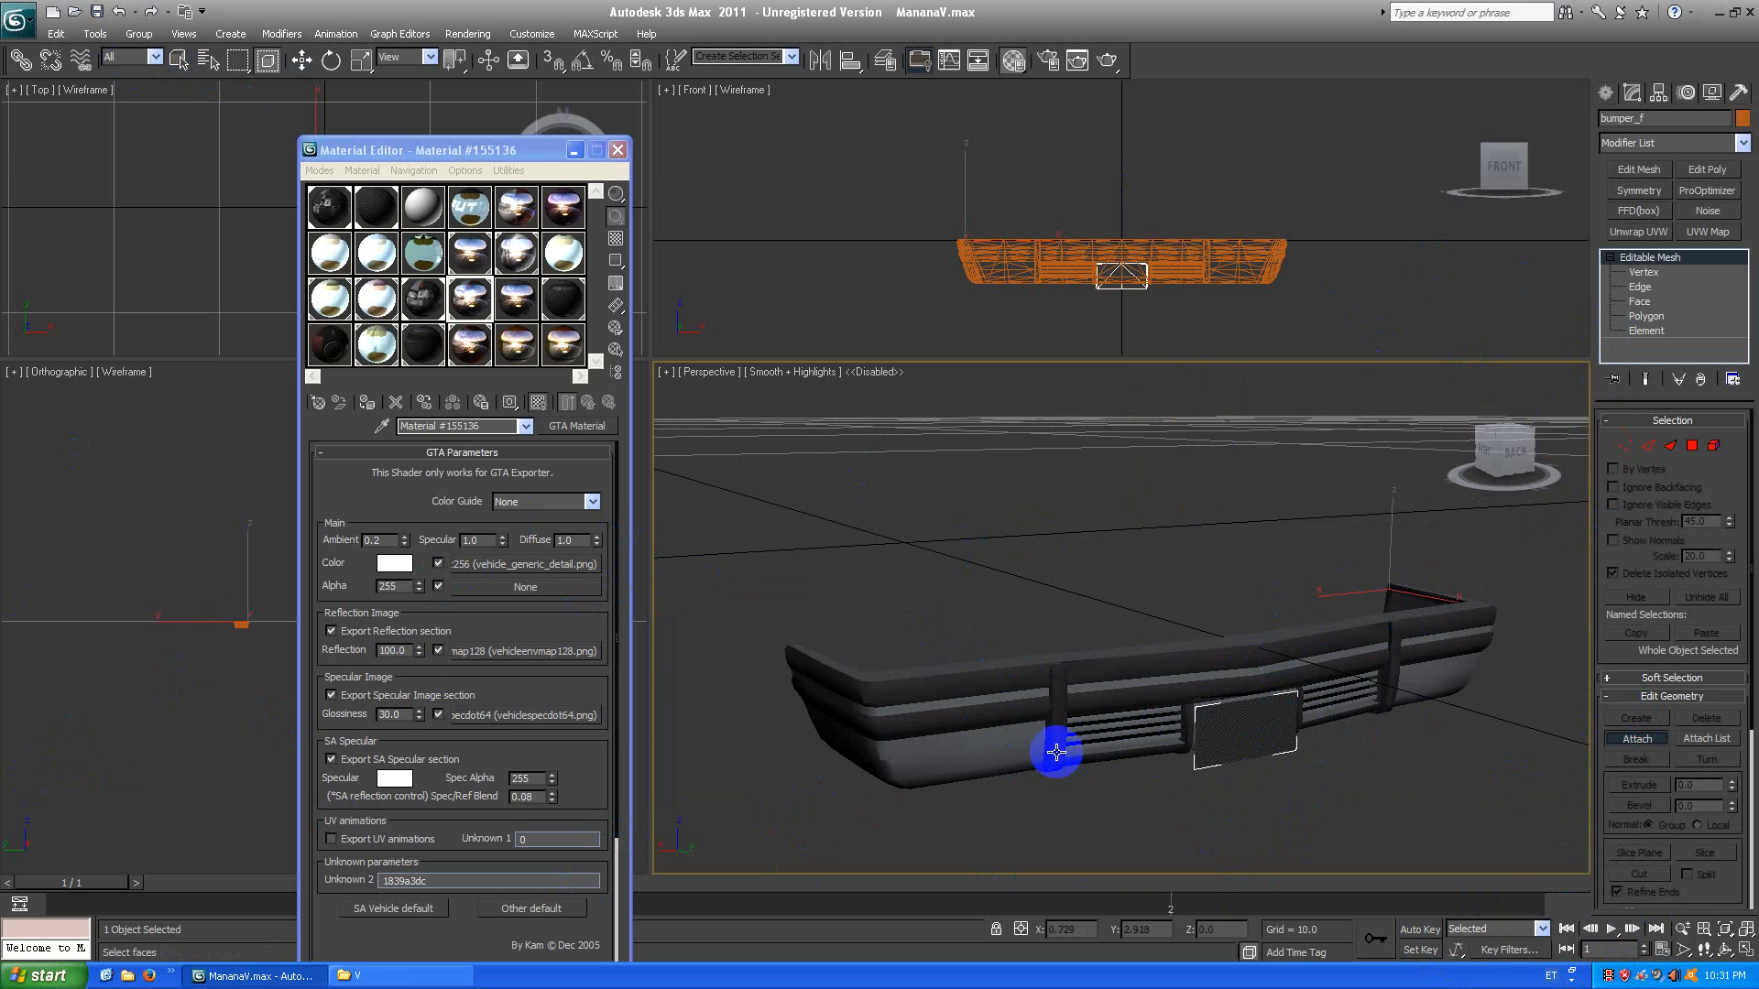
{"action": "left_click", "coordinate": [1024, 755]}
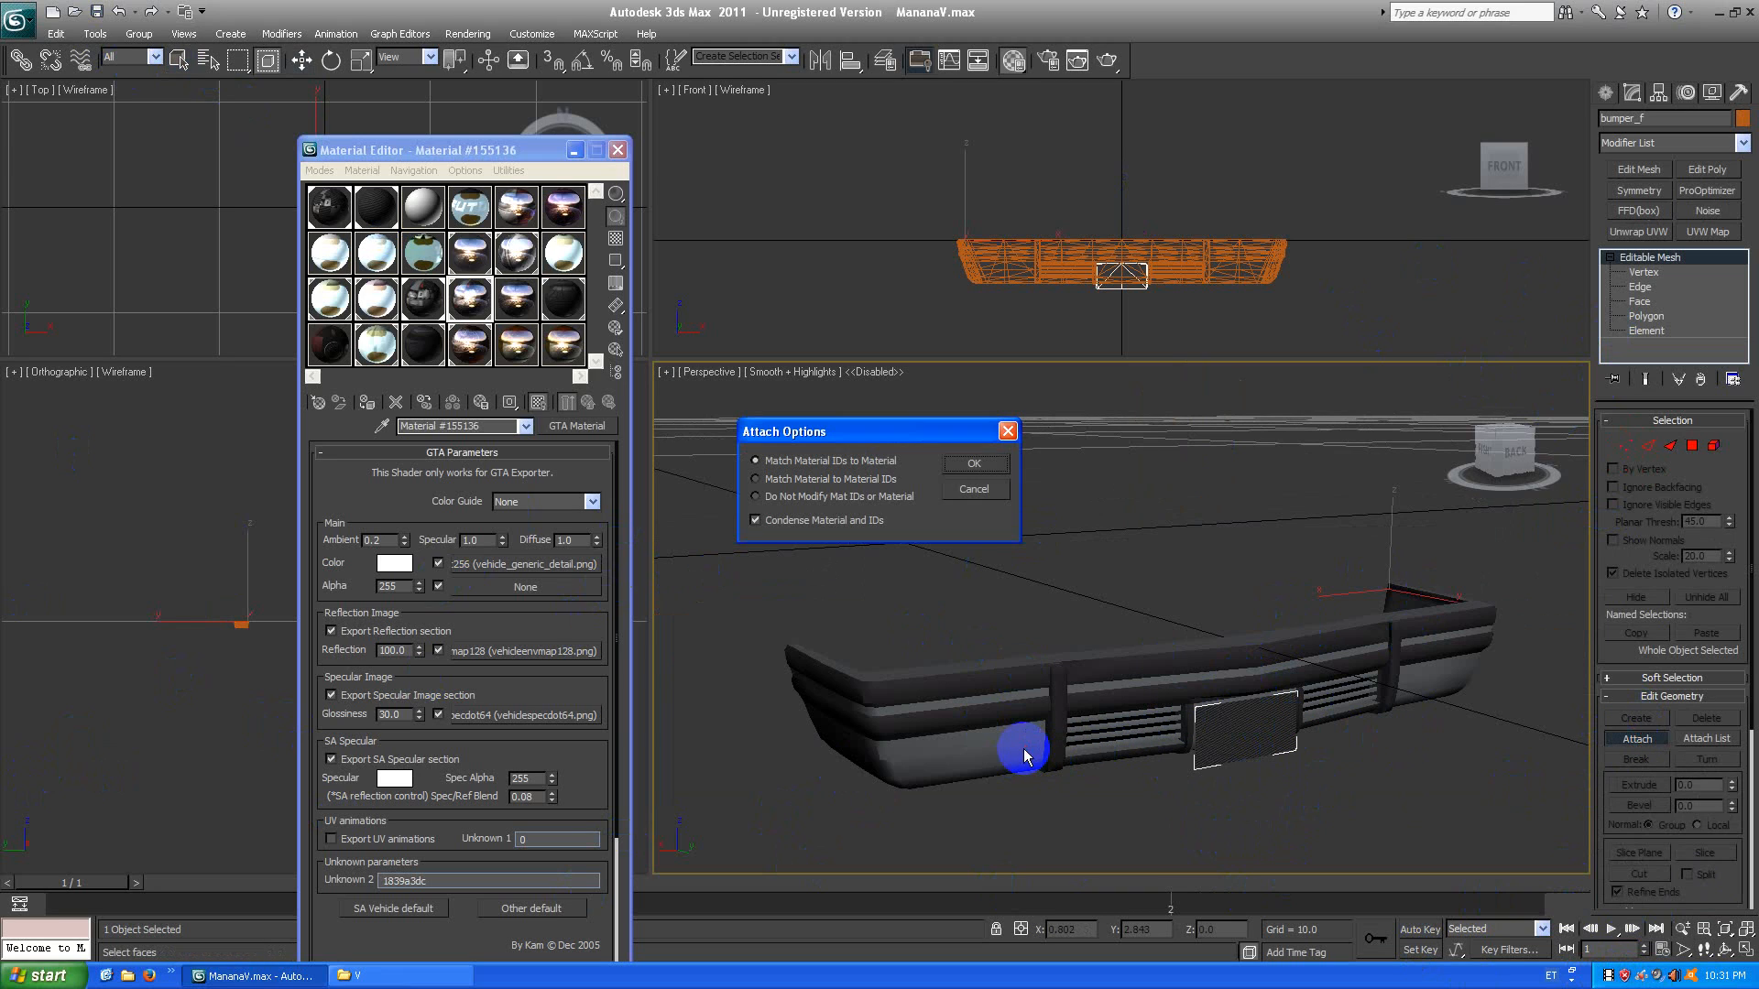
{"action": "left_click", "coordinate": [977, 463]}
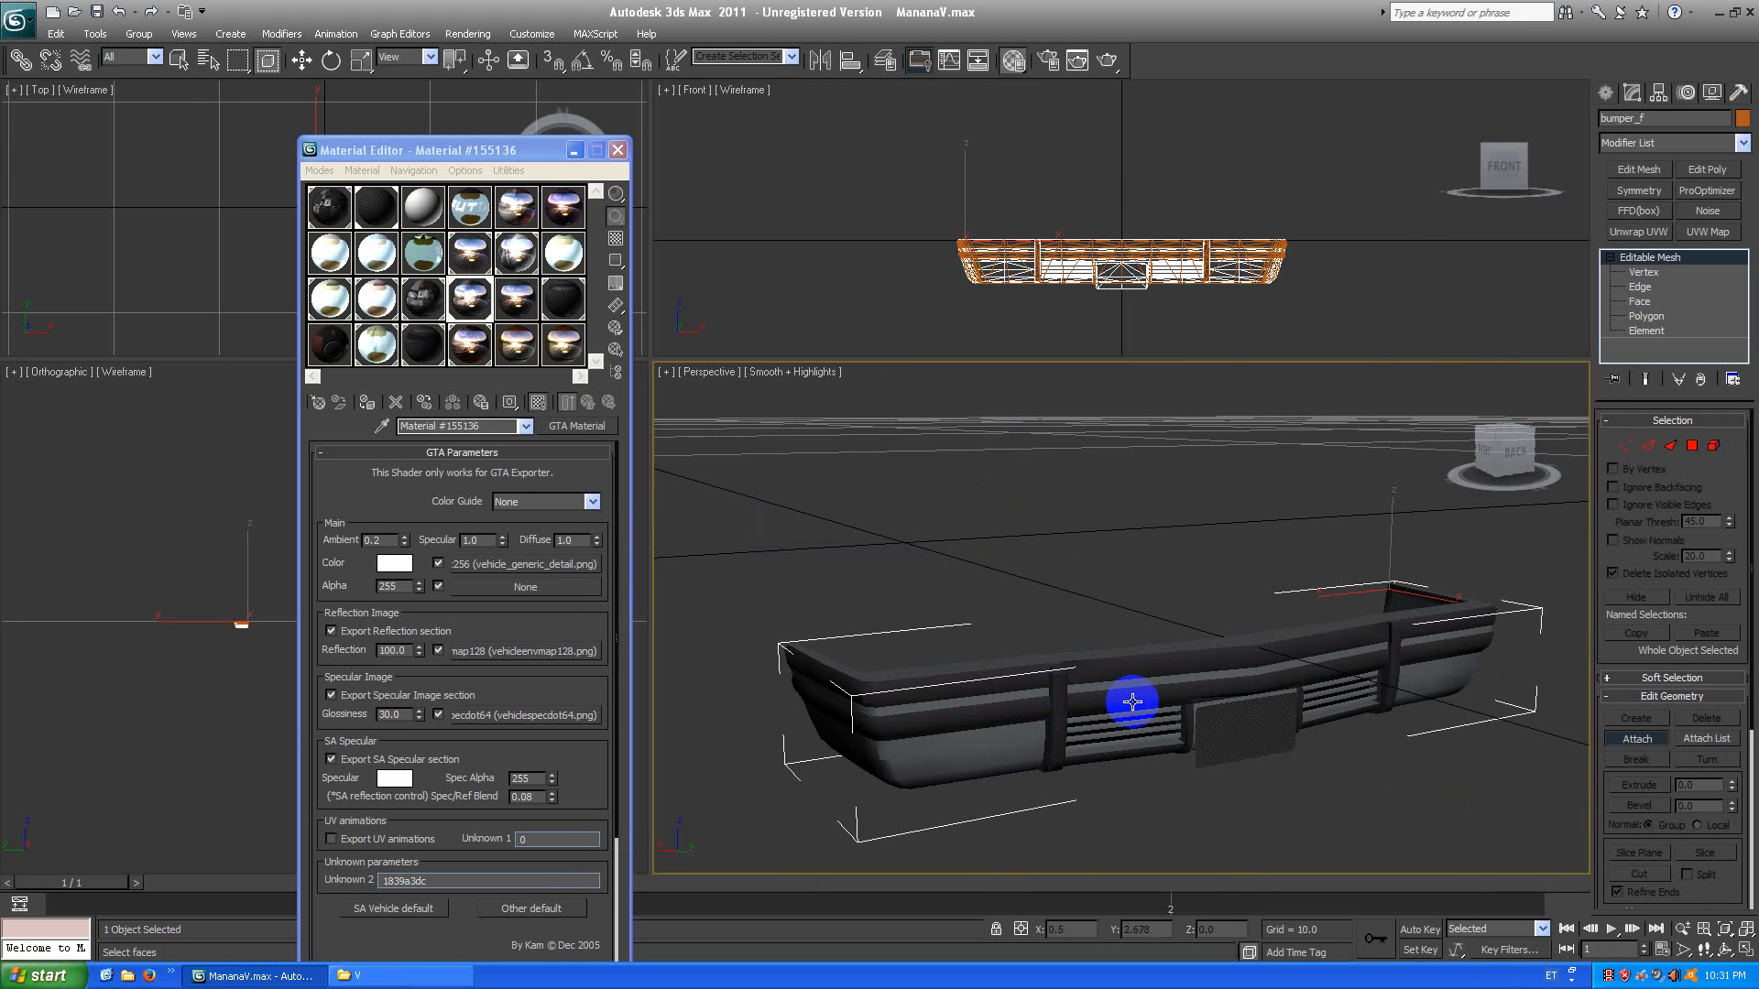
Attach the remaining dark trim to bumper_f with Match Material IDs to Material, end attaching and return to the Move tool.
{"action": "left_click", "coordinate": [1143, 696]}
{"action": "left_click", "coordinate": [976, 464]}
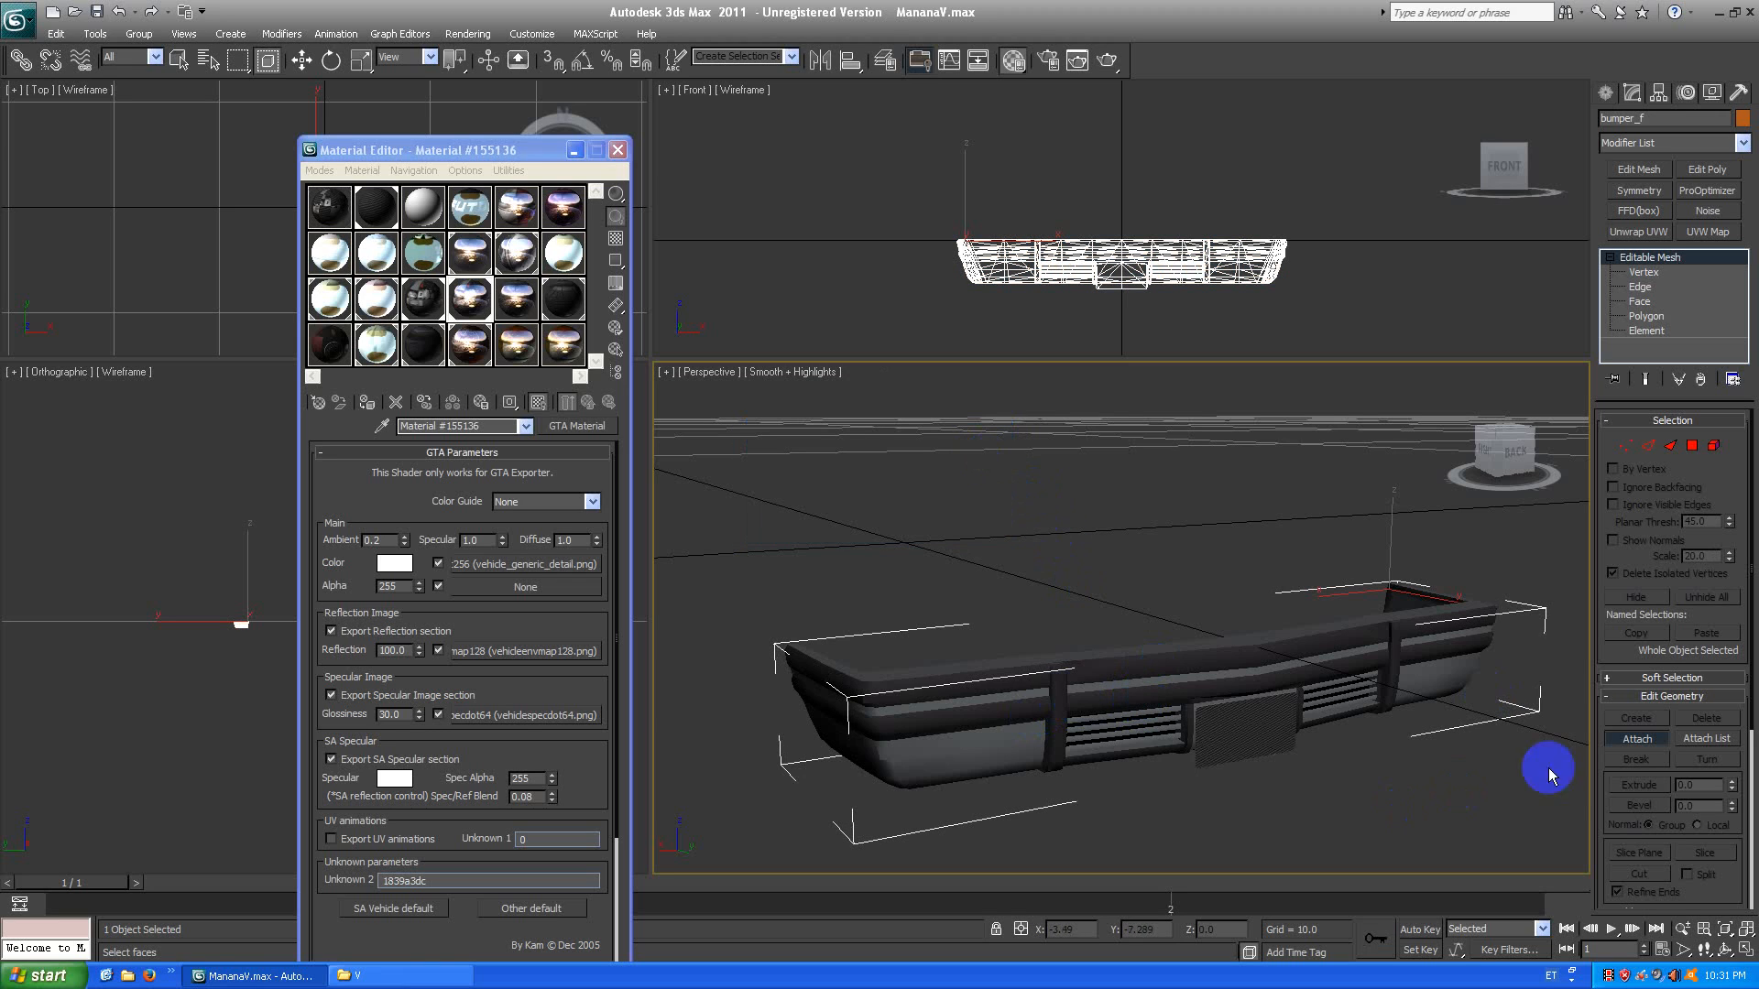
{"action": "left_click", "coordinate": [1637, 739]}
{"action": "left_click", "coordinate": [301, 60]}
Pick the combined bumper_f multi-material from the bumper into the first sample slot.
{"action": "left_click", "coordinate": [335, 207]}
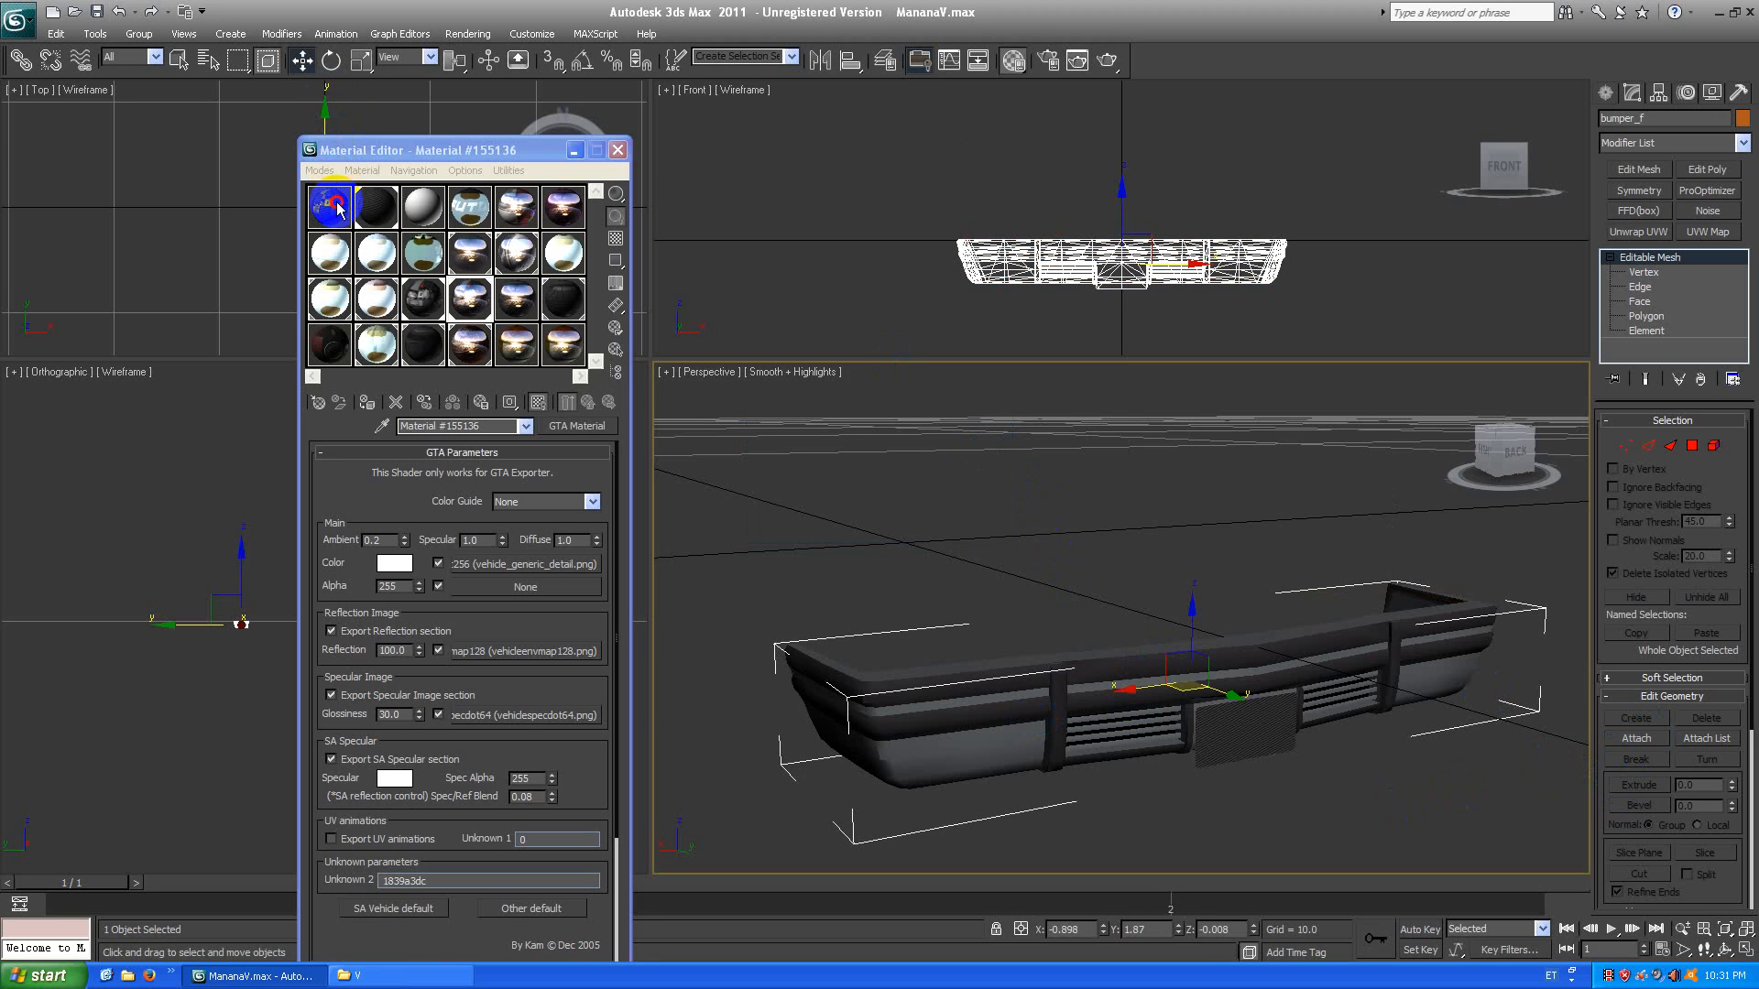
{"action": "left_click", "coordinate": [382, 427]}
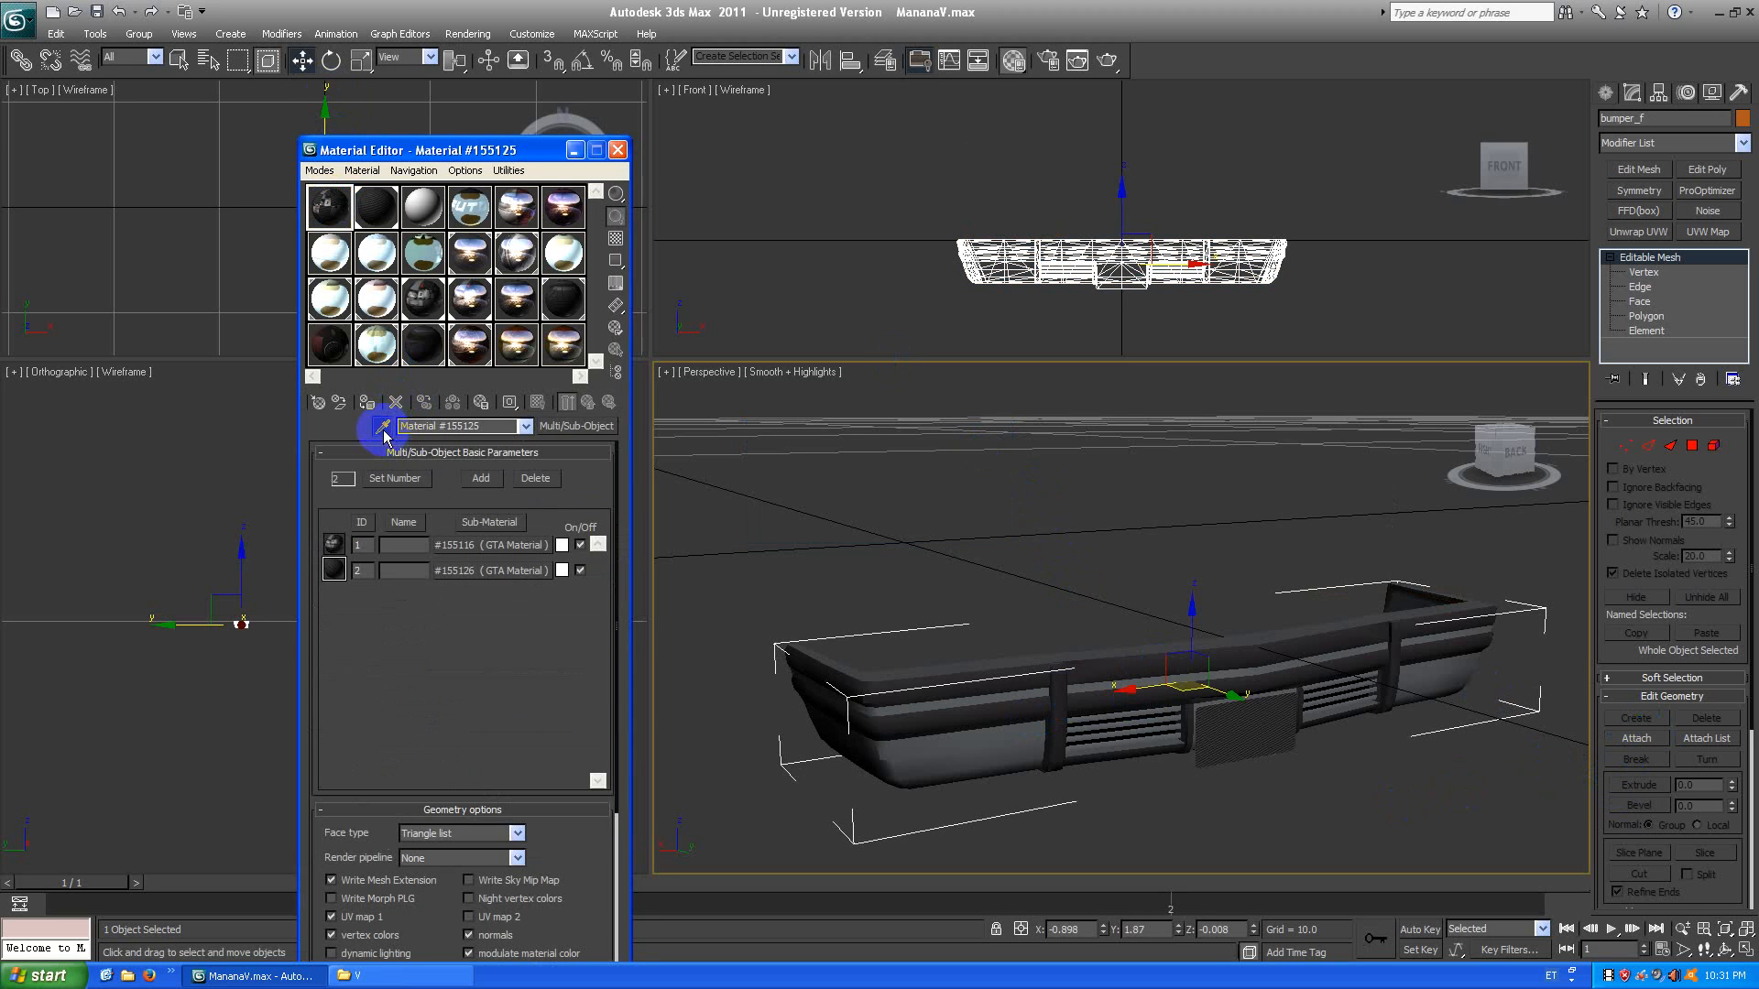
{"action": "left_click", "coordinate": [987, 706]}
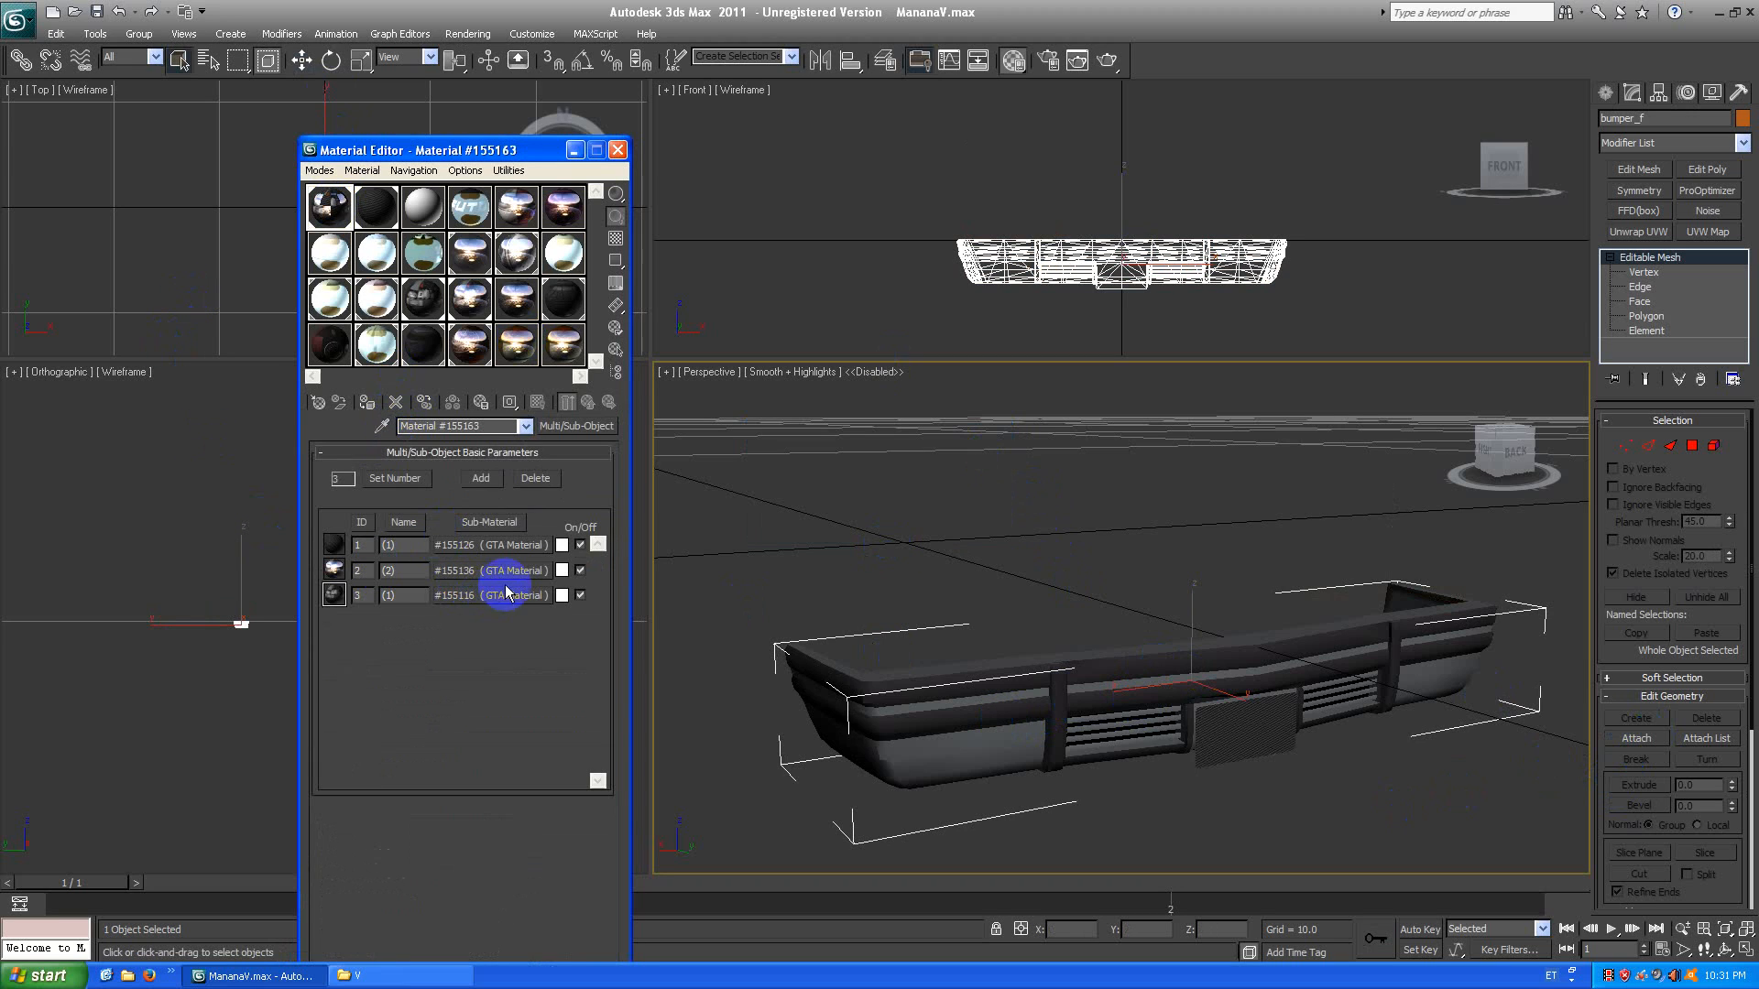
Toggle the viewport map display of the bumper's second sub-material, #155136, off and on, and return to the parent material.
{"action": "left_click", "coordinate": [500, 572]}
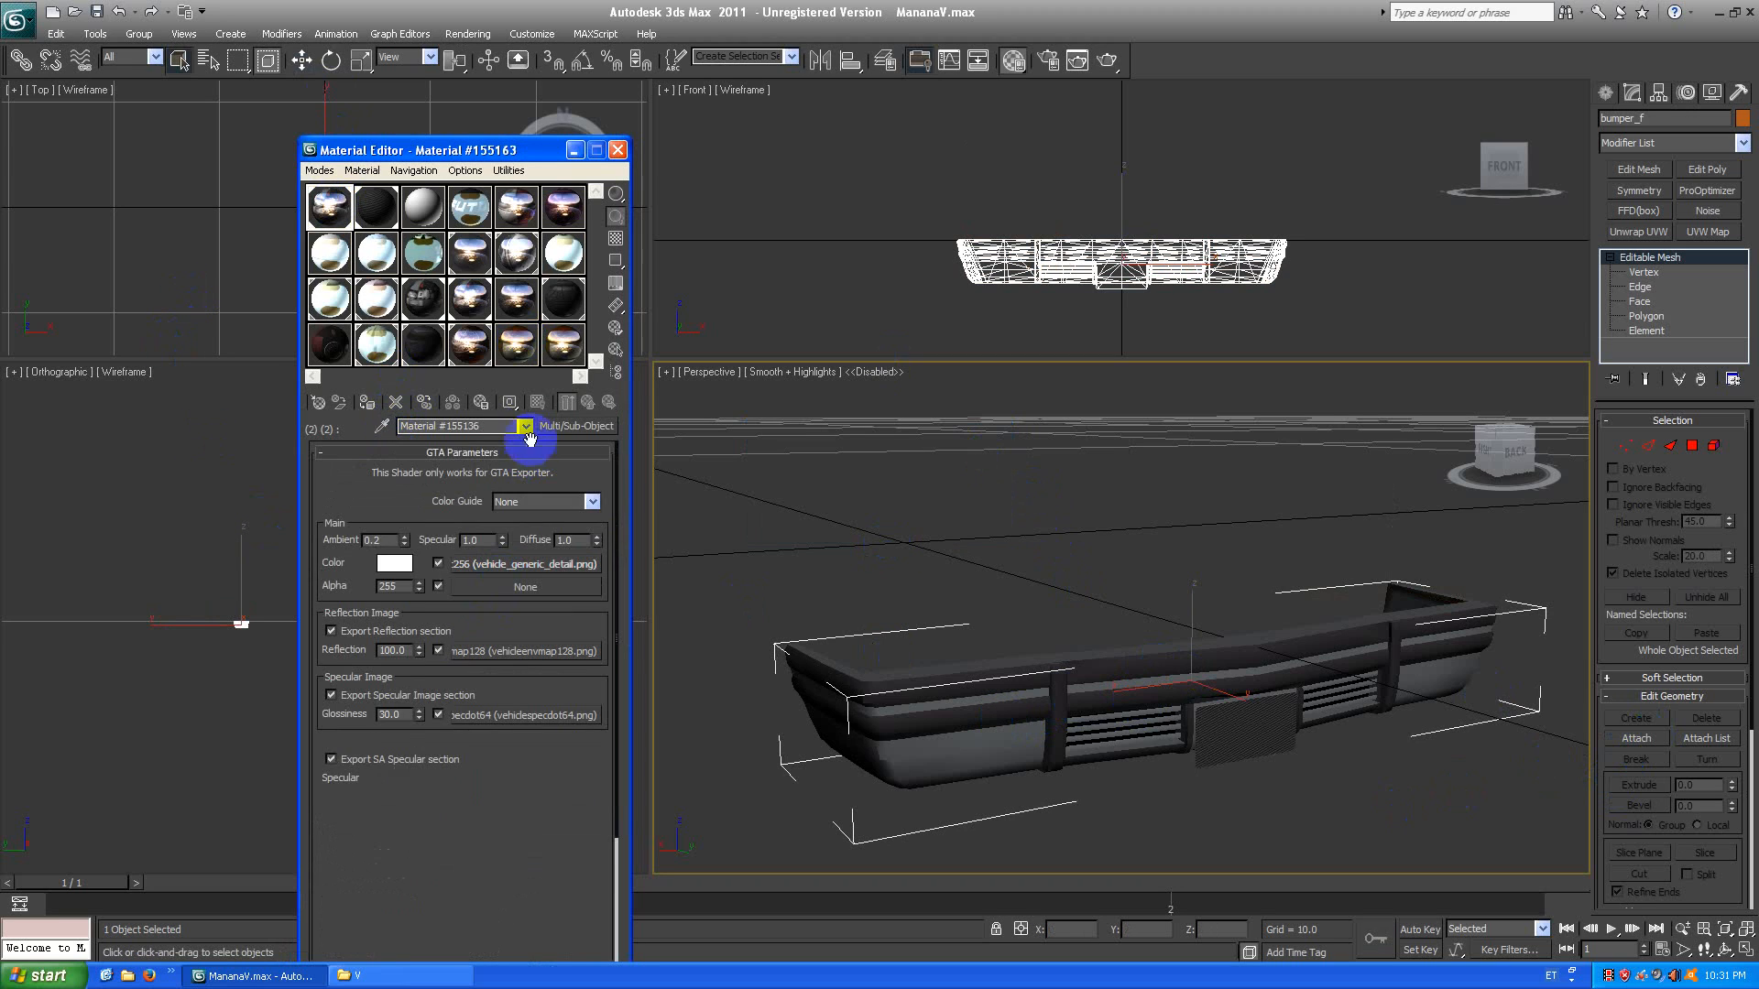
{"action": "left_click", "coordinate": [539, 404]}
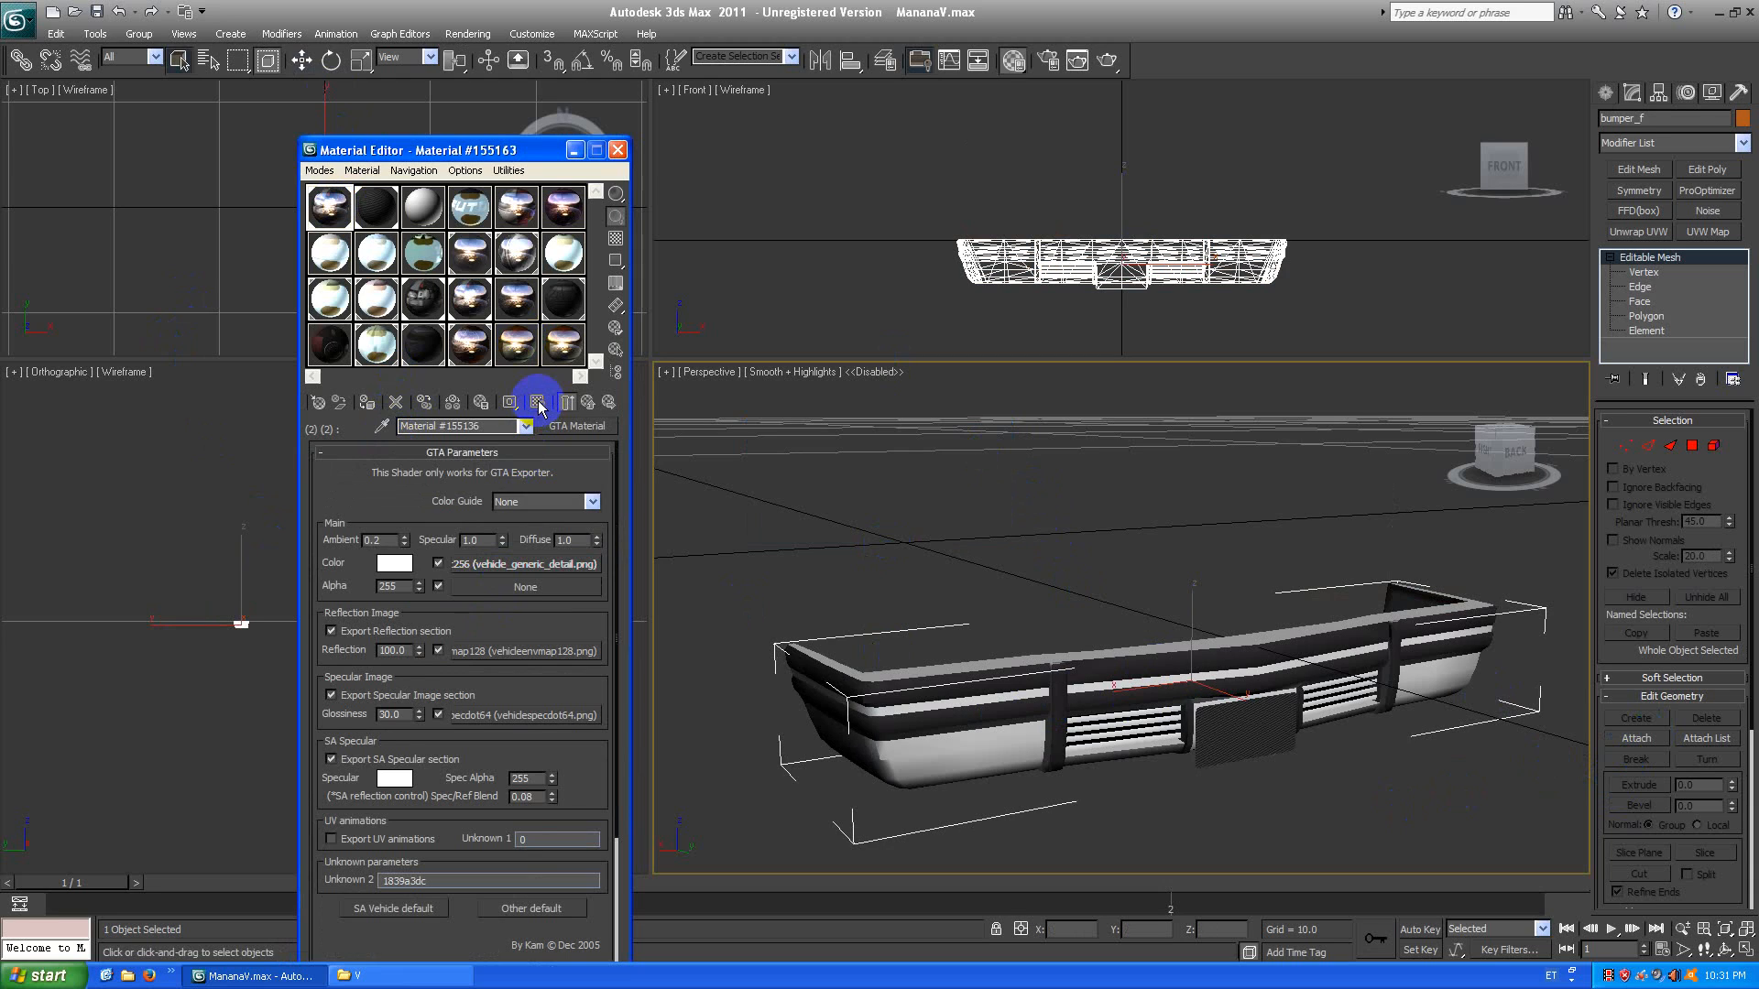
{"action": "left_click", "coordinate": [538, 404]}
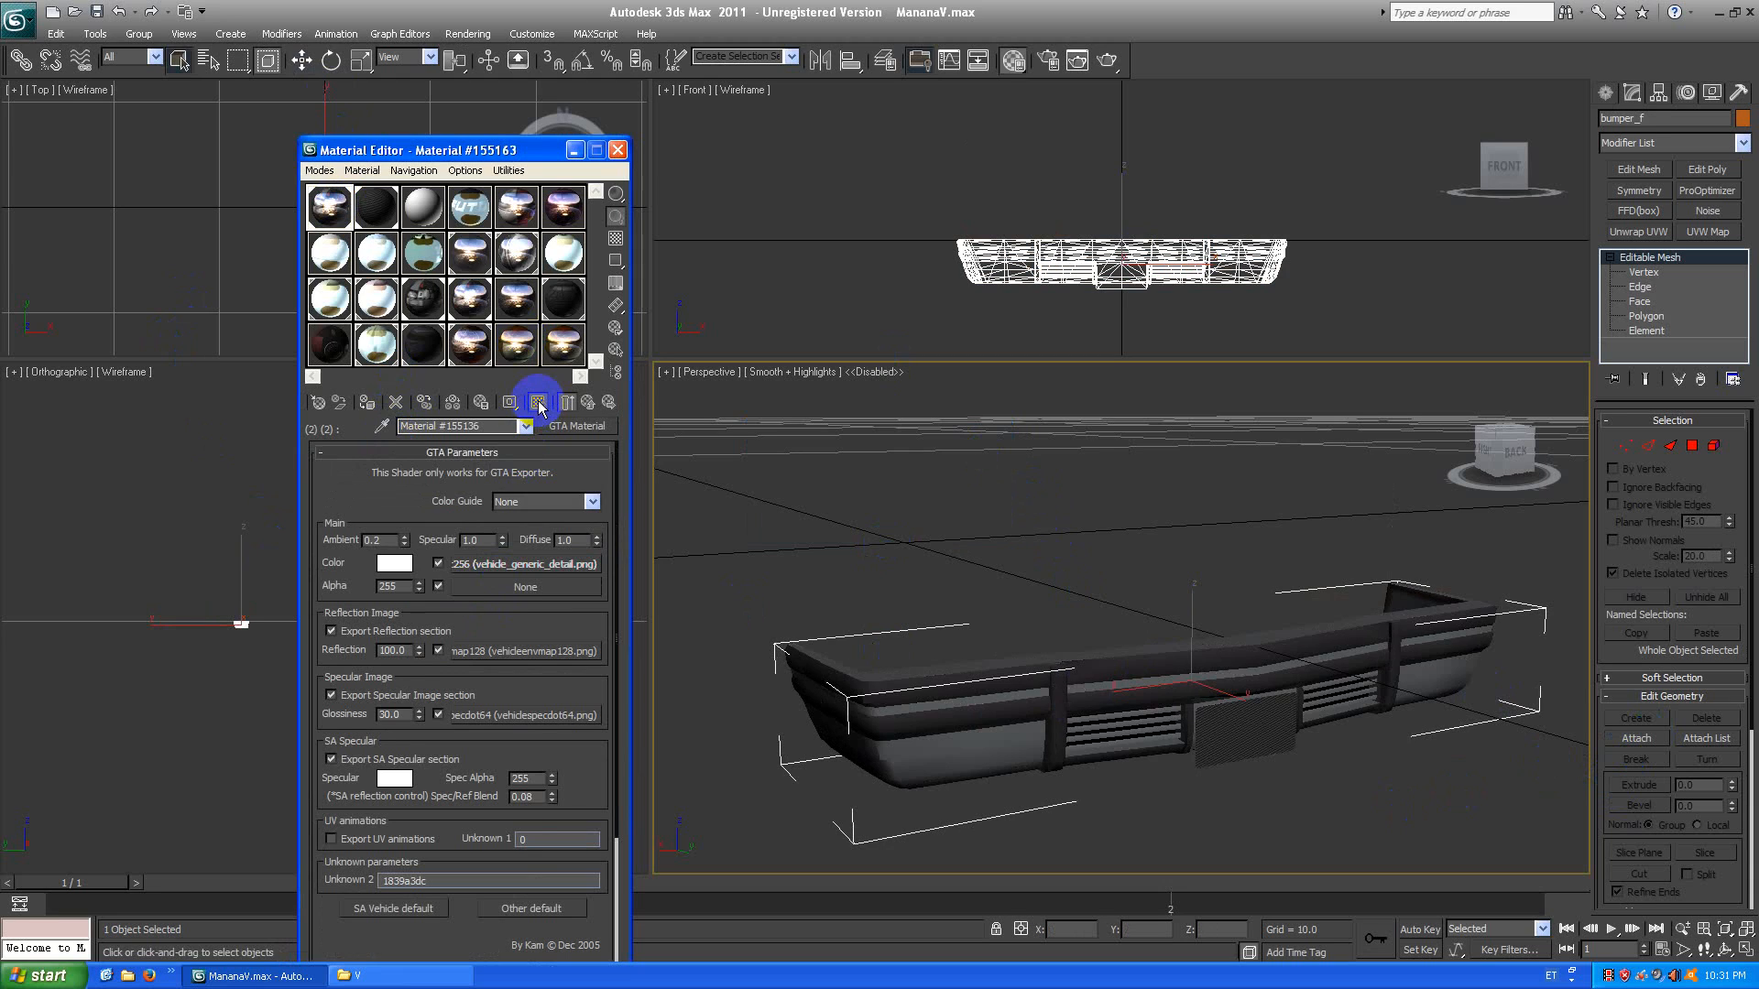
{"action": "left_click", "coordinate": [537, 404]}
{"action": "left_click", "coordinate": [539, 404]}
{"action": "left_click", "coordinate": [527, 427]}
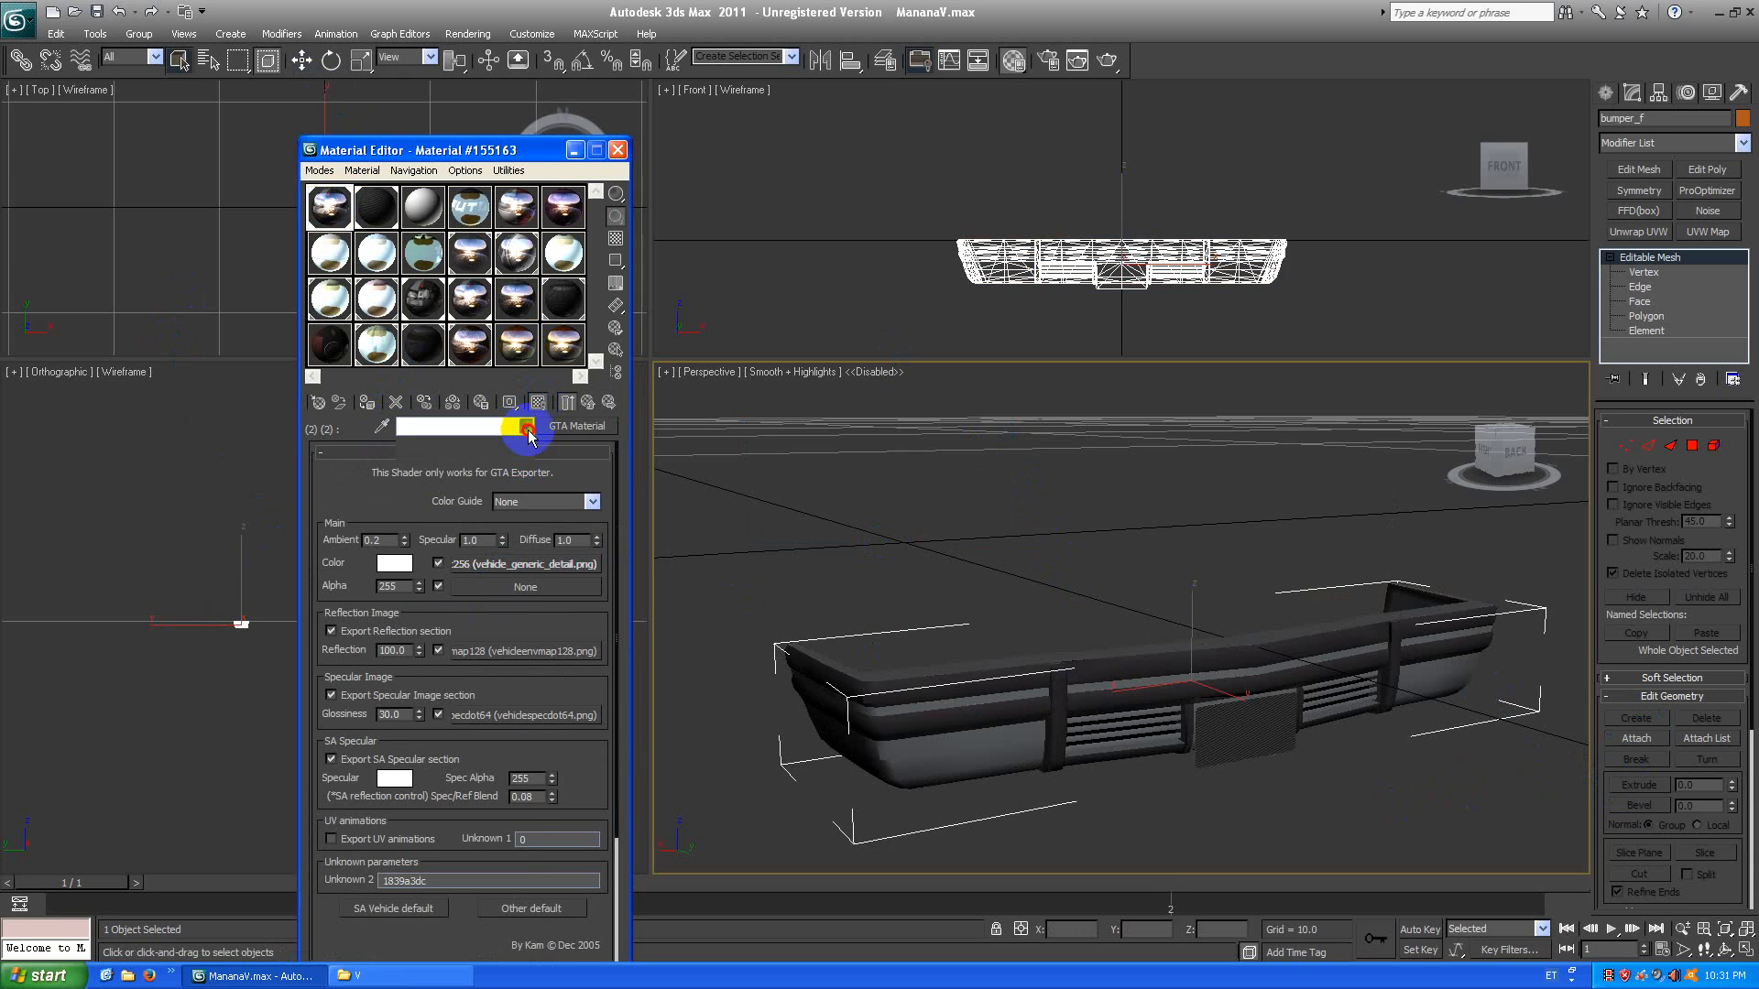
{"action": "left_click", "coordinate": [467, 443]}
{"action": "left_click", "coordinate": [475, 572]}
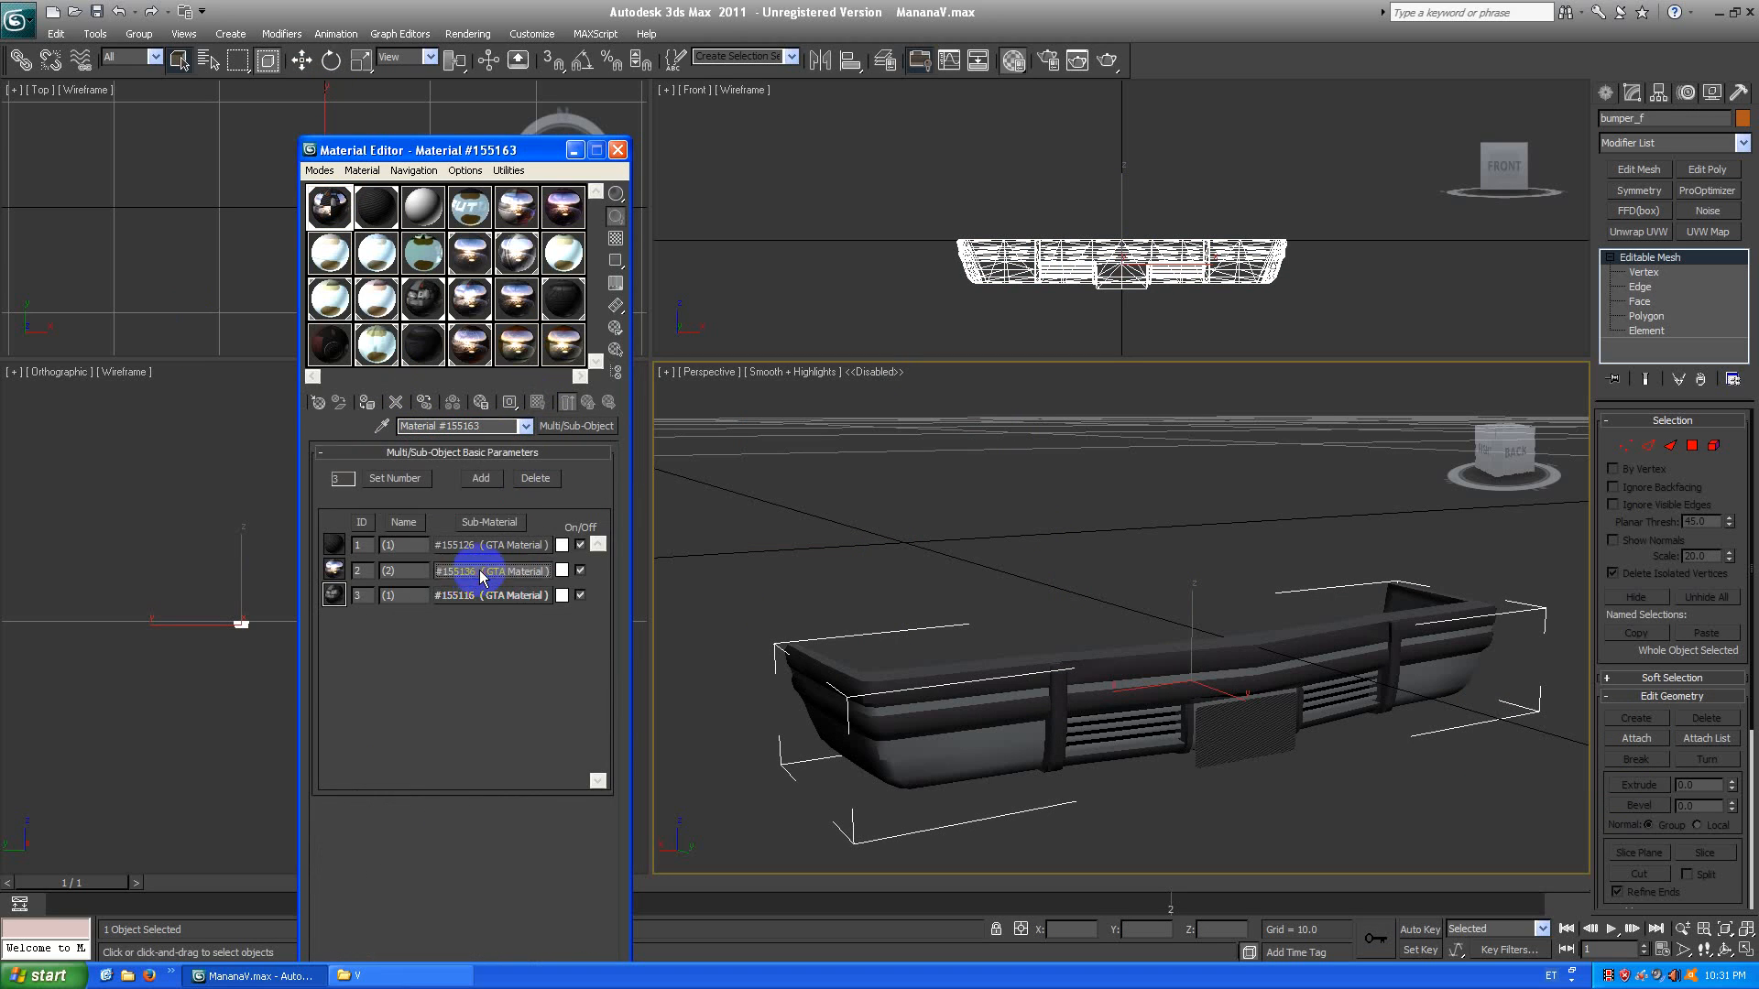
{"action": "left_click", "coordinate": [539, 404]}
{"action": "left_click", "coordinate": [539, 404]}
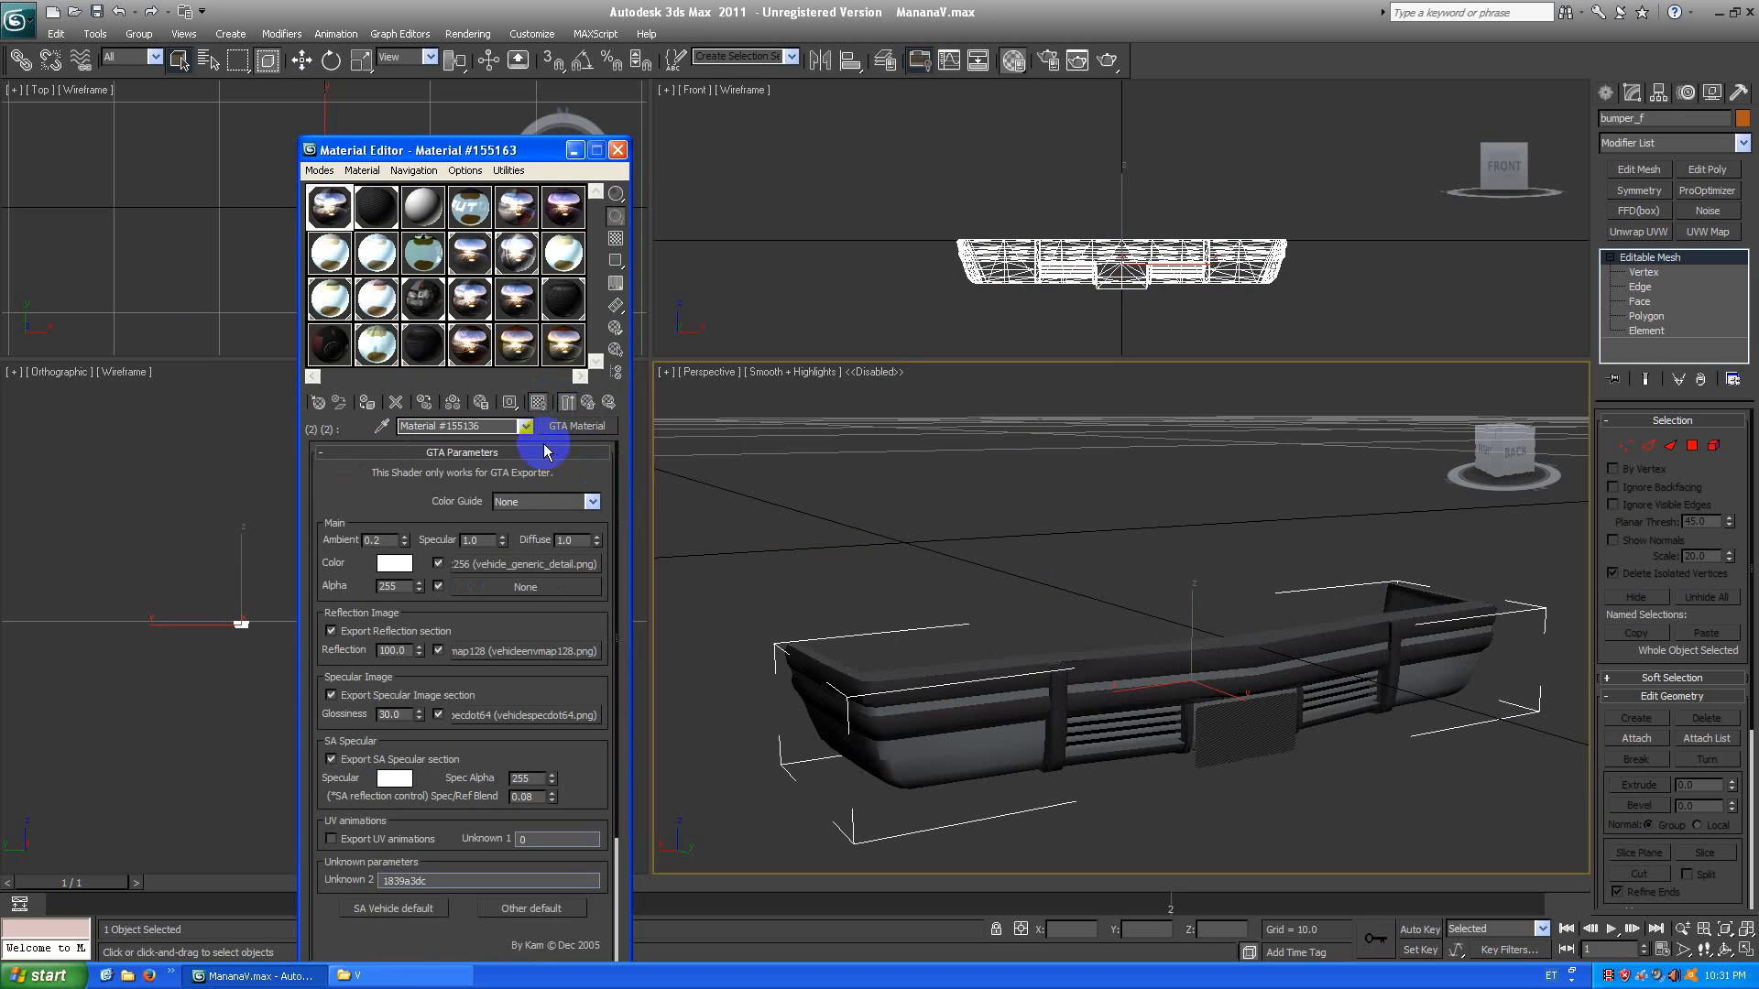
{"action": "left_click", "coordinate": [527, 427]}
{"action": "left_click", "coordinate": [467, 442]}
Toggle the viewport map display of the third sub-material, #155116, and return to the parent material.
{"action": "left_click", "coordinate": [496, 596]}
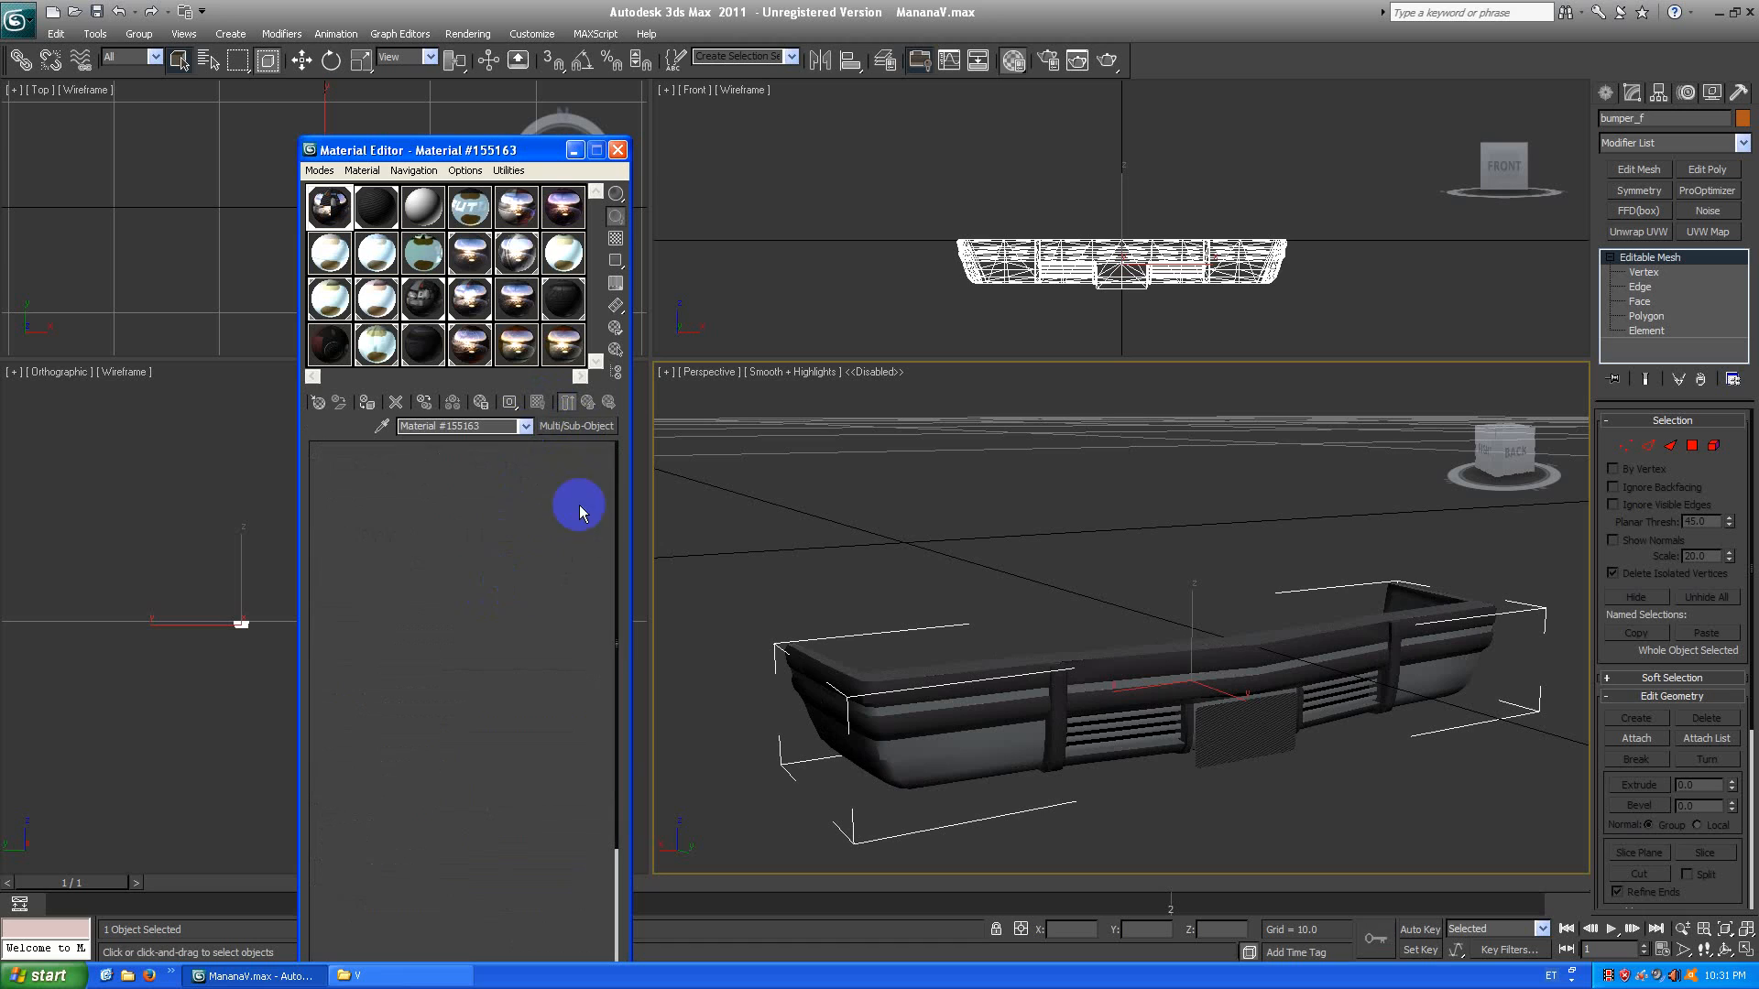
{"action": "left_click", "coordinate": [538, 404]}
{"action": "left_click", "coordinate": [538, 404]}
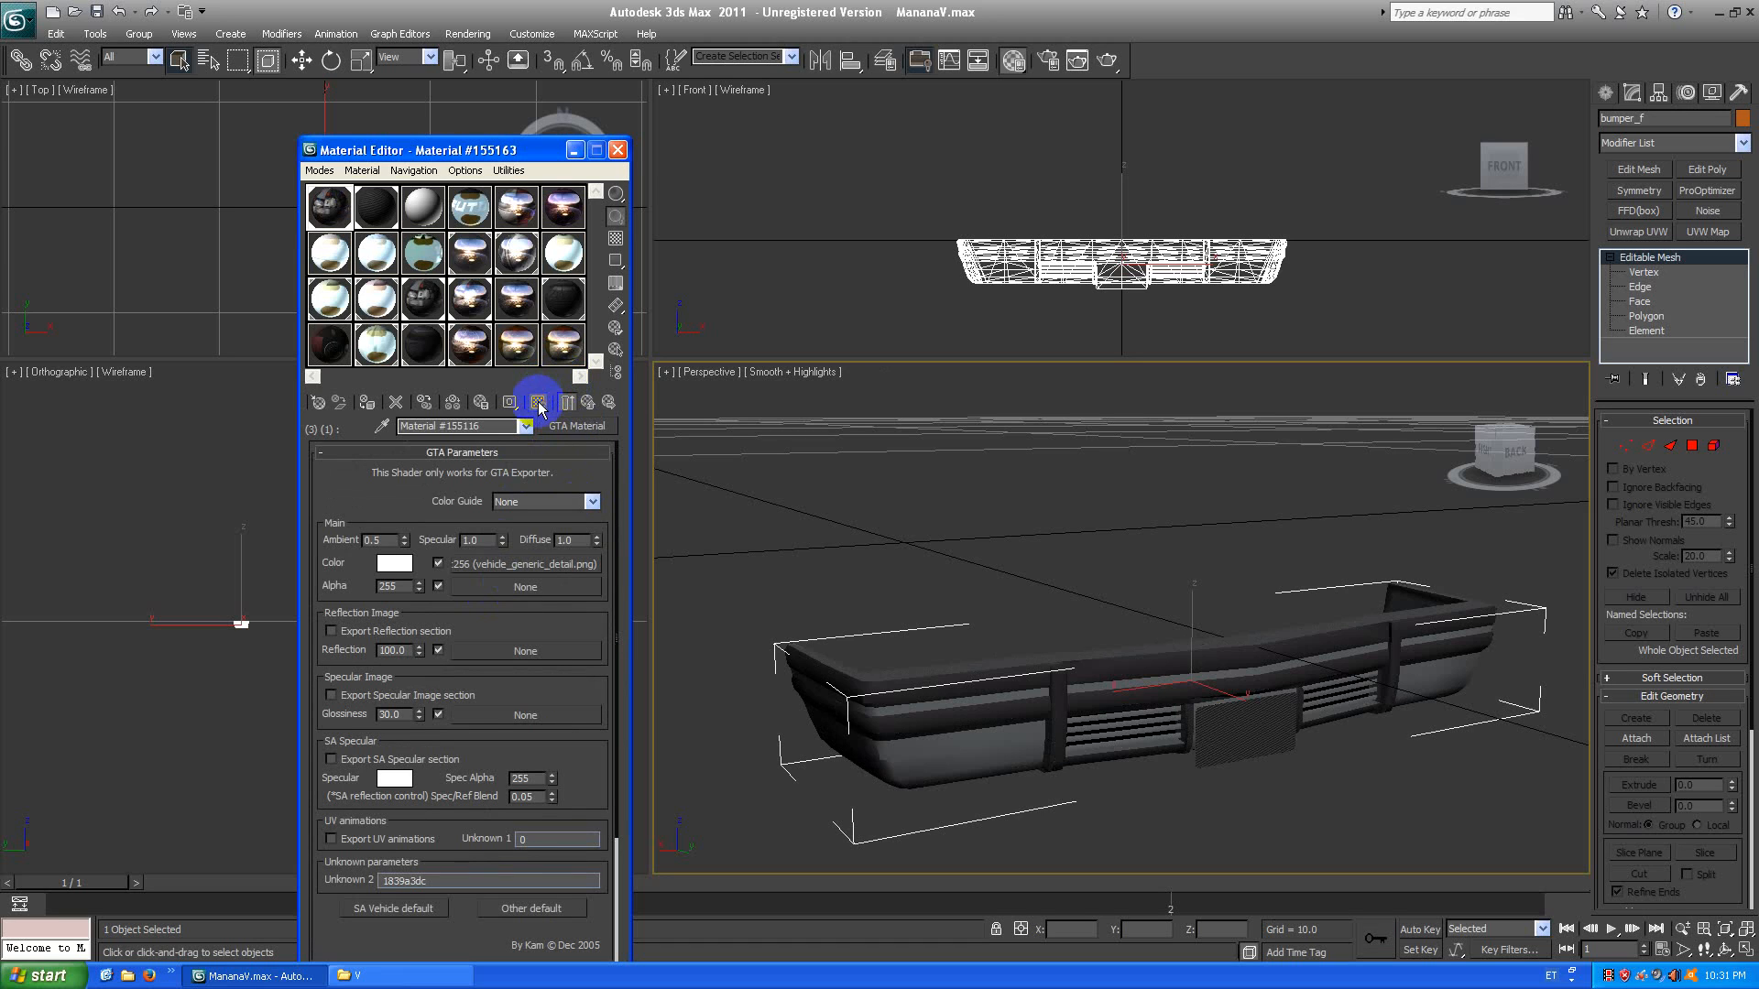
{"action": "left_click", "coordinate": [525, 426]}
{"action": "left_click", "coordinate": [468, 442]}
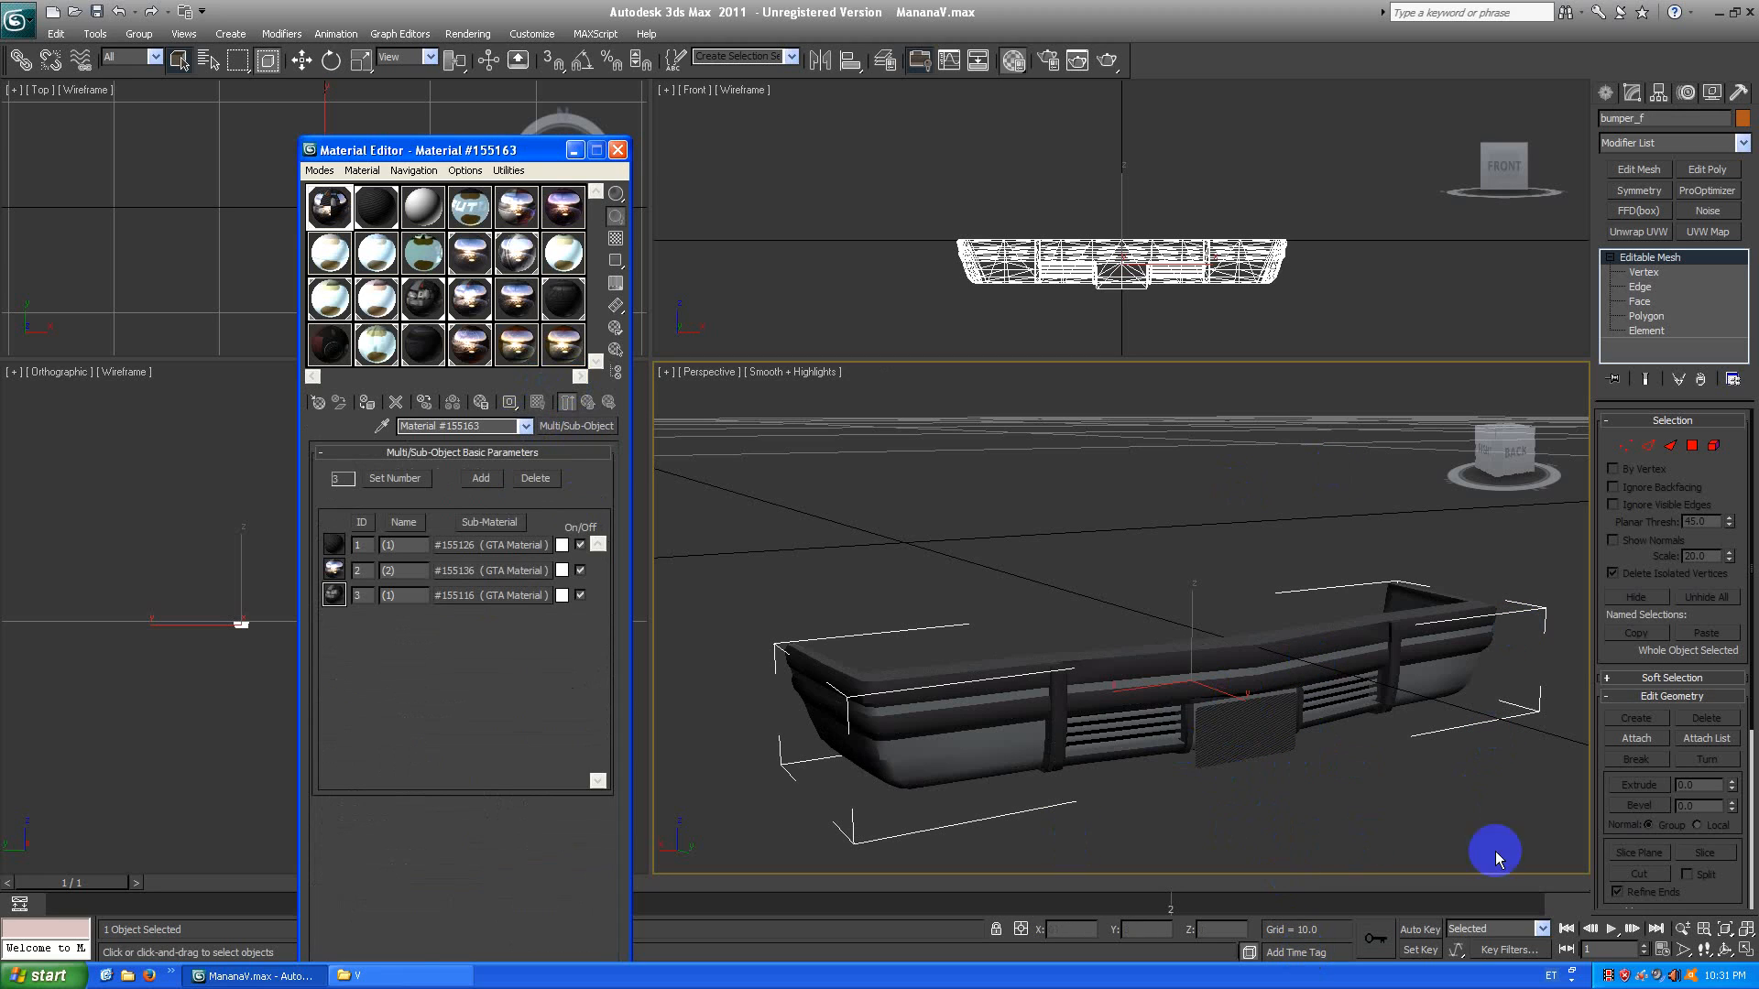
Unhide all car parts and hide the finished front bumper.
{"action": "right_click", "coordinate": [1049, 536]}
{"action": "left_click", "coordinate": [1105, 455]}
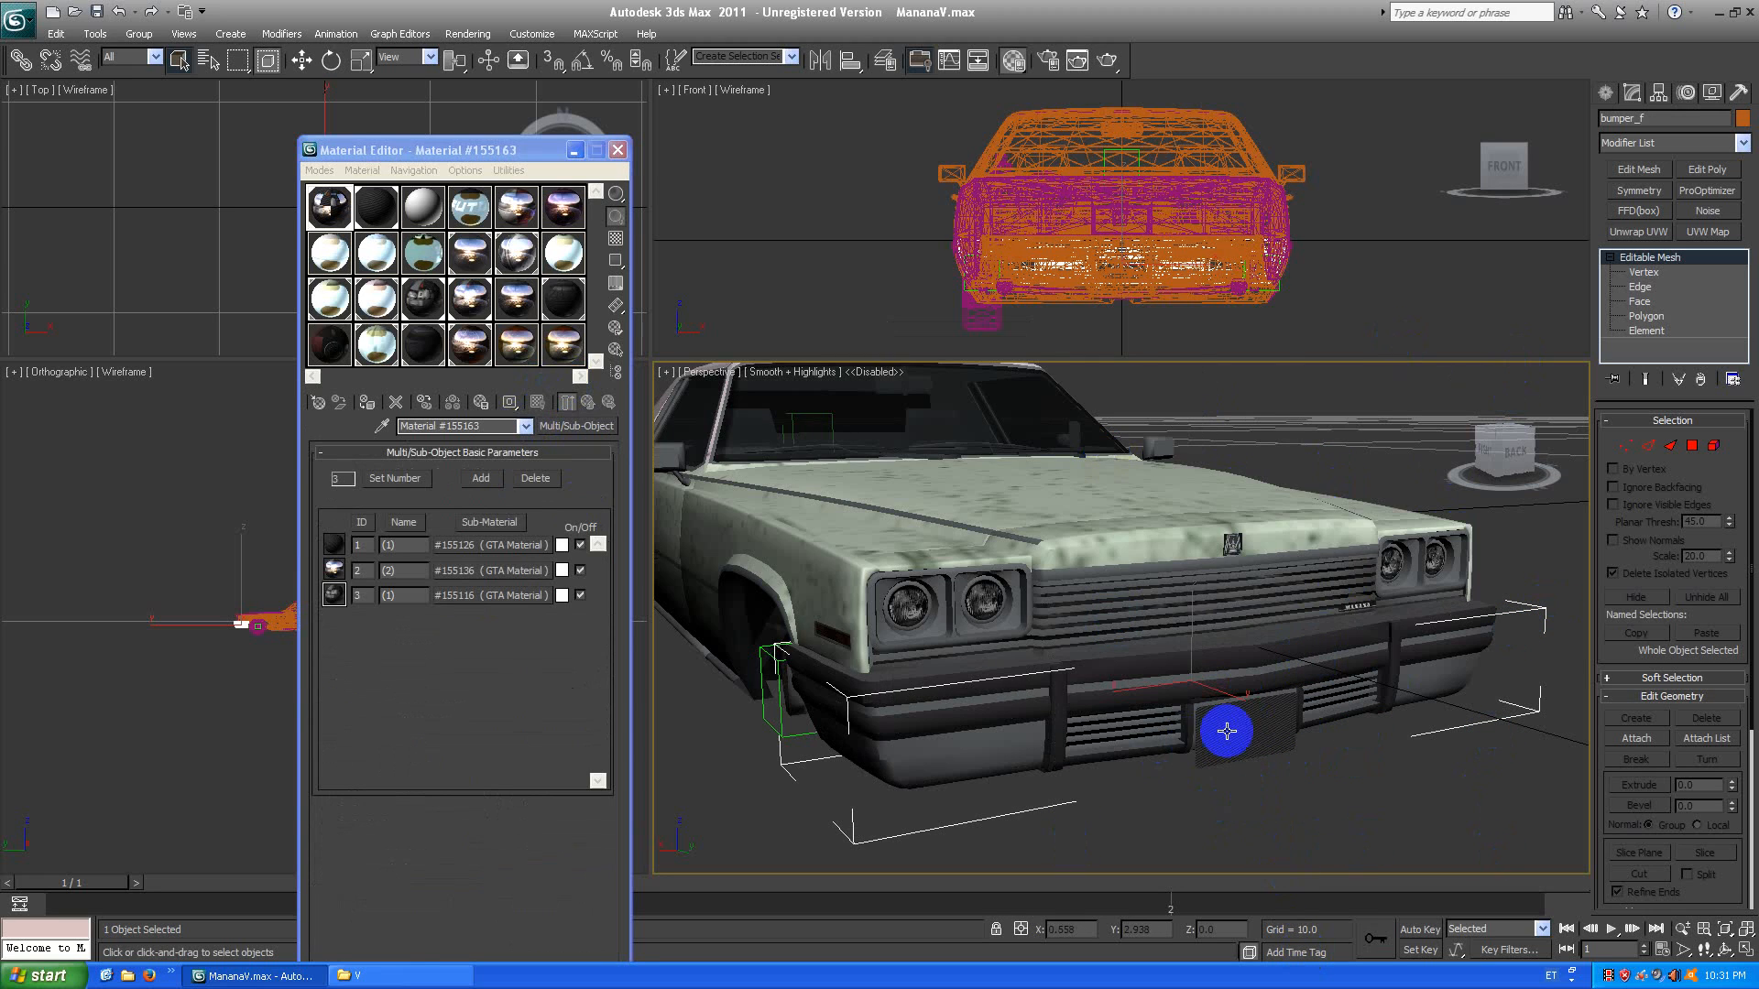
{"action": "middle_click_drag", "start_coordinate": [1063, 739], "coordinate": [1146, 745]}
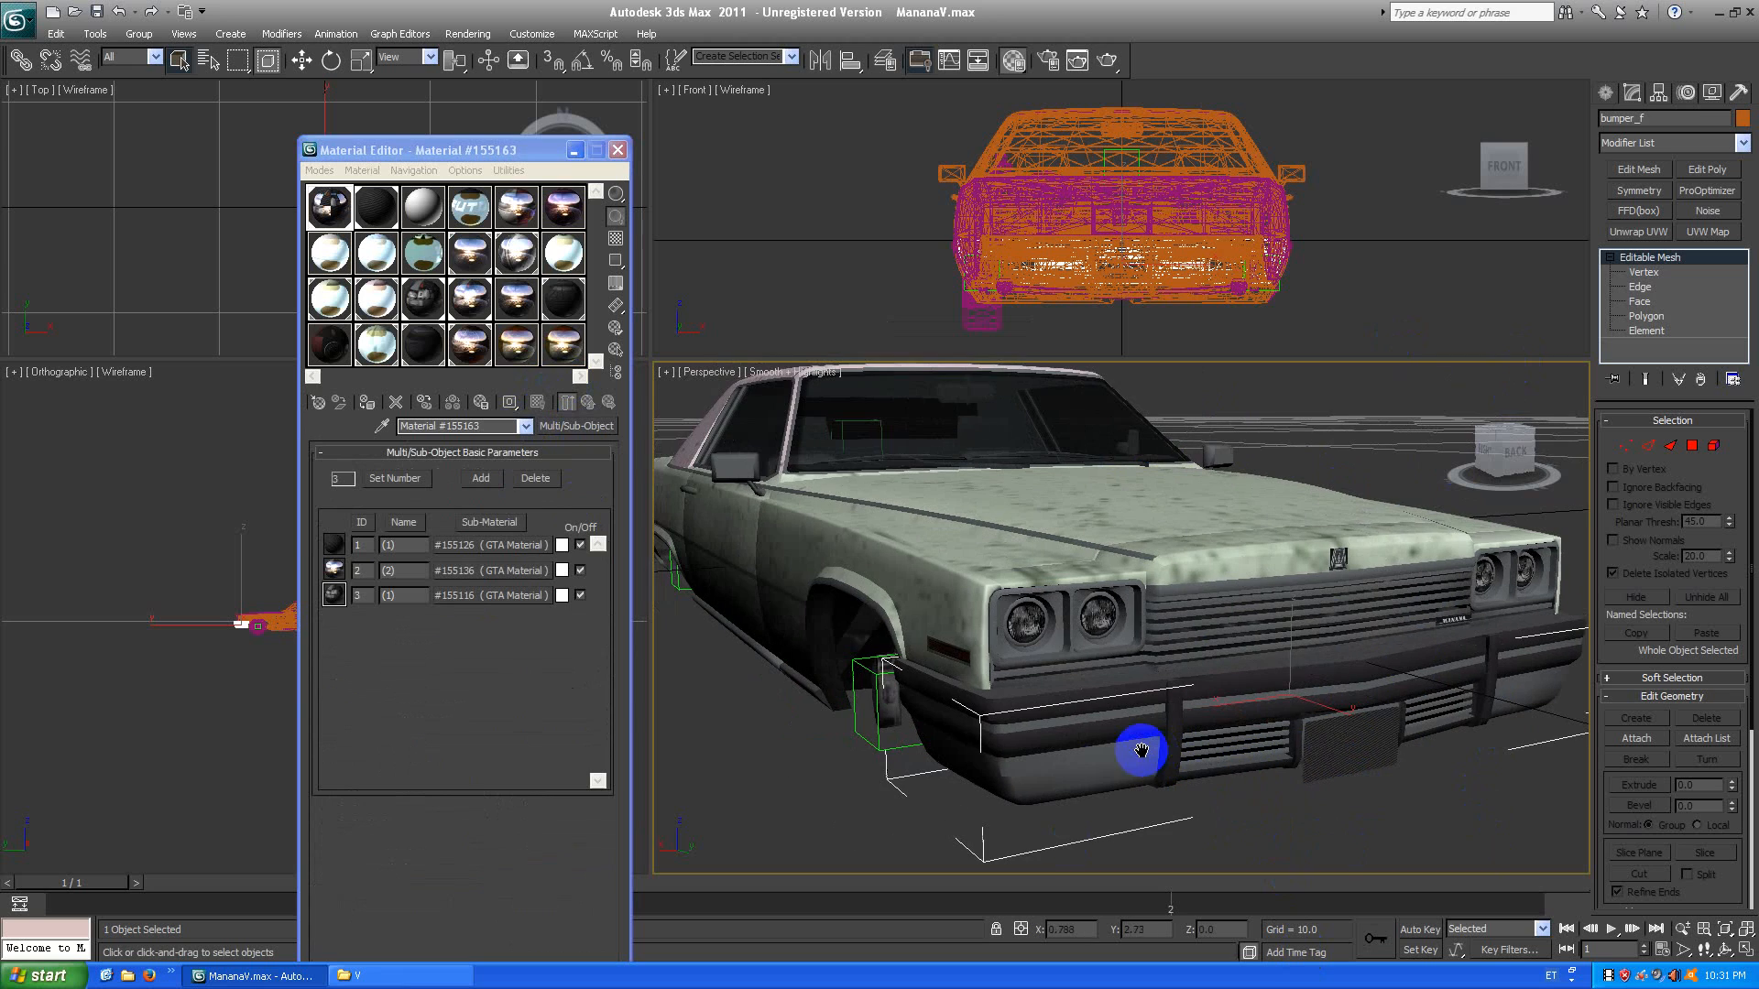
{"action": "right_click", "coordinate": [1421, 779]}
{"action": "left_click", "coordinate": [1488, 739]}
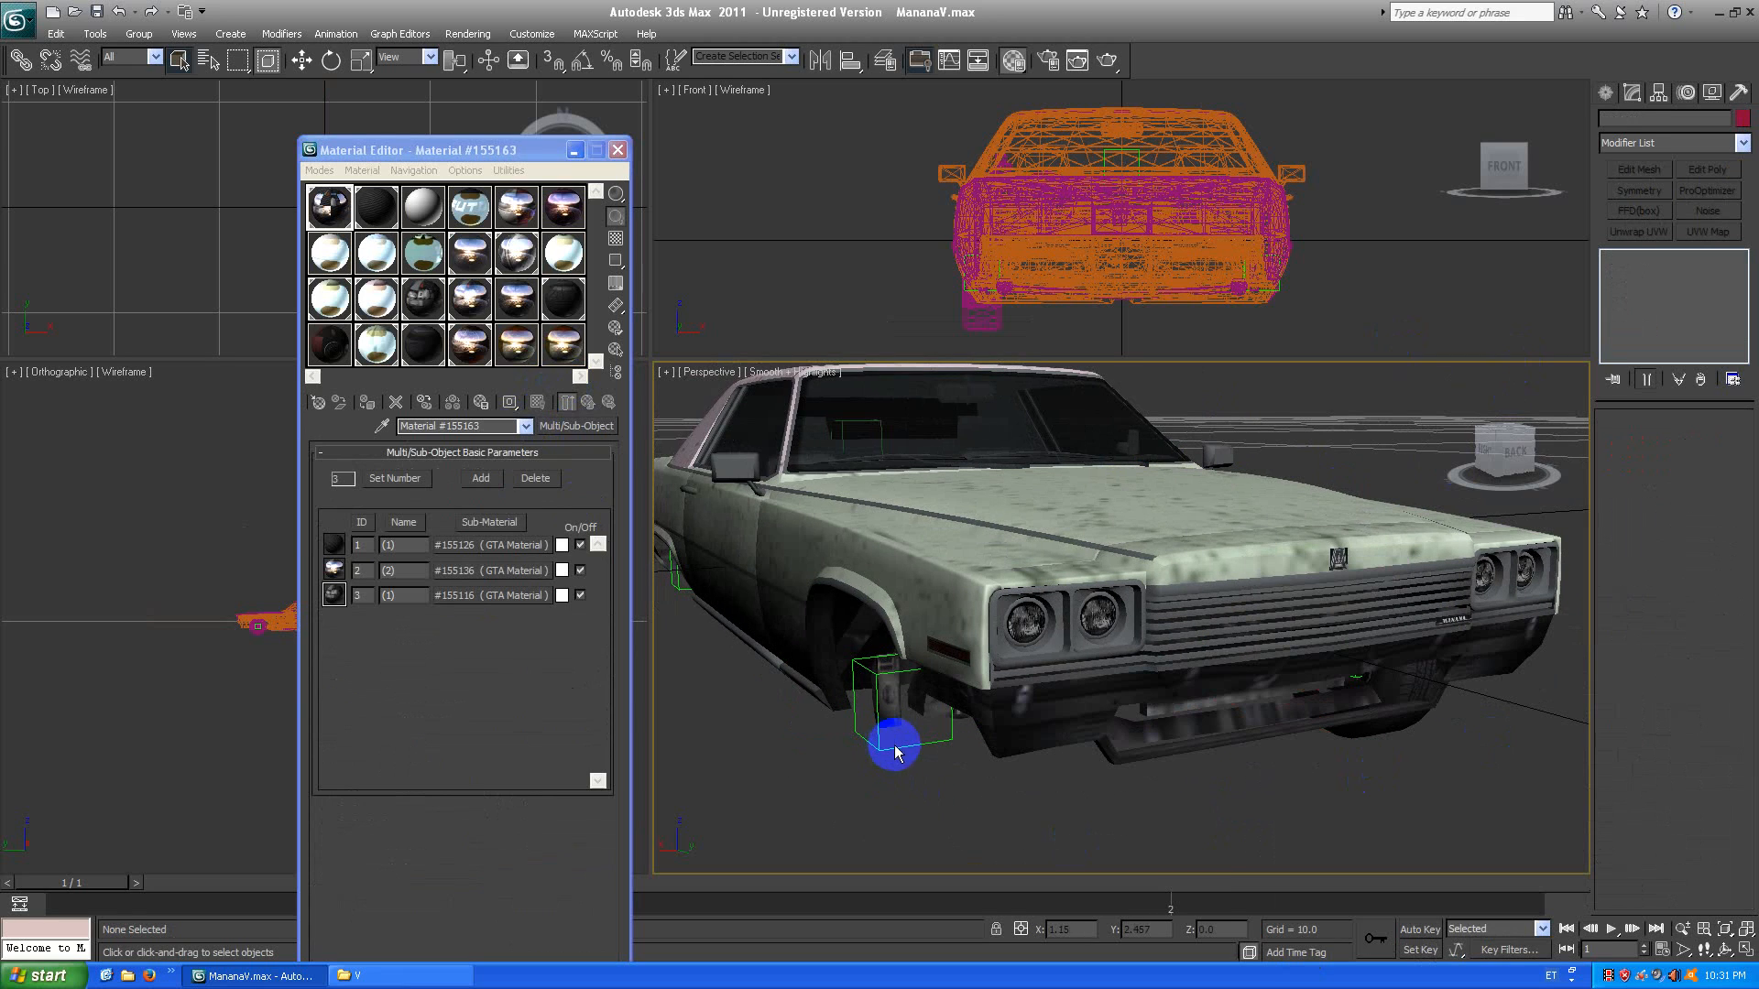
Select the wheel_rf dummy together with all similar helper objects and hide them.
{"action": "left_click", "coordinate": [907, 747]}
{"action": "right_click", "coordinate": [923, 769]}
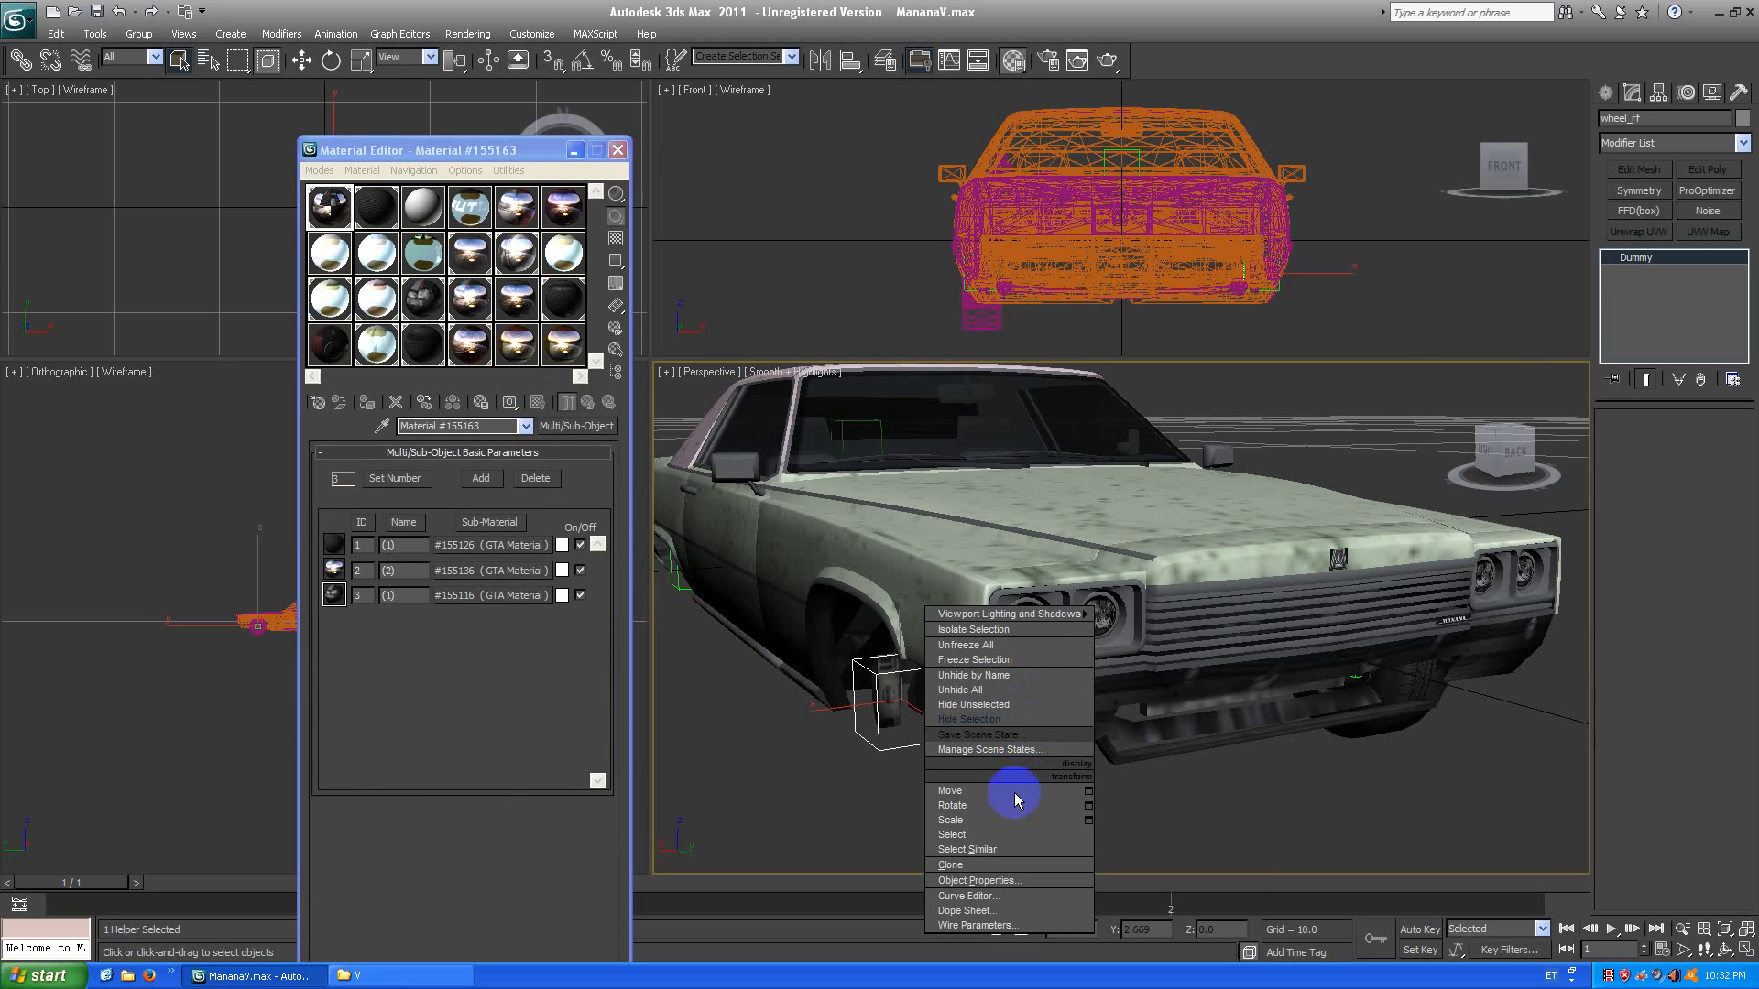
{"action": "left_click", "coordinate": [1011, 834]}
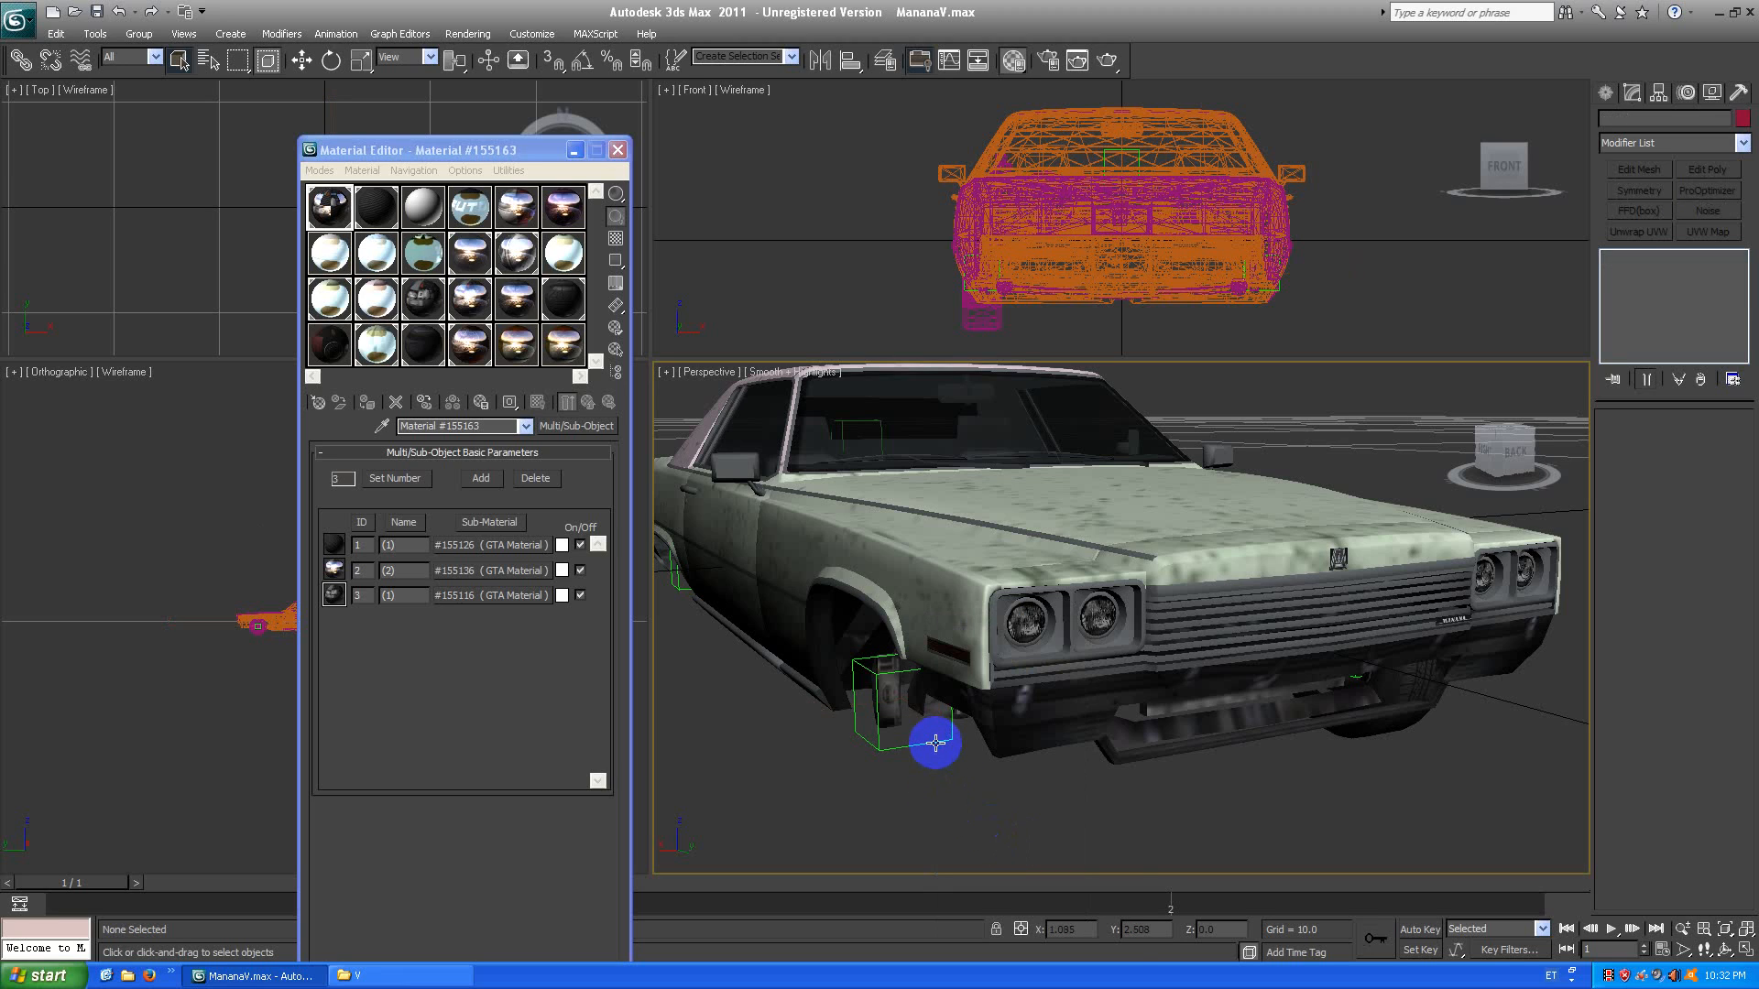
{"action": "right_click", "coordinate": [980, 789]}
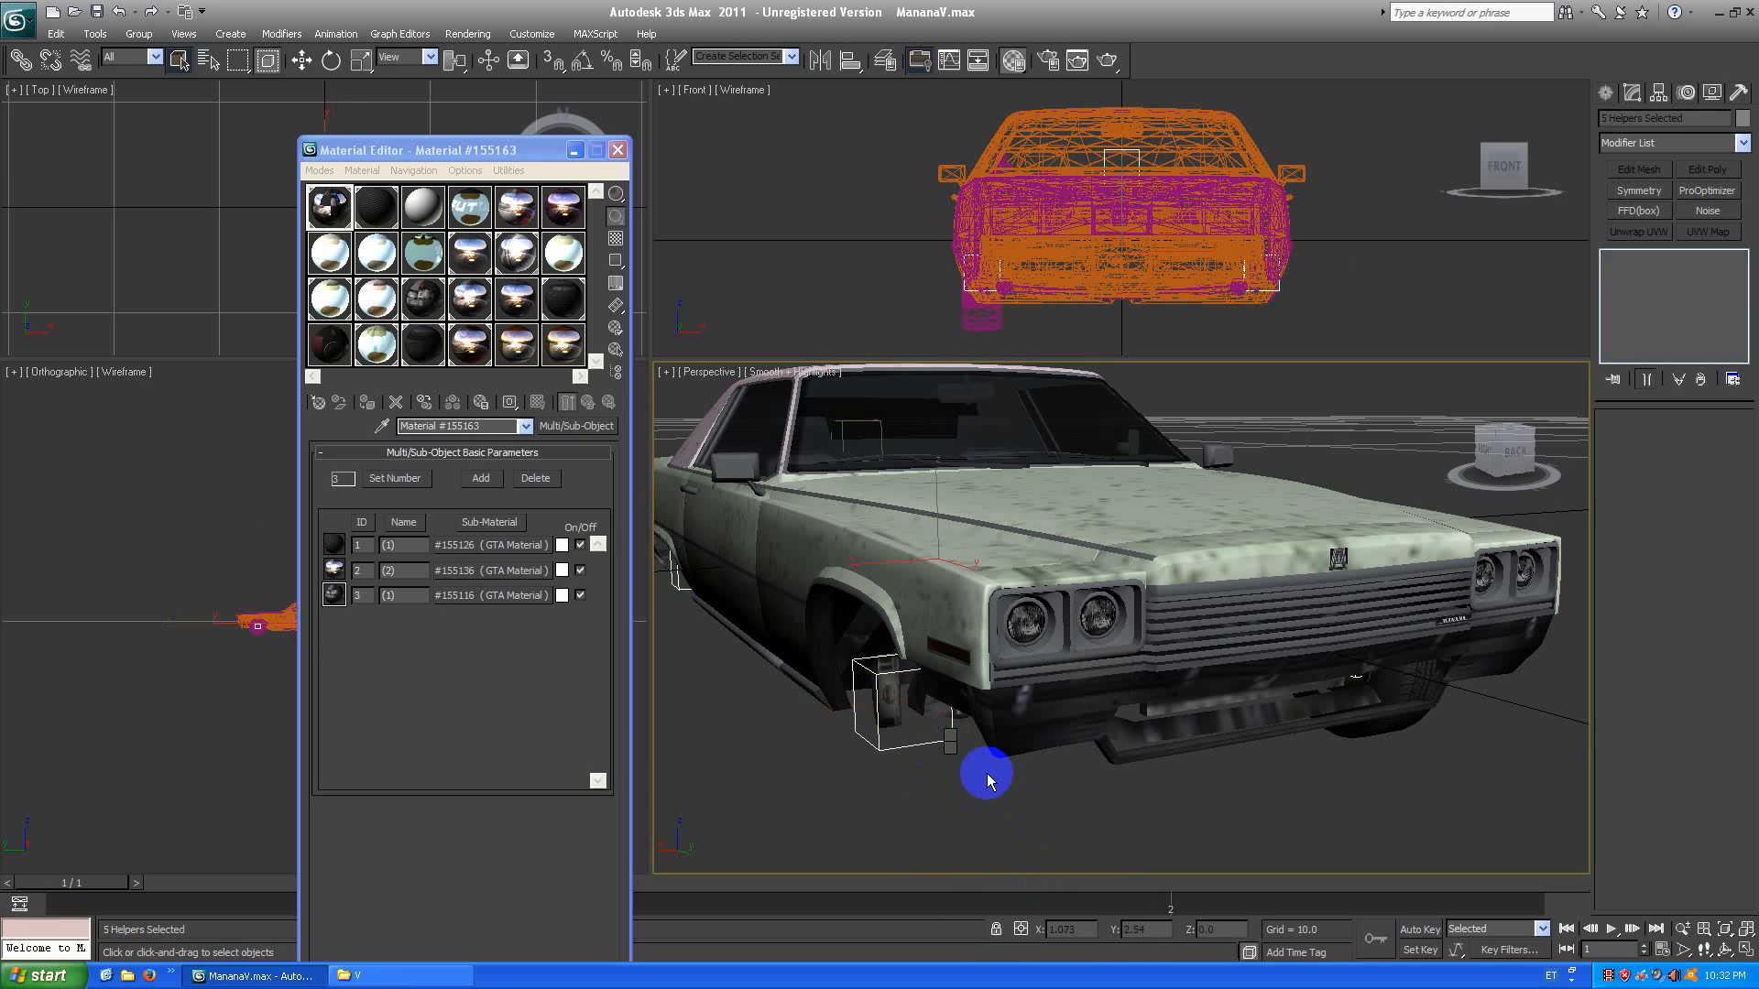
{"action": "right_click", "coordinate": [953, 728]}
{"action": "left_click", "coordinate": [1029, 699]}
Select the windshield, side and rear window glass objects around the car and hide them.
{"action": "left_click", "coordinate": [1469, 437]}
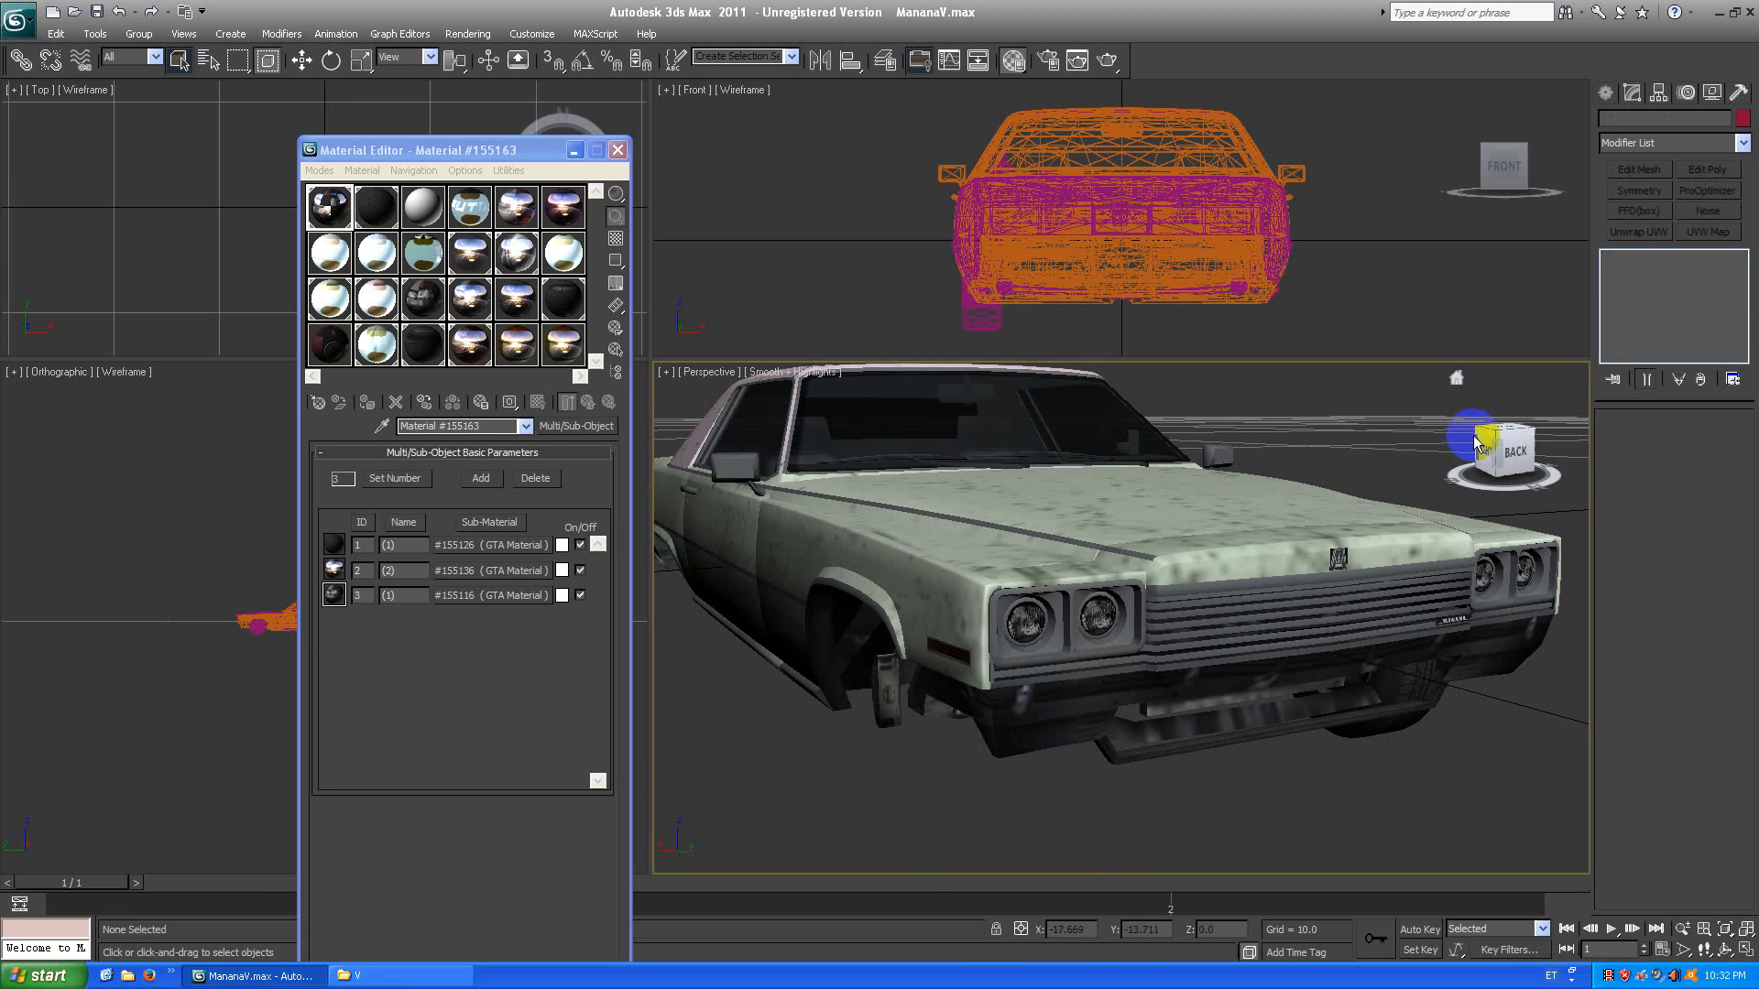
{"action": "middle_click_drag", "start_coordinate": [1276, 591], "coordinate": [1105, 584], "text": "alt"}
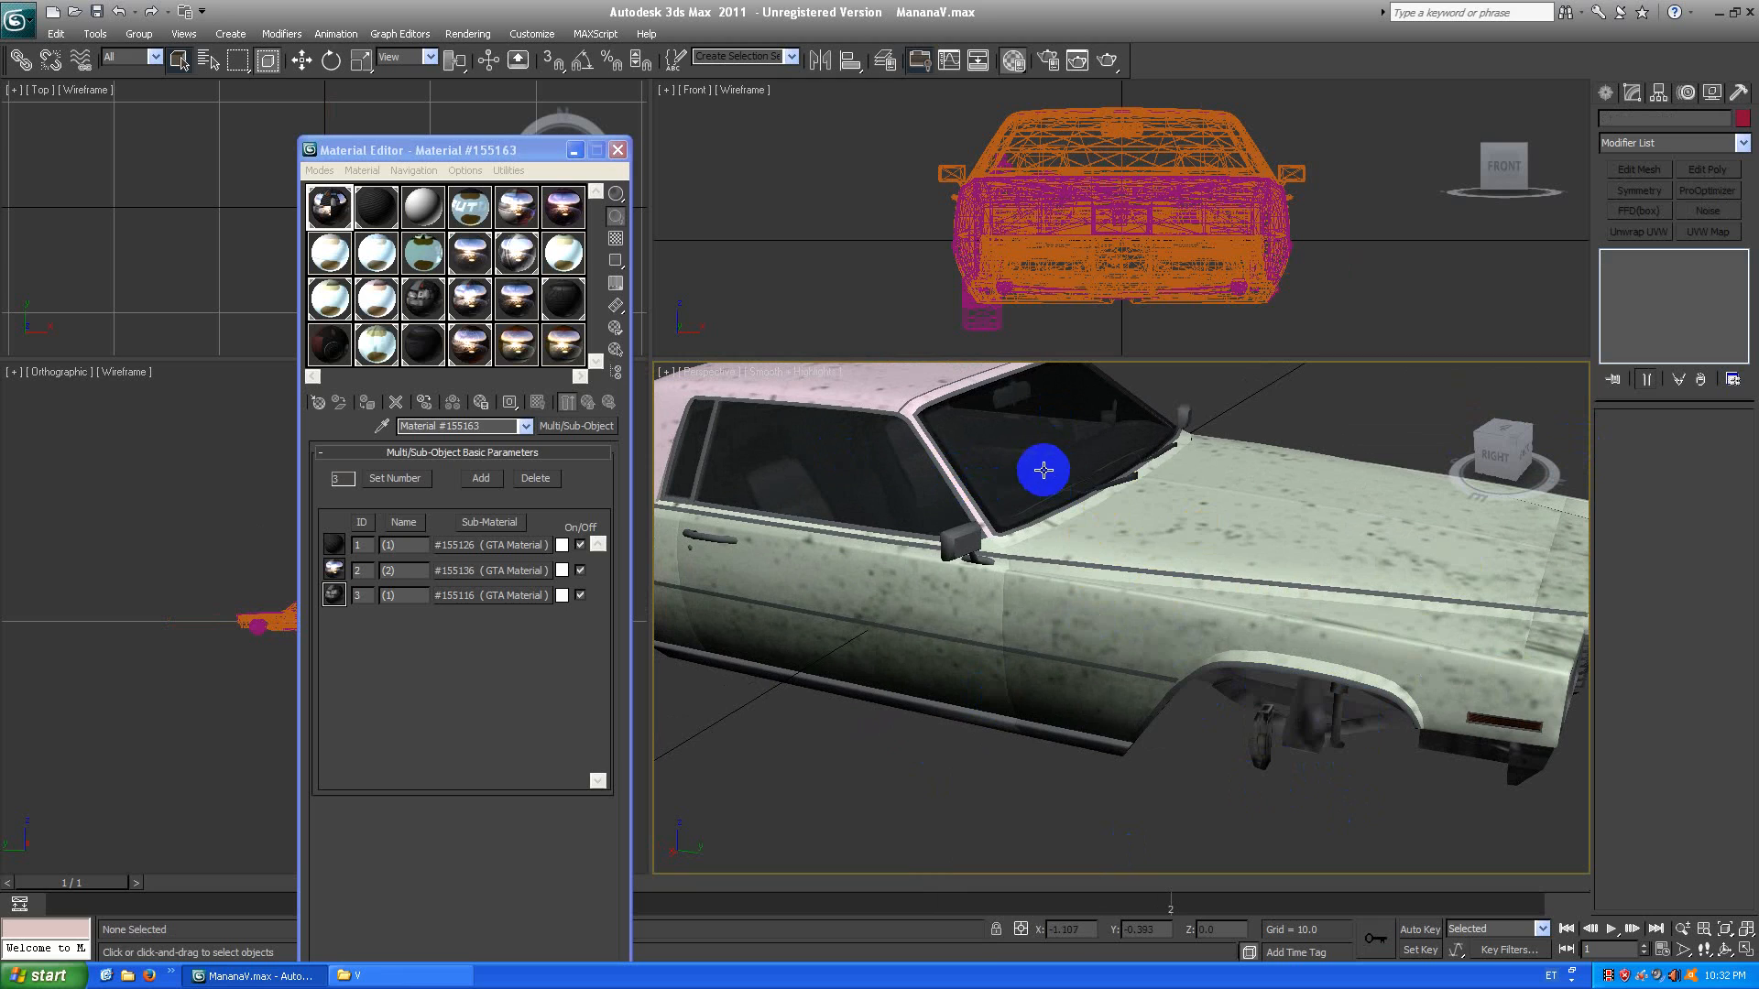
{"action": "left_click", "coordinate": [1024, 441]}
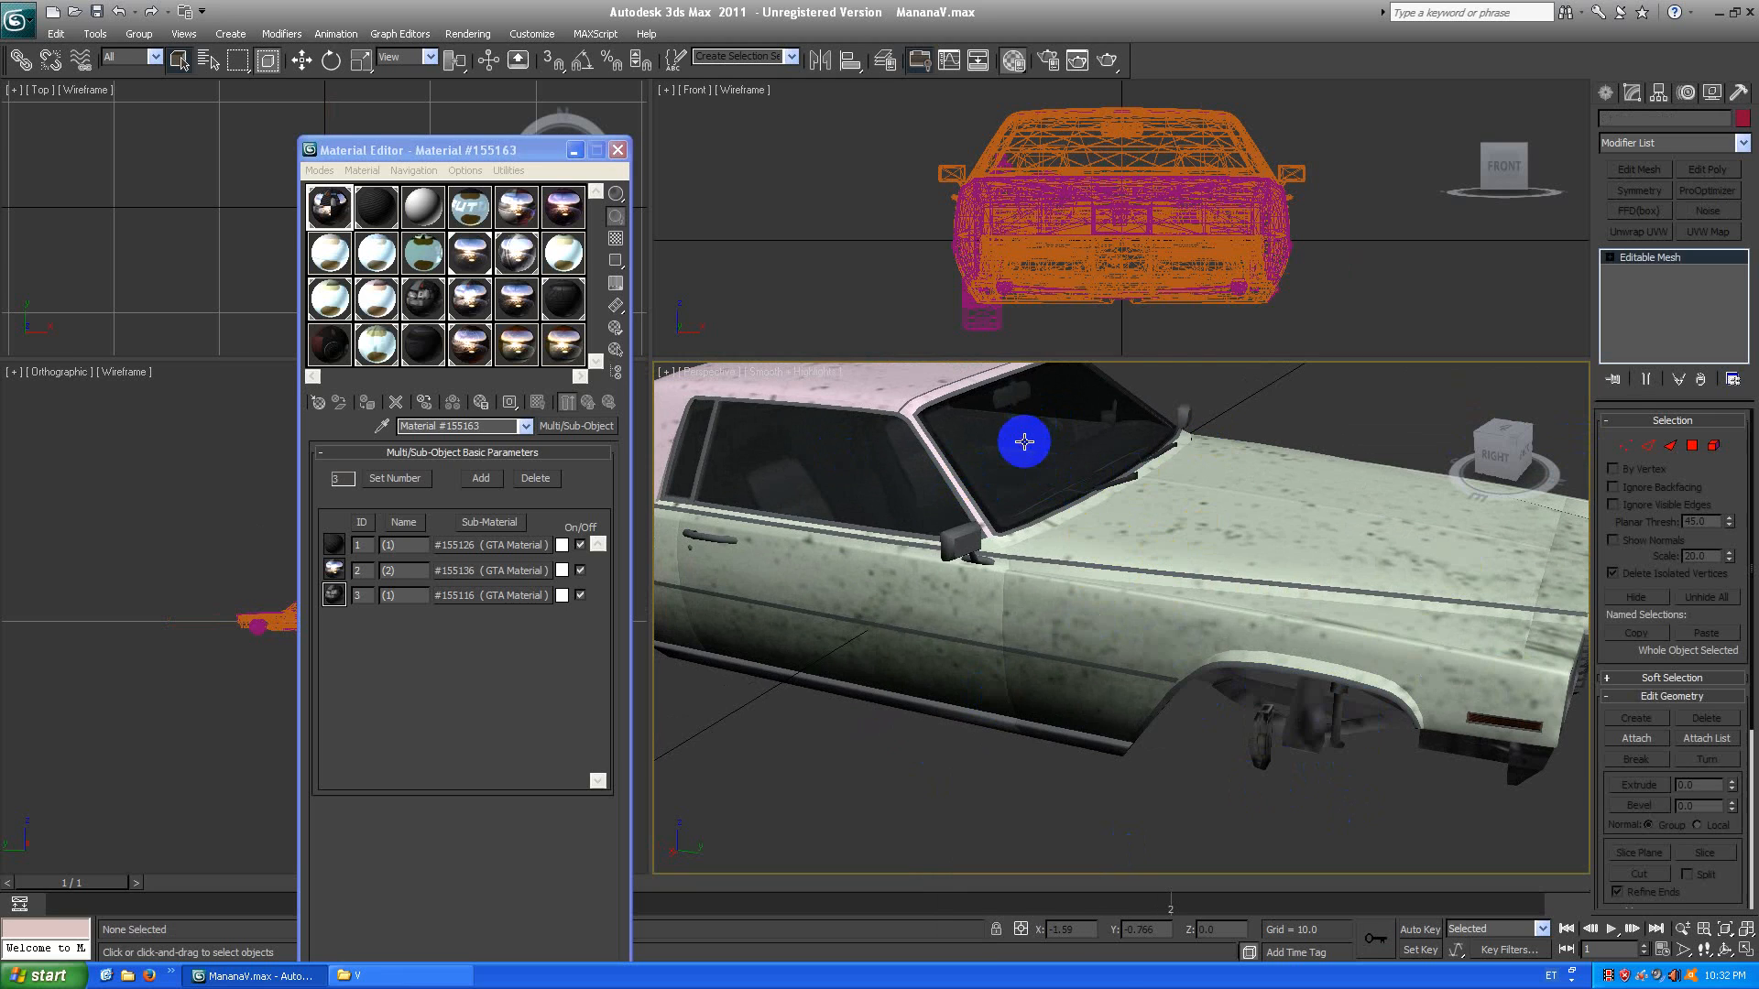
{"action": "left_click", "coordinate": [816, 459], "text": "ctrl"}
{"action": "middle_click_drag", "start_coordinate": [705, 474], "coordinate": [895, 491], "text": "alt"}
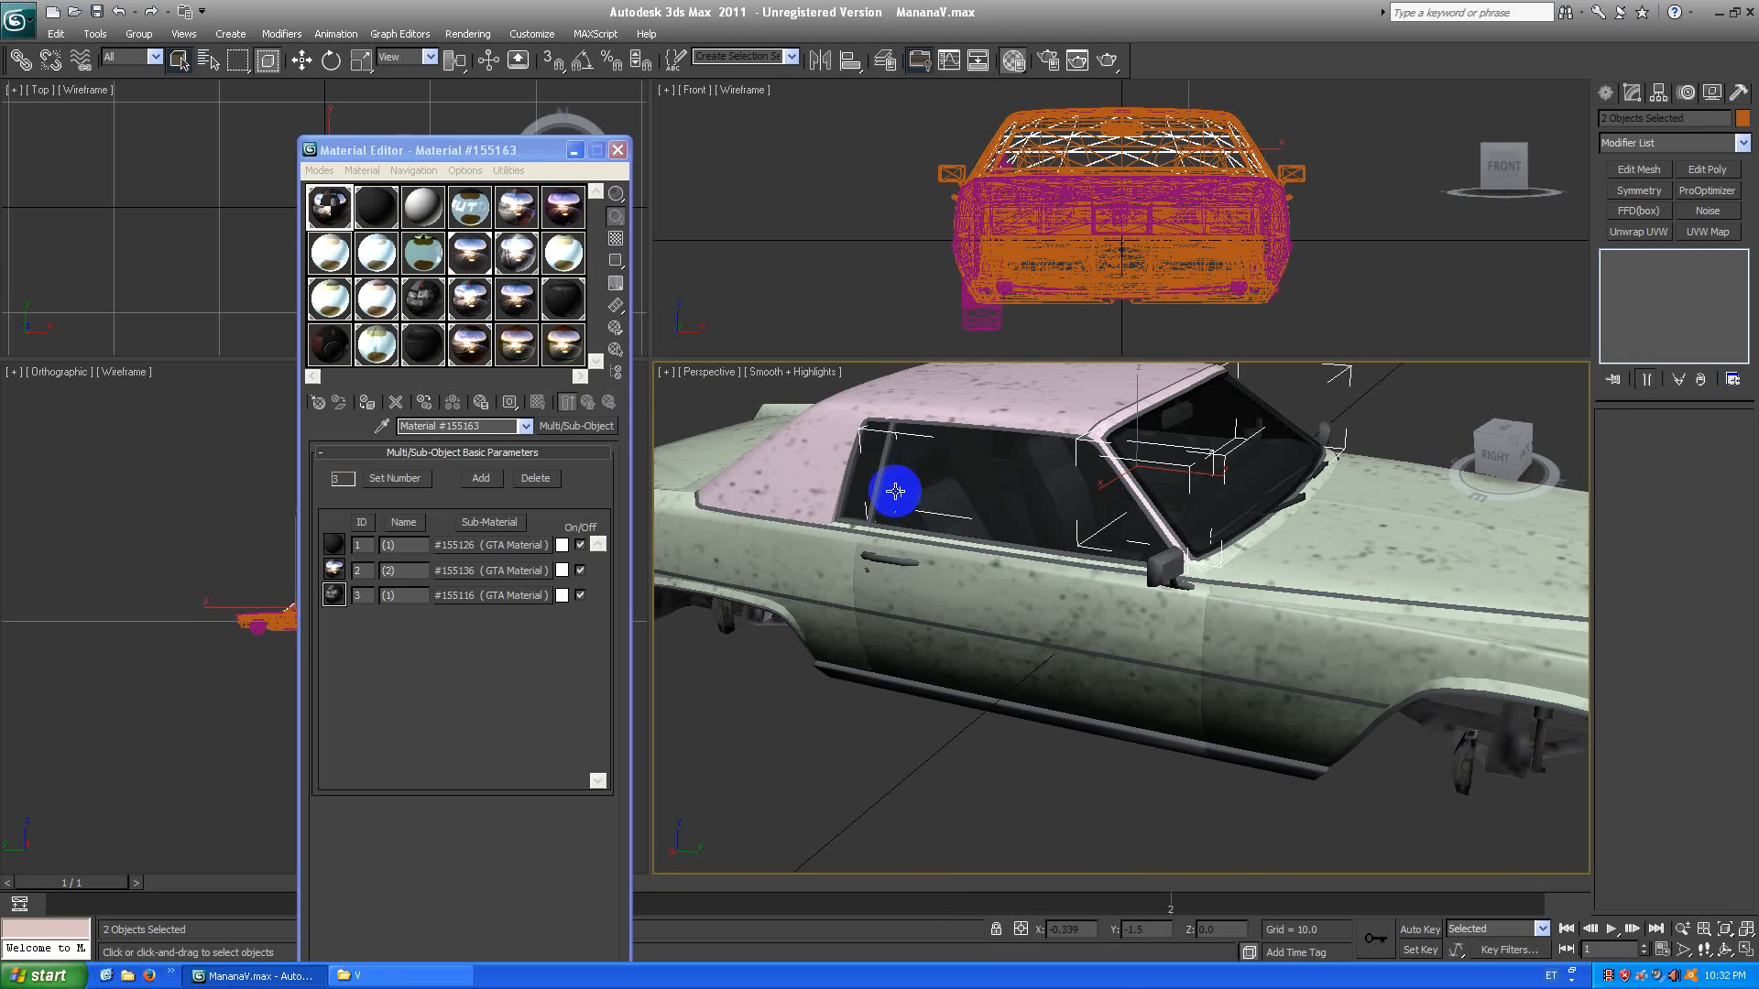
{"action": "left_click", "coordinate": [1068, 443], "text": "ctrl"}
{"action": "left_click_drag", "start_coordinate": [1503, 440], "coordinate": [1414, 469]}
{"action": "left_click", "coordinate": [1162, 471], "text": "ctrl"}
{"action": "left_click", "coordinate": [1292, 503], "text": "ctrl"}
{"action": "mouse_move", "coordinate": [1292, 502]}
{"action": "middle_mouse_down", "text": "alt"}
{"action": "mouse_move", "coordinate": [1240, 539]}
{"action": "mouse_move", "coordinate": [1319, 483]}
{"action": "middle_mouse_up", "text": "alt"}
{"action": "right_click", "coordinate": [1322, 779]}
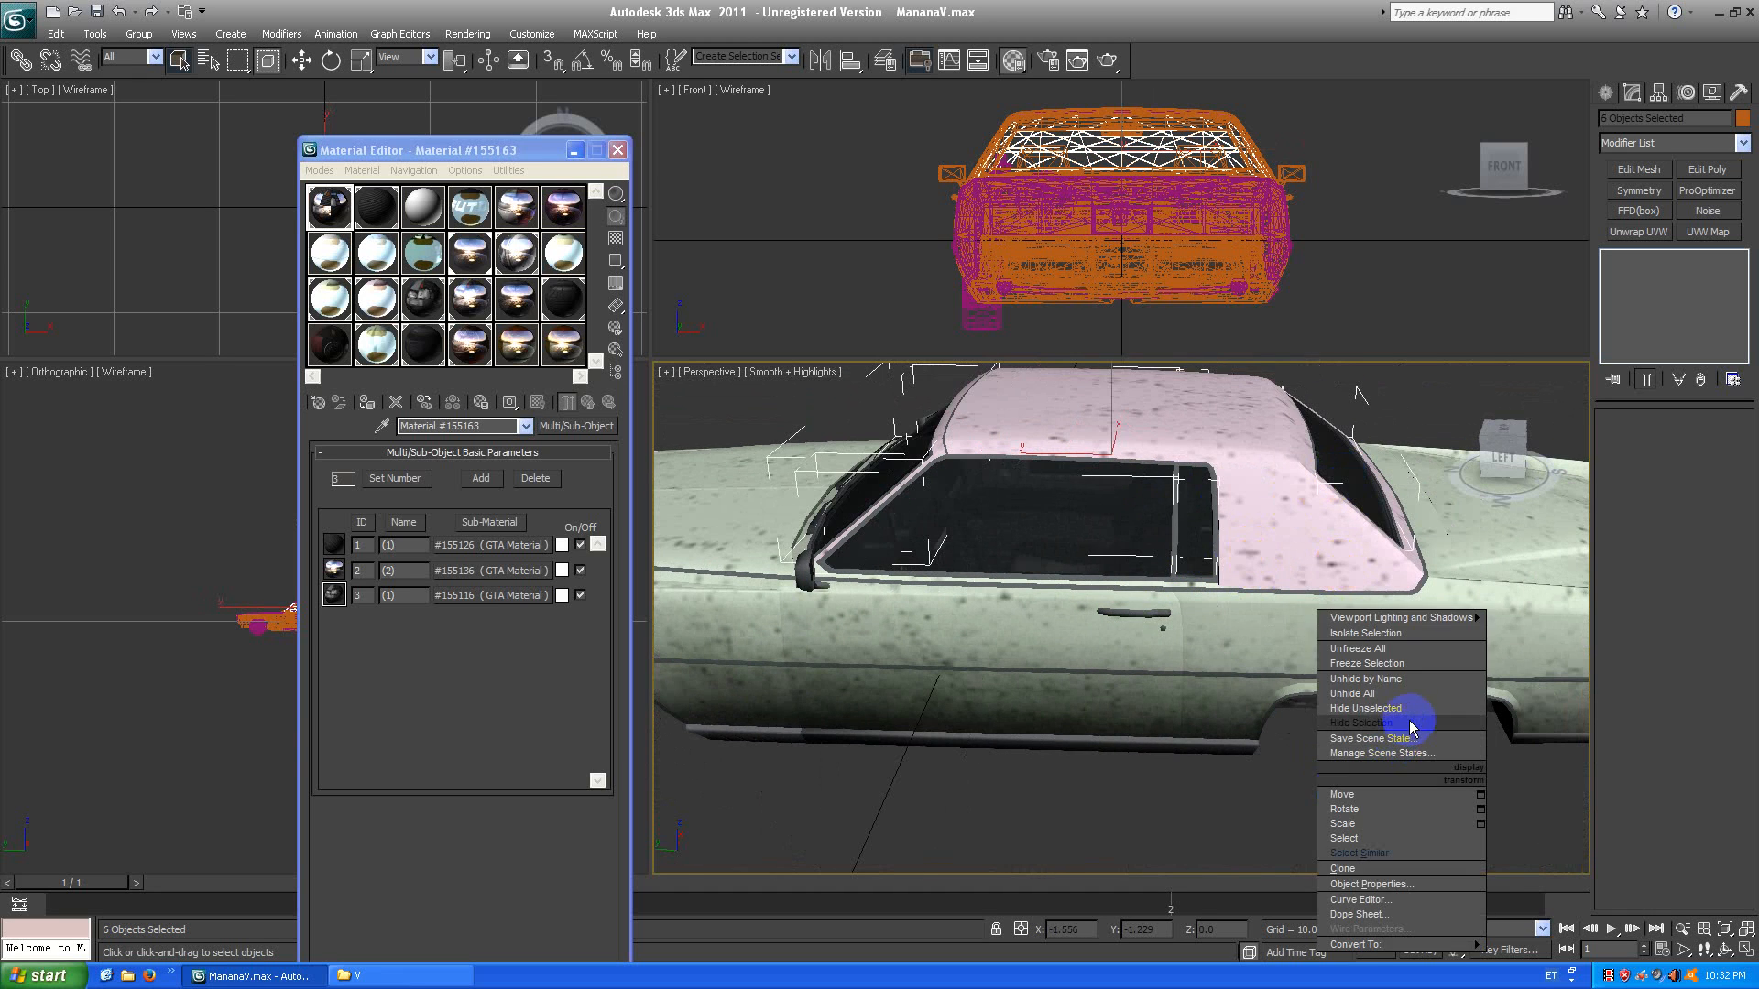
{"action": "left_click", "coordinate": [1409, 733]}
Select the front wheel, both rear hubs and the right front hub, and hide them.
{"action": "middle_click_drag", "start_coordinate": [1197, 715], "coordinate": [1401, 639]}
{"action": "left_click", "coordinate": [765, 648]}
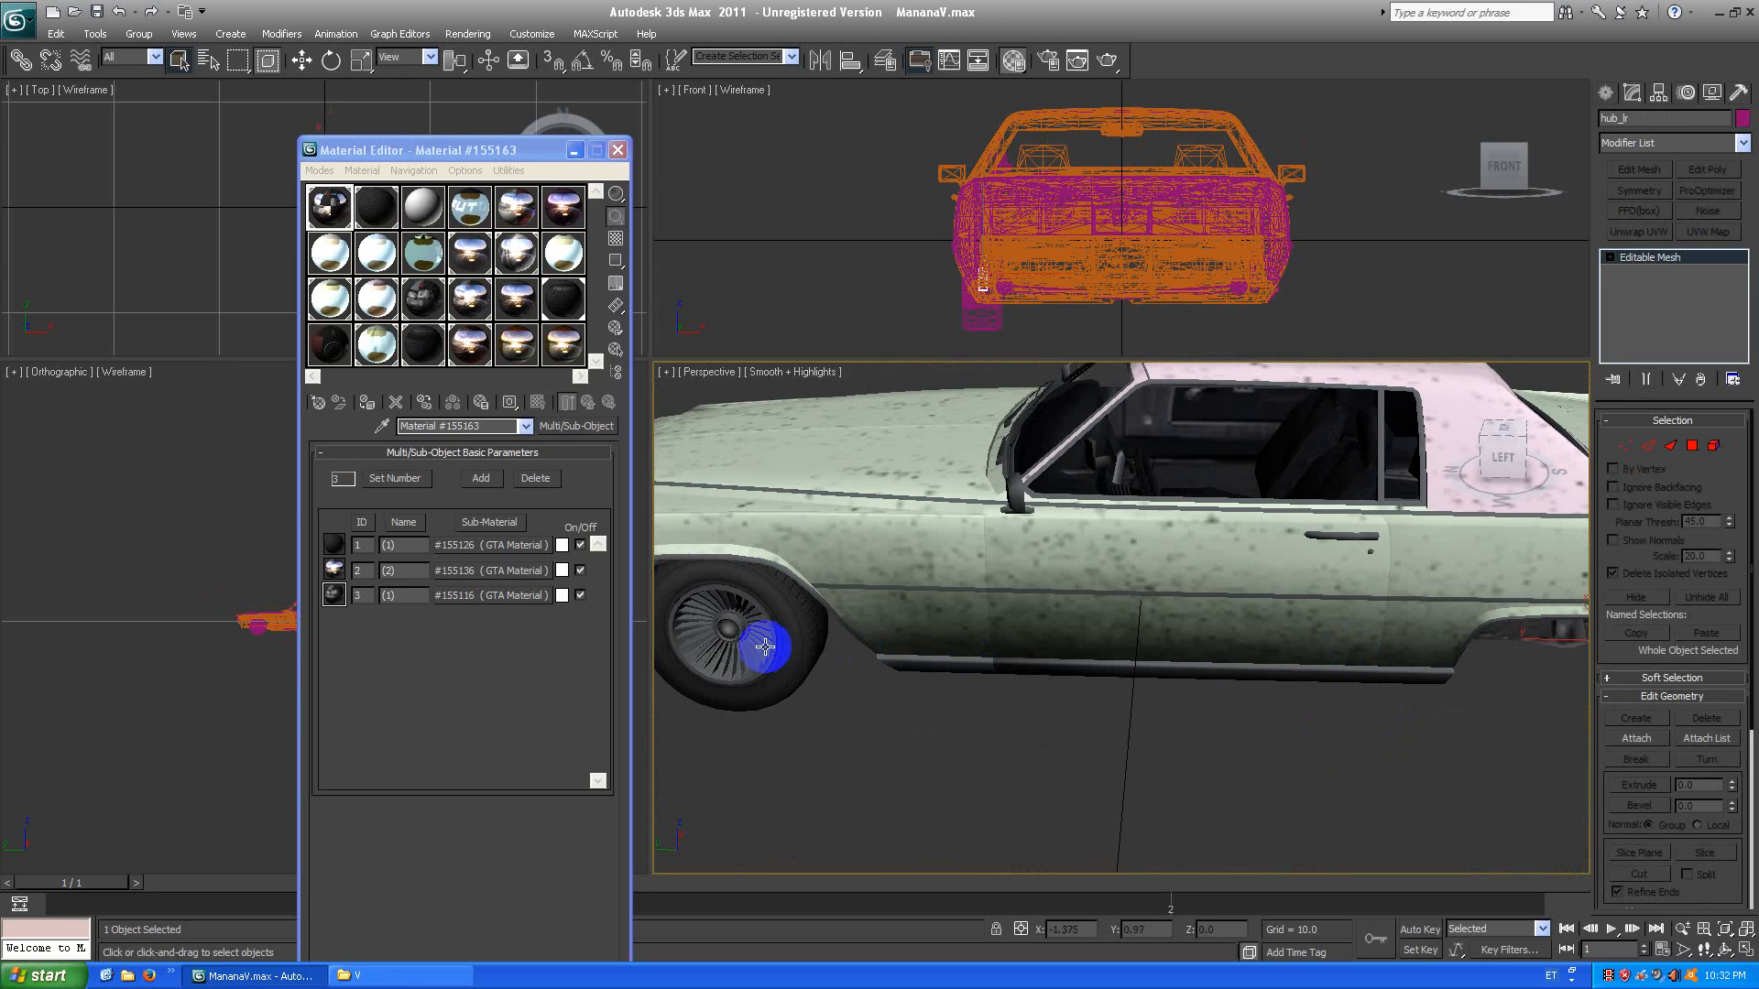
{"action": "left_click", "coordinate": [785, 665], "text": "ctrl"}
{"action": "middle_click_drag", "start_coordinate": [792, 666], "coordinate": [978, 690]}
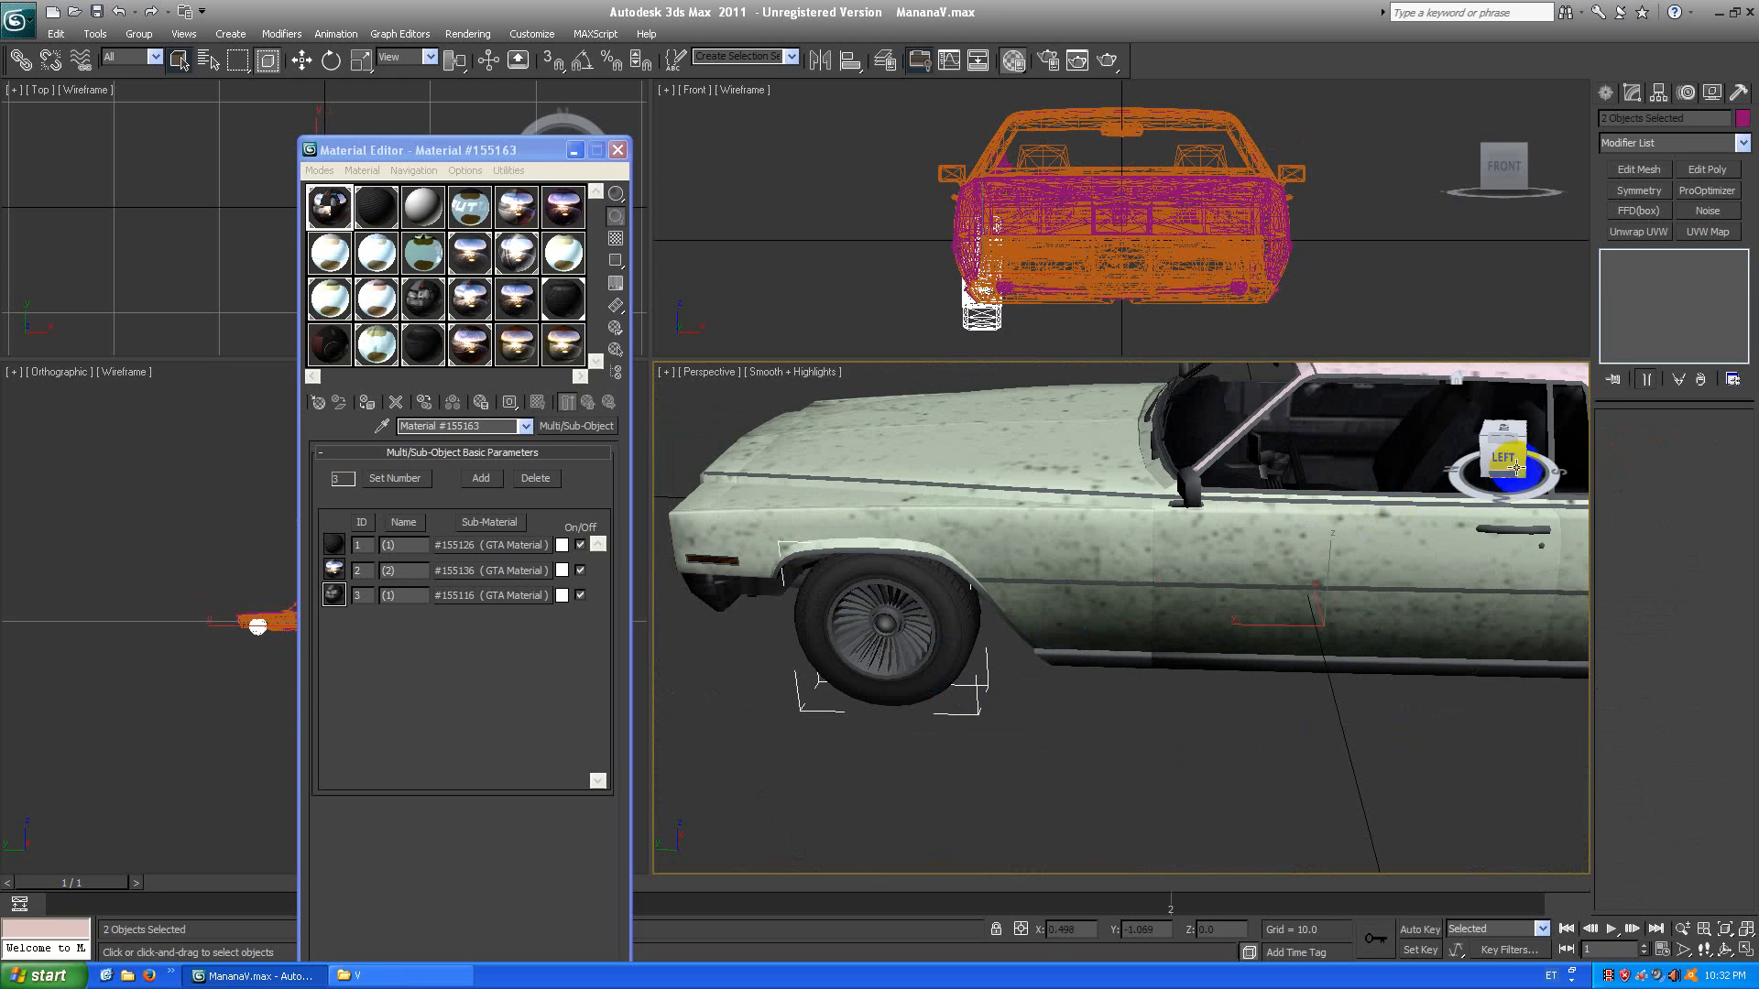
{"action": "left_click_drag", "start_coordinate": [1507, 462], "coordinate": [1203, 806]}
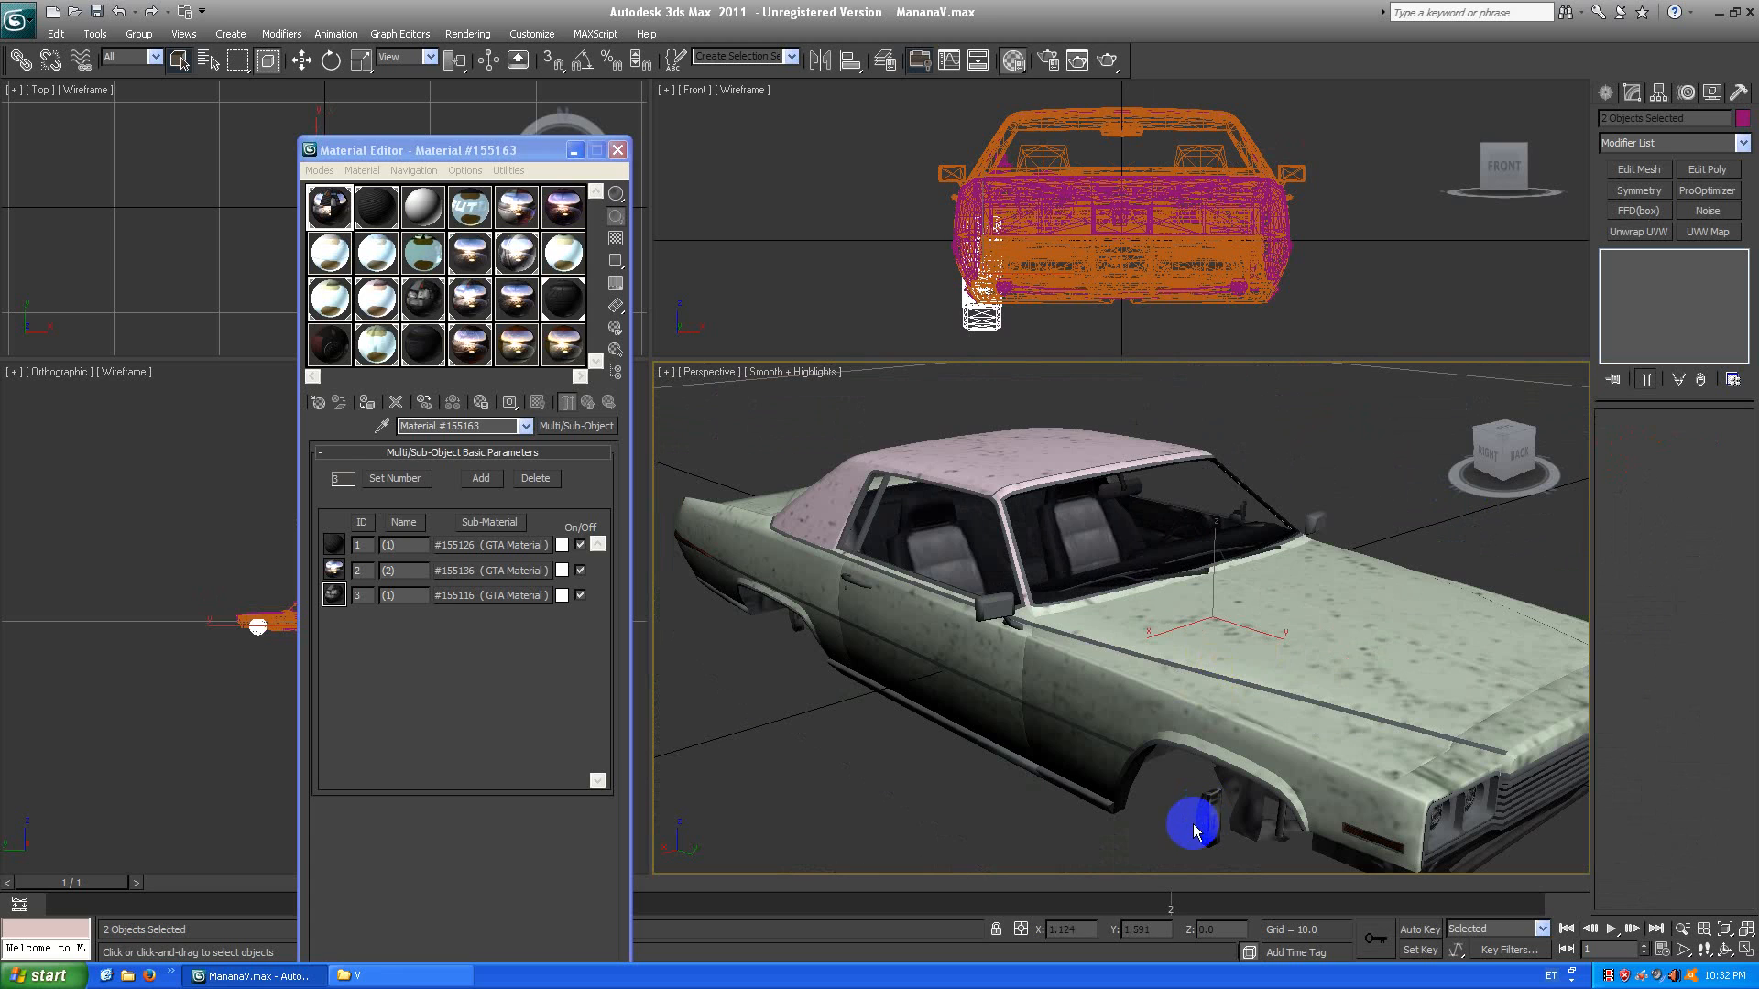
{"action": "left_click", "coordinate": [1196, 820], "text": "ctrl"}
{"action": "left_click", "coordinate": [1538, 477]}
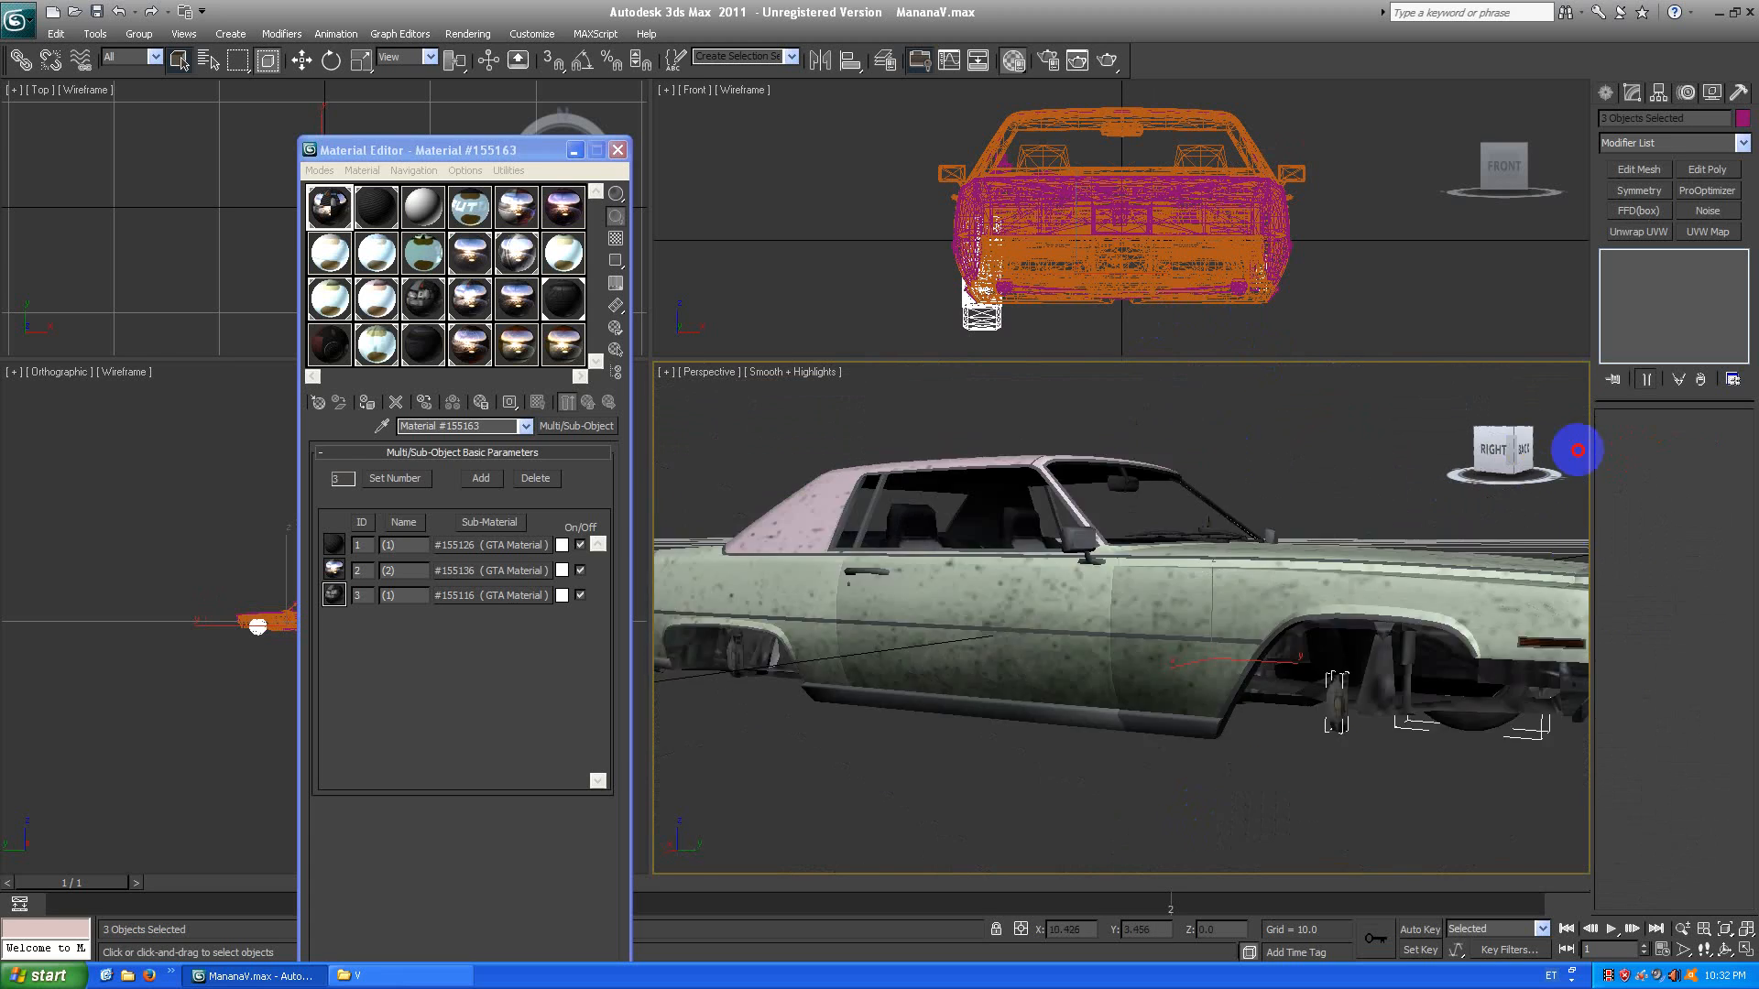
{"action": "middle_click_drag", "start_coordinate": [862, 705], "coordinate": [921, 696]}
{"action": "right_click", "coordinate": [973, 731]}
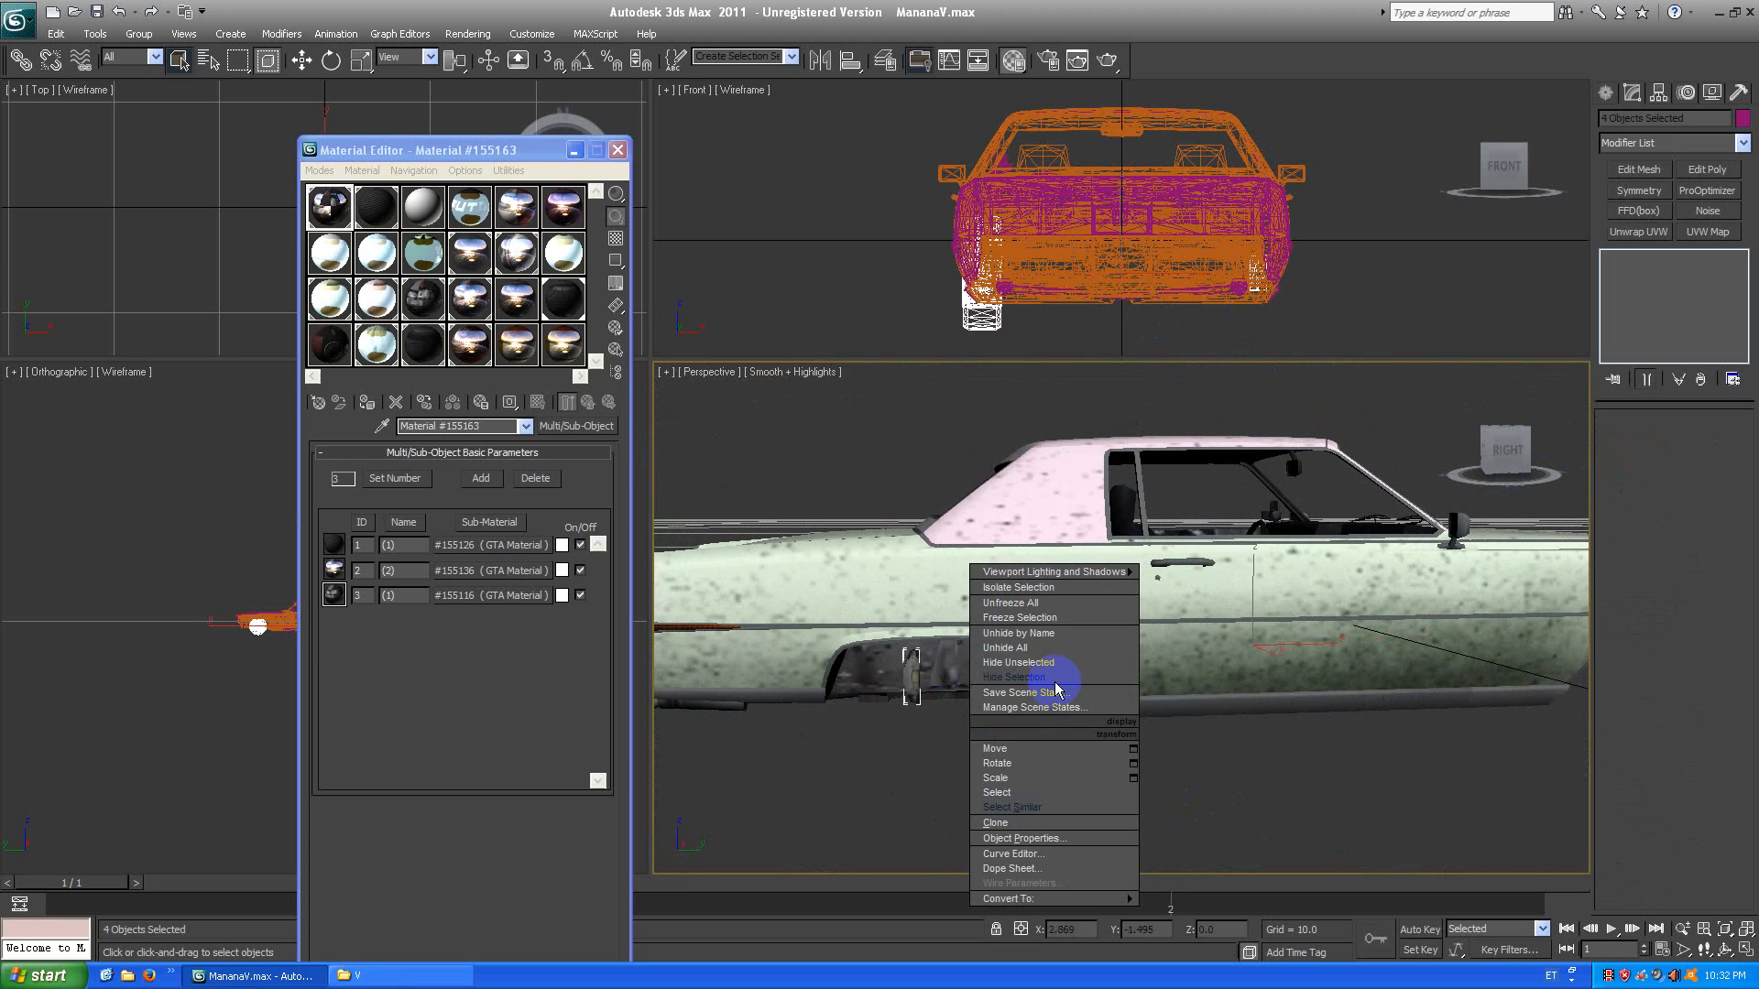
{"action": "left_click", "coordinate": [1055, 680]}
Select the left front fender wing_lf and hide all unselected objects.
{"action": "middle_click_drag", "start_coordinate": [1406, 640], "coordinate": [1165, 619]}
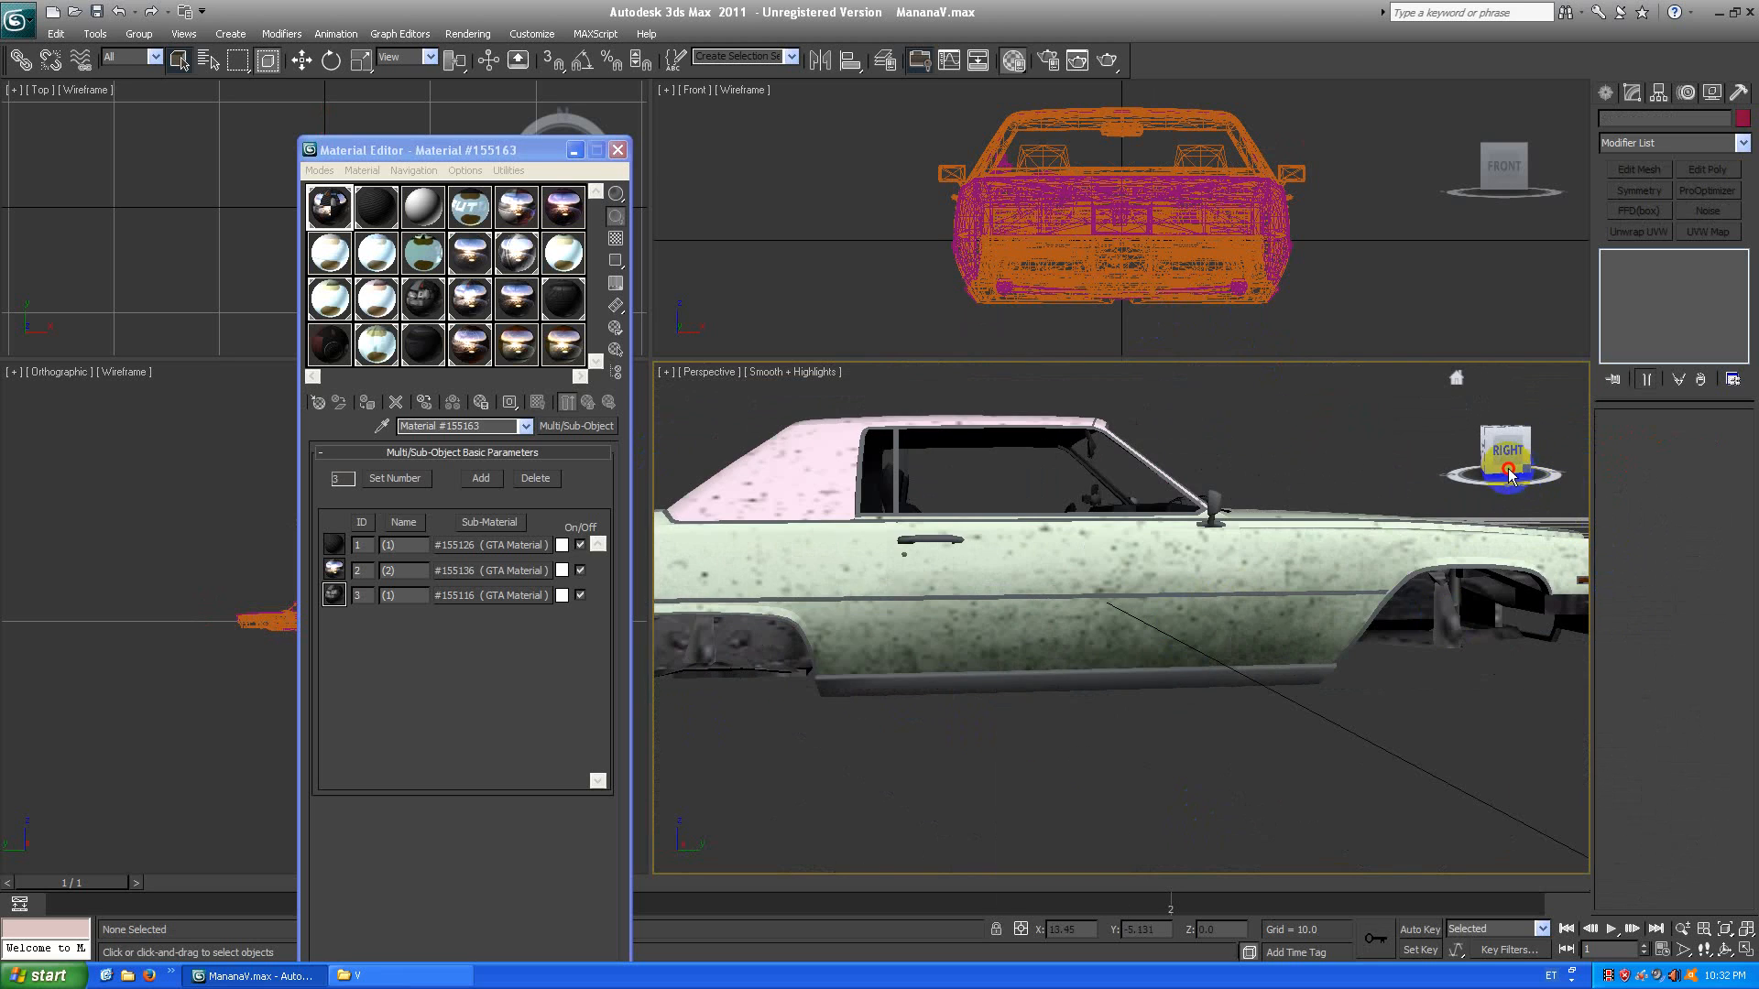
{"action": "left_click_drag", "start_coordinate": [1503, 451], "coordinate": [1280, 488]}
{"action": "mouse_move", "coordinate": [1097, 666]}
{"action": "middle_mouse_down"}
{"action": "mouse_move", "coordinate": [1093, 636]}
{"action": "mouse_move", "coordinate": [931, 766]}
{"action": "mouse_move", "coordinate": [911, 773]}
{"action": "mouse_move", "coordinate": [935, 745]}
{"action": "mouse_move", "coordinate": [877, 753]}
{"action": "middle_mouse_up"}
{"action": "left_click", "coordinate": [1028, 648]}
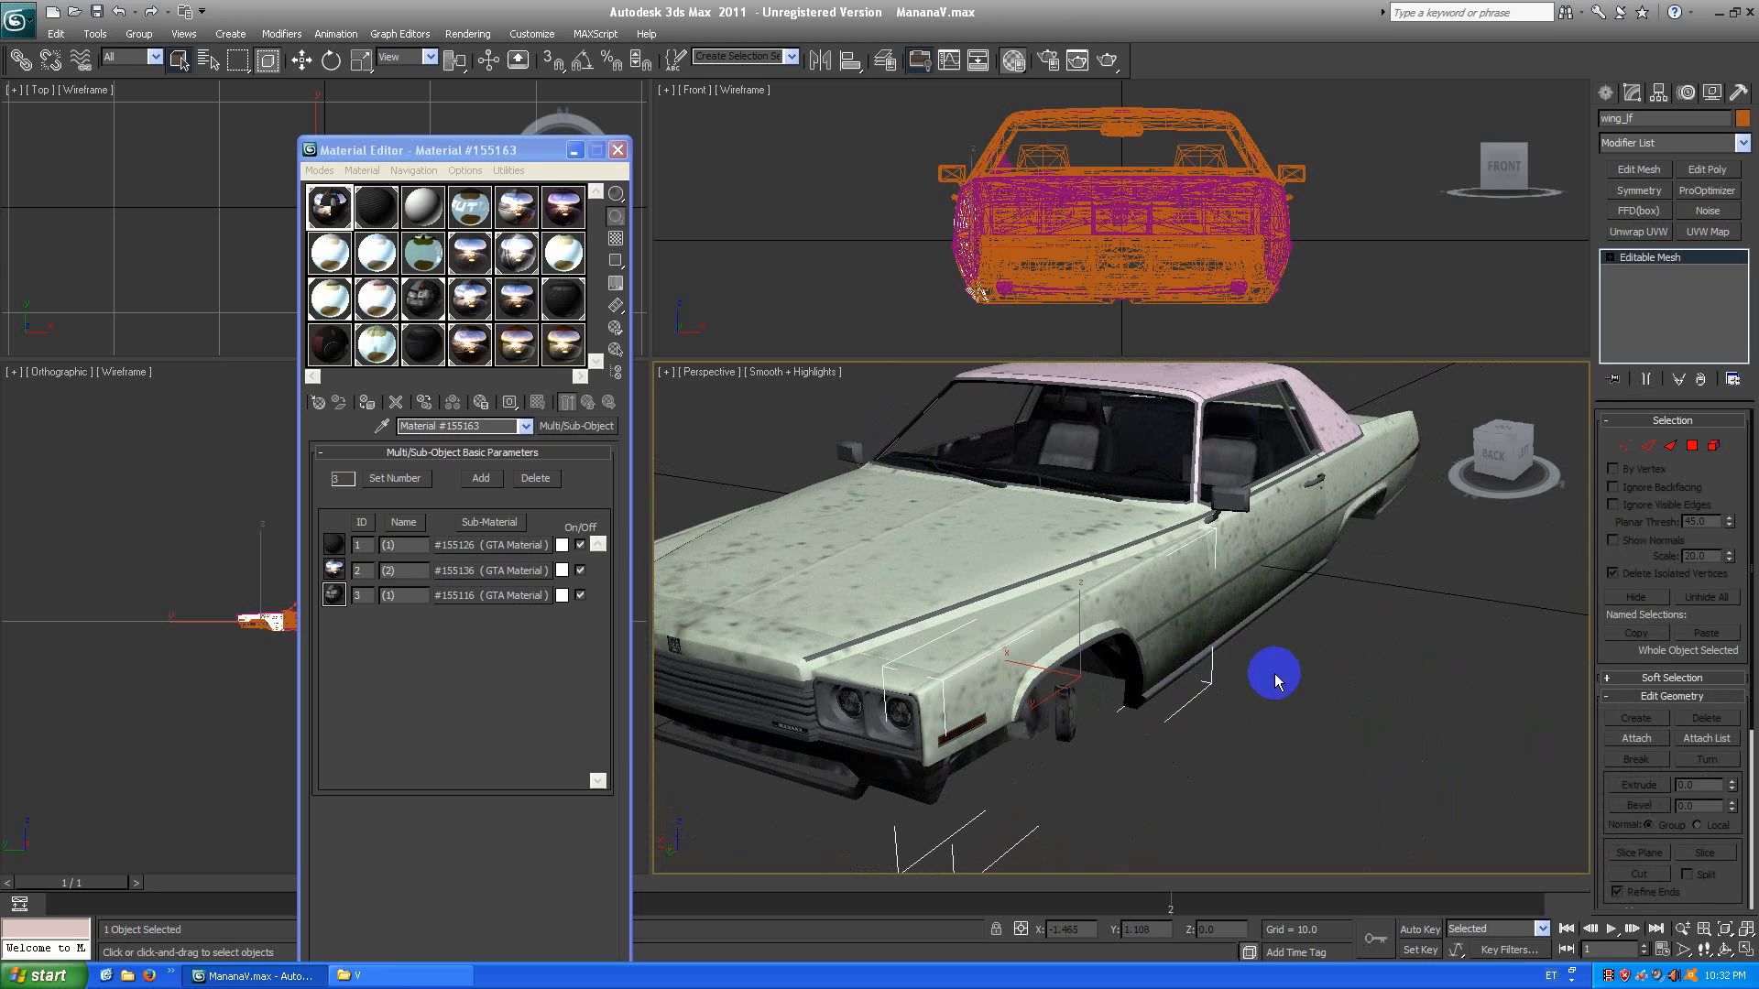
{"action": "right_click", "coordinate": [1358, 678]}
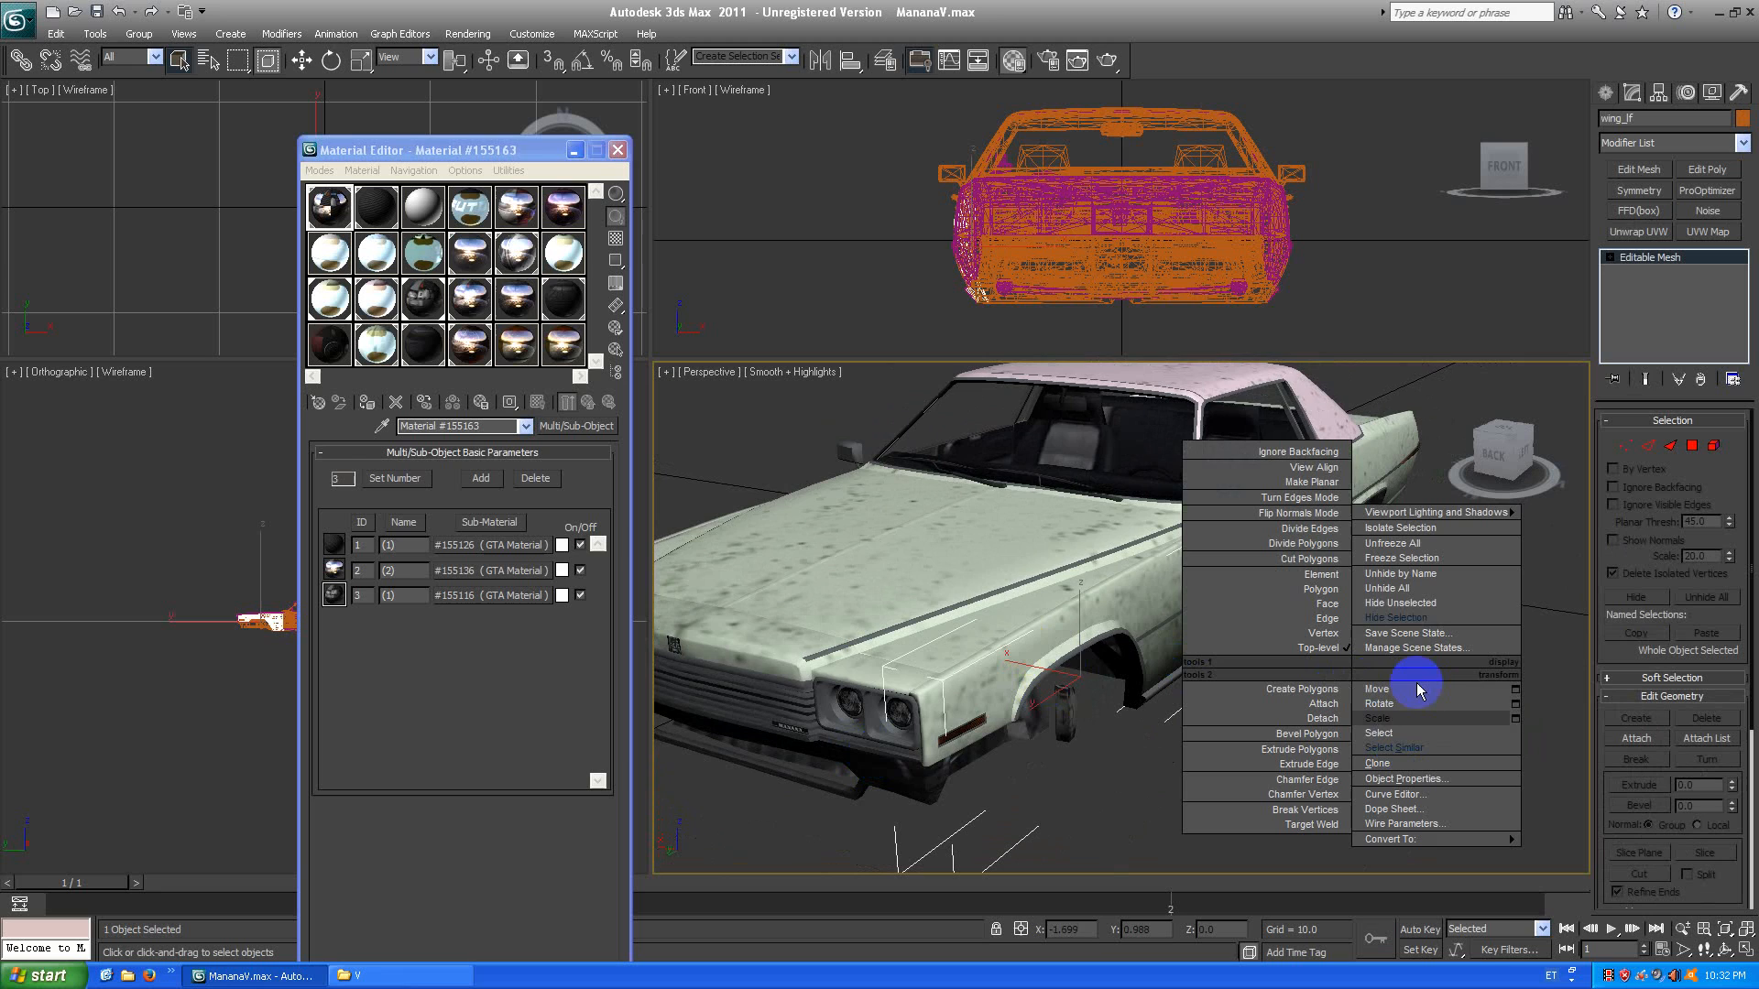
{"action": "left_click", "coordinate": [1425, 607]}
In element mode, select wing_lf's lower sill trim, wheel-arch edging, side moulding strip and side marker.
{"action": "middle_click_drag", "start_coordinate": [1527, 444], "coordinate": [1466, 430], "text": "alt"}
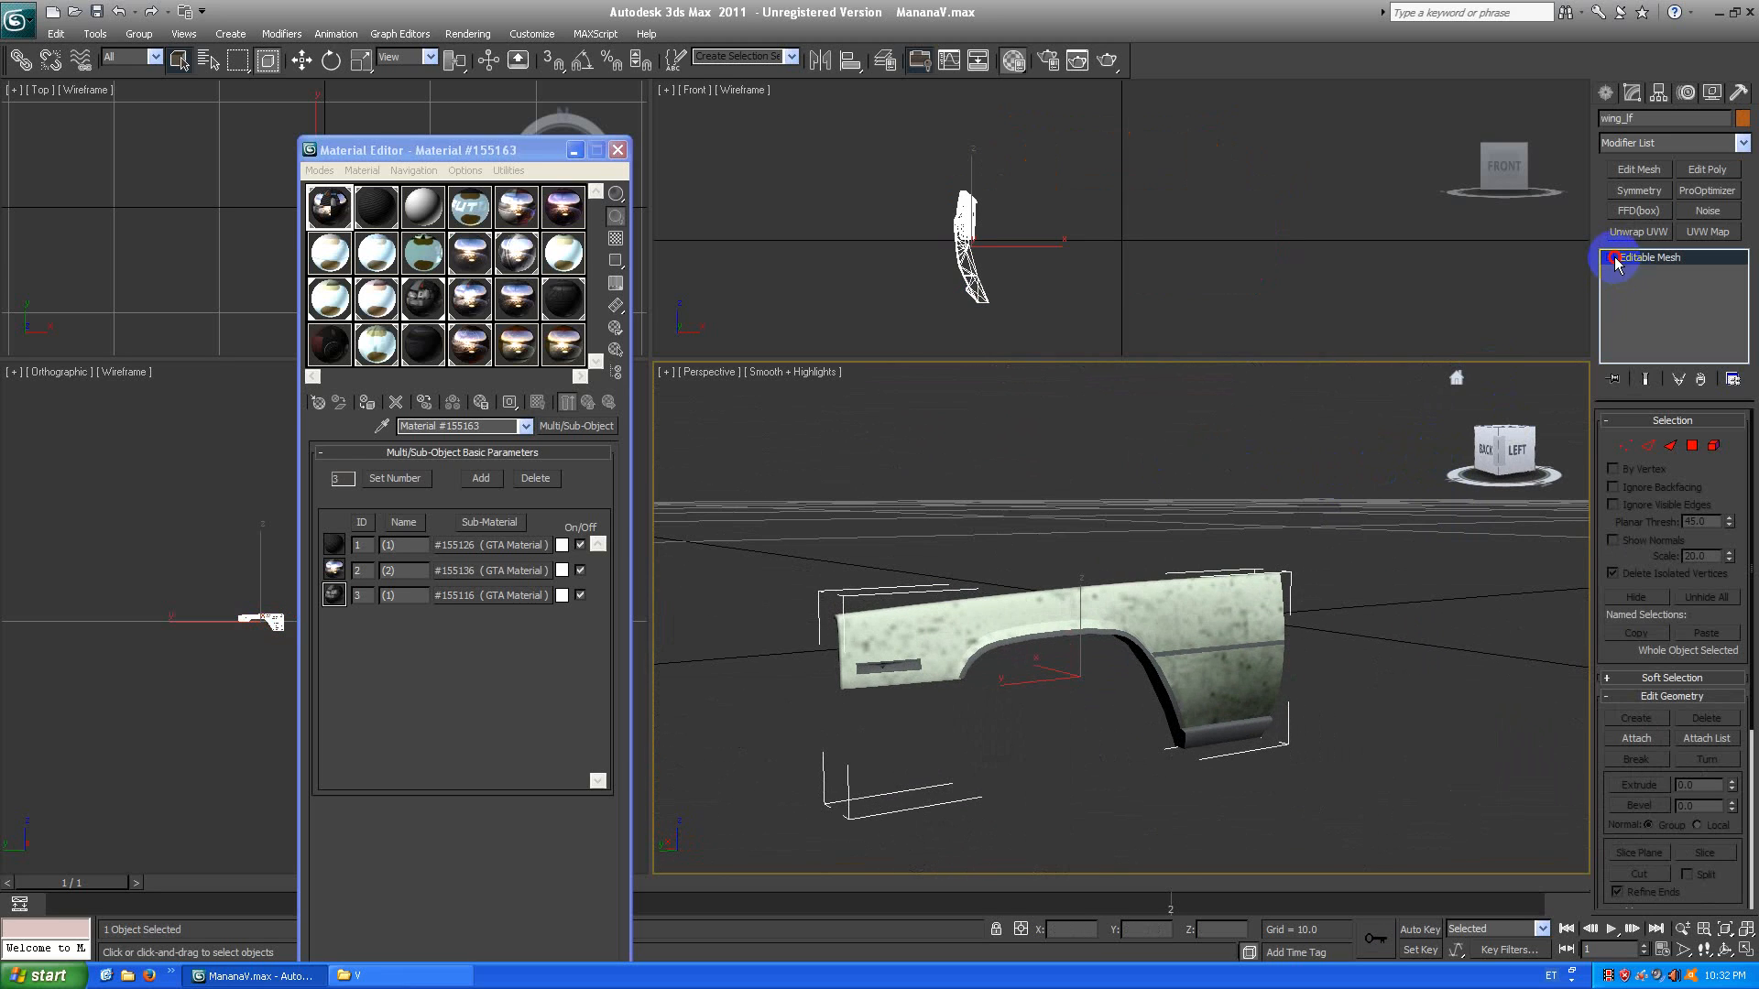
{"action": "left_click", "coordinate": [1610, 257]}
{"action": "left_click", "coordinate": [1646, 331]}
{"action": "left_click", "coordinate": [1262, 728]}
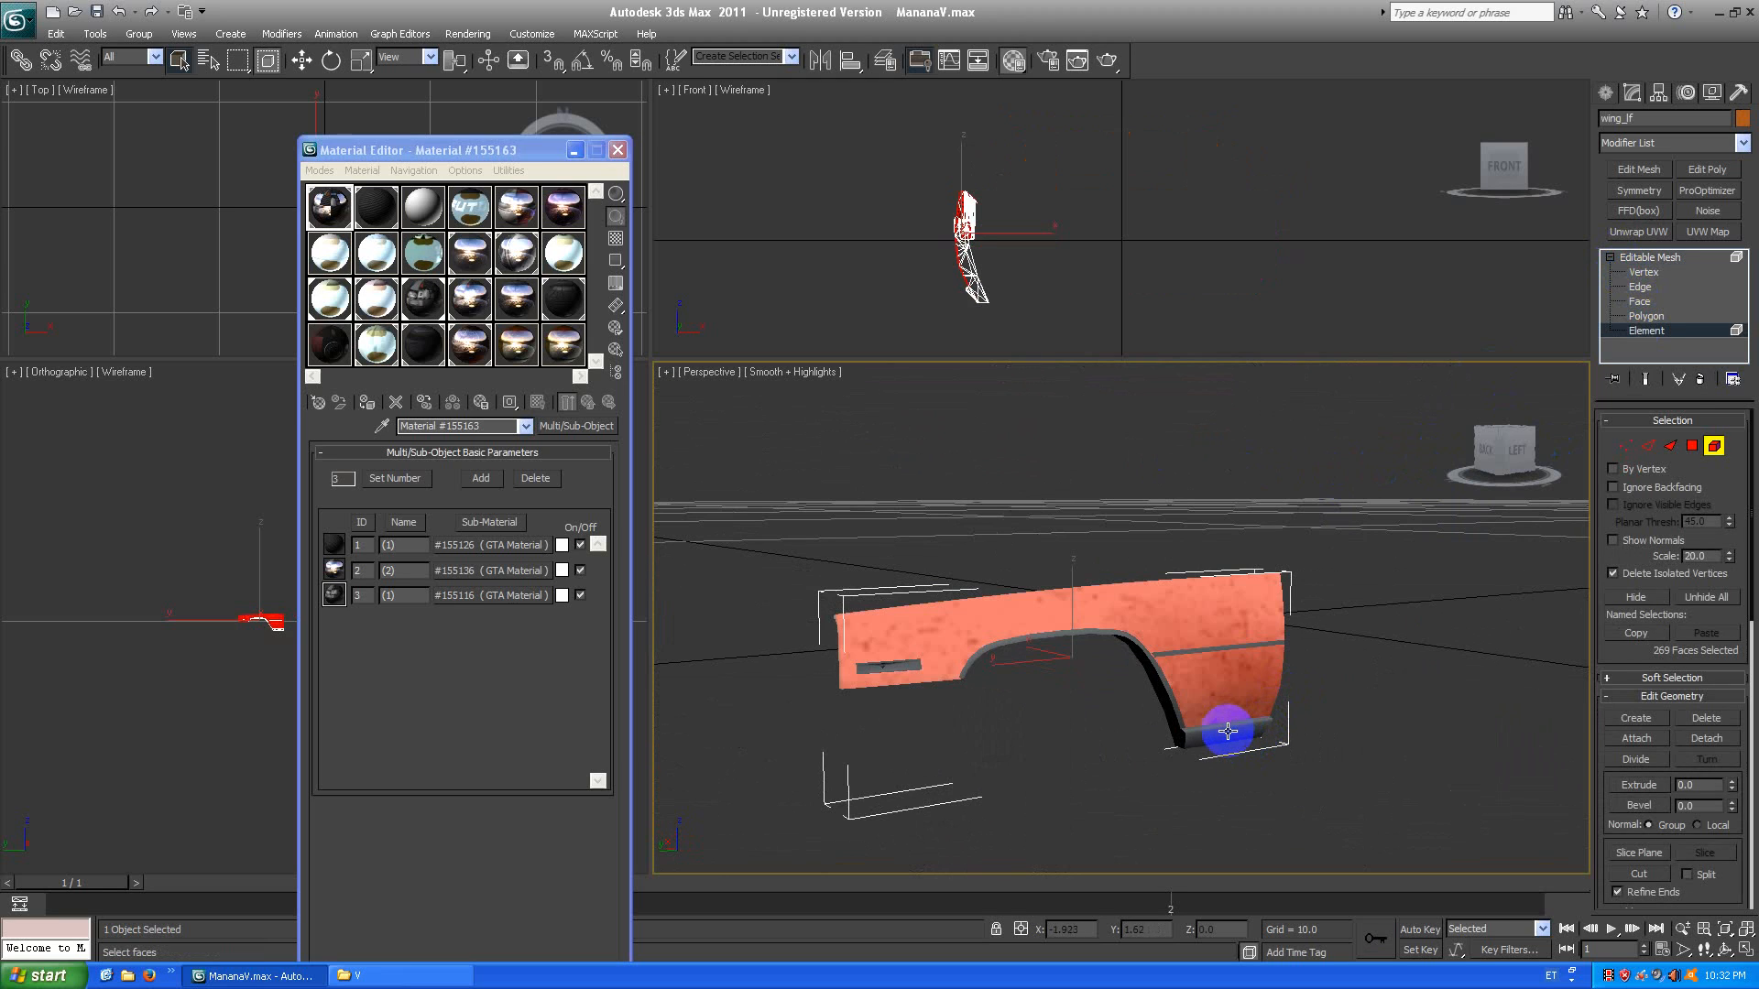
{"action": "left_click", "coordinate": [1228, 730]}
{"action": "scroll", "coordinate": [1103, 647], "scroll_direction": "up", "scroll_amount": 3}
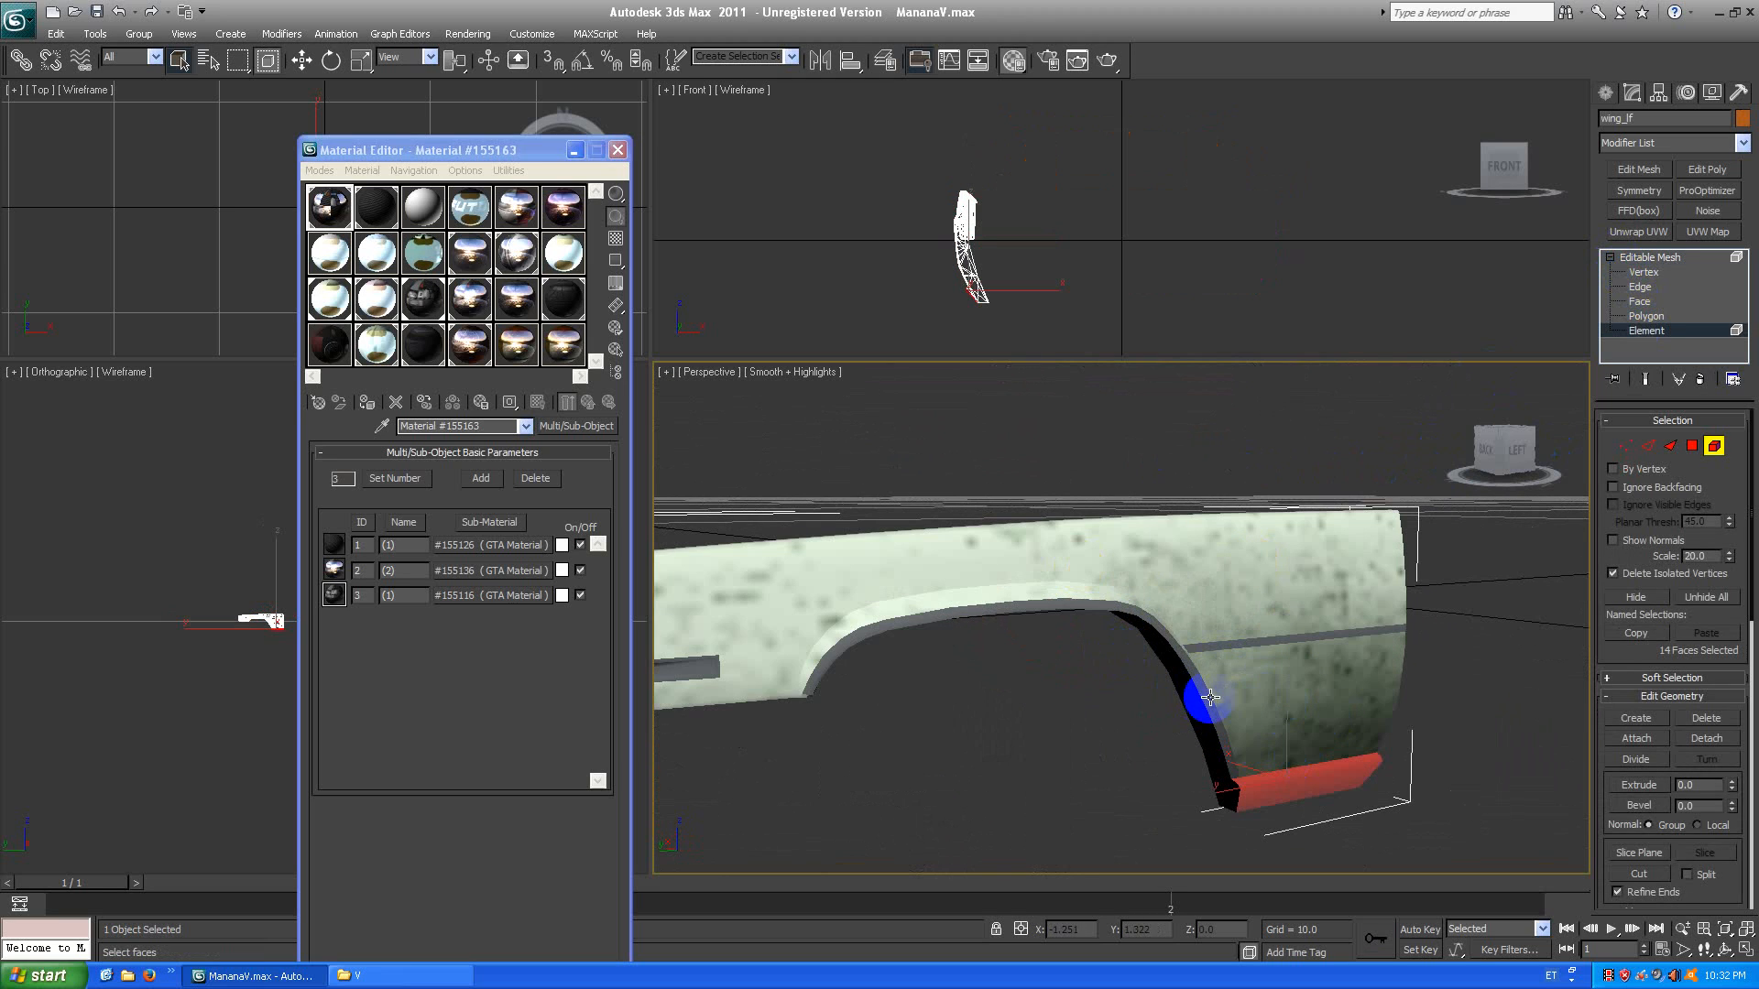
{"action": "left_click", "coordinate": [1205, 695], "text": "ctrl"}
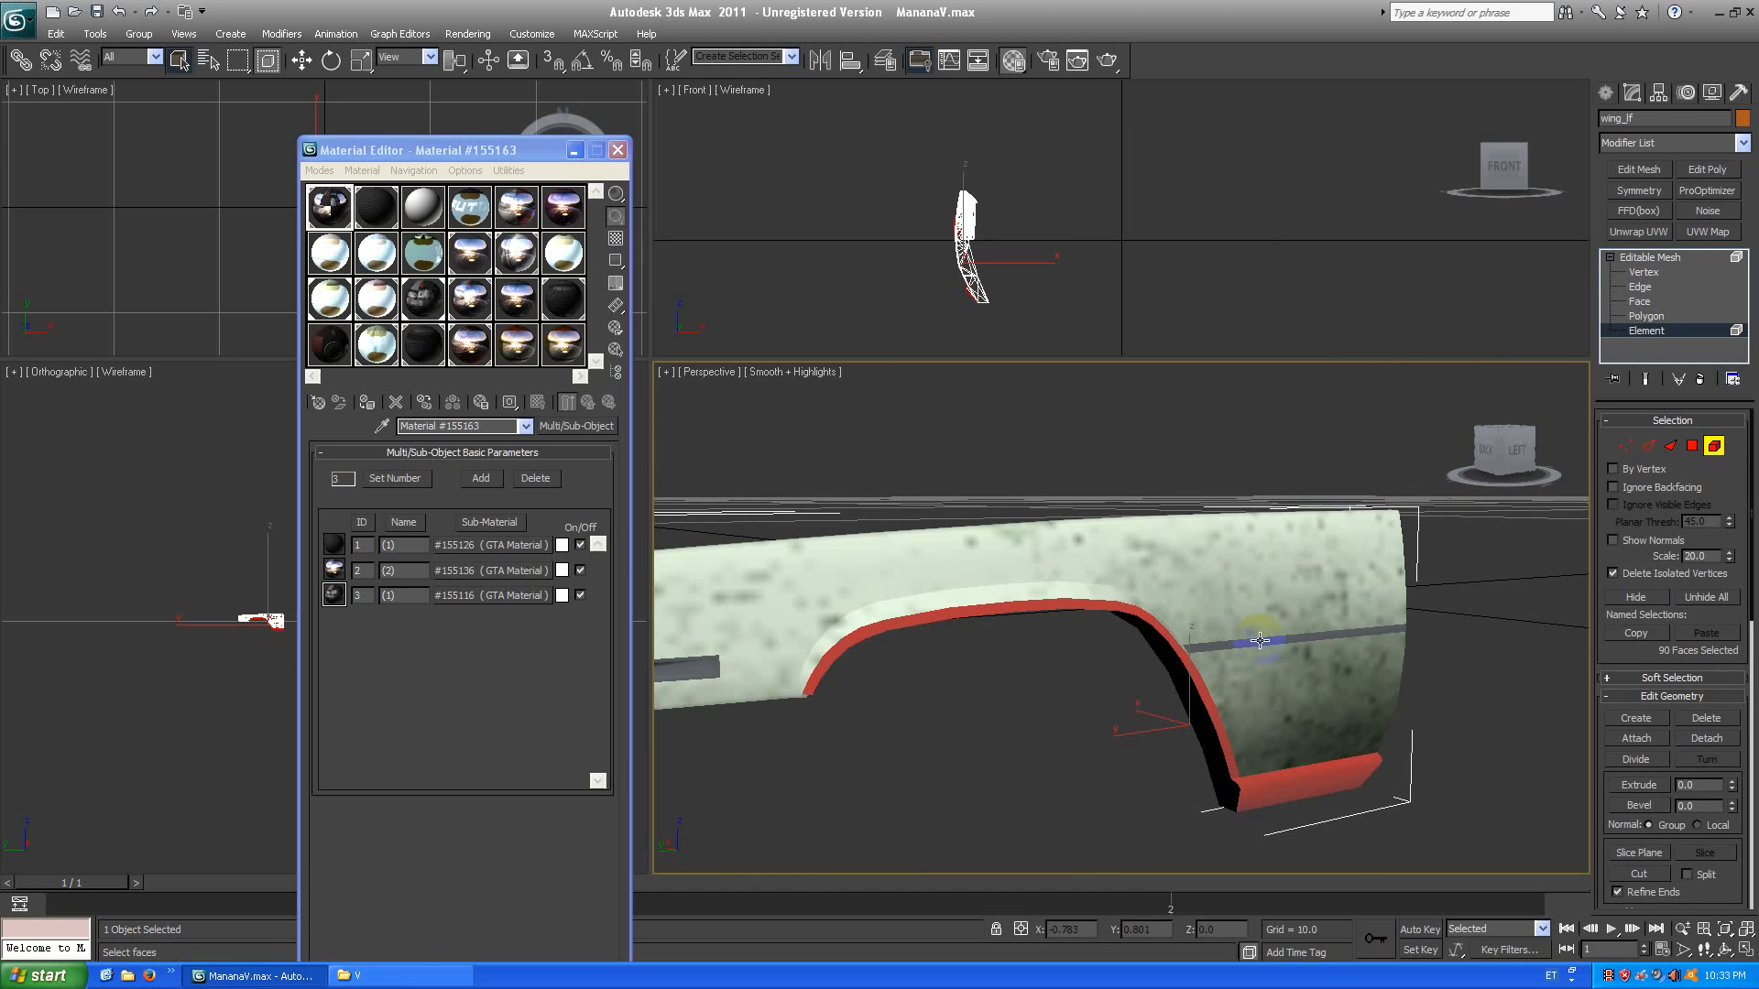
{"action": "middle_click_drag", "start_coordinate": [1083, 694], "coordinate": [1362, 661]}
{"action": "left_click", "coordinate": [1005, 620], "text": "ctrl"}
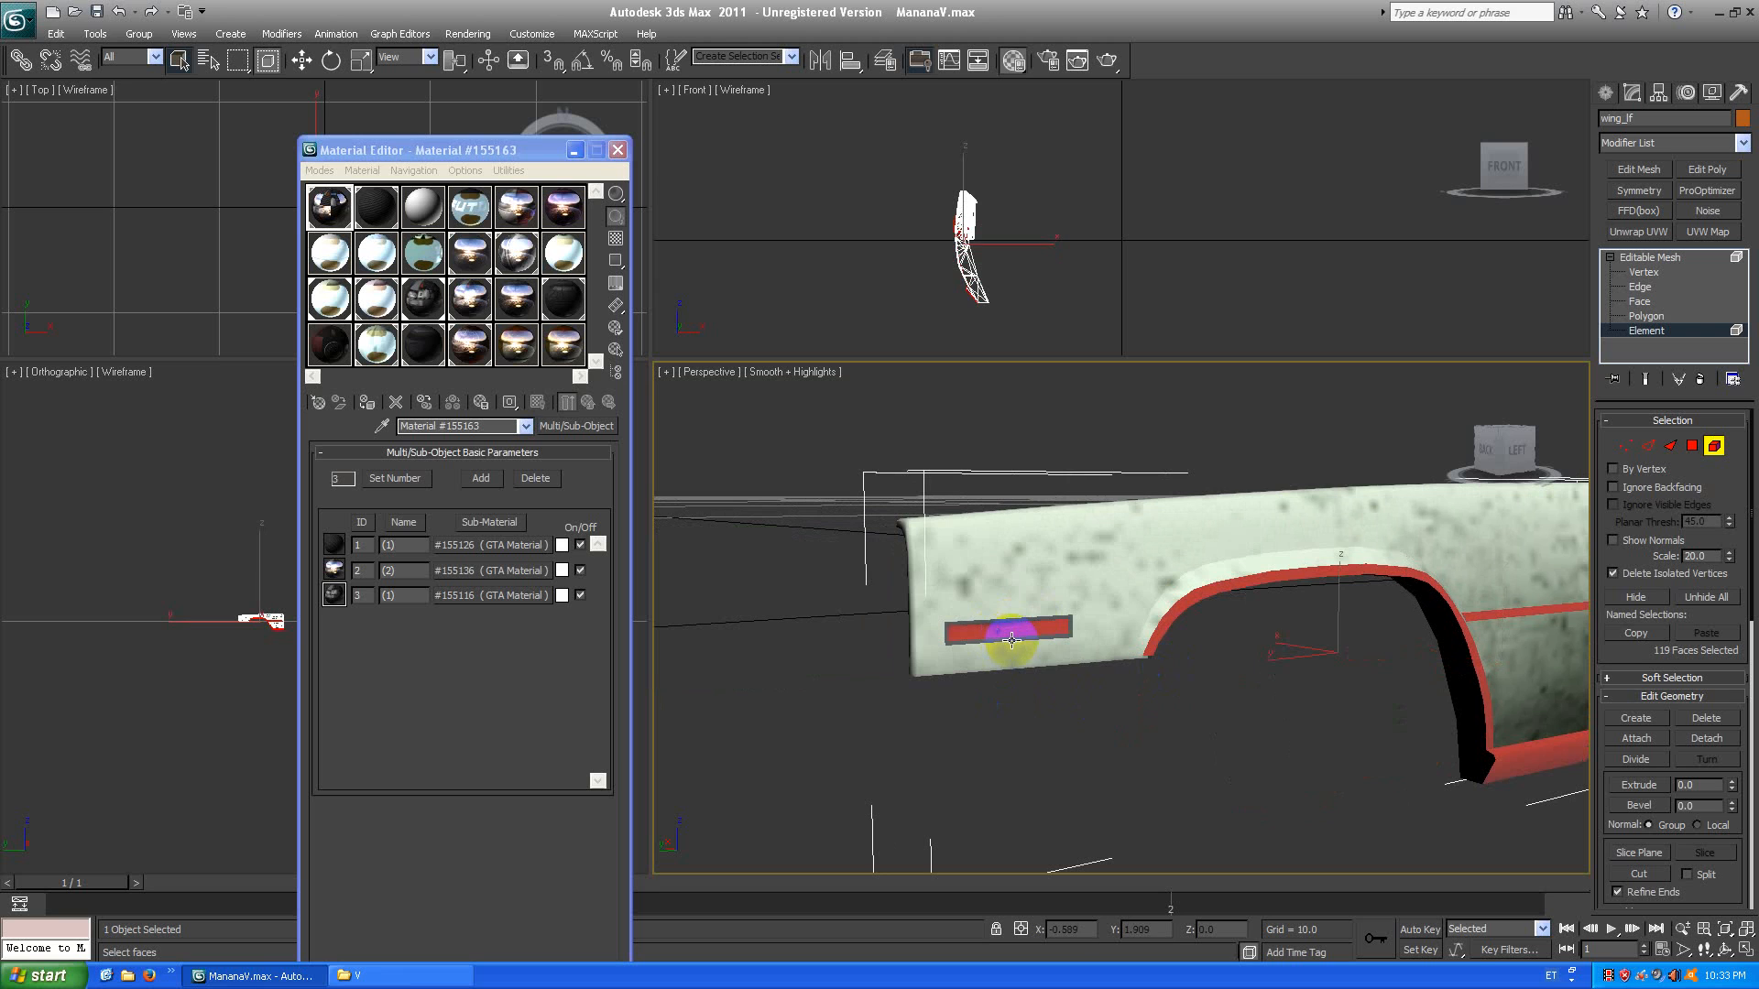
Add the remaining dark trim at the fender's rear end to the selection and detach all selected elements as a separate object.
{"action": "left_click_drag", "start_coordinate": [1575, 486], "coordinate": [1205, 592]}
{"action": "left_click", "coordinate": [1339, 771], "text": "ctrl"}
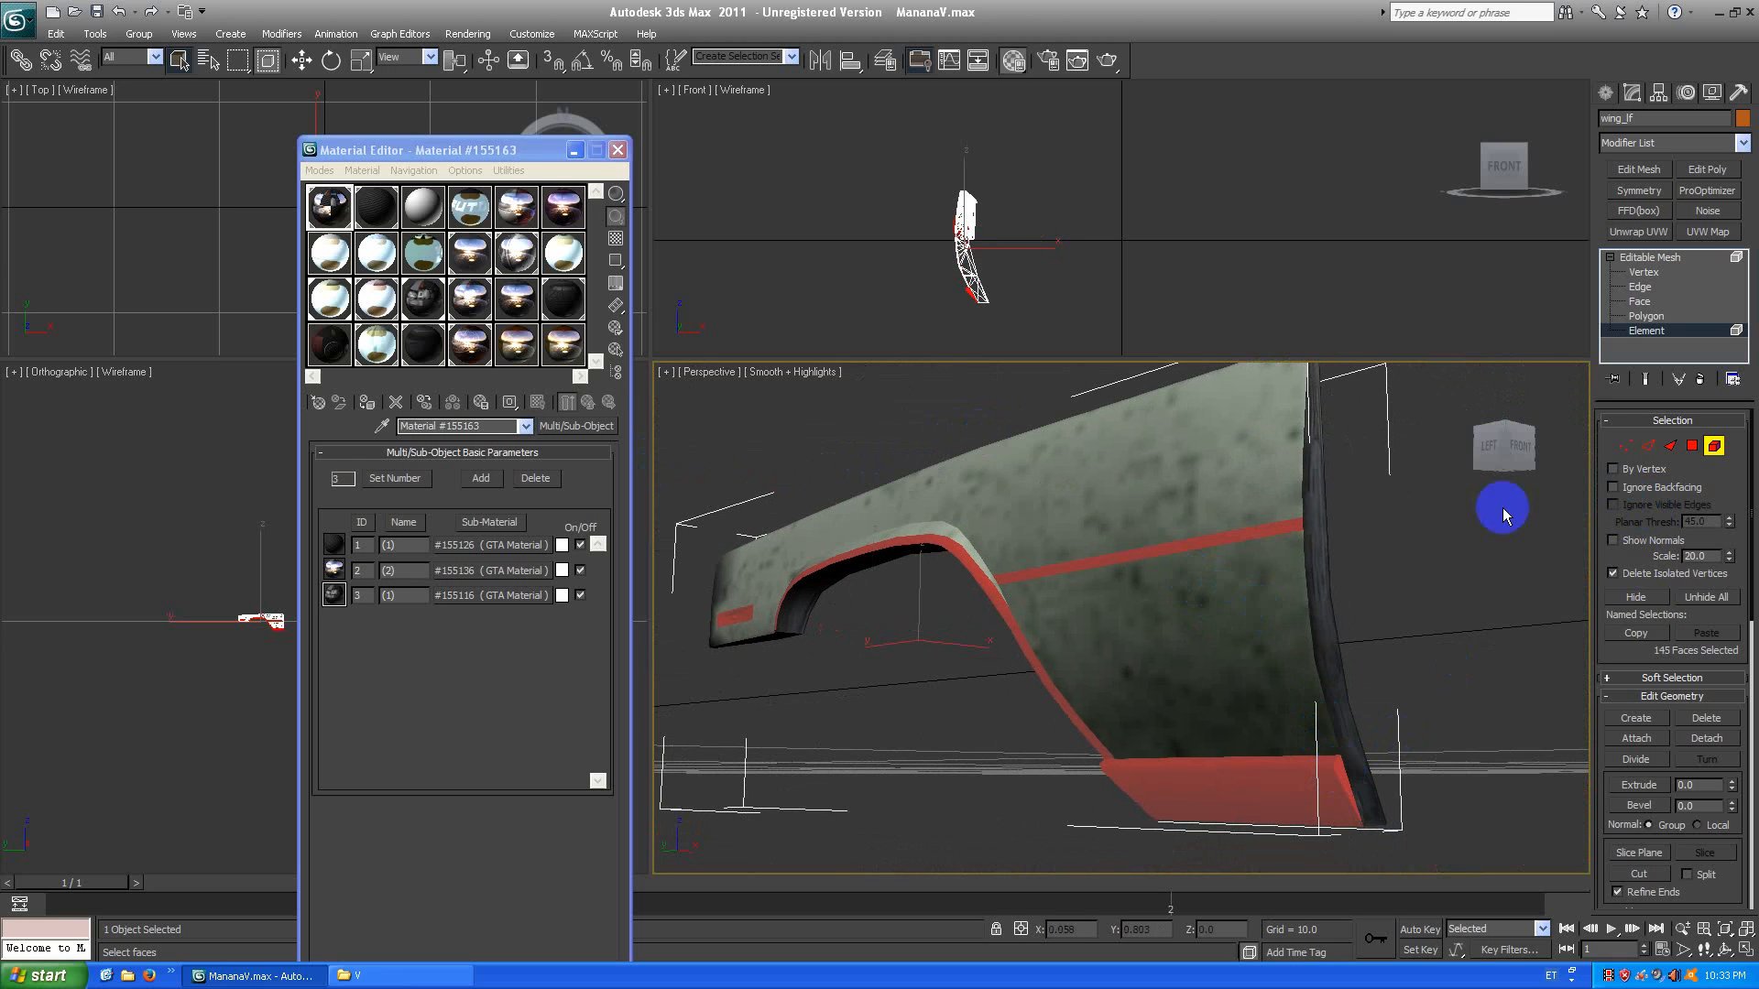
{"action": "left_click_drag", "start_coordinate": [1504, 448], "coordinate": [751, 447]}
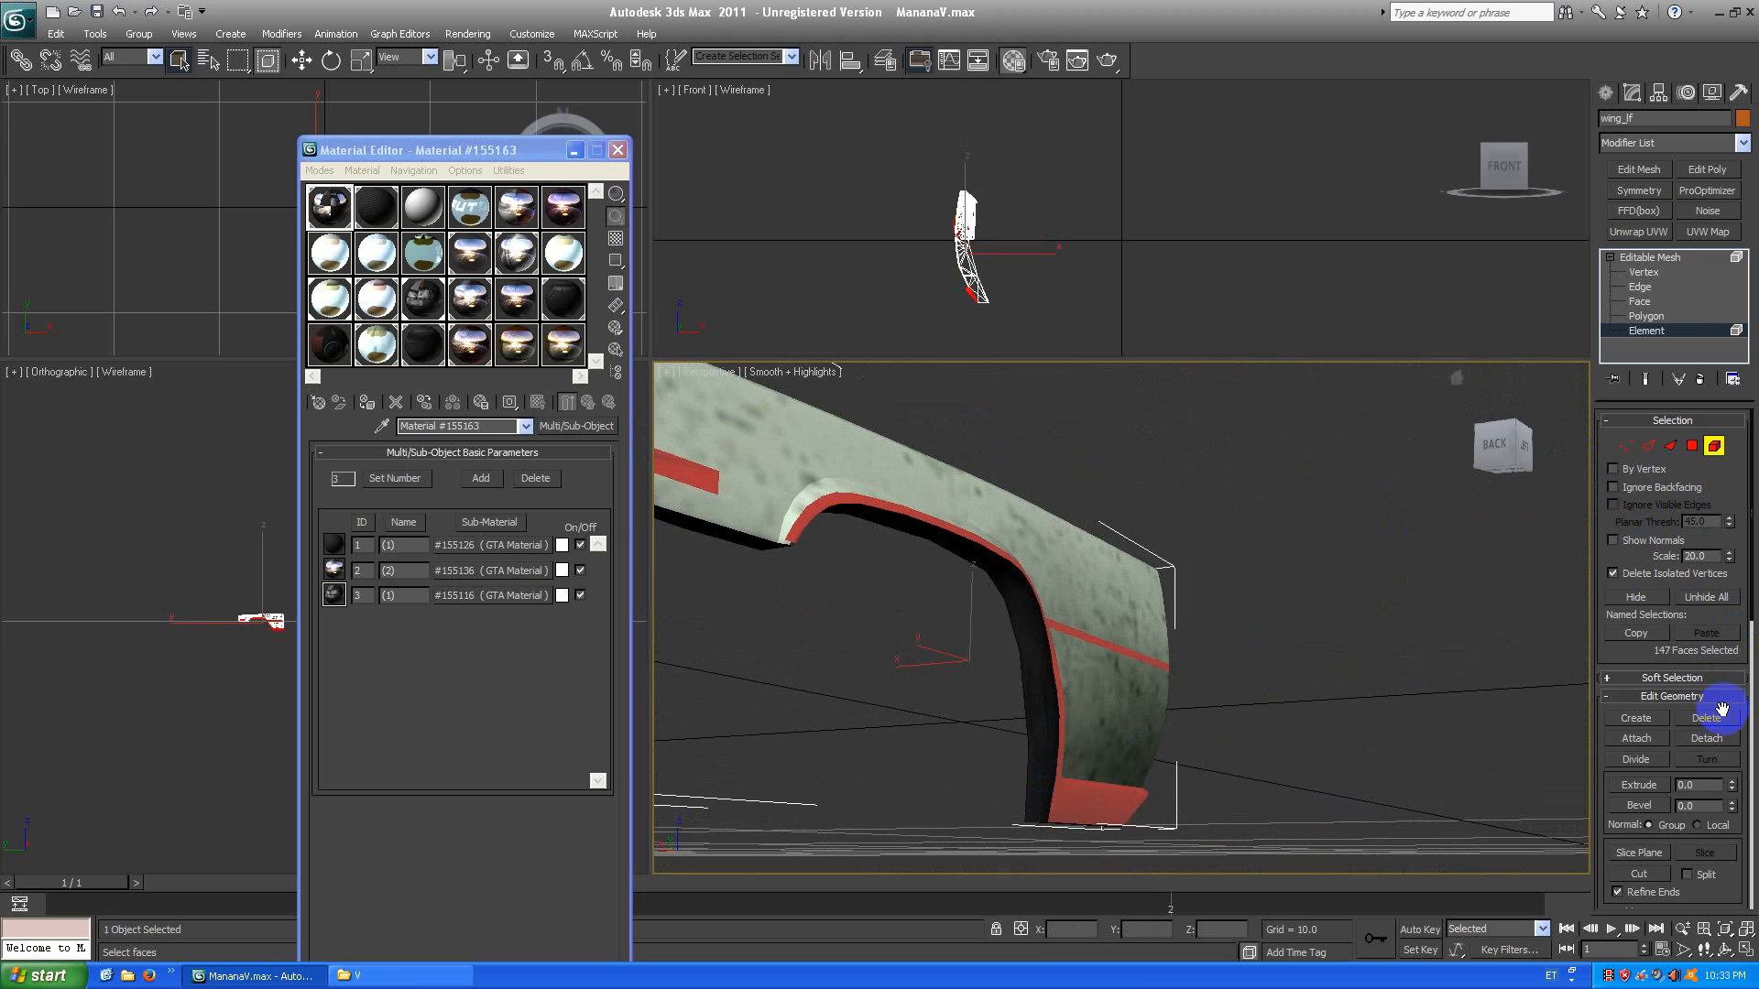
{"action": "left_click", "coordinate": [1708, 739]}
{"action": "left_click", "coordinate": [936, 501]}
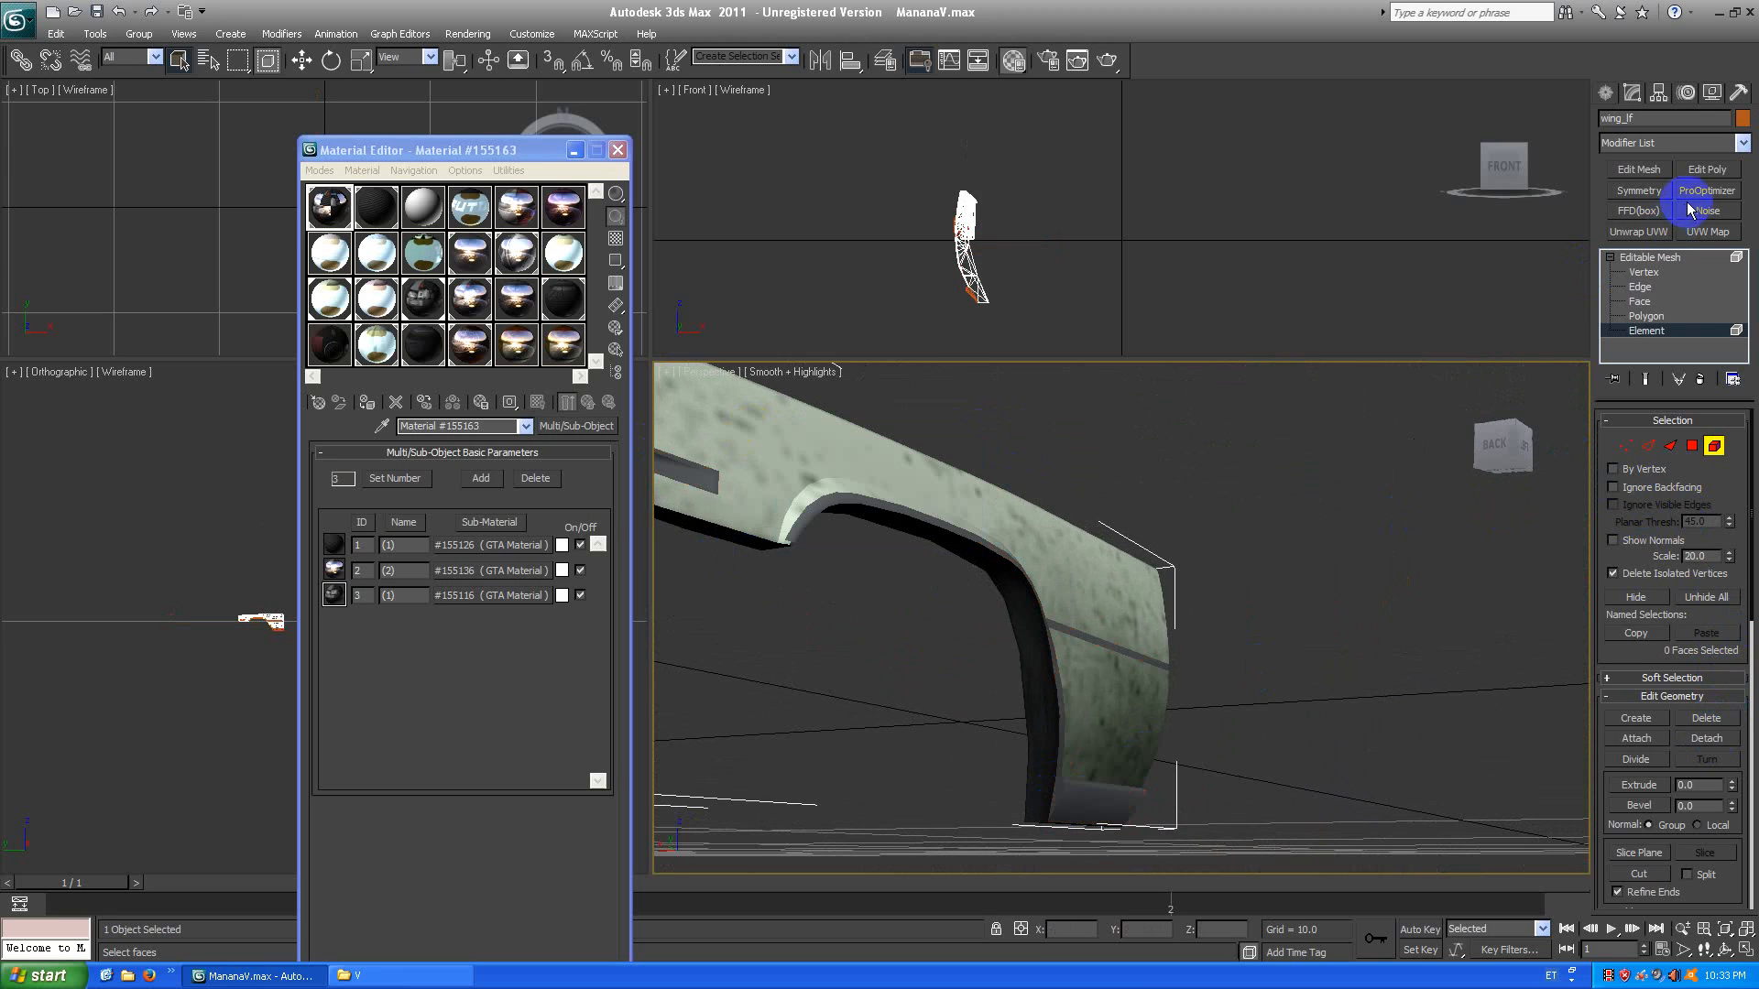
{"action": "left_click", "coordinate": [1667, 261]}
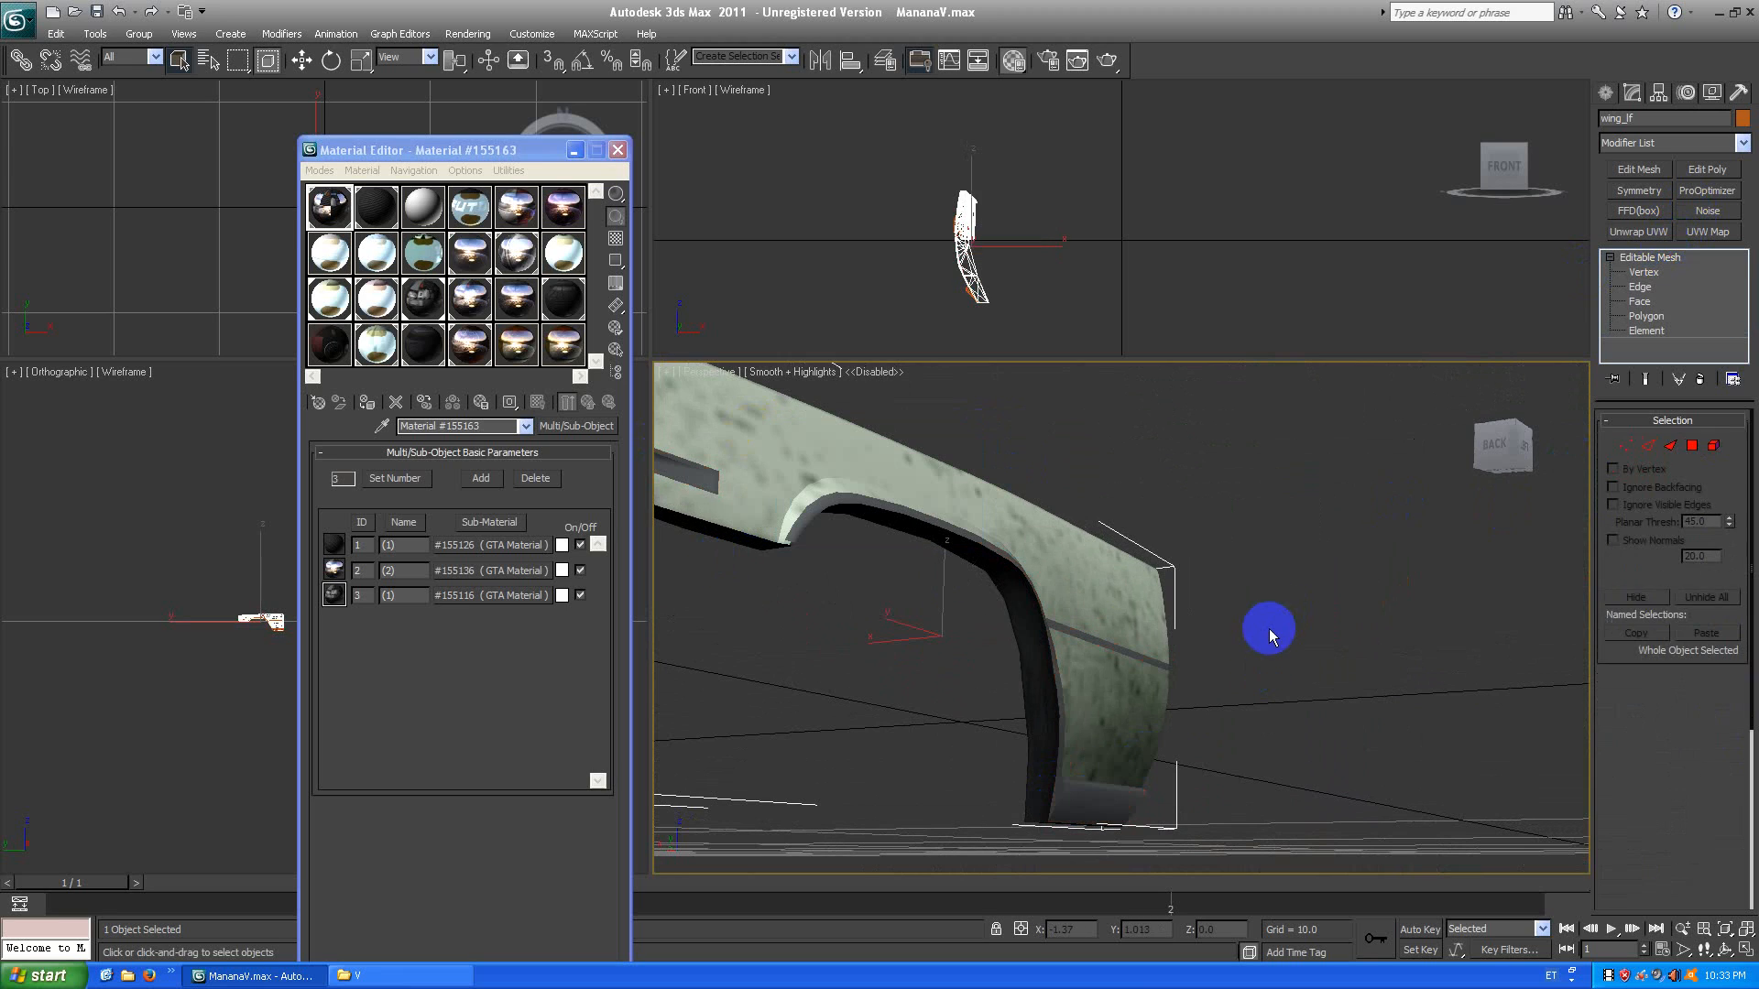
Hide the detached trim object to check what remains of fender wing_lf.
{"action": "left_click", "coordinate": [1293, 847]}
{"action": "left_click", "coordinate": [1137, 797]}
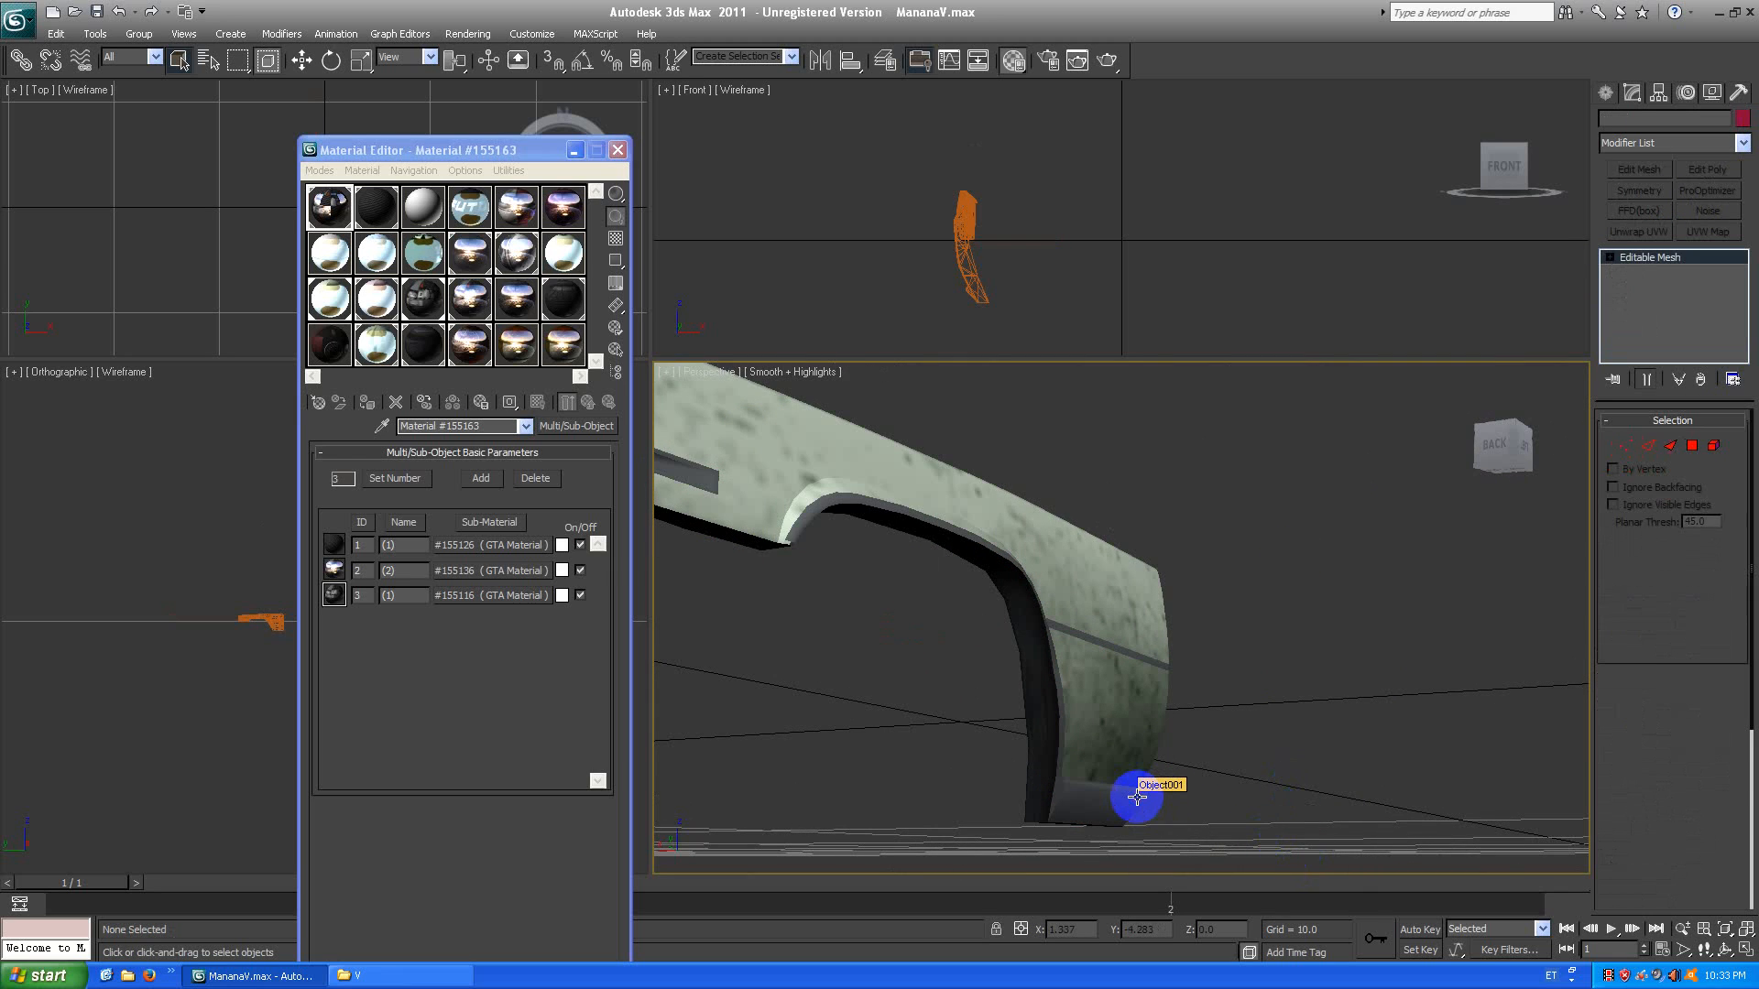
{"action": "right_click", "coordinate": [1229, 623]}
{"action": "left_click", "coordinate": [1292, 630]}
{"action": "middle_click_drag", "start_coordinate": [910, 718], "coordinate": [1038, 704]}
{"action": "left_click_drag", "start_coordinate": [1484, 424], "coordinate": [853, 465]}
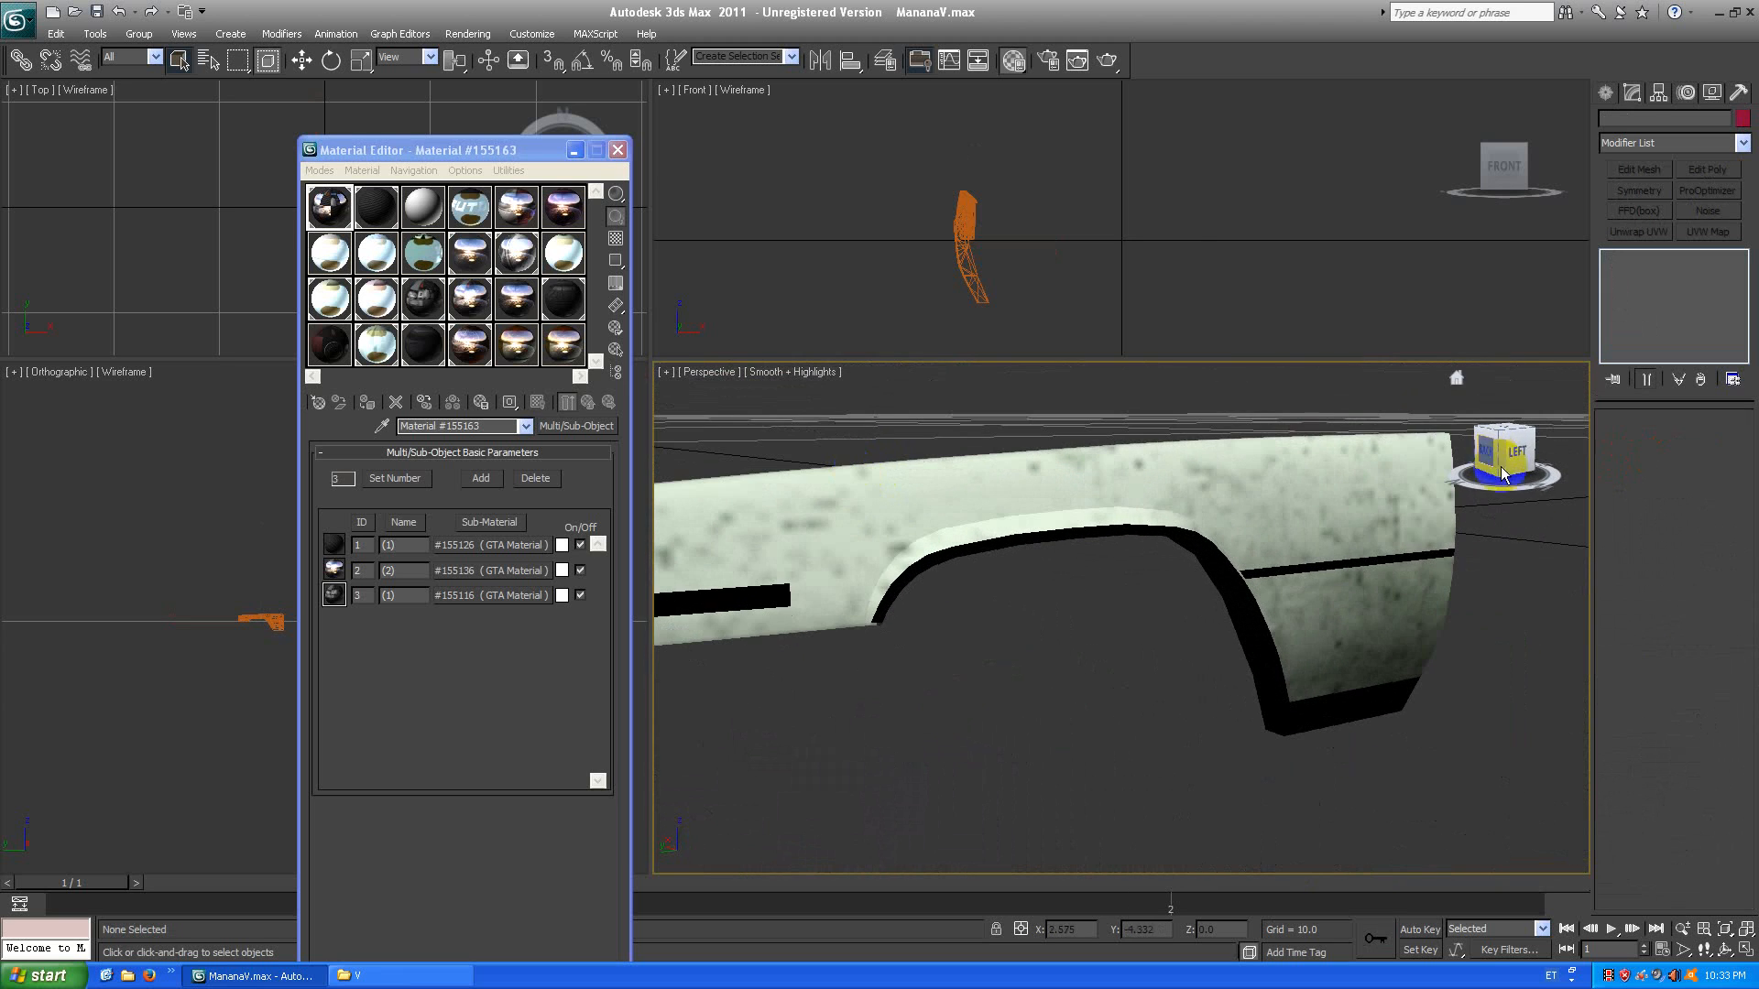
{"action": "left_click", "coordinate": [1540, 548]}
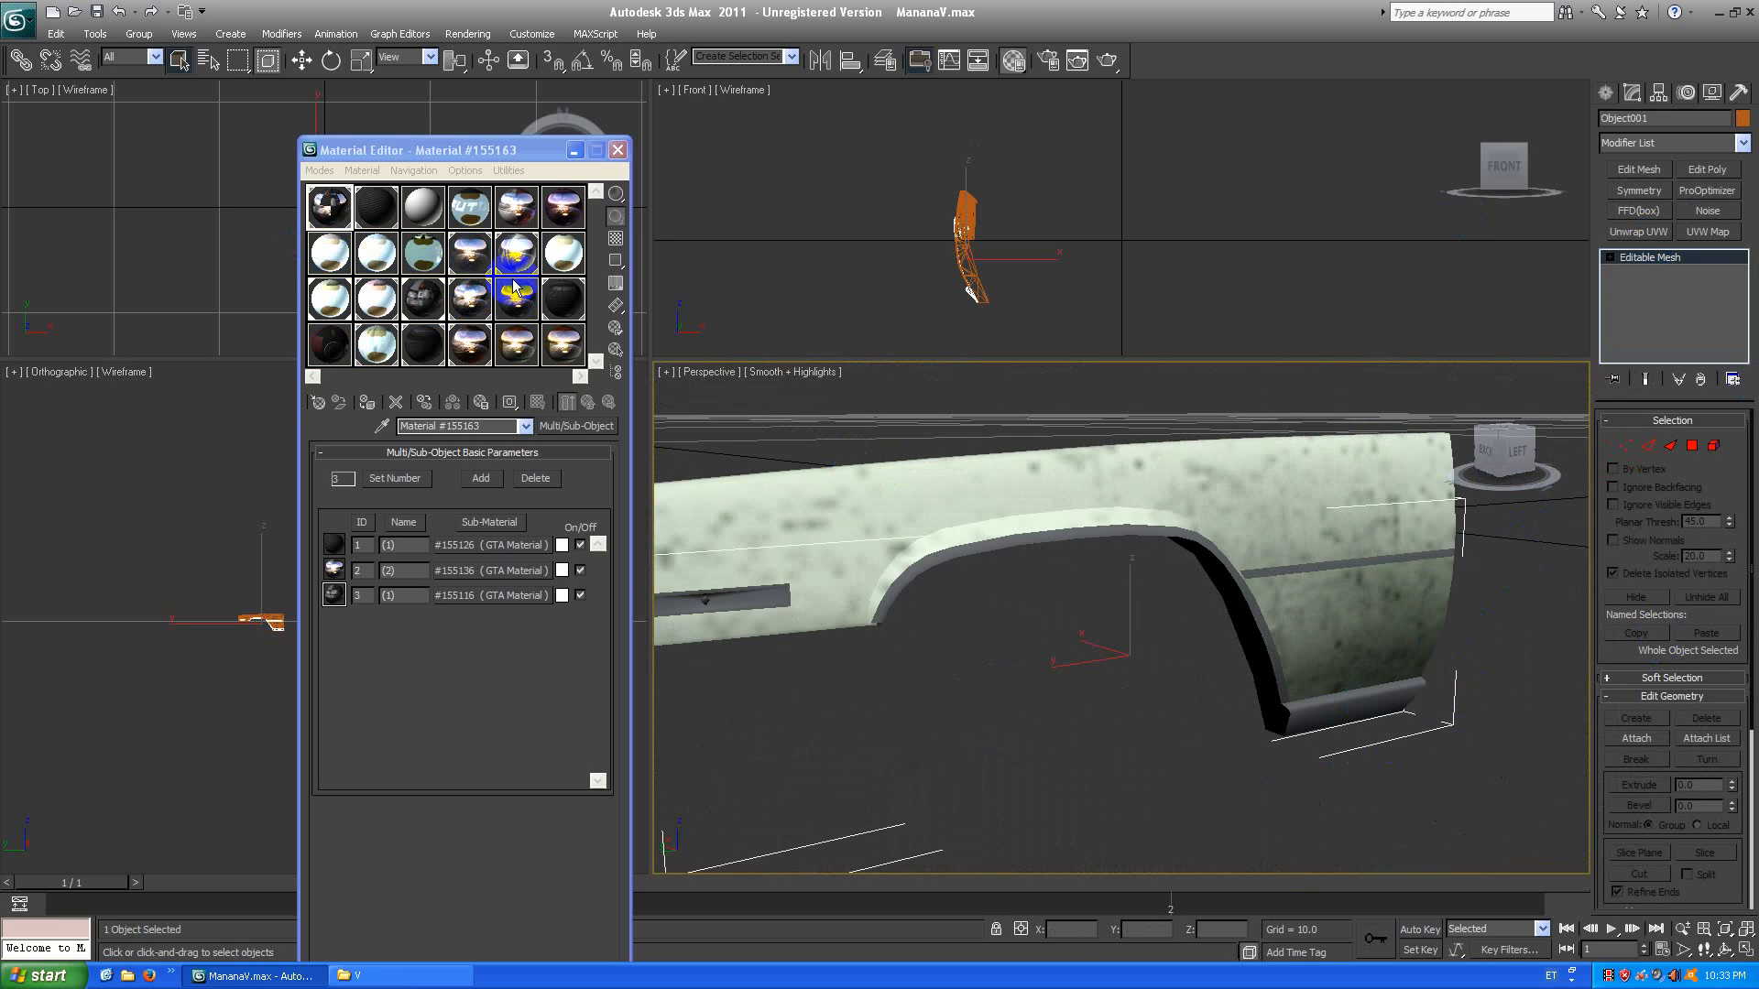
Assign the GTA material Material #155136 to the detached fender trim object and show its map in the viewport.
{"action": "left_click", "coordinate": [471, 311]}
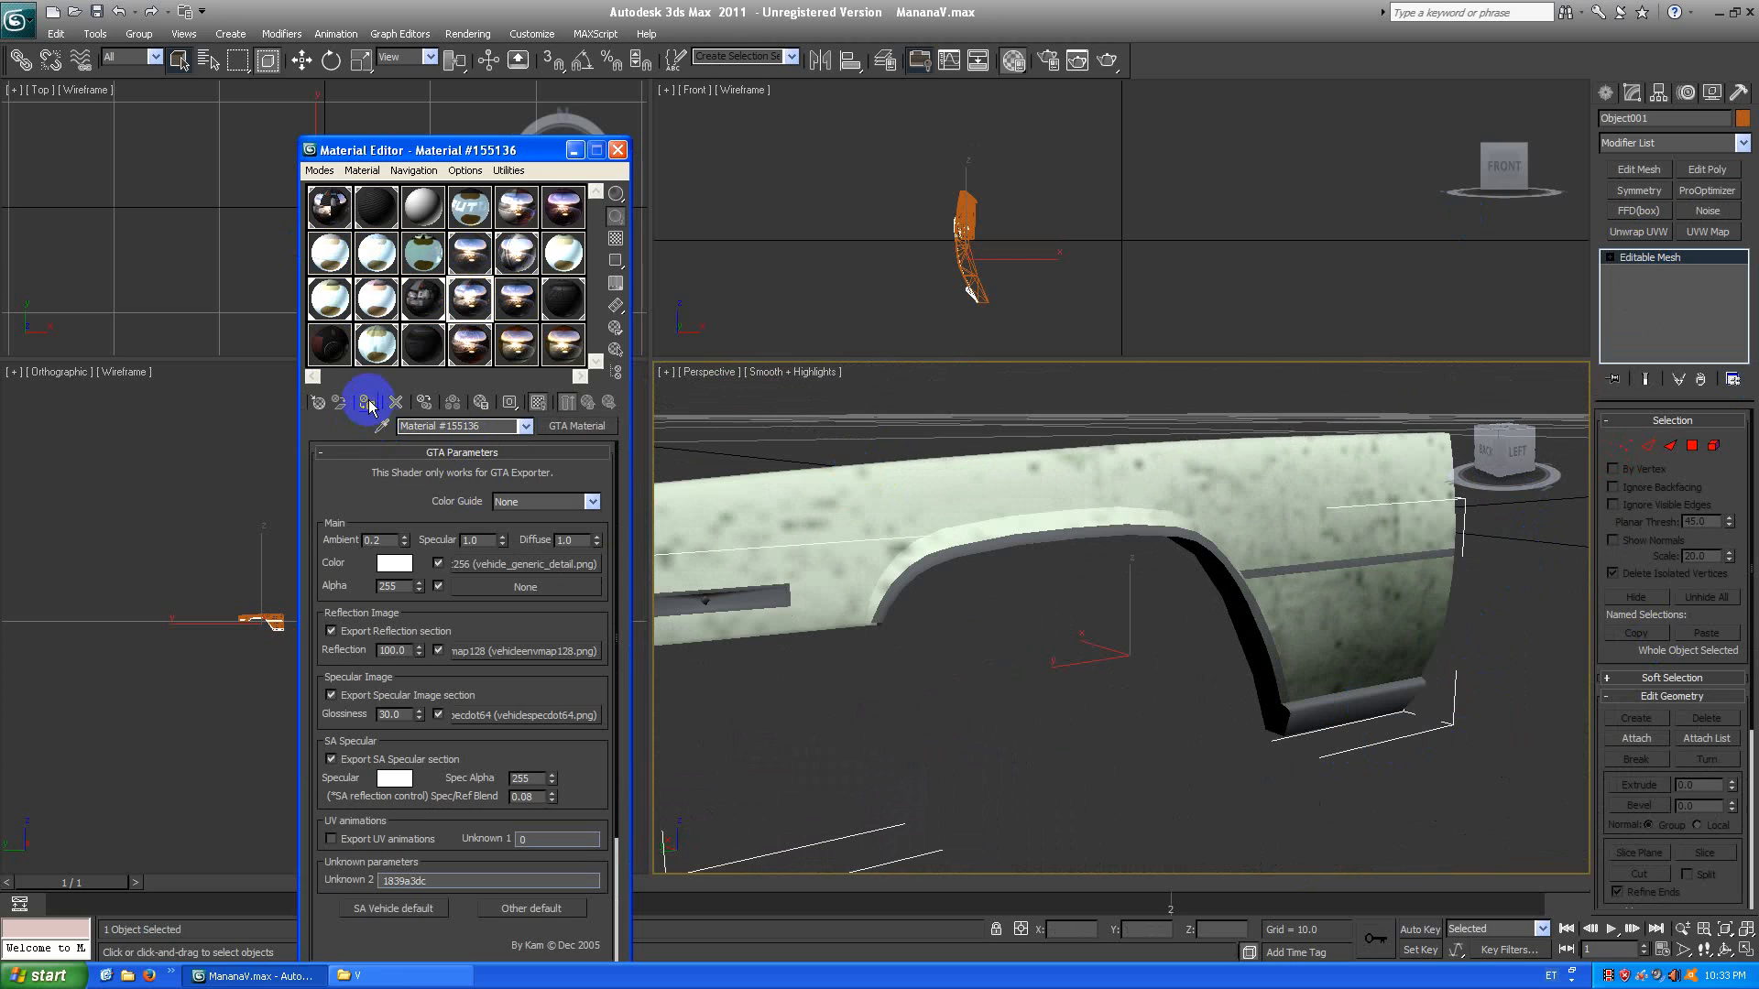
{"action": "left_click", "coordinate": [538, 401]}
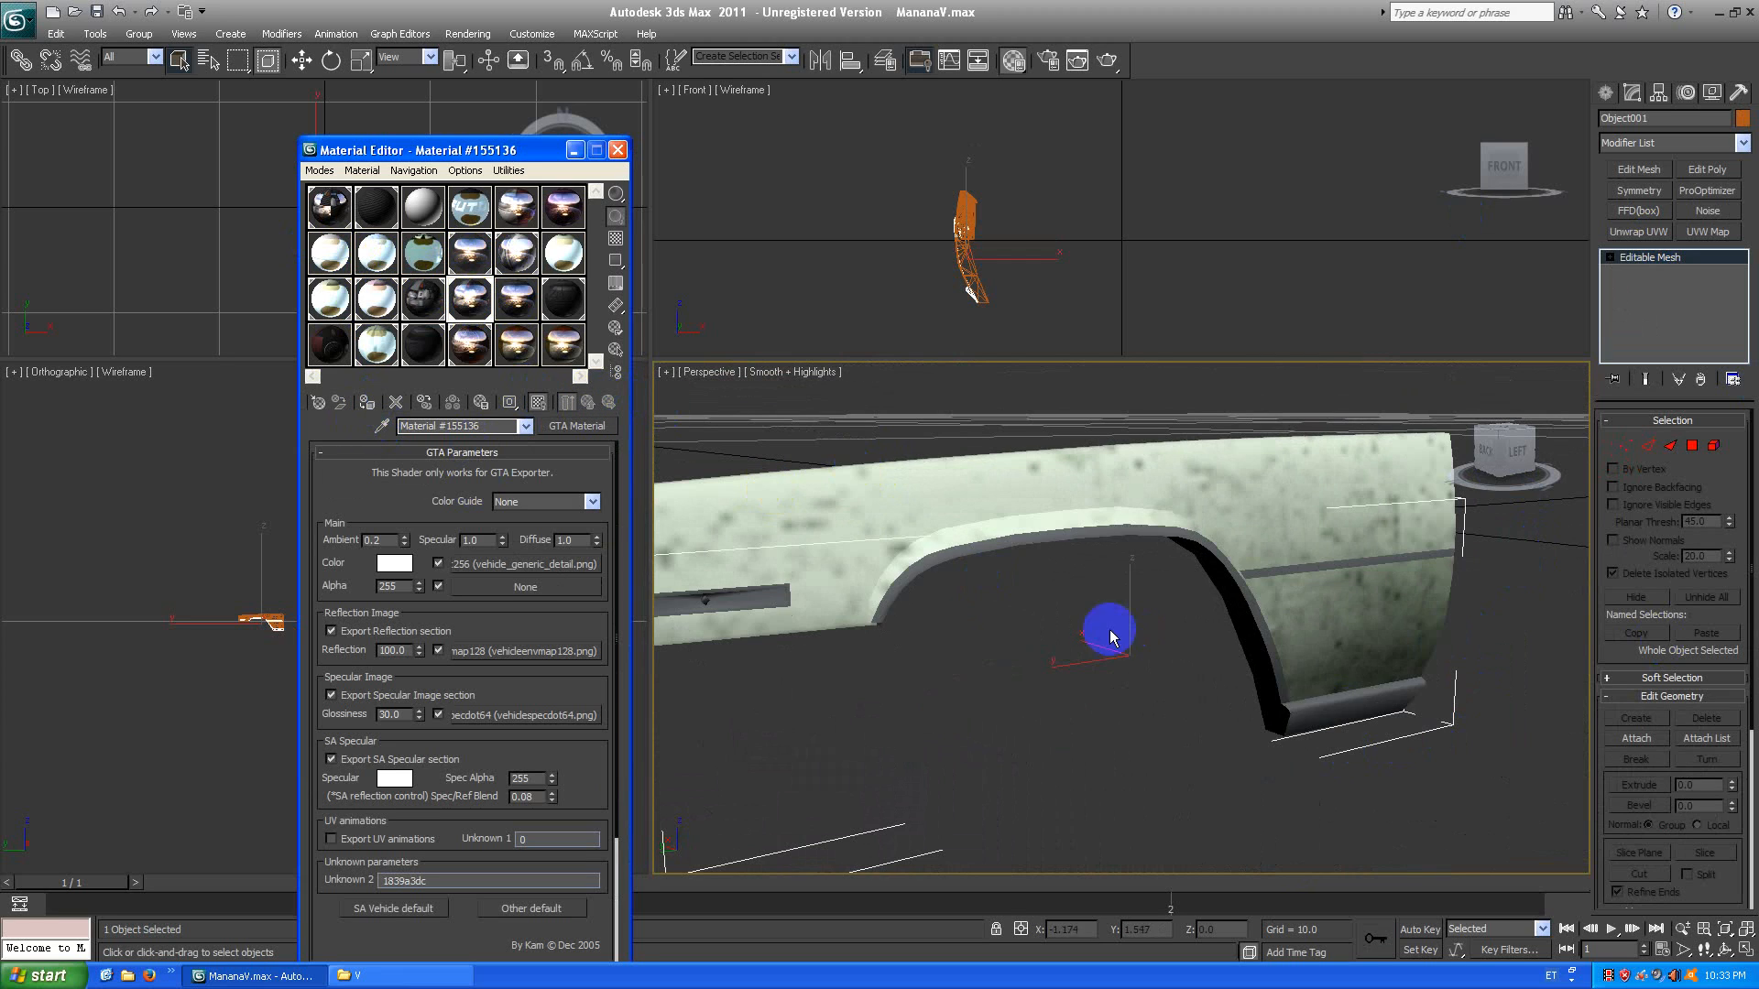
{"action": "scroll", "coordinate": [1111, 628], "scroll_direction": "down", "scroll_amount": 4}
{"action": "left_click", "coordinate": [1145, 712]}
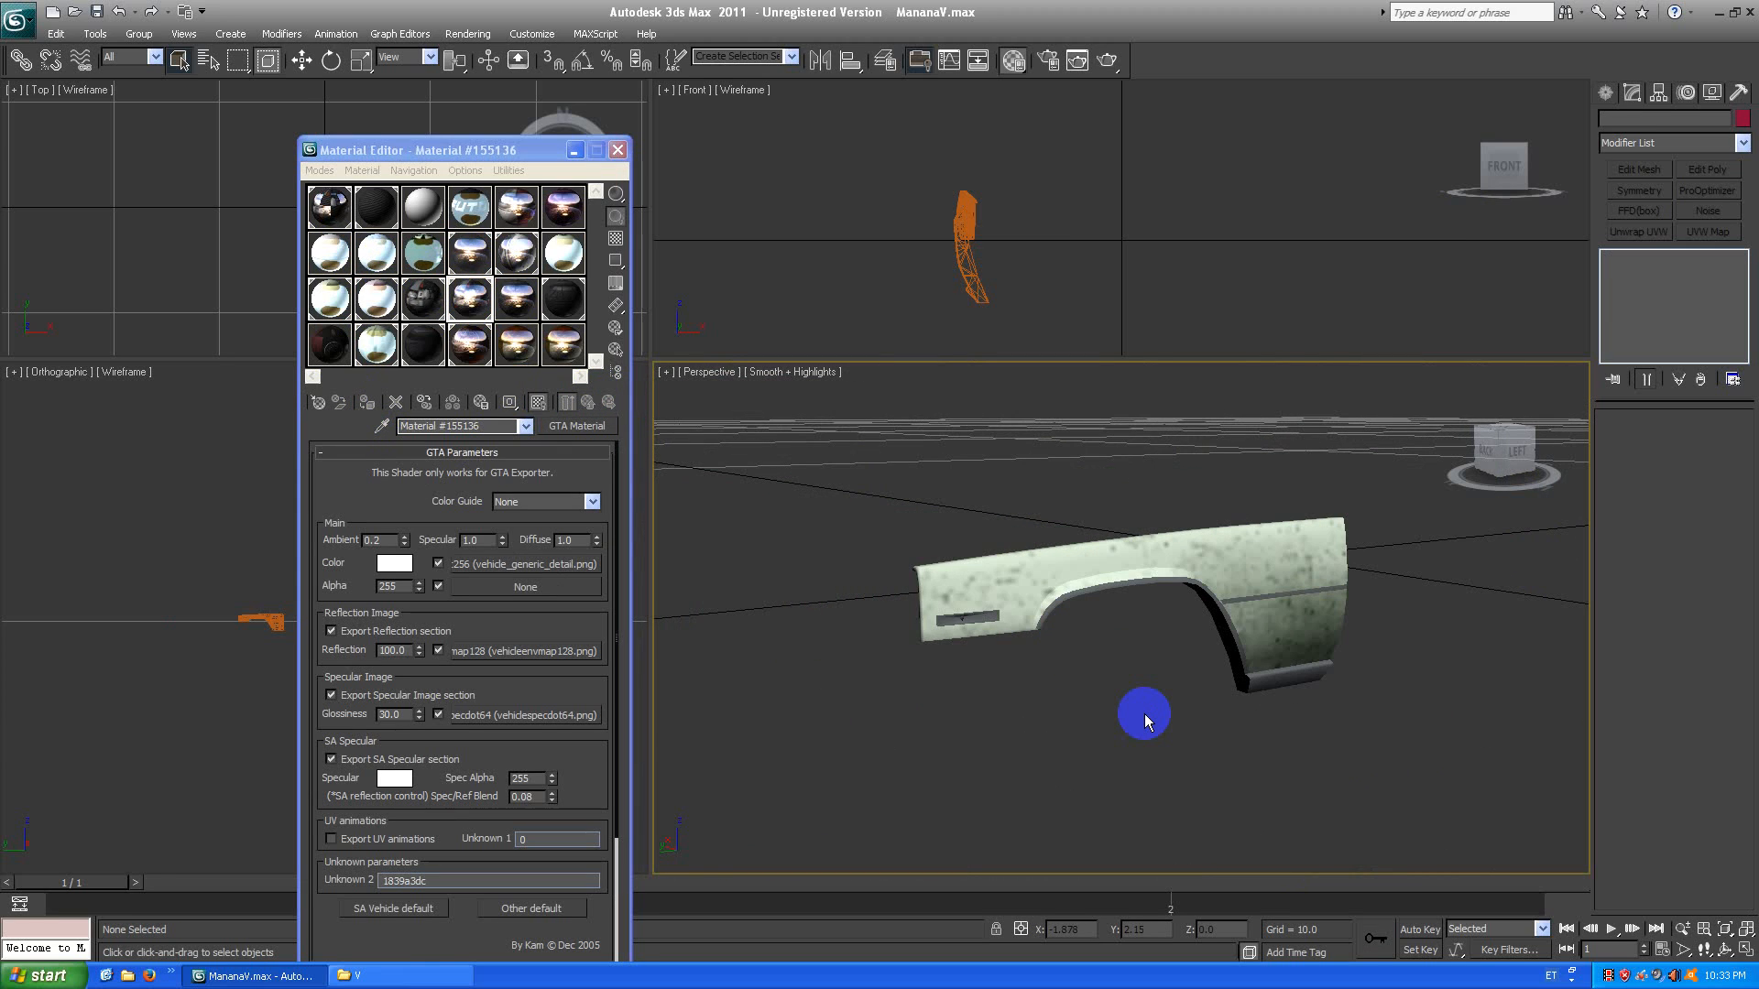
Attach the trim object back to fender wing_lf, matching material IDs to material and condensing materials and IDs.
{"action": "left_click", "coordinate": [1264, 597]}
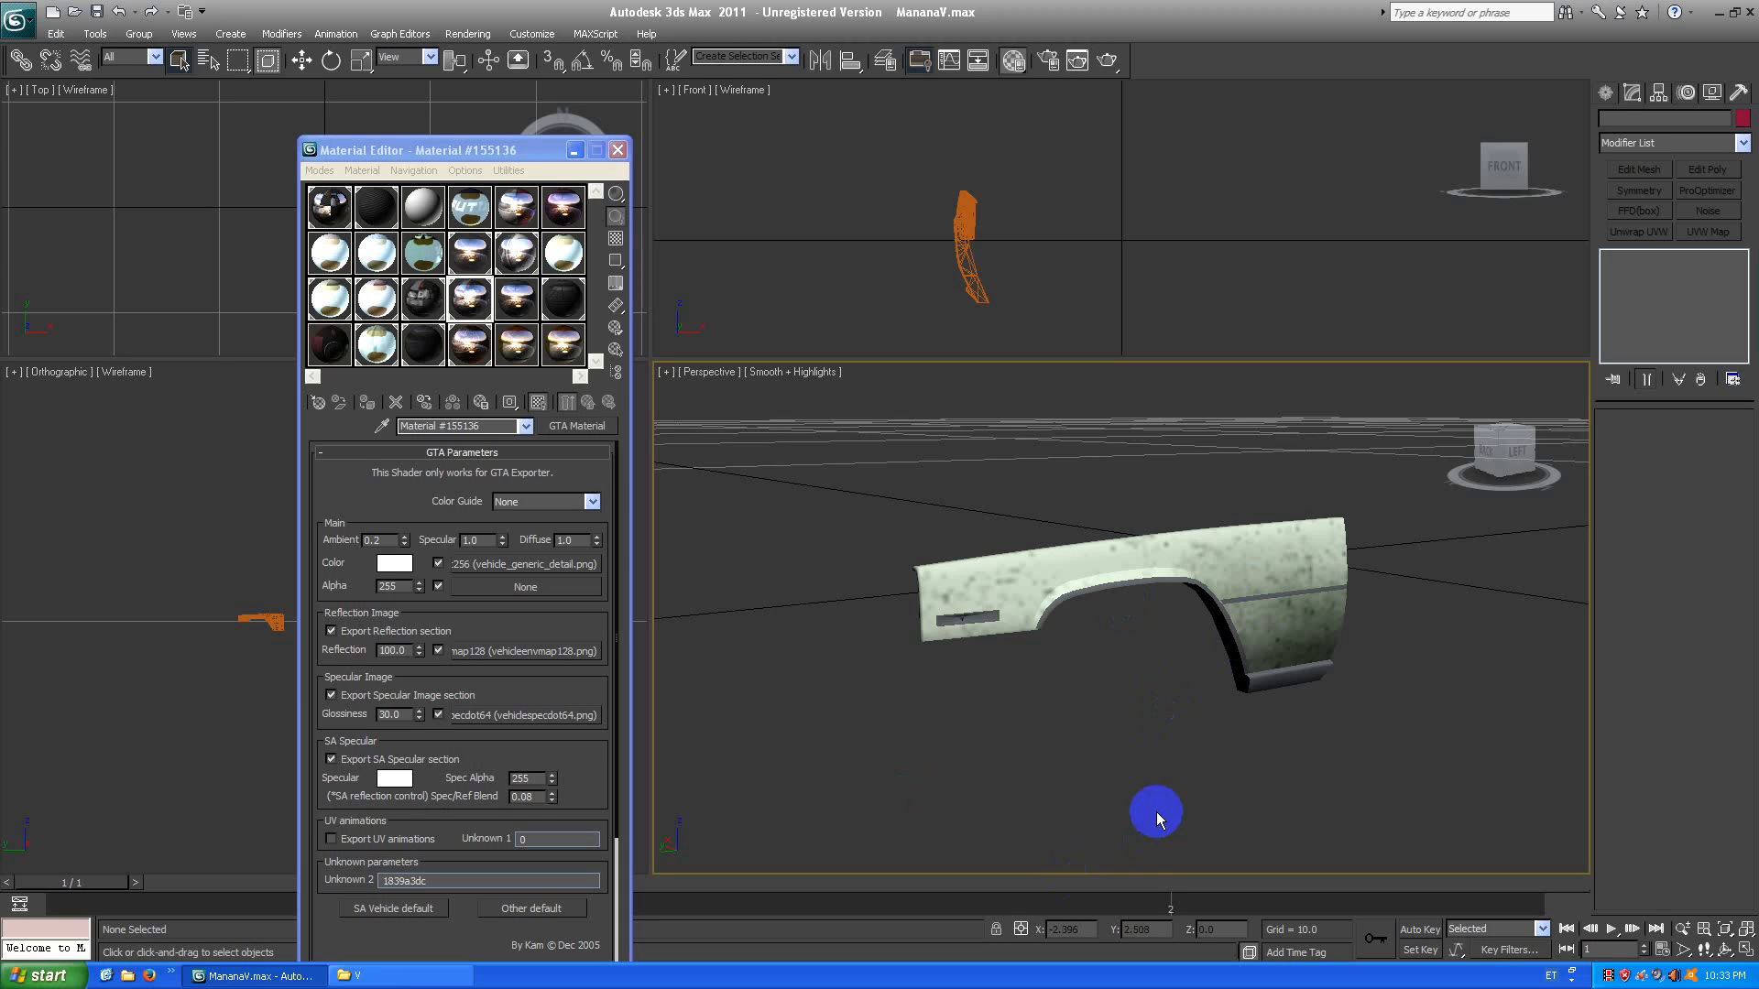
{"action": "left_click", "coordinate": [1041, 619]}
{"action": "left_click", "coordinate": [1022, 641]}
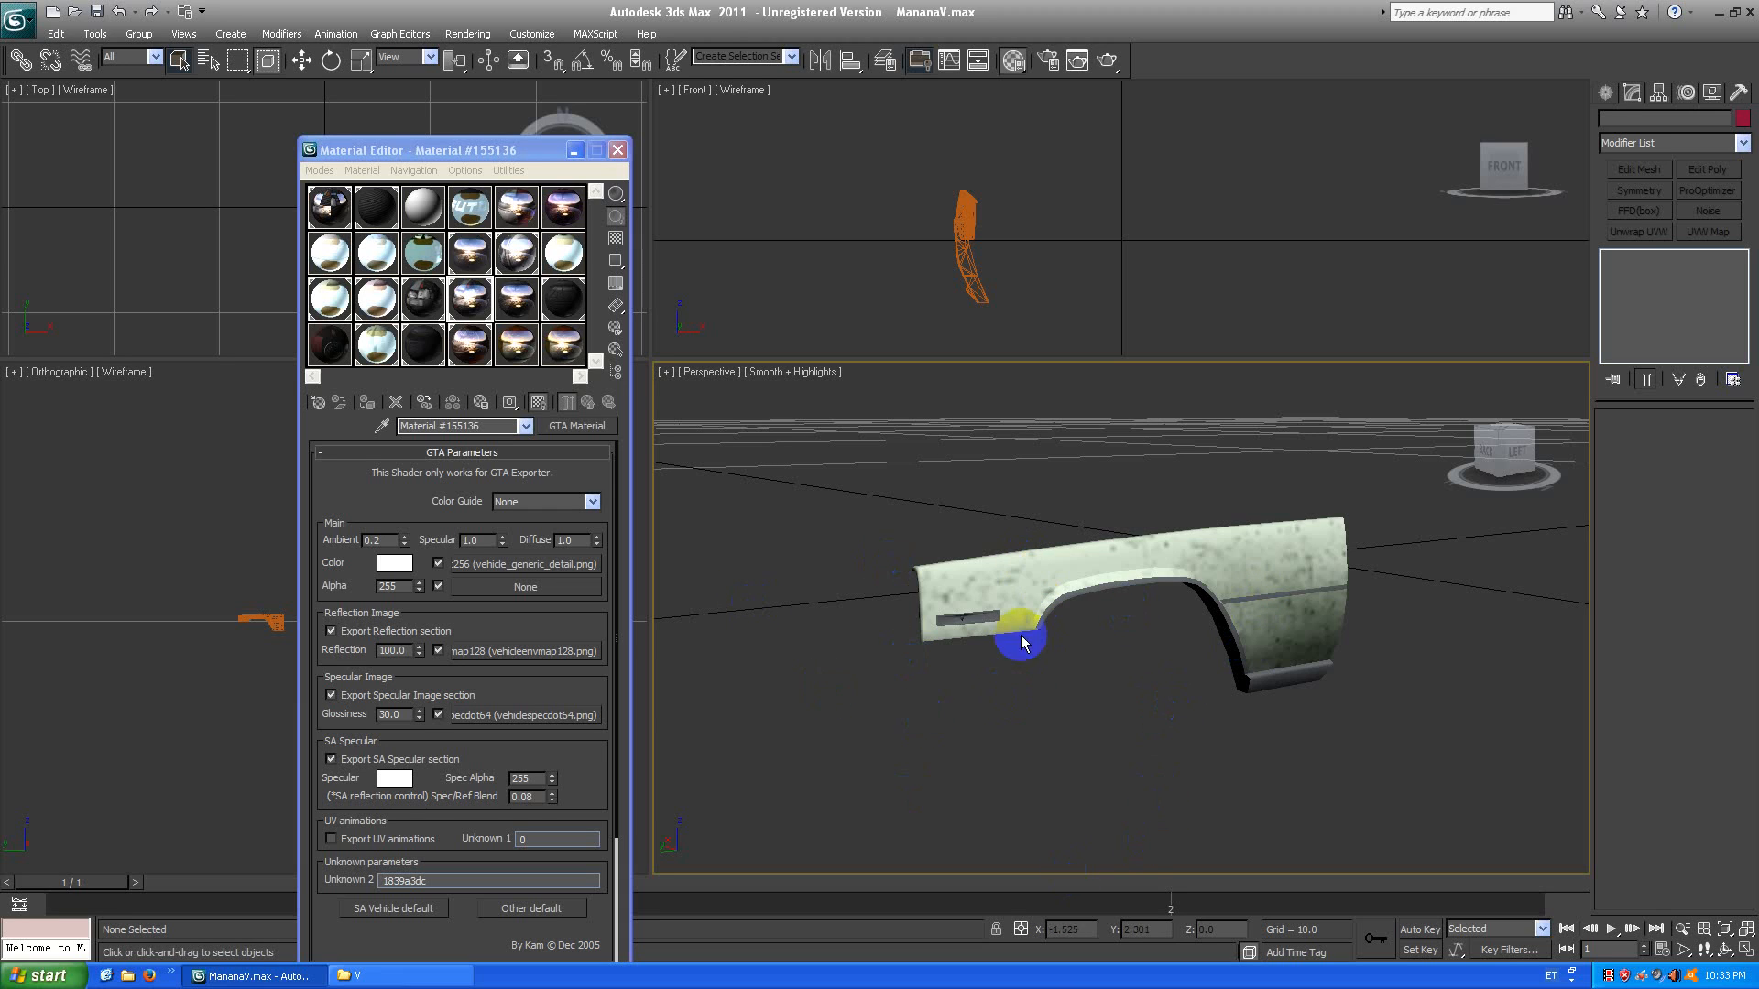
{"action": "left_click", "coordinate": [1022, 579]}
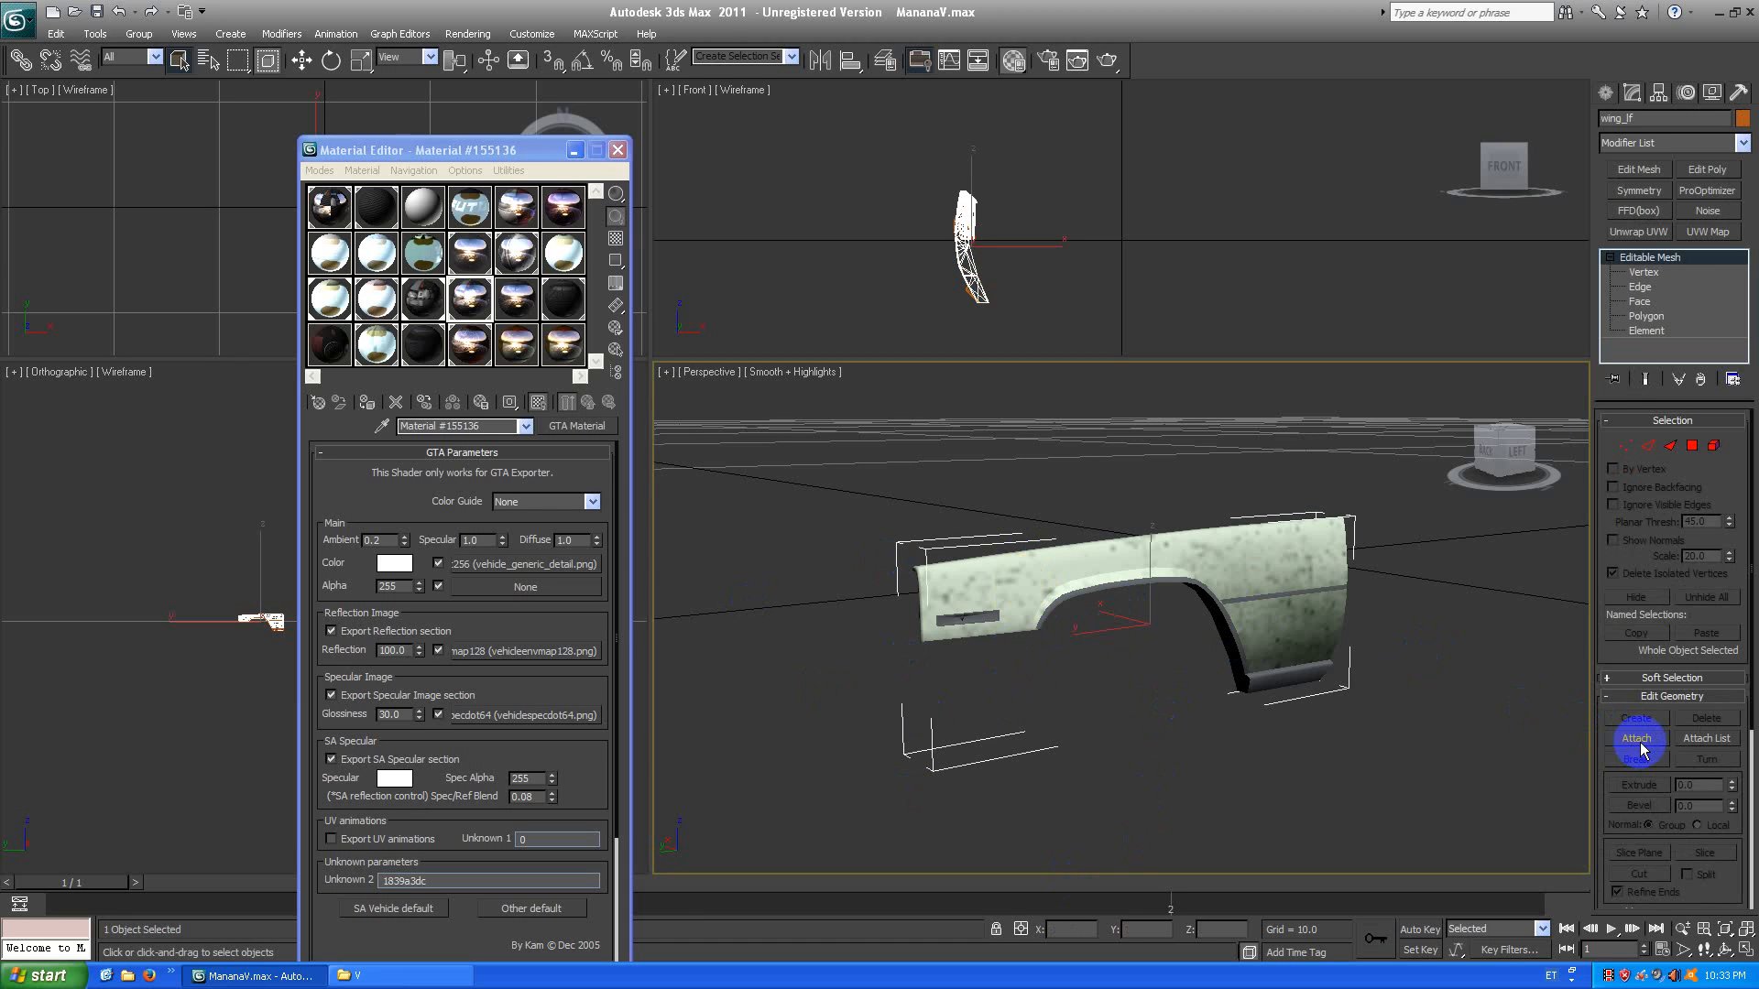
{"action": "left_click", "coordinate": [1638, 740]}
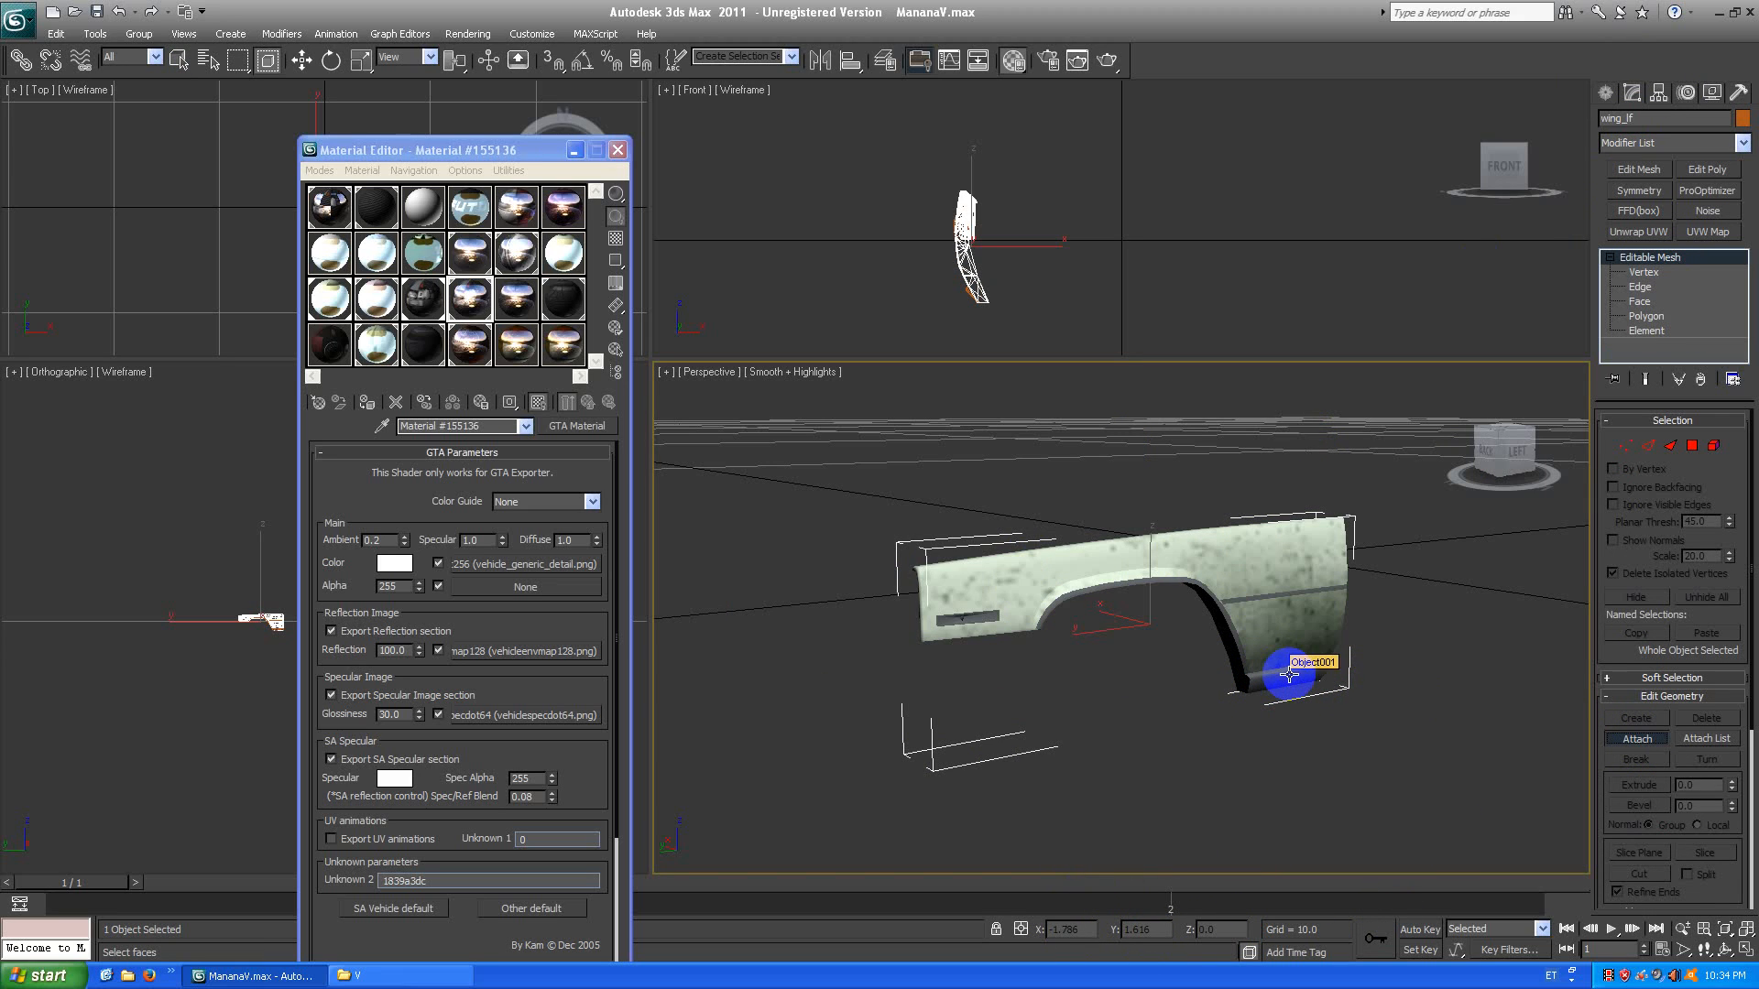
{"action": "left_click", "coordinate": [1290, 675]}
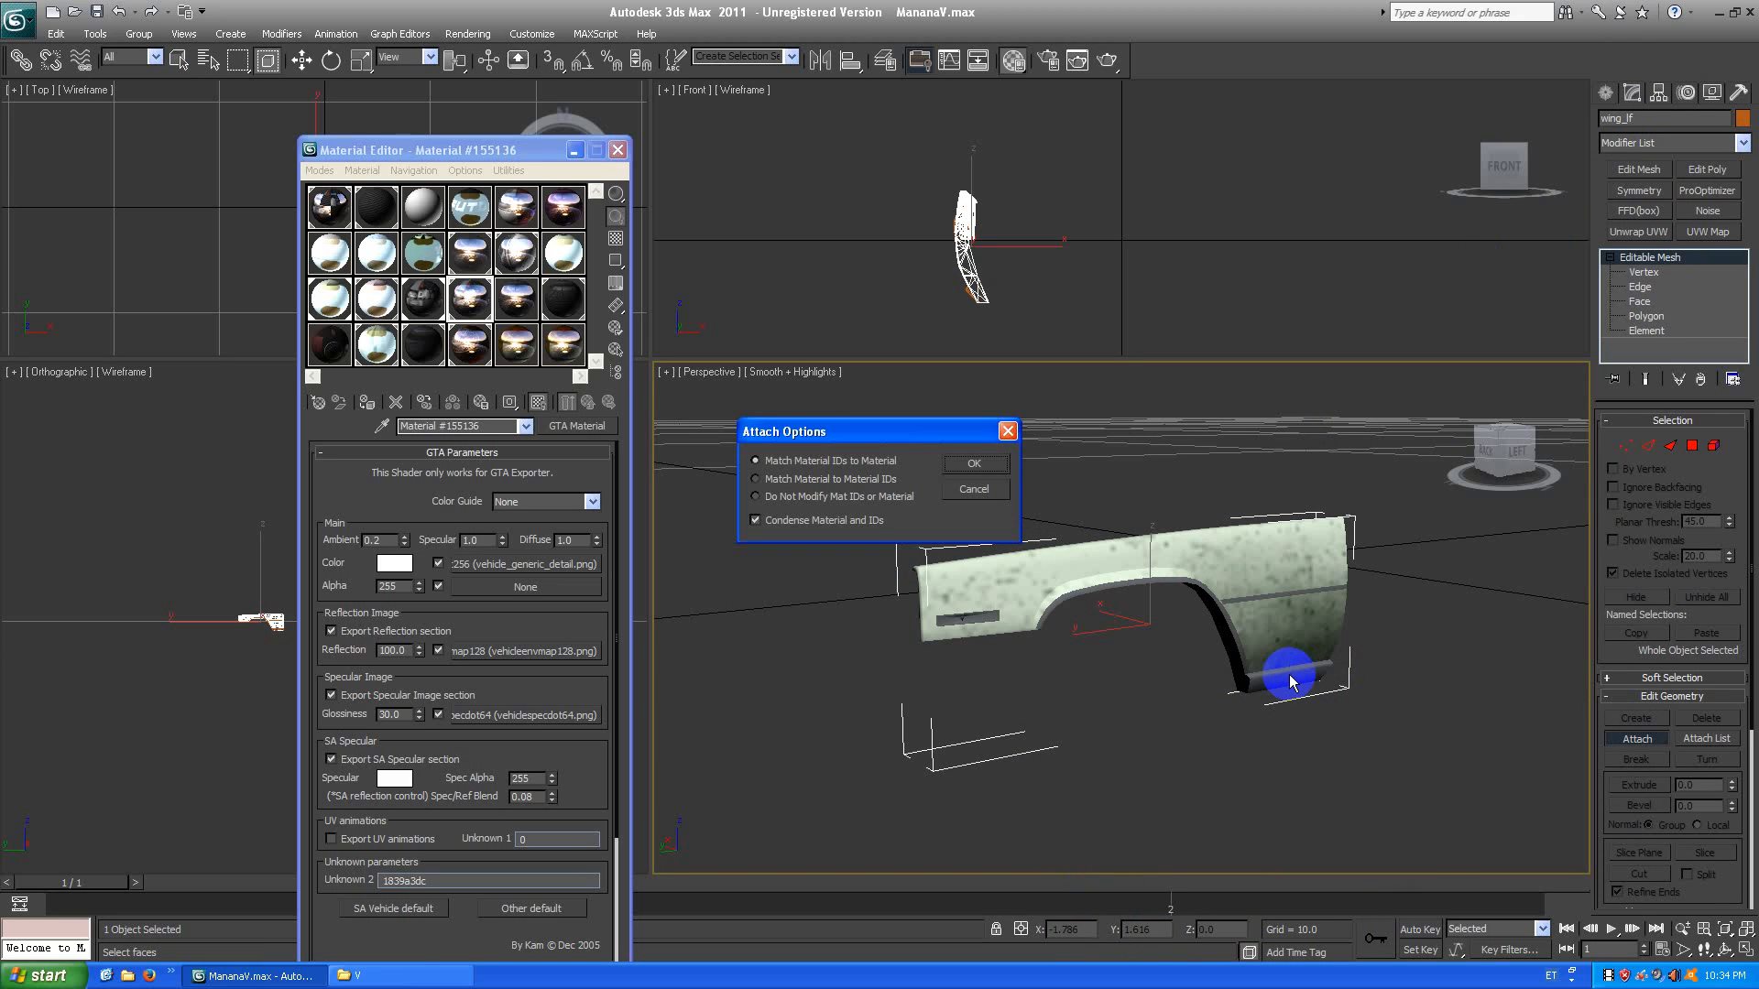
{"action": "left_click", "coordinate": [975, 463]}
{"action": "key", "text": "w"}
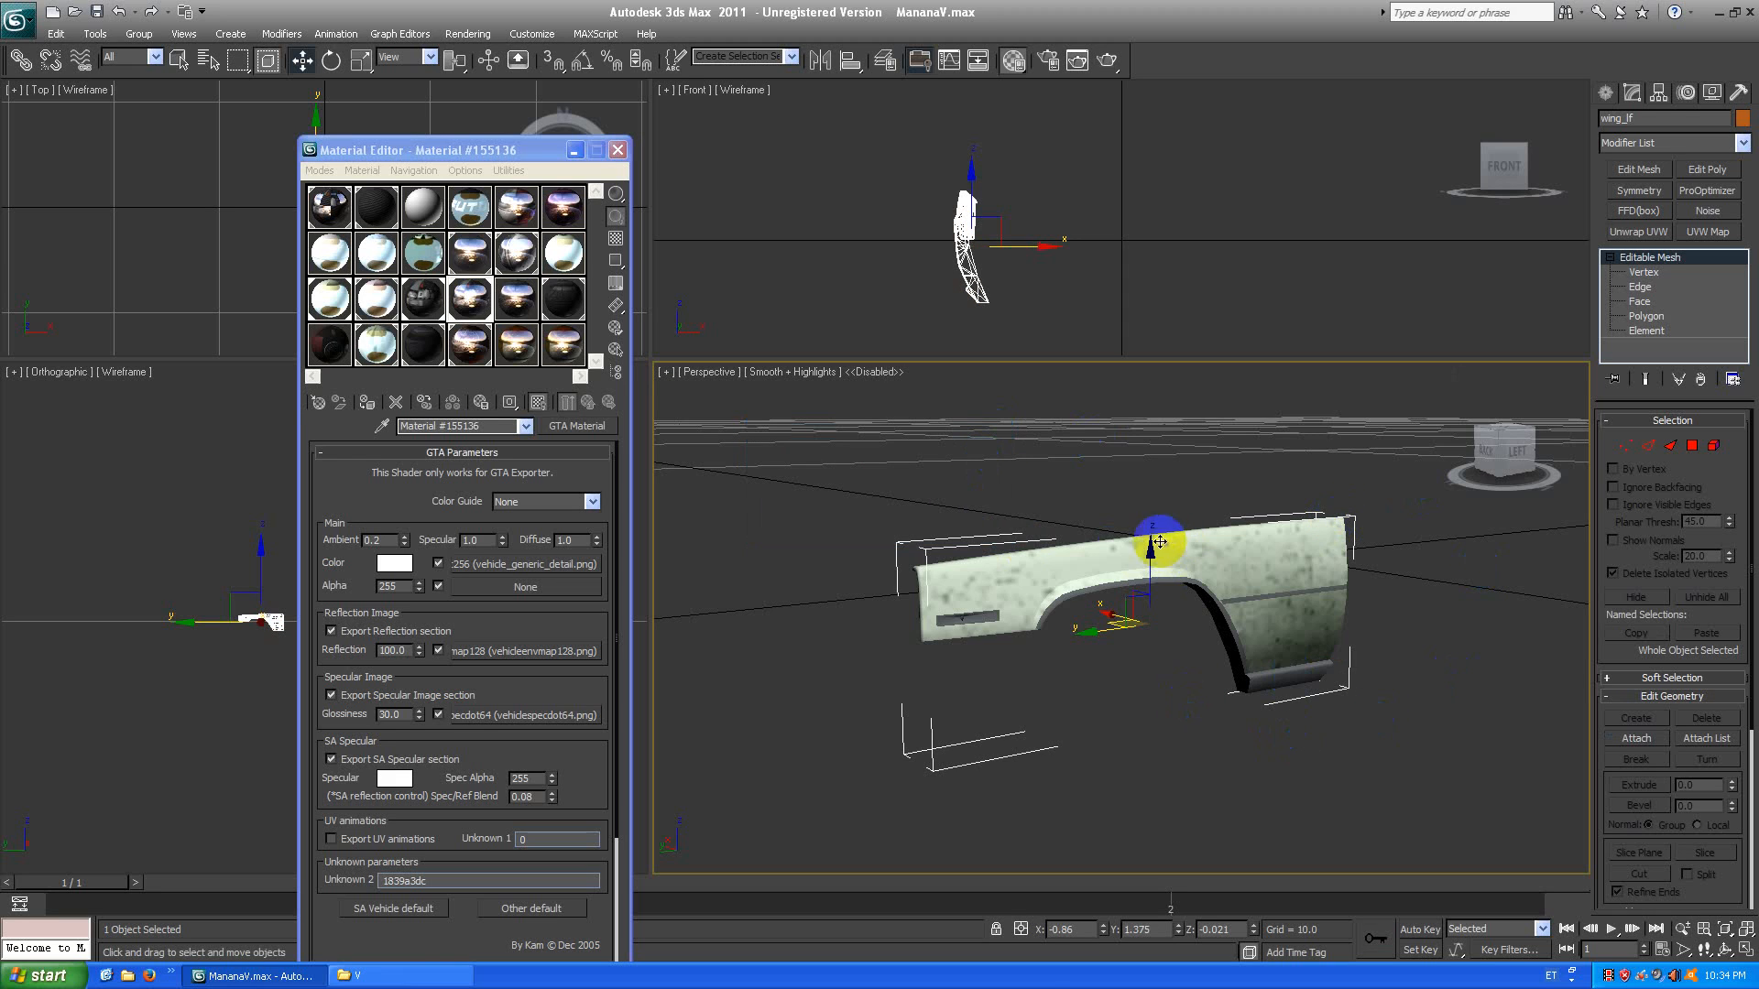
Unhide all parts of the car and clear the selection.
{"action": "right_click", "coordinate": [1223, 714]}
{"action": "left_click", "coordinate": [1293, 636]}
{"action": "left_click", "coordinate": [1453, 712]}
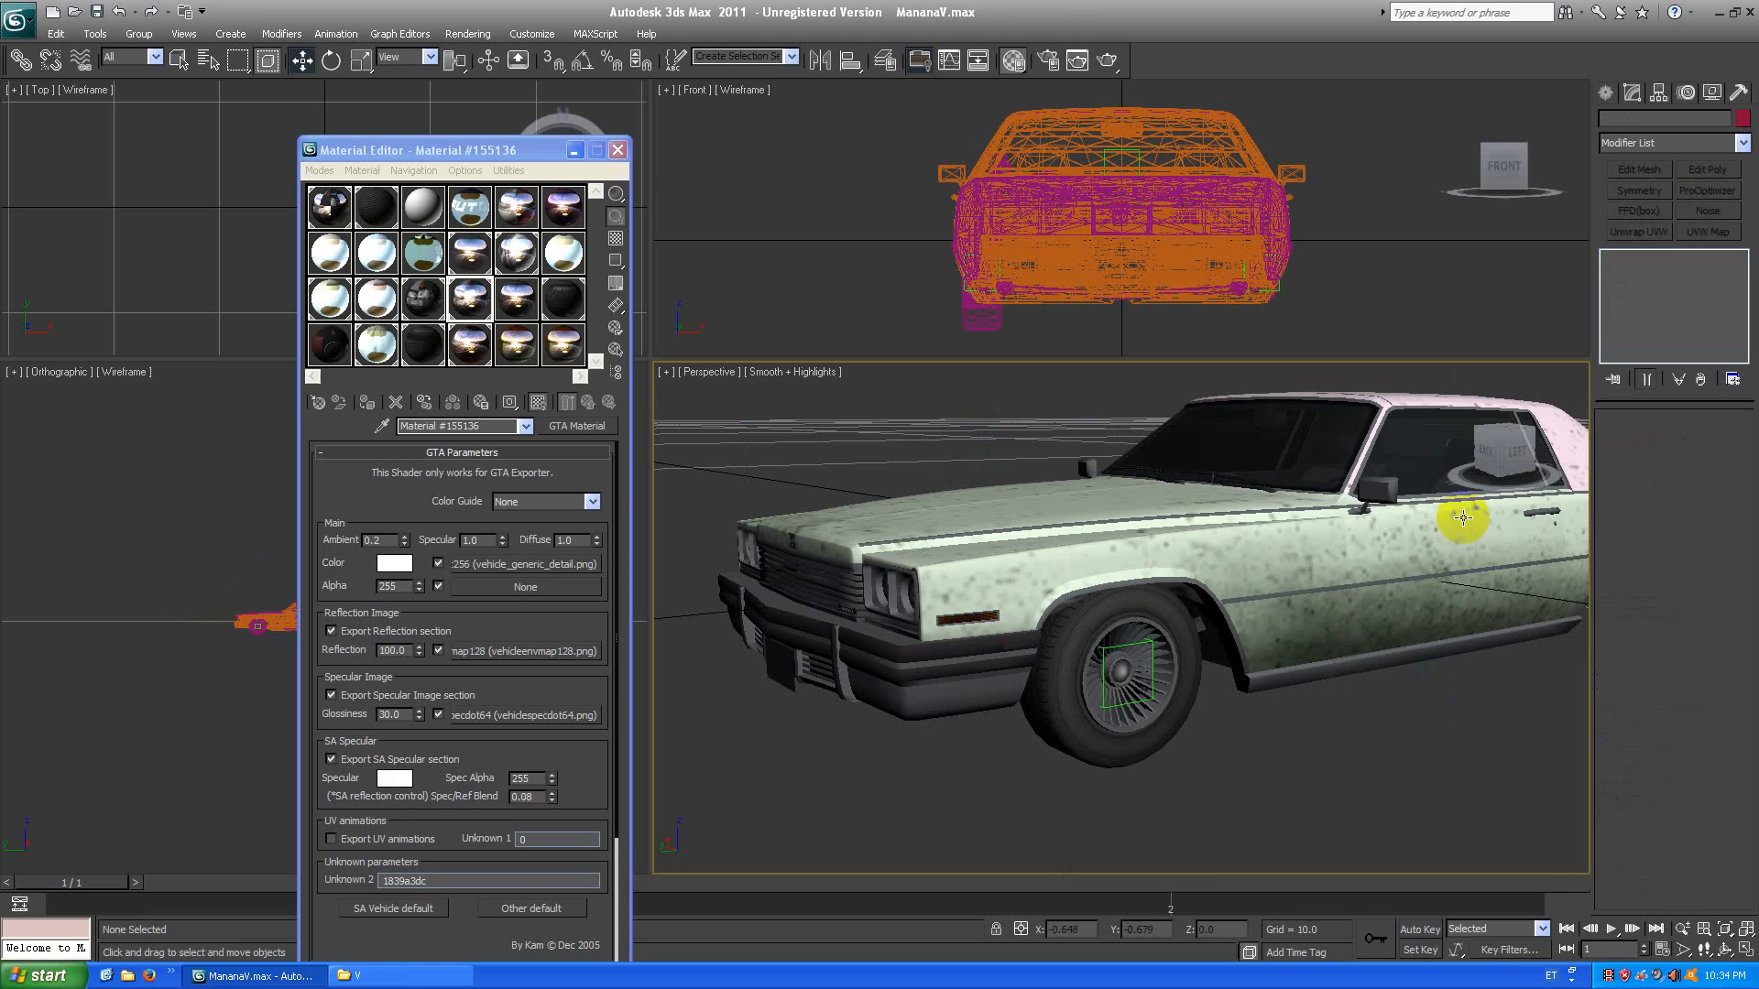
Select the driver-side front door door_dside_f and hide all unselected objects.
{"action": "left_click_drag", "start_coordinate": [1500, 449], "coordinate": [1425, 499]}
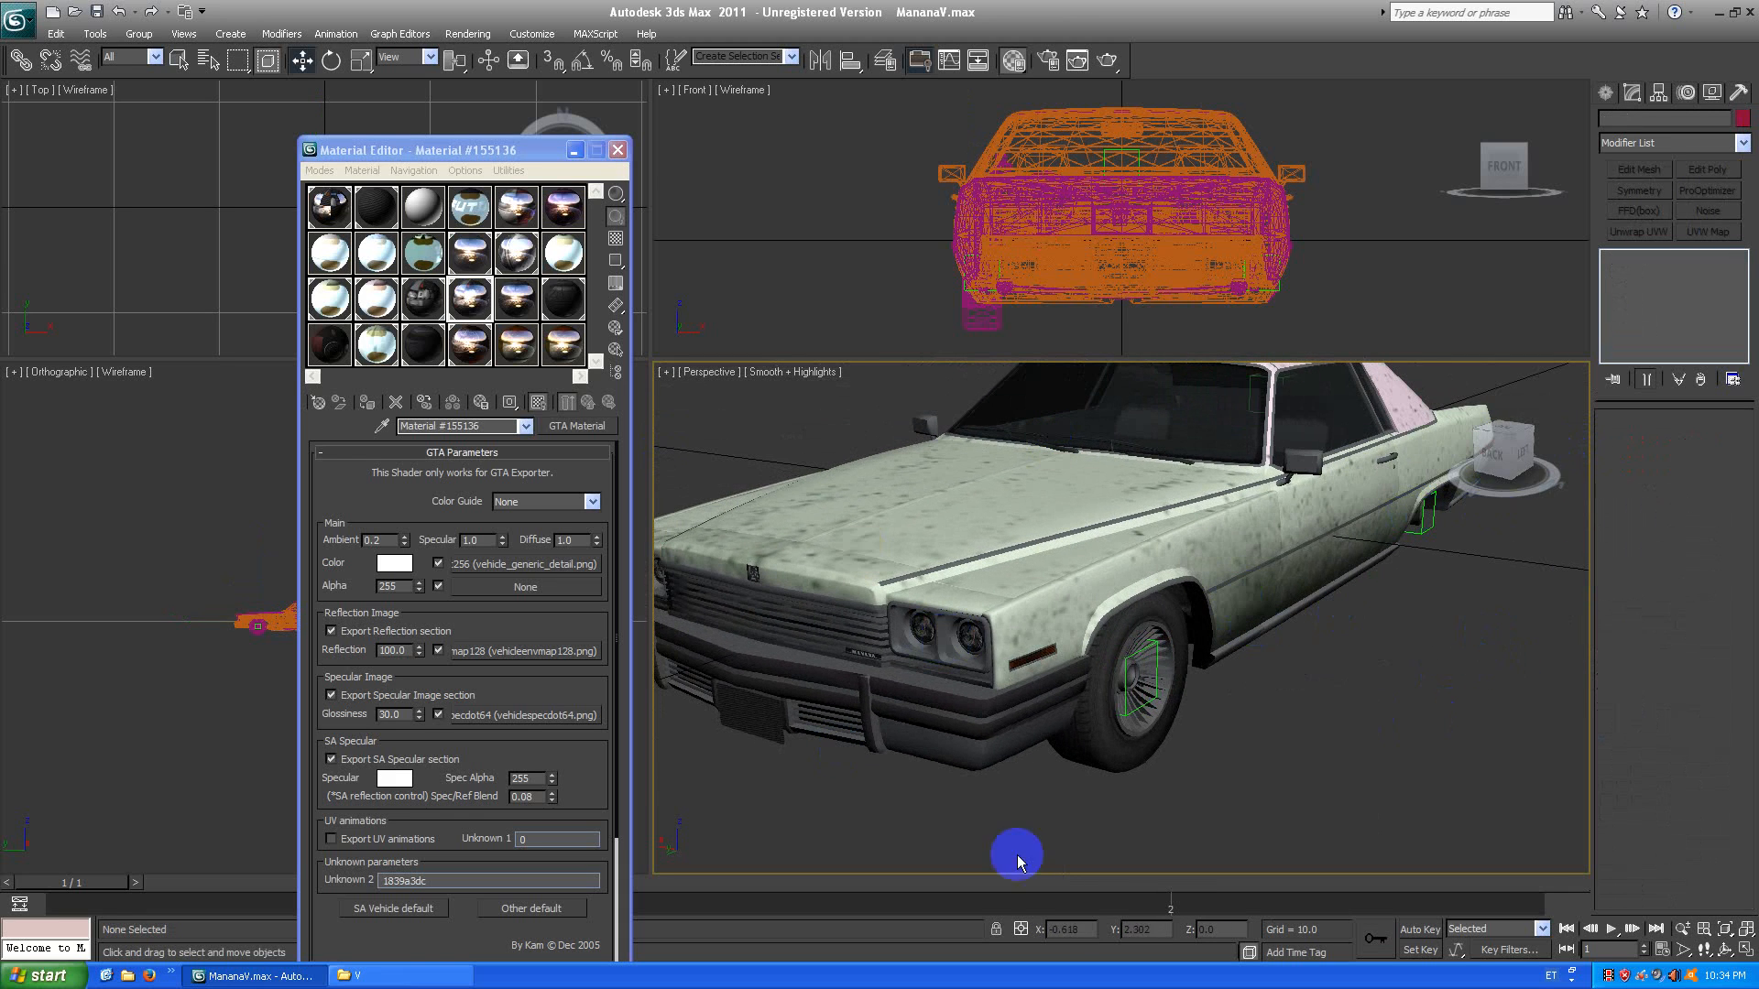
{"action": "middle_click_drag", "start_coordinate": [1230, 705], "coordinate": [1149, 705]}
{"action": "left_click_drag", "start_coordinate": [1495, 448], "coordinate": [1323, 444]}
{"action": "middle_click_drag", "start_coordinate": [1345, 728], "coordinate": [1192, 704]}
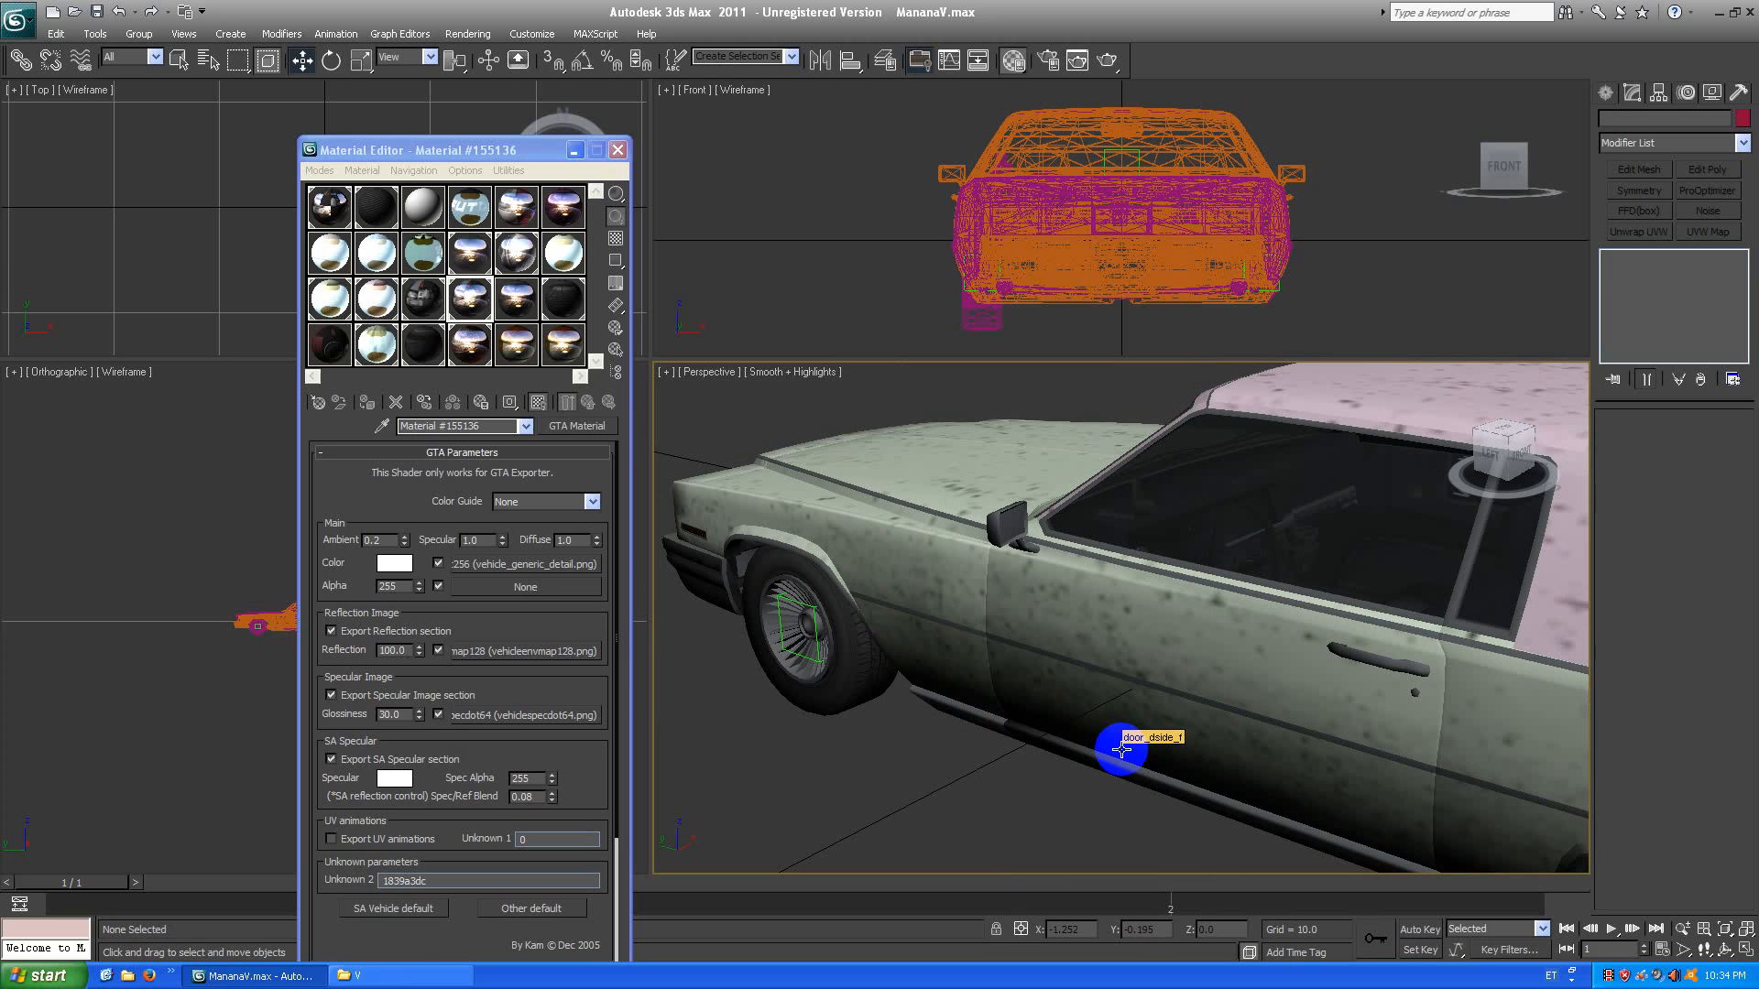
{"action": "left_click", "coordinate": [1155, 621]}
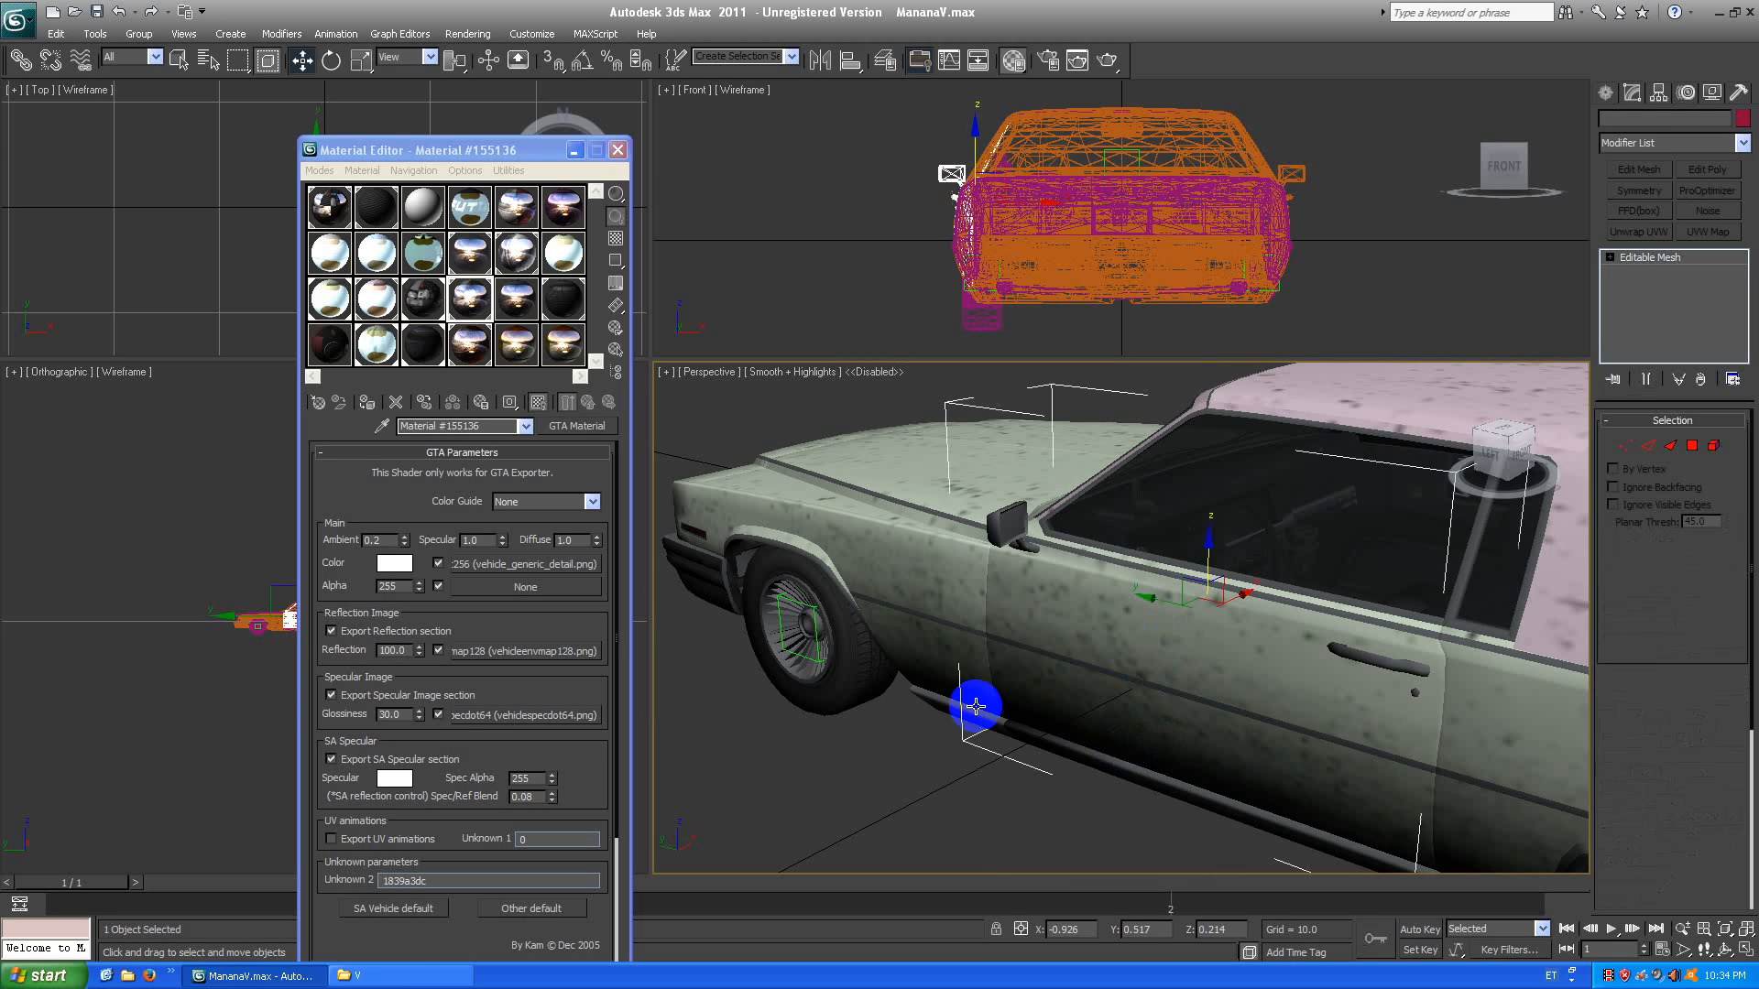
{"action": "right_click", "coordinate": [980, 667]}
{"action": "left_click", "coordinate": [1015, 575]}
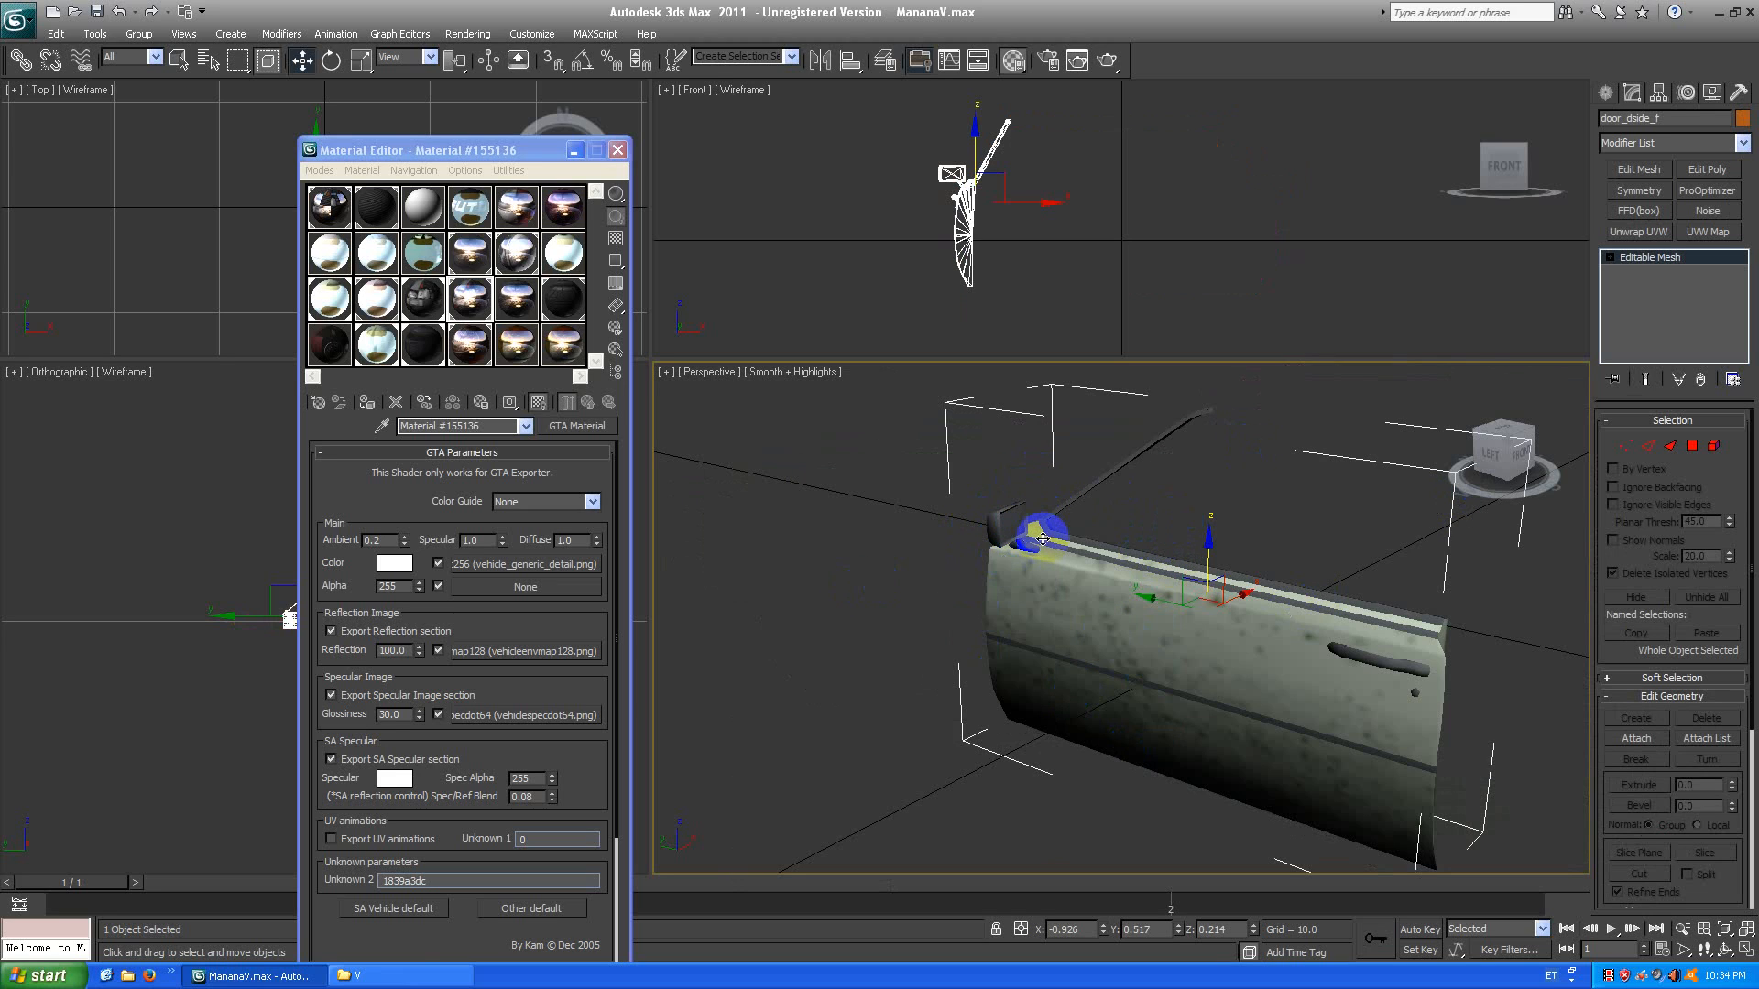
In element mode, select door_dside_f's side moulding strip, door handle, lock, upper trim strip and mirror housing.
{"action": "left_click", "coordinate": [1611, 259]}
{"action": "left_click", "coordinate": [1657, 332]}
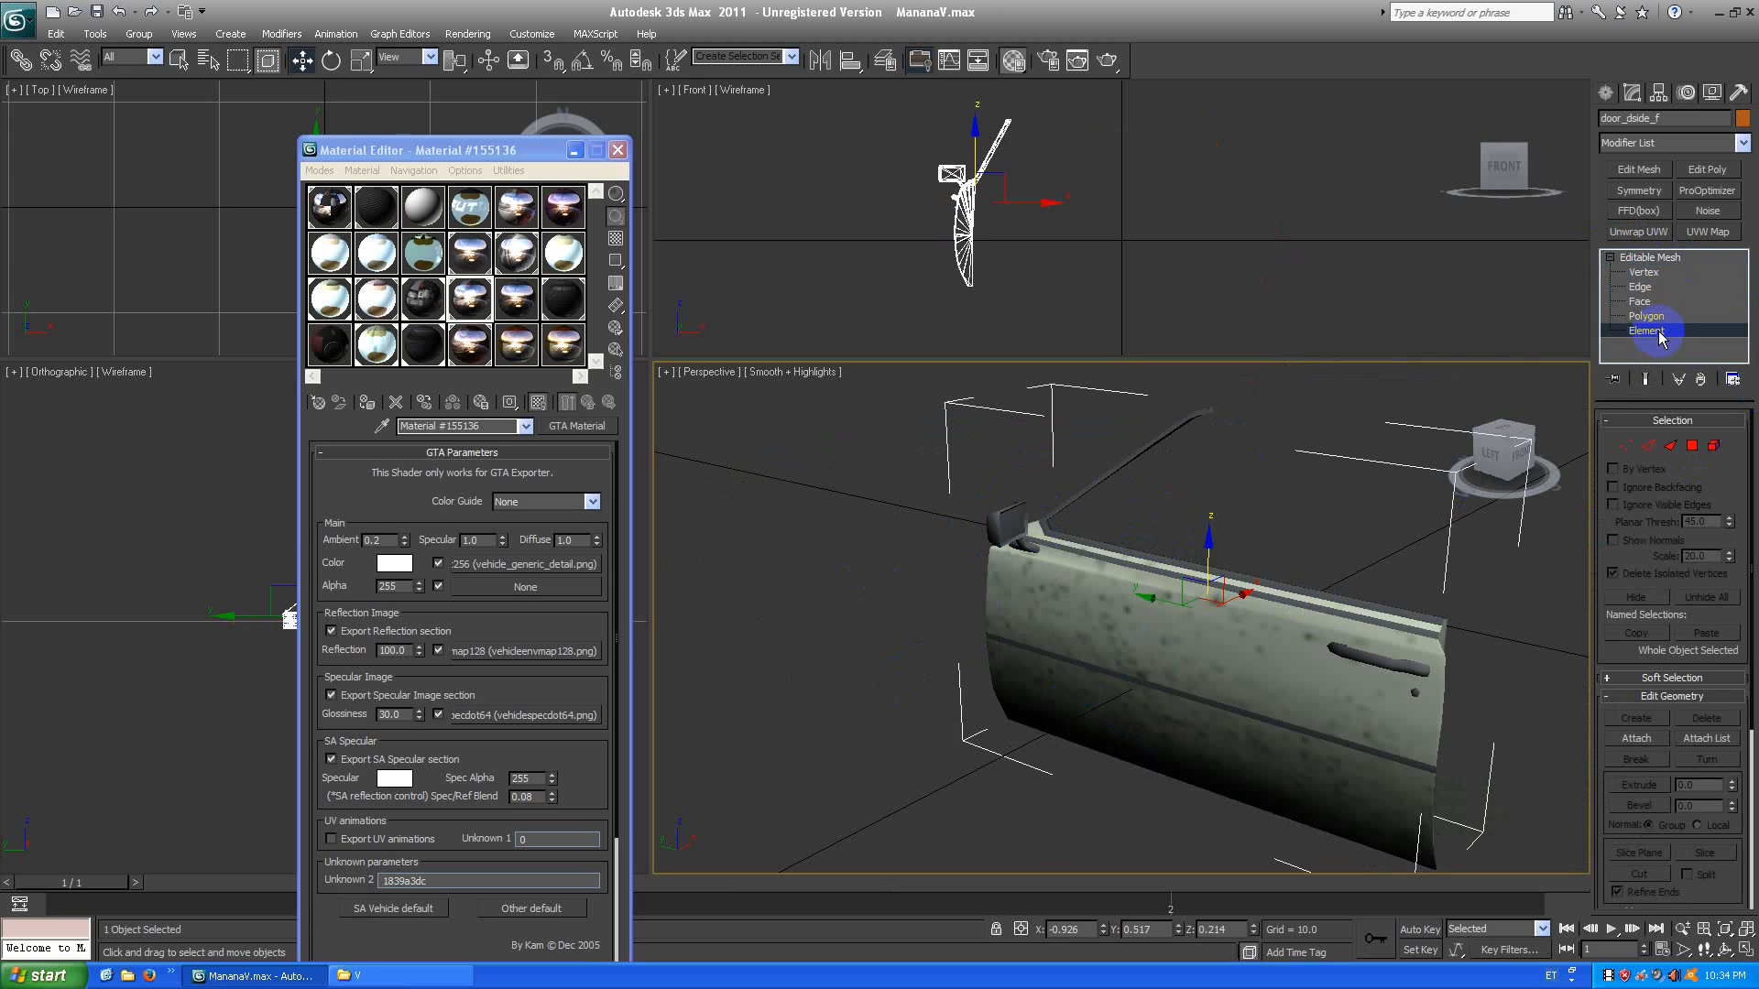
{"action": "left_click", "coordinate": [1504, 673]}
{"action": "left_click", "coordinate": [1384, 755]}
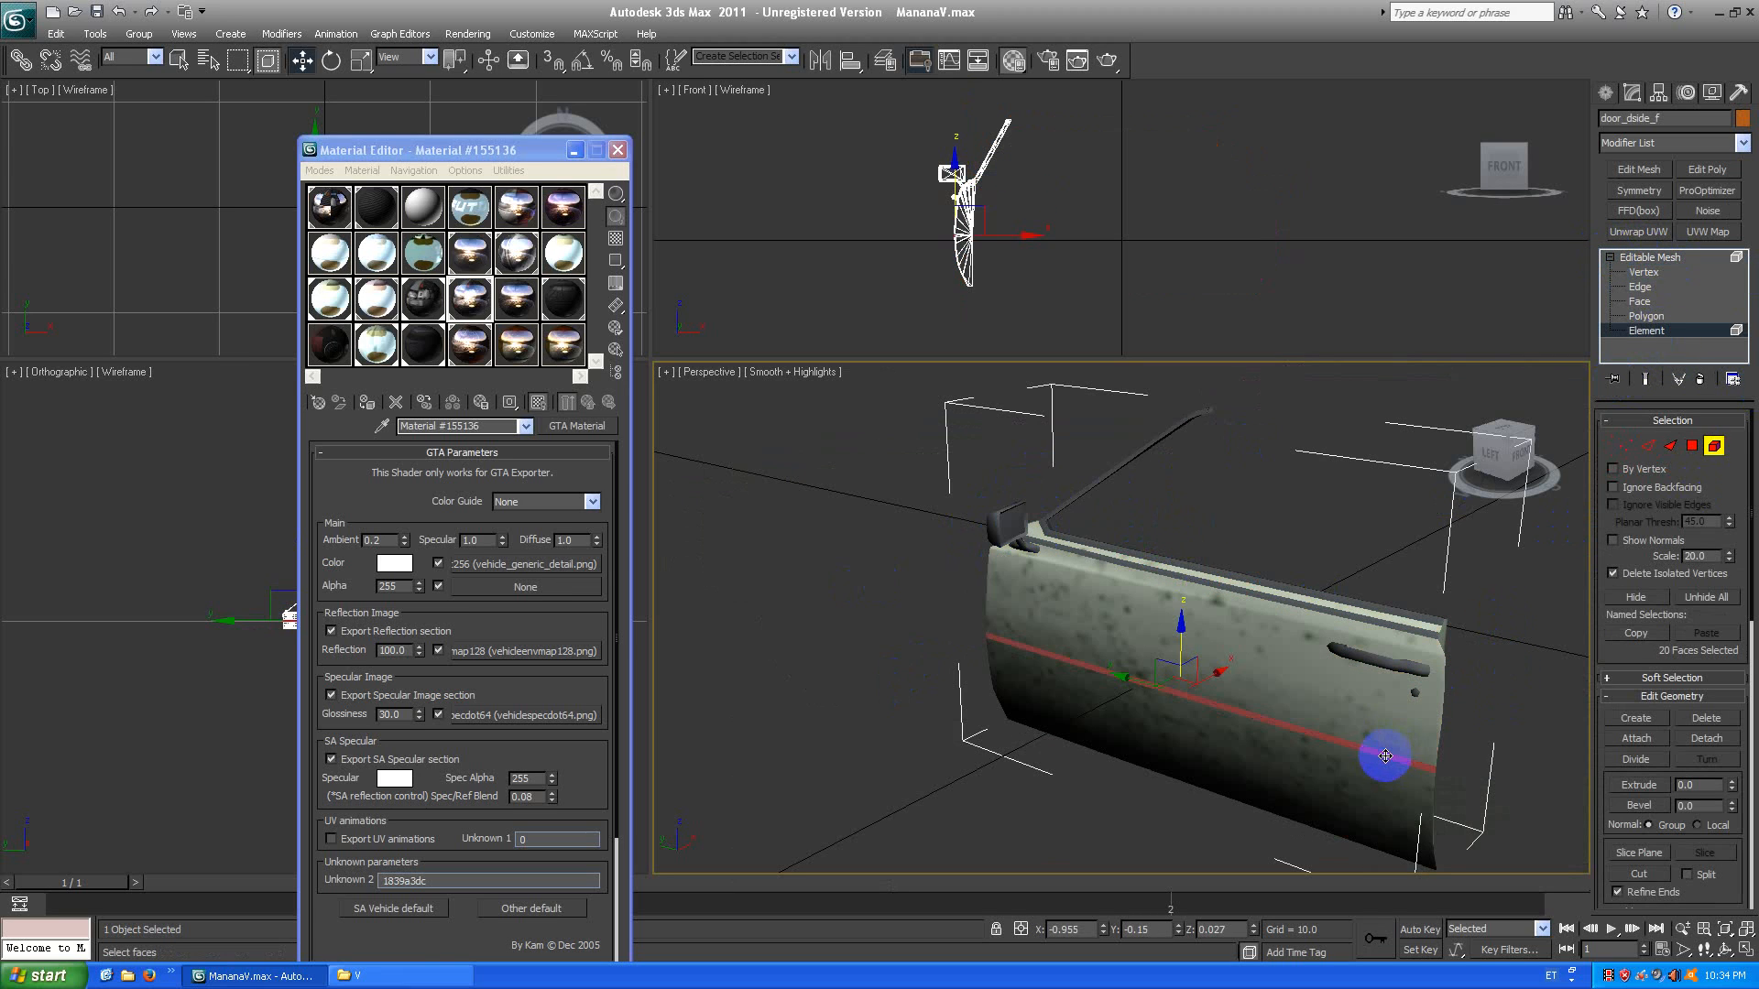
{"action": "left_click", "coordinate": [1397, 666]}
{"action": "middle_click_drag", "start_coordinate": [1468, 702], "coordinate": [1383, 621], "text": "alt"}
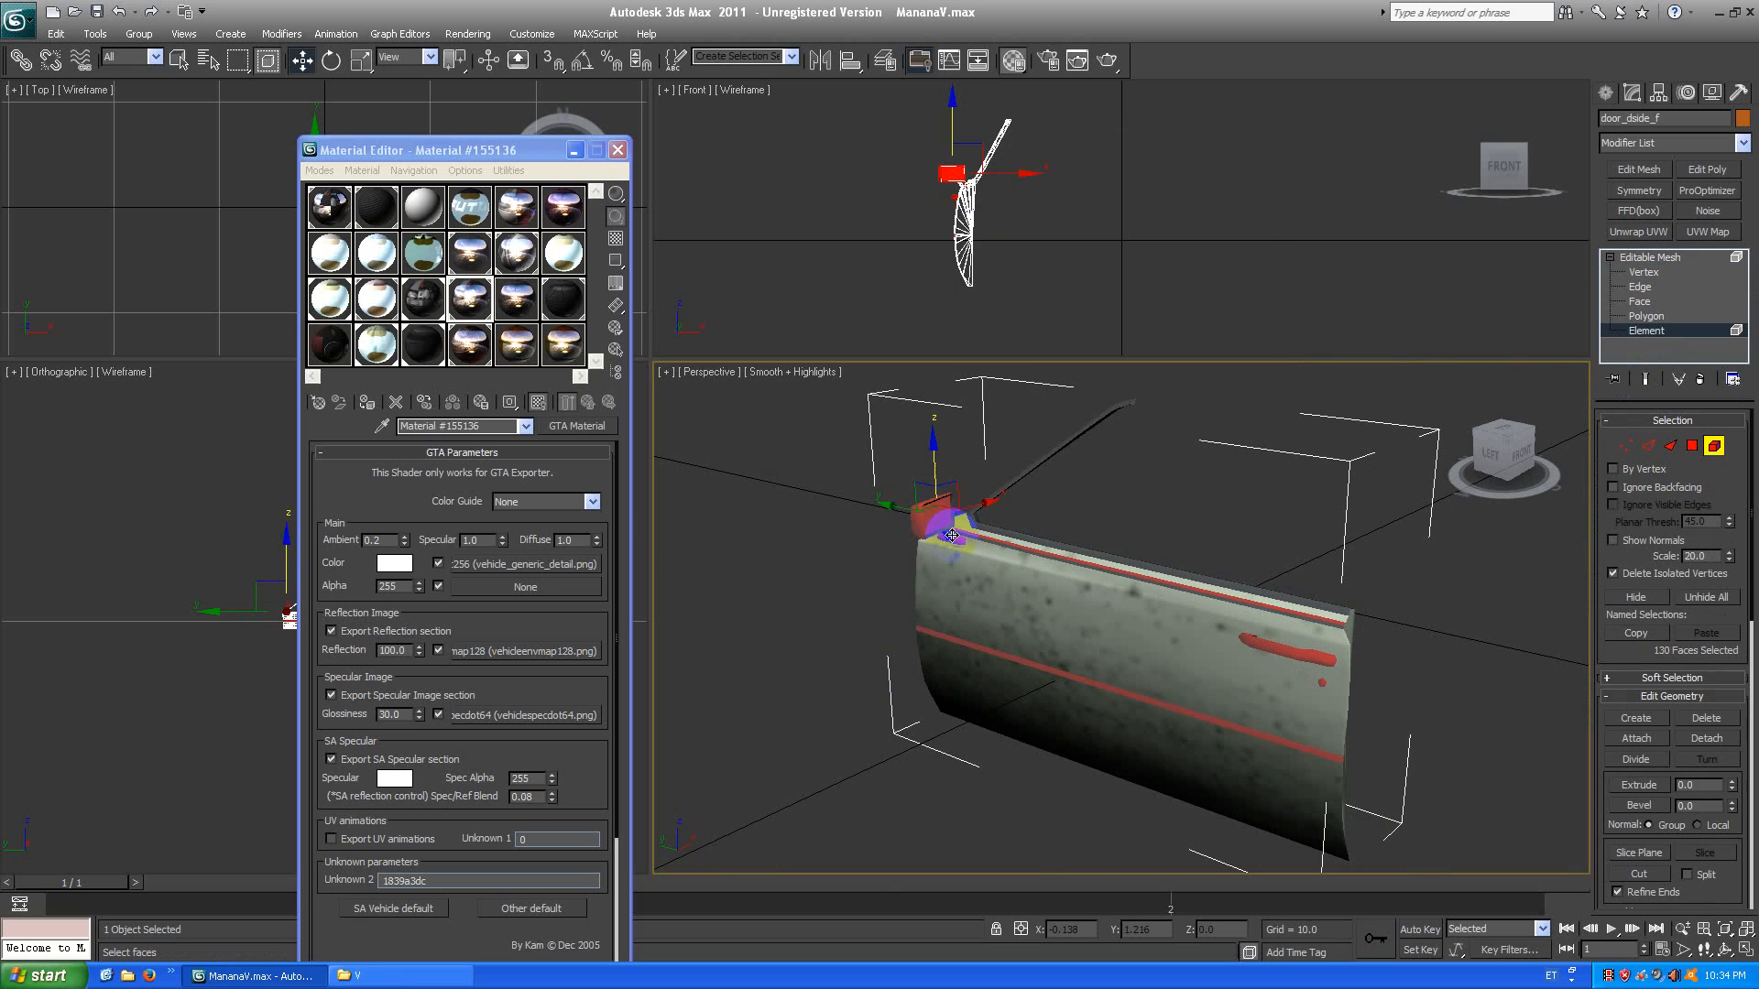
Add the mirror arm, the window frame trim and the remaining dark trim elements to the door's element selection.
{"action": "scroll", "coordinate": [997, 561], "scroll_direction": "up", "scroll_amount": 5}
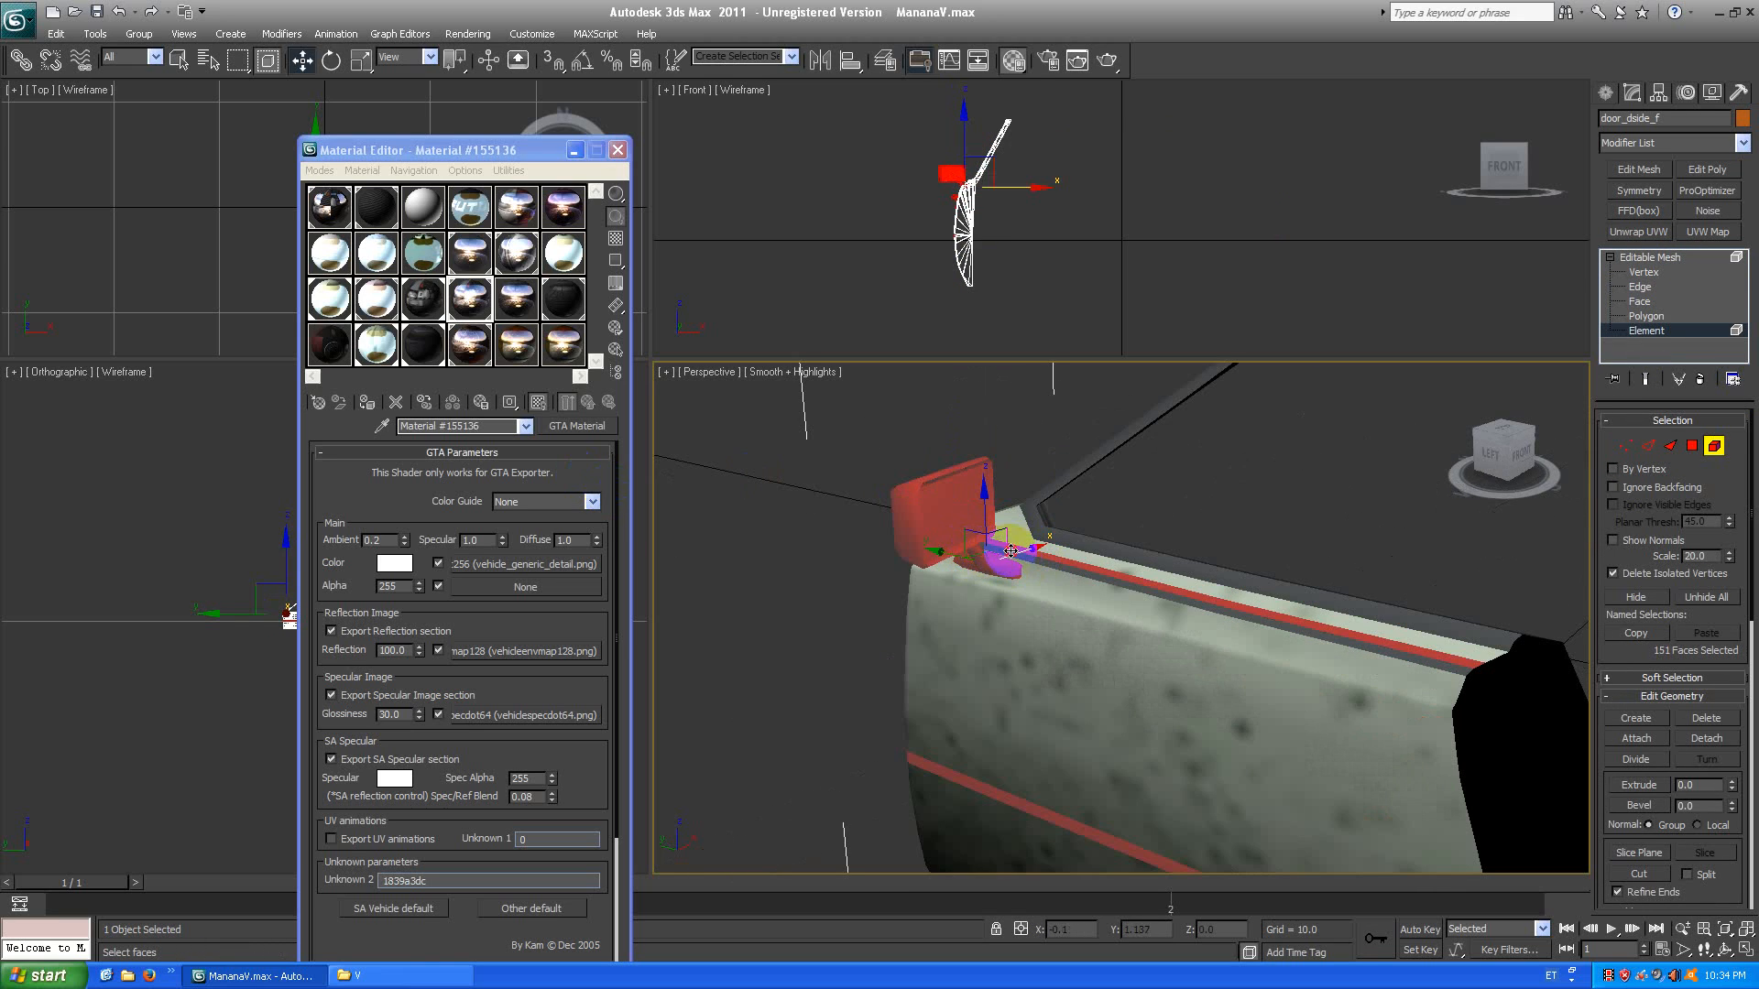
{"action": "left_click", "coordinate": [1189, 519]}
{"action": "left_click", "coordinate": [1086, 546], "text": "ctrl"}
{"action": "scroll", "coordinate": [1218, 504], "scroll_direction": "up", "scroll_amount": 1}
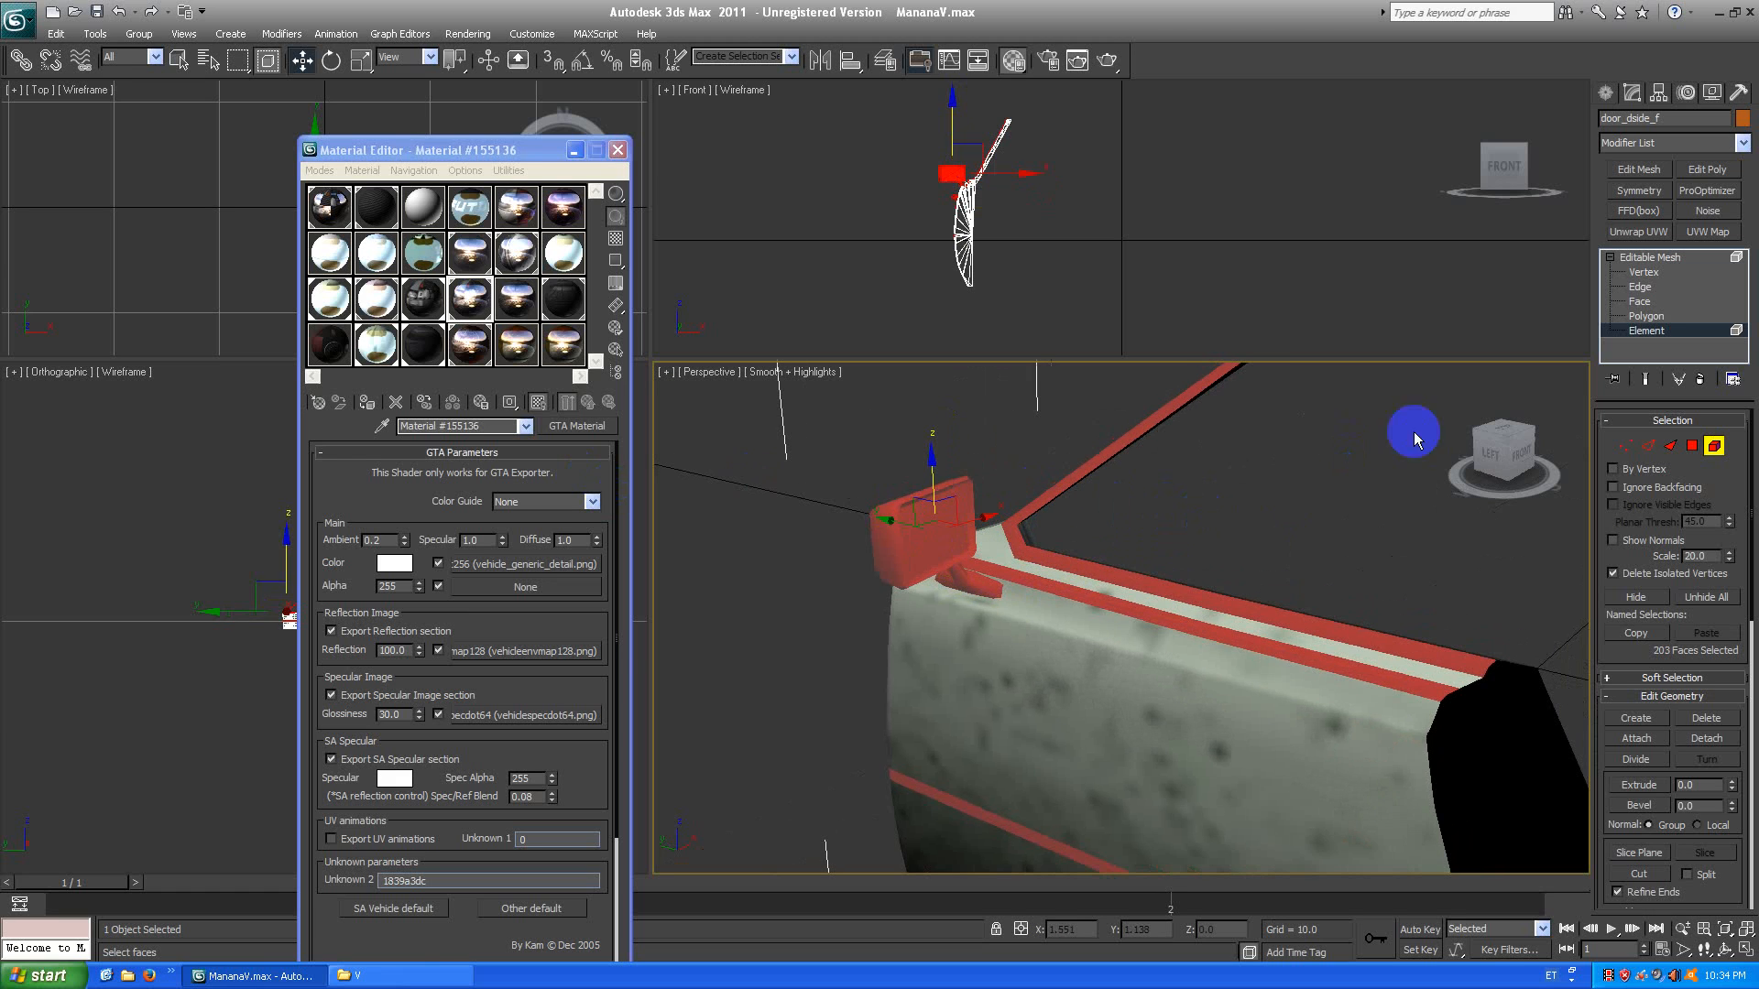
{"action": "left_click_drag", "start_coordinate": [1493, 442], "coordinate": [1497, 465]}
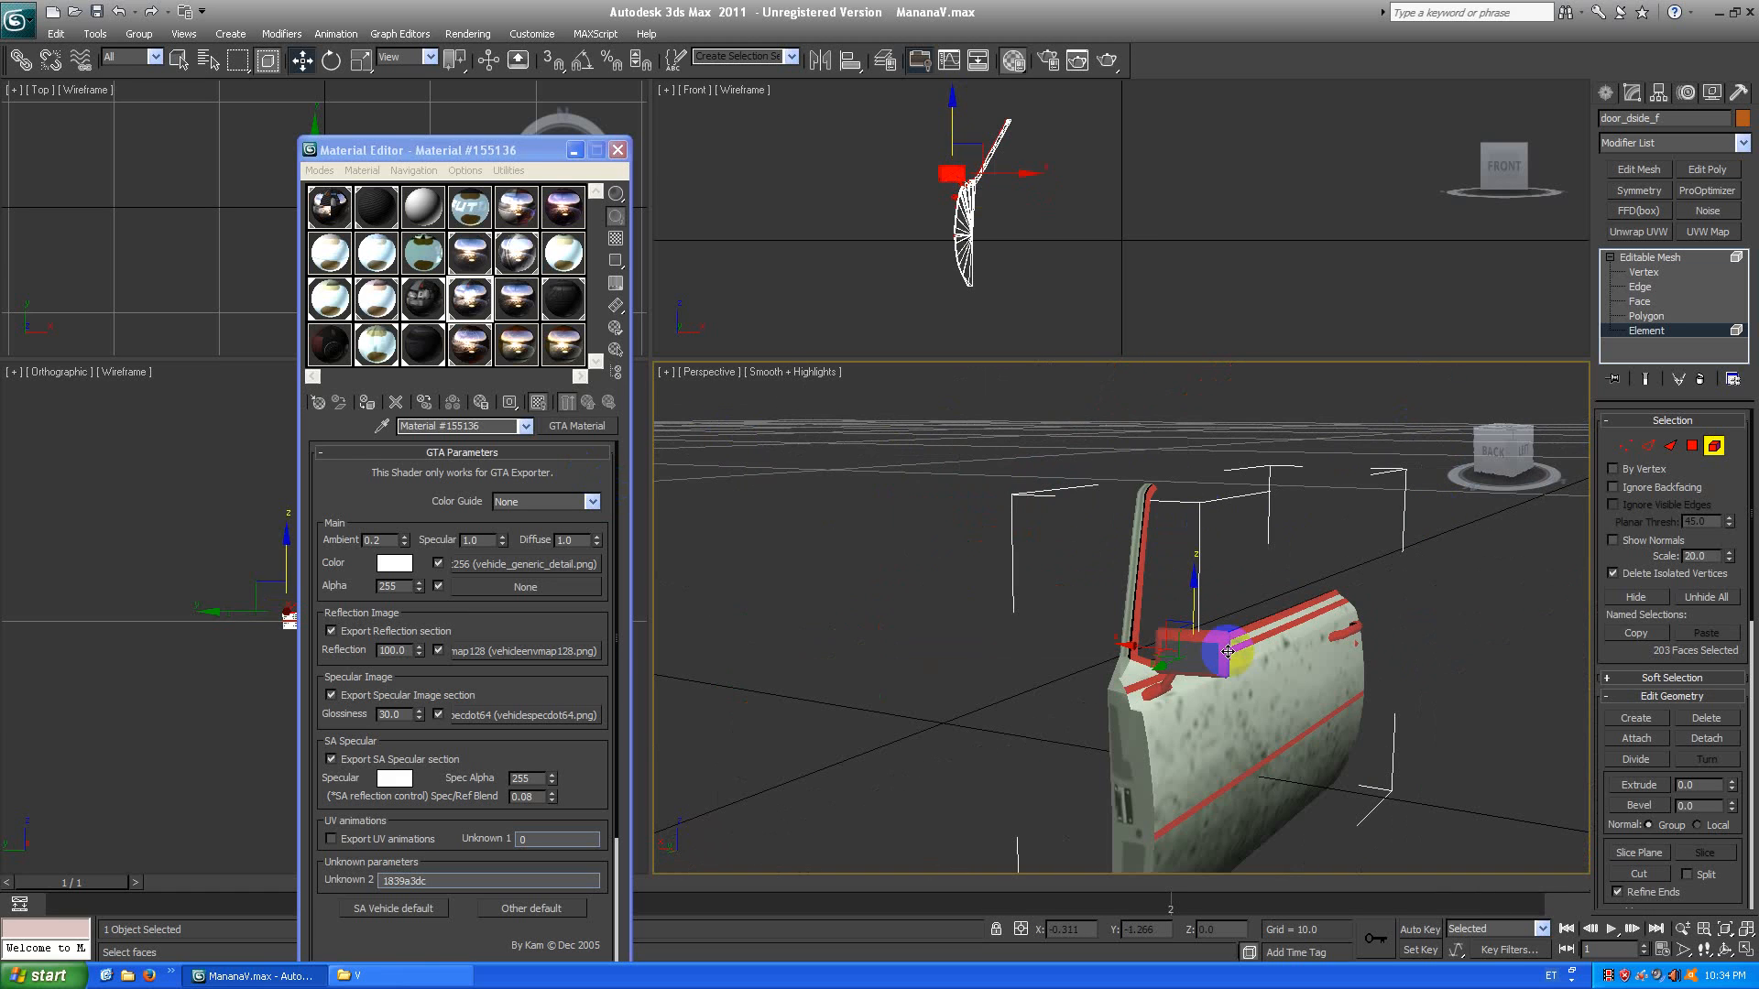
{"action": "left_click", "coordinate": [1185, 654], "text": "ctrl"}
Move the selected trim elements straight up, clear of the door panel, and deselect them.
{"action": "middle_click_drag", "start_coordinate": [1271, 774], "coordinate": [1217, 666]}
{"action": "left_click_drag", "start_coordinate": [1513, 454], "coordinate": [794, 453]}
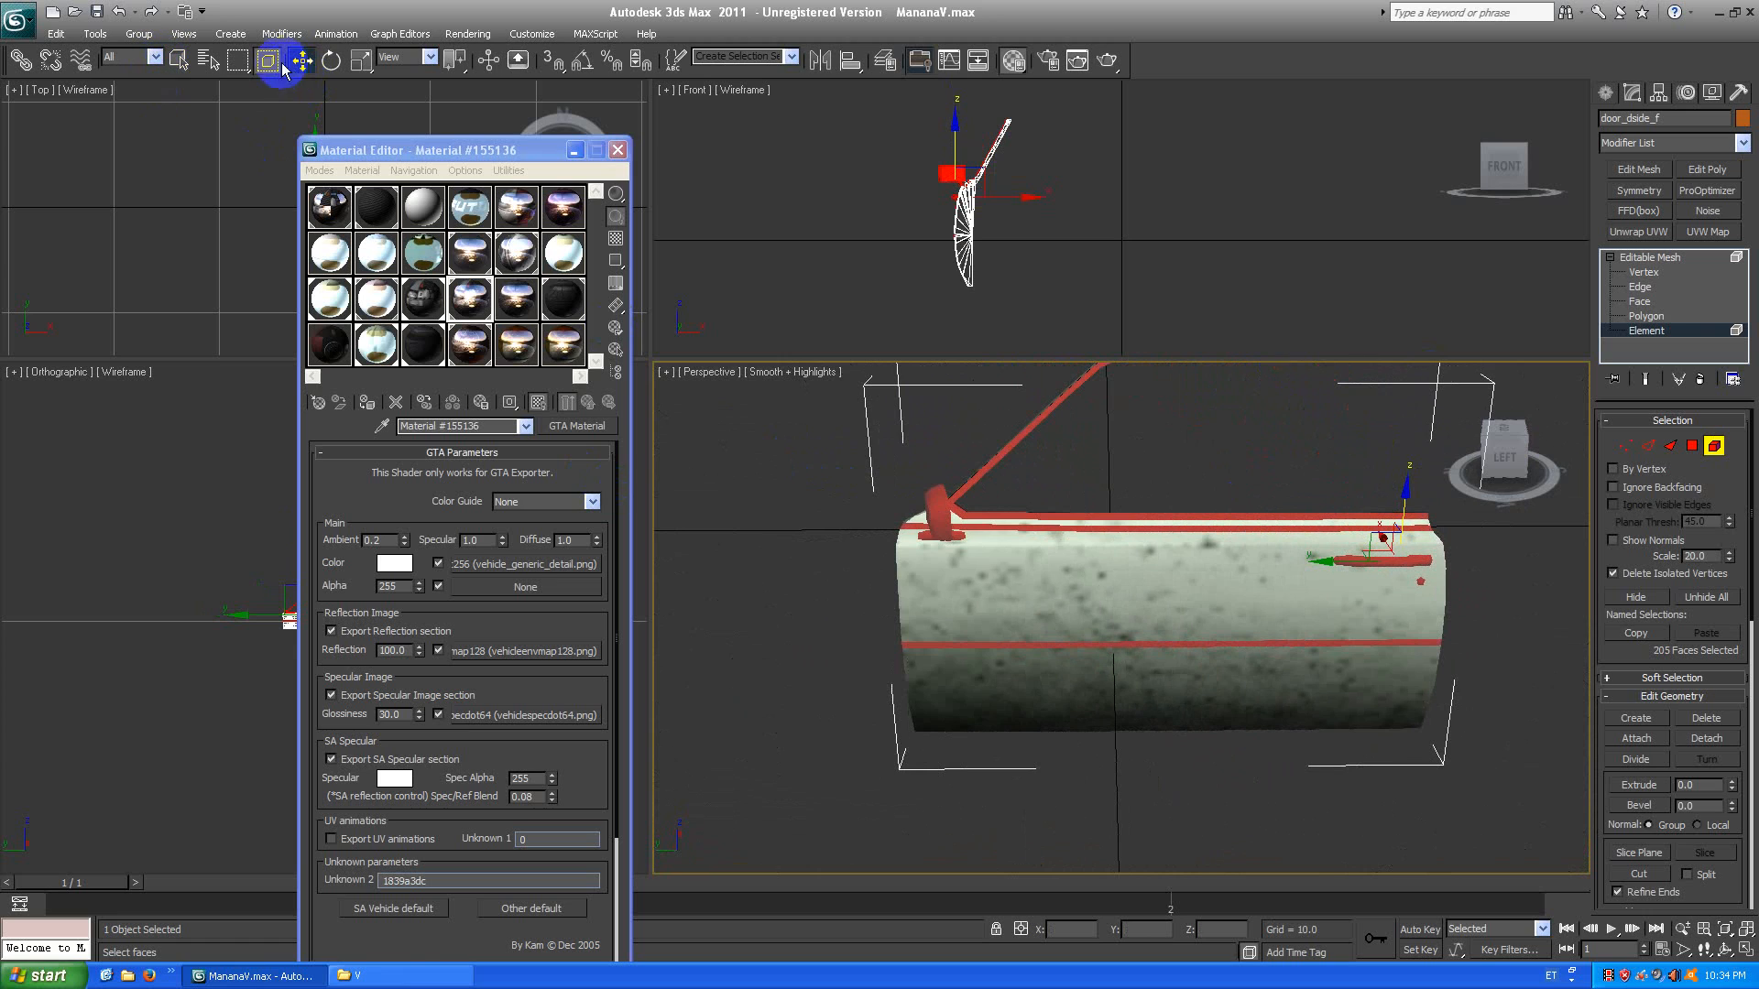
{"action": "middle_click_drag", "start_coordinate": [1464, 512], "coordinate": [1351, 496]}
{"action": "scroll", "coordinate": [1343, 492], "scroll_direction": "down", "scroll_amount": 3}
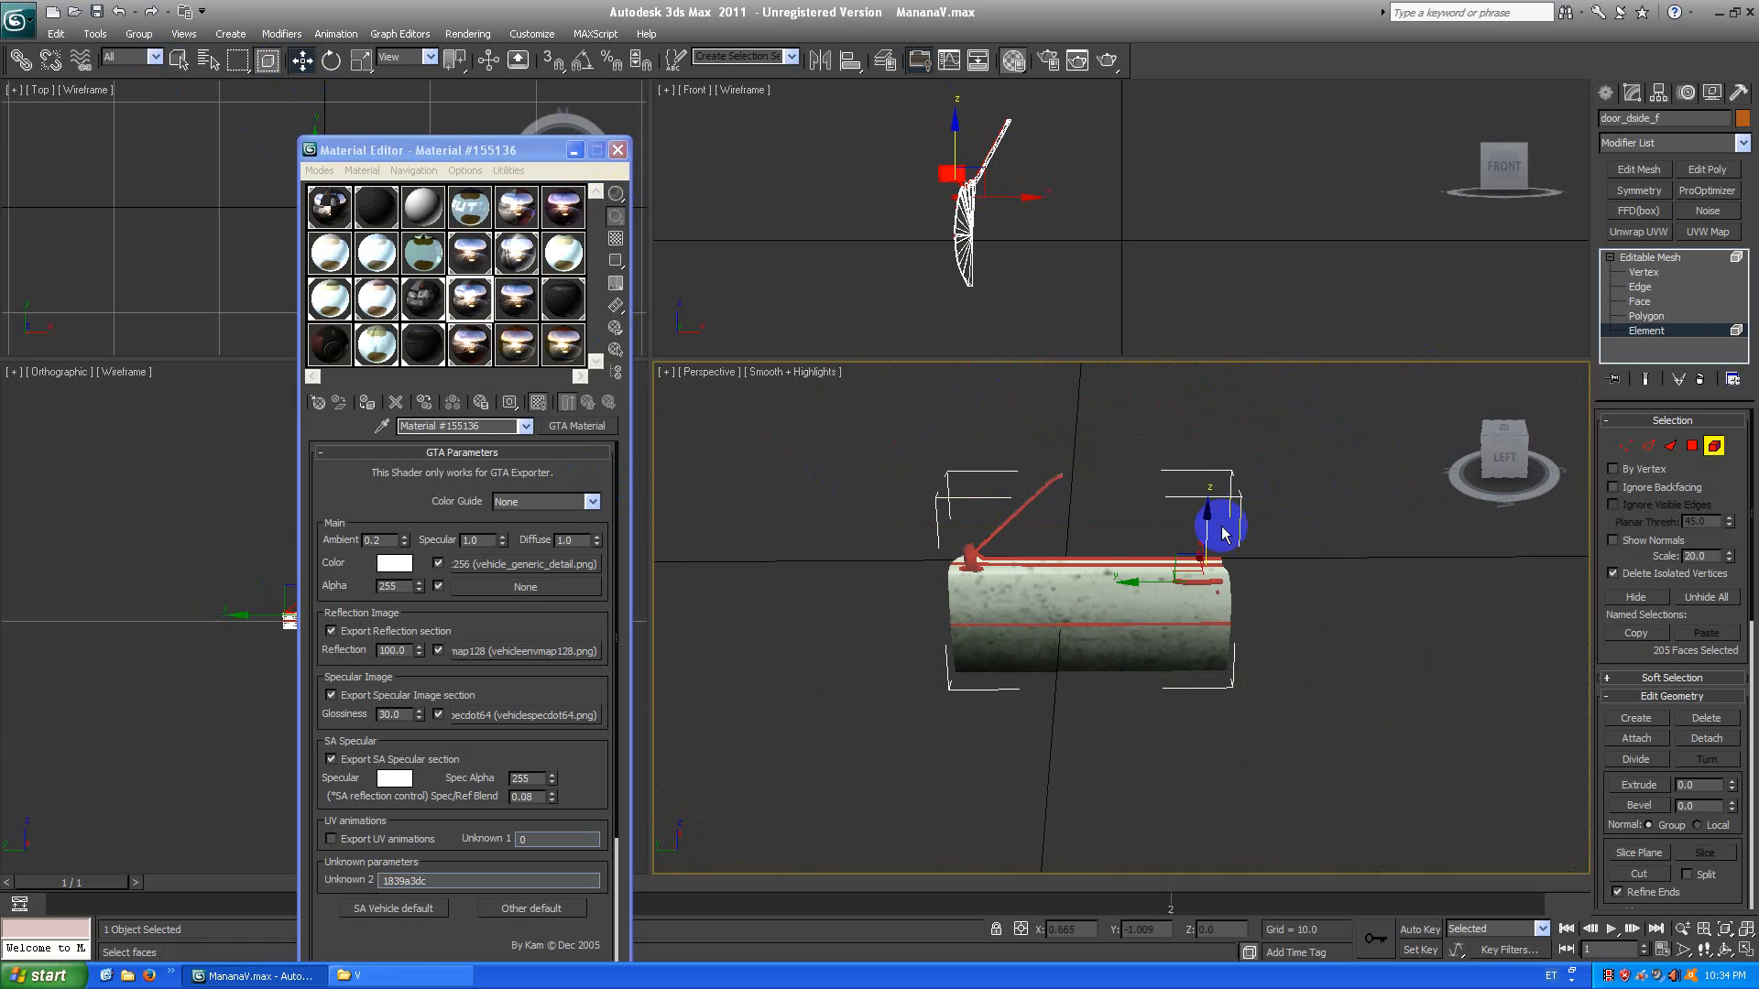
{"action": "left_click_drag", "start_coordinate": [1211, 518], "coordinate": [1226, 326]}
{"action": "middle_click_drag", "start_coordinate": [1038, 531], "coordinate": [1086, 527]}
{"action": "scroll", "coordinate": [1151, 642], "scroll_direction": "up", "scroll_amount": 3}
{"action": "left_click", "coordinate": [1151, 641]}
{"action": "scroll", "coordinate": [1087, 522], "scroll_direction": "up", "scroll_amount": 3}
{"action": "scroll", "coordinate": [1138, 604], "scroll_direction": "down", "scroll_amount": 3}
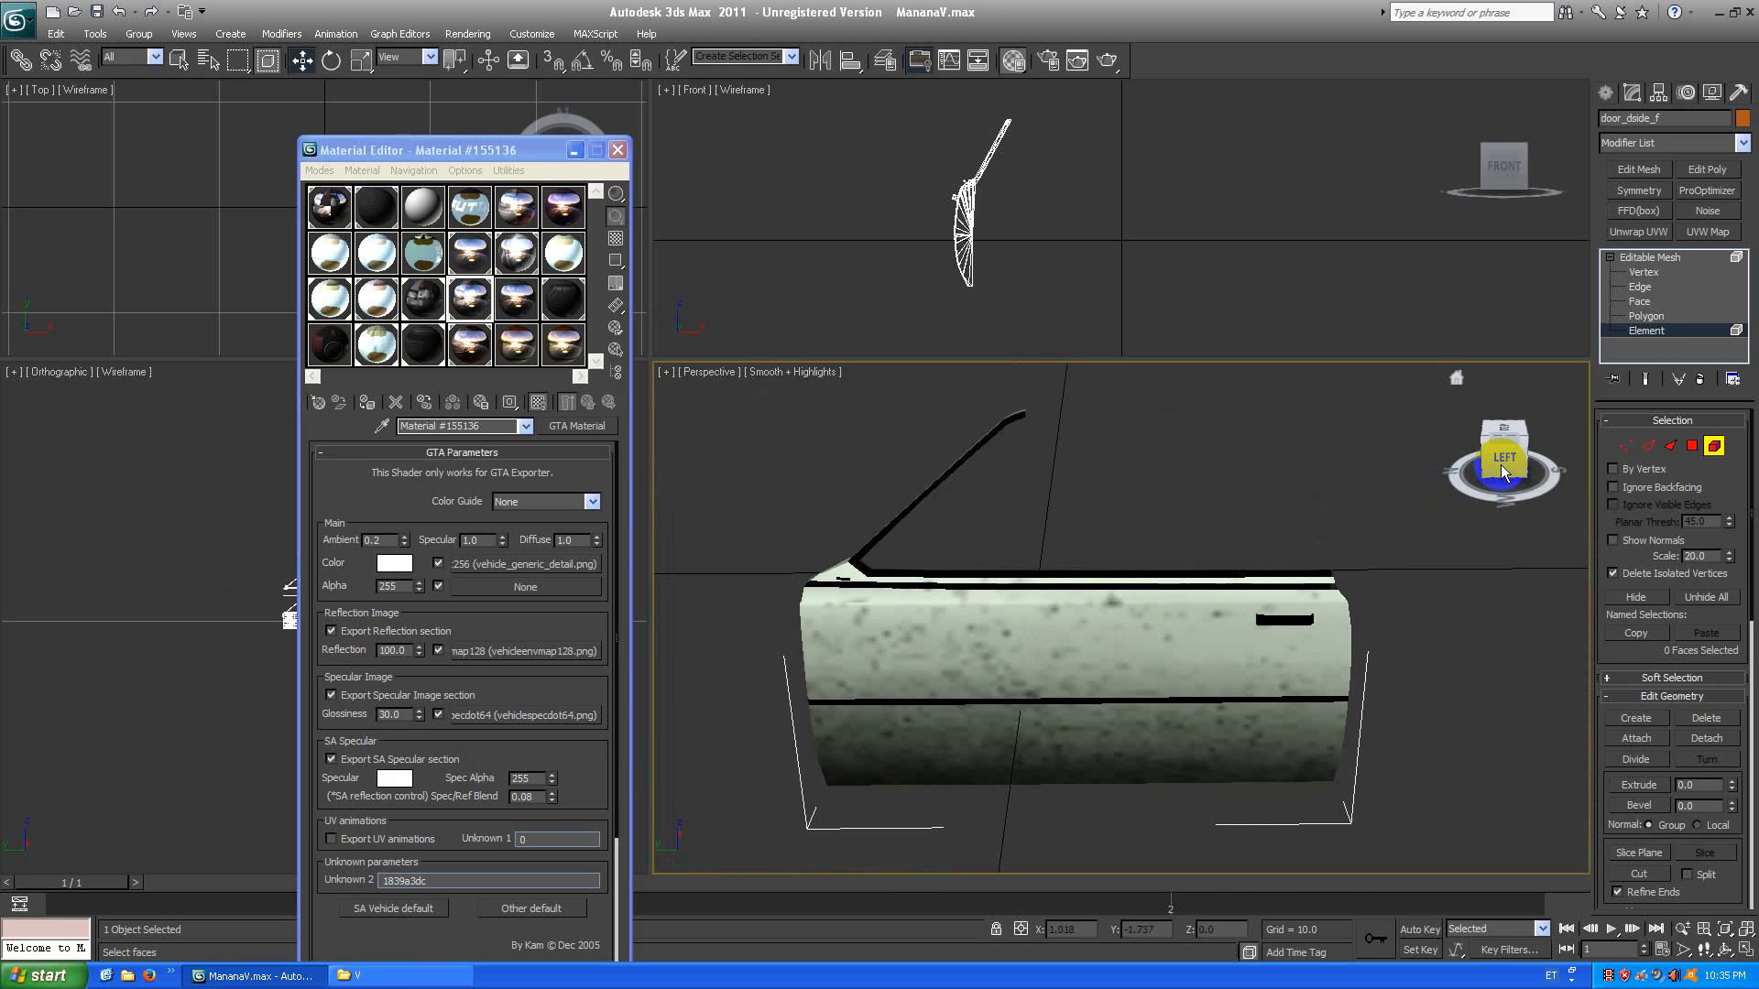
Undo the upward move of door_dside_f's trim elements, restoring them to the panel and keeping them selected.
{"action": "left_click_drag", "start_coordinate": [1500, 465], "coordinate": [1224, 687]}
{"action": "left_click", "coordinate": [1038, 709]}
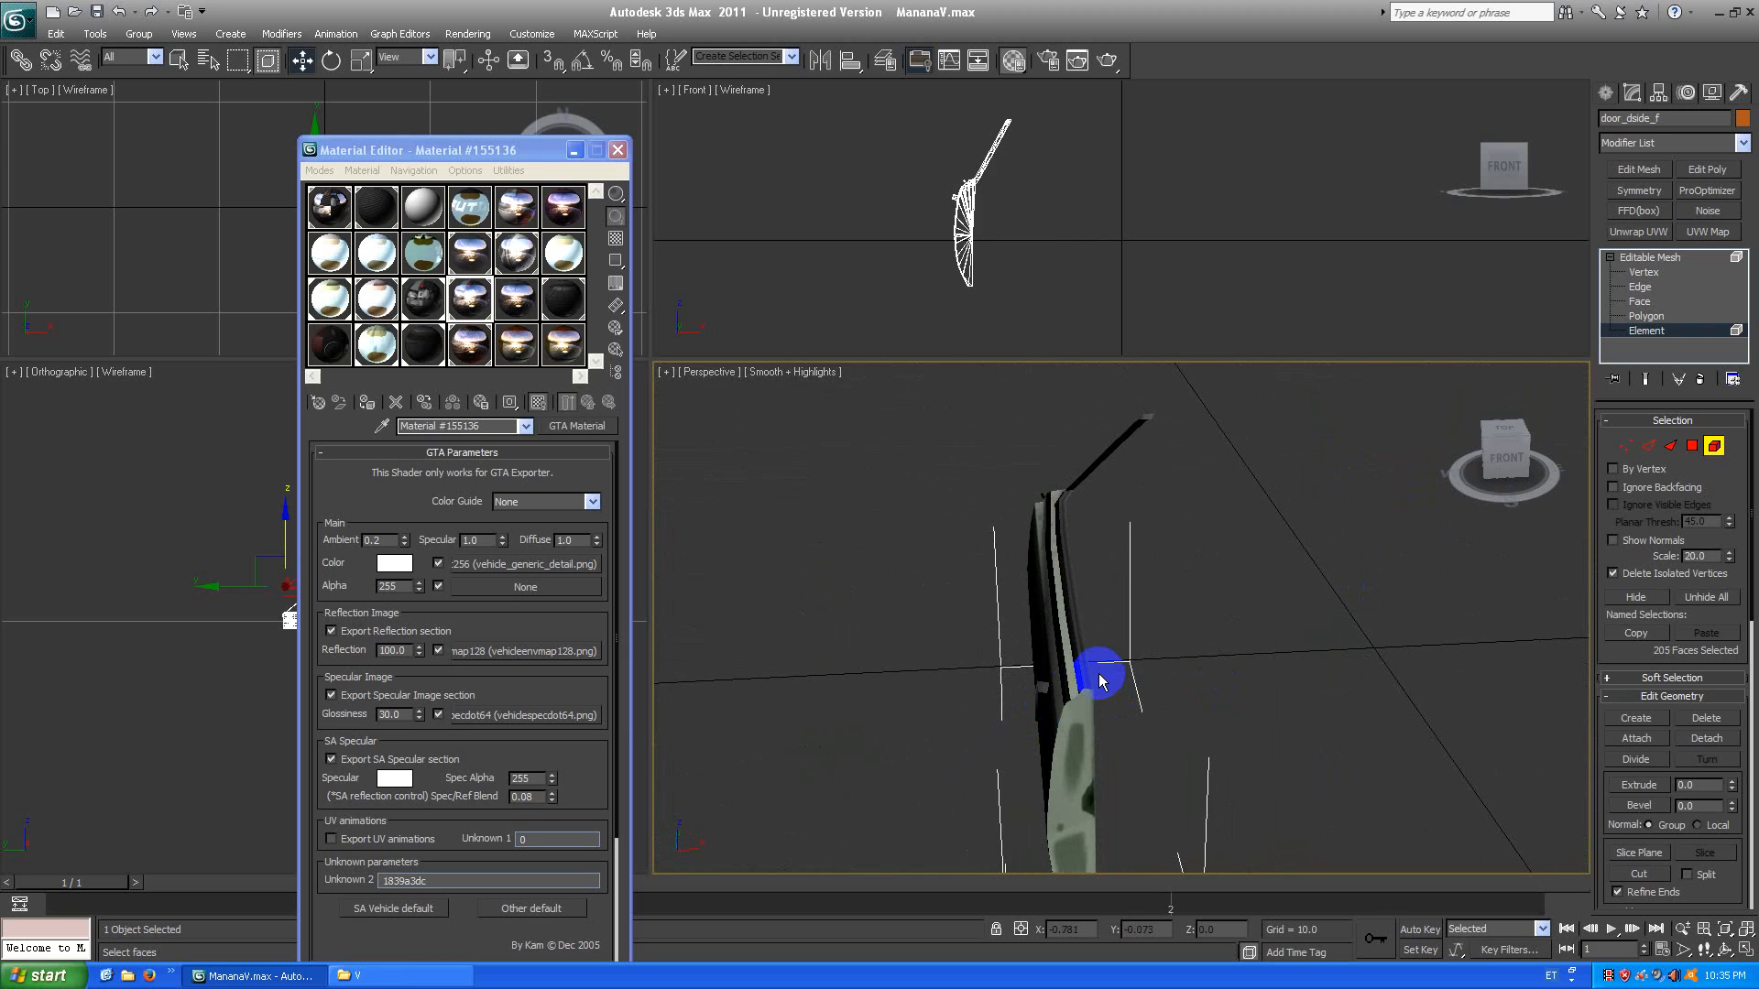
{"action": "key", "text": "ctrl+z"}
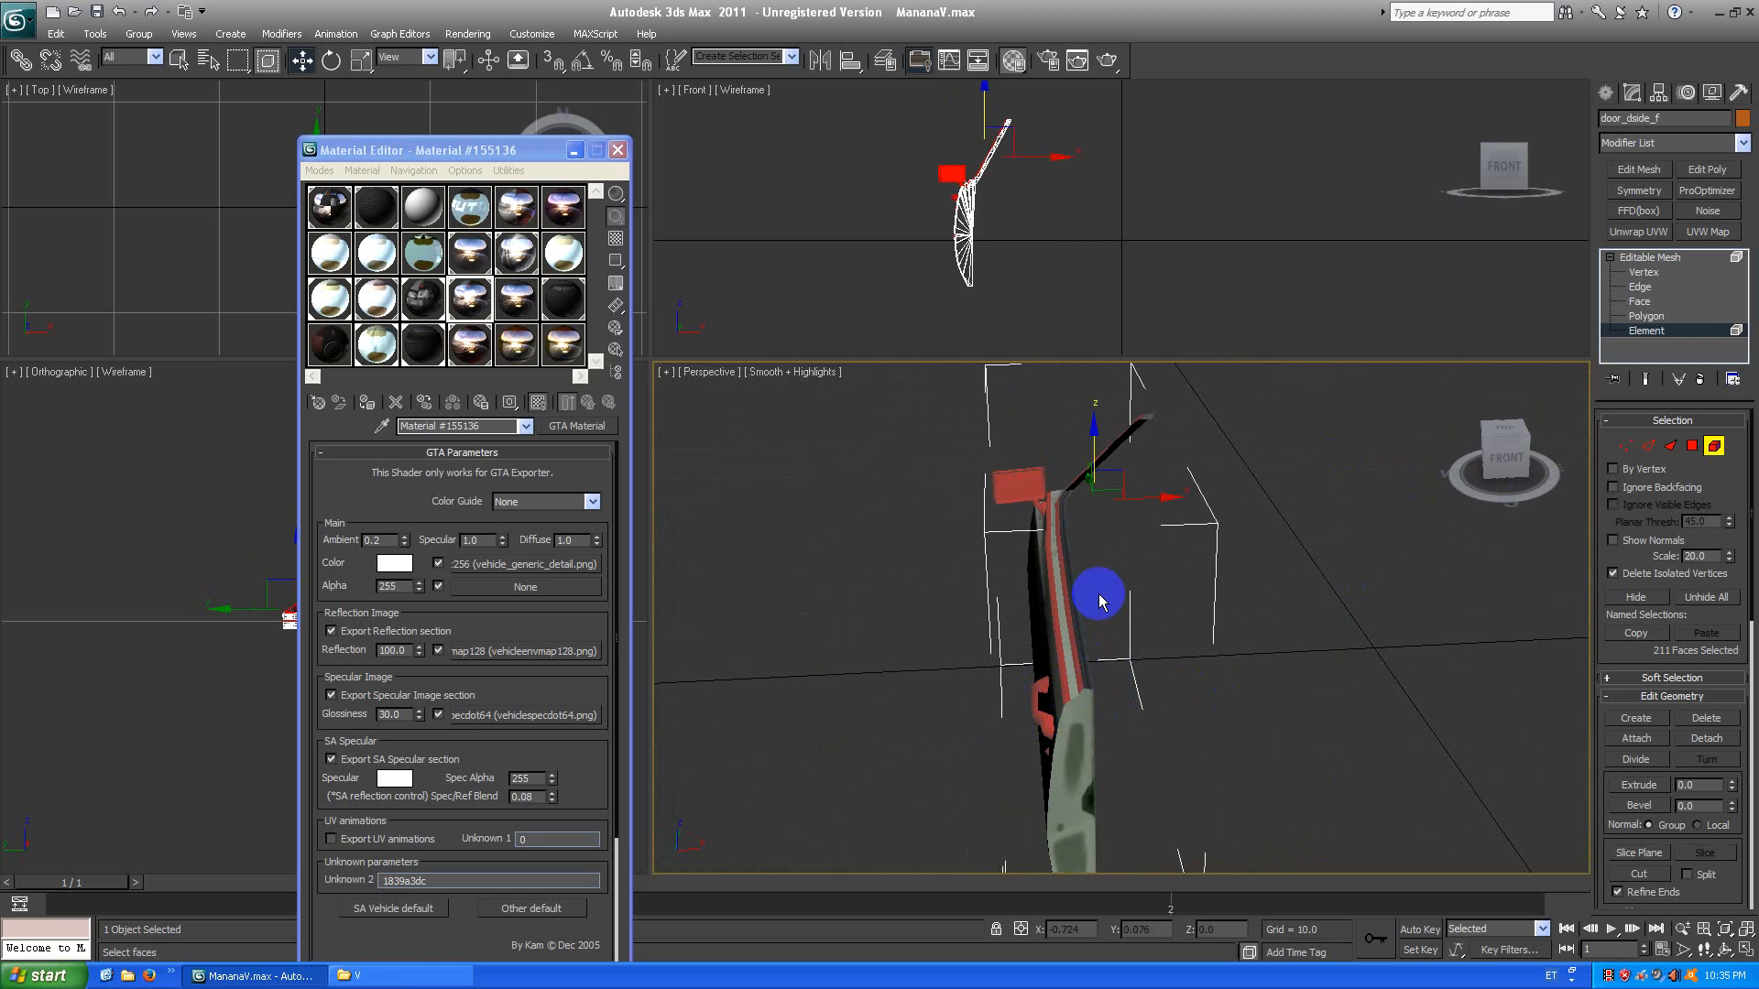
{"action": "left_click_drag", "start_coordinate": [1505, 455], "coordinate": [999, 444]}
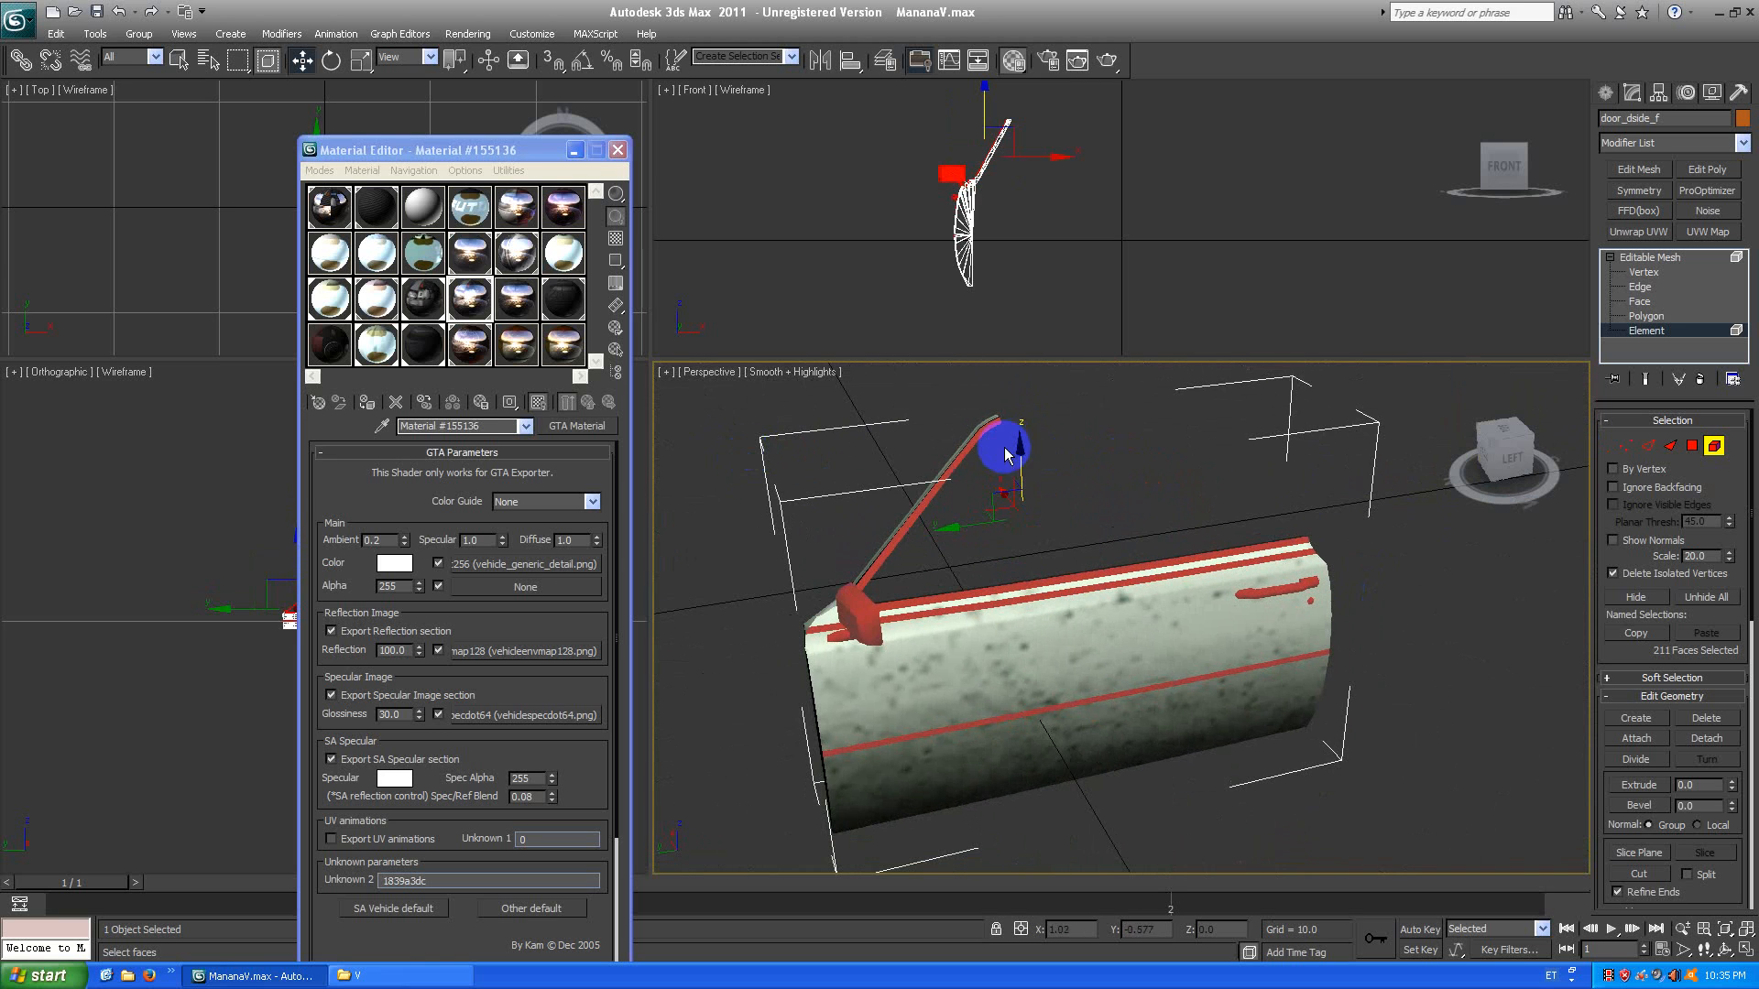
Move the selected trim elements down off the door, inspect the bare panel for leftover trim, and undo the move.
{"action": "left_click_drag", "start_coordinate": [1056, 596], "coordinate": [1080, 817]}
{"action": "left_click", "coordinate": [1415, 686]}
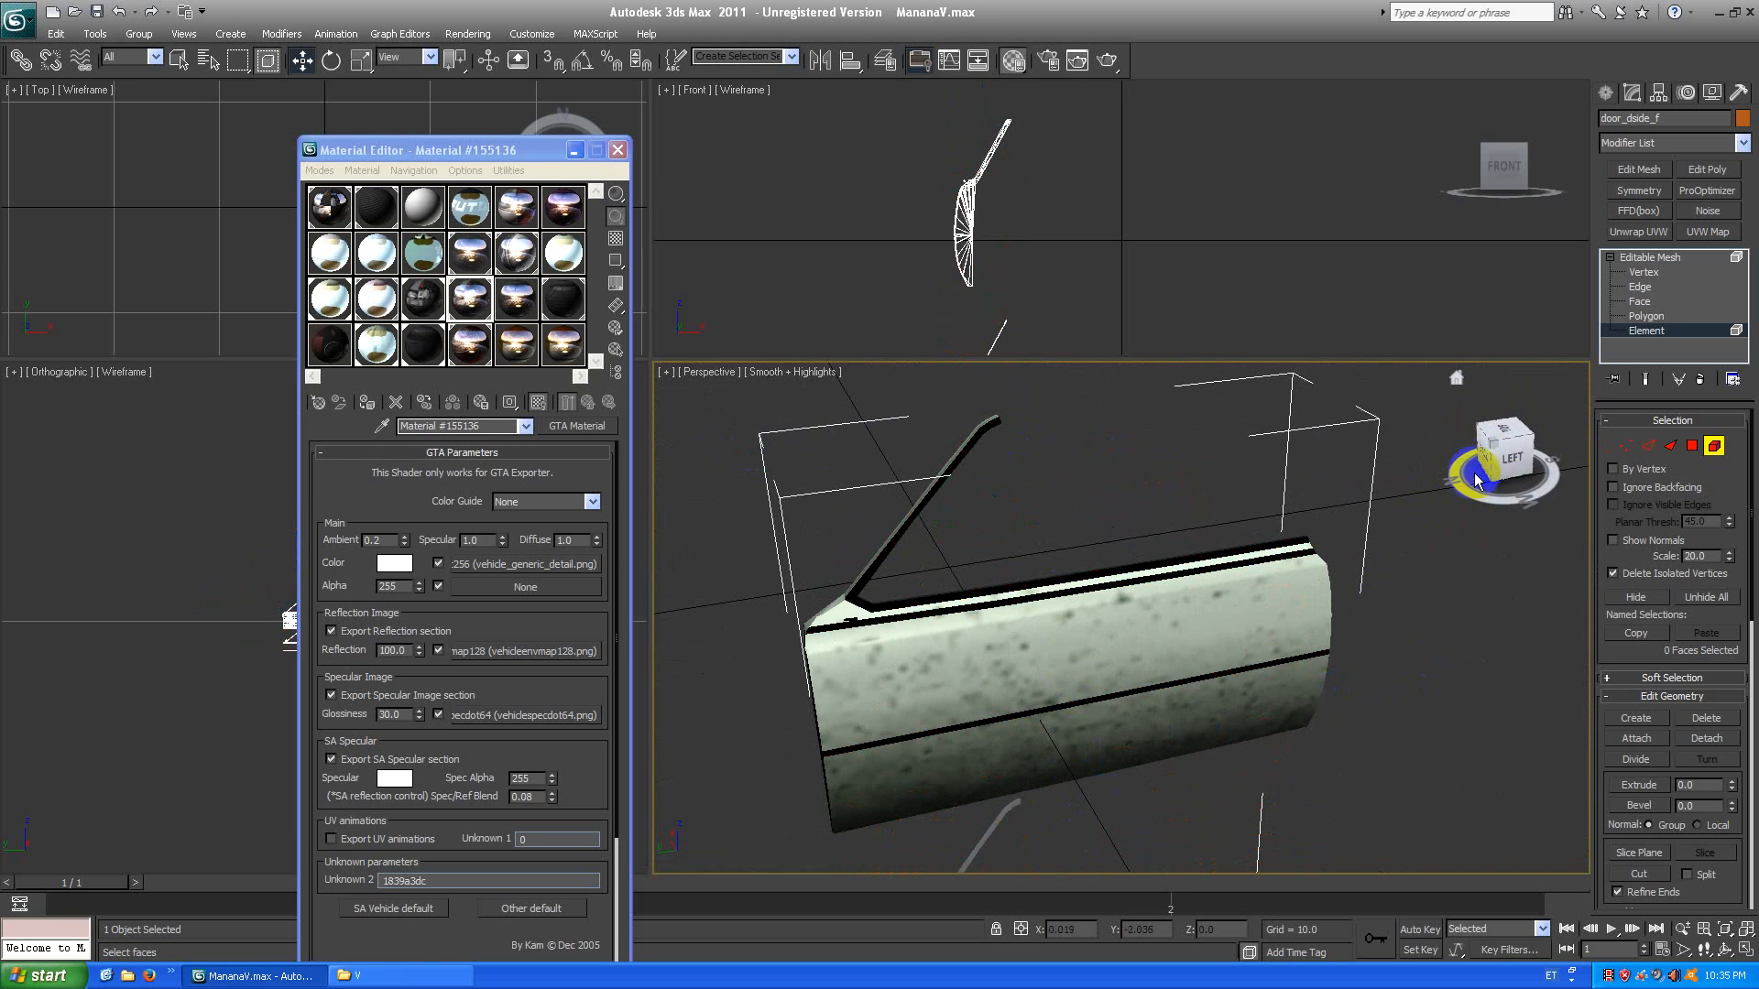
{"action": "left_click_drag", "start_coordinate": [1505, 447], "coordinate": [1410, 430]}
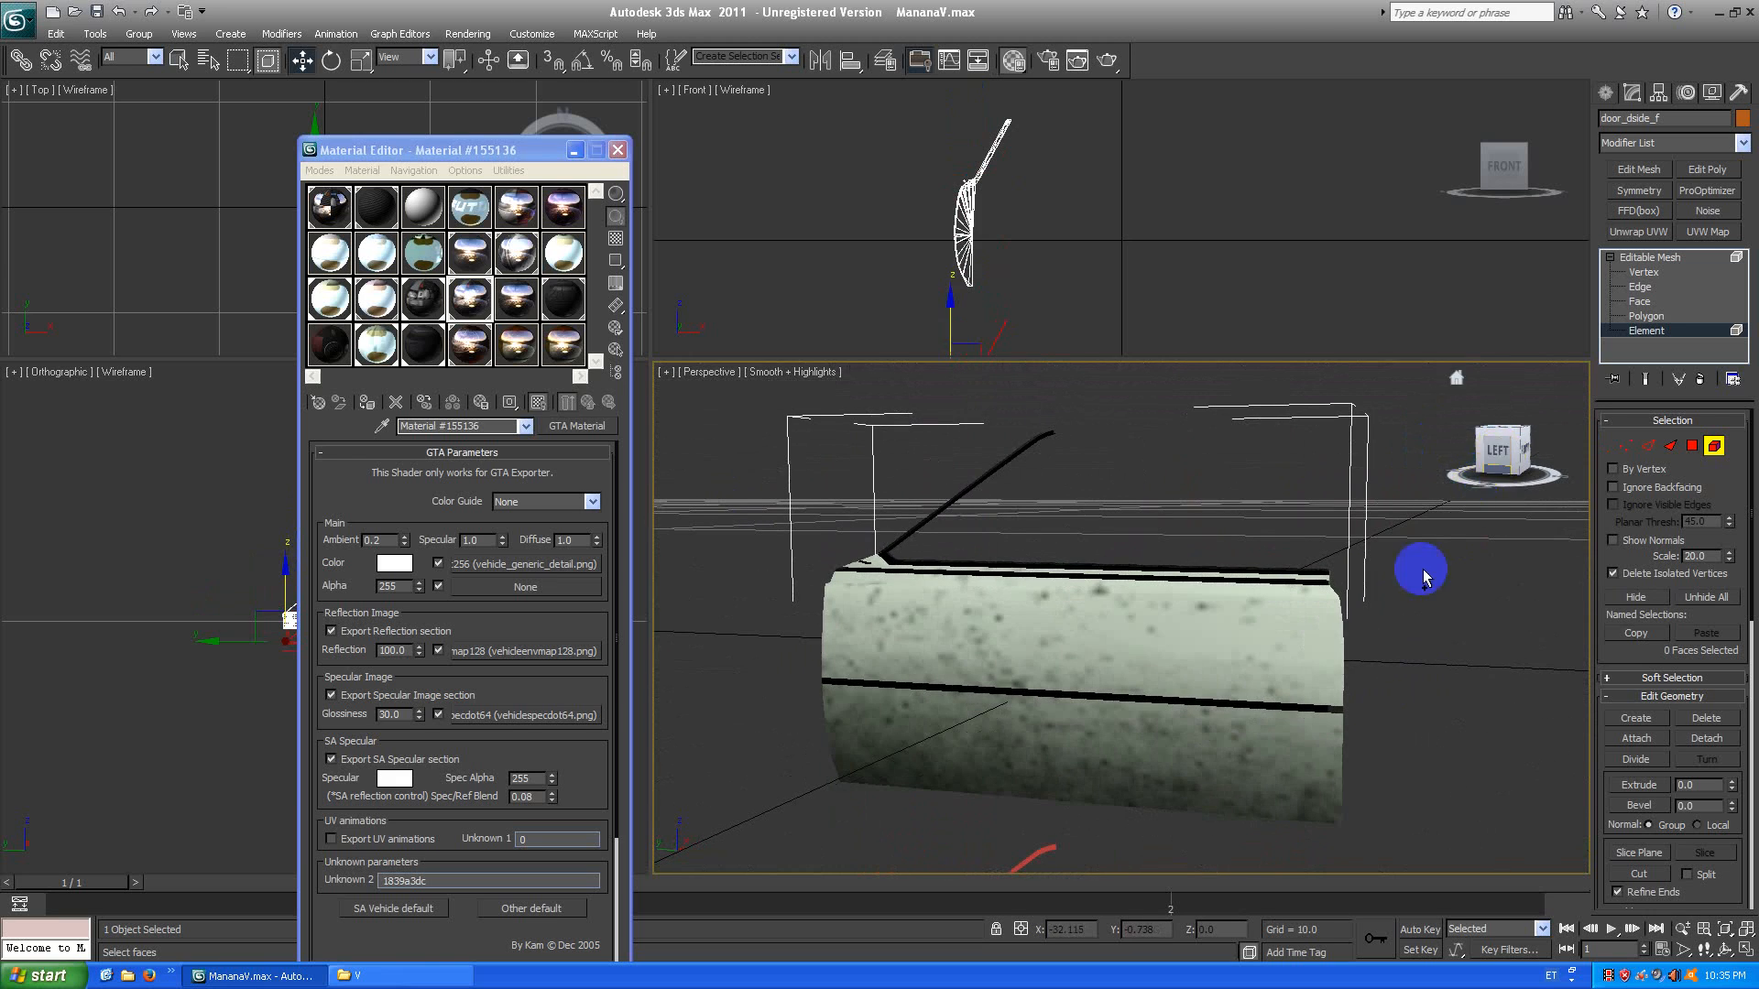
{"action": "left_click", "coordinate": [1360, 645]}
Detach the selected trim elements from door_dside_f as a separate object named Object001 and leave element mode.
{"action": "left_click", "coordinate": [1705, 739]}
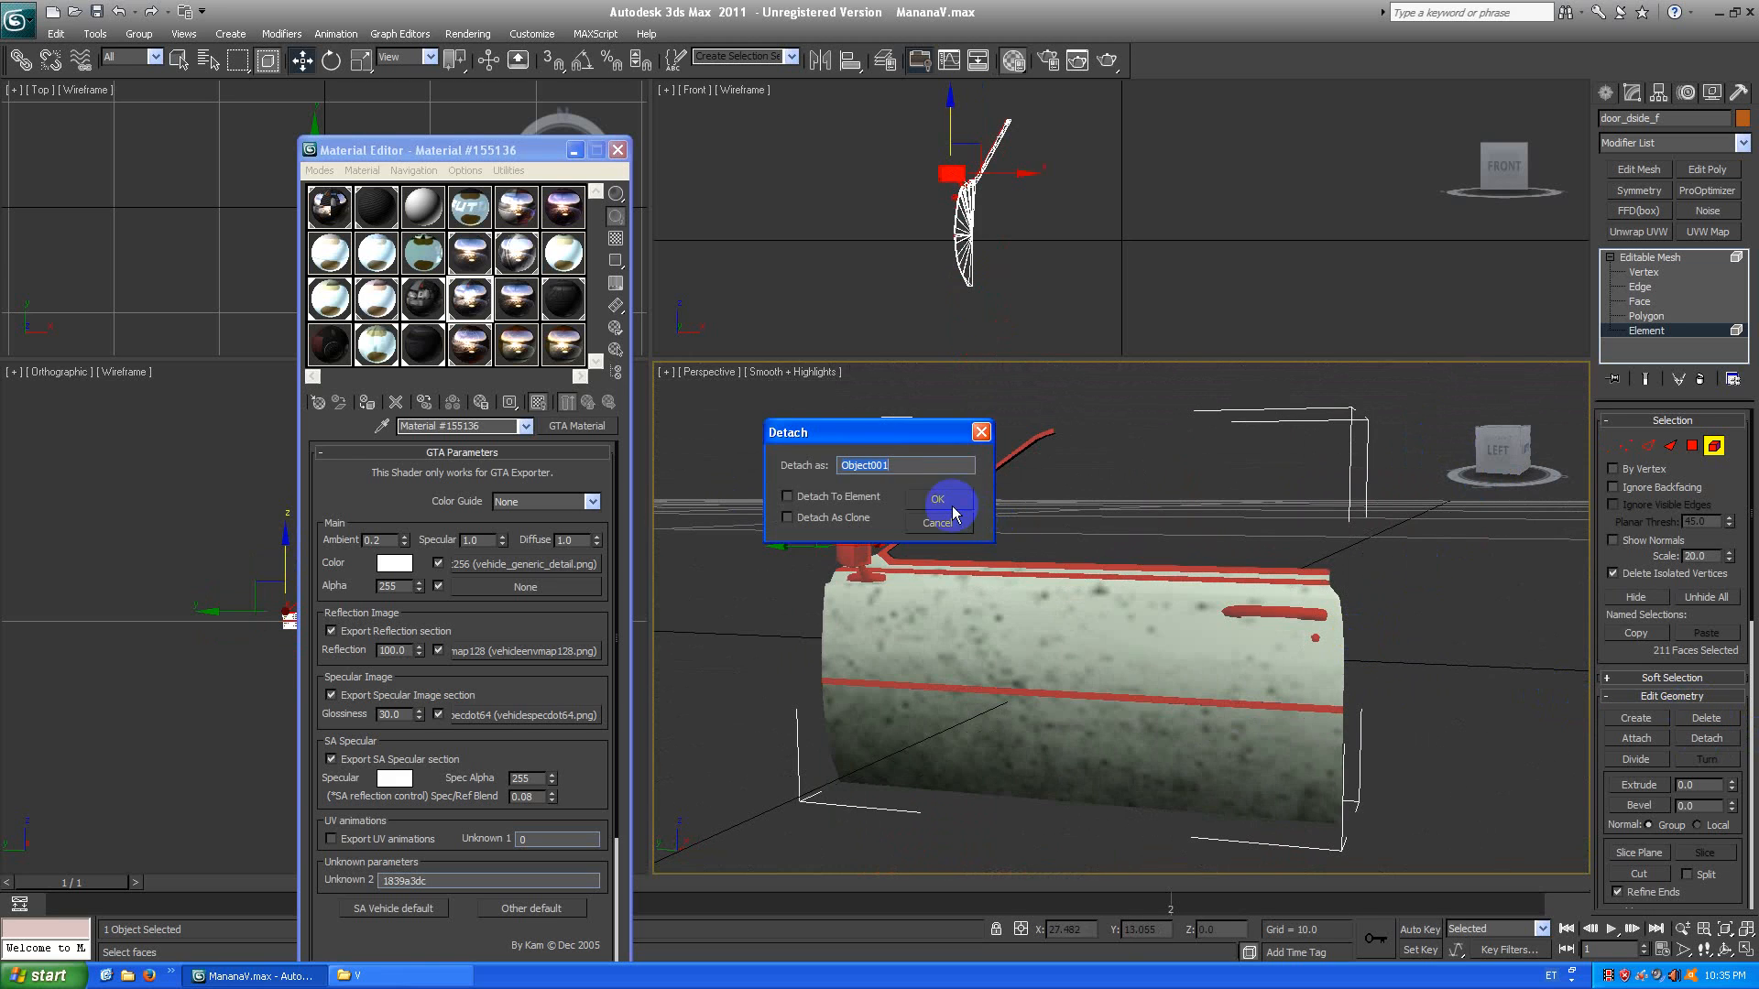
{"action": "left_click", "coordinate": [943, 503]}
{"action": "left_click", "coordinate": [1649, 258]}
Select the detached door trim, apply Material #155136 to it, and deselect it.
{"action": "left_click", "coordinate": [1281, 610]}
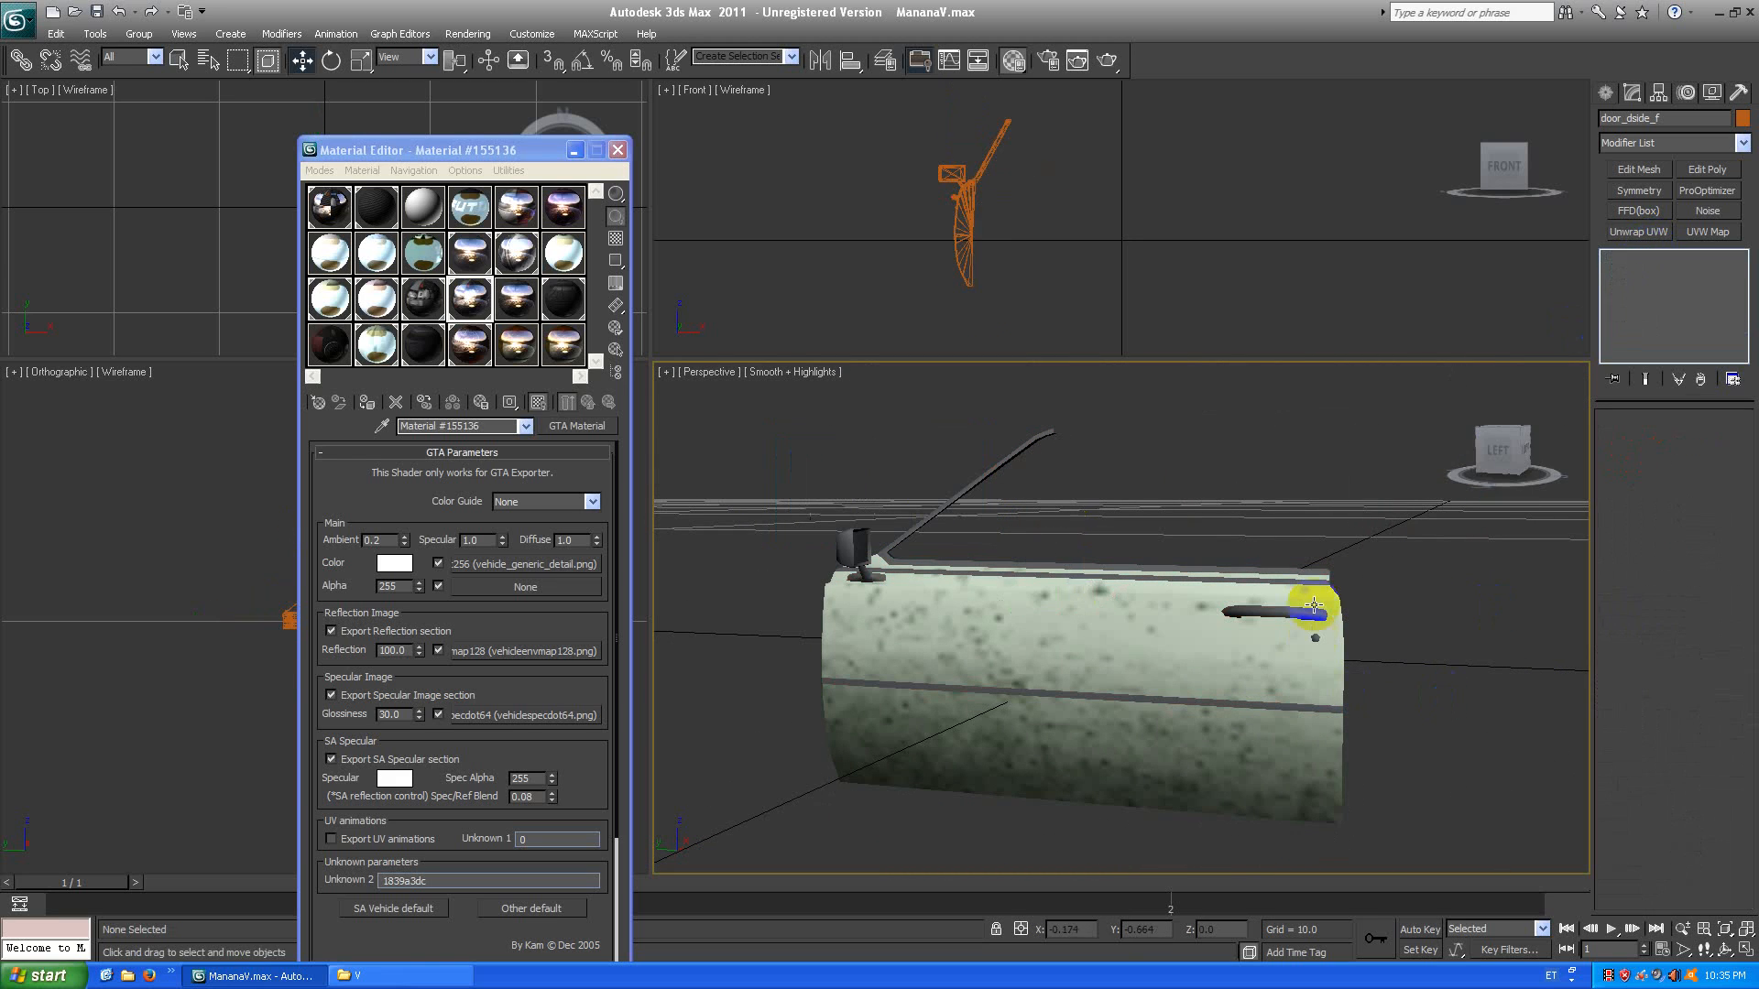
{"action": "left_click_drag", "start_coordinate": [502, 302], "coordinate": [470, 259]}
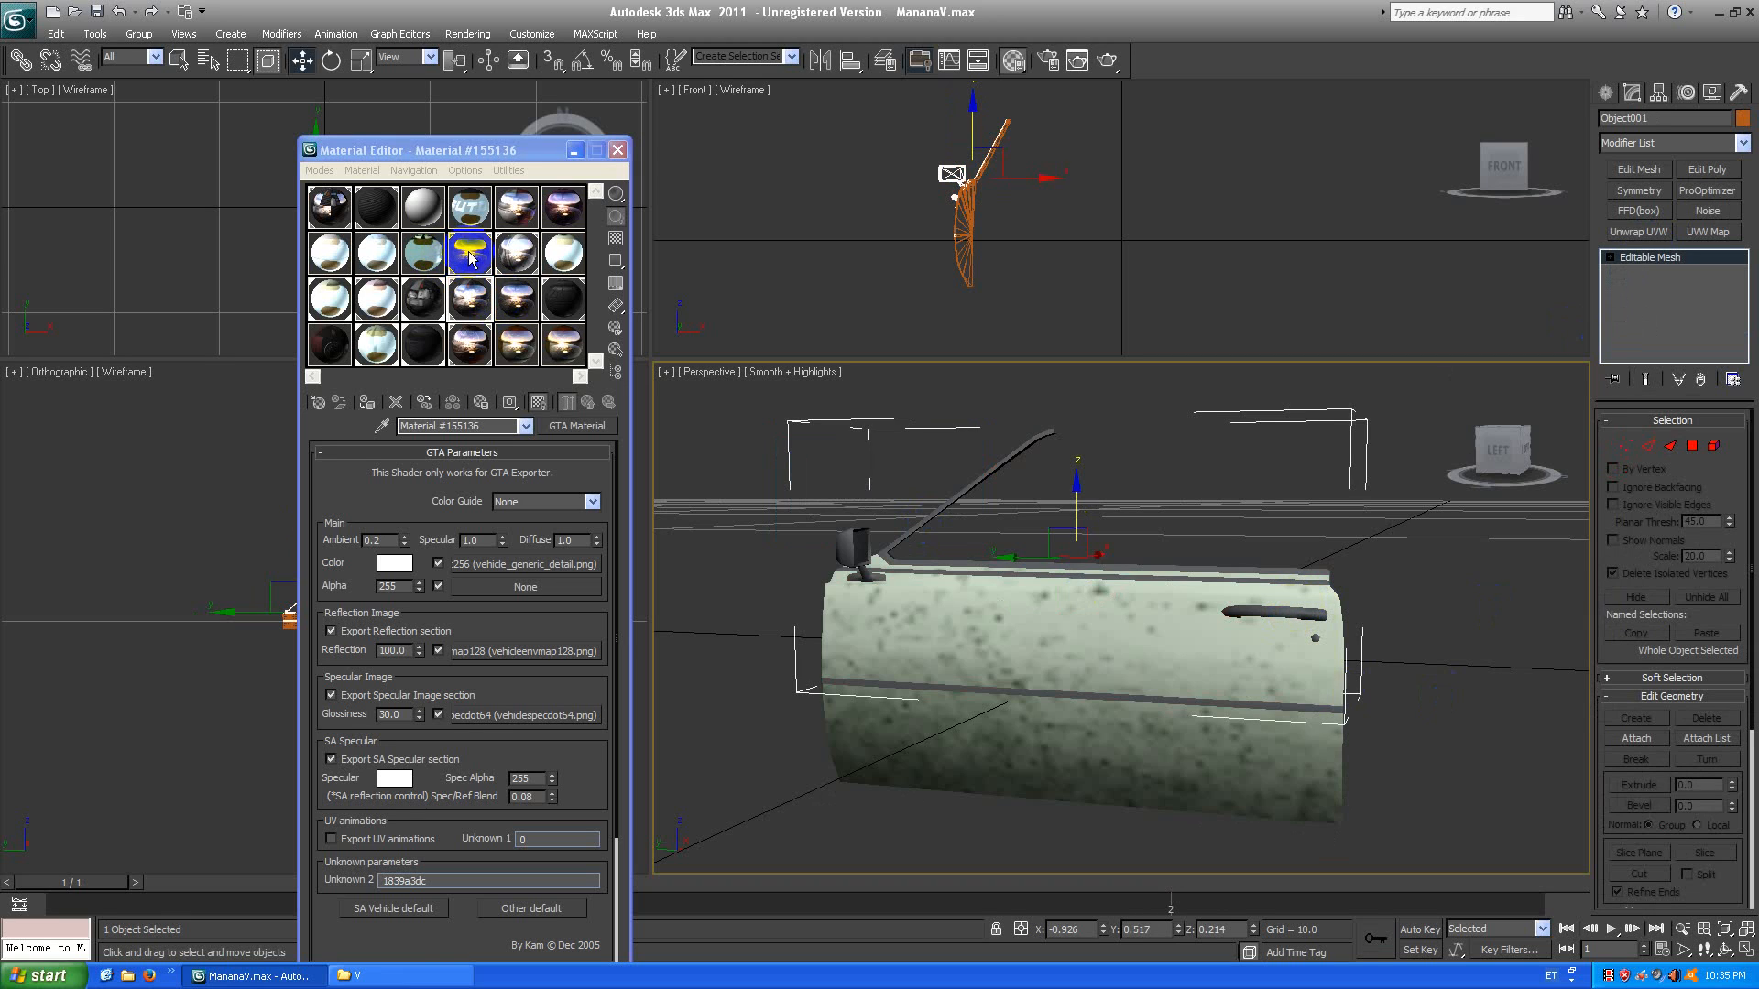
{"action": "left_click_drag", "start_coordinate": [441, 316], "coordinate": [470, 305]}
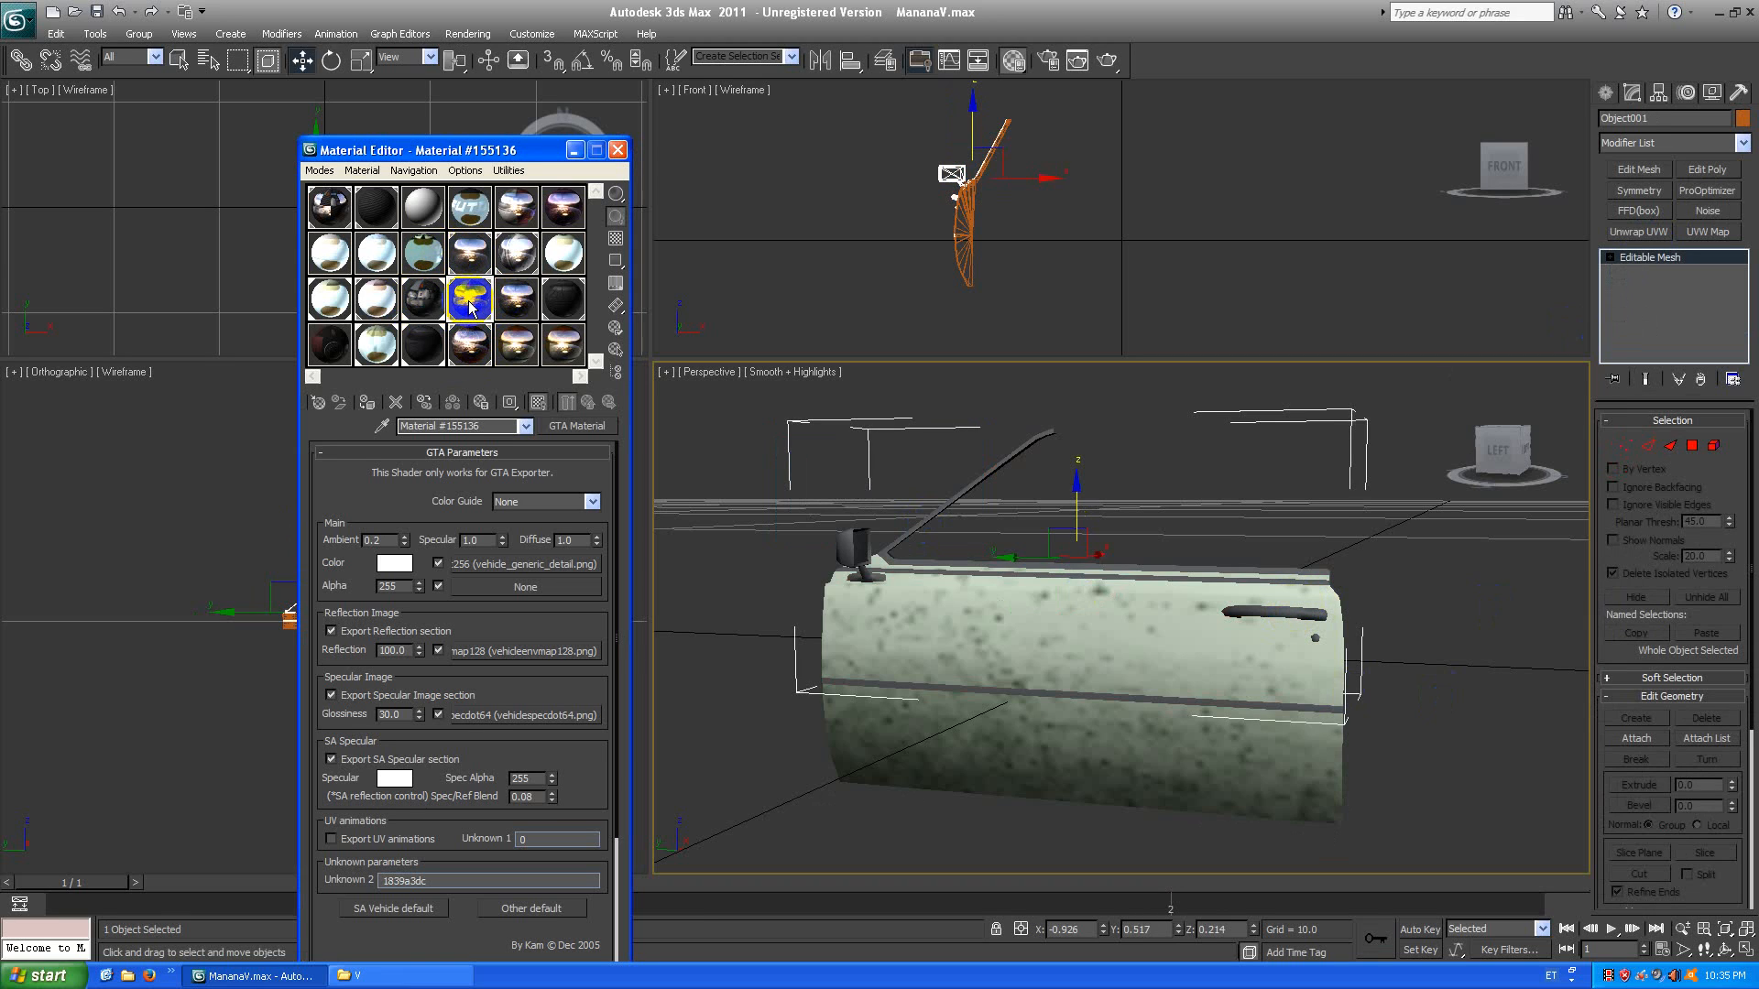
{"action": "left_click", "coordinate": [539, 404]}
{"action": "left_click", "coordinate": [1527, 542]}
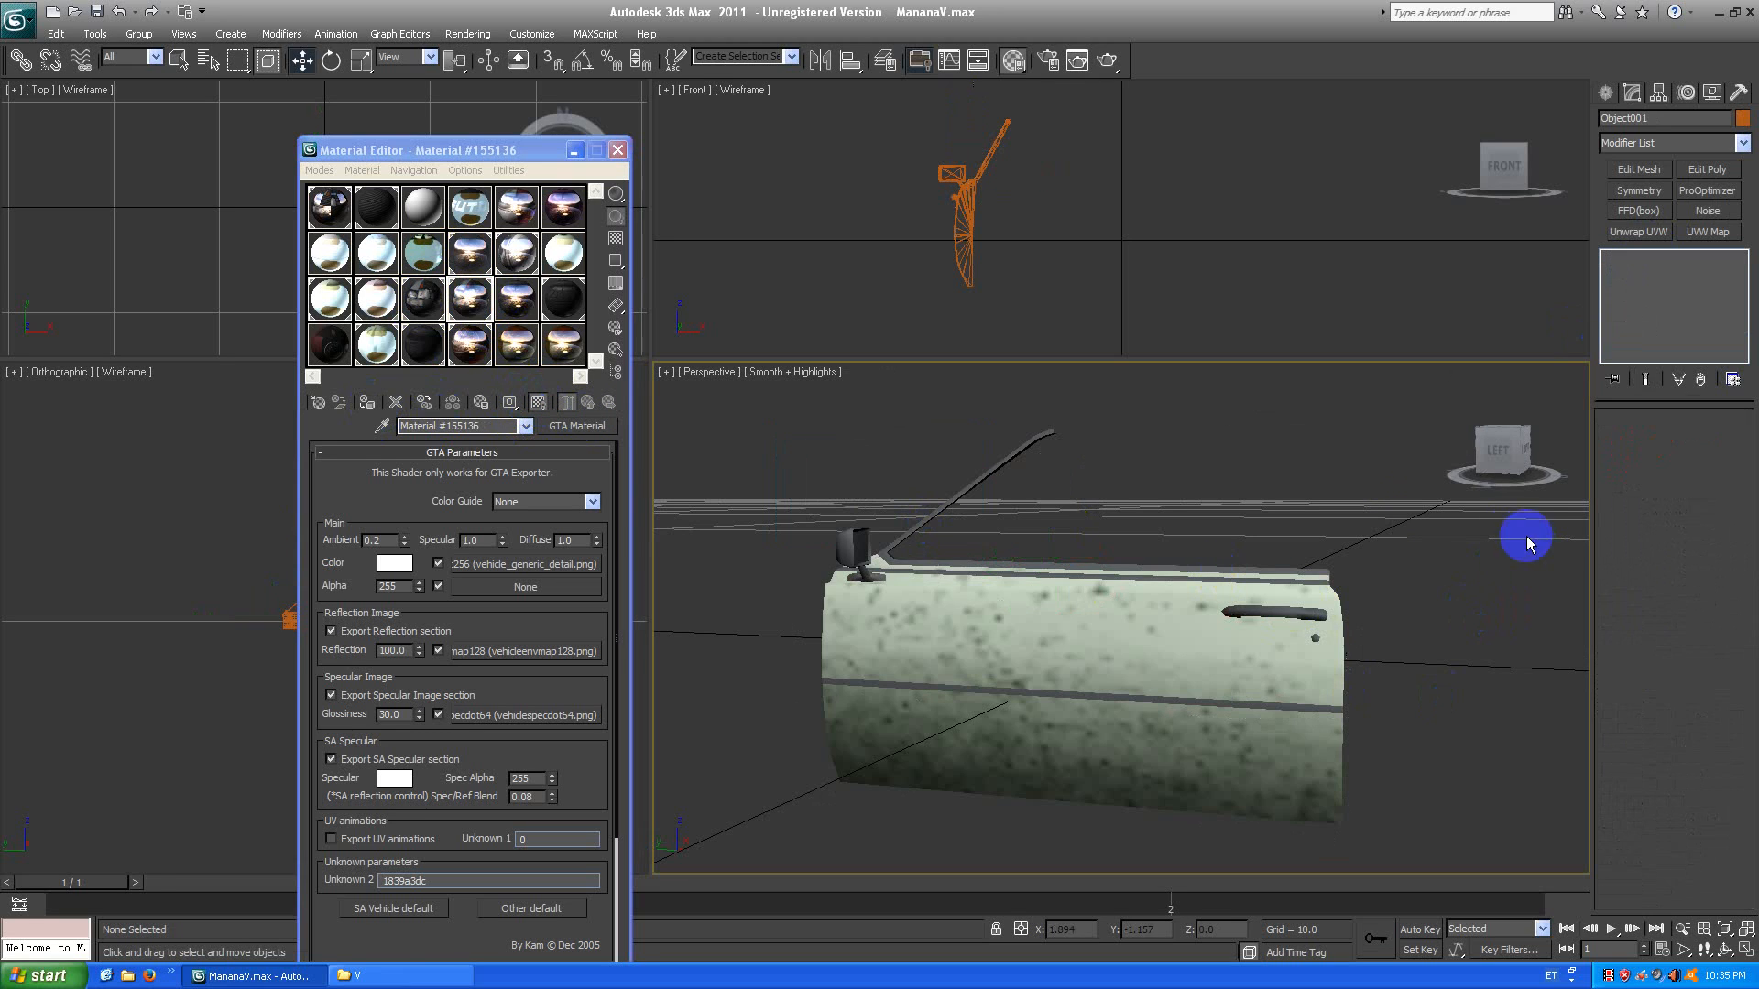
{"action": "left_click_drag", "start_coordinate": [1524, 458], "coordinate": [988, 587]}
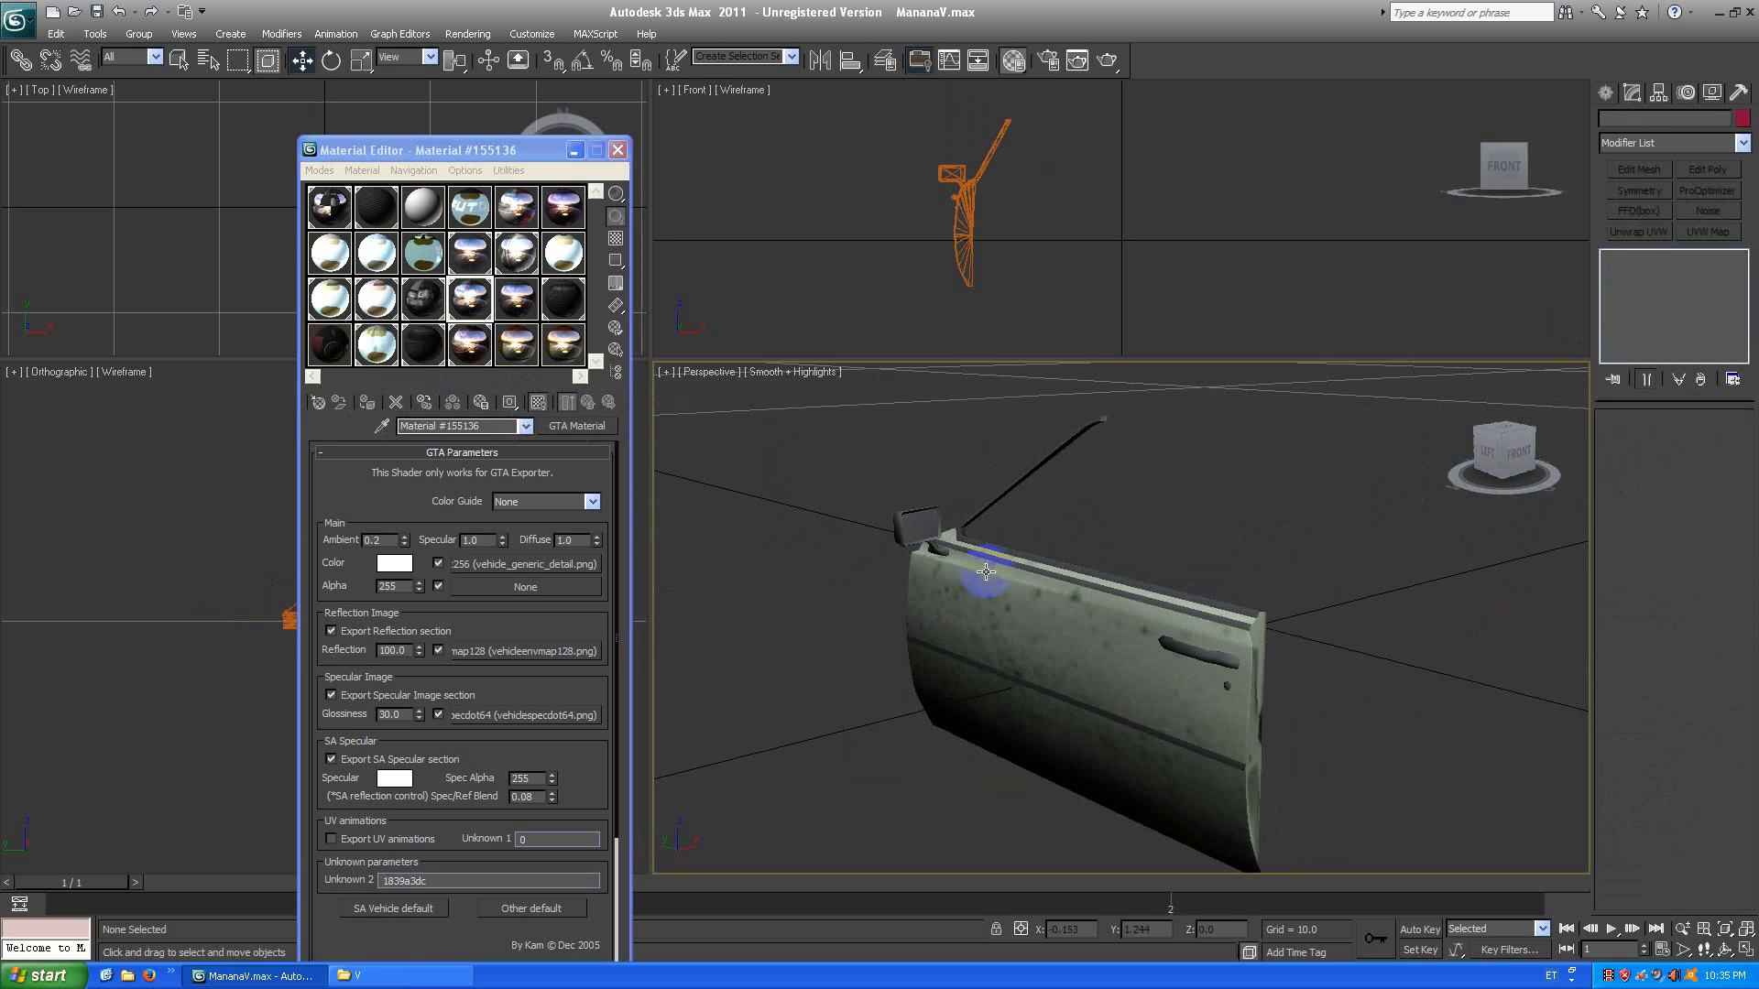
{"action": "left_click", "coordinate": [984, 573]}
{"action": "left_click", "coordinate": [1610, 257]}
{"action": "left_click", "coordinate": [1646, 330]}
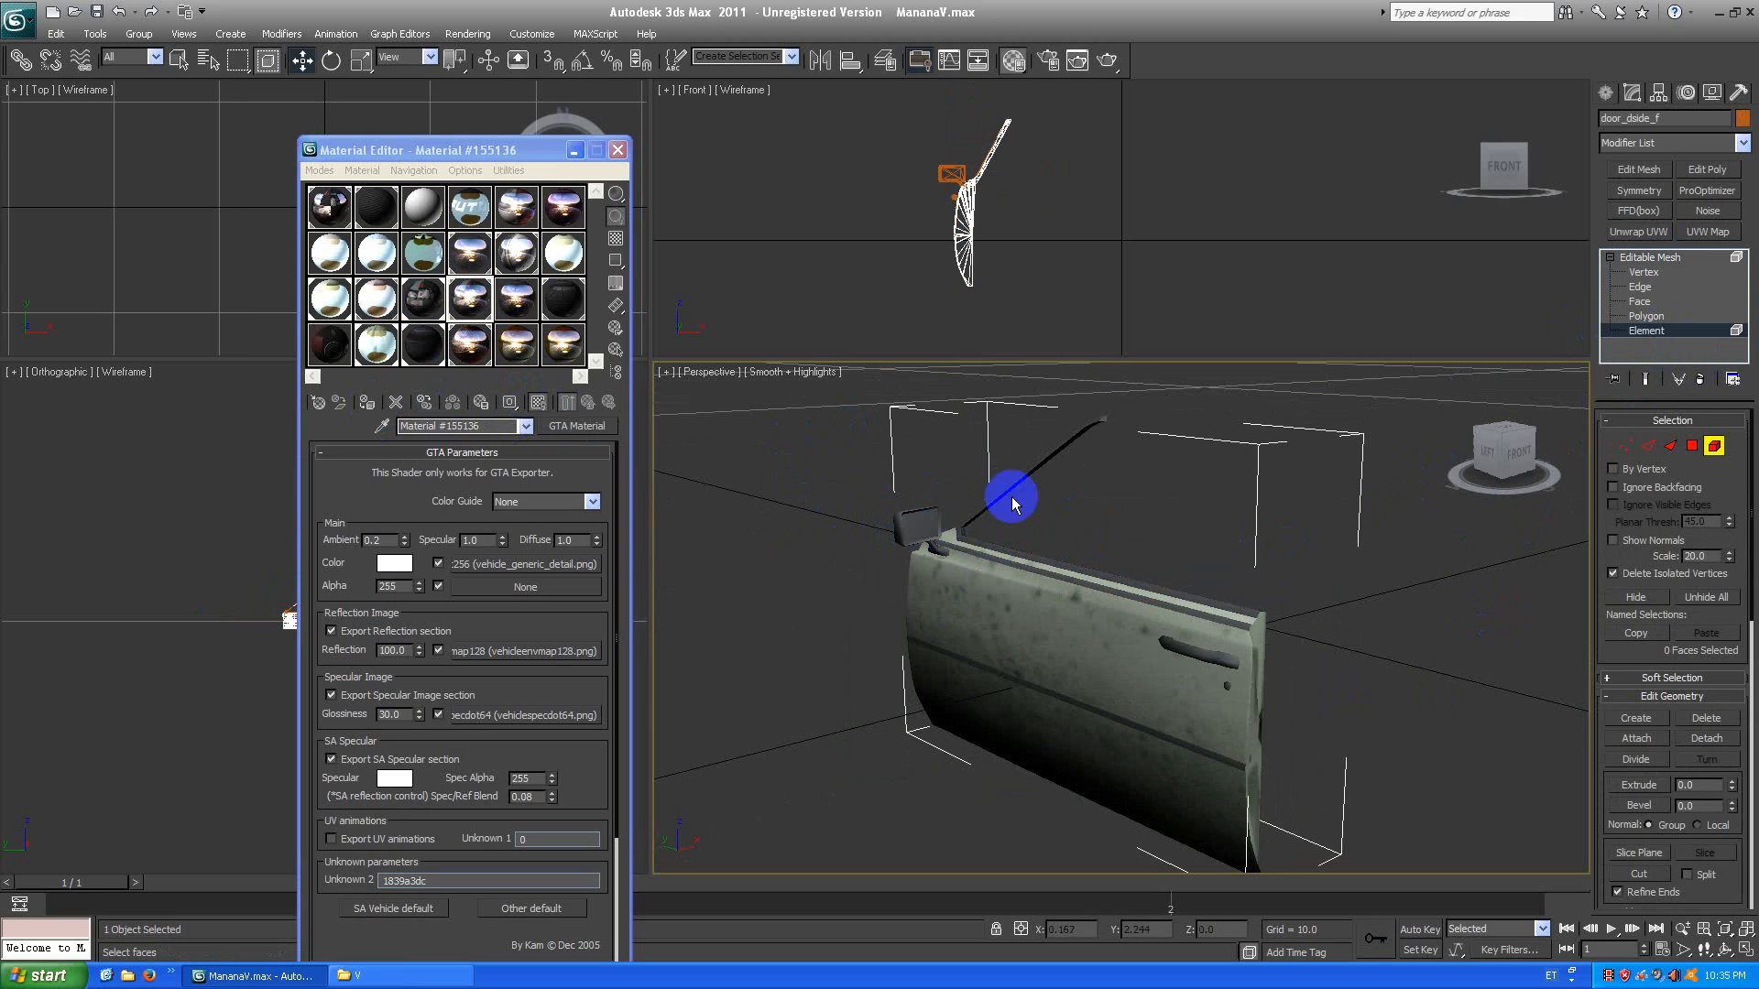
{"action": "left_click", "coordinate": [1621, 257]}
{"action": "left_click", "coordinate": [1353, 733]}
In element mode, select Object001's mirror glass, detach it as its own object, and leave element mode.
{"action": "left_click", "coordinate": [922, 516]}
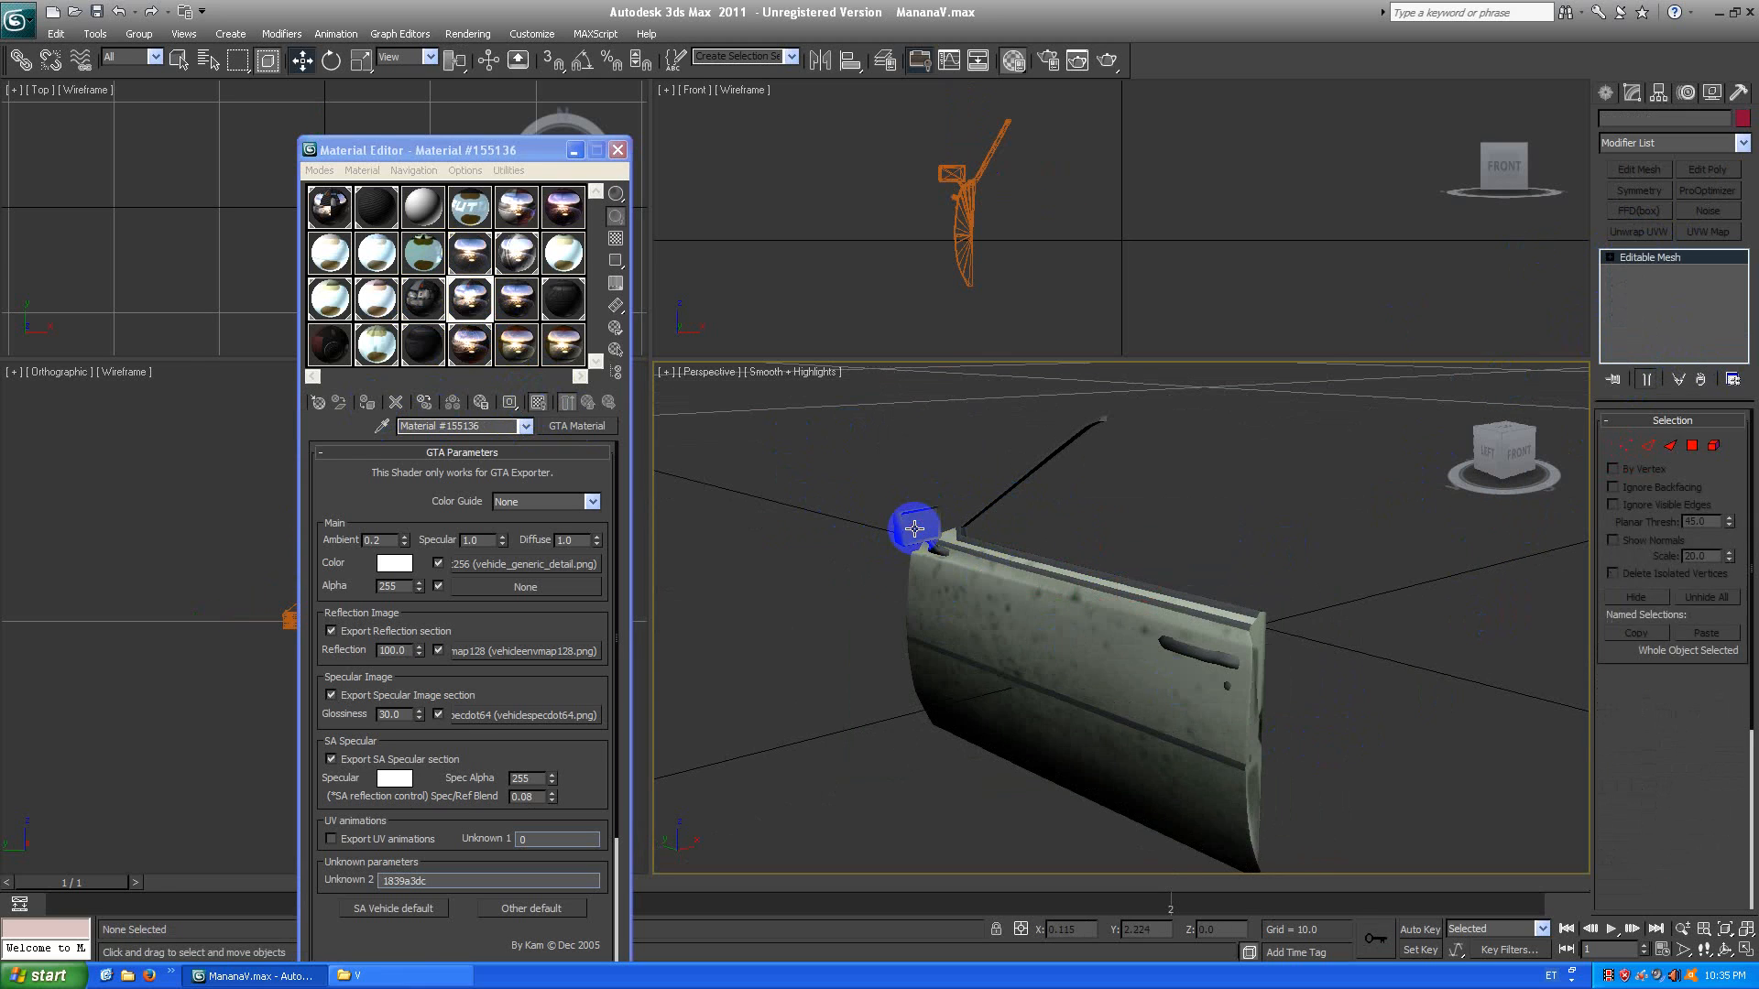
{"action": "left_click", "coordinate": [1610, 258]}
{"action": "left_click", "coordinate": [1646, 330]}
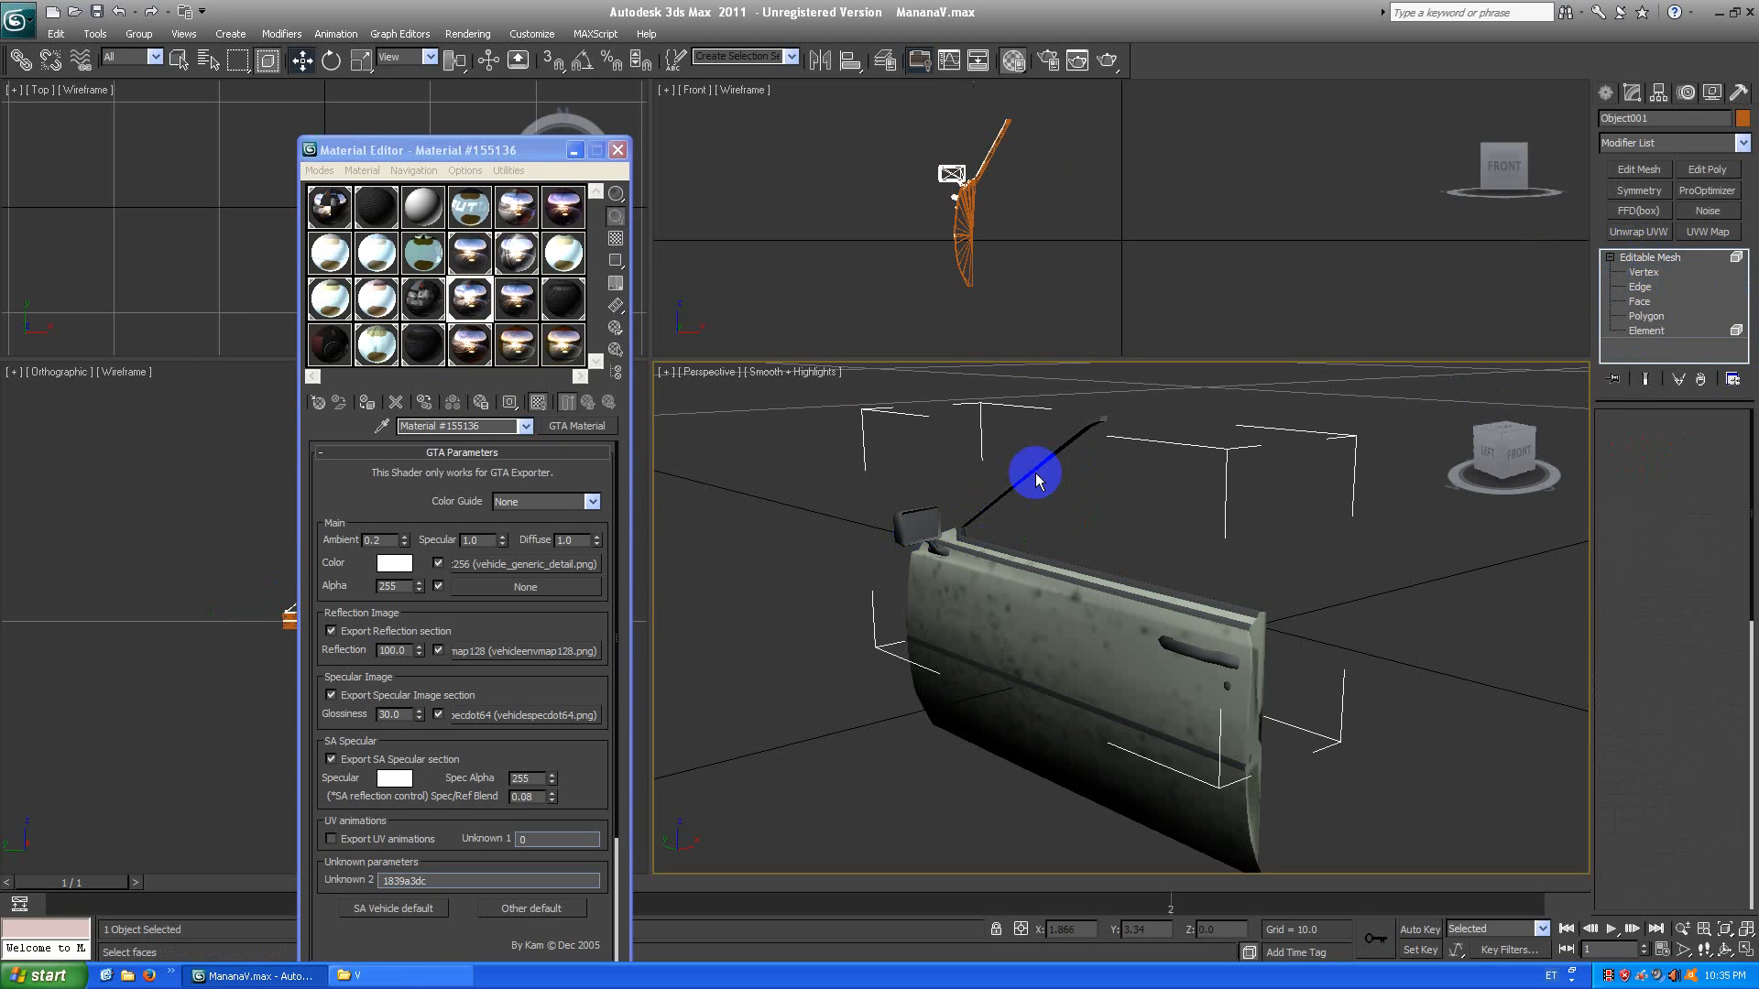
{"action": "left_click", "coordinate": [915, 531]}
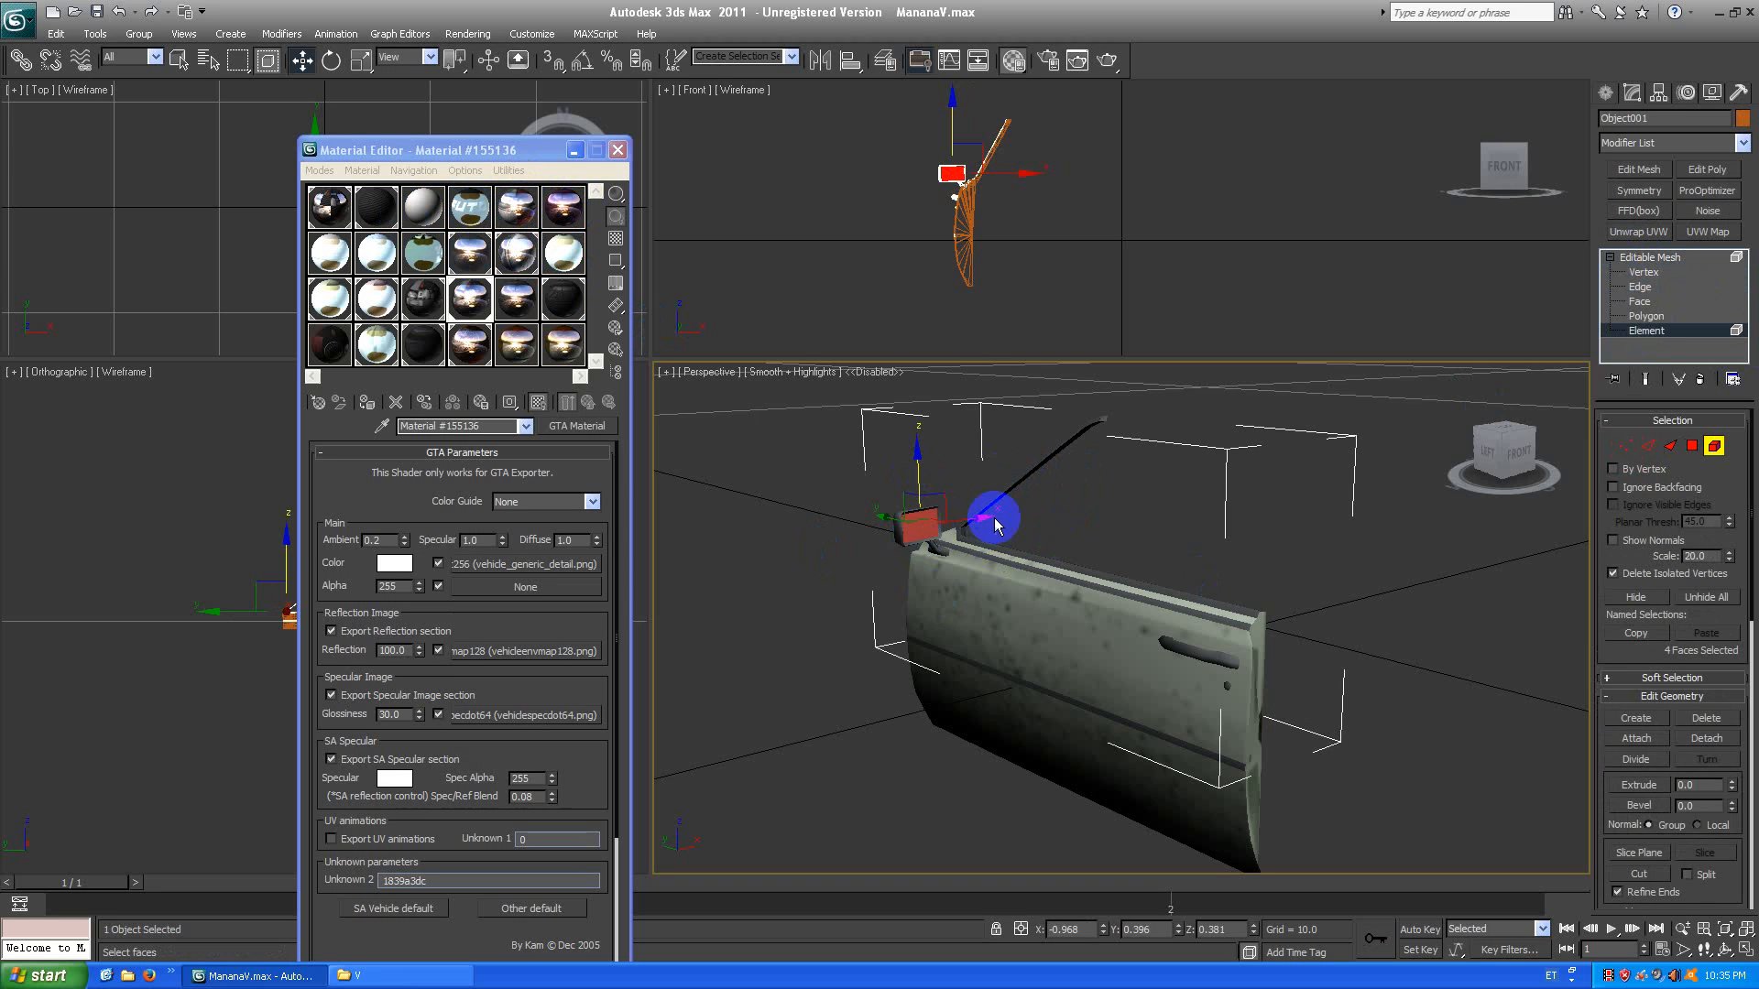
{"action": "key", "text": "d"}
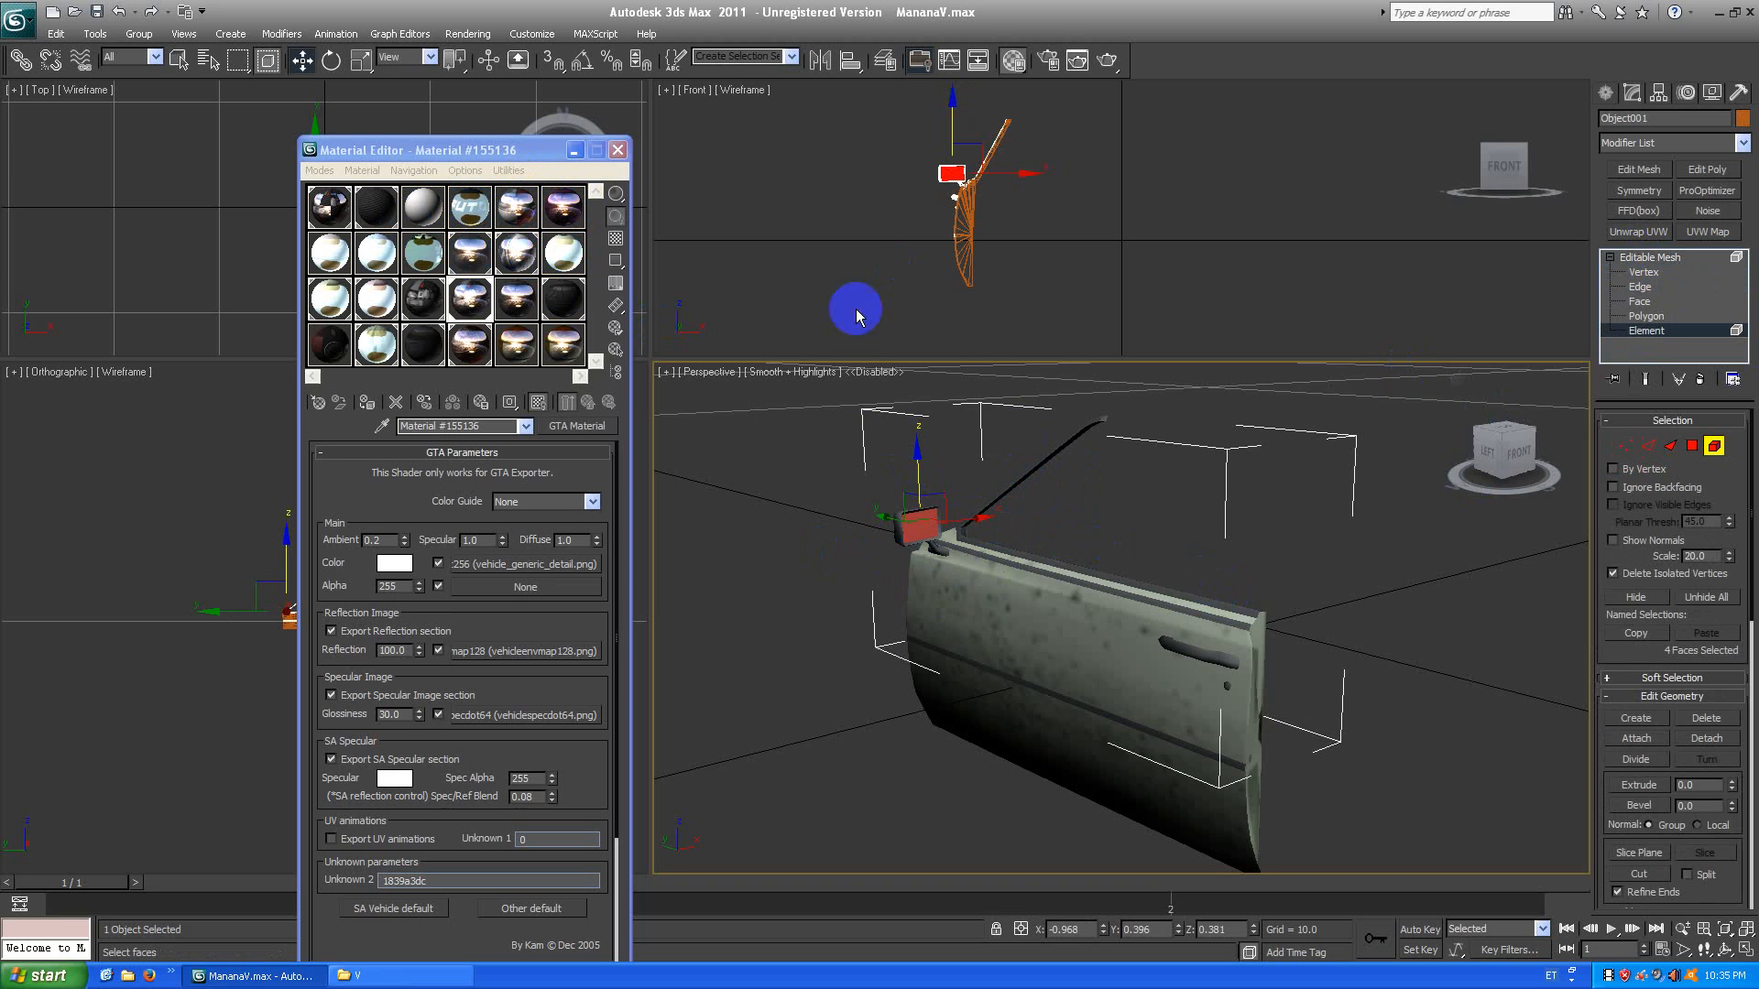
{"action": "left_click", "coordinate": [1706, 738]}
{"action": "left_click", "coordinate": [914, 476]}
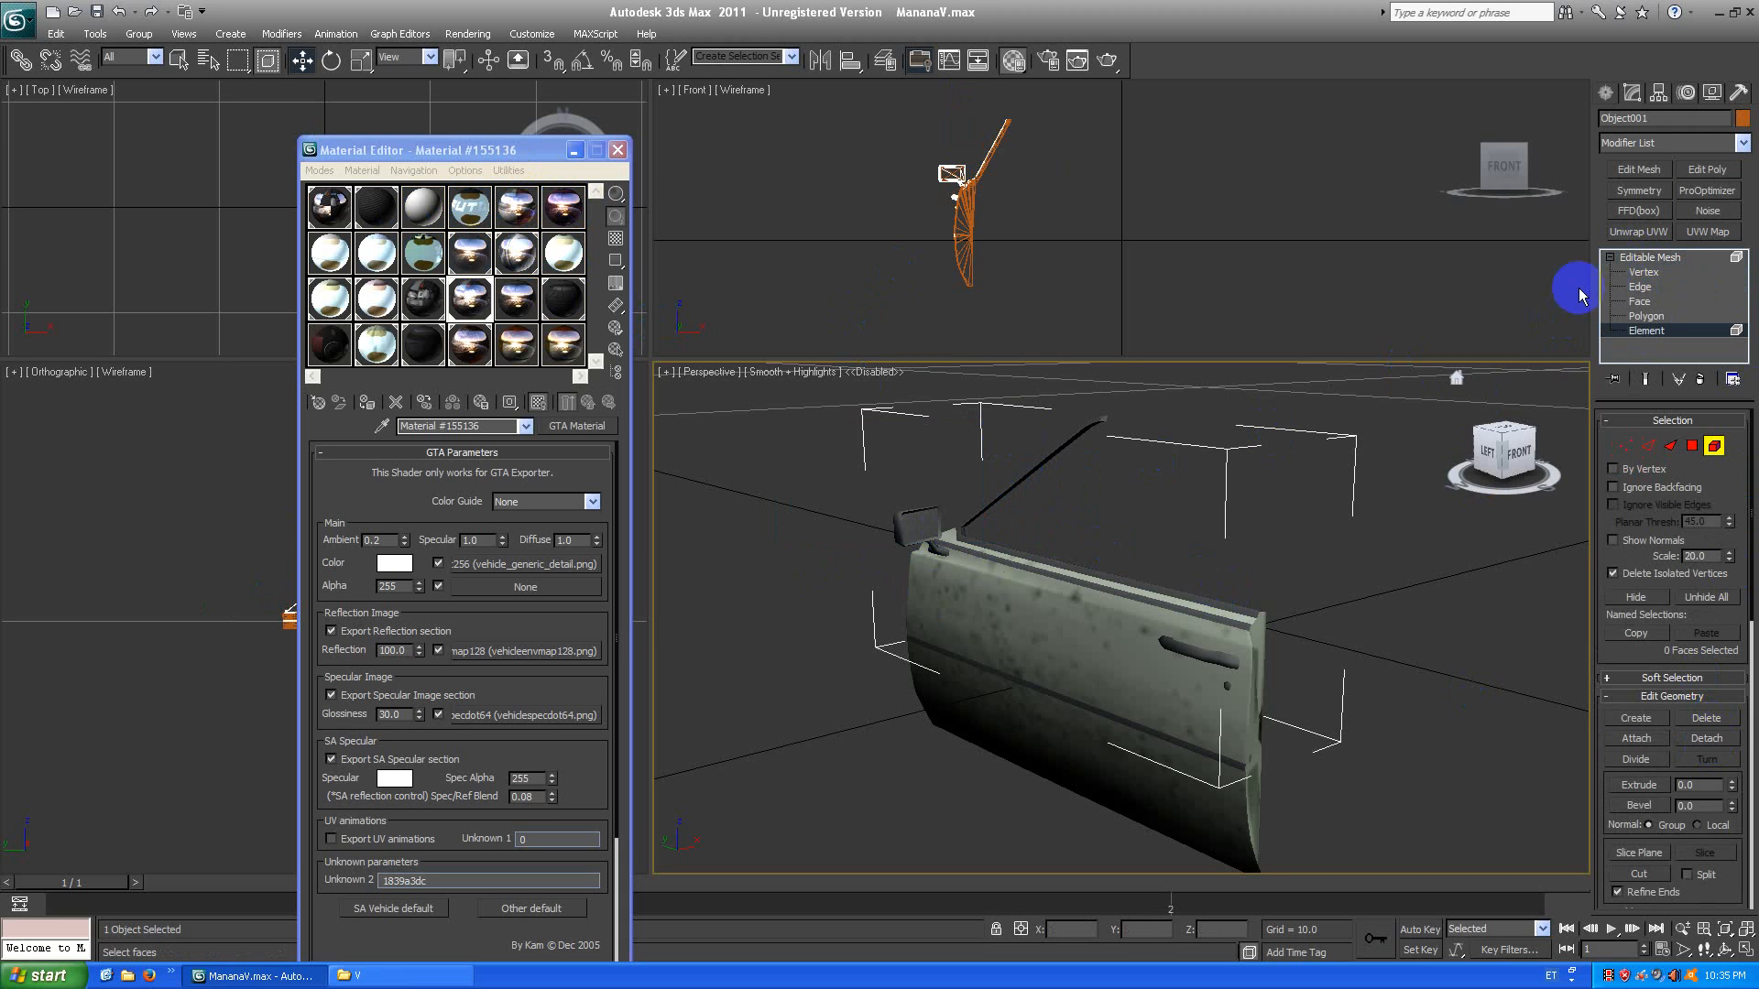
{"action": "left_click", "coordinate": [1648, 257]}
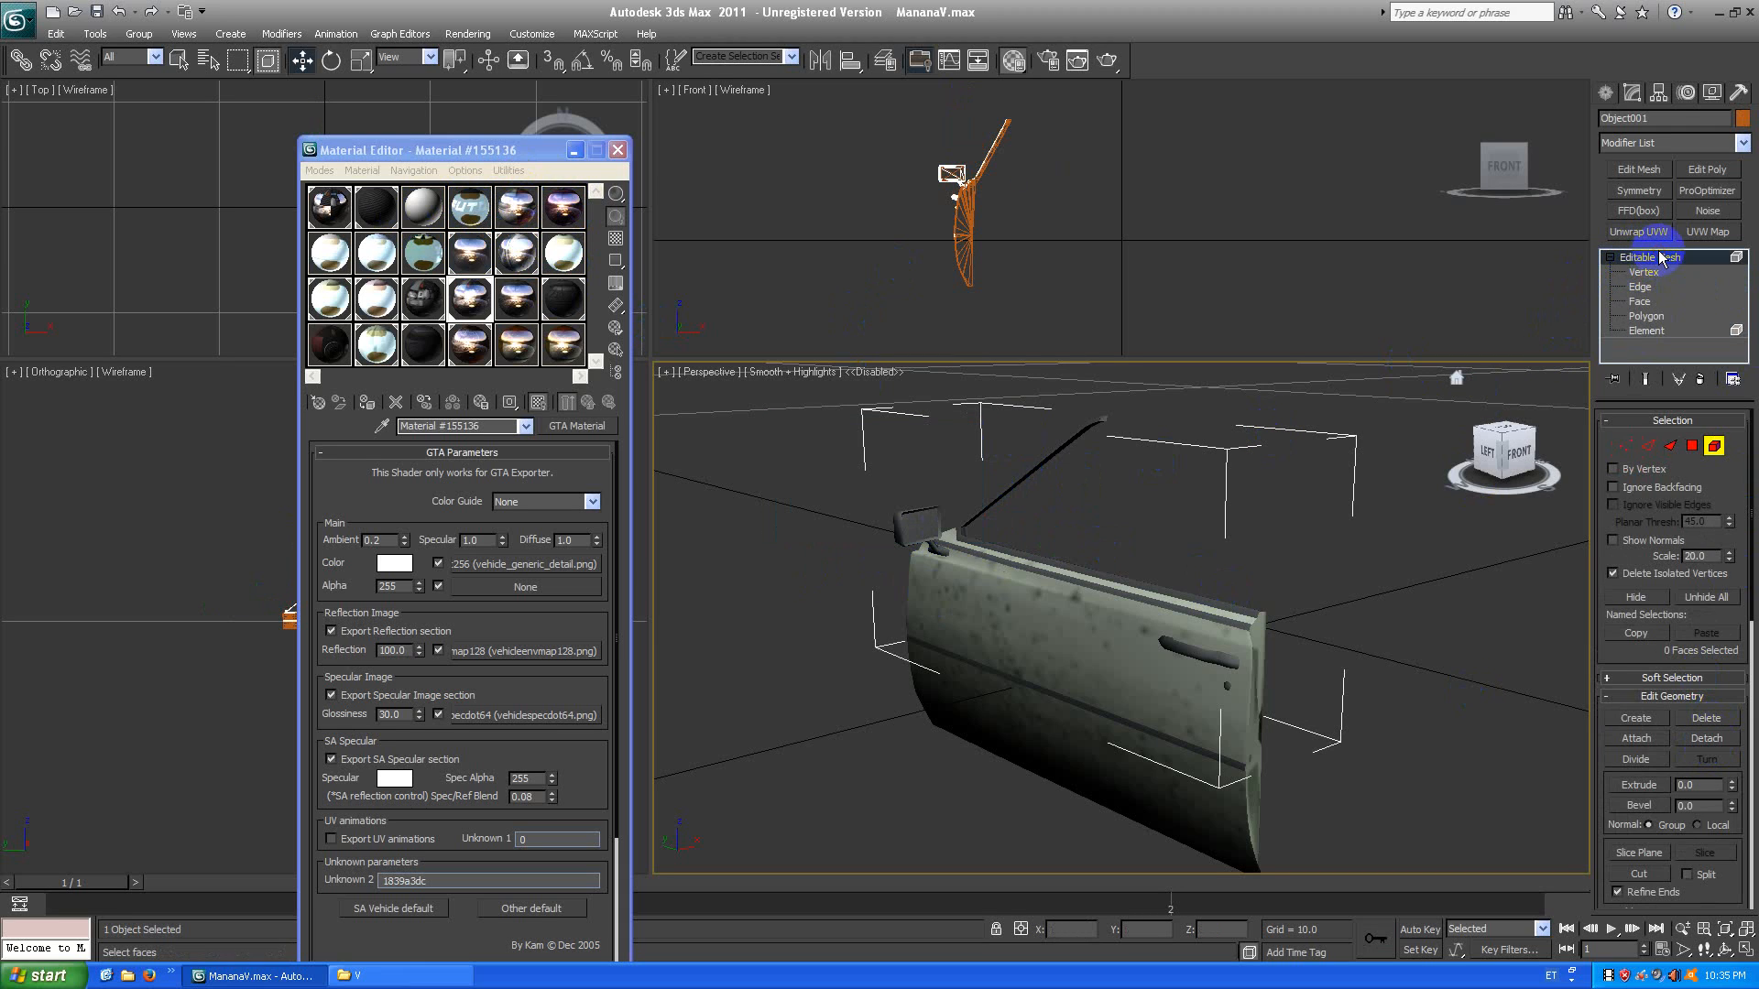
Assign the unnamed vehiclelights128.png material to the detached mirror glass, naming the material hdgfhf, and display its map in the viewport.
{"action": "left_click", "coordinate": [921, 519]}
{"action": "left_click", "coordinate": [399, 396]}
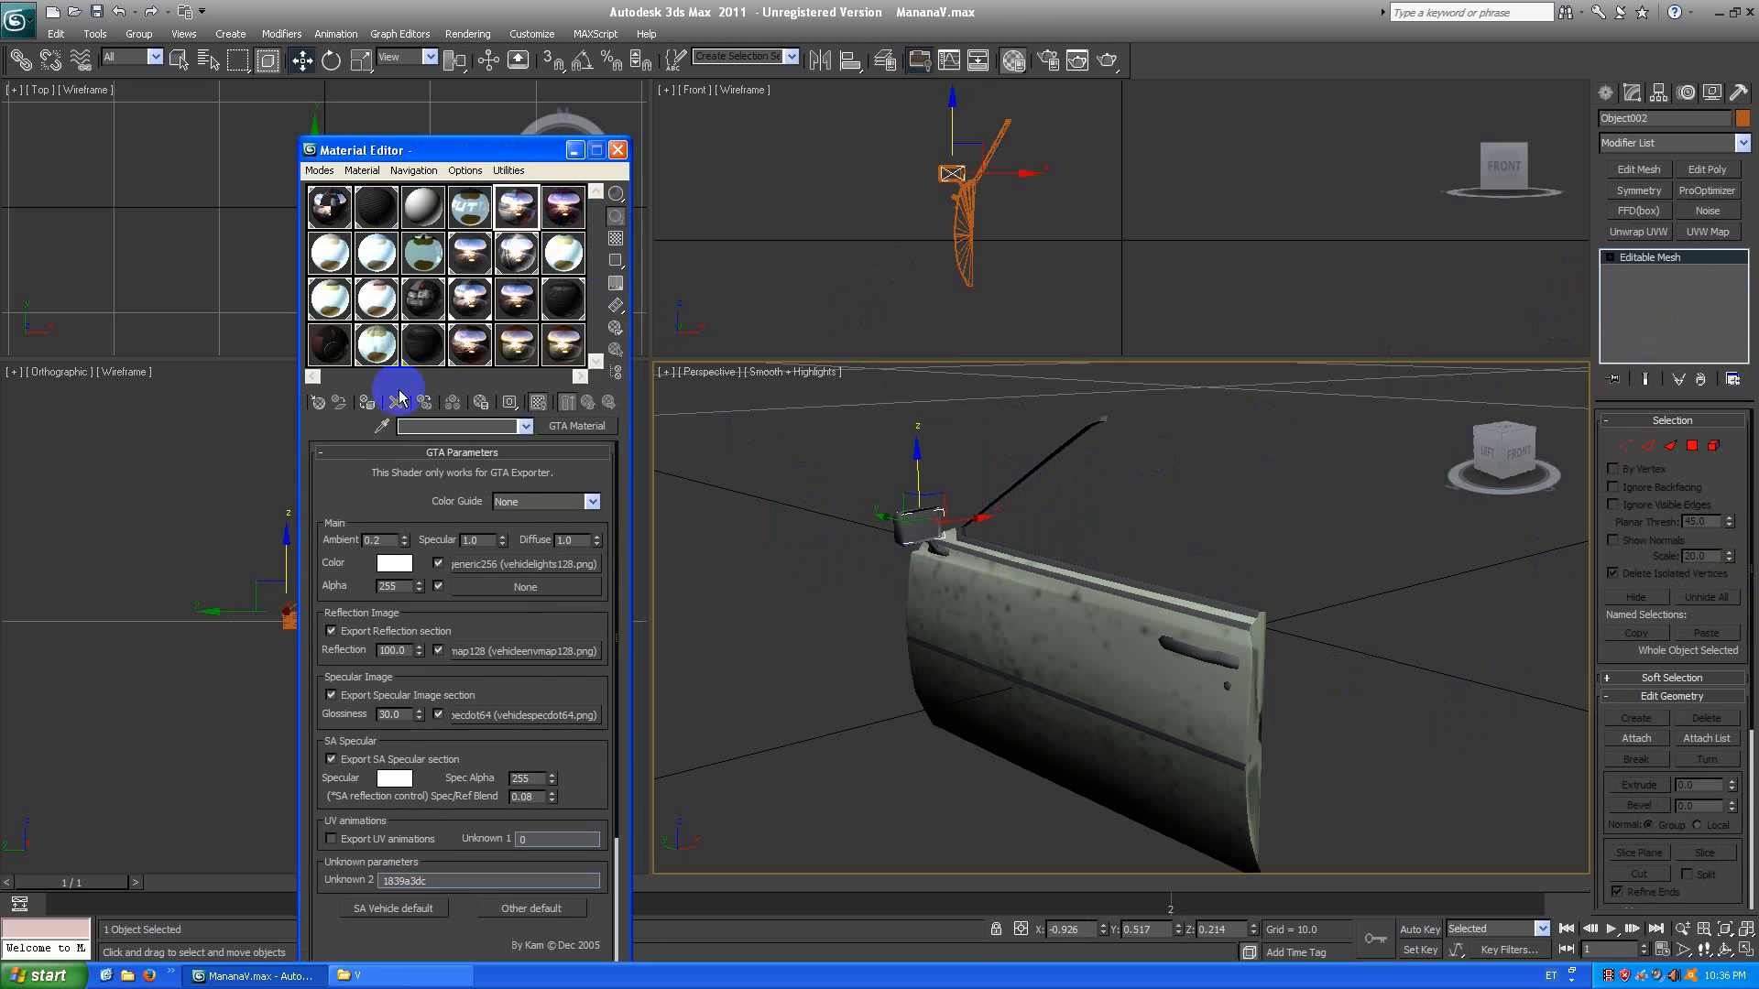
{"action": "left_click", "coordinate": [367, 401]}
{"action": "left_click", "coordinate": [844, 438]}
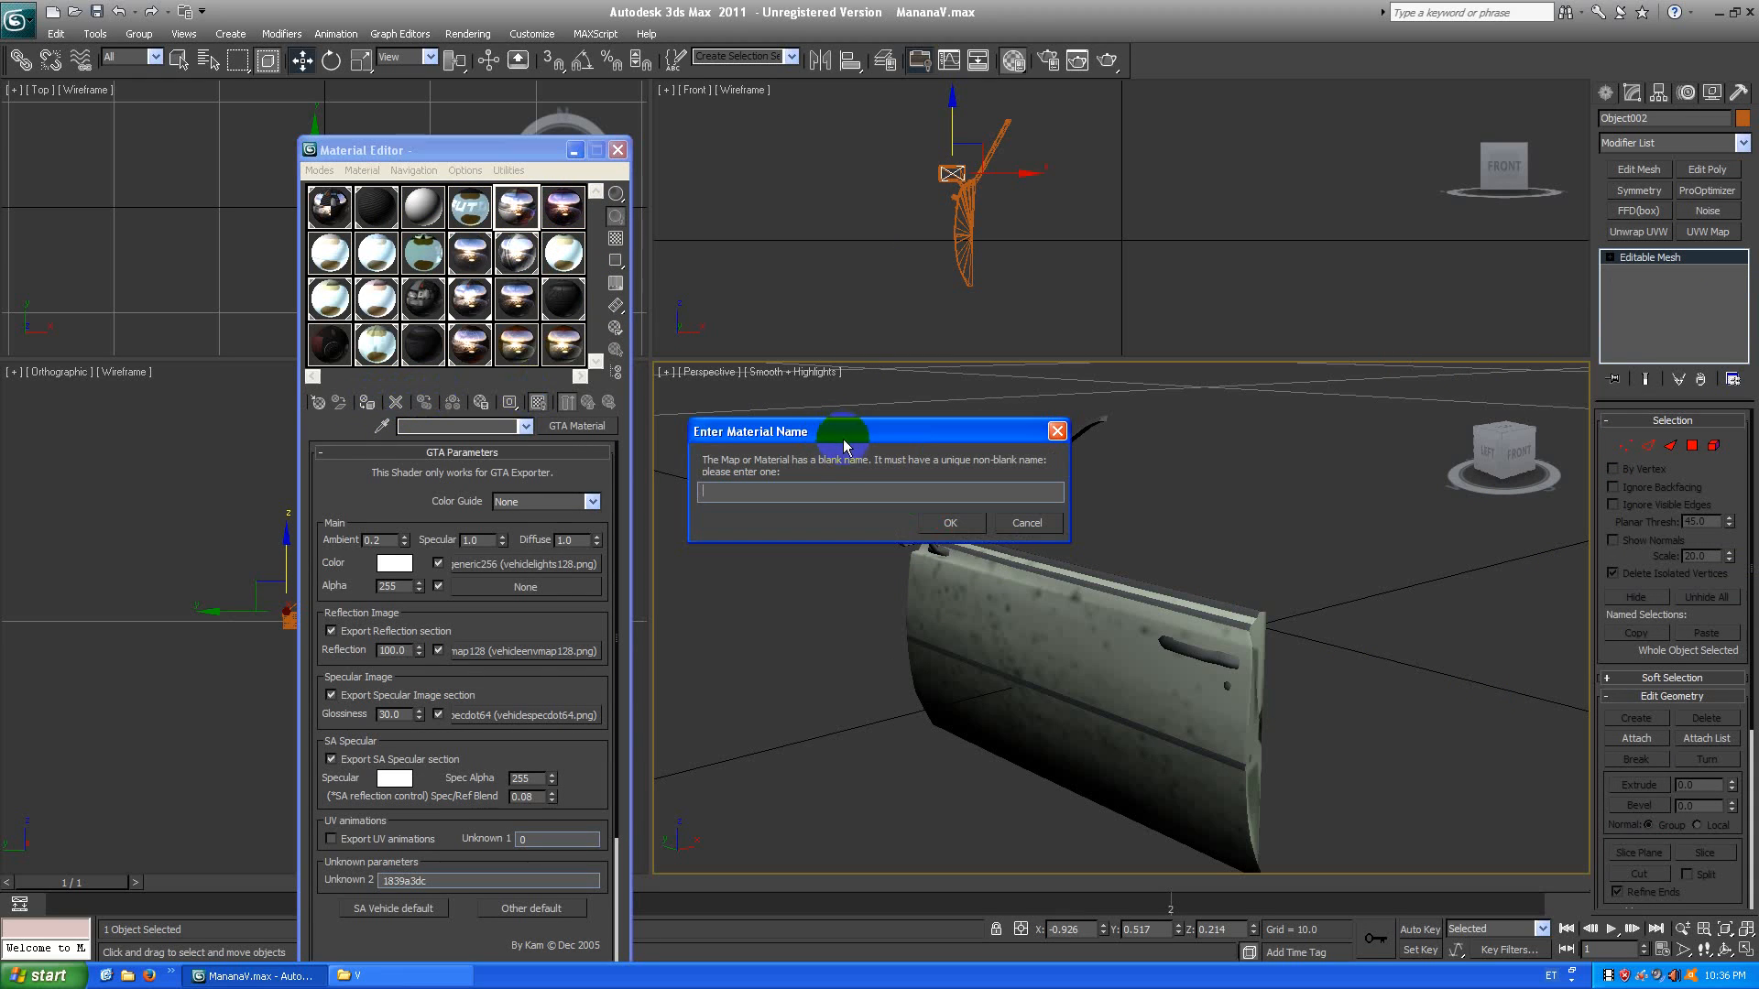
{"action": "left_click", "coordinate": [932, 519]}
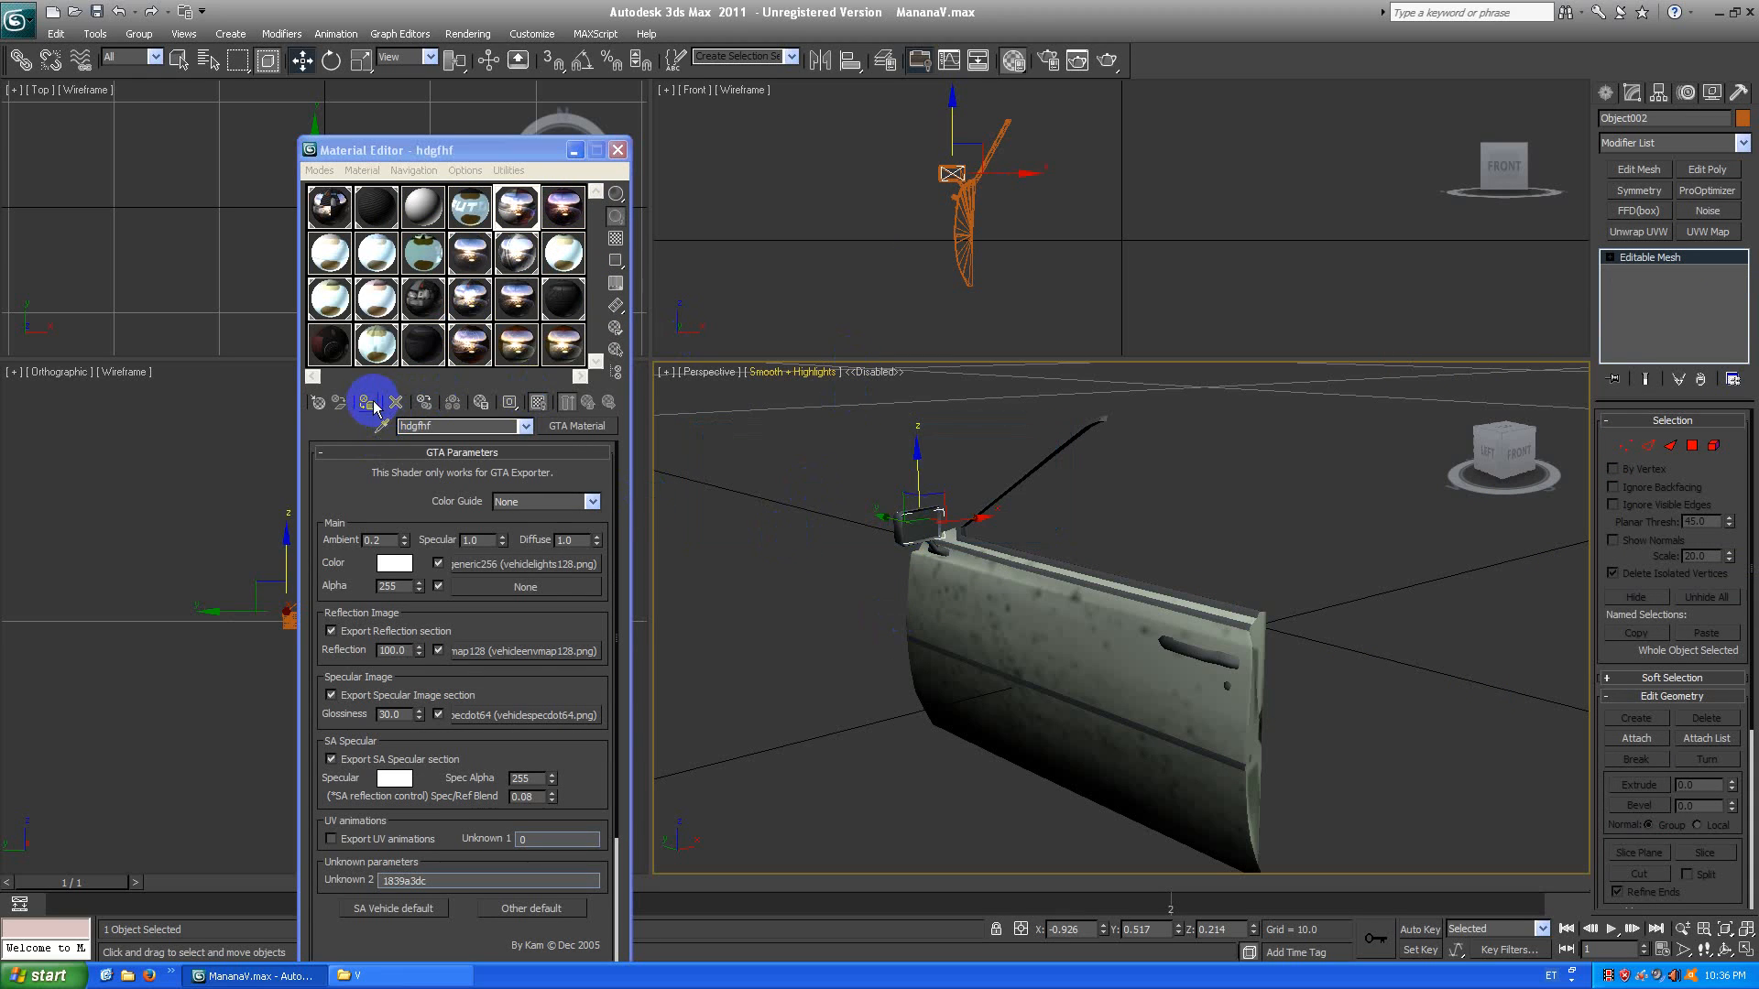
{"action": "left_click", "coordinate": [573, 401]}
Add an Unwrap UVW modifier to the mirror glass and show the vehiclelights128.png texture behind its UVs in the editor.
{"action": "left_click", "coordinate": [1741, 264]}
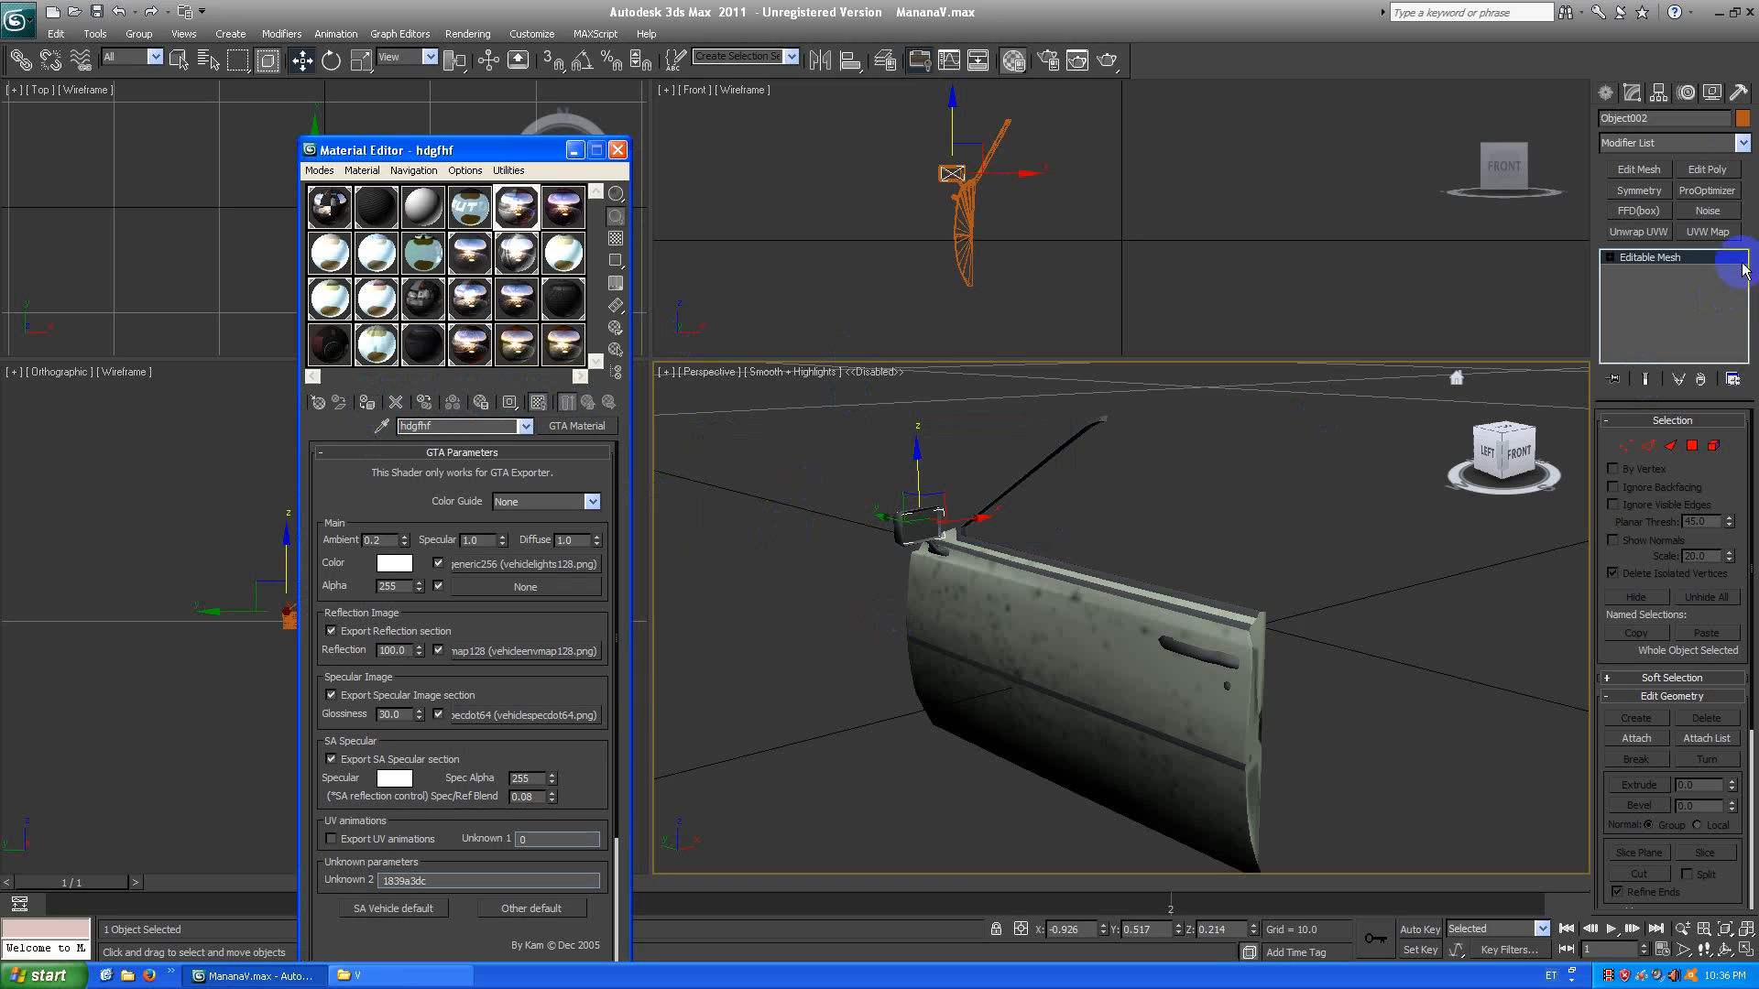
{"action": "left_click", "coordinate": [1743, 145]}
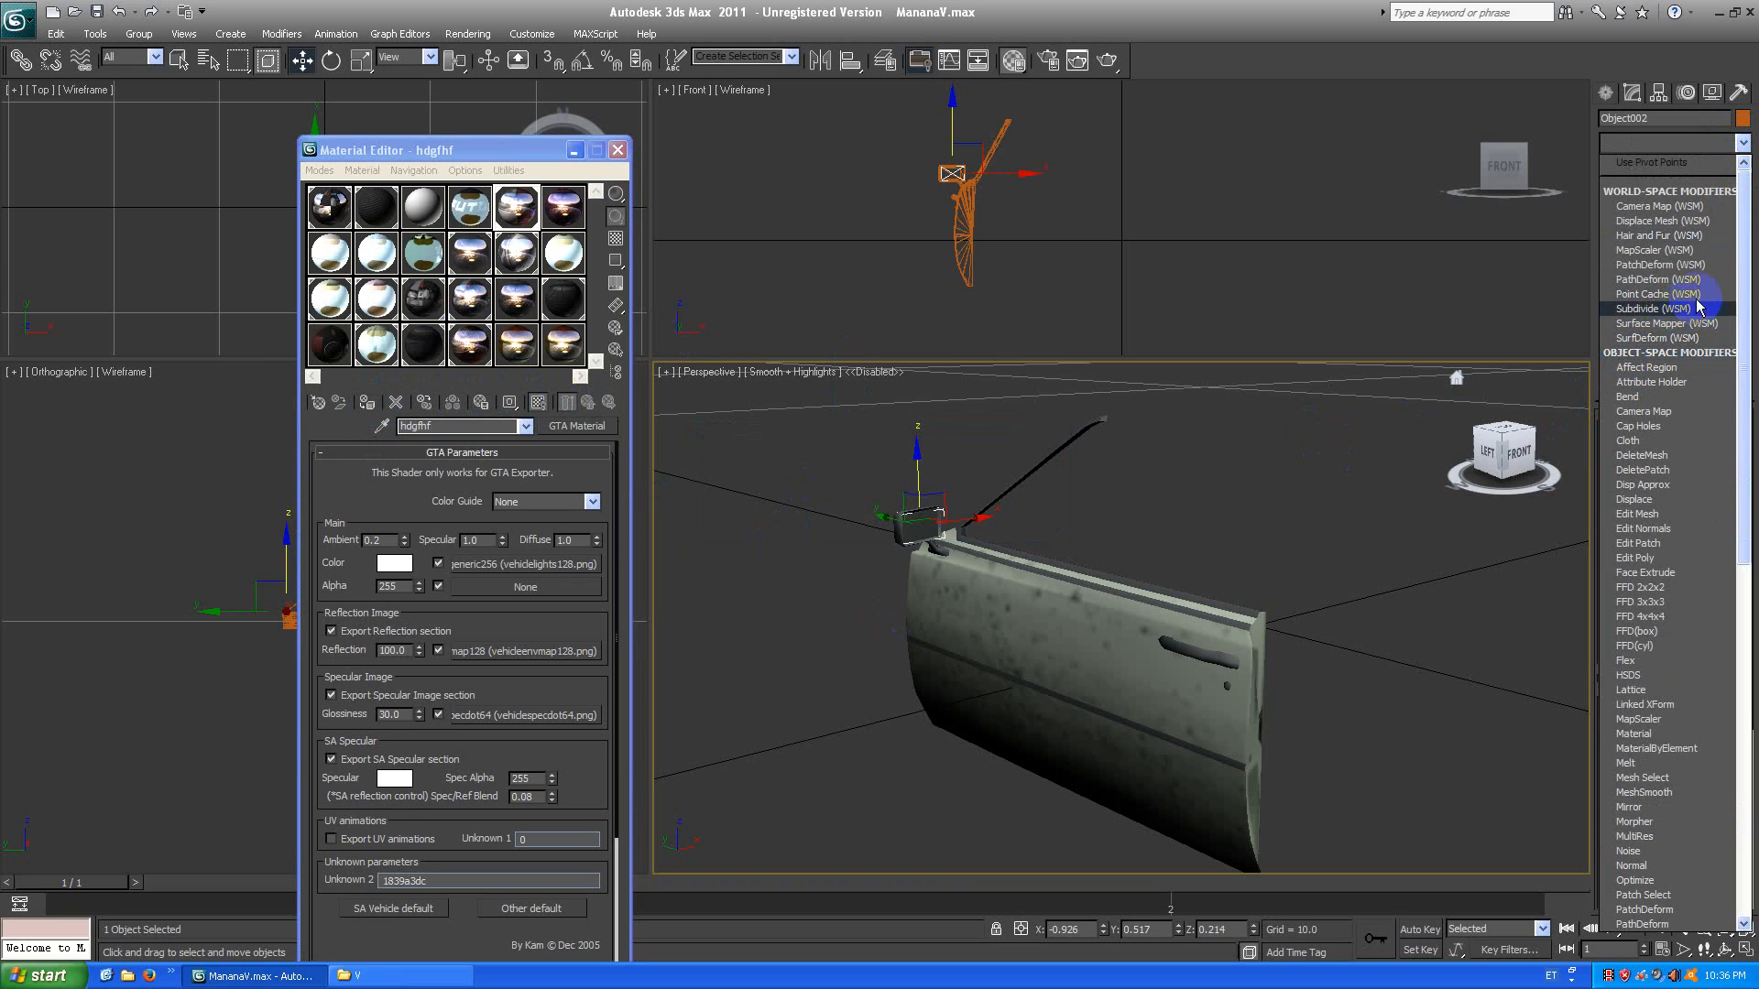
{"action": "scroll", "coordinate": [1750, 271], "scroll_direction": "down", "scroll_amount": 10}
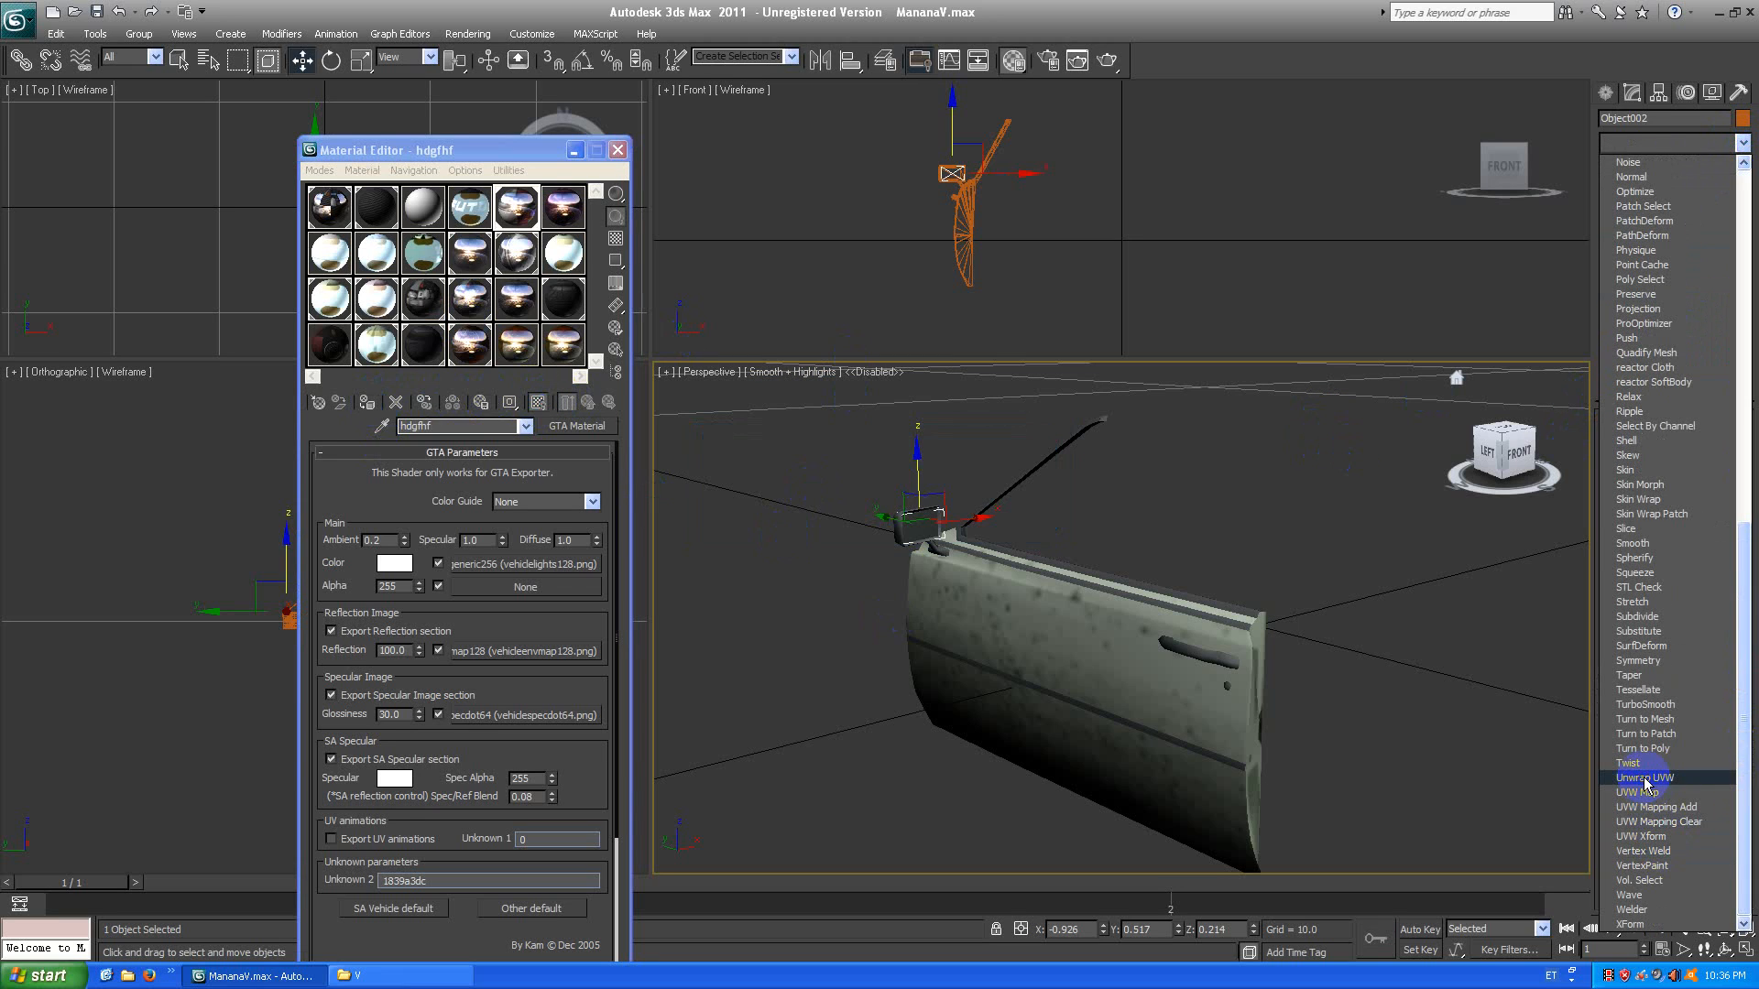
{"action": "left_click", "coordinate": [1649, 884]}
{"action": "left_click", "coordinate": [1666, 634]}
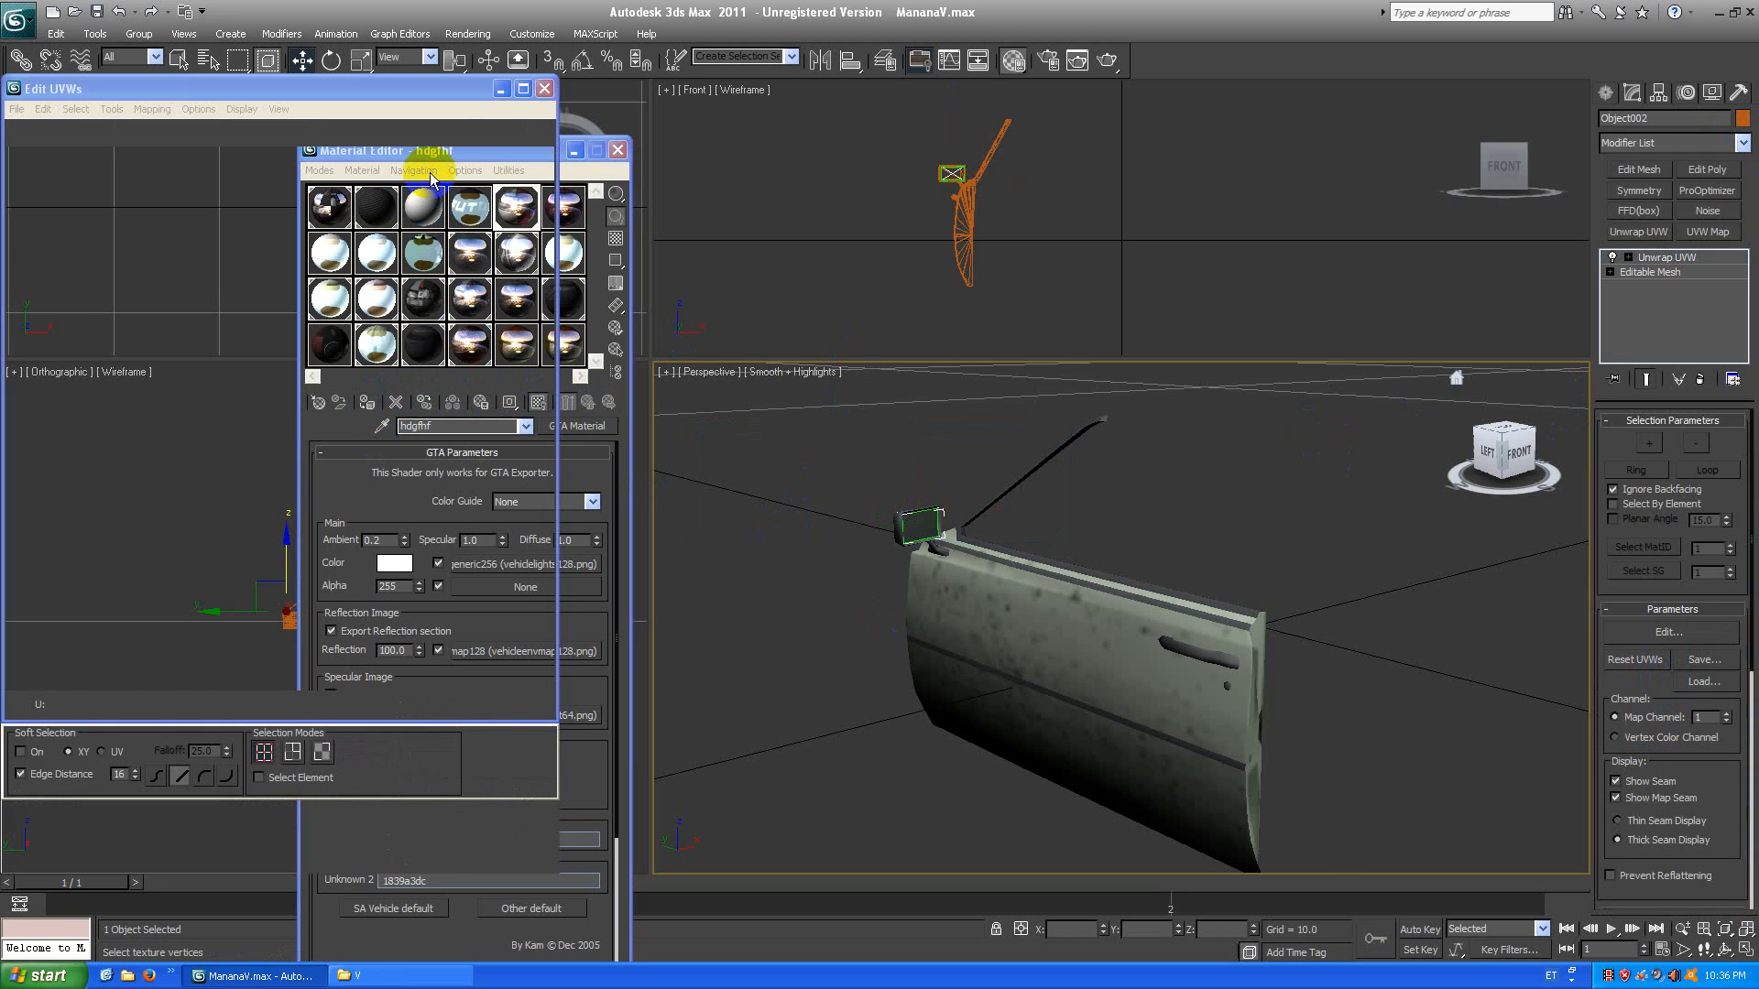
{"action": "left_click", "coordinate": [483, 131]}
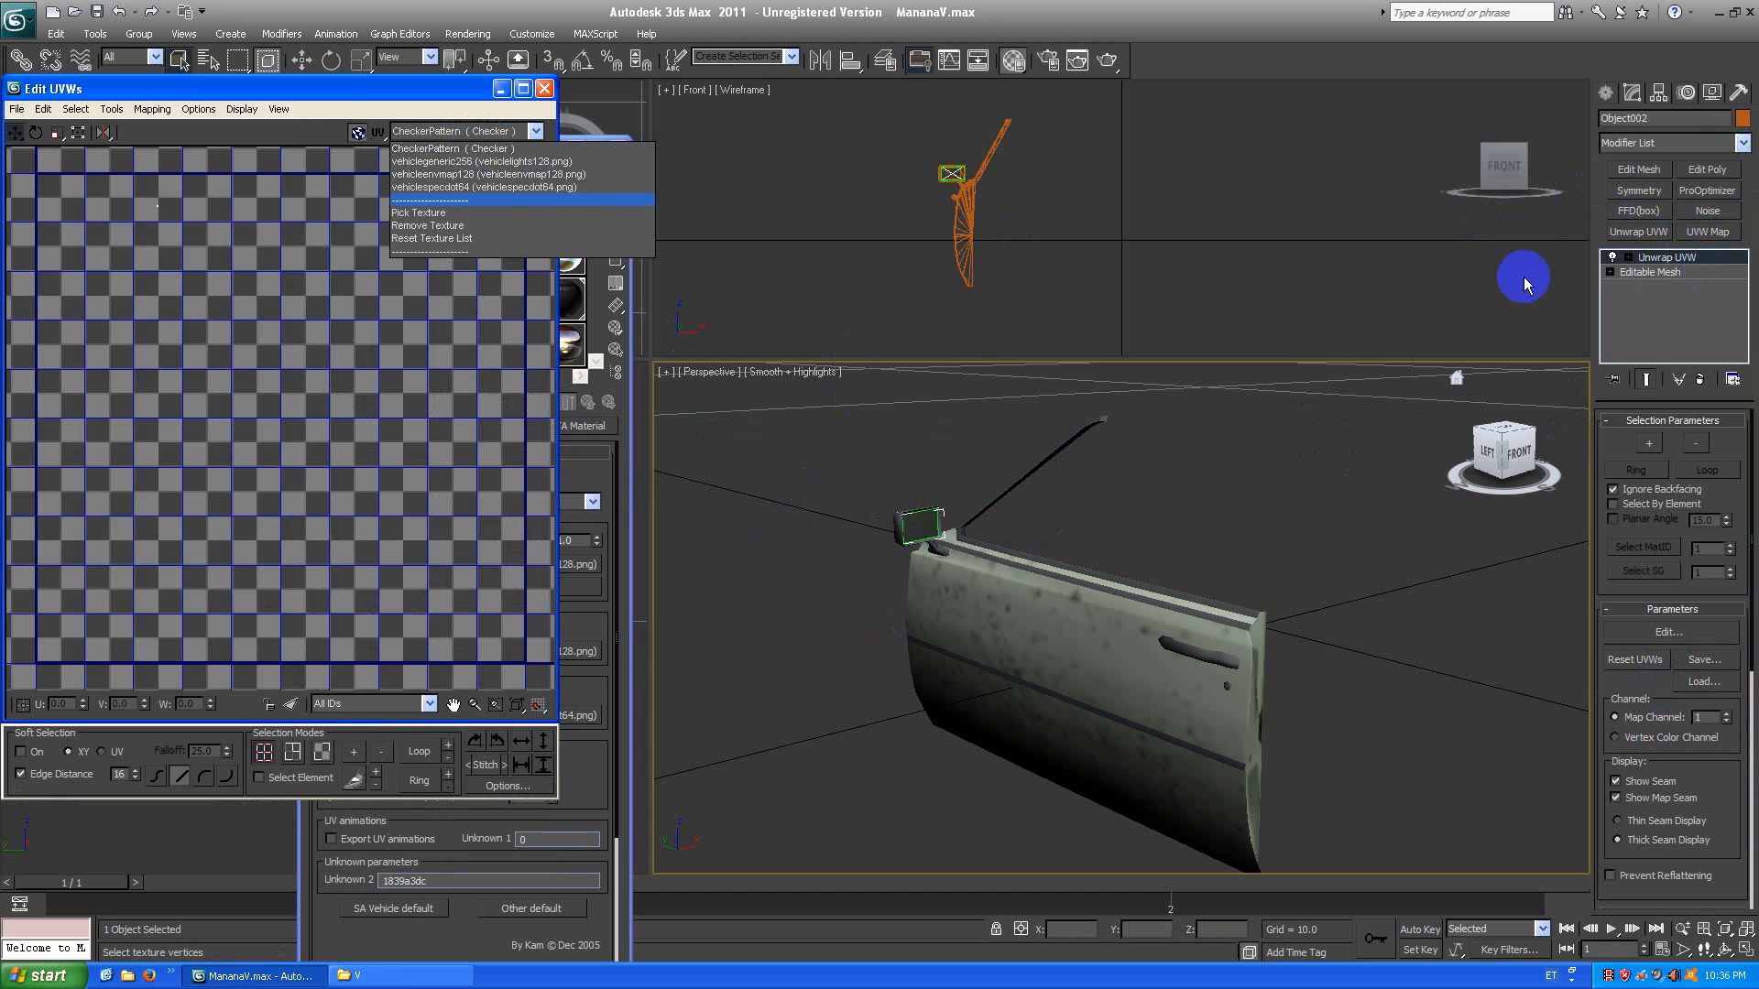
{"action": "left_click", "coordinate": [547, 163]}
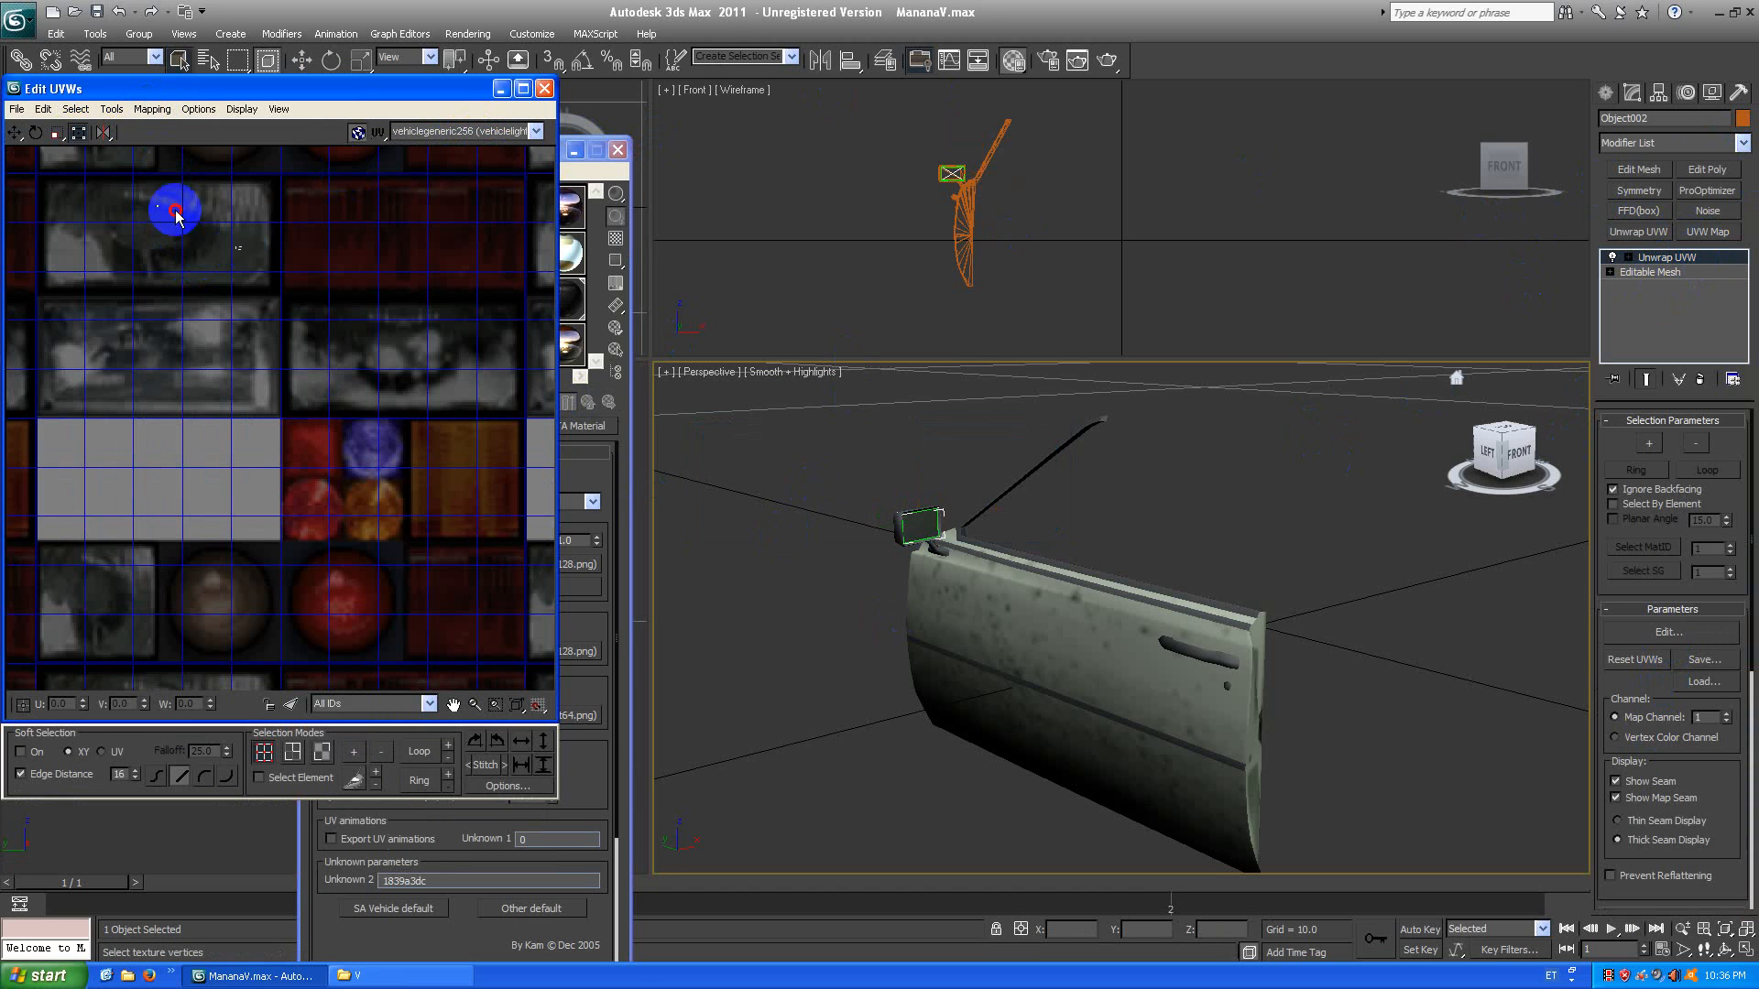
Select the mirror glass's UV vertices and examine their size and placement on the vehicle lights texture.
{"action": "left_click_drag", "start_coordinate": [178, 226], "coordinate": [99, 174]}
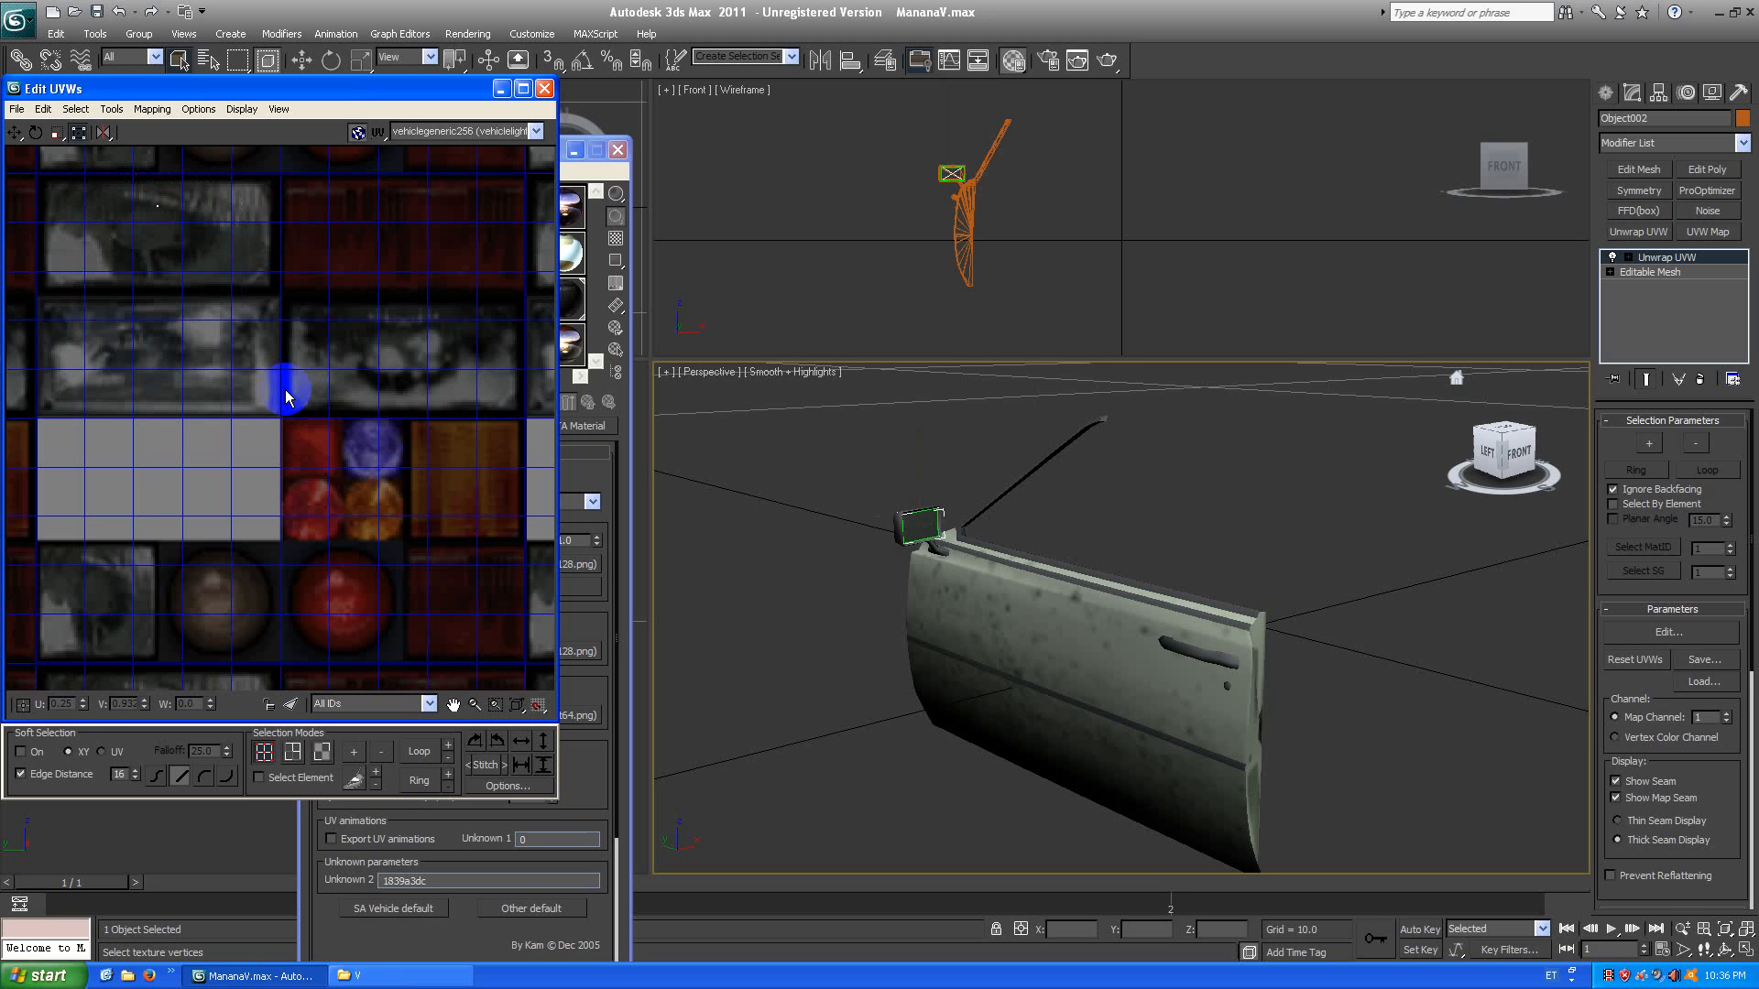
{"action": "scroll", "coordinate": [343, 343], "scroll_direction": "down", "scroll_amount": 10}
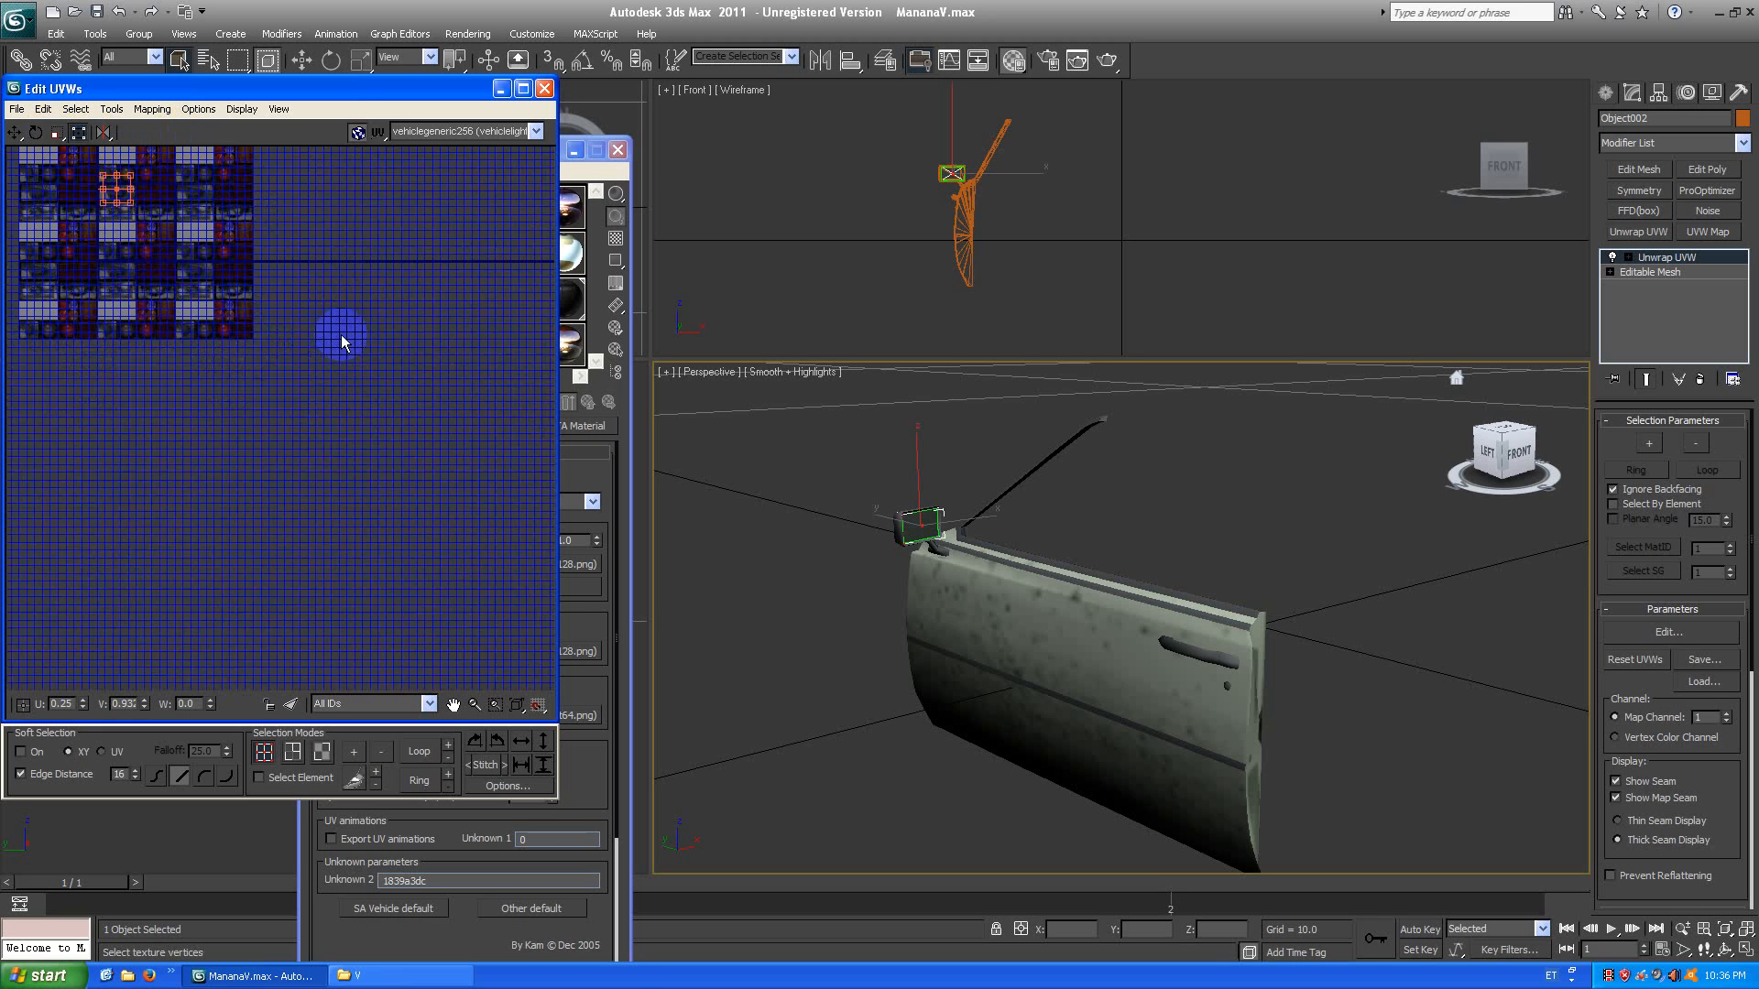
{"action": "middle_click_drag", "start_coordinate": [101, 179], "coordinate": [153, 266]}
{"action": "scroll", "coordinate": [236, 244], "scroll_direction": "up", "scroll_amount": 5}
{"action": "middle_click_drag", "start_coordinate": [476, 651], "coordinate": [277, 408]}
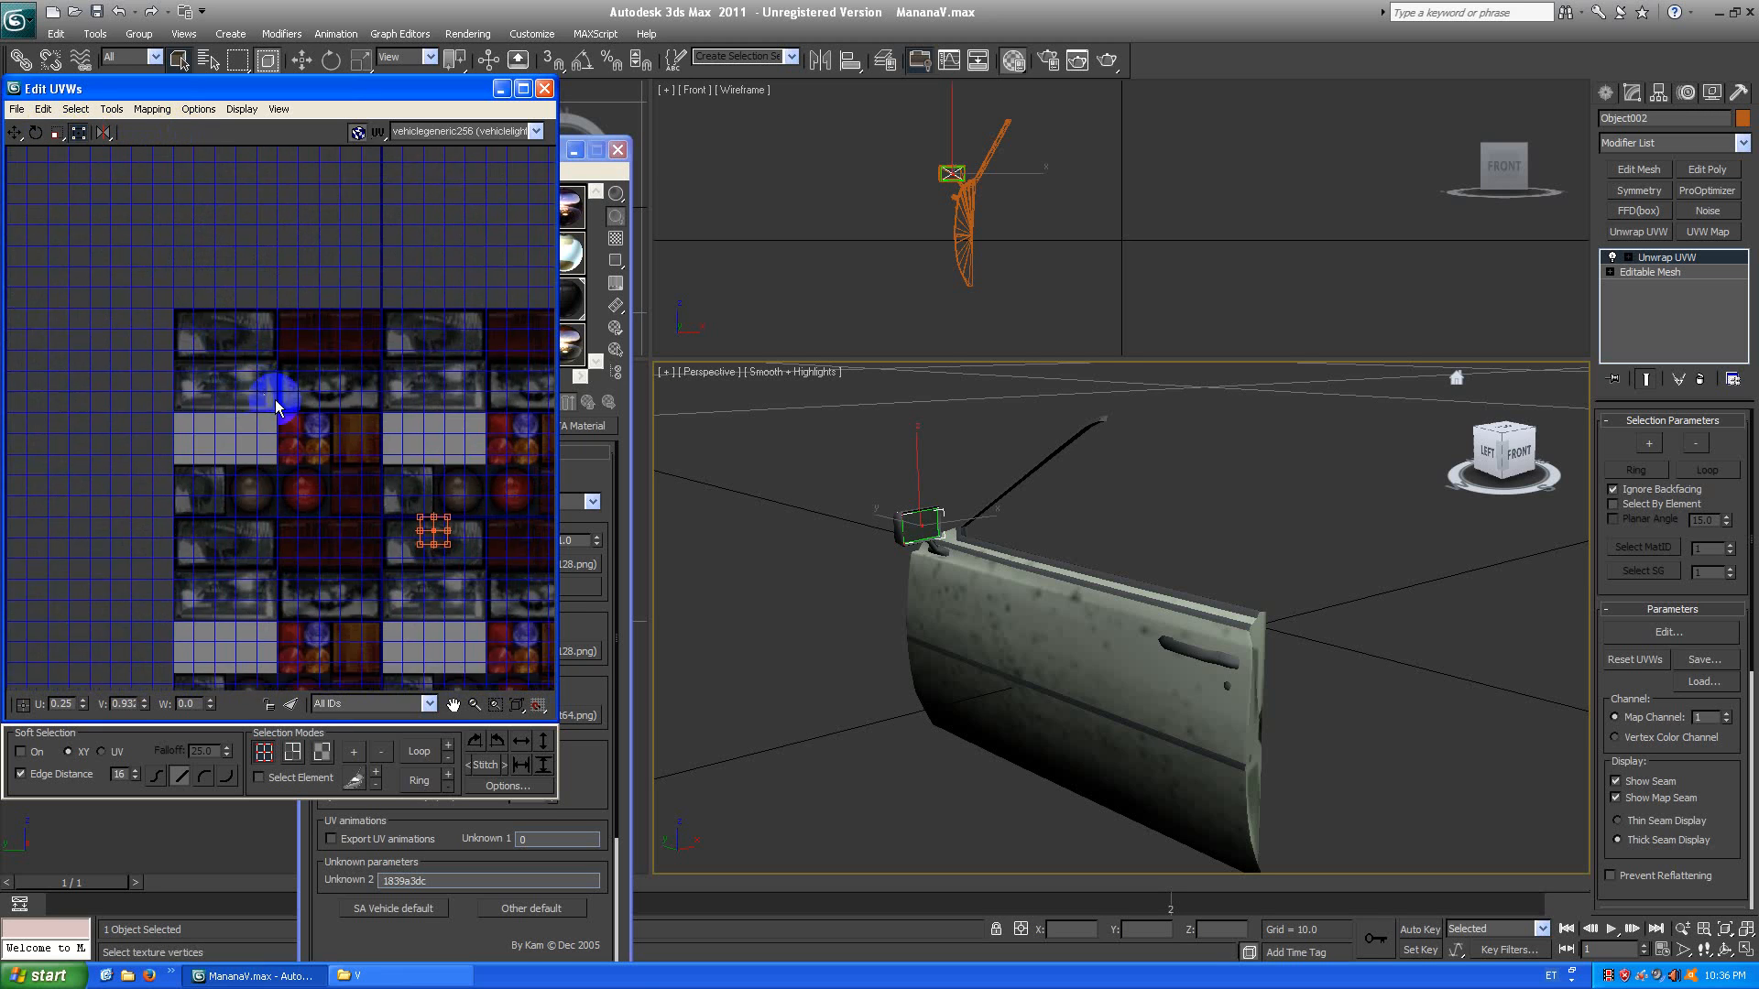
{"action": "scroll", "coordinate": [276, 409], "scroll_direction": "up", "scroll_amount": 3}
{"action": "middle_click_drag", "start_coordinate": [393, 462], "coordinate": [47, 201]}
{"action": "scroll", "coordinate": [322, 454], "scroll_direction": "up", "scroll_amount": 2}
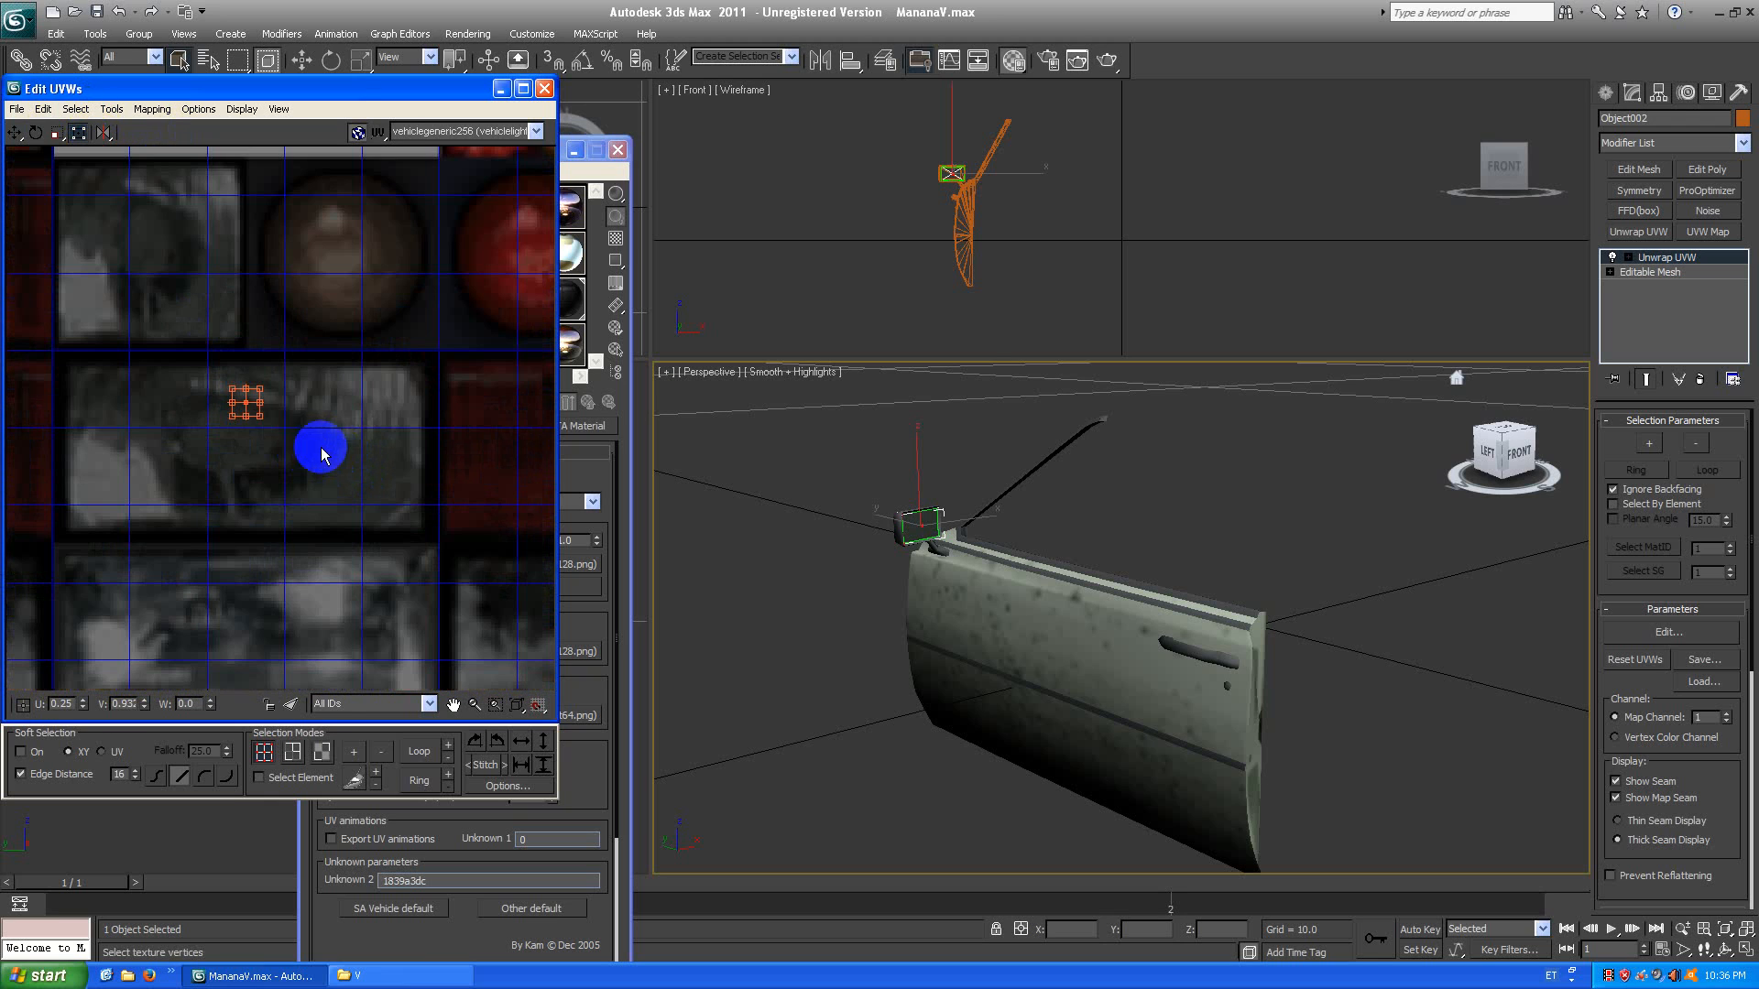
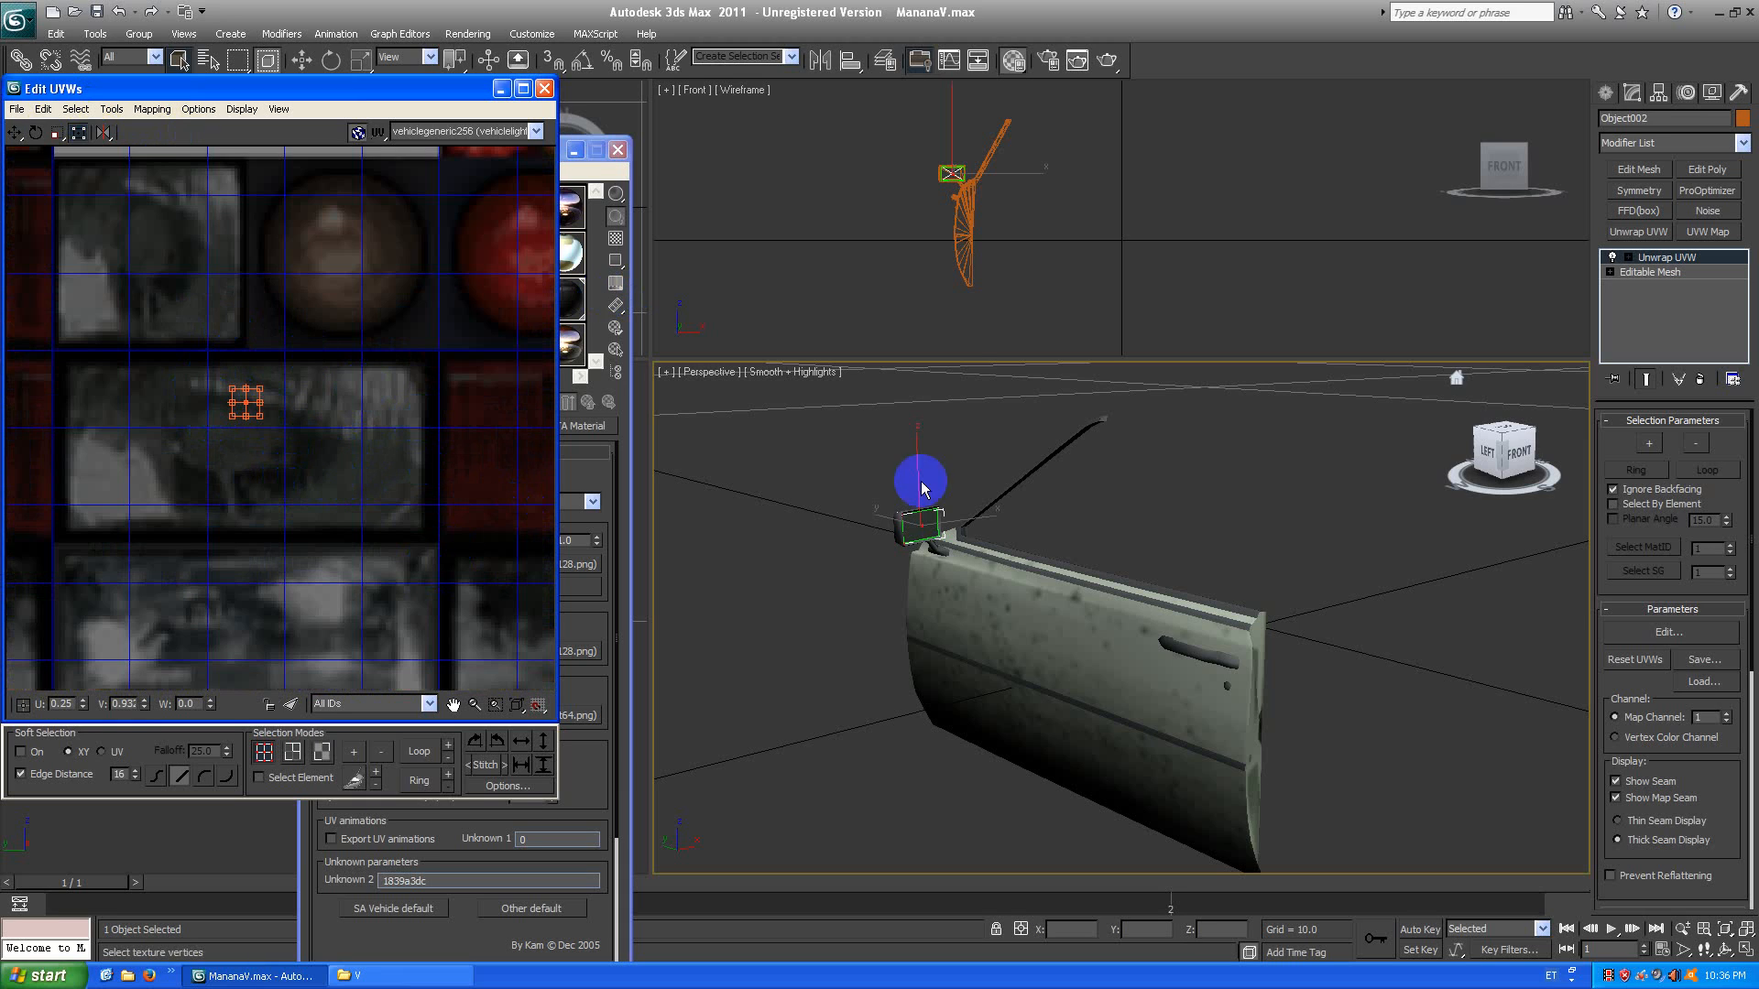
Delete the mirror glass's Unwrap UVW modifier and add a UVW Map modifier with planar mapping instead.
{"action": "right_click", "coordinate": [1694, 266]}
{"action": "left_click", "coordinate": [1551, 286]}
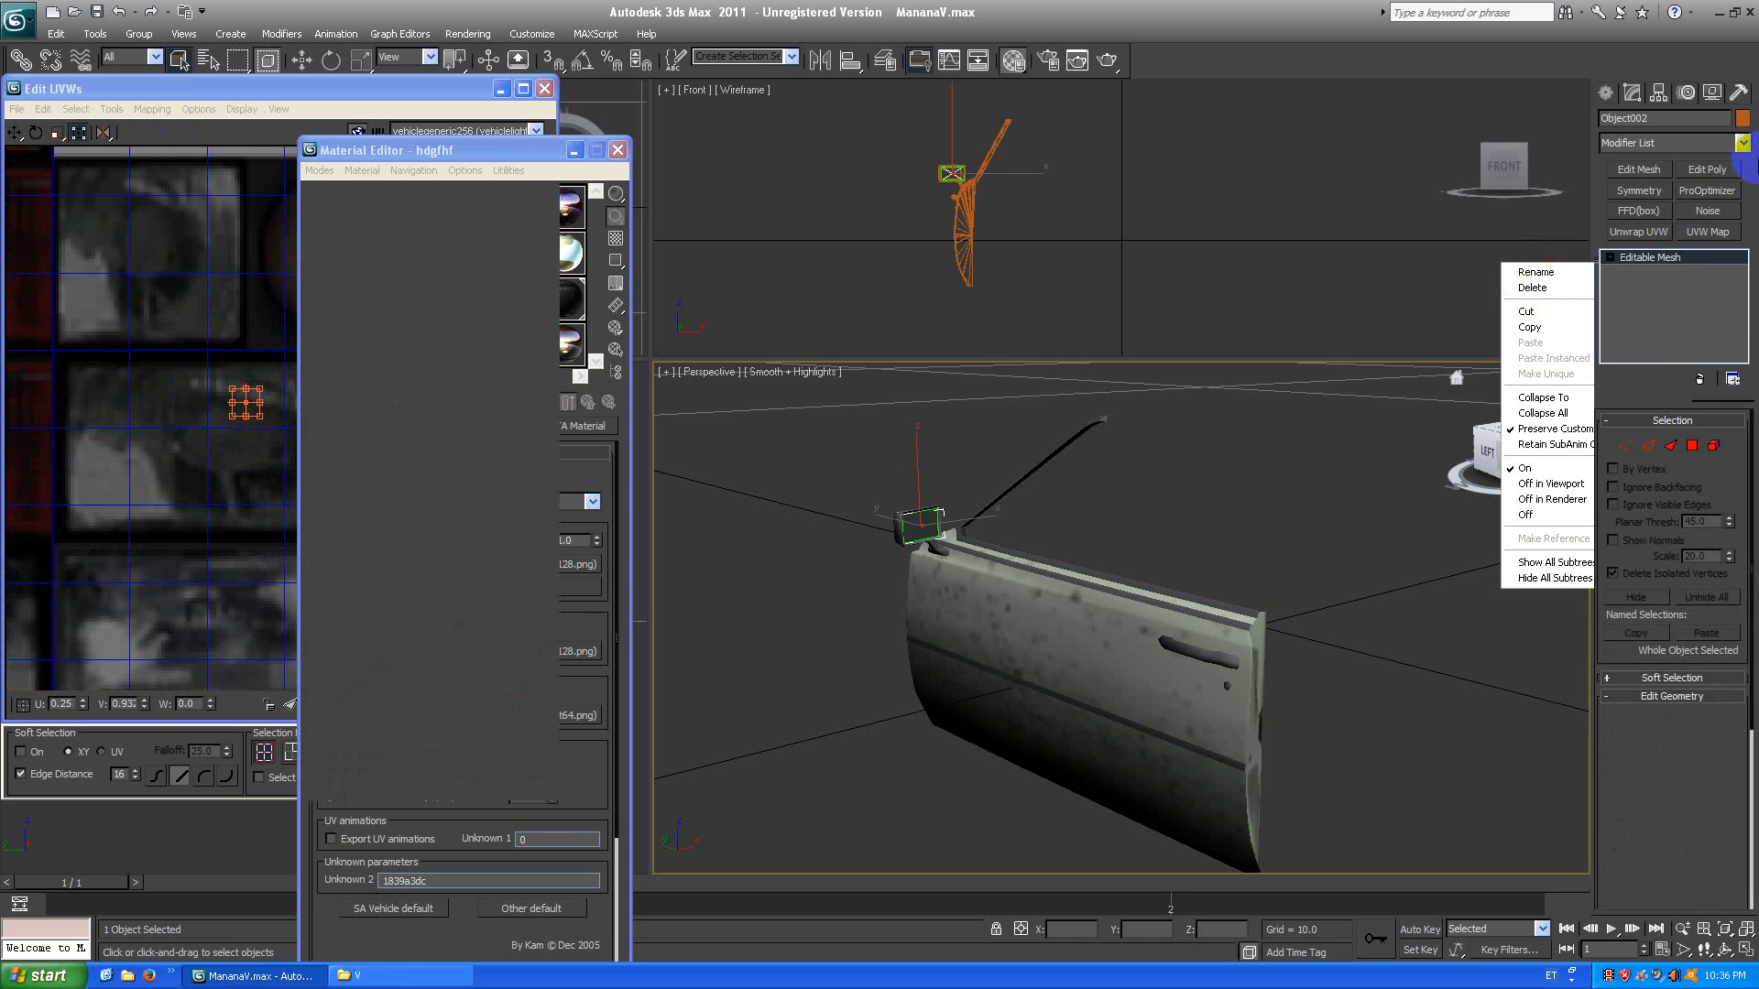
{"action": "left_click", "coordinate": [1695, 146]}
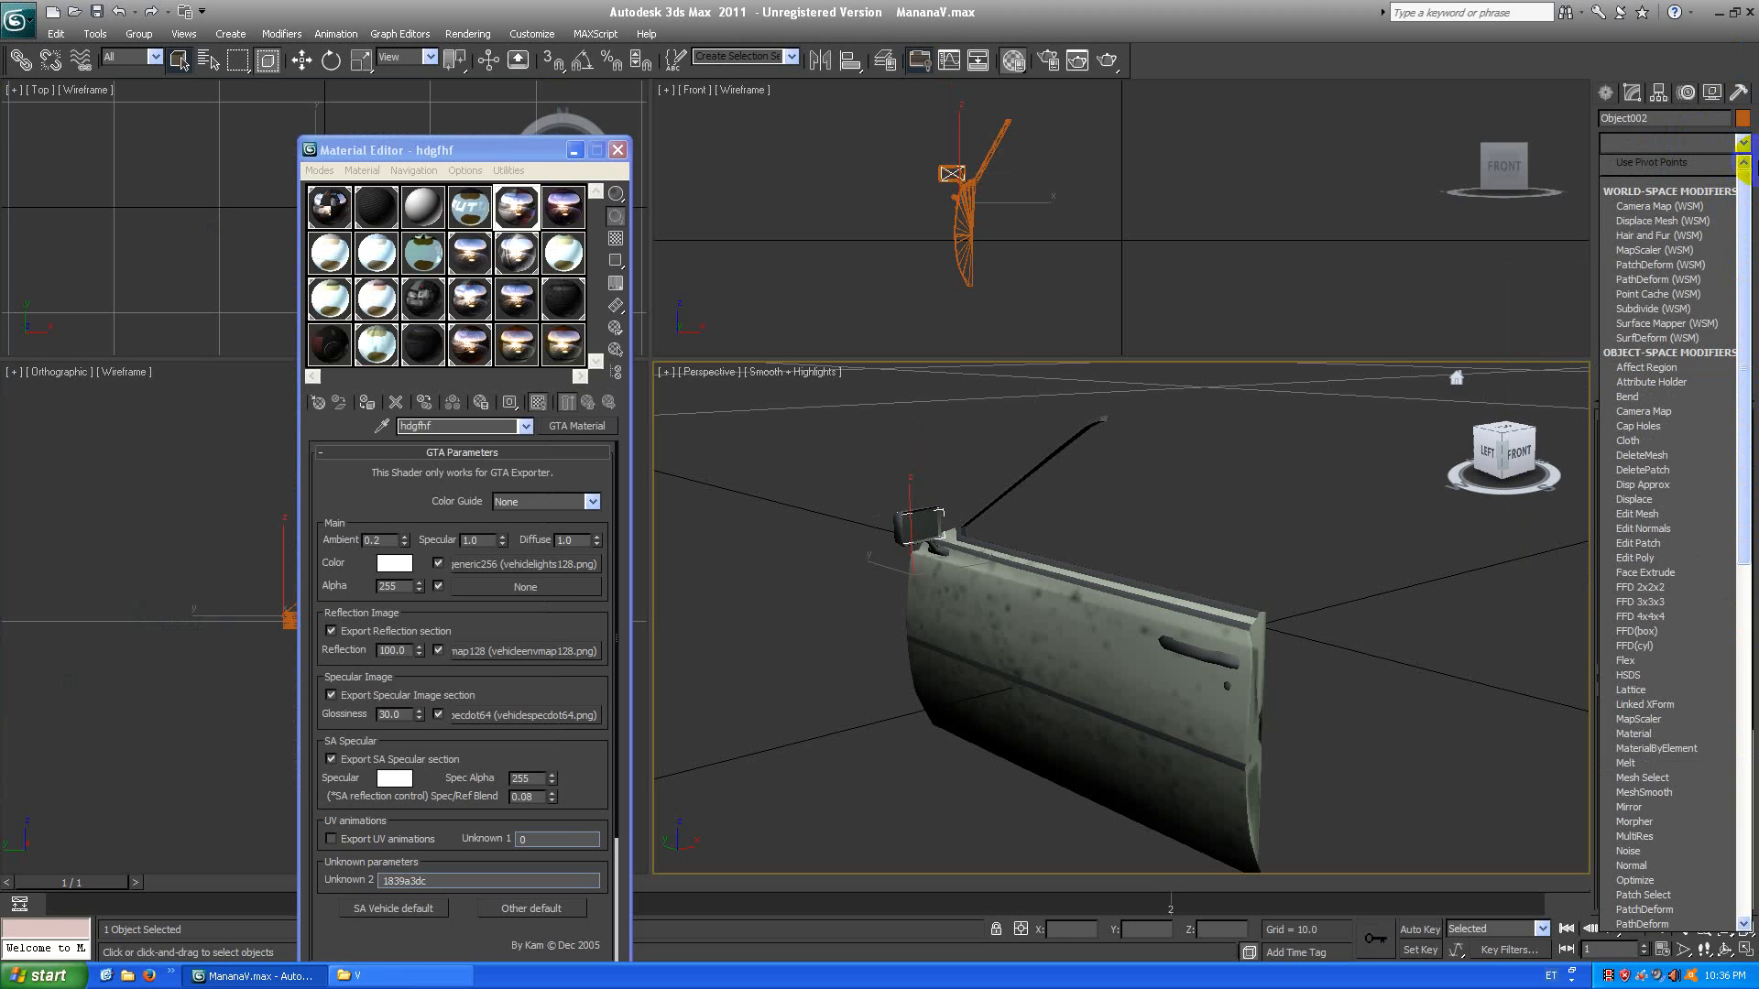
{"action": "left_click_drag", "start_coordinate": [1747, 192], "coordinate": [1747, 651]}
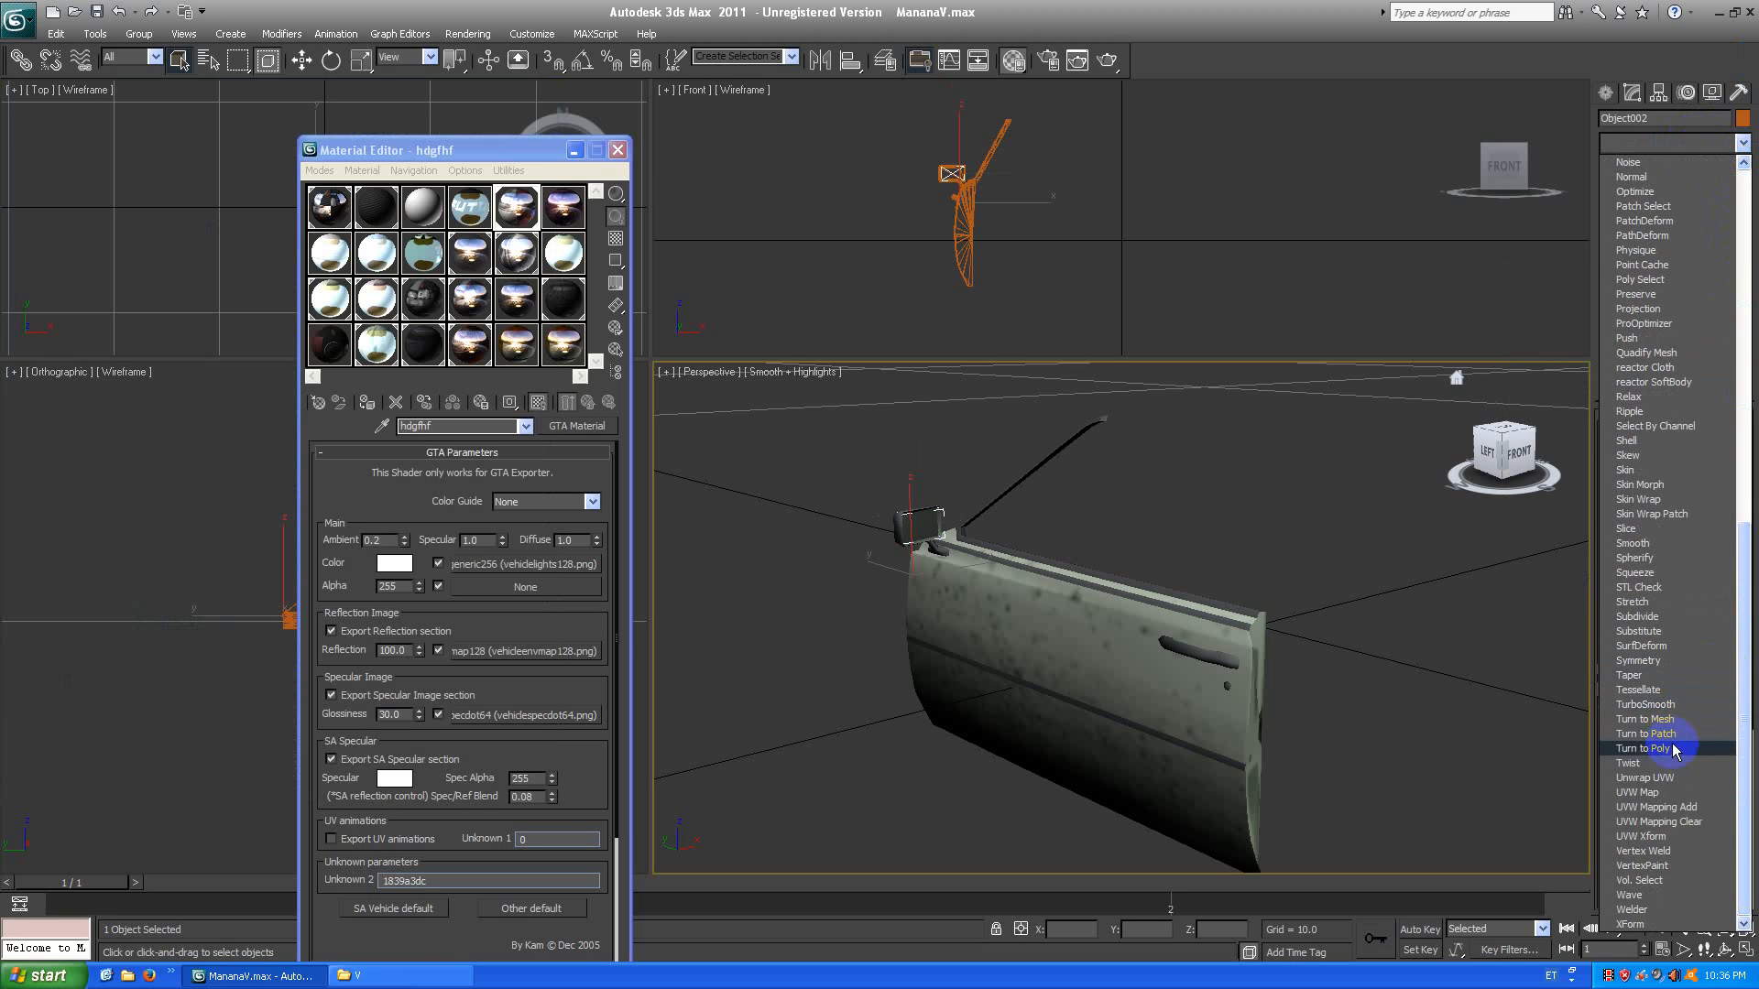
{"action": "left_click", "coordinate": [1658, 792]}
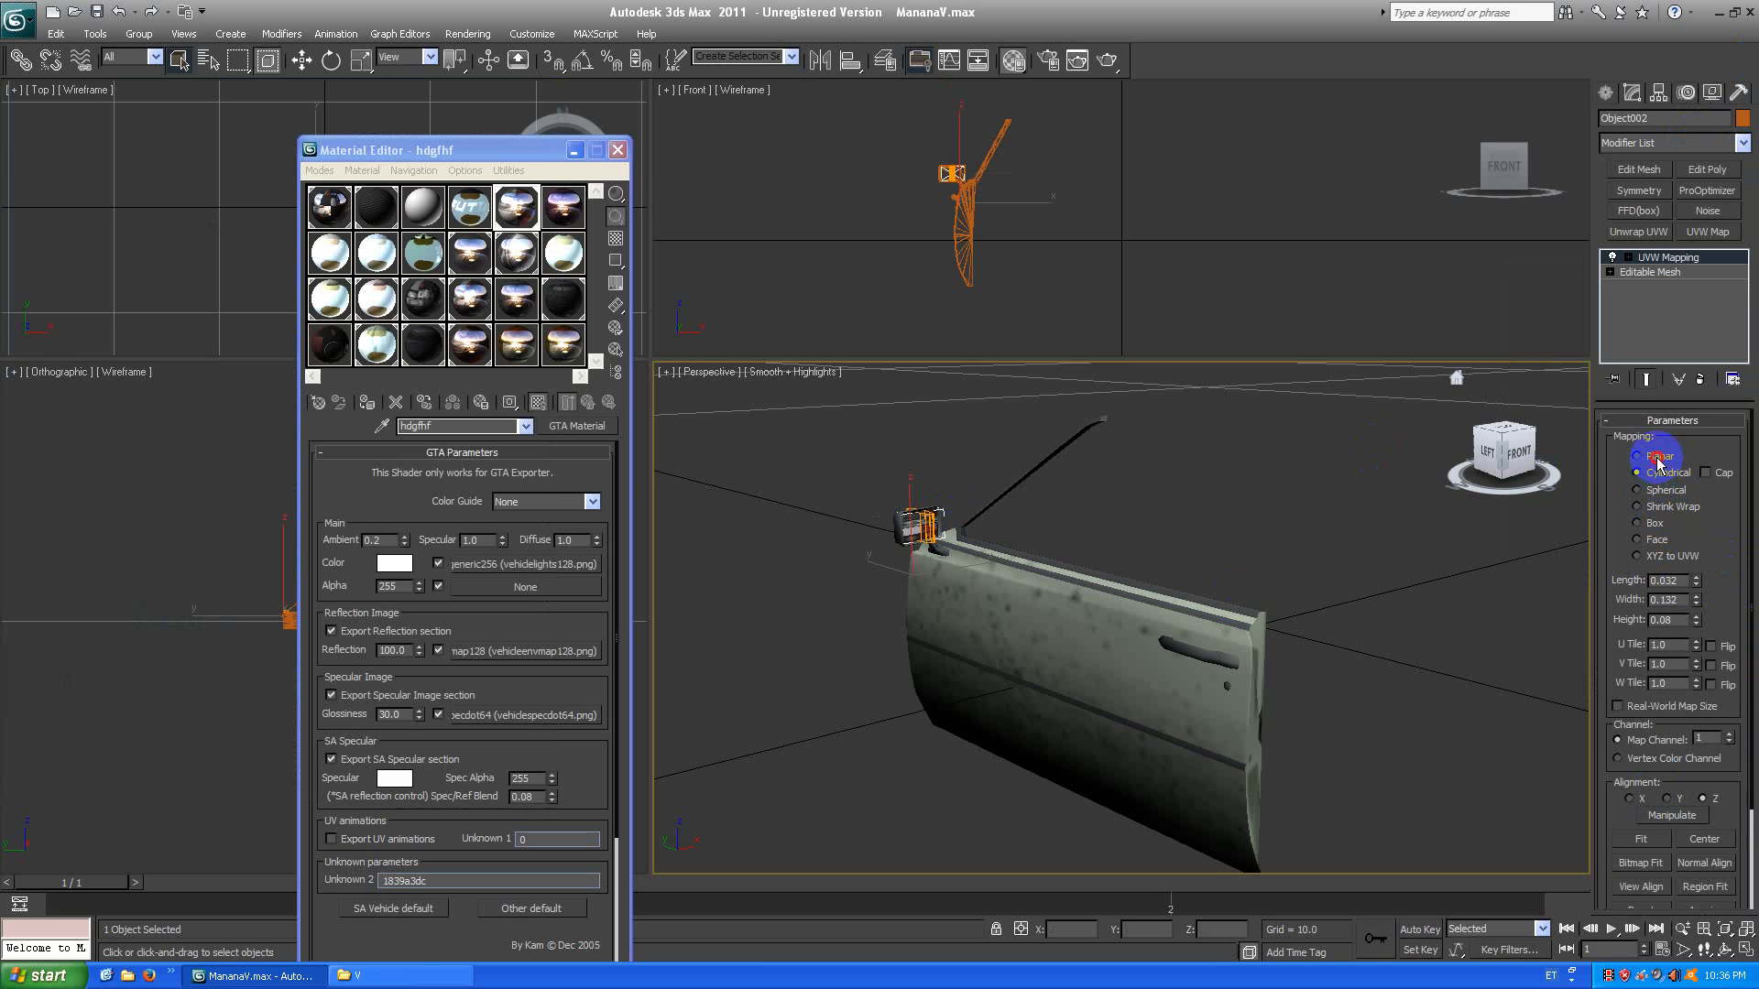
{"action": "left_click", "coordinate": [1656, 457]}
Compare the X, Y and Z alignments of the planar mapping on the mirror glass and choose Y.
{"action": "left_click", "coordinate": [1678, 799]}
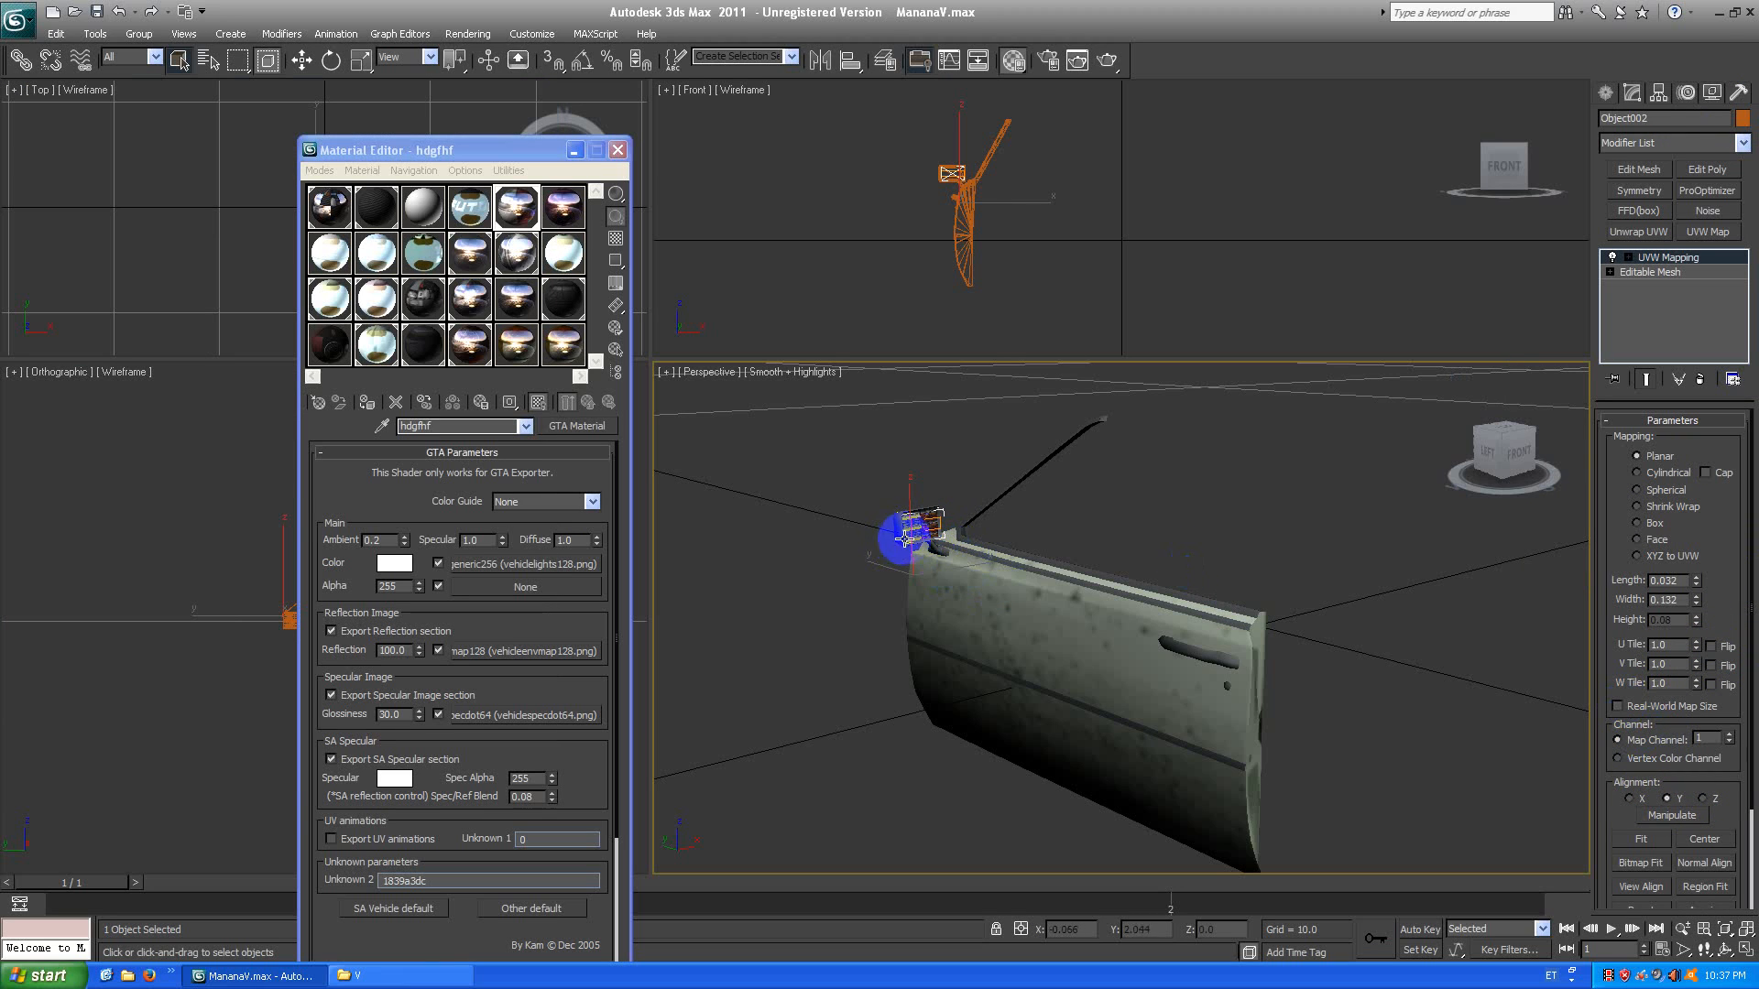
{"action": "scroll", "coordinate": [905, 538], "scroll_direction": "up", "scroll_amount": 5}
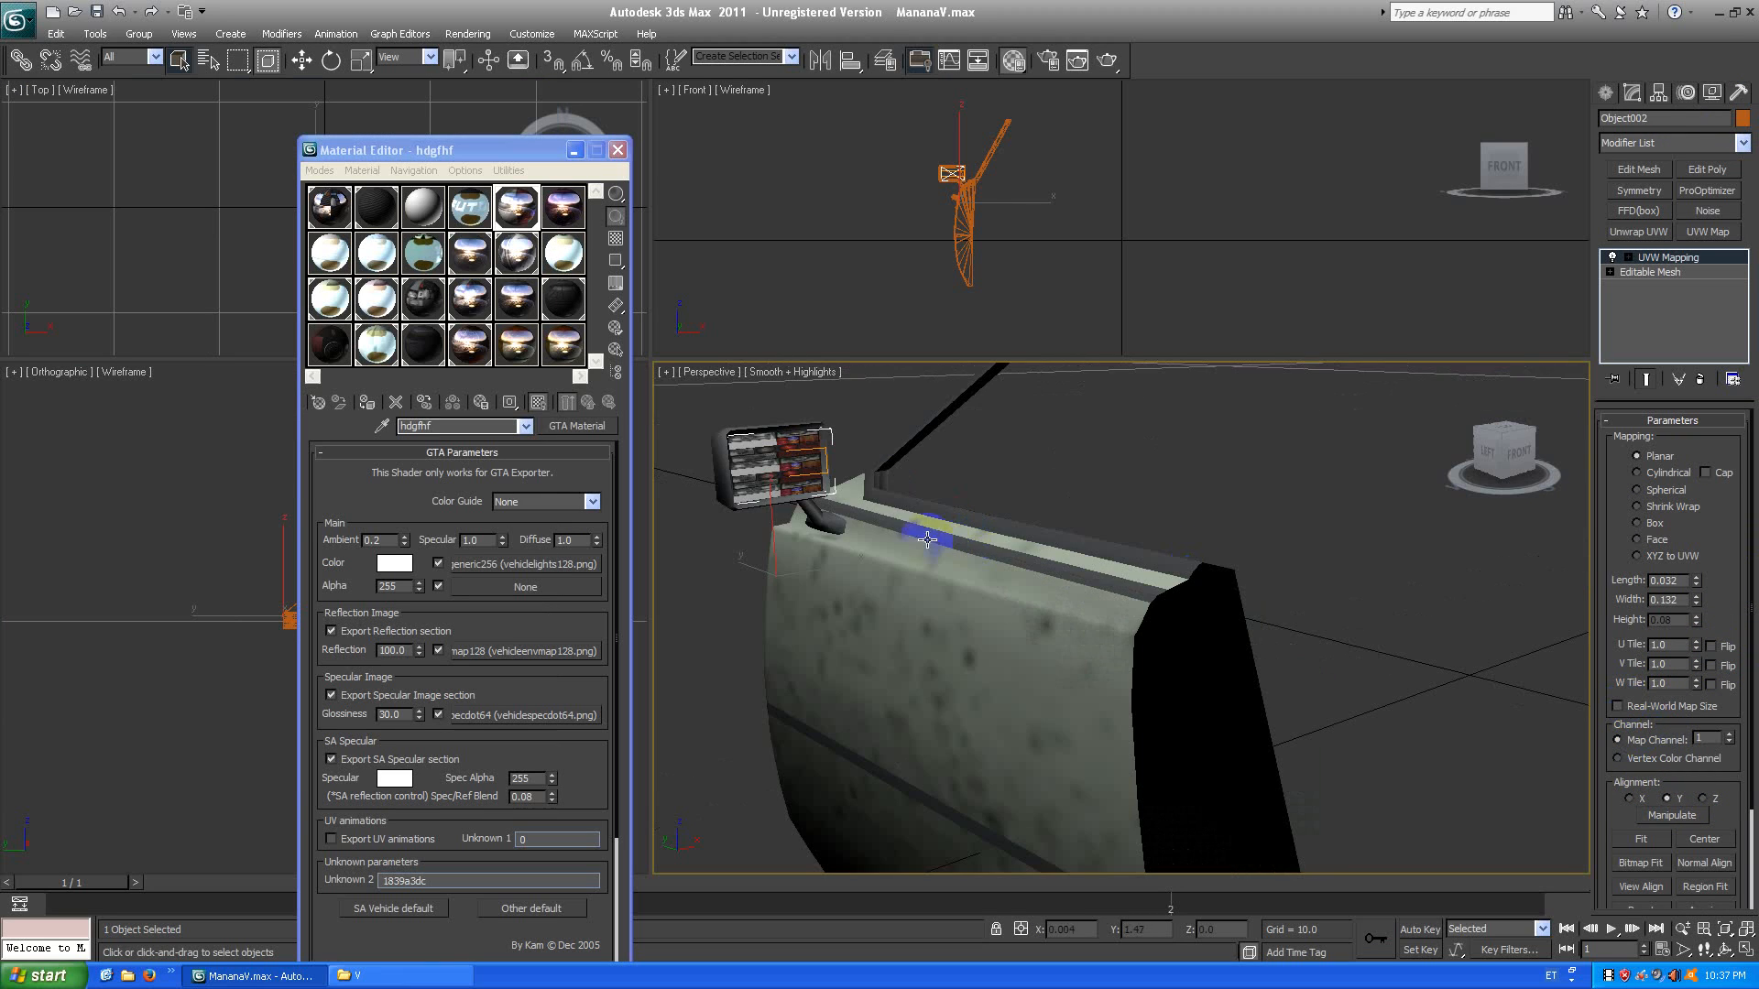
{"action": "left_click", "coordinate": [1702, 798]}
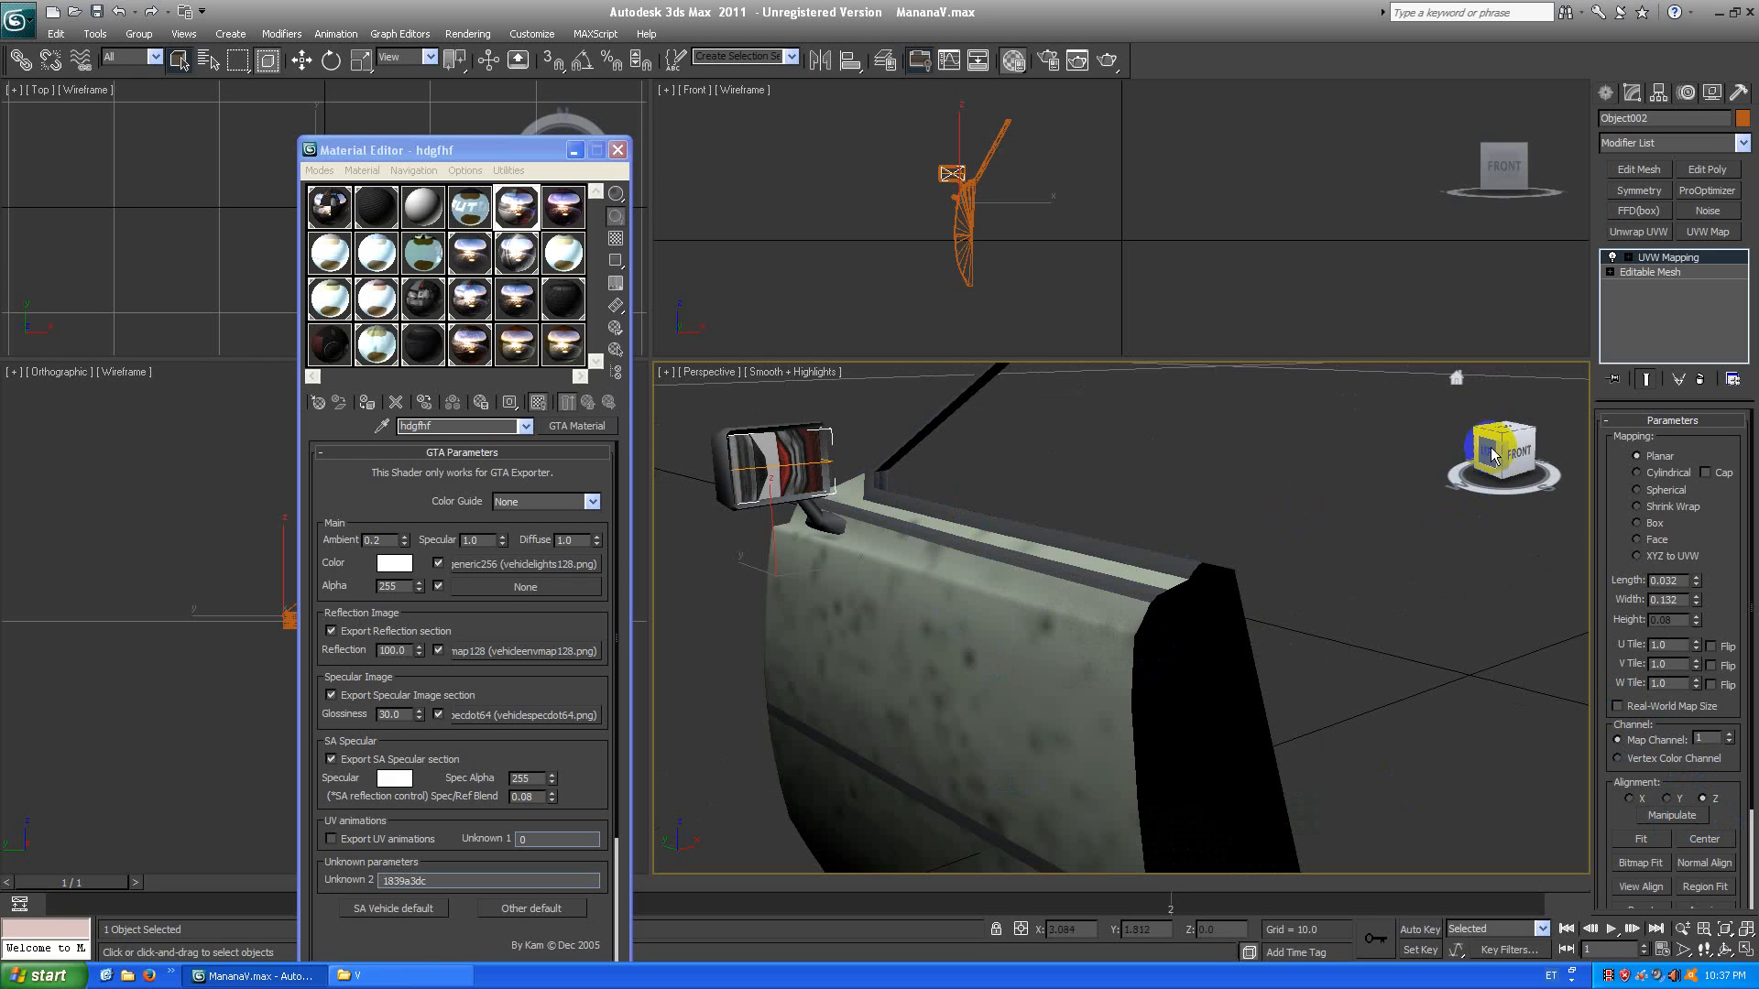
{"action": "mouse_move", "coordinate": [1521, 453]}
{"action": "left_mouse_down"}
{"action": "mouse_move", "coordinate": [1566, 486]}
{"action": "mouse_move", "coordinate": [1527, 459]}
{"action": "left_mouse_up"}
{"action": "left_click", "coordinate": [1629, 800]}
{"action": "left_click", "coordinate": [1680, 803]}
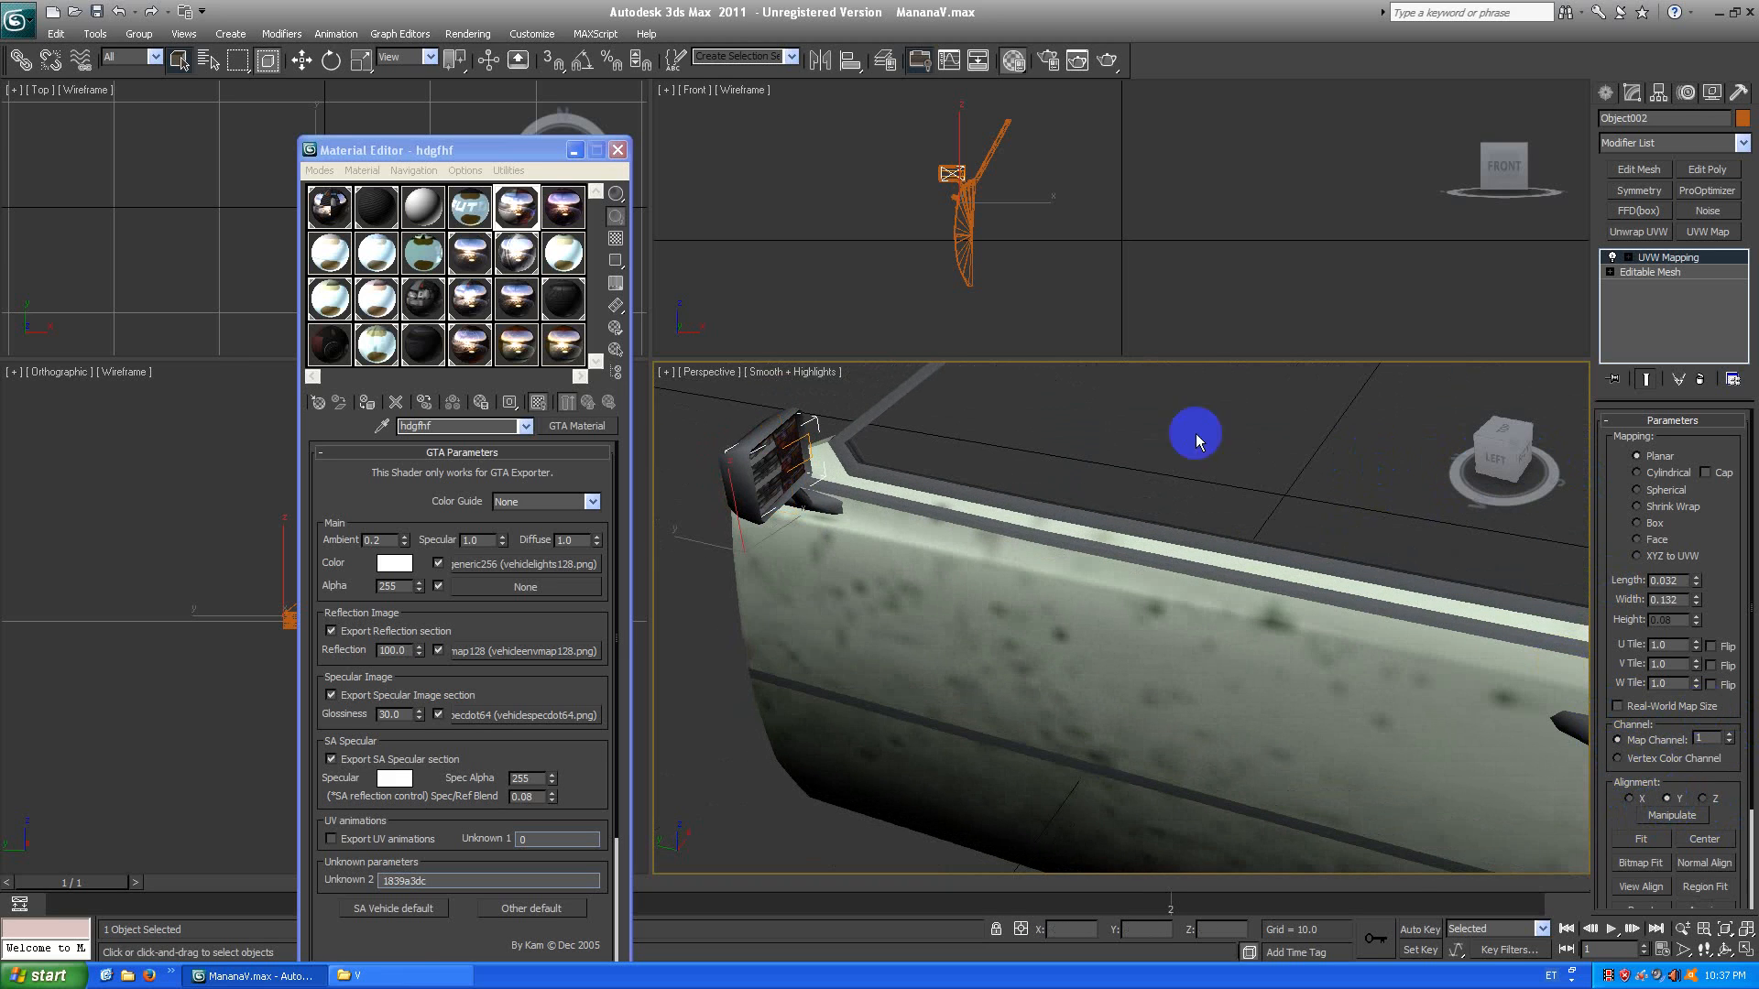
Toggle Real-World Map Size for the planar mapping, leave it off, and inspect the texture on the mirror glass.
{"action": "left_click", "coordinate": [1618, 706]}
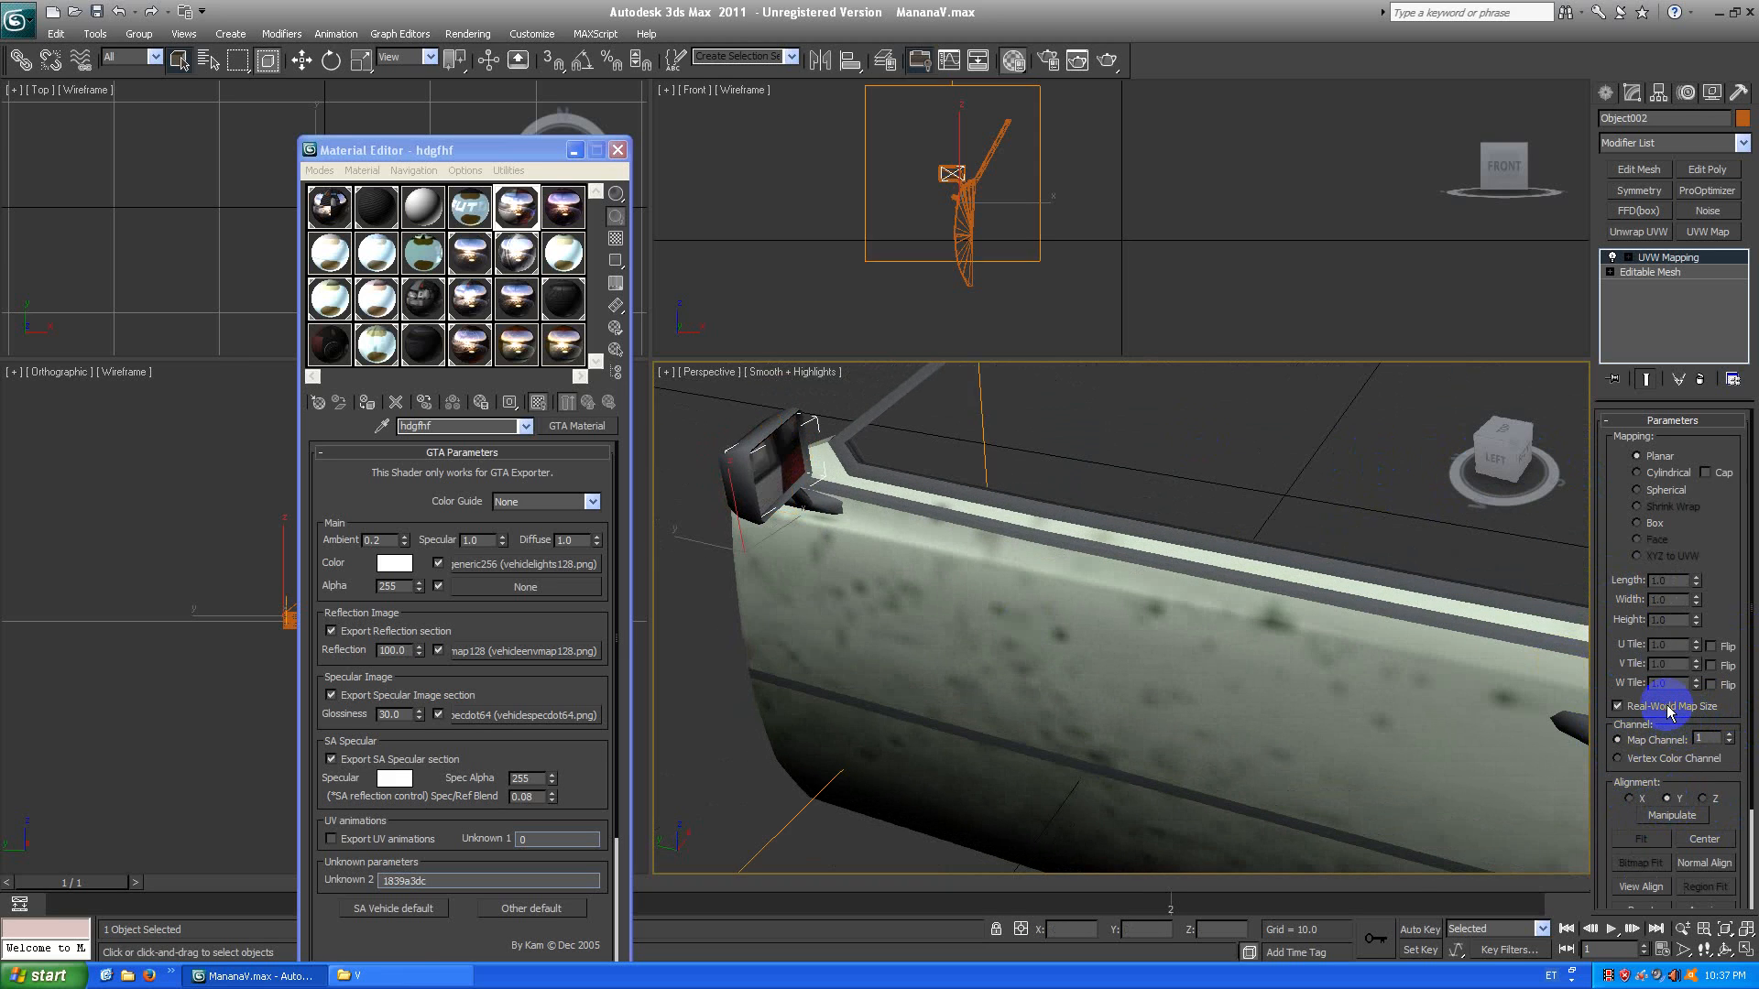
{"action": "left_click", "coordinate": [1667, 710]}
{"action": "left_click", "coordinate": [1668, 710]}
{"action": "left_click", "coordinate": [1668, 711]}
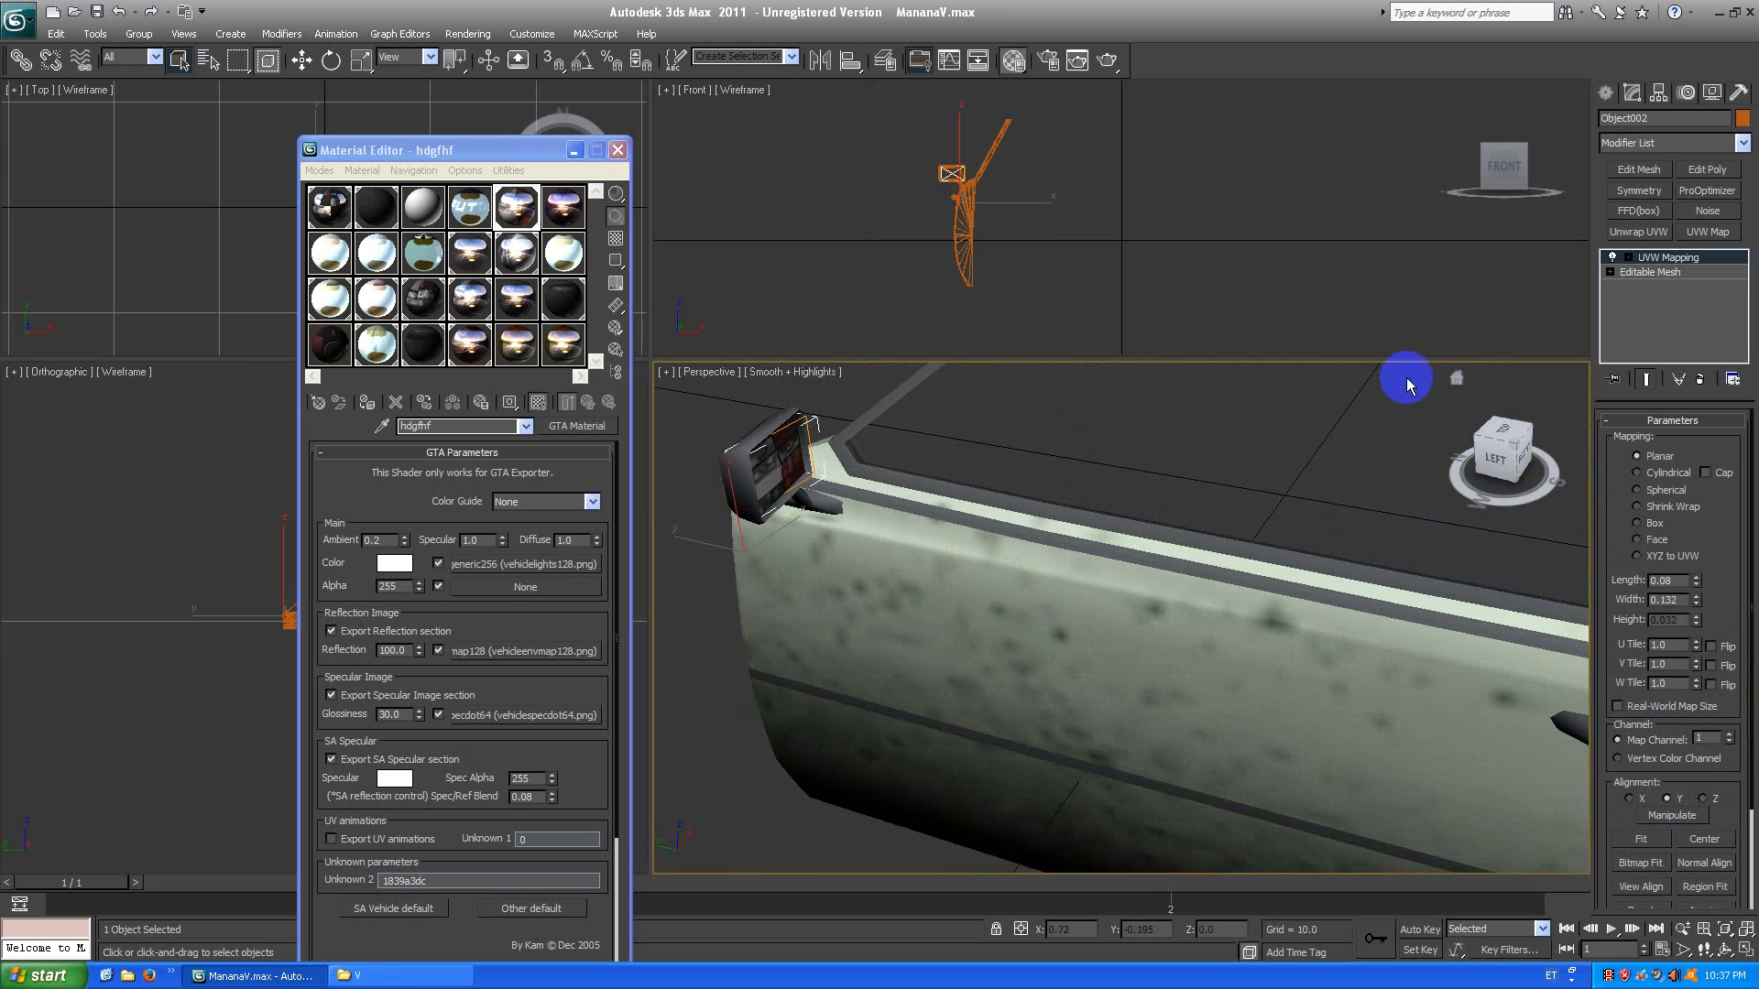
{"action": "left_click_drag", "start_coordinate": [1496, 447], "coordinate": [1273, 473]}
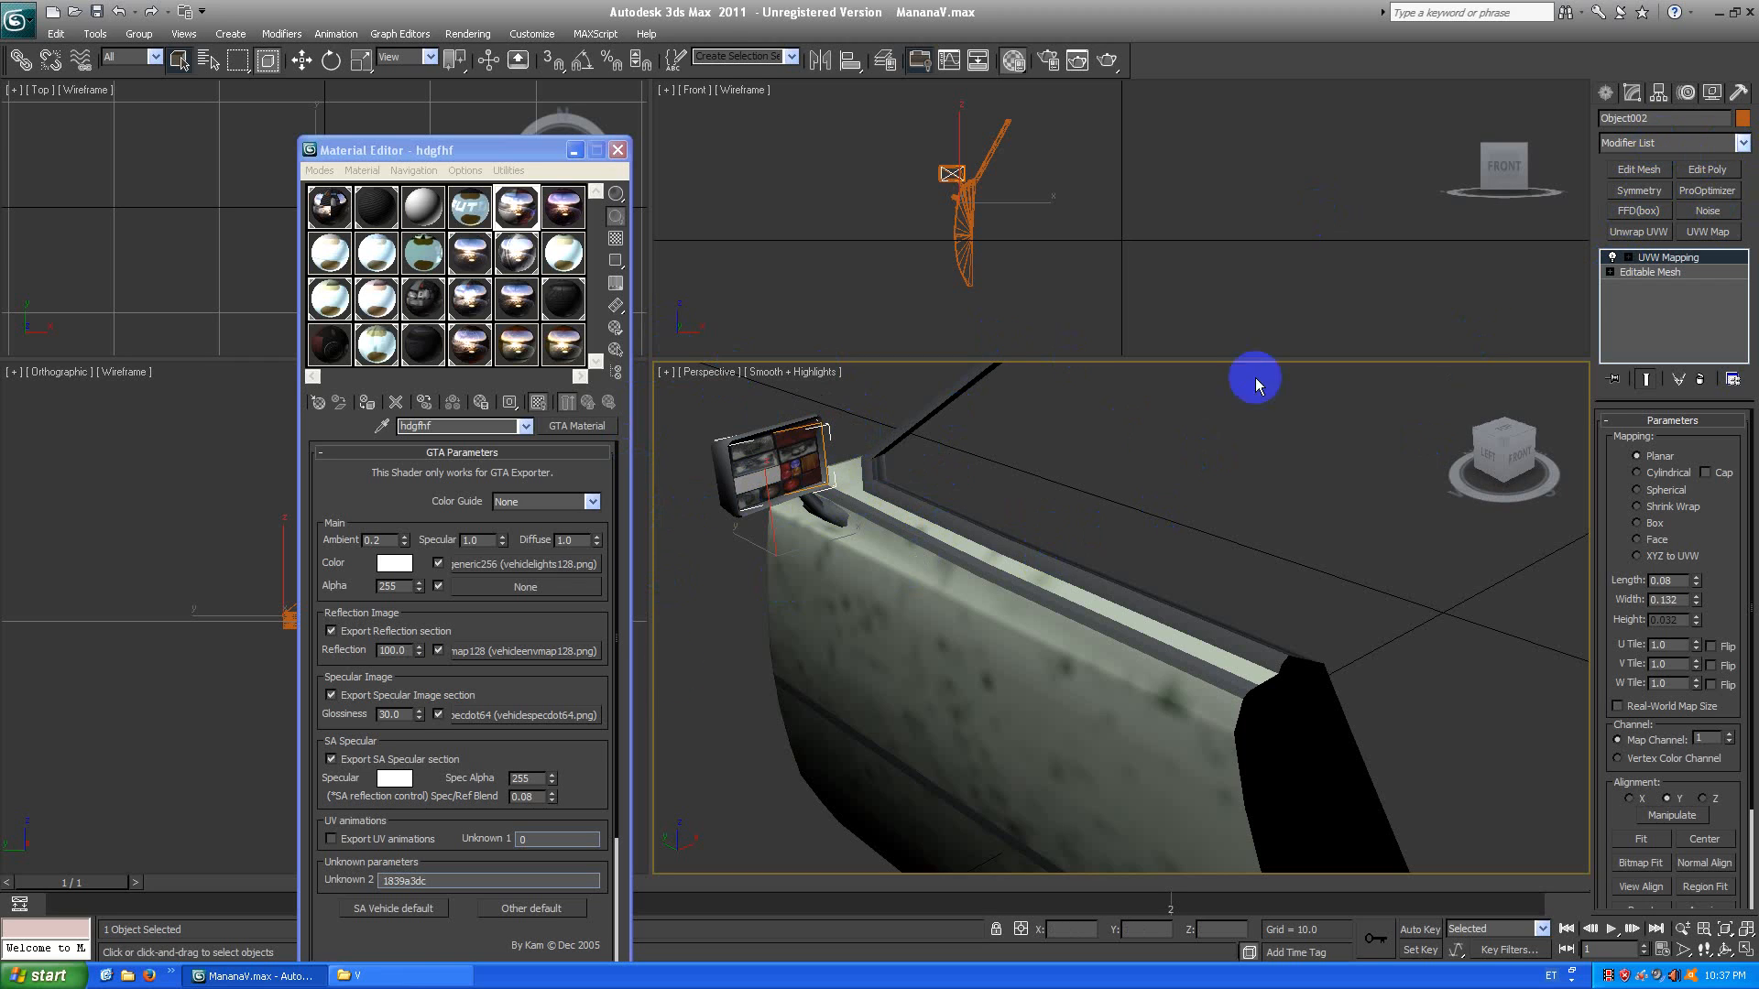
{"action": "scroll", "coordinate": [910, 503], "scroll_direction": "down", "scroll_amount": 4}
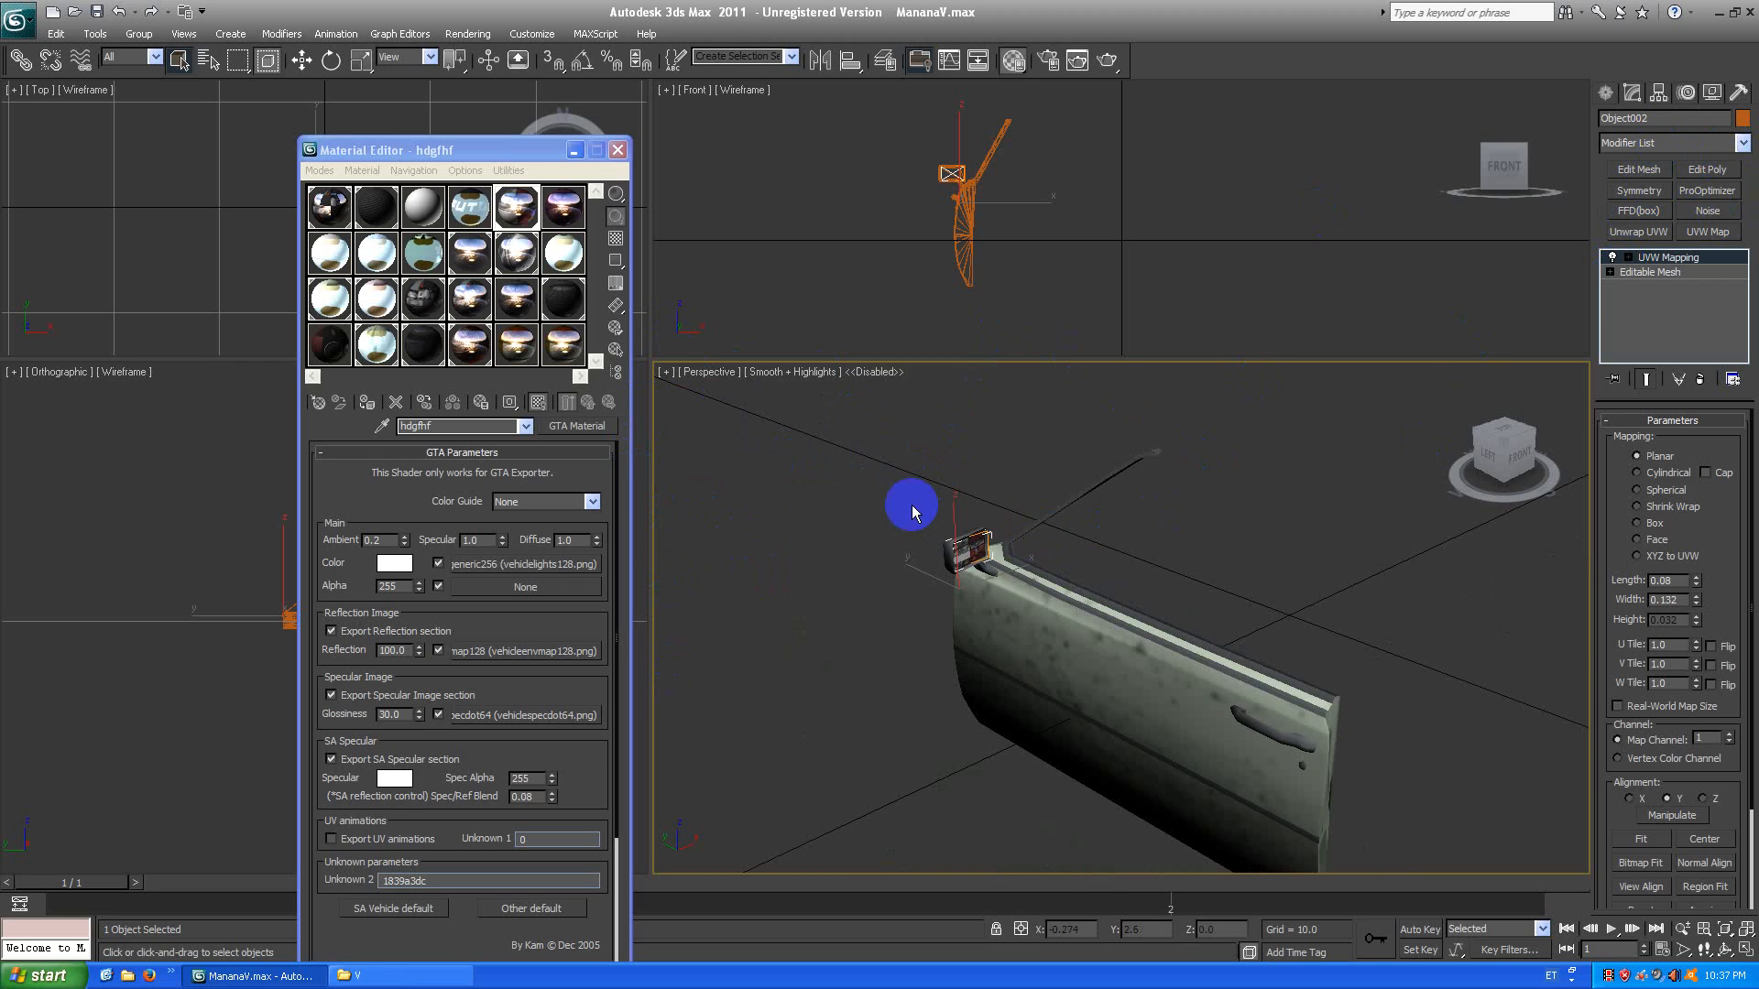
{"action": "scroll", "coordinate": [910, 504], "scroll_direction": "up", "scroll_amount": 5}
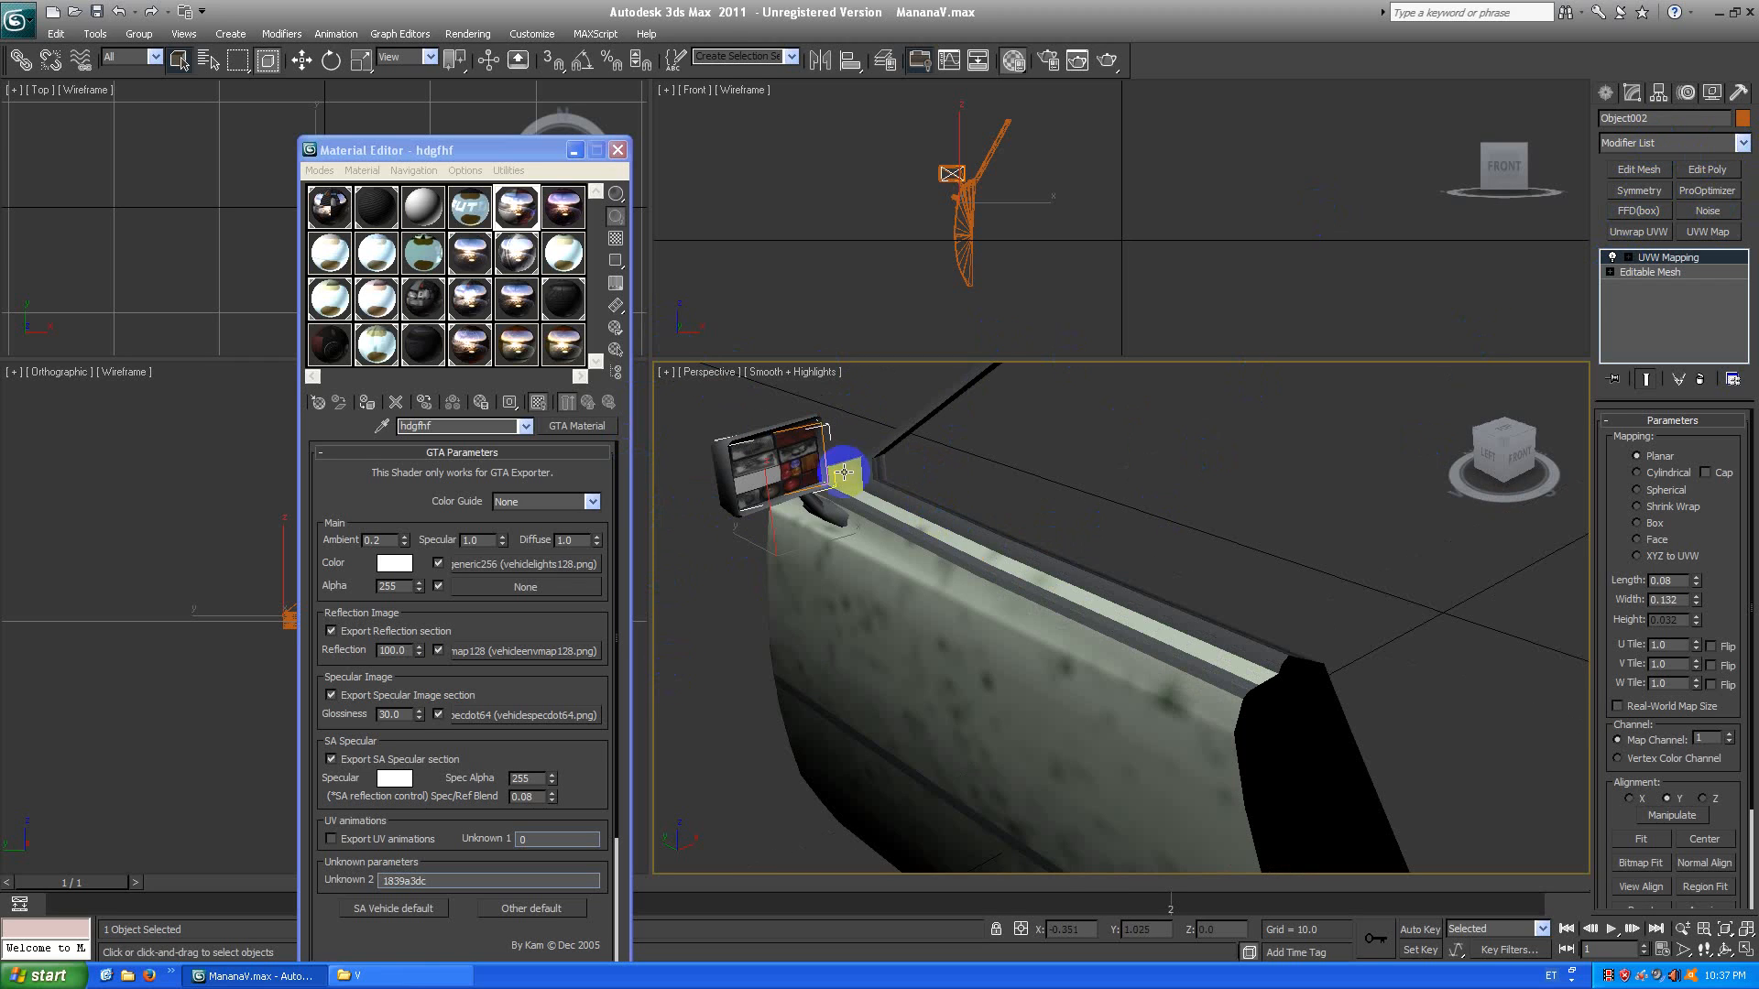
Add an Unwrap UVW modifier above the UVW mapping and show the vehiclelights128.png texture behind the UVs in its editor.
{"action": "left_click", "coordinate": [1736, 143]}
{"action": "left_click_drag", "start_coordinate": [1756, 653], "coordinate": [1755, 706]}
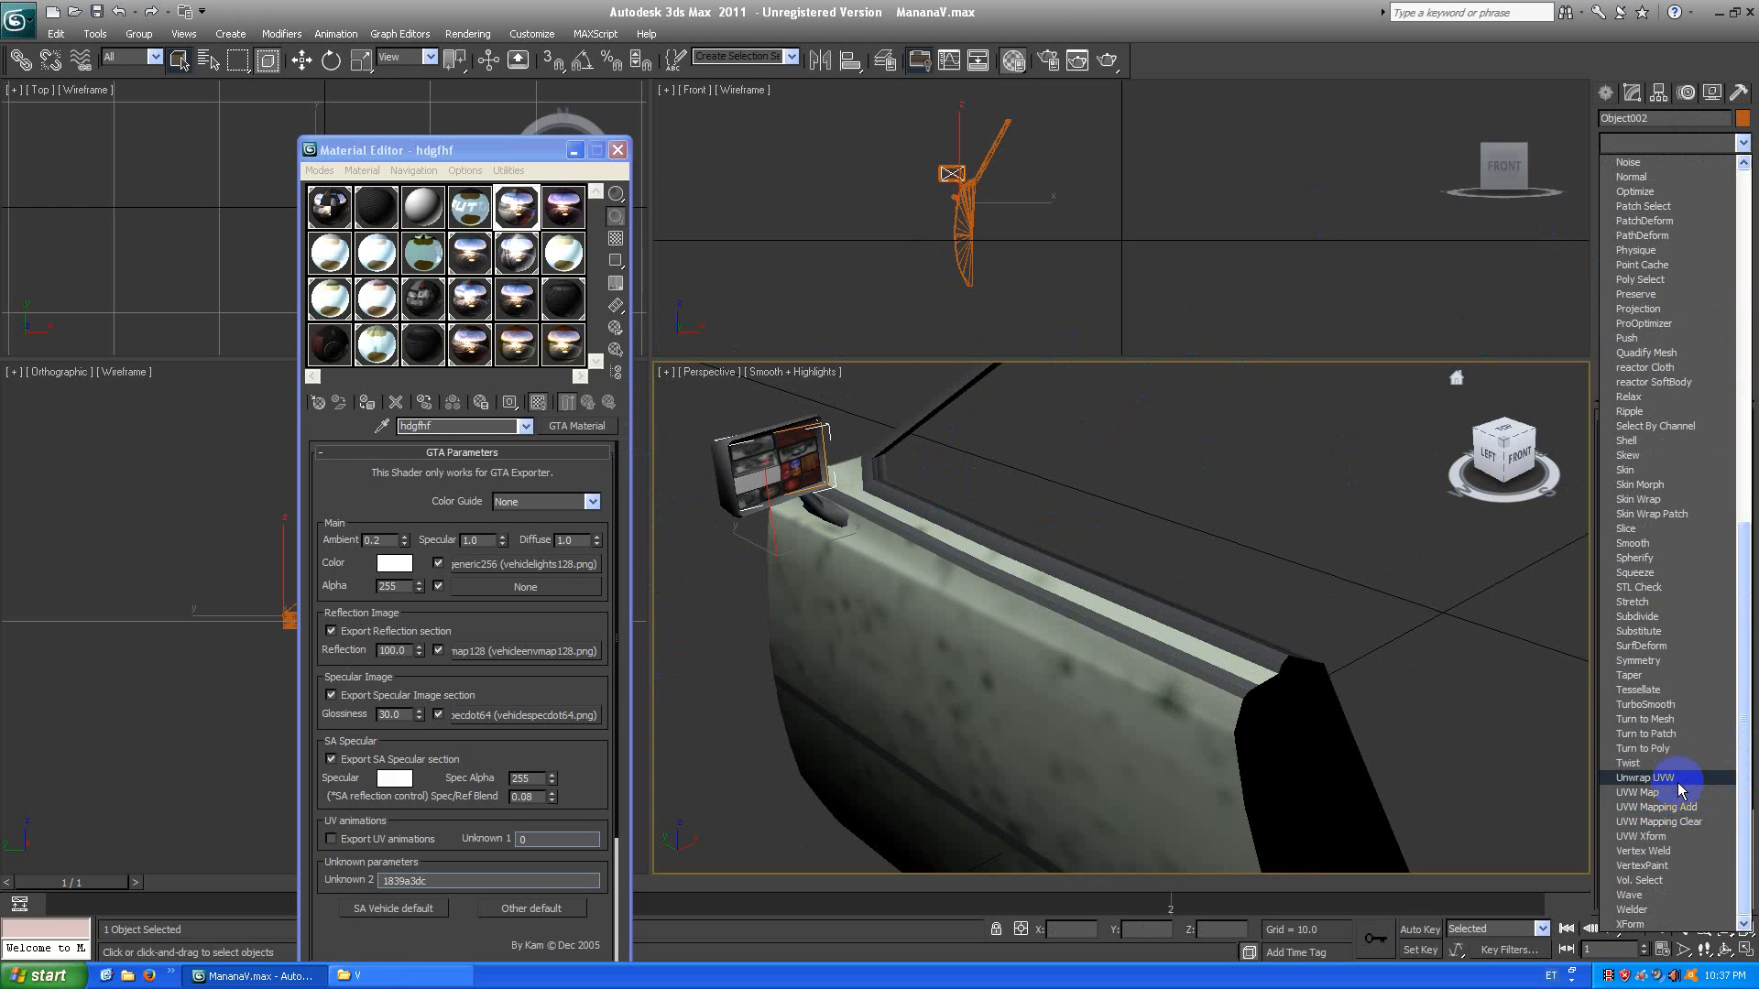
{"action": "left_click", "coordinate": [1677, 777]}
{"action": "left_click", "coordinate": [1668, 632]}
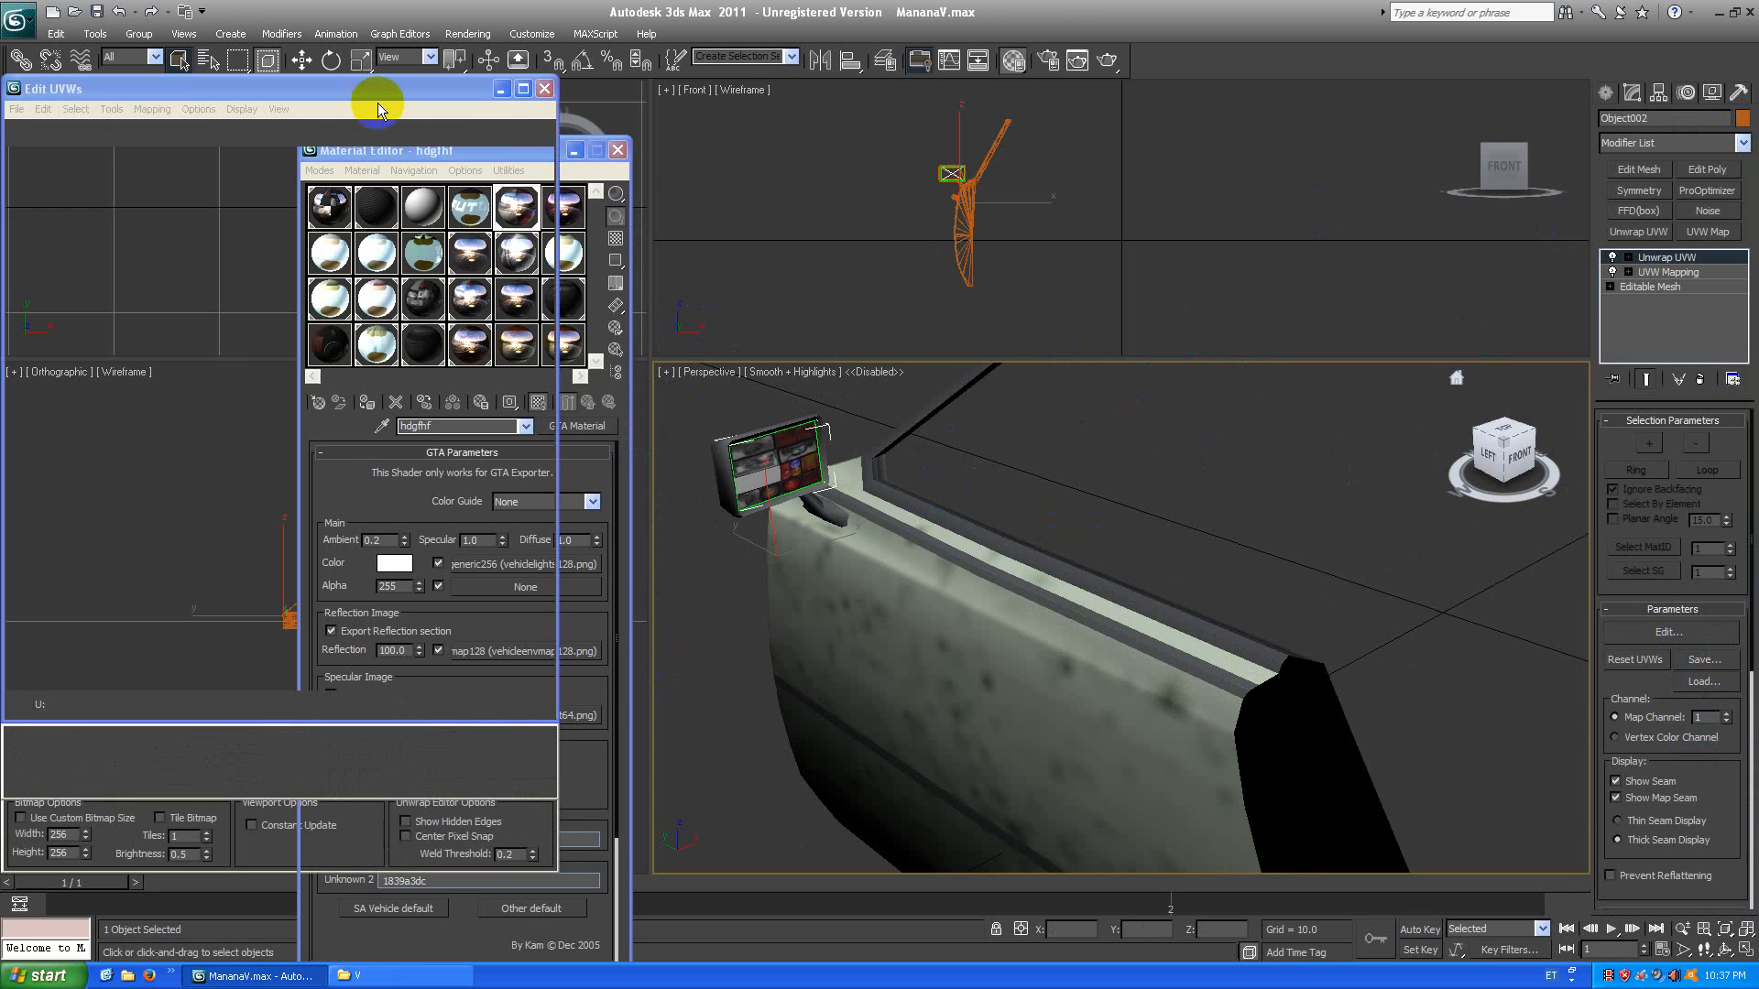
{"action": "left_click", "coordinate": [440, 133]}
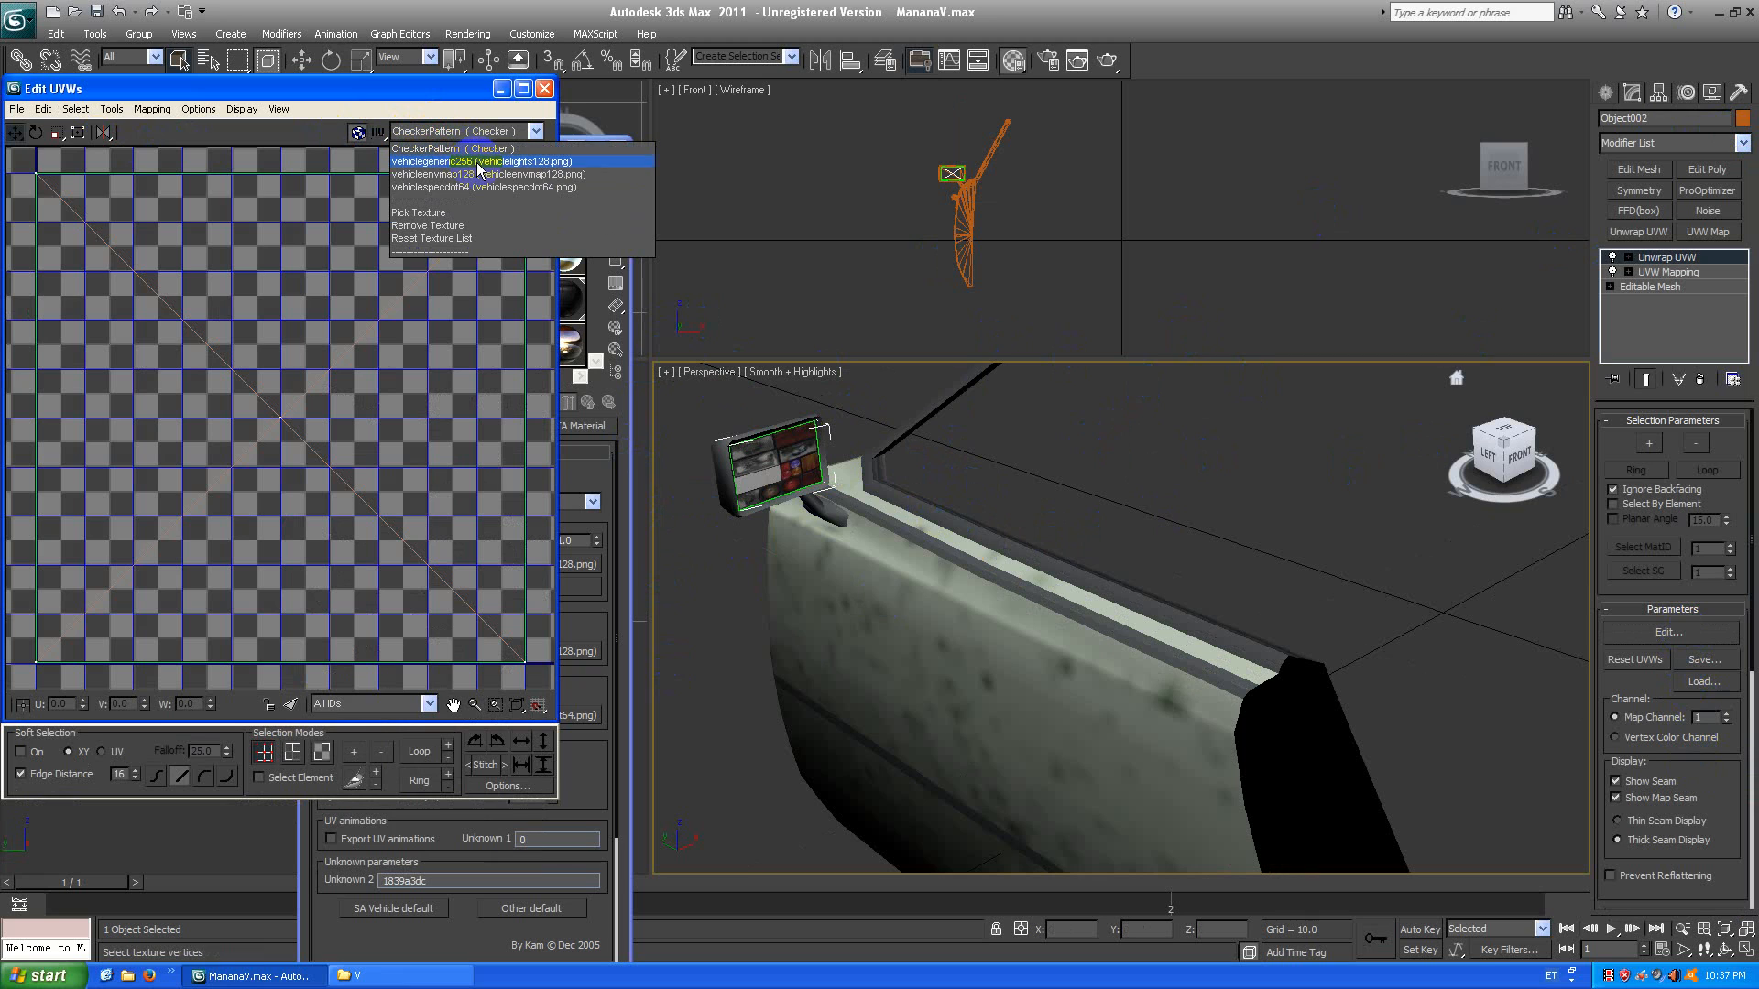
{"action": "left_click", "coordinate": [543, 163]}
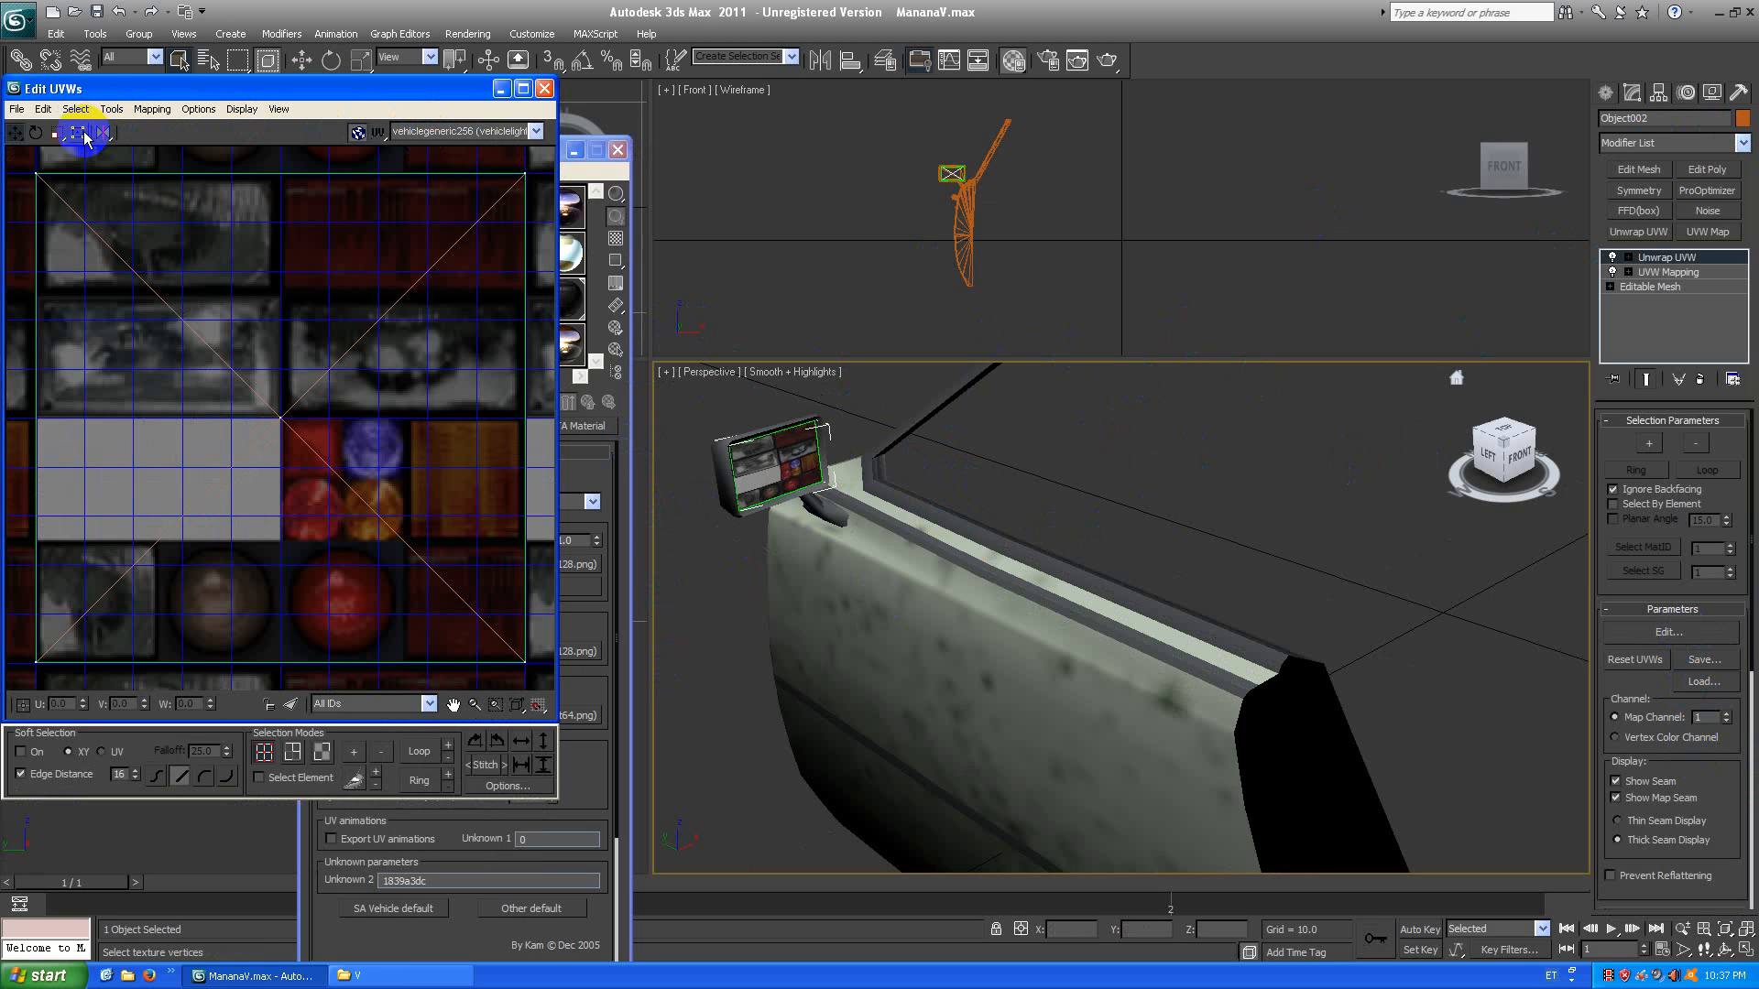
Select all of the mirror glass's UV vertices and scale them down to the headlight image in the texture's upper-left corner.
{"action": "scroll", "coordinate": [454, 467], "scroll_direction": "down", "scroll_amount": 2}
{"action": "left_click_drag", "start_coordinate": [515, 632], "coordinate": [63, 204]}
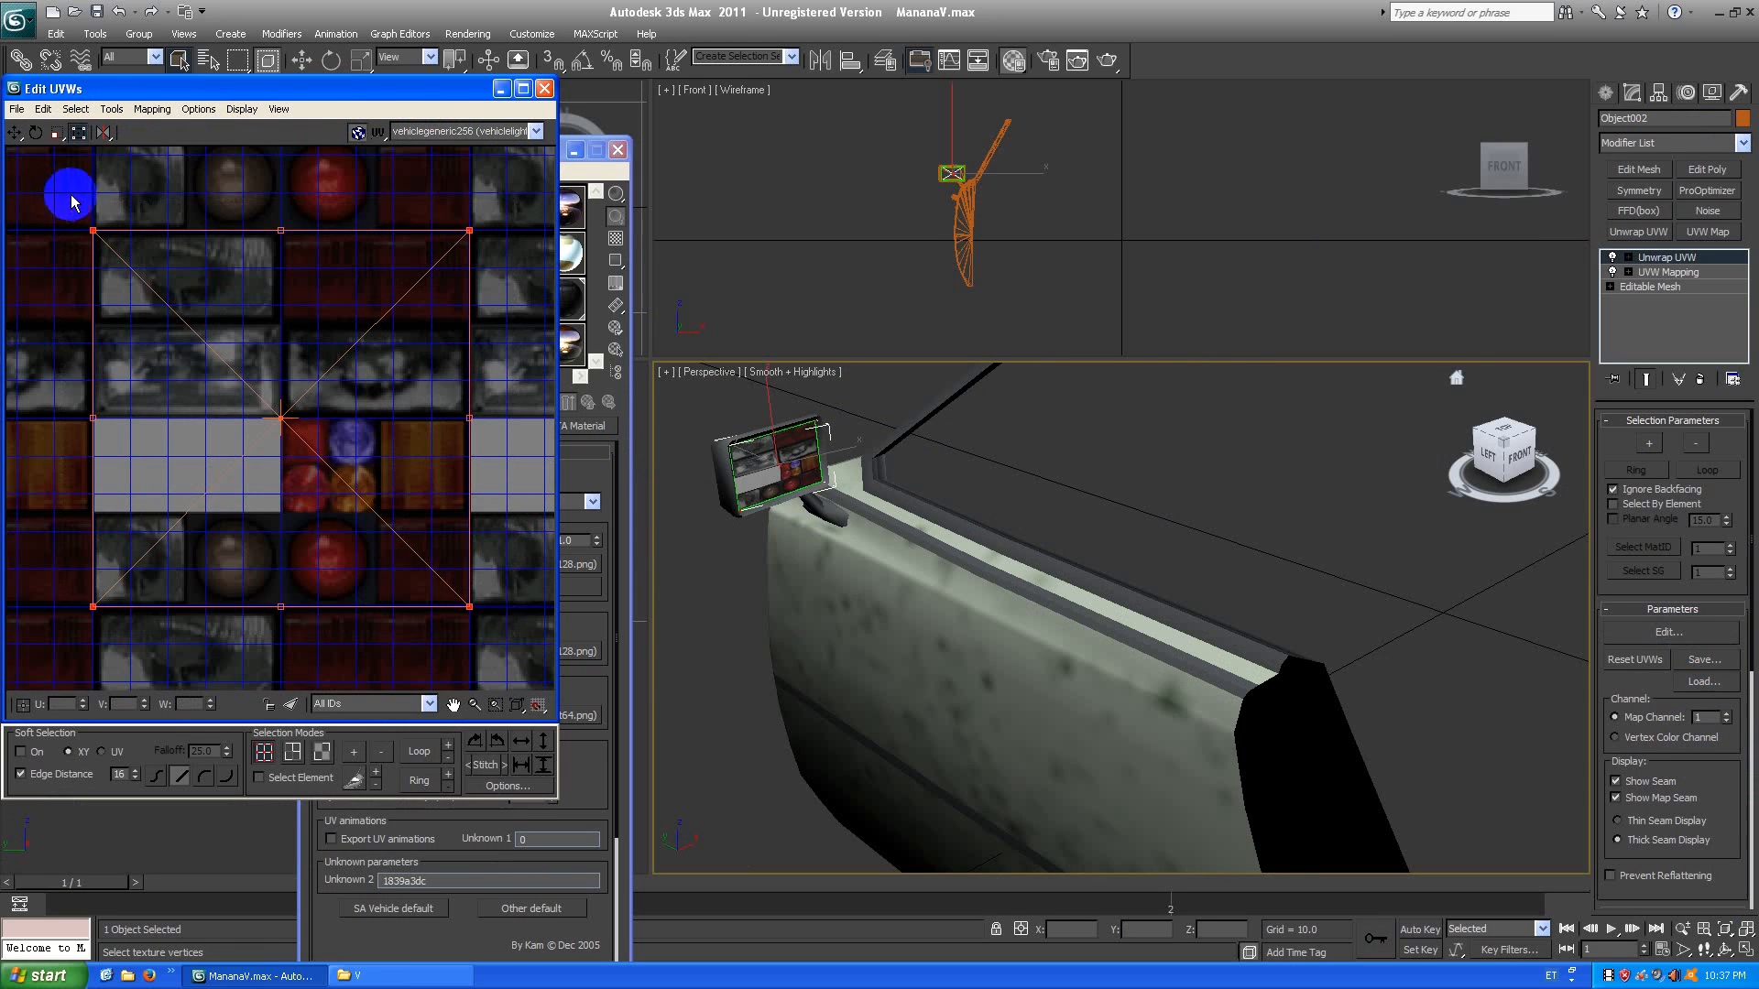
{"action": "left_click", "coordinate": [470, 606]}
{"action": "left_click_drag", "start_coordinate": [519, 646], "coordinate": [76, 157]}
{"action": "left_click_drag", "start_coordinate": [467, 609], "coordinate": [281, 324]}
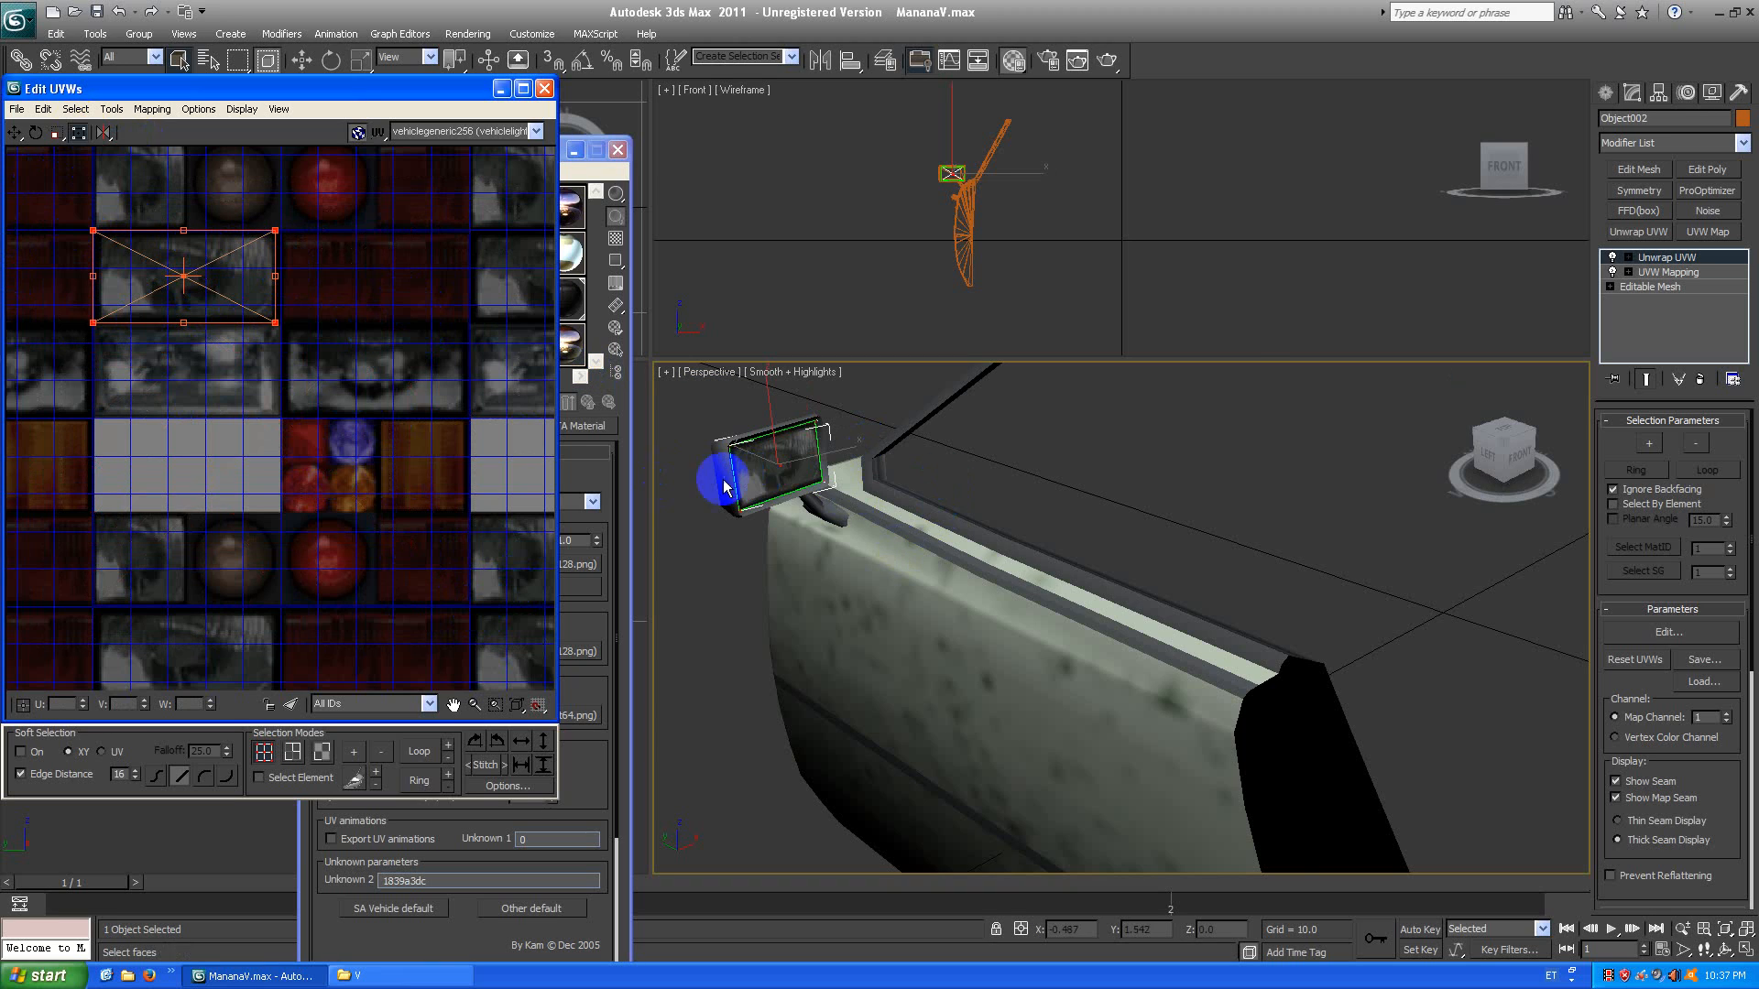
Shrink the mirror glass's UVs further, onto the striped upper-right part of that headlight image, and check the glass.
{"action": "middle_click_drag", "start_coordinate": [785, 455], "coordinate": [979, 526]}
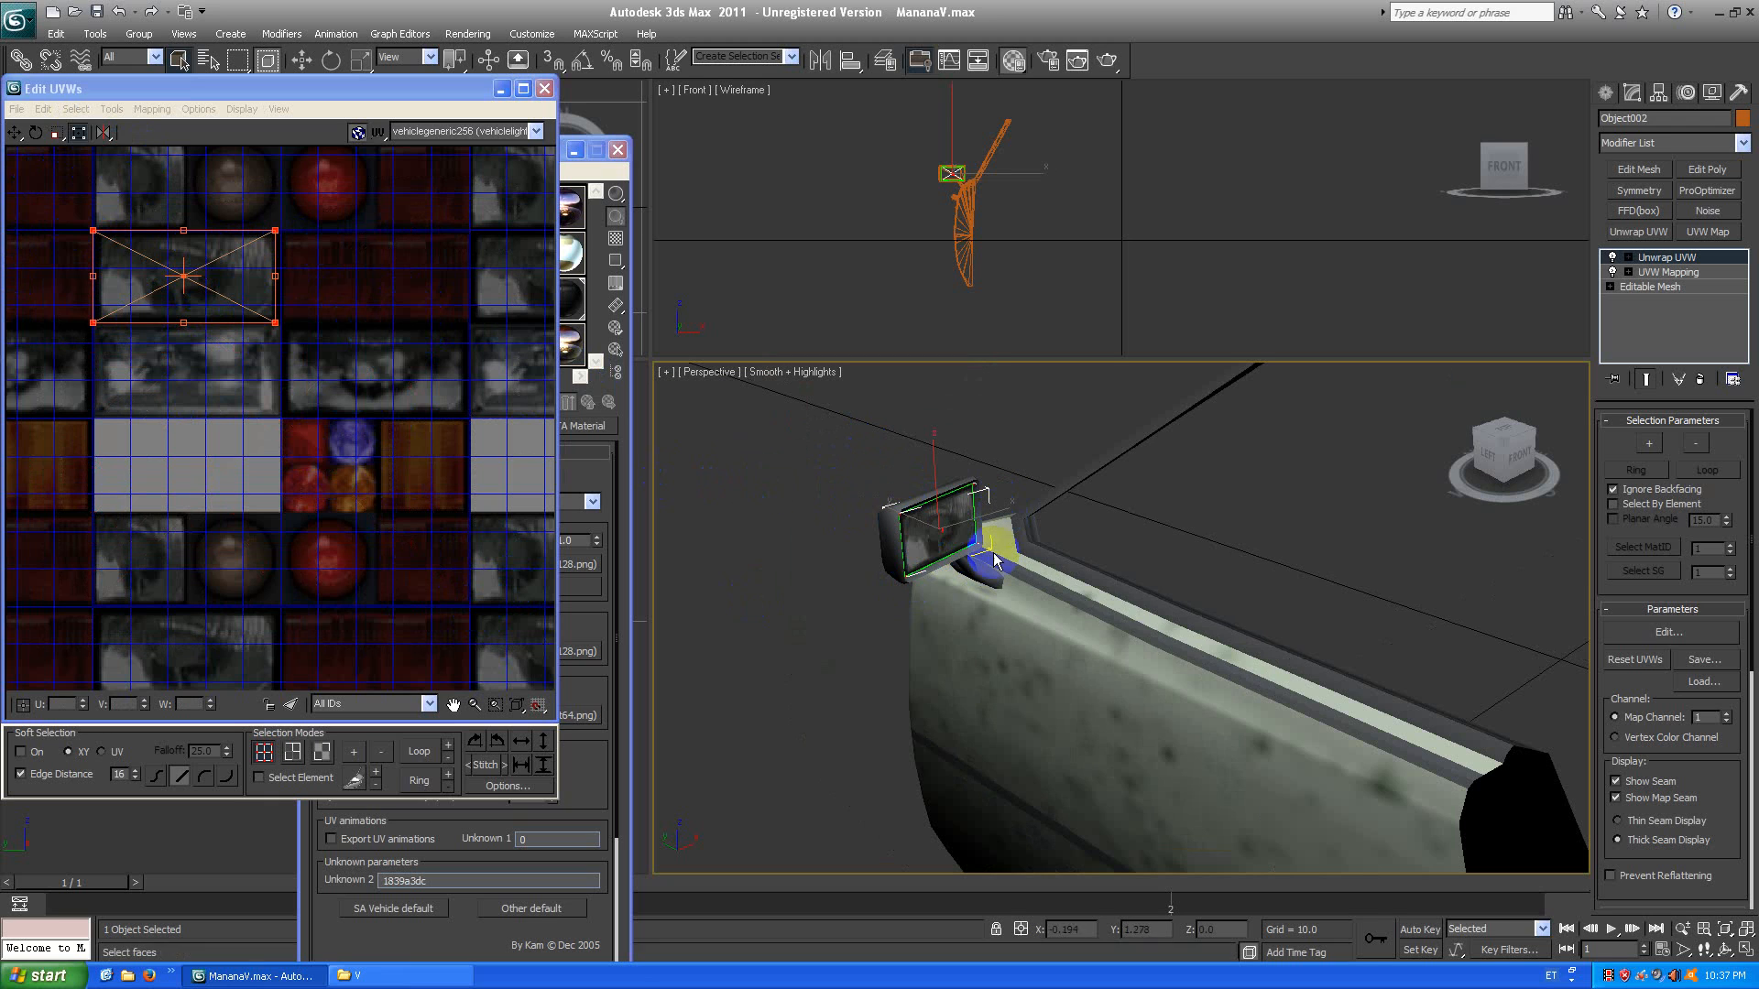
{"action": "scroll", "coordinate": [238, 357], "scroll_direction": "up", "scroll_amount": 3}
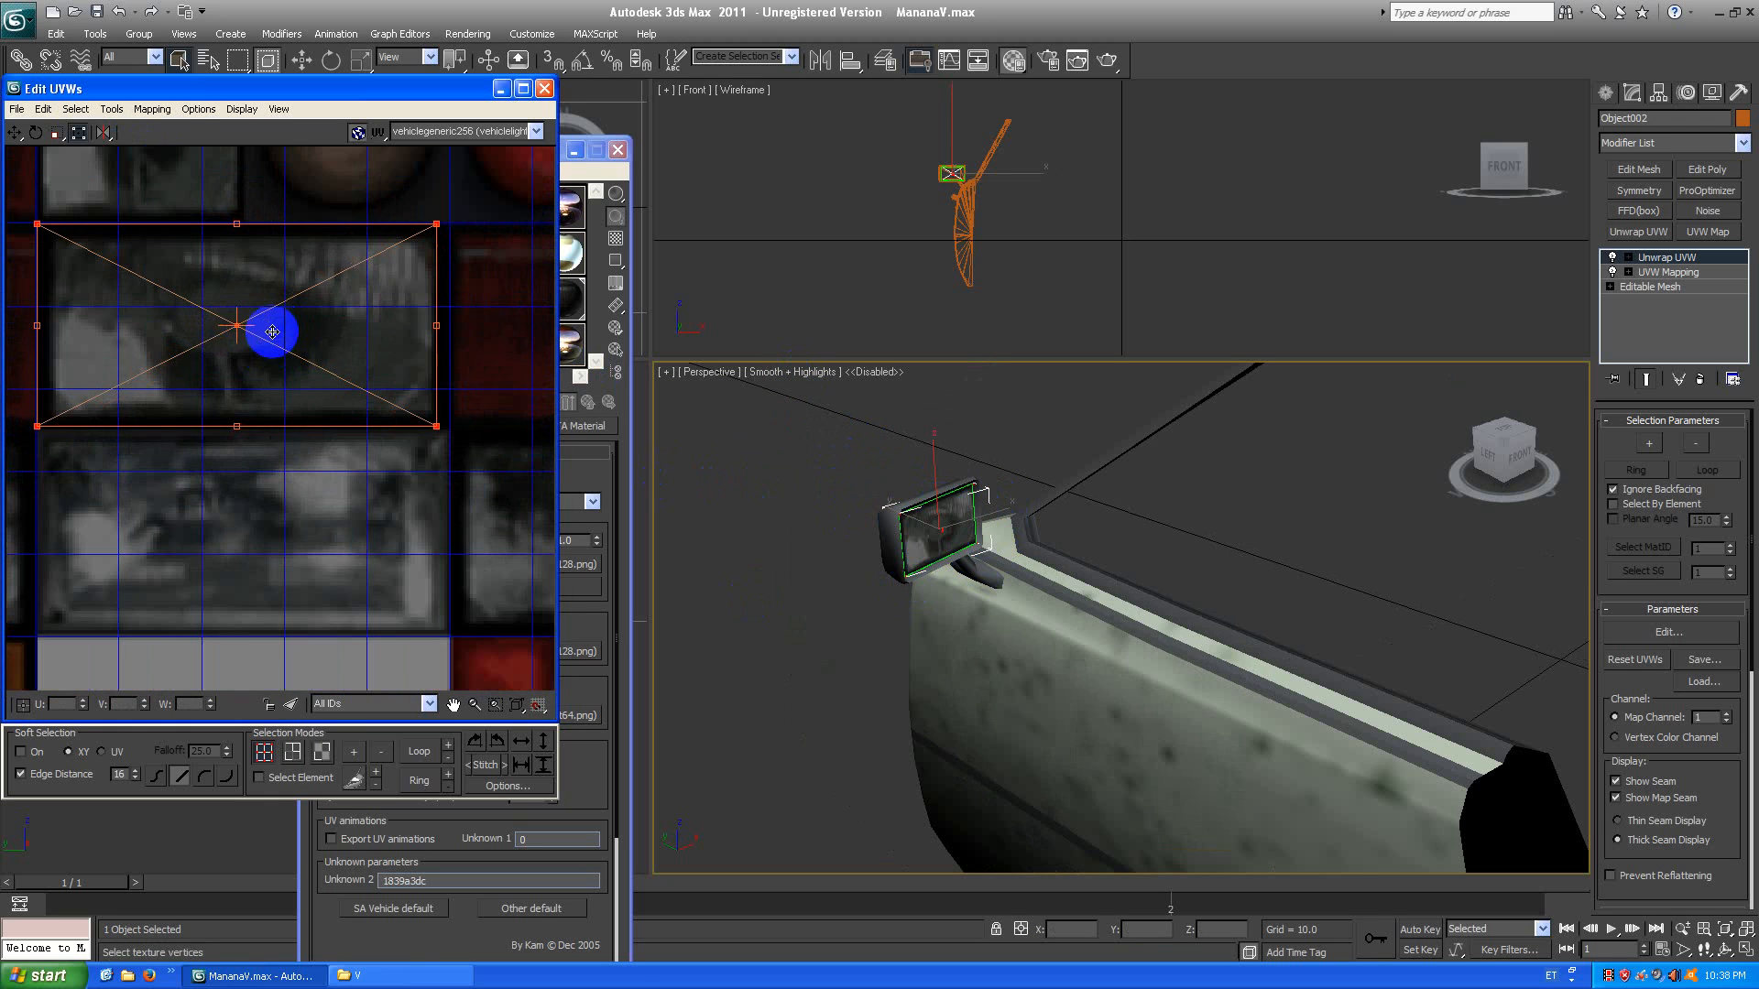
{"action": "left_click_drag", "start_coordinate": [41, 425], "coordinate": [294, 317]}
{"action": "left_click_drag", "start_coordinate": [439, 223], "coordinate": [415, 248]}
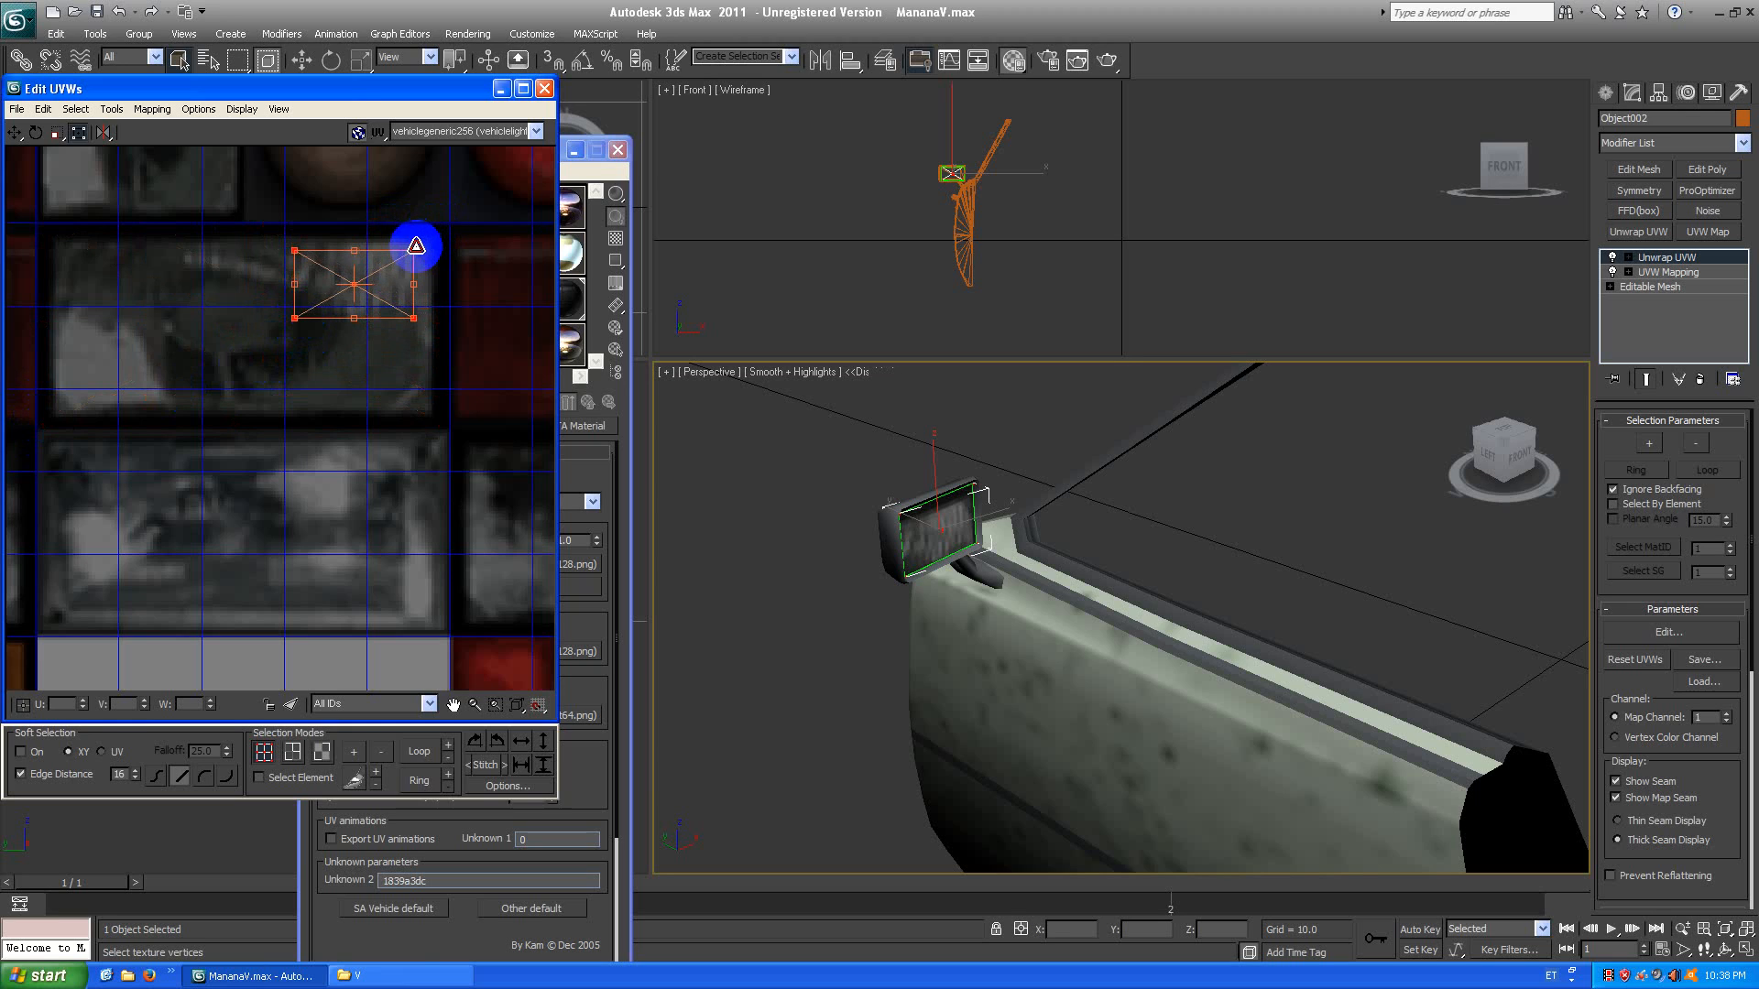
{"action": "left_click", "coordinate": [1477, 723]}
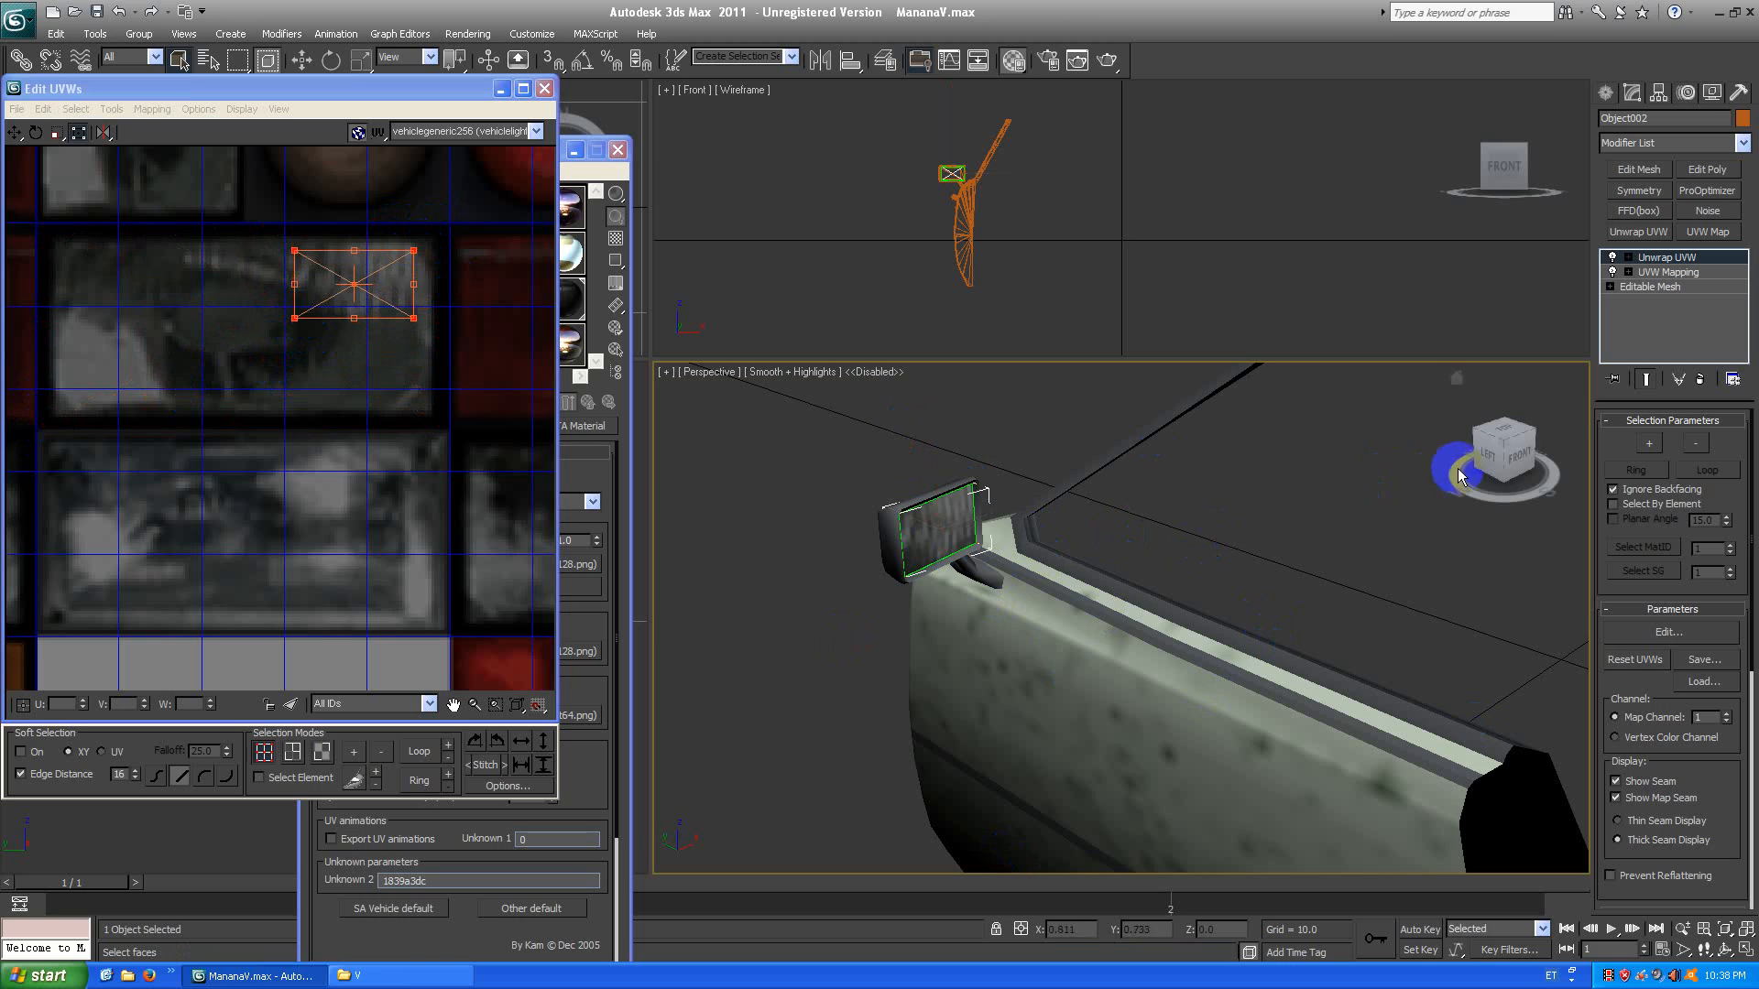
{"action": "mouse_move", "coordinate": [1493, 460]}
{"action": "left_mouse_down"}
{"action": "mouse_move", "coordinate": [1418, 452]}
{"action": "mouse_move", "coordinate": [1502, 456]}
{"action": "left_mouse_up"}
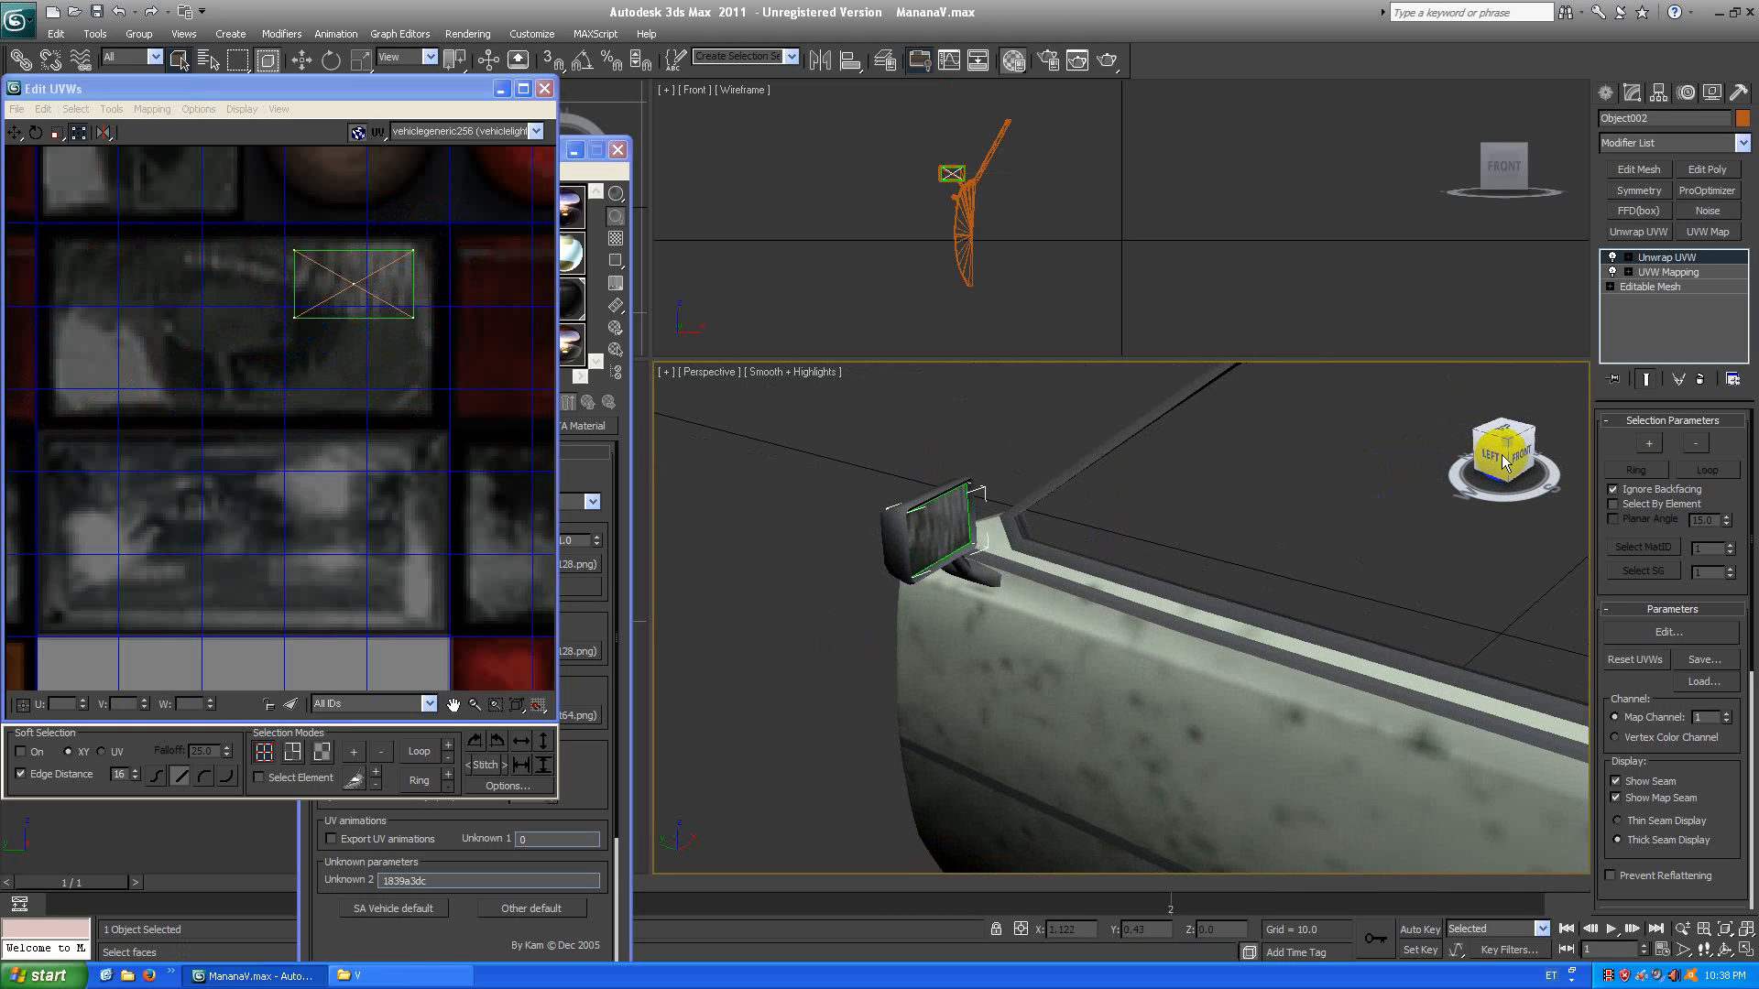
Collapse the mirror glass's whole modifier stack into an editable mesh and inspect the door from several angles.
{"action": "right_click", "coordinate": [1674, 255]}
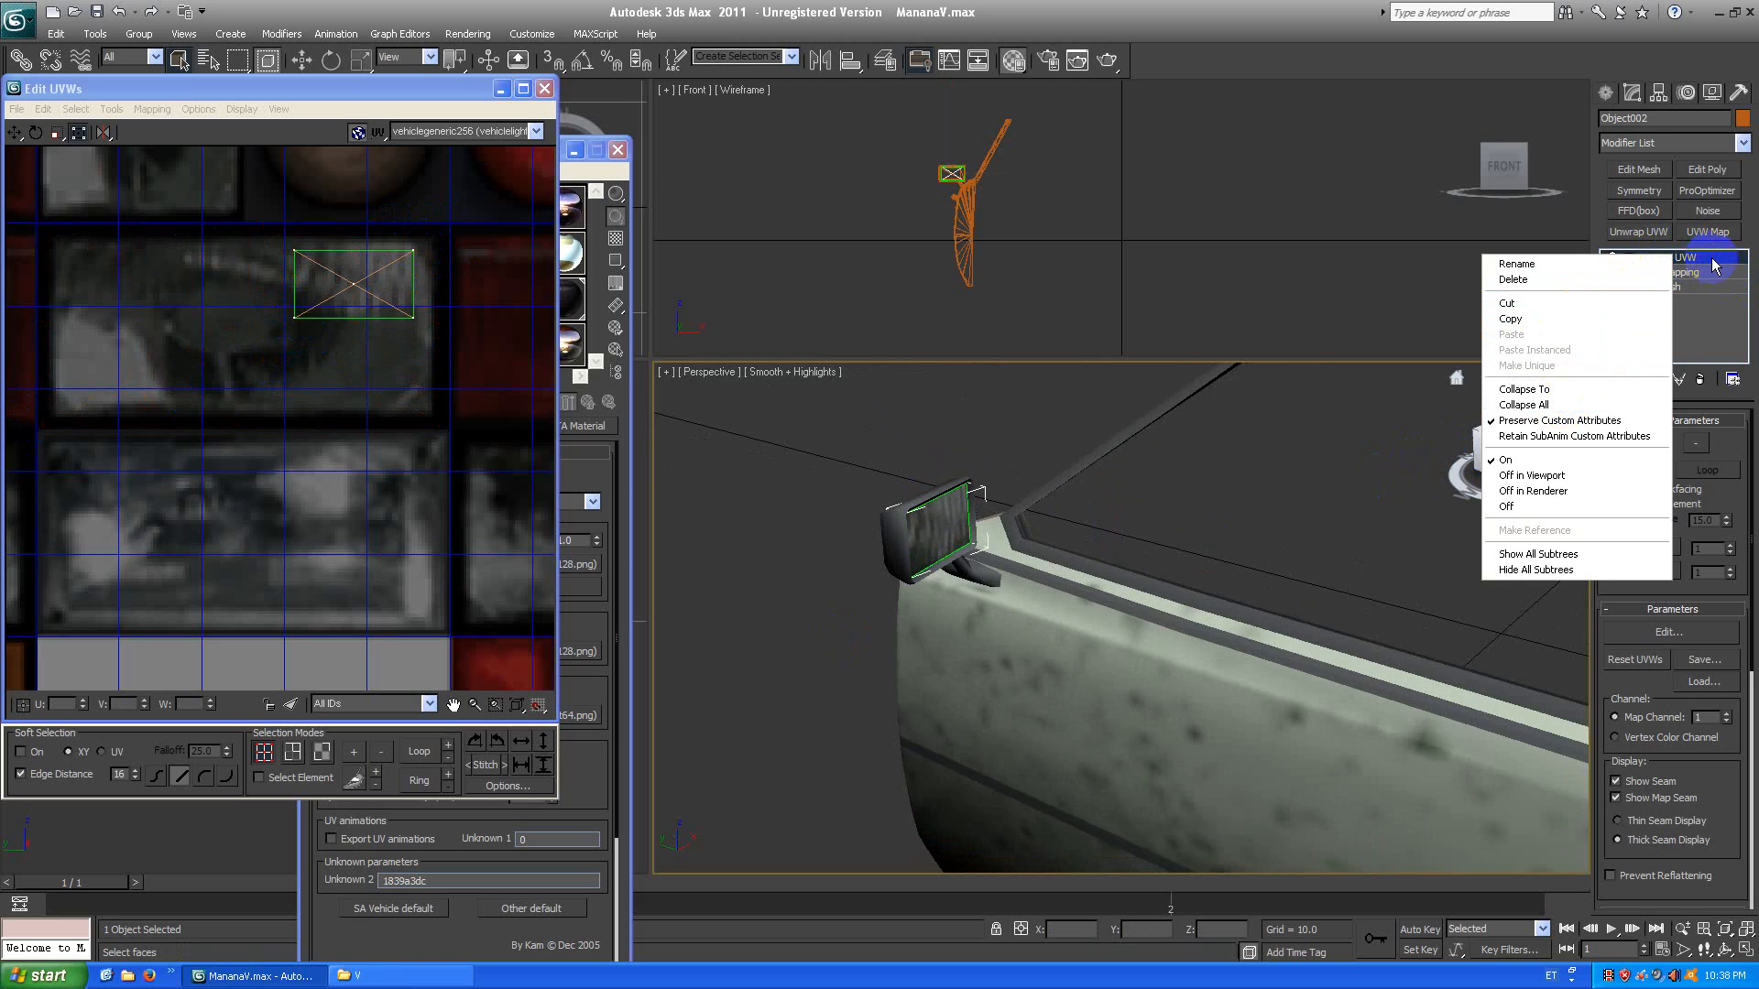
{"action": "left_click", "coordinate": [1649, 257]}
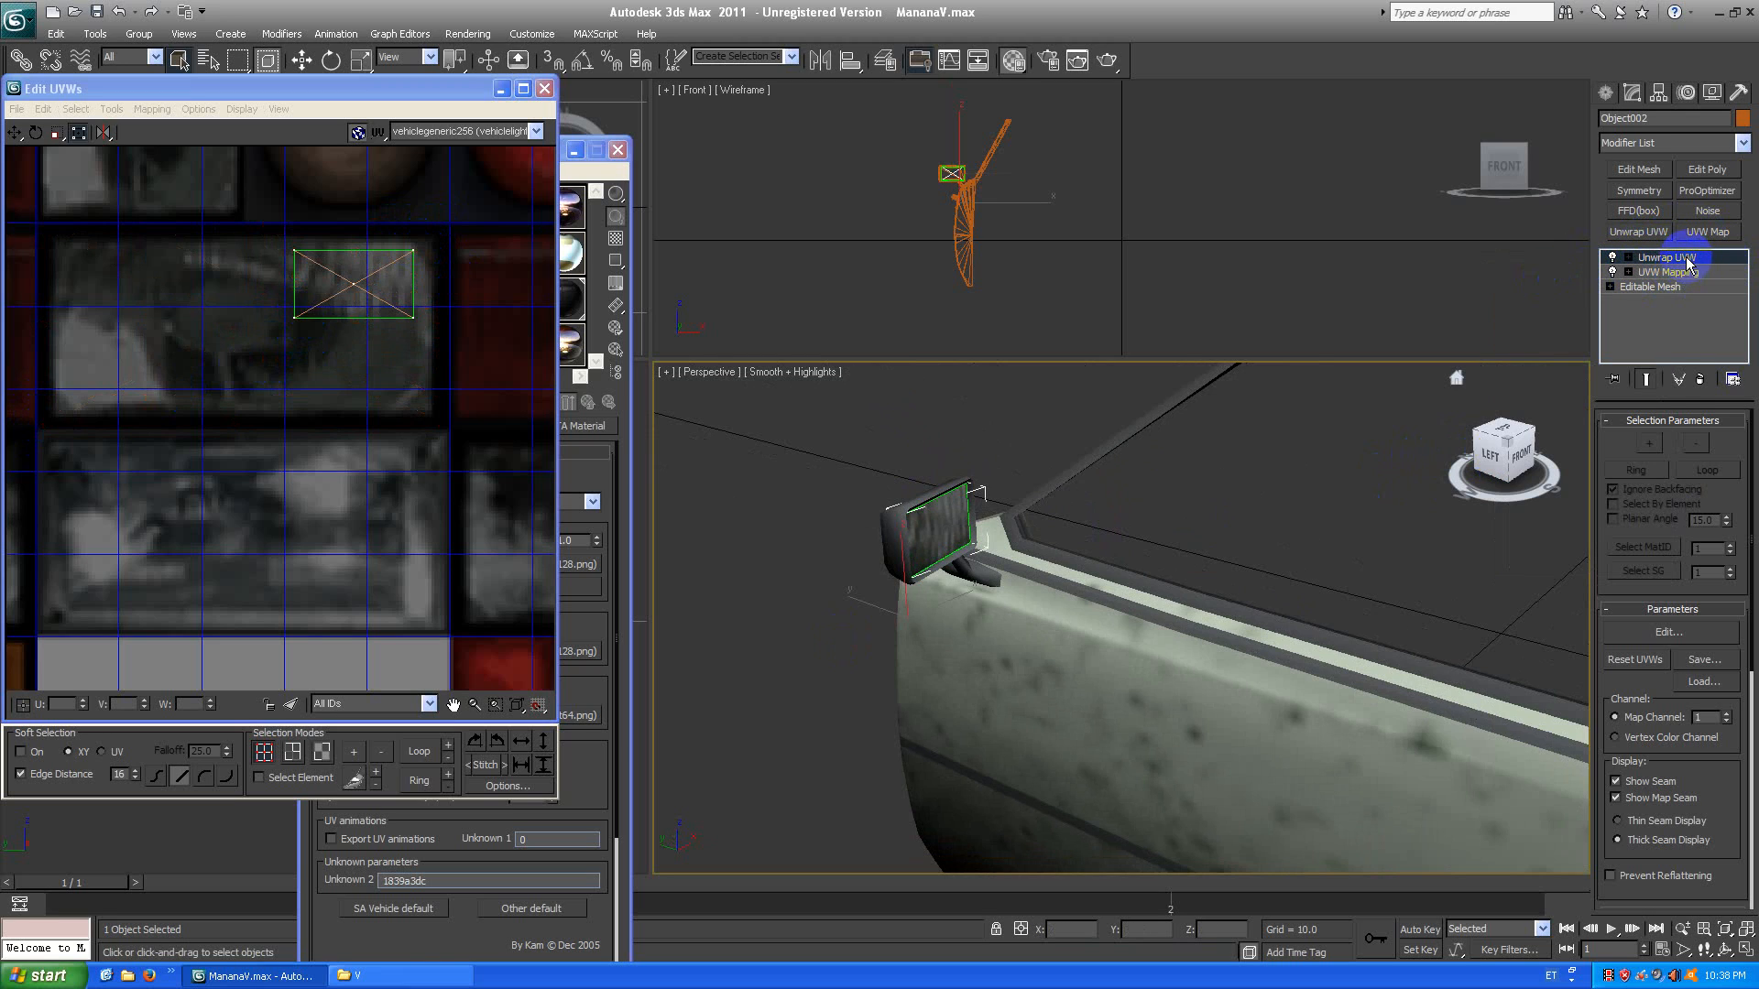
{"action": "right_click", "coordinate": [1687, 258]}
{"action": "left_click", "coordinate": [1558, 404]}
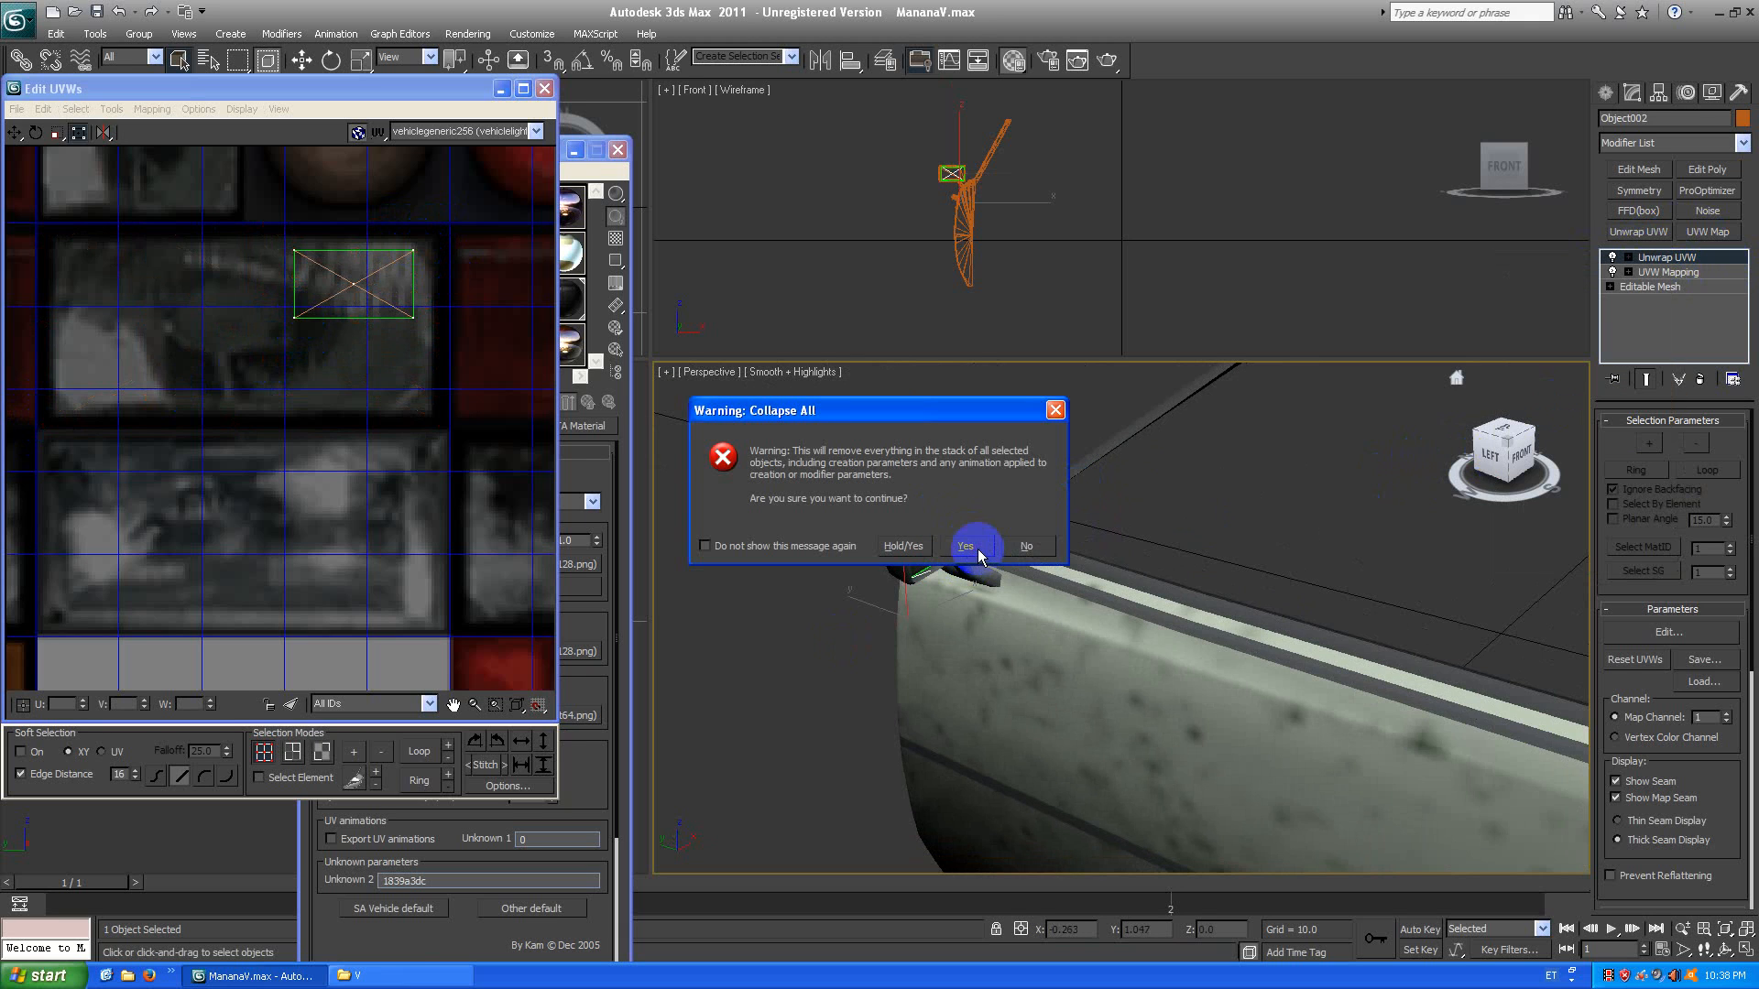
{"action": "left_click", "coordinate": [966, 546]}
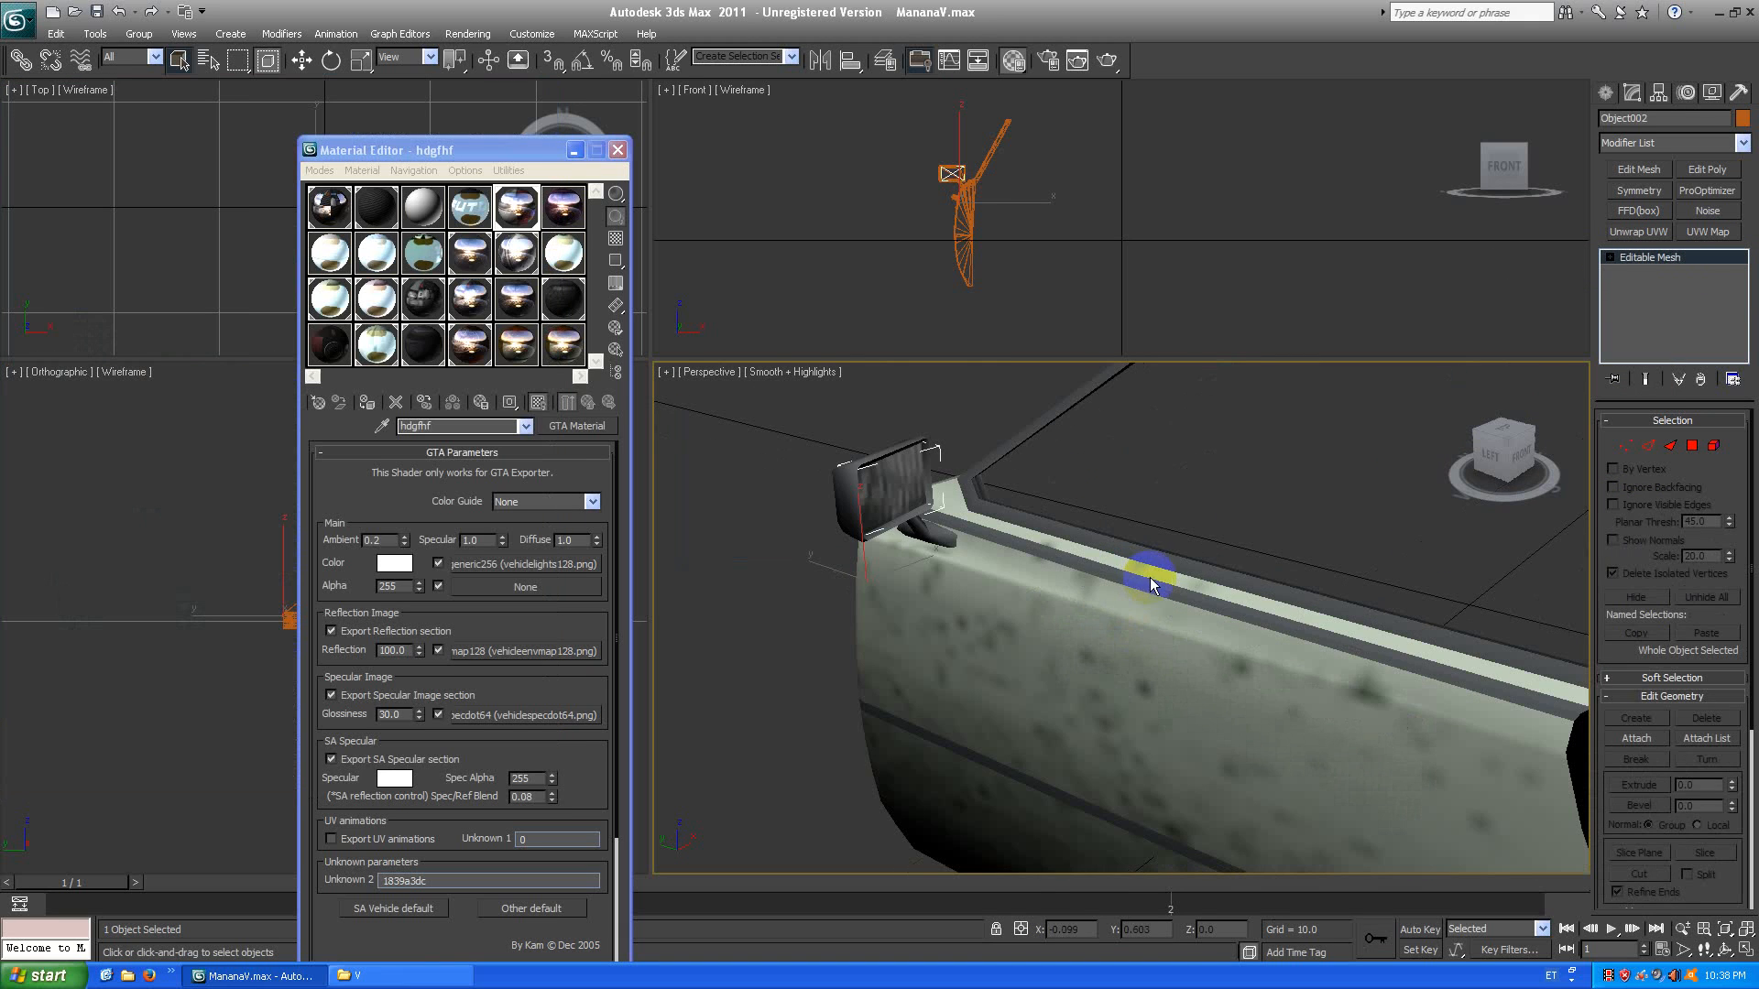
{"action": "scroll", "coordinate": [1000, 444], "scroll_direction": "down", "scroll_amount": 2}
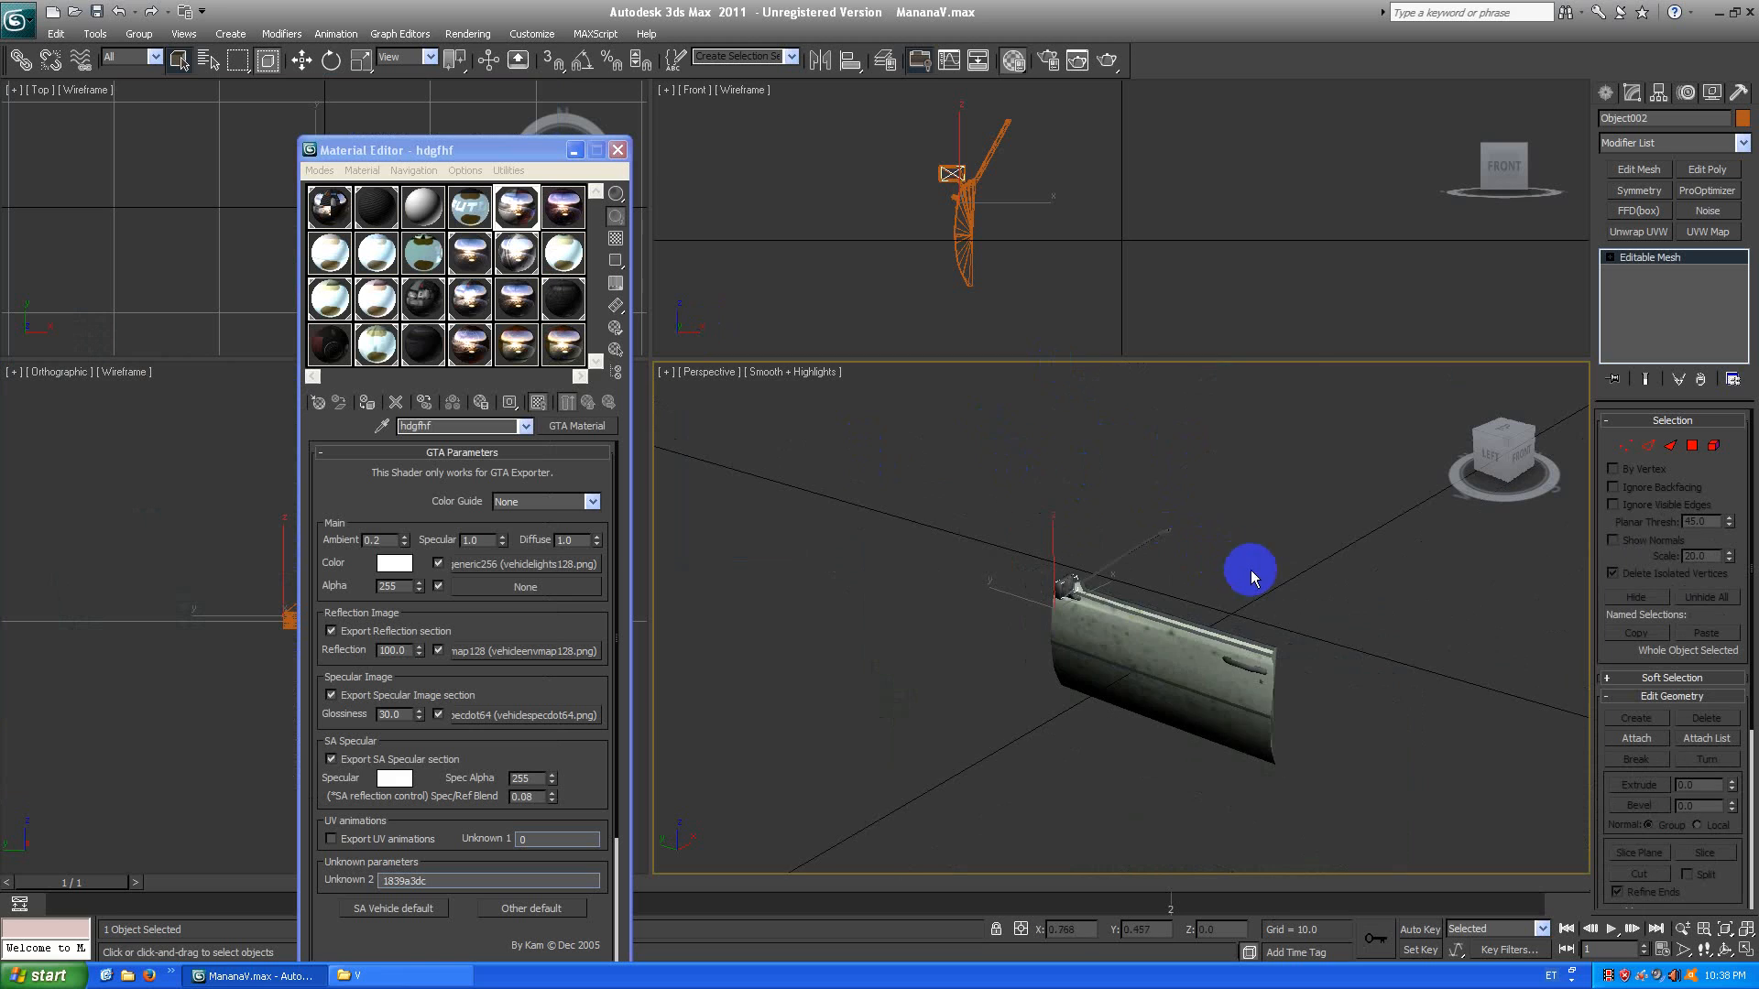
{"action": "scroll", "coordinate": [1282, 641], "scroll_direction": "up", "scroll_amount": 1}
{"action": "middle_click_drag", "start_coordinate": [1315, 720], "coordinate": [1262, 656]}
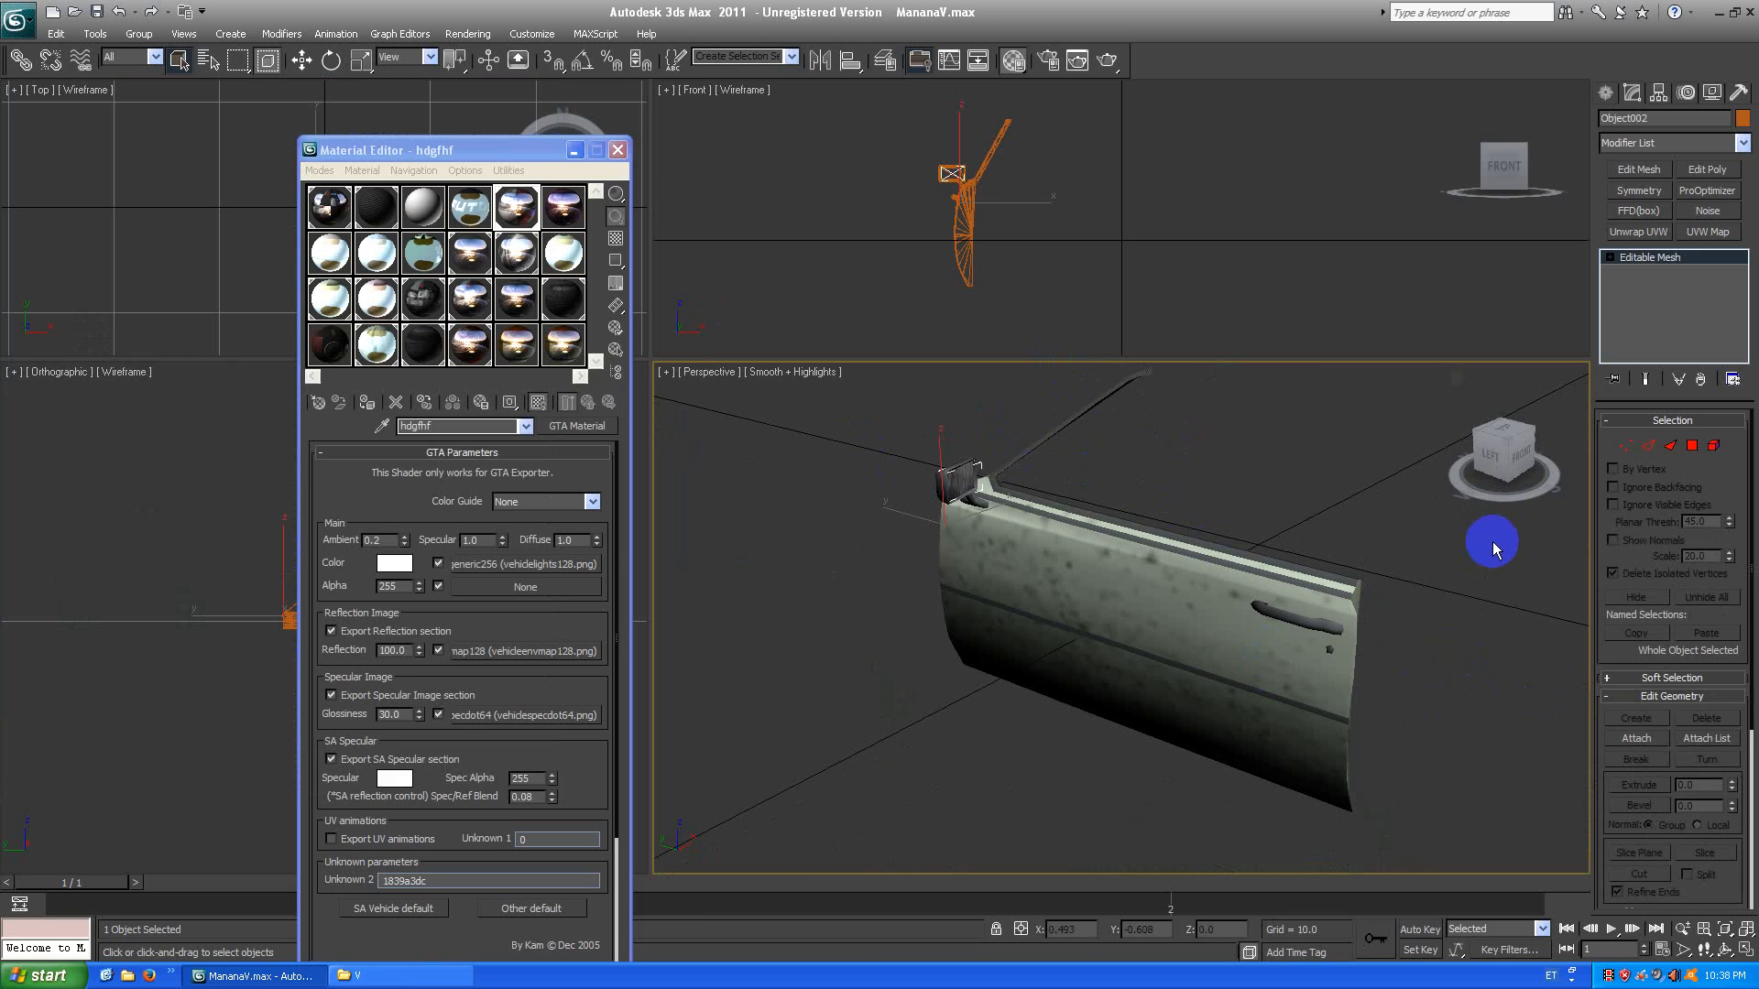
{"action": "left_click", "coordinate": [1519, 455]}
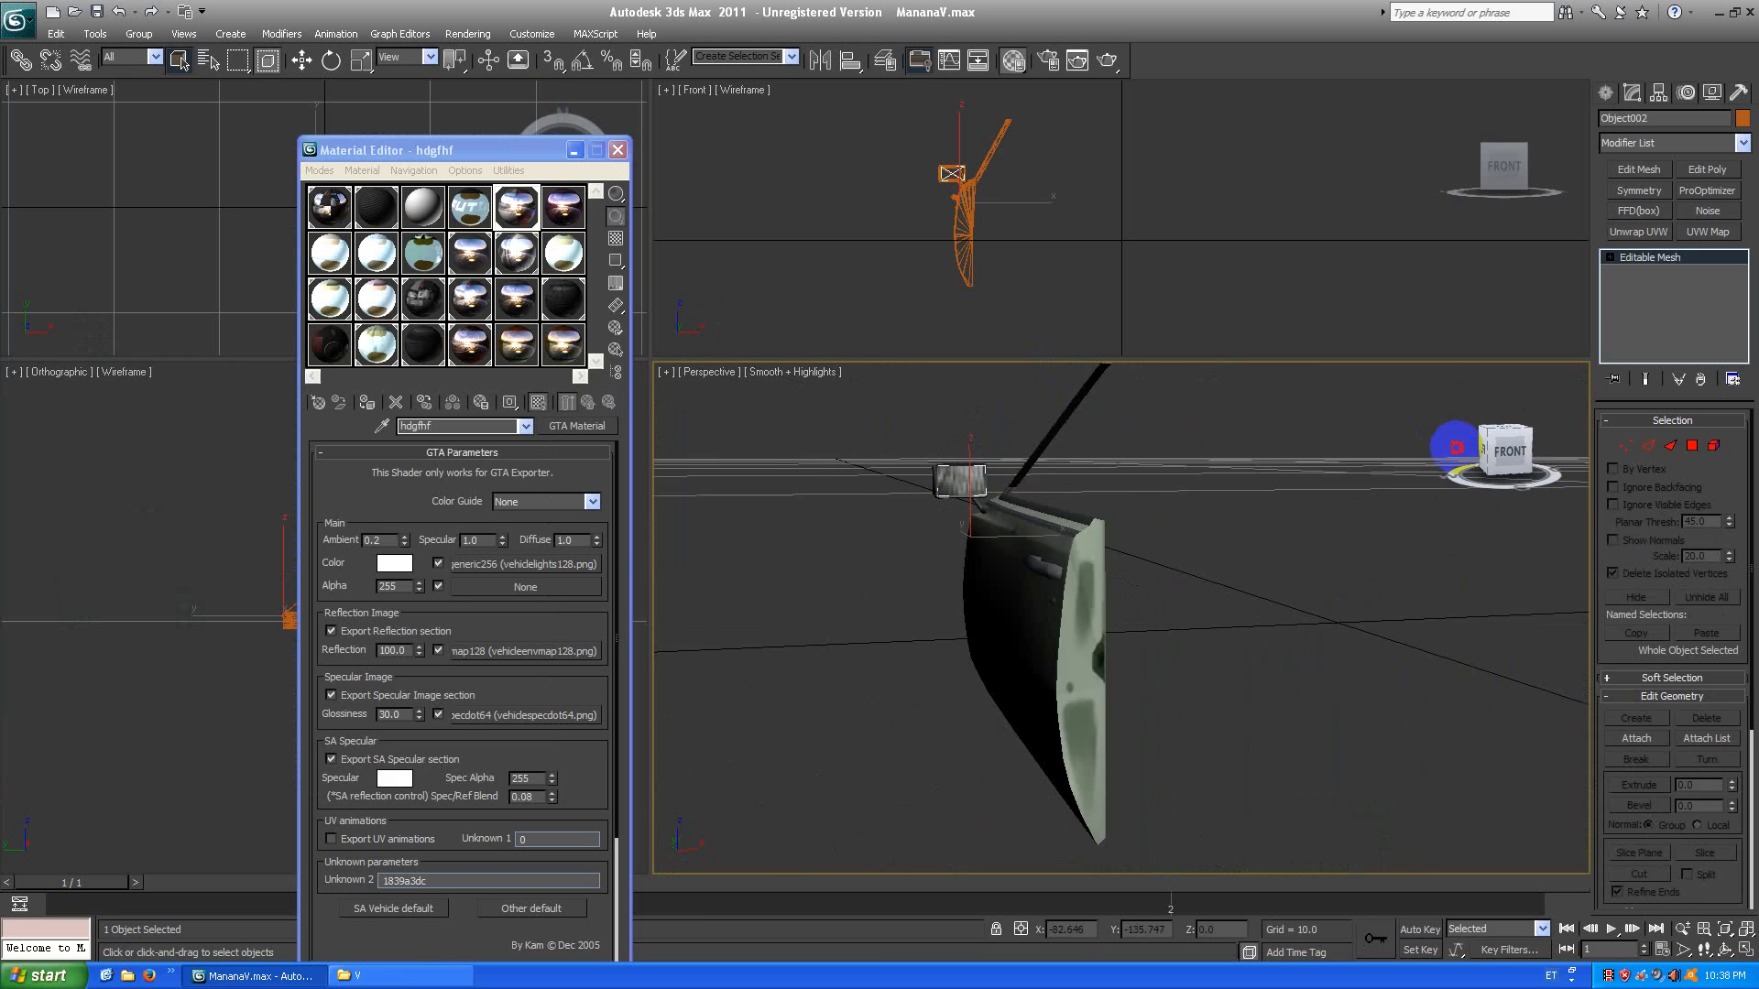
{"action": "left_click_drag", "start_coordinate": [1456, 447], "coordinate": [1496, 457]}
Select door_dside_f, Object001 and the mirror glass in turn to check that they are separate objects, and save the scene.
{"action": "left_click", "coordinate": [1292, 733]}
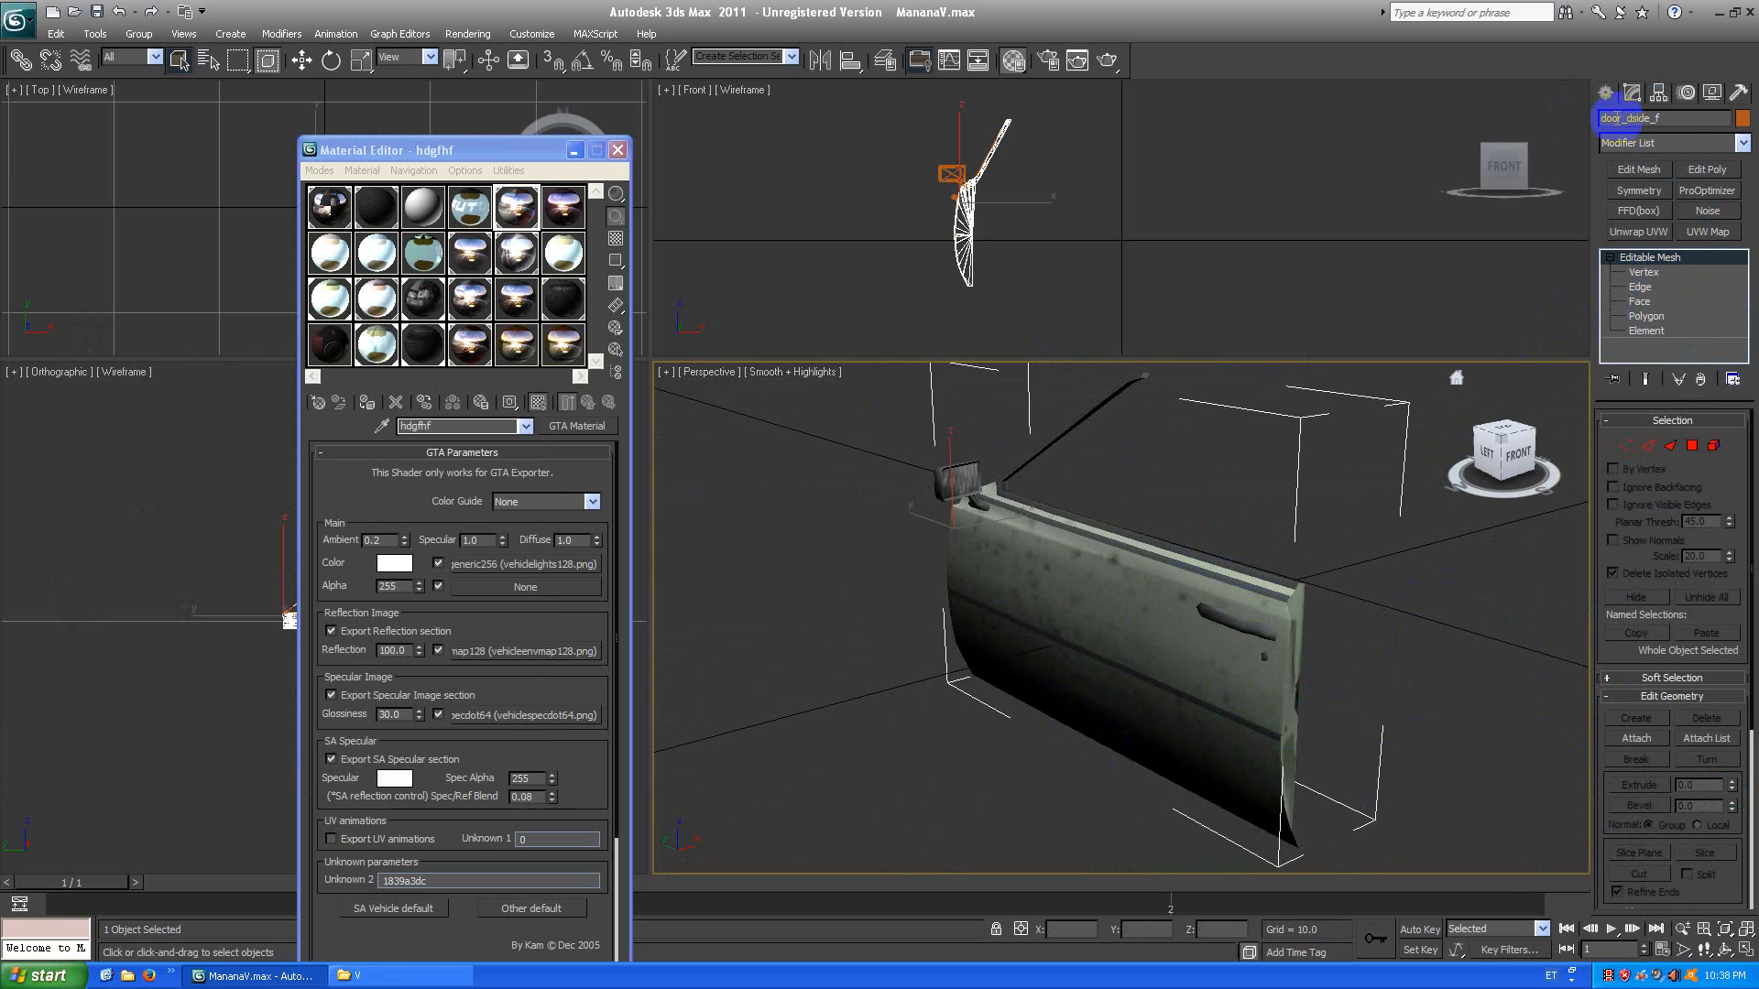
{"action": "left_click", "coordinate": [1197, 617]}
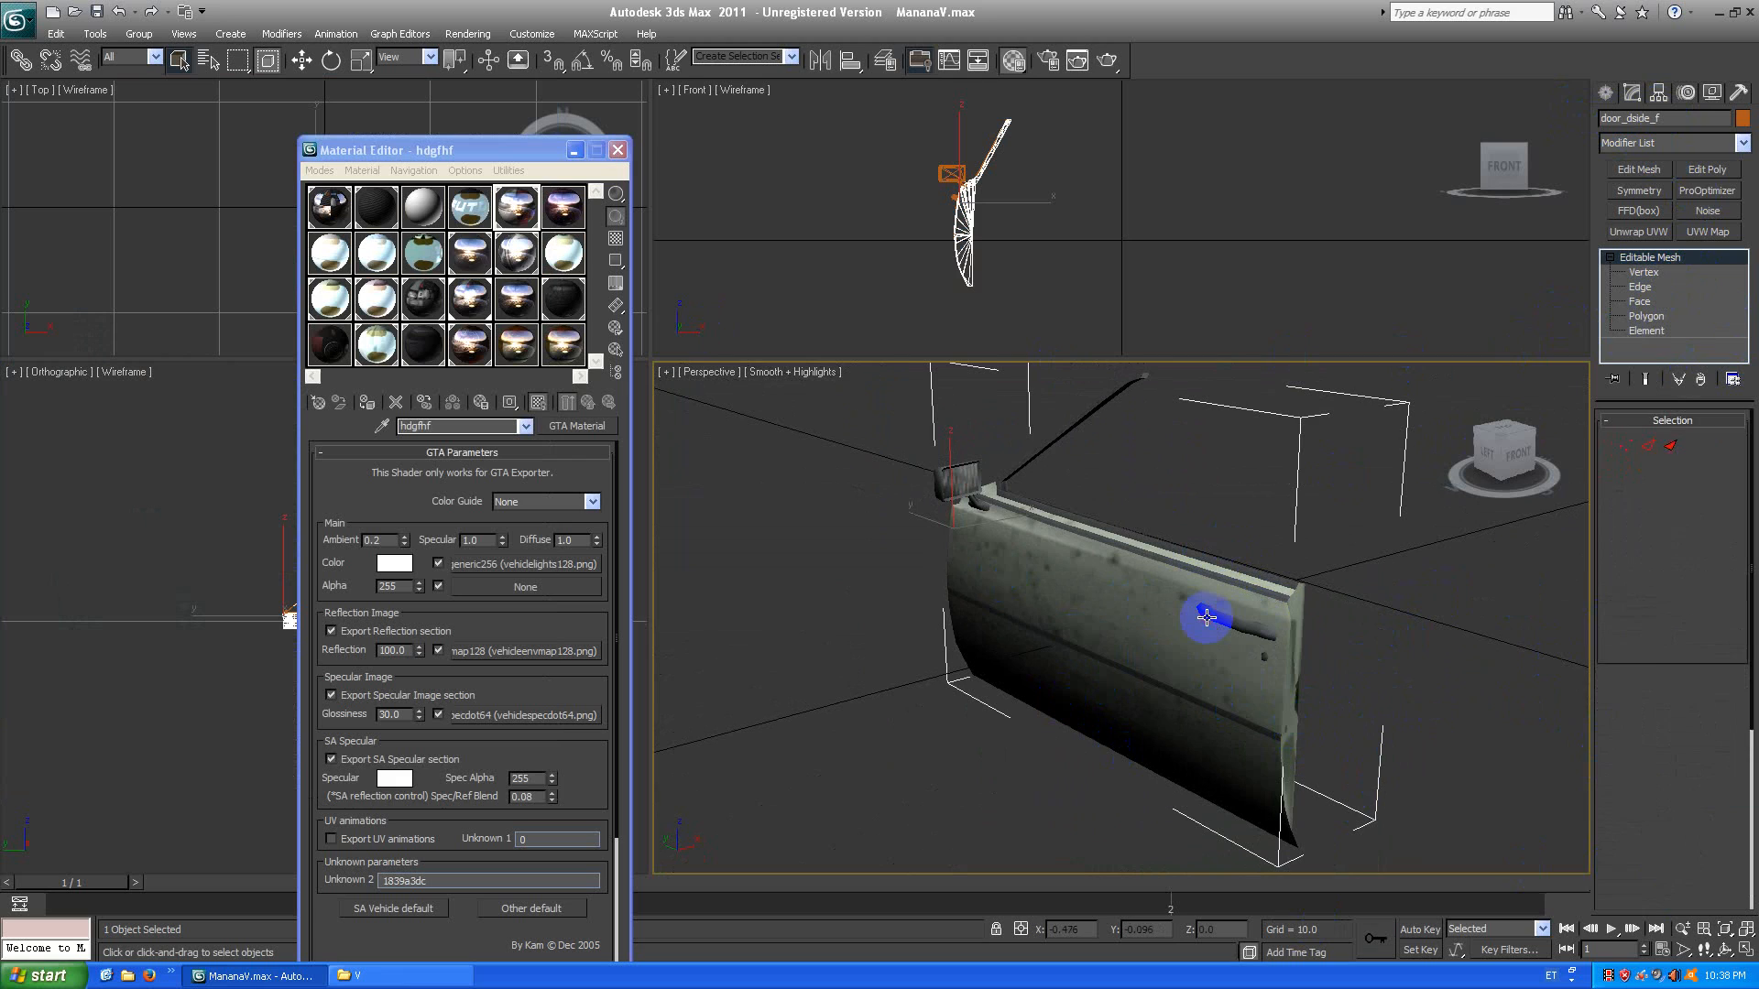
{"action": "key", "text": "ctrl+s"}
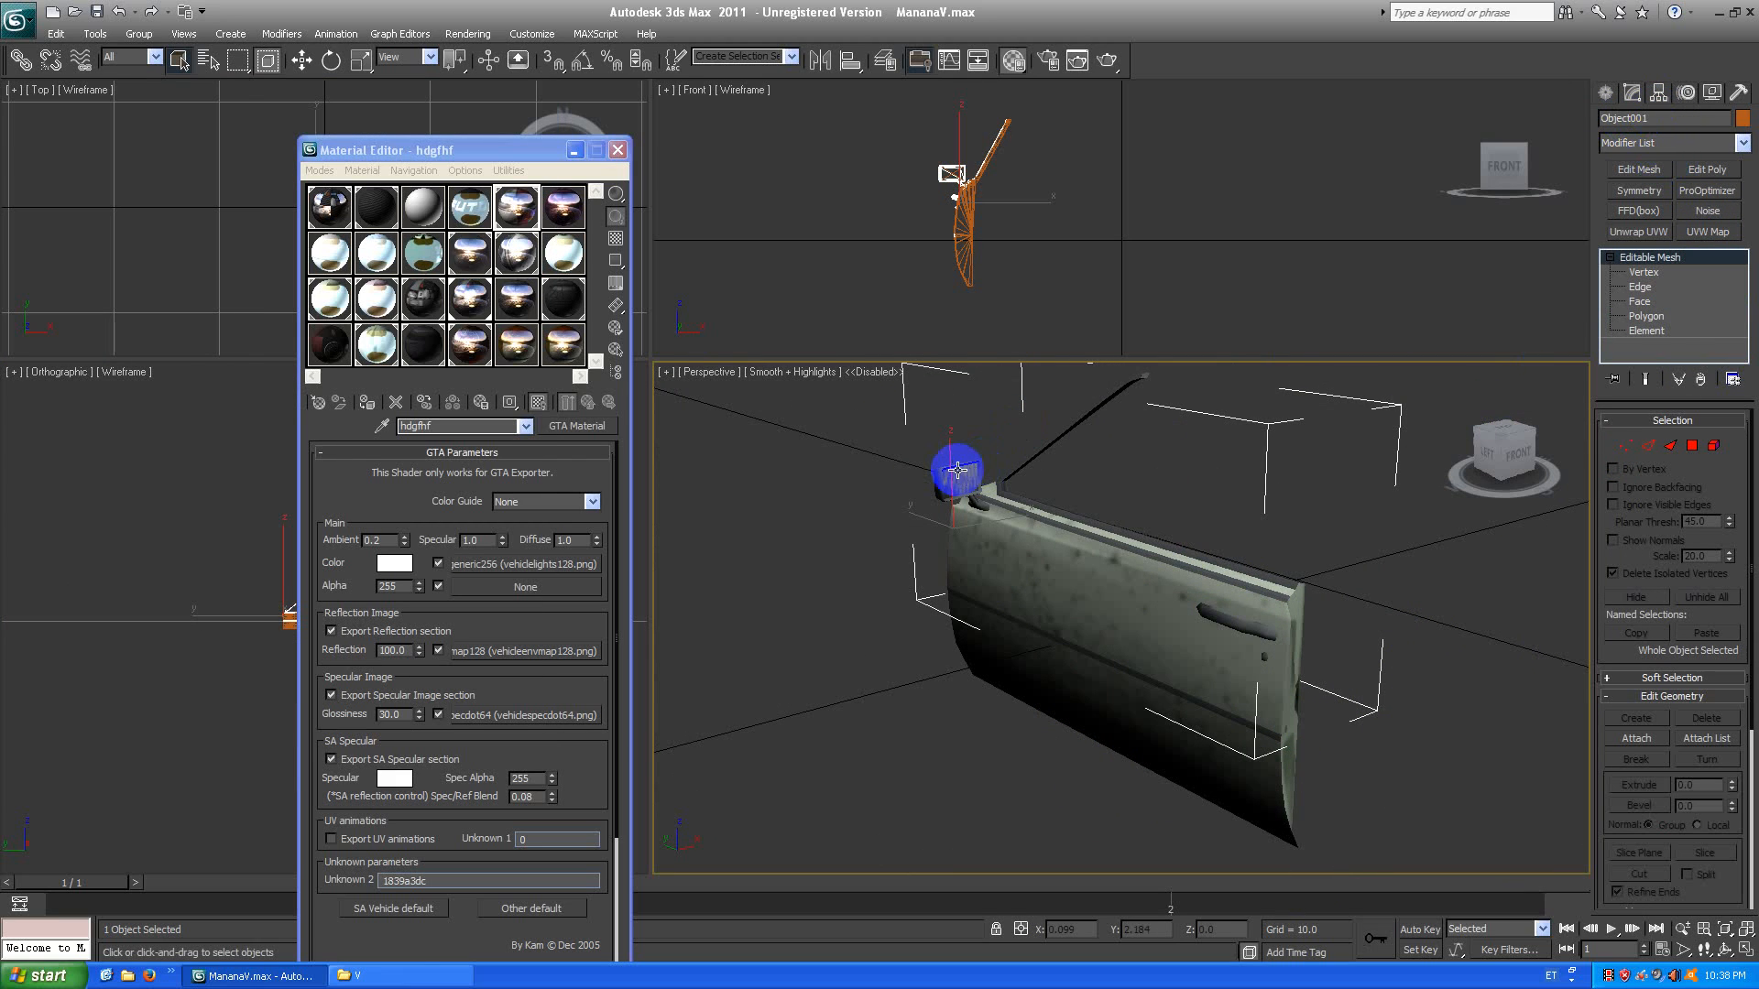
{"action": "left_click", "coordinate": [958, 470]}
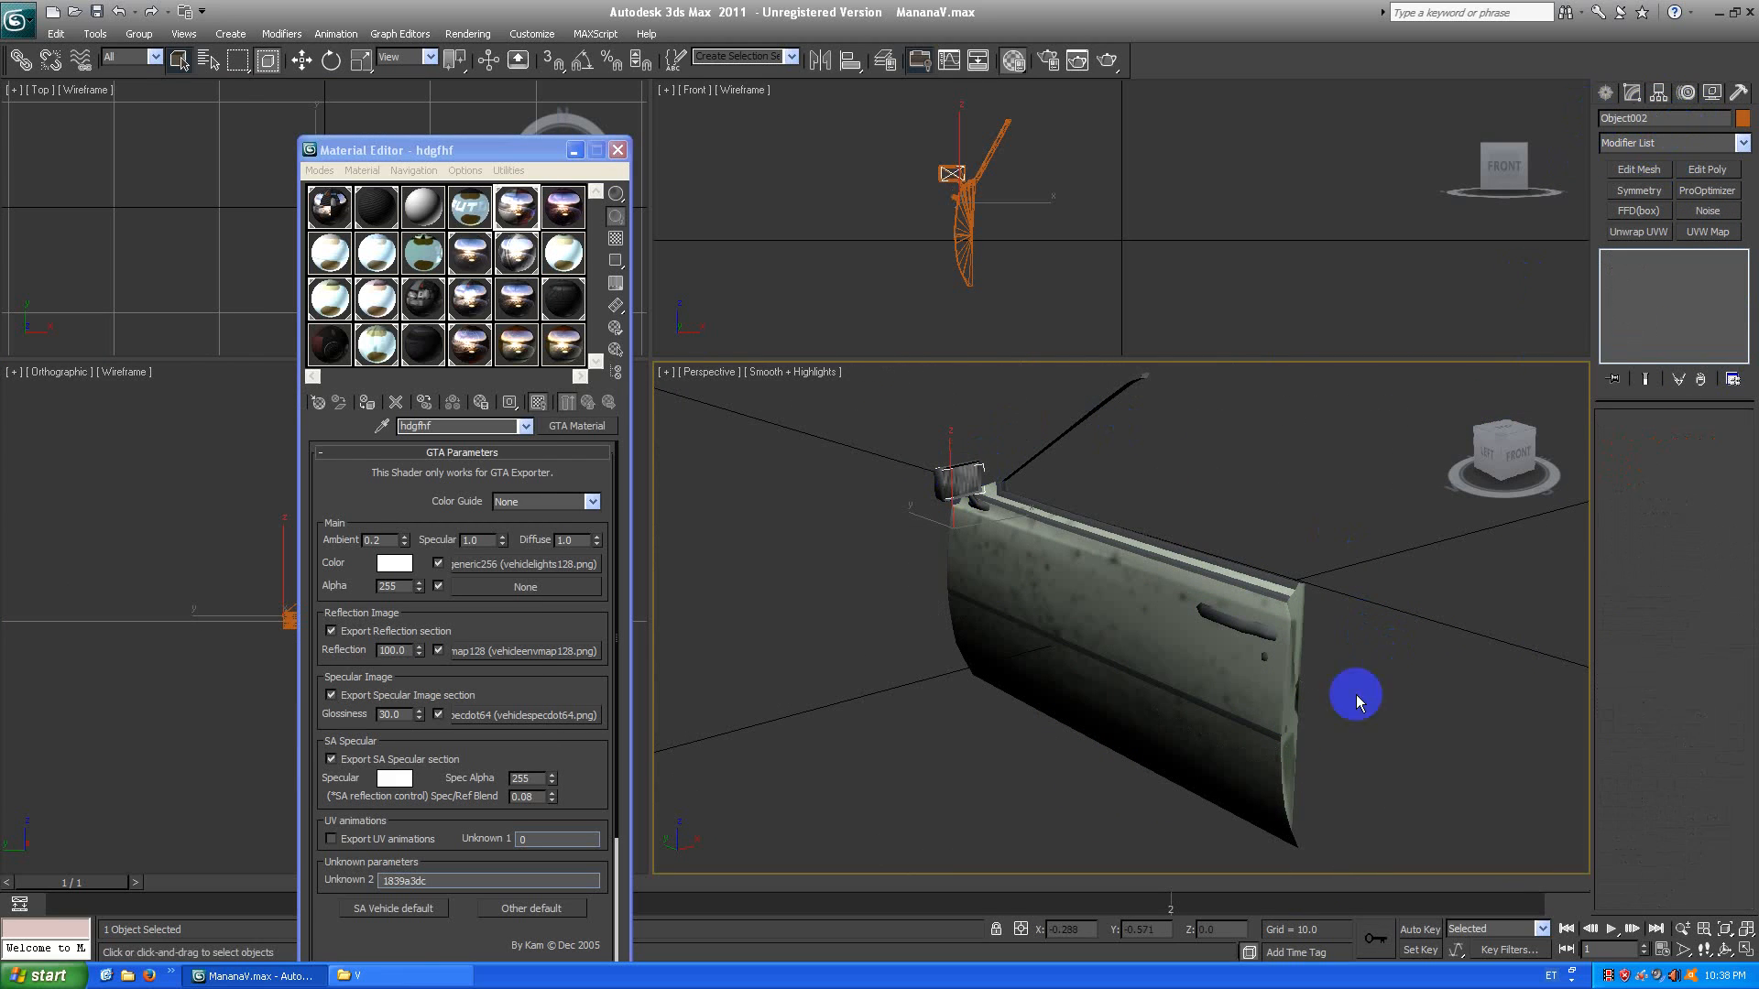
Attach the dark trim and mirror glass back to door_dside_f, matching material IDs to material and condensing materials and IDs.
{"action": "left_click", "coordinate": [1284, 726]}
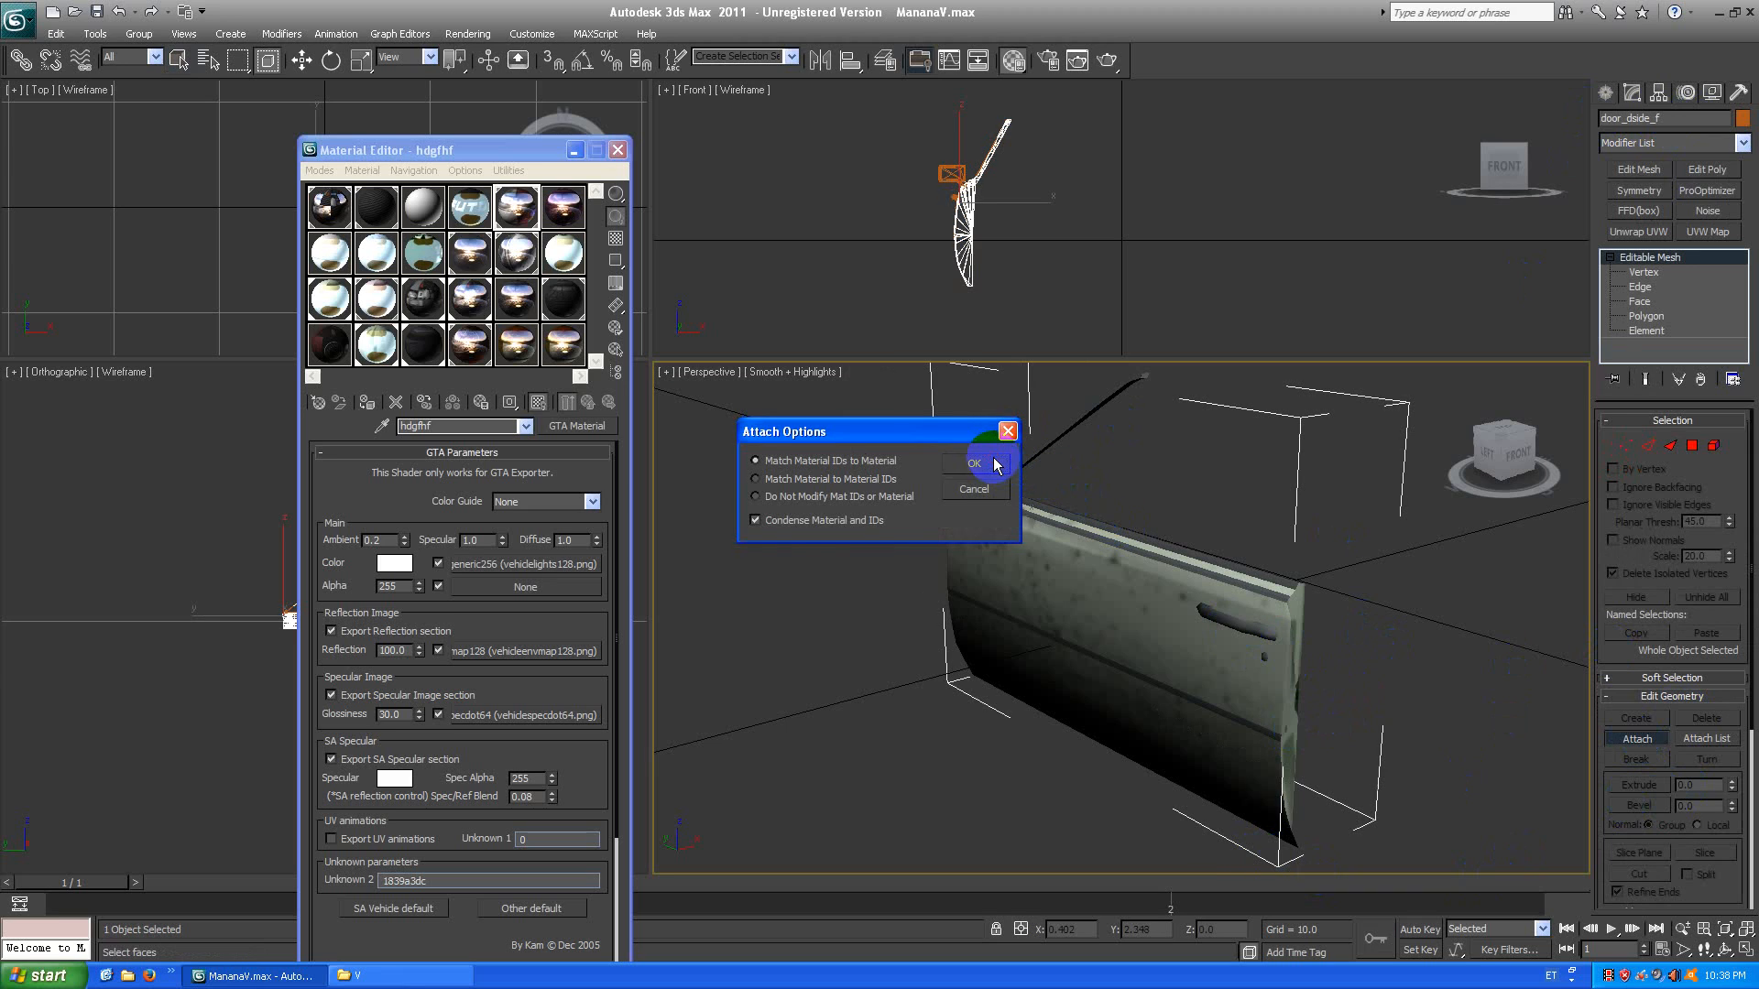
{"action": "left_click", "coordinate": [995, 465]}
{"action": "left_click", "coordinate": [956, 475]}
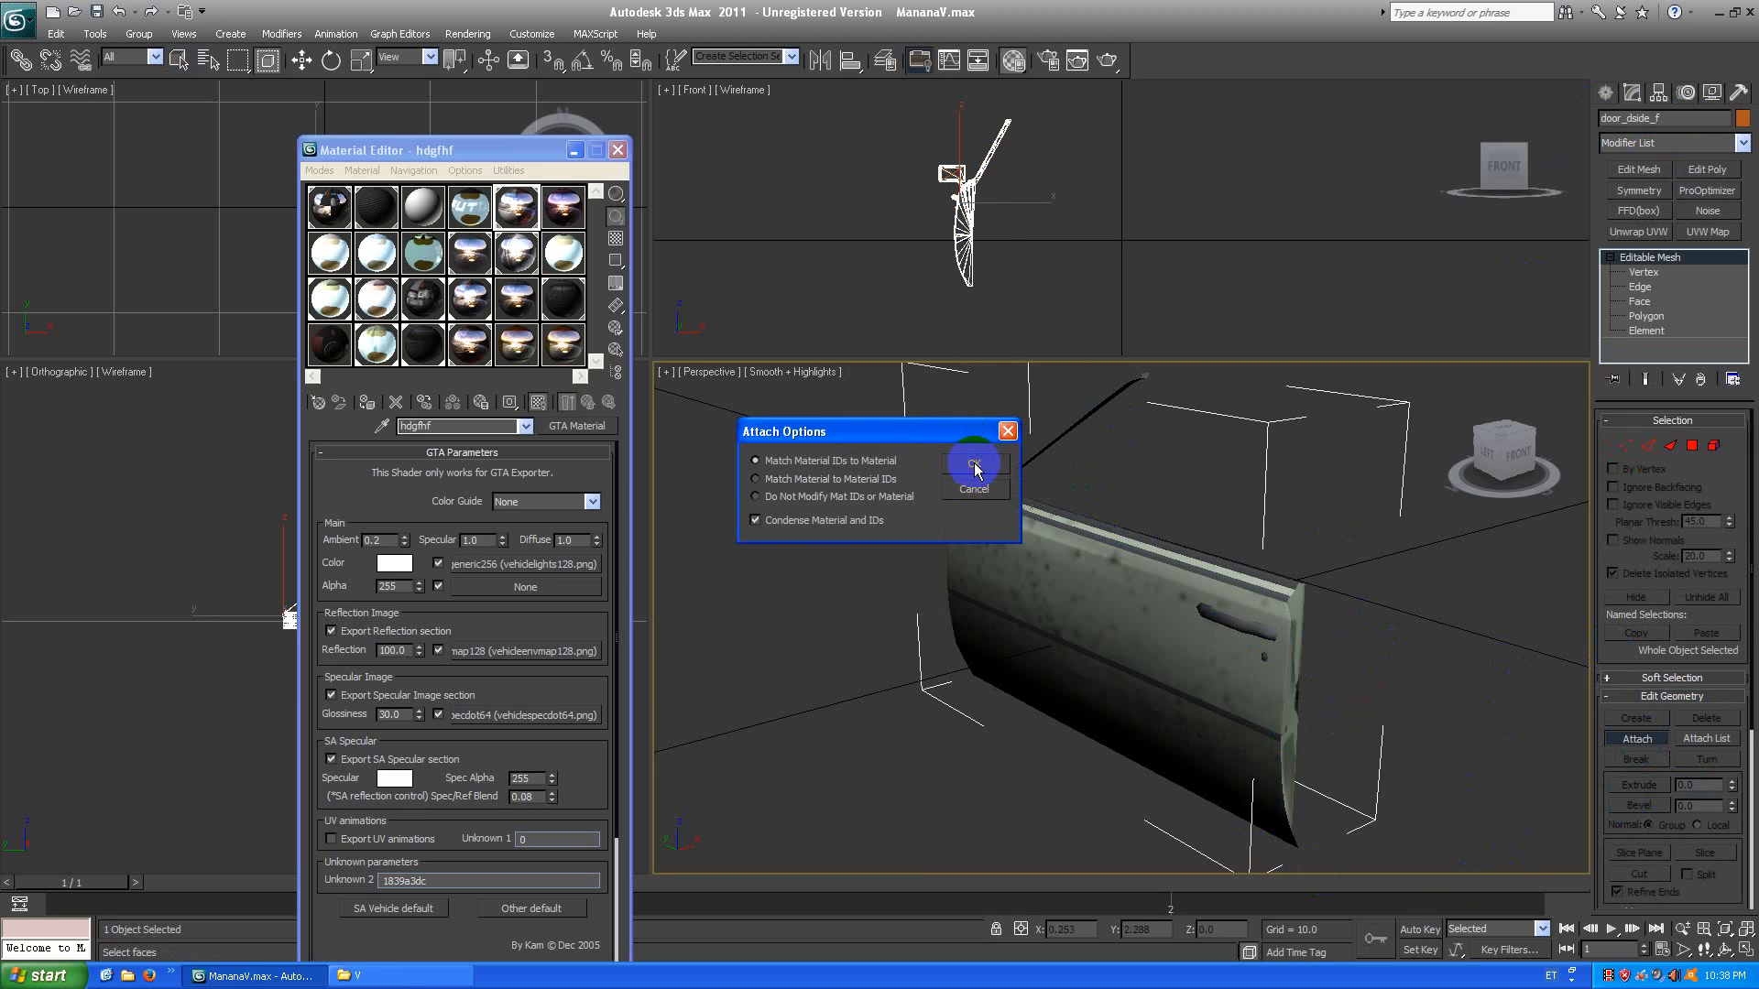
{"action": "left_click", "coordinate": [974, 466]}
{"action": "key", "text": "w"}
{"action": "left_click_drag", "start_coordinate": [1497, 448], "coordinate": [1334, 511]}
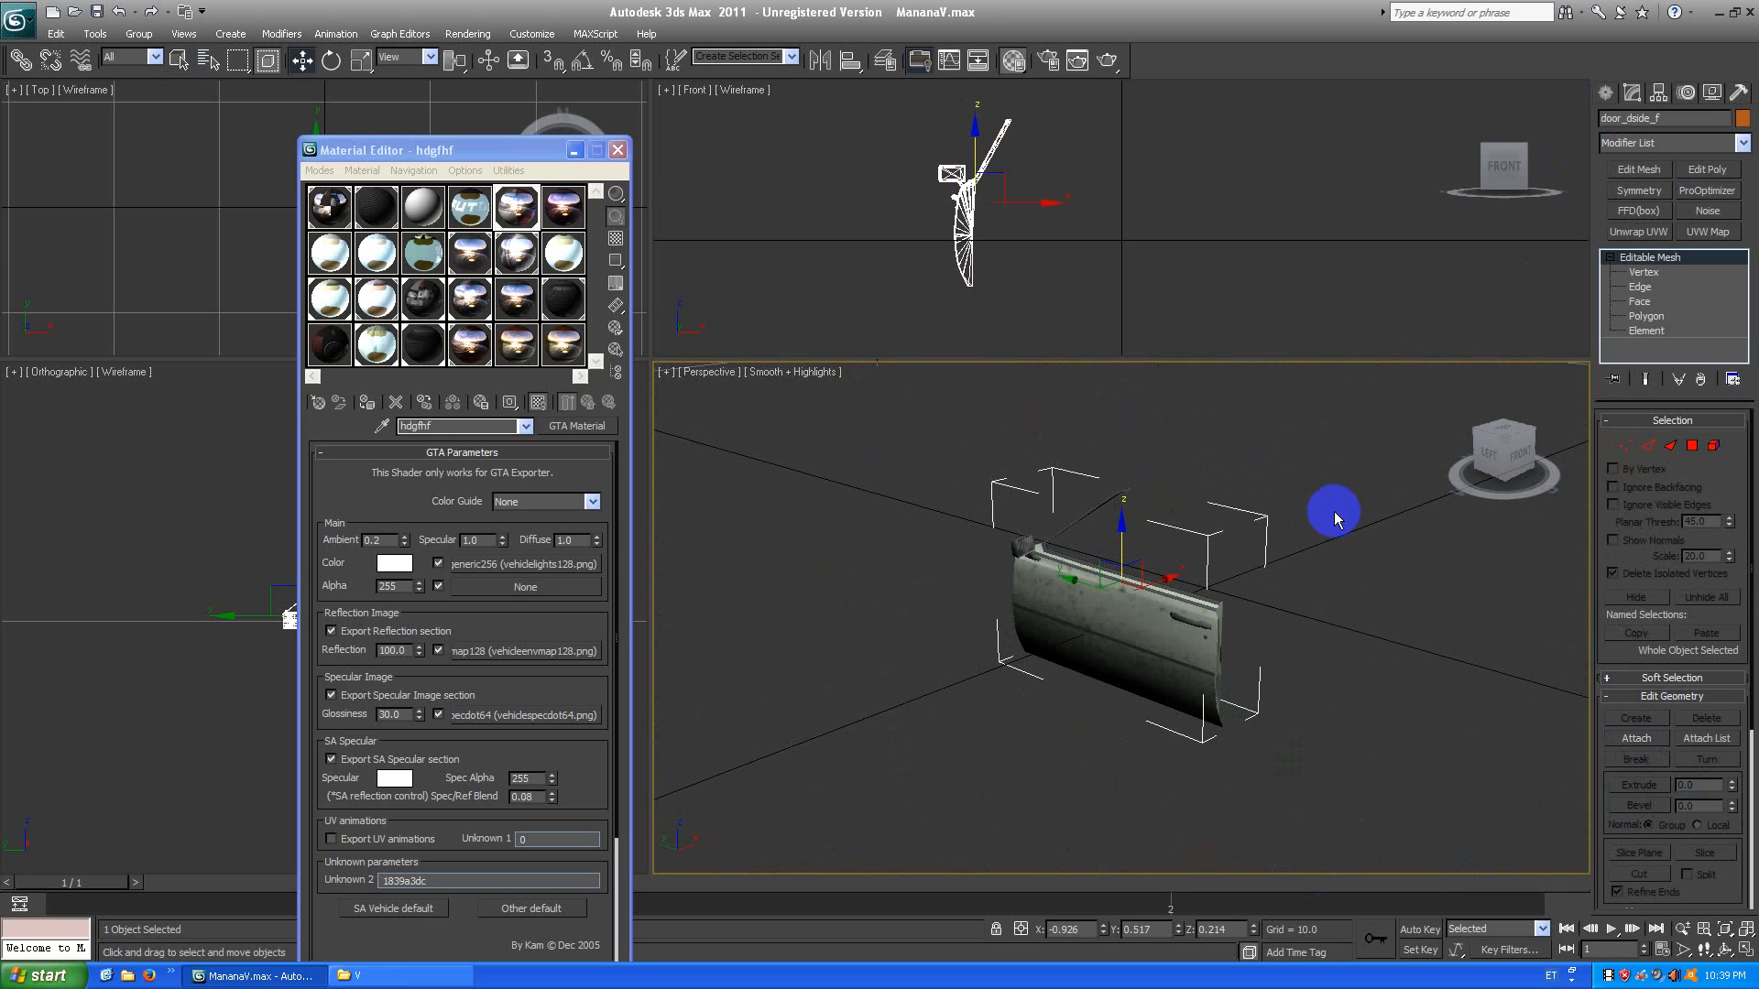
Unhide the rest of the car and inspect its front corner and front wheel.
{"action": "right_click", "coordinate": [1208, 447]}
{"action": "left_click", "coordinate": [1224, 354]}
{"action": "left_click", "coordinate": [1335, 563]}
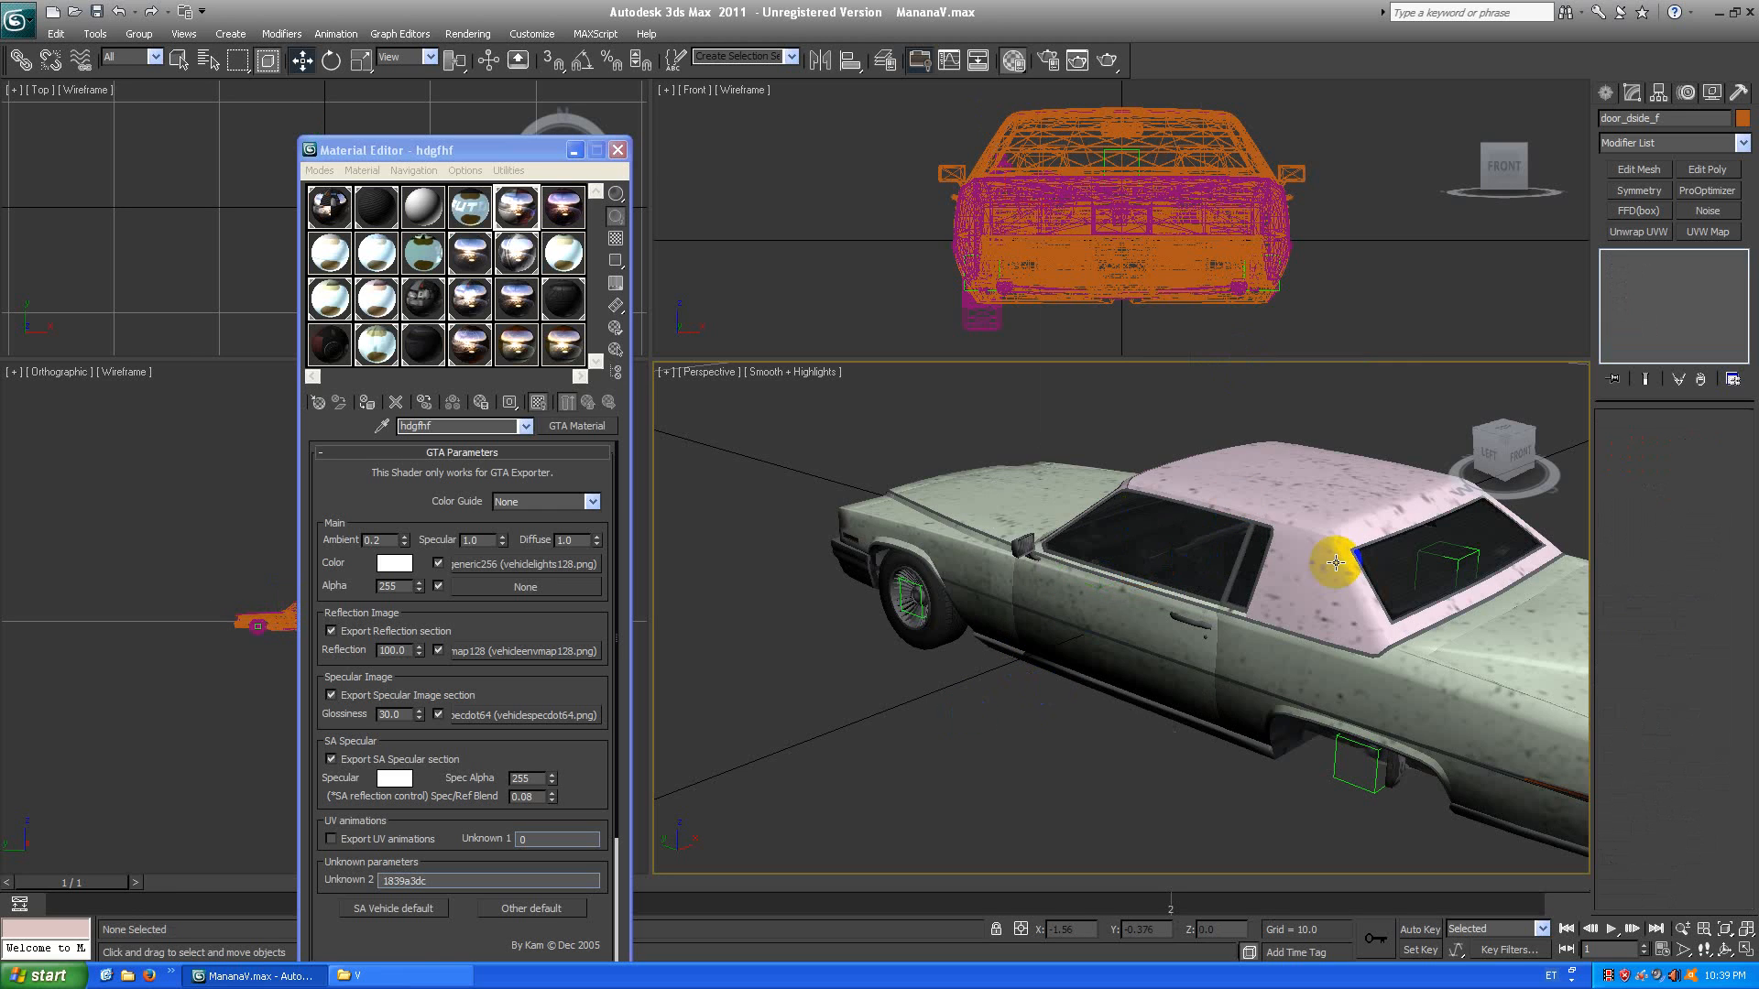
{"action": "left_click_drag", "start_coordinate": [1512, 429], "coordinate": [723, 424]}
{"action": "scroll", "coordinate": [1072, 623], "scroll_direction": "up", "scroll_amount": 2}
{"action": "middle_click_drag", "start_coordinate": [1071, 623], "coordinate": [1188, 586]}
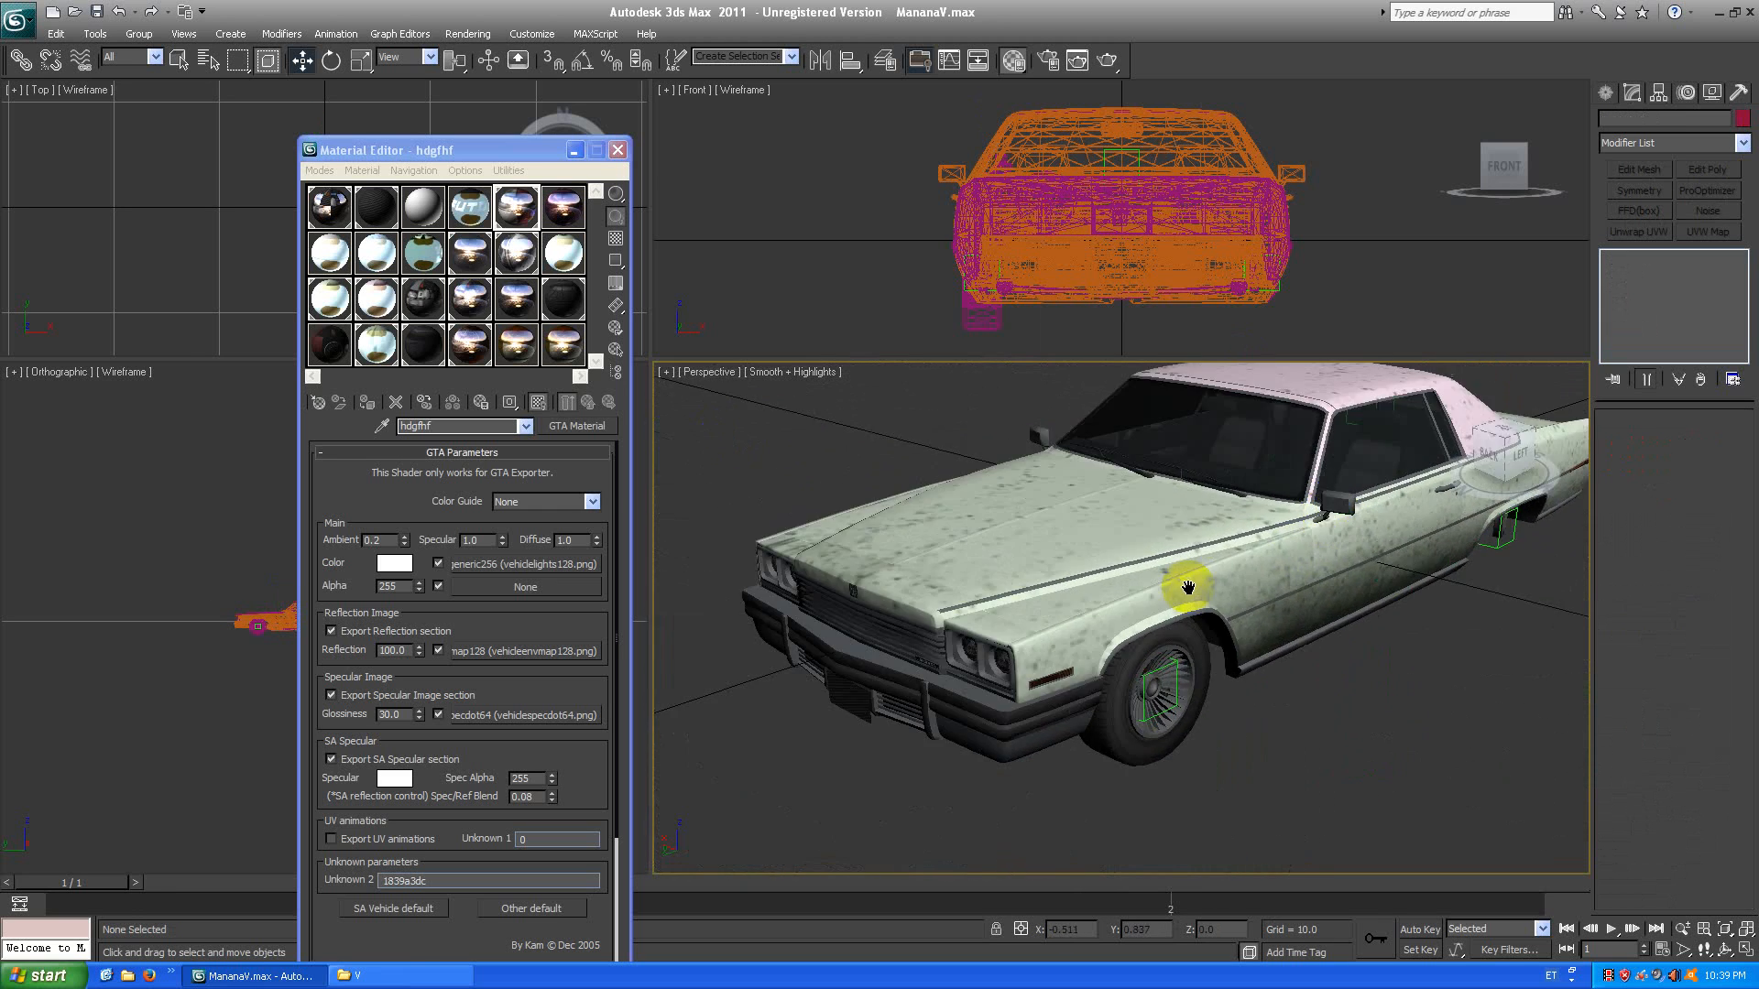
{"action": "scroll", "coordinate": [1189, 609], "scroll_direction": "down", "scroll_amount": 1}
{"action": "scroll", "coordinate": [1191, 715], "scroll_direction": "up", "scroll_amount": 1}
{"action": "middle_click_drag", "start_coordinate": [1233, 670], "coordinate": [1216, 616]}
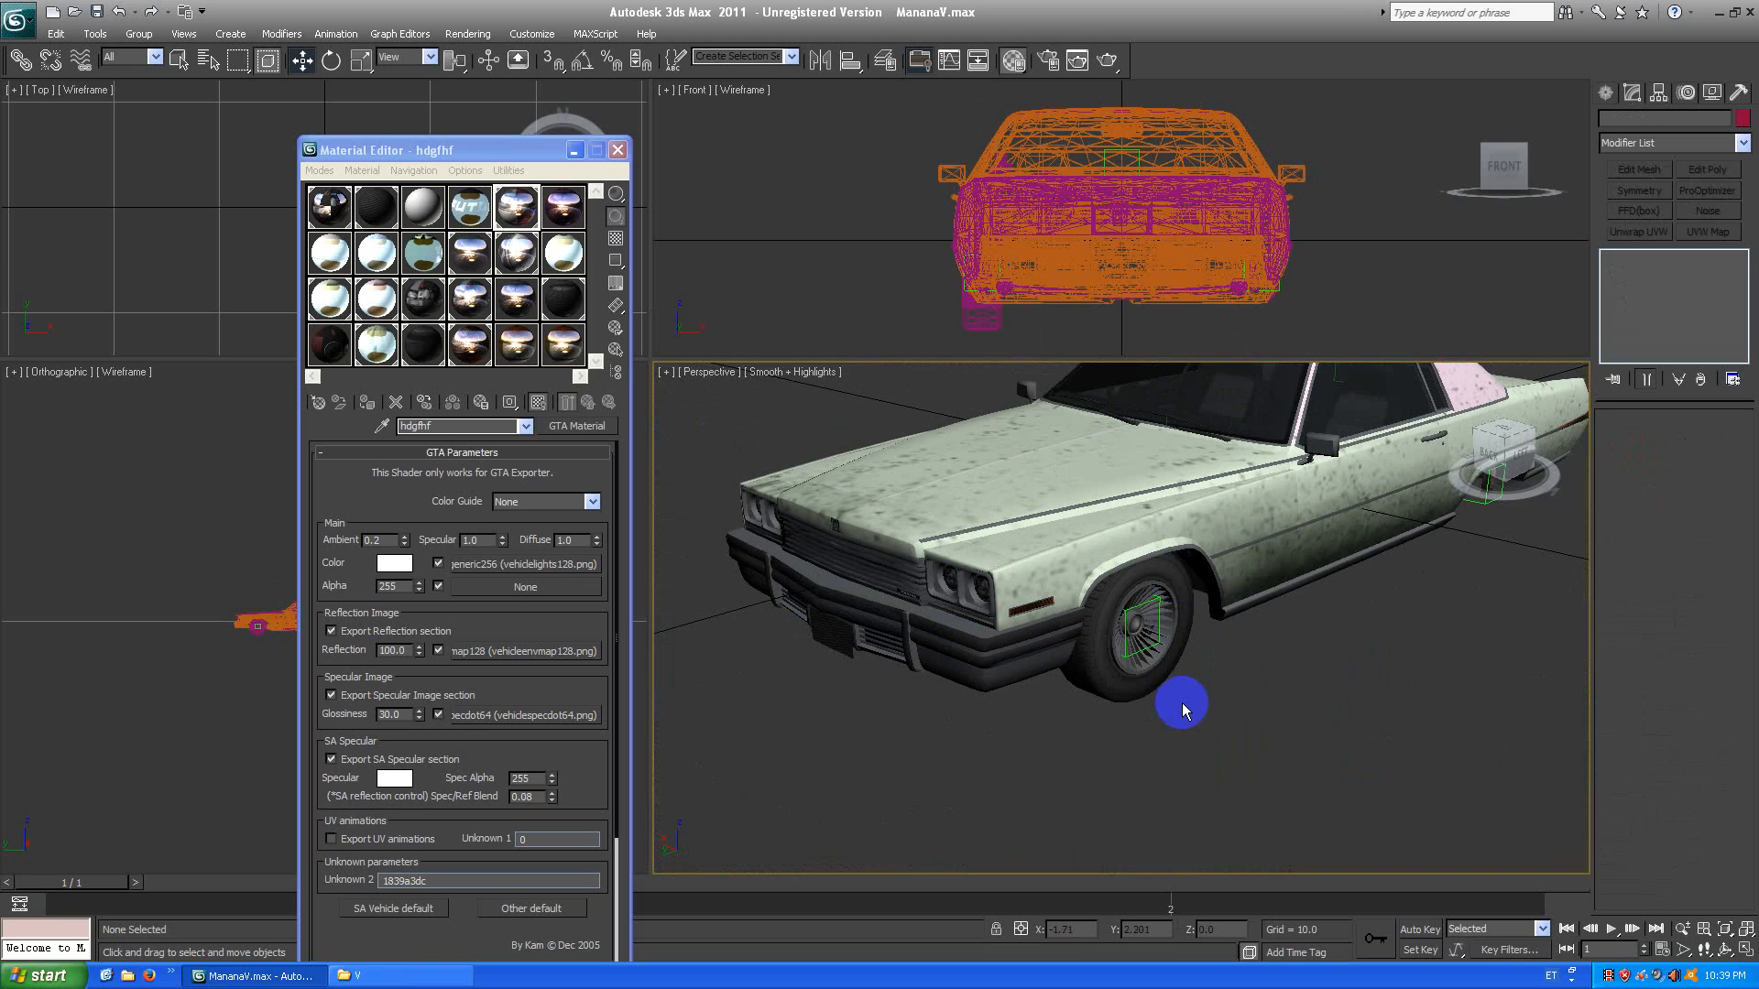
Select the front wheel wheel_lf and hide all other objects so that only the wheel is shown.
{"action": "left_click", "coordinate": [1156, 669]}
{"action": "left_click", "coordinate": [1629, 286]}
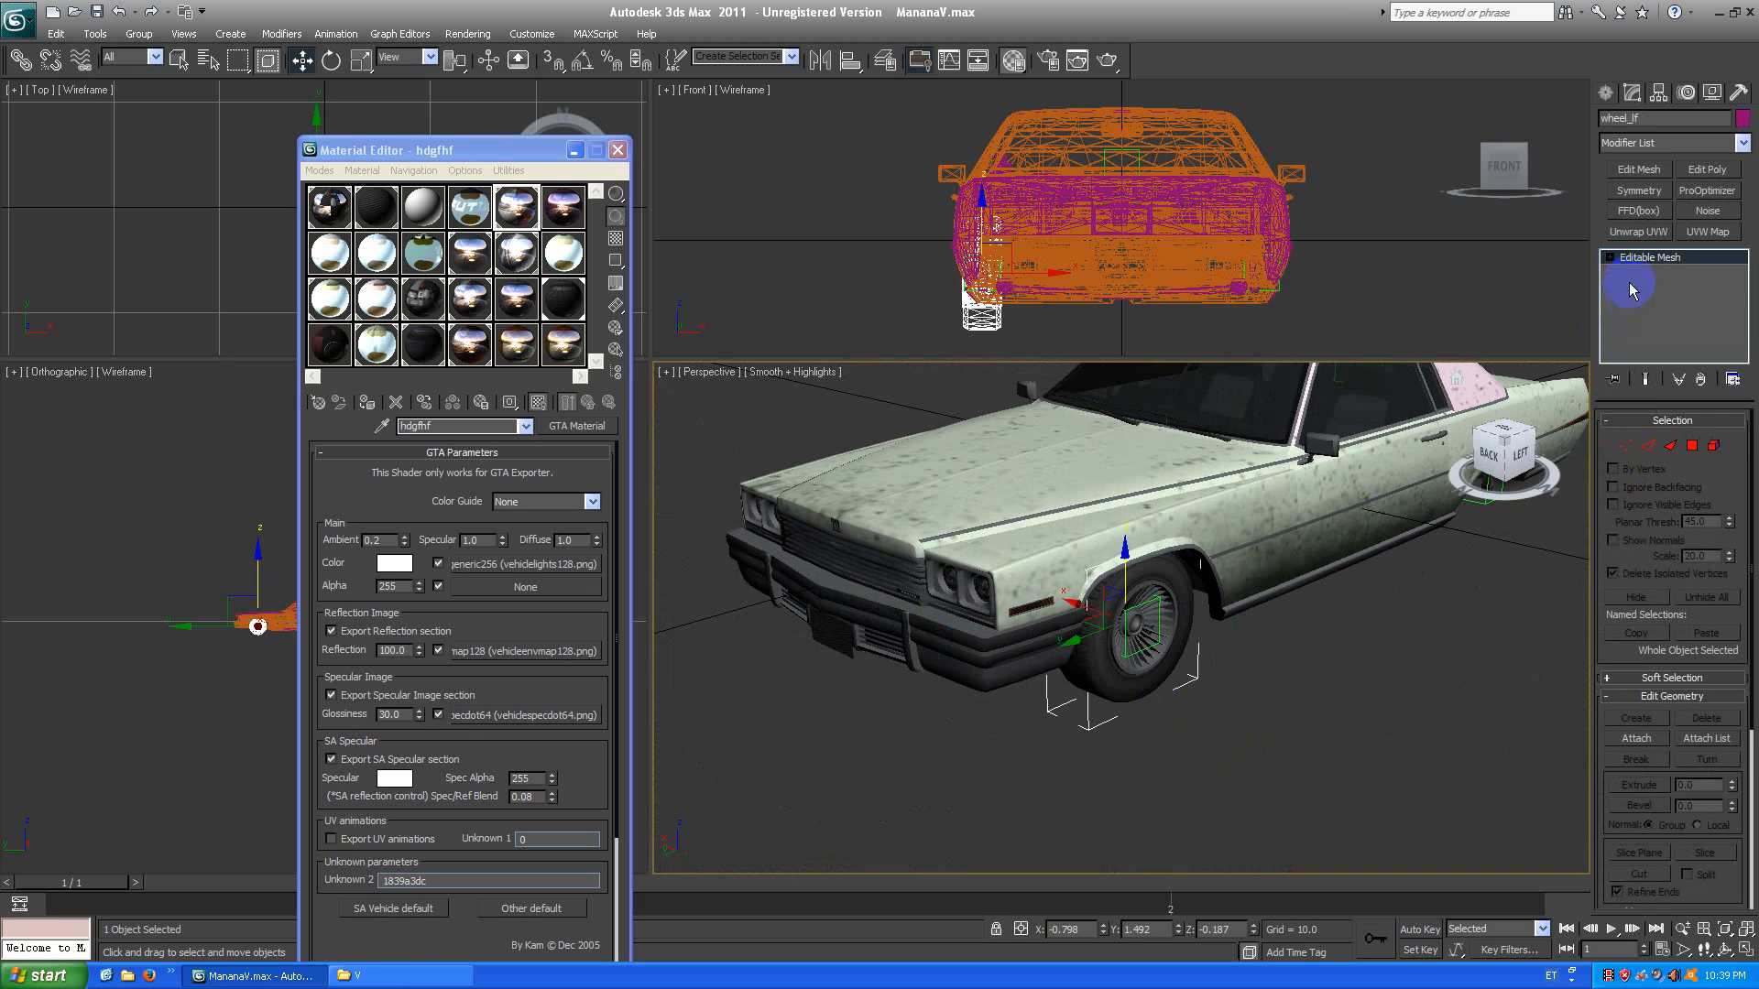
{"action": "right_click", "coordinate": [1359, 566]}
{"action": "left_click", "coordinate": [1348, 559]}
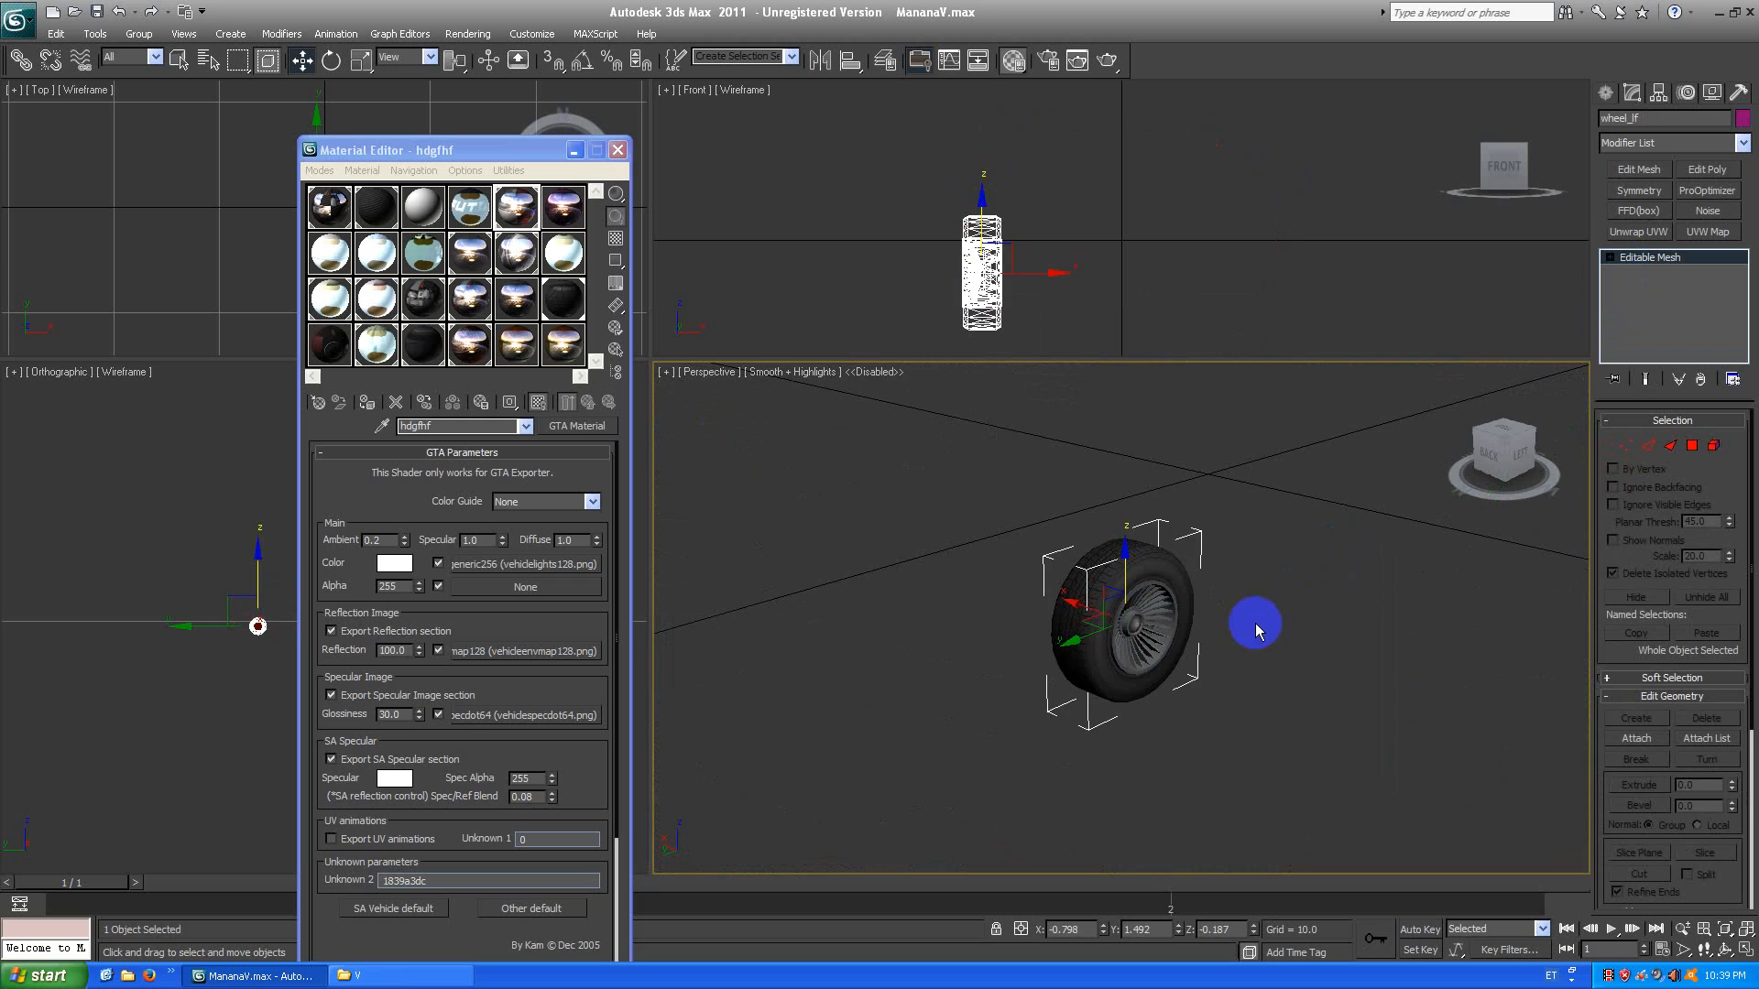
Sample the wheel's material into the first material slot and look through its GTA materials, including the one with tyrewall_dirt_1.png.
{"action": "left_click", "coordinate": [330, 206]}
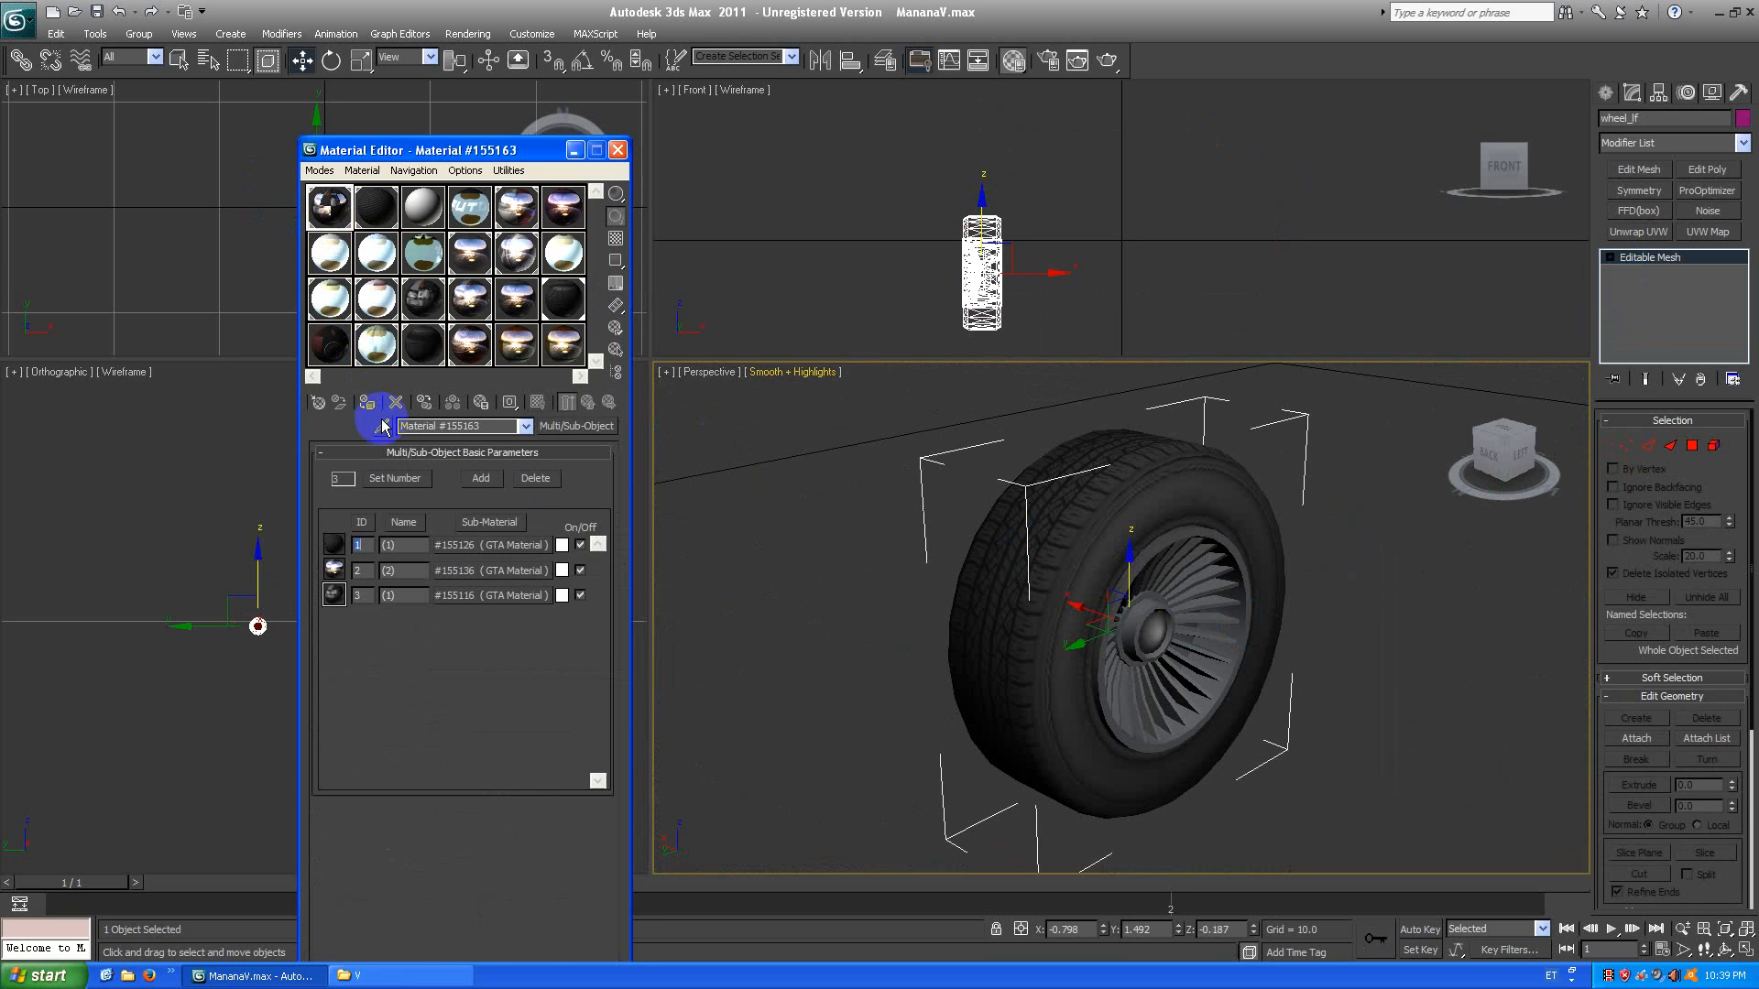
{"action": "key", "text": "q"}
{"action": "key", "text": "d"}
{"action": "left_click", "coordinate": [1038, 574]}
{"action": "left_click", "coordinate": [485, 547]}
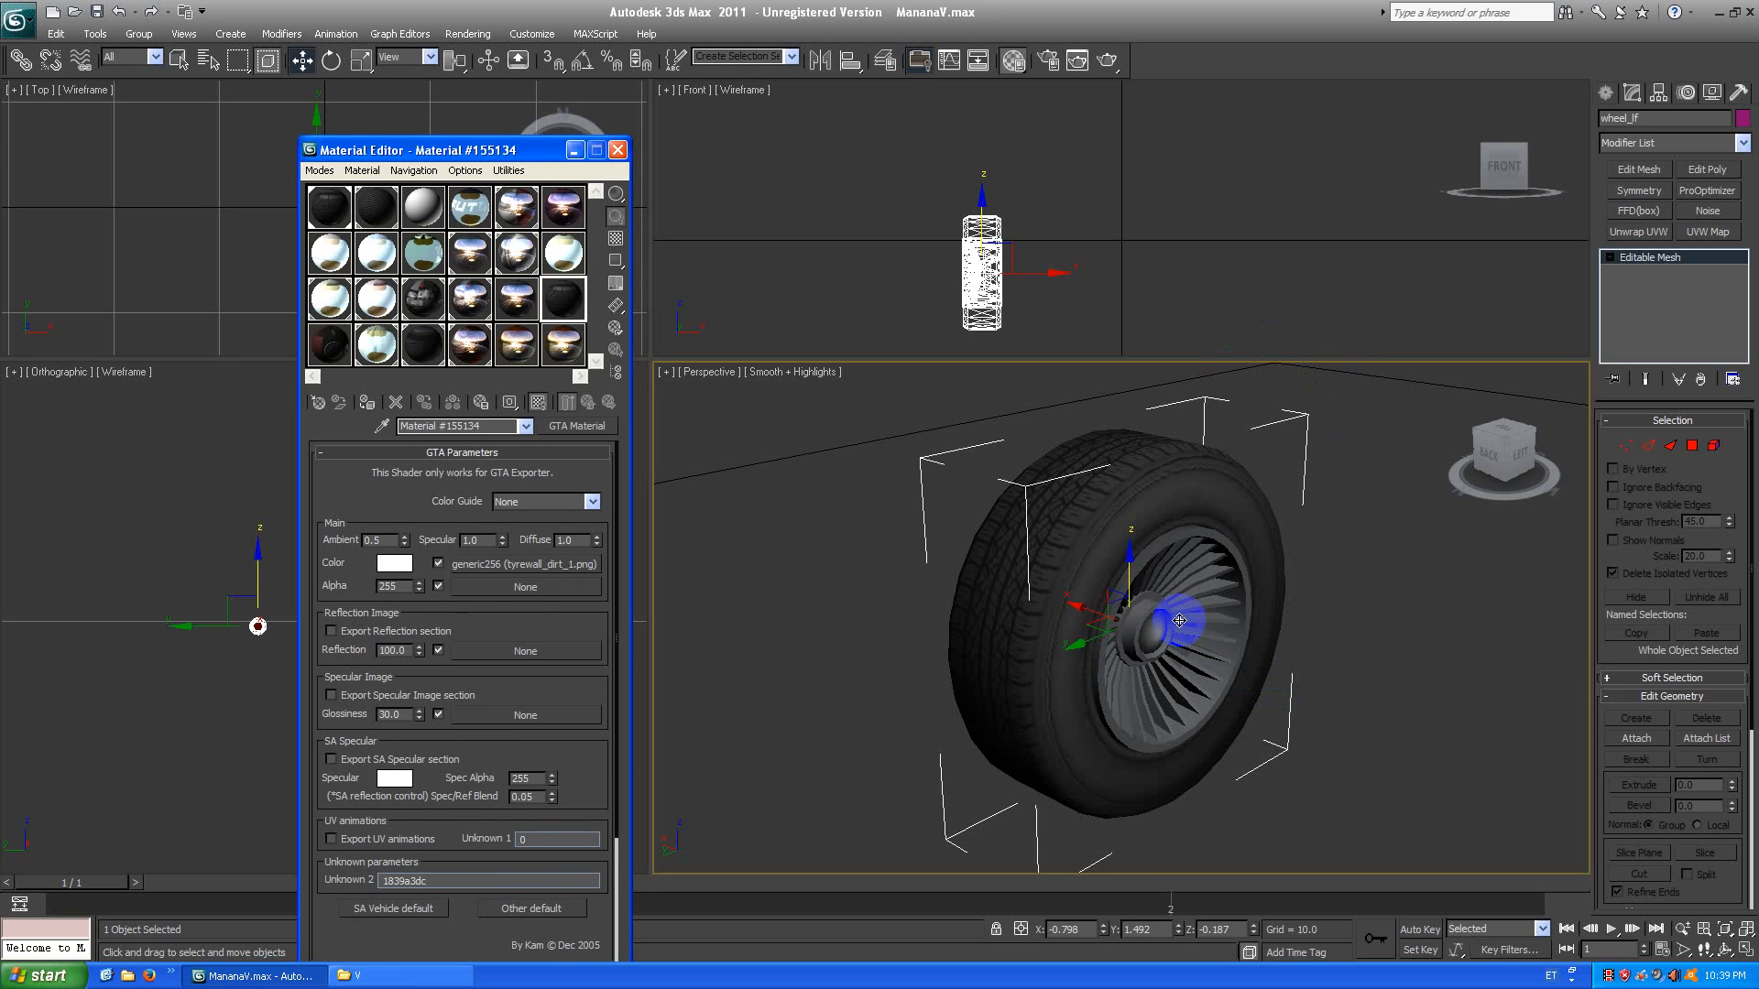
Examine the wheel's tyre and finned rim up close.
{"action": "scroll", "coordinate": [1179, 621], "scroll_direction": "down", "scroll_amount": 1}
{"action": "scroll", "coordinate": [562, 550], "scroll_direction": "up", "scroll_amount": 1}
{"action": "left_click", "coordinate": [1187, 525]}
{"action": "key", "text": "d"}
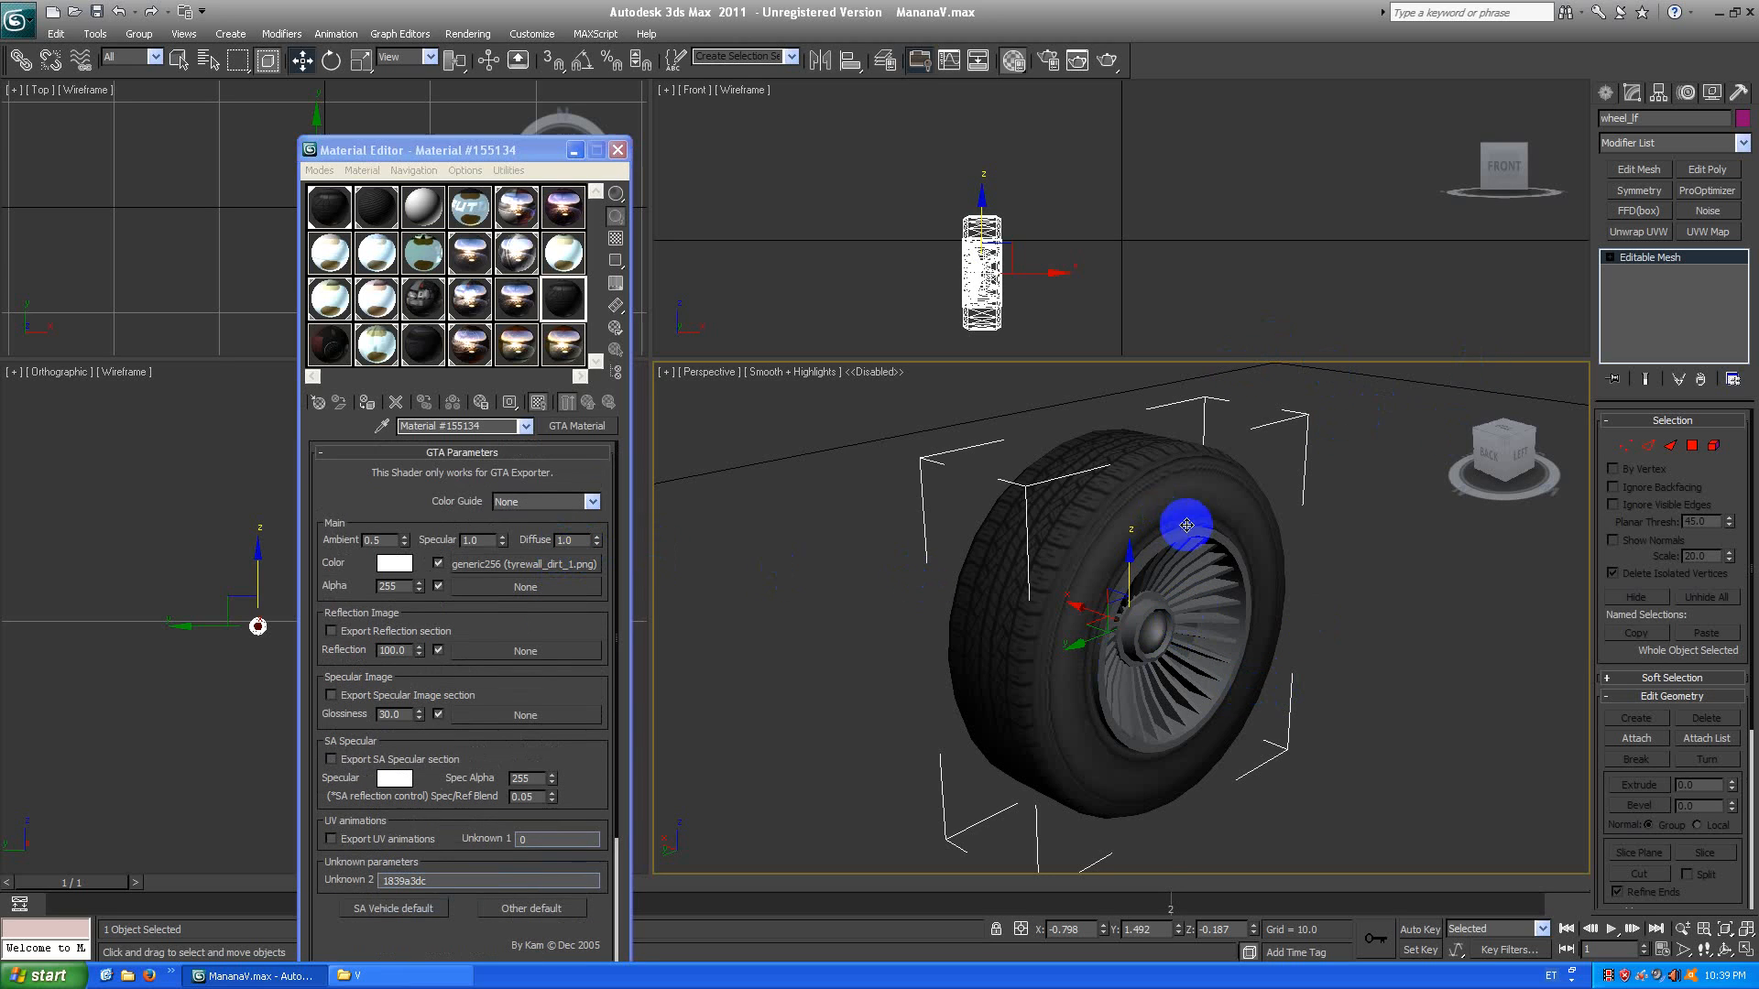
{"action": "middle_click_drag", "start_coordinate": [1187, 524], "coordinate": [1194, 522]}
{"action": "scroll", "coordinate": [1217, 533], "scroll_direction": "down", "scroll_amount": 5}
{"action": "scroll", "coordinate": [1219, 586], "scroll_direction": "up", "scroll_amount": 5}
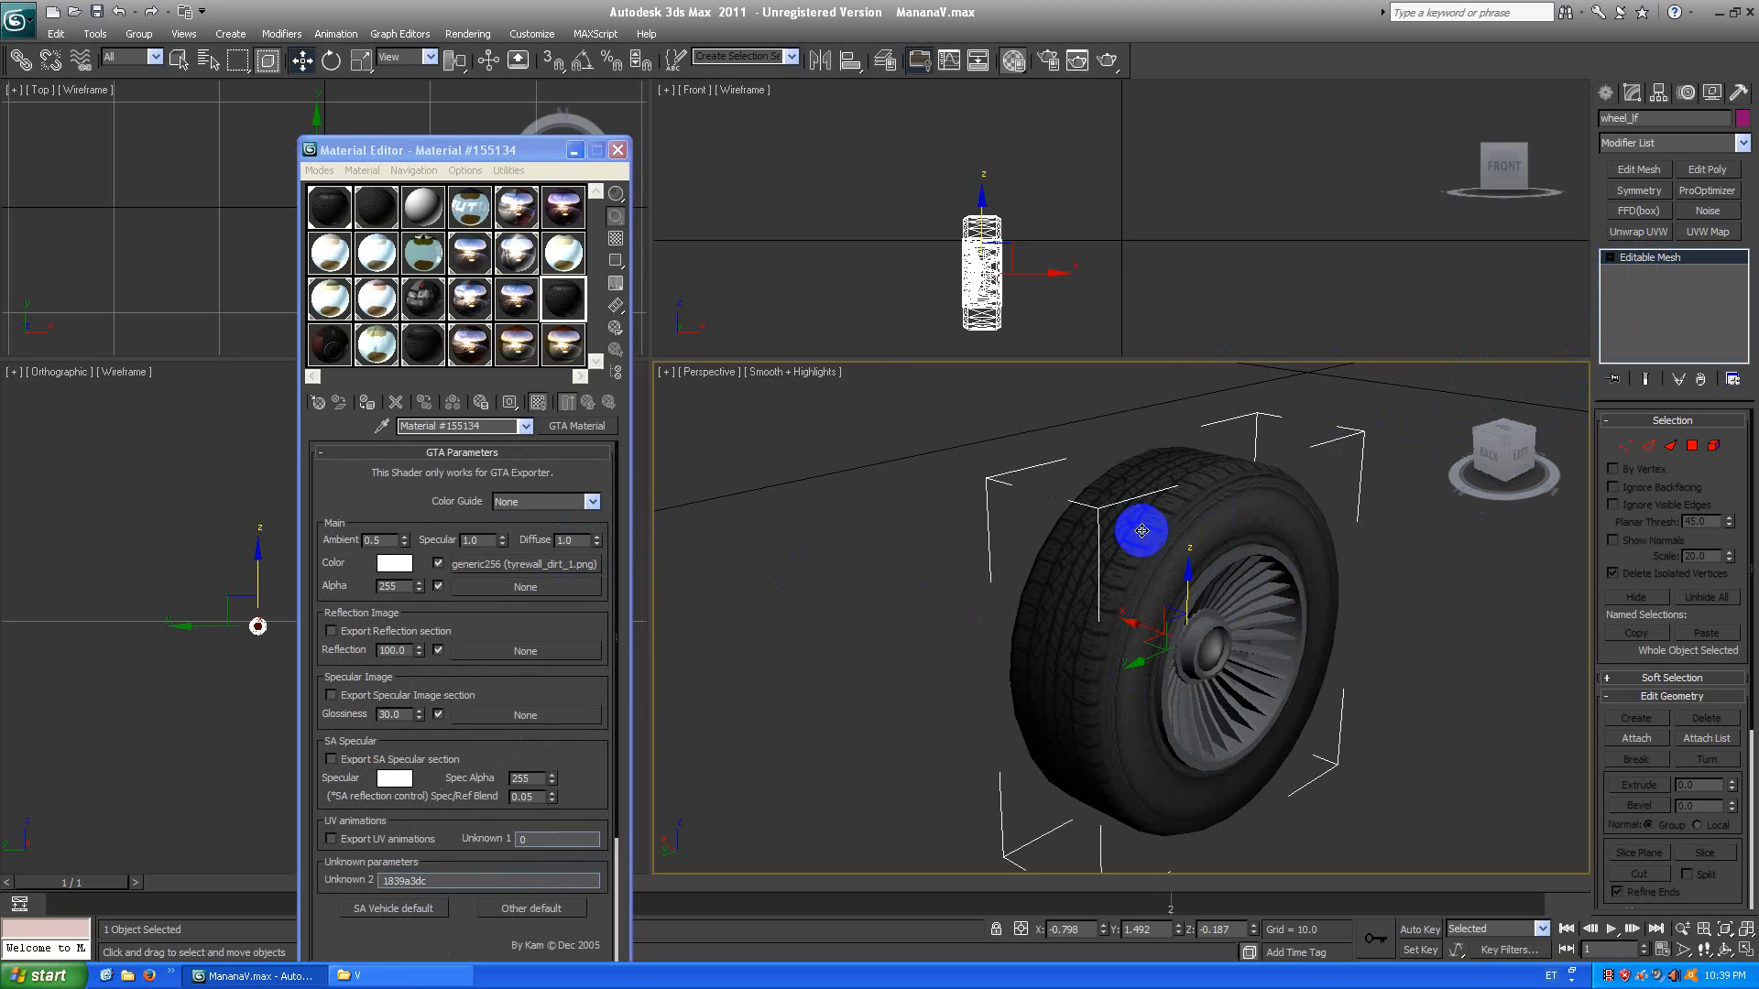
{"action": "key", "text": "d"}
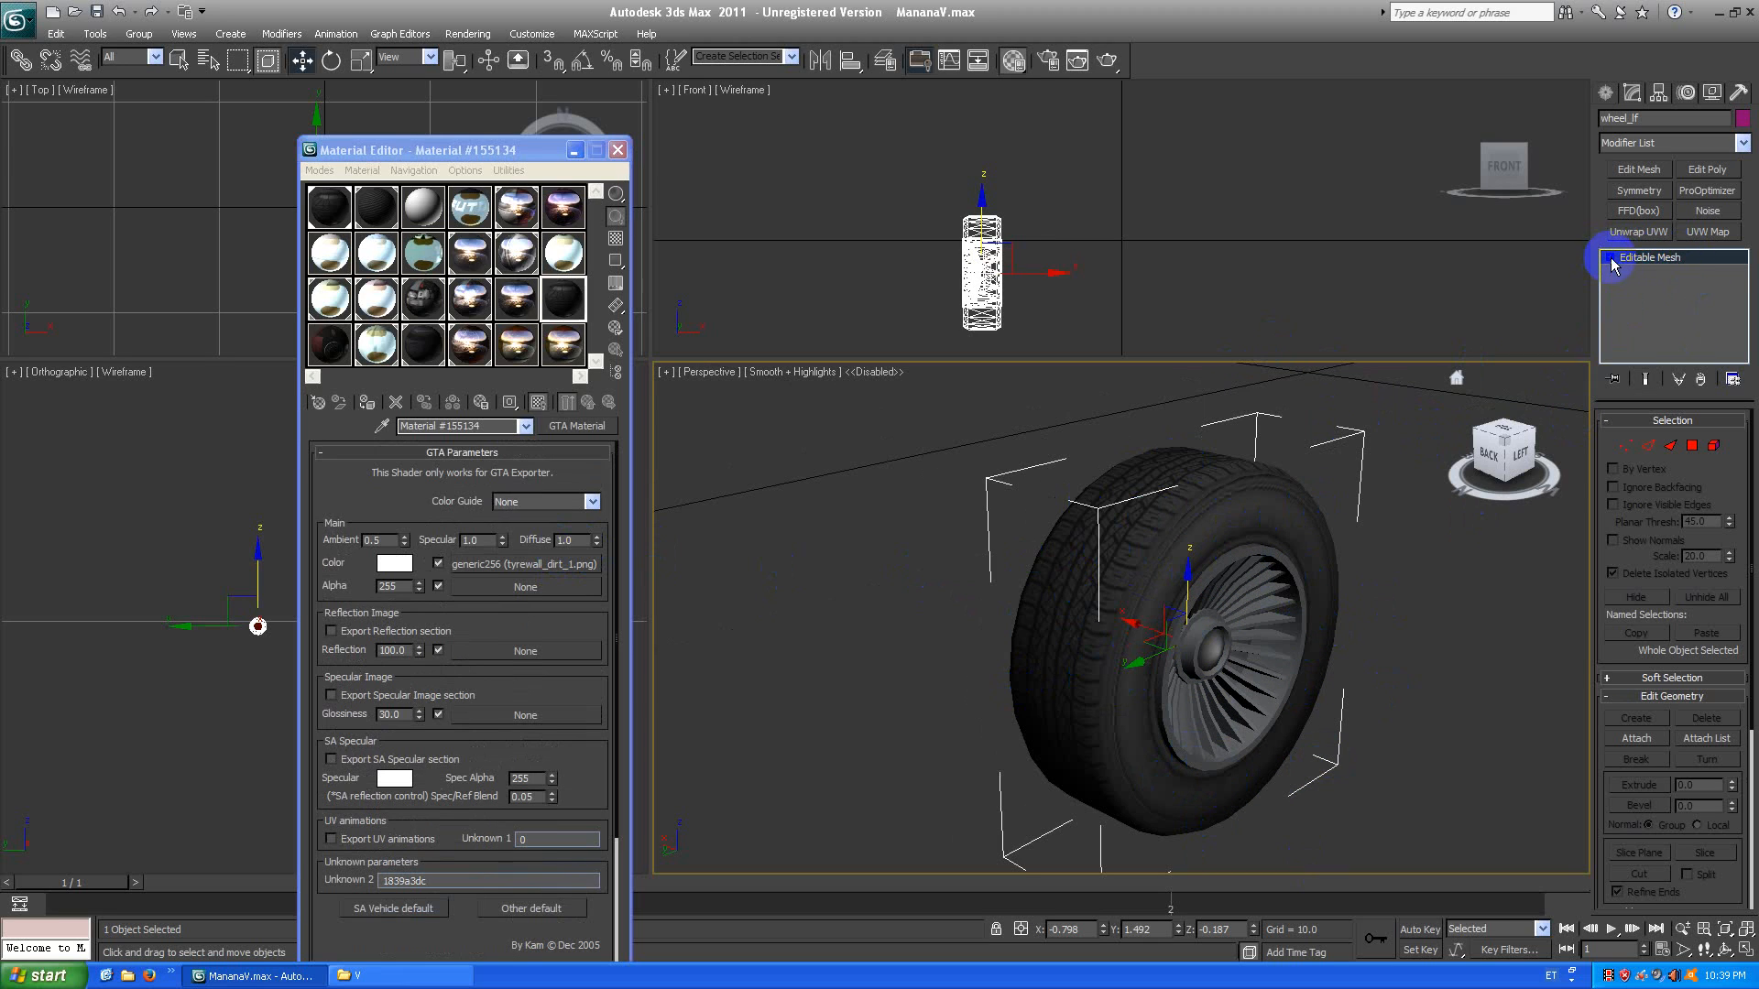
Select all elements of wheel_lf at element level and frame the wheel side-on in the orthographic wireframe view.
{"action": "left_click", "coordinate": [1661, 335]}
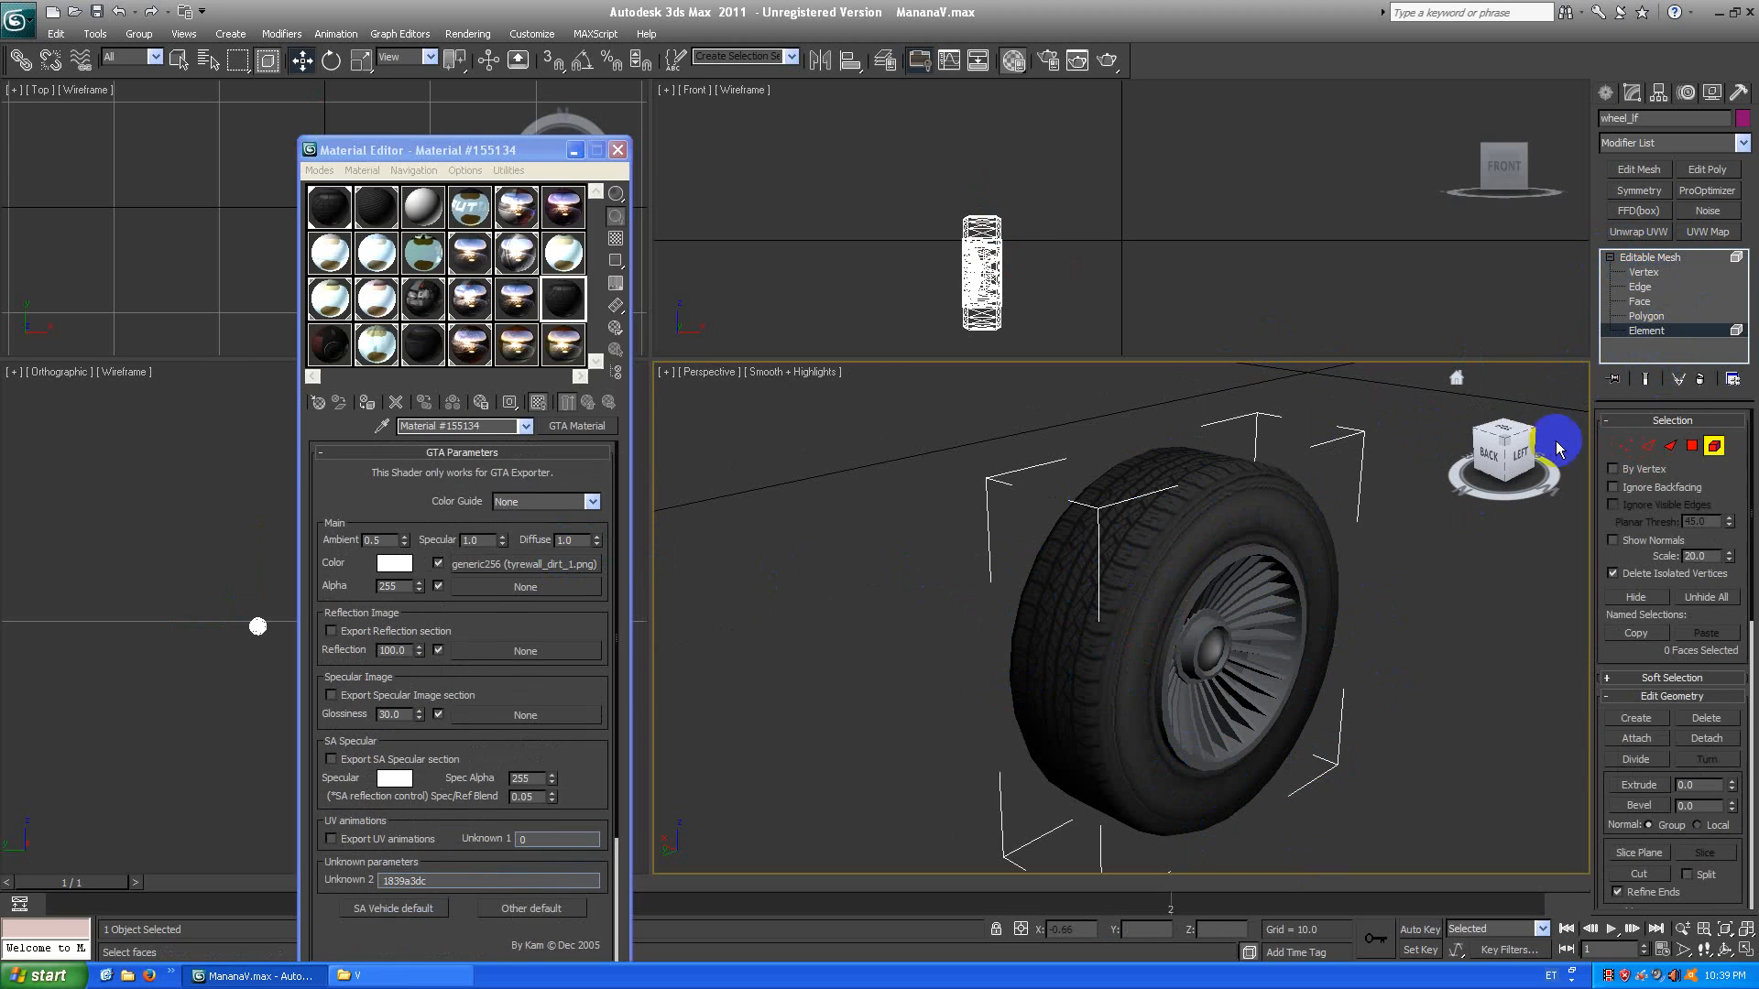
{"action": "left_click", "coordinate": [1513, 462]}
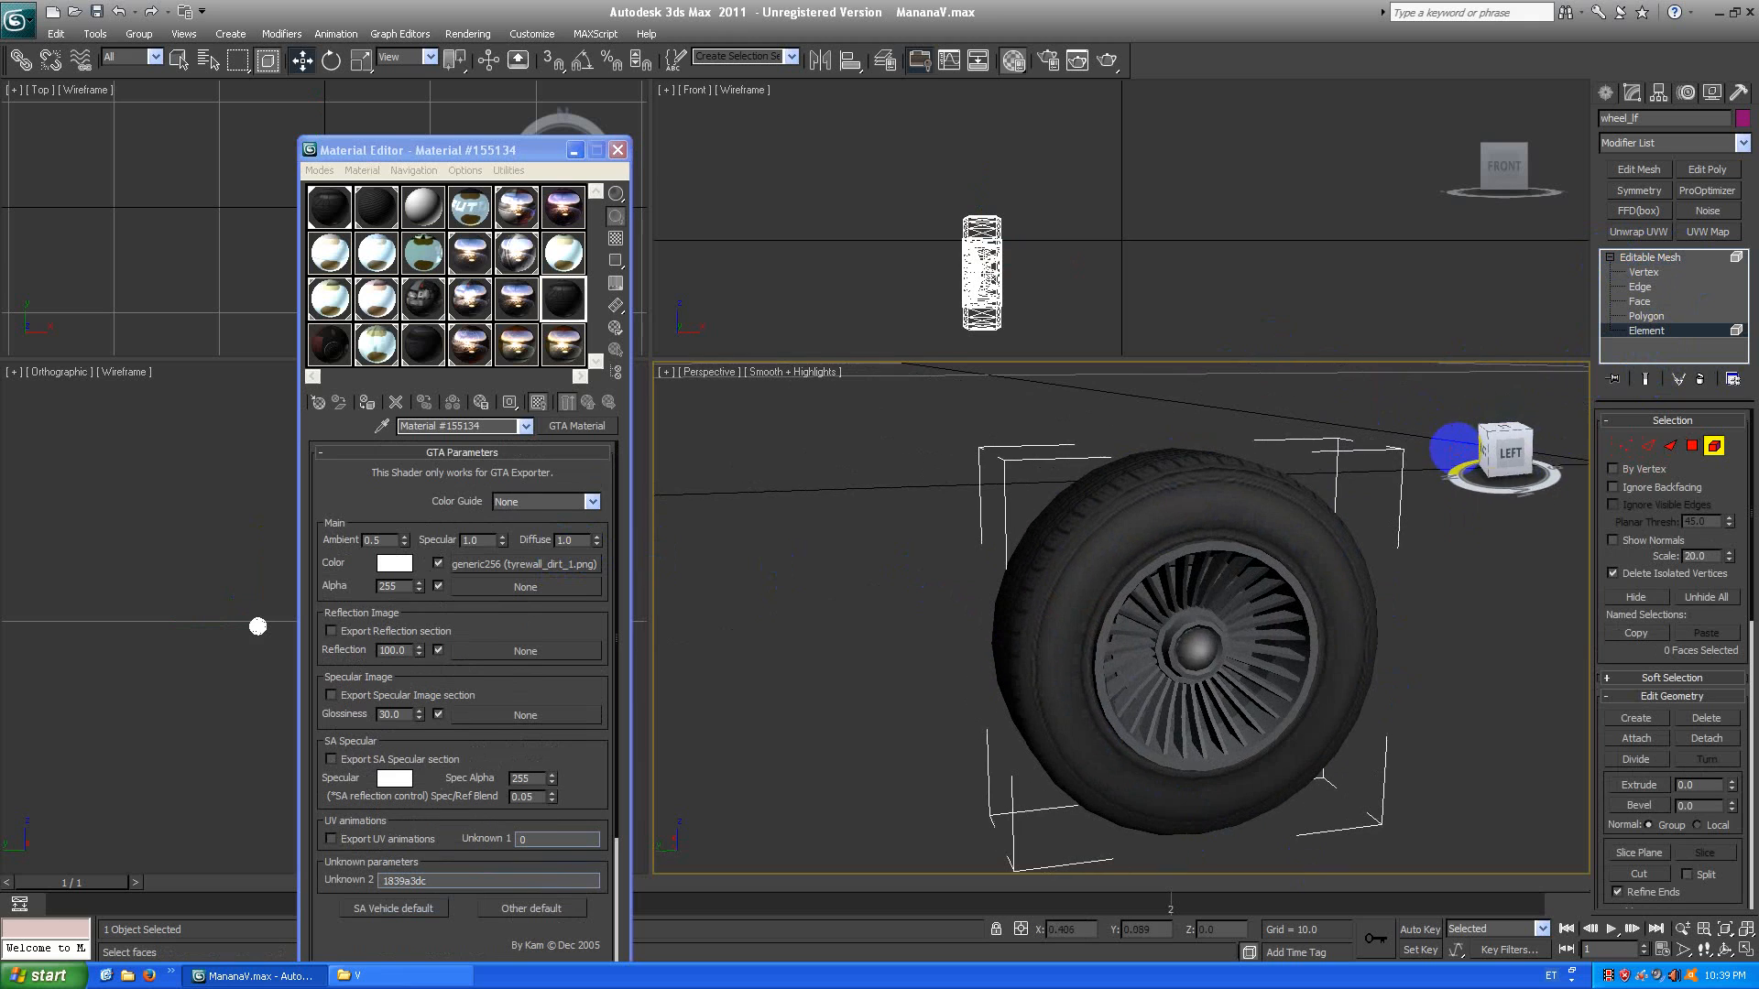
{"action": "left_click", "coordinate": [1293, 675]}
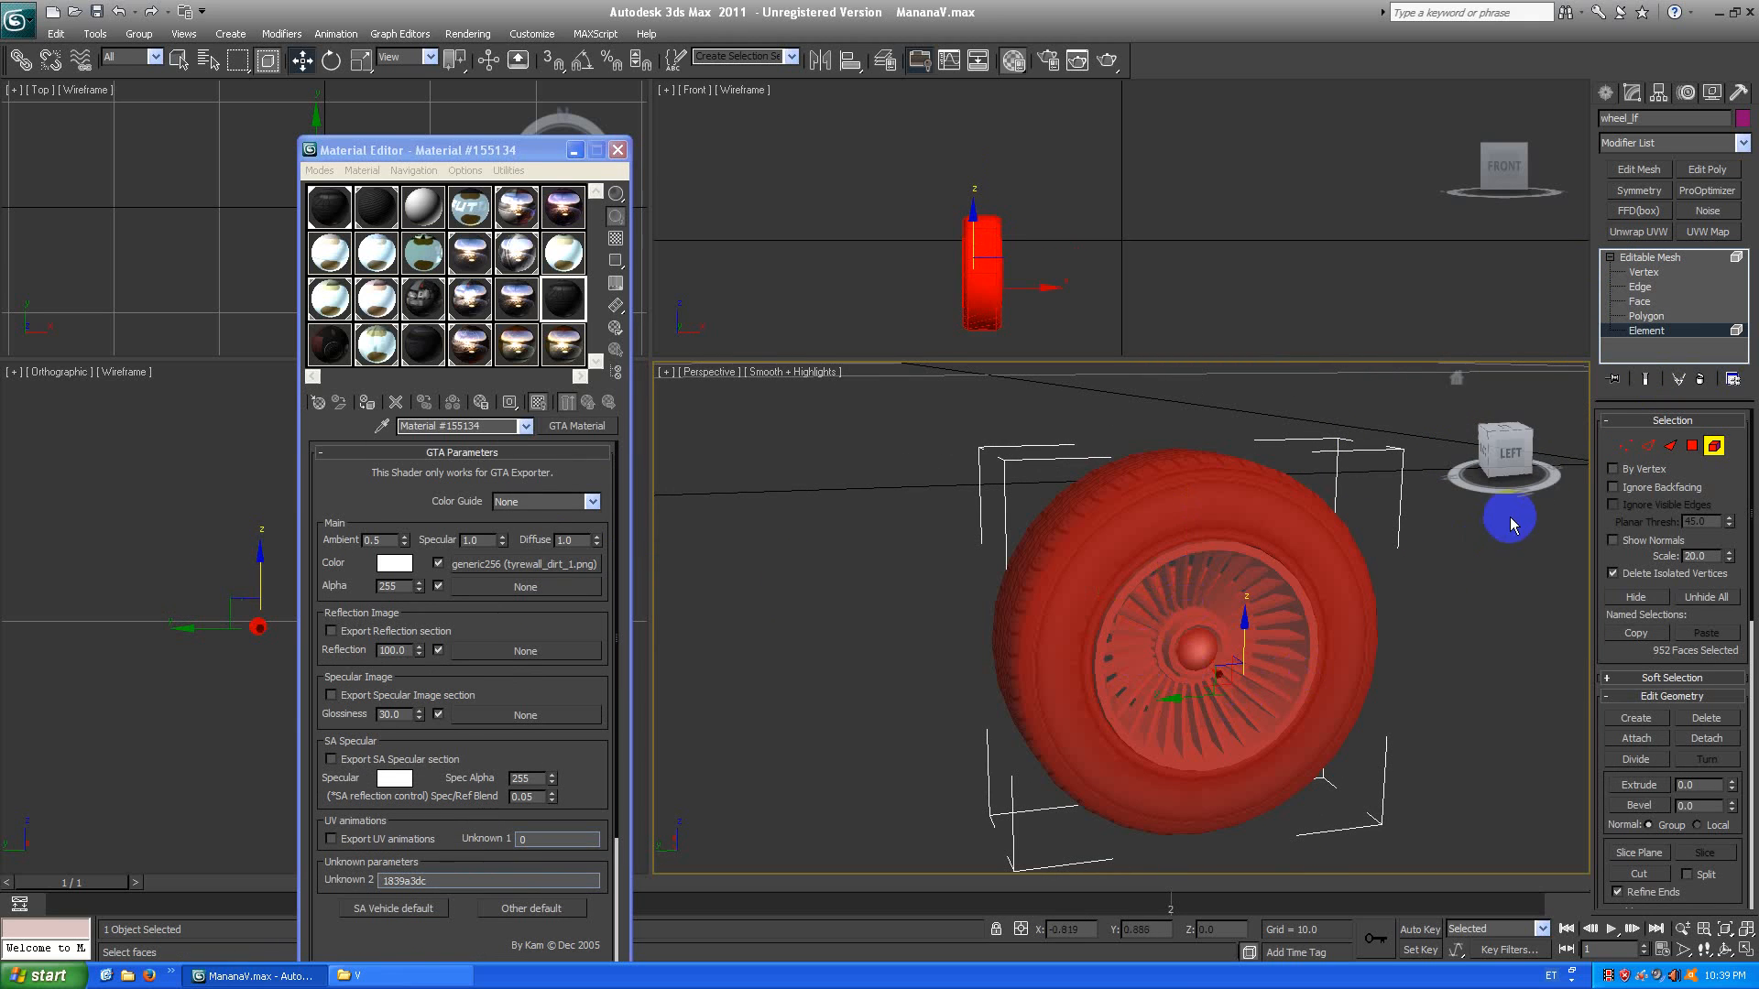
{"action": "left_click", "coordinate": [1479, 455]}
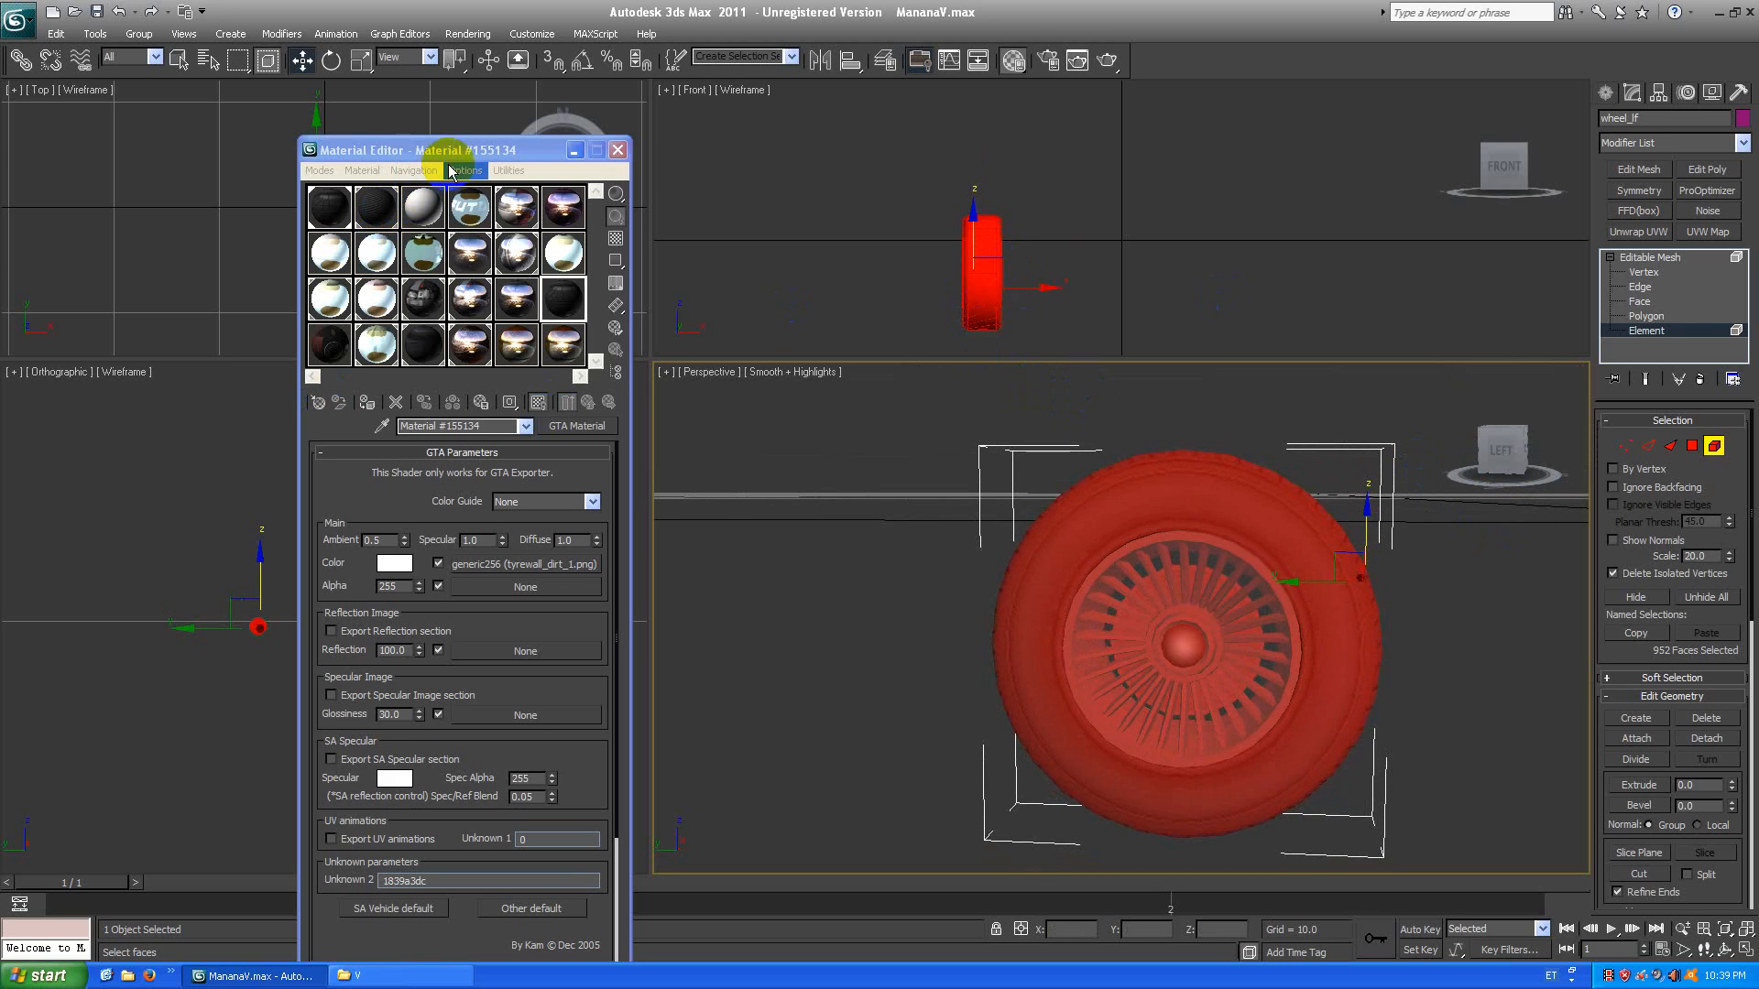
{"action": "left_click_drag", "start_coordinate": [457, 154], "coordinate": [653, 134]}
{"action": "left_click", "coordinate": [248, 614]}
{"action": "left_click", "coordinate": [1301, 671]}
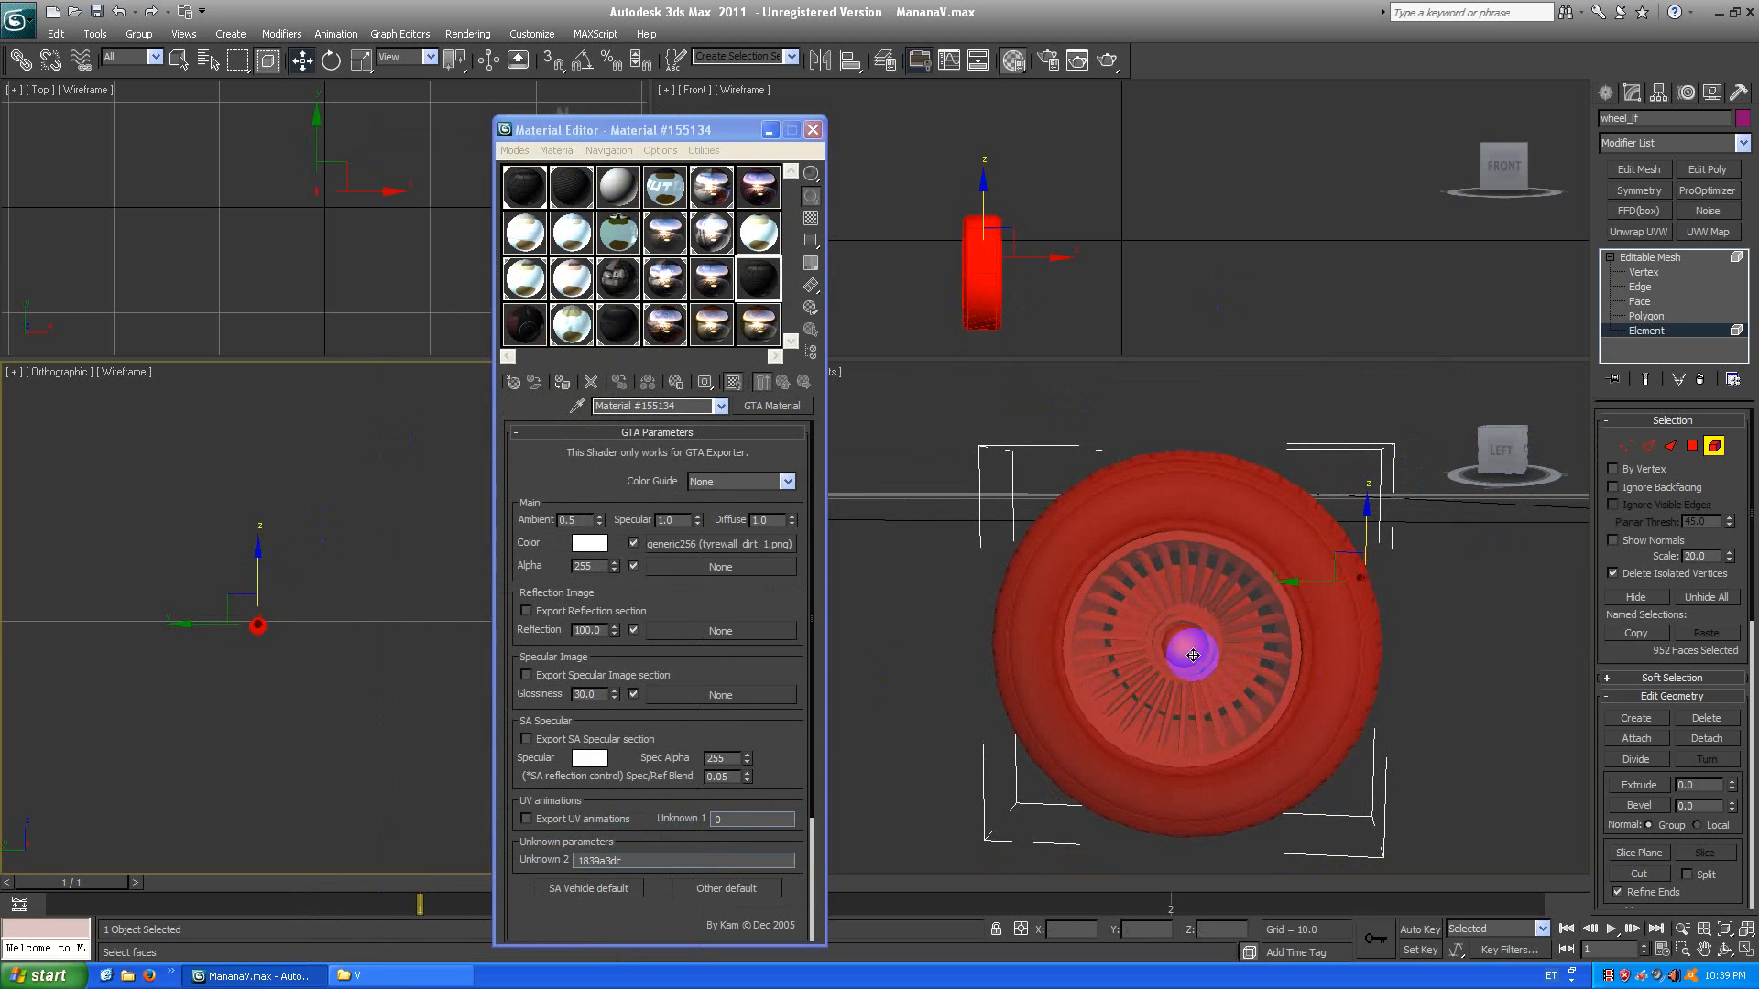
{"action": "scroll", "coordinate": [209, 569], "scroll_direction": "up", "scroll_amount": 7}
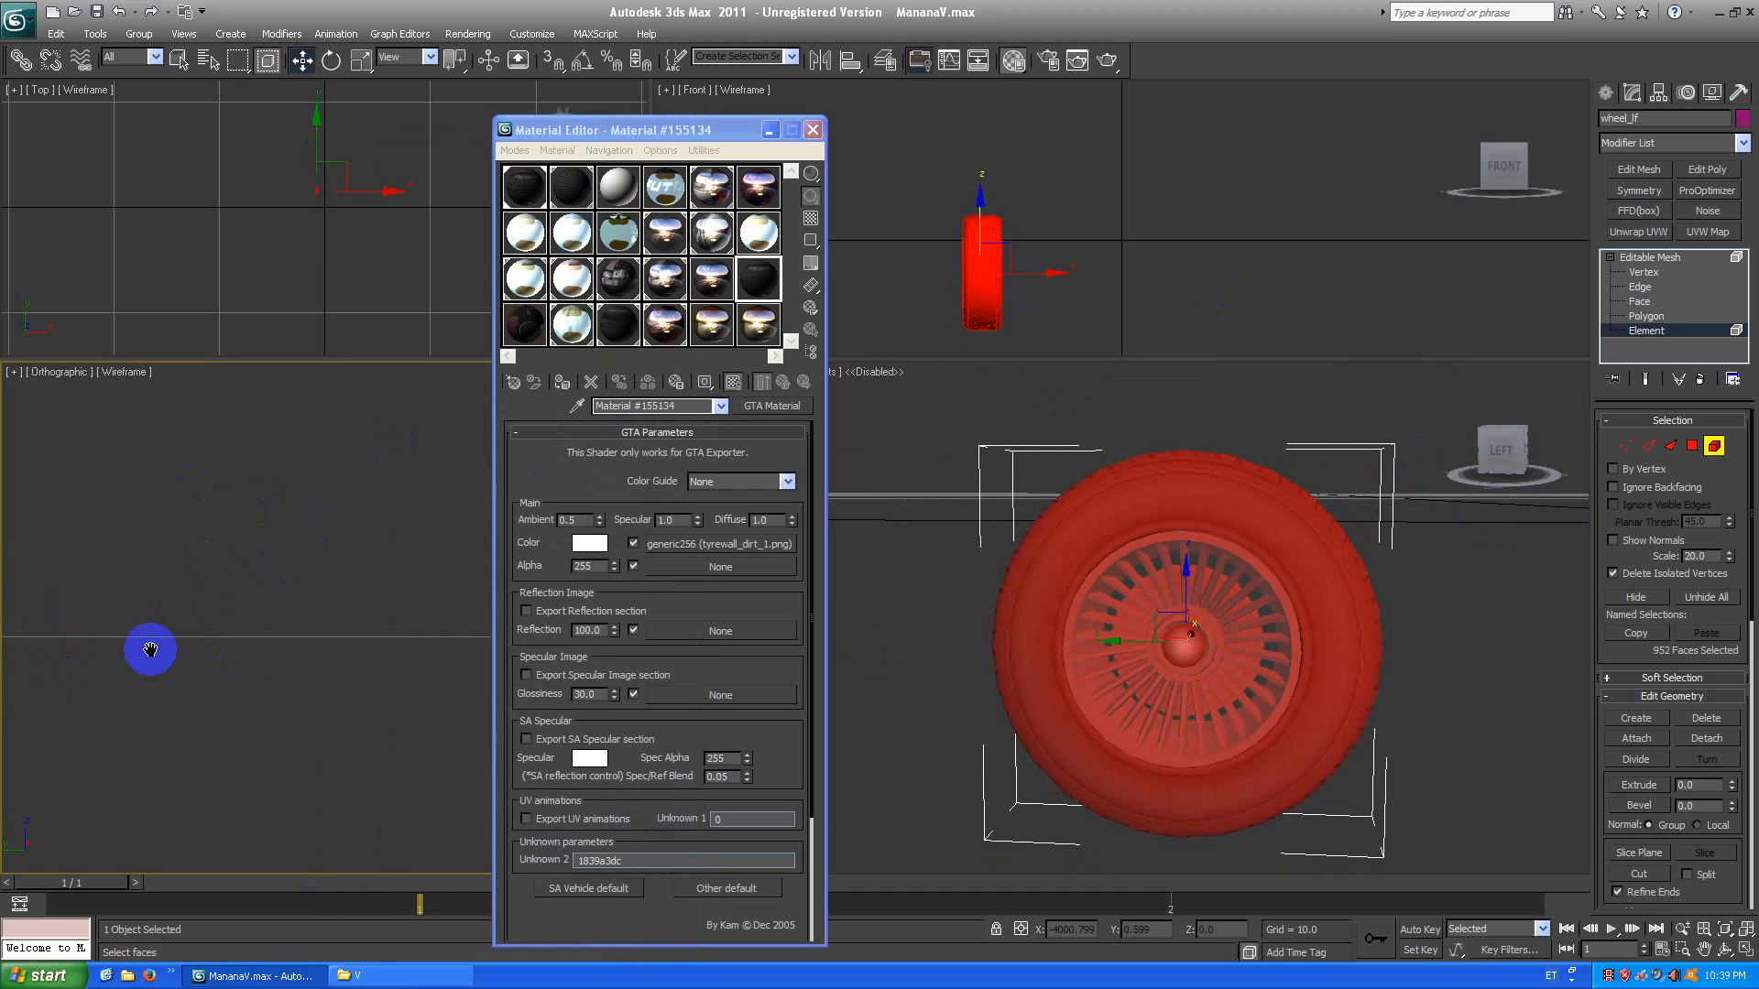
{"action": "middle_click_drag", "start_coordinate": [150, 651], "coordinate": [219, 565]}
{"action": "scroll", "coordinate": [220, 570], "scroll_direction": "up", "scroll_amount": 6}
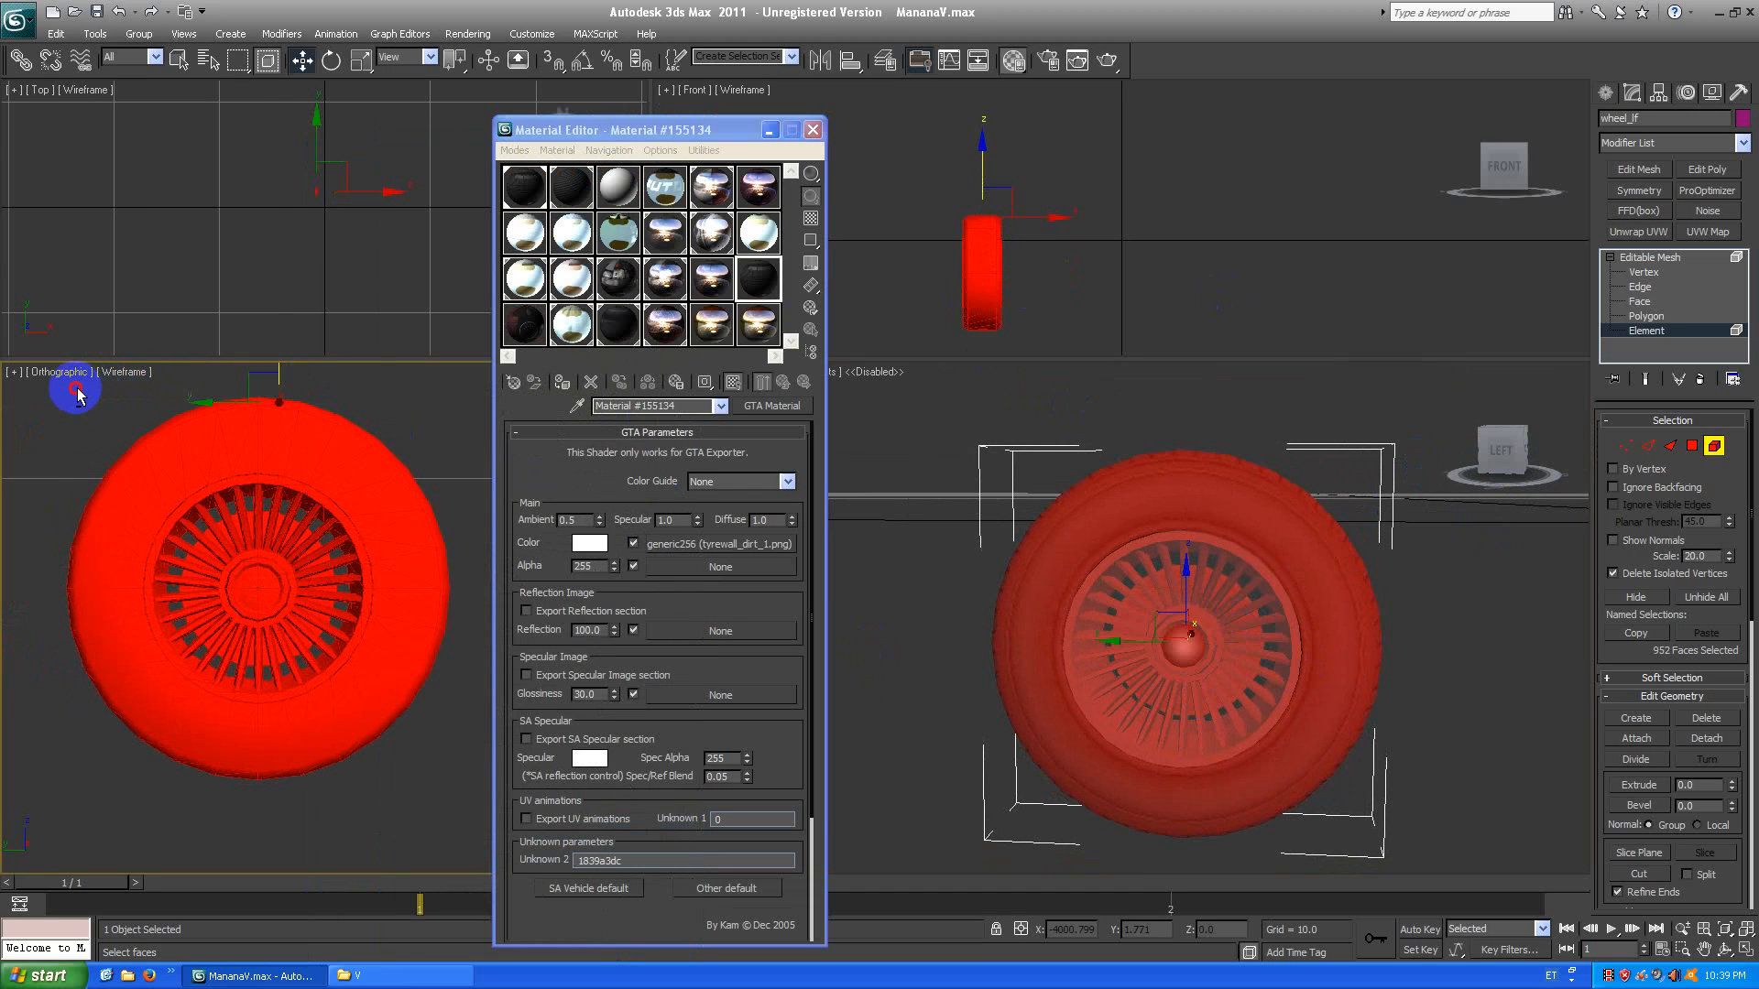
Remove the tread elements along the tyre's upper and left edges from the element selection.
{"action": "left_click_drag", "start_coordinate": [78, 394], "coordinate": [426, 468], "text": "alt"}
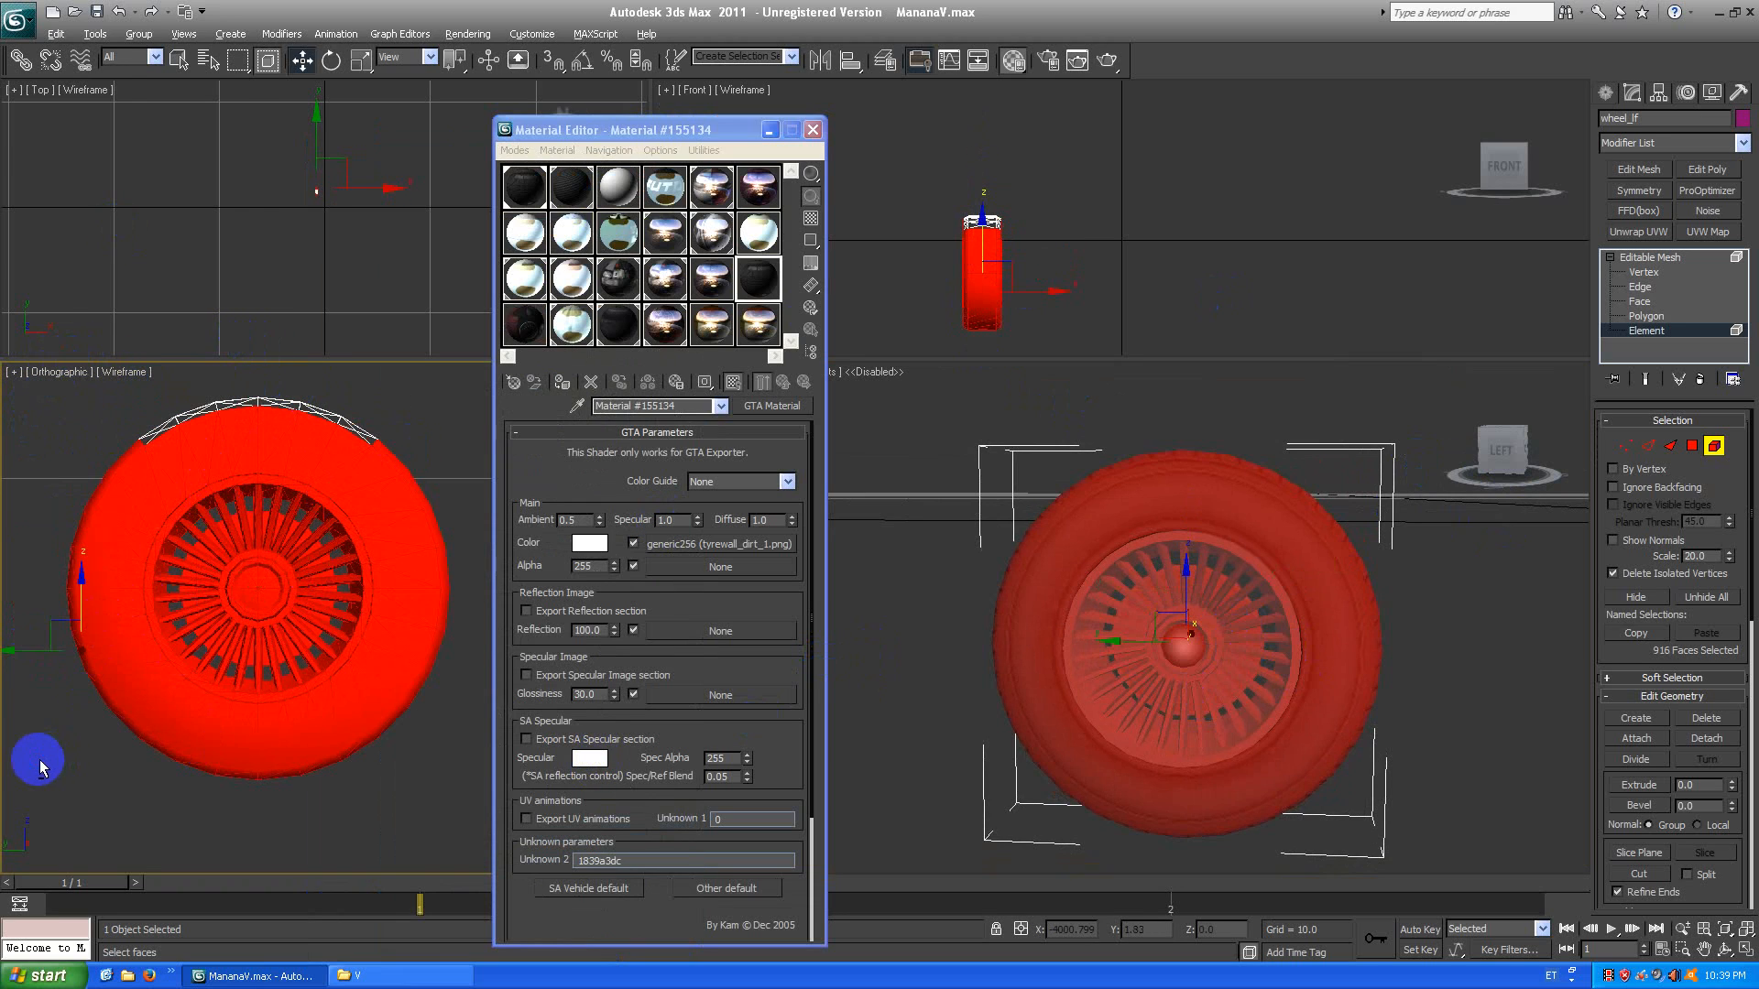
{"action": "left_click_drag", "start_coordinate": [37, 759], "coordinate": [182, 475]}
{"action": "left_click_drag", "start_coordinate": [92, 401], "coordinate": [263, 444], "text": "alt"}
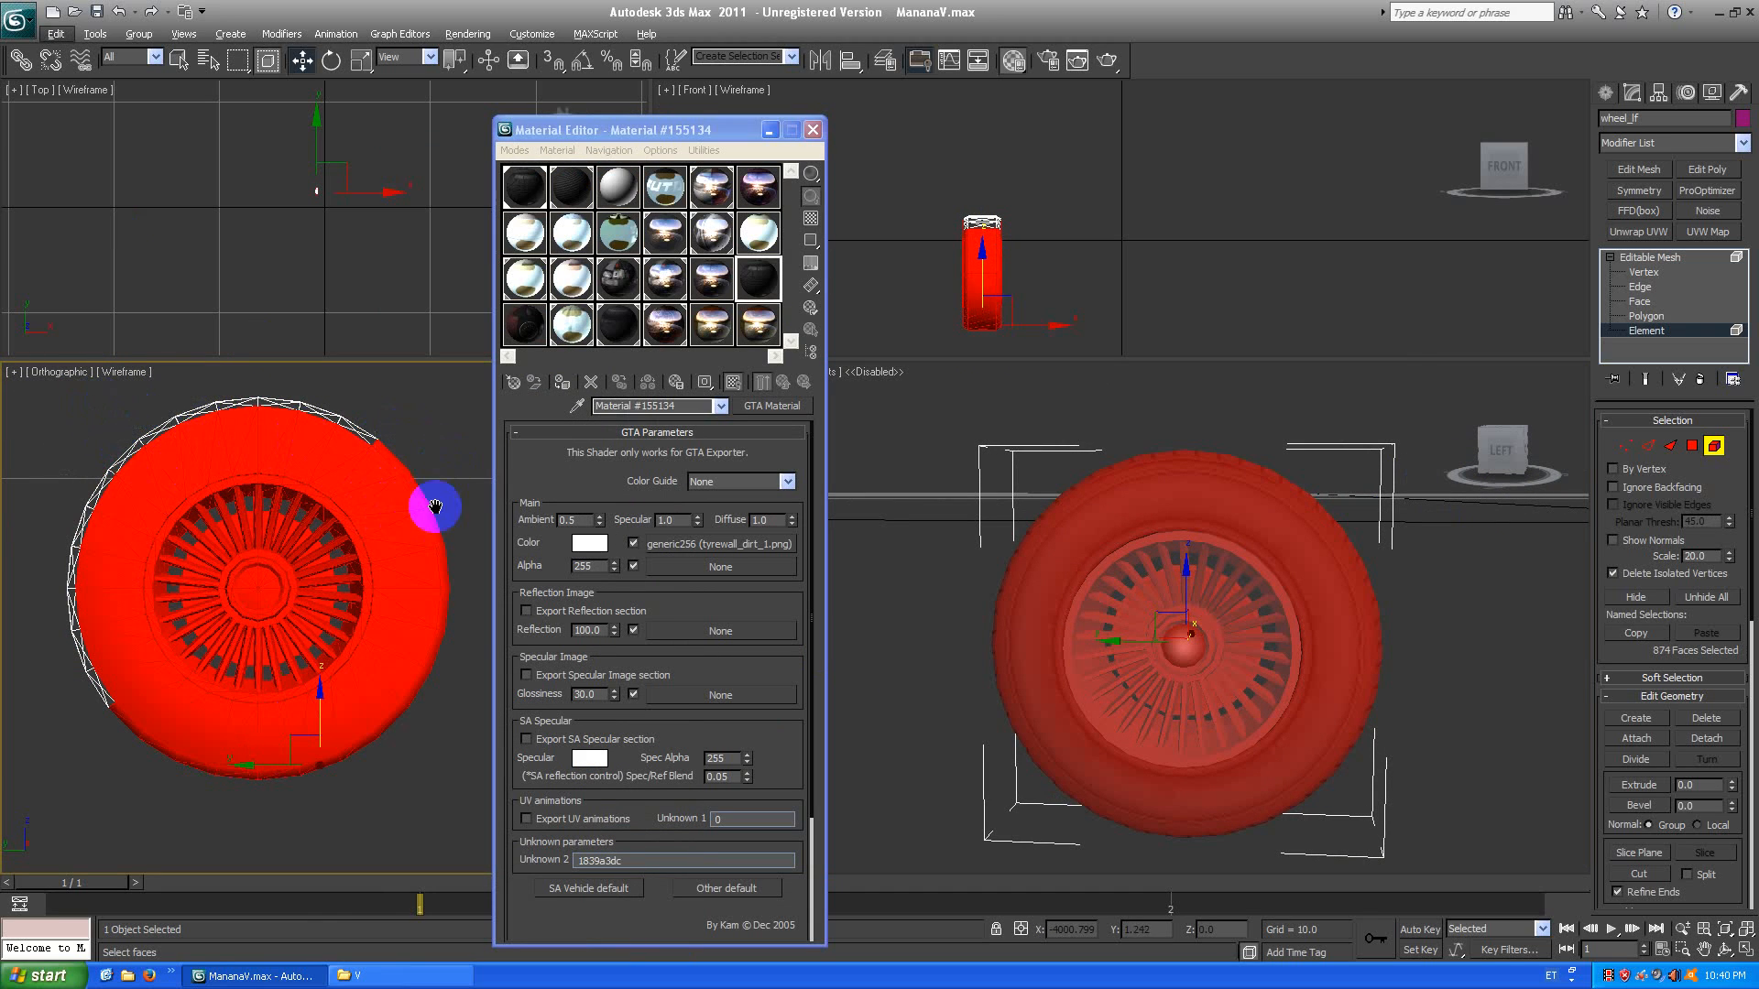
{"action": "middle_click_drag", "start_coordinate": [423, 492], "coordinate": [431, 509]}
{"action": "middle_click_drag", "start_coordinate": [1054, 698], "coordinate": [1053, 608]}
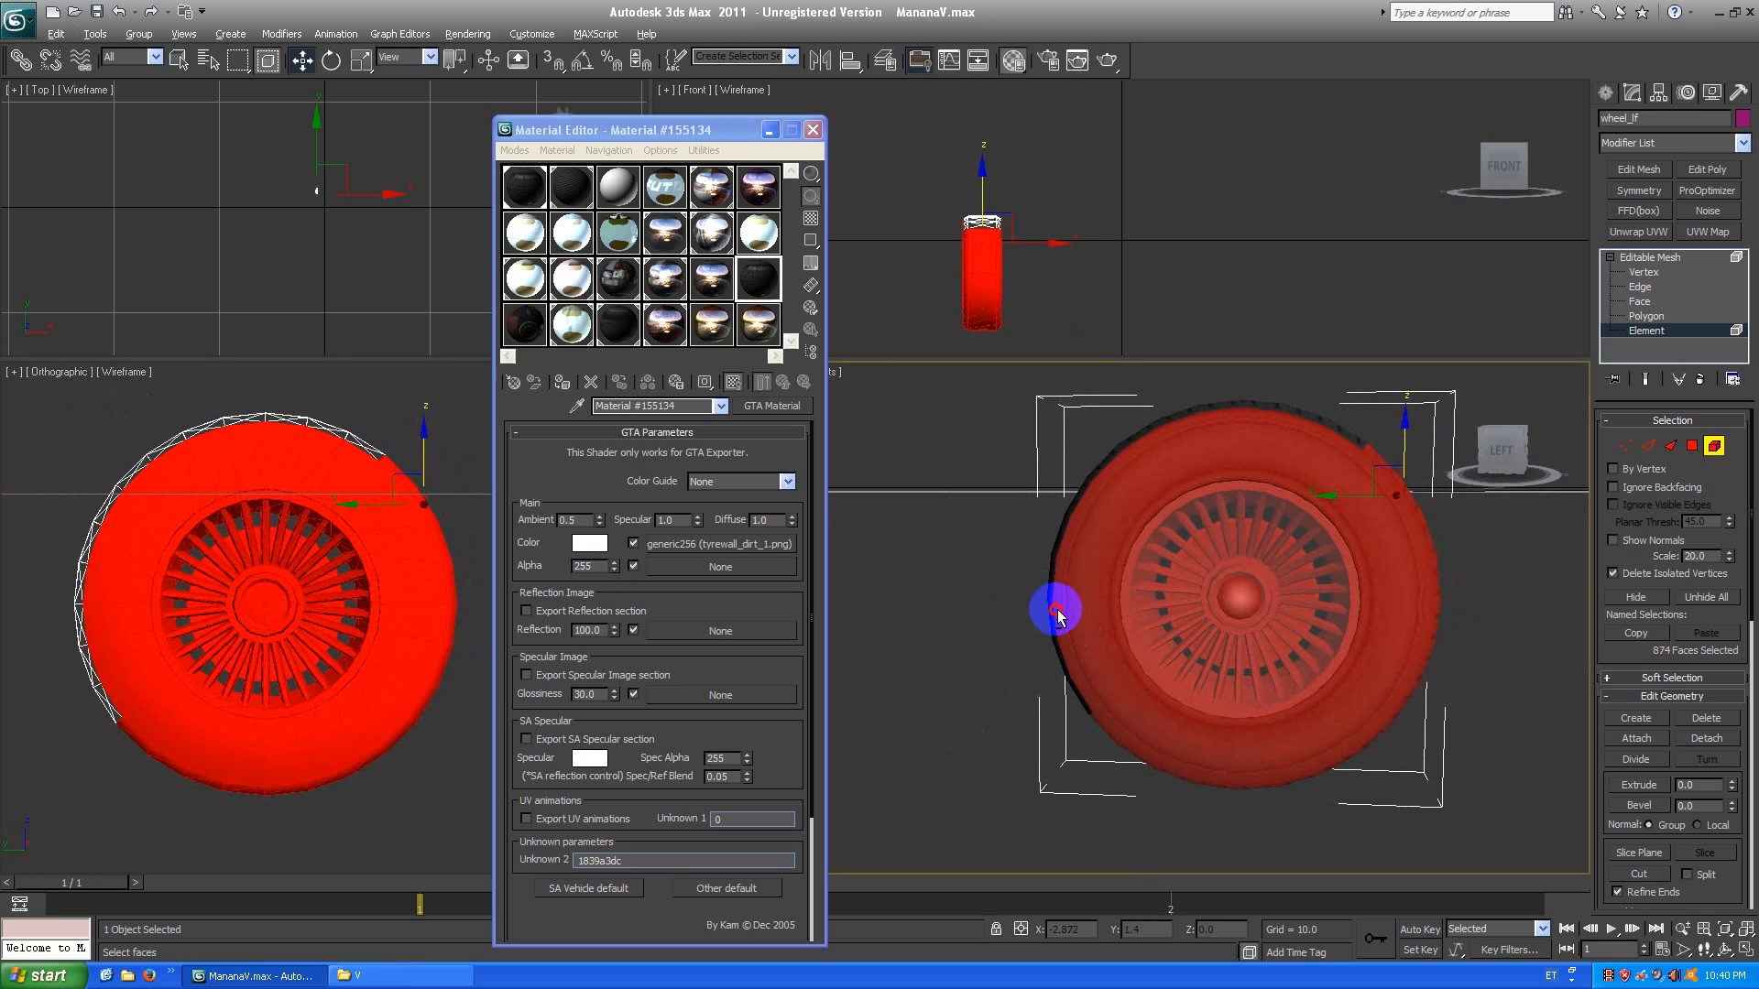
Remove the tyre's sidewalls and remaining tread elements from the selection, using crossing selection, so only the rim stays selected.
{"action": "left_click_drag", "start_coordinate": [388, 503], "coordinate": [401, 505], "text": "alt"}
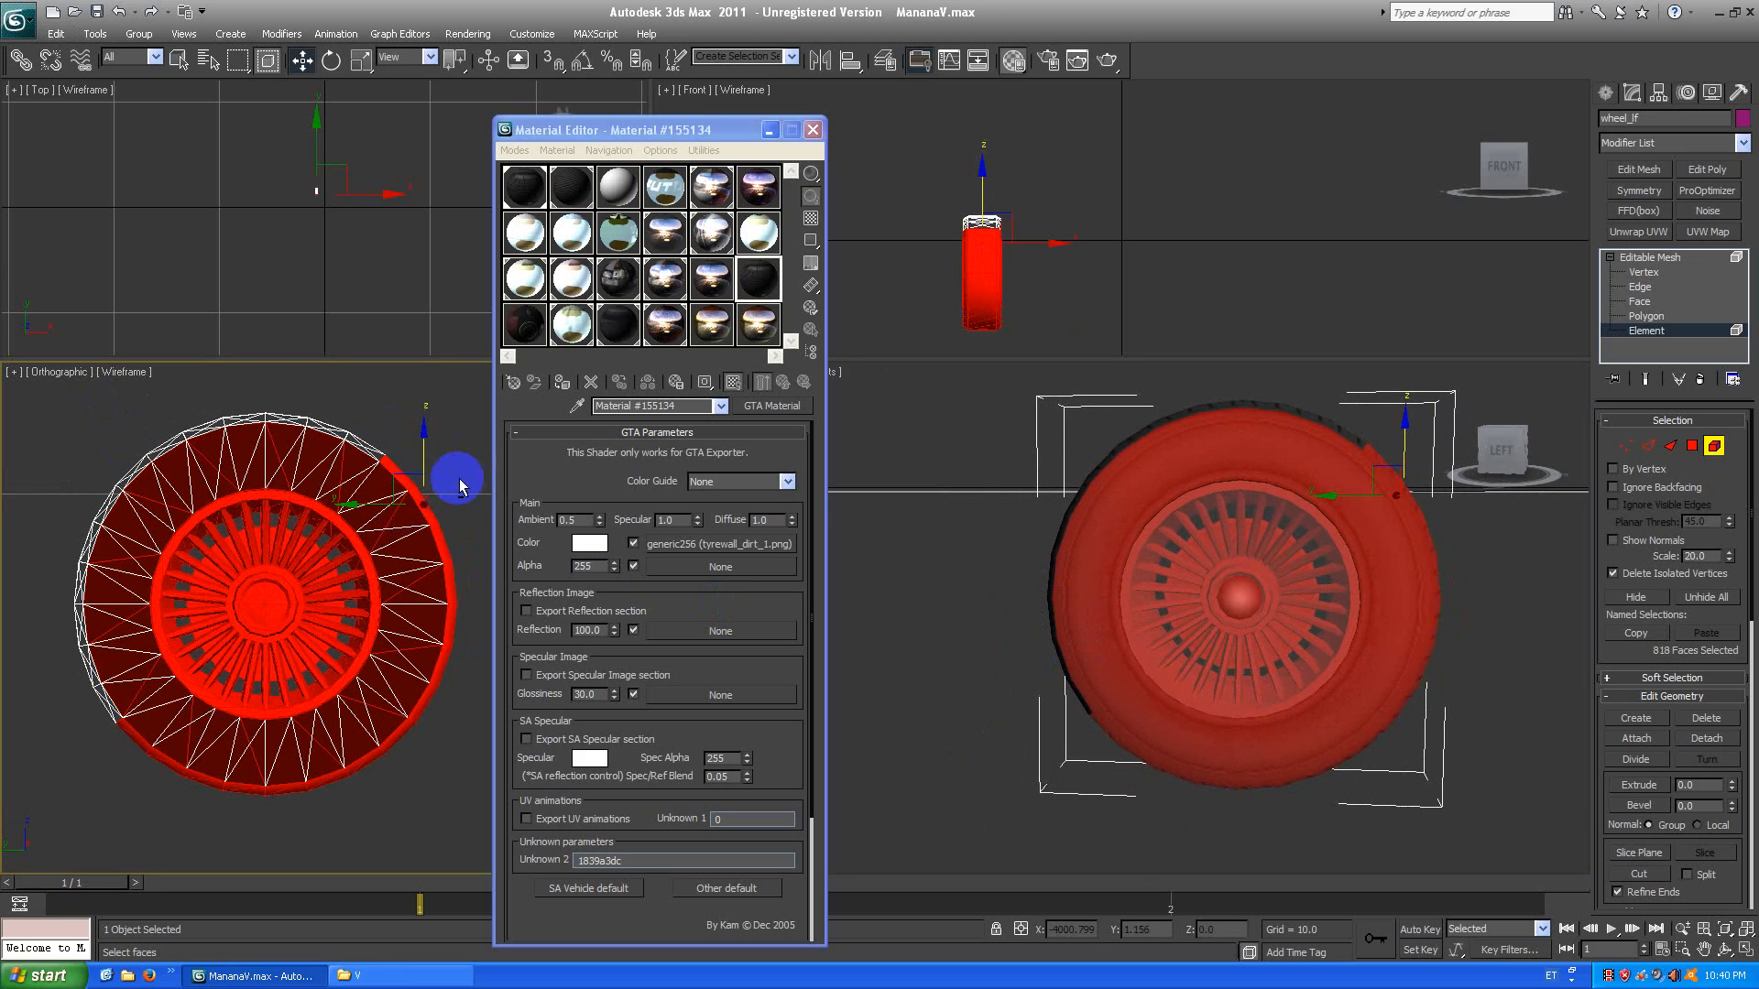
{"action": "left_click", "coordinate": [407, 529], "text": "alt"}
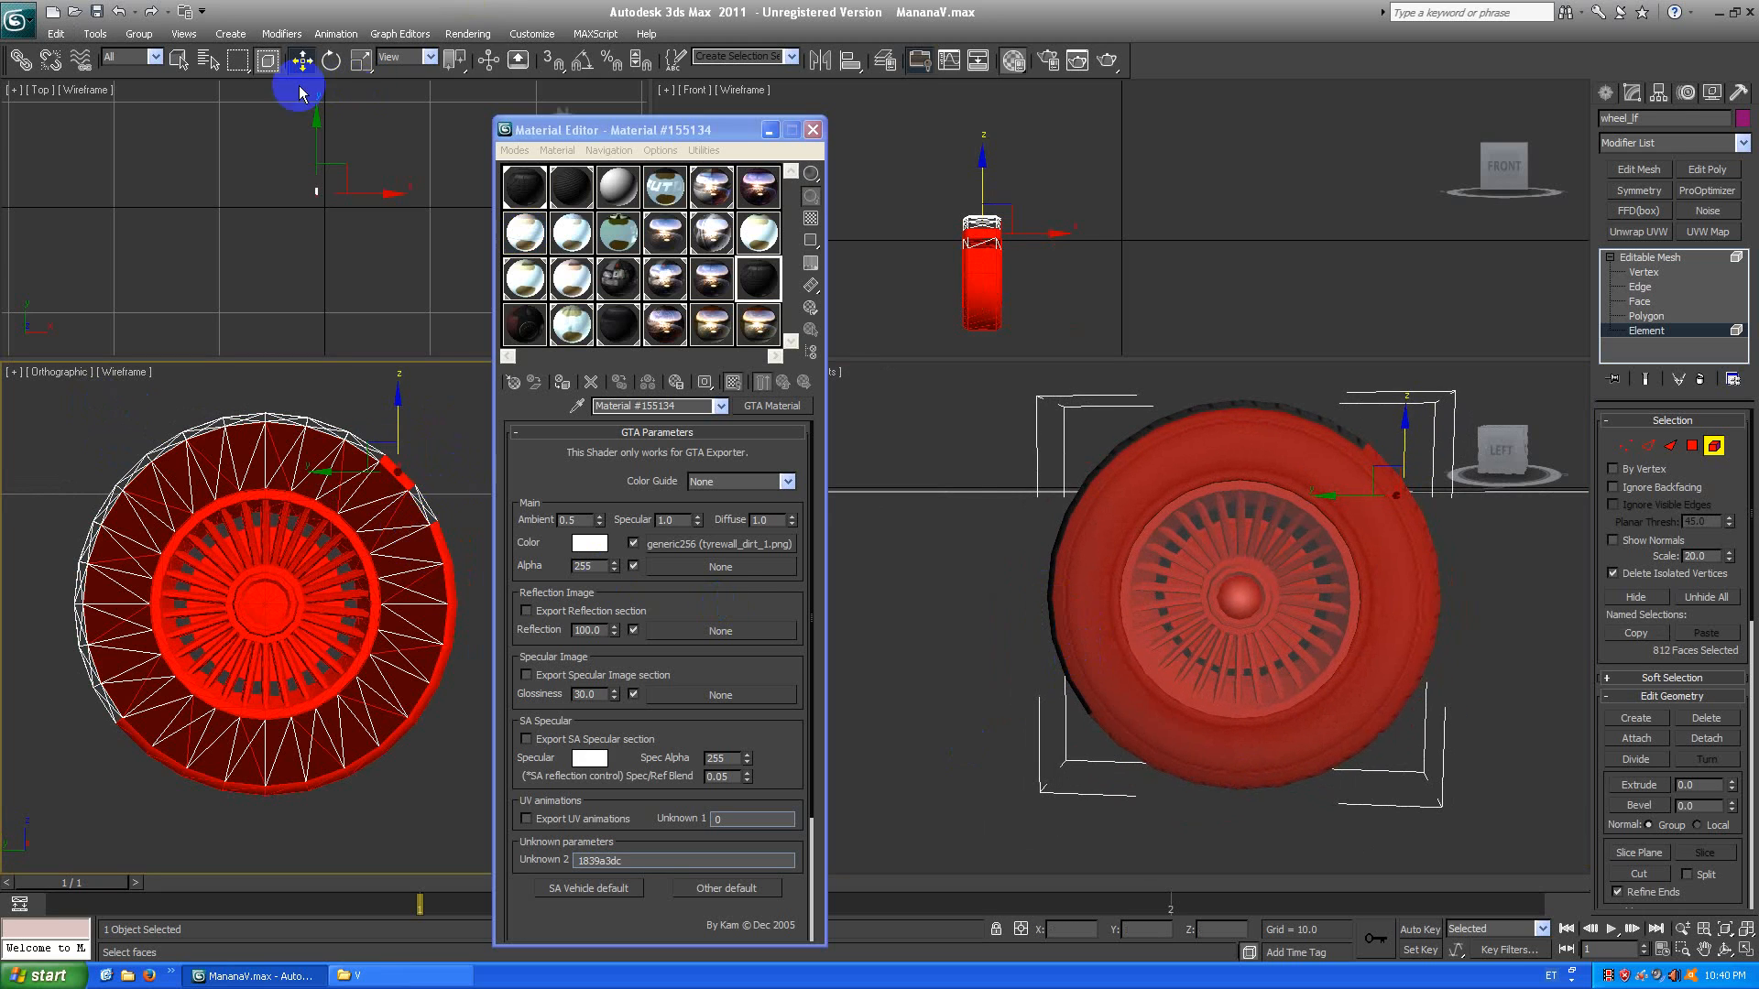
{"action": "left_click_drag", "start_coordinate": [420, 439], "coordinate": [375, 520], "text": "alt"}
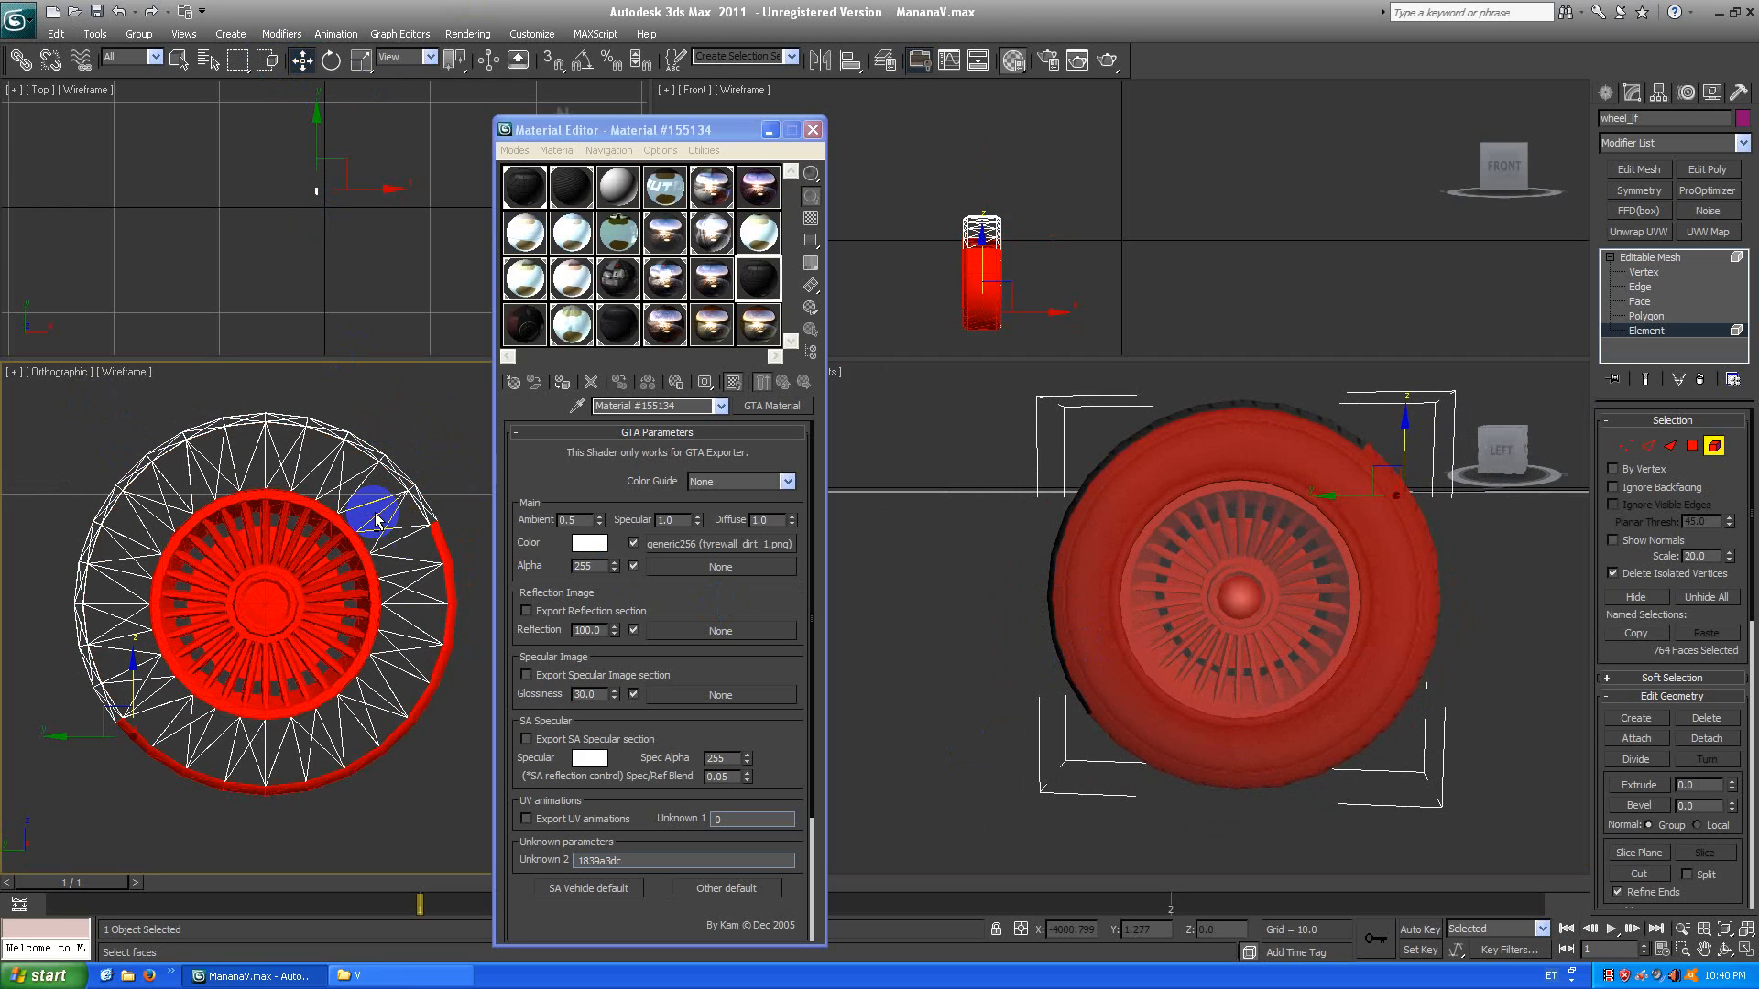
{"action": "left_click_drag", "start_coordinate": [455, 573], "coordinate": [447, 759], "text": "alt"}
{"action": "mouse_move", "coordinate": [423, 636]}
{"action": "left_mouse_down", "text": "alt"}
{"action": "mouse_move", "coordinate": [283, 786]}
{"action": "mouse_move", "coordinate": [145, 818]}
{"action": "mouse_move", "coordinate": [188, 753]}
{"action": "mouse_move", "coordinate": [129, 773]}
{"action": "left_mouse_up", "text": "alt"}
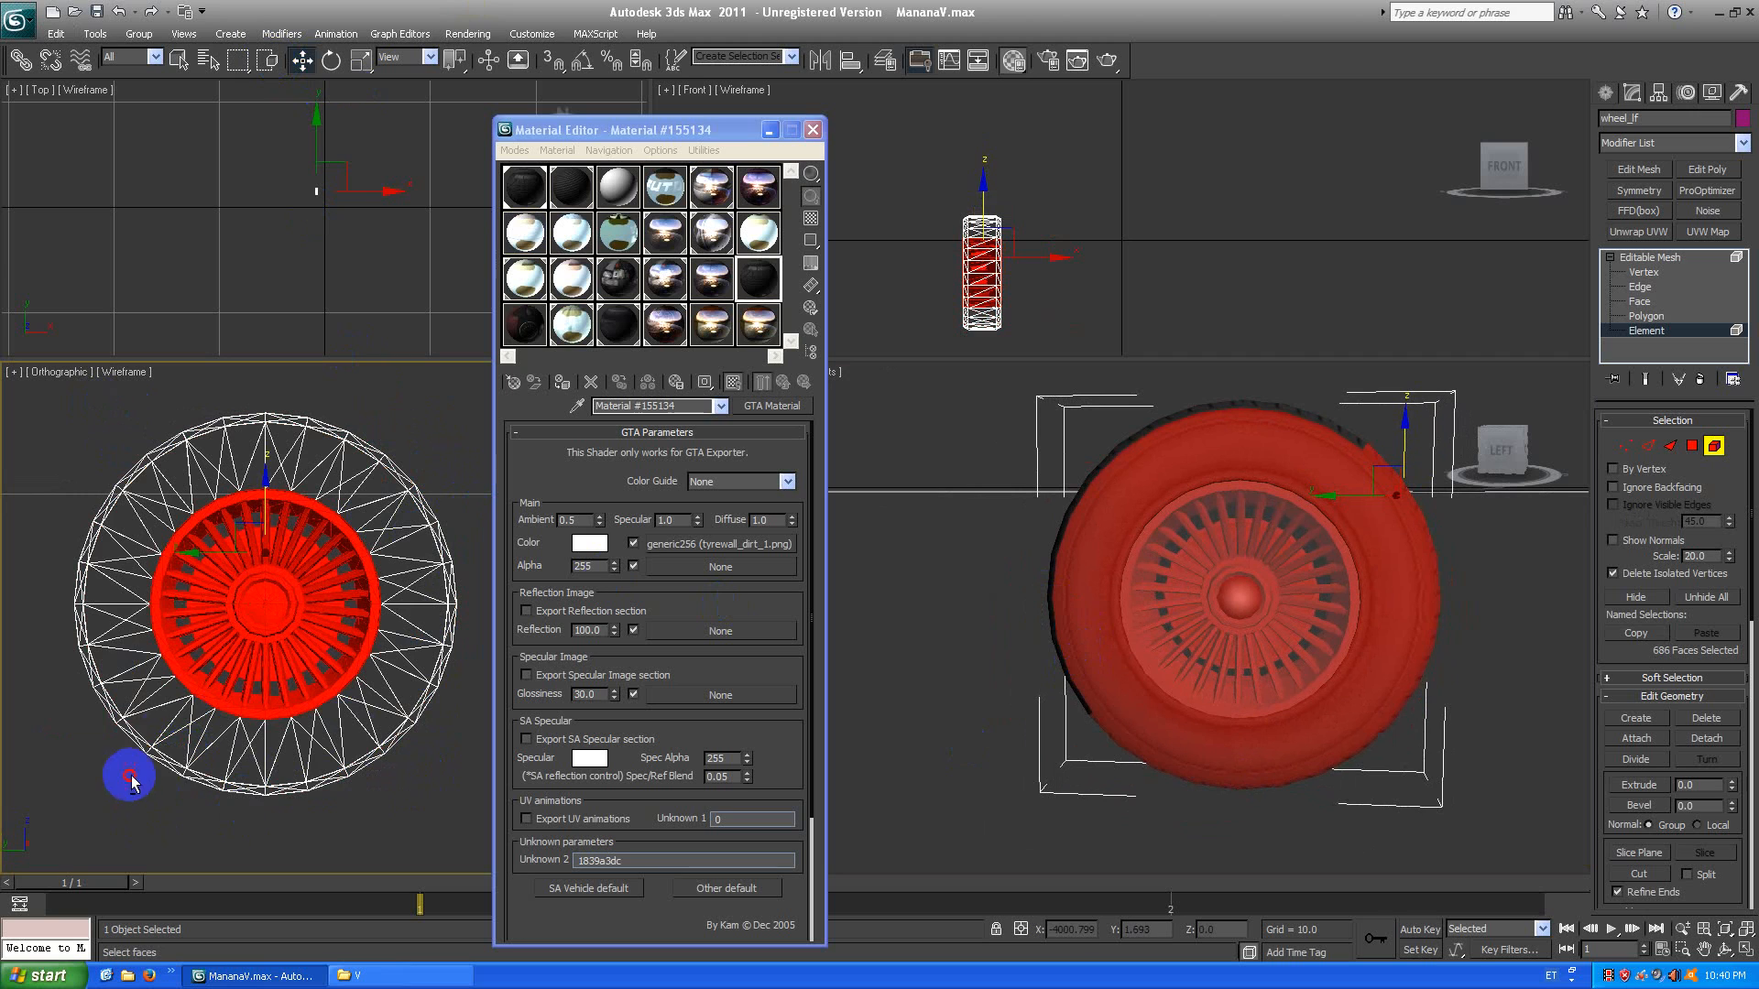
Deselect the small hub element on the wheel's inner side and check the rim selection from the front.
{"action": "right_click", "coordinate": [1347, 632]}
{"action": "mouse_move", "coordinate": [1540, 456]}
{"action": "left_mouse_down"}
{"action": "mouse_move", "coordinate": [1288, 448]}
{"action": "mouse_move", "coordinate": [1160, 618]}
{"action": "left_mouse_up"}
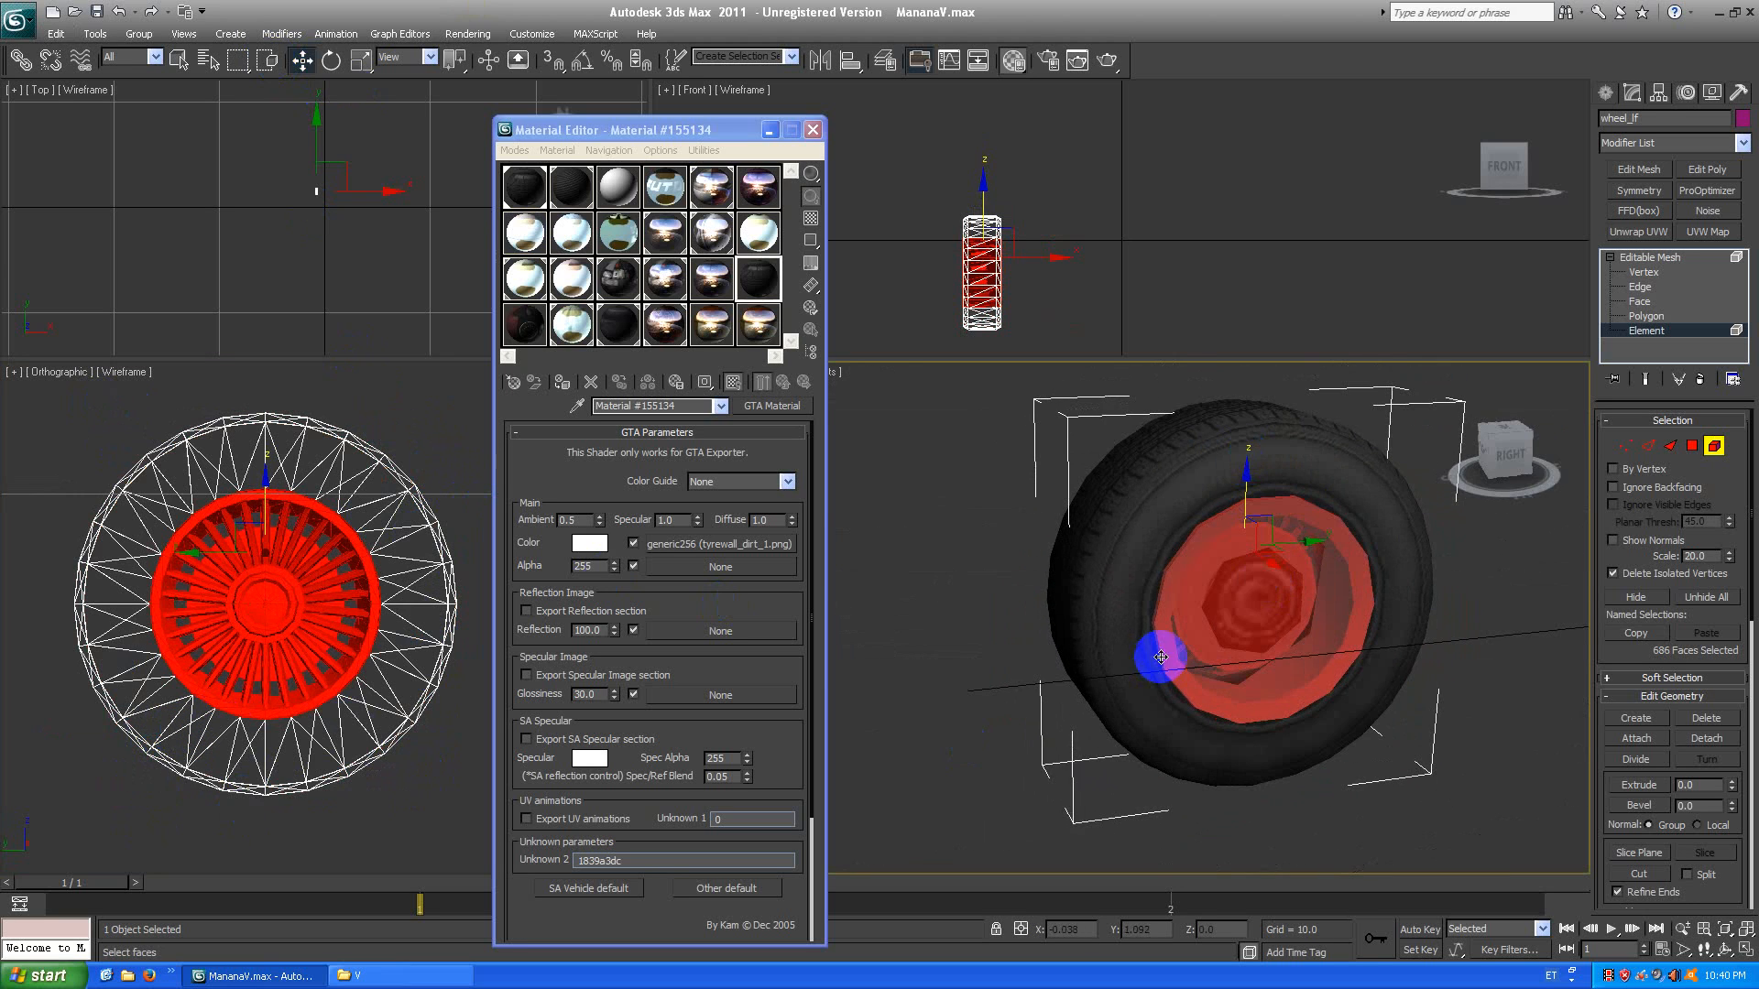
{"action": "left_click", "coordinate": [1240, 617], "text": "alt"}
{"action": "left_click_drag", "start_coordinate": [1500, 435], "coordinate": [1292, 584]}
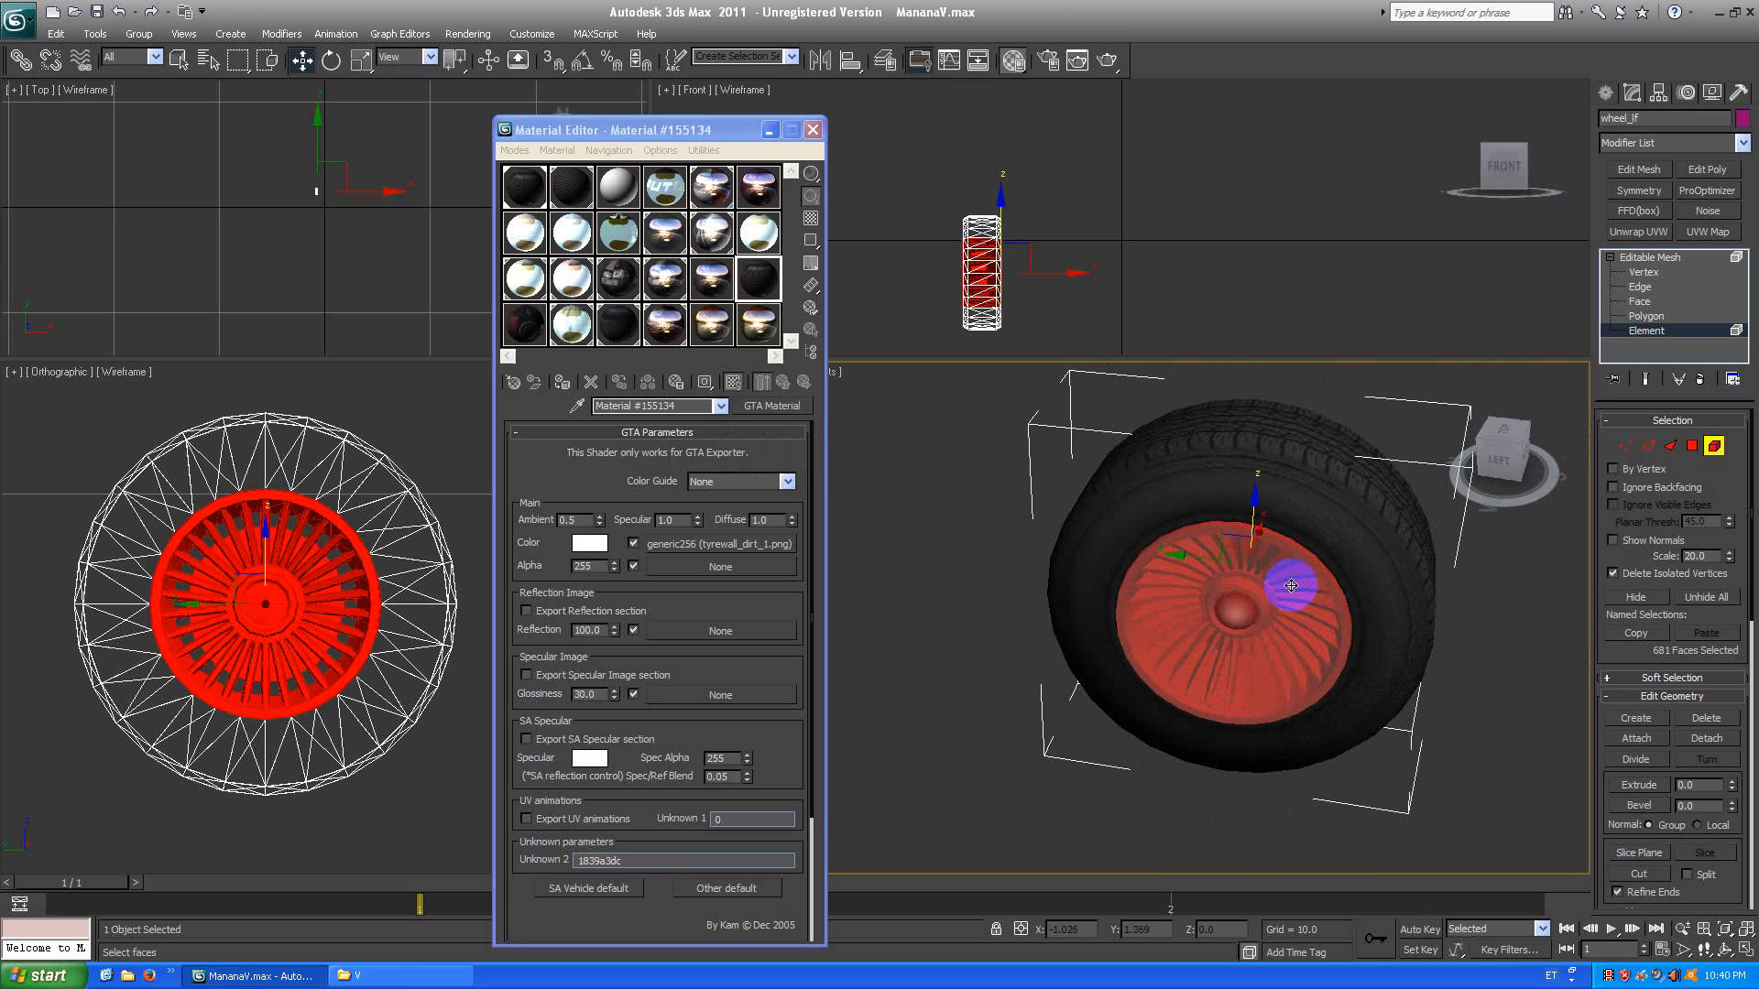
{"action": "left_click", "coordinate": [1319, 563]}
{"action": "left_click_drag", "start_coordinate": [1495, 459], "coordinate": [1276, 510]}
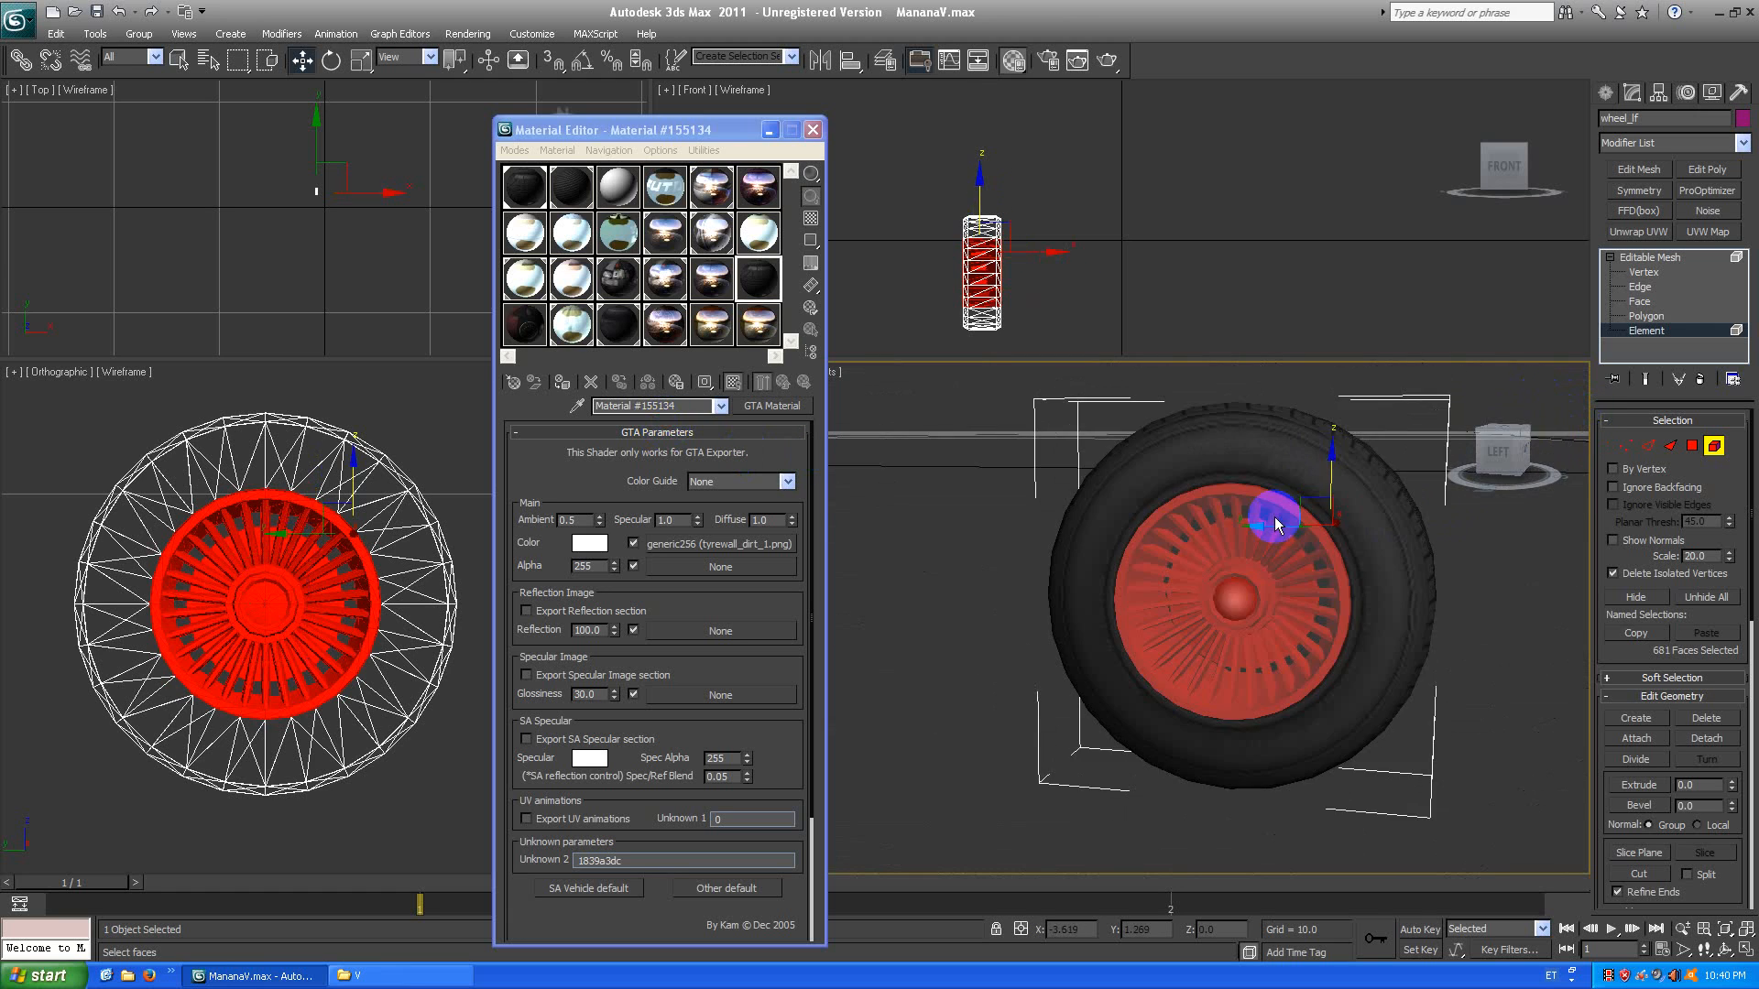
Remove the small elements behind the spoke gaps on the rim's right and lower-right side from the element selection.
{"action": "scroll", "coordinate": [240, 516], "scroll_direction": "up", "scroll_amount": 5}
{"action": "left_click", "coordinate": [217, 427]}
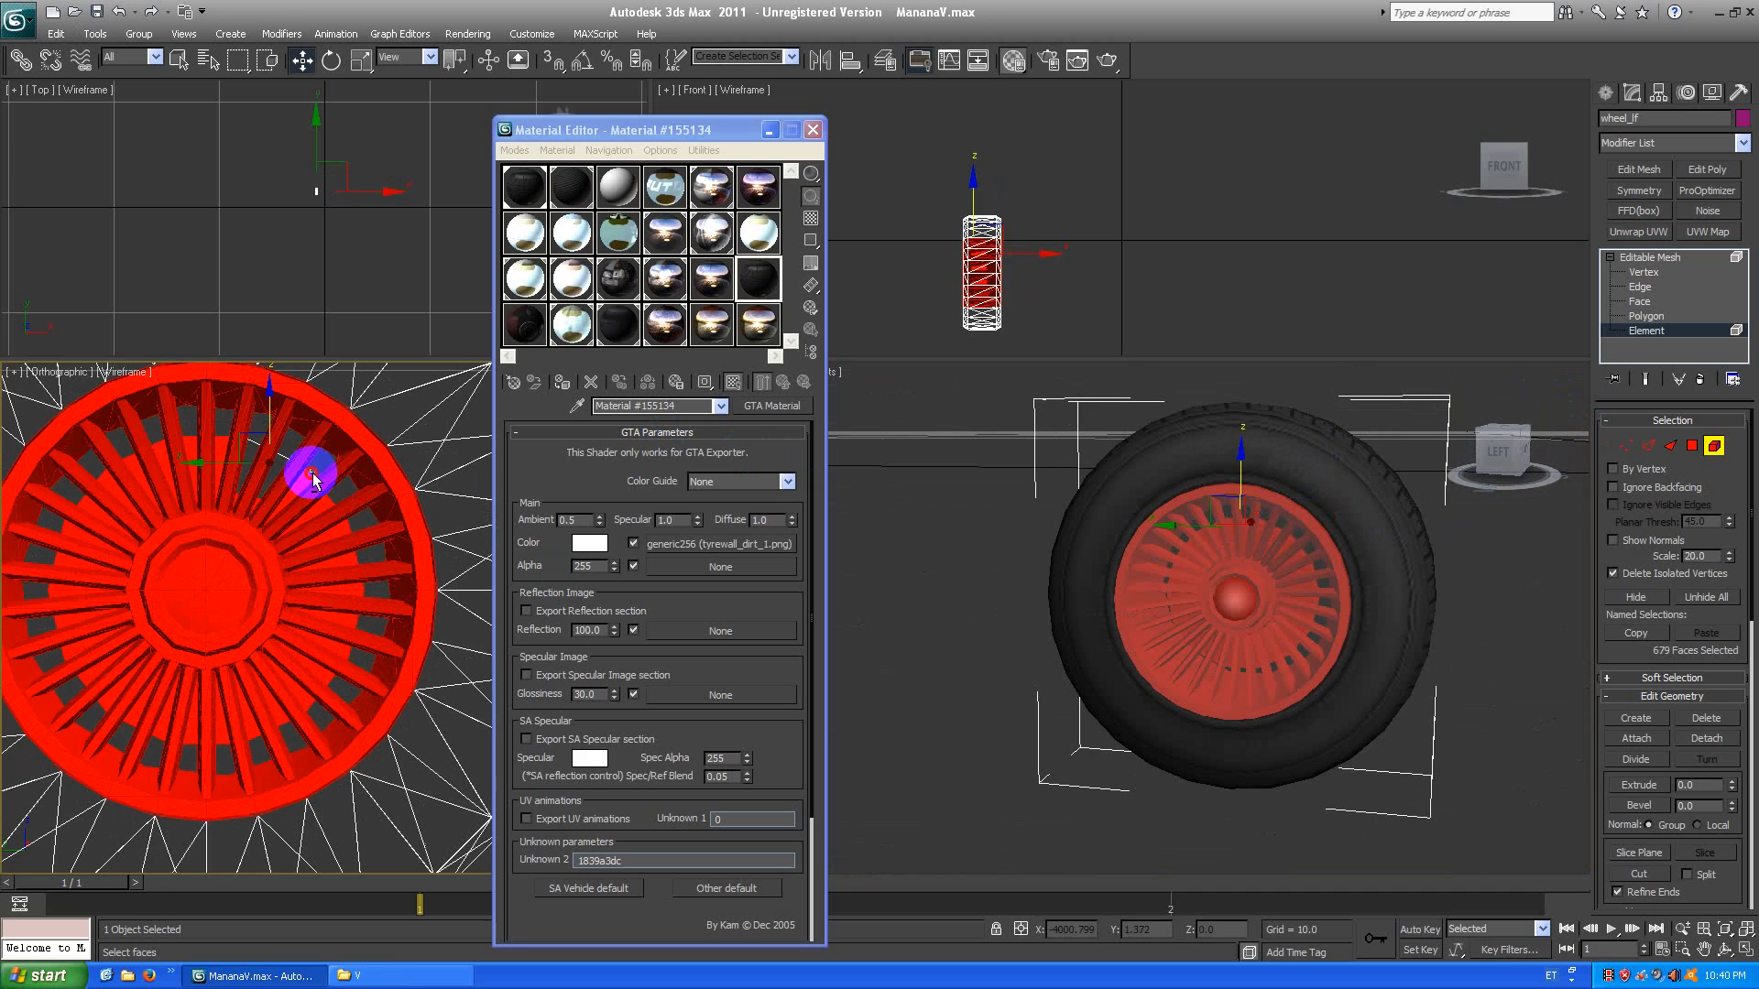
{"action": "left_click", "coordinate": [371, 567], "text": "alt"}
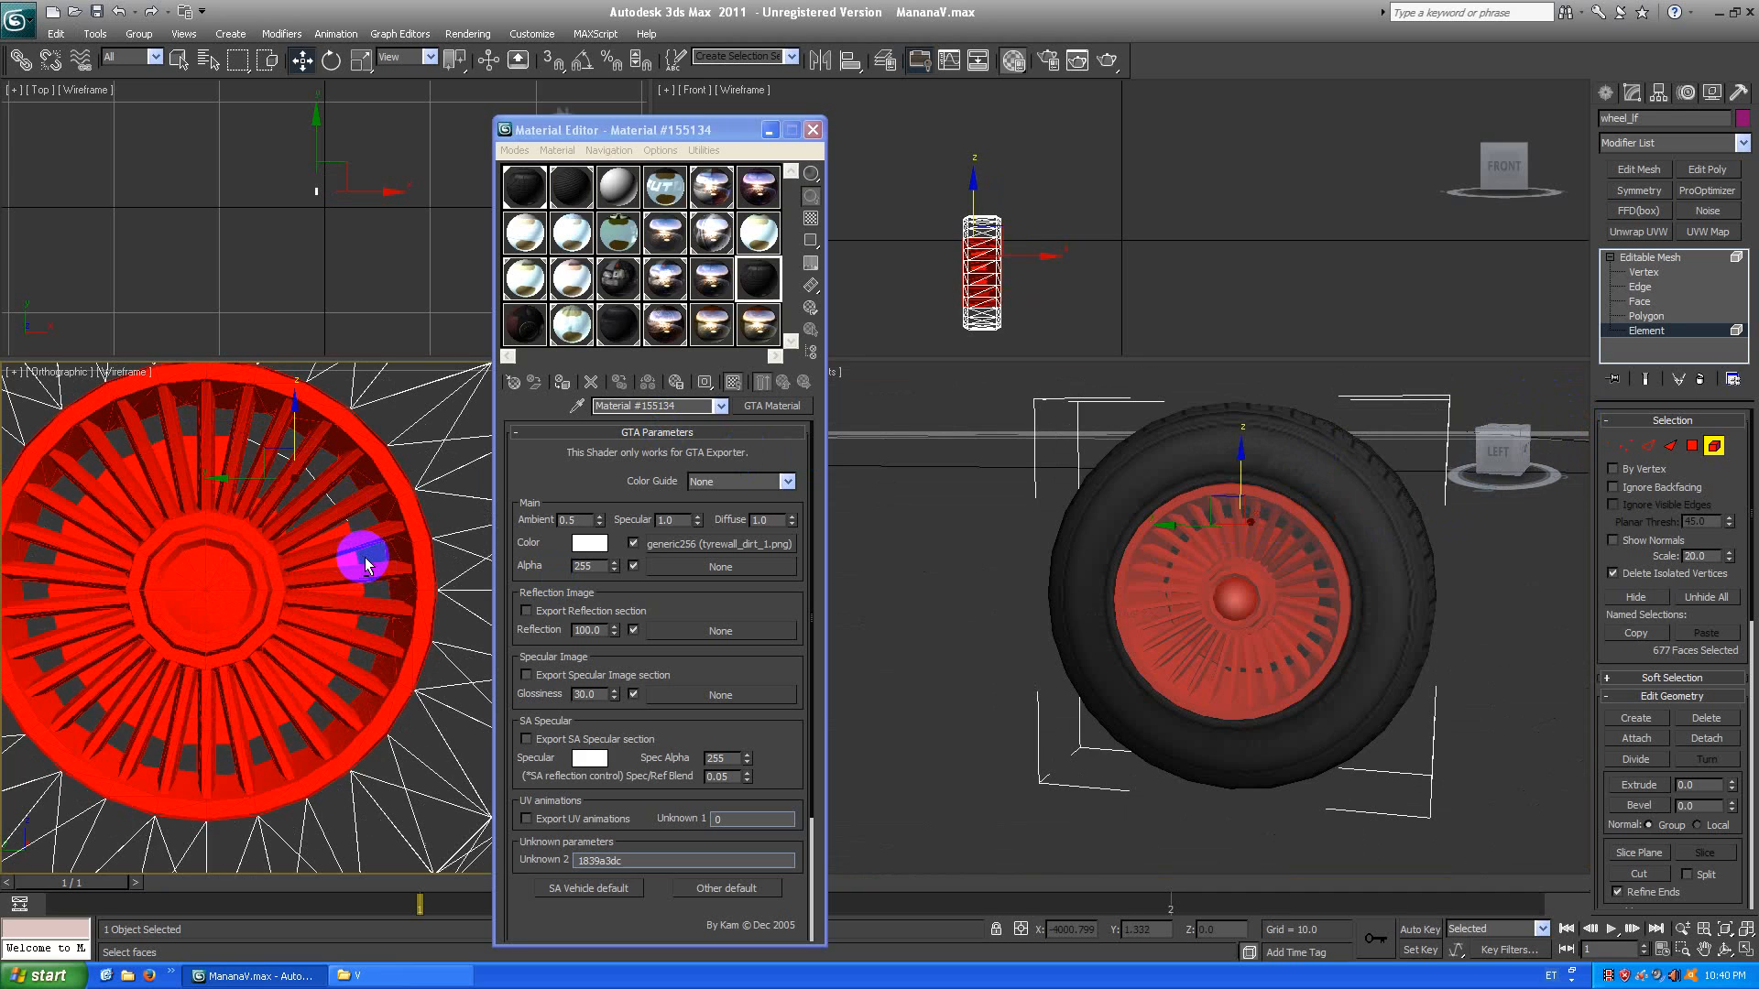
{"action": "left_click", "coordinate": [365, 598], "text": "alt"}
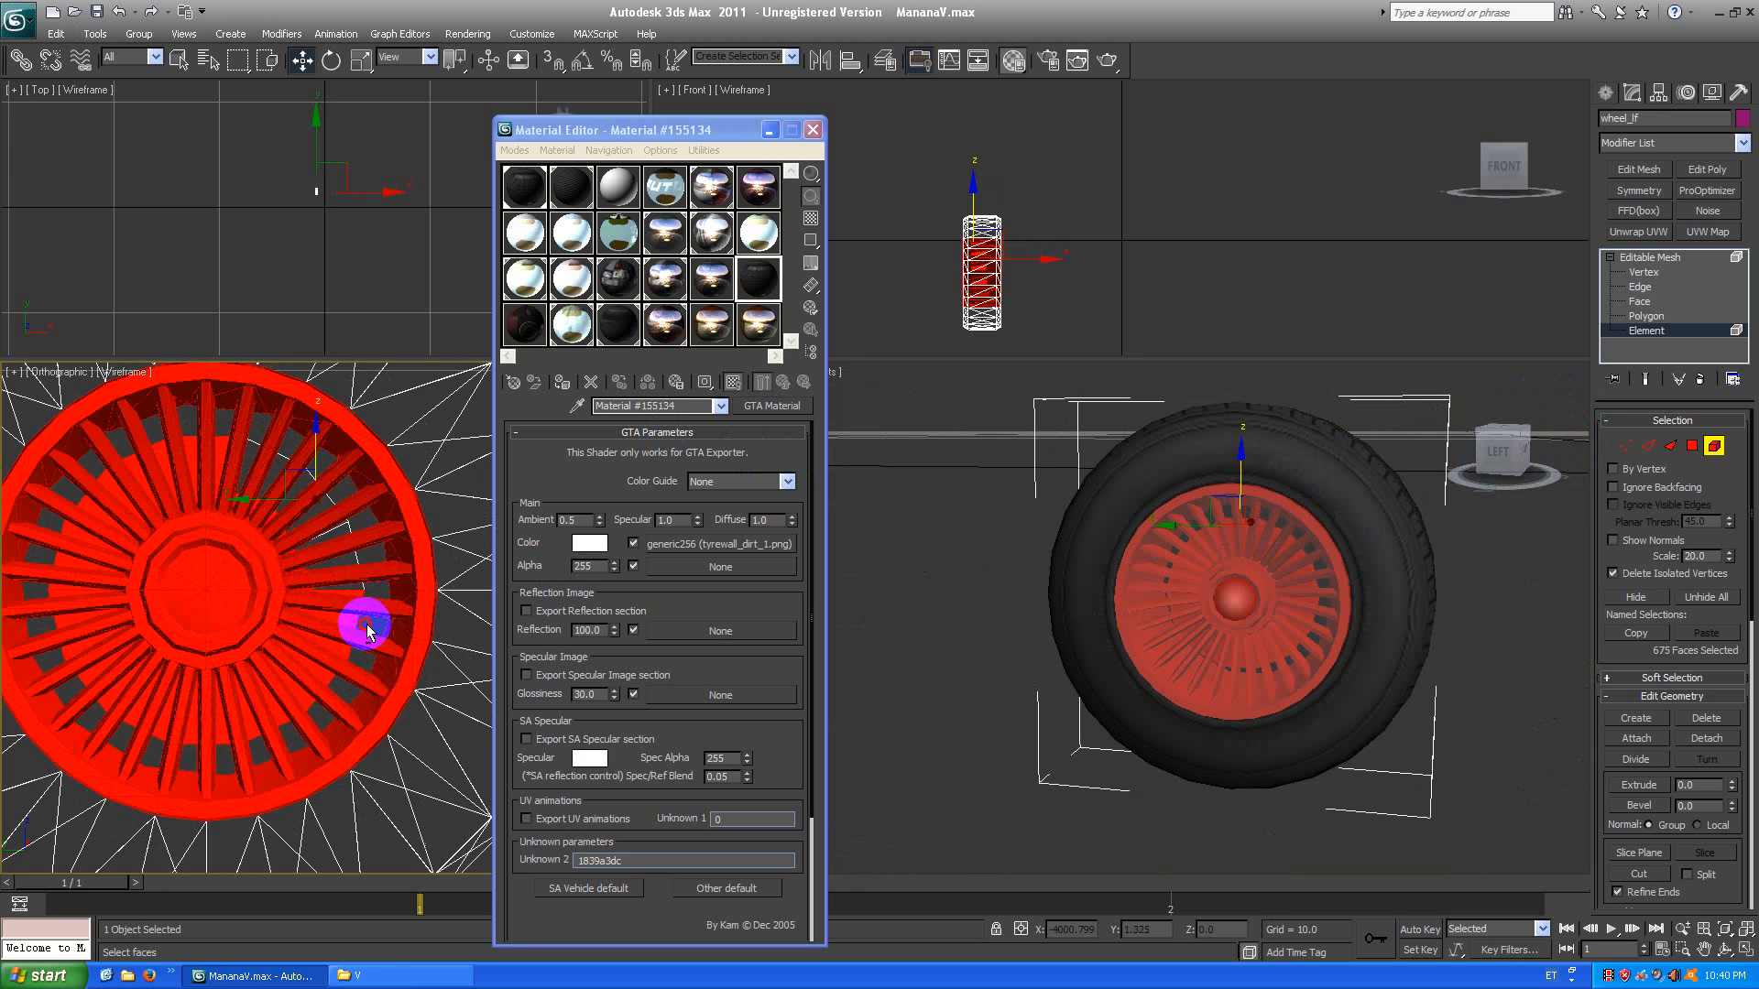
{"action": "left_click", "coordinate": [348, 623], "text": "alt"}
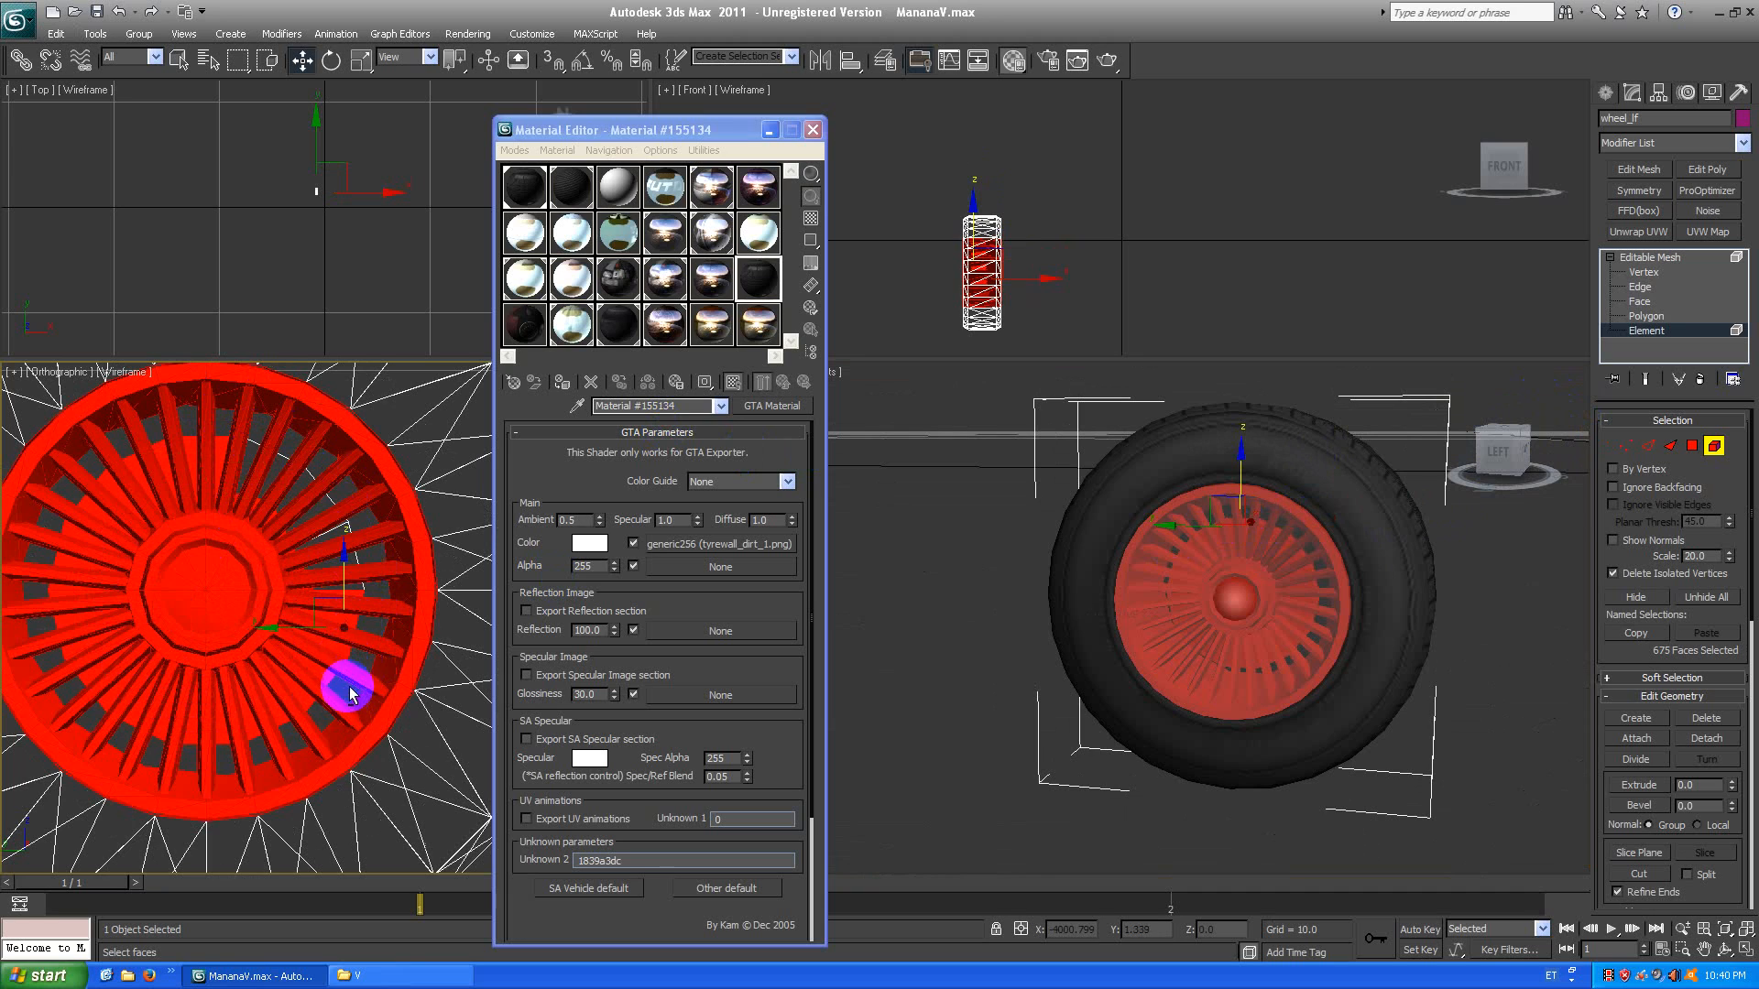
{"action": "left_click", "coordinate": [350, 670], "text": "alt"}
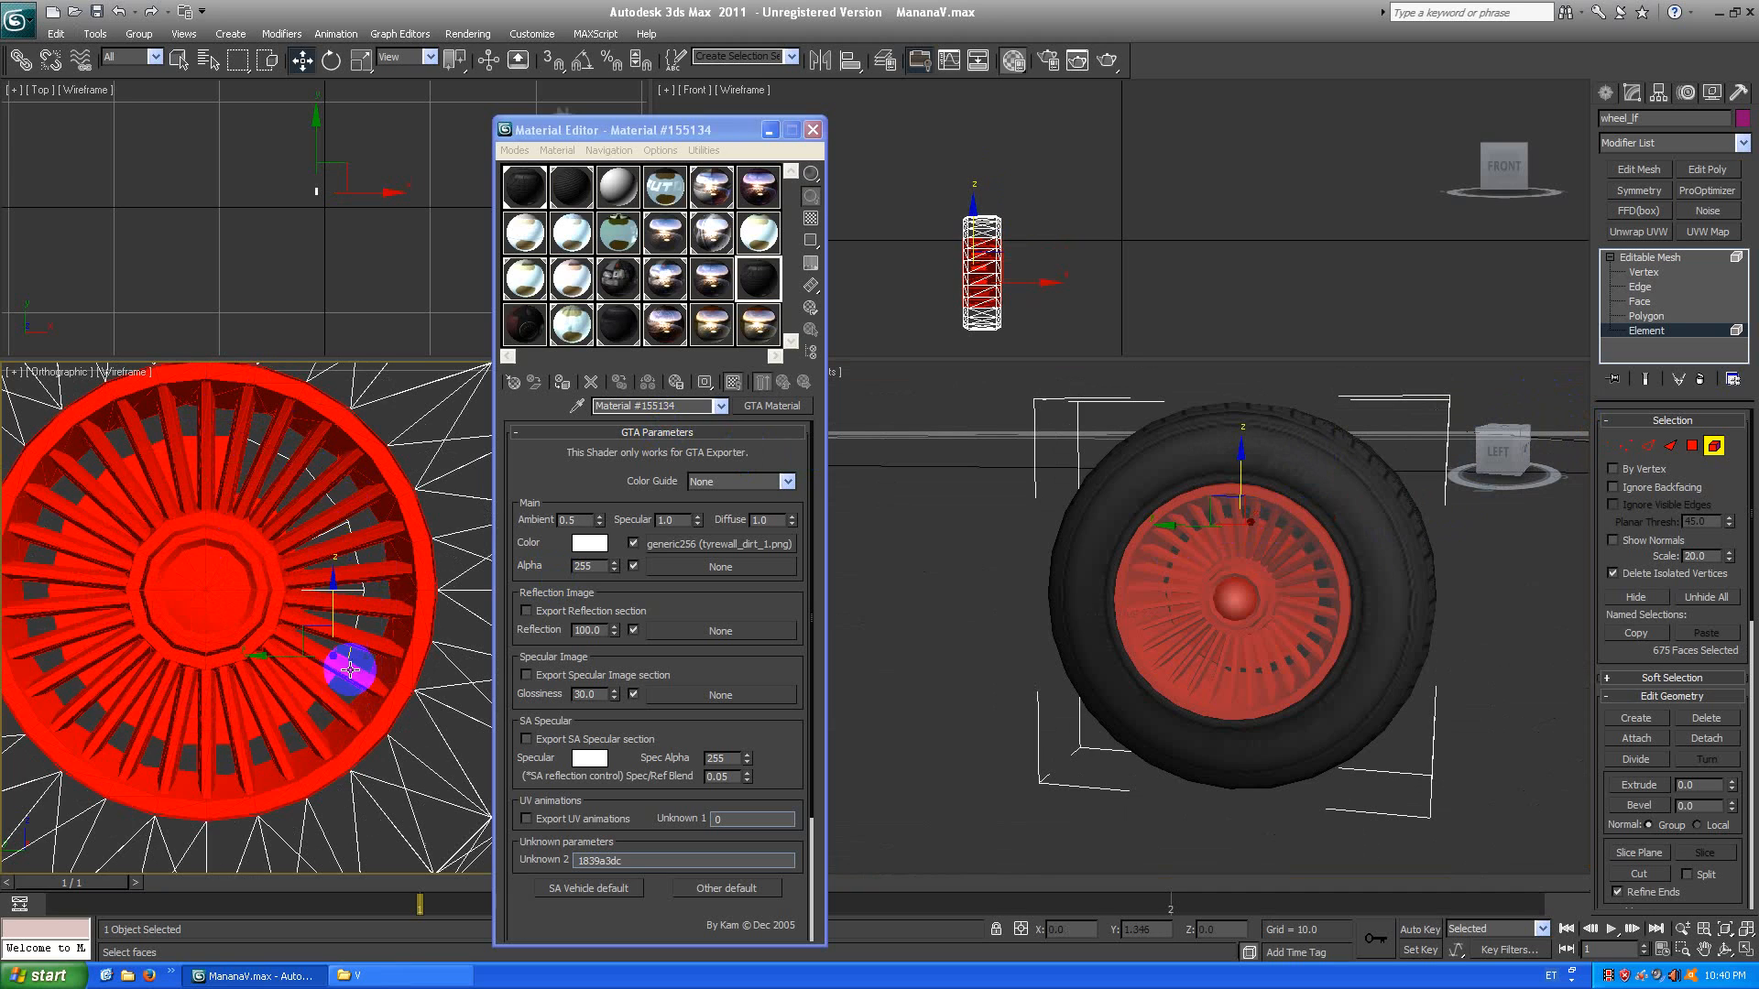
{"action": "left_click", "coordinate": [283, 712], "text": "alt"}
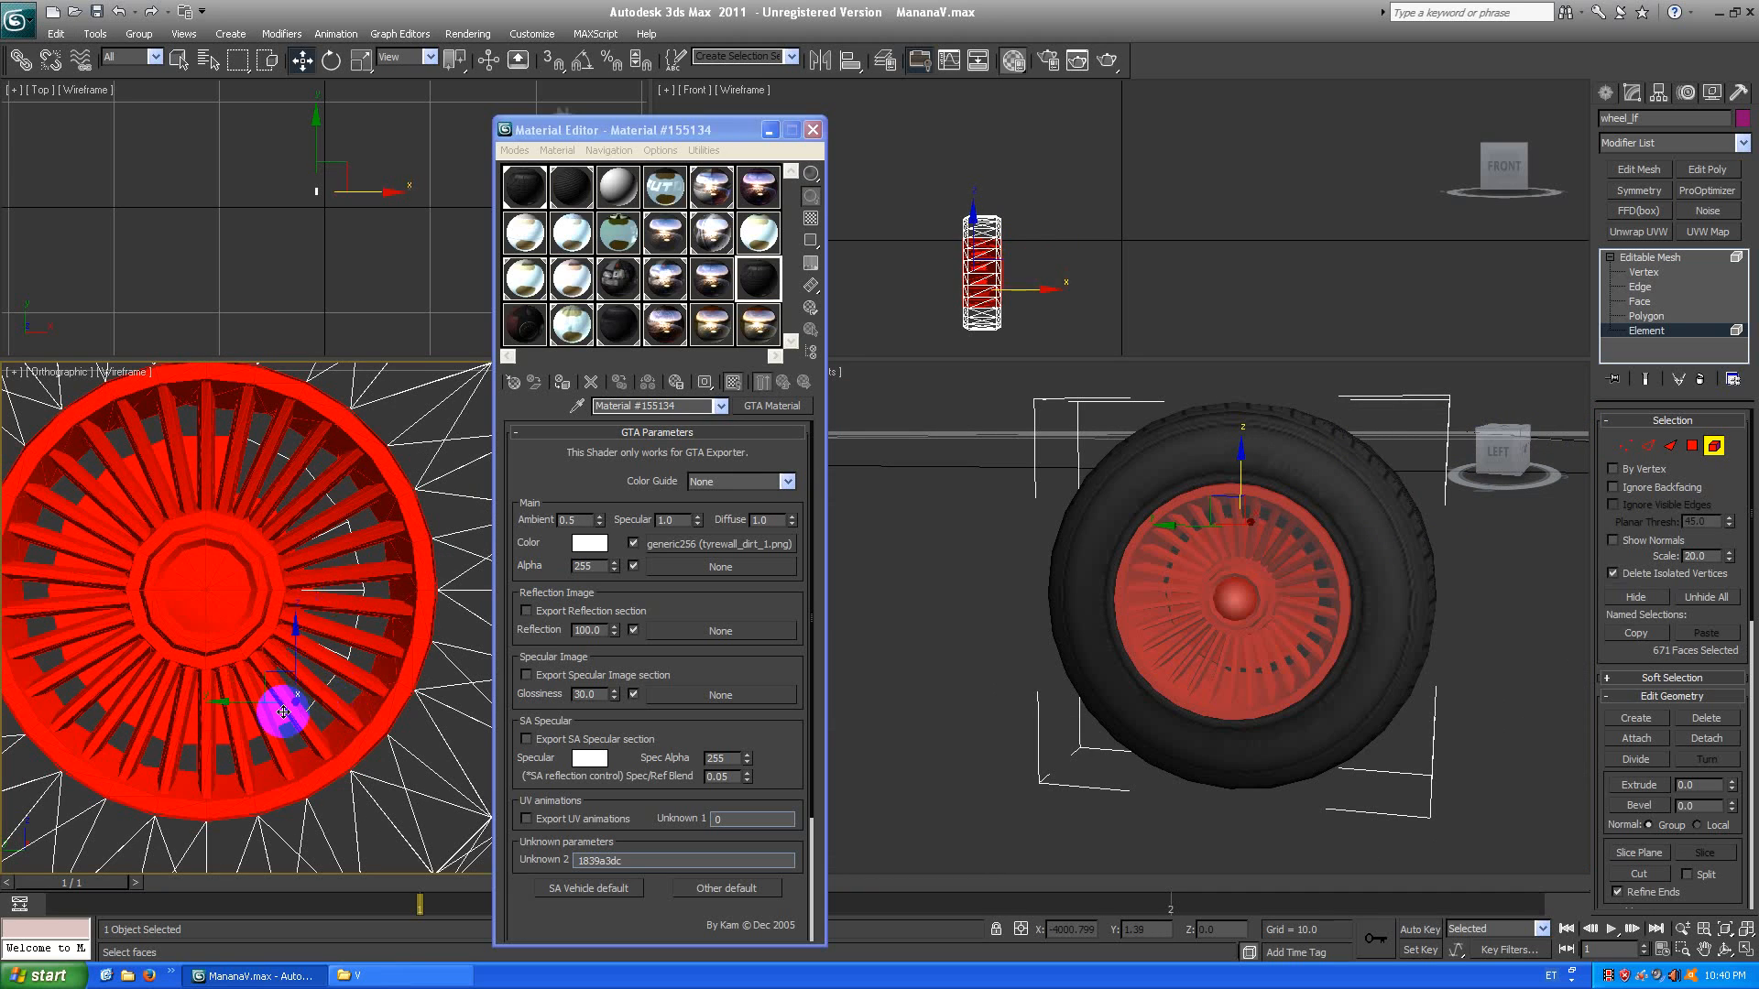
{"action": "left_click_drag", "start_coordinate": [276, 719], "coordinate": [296, 743], "text": "alt"}
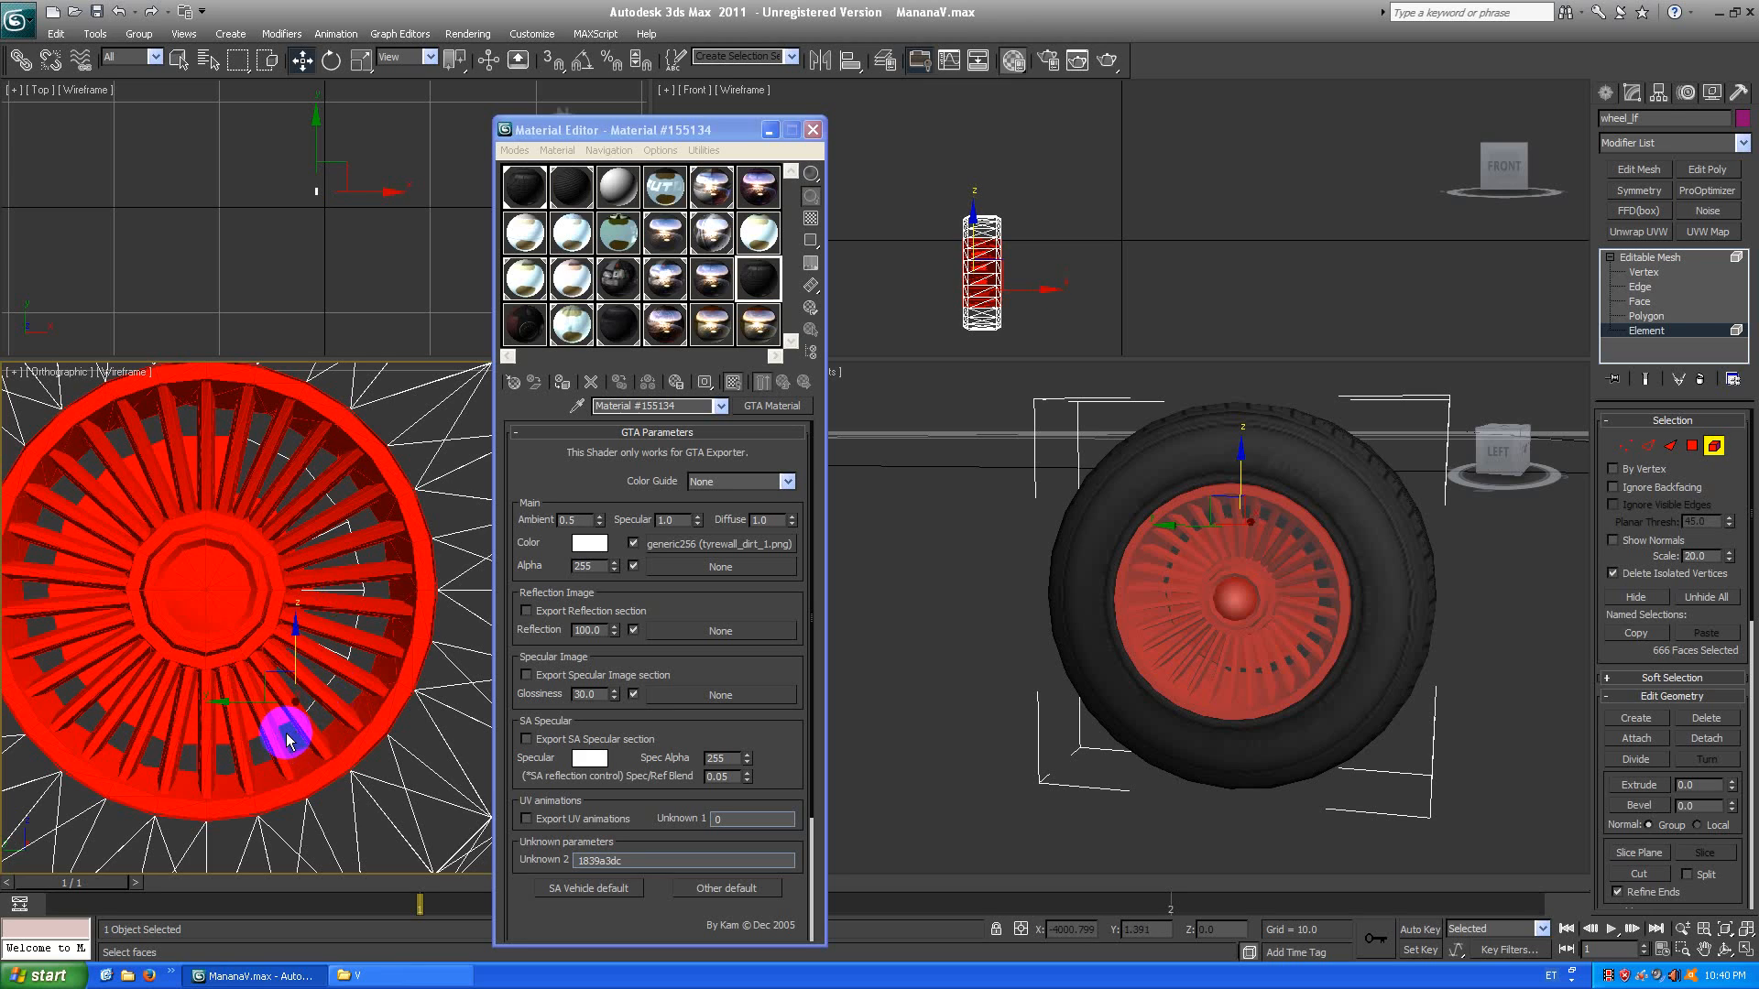
Deselect the elements visible through the spoke gaps along the rim's lower side and lower-left side.
{"action": "scroll", "coordinate": [261, 746], "scroll_direction": "up", "scroll_amount": 10}
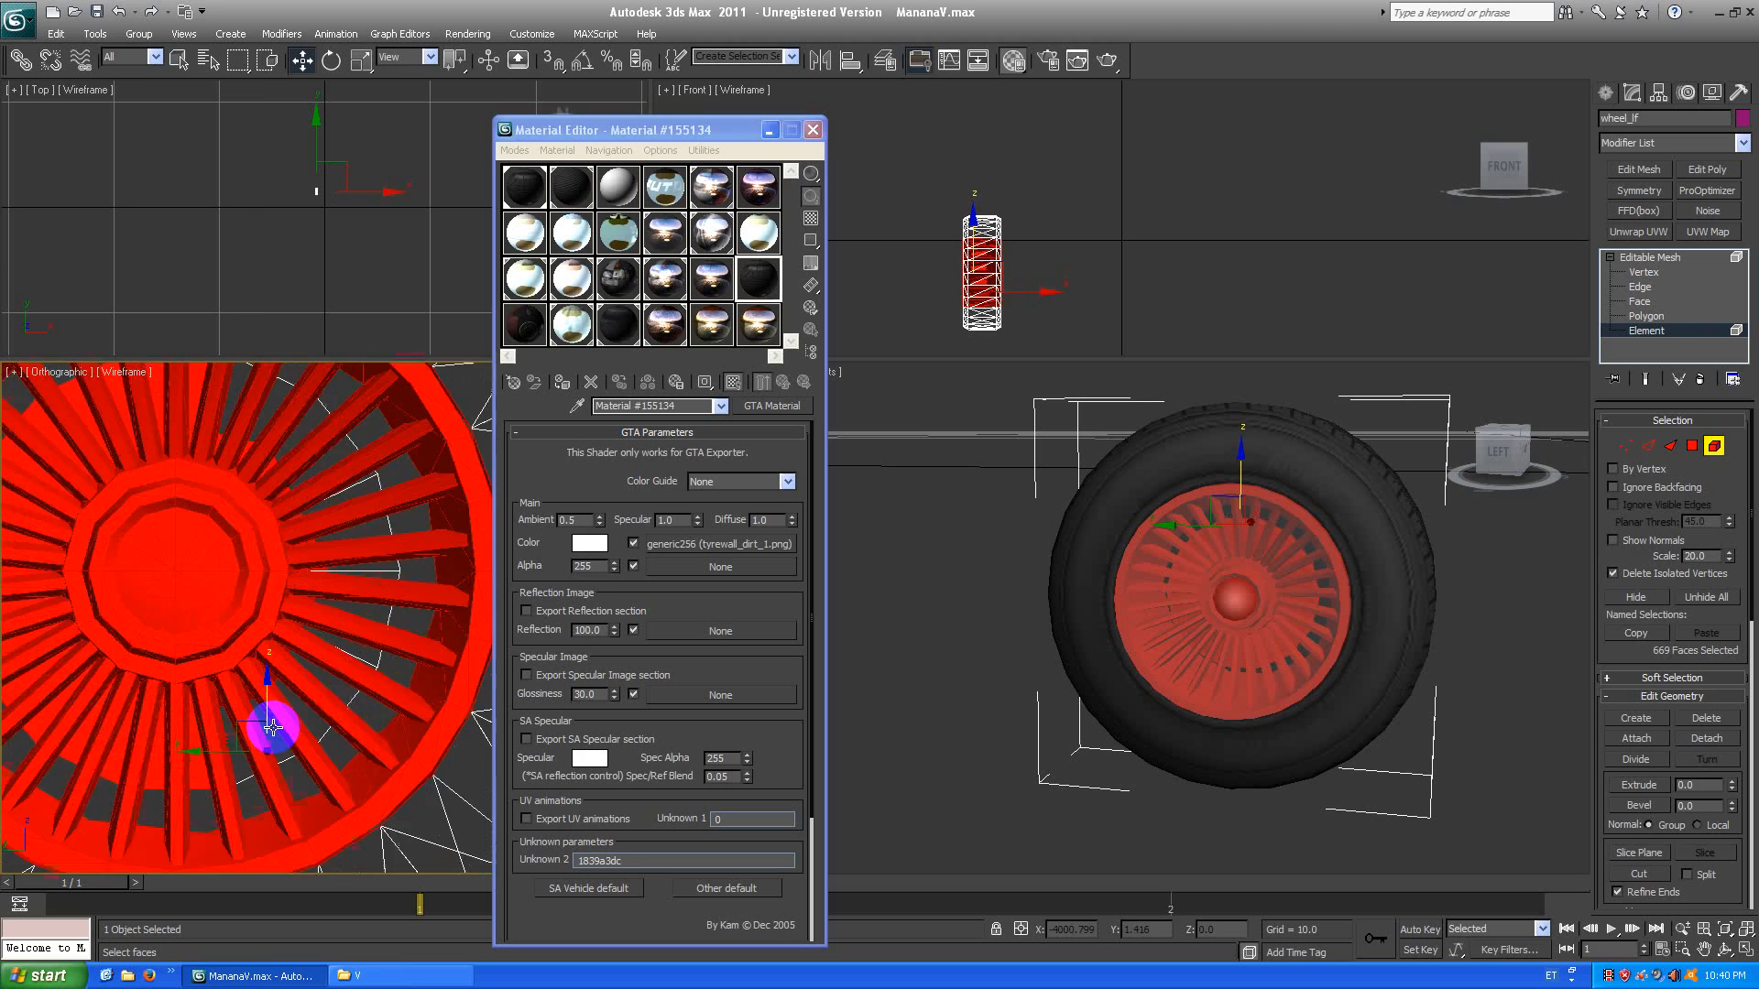
{"action": "left_click", "coordinate": [208, 698], "text": "alt"}
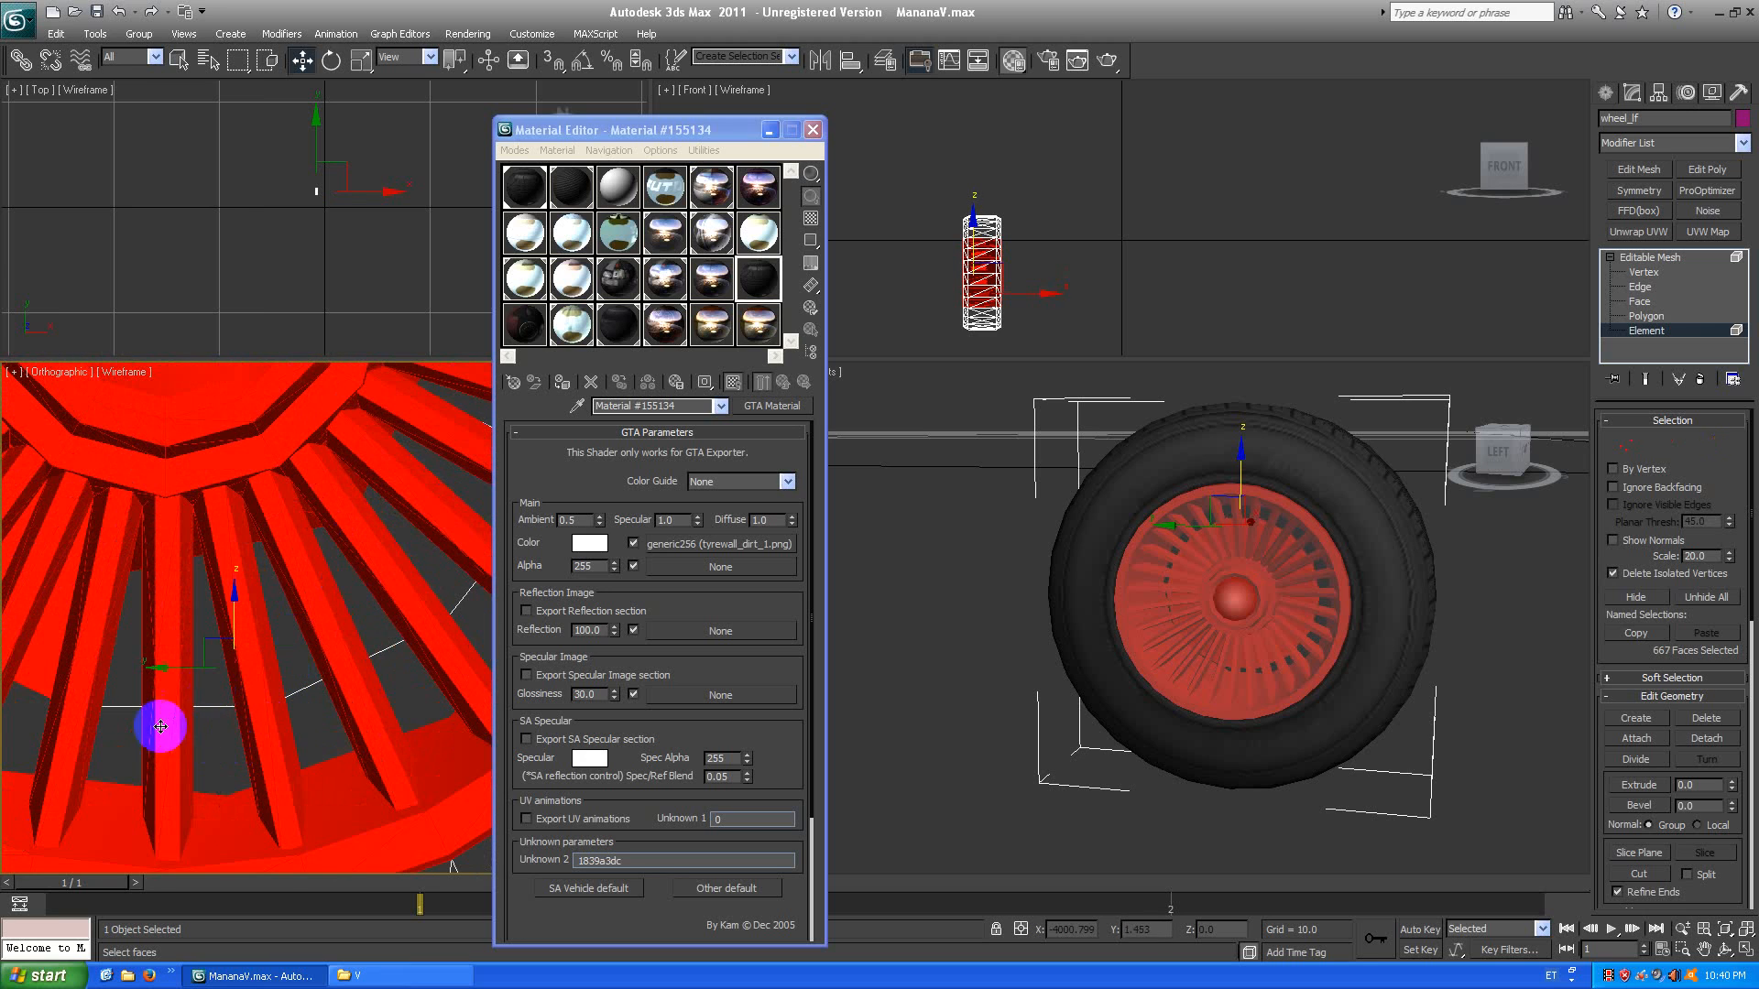
{"action": "middle_click_drag", "start_coordinate": [106, 735], "coordinate": [250, 706]}
{"action": "left_click_drag", "start_coordinate": [182, 651], "coordinate": [182, 651], "text": "alt"}
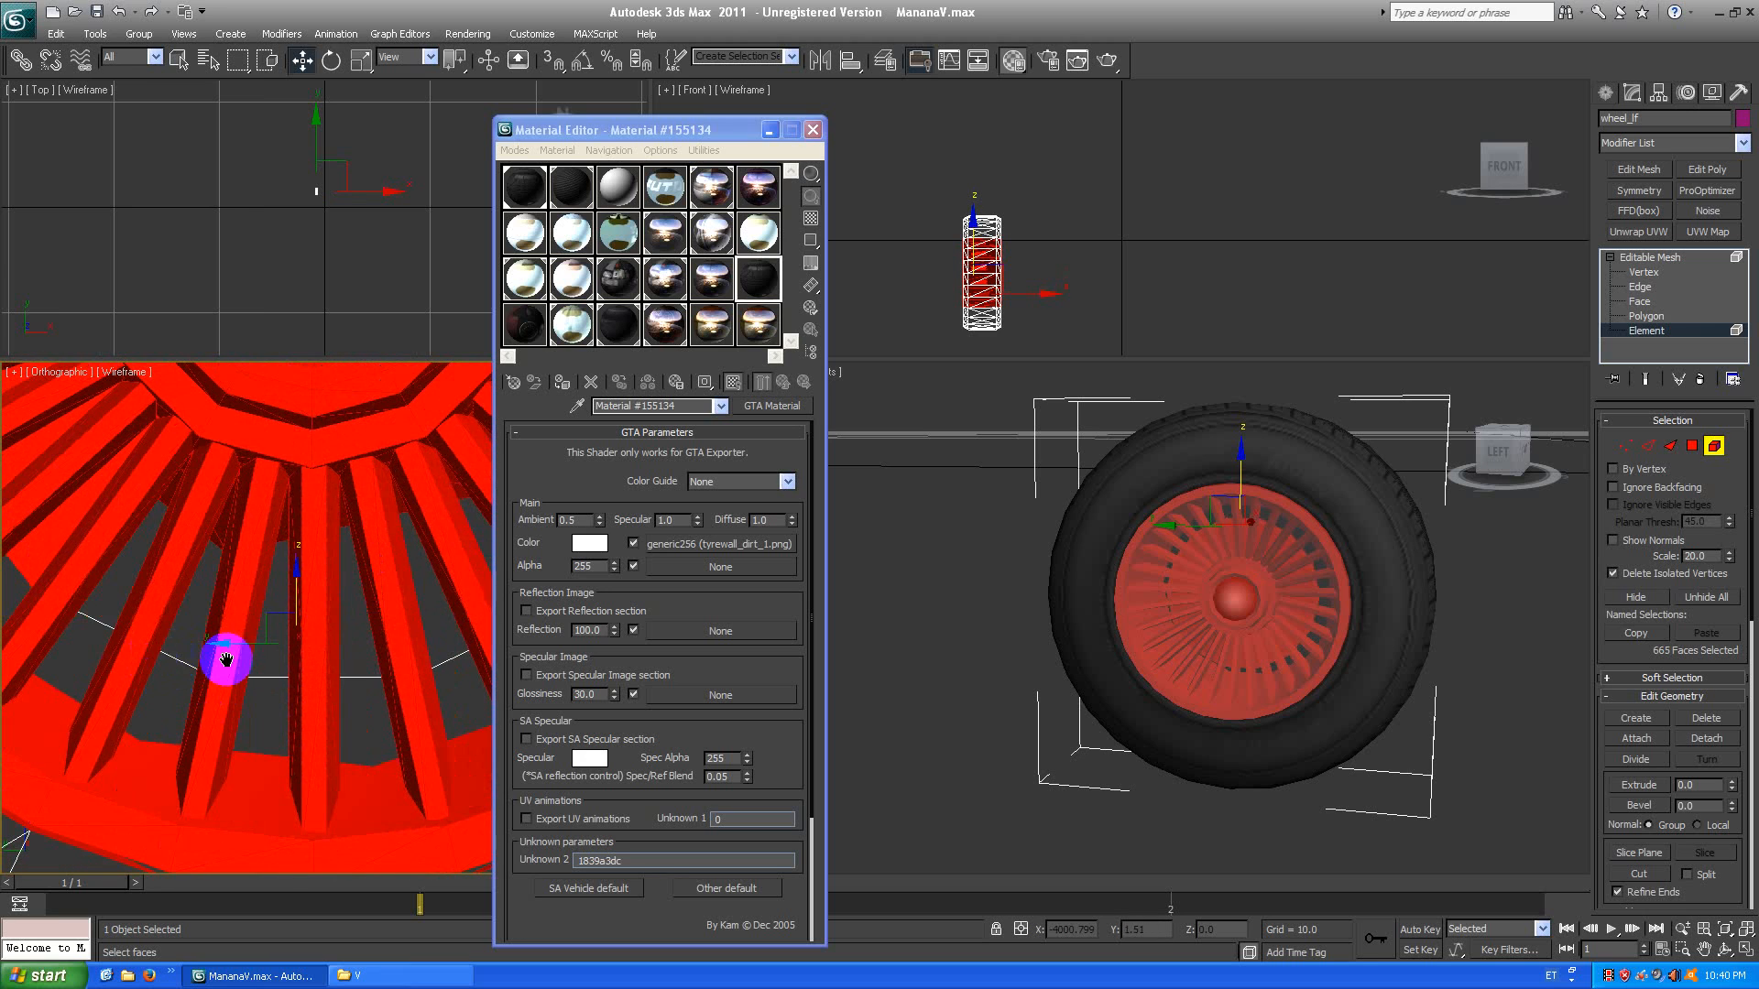
{"action": "middle_click_drag", "start_coordinate": [69, 659], "coordinate": [227, 659]}
{"action": "left_click_drag", "start_coordinate": [183, 568], "coordinate": [185, 568], "text": "alt"}
{"action": "middle_click_drag", "start_coordinate": [163, 560], "coordinate": [251, 650]}
{"action": "left_click_drag", "start_coordinate": [146, 529], "coordinate": [159, 514], "text": "alt"}
{"action": "middle_click_drag", "start_coordinate": [179, 488], "coordinate": [237, 614]}
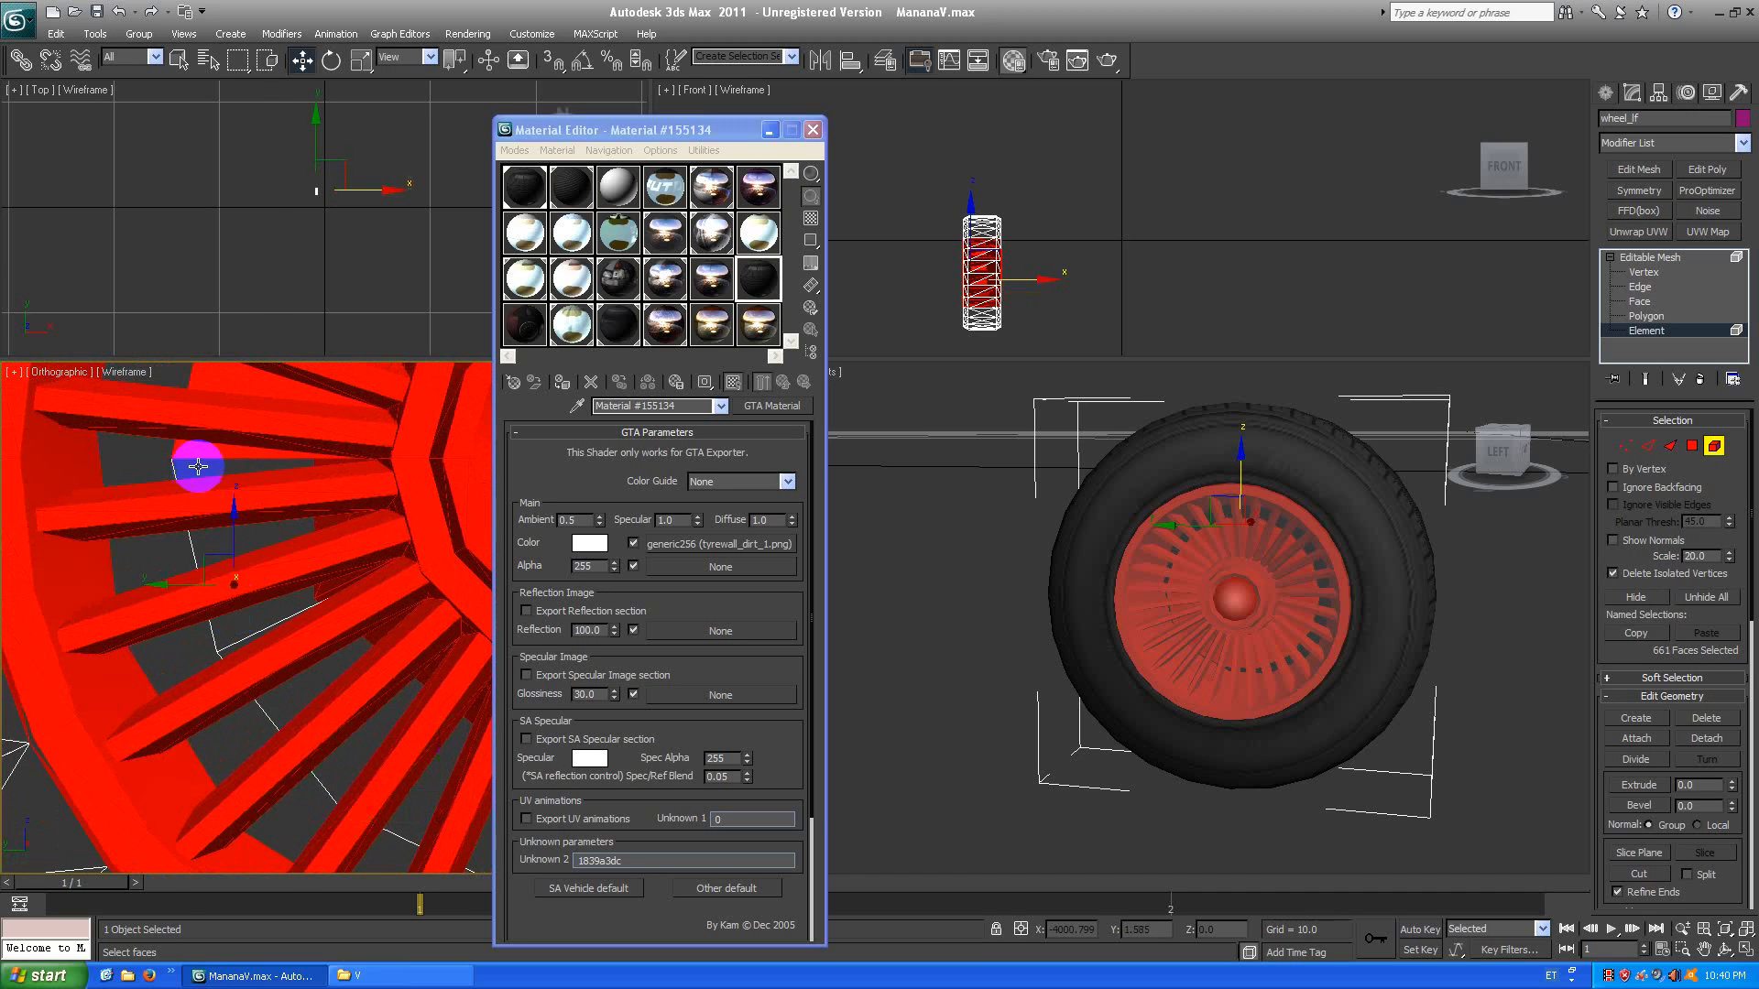
Deselect the remaining elements behind the spoke gaps along the rim's left and upper side.
{"action": "left_click_drag", "start_coordinate": [154, 463], "coordinate": [215, 443], "text": "alt"}
{"action": "middle_click_drag", "start_coordinate": [209, 440], "coordinate": [191, 600]}
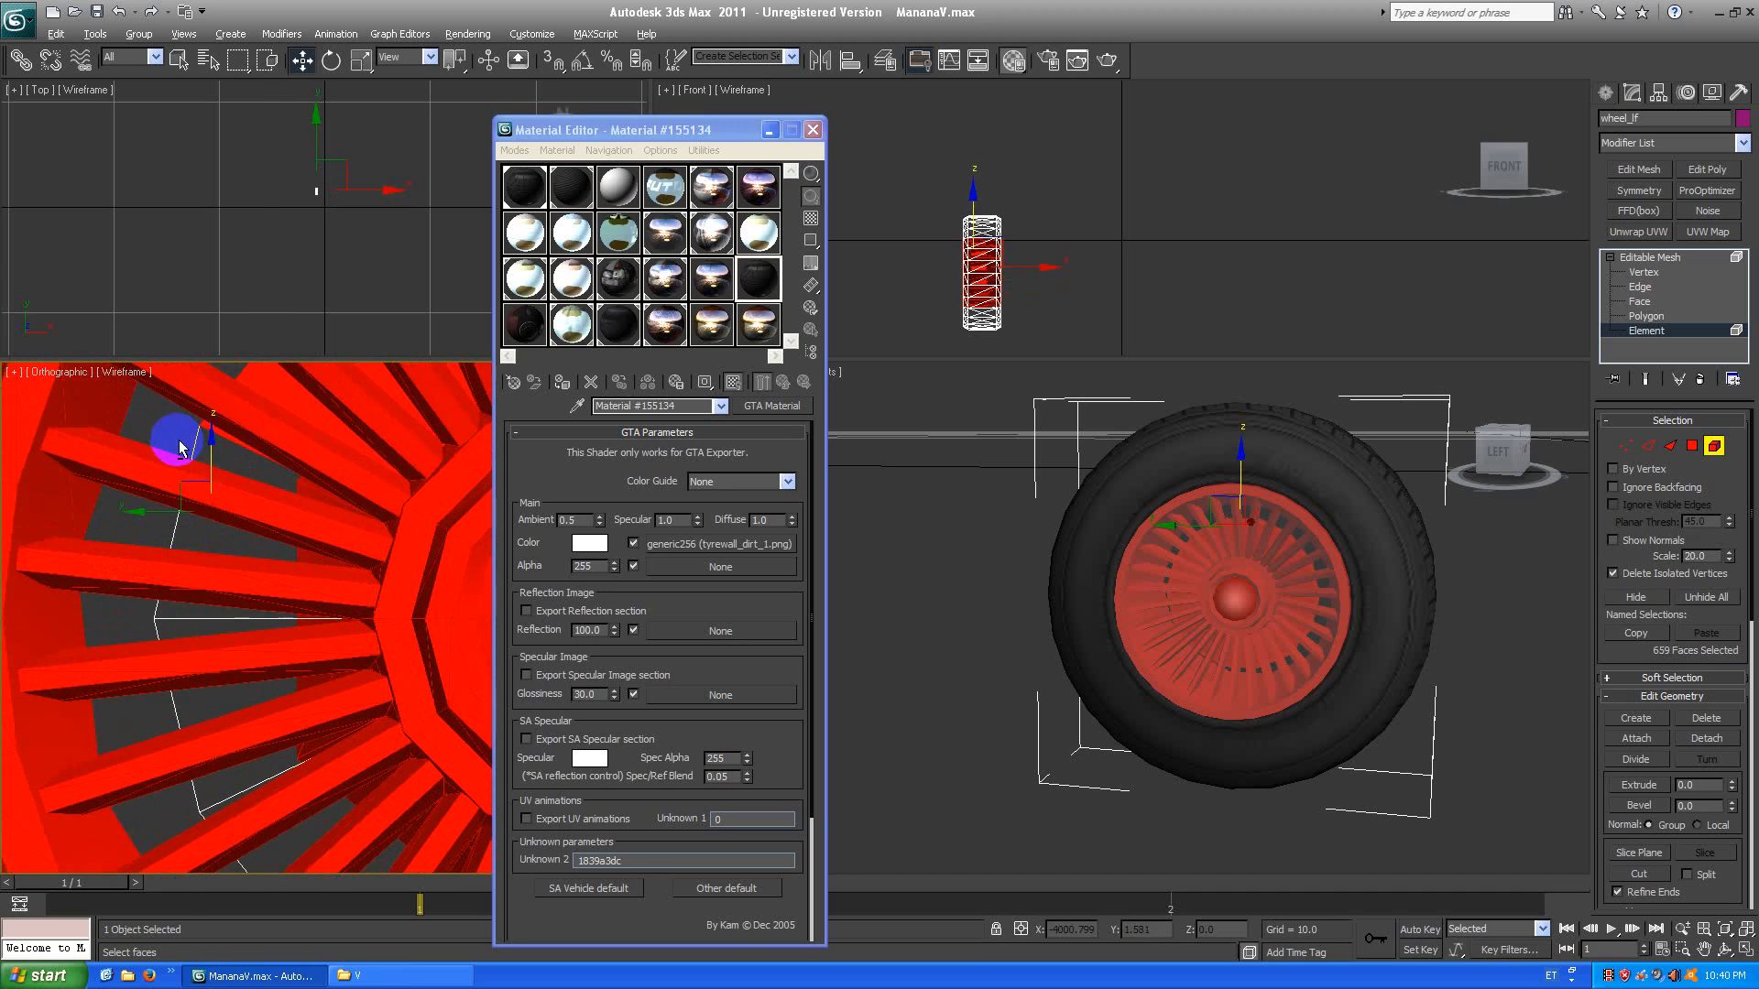
{"action": "left_click_drag", "start_coordinate": [209, 434], "coordinate": [212, 433], "text": "alt"}
{"action": "middle_click_drag", "start_coordinate": [224, 431], "coordinate": [223, 600]}
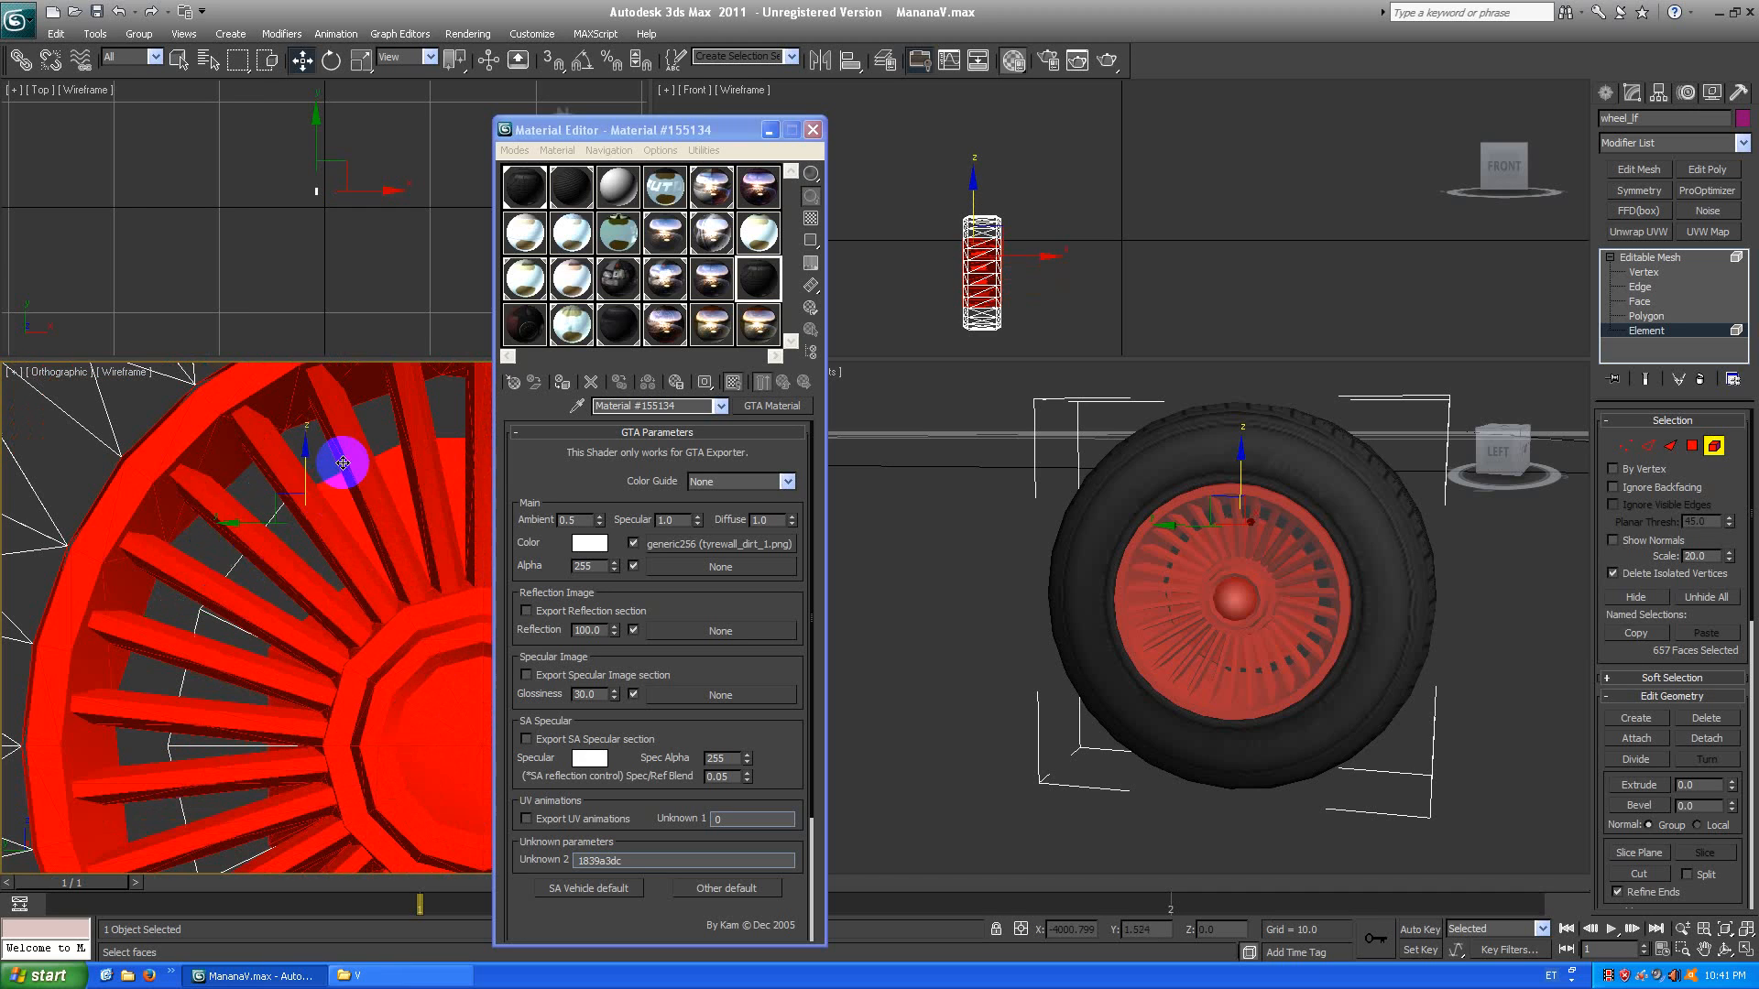
{"action": "left_click_drag", "start_coordinate": [332, 492], "coordinate": [346, 484], "text": "alt"}
{"action": "middle_click_drag", "start_coordinate": [377, 471], "coordinate": [286, 487]}
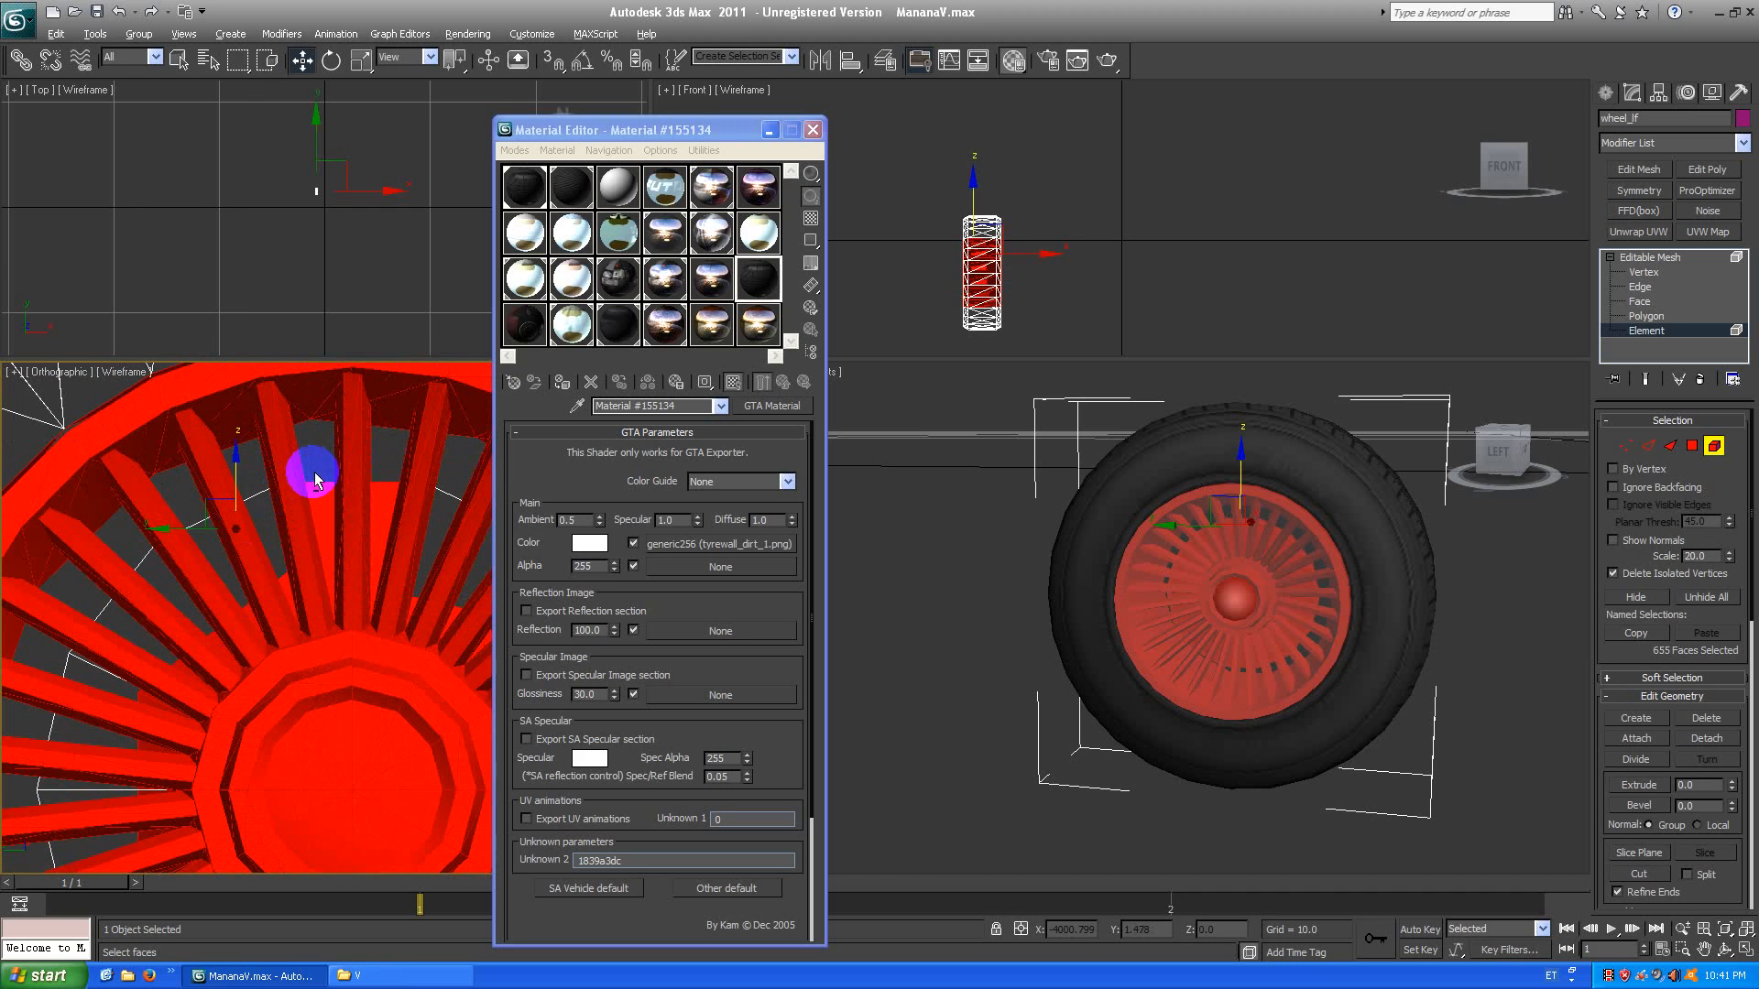
{"action": "left_click_drag", "start_coordinate": [318, 495], "coordinate": [337, 488], "text": "alt"}
{"action": "middle_click_drag", "start_coordinate": [403, 552], "coordinate": [339, 500]}
Move the selected rim elements up out of the tyre and inspect both the rim and the parts left in the tyre.
{"action": "middle_click", "coordinate": [1356, 611]}
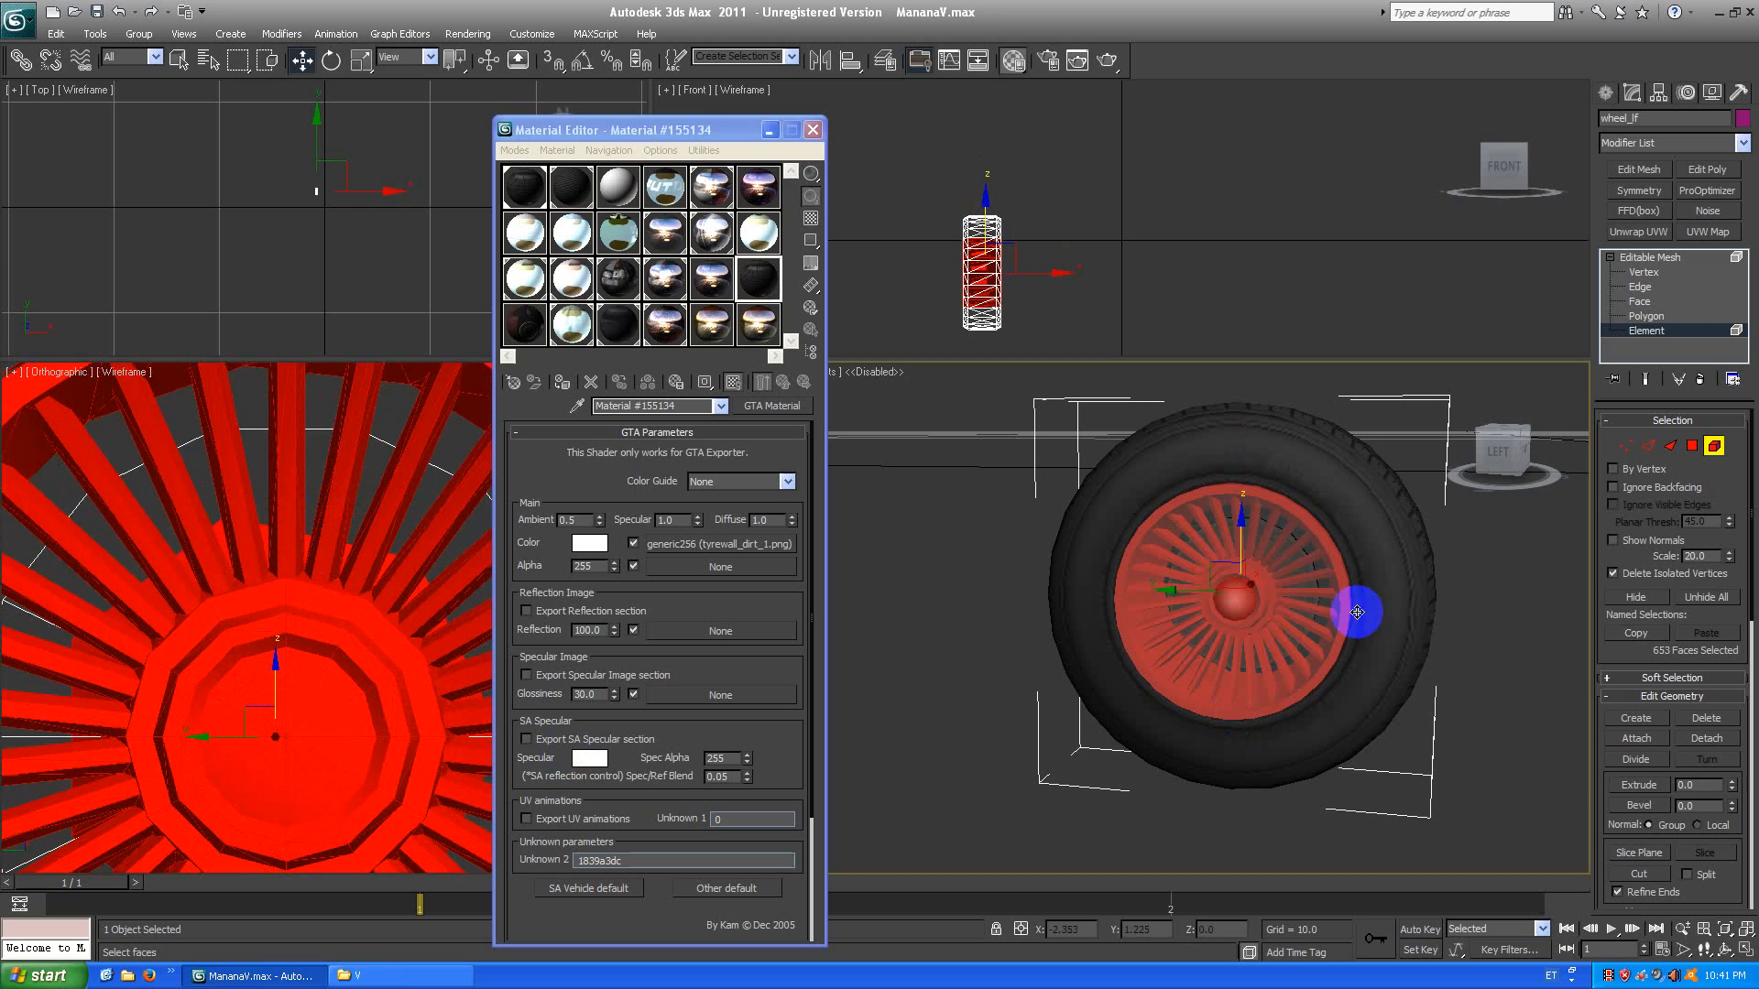
{"action": "left_click_drag", "start_coordinate": [1502, 462], "coordinate": [611, 258]}
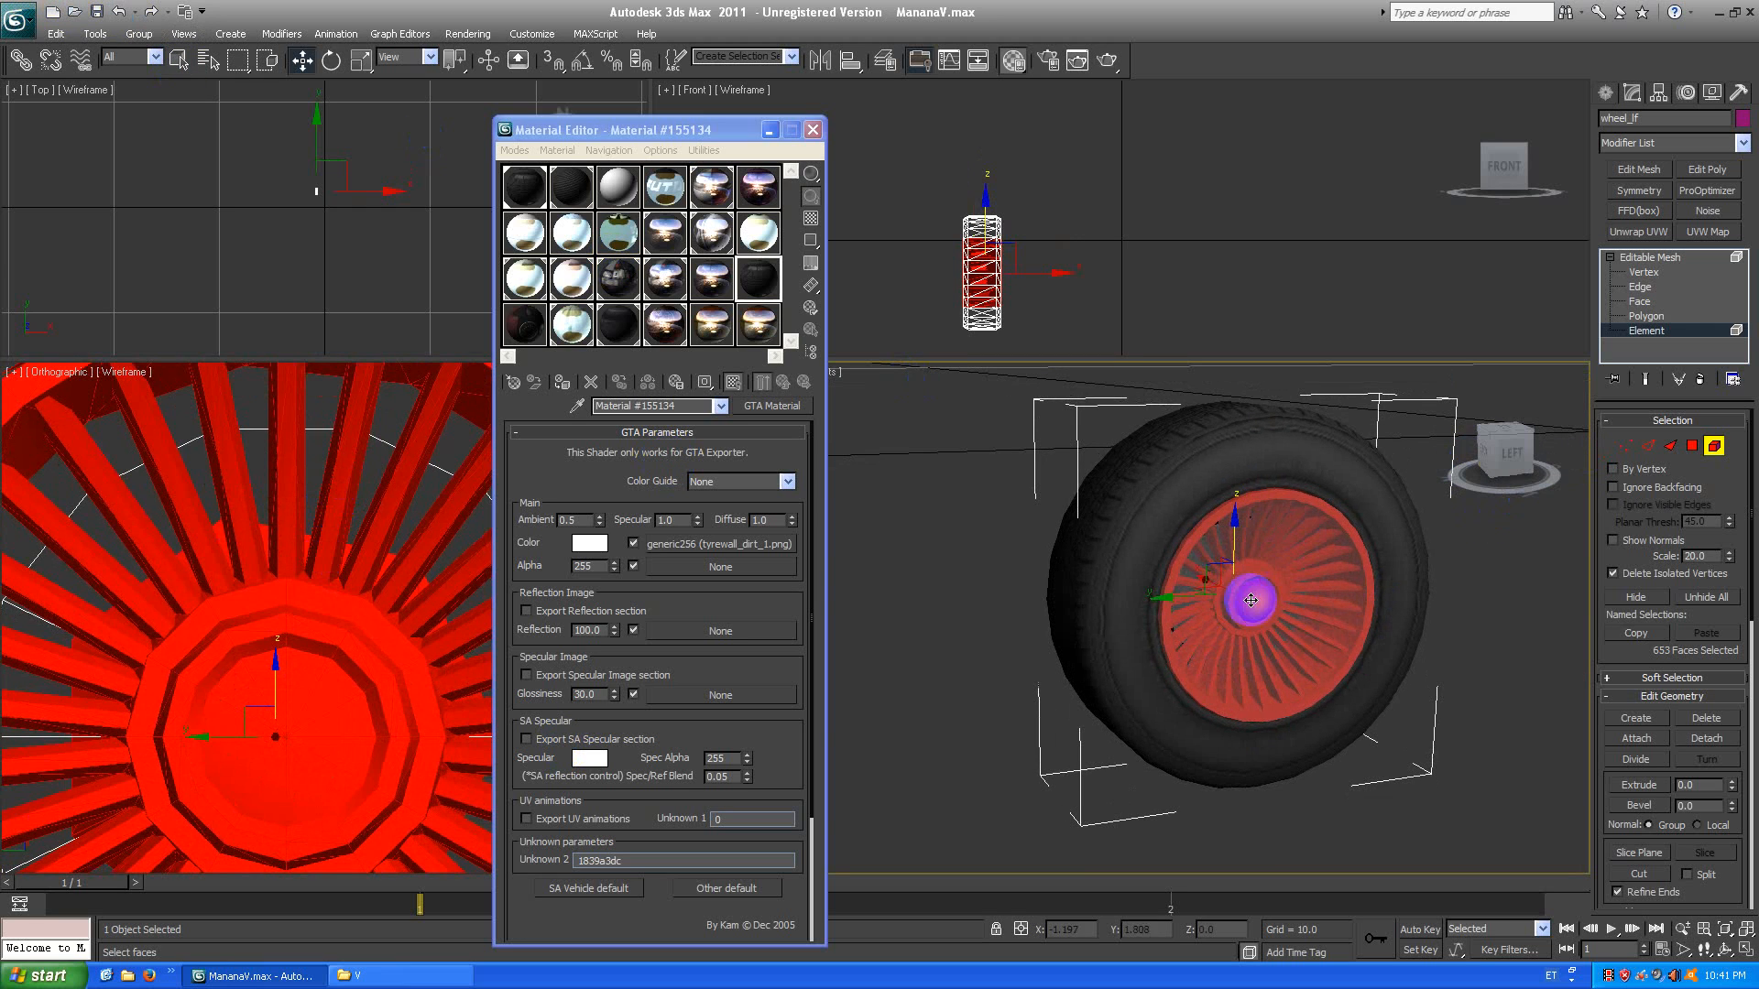
{"action": "scroll", "coordinate": [1227, 587], "scroll_direction": "down", "scroll_amount": 5}
{"action": "left_click_drag", "start_coordinate": [1159, 579], "coordinate": [1161, 385]}
{"action": "left_click", "coordinate": [1237, 474]}
{"action": "scroll", "coordinate": [1225, 536], "scroll_direction": "up", "scroll_amount": 5}
{"action": "scroll", "coordinate": [1244, 520], "scroll_direction": "up", "scroll_amount": 1}
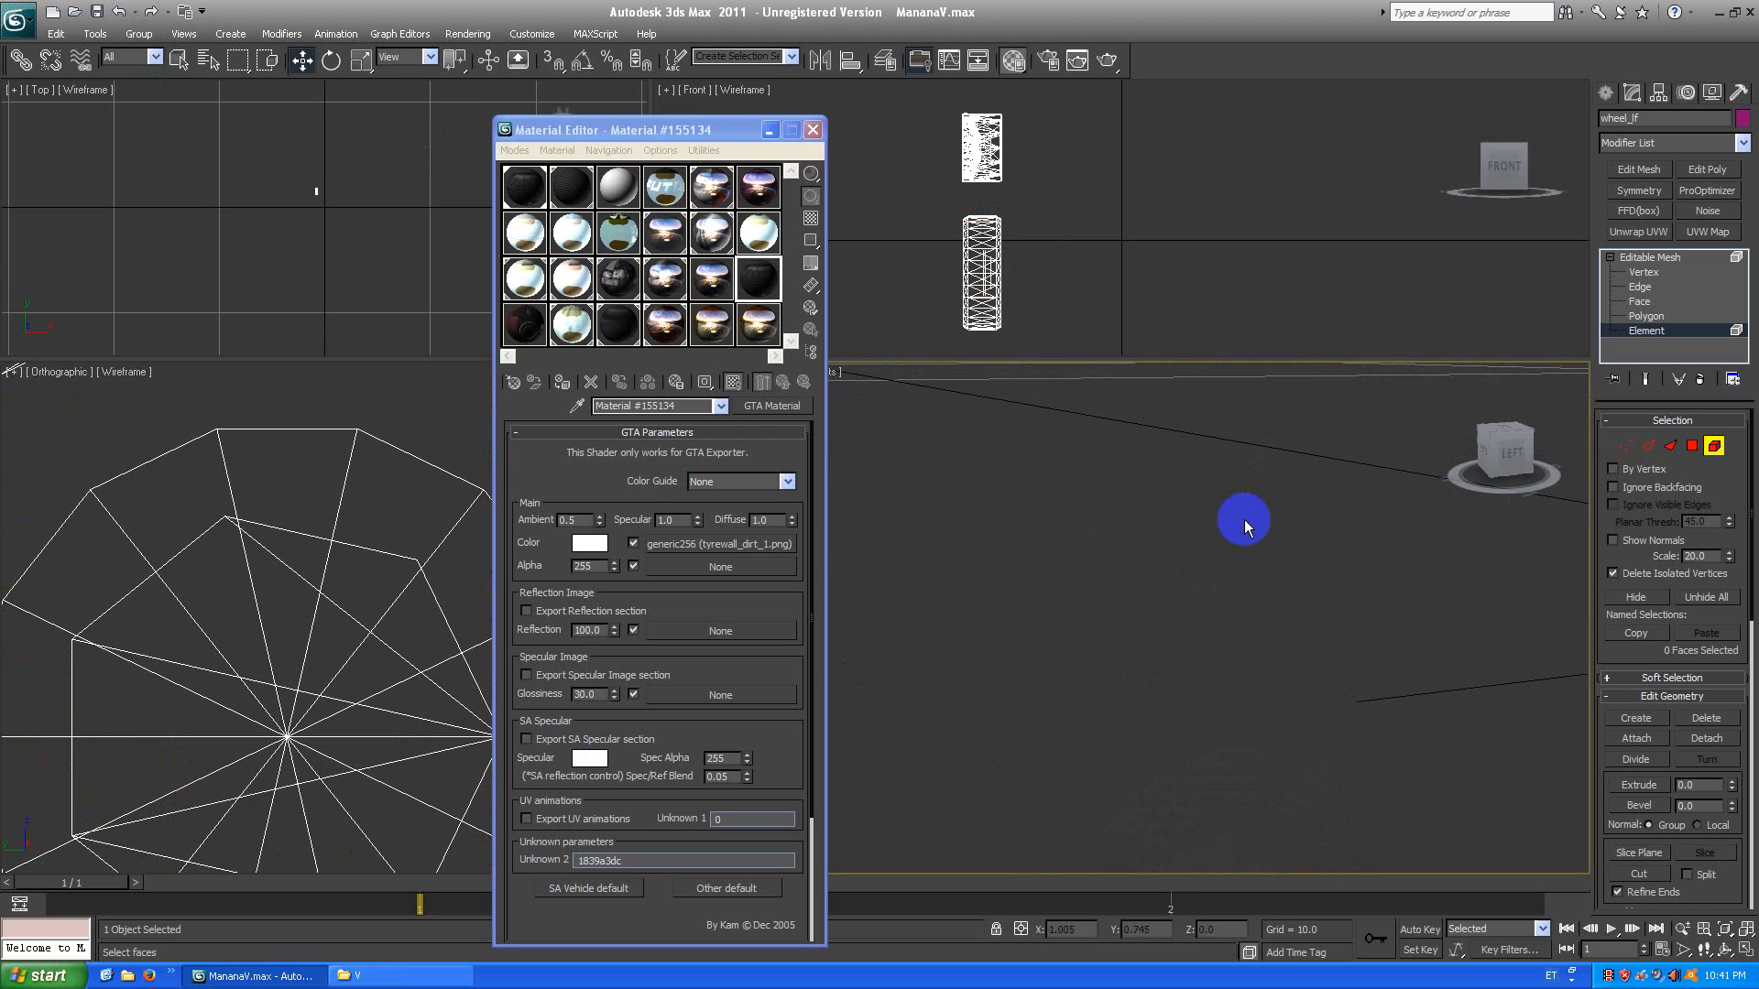
{"action": "scroll", "coordinate": [1244, 519], "scroll_direction": "down", "scroll_amount": 1}
{"action": "left_click_drag", "start_coordinate": [1488, 458], "coordinate": [1480, 427]}
{"action": "middle_click_drag", "start_coordinate": [1060, 738], "coordinate": [1044, 554]}
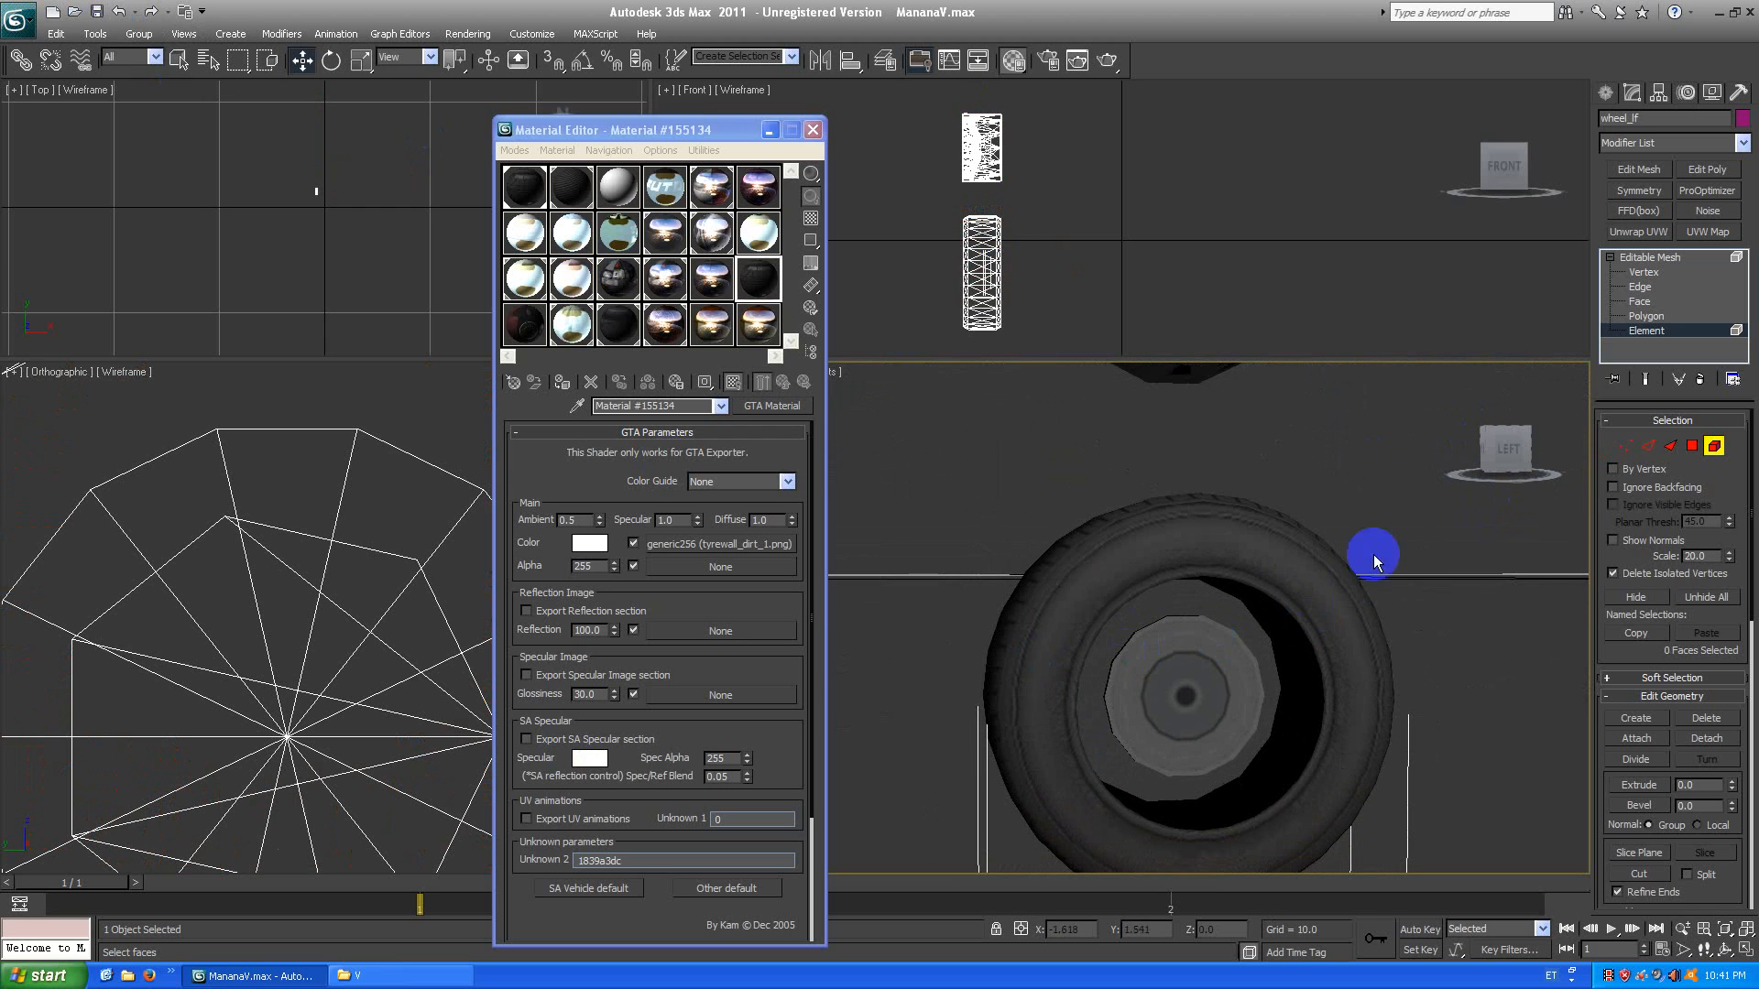
{"action": "left_click_drag", "start_coordinate": [1492, 449], "coordinate": [1295, 675]}
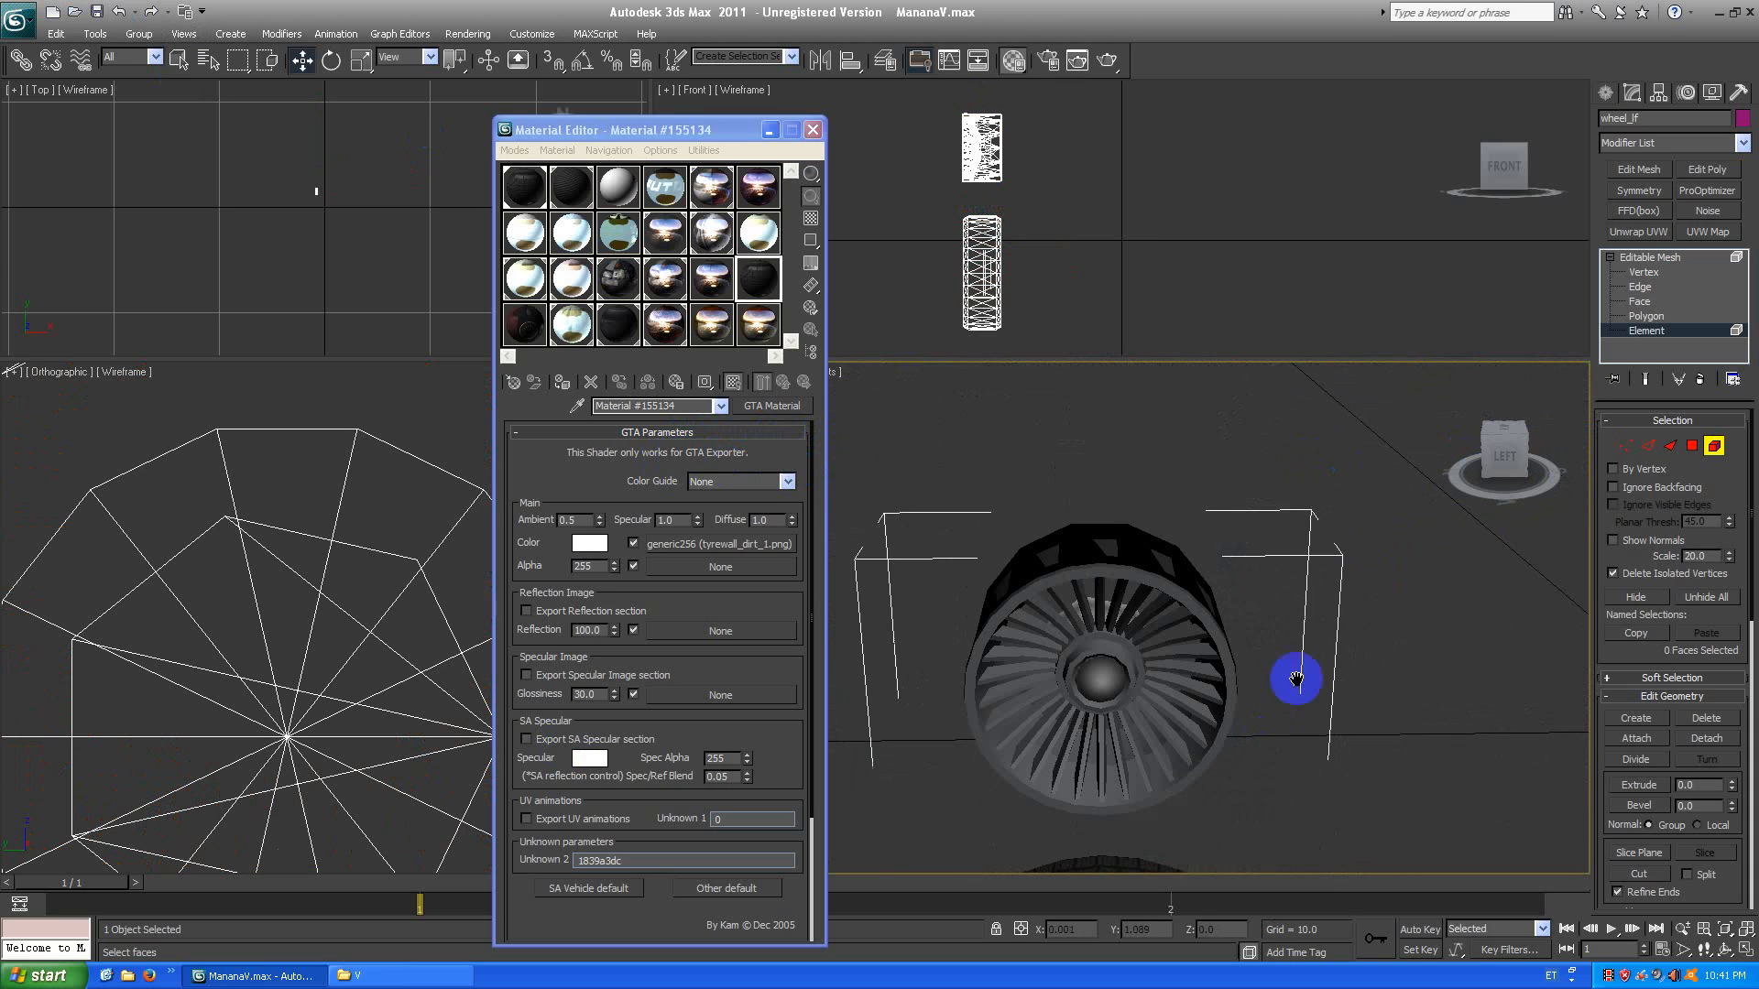
{"action": "mouse_move", "coordinate": [1509, 464]}
{"action": "left_mouse_down"}
{"action": "mouse_move", "coordinate": [706, 452]}
{"action": "mouse_move", "coordinate": [1516, 460]}
{"action": "mouse_move", "coordinate": [1475, 452]}
{"action": "mouse_move", "coordinate": [1488, 445]}
{"action": "left_mouse_up"}
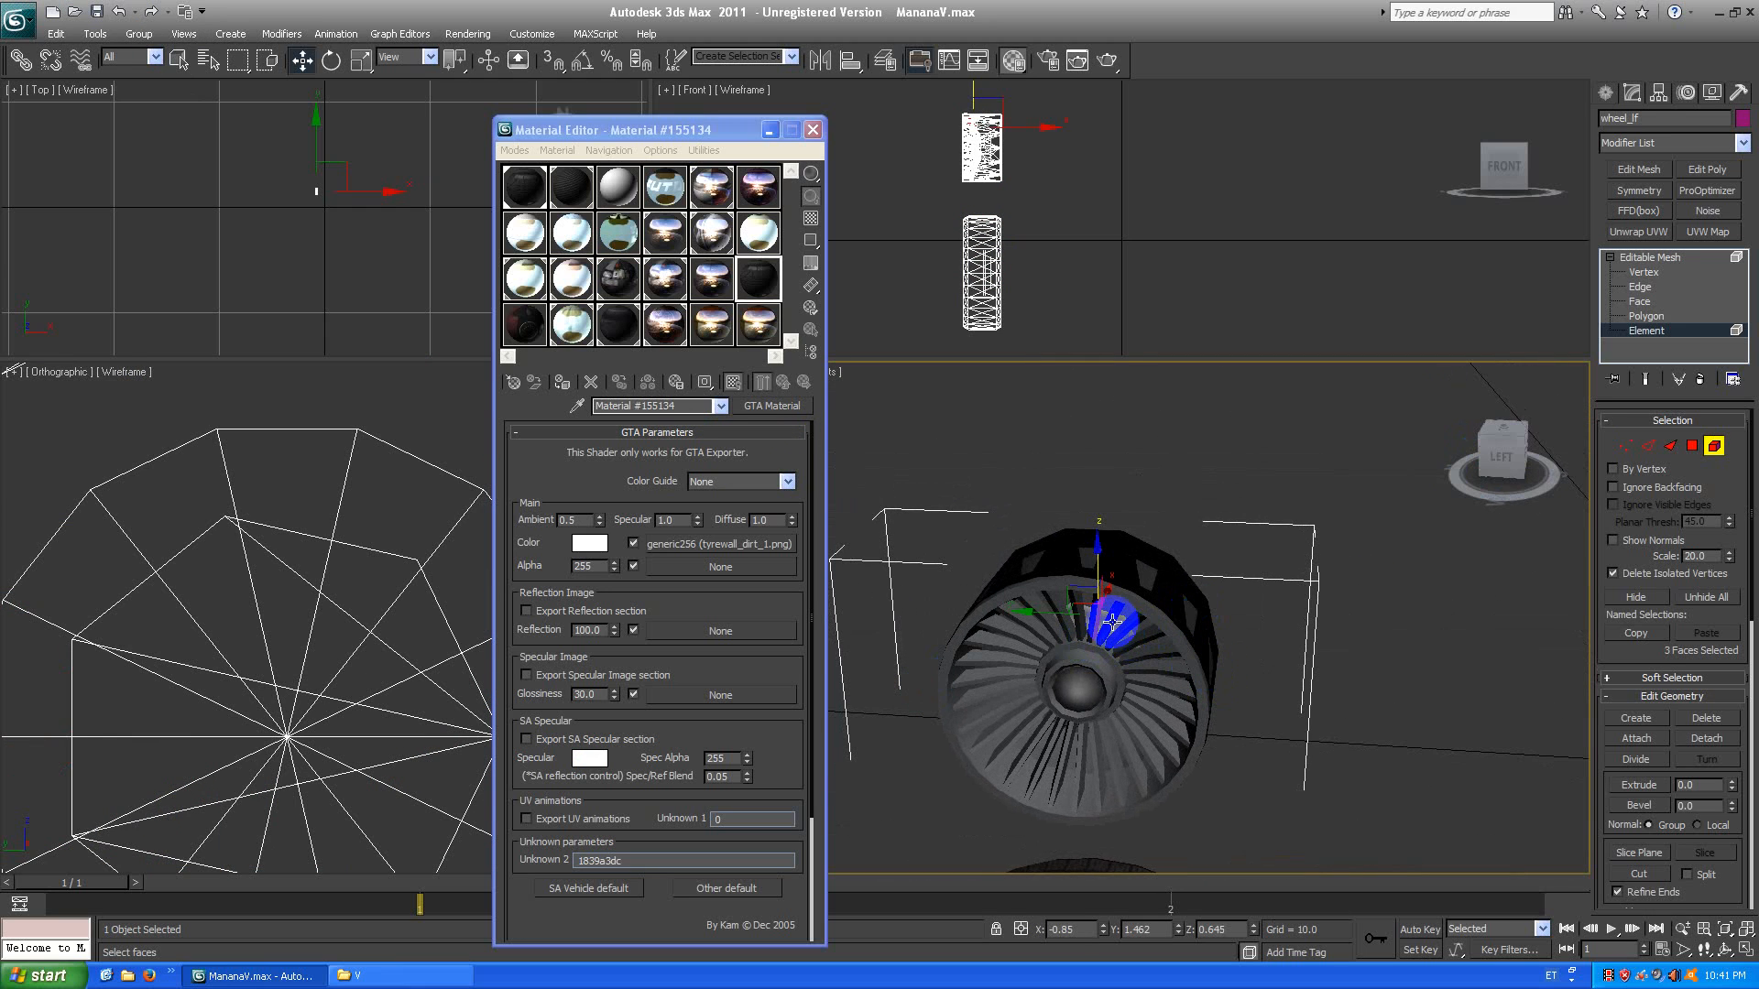
Undo the trial move of the rim and restore the rim's element selection.
{"action": "key", "text": "ctrl+z"}
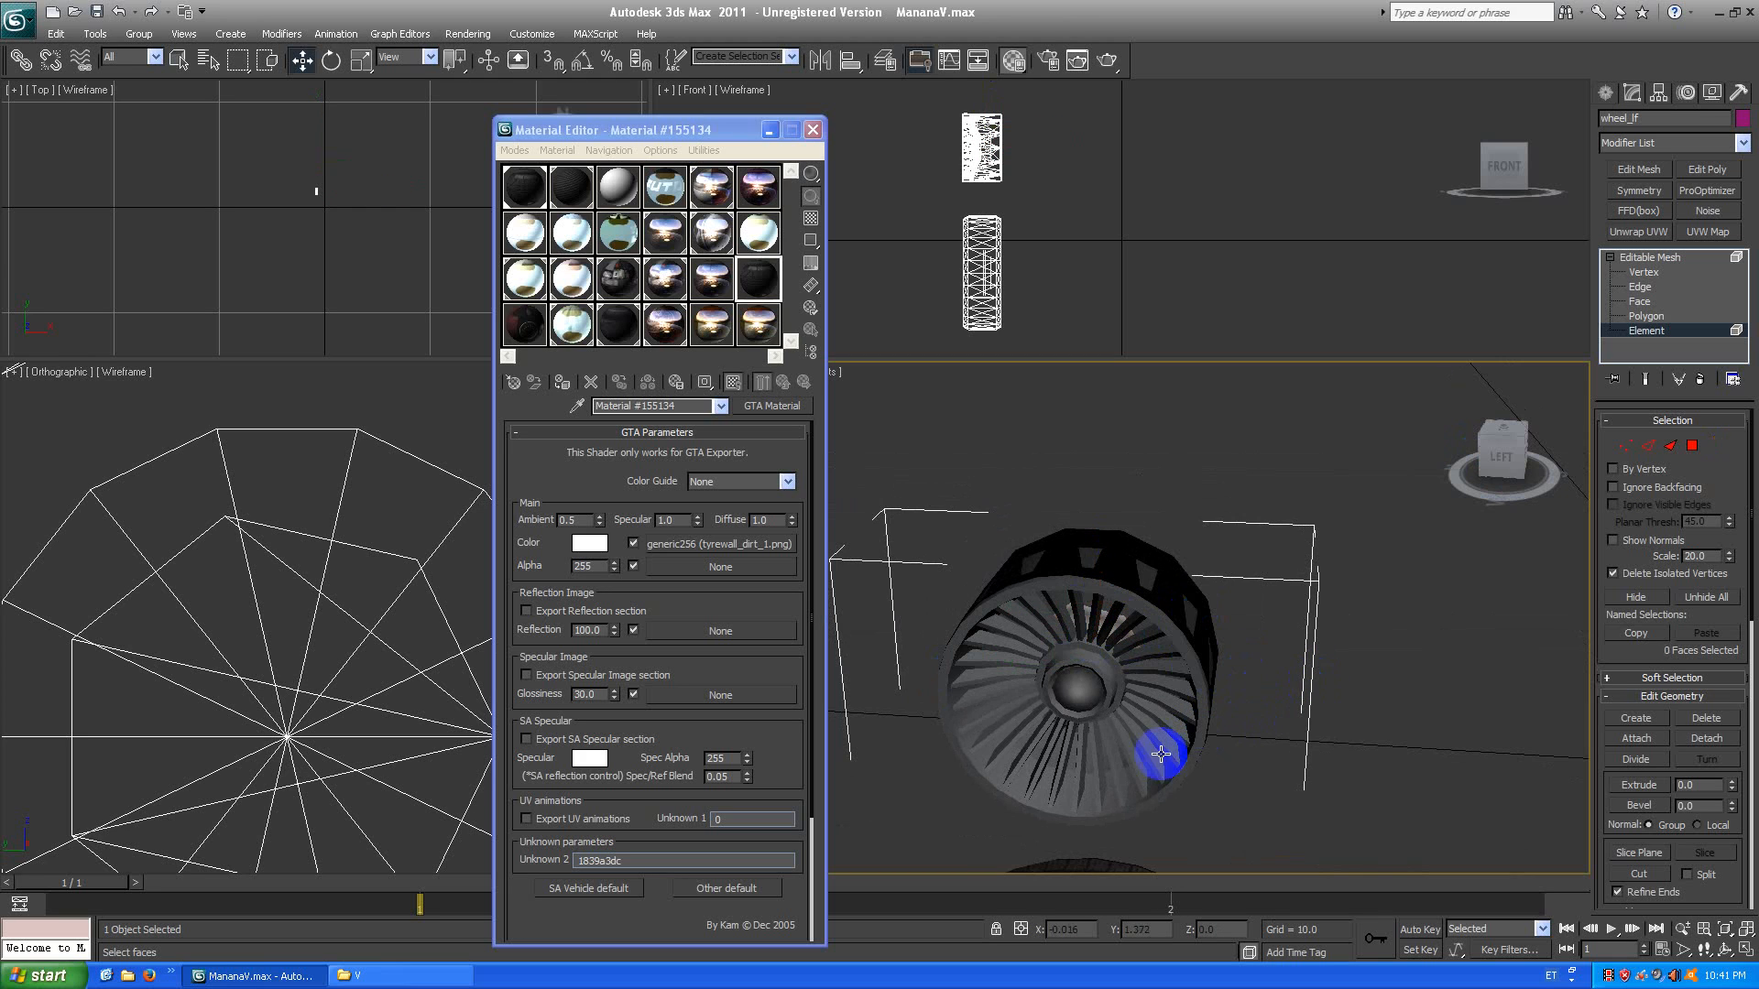
{"action": "key", "text": "ctrl+z"}
{"action": "middle_click_drag", "start_coordinate": [1148, 784], "coordinate": [1201, 652]}
{"action": "key", "text": "ctrl+z"}
{"action": "middle_click_drag", "start_coordinate": [1176, 722], "coordinate": [1213, 518]}
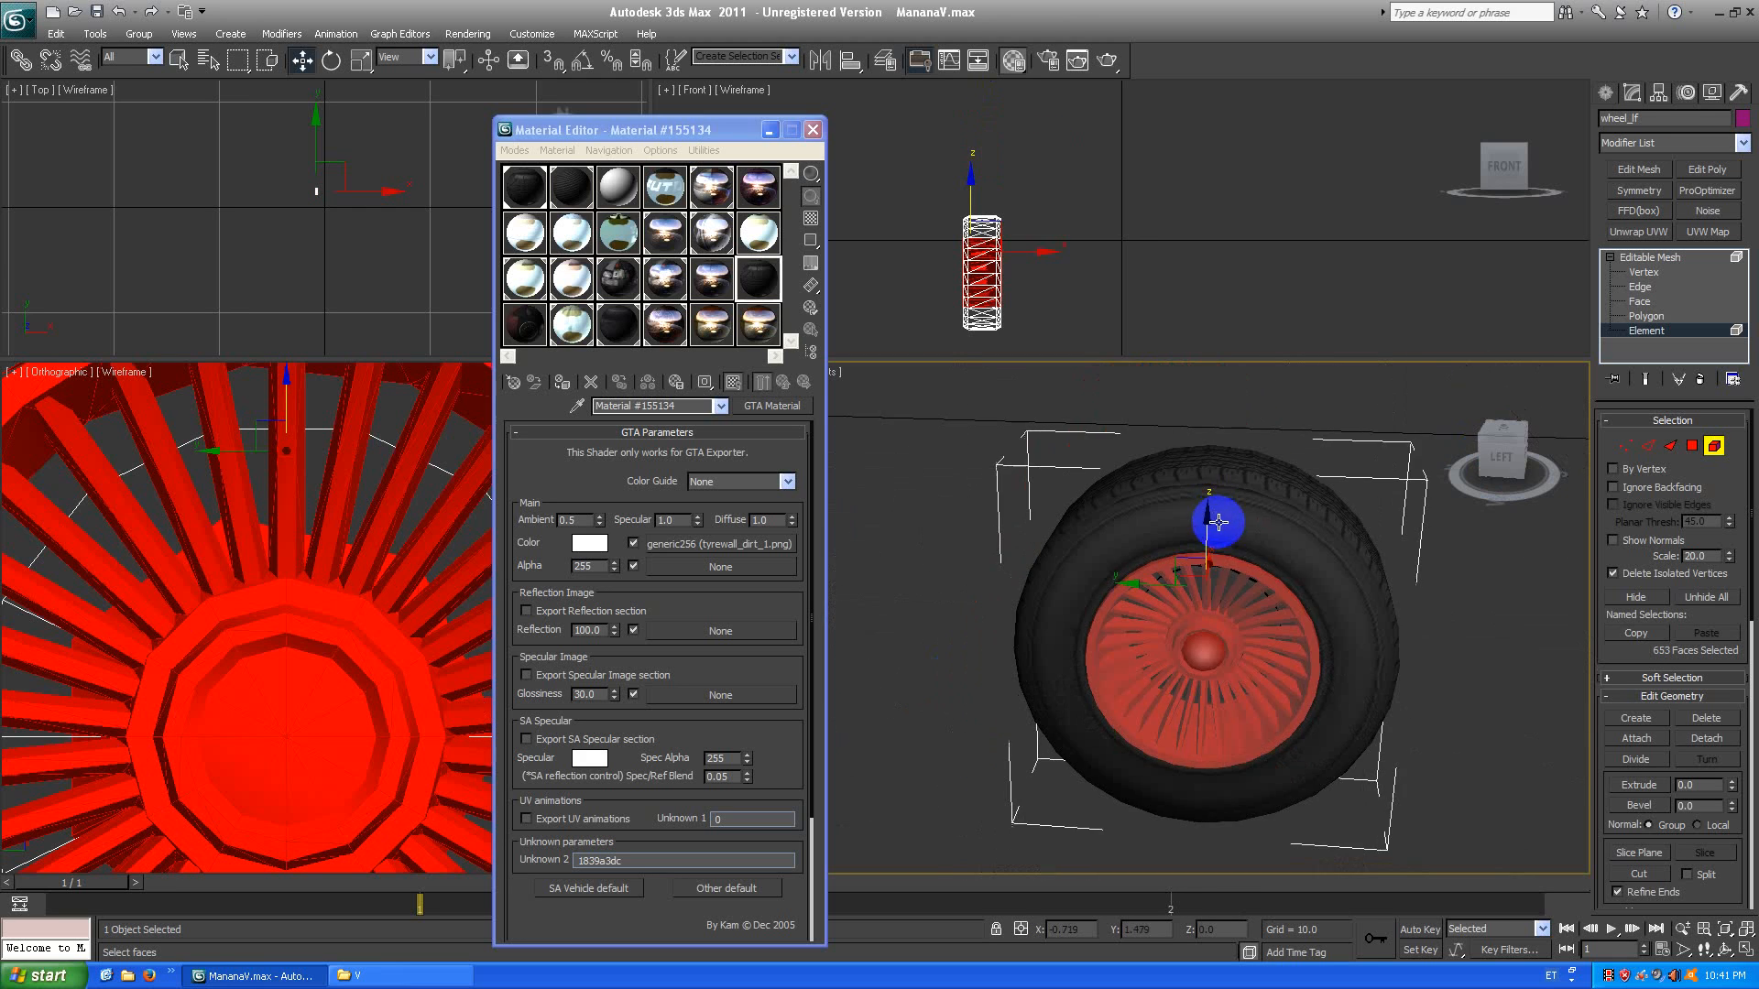
Deselect the inner element behind the spokes from the wheel's back side, keeping the outer hub cap in the rim selection.
{"action": "scroll", "coordinate": [1251, 632], "scroll_direction": "up", "scroll_amount": 4}
{"action": "left_click", "coordinate": [1258, 648]}
{"action": "middle_click_drag", "start_coordinate": [1259, 648], "coordinate": [1111, 624]}
{"action": "left_click", "coordinate": [1135, 605]}
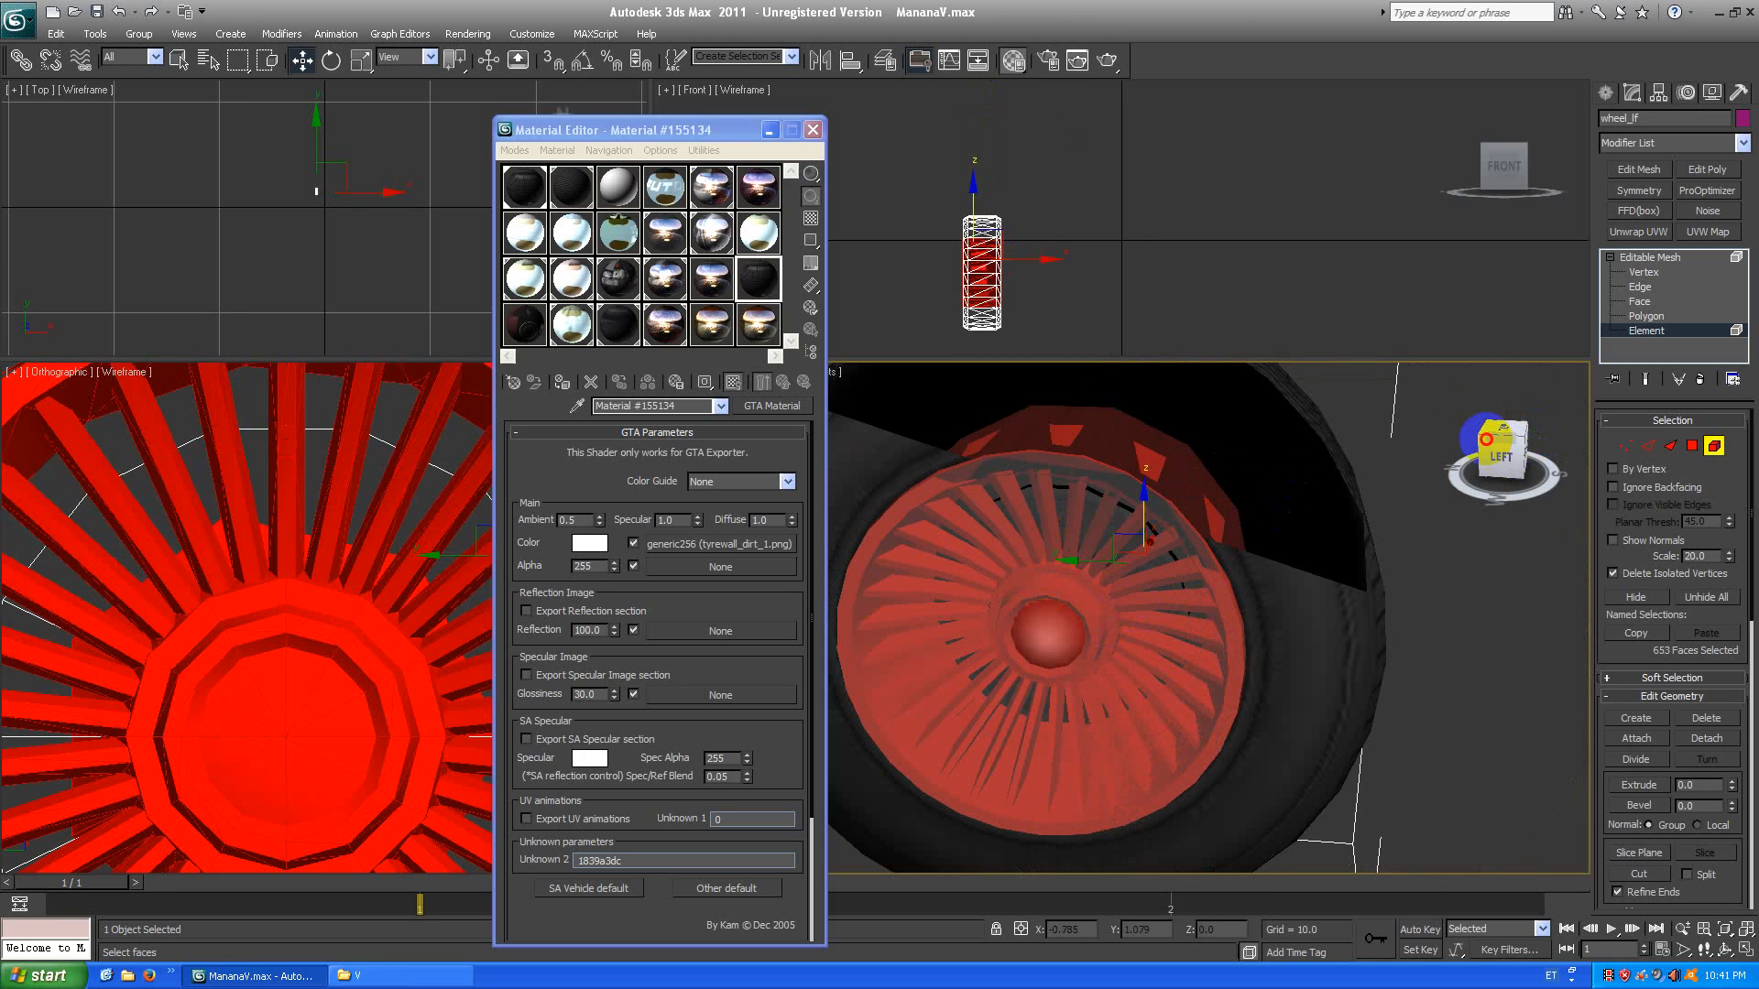
{"action": "left_click_drag", "start_coordinate": [1486, 440], "coordinate": [1239, 464]}
{"action": "scroll", "coordinate": [1509, 451], "scroll_direction": "down", "scroll_amount": 4}
{"action": "left_click", "coordinate": [1221, 553]}
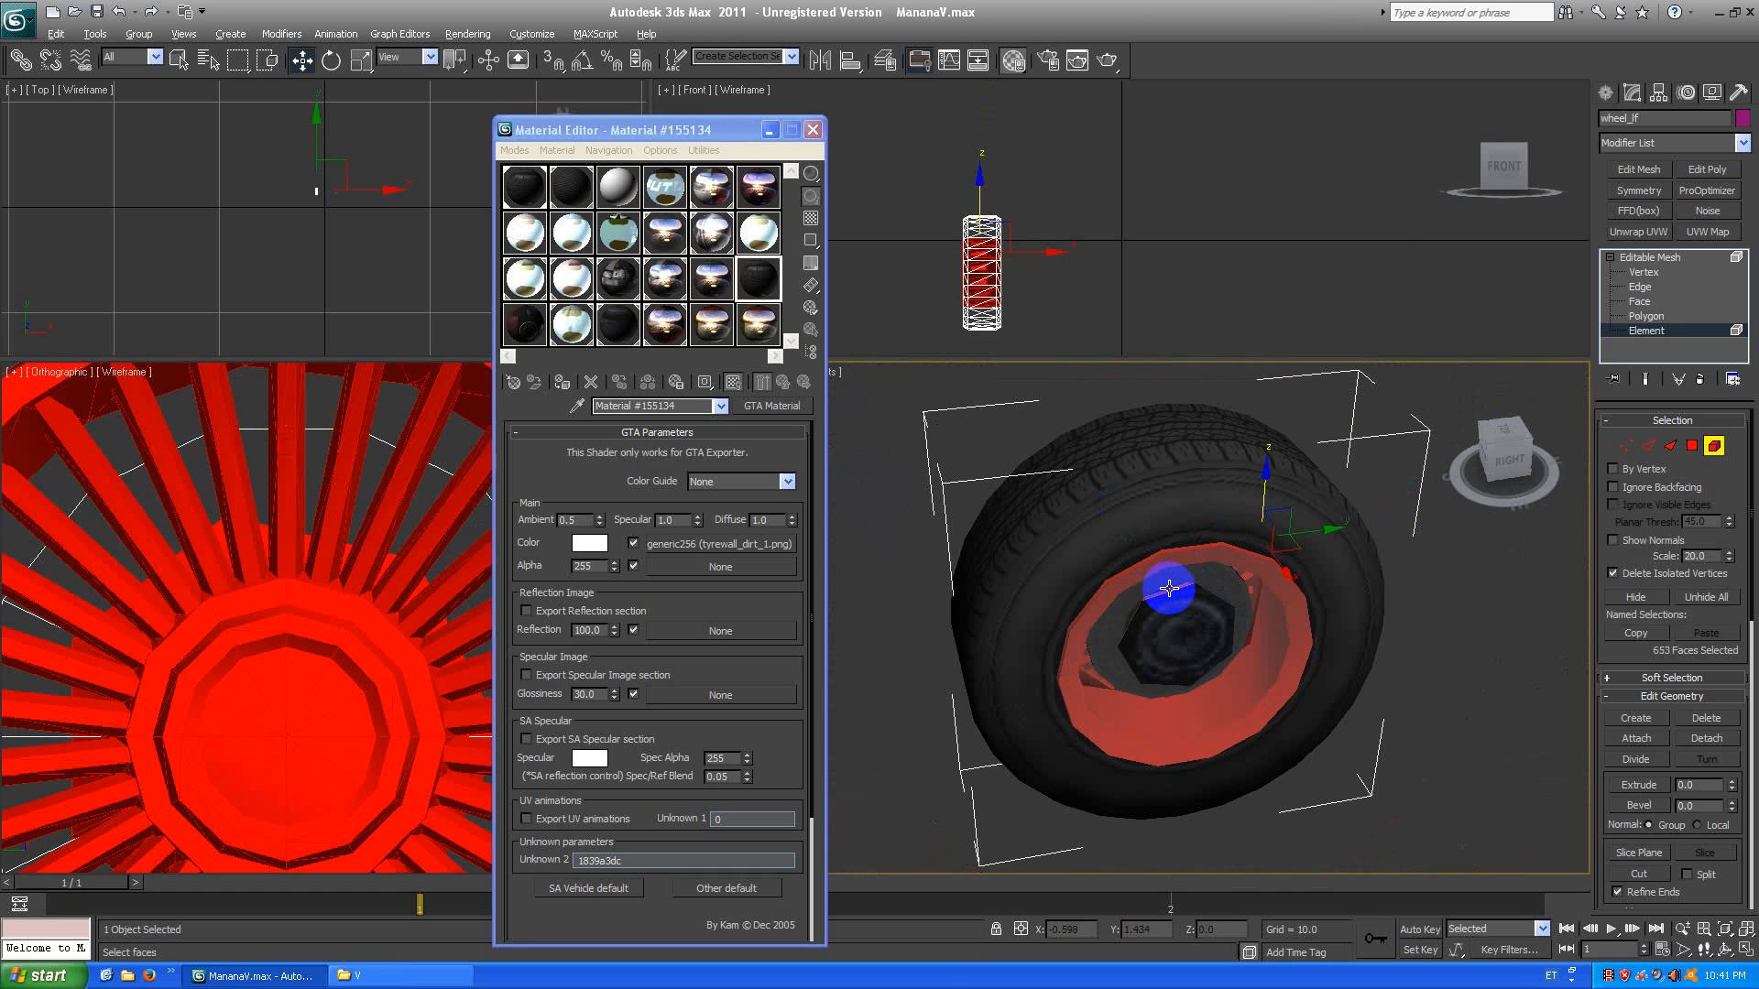
{"action": "left_click", "coordinate": [1169, 591], "text": "ctrl"}
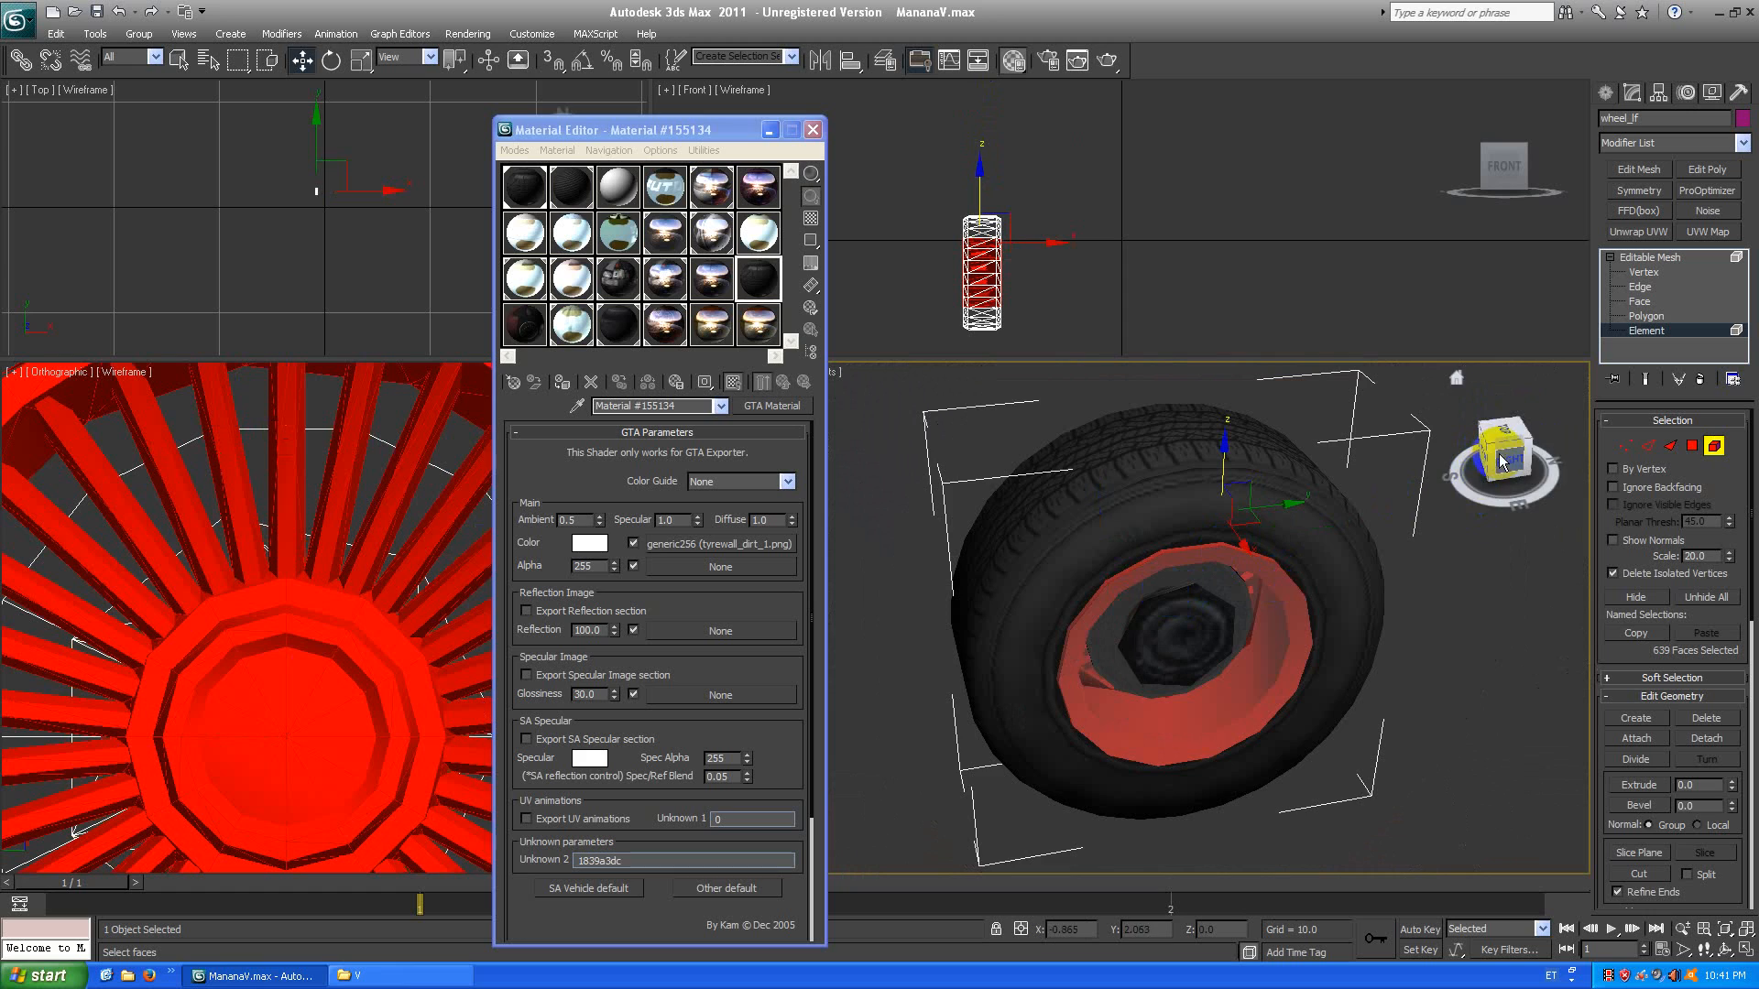
{"action": "left_click_drag", "start_coordinate": [1497, 451], "coordinate": [834, 426]}
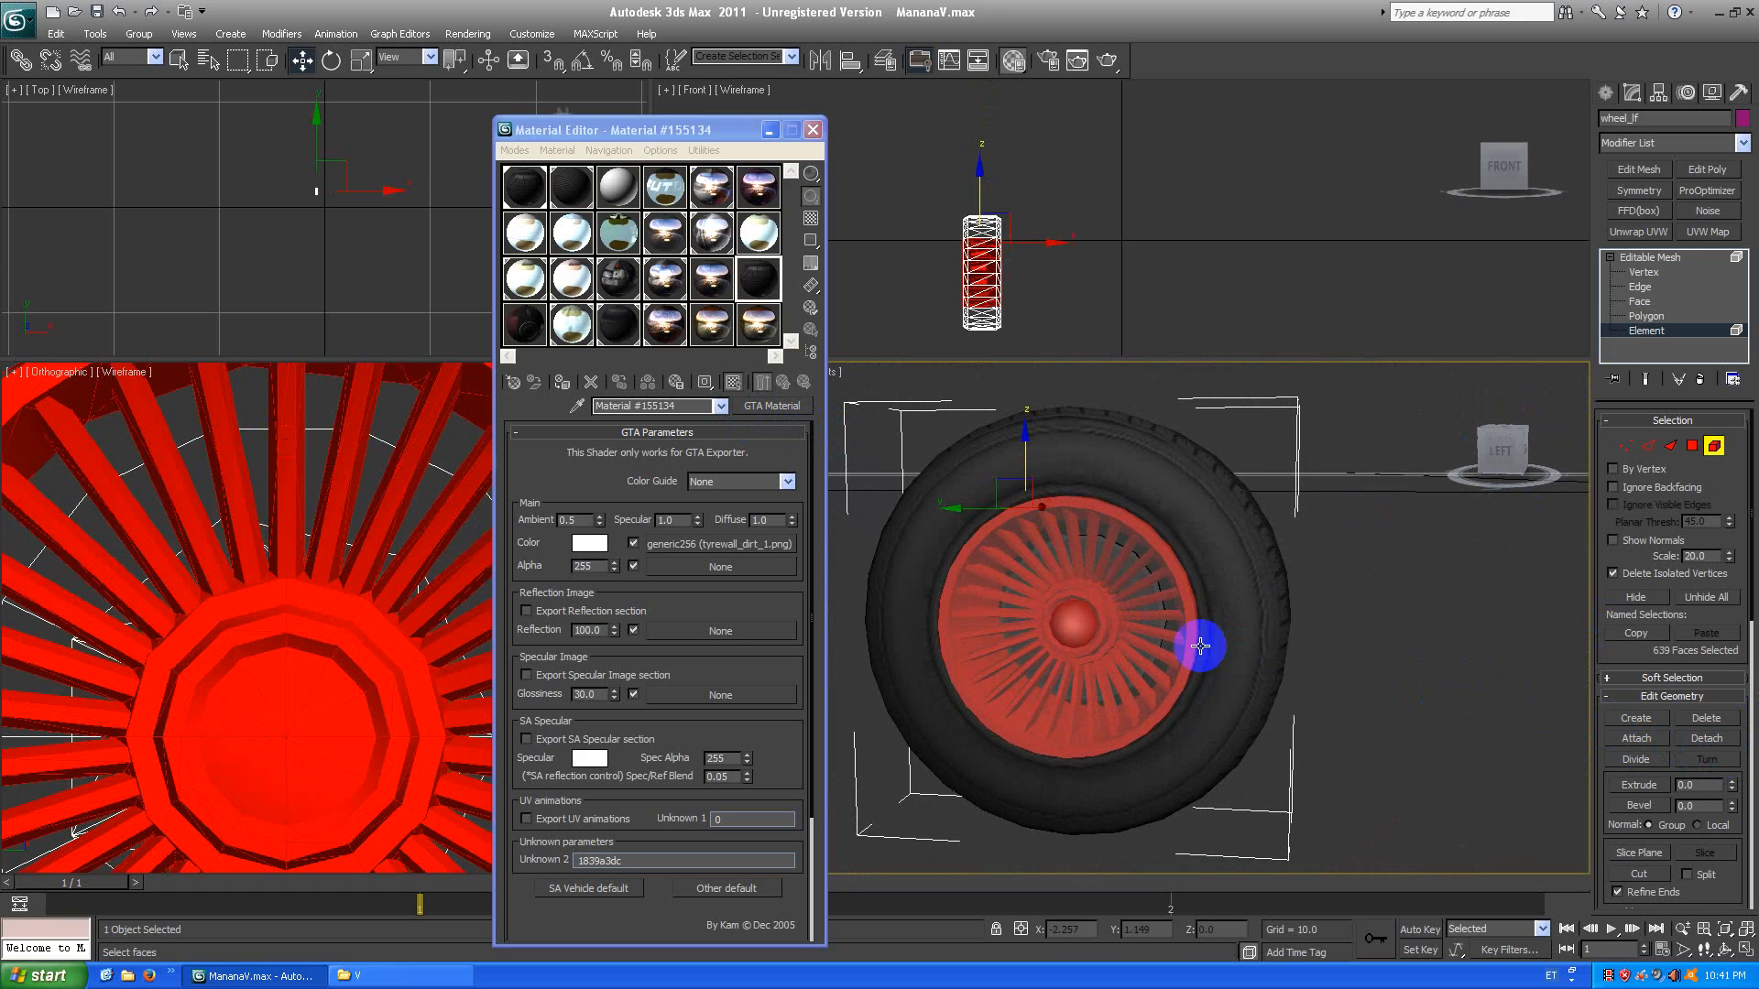
{"action": "left_click", "coordinate": [1070, 624], "text": "ctrl"}
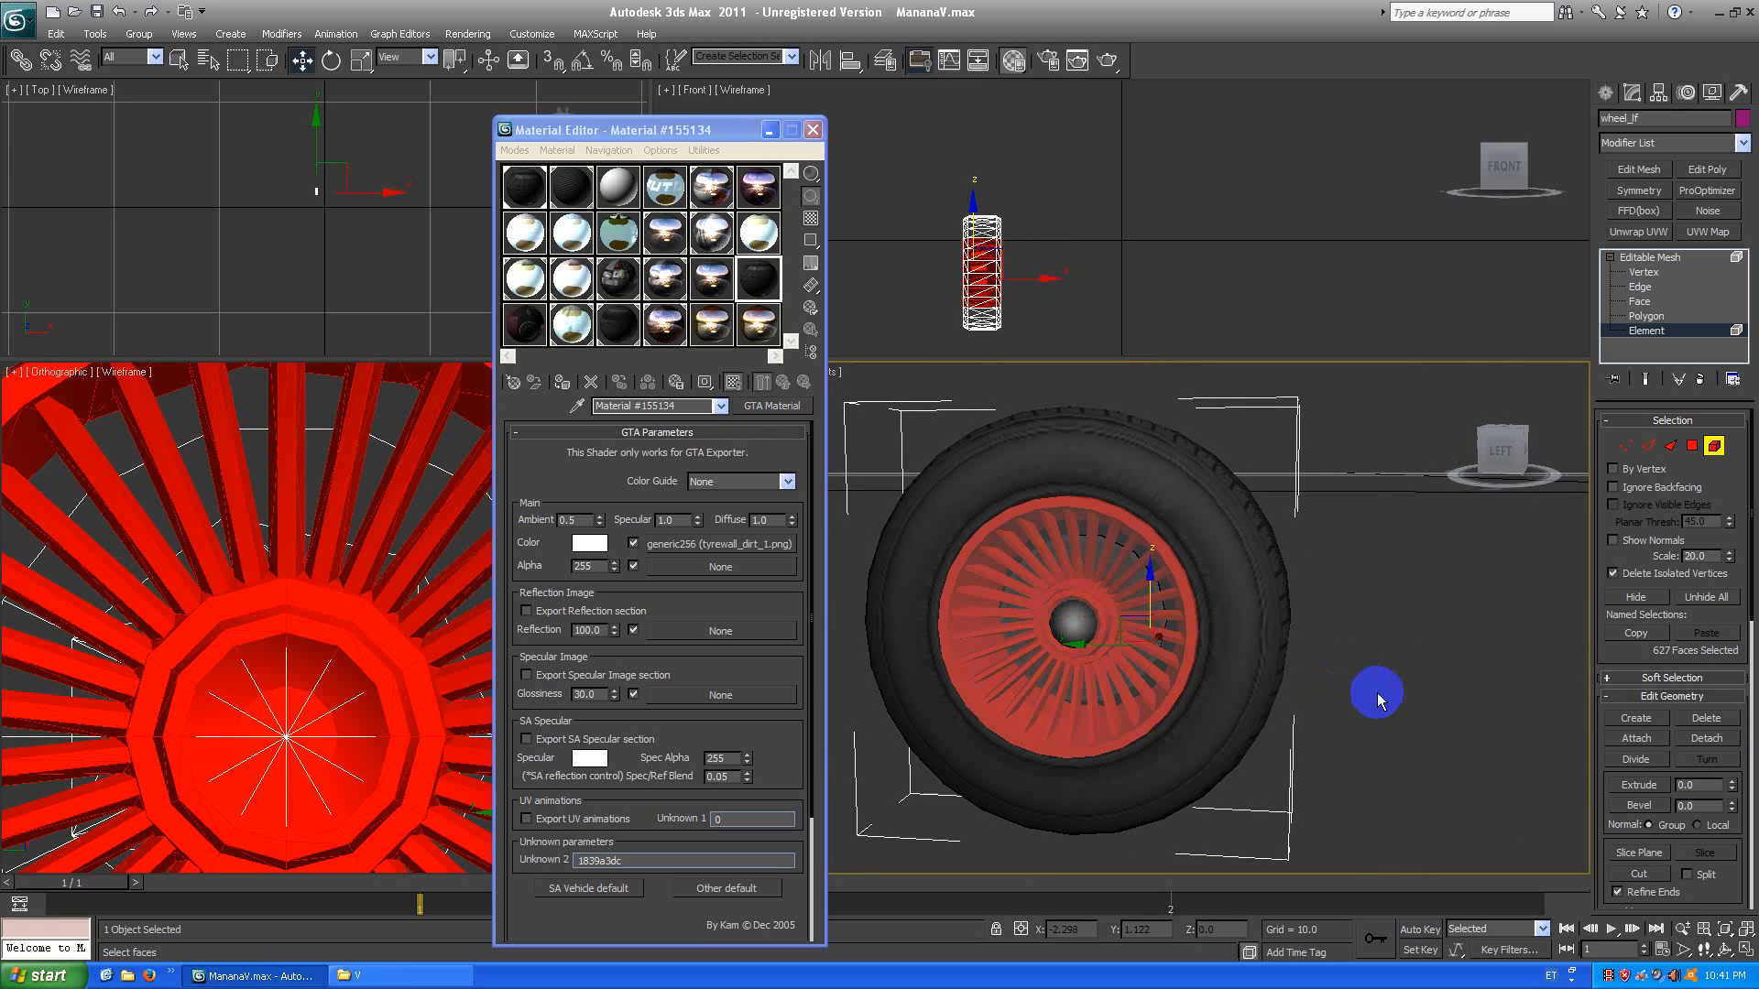
{"action": "key", "text": "ctrl+z"}
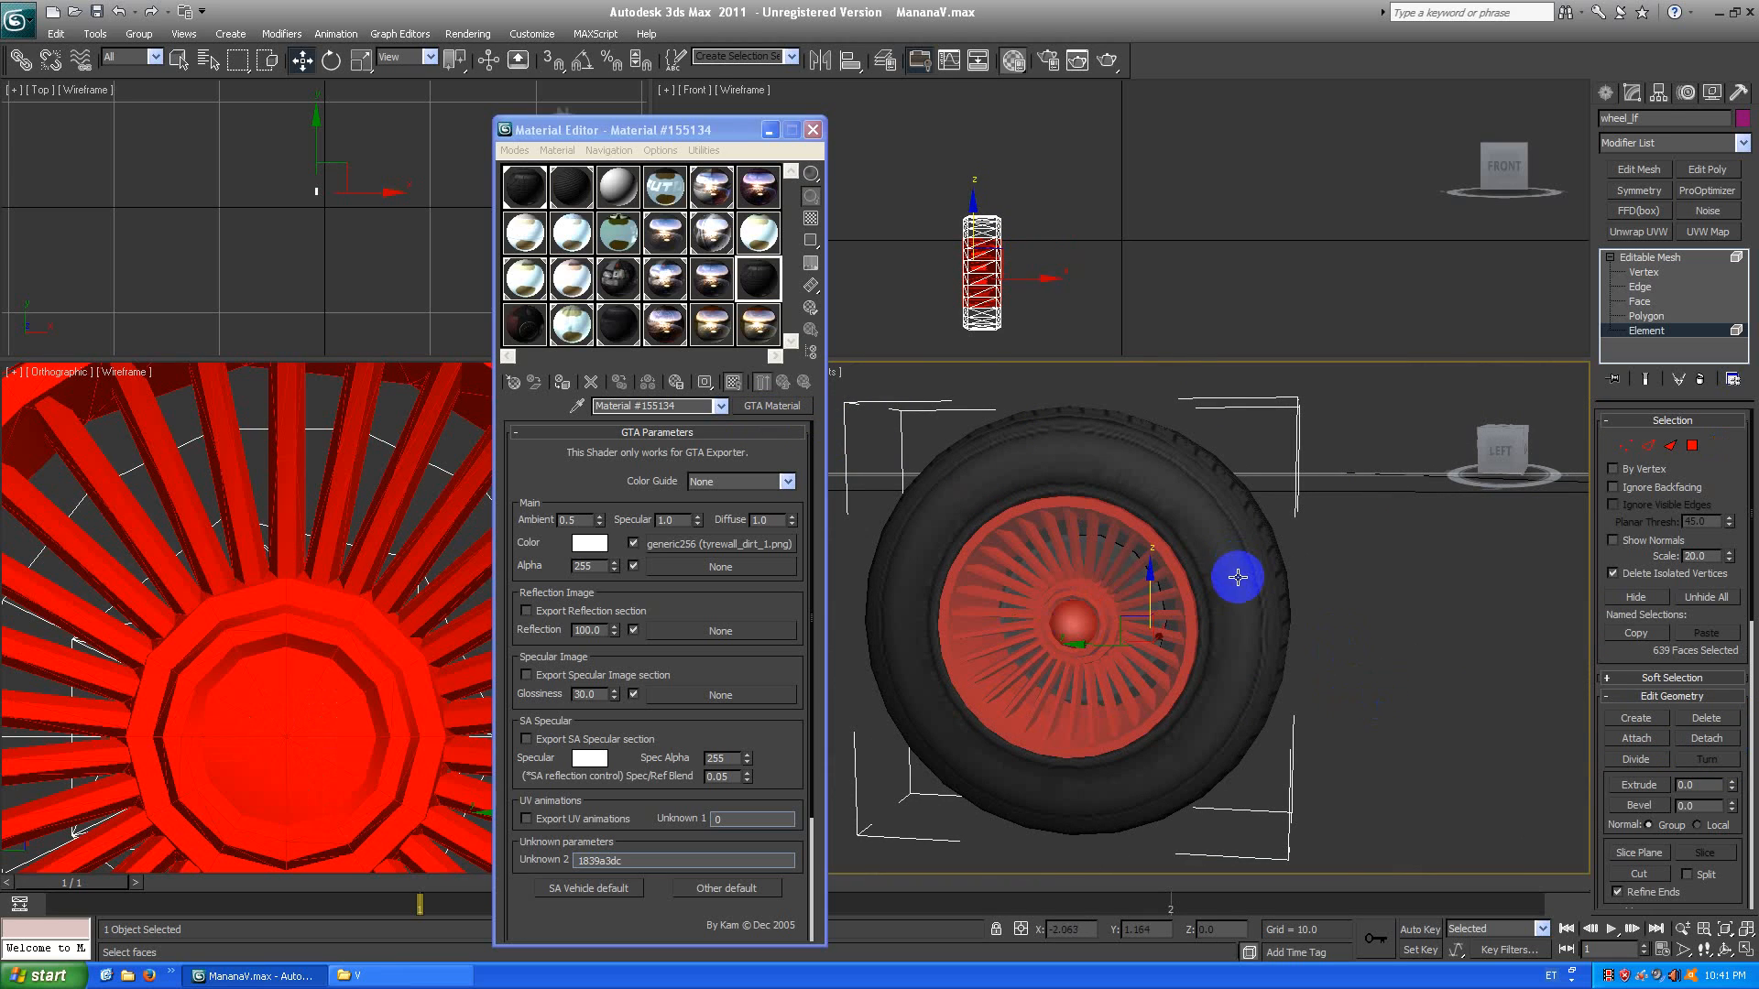
Detach the selected rim elements from wheel_lf as a separate object, leave element level and select the detached rim.
{"action": "left_click", "coordinate": [1705, 739]}
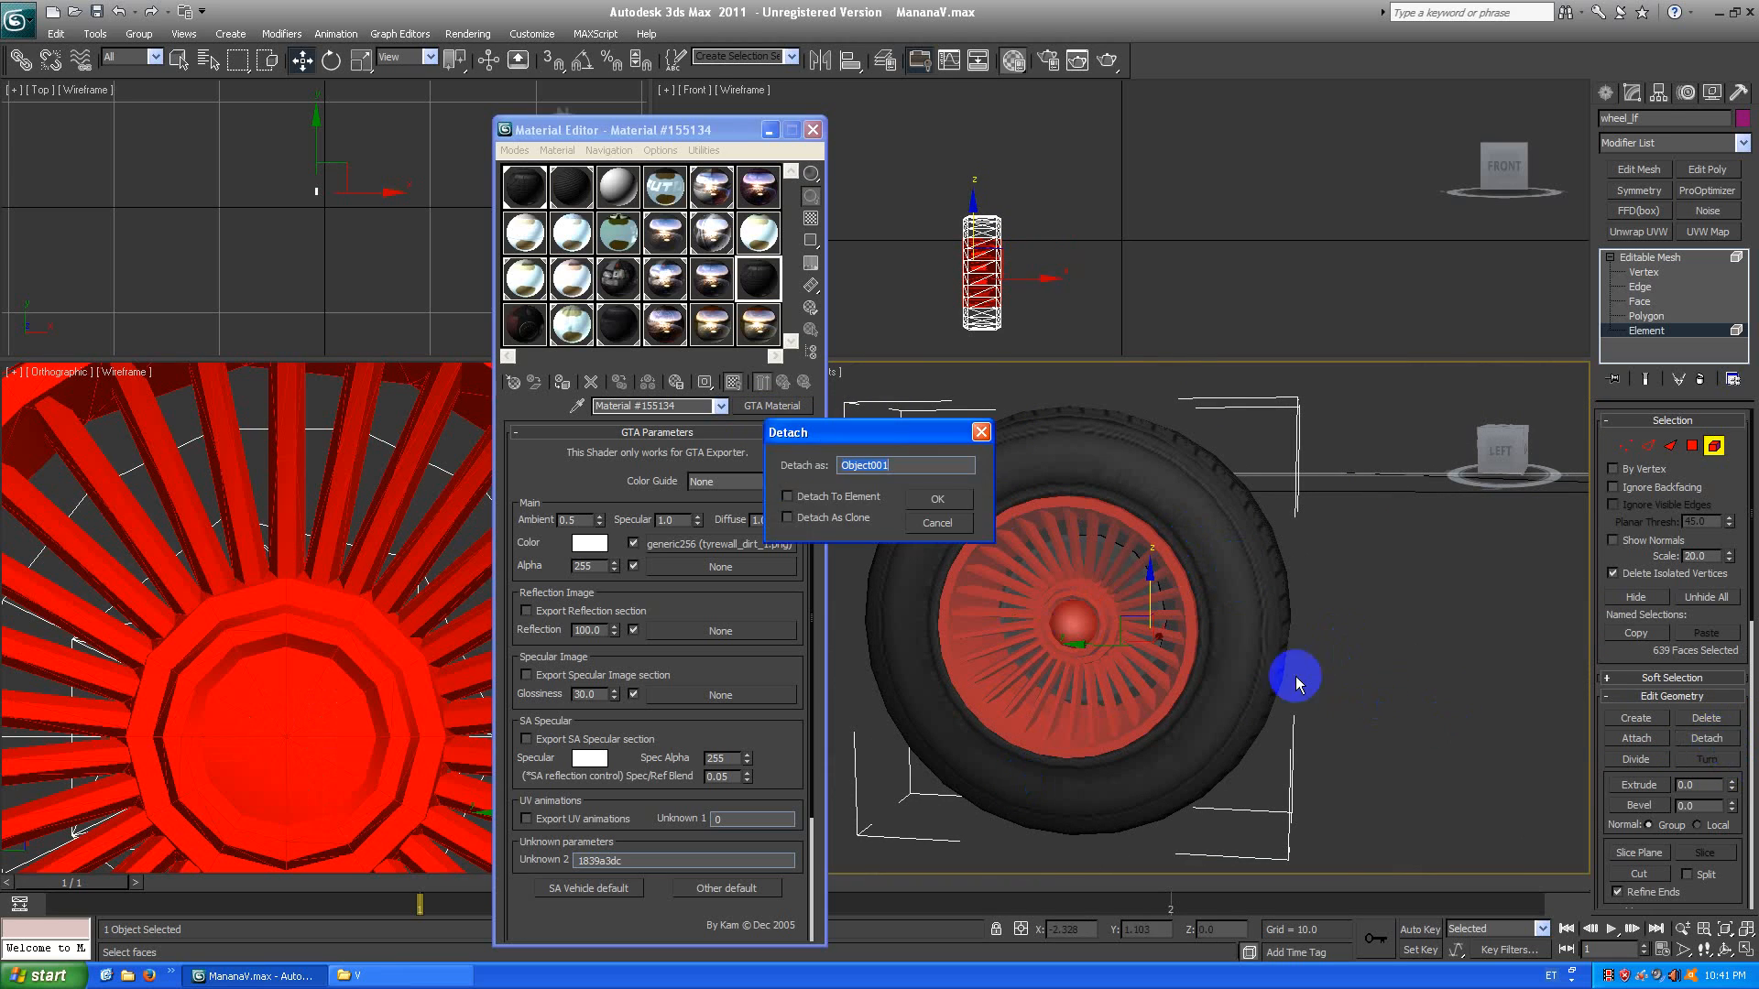
{"action": "left_click", "coordinate": [934, 483]}
{"action": "left_click", "coordinate": [1659, 256]}
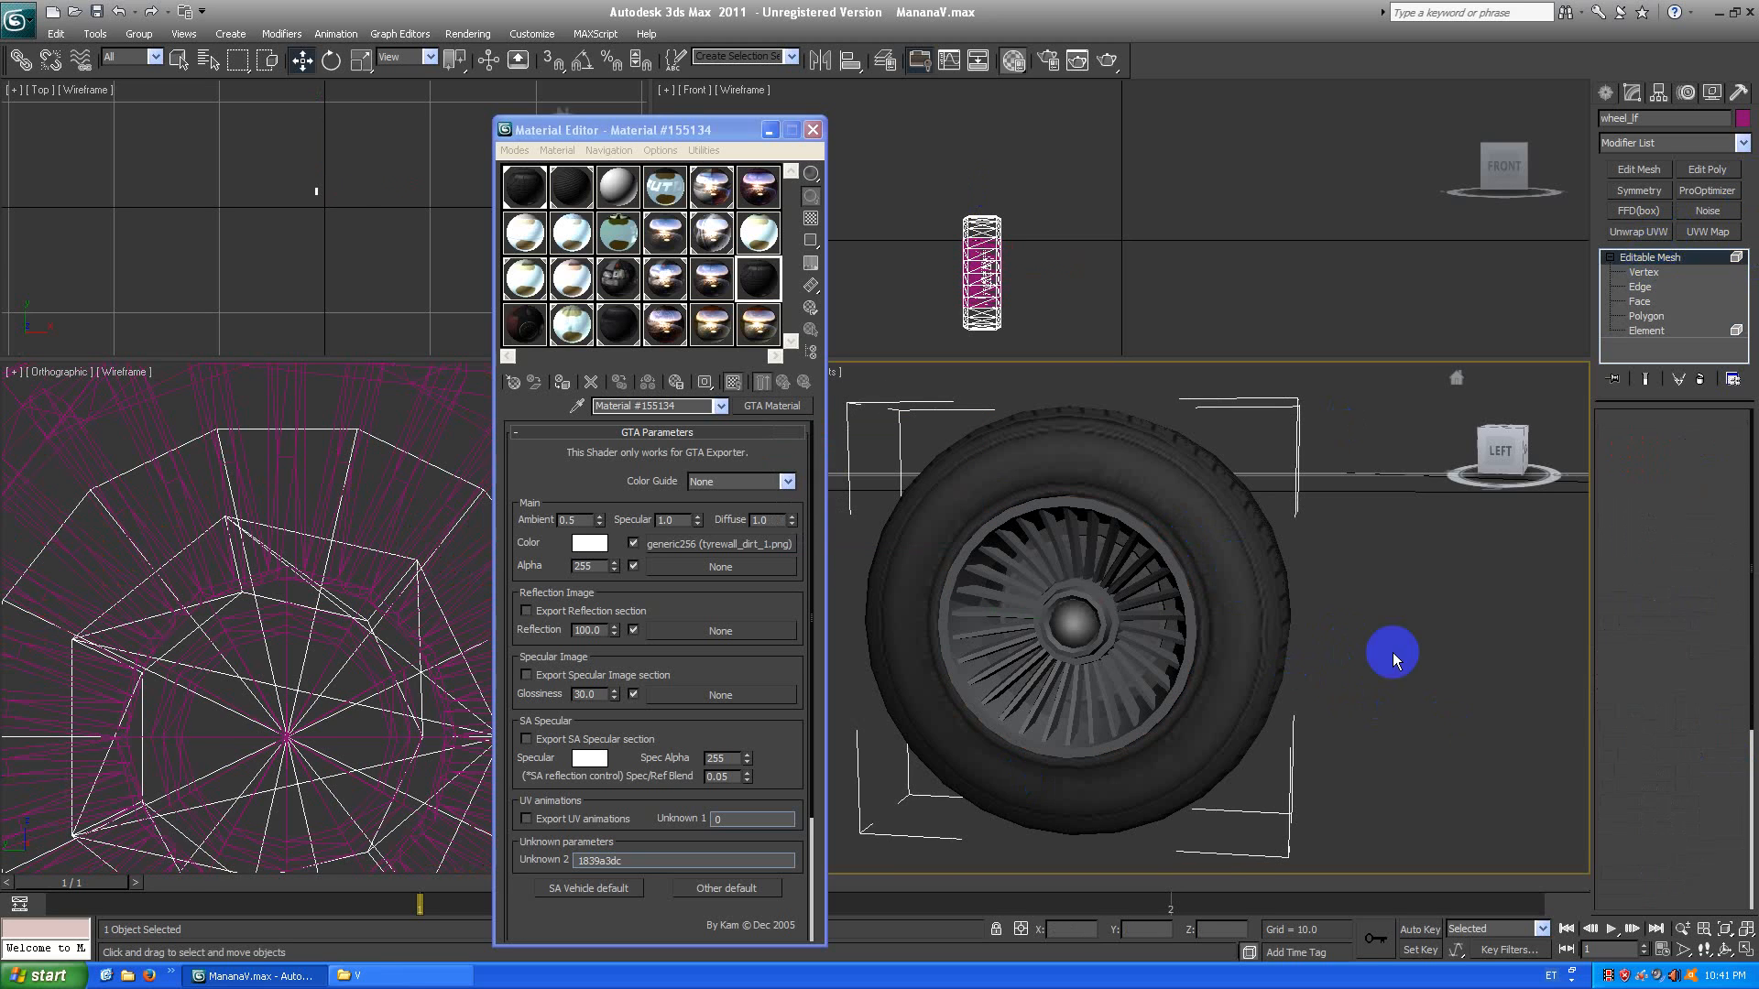
{"action": "left_click", "coordinate": [1392, 654]}
{"action": "left_click", "coordinate": [1089, 606]}
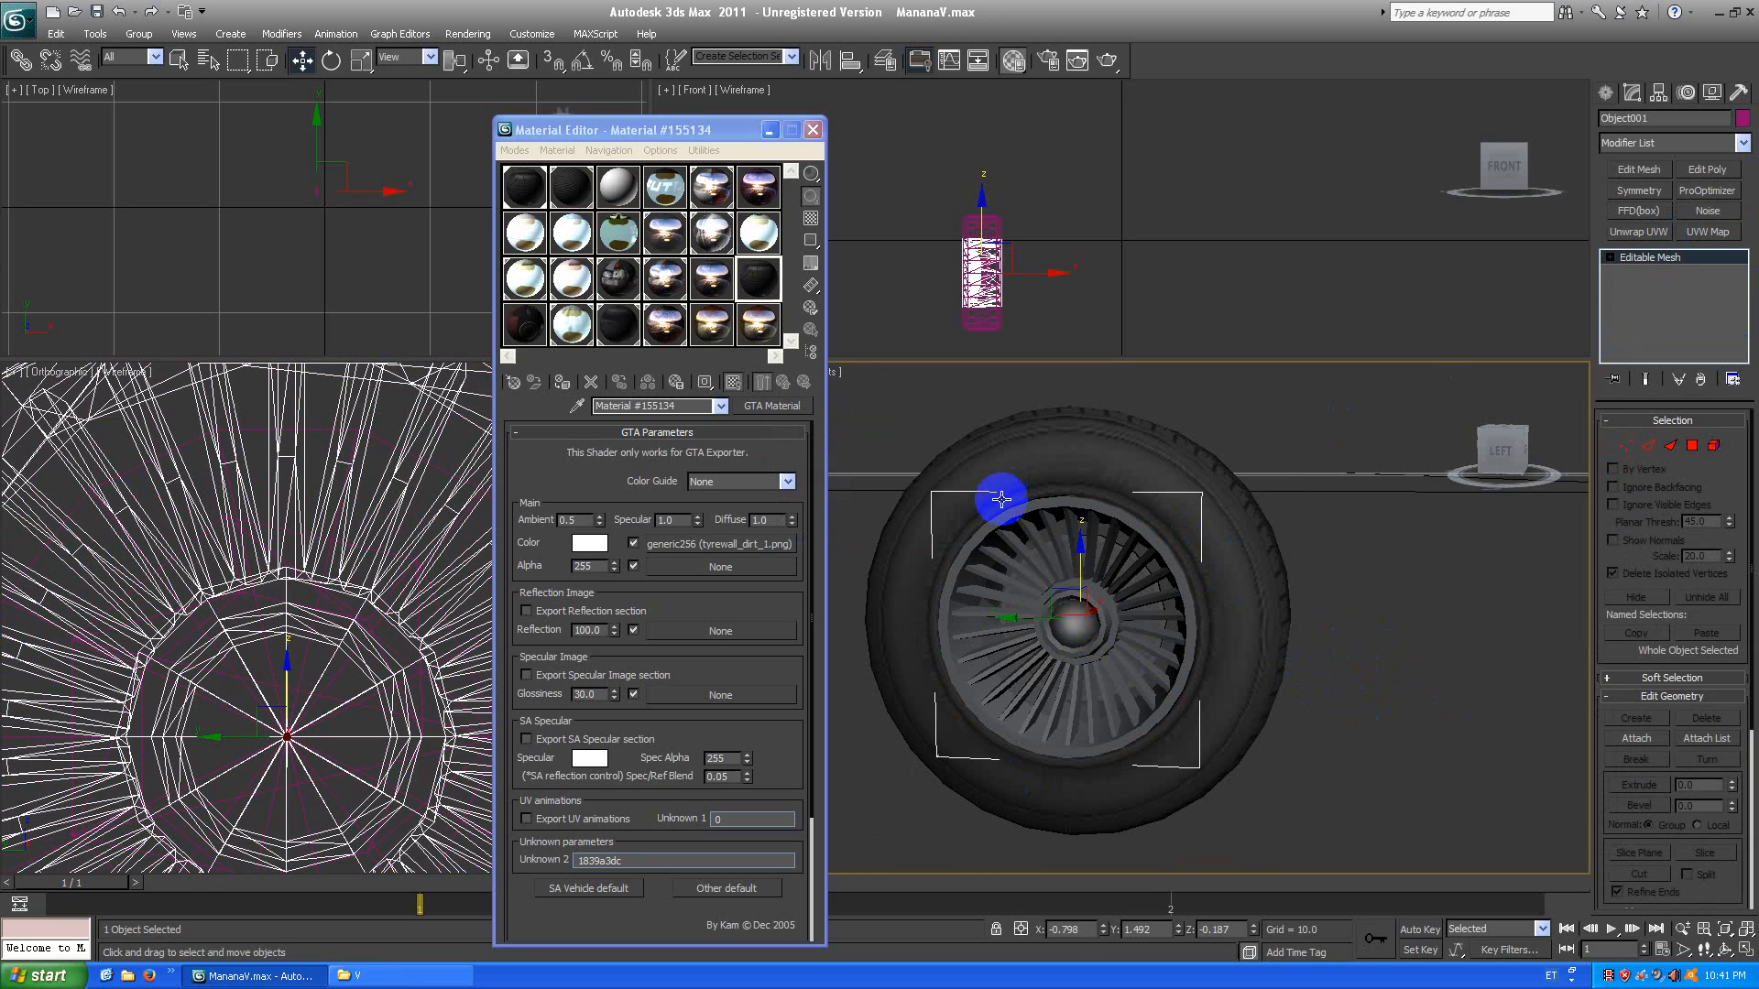
Move the detached rim up out of the tyre to inspect the separated parts, and undo the move.
{"action": "left_click_drag", "start_coordinate": [1079, 600], "coordinate": [1140, 452]}
{"action": "middle_click_drag", "start_coordinate": [1140, 452], "coordinate": [1126, 664]}
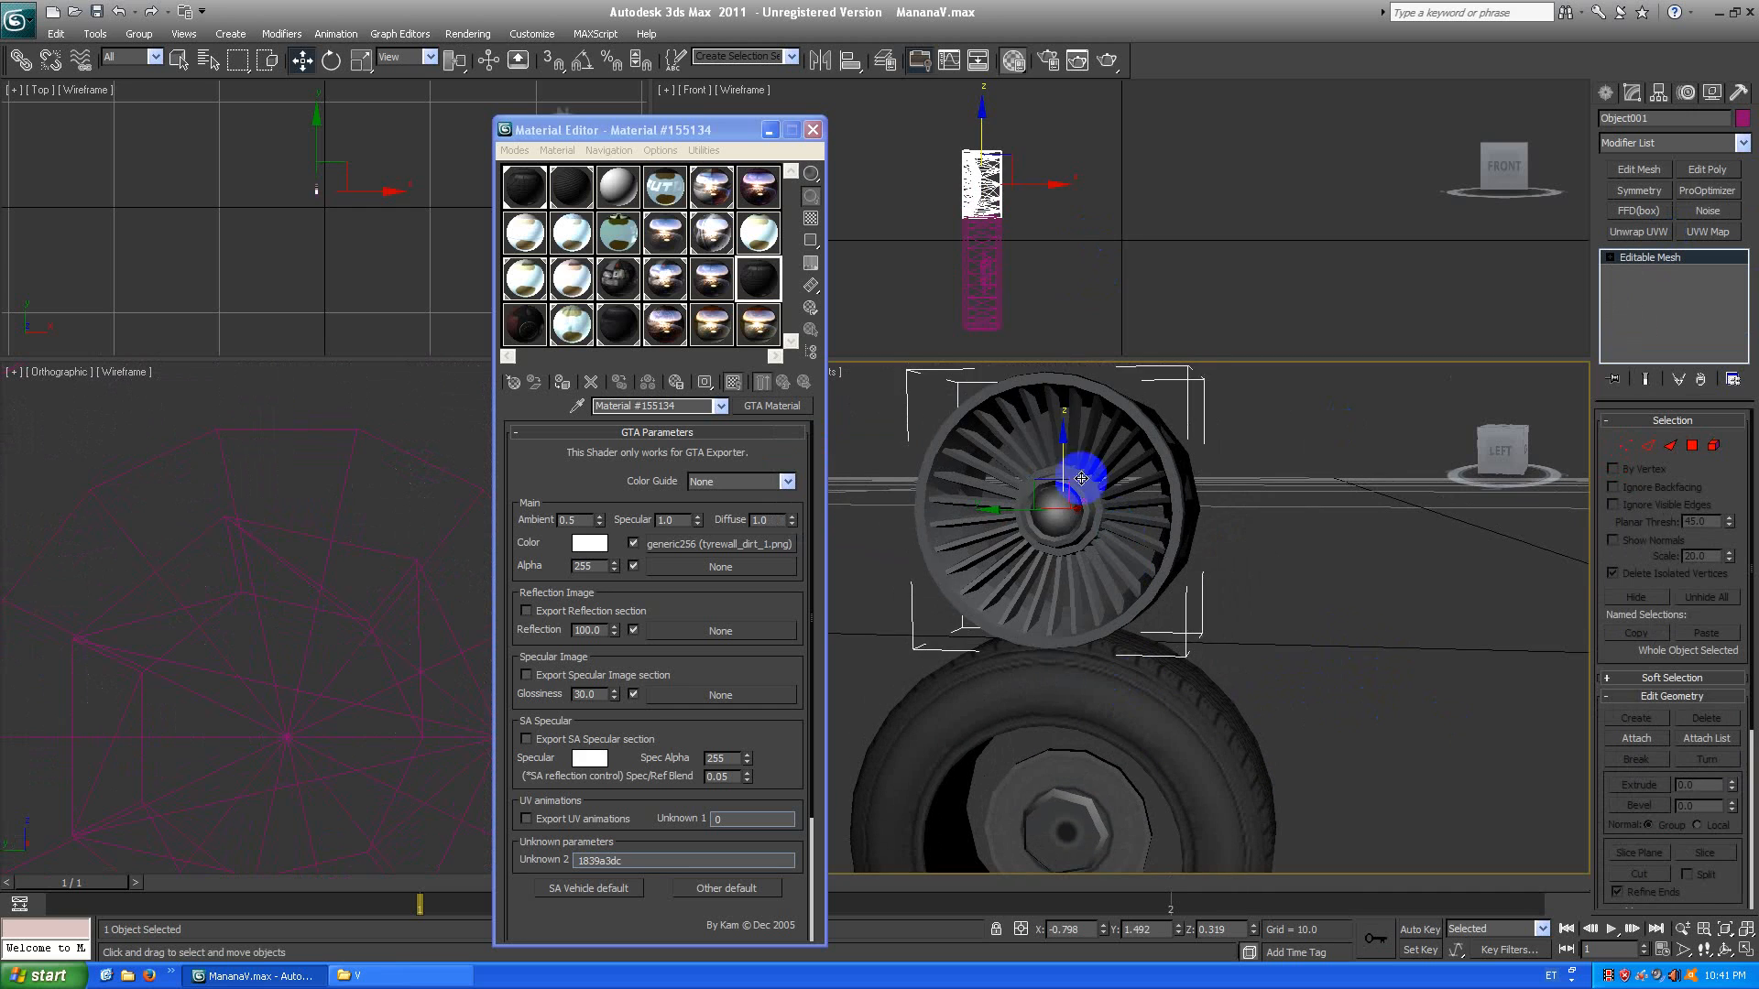
{"action": "left_click_drag", "start_coordinate": [1071, 440], "coordinate": [1100, 361]}
{"action": "left_click", "coordinate": [1404, 449]}
{"action": "mouse_move", "coordinate": [1496, 448]}
{"action": "left_mouse_down"}
{"action": "mouse_move", "coordinate": [1327, 455]}
{"action": "mouse_move", "coordinate": [1225, 522]}
{"action": "mouse_move", "coordinate": [1496, 449]}
{"action": "left_mouse_up"}
{"action": "left_click", "coordinate": [1497, 448]}
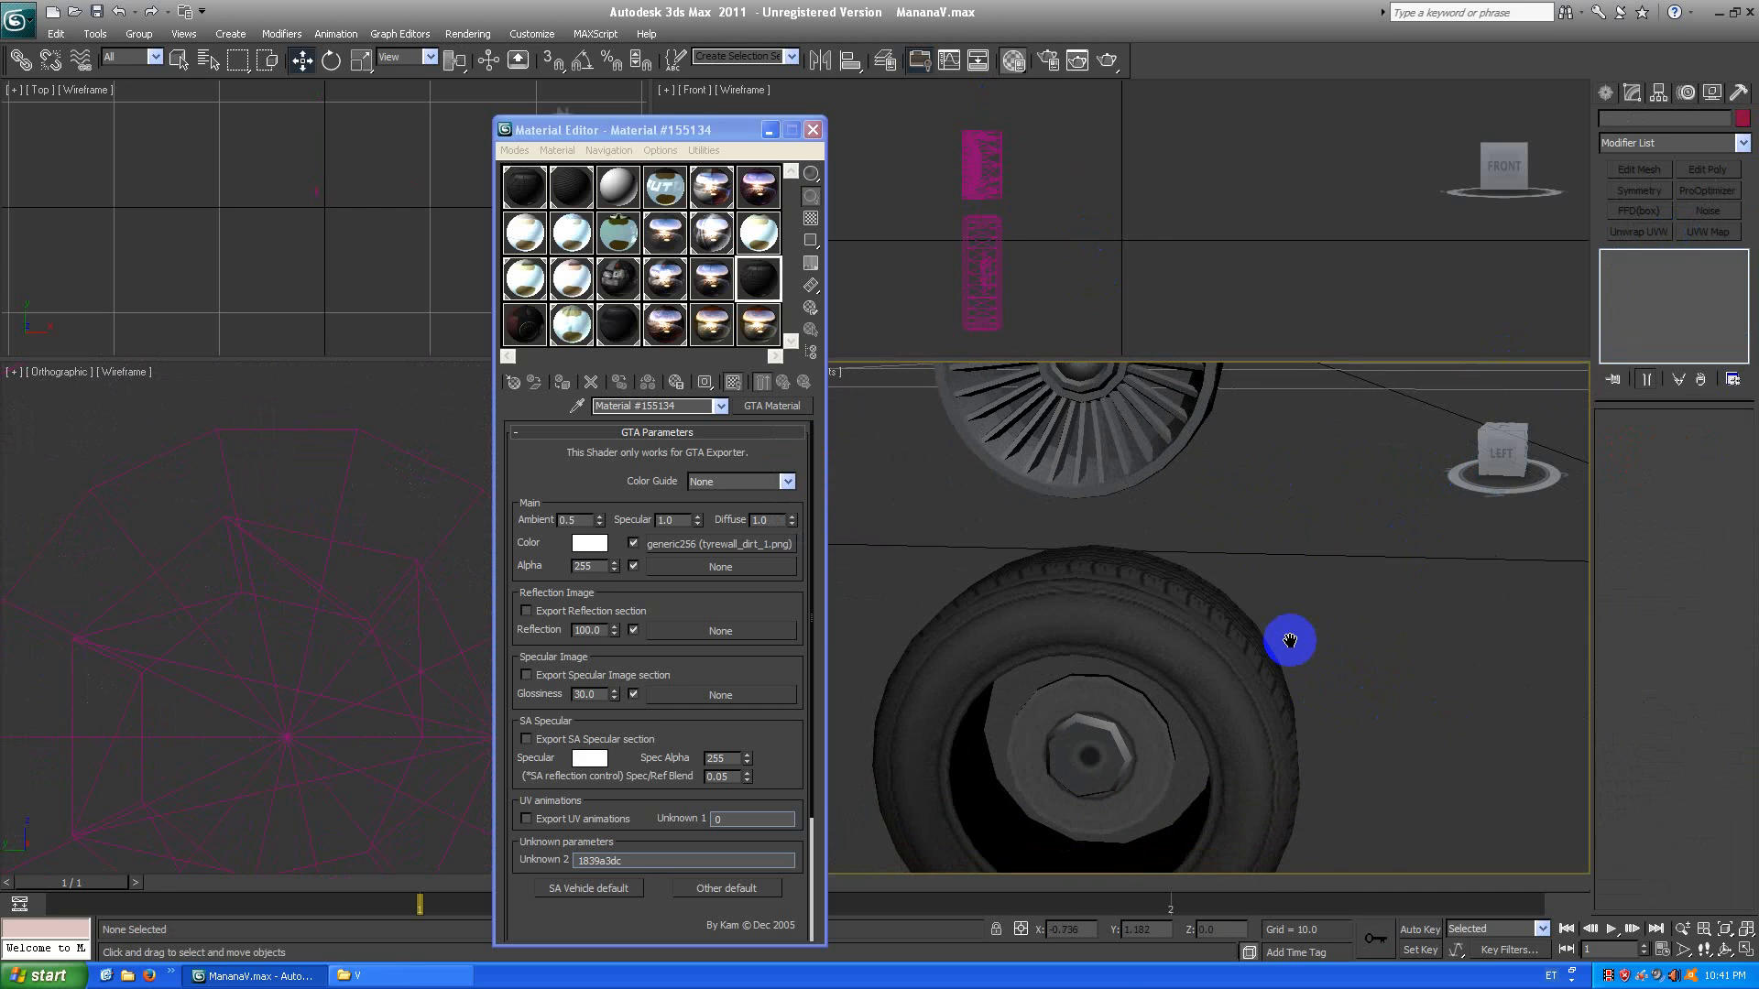
{"action": "left_click", "coordinate": [1284, 642]}
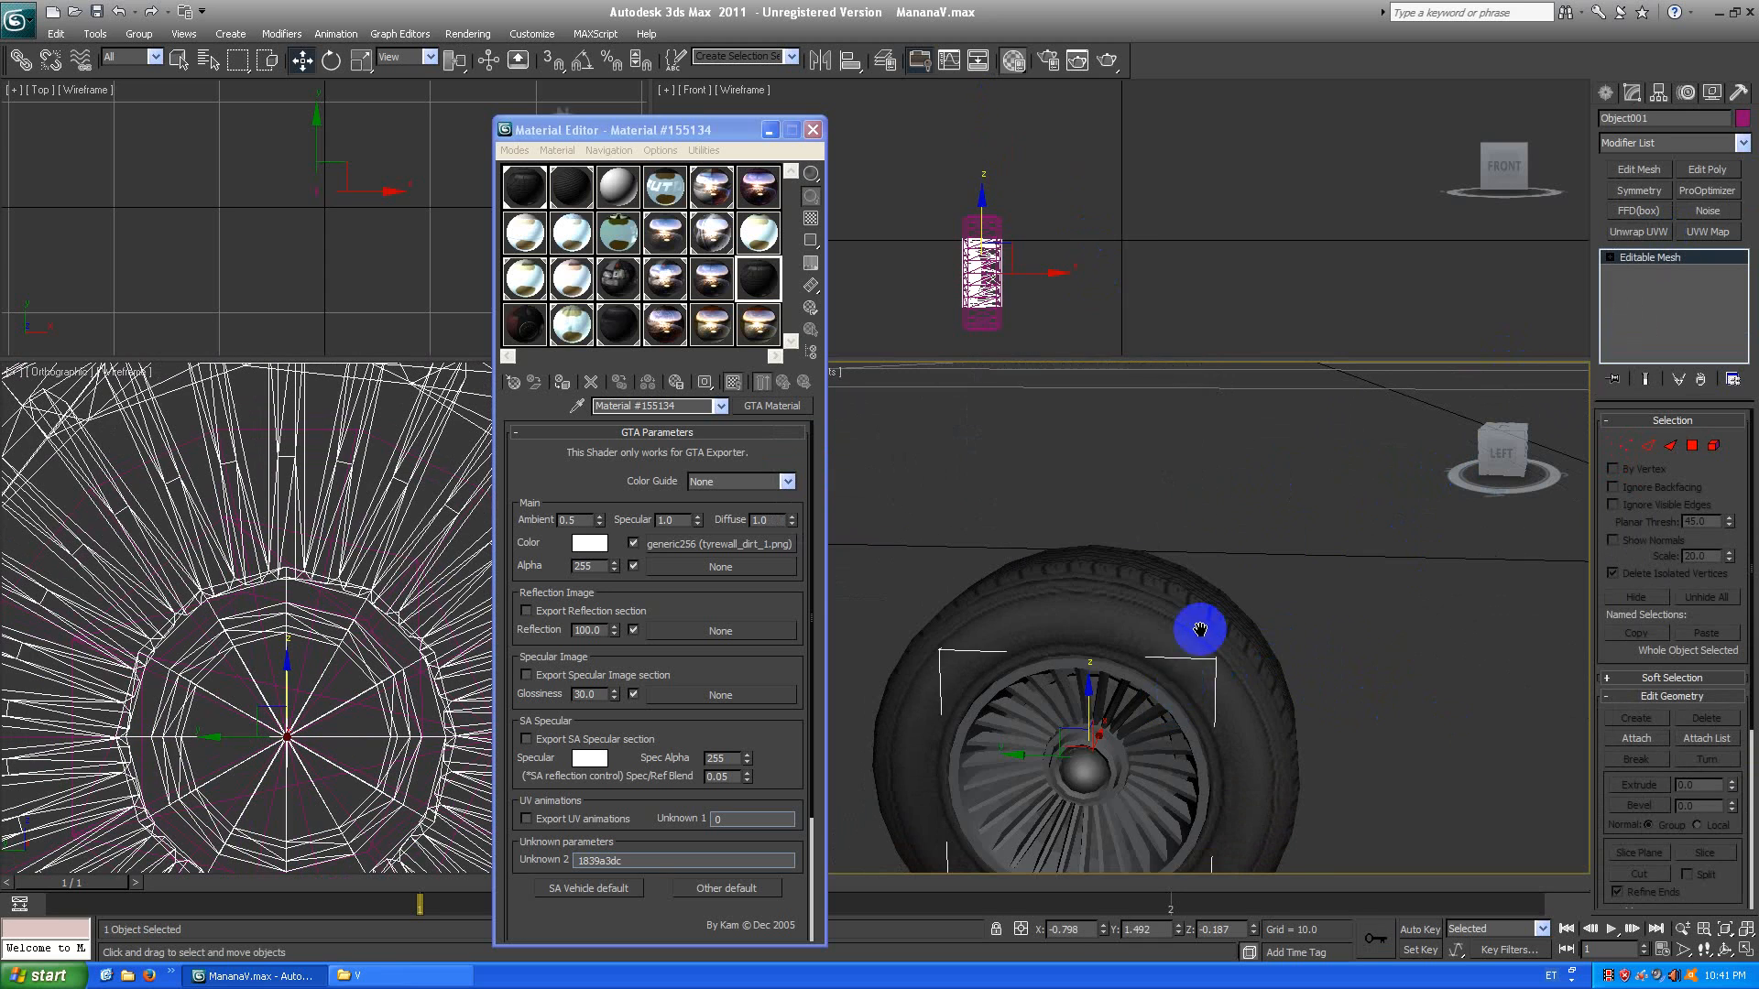
{"action": "key", "text": "z"}
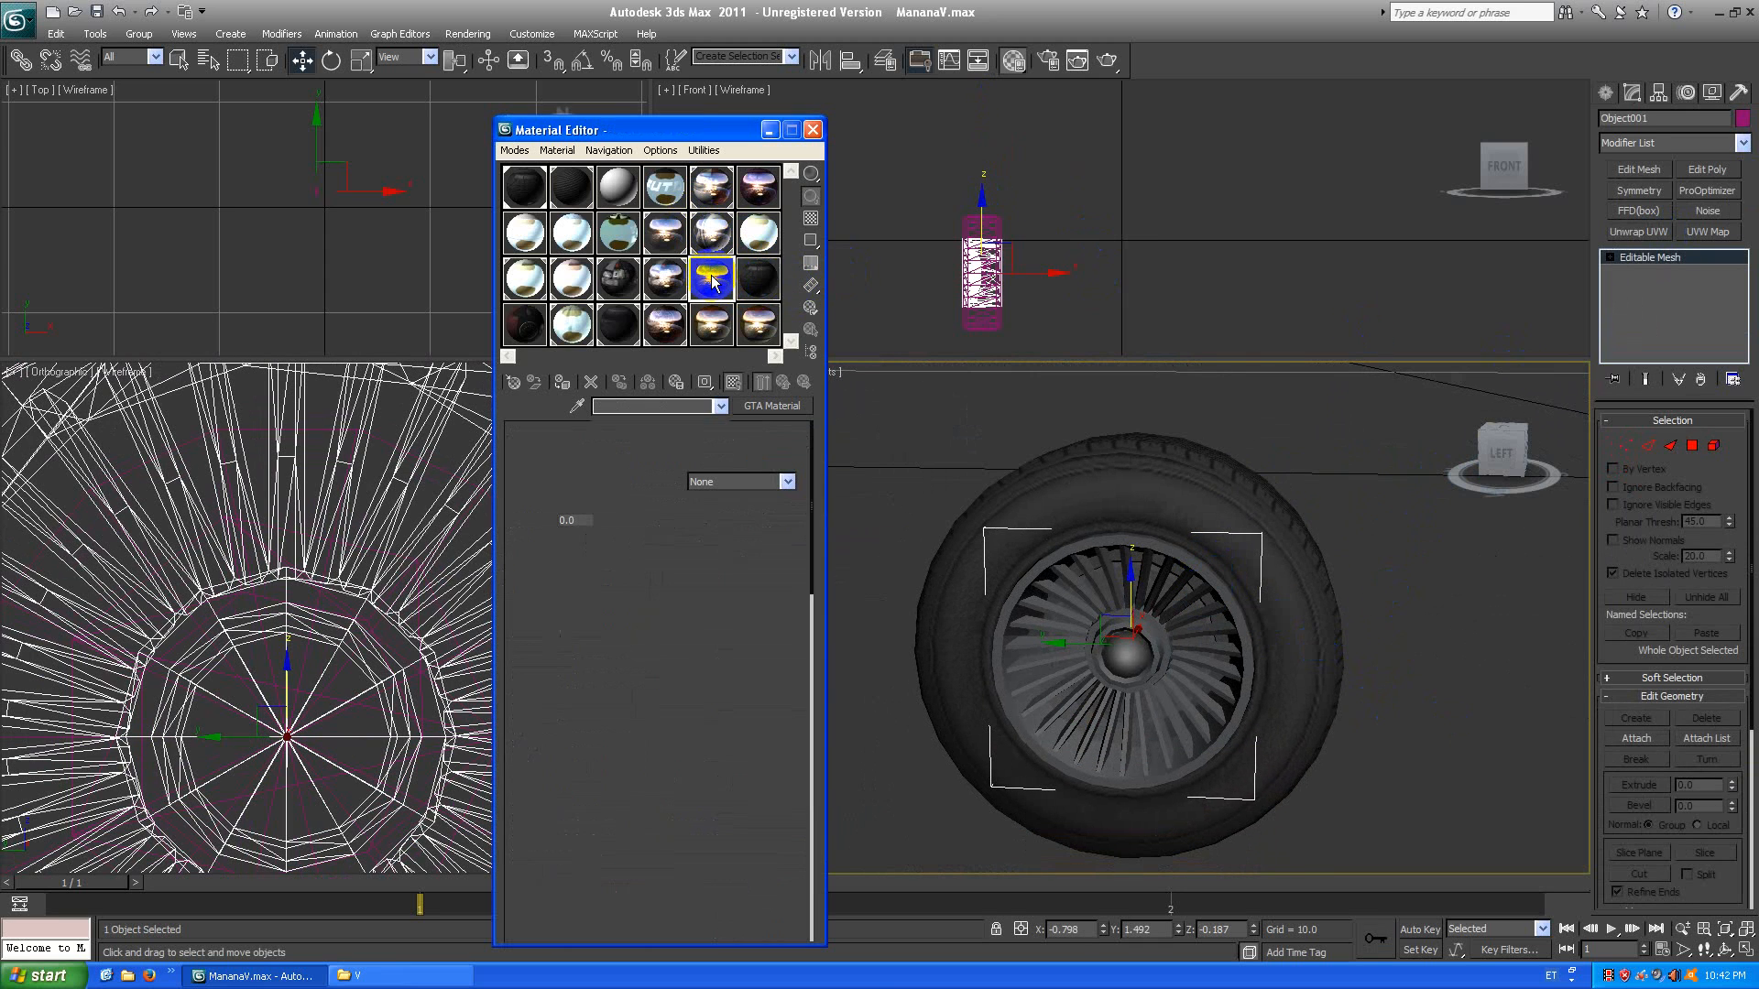
Assign the unnamed GTA material with the tyrewall_dirt_1 texture to the detached rim, naming it dasfjhdafjg, and close the material editor.
{"action": "left_click", "coordinate": [619, 331]}
{"action": "left_click", "coordinate": [619, 387]}
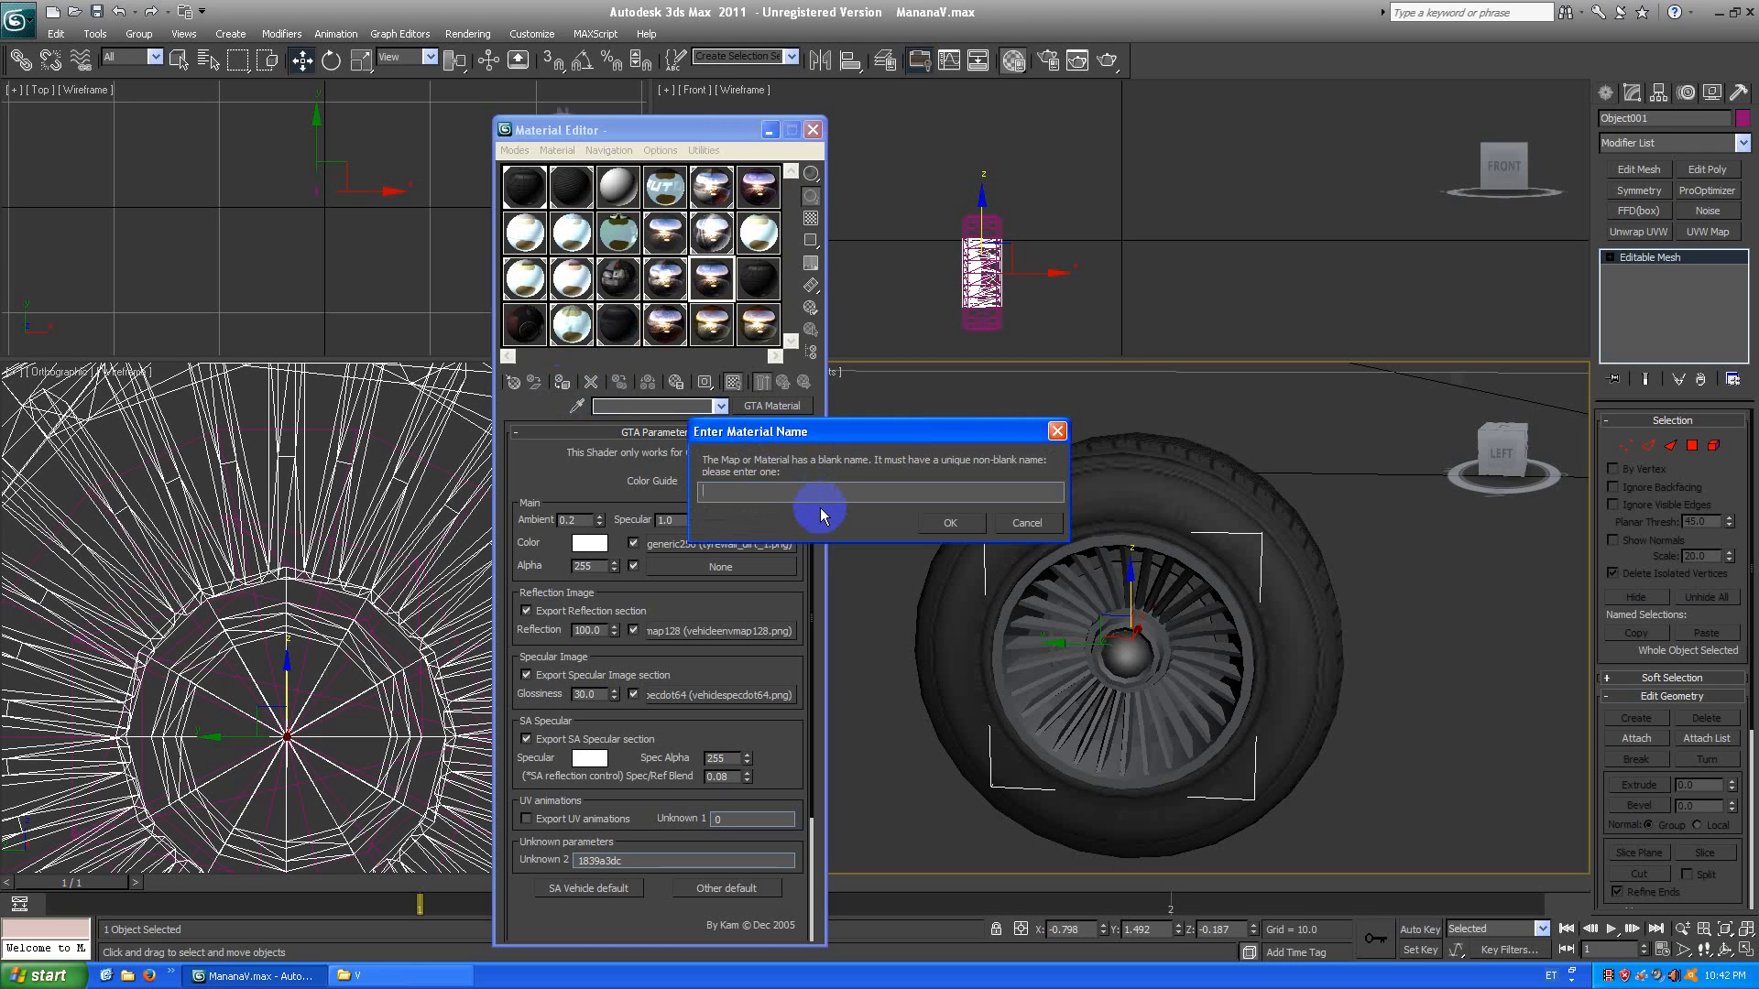
{"action": "type", "text": "dasfjhdafjg"}
{"action": "left_click", "coordinate": [957, 521]}
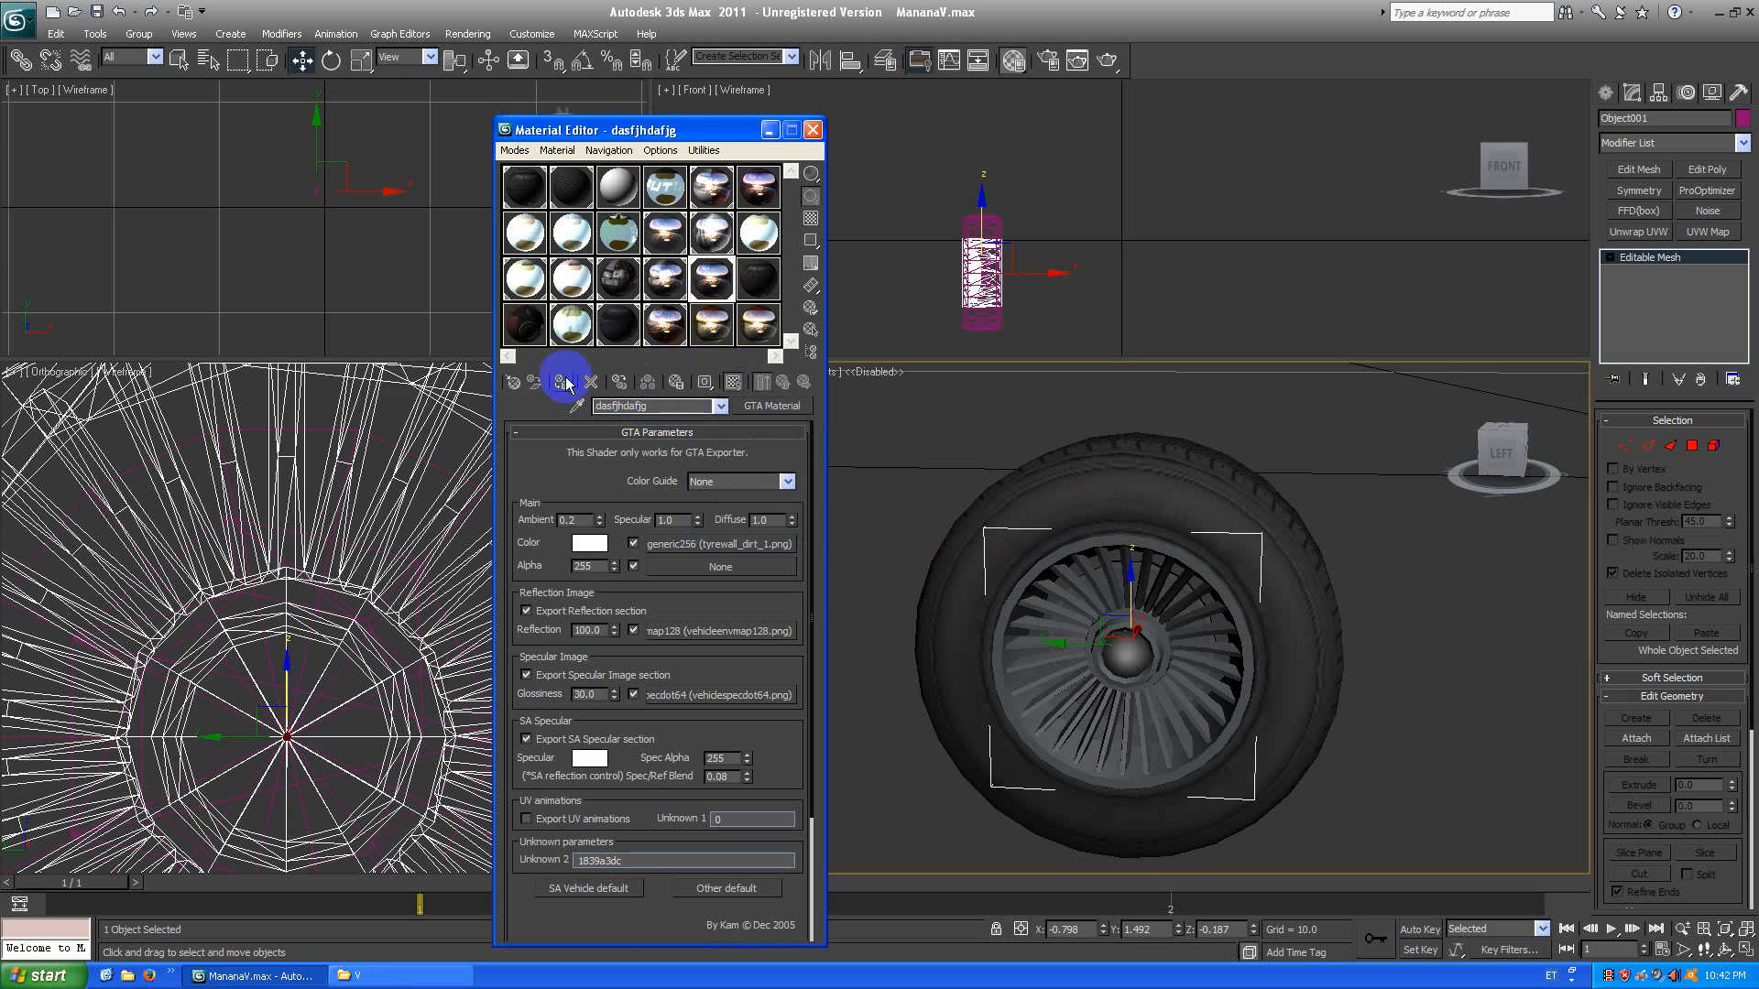
{"action": "left_click", "coordinate": [734, 382]}
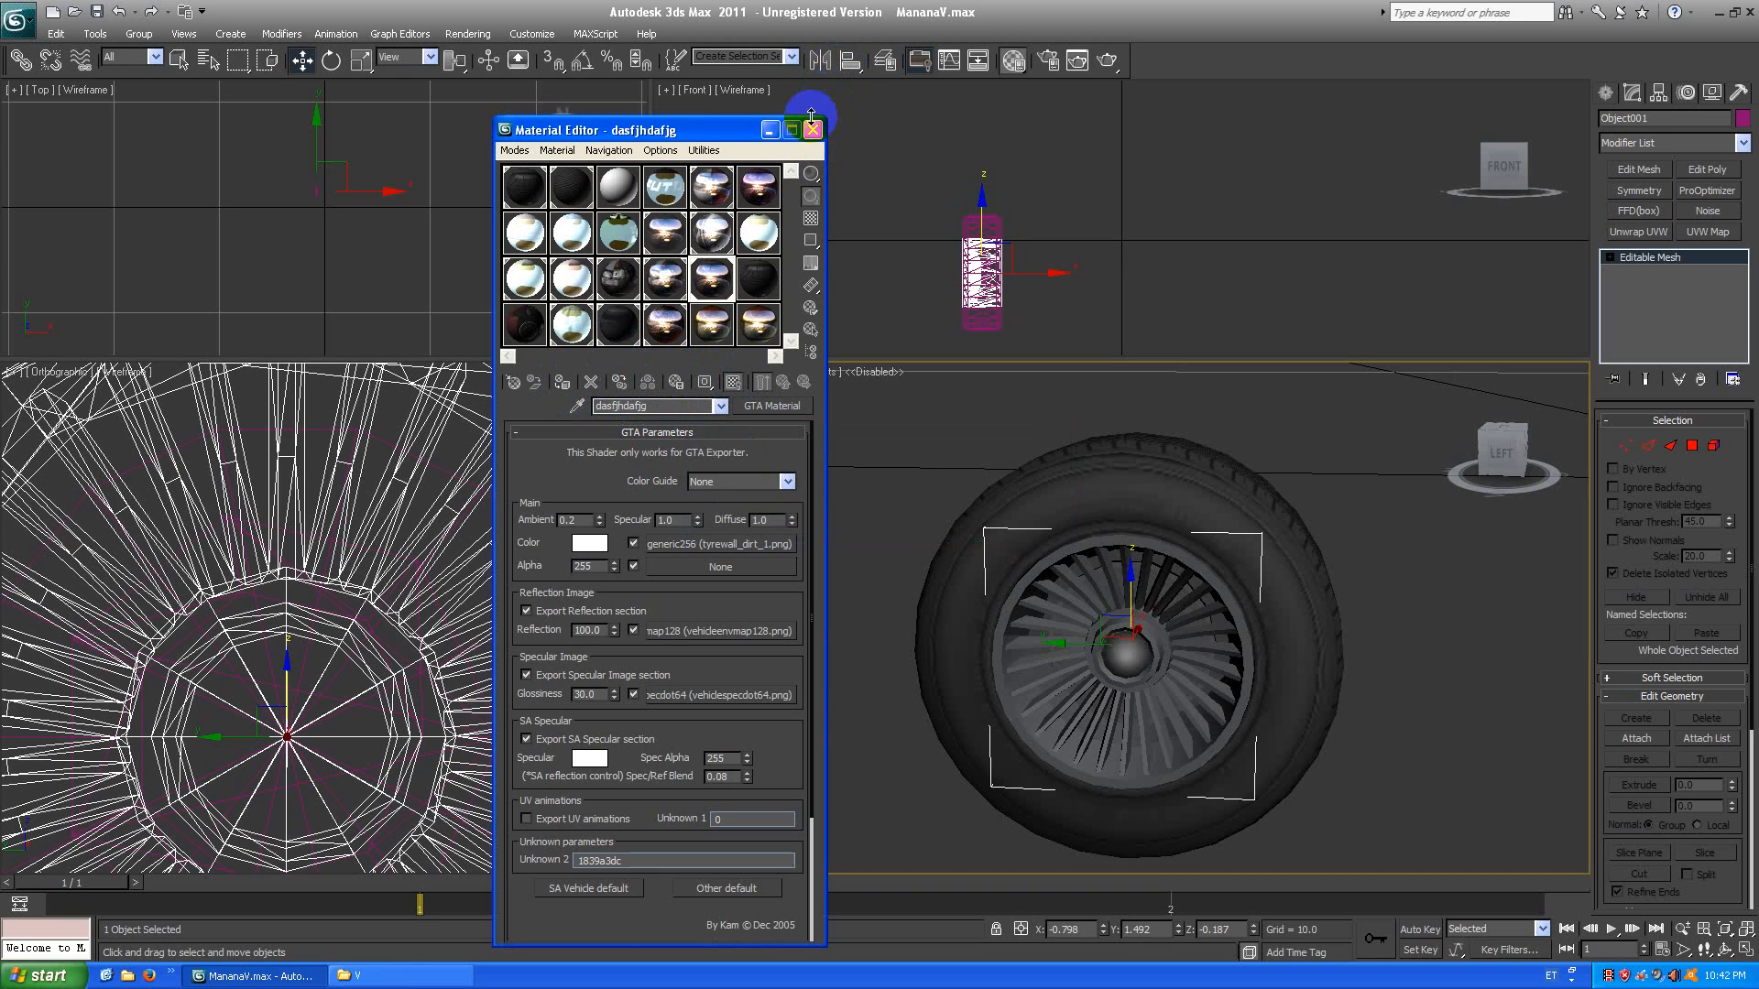
{"action": "key", "text": "m"}
Save the scene and attach the rim to the wheel_lf tyre, matching material IDs to material, and leave attach mode.
{"action": "left_click", "coordinate": [1320, 630]}
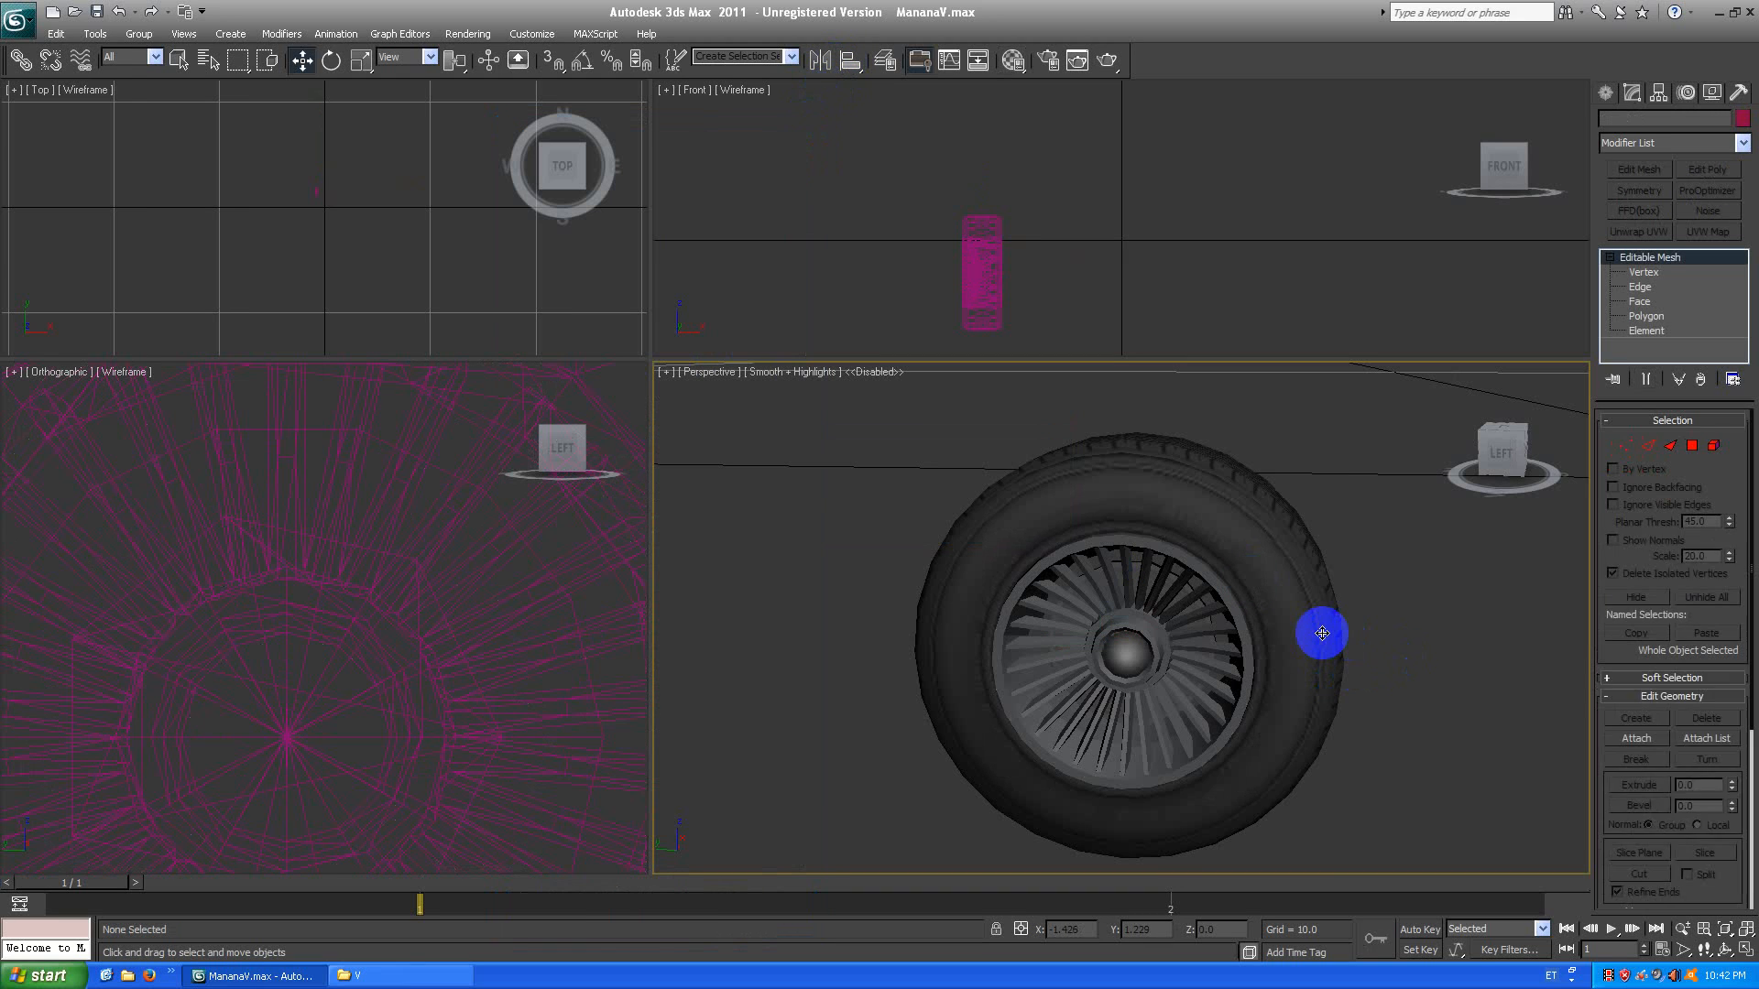
{"action": "key", "text": "ctrl+s"}
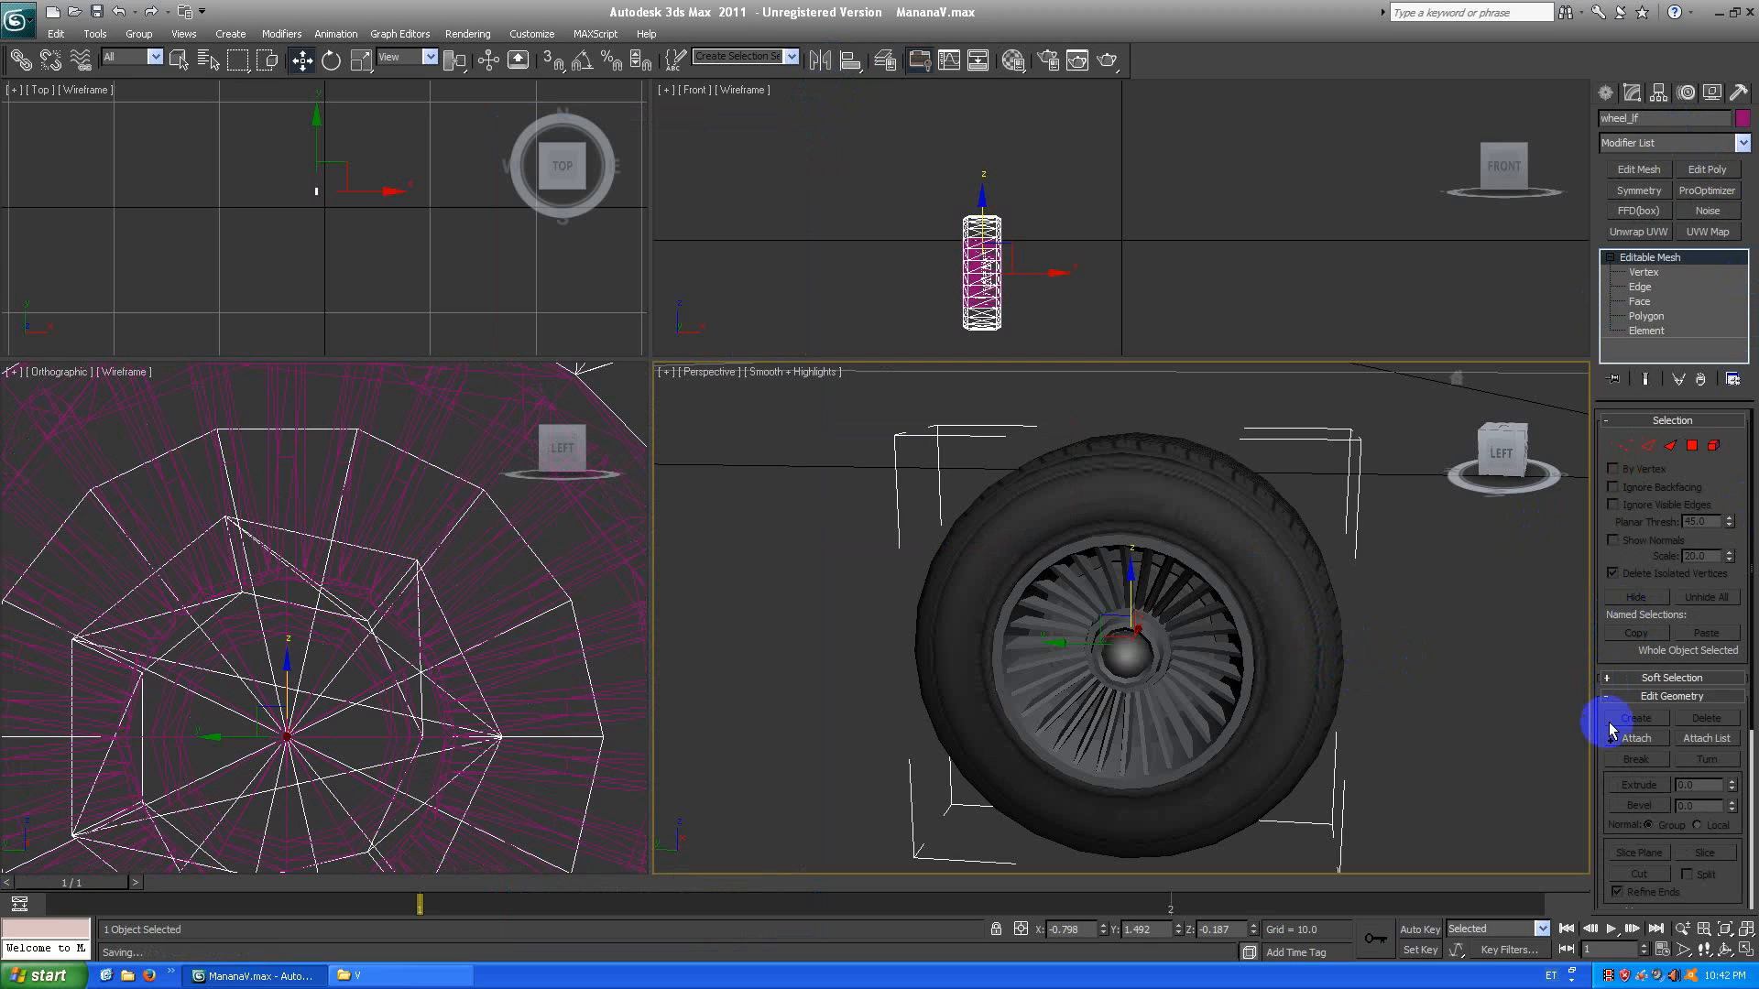
{"action": "left_click", "coordinate": [1637, 739]}
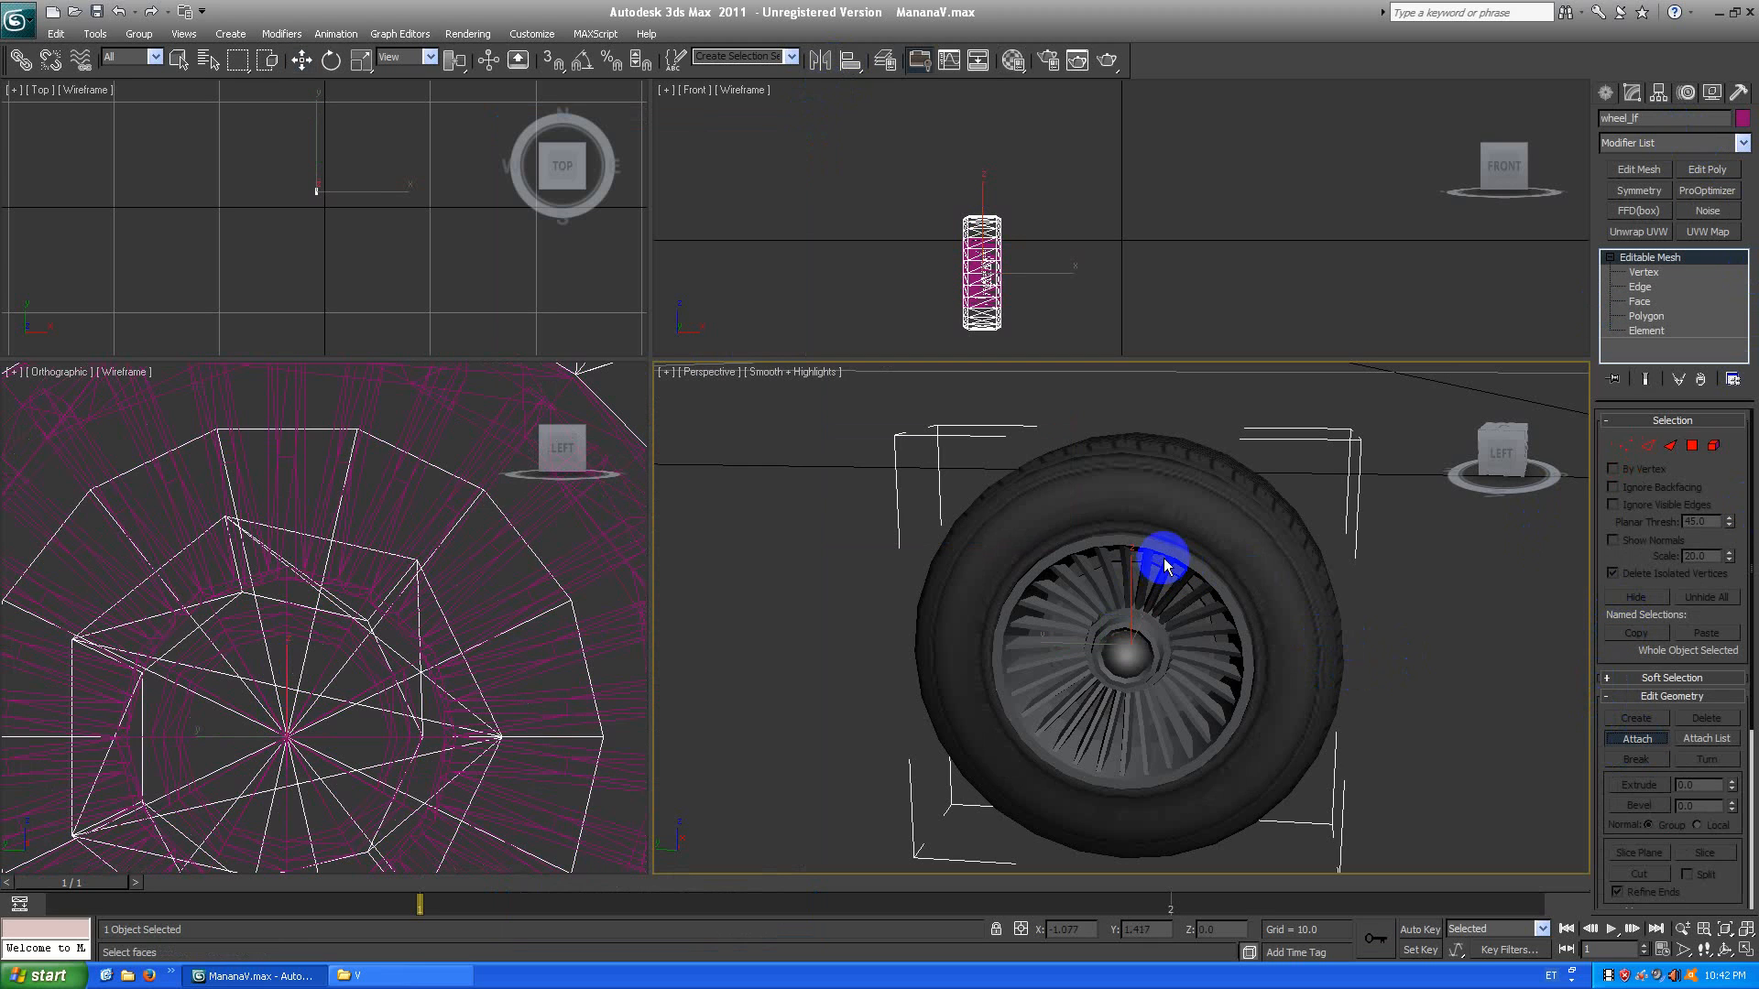
{"action": "left_click", "coordinate": [1131, 644]}
{"action": "left_click", "coordinate": [973, 466]}
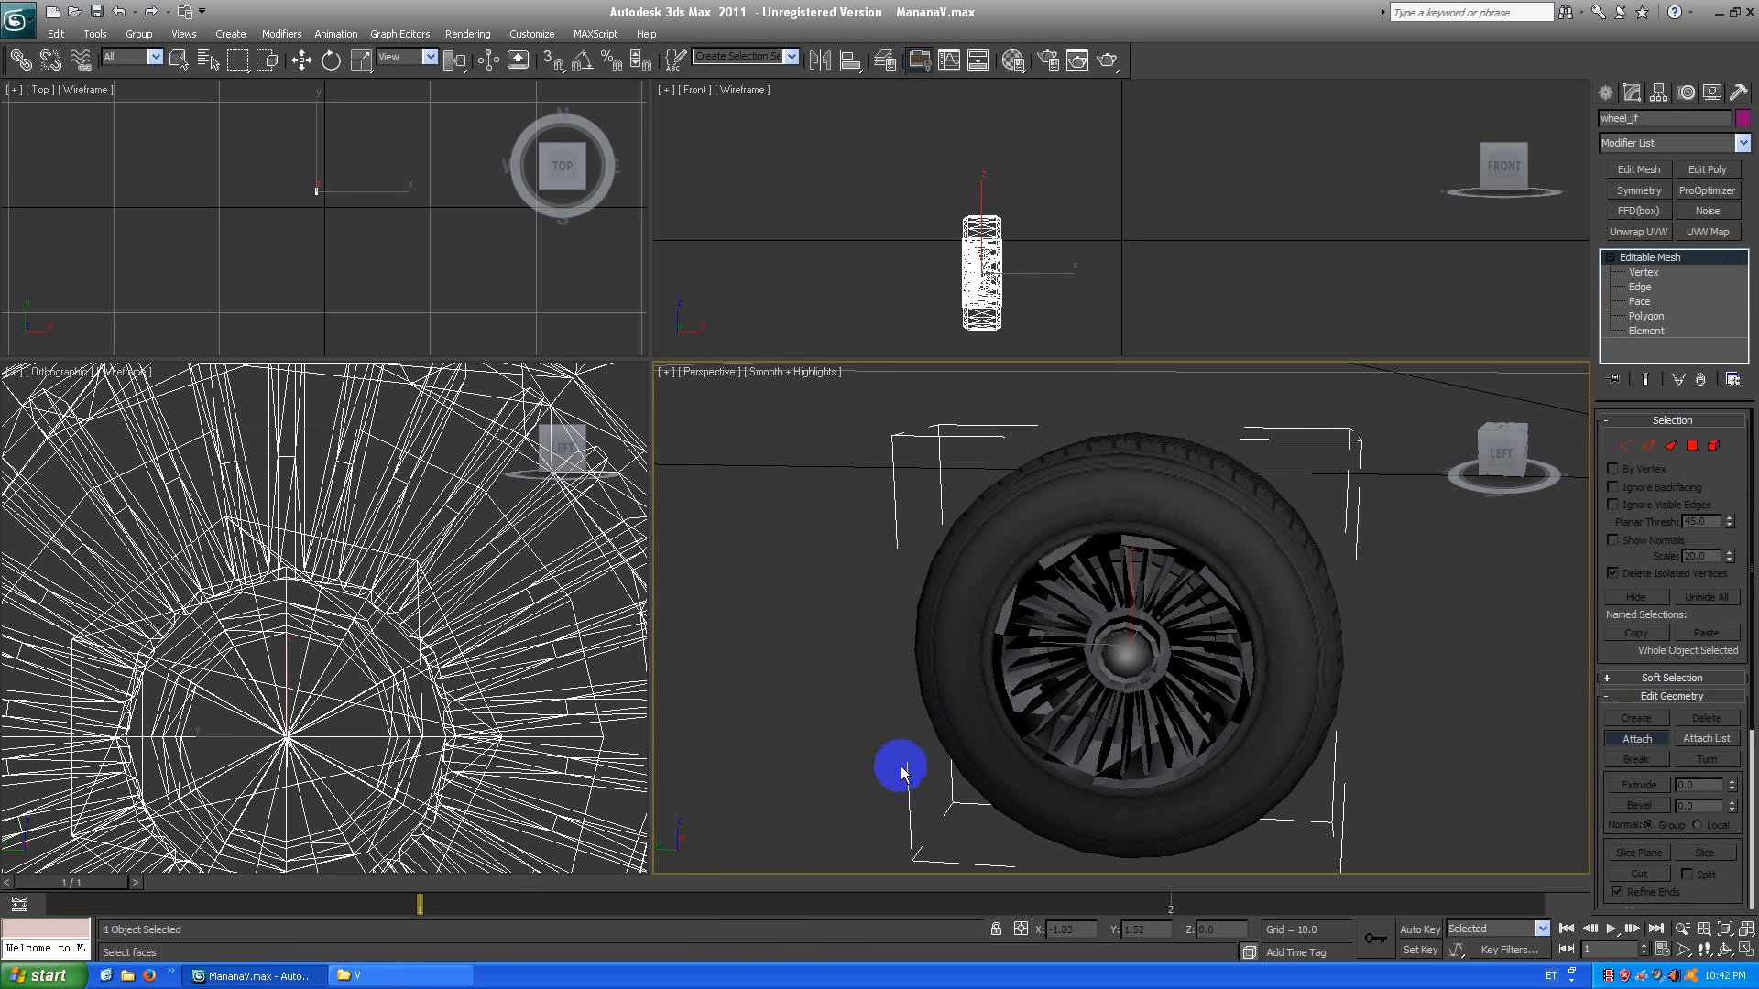
{"action": "left_click", "coordinate": [1137, 698]}
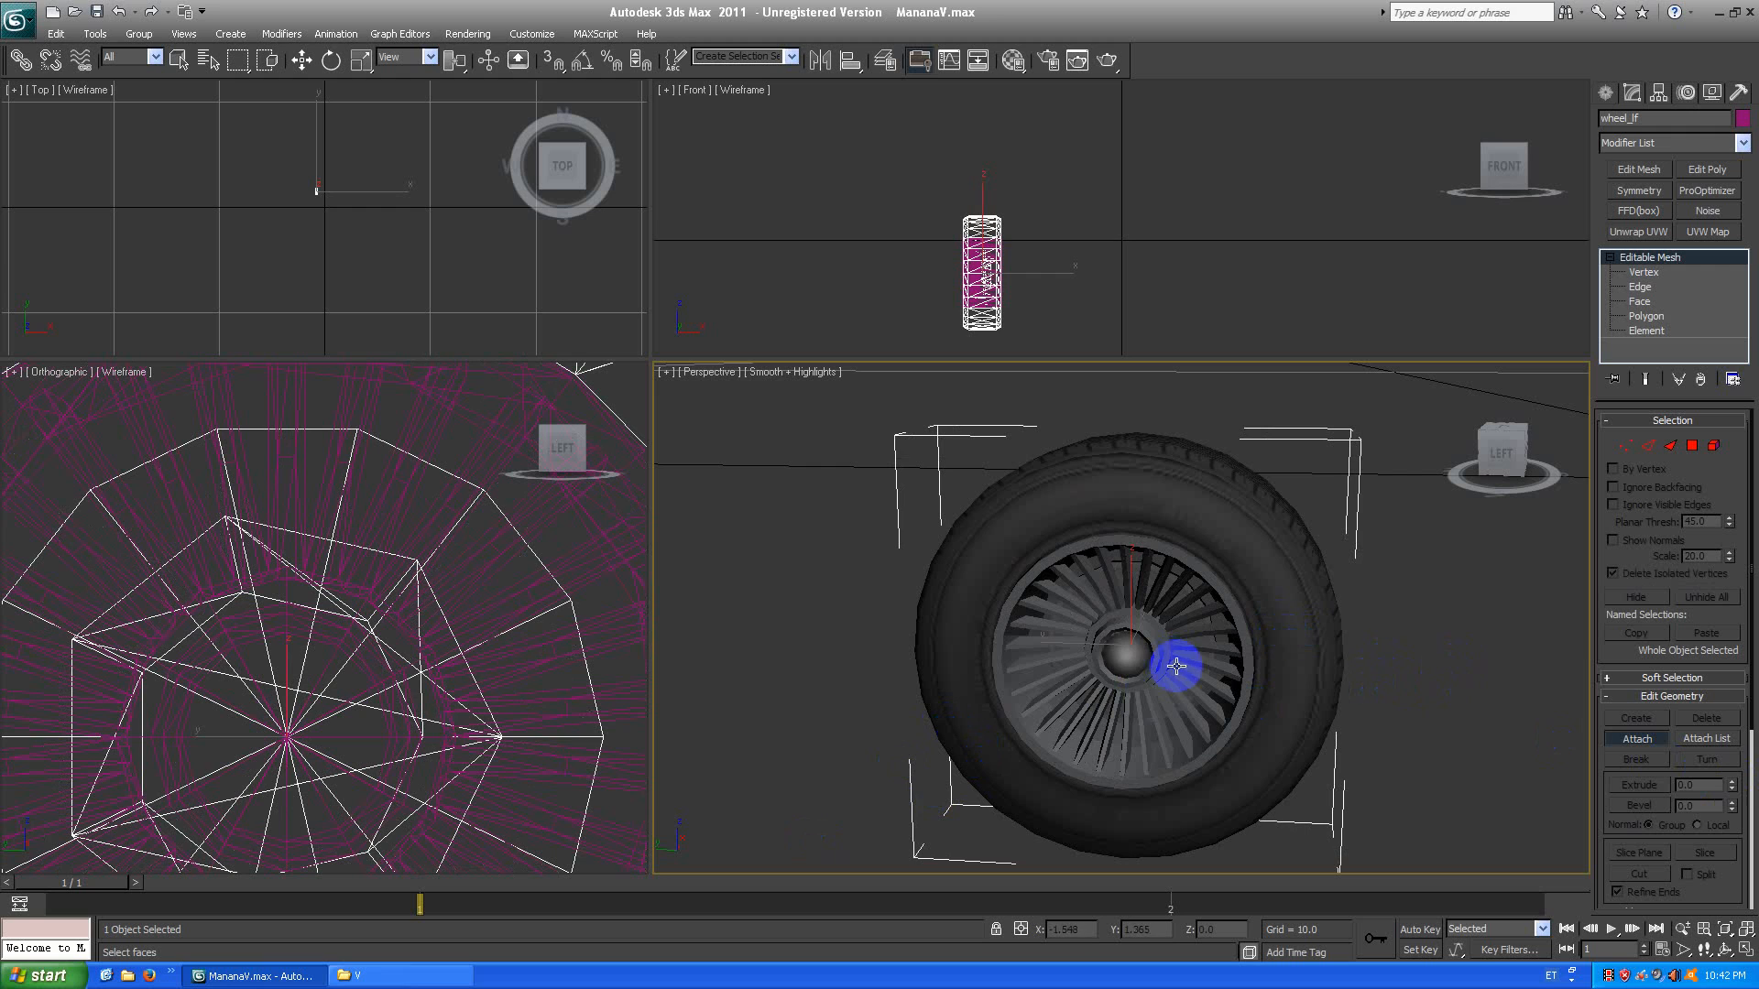
{"action": "left_click", "coordinate": [1242, 642]}
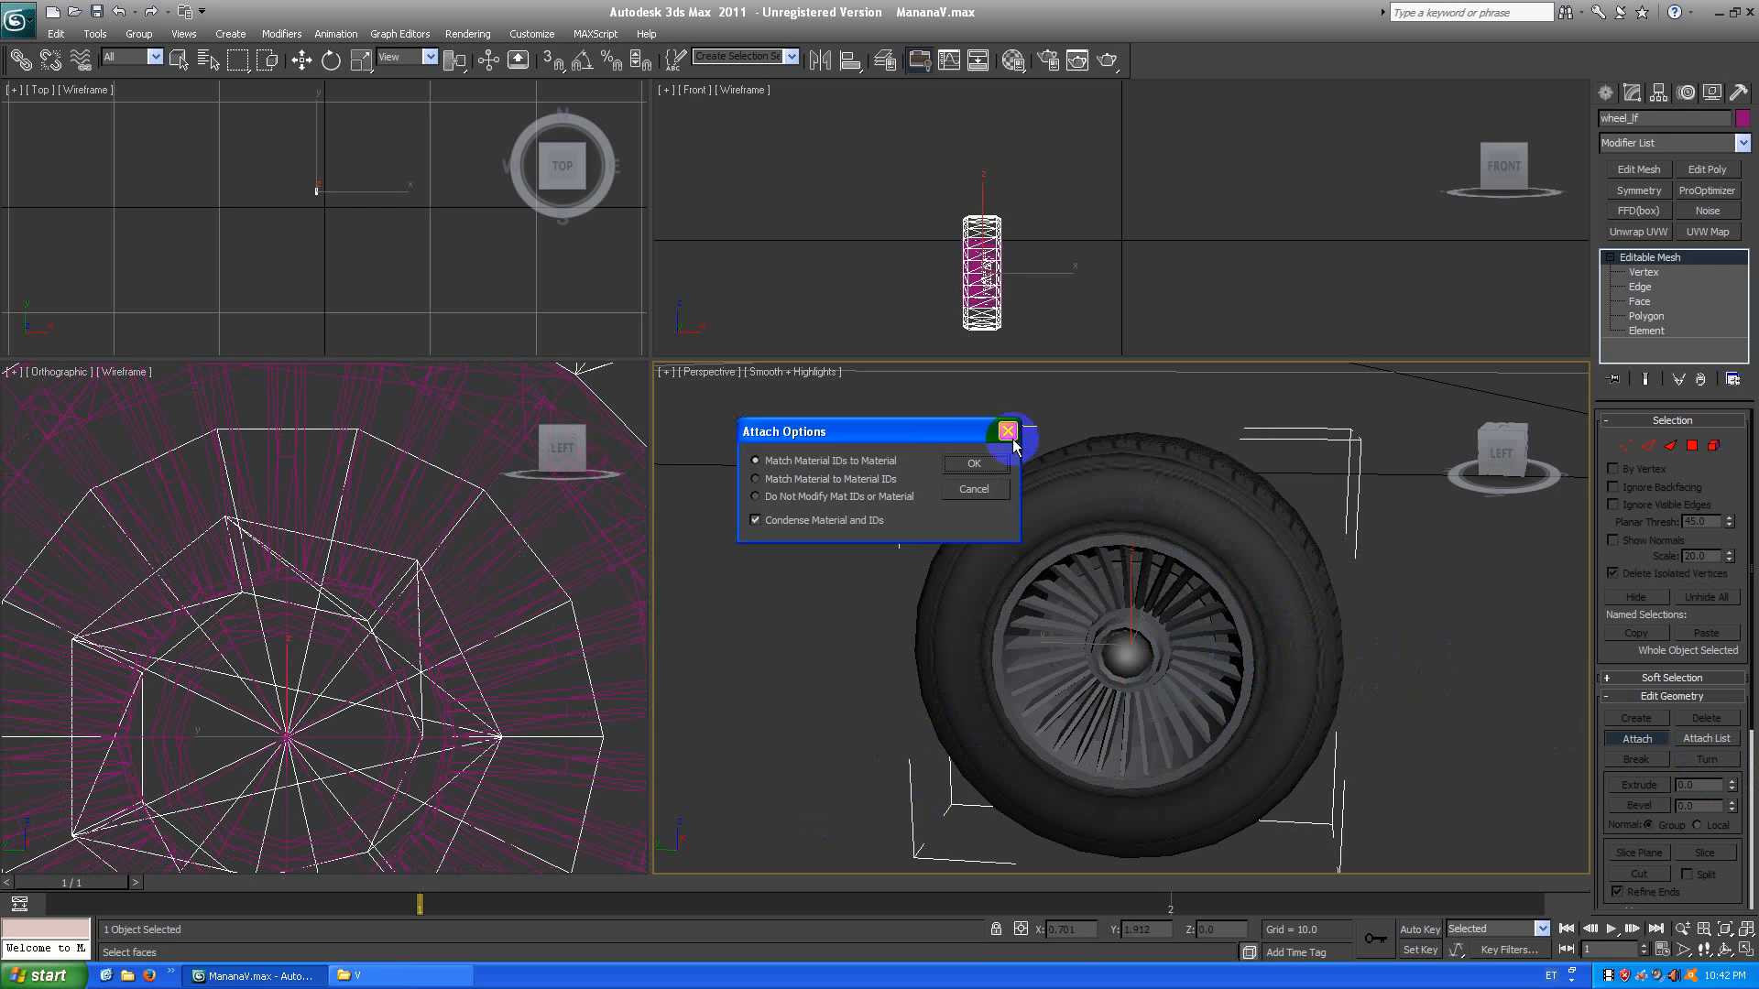
{"action": "left_click", "coordinate": [974, 464]}
{"action": "right_click", "coordinate": [1416, 595]}
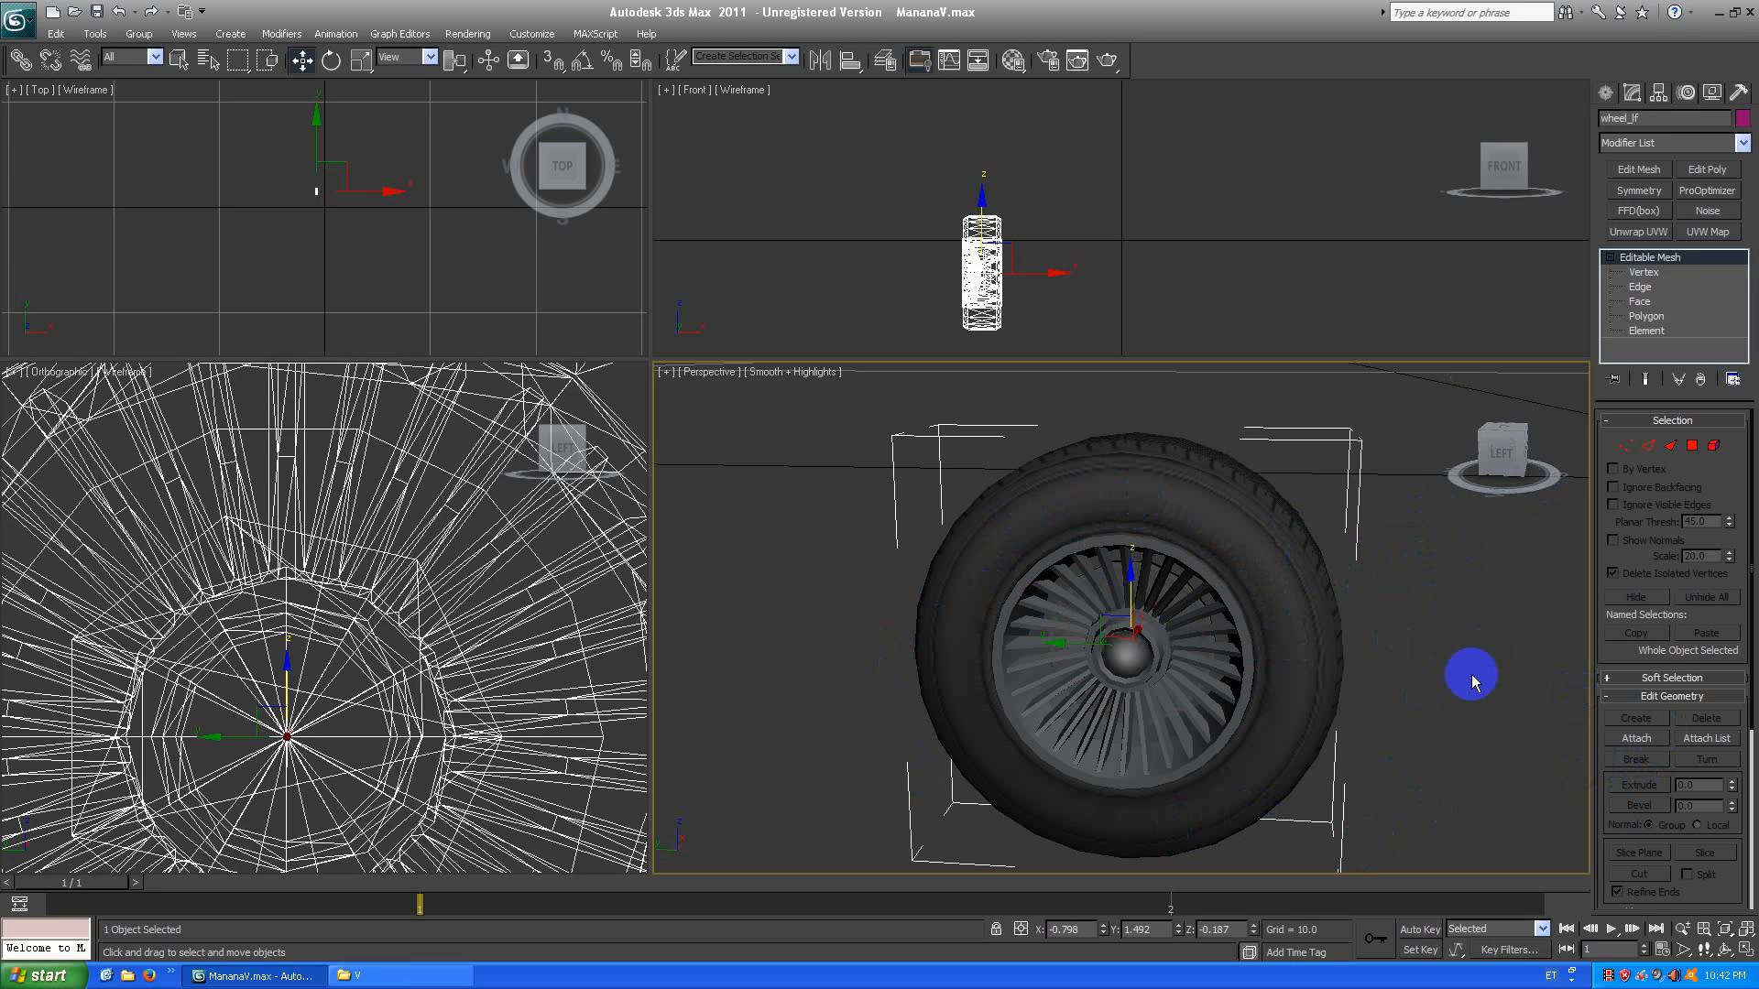
Unhide all parts of the car around the finished wheel.
{"action": "right_click", "coordinate": [1432, 614]}
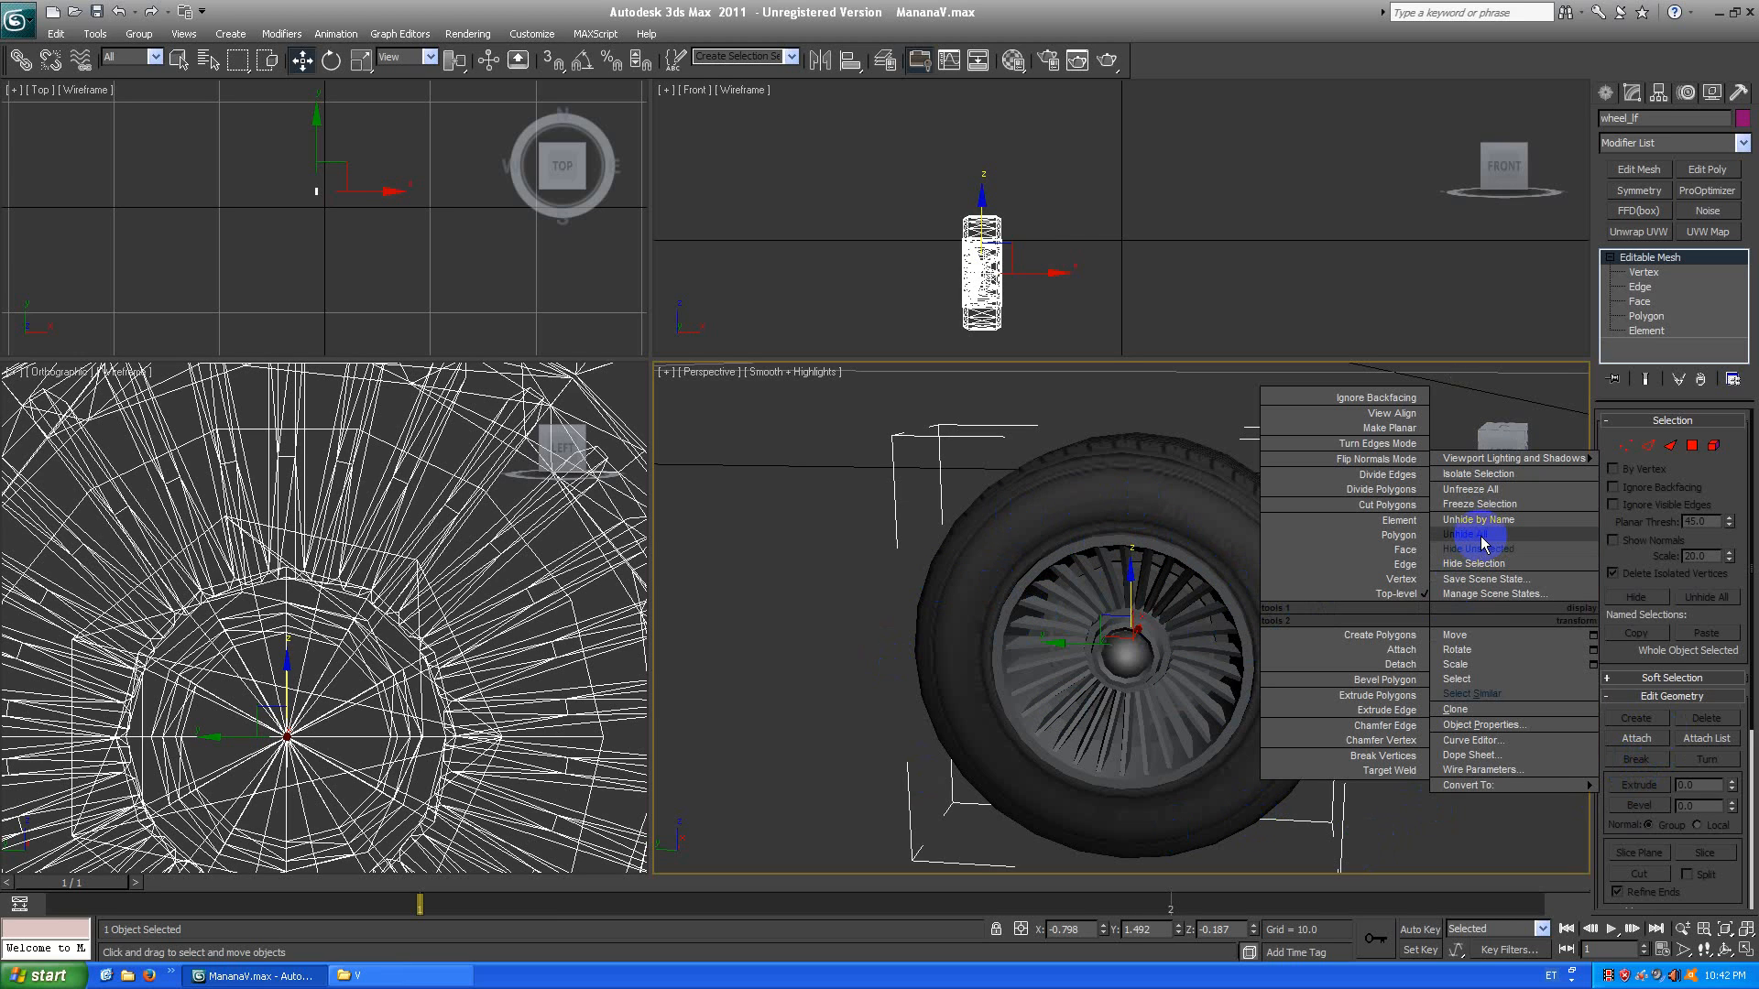
{"action": "left_click", "coordinate": [1481, 540]}
{"action": "scroll", "coordinate": [1282, 650], "scroll_direction": "down", "scroll_amount": 5}
{"action": "middle_click_drag", "start_coordinate": [1444, 634], "coordinate": [1366, 656]}
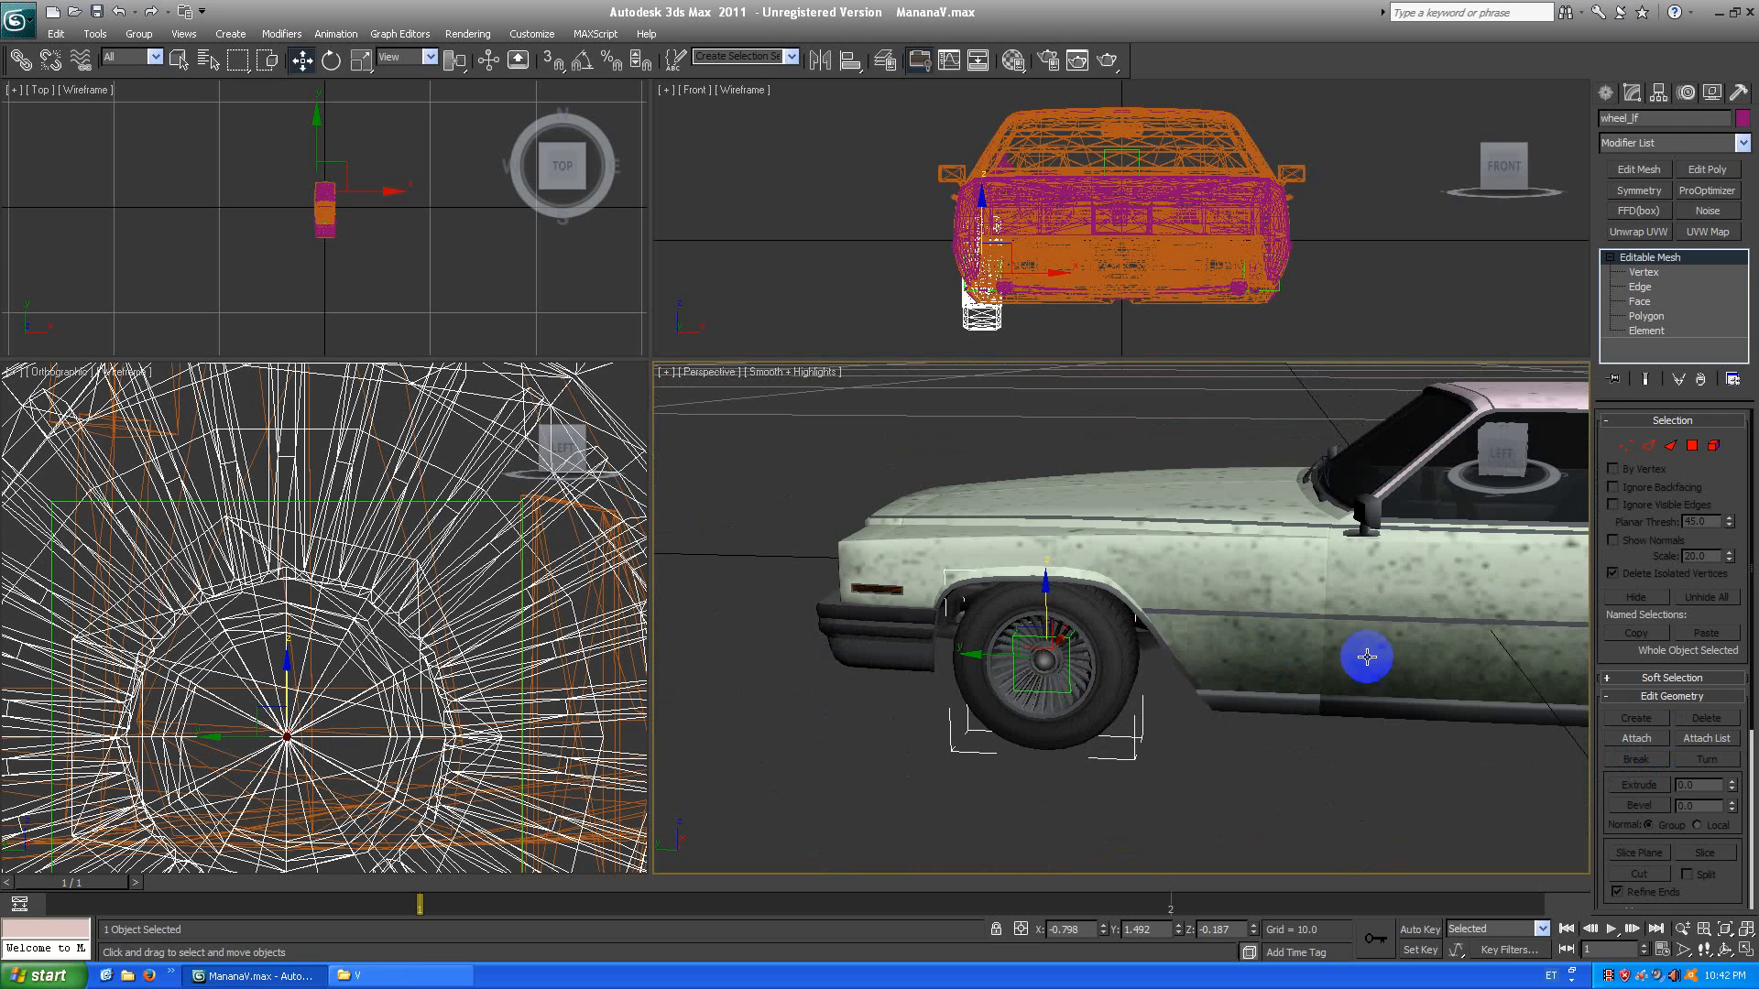
{"action": "middle_click_drag", "start_coordinate": [1381, 725], "coordinate": [1213, 742]}
{"action": "middle_click_drag", "start_coordinate": [1499, 672], "coordinate": [1303, 656]}
{"action": "scroll", "coordinate": [1303, 656], "scroll_direction": "down", "scroll_amount": 3}
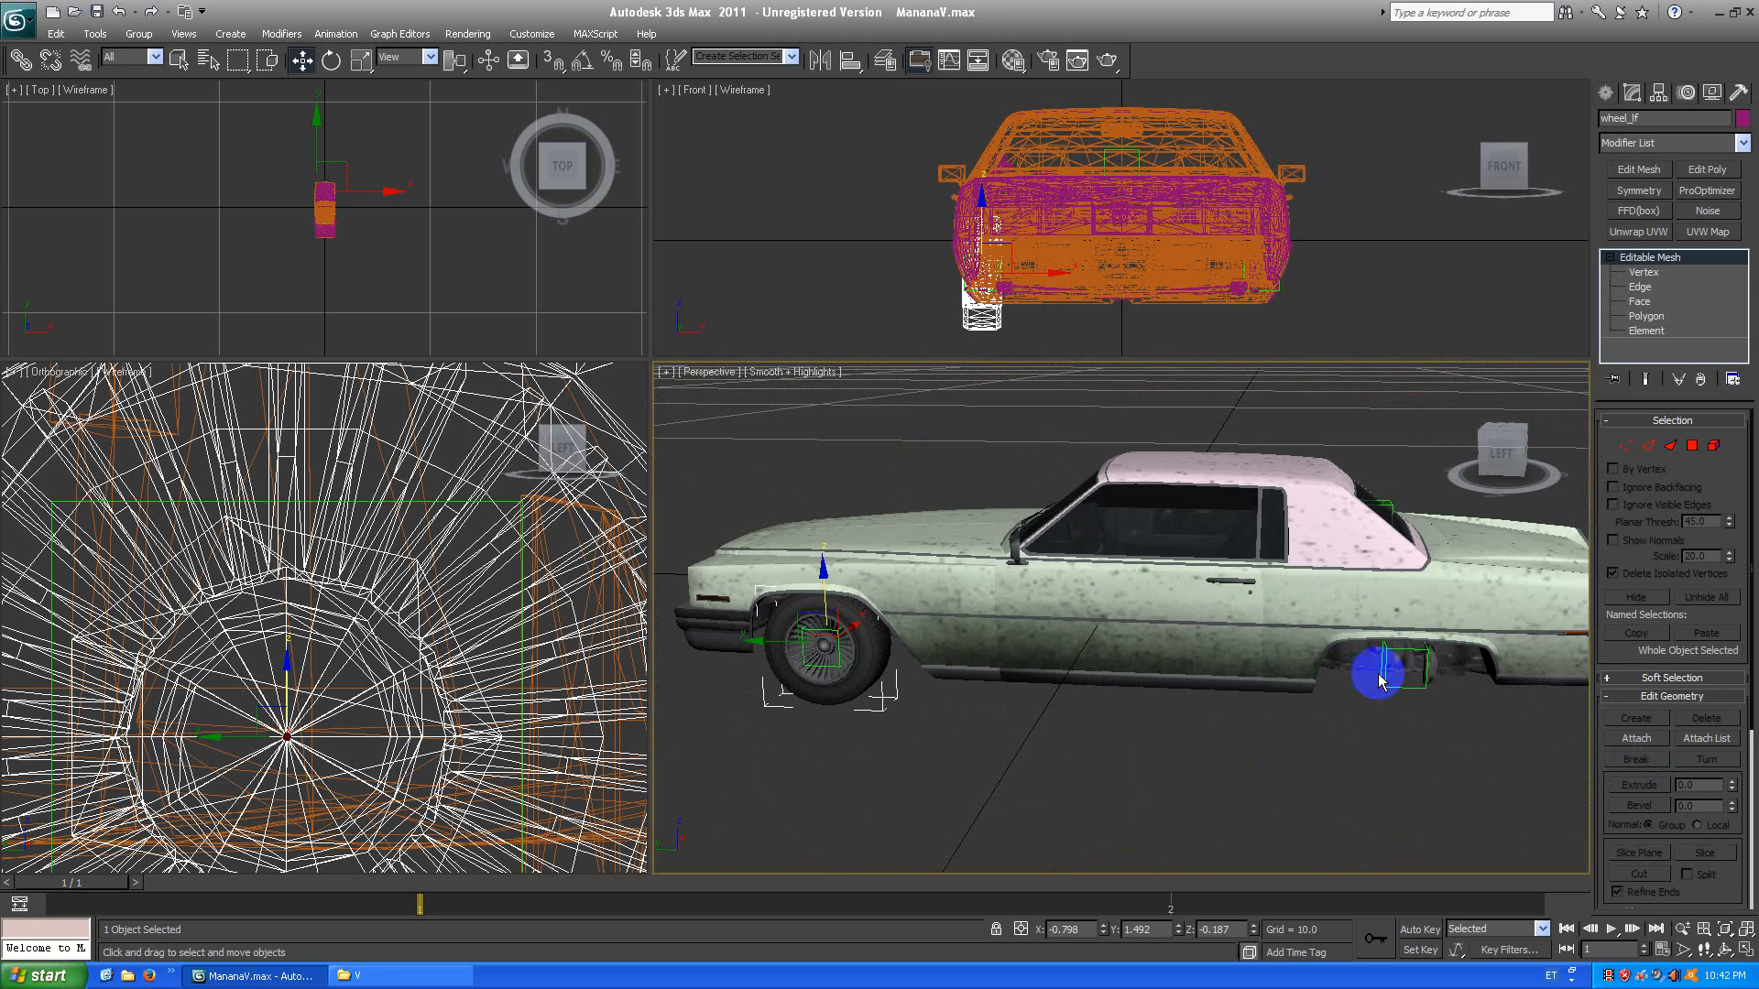
Hide everything except the exhaust object misc_a beneath the car's rear bumper and clear the selection.
{"action": "left_click_drag", "start_coordinate": [1511, 465], "coordinate": [1401, 444]}
{"action": "left_click", "coordinate": [1240, 653]}
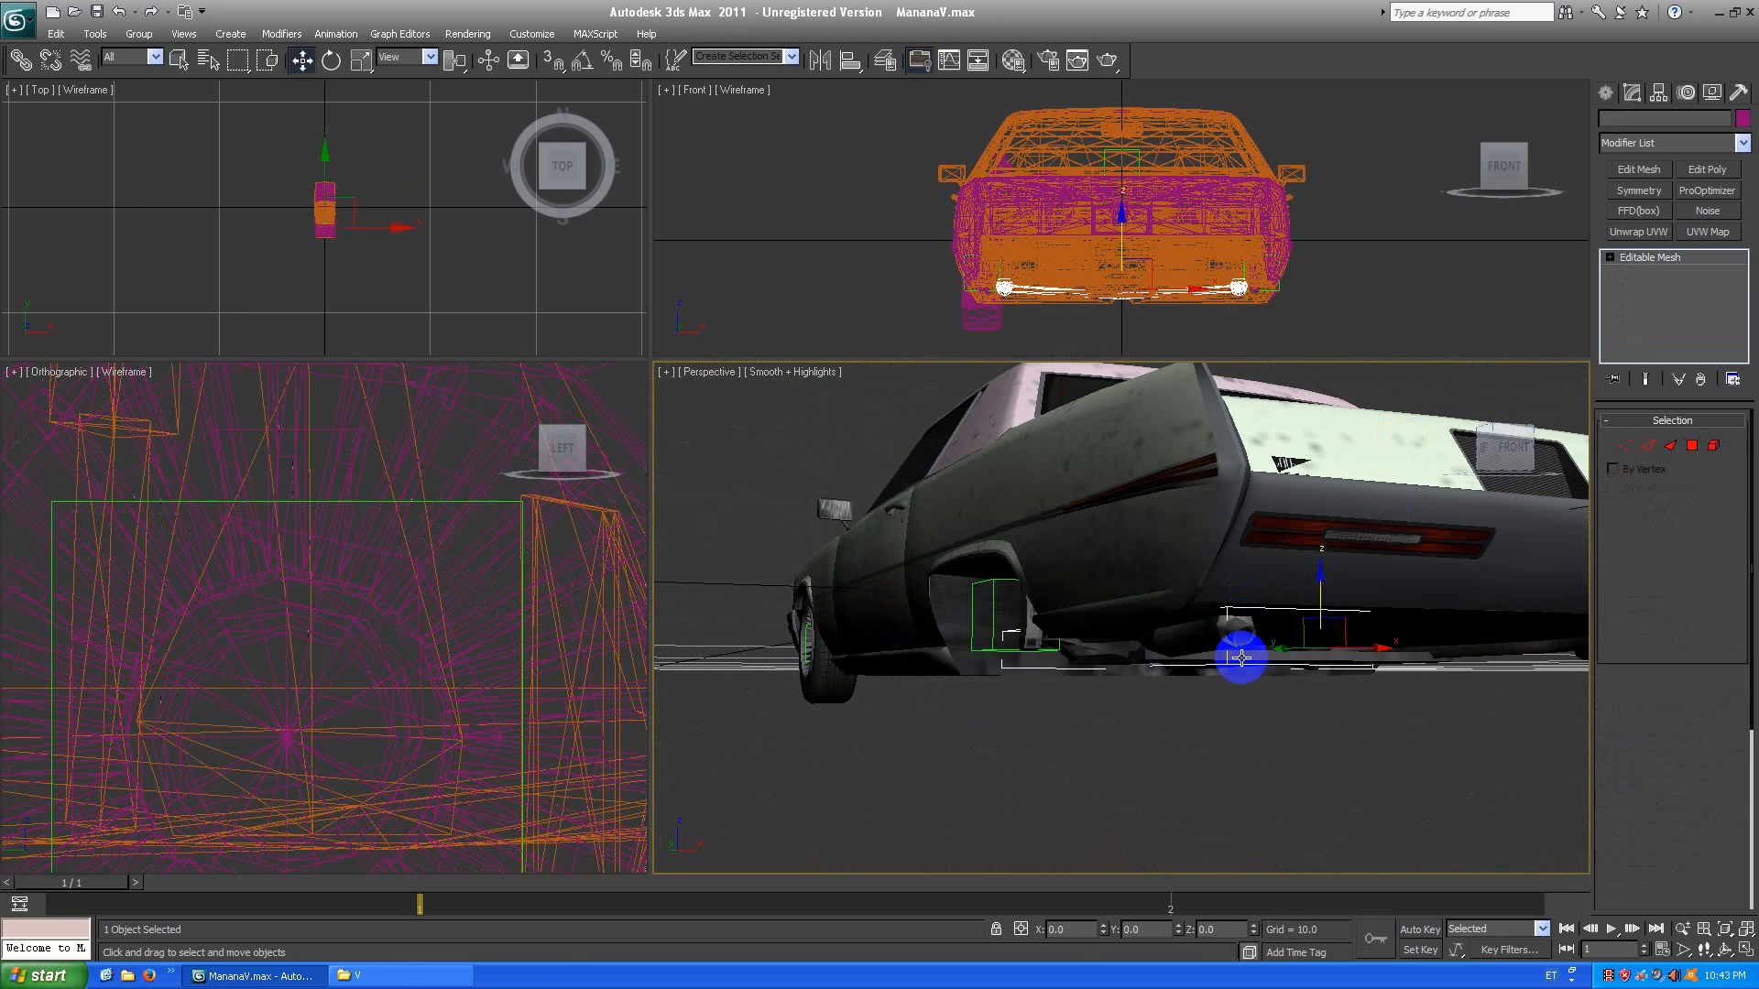
{"action": "right_click", "coordinate": [1280, 701]}
{"action": "left_click", "coordinate": [1365, 638]}
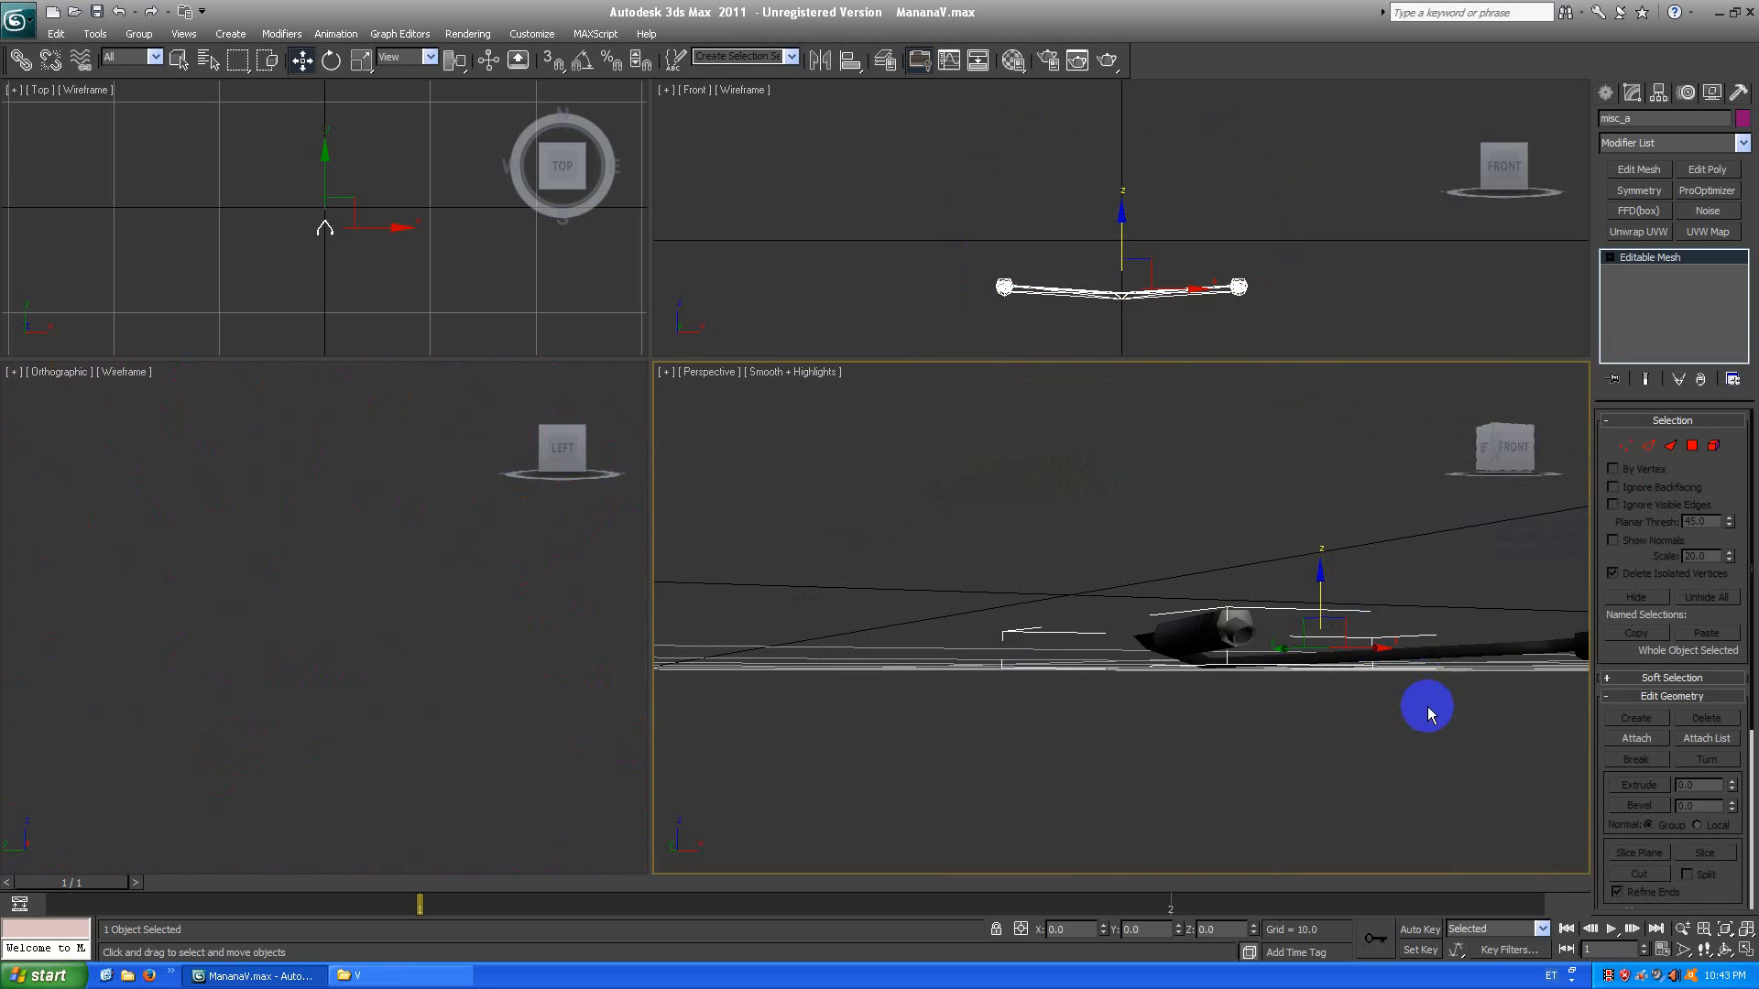
{"action": "left_click", "coordinate": [1426, 706]}
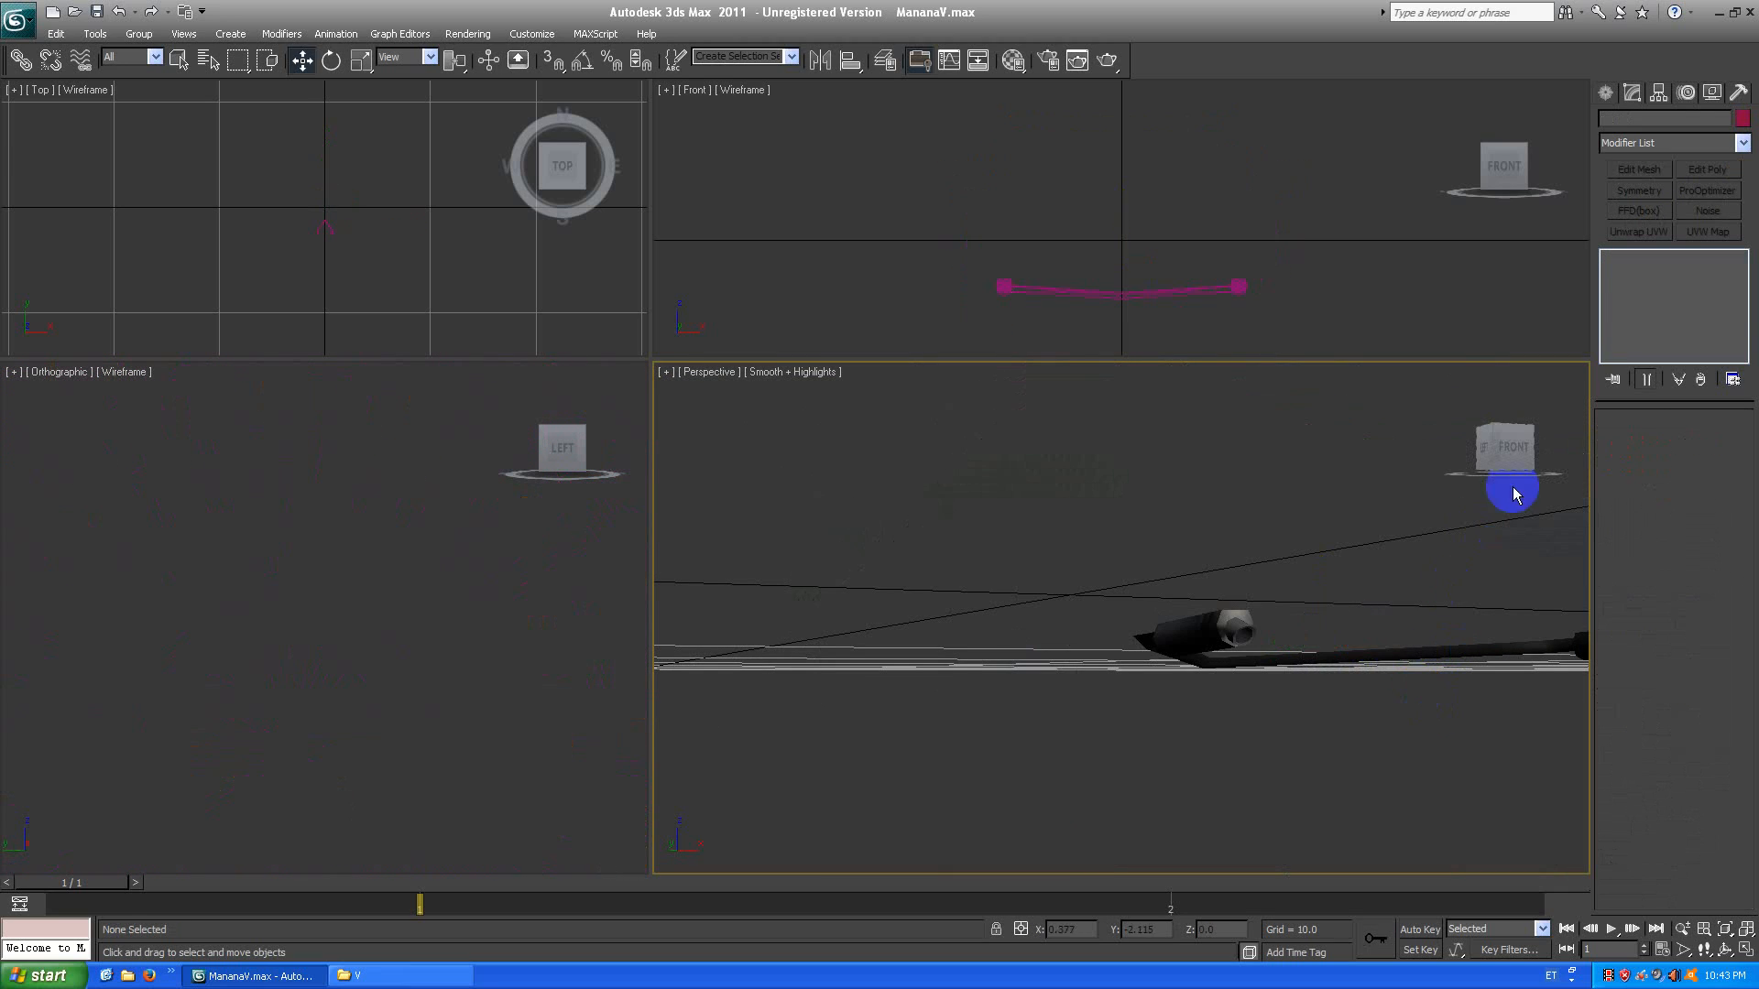
Select the exhaust misc_a, enter its element level and pick the element at one tailpipe's tip.
{"action": "left_click", "coordinate": [1207, 618]}
{"action": "left_click", "coordinate": [1616, 266]}
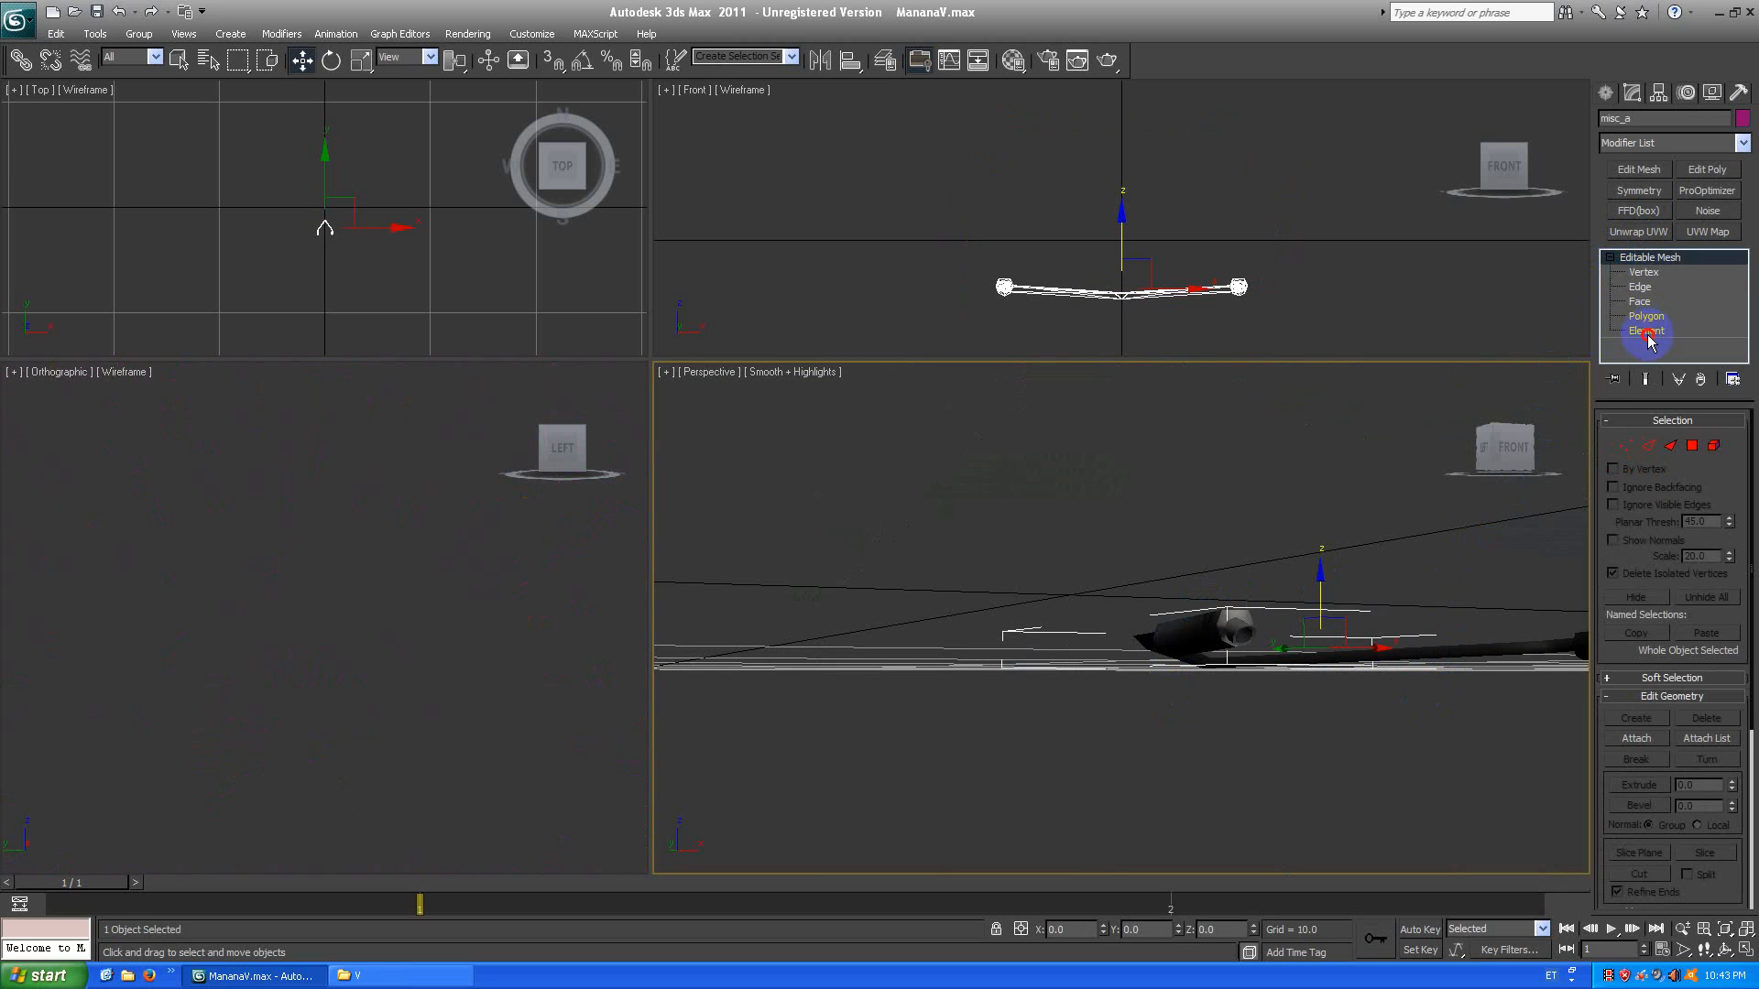
{"action": "left_click", "coordinate": [1646, 331]}
{"action": "left_click", "coordinate": [1250, 629]}
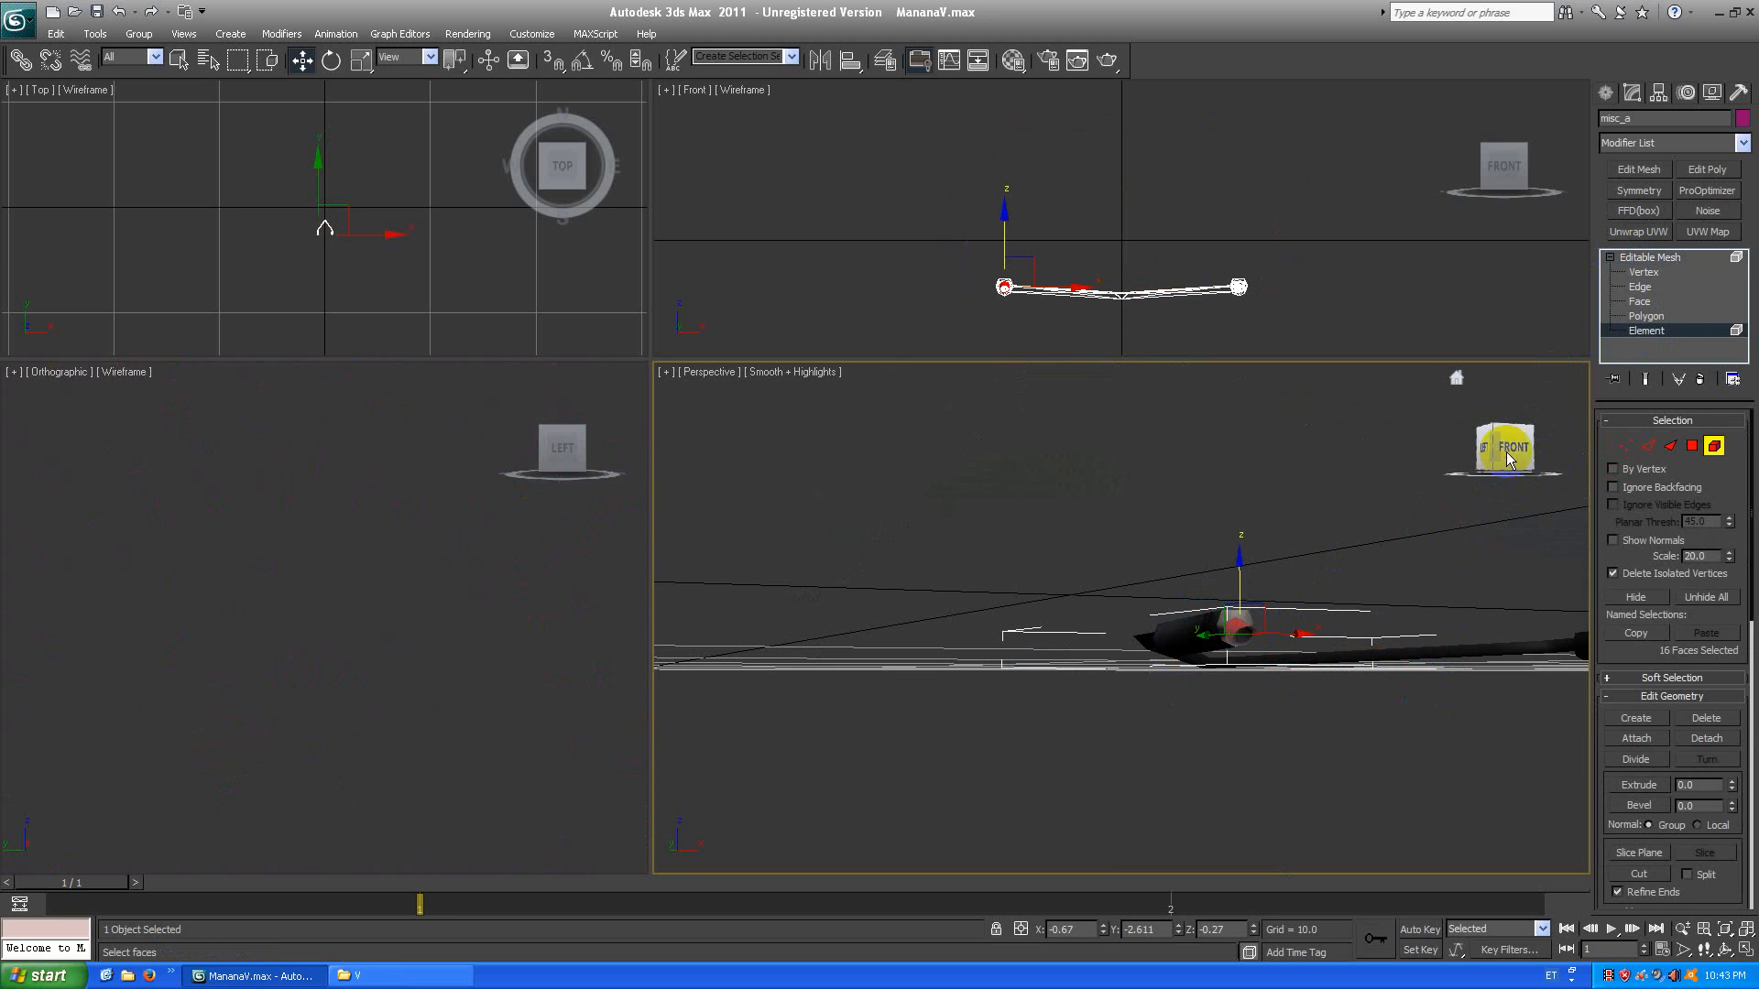
Select the tip elements of both tailpipes together in the side view.
{"action": "left_click_drag", "start_coordinate": [1509, 451], "coordinate": [1467, 434]}
{"action": "scroll", "coordinate": [456, 693], "scroll_direction": "down", "scroll_amount": 3}
{"action": "scroll", "coordinate": [483, 698], "scroll_direction": "down", "scroll_amount": 2}
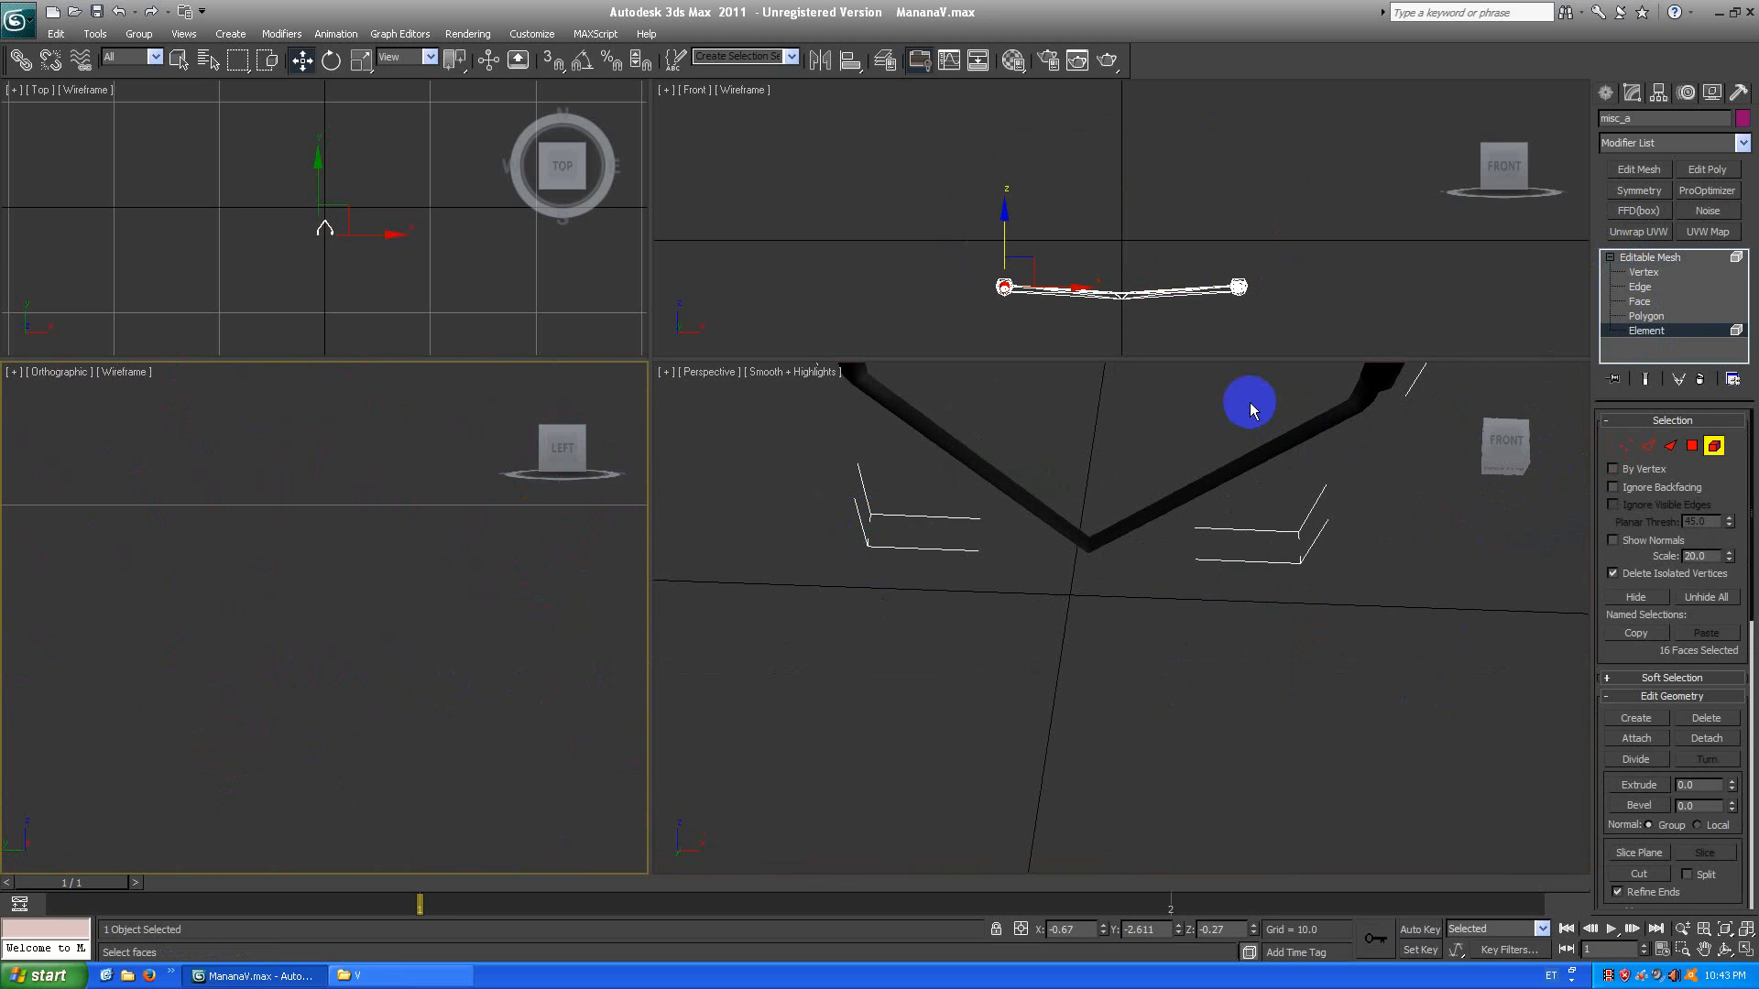
{"action": "middle_click_drag", "start_coordinate": [1249, 404], "coordinate": [1240, 546]}
{"action": "scroll", "coordinate": [550, 656], "scroll_direction": "down", "scroll_amount": 1}
{"action": "scroll", "coordinate": [541, 678], "scroll_direction": "down", "scroll_amount": 5}
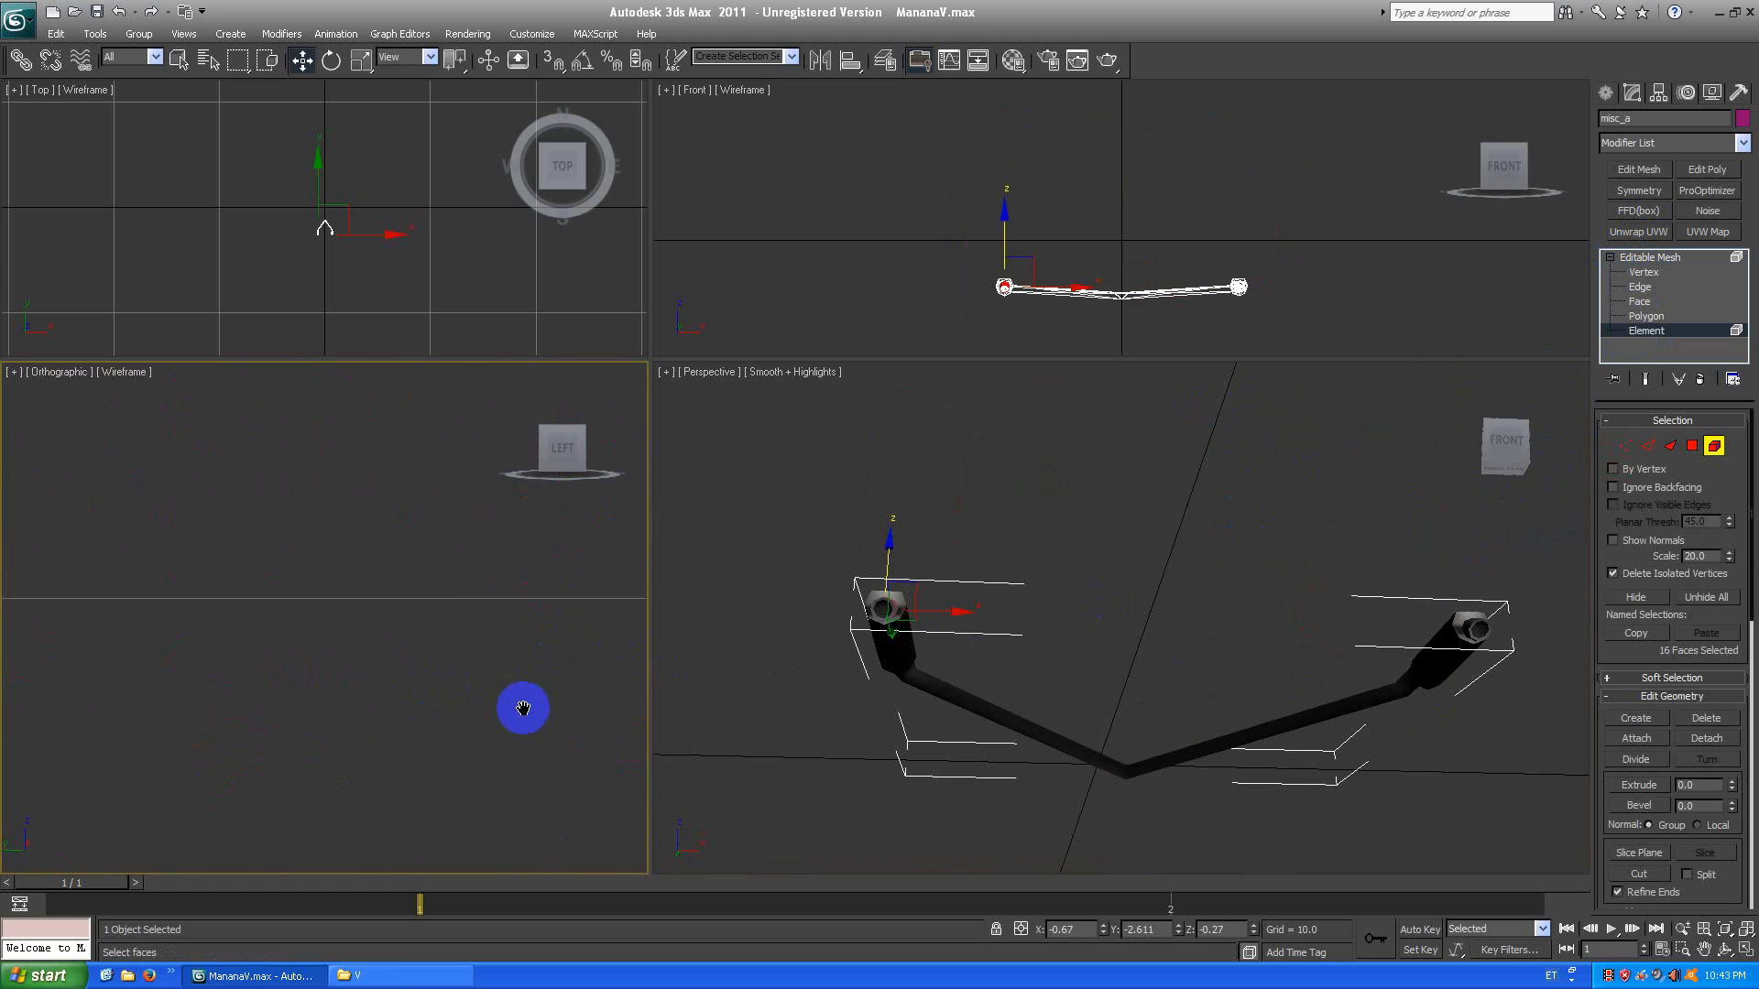
{"action": "middle_click_drag", "start_coordinate": [82, 658], "coordinate": [475, 656]}
{"action": "scroll", "coordinate": [471, 618], "scroll_direction": "up", "scroll_amount": 5}
{"action": "middle_click_drag", "start_coordinate": [532, 600], "coordinate": [349, 628]}
{"action": "scroll", "coordinate": [349, 629], "scroll_direction": "up", "scroll_amount": 5}
{"action": "scroll", "coordinate": [351, 633], "scroll_direction": "up", "scroll_amount": 5}
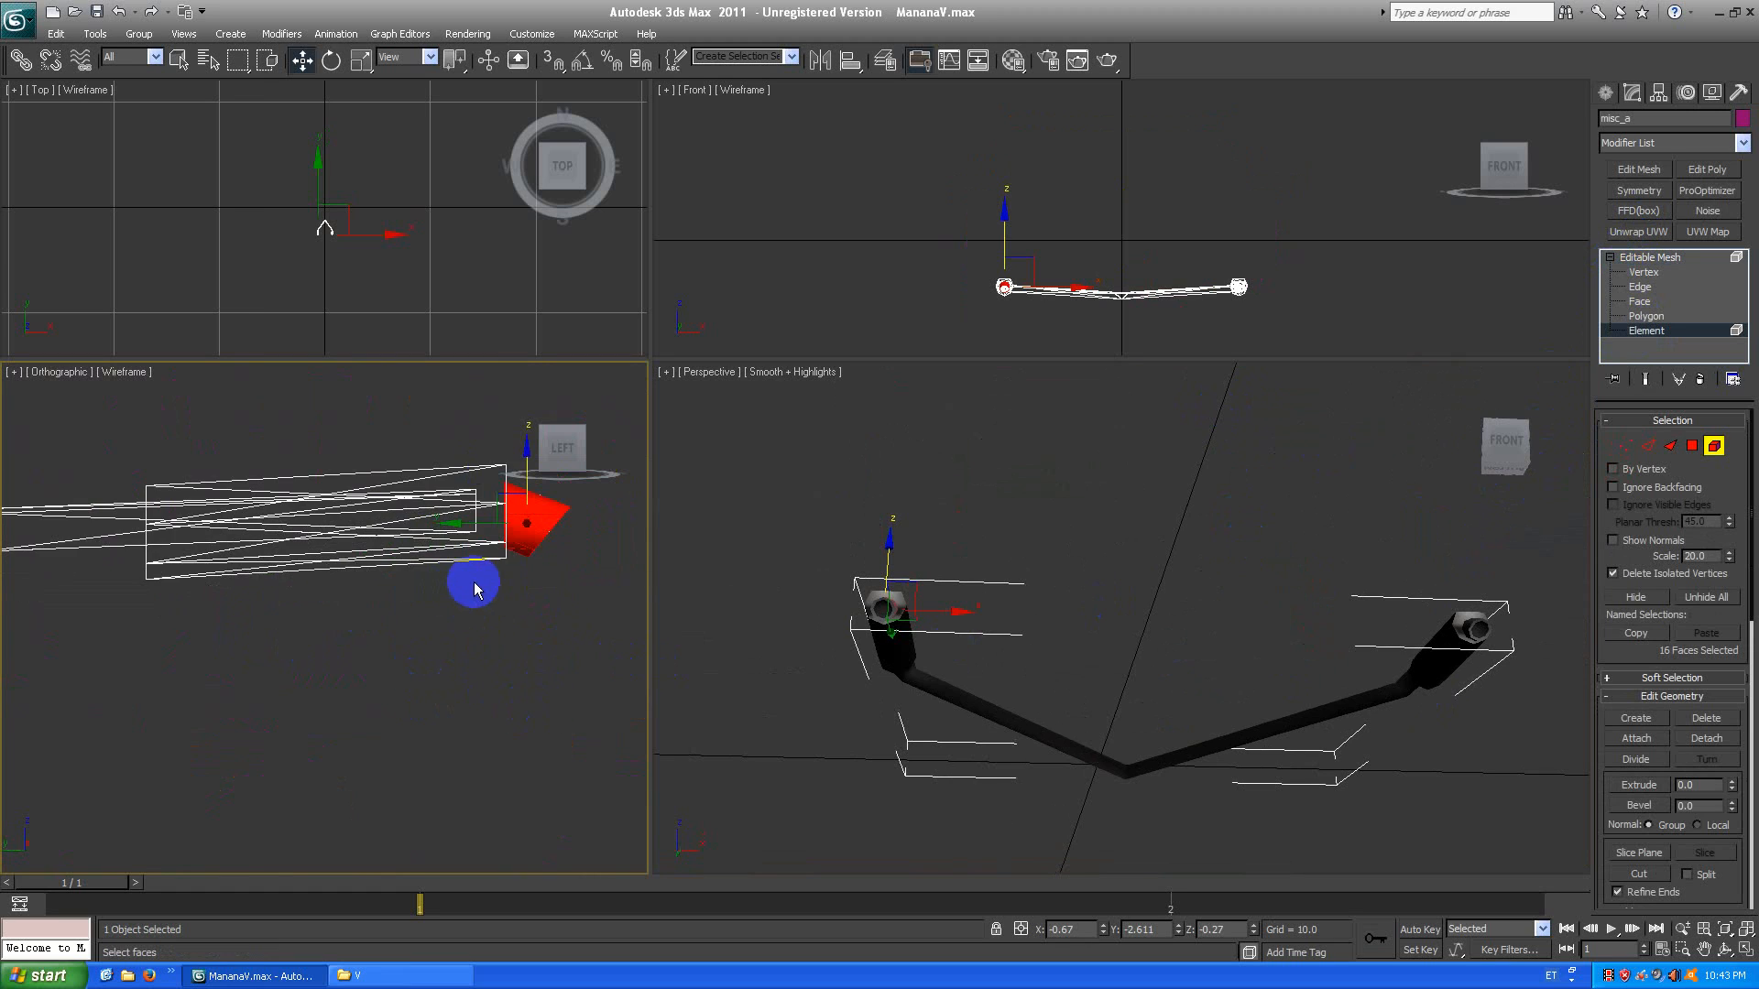
{"action": "left_click_drag", "start_coordinate": [514, 657], "coordinate": [407, 462]}
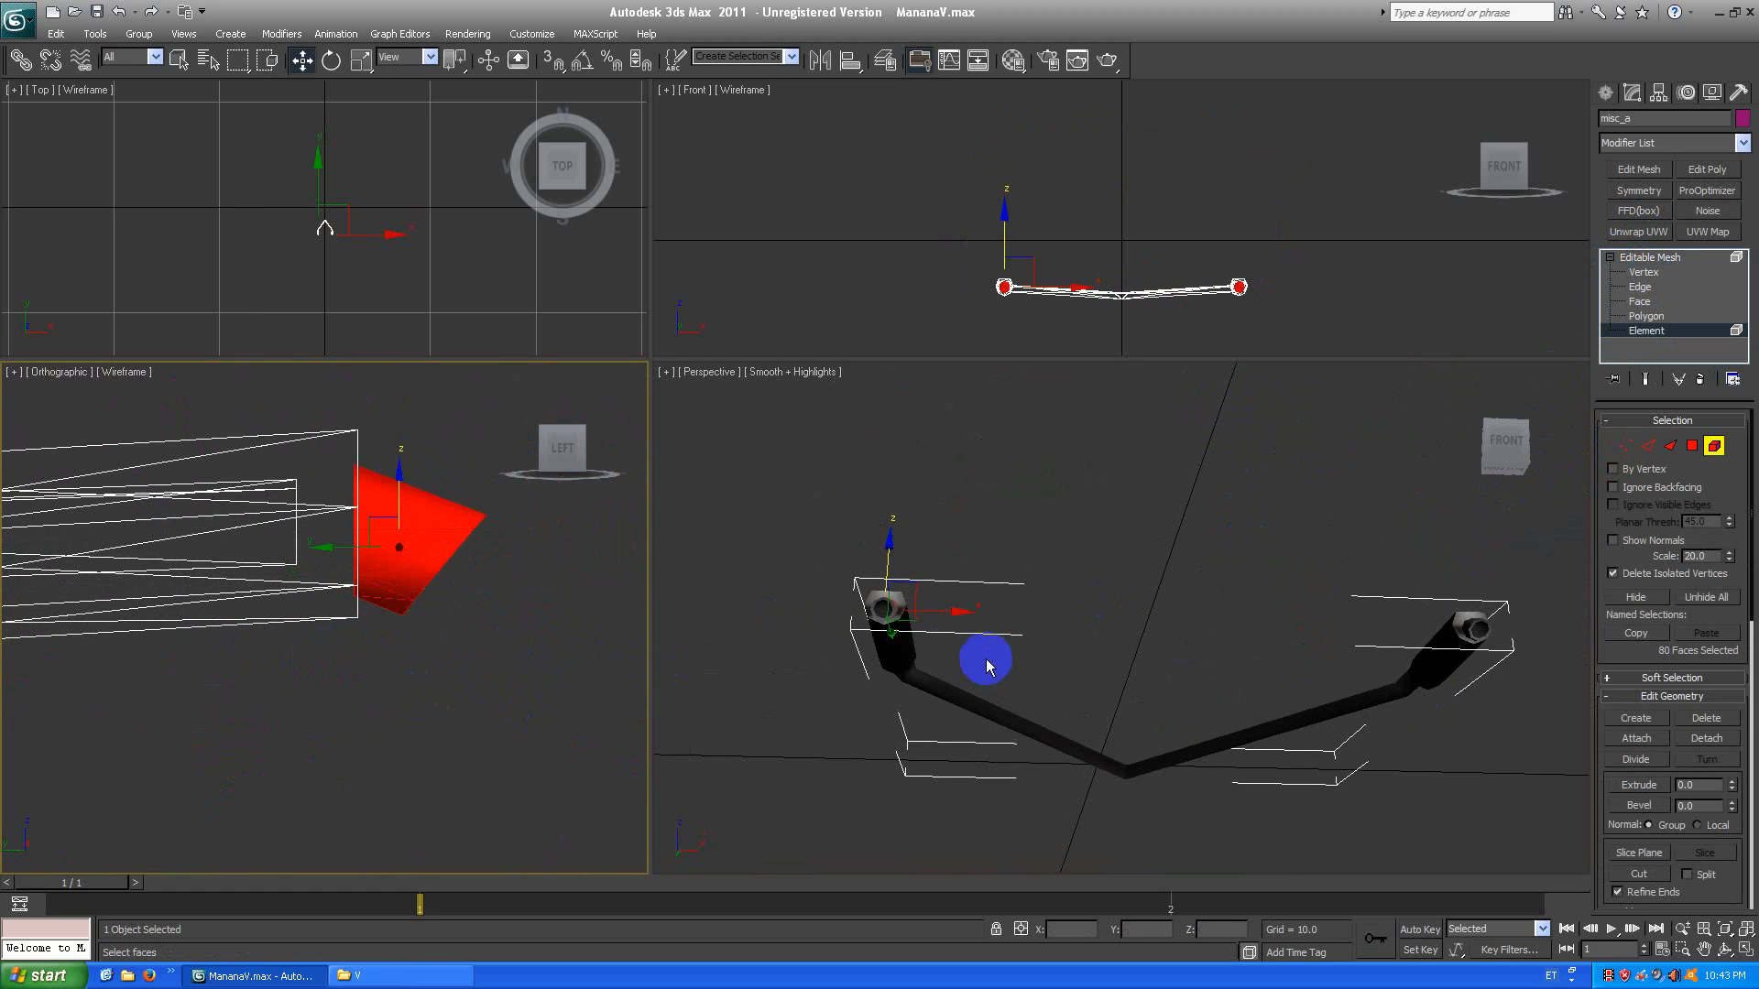
Remove one element at each tailpipe's end from the selection, keeping the remaining tip elements selected.
{"action": "middle_click", "coordinate": [919, 606]}
{"action": "left_click", "coordinate": [884, 609], "text": "alt"}
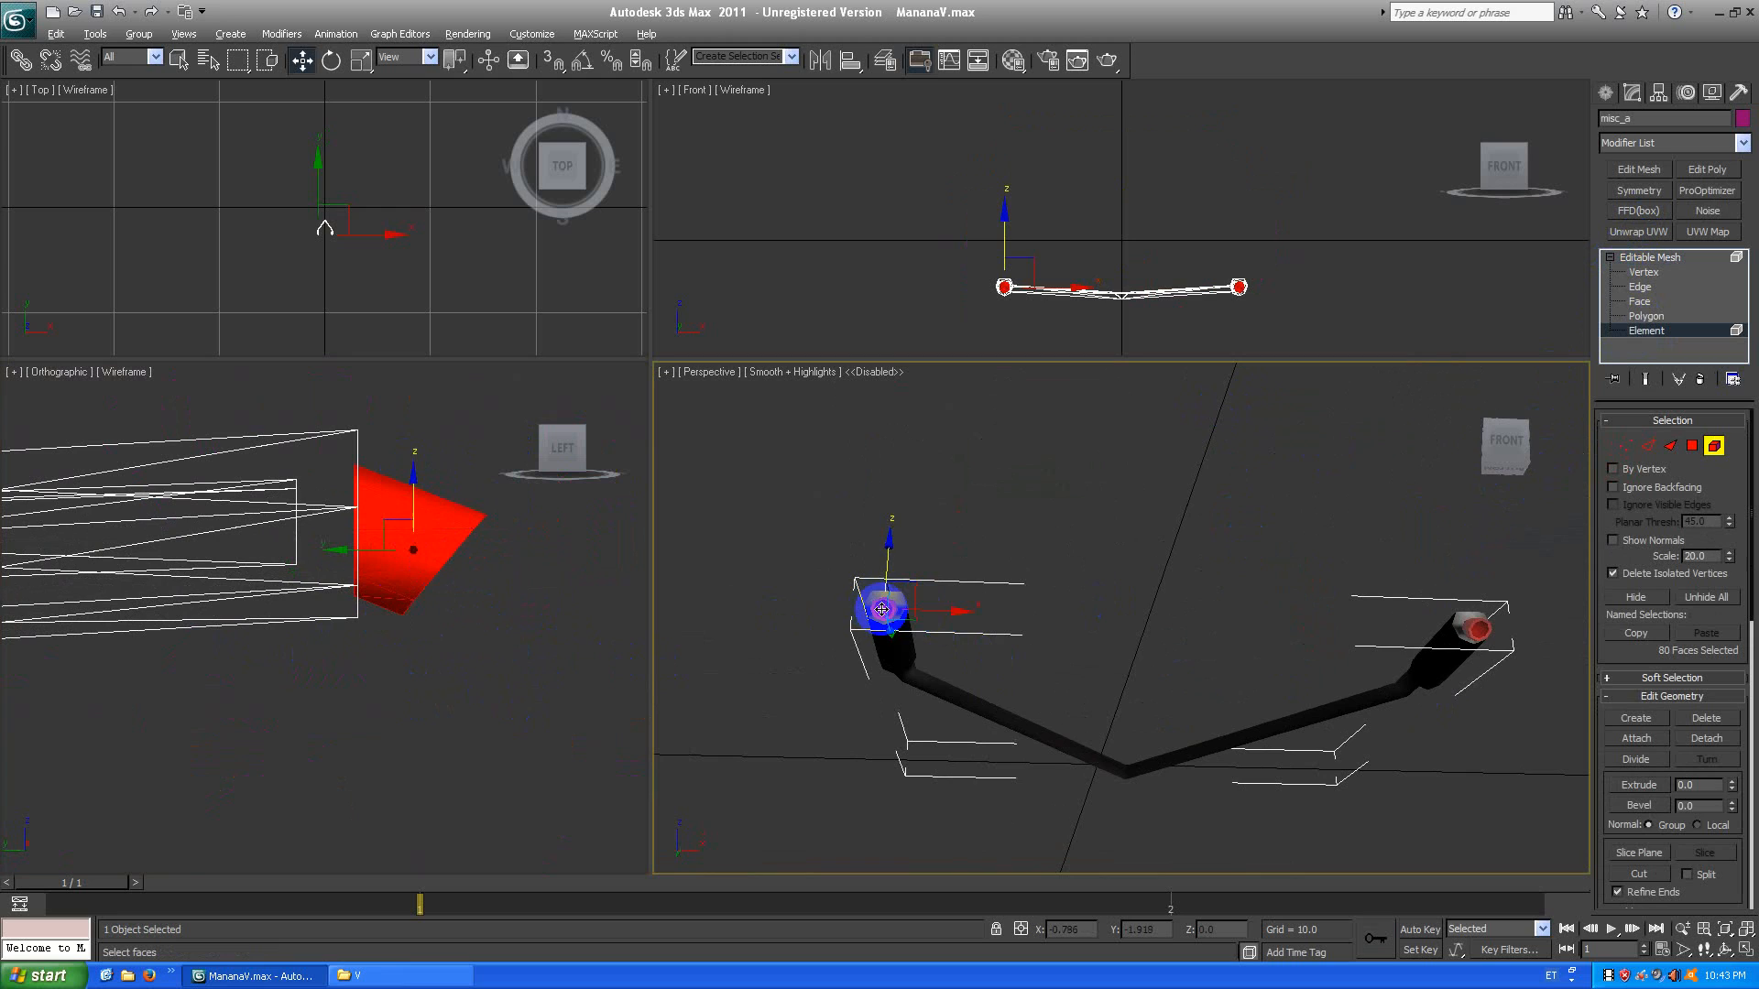
{"action": "left_click", "coordinate": [1479, 630], "text": "alt"}
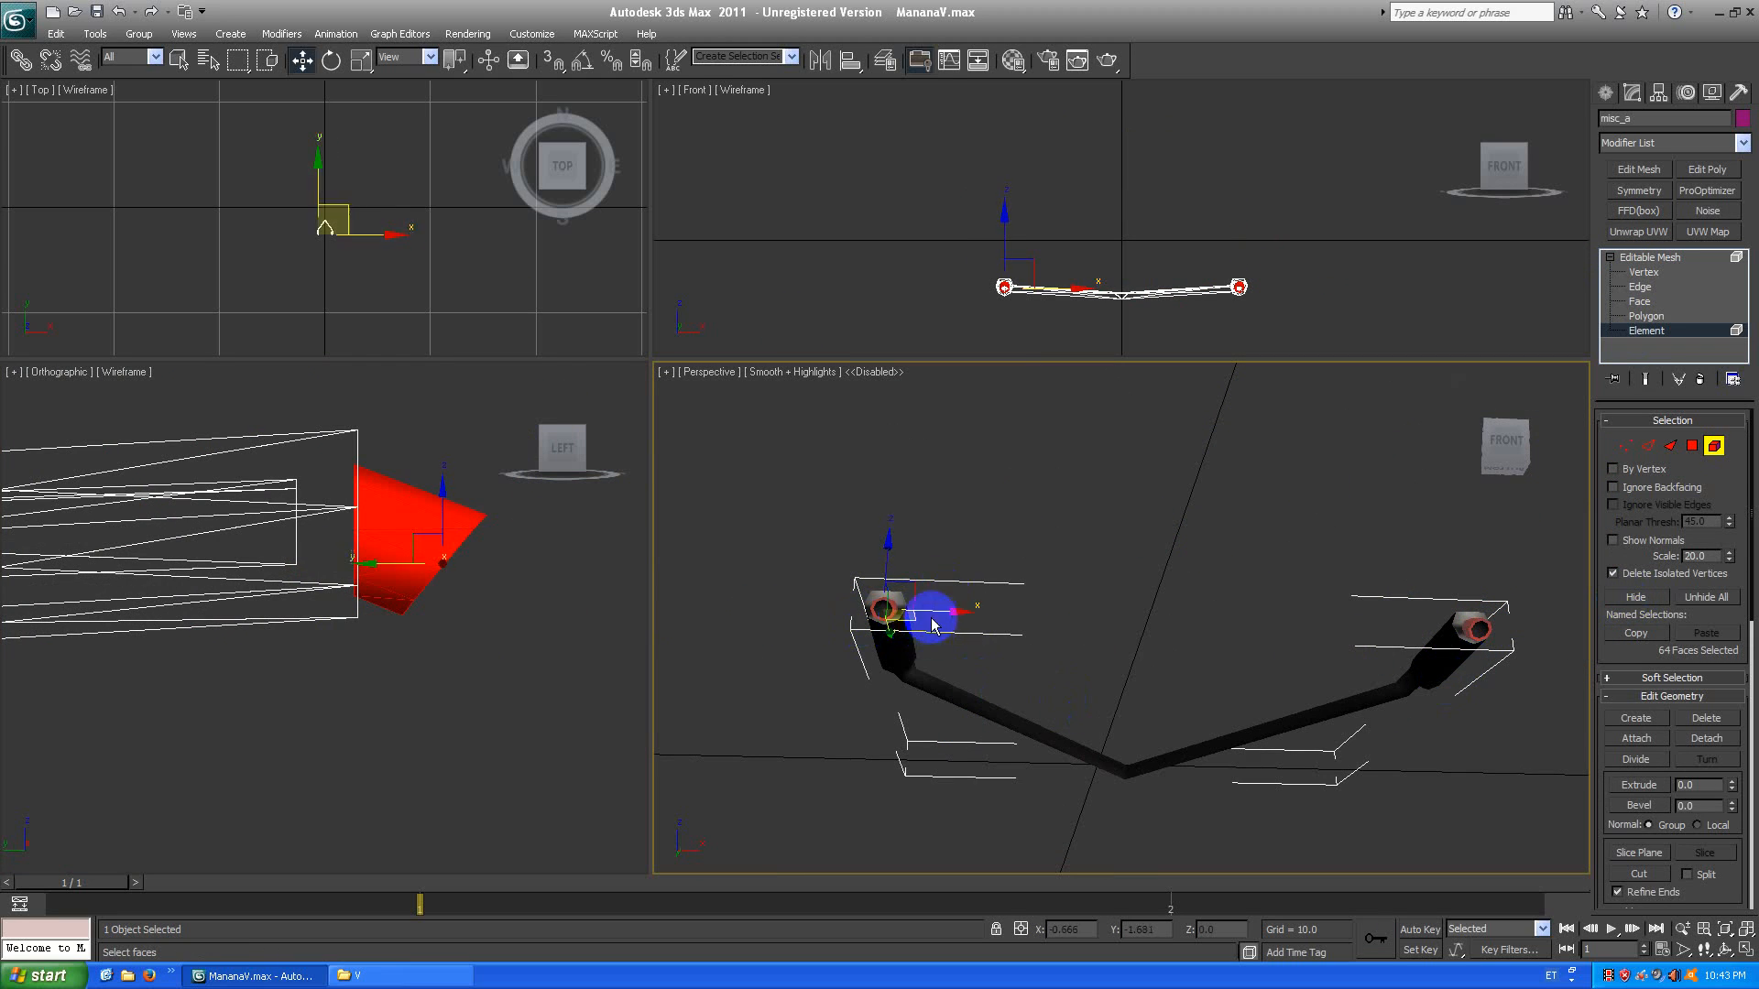
Detach the selected tailpipe tips from misc_a as a separate object, leave element level and select the detached tips.
{"action": "middle_click_drag", "start_coordinate": [864, 628], "coordinate": [1052, 616]}
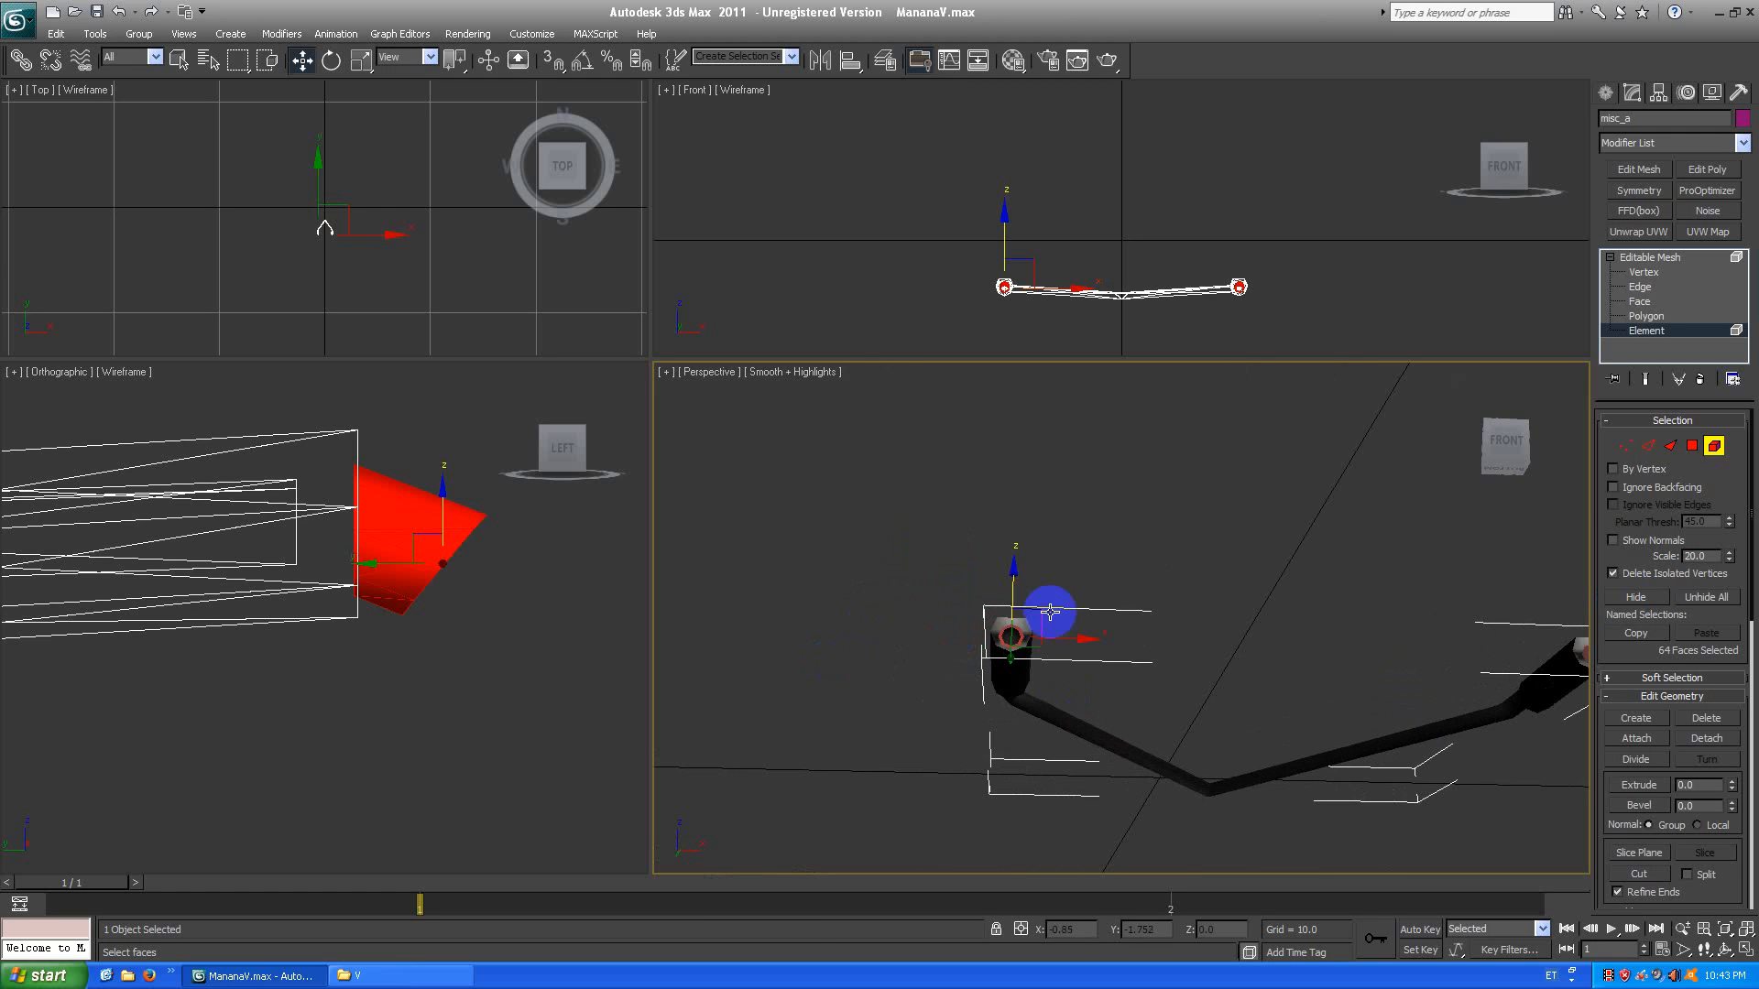
{"action": "left_click_drag", "start_coordinate": [1518, 473], "coordinate": [1191, 721]}
{"action": "left_click", "coordinate": [1703, 740]}
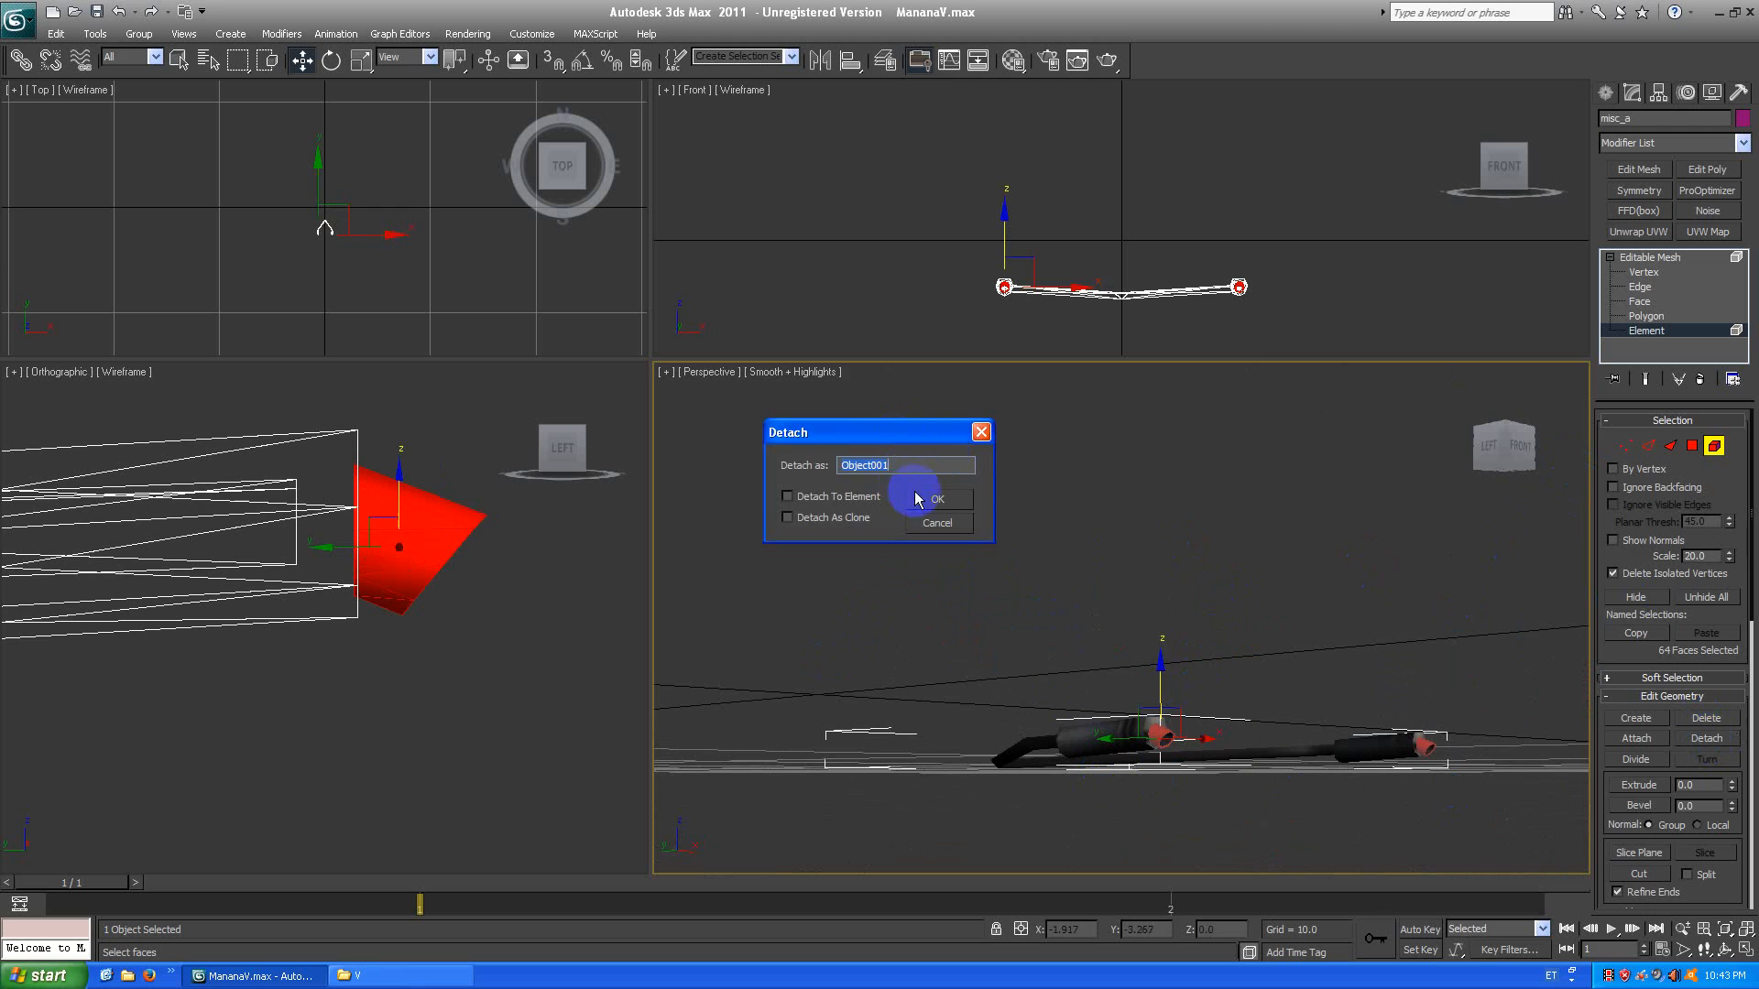
{"action": "left_click", "coordinate": [916, 495]}
{"action": "left_click", "coordinate": [1652, 260]}
{"action": "left_click", "coordinate": [1240, 706]}
{"action": "left_click", "coordinate": [1167, 731]}
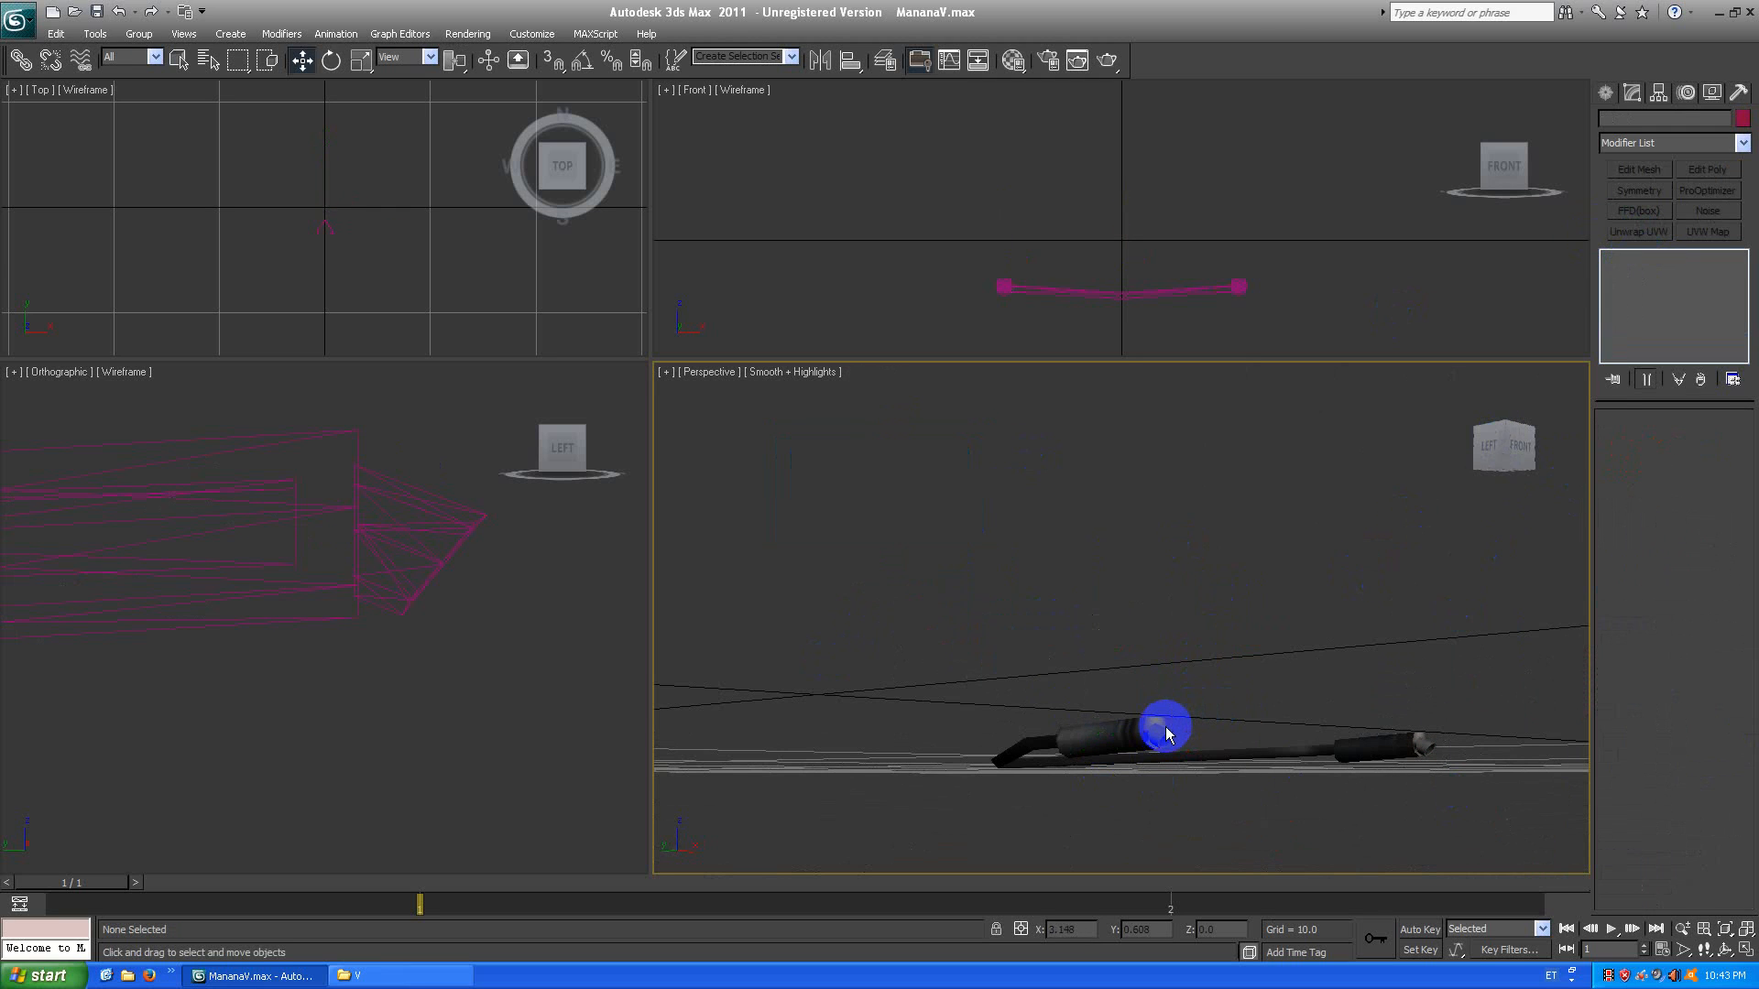
{"action": "left_click", "coordinate": [1190, 675]}
{"action": "left_click", "coordinate": [1282, 765]}
Assign Material #155136 with the vehicle_generic_detail texture to the detached tailpipe tips.
{"action": "key", "text": "m"}
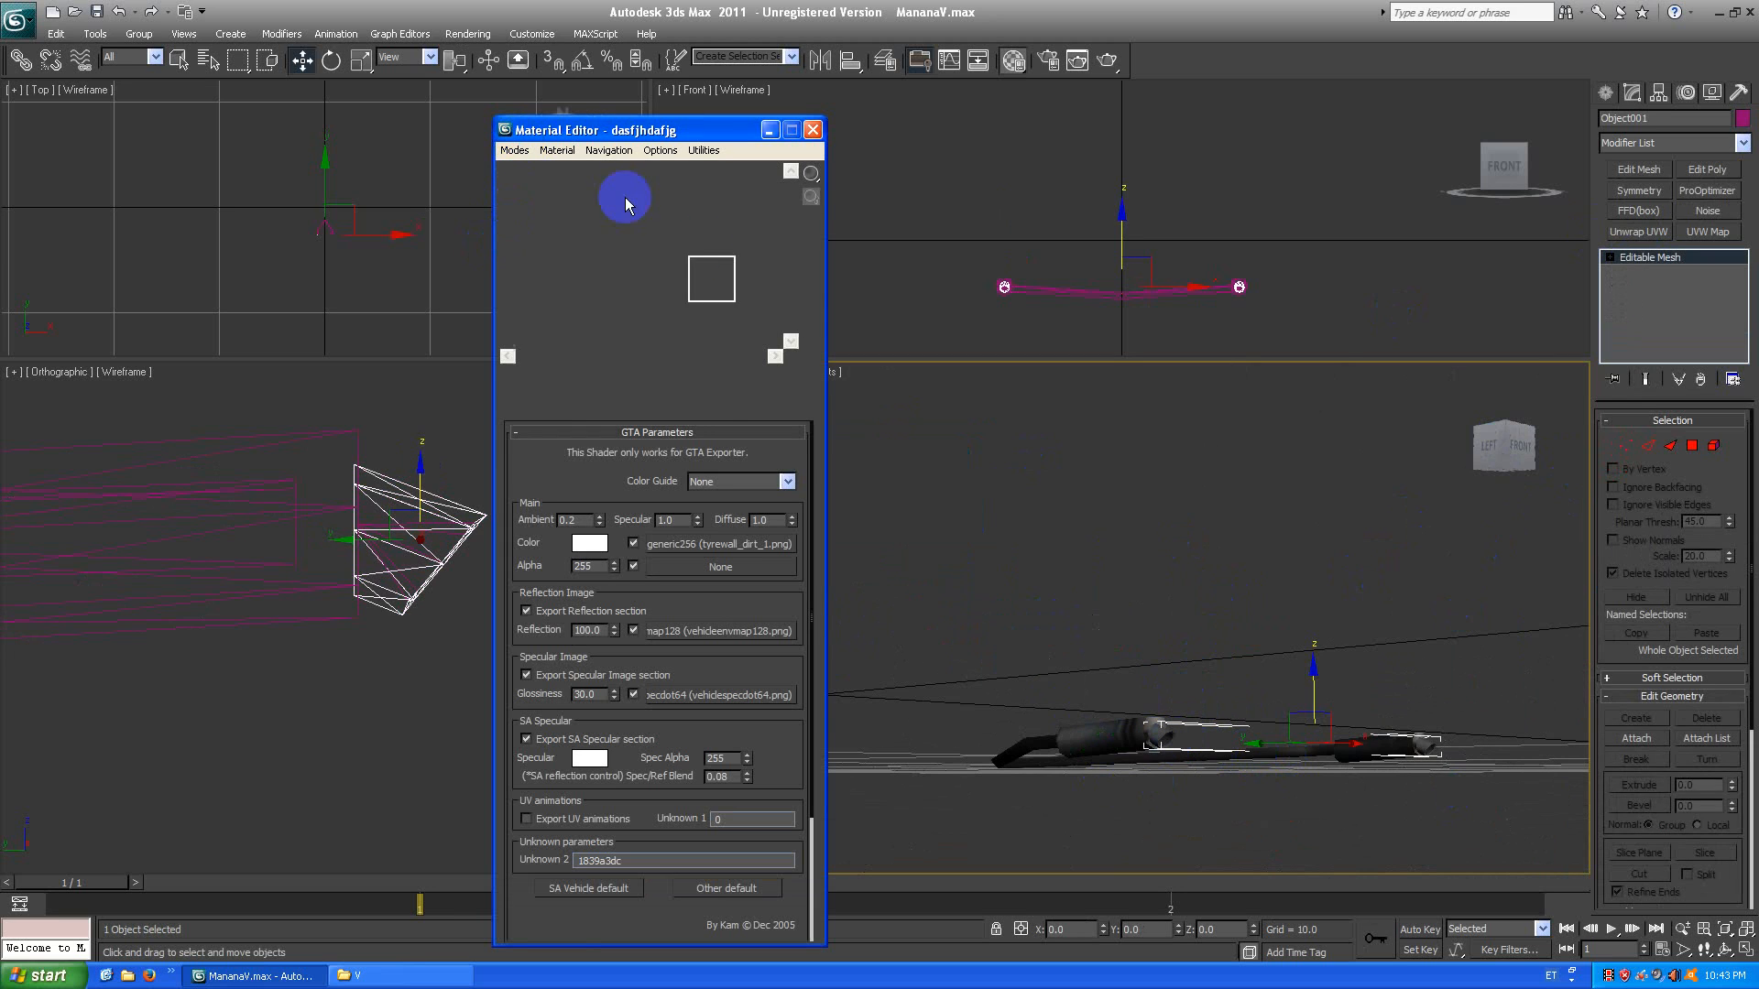
{"action": "left_click", "coordinate": [675, 284]}
{"action": "left_click", "coordinate": [561, 383]}
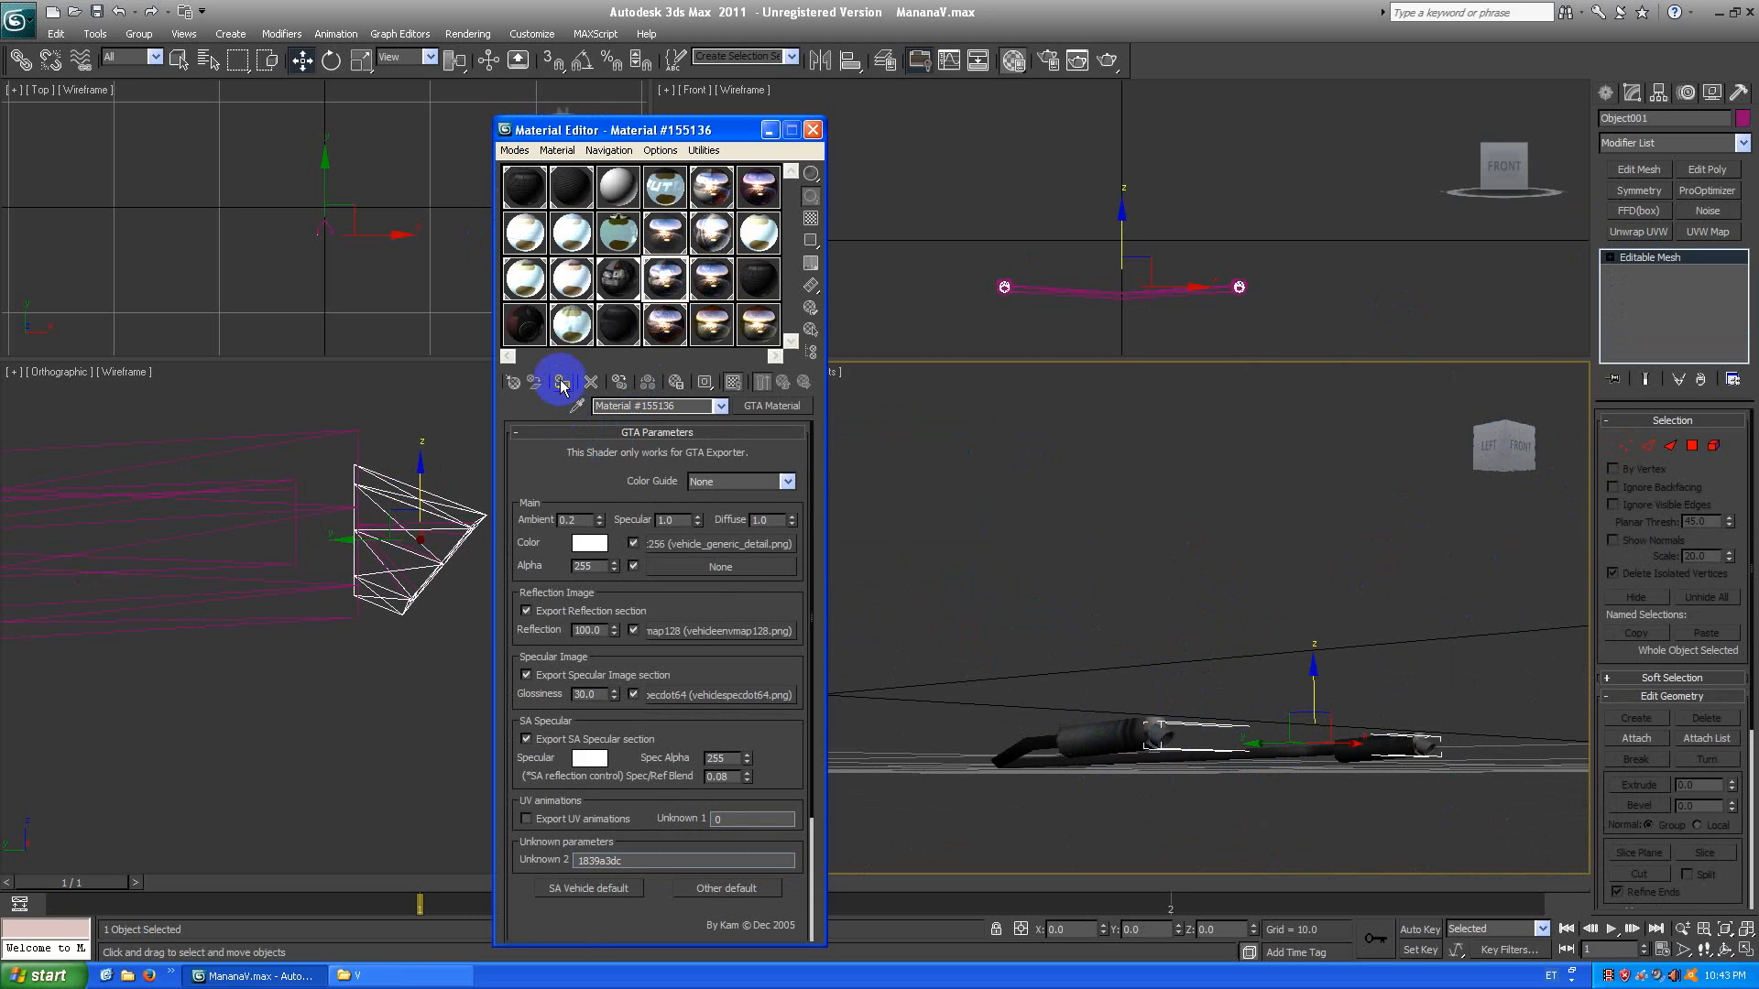
Attach the tailpipe tips back to misc_a, matching material IDs to material, and close the material editor.
{"action": "left_click", "coordinate": [1084, 730]}
{"action": "left_click", "coordinate": [1638, 738]}
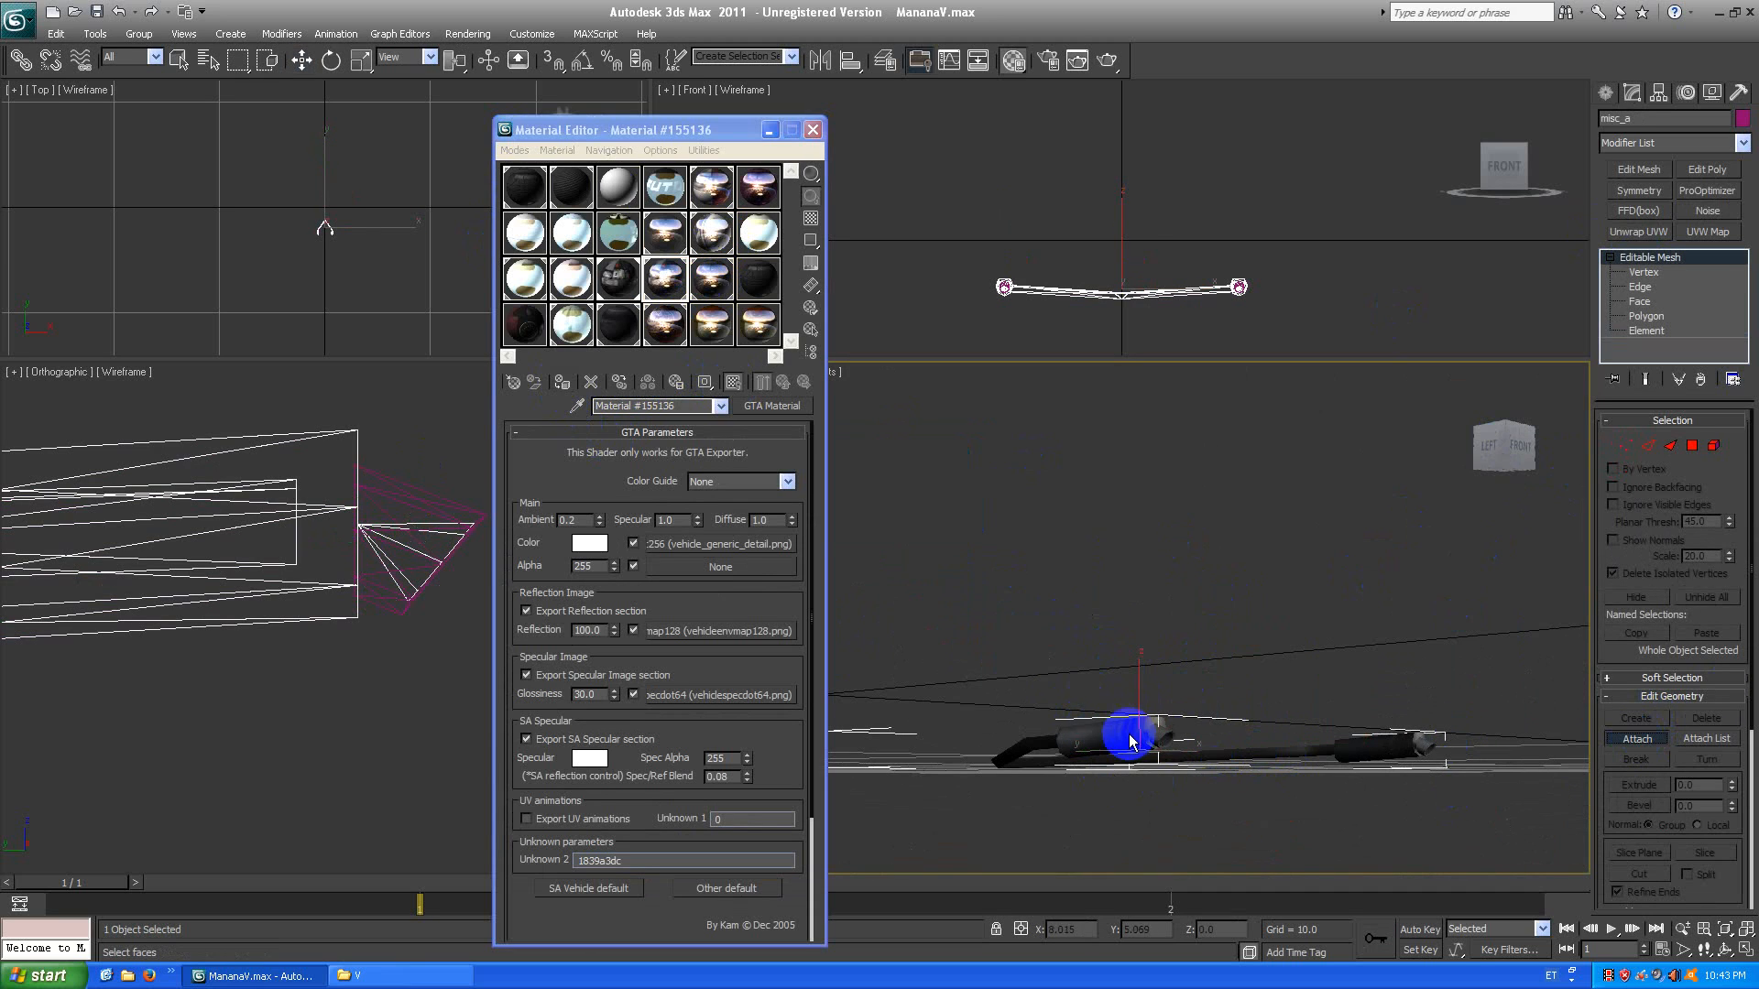
{"action": "left_click", "coordinate": [1164, 733]}
{"action": "left_click", "coordinate": [972, 465]}
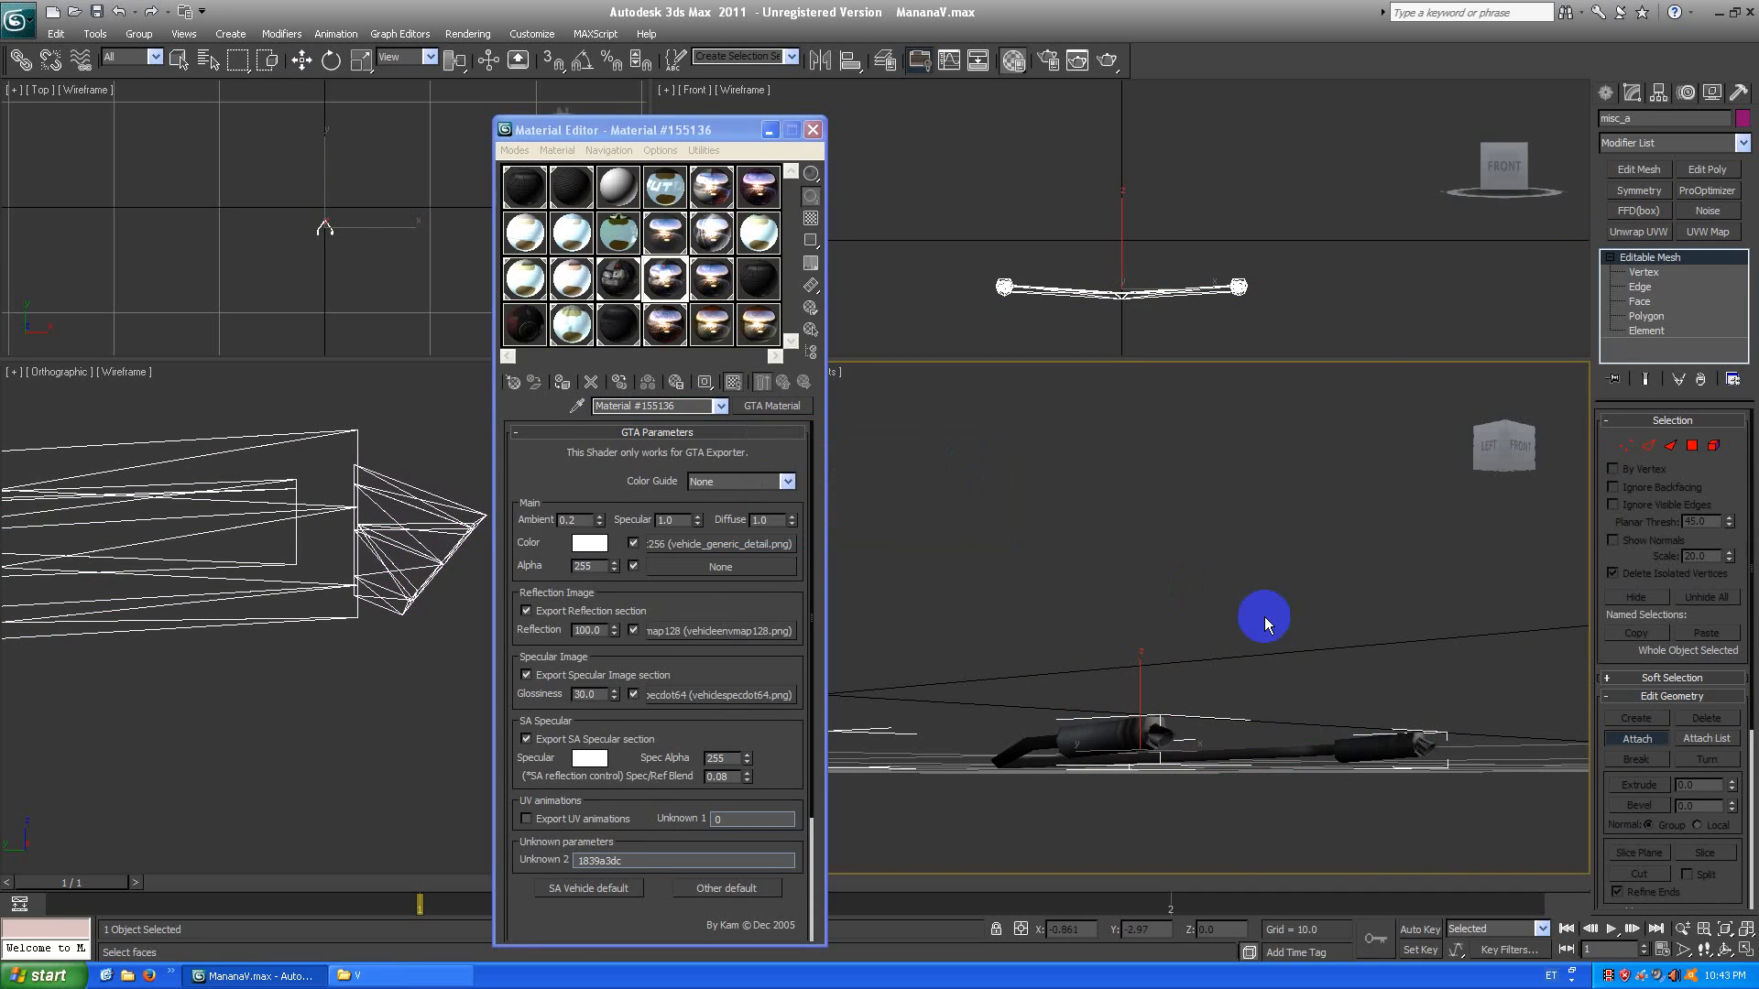
{"action": "left_click", "coordinate": [1161, 733]}
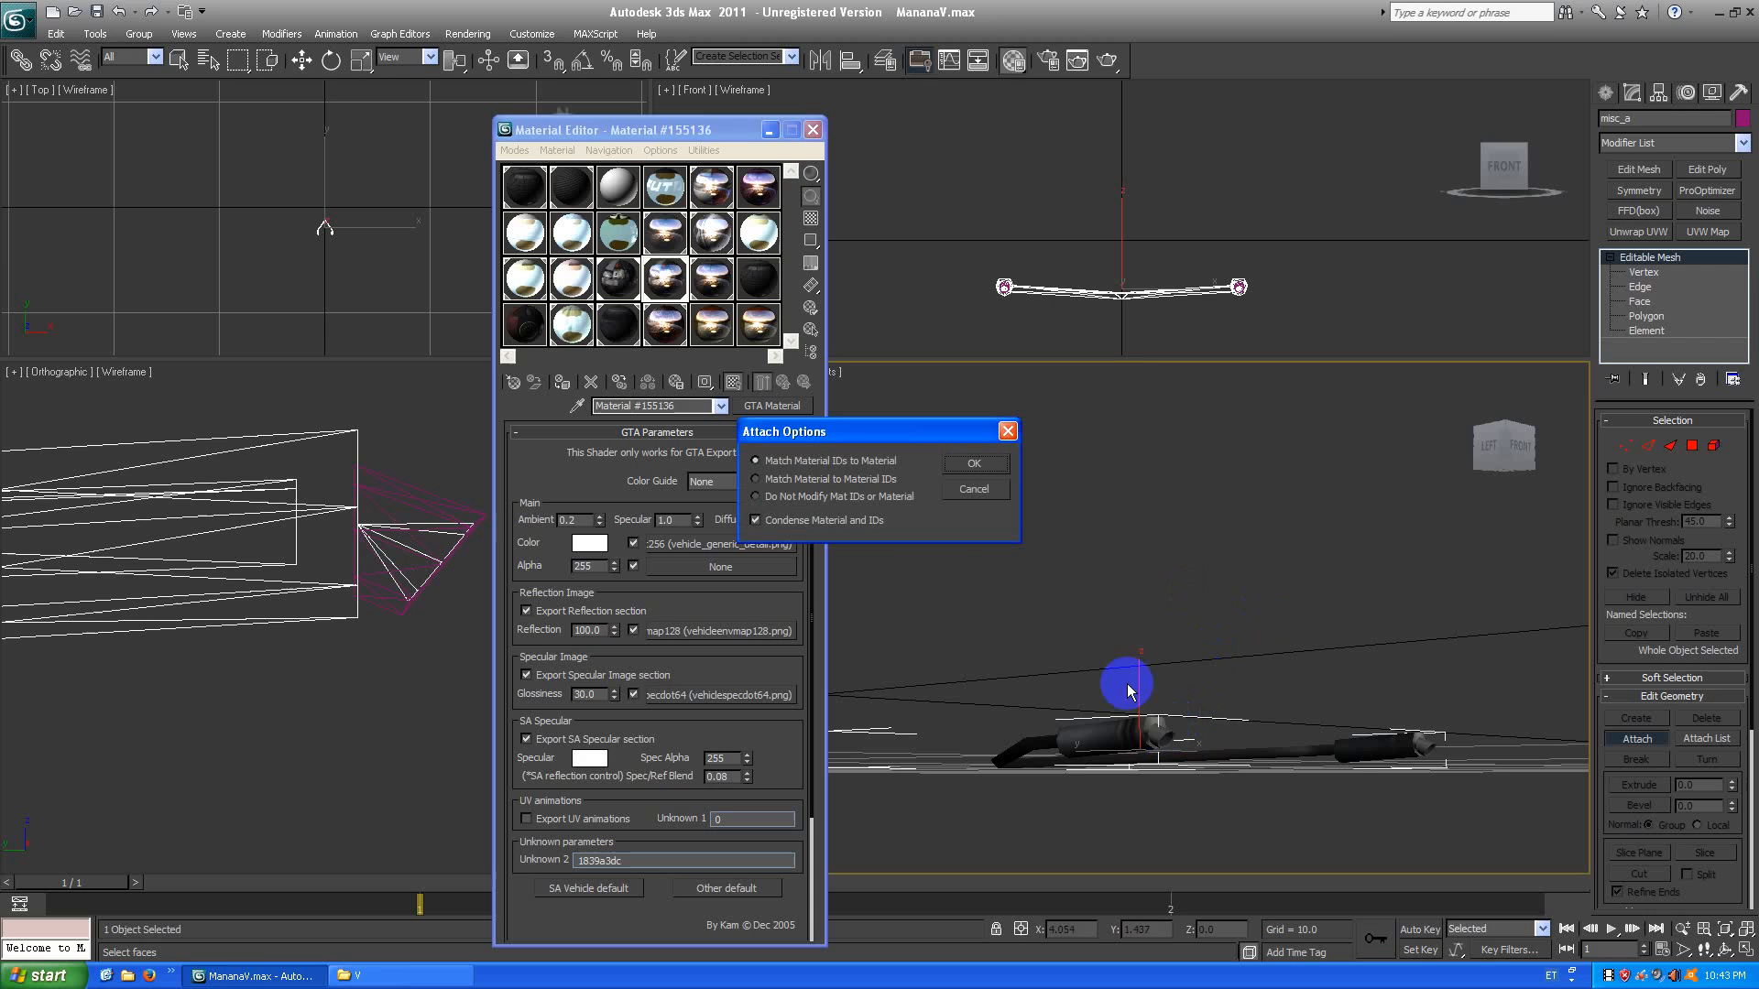
{"action": "left_click", "coordinate": [977, 463]}
{"action": "left_click", "coordinate": [812, 129]}
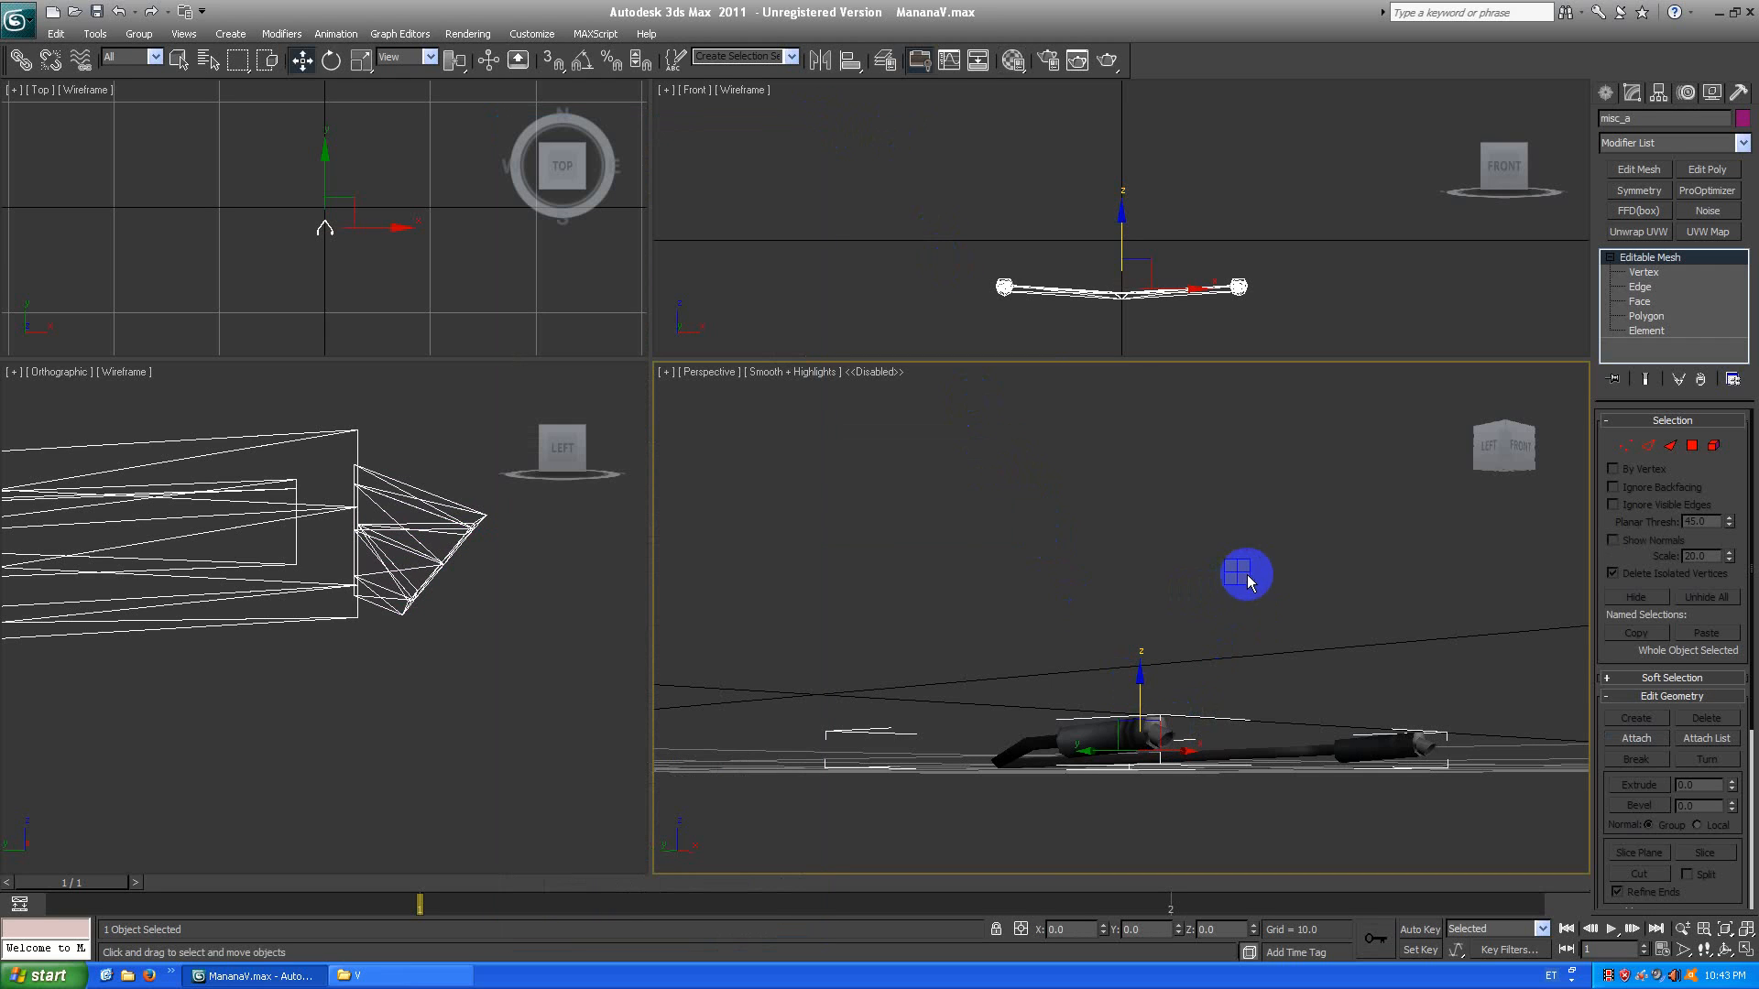
Unhide all of the car's parts, clear the selection and bring the front windows and side mirror into view.
{"action": "right_click", "coordinate": [1244, 573]}
{"action": "left_click", "coordinate": [1273, 501]}
{"action": "left_click", "coordinate": [1347, 466]}
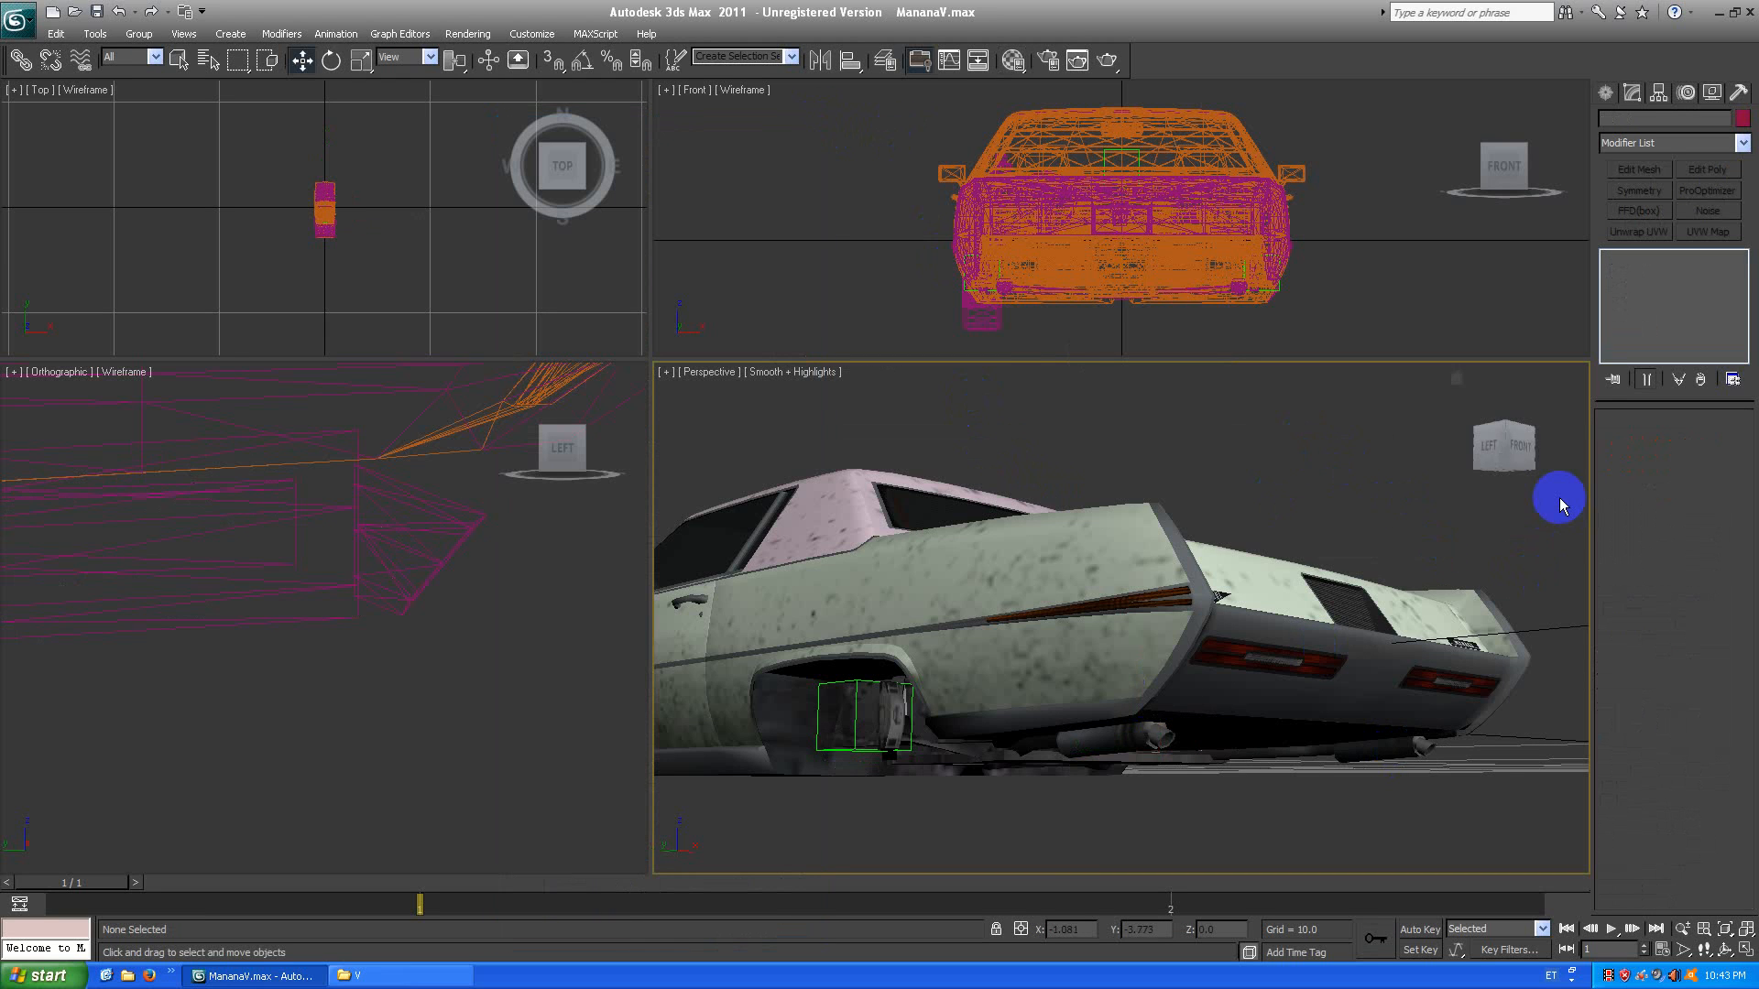
{"action": "mouse_move", "coordinate": [1502, 446]}
{"action": "left_mouse_down"}
{"action": "mouse_move", "coordinate": [729, 456]}
{"action": "mouse_move", "coordinate": [1492, 465]}
{"action": "left_mouse_up"}
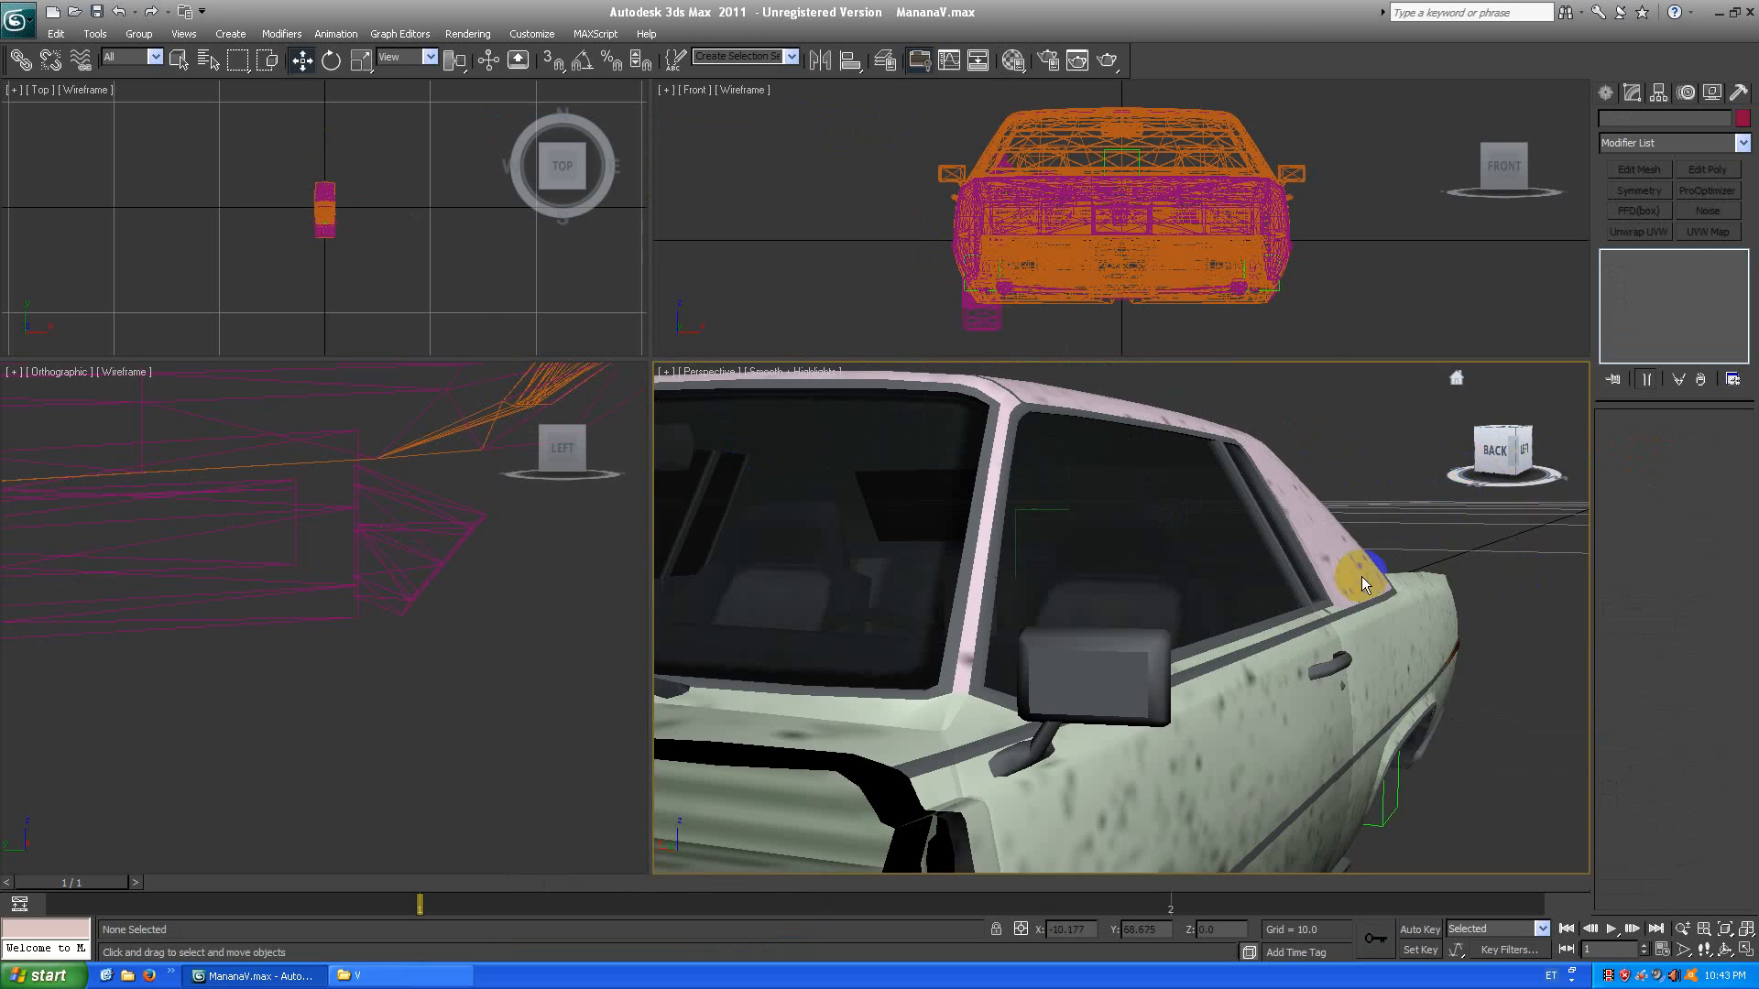
Bring the whole car into view from its front corner and show Material #155136 in the material editor.
{"action": "scroll", "coordinate": [1362, 579], "scroll_direction": "down", "scroll_amount": 5}
{"action": "middle_click_drag", "start_coordinate": [944, 795], "coordinate": [1024, 729]}
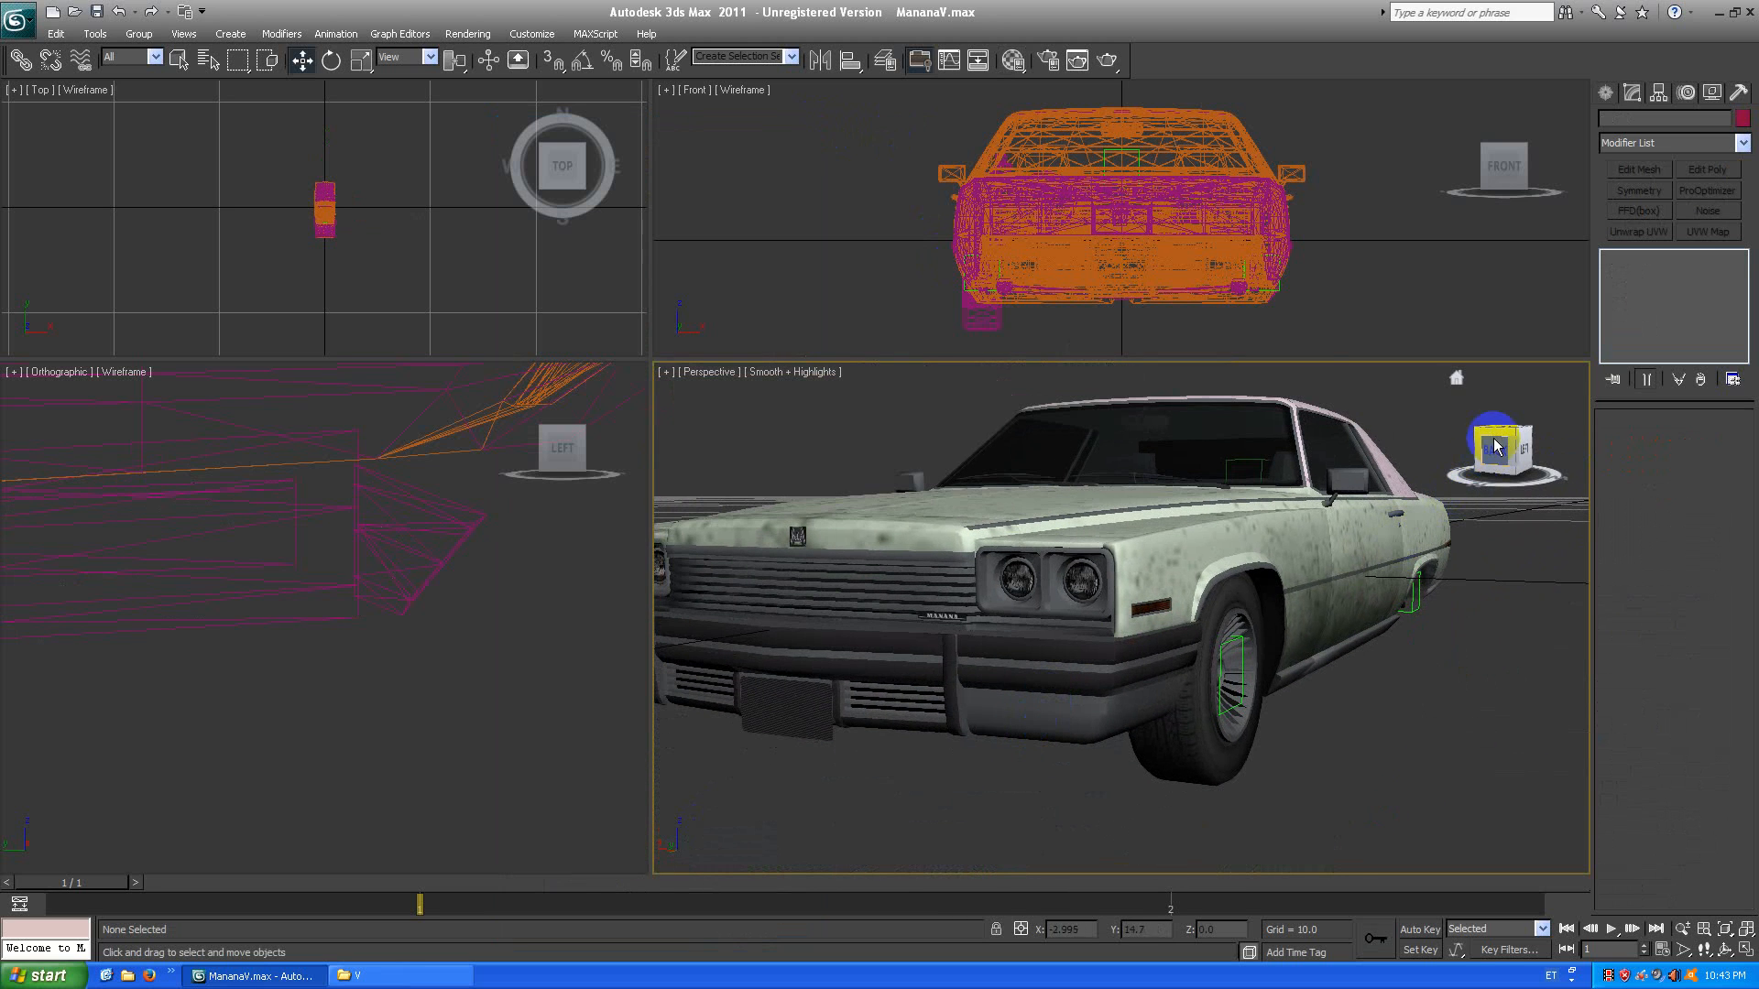
{"action": "left_click_drag", "start_coordinate": [1502, 449], "coordinate": [1466, 455]}
{"action": "middle_click_drag", "start_coordinate": [883, 668], "coordinate": [980, 634]}
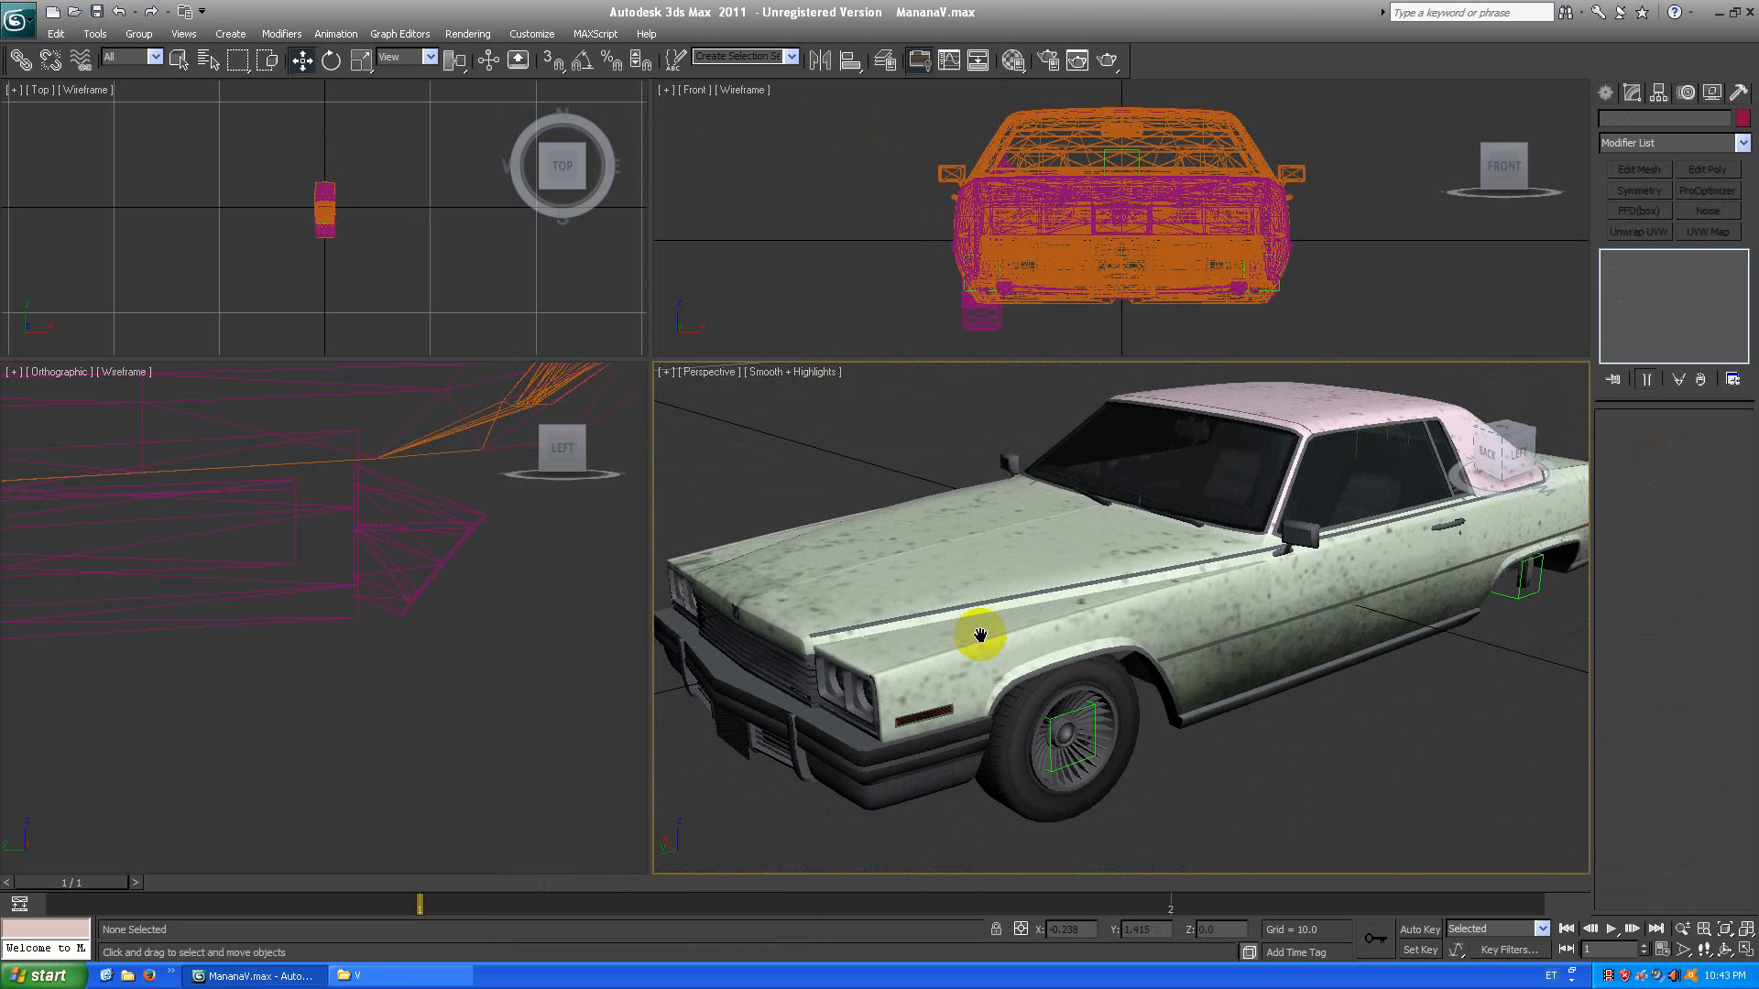
{"action": "key", "text": "m"}
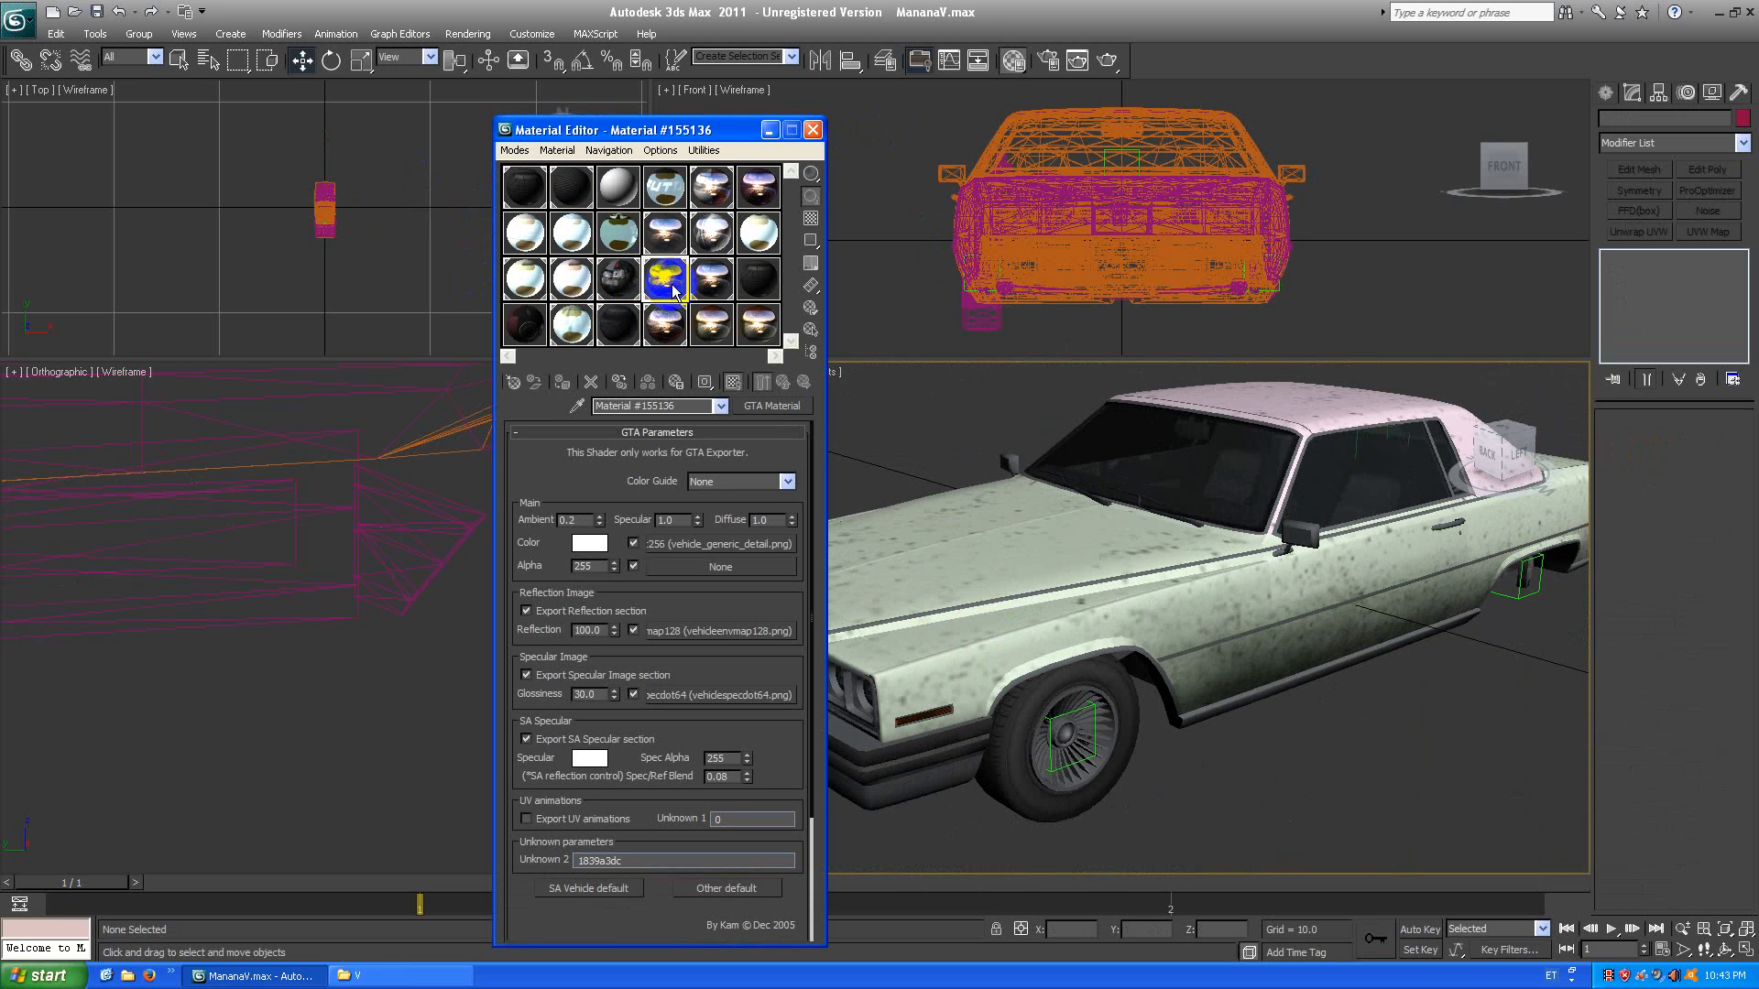
{"action": "left_click_drag", "start_coordinate": [675, 292], "coordinate": [1130, 722]}
{"action": "middle_click_drag", "start_coordinate": [1001, 650], "coordinate": [1048, 612]}
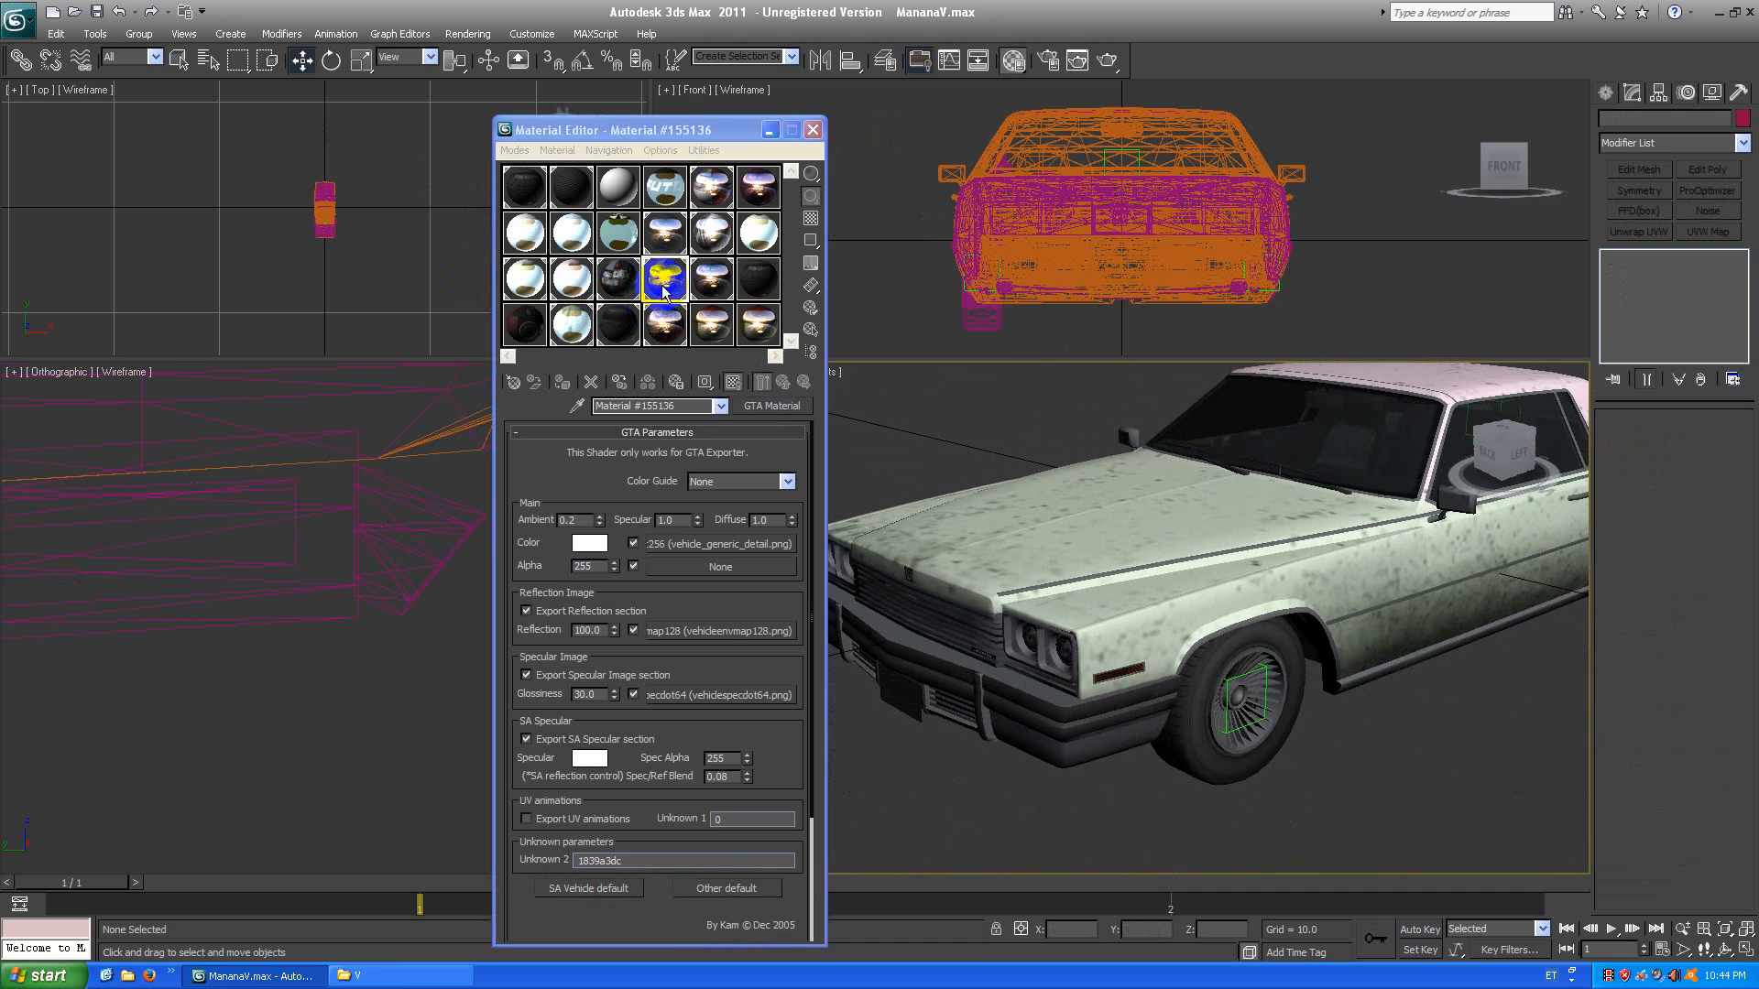
{"action": "left_click_drag", "start_coordinate": [664, 283], "coordinate": [758, 442]}
{"action": "left_click", "coordinate": [617, 283]}
{"action": "left_click", "coordinate": [667, 290]}
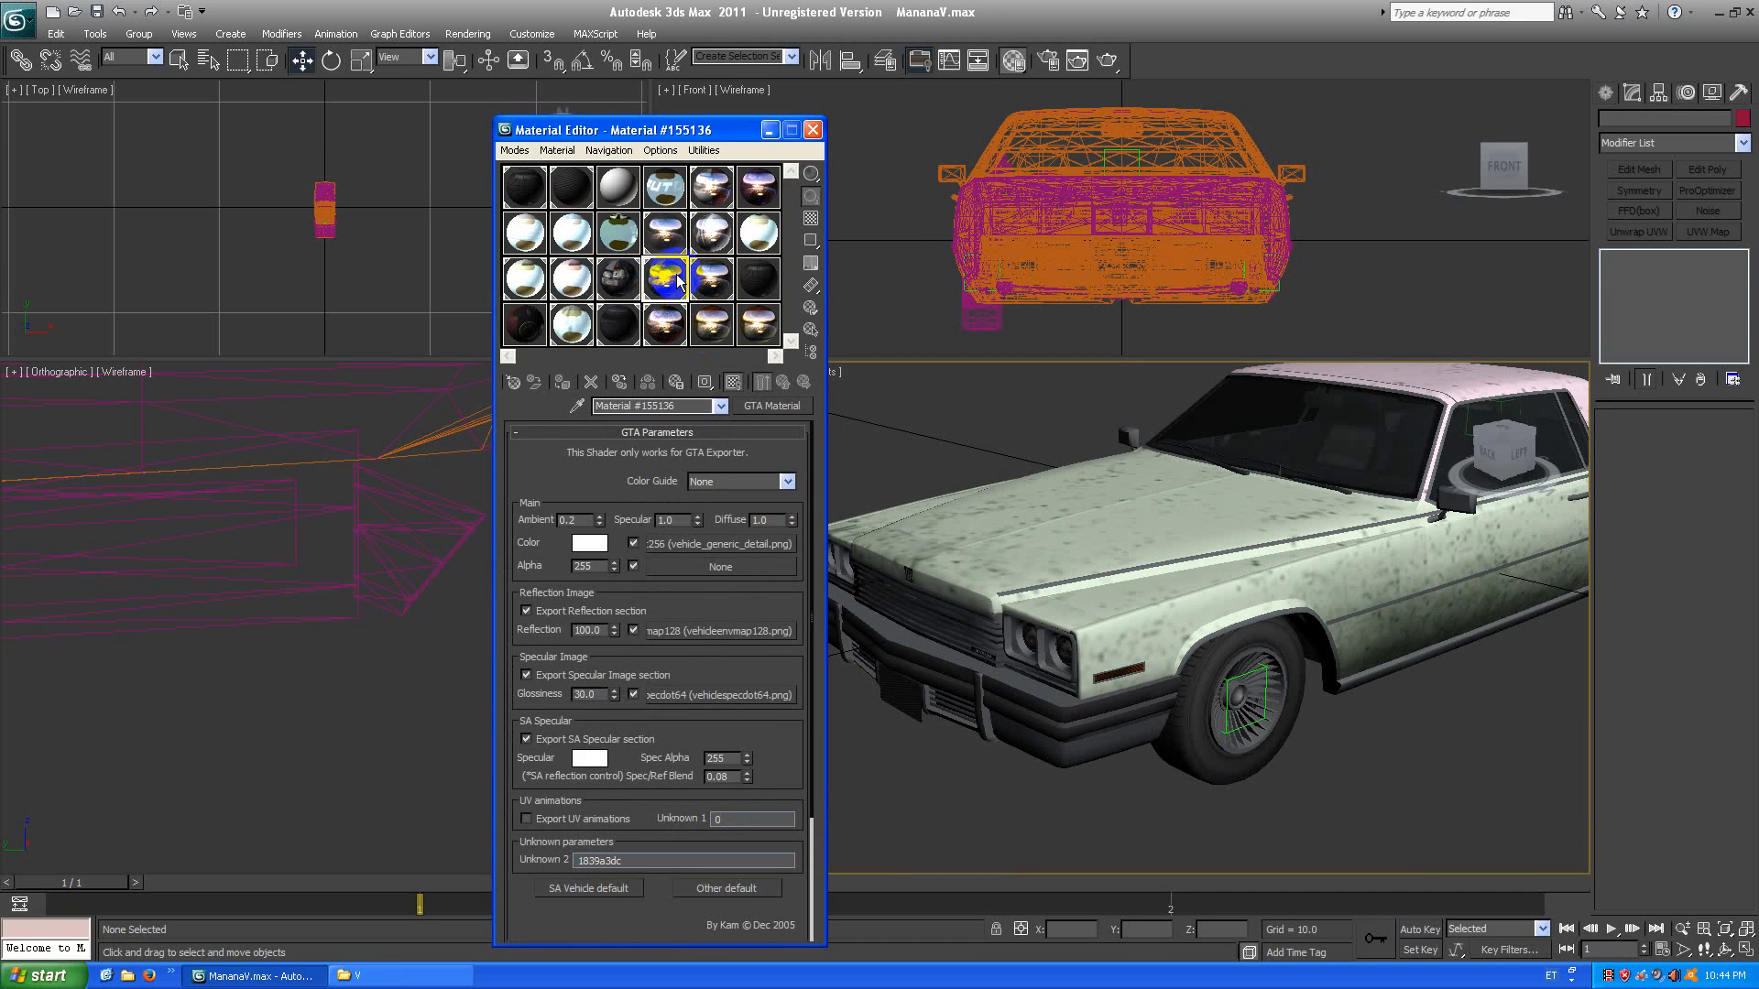
Toggle the viewport texture display of Material #155136 off and on, leave it off, and examine the trim along the car's front and side.
{"action": "left_click", "coordinate": [733, 381]}
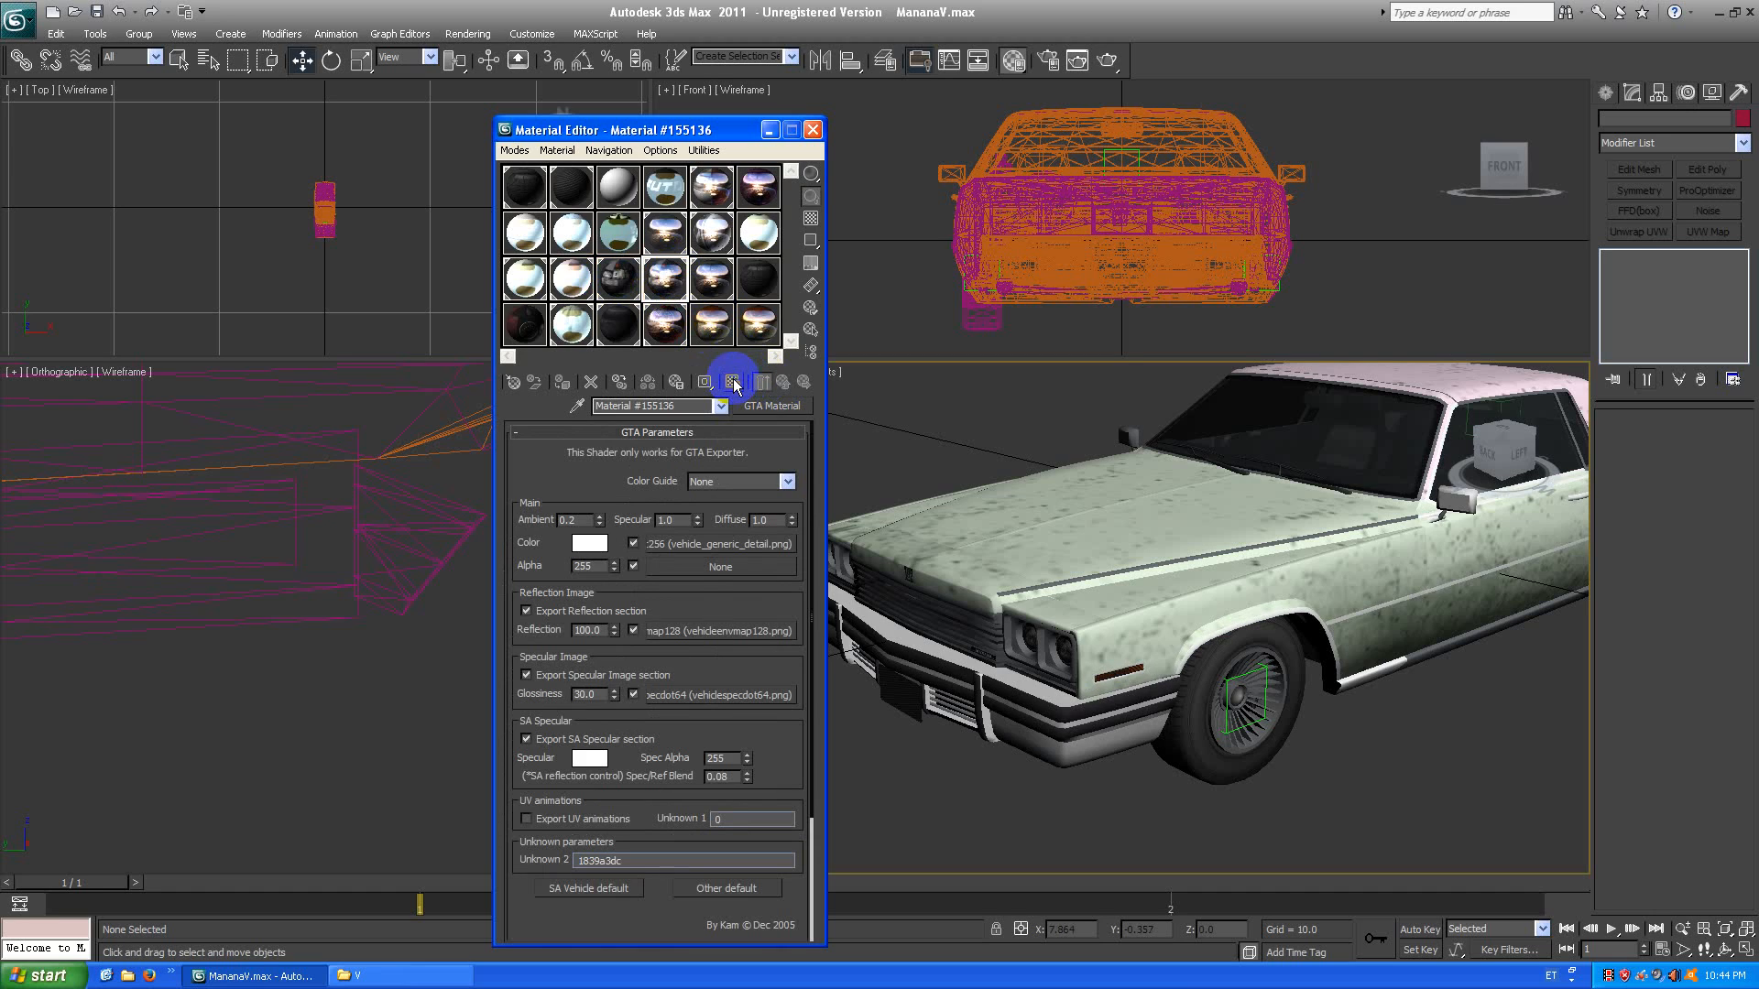
{"action": "left_click", "coordinate": [733, 380]}
{"action": "left_click", "coordinate": [733, 380]}
{"action": "left_click", "coordinate": [733, 380]}
{"action": "left_click", "coordinate": [733, 380]}
{"action": "left_click", "coordinate": [733, 381]}
{"action": "left_click", "coordinate": [732, 381]}
{"action": "middle_click_drag", "start_coordinate": [1366, 689], "coordinate": [1294, 680]}
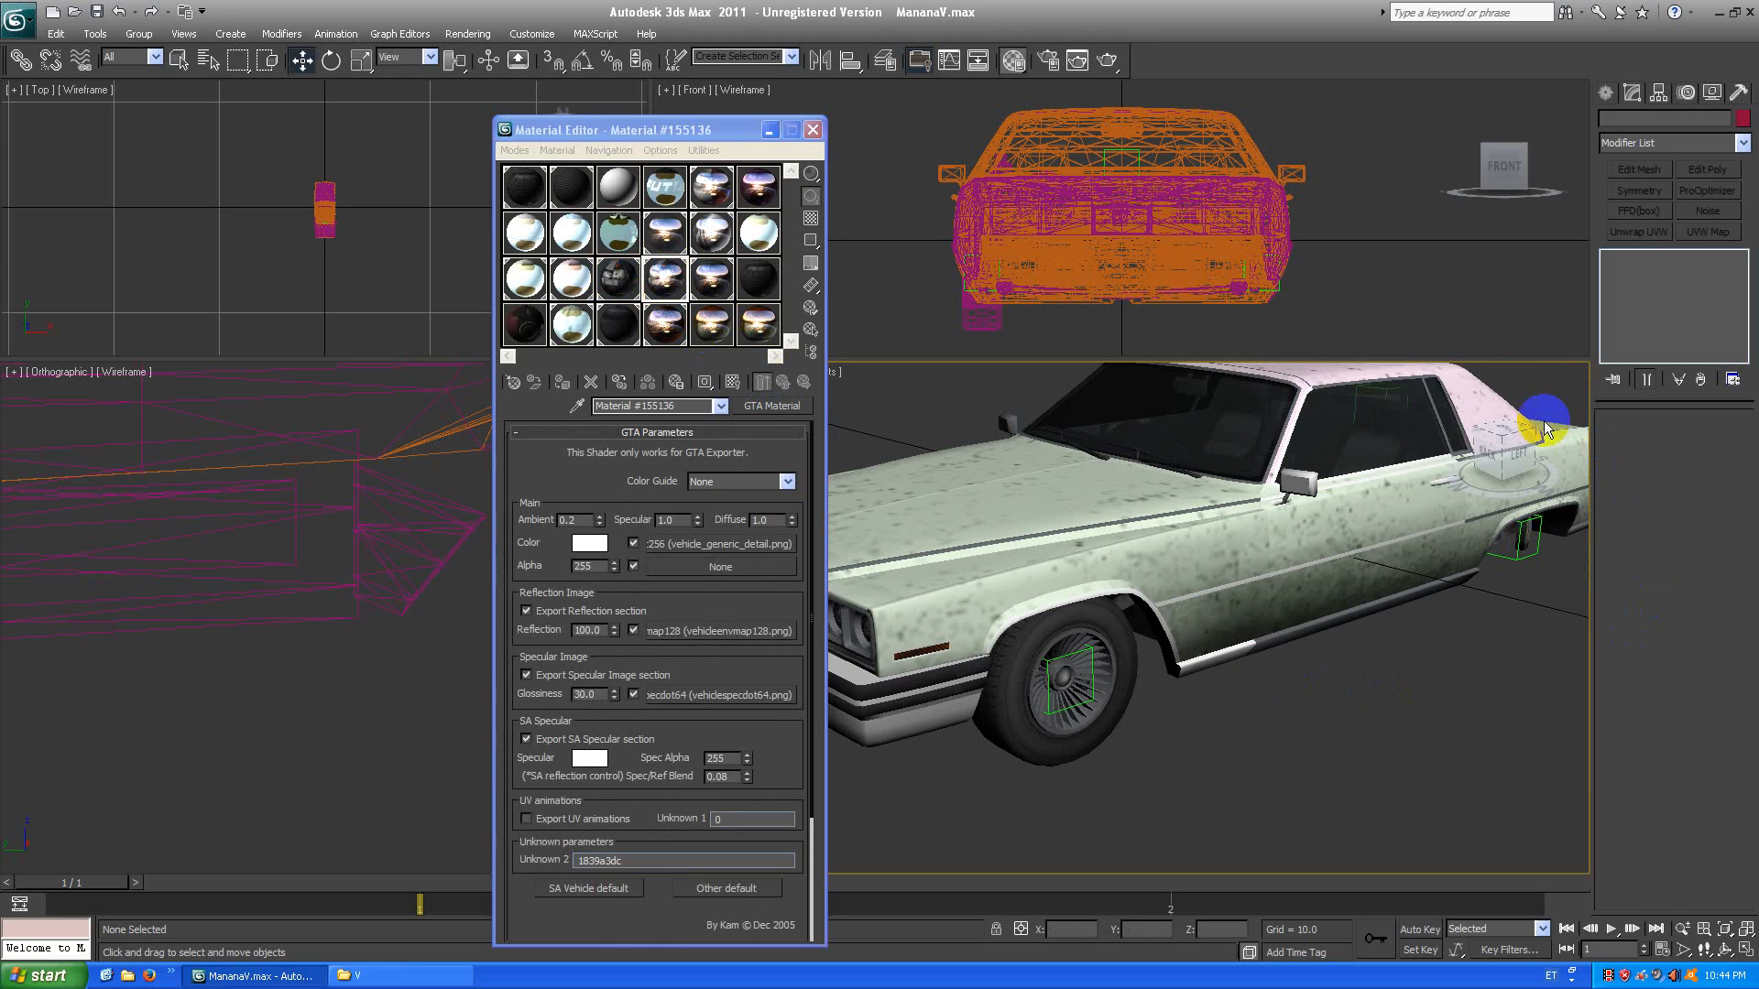
{"action": "left_click_drag", "start_coordinate": [1507, 440], "coordinate": [1171, 466]}
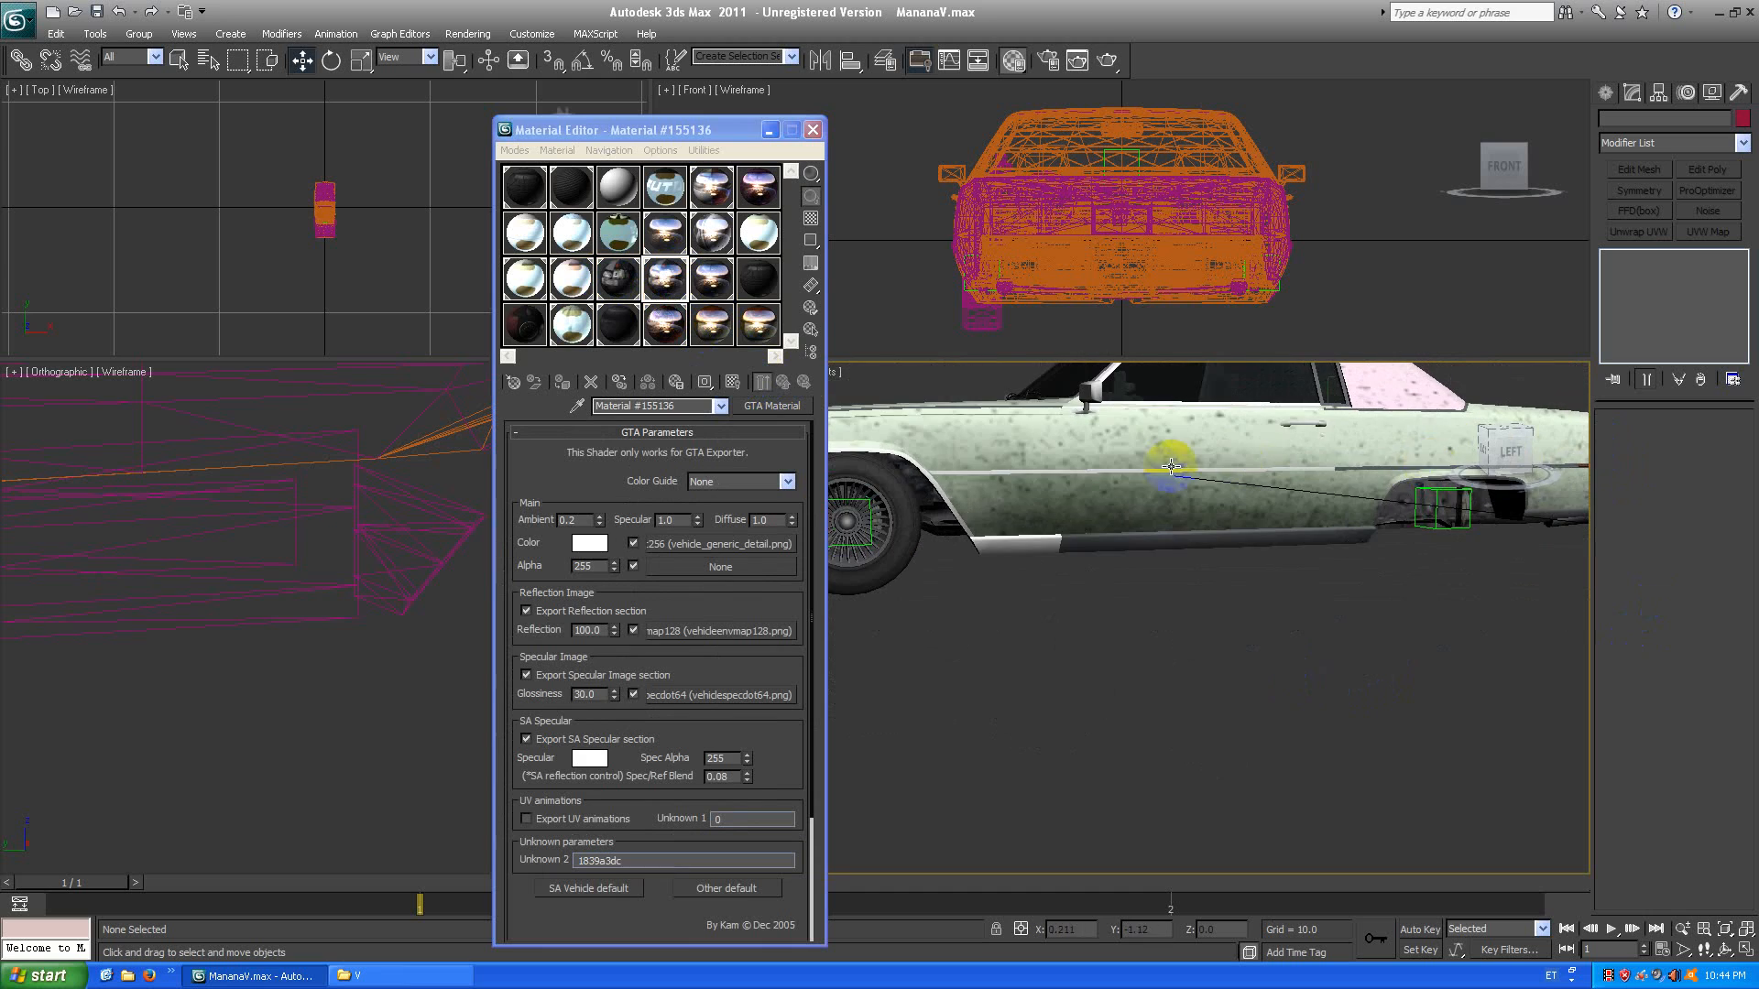
{"action": "left_click_drag", "start_coordinate": [1078, 523], "coordinate": [1203, 520]}
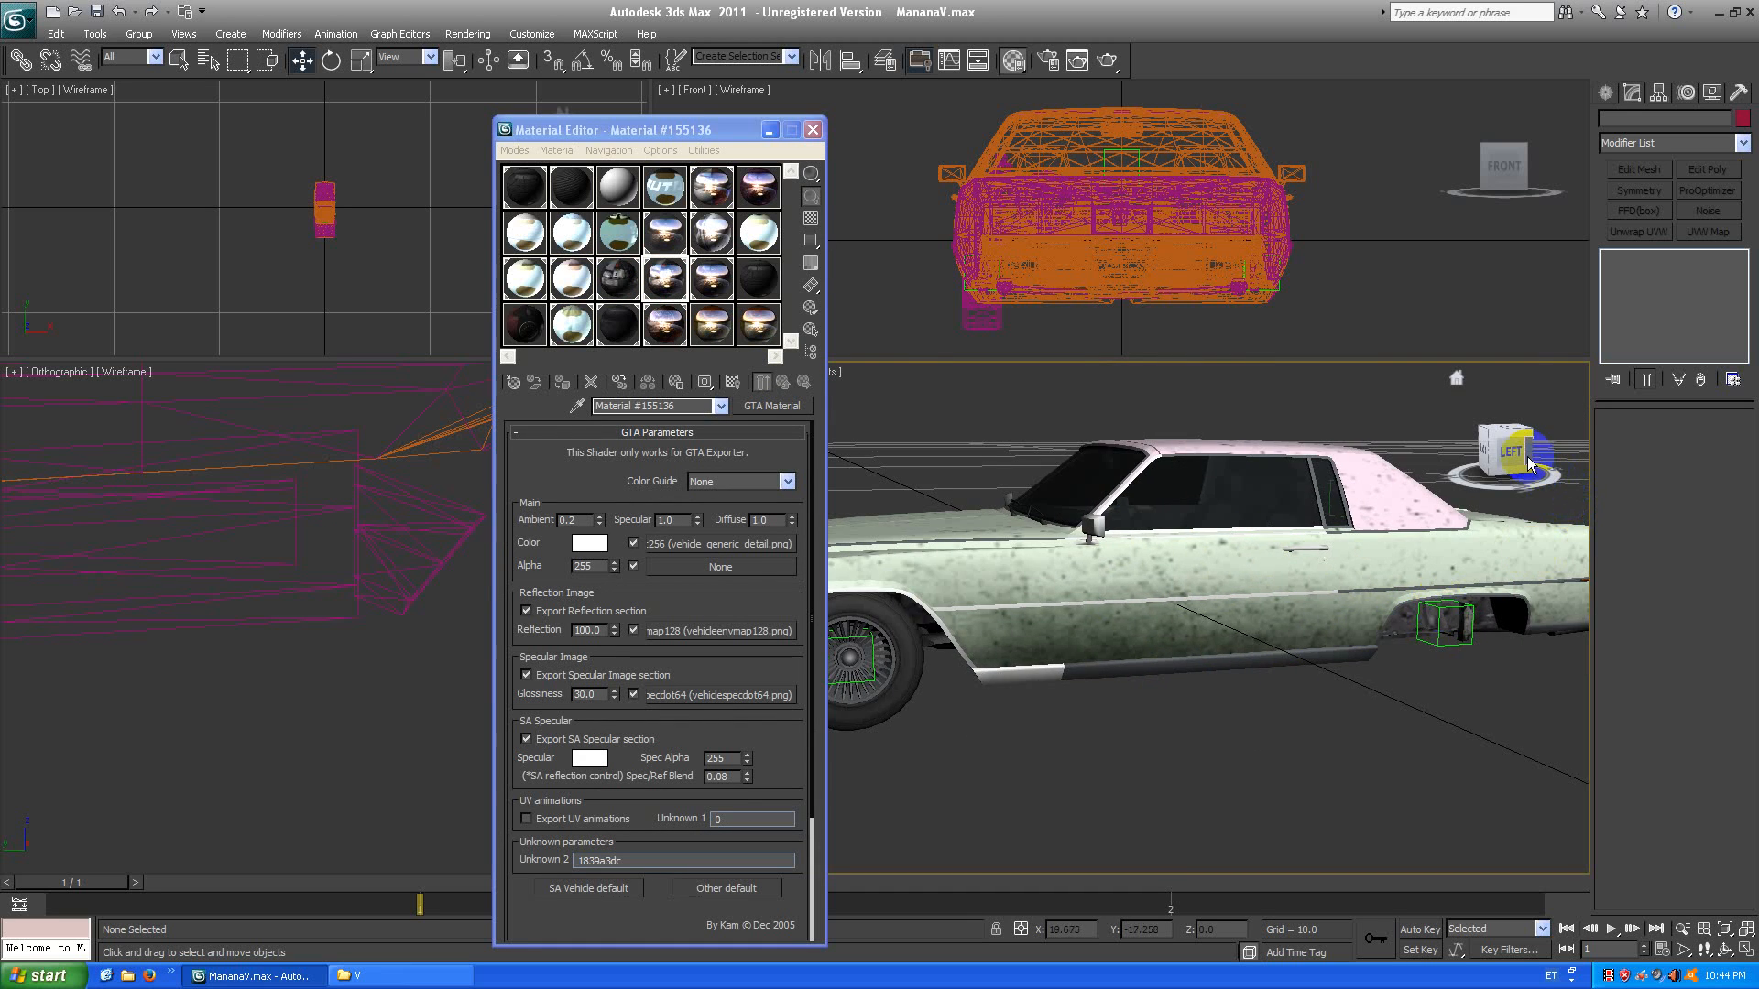
{"action": "left_click_drag", "start_coordinate": [1503, 440], "coordinate": [847, 348]}
Show Material #155136's texture in the viewport again and examine the car's front bumper, grille and headlights.
{"action": "left_click", "coordinate": [730, 380]}
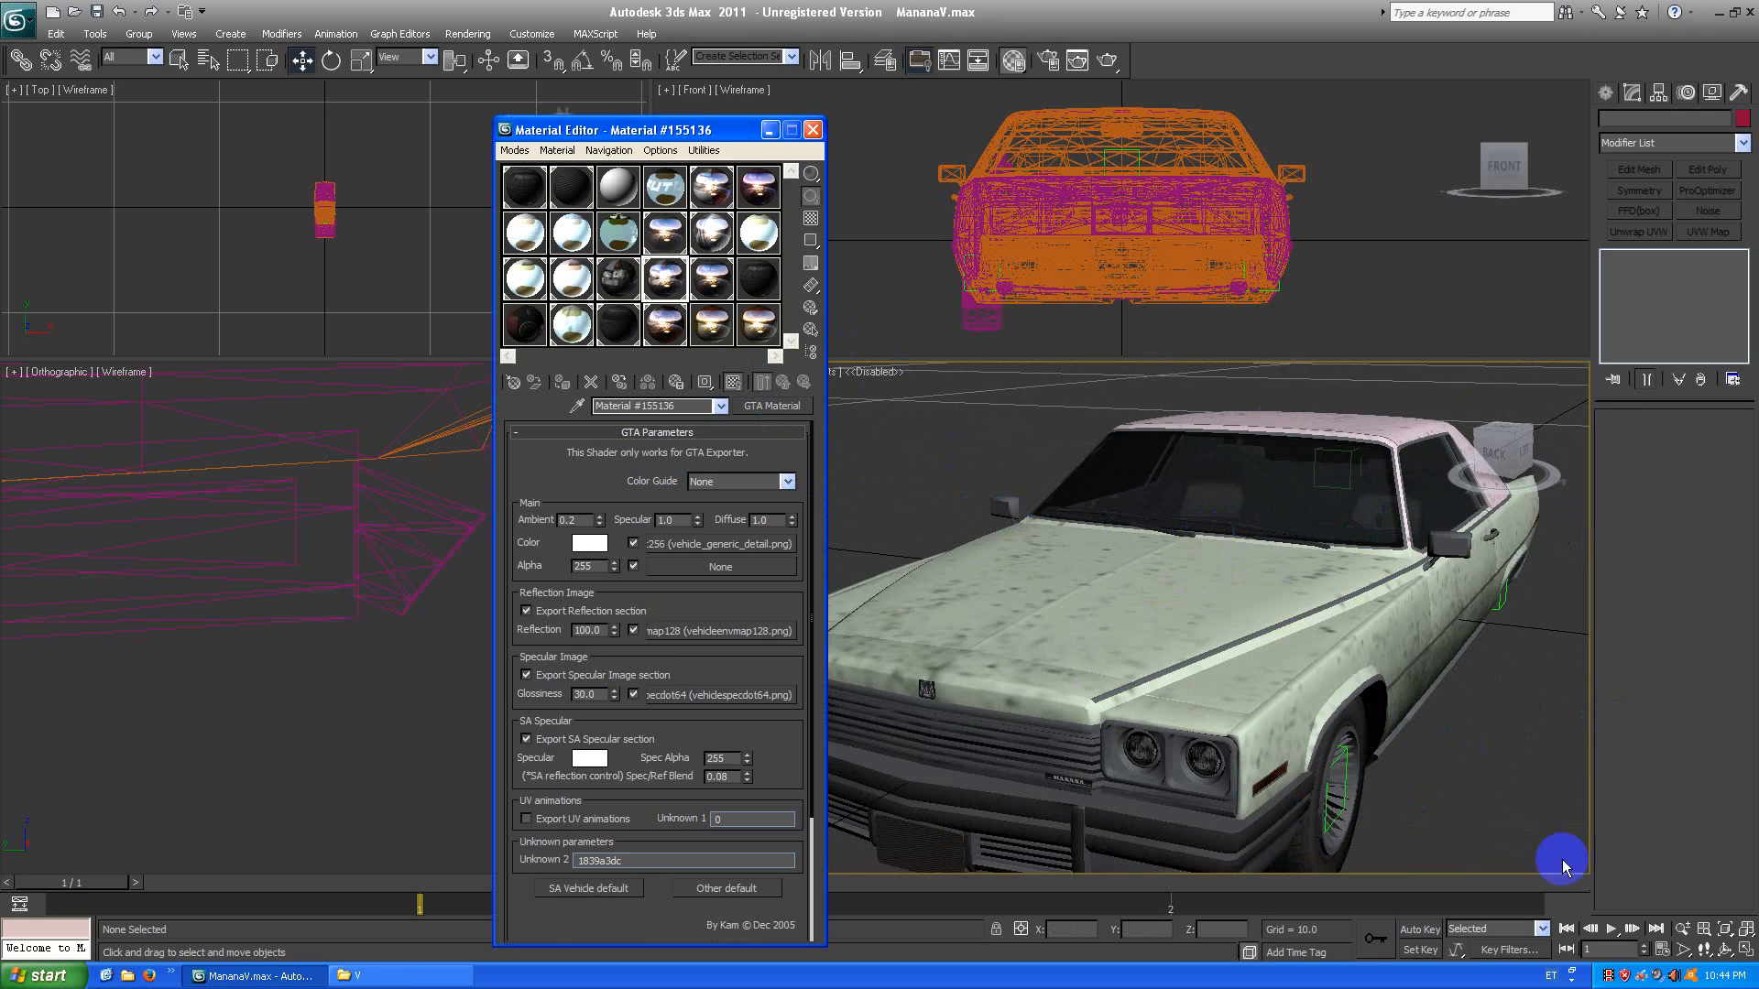
{"action": "middle_click_drag", "start_coordinate": [1167, 650], "coordinate": [1205, 613], "text": "alt"}
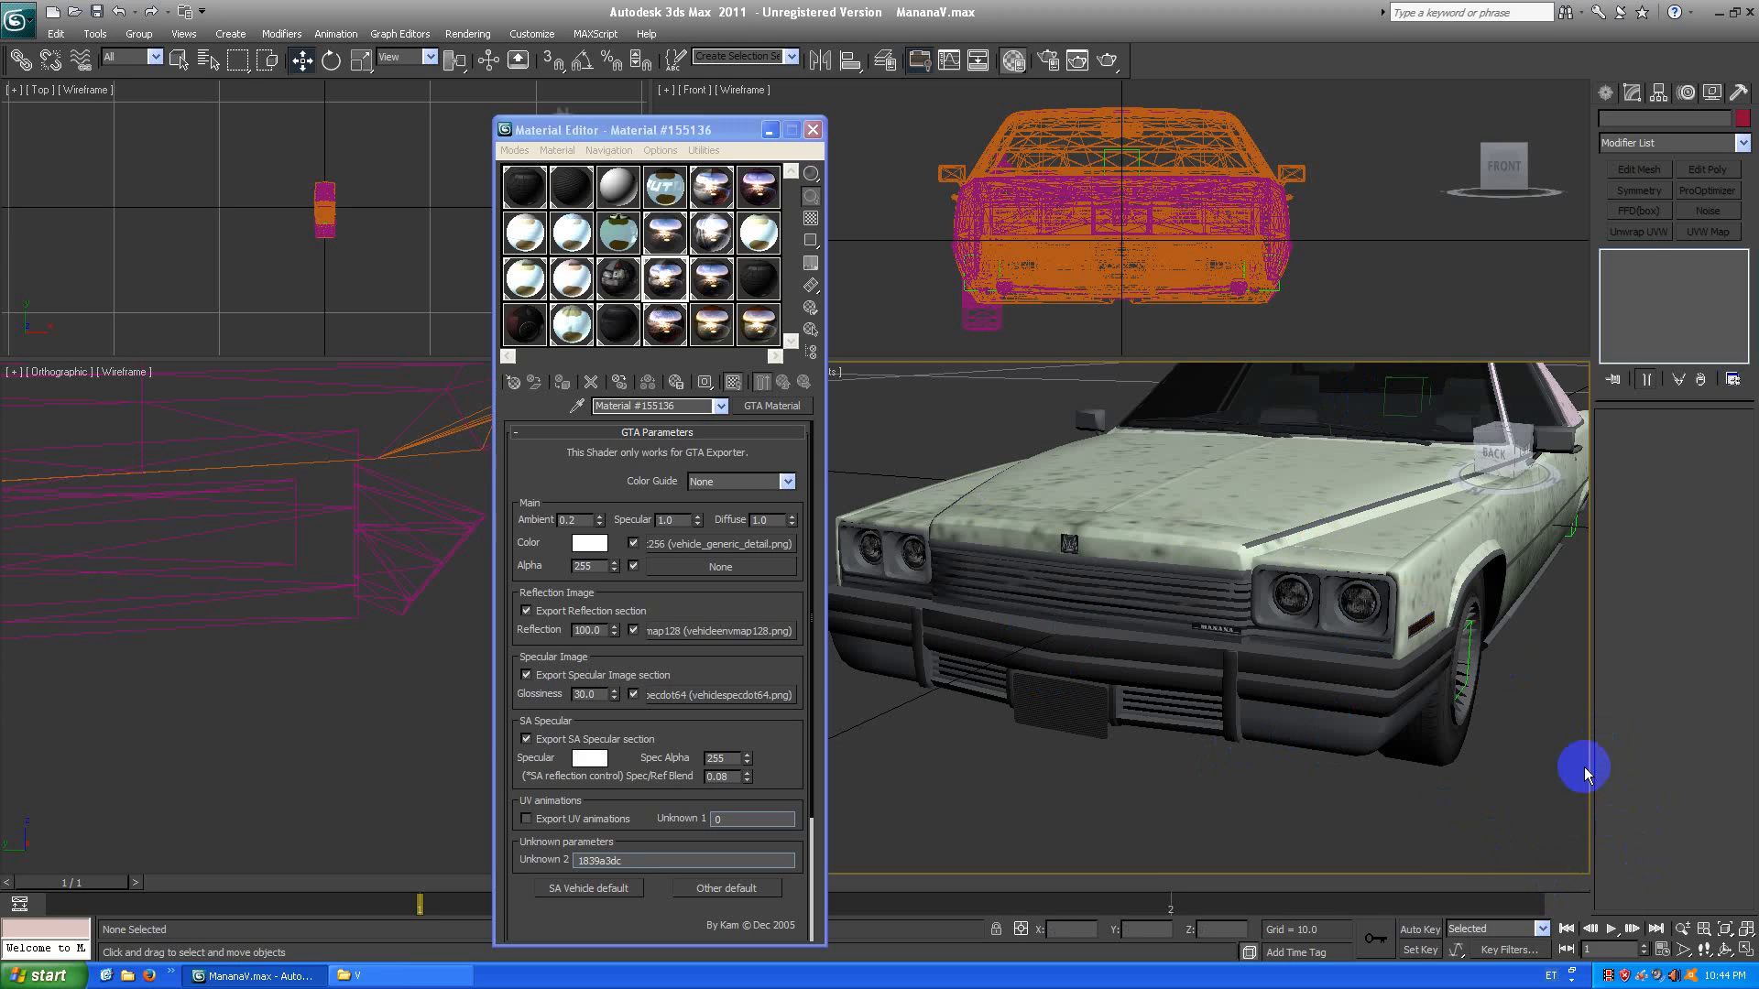
{"action": "middle_click_drag", "start_coordinate": [1366, 613], "coordinate": [1308, 666], "text": "alt"}
{"action": "middle_click_drag", "start_coordinate": [1158, 723], "coordinate": [1157, 649], "text": "alt"}
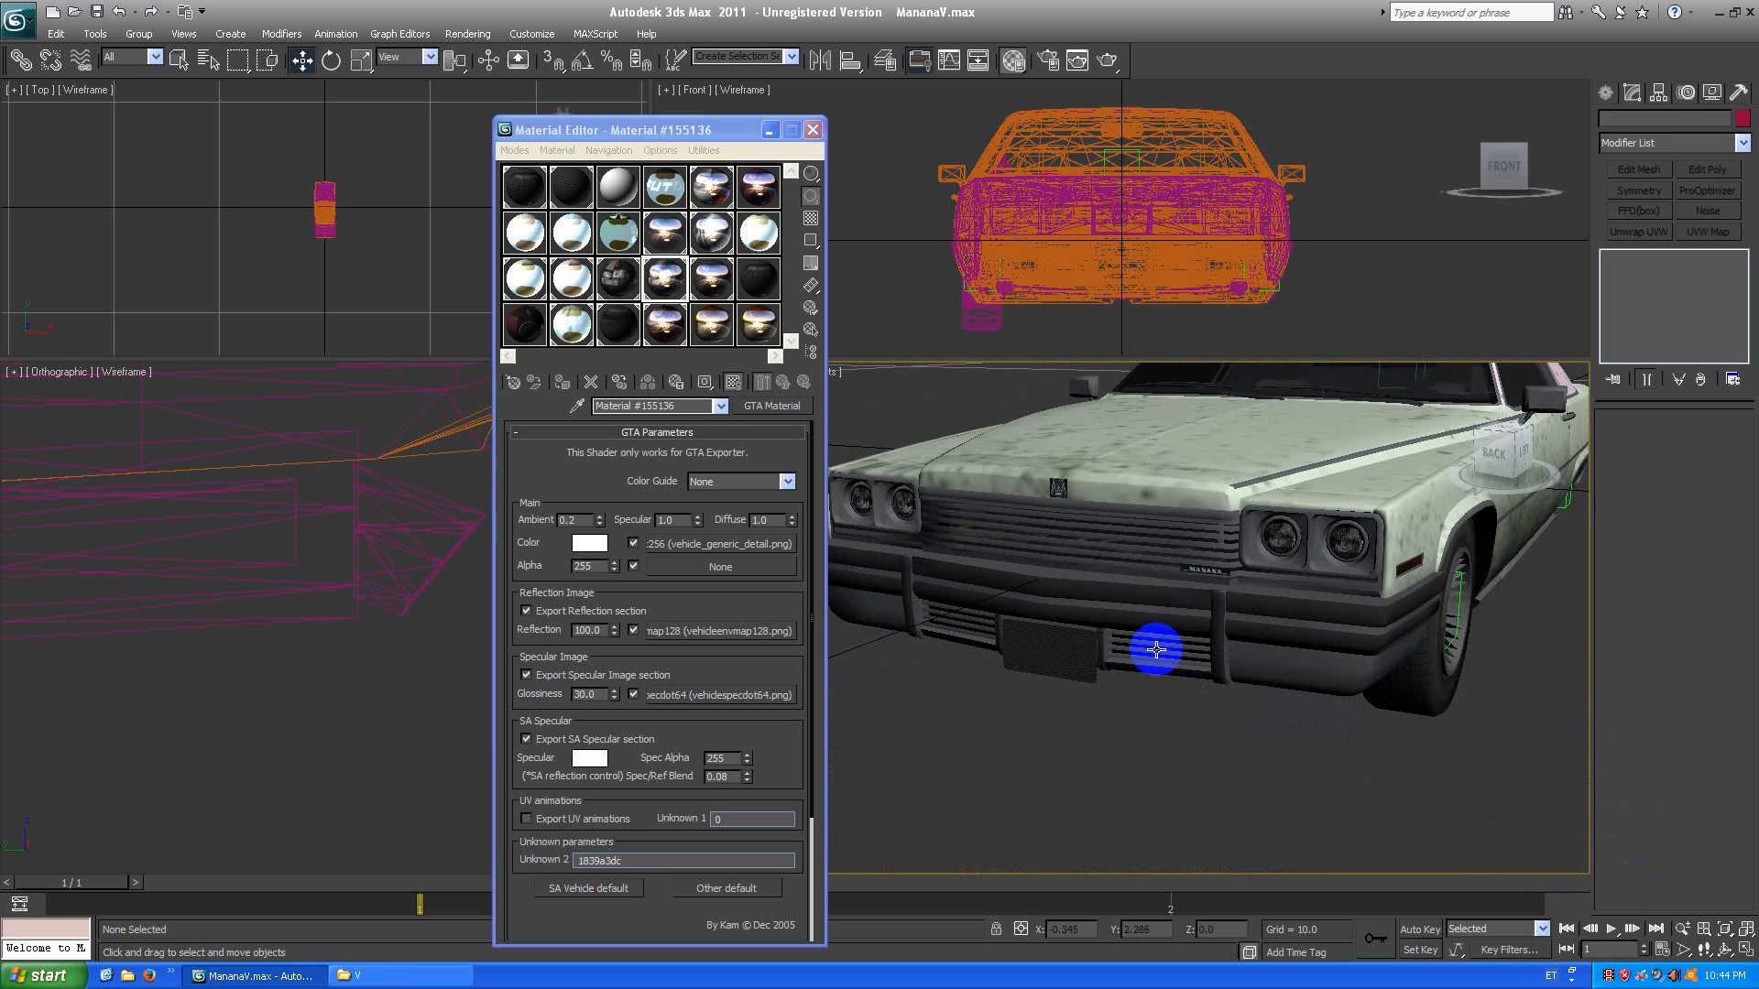